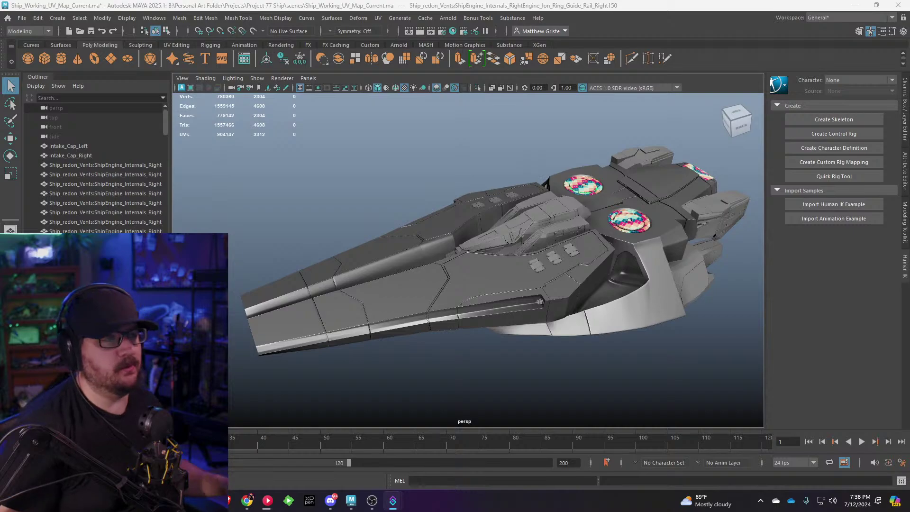
Step: Switch to YouTube Music, pause the song Overnight, and return to the ship scene in Maya
click(267, 500)
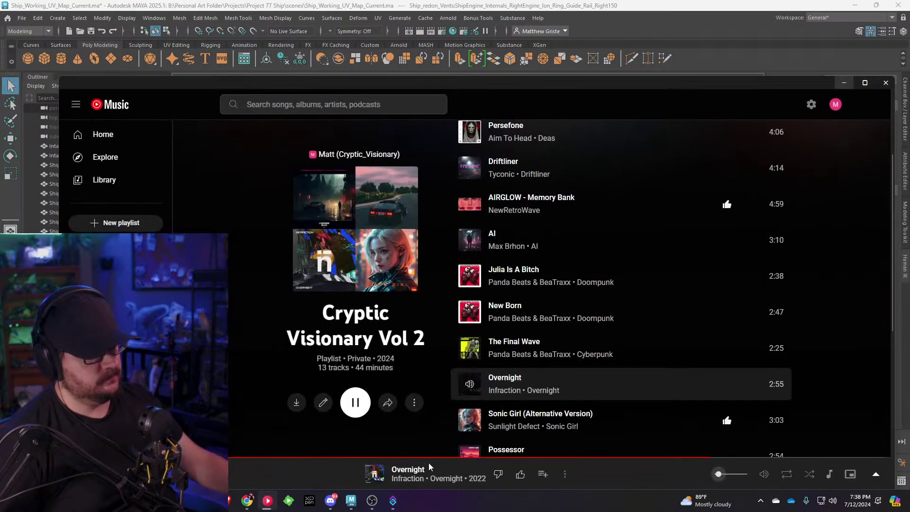
click(102, 473)
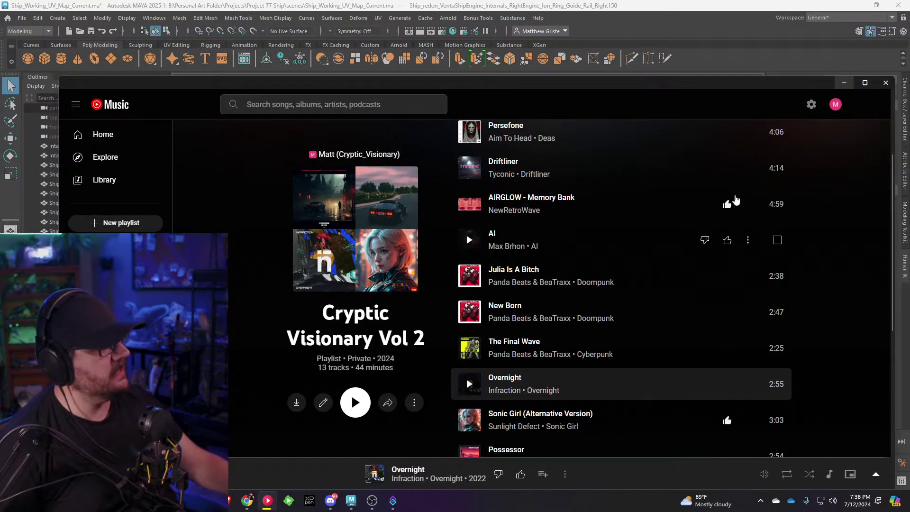
click(844, 84)
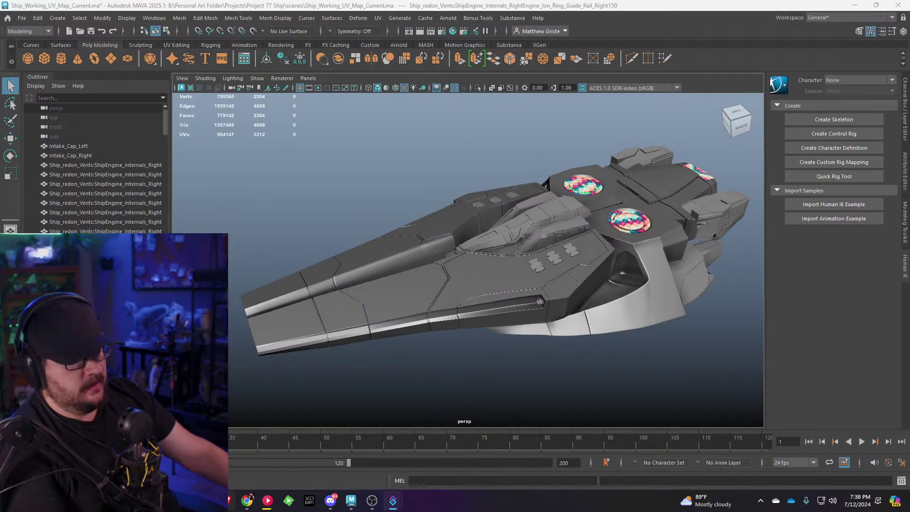
click(226, 501)
drag(508, 10, 715, 0)
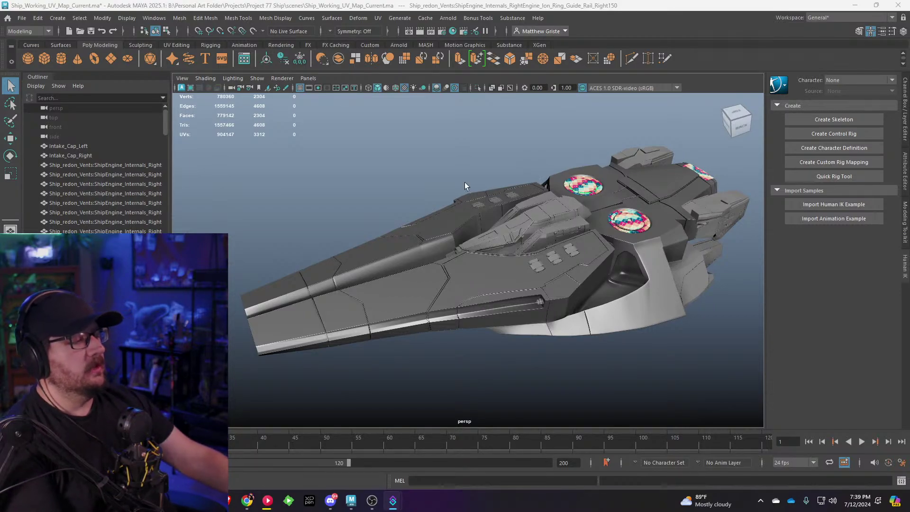
Step: Examine the ship model from several sides, focusing on the two checker-textured intakes on its upper deck
alt+middle_drag(324, 234, 266, 236)
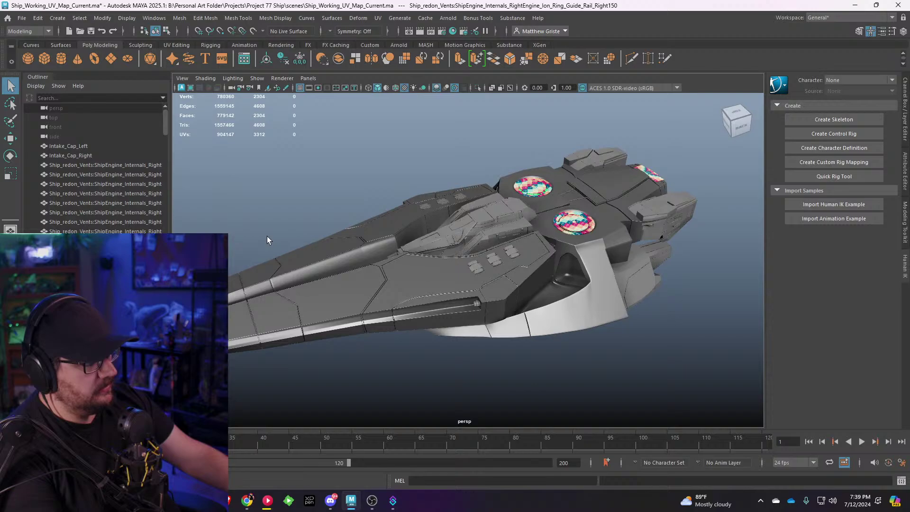
alt+drag(267, 236, 470, 248)
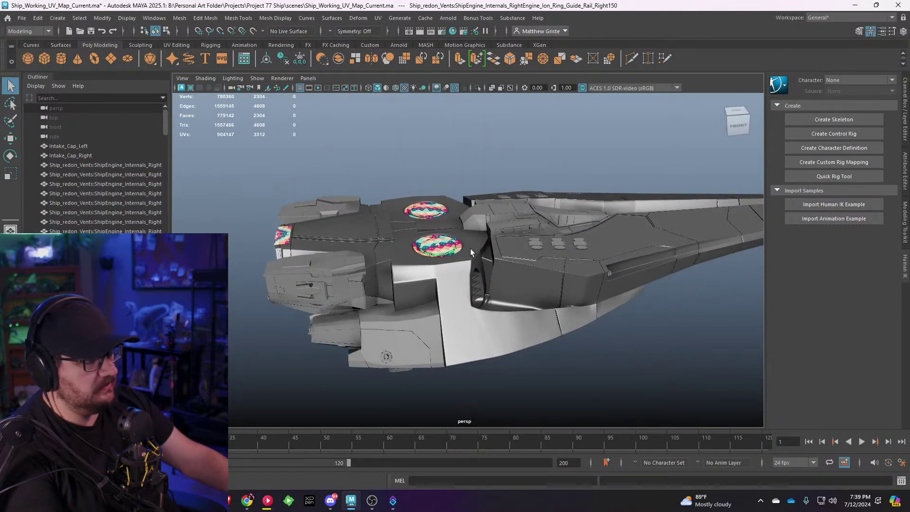
alt+middle_drag(470, 249, 518, 247)
alt+drag(518, 247, 490, 266)
alt+middle_drag(506, 247, 436, 266)
scroll(437, 266, up, 3)
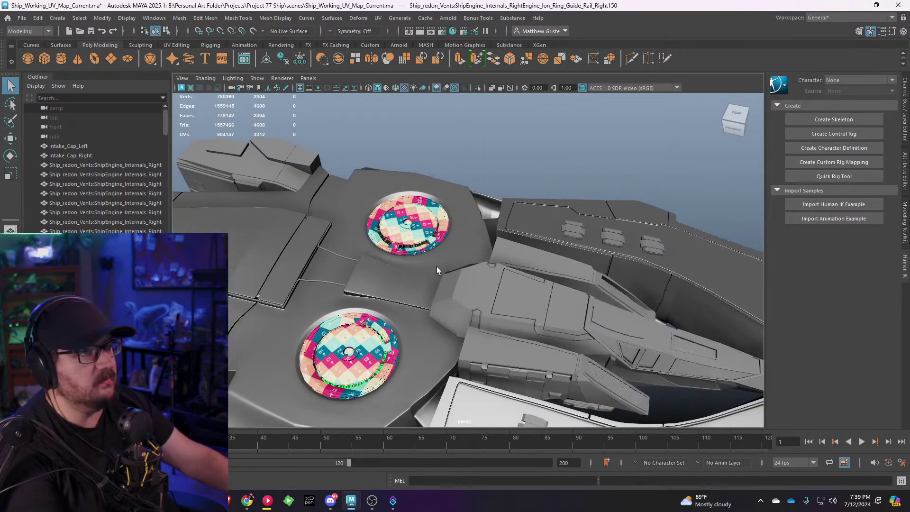
scroll(437, 267, down, 3)
alt+drag(429, 267, 339, 275)
alt+middle_drag(365, 271, 413, 266)
alt+drag(412, 266, 425, 239)
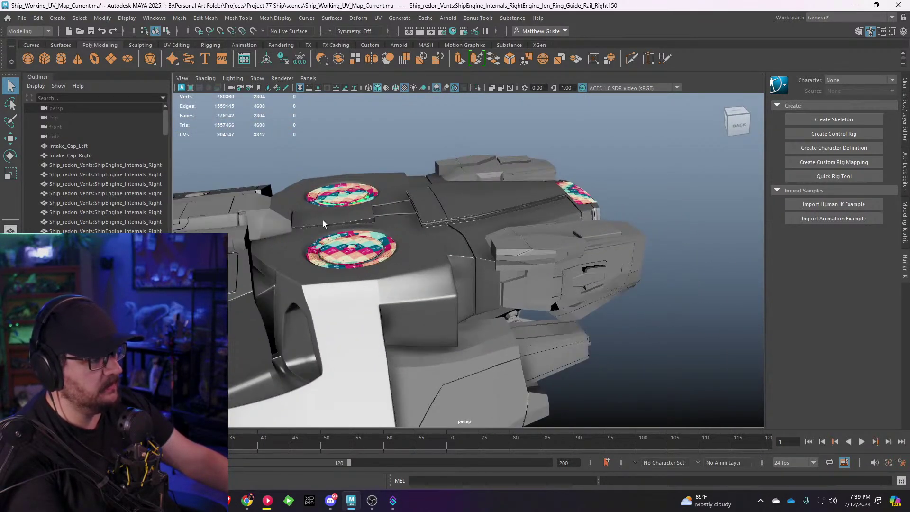
alt+drag(323, 220, 409, 242)
alt+middle_drag(414, 247, 504, 176)
scroll(504, 177, up, 4)
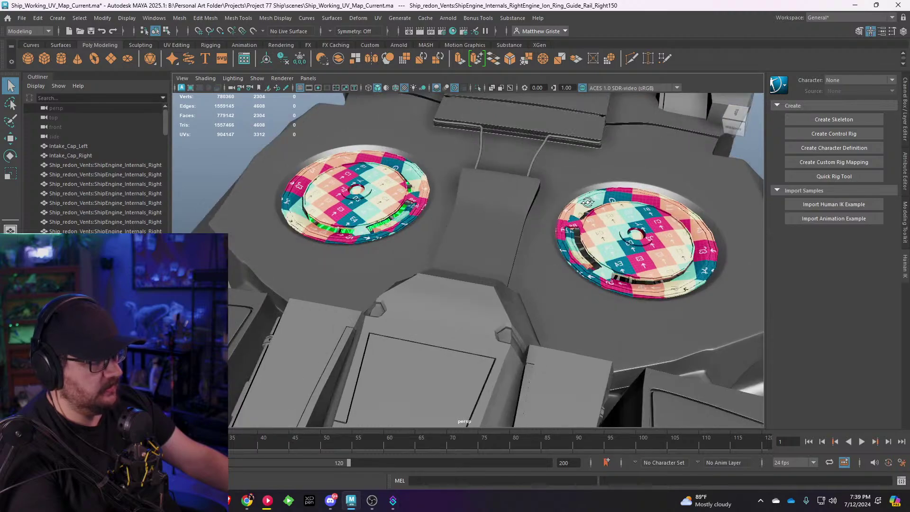
Step: Select the caps and outer rings of both intakes and create a display layer containing them
alt+drag(588, 203, 536, 204)
click(406, 168)
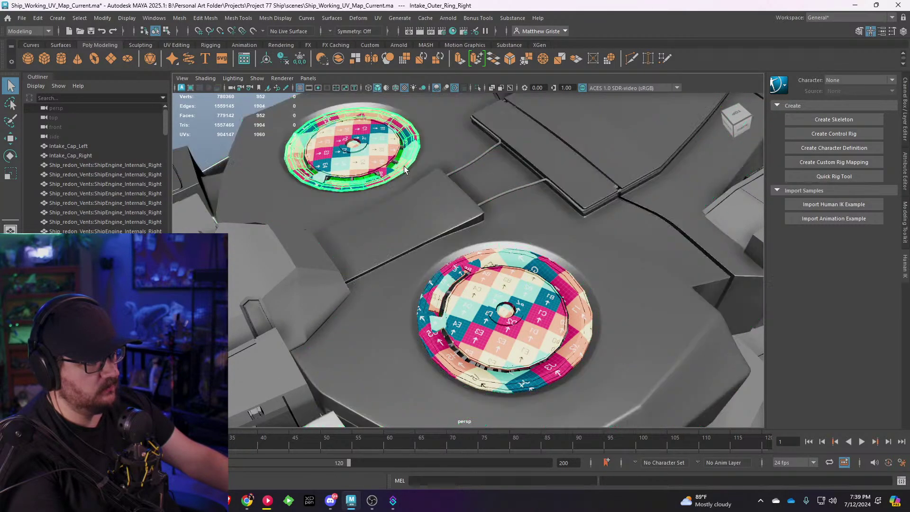
click(374, 161)
shift+click(511, 294)
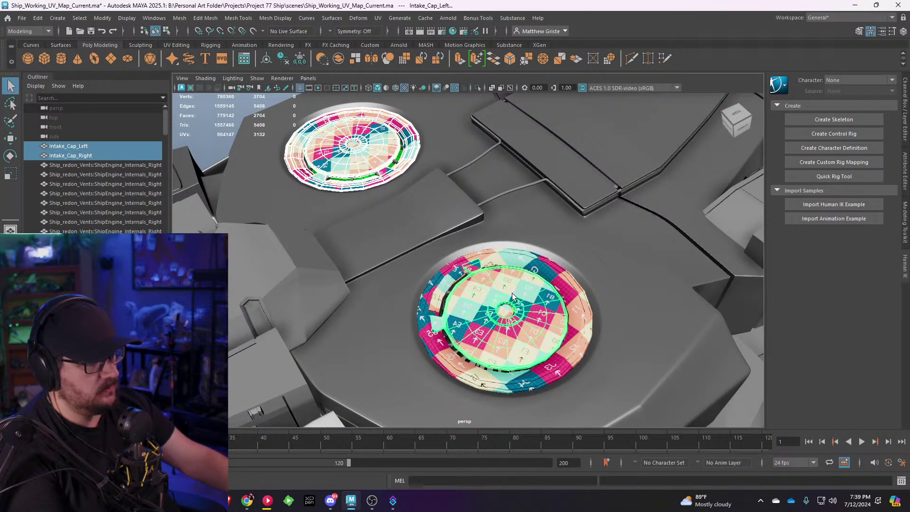
shift+click(541, 373)
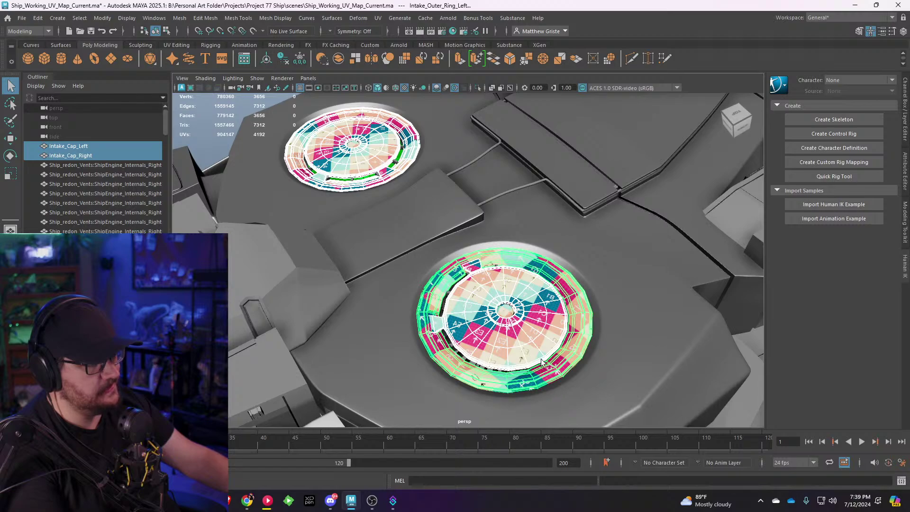
click(902, 31)
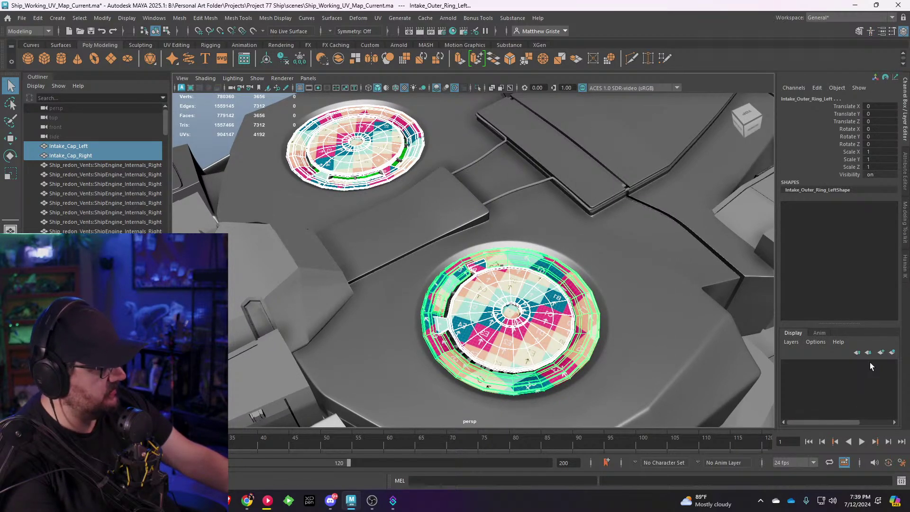
click(893, 353)
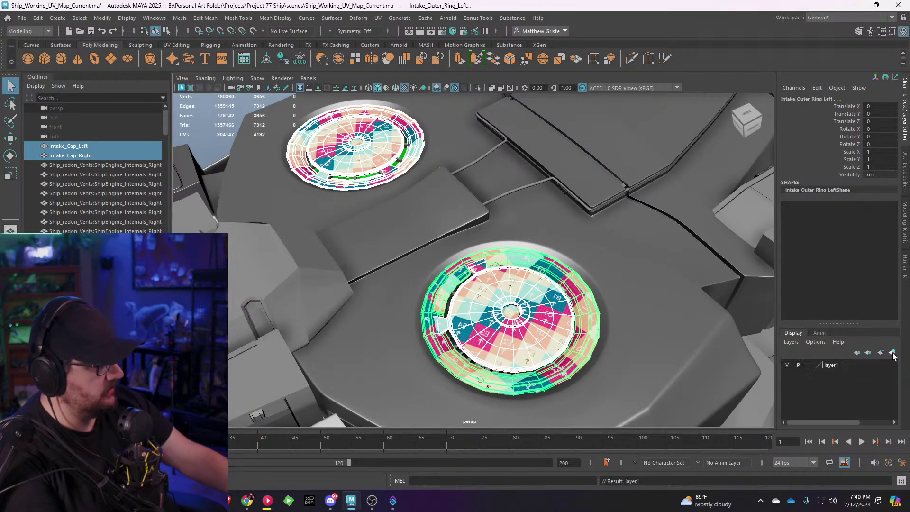
click(725, 342)
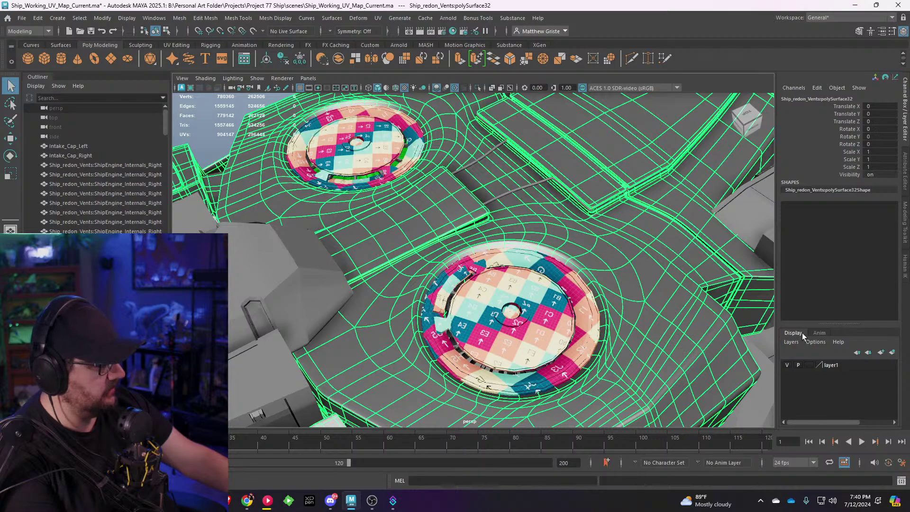
click(820, 368)
right_click(839, 364)
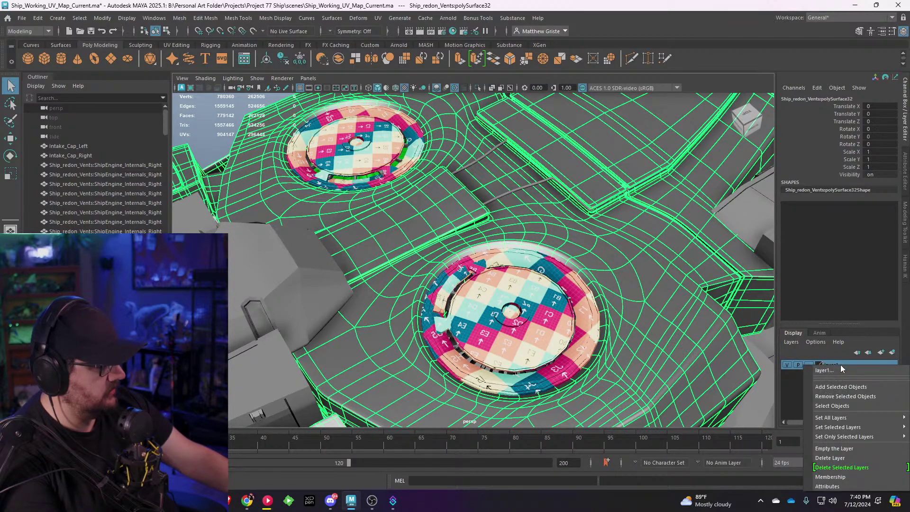
click(849, 388)
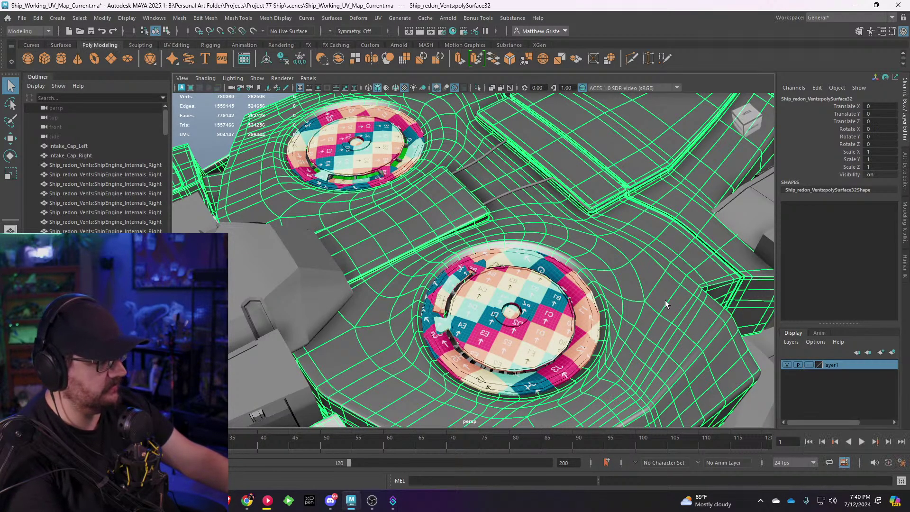
Step: Rename the new display layer to Completed_UVs
double_click(825, 364)
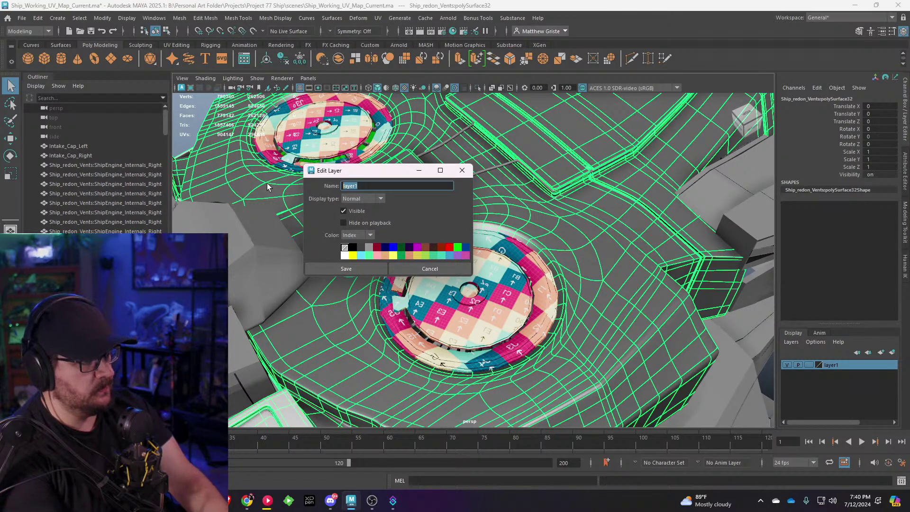
text(Completed )
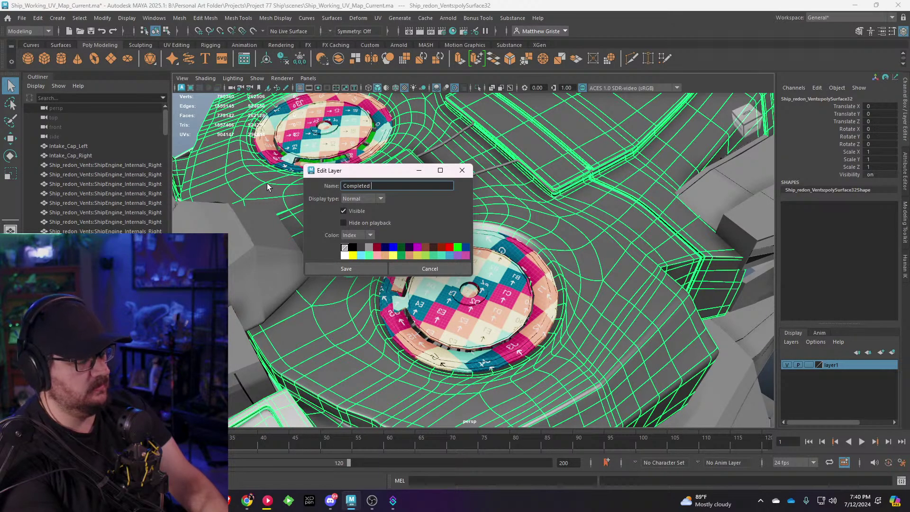
text(UVs)
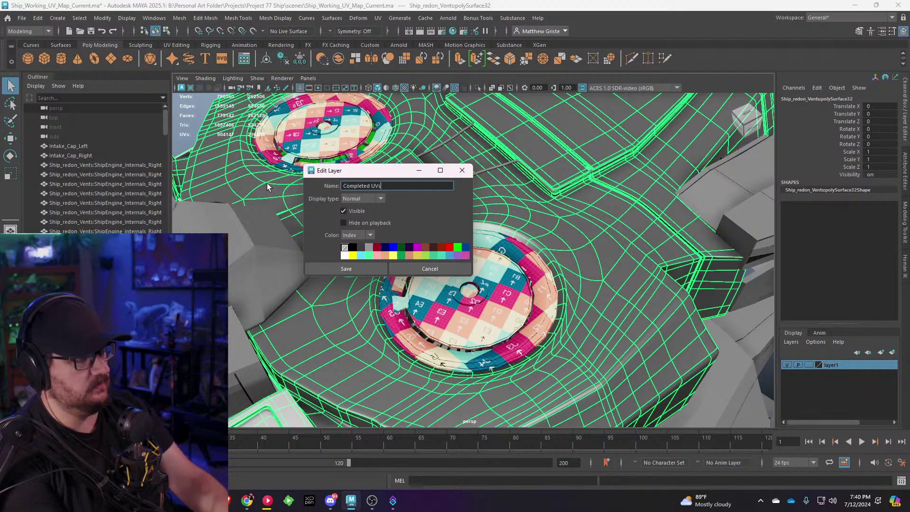
click(346, 268)
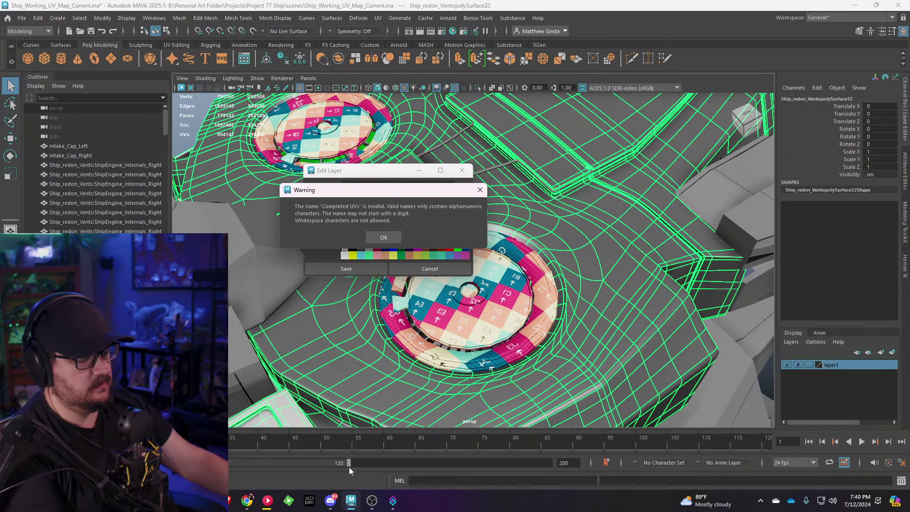
click(388, 237)
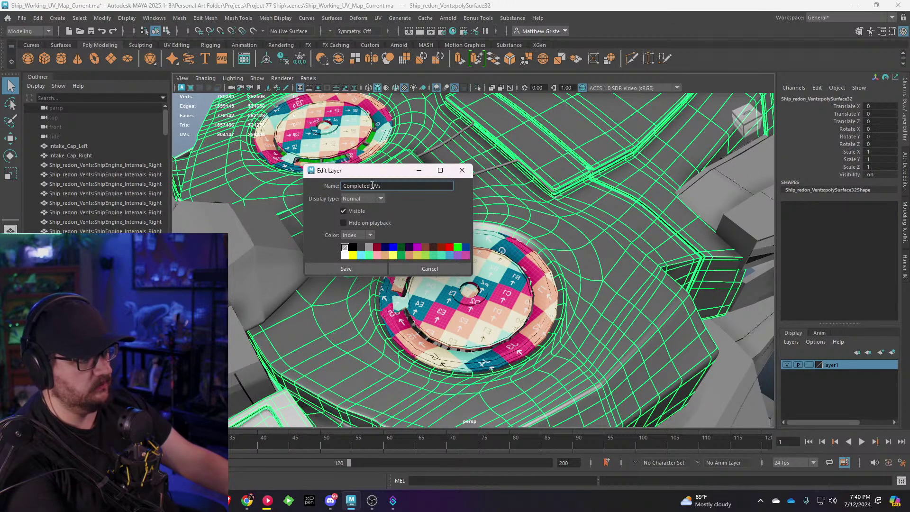
key(BackSpace)
text(_)
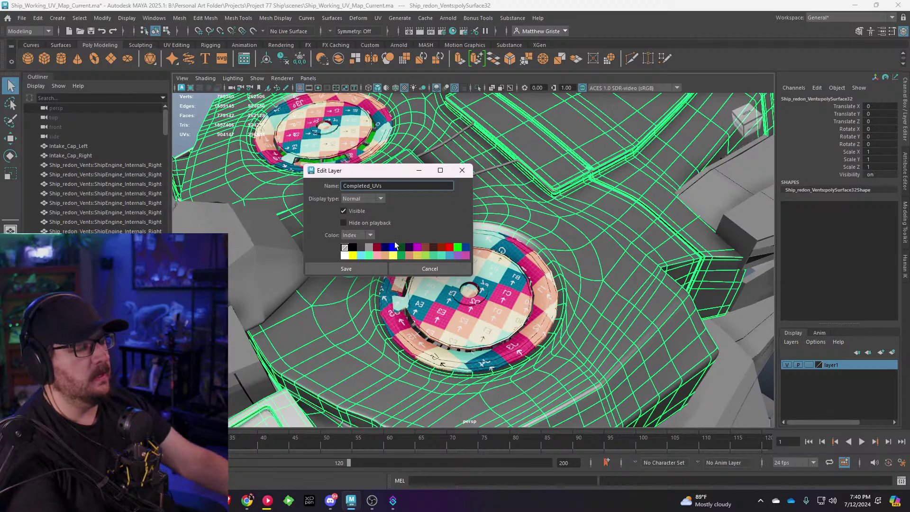
click(369, 269)
Step: Hide the Completed_UVs layer to expose the fans beneath the intake caps
alt+drag(427, 265, 517, 258)
alt+middle_drag(516, 259, 476, 265)
scroll(465, 272, down, 5)
alt+drag(464, 273, 519, 317)
scroll(546, 292, up, 7)
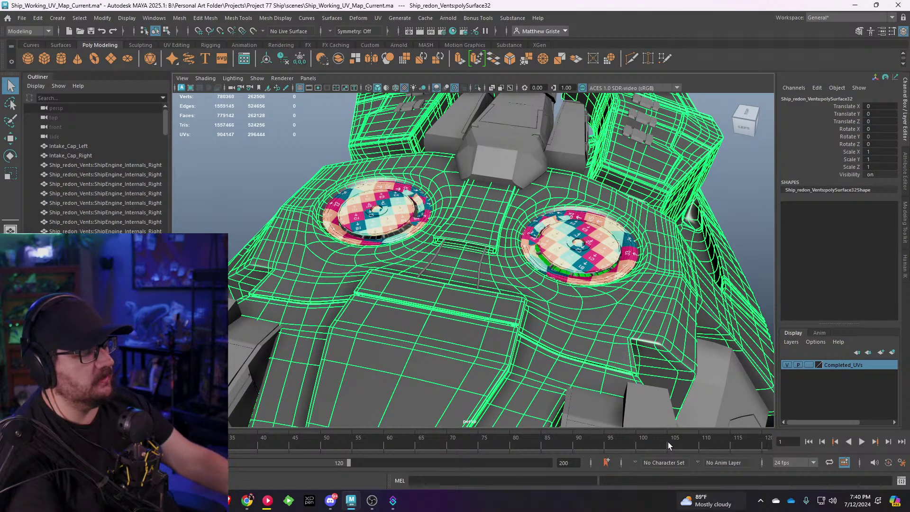
alt+drag(552, 311, 416, 284)
alt+right_drag(415, 284, 475, 282)
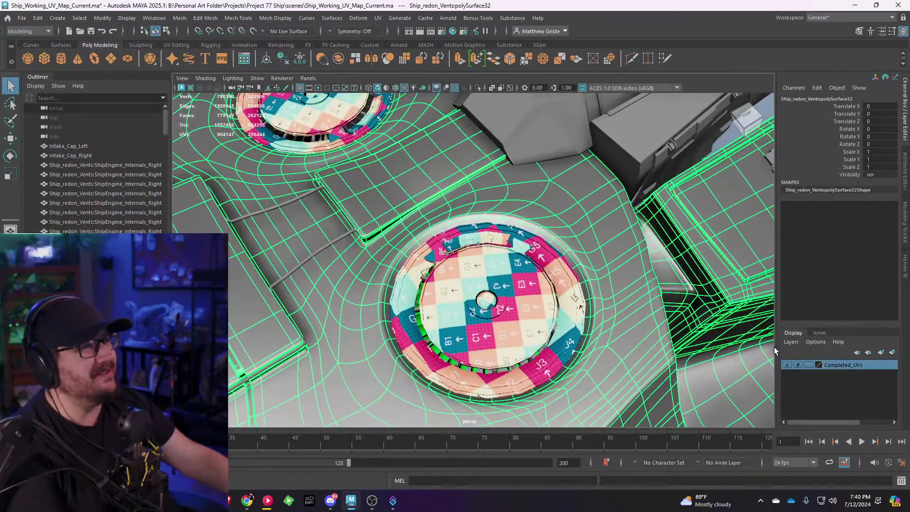
click(786, 364)
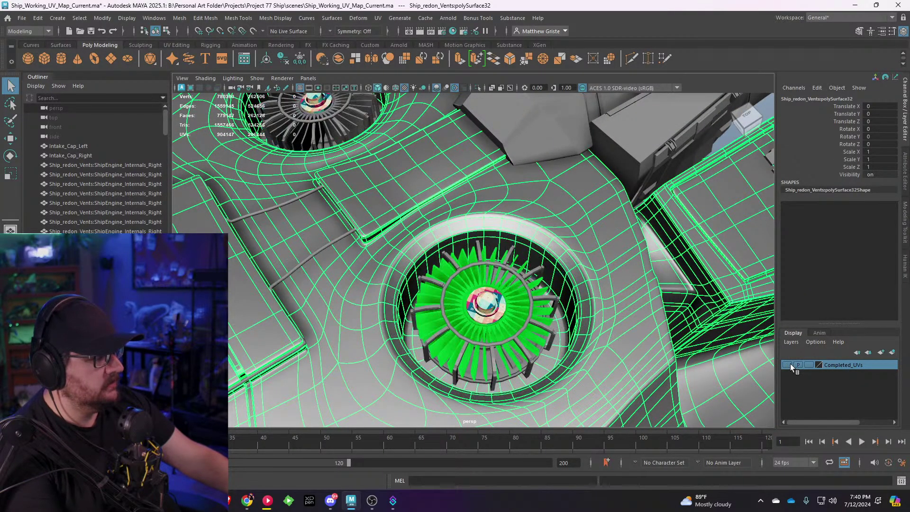
Step: Select the rotor centers of both intakes and add them to the Completed_UVs layer
alt+drag(479, 303, 463, 274)
alt+middle_drag(432, 240, 463, 290)
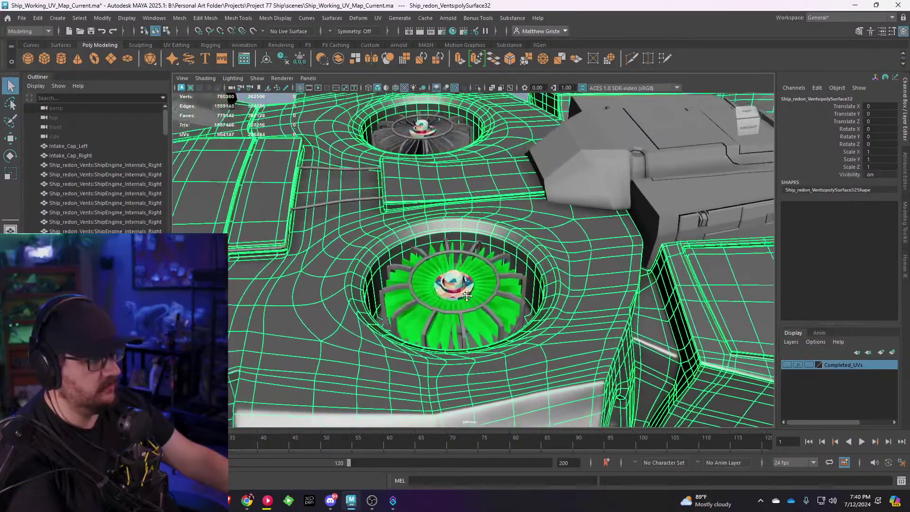
click(464, 291)
alt+right_drag(464, 291, 481, 309)
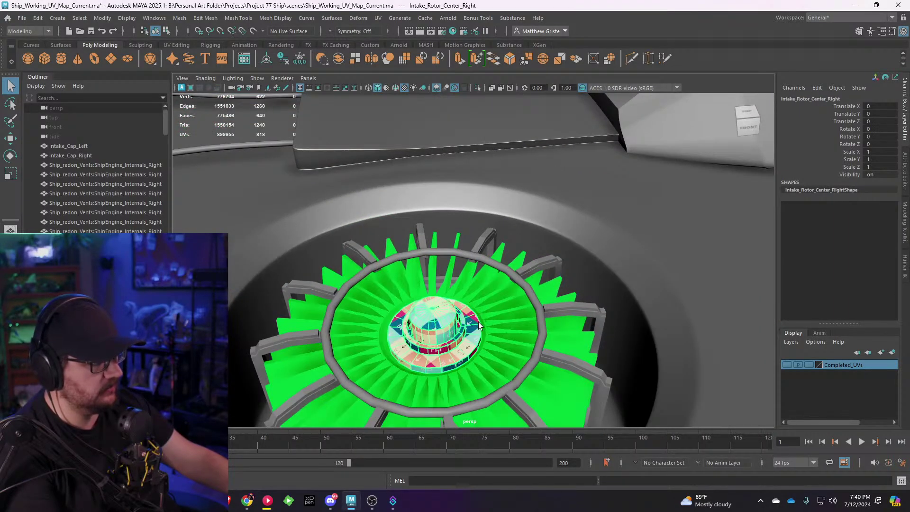
alt+right_drag(559, 279, 379, 242)
alt+drag(379, 242, 502, 258)
alt+right_drag(502, 258, 541, 268)
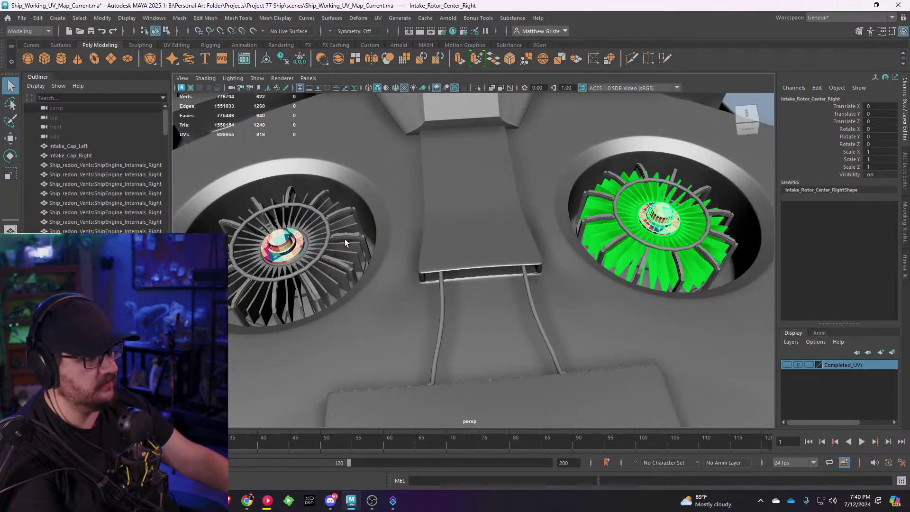
shift+click(284, 244)
right_click(835, 363)
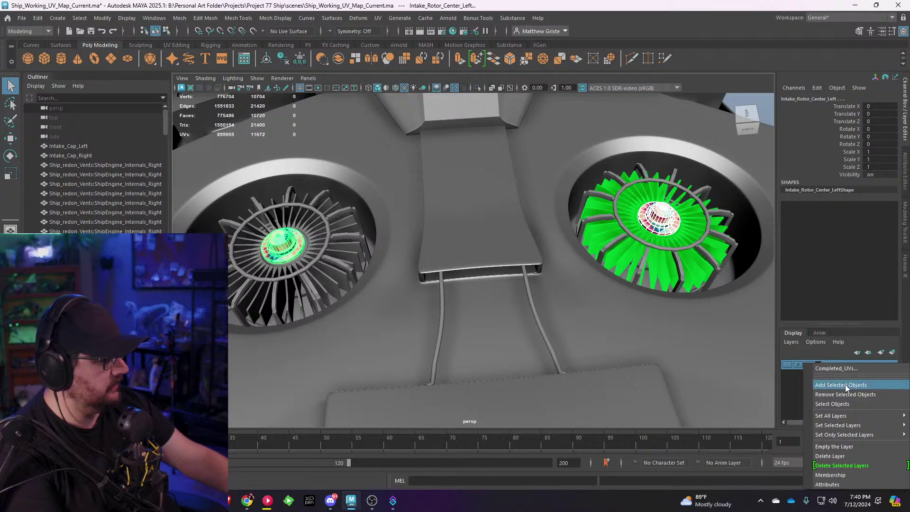
click(844, 384)
Step: Select the green fan blades of the right intake and isolate them in the perspective view
alt+drag(504, 257, 469, 252)
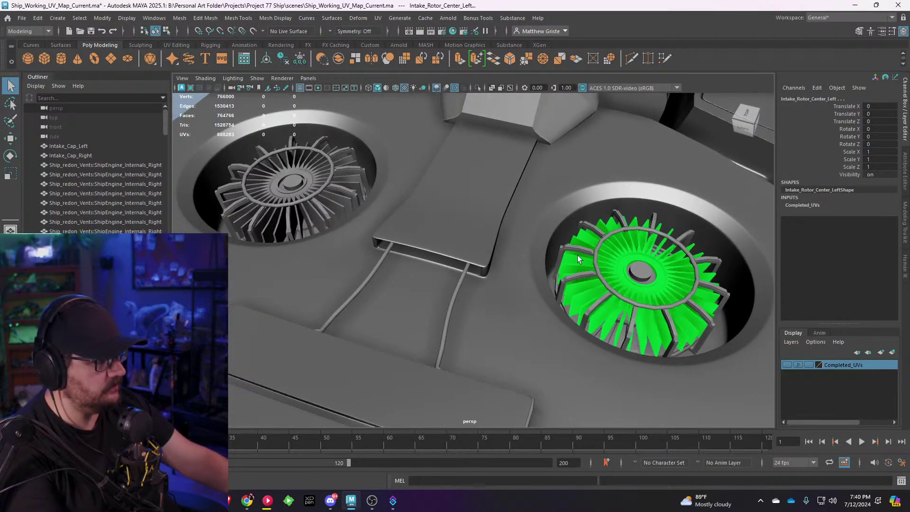
click(610, 252)
alt+drag(611, 253, 407, 194)
key(ctrl+1)
alt+middle_drag(560, 179, 591, 174)
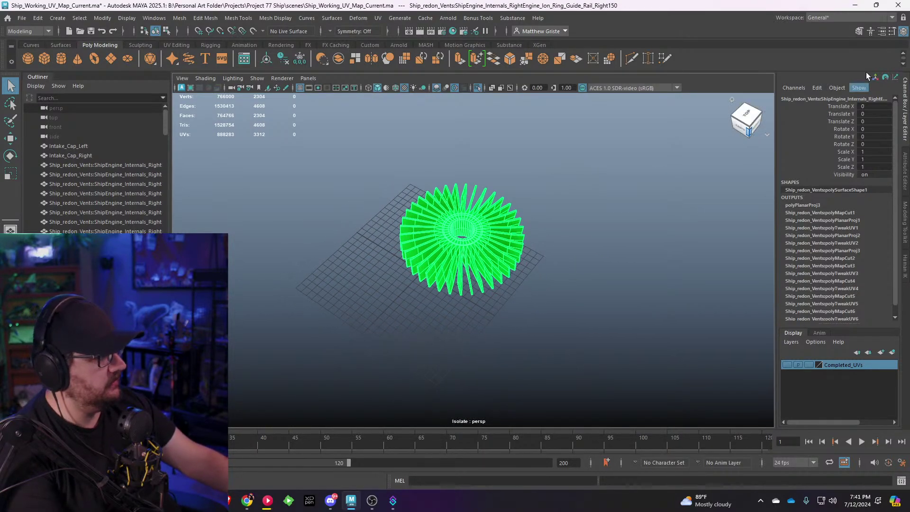
Step: Switch to the UV Editing workspace and show the fan blades' UV layout
click(892, 18)
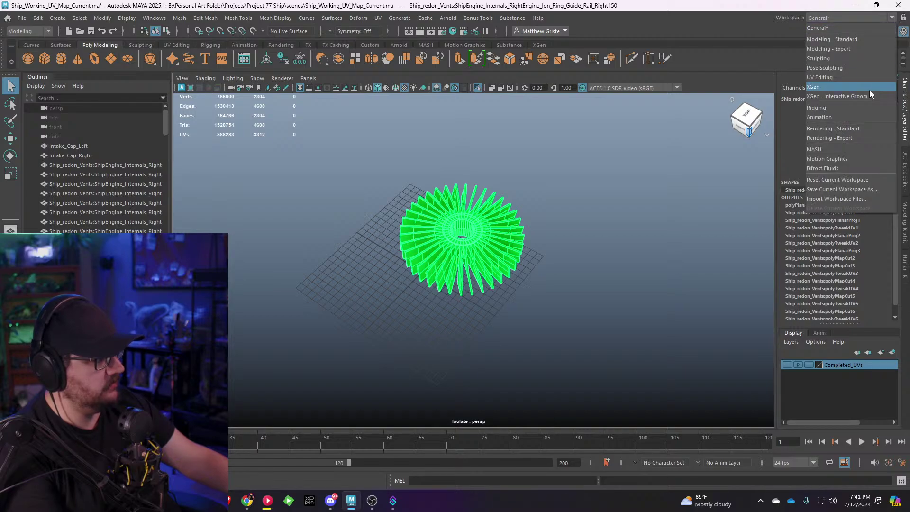
click(834, 77)
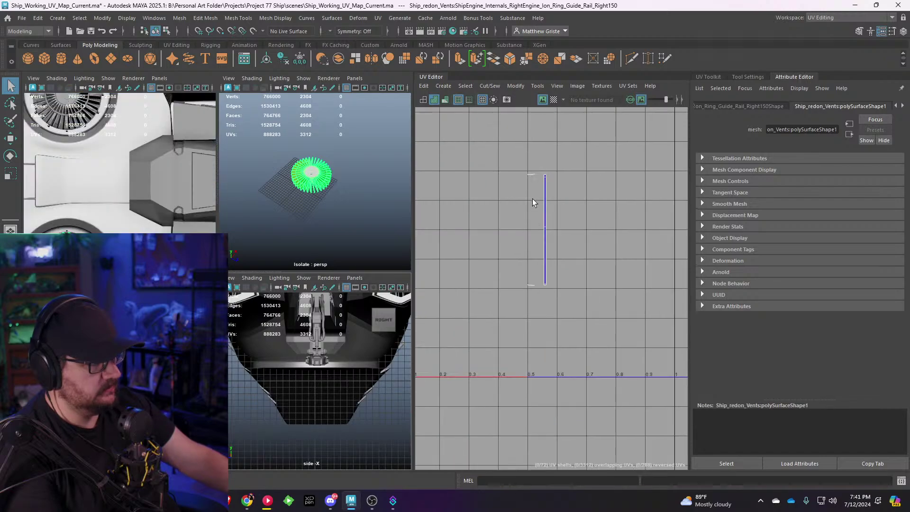
scroll(541, 211, down, 6)
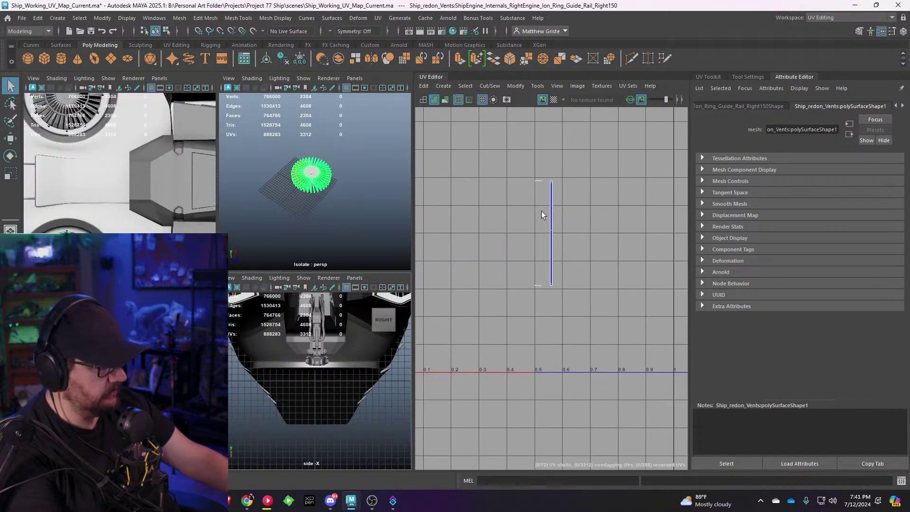
Step: Examine the isolated fan blades and compare them with their place inside the right intake in the top view
scroll(547, 216, up, 2)
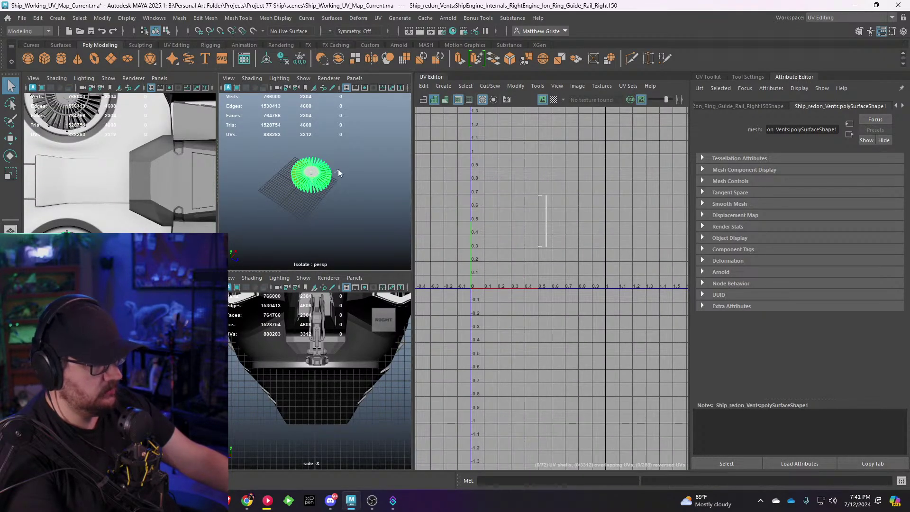
scroll(342, 199, up, 3)
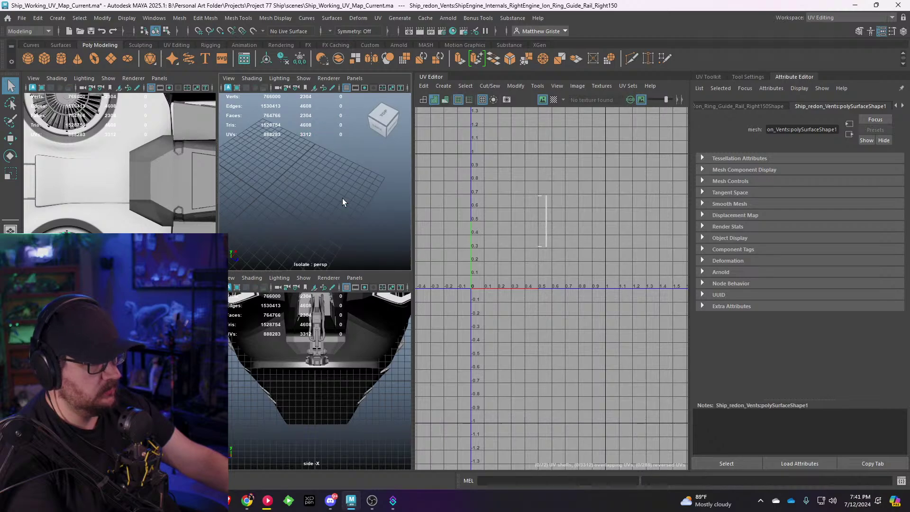
scroll(342, 199, down, 1)
scroll(342, 197, down, 2)
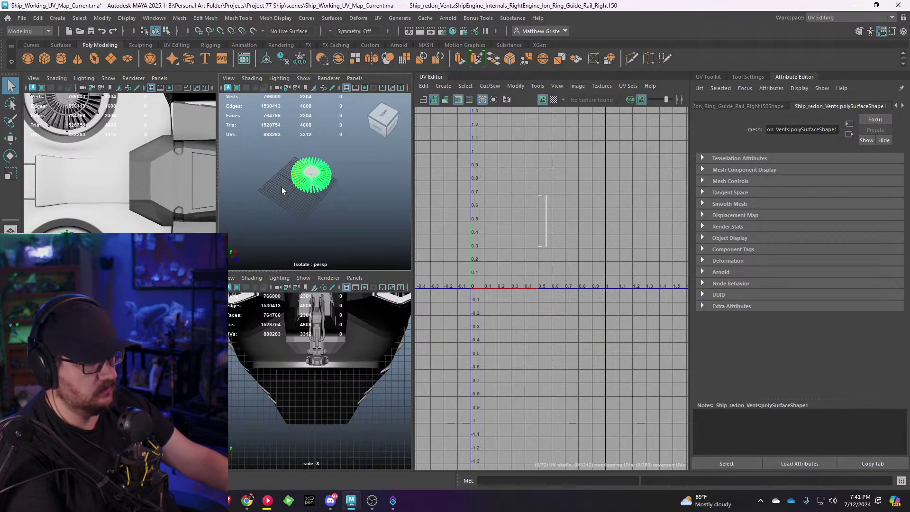
alt+drag(281, 187, 286, 187)
alt+middle_drag(114, 189, 137, 218)
scroll(136, 218, up, 2)
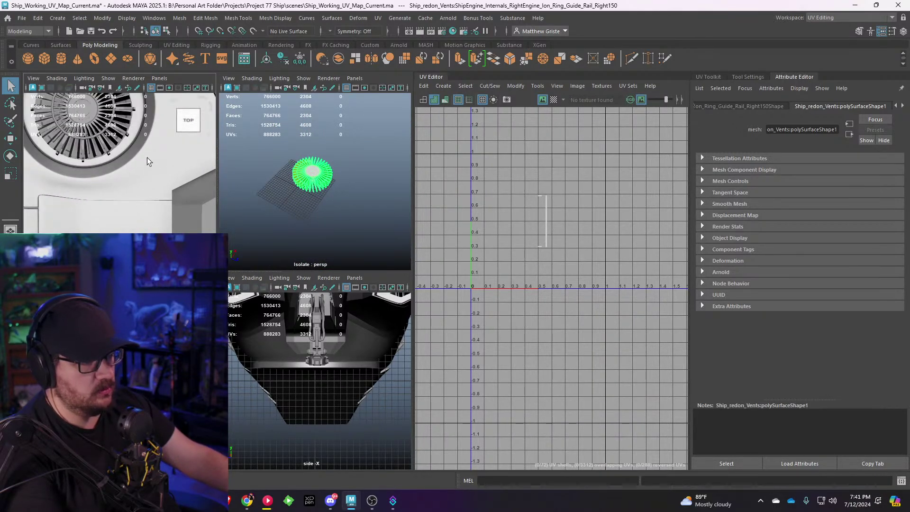
alt+middle_drag(147, 161, 179, 195)
click(123, 156)
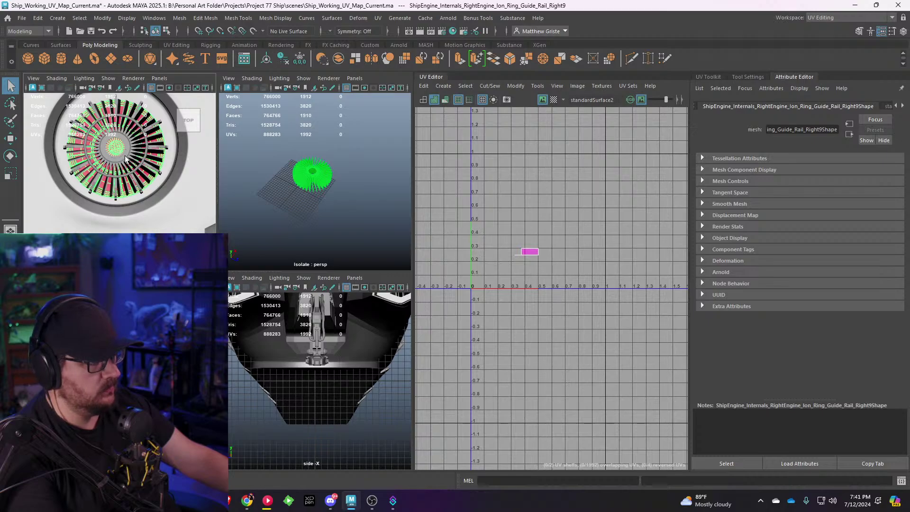
click(311, 175)
scroll(317, 178, up, 5)
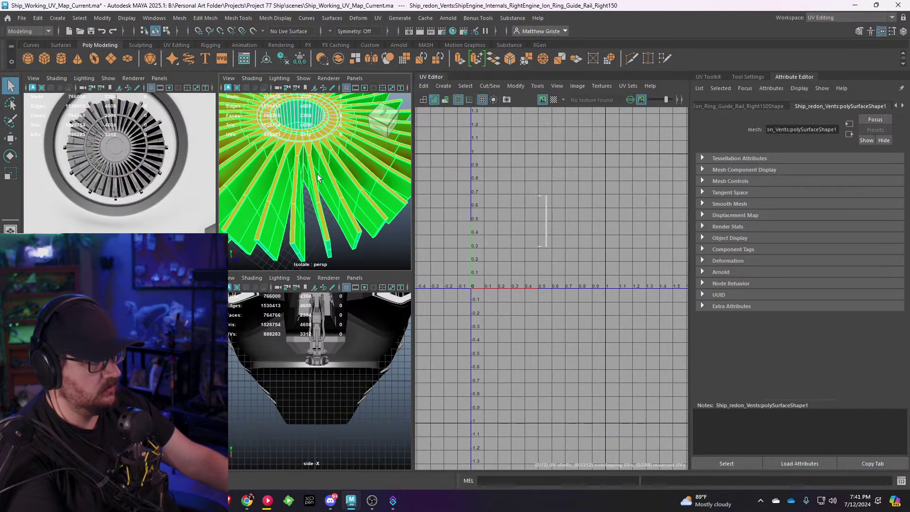
scroll(317, 174, down, 5)
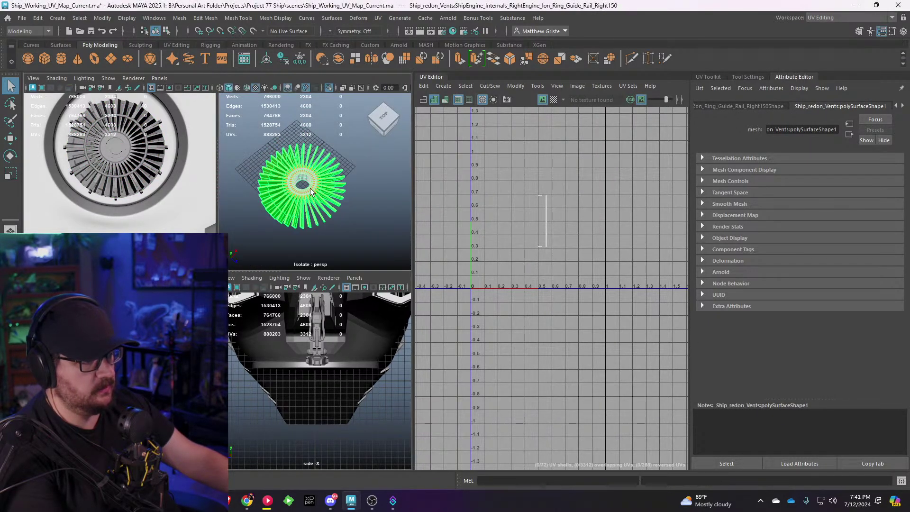
Step: Enlarge the perspective view, look at the fan blades from above and apply a Planar UV projection
key(space)
alt+drag(340, 179, 225, 193)
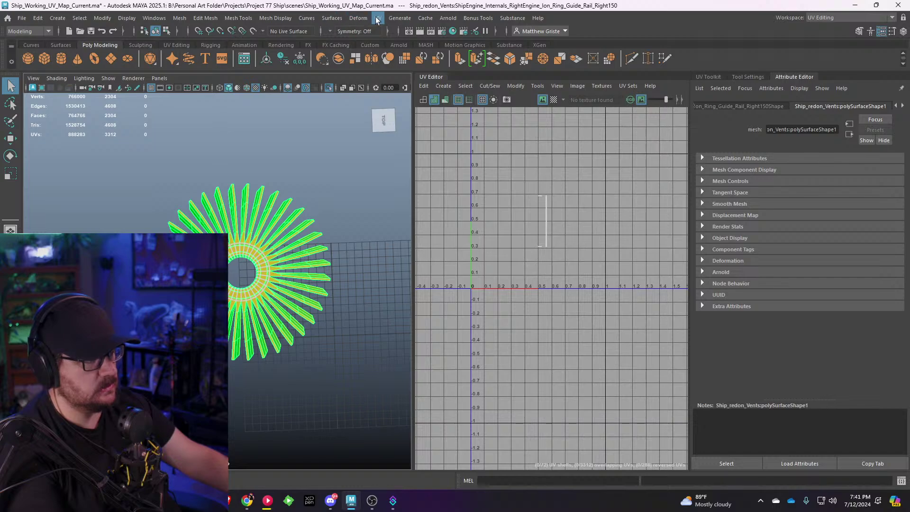
click(378, 18)
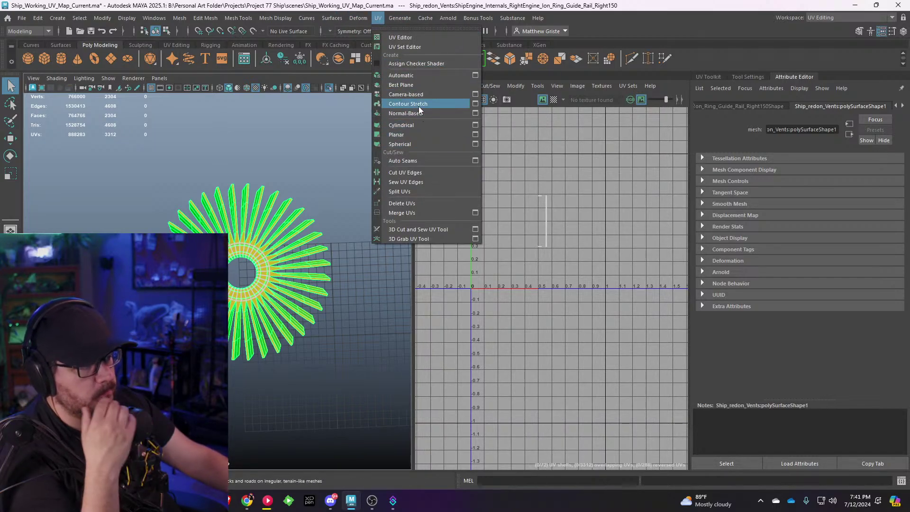
click(396, 134)
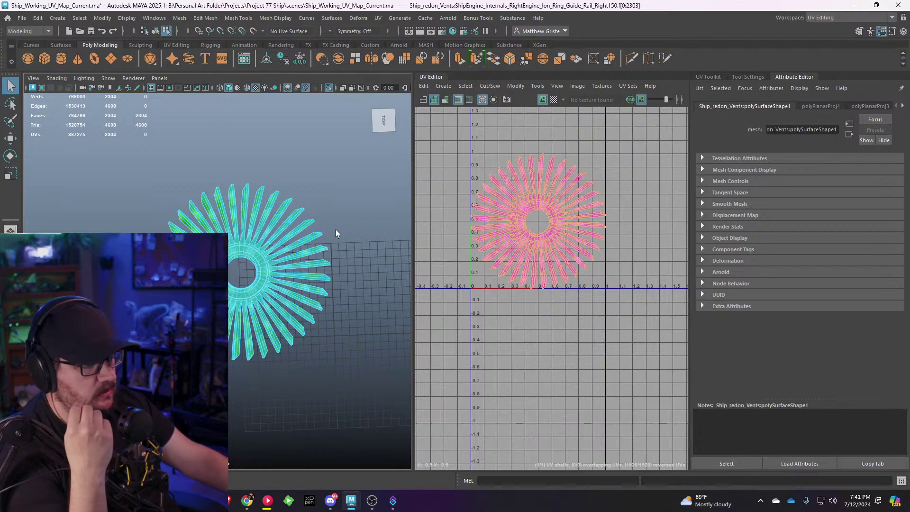
Step: Return the fan blades to object selection and inspect them from the side against their planar UV layout
right_click(258, 208)
click(305, 193)
click(334, 184)
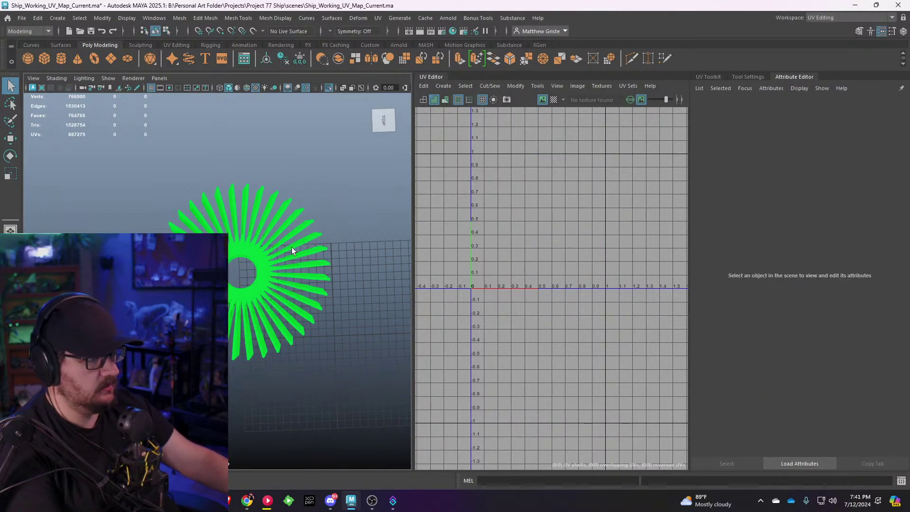
click(275, 262)
alt+drag(275, 262, 365, 178)
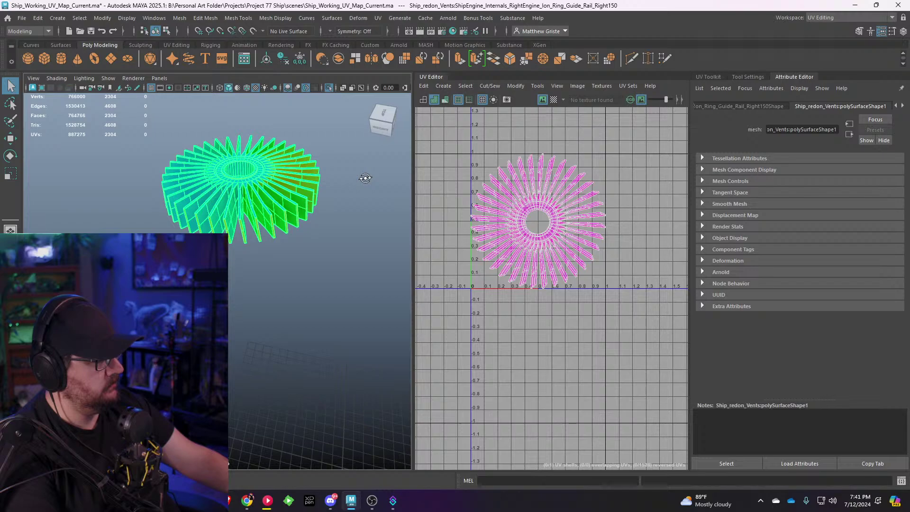
click(392, 201)
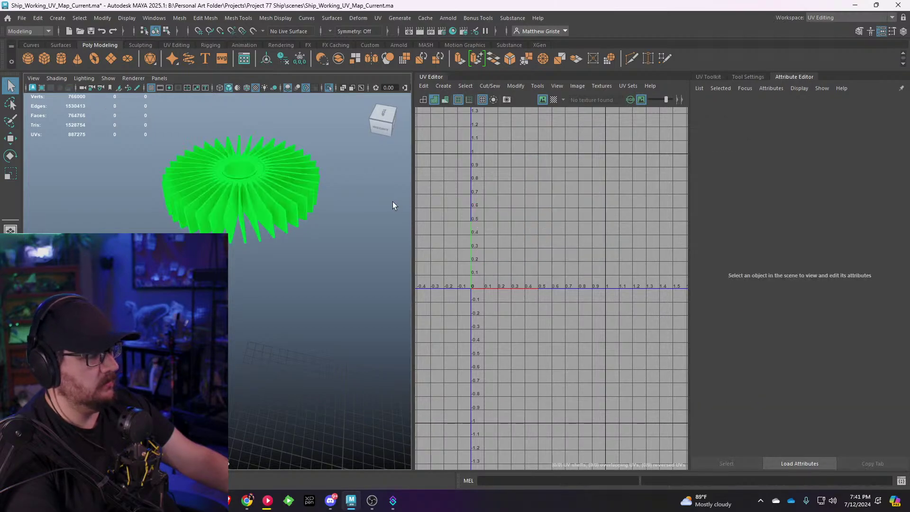
alt+drag(377, 186, 283, 149)
click(283, 149)
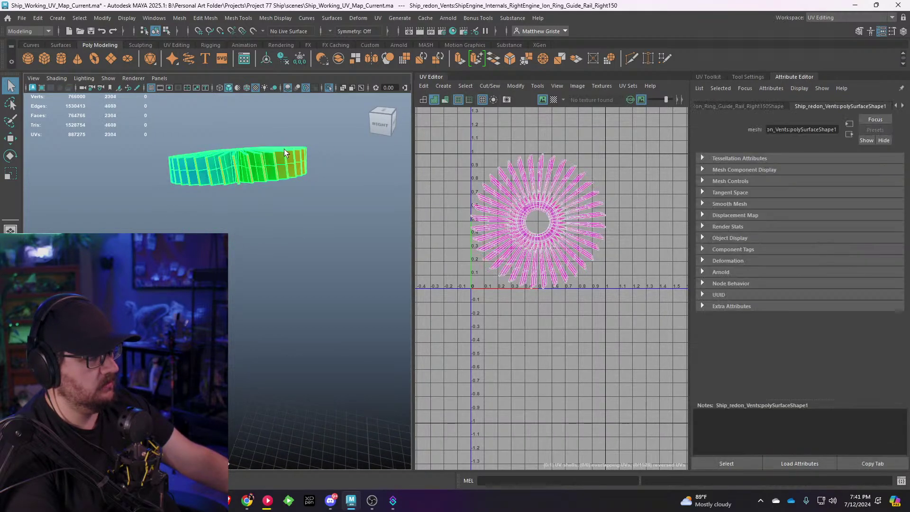
scroll(591, 250, up, 4)
scroll(578, 242, down, 3)
scroll(569, 237, up, 4)
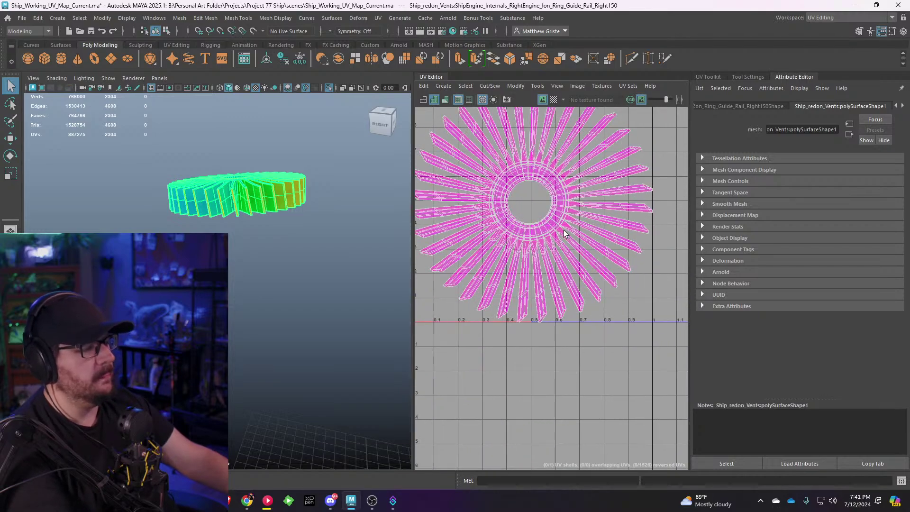
Step: Select the fan's whole UV shell and scale it uniformly to about half its size around its center
key(r)
right_drag(532, 228, 502, 209)
click(524, 227)
drag(531, 201, 507, 200)
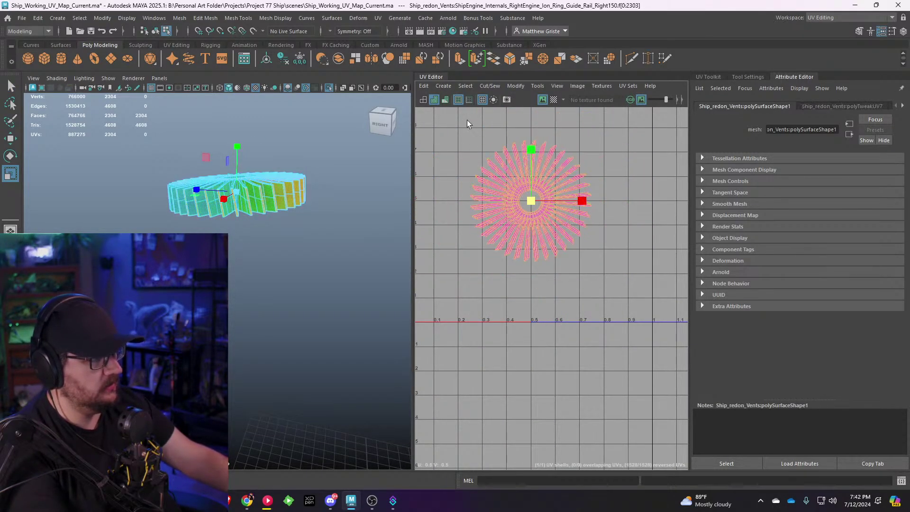
Step: Check the fan shell with the UV Editor's distortion shading, restoring the regular shaded display
click(456, 101)
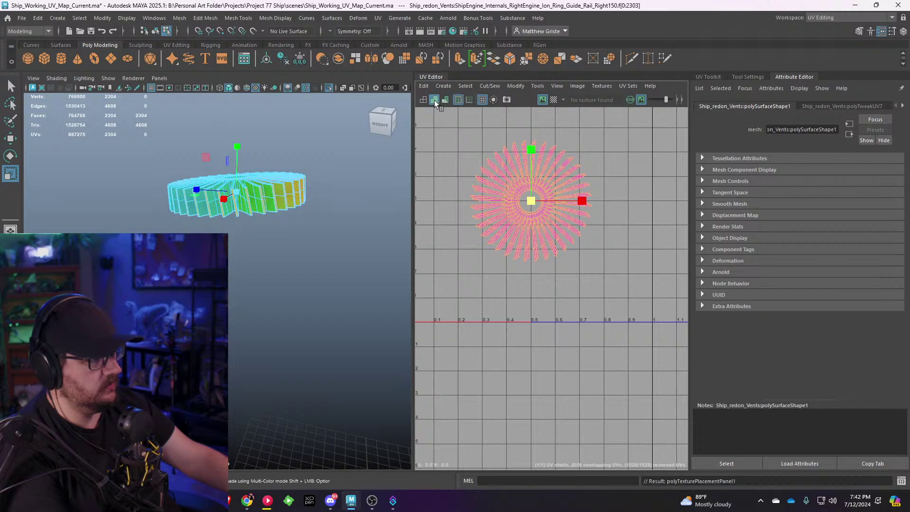
click(444, 100)
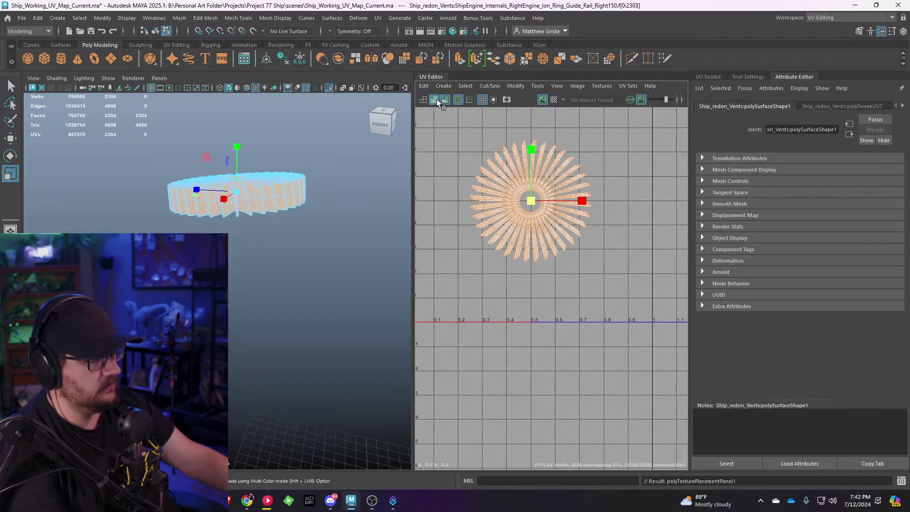
click(444, 100)
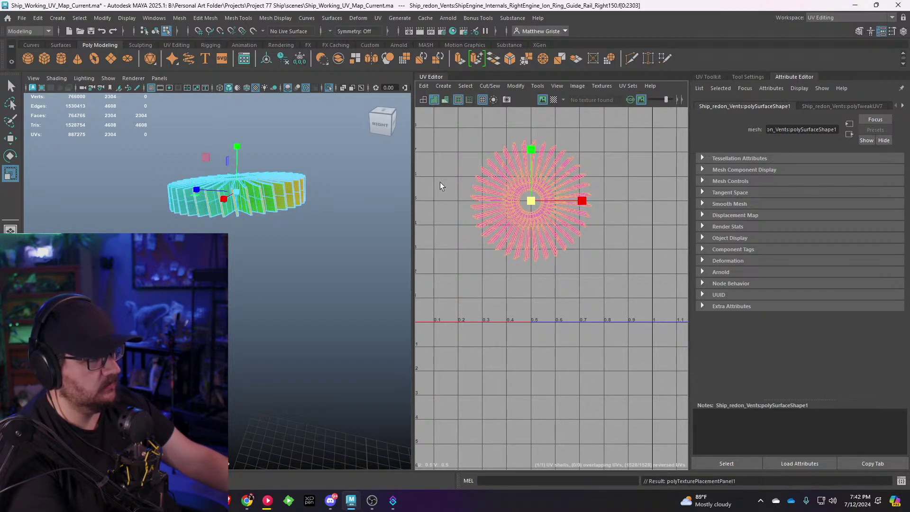
click(433, 100)
click(433, 101)
click(494, 195)
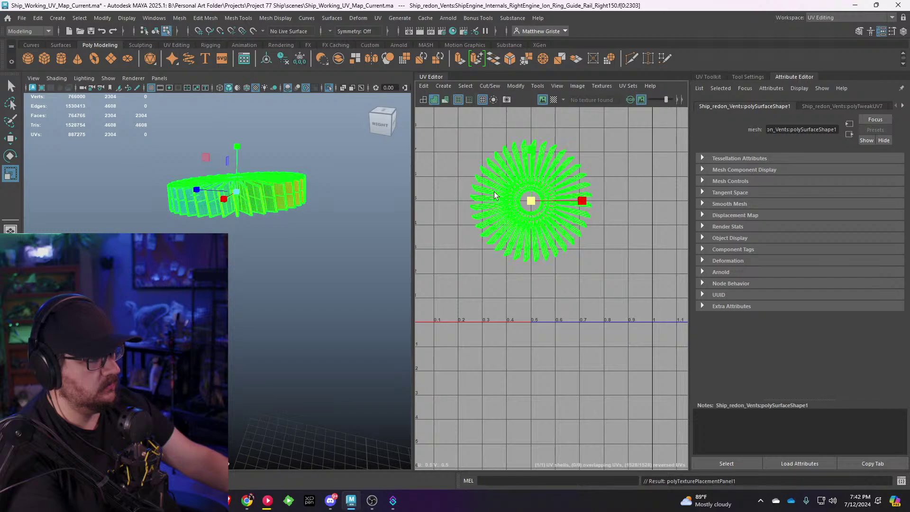
Step: Show the Grid_2K_Multi checker texture on the fan blades and brighten its display behind the UV shell
alt+middle_drag(612, 230, 617, 231)
scroll(632, 188, up, 3)
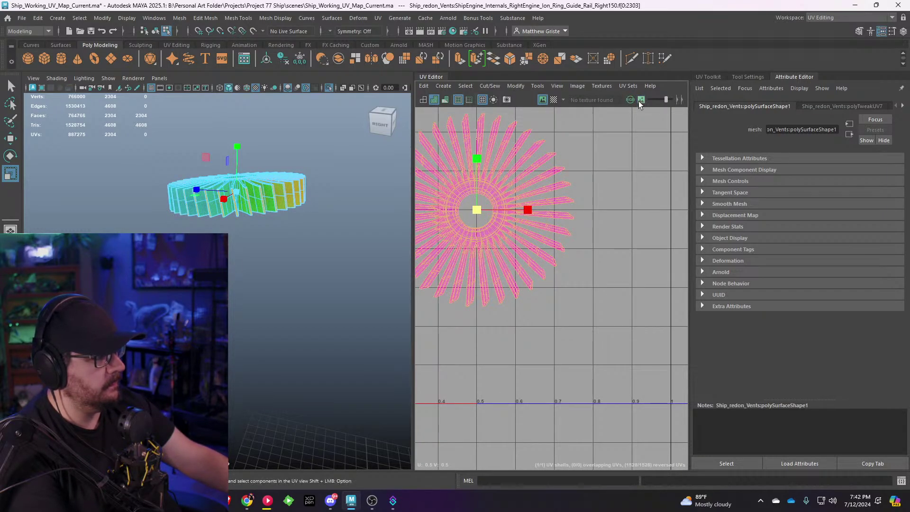
right_drag(285, 179, 447, 421)
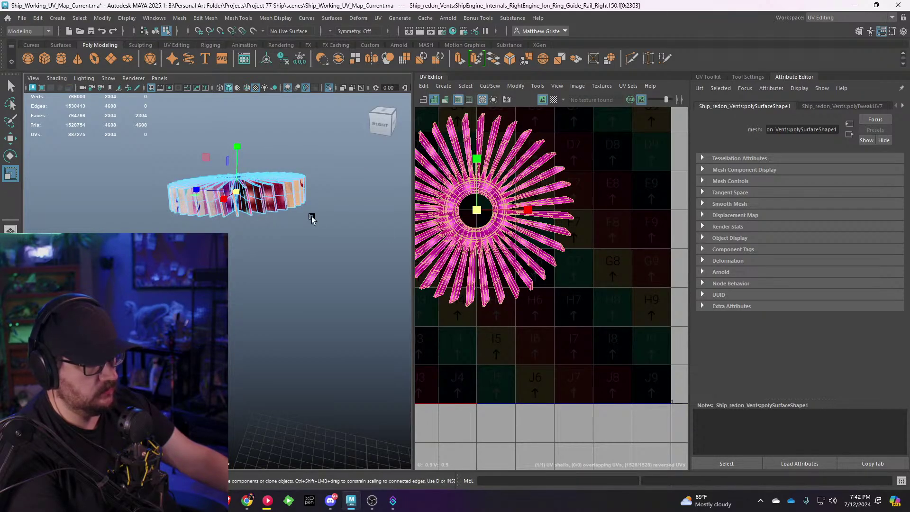
alt+drag(311, 218, 282, 289)
drag(665, 105, 658, 100)
scroll(552, 265, up, 2)
scroll(552, 265, up, 2)
alt+middle_drag(552, 265, 623, 307)
scroll(623, 307, down, 3)
Step: Switch to edge selection and select the edge loop around one rim of the fan's center hole
alt+drag(201, 203, 247, 196)
scroll(266, 194, up, 5)
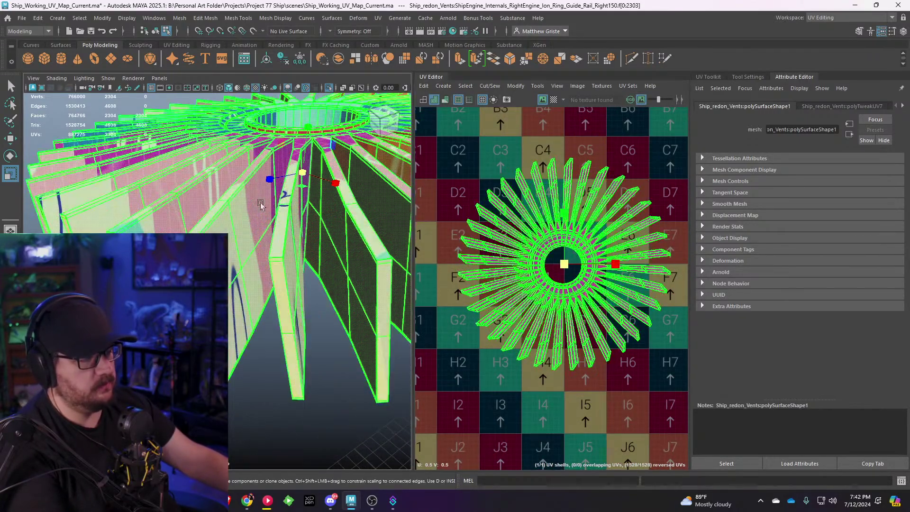
alt+middle_drag(262, 202, 237, 265)
scroll(238, 242, up, 3)
right_drag(239, 219, 247, 203)
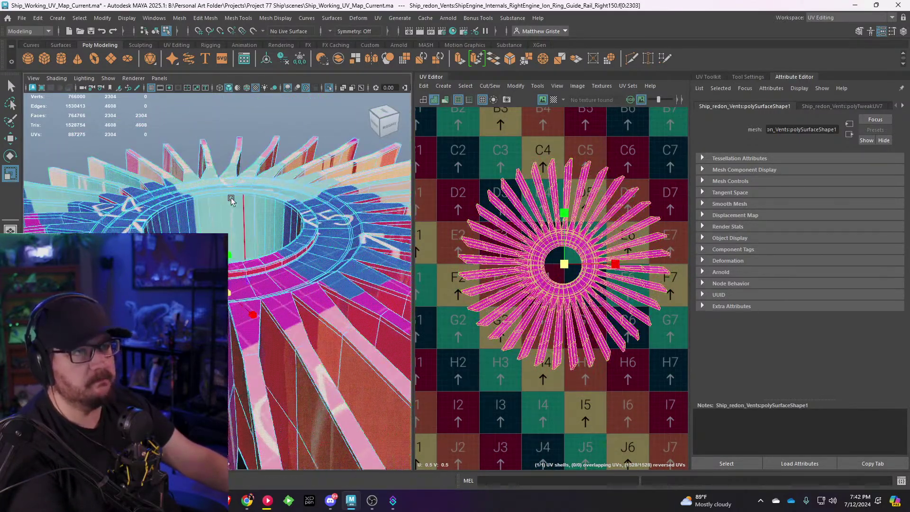
scroll(218, 195, up, 8)
alt+drag(218, 196, 256, 221)
scroll(256, 221, up, 3)
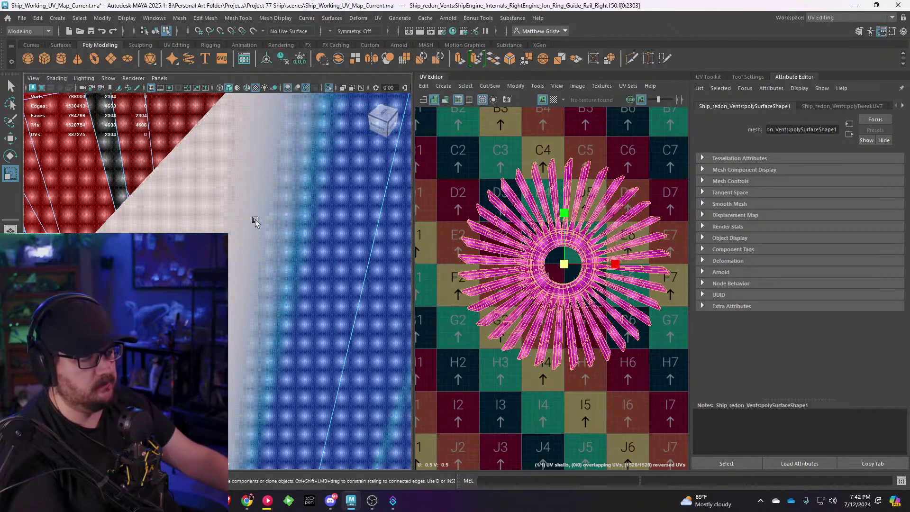
scroll(251, 225, down, 4)
scroll(256, 227, up, 2)
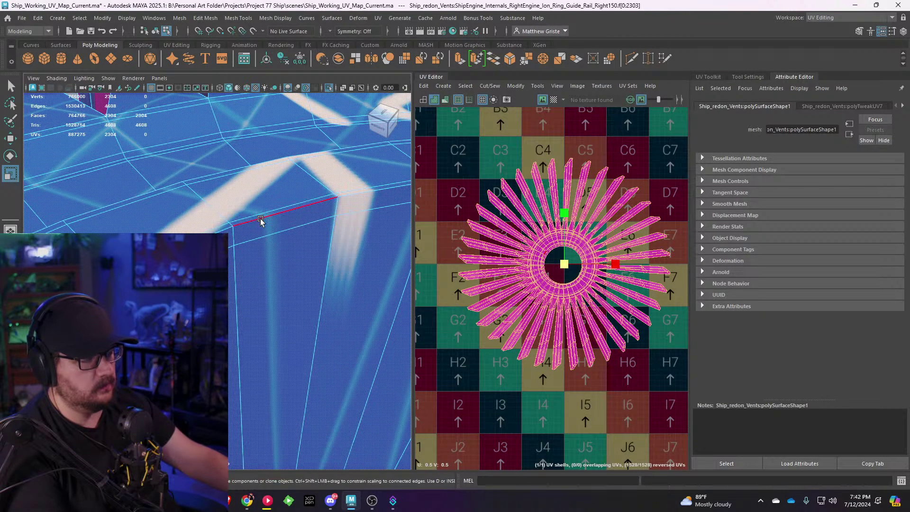
double_click(260, 220)
Step: Add the edge loop around the hole's opposite rim to the selection and cut the UVs along both loops
scroll(260, 219, down, 10)
alt+drag(270, 237, 308, 212)
scroll(308, 212, up, 3)
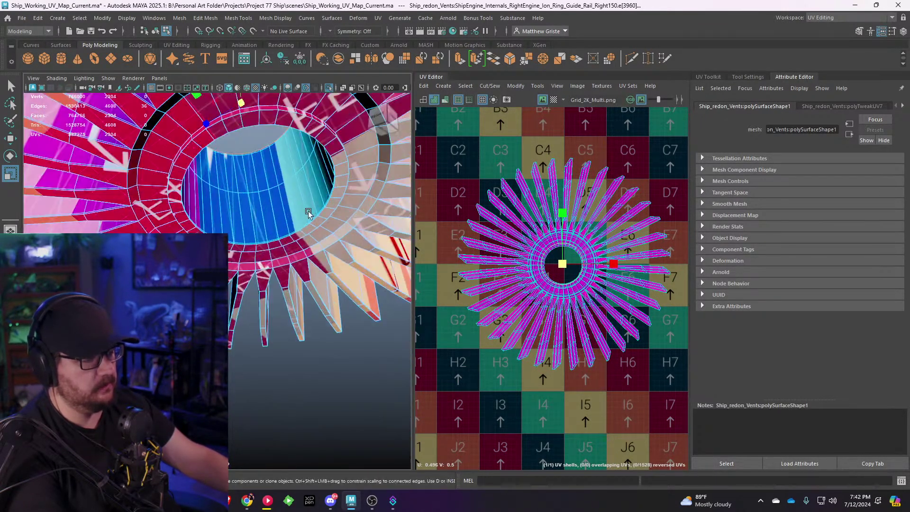
scroll(284, 204, up, 6)
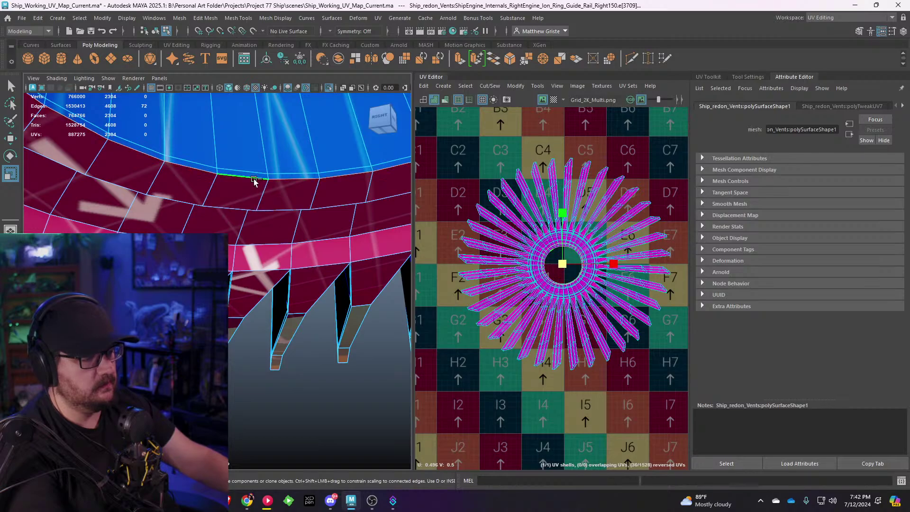
scroll(254, 180, down, 8)
alt+drag(255, 182, 296, 154)
alt+middle_drag(520, 259, 522, 244)
key(shift+x)
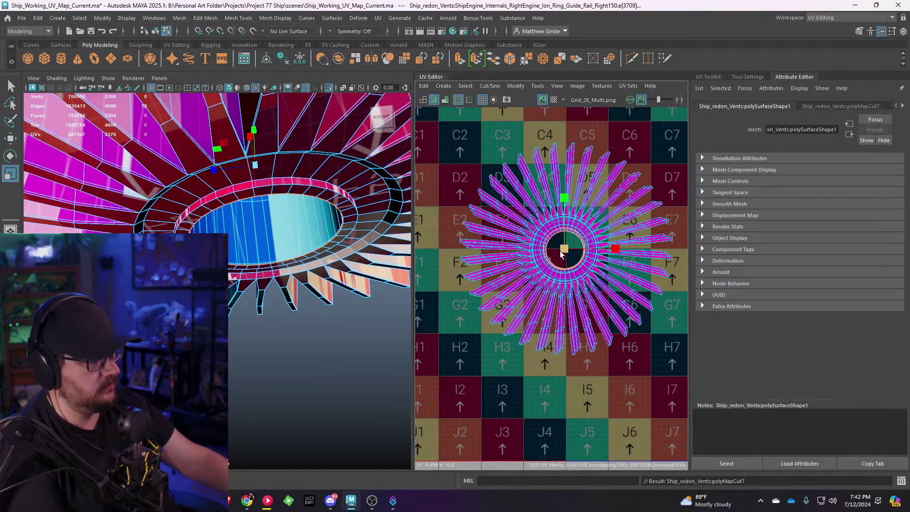
Step: Select the UV shell of the hole's inner wall and move it clear of the fan, over grid tiles B1 and B2
right_drag(562, 244, 547, 236)
click(548, 244)
key(w)
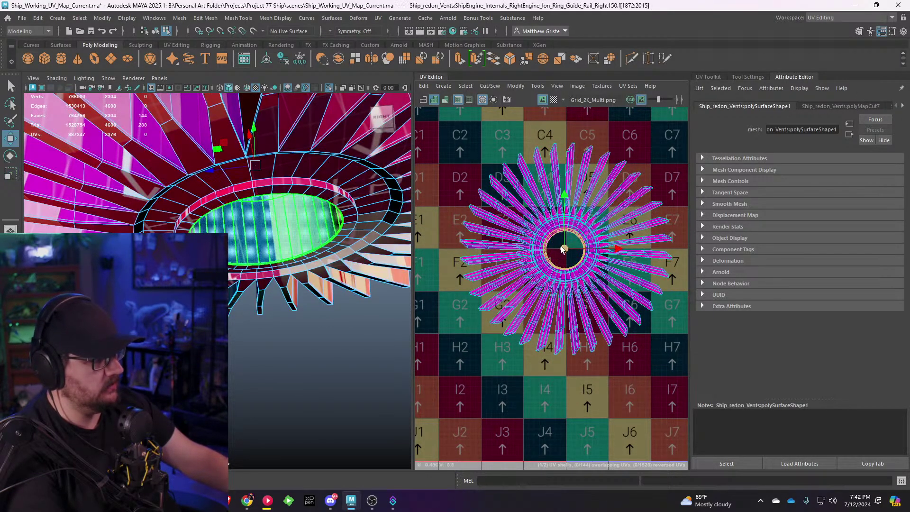
drag(563, 249, 470, 155)
scroll(521, 243, up, 2)
drag(526, 234, 526, 157)
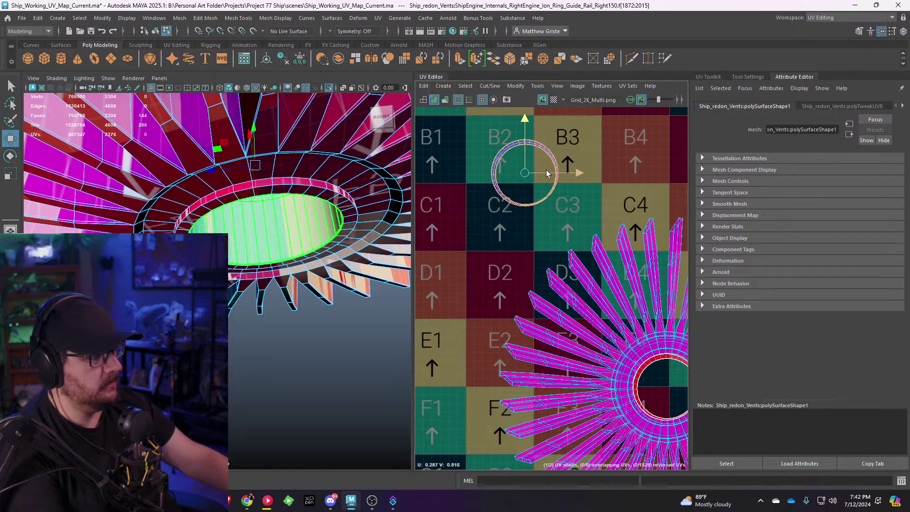
alt+middle_drag(546, 170, 564, 265)
drag(543, 269, 494, 248)
Step: Cut the inner wall's ring-shaped UV shell open across one of its edges
right_click(478, 215)
scroll(485, 220, up, 3)
right_drag(479, 215, 496, 209)
click(486, 203)
scroll(512, 241, down, 2)
Step: Unfold the inner wall's UV shell into a flat strip and rotate it until it lies horizontally
click(517, 220)
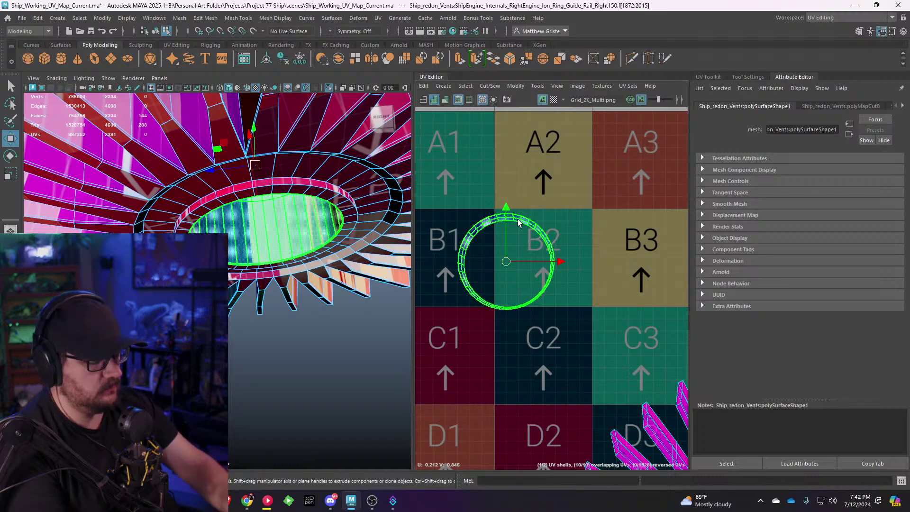
key(ctrl+u)
key(e)
drag(529, 217, 561, 298)
key(w)
alt+drag(313, 199, 244, 241)
key(e)
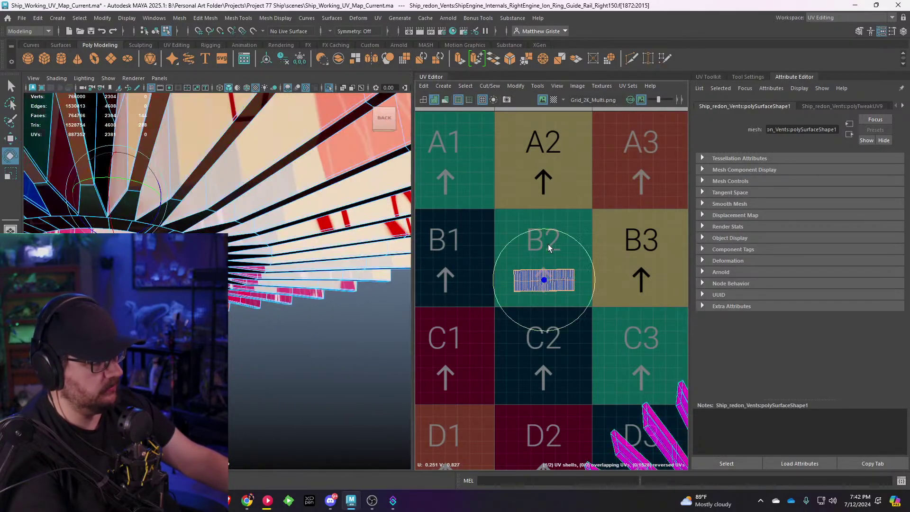
drag(543, 235, 539, 330)
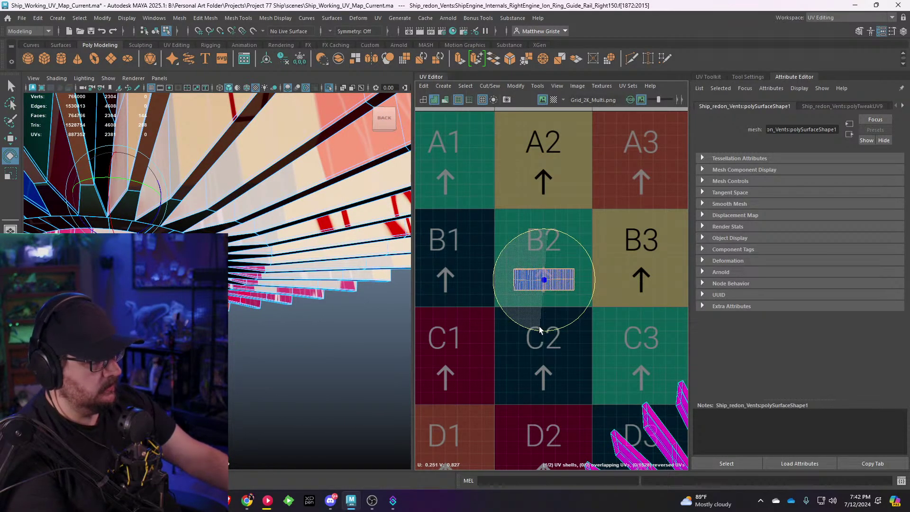
Step: Scale the inner wall's strip up to about two grid tiles wide and place it over tiles A0 and A1
key(r)
drag(595, 279, 496, 214)
scroll(586, 291, down, 5)
scroll(588, 287, up, 4)
key(w)
key(e)
key(r)
key(w)
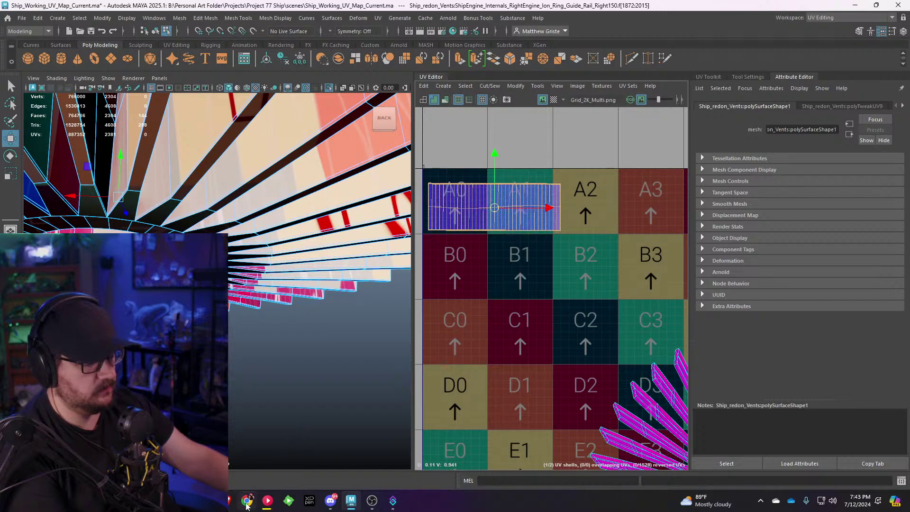
click(246, 502)
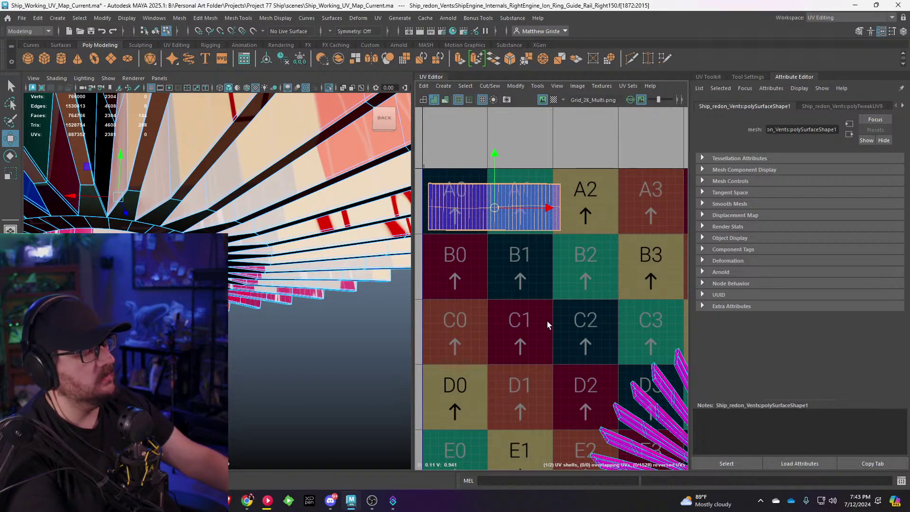
Step: Select the wavy middle row of UVs on the inner wall's strip and scale it vertically into a straight line
scroll(518, 231, up, 4)
right_click(563, 216)
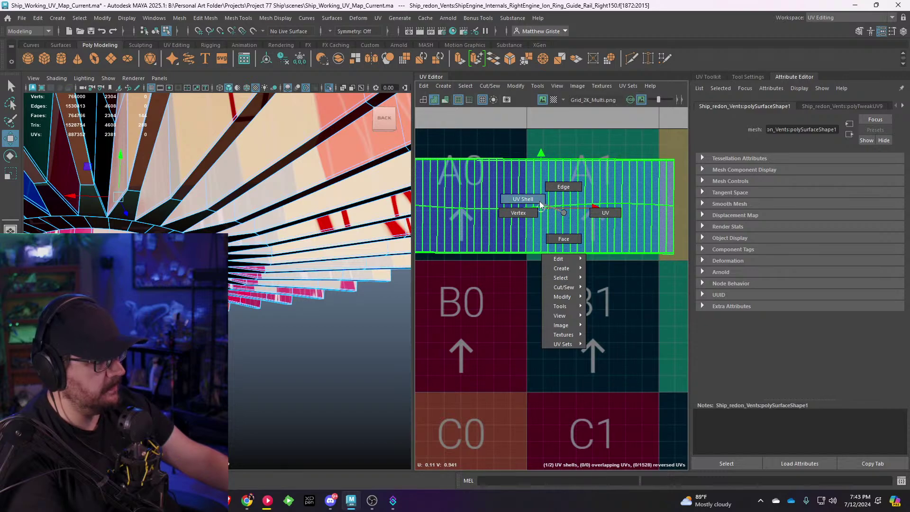
right_drag(609, 218, 609, 218)
scroll(609, 217, down, 3)
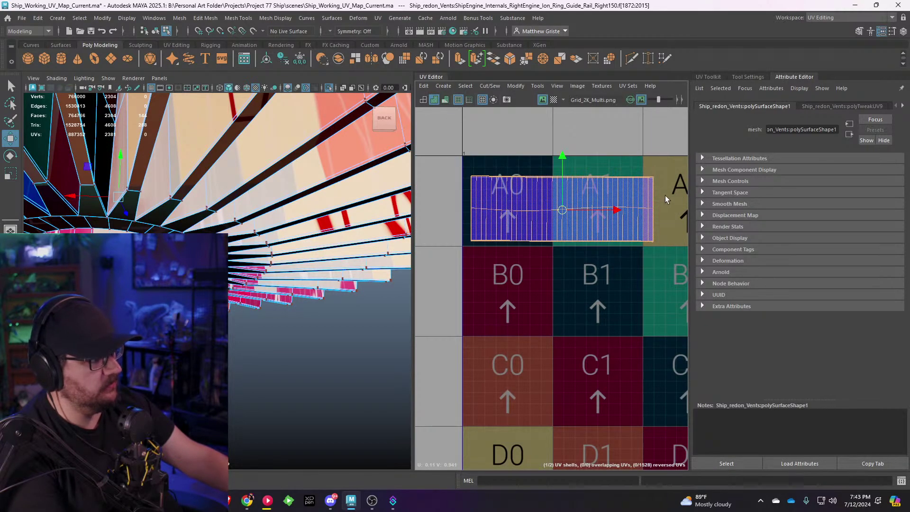
drag(665, 195, 450, 230)
key(e)
key(r)
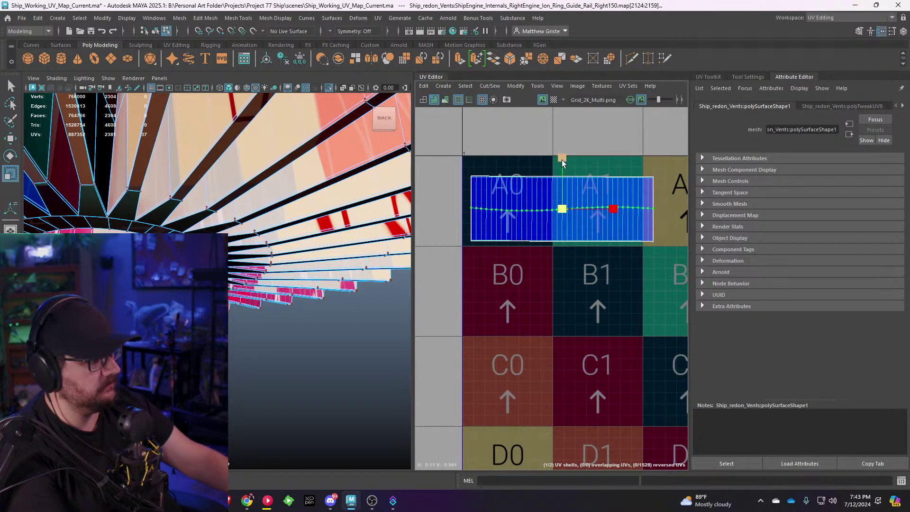
Step: Switch the UV selection to whole shells and select the fan's large UV shell
right_drag(603, 185, 564, 173)
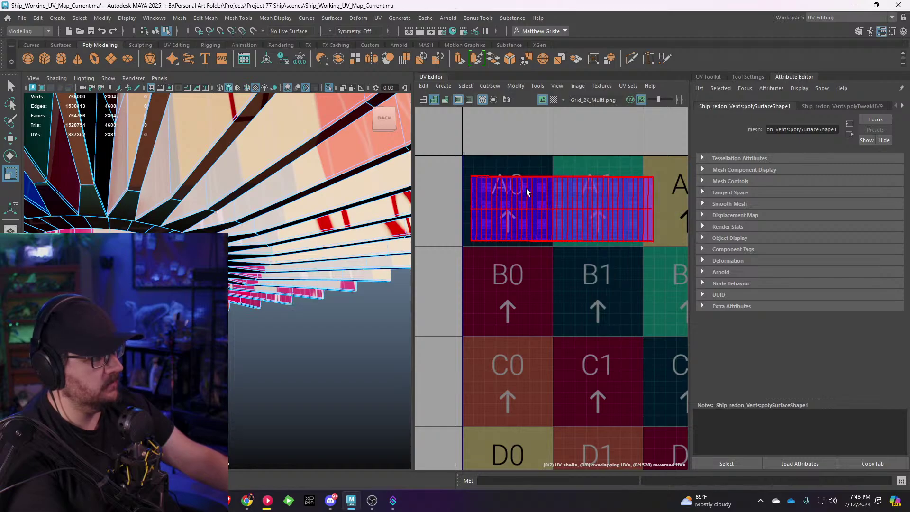
click(523, 193)
scroll(522, 195, up, 4)
scroll(523, 194, down, 3)
alt+middle_drag(516, 313, 465, 276)
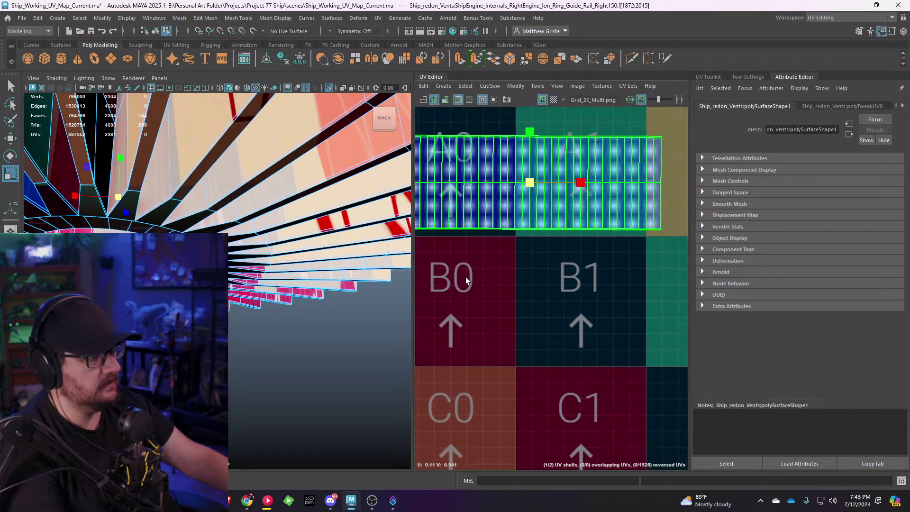
scroll(530, 290, down, 9)
scroll(596, 329, up, 4)
alt+middle_drag(597, 330, 494, 246)
scroll(494, 248, up, 2)
click(552, 286)
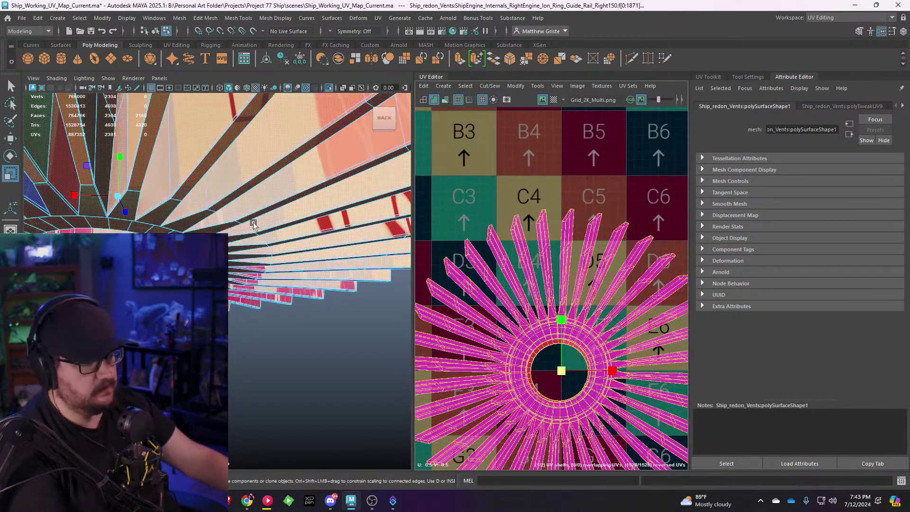
Step: In face mode, select the loop of faces around the inner end of one fan blade on the model
scroll(252, 219, down, 4)
alt+drag(246, 218, 128, 268)
alt+middle_drag(119, 254, 228, 244)
scroll(229, 244, up, 3)
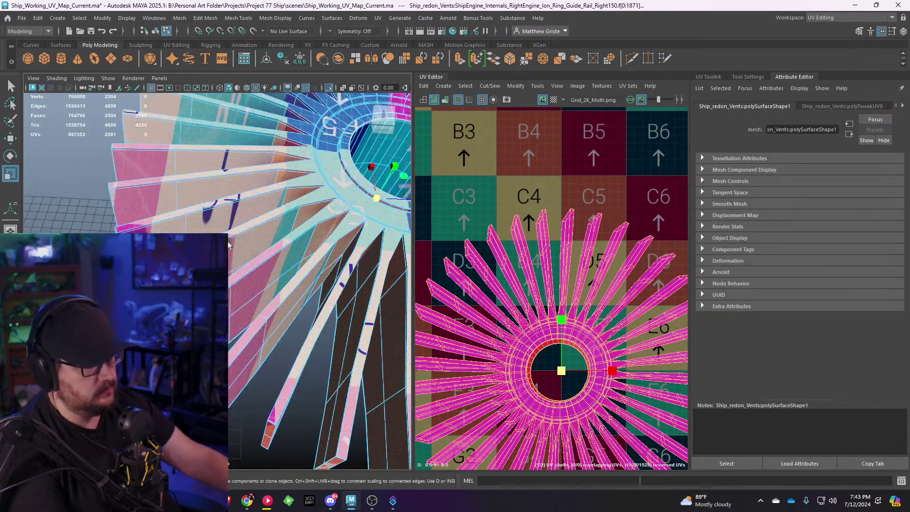
alt+drag(229, 244, 283, 220)
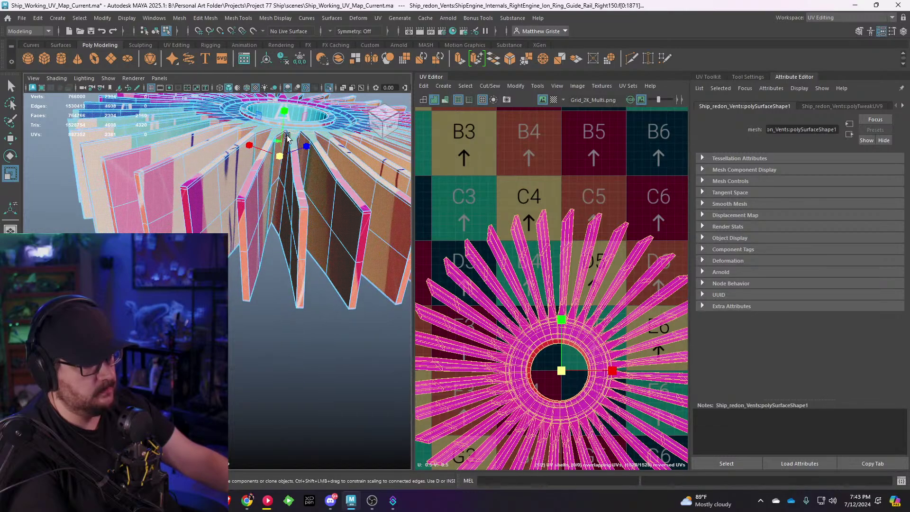
alt+middle_drag(287, 136, 281, 158)
scroll(272, 183, up, 3)
alt+drag(270, 187, 269, 217)
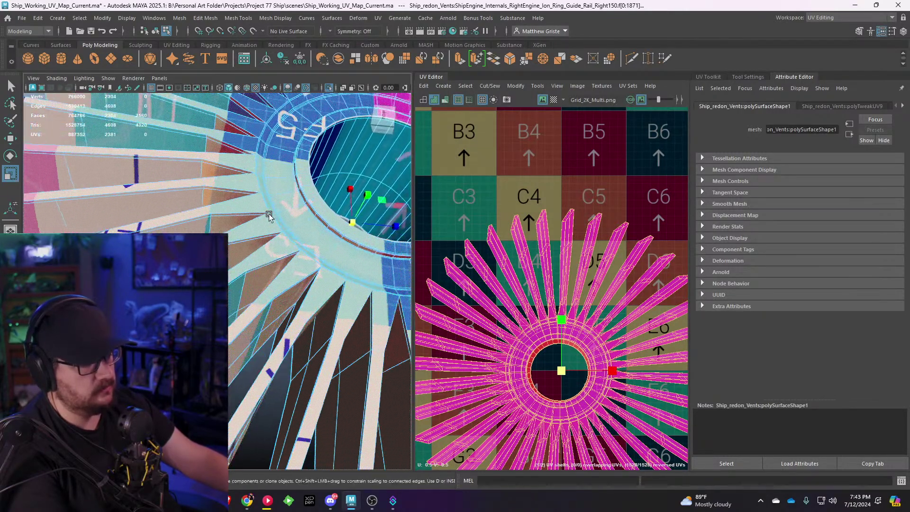
scroll(267, 214, up, 5)
right_drag(264, 193, 262, 210)
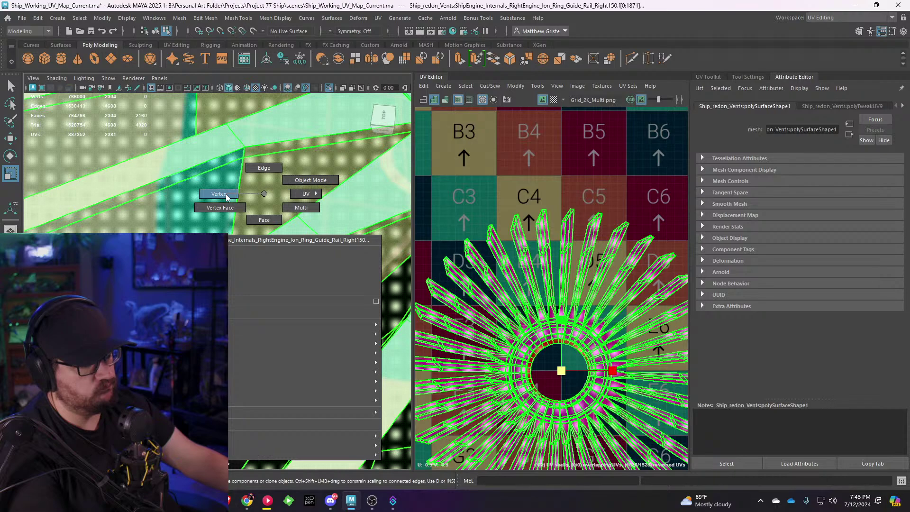
click(254, 220)
click(260, 147)
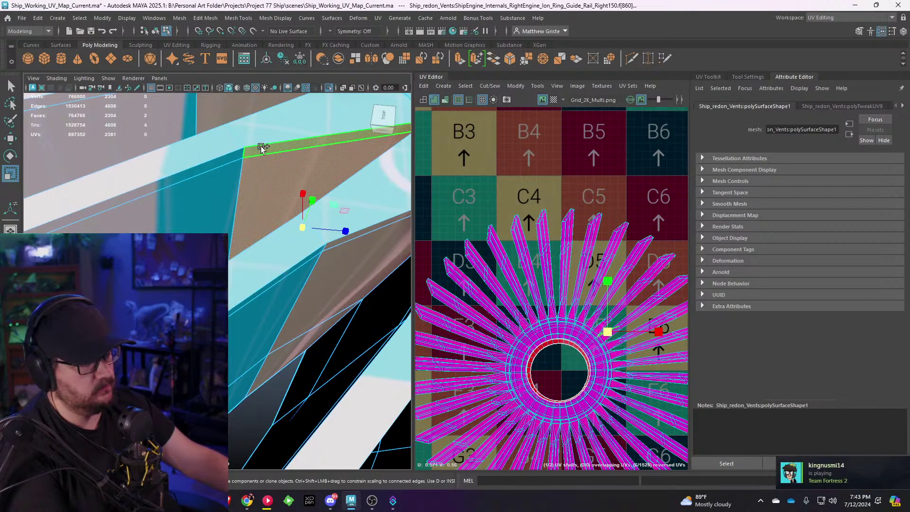
click(260, 138)
shift+double_click(261, 149)
Step: Add the matching face loop at the inner end of the neighbouring blade to the selection
scroll(260, 148, down, 8)
alt+drag(260, 149, 241, 247)
scroll(204, 178, up, 6)
shift+click(242, 248)
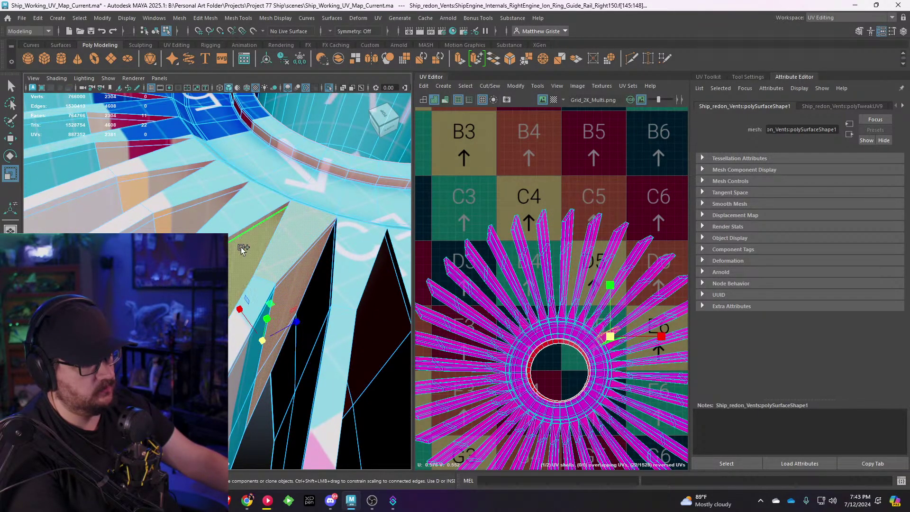
shift+click(228, 234)
shift+double_click(230, 236)
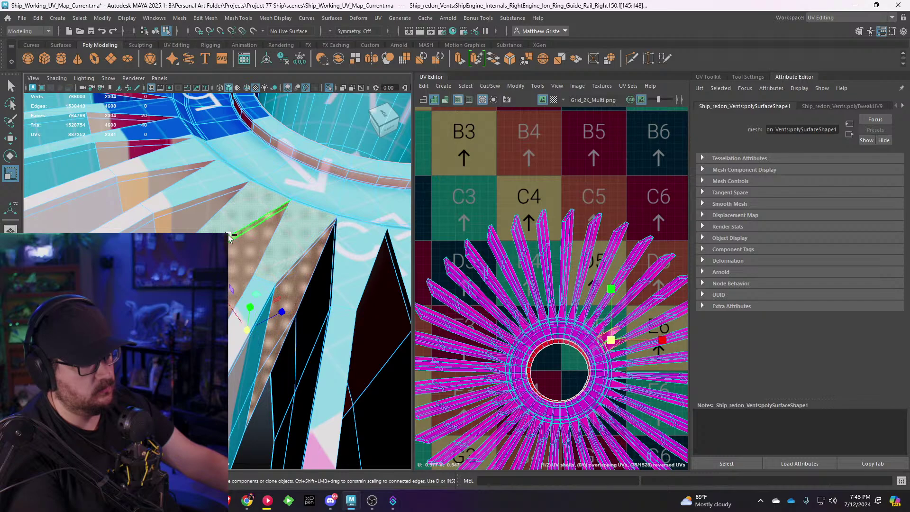
Step: Extend the selection with the inner-end face loops of the next blades, up to those beside the C5 label
shift+click(178, 207)
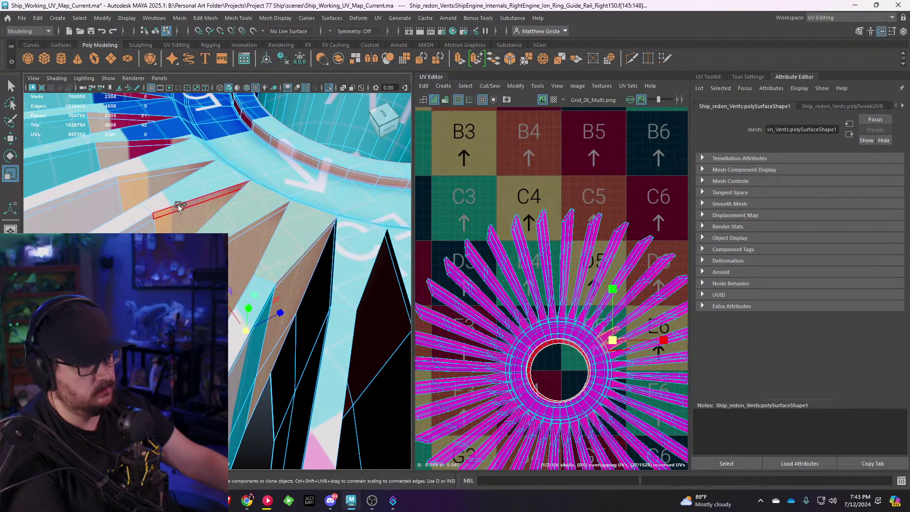
shift+double_click(144, 173)
shift+double_click(124, 153)
alt+middle_drag(124, 147, 230, 243)
shift+click(228, 236)
shift+click(215, 204)
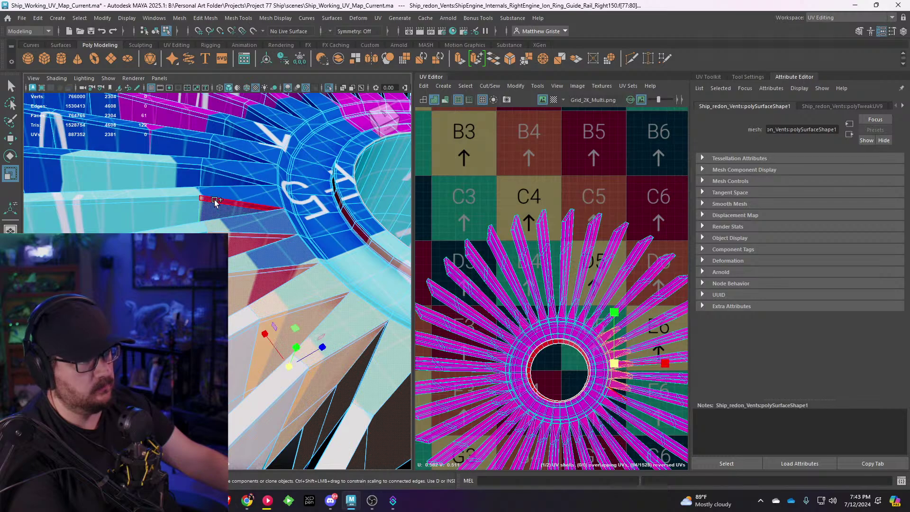
shift+double_click(212, 169)
Step: Add the inner-end face loops of the blades past the C5 label, across the blue area to the start of the magenta
alt+drag(212, 170, 256, 209)
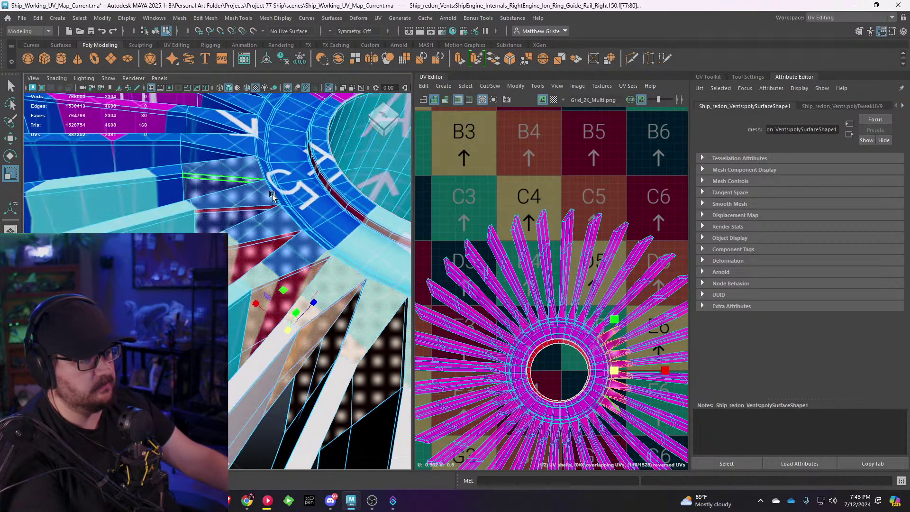
alt+right_drag(256, 208, 335, 276)
alt+drag(335, 276, 278, 209)
shift+double_click(284, 175)
alt+drag(283, 175, 302, 244)
shift+double_click(248, 196)
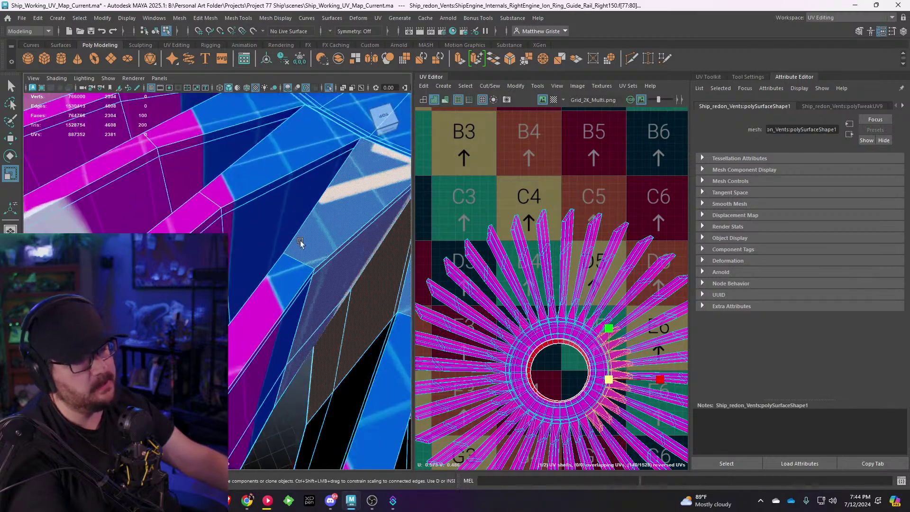
shift+click(249, 210)
shift+double_click(206, 186)
alt+drag(206, 188, 190, 166)
shift+click(188, 167)
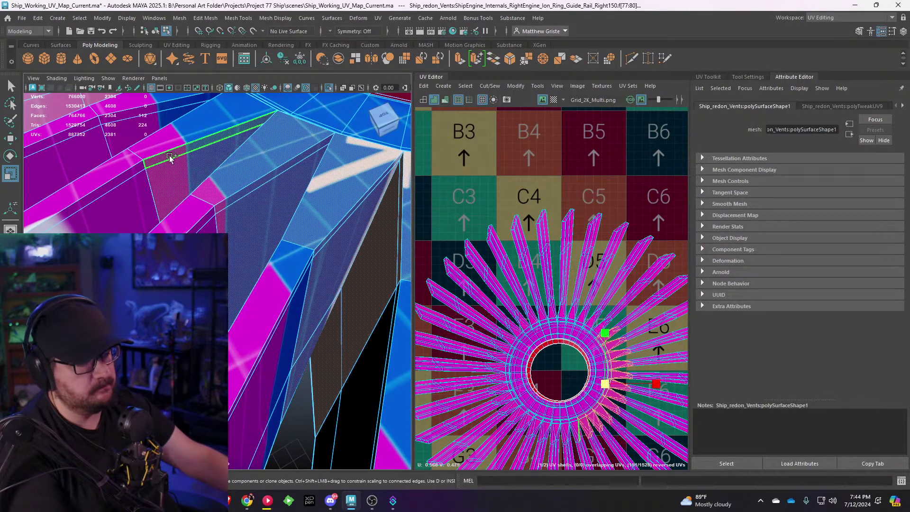
shift+double_click(170, 158)
Step: Continue around the ring, adding the inner-end face loops of the following blades in the magenta checker area
alt+middle_drag(170, 158, 249, 251)
alt+drag(250, 252, 339, 272)
shift+click(328, 261)
shift+double_click(326, 249)
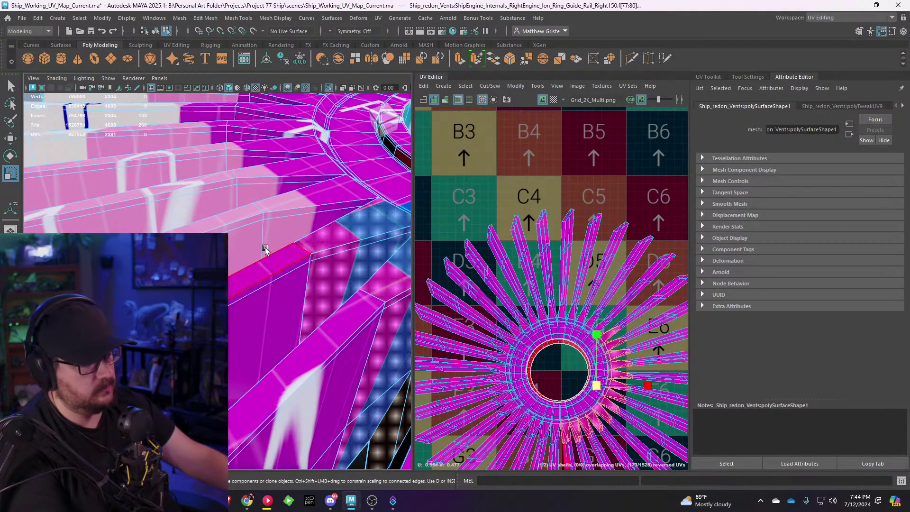
alt+drag(263, 249, 251, 230)
shift+click(249, 225)
shift+double_click(234, 191)
shift+click(213, 182)
shift+double_click(207, 169)
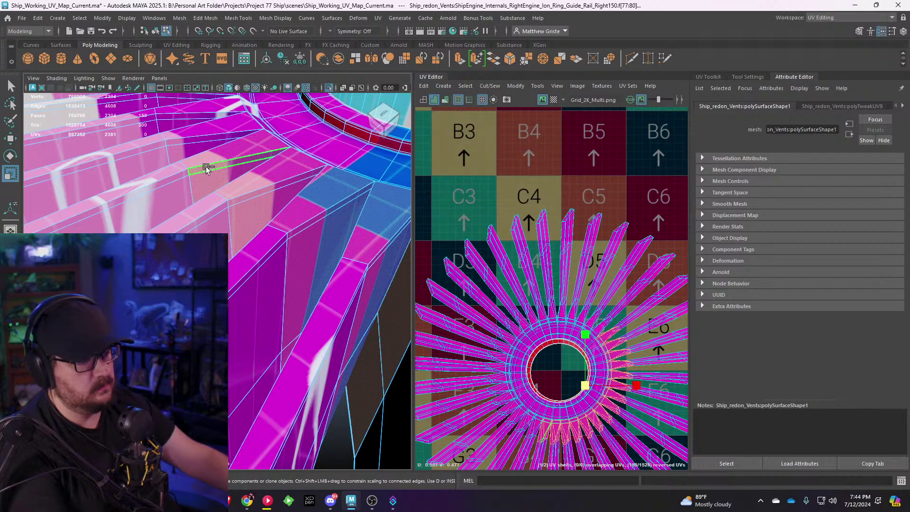
Step: Undo the stray face selection and add the inner-end face loop of the next unselected blade in the magenta area
alt+drag(207, 169, 349, 430)
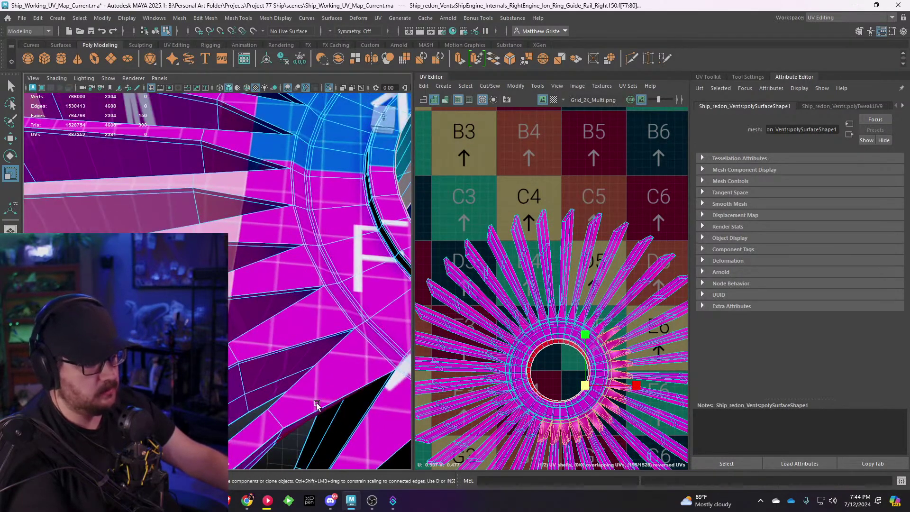
alt+right_drag(318, 406, 245, 359)
alt+drag(246, 358, 256, 311)
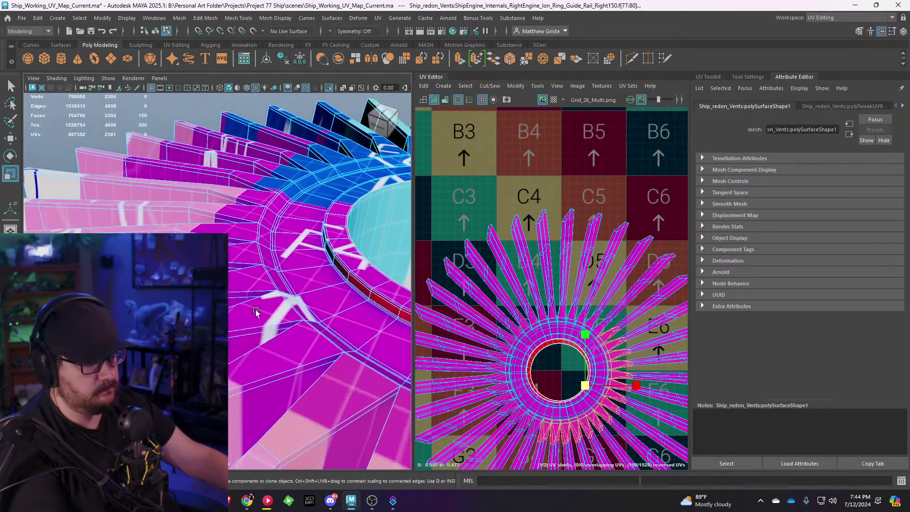
shift+double_click(256, 381)
key(ctrl+z)
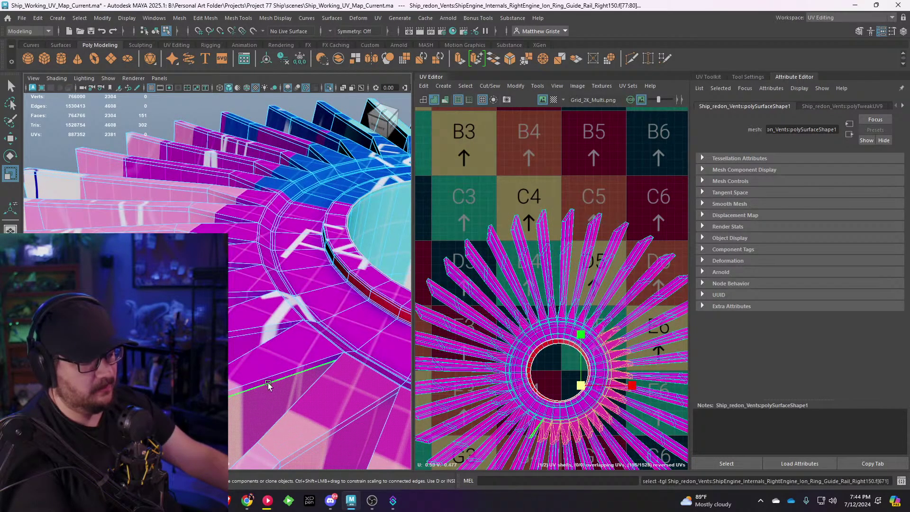
ctrl+click(267, 414)
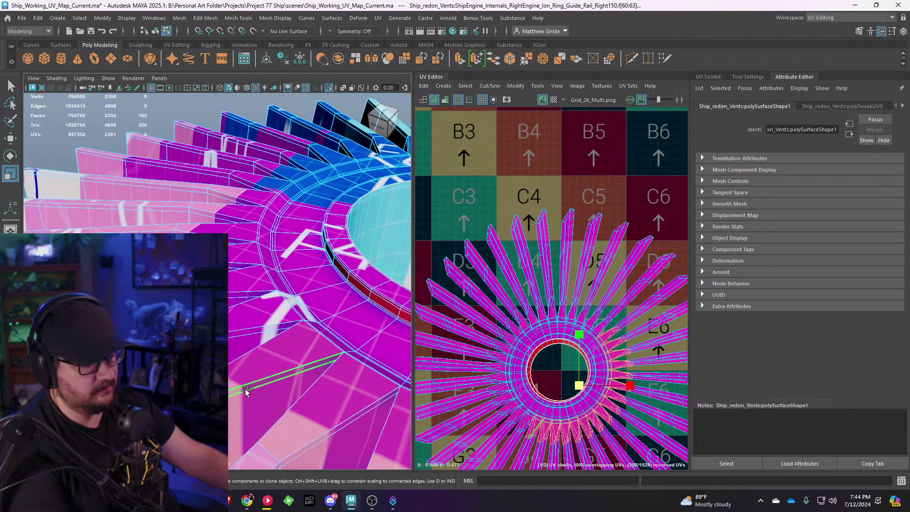
Step: Add the inner-end face loops of the blades from the magenta area to the blue area before the E4 label
alt+drag(277, 328, 247, 377)
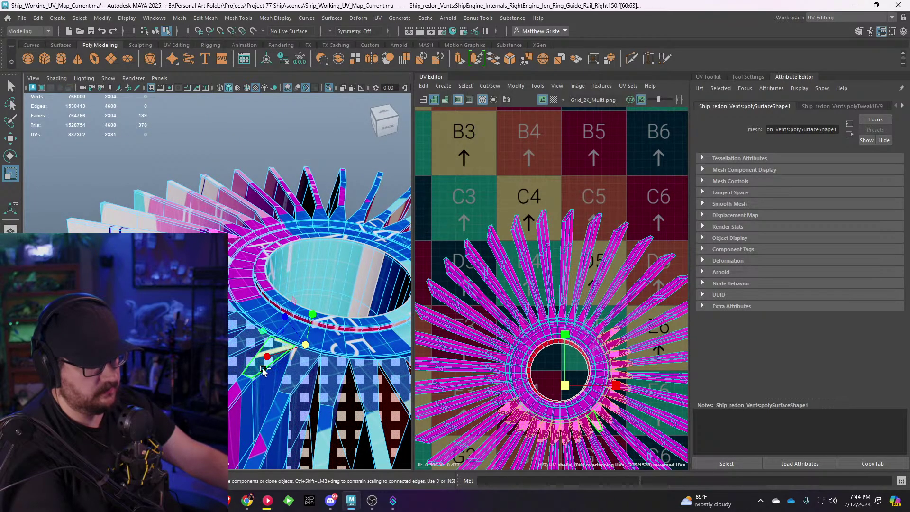
shift+click(263, 370)
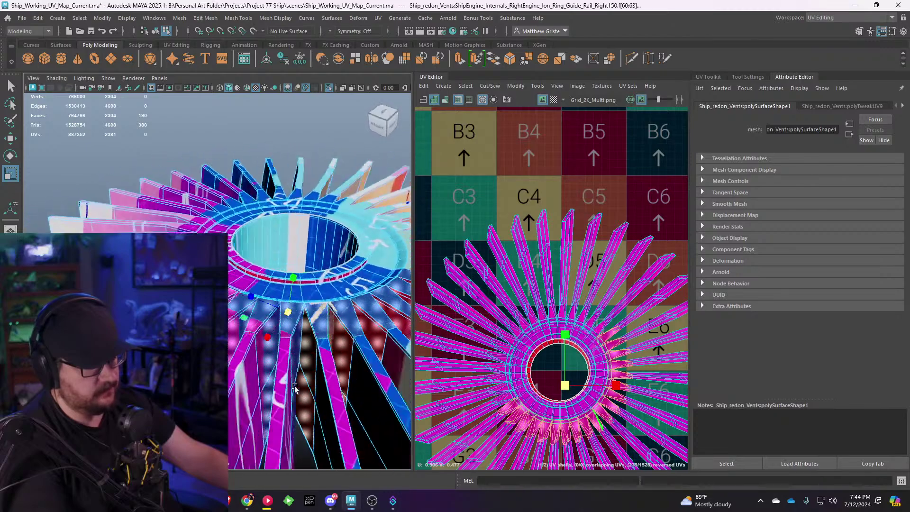
alt+drag(254, 382, 228, 355)
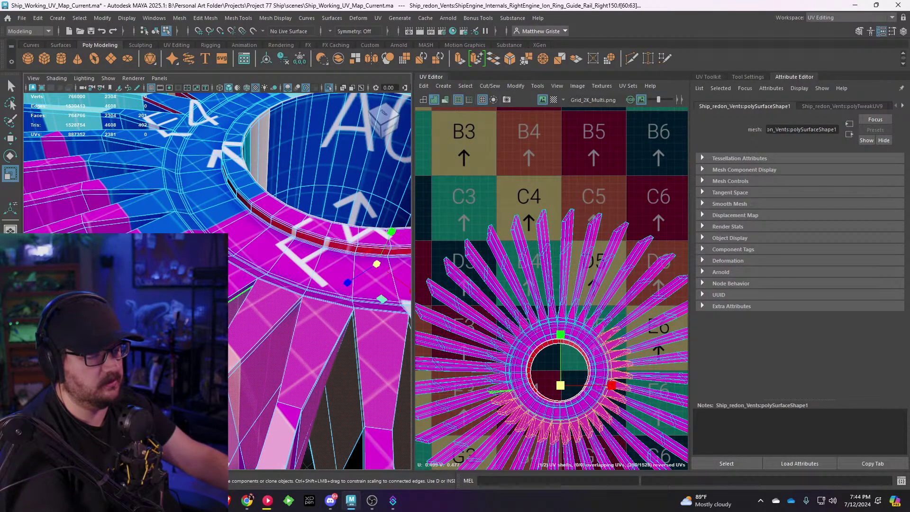
alt+drag(233, 361, 271, 369)
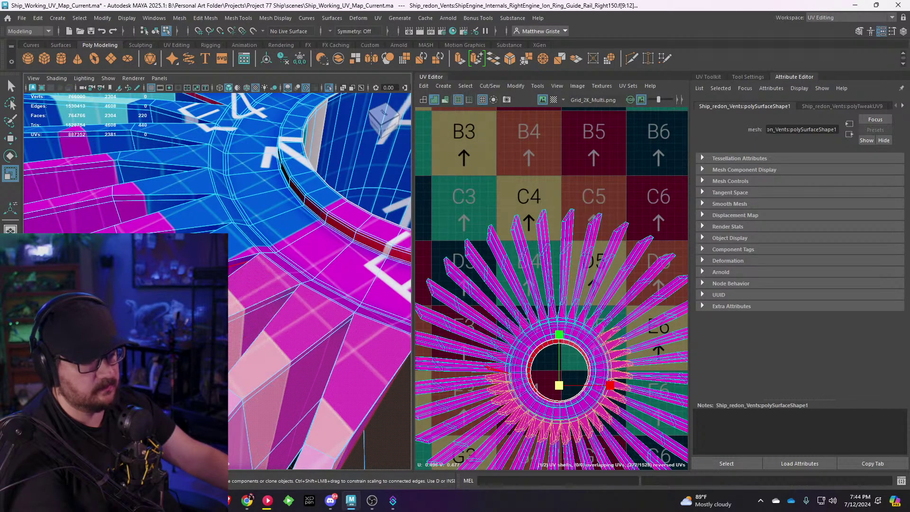
alt+drag(267, 370, 271, 347)
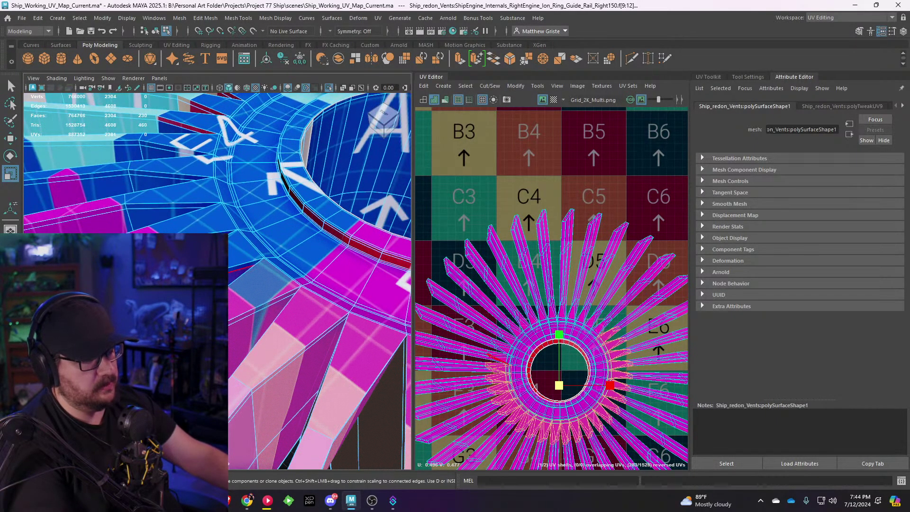
shift+double_click(236, 268)
alt+drag(231, 370, 260, 356)
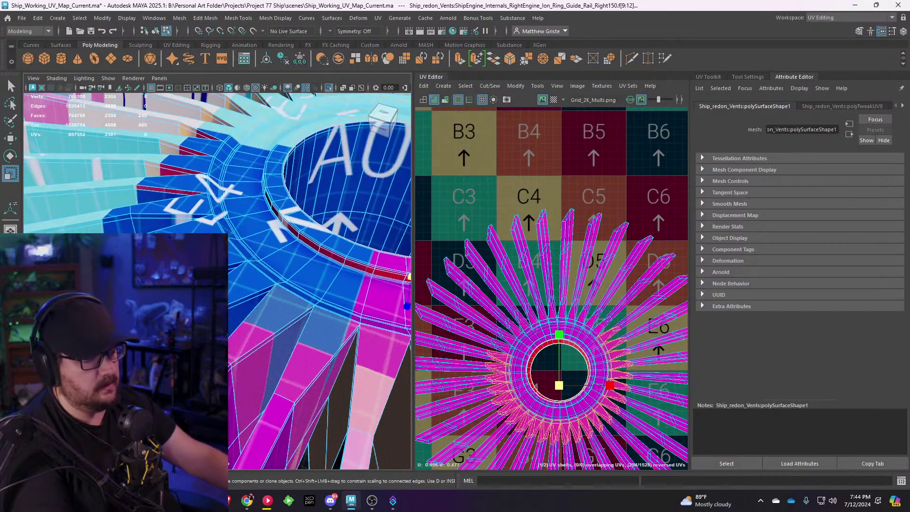
alt+drag(301, 322, 262, 325)
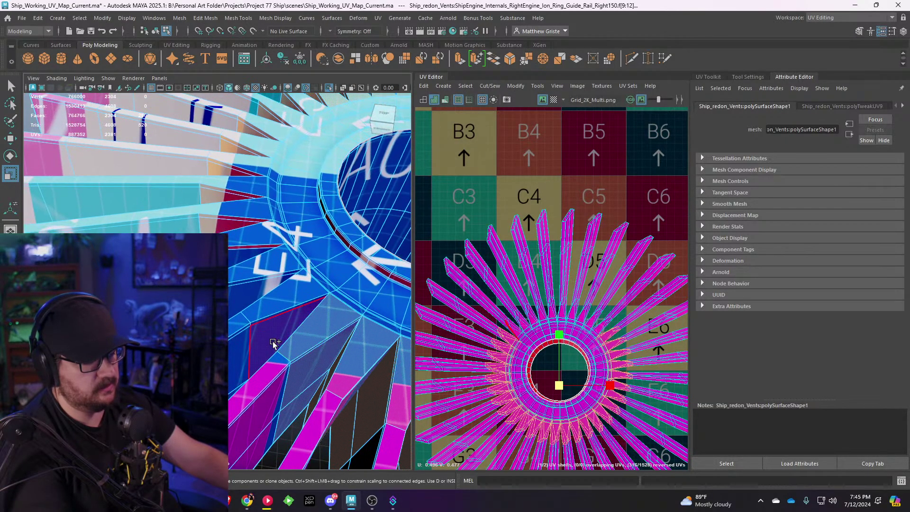
Step: Add the inner-end face loops of the blades around the E4 label, continuing up to the light-blue checker area
ctrl+click(262, 324)
shift+click(261, 323)
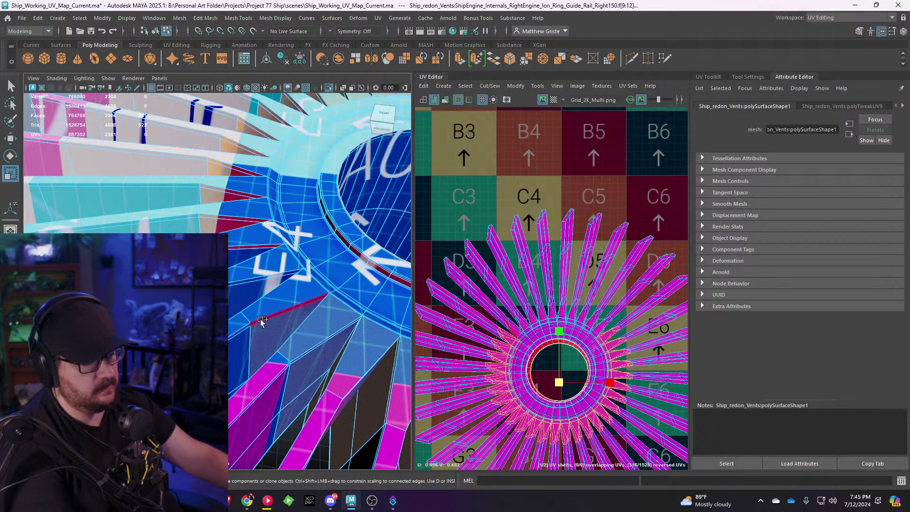
shift+click(259, 318)
shift+click(236, 302)
shift+click(234, 282)
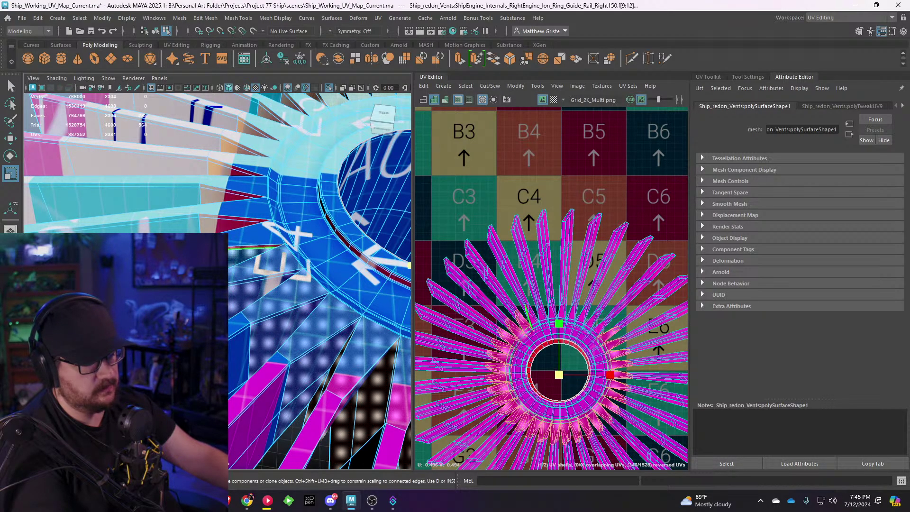
shift+click(207, 227)
shift+click(212, 191)
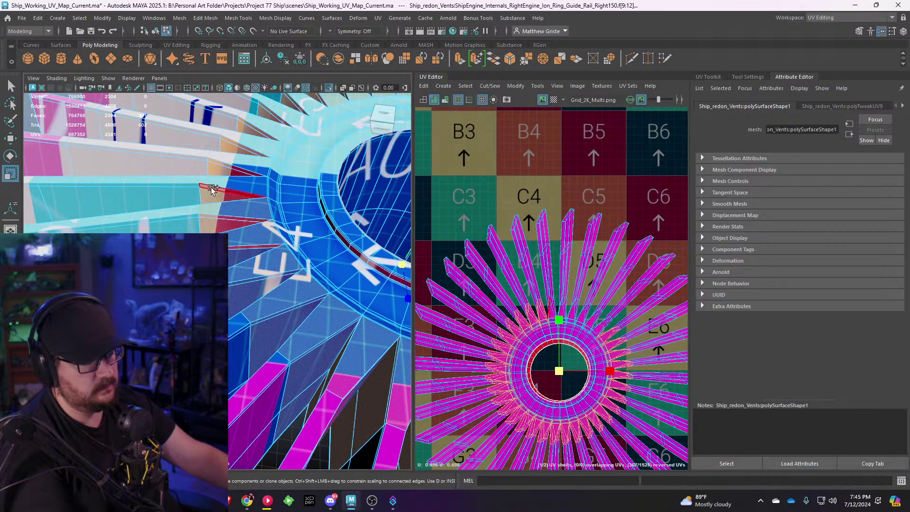
Step: Add the inner-end face loops of the remaining unselected blades to the selection around the hub
alt+drag(211, 189, 268, 398)
shift+click(287, 393)
shift+double_click(280, 391)
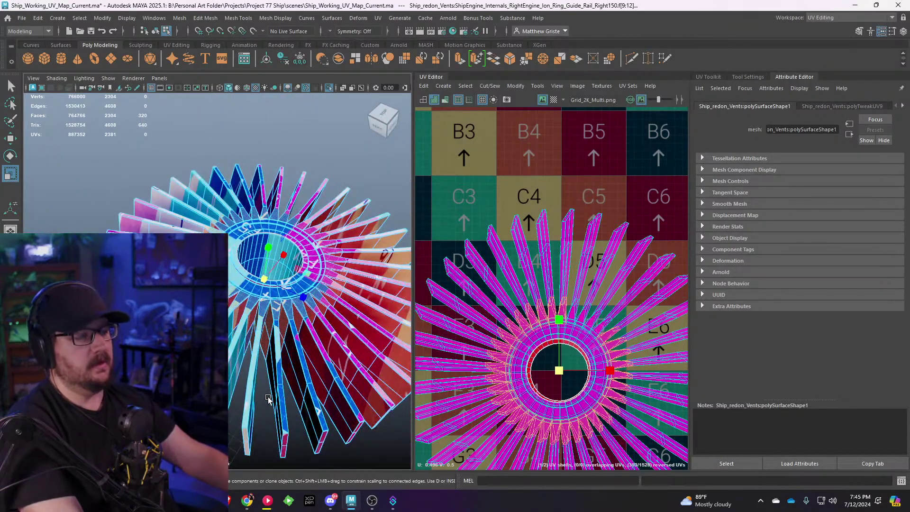
scroll(267, 398, up, 1)
scroll(253, 401, up, 1)
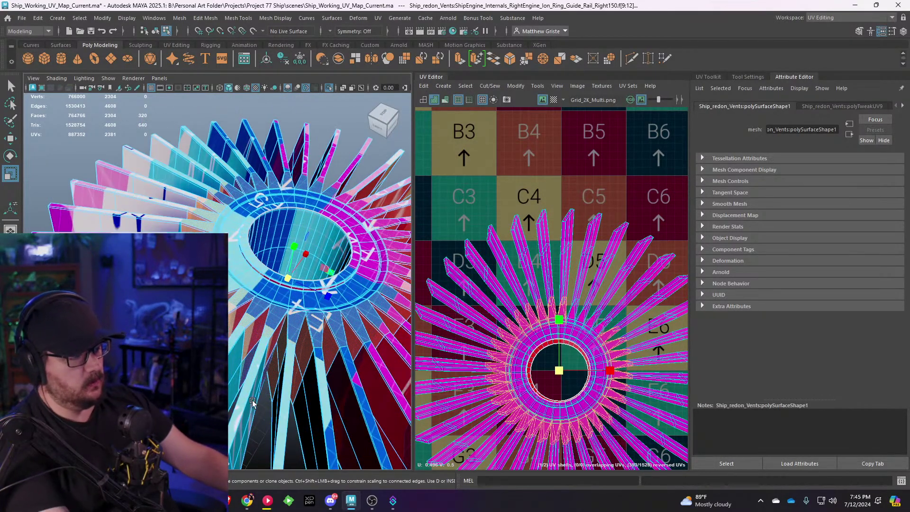
scroll(262, 370, up, 1)
alt+drag(262, 369, 218, 340)
mouse_move(236, 307)
alt+mouse_down()
mouse_move(238, 346)
mouse_move(241, 318)
alt+mouse_up()
alt+middle_drag(240, 318, 138, 328)
alt+drag(199, 303, 228, 325)
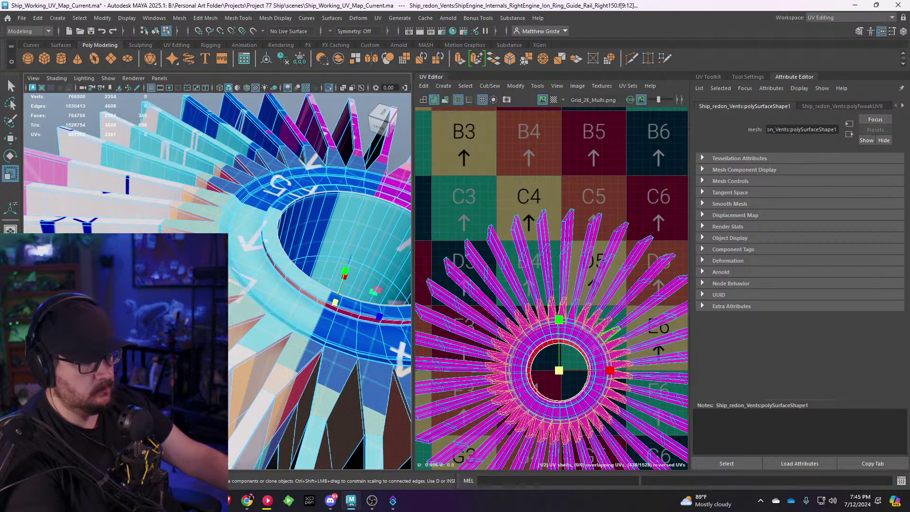
Step: Undo the stray whole-mesh selection and add the last missing inner-end blade faces in the UV layout
double_click(607, 331)
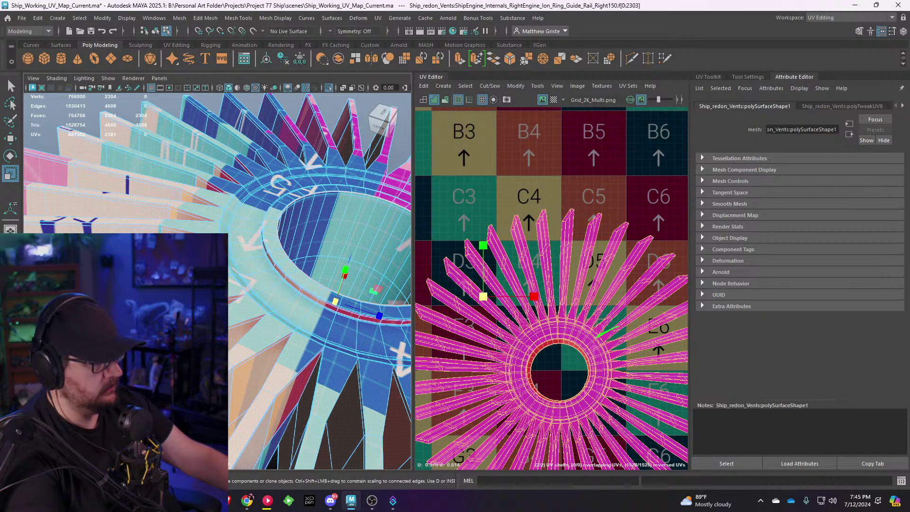
key(ctrl+z)
scroll(618, 353, up, 6)
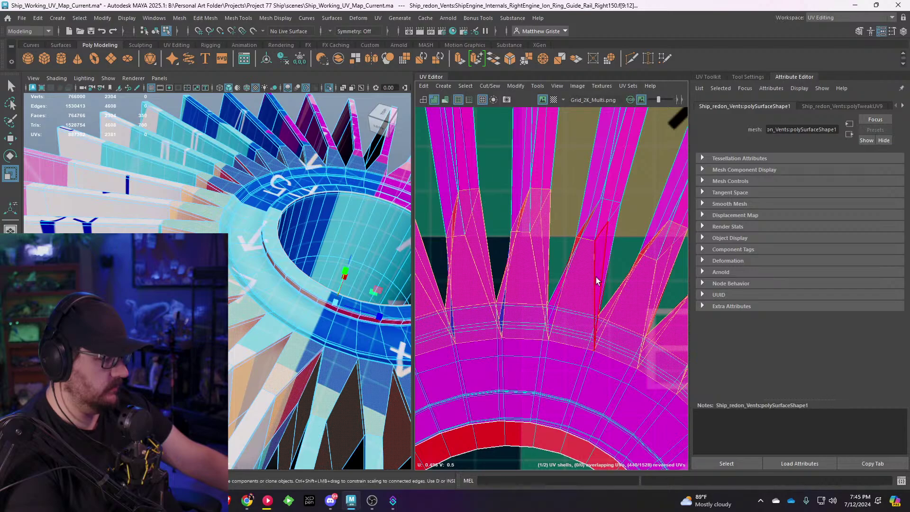
scroll(568, 297, down, 6)
alt+middle_drag(568, 298, 622, 282)
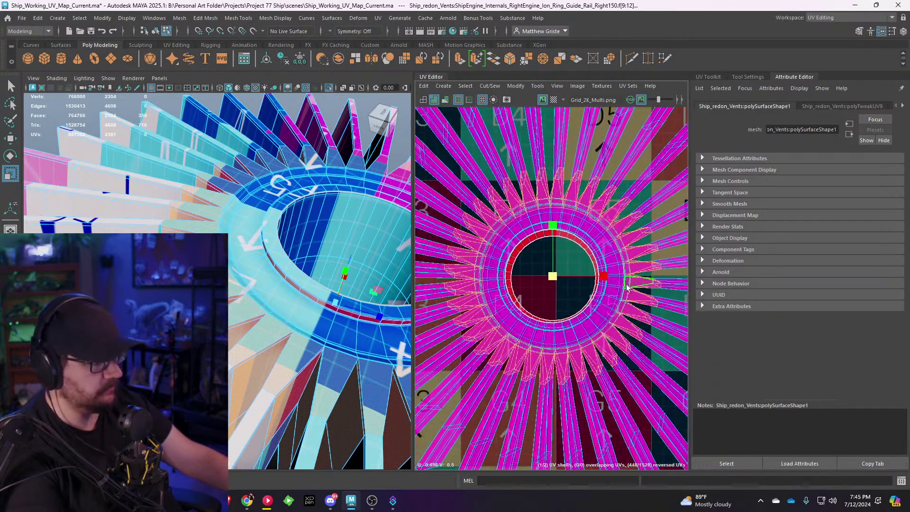
scroll(254, 261, down, 4)
alt+drag(254, 260, 272, 277)
scroll(266, 294, up, 3)
scroll(266, 284, down, 4)
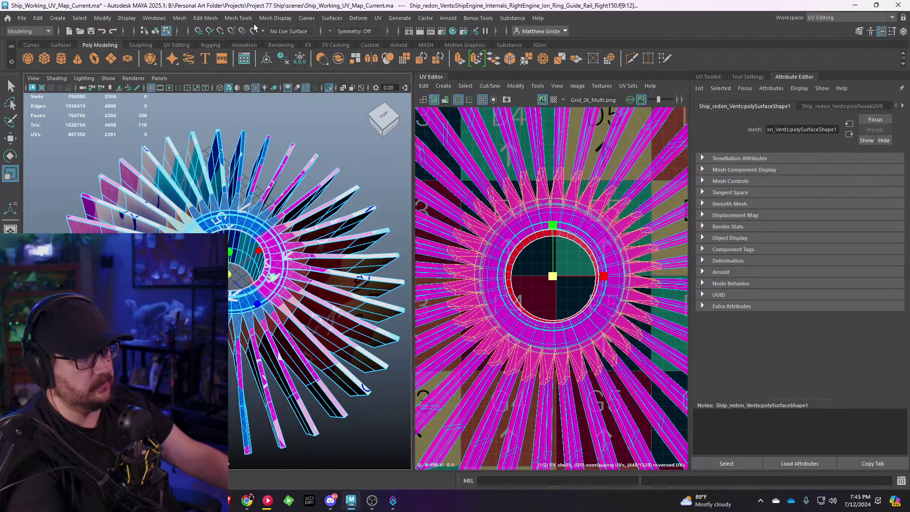
Step: Try a camera-based UV projection on the selected blade-end faces and move the resulting shell outside the UV tile
click(238, 18)
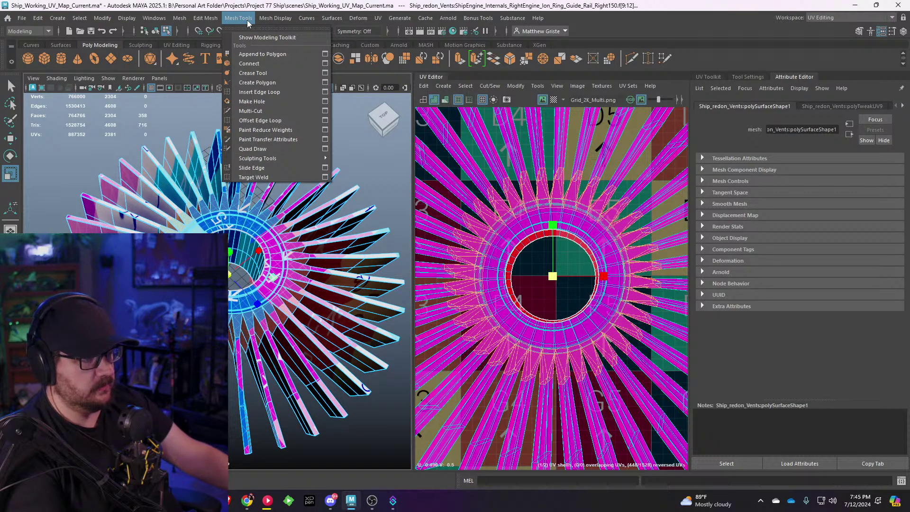
mouse_move(400, 17)
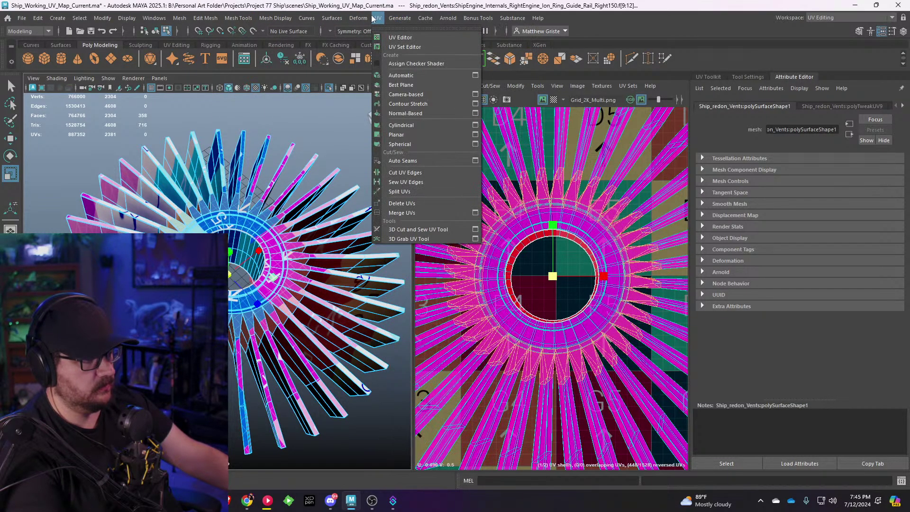
click(387, 95)
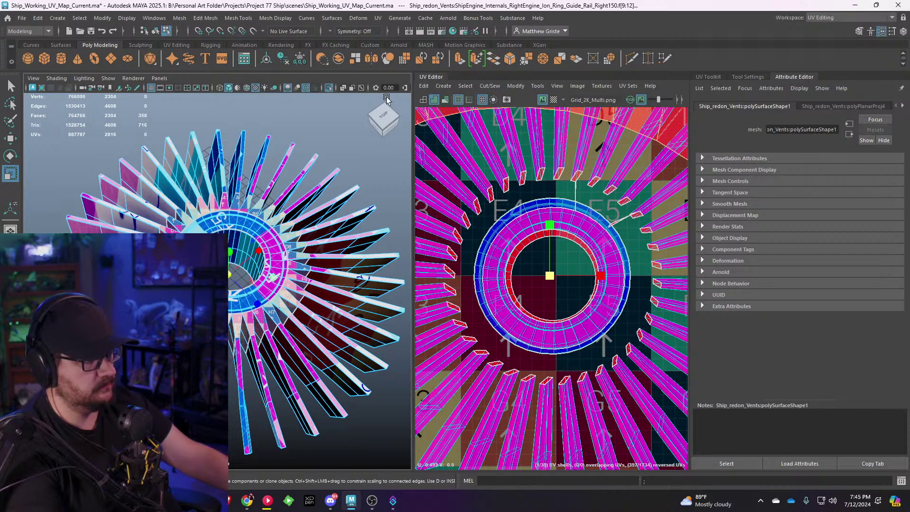
scroll(538, 233, down, 5)
drag(532, 239, 428, 230)
key(w)
alt+middle_drag(438, 230, 517, 246)
key(f)
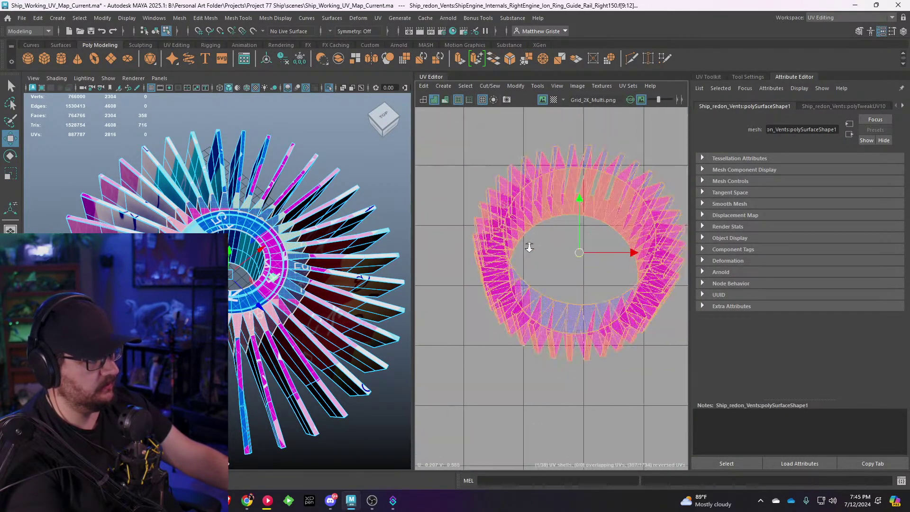
Step: Examine the projected blade-end shell beside the UV tile and compare it with the blades on the model
scroll(509, 223, up, 3)
right_click(508, 222)
right_drag(517, 240, 517, 242)
right_drag(486, 195, 451, 182)
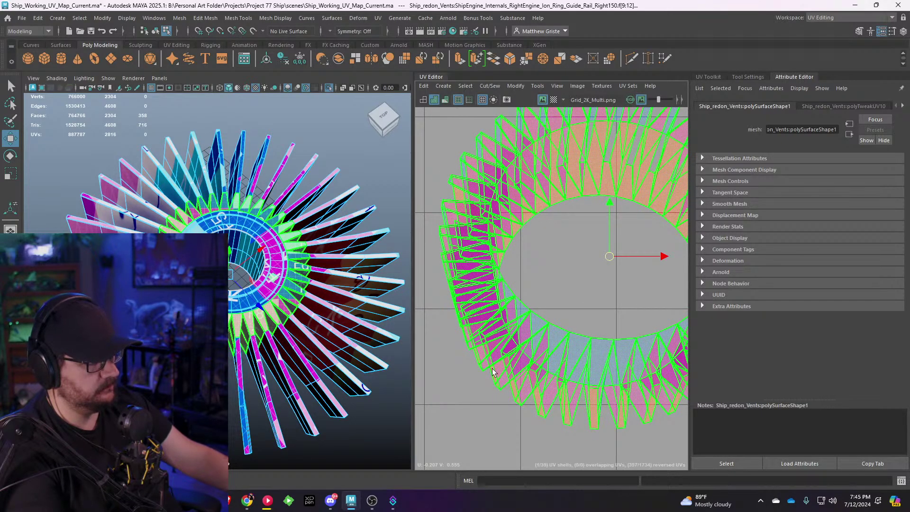
key(ctrl+F10)
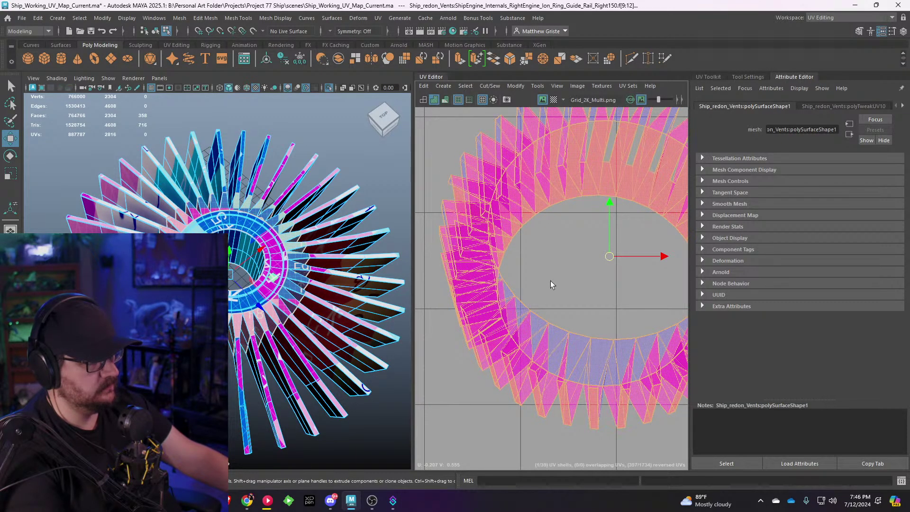
alt+drag(332, 315, 313, 273)
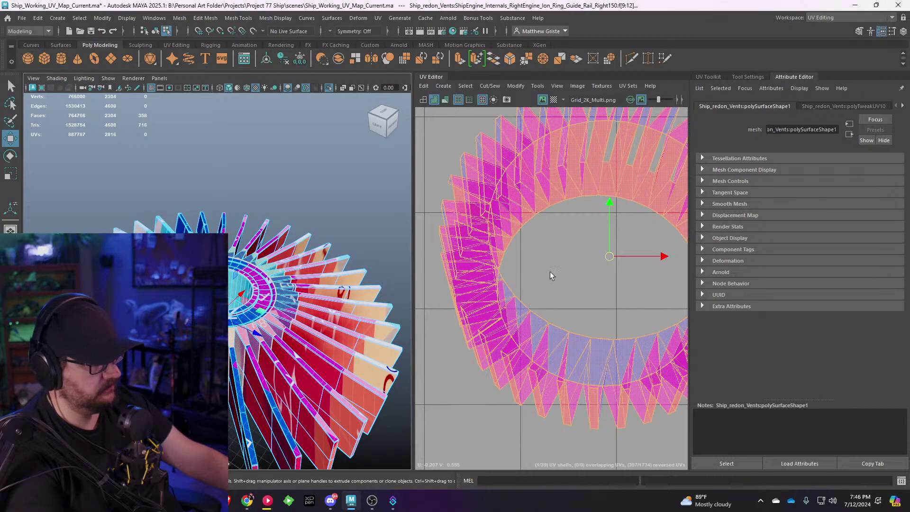
alt+middle_drag(571, 286, 479, 319)
scroll(502, 198, up, 2)
alt+middle_drag(503, 207, 535, 254)
scroll(511, 245, down, 3)
scroll(526, 227, down, 3)
scroll(536, 253, up, 3)
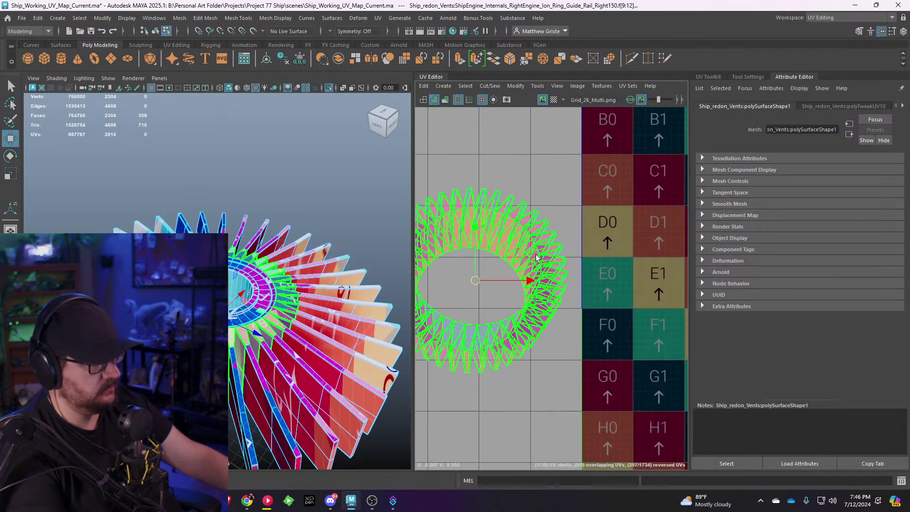
scroll(541, 235, down, 5)
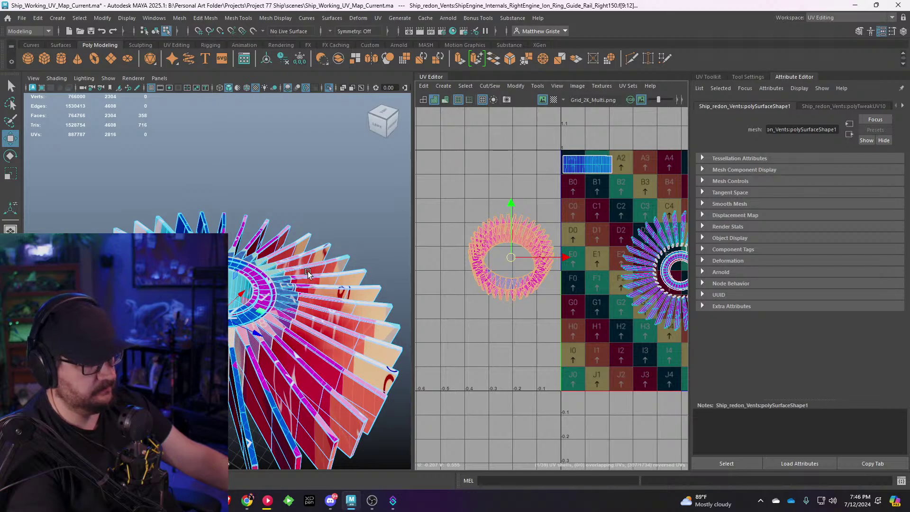
Step: Try to select the hub ring's faces with an attached blade and move their UVs up to the tile's upper edge
alt+drag(308, 274, 290, 287)
alt+middle_drag(290, 287, 268, 255)
scroll(268, 256, up, 8)
alt+drag(284, 266, 223, 166)
click(289, 275)
scroll(289, 275, down, 5)
scroll(213, 204, down, 6)
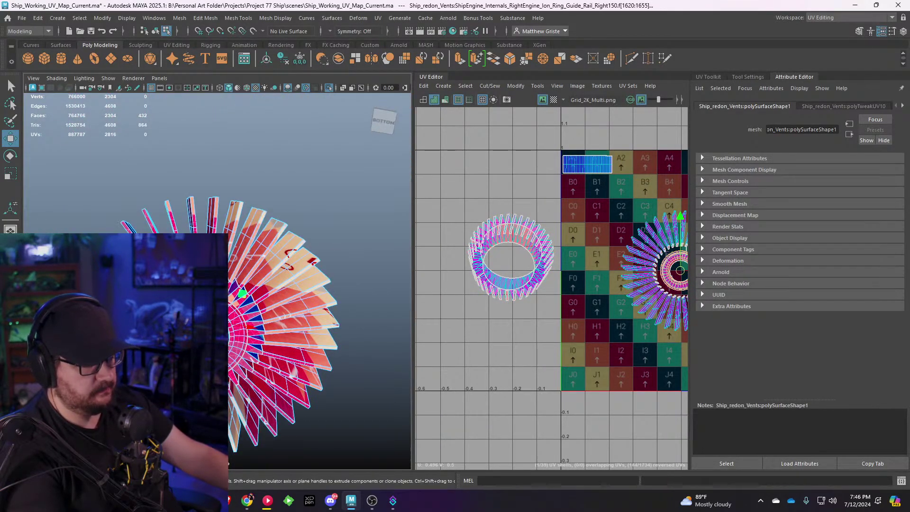
shift+click(297, 290)
scroll(297, 290, down, 3)
alt+middle_drag(662, 270, 511, 273)
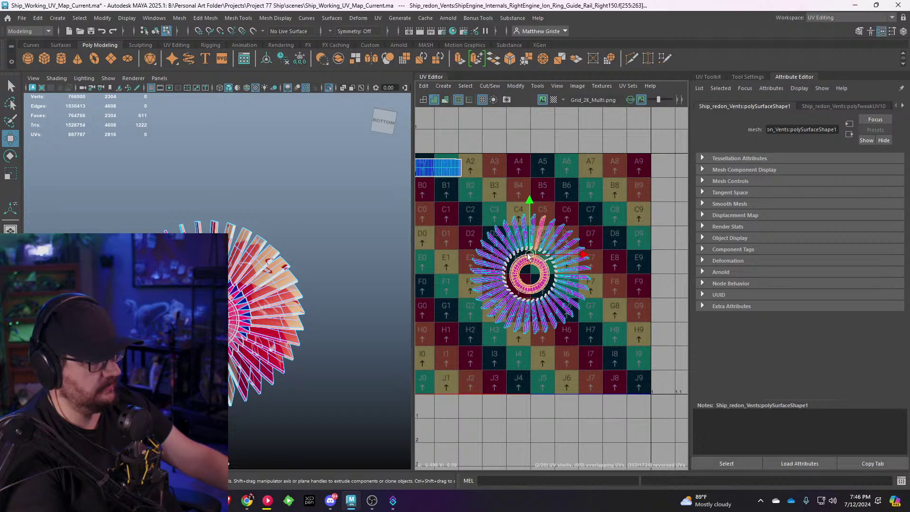
drag(527, 254, 493, 137)
alt+middle_drag(493, 136, 502, 197)
scroll(501, 209, up, 5)
scroll(527, 221, down, 1)
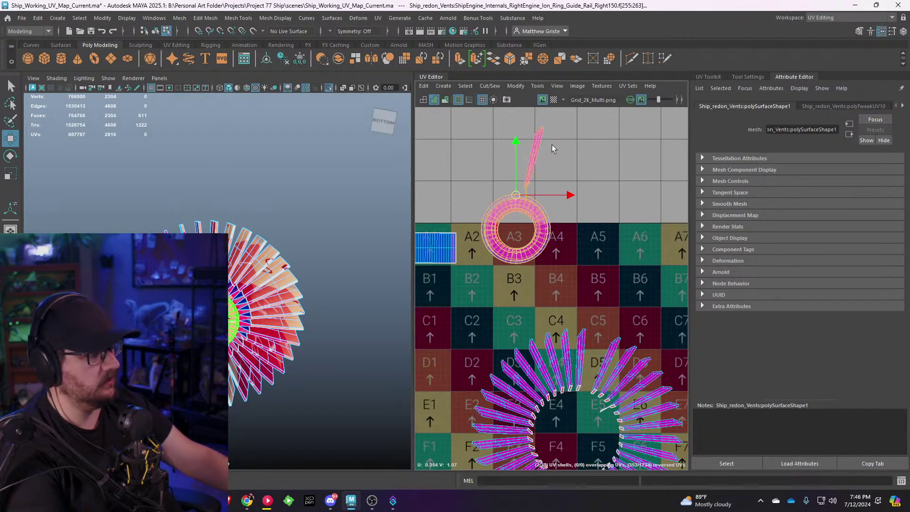
Step: Undo the hub ring's UV move and the camera-based projection of the blade ends, and clear the face selection
scroll(547, 150, down, 4)
click(584, 200)
click(545, 152)
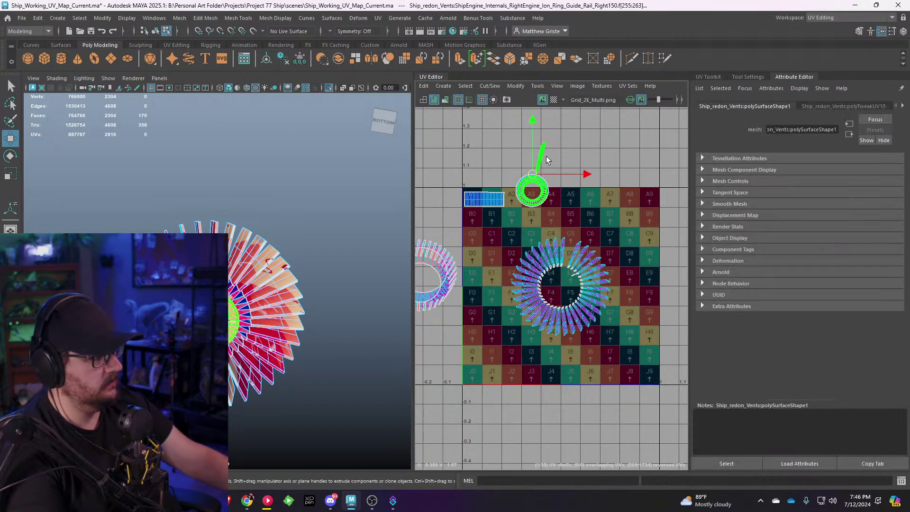
scroll(546, 156, up, 8)
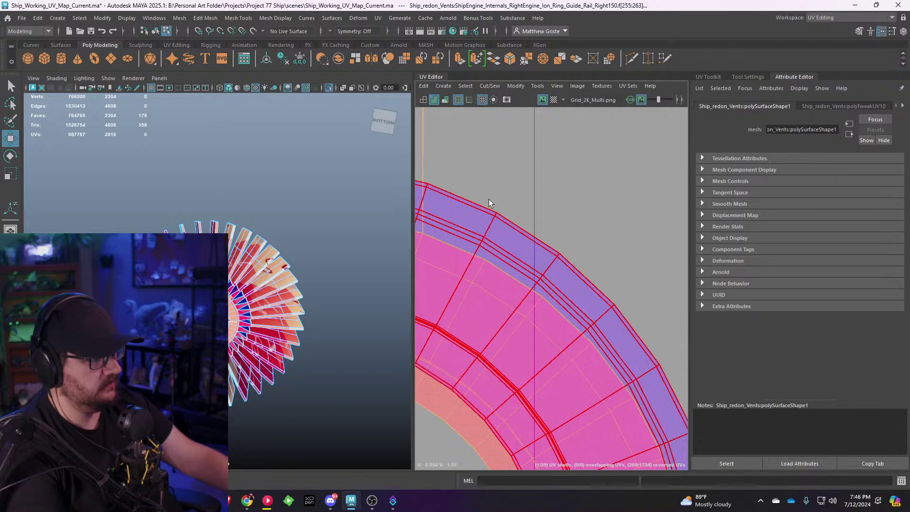
key(ctrl+z)
scroll(491, 194, down, 8)
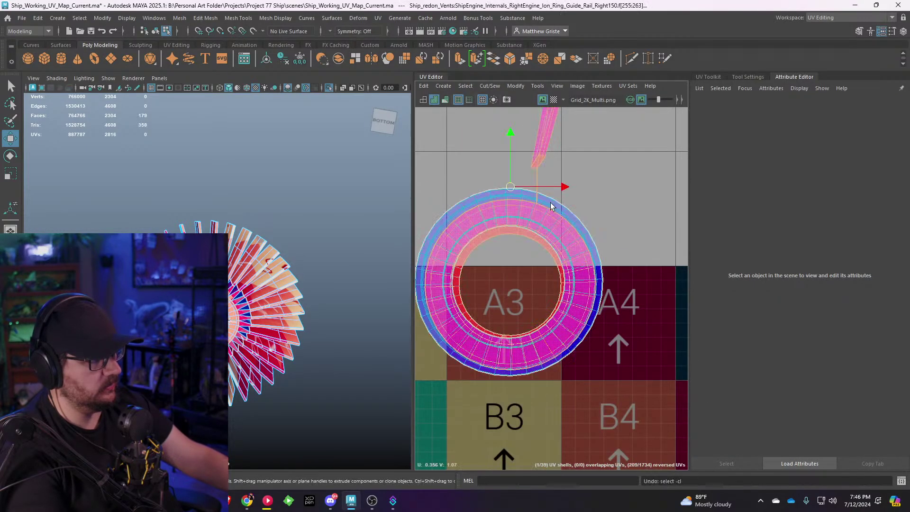
key(ctrl+z)
key(ctrl+z)
scroll(550, 211, down, 6)
alt+middle_drag(550, 286, 540, 222)
scroll(539, 222, up, 1)
key(ctrl+z)
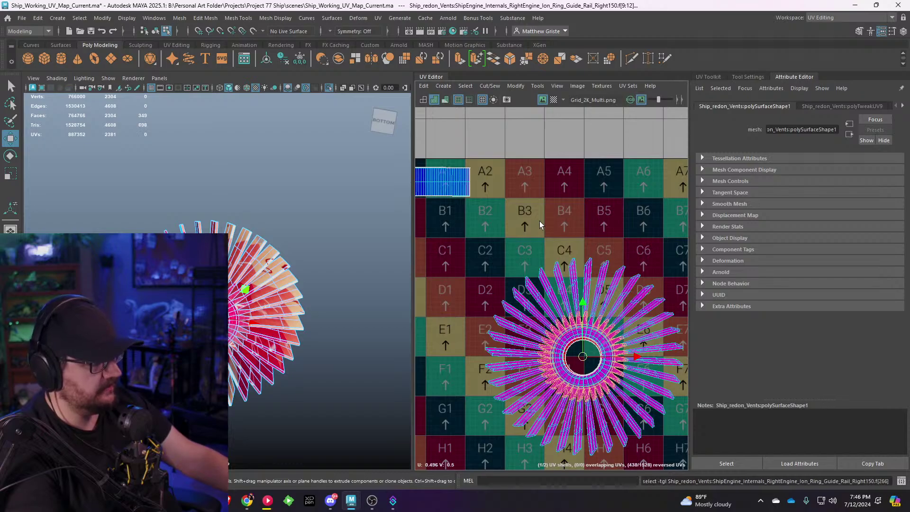
click(539, 221)
Step: Select the face loop nearest the blades on the hub's underside and add the adjacent loop toward the centre
scroll(532, 249, up, 5)
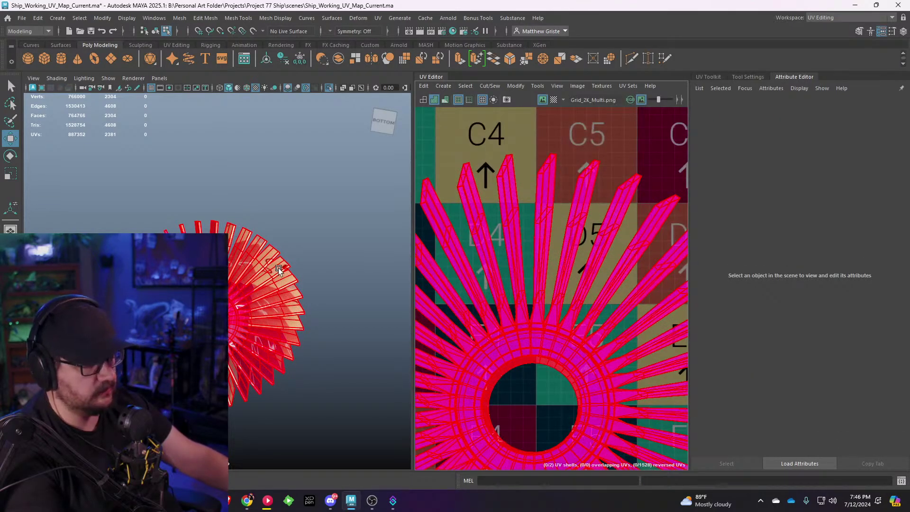
scroll(278, 270, up, 10)
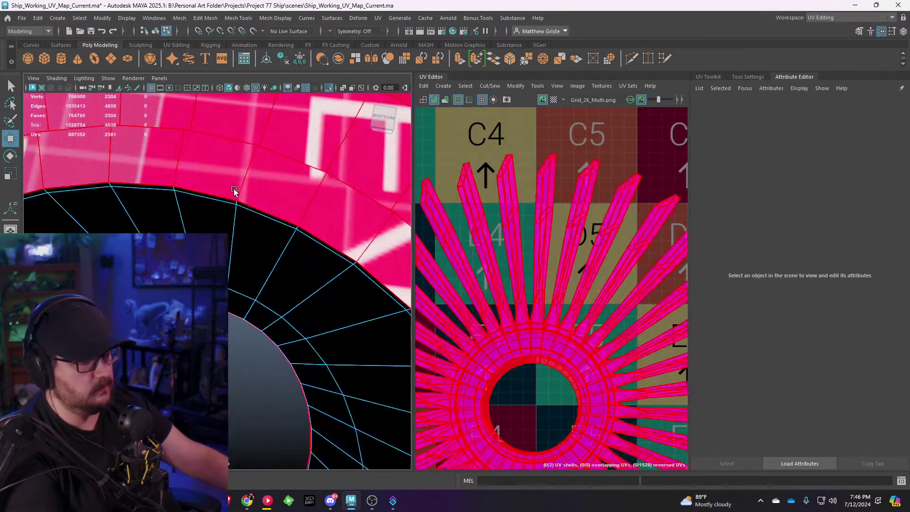
right_drag(233, 191, 231, 213)
alt+middle_drag(231, 213, 232, 274)
click(239, 189)
shift+double_click(175, 180)
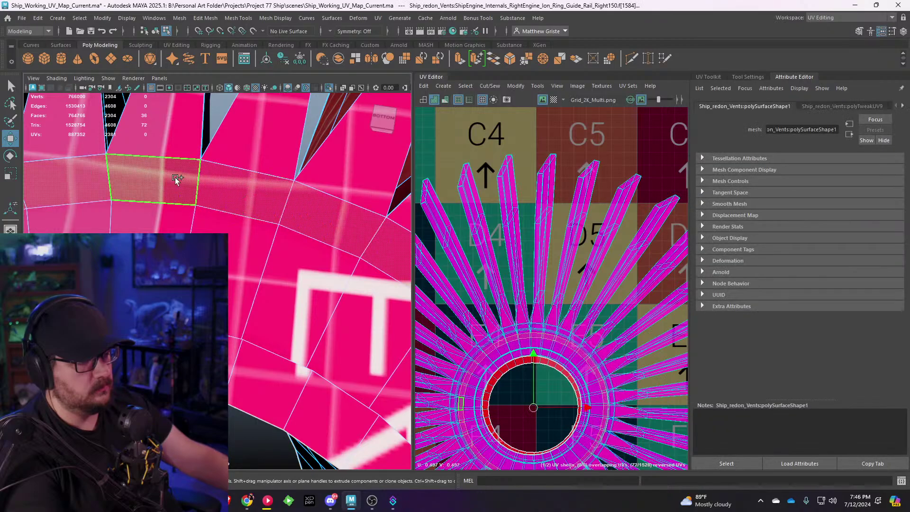
shift+click(203, 228)
shift+double_click(186, 223)
Step: Add the two face loops around the raised inner rim of the hub's underside to the selection
alt+drag(186, 223, 241, 220)
shift+click(224, 176)
shift+double_click(249, 167)
shift+click(220, 158)
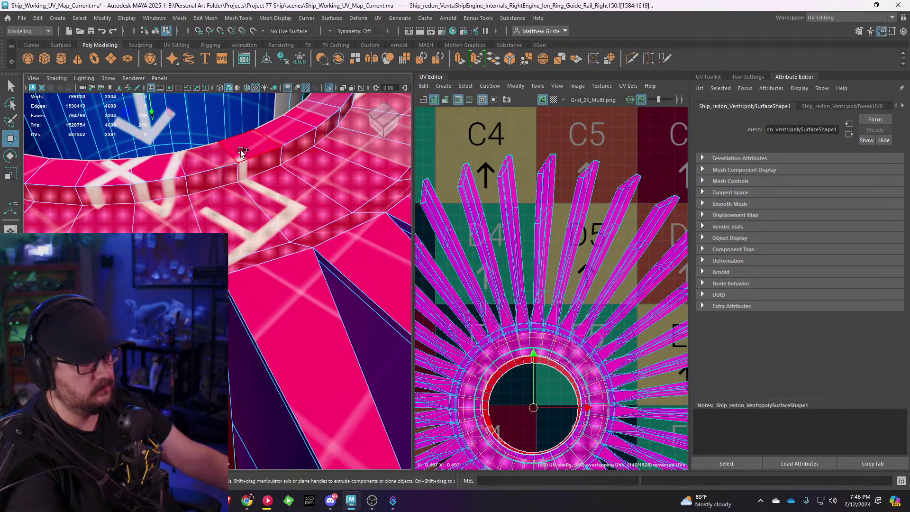
shift+double_click(241, 152)
Step: Apply a camera-based UV projection to the selected underside loops from a view facing the hub's underside
scroll(241, 157, down, 8)
alt+drag(240, 159, 254, 239)
alt+middle_drag(254, 239, 278, 181)
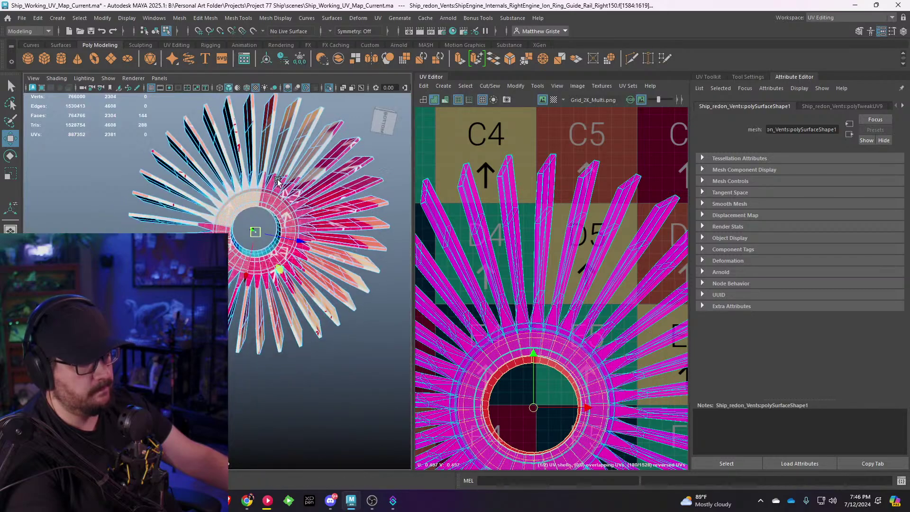
alt+drag(278, 181, 303, 132)
click(378, 18)
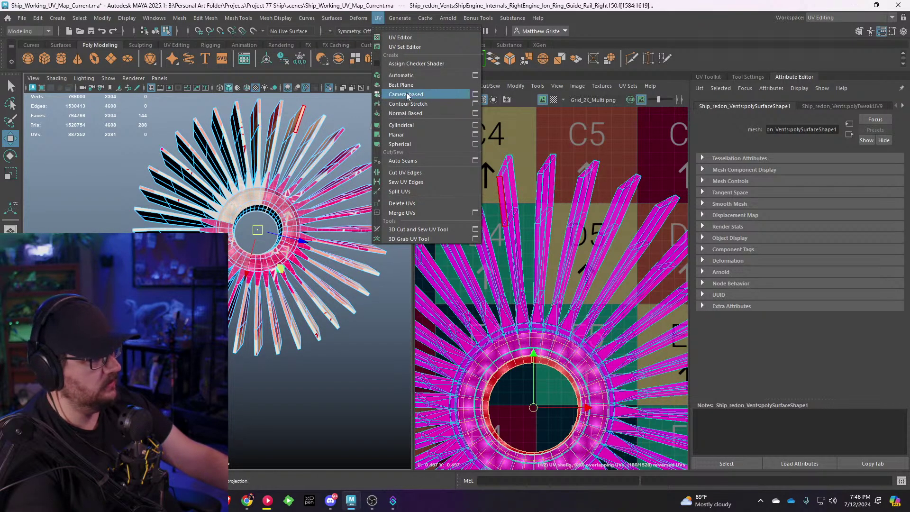
click(411, 93)
Step: Scale down the projected ring shell and place it beside the rectangular shell, around cells A3 and B3 of the tile
scroll(495, 282, down, 6)
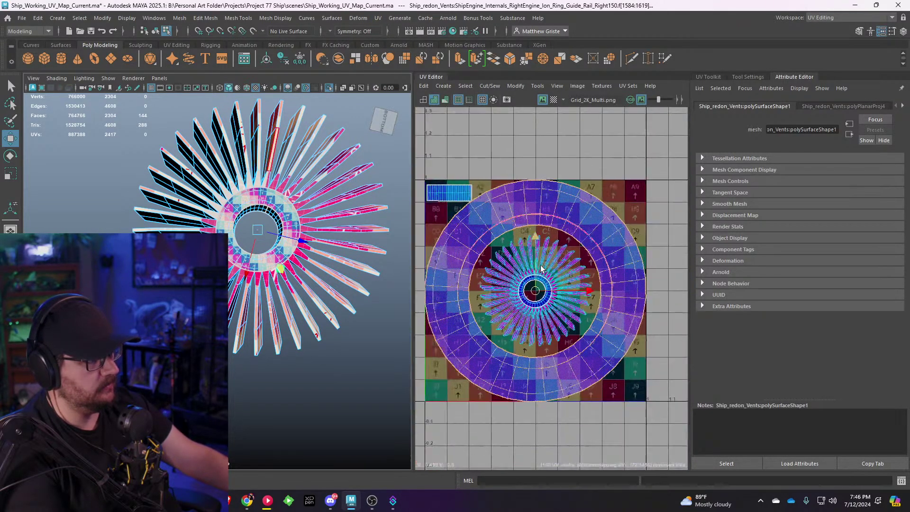
key(w)
drag(537, 283, 515, 227)
key(e)
key(r)
key(w)
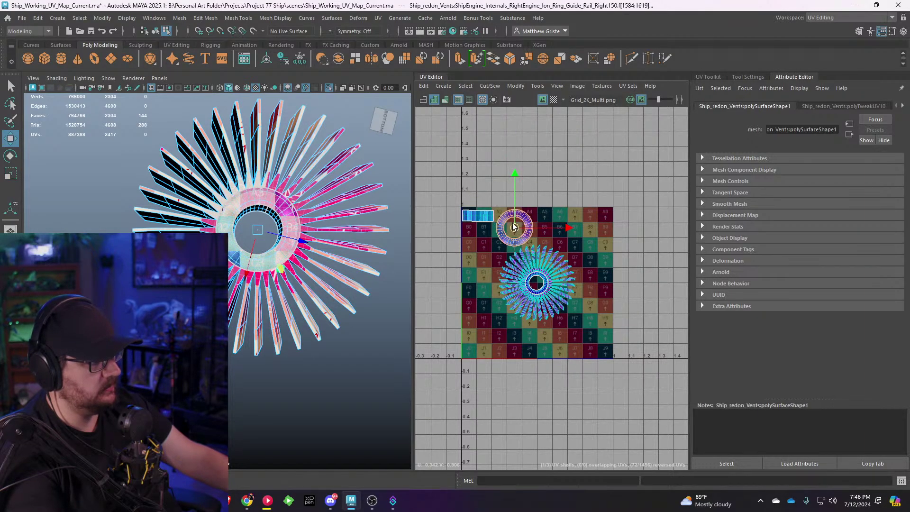
Step: Select the narrow face loops beside the blade roots on the hub's top side and add the wide loop toward the centre
alt+drag(338, 211, 284, 315)
scroll(283, 314, up, 8)
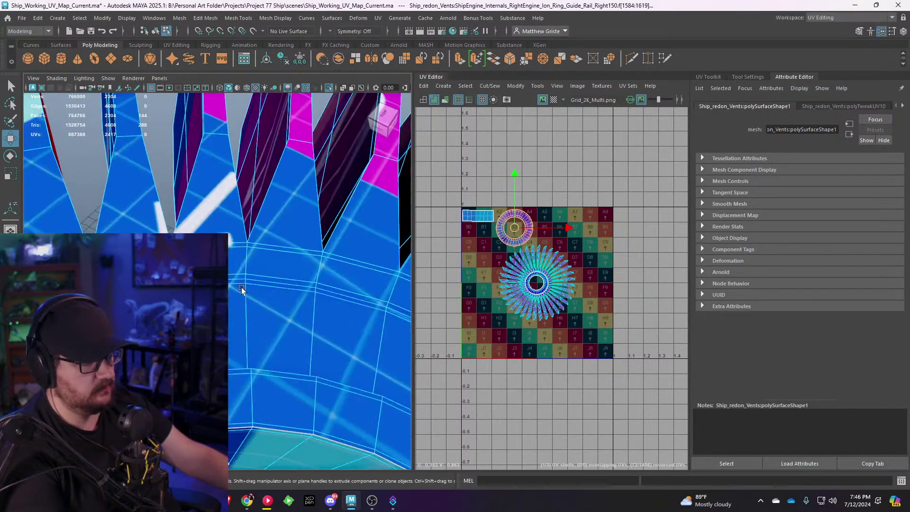
right_drag(246, 218, 243, 254)
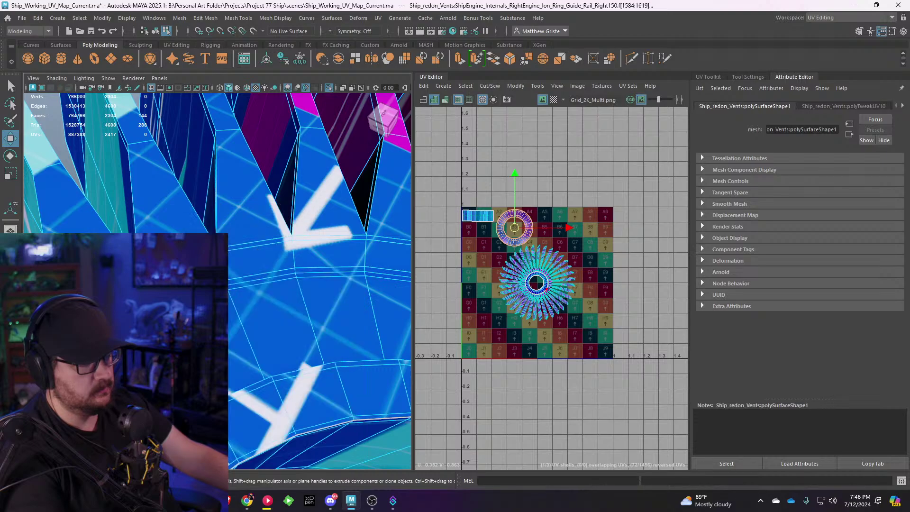
click(175, 280)
shift+double_click(249, 260)
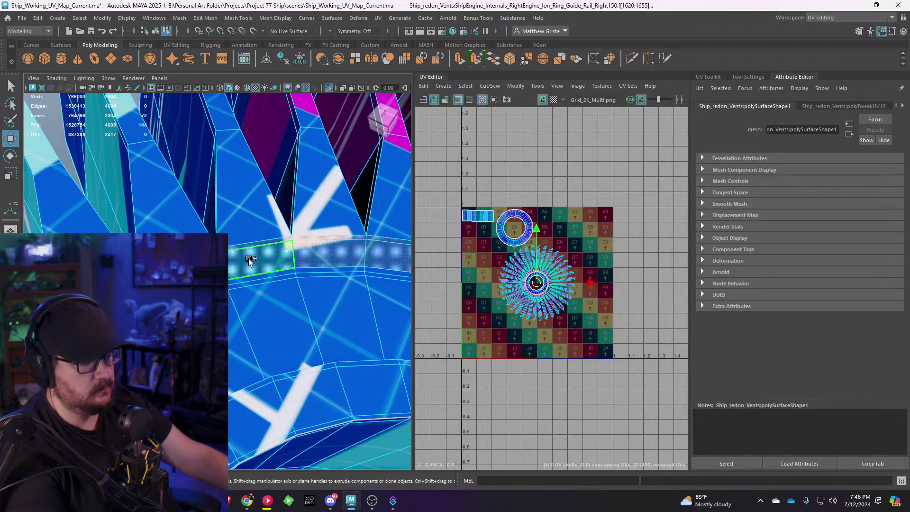
shift+double_click(243, 283)
shift+click(230, 307)
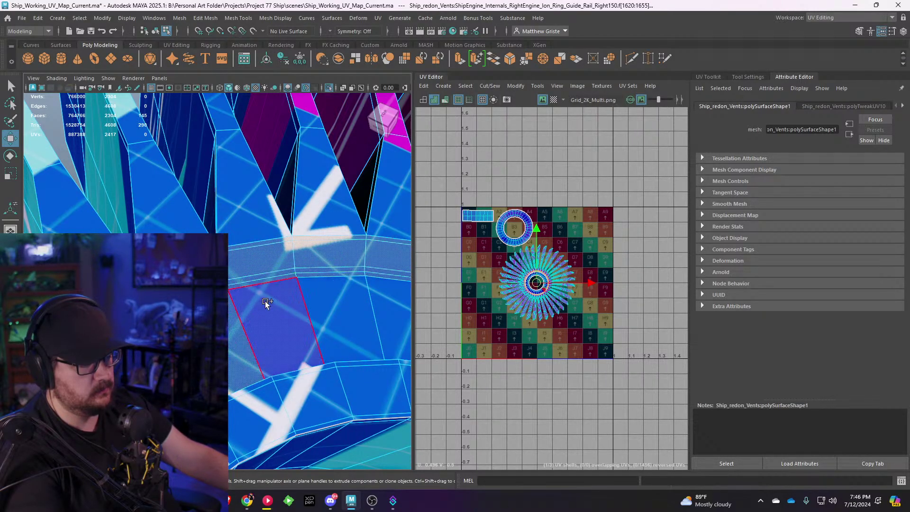
shift+double_click(265, 301)
Step: Add the face loops around the raised rim's outer wall, top face and inner edge to the selection
alt+drag(265, 300, 422, 293)
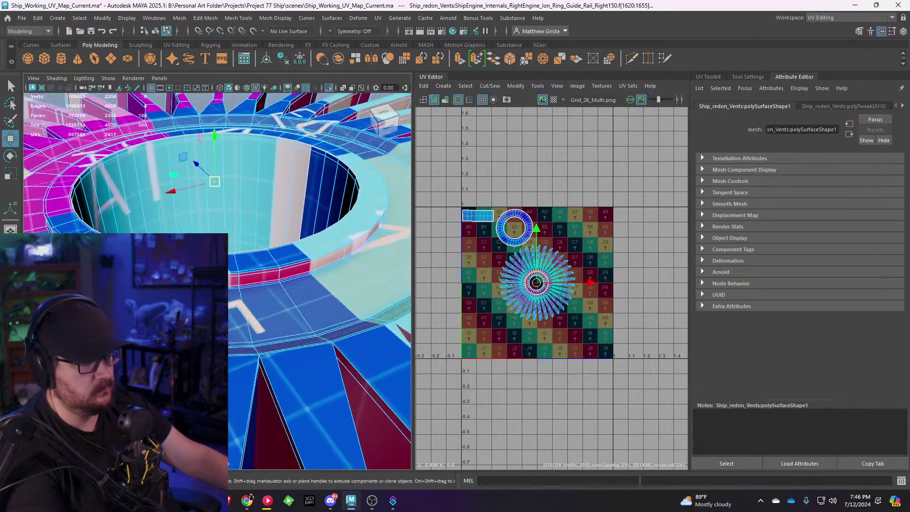
scroll(284, 303, up, 5)
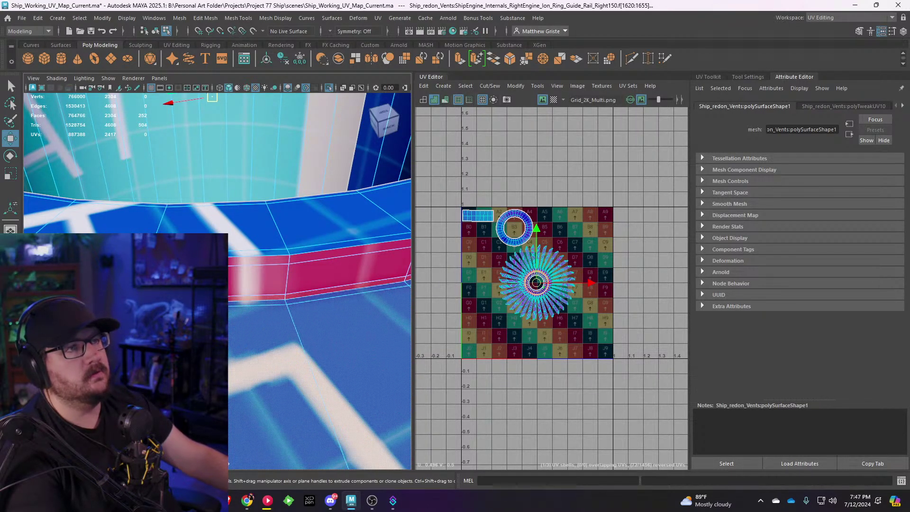
alt+drag(284, 304, 301, 302)
shift+click(220, 283)
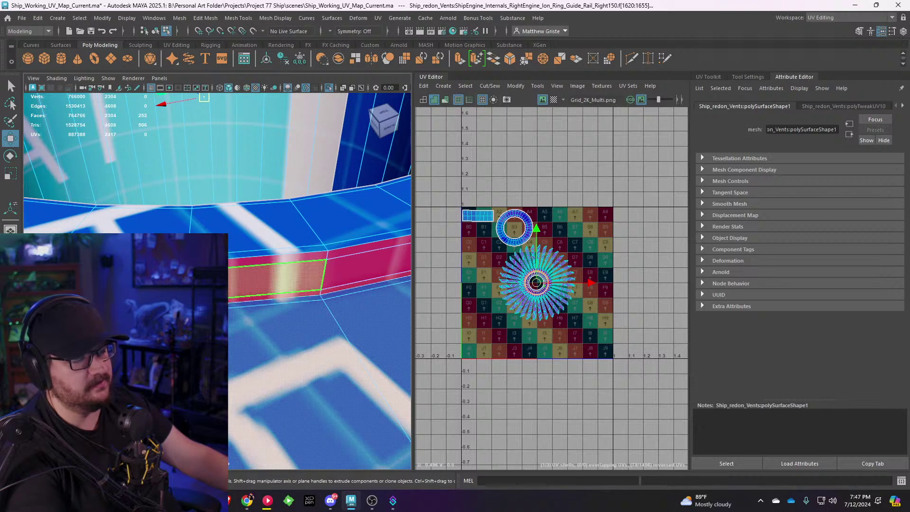
shift+double_click(180, 286)
shift+click(220, 261)
shift+double_click(181, 263)
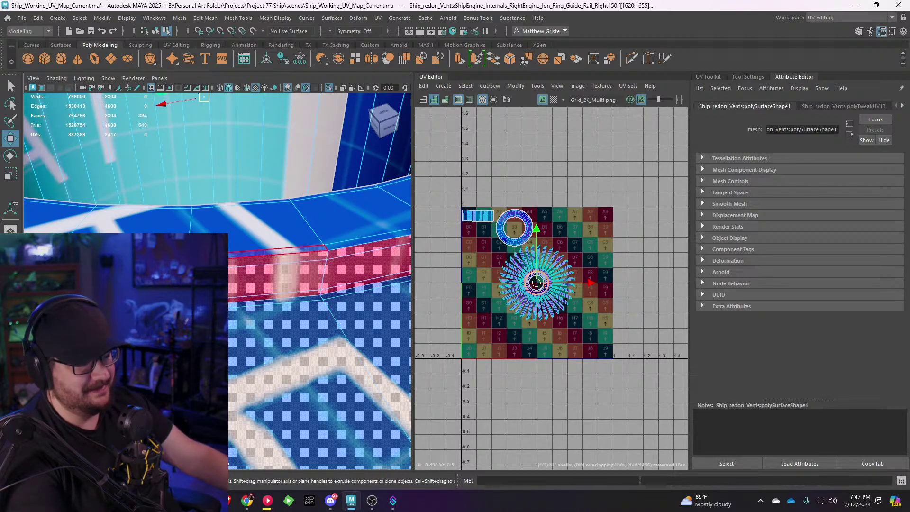
shift+double_click(218, 205)
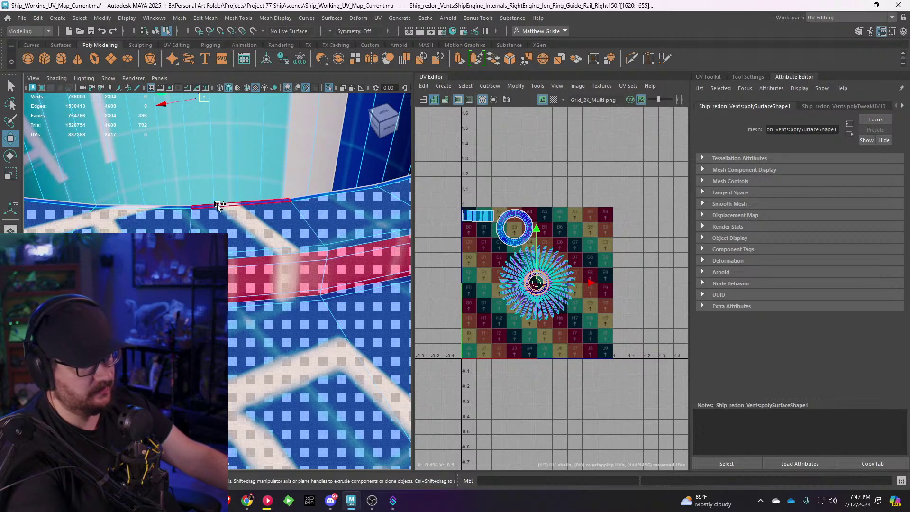
shift+double_click(189, 207)
Step: Apply a camera-based UV projection to the selected hub loops from a view facing the hub's top side
key(f)
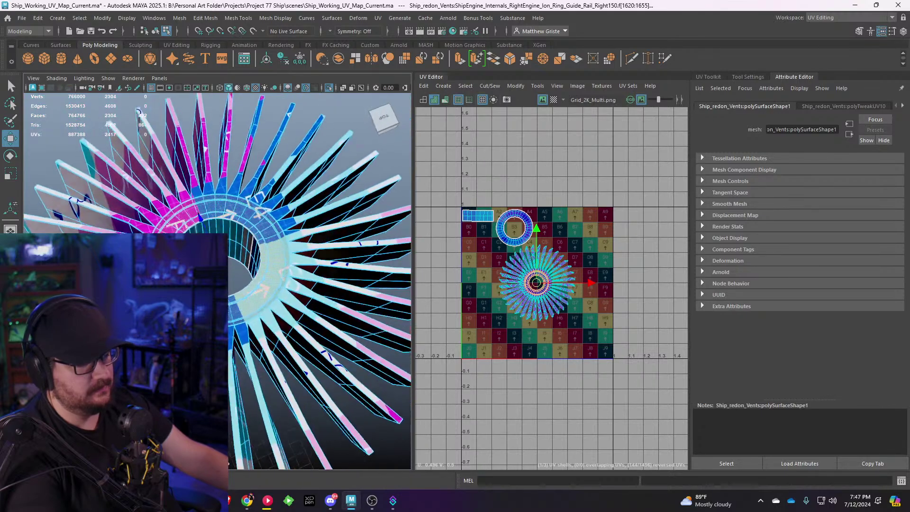
alt+drag(255, 243, 260, 260)
mouse_move(260, 260)
alt+middle_down()
mouse_move(290, 242)
mouse_move(247, 269)
alt+middle_up()
scroll(291, 242, up, 5)
scroll(246, 268, down, 5)
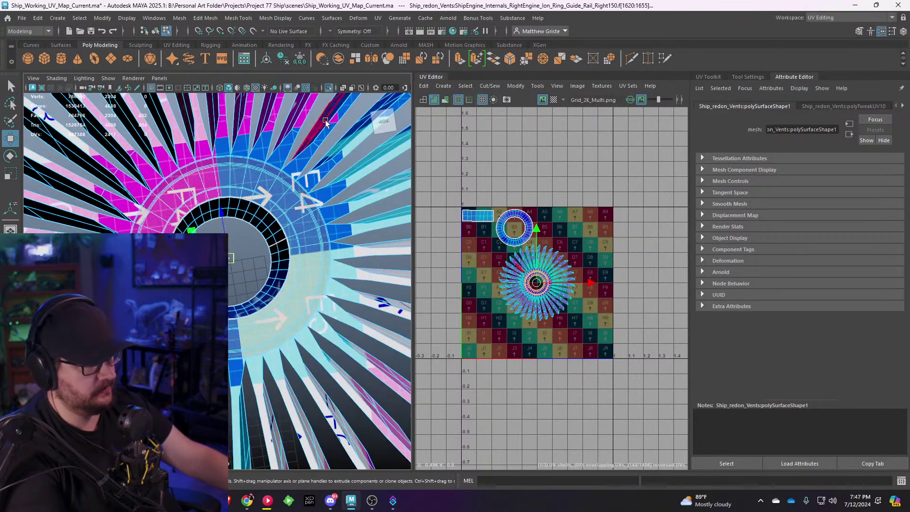
click(377, 17)
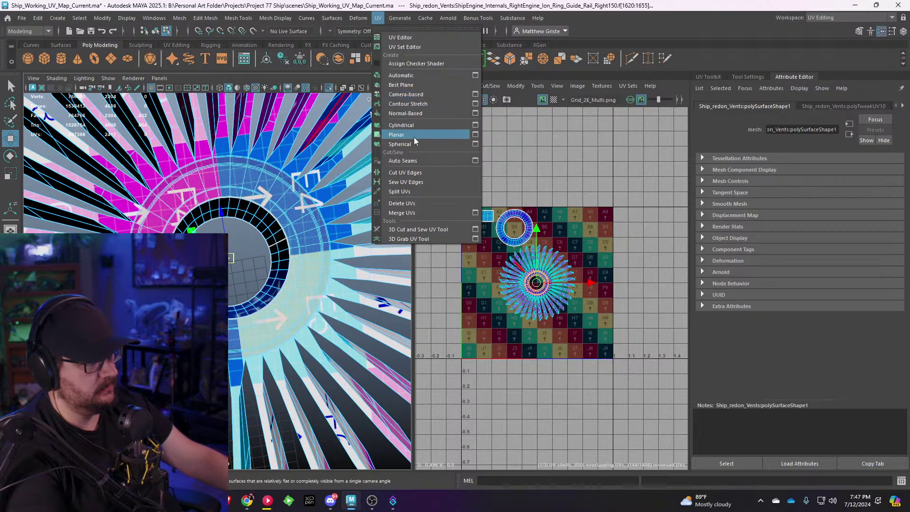
click(414, 96)
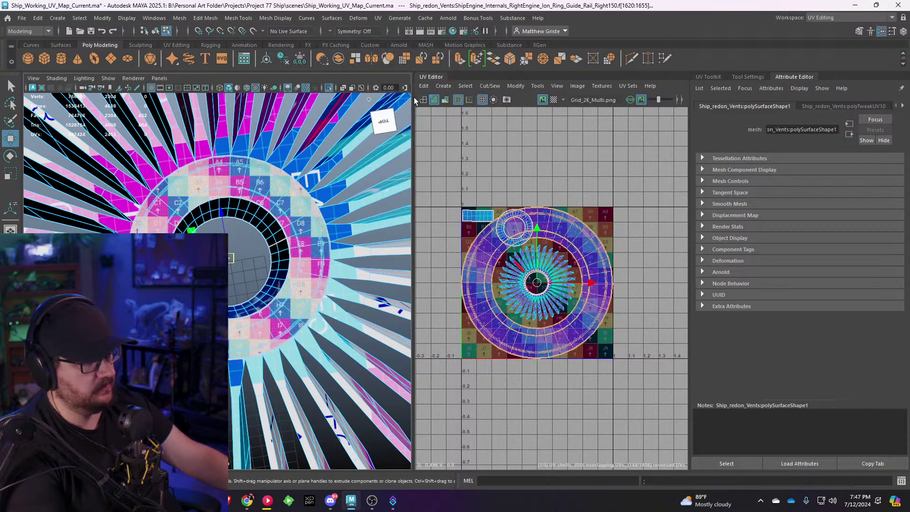
Step: Scale down the new ring shell and place it beside the first ring shell, around cells A5 to B6
drag(533, 278, 555, 201)
scroll(550, 210, up, 5)
key(r)
key(w)
scroll(535, 278, down, 4)
scroll(536, 278, up, 3)
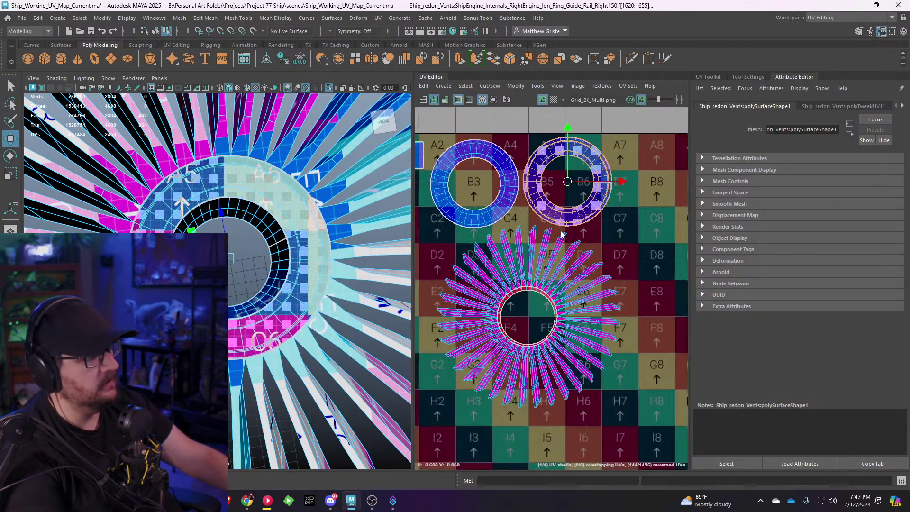
Step: Select the faces of one blade in the fan shell, from its root at the inner ring to its tip
scroll(536, 279, up, 8)
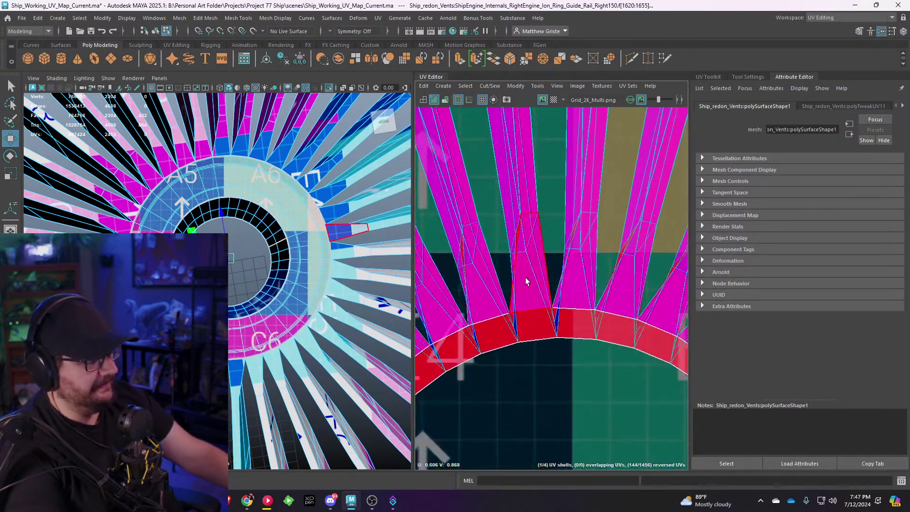
alt+middle_drag(536, 280, 534, 255)
right_drag(534, 256, 534, 277)
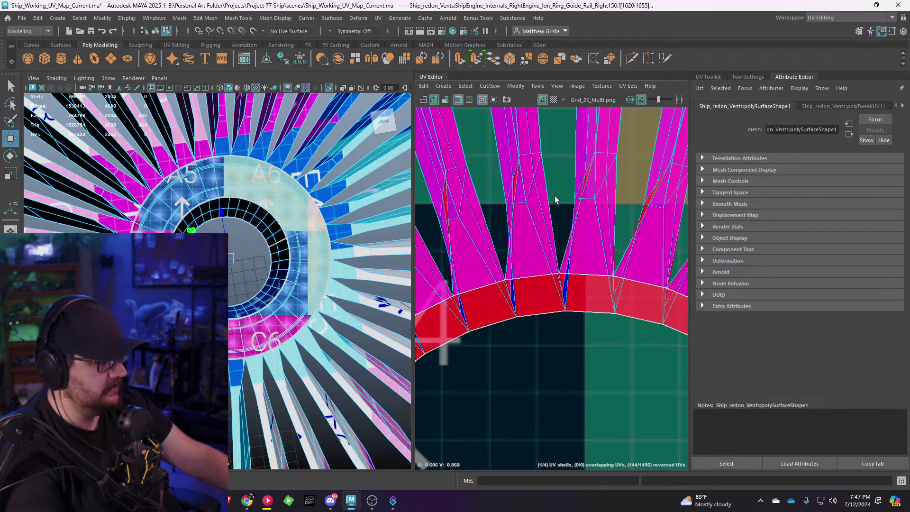
drag(517, 222, 505, 228)
scroll(502, 227, down, 6)
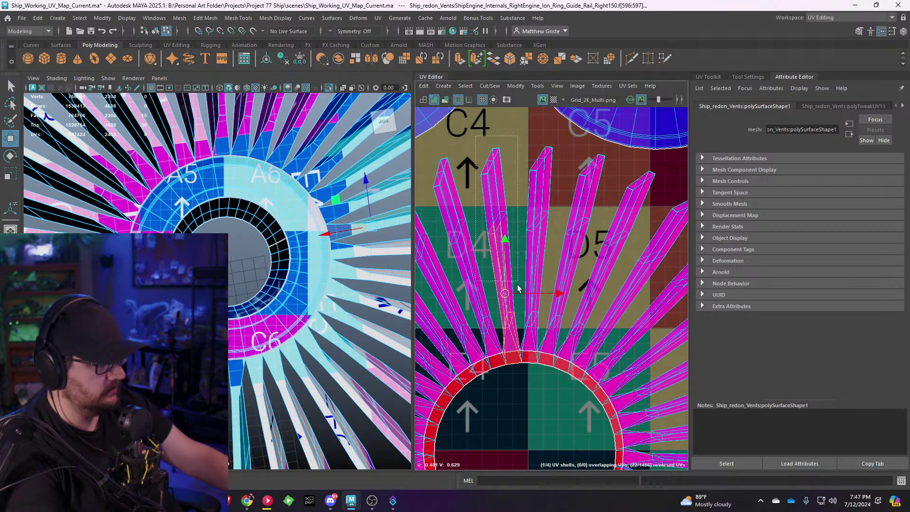
drag(520, 254, 521, 256)
scroll(535, 266, up, 5)
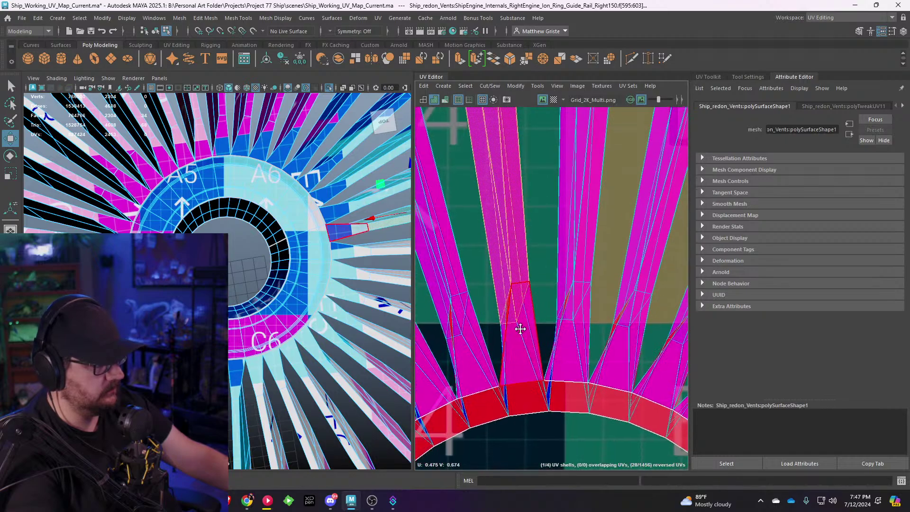
drag(478, 314, 479, 308)
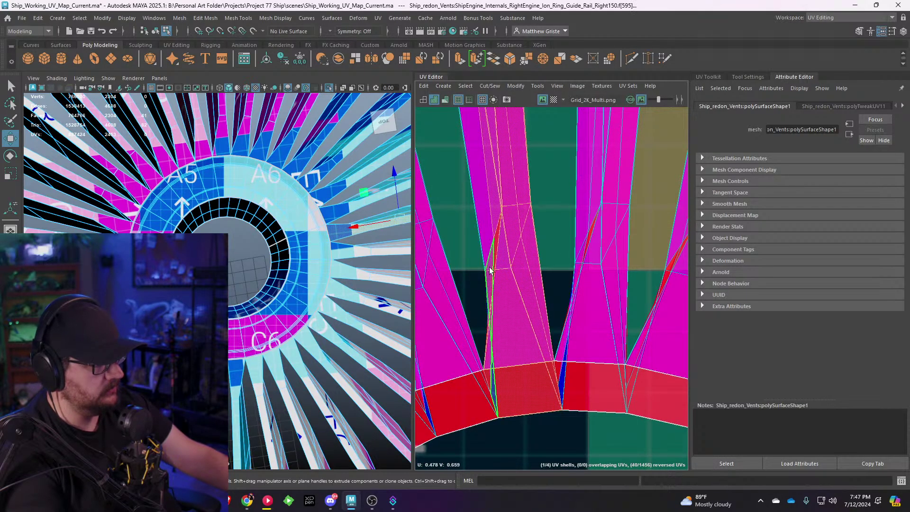
key(ctrl+z)
shift+drag(551, 283, 479, 308)
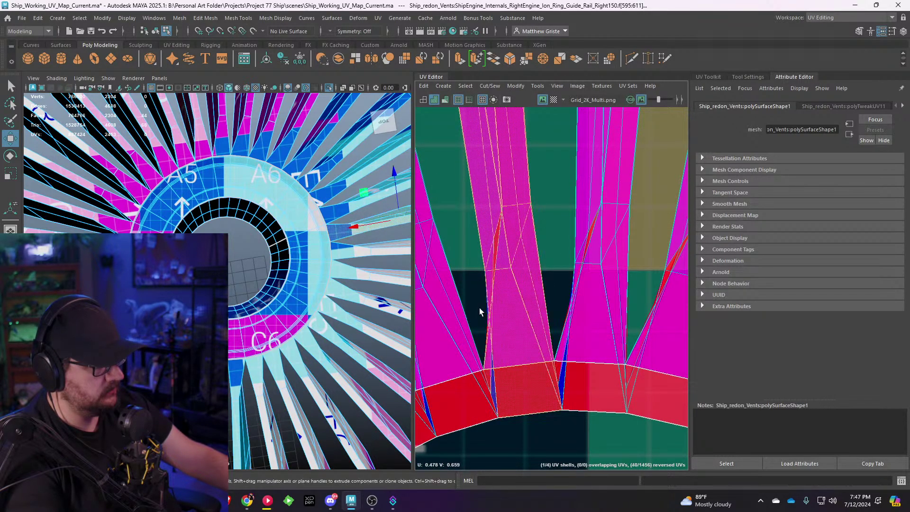
Step: Try to separate the selected blade's UVs with Split, and pick part of the blade to check the cut
scroll(479, 308, down, 3)
scroll(503, 345, up, 5)
scroll(502, 318, down, 2)
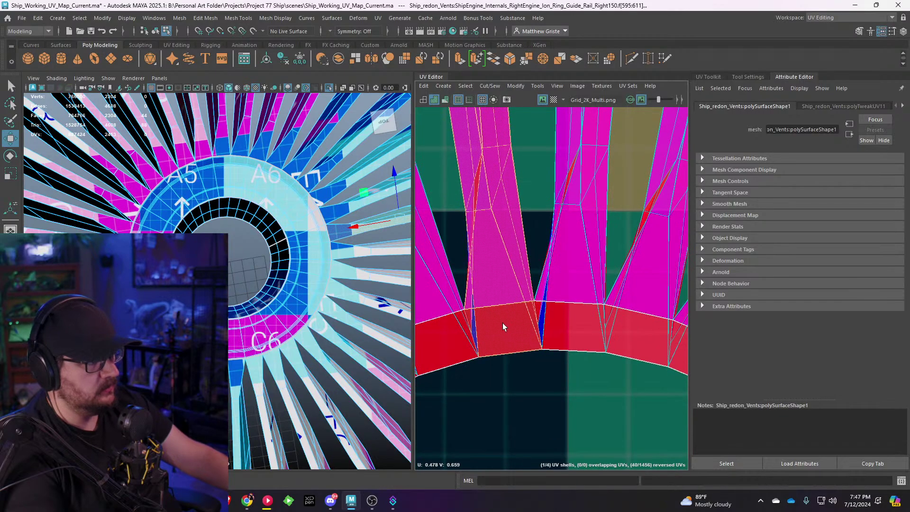
scroll(498, 142, down, 2)
click(514, 87)
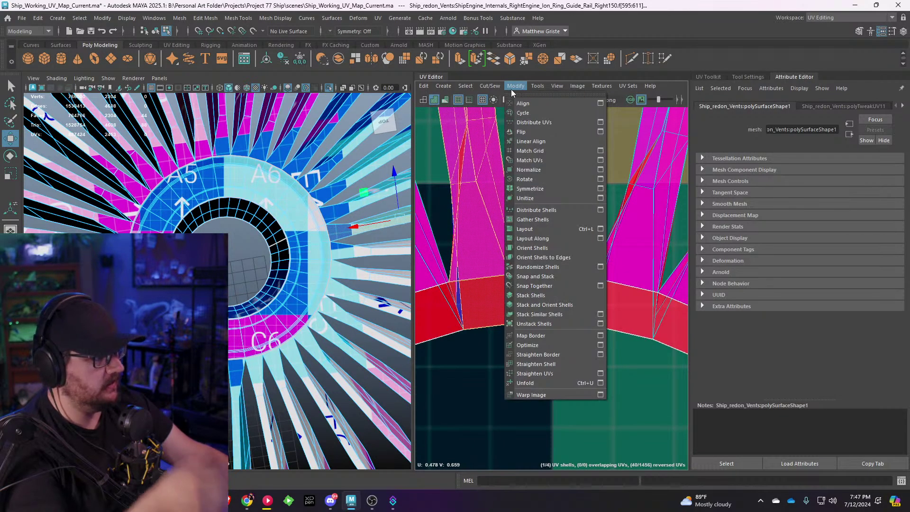
mouse_move(495, 88)
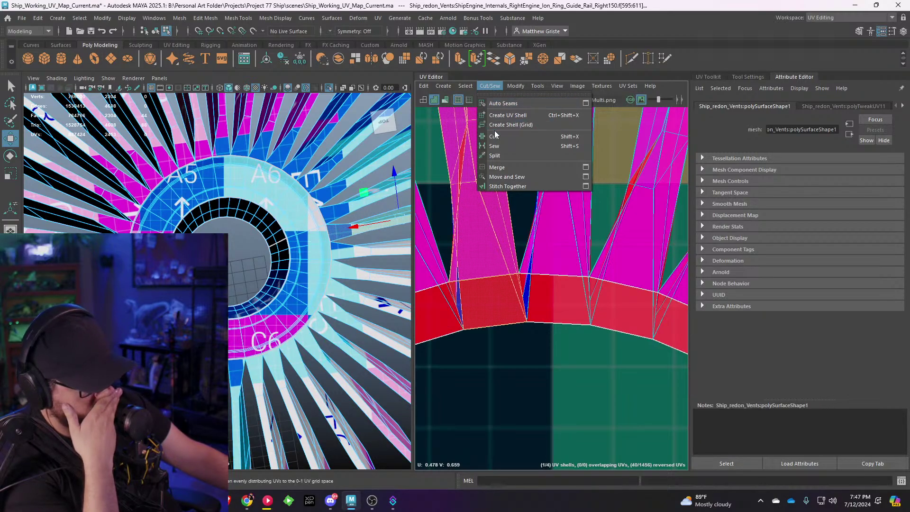
click(496, 156)
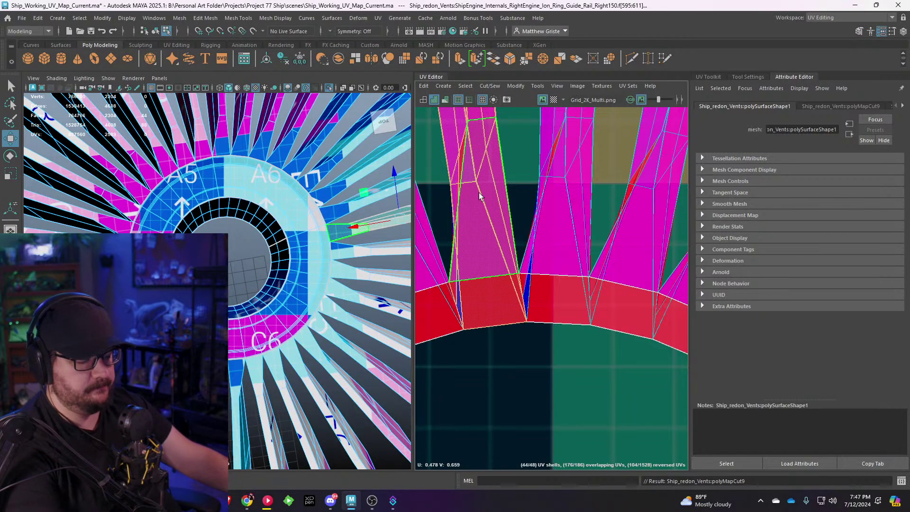
right_drag(470, 214, 463, 208)
click(477, 230)
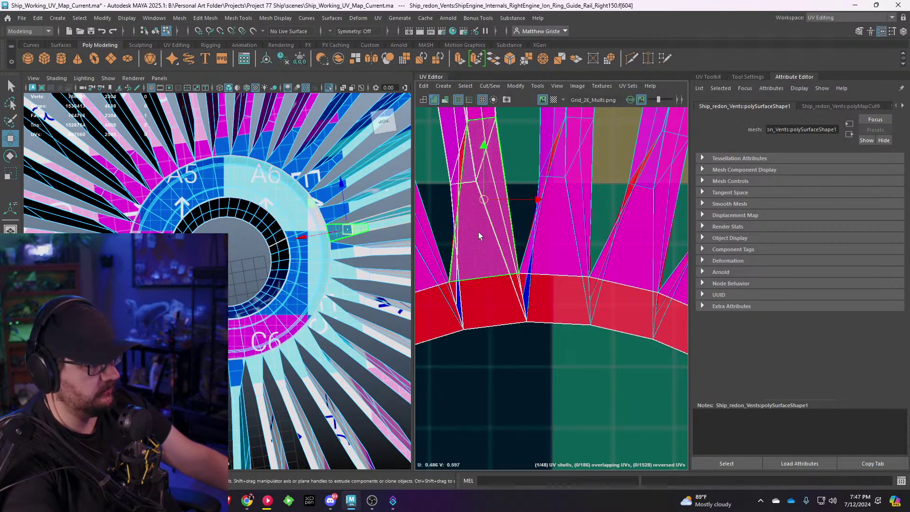
Step: Undo the UV split on the blade
key(ctrl+z)
key(ctrl+z)
key(ctrl+z)
scroll(527, 211, down, 2)
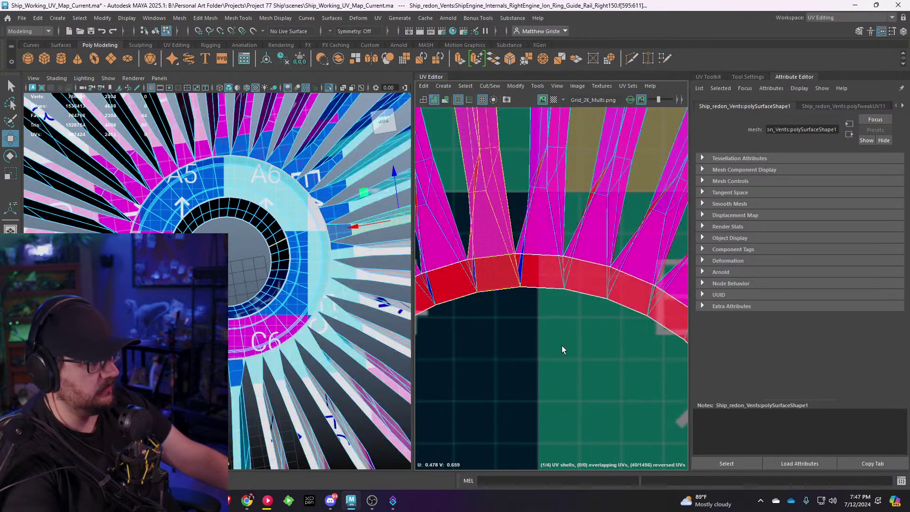
key(ctrl+z)
Step: Try selecting the blade in UV Shell selection mode
right_drag(507, 223, 491, 213)
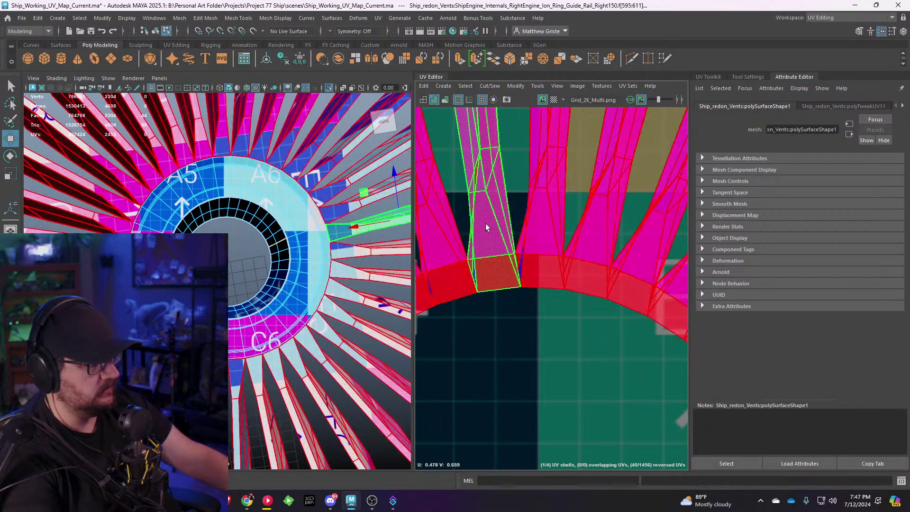
click(488, 234)
scroll(491, 246, down, 4)
click(505, 294)
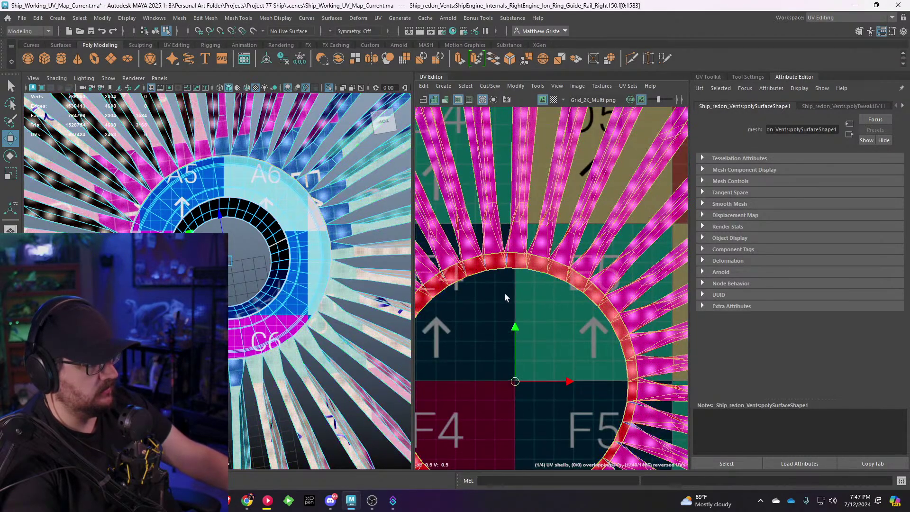
scroll(493, 204, up, 3)
Step: Switch to face selection and select all faces of the single blade running from the inner ring up into cell C4
right_click(496, 223)
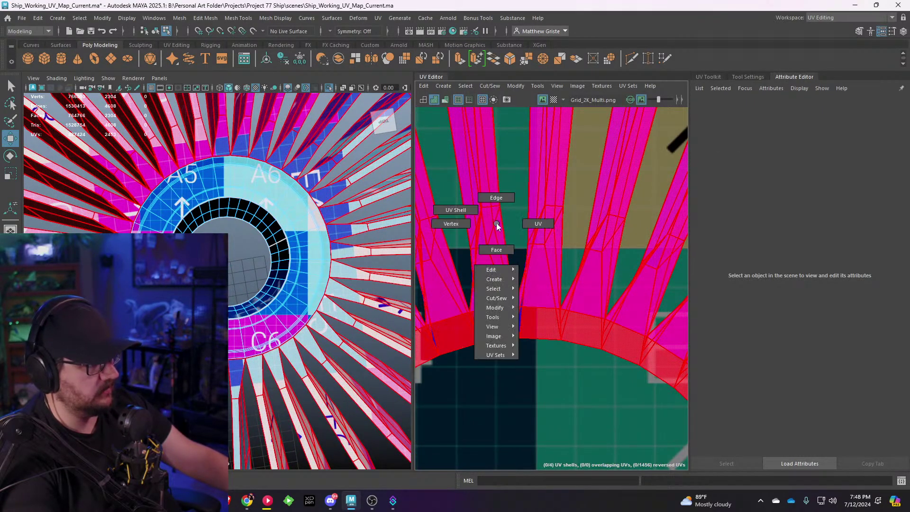
right_drag(503, 243, 503, 245)
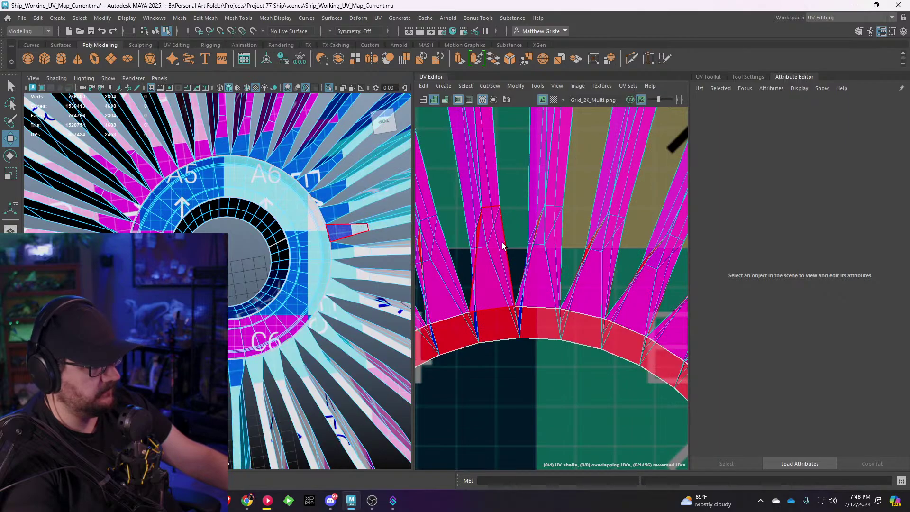
drag(483, 255, 463, 252)
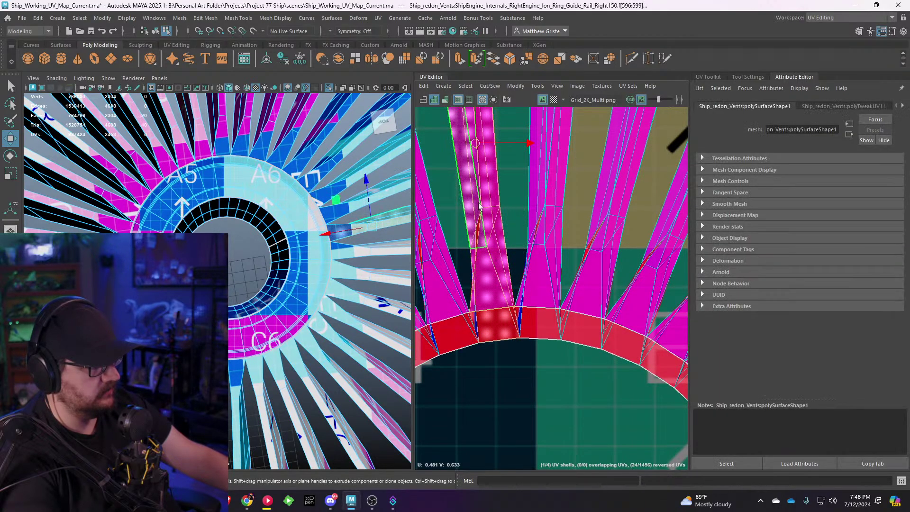
scroll(488, 291, up, 3)
scroll(488, 290, down, 1)
alt+middle_drag(483, 199, 500, 323)
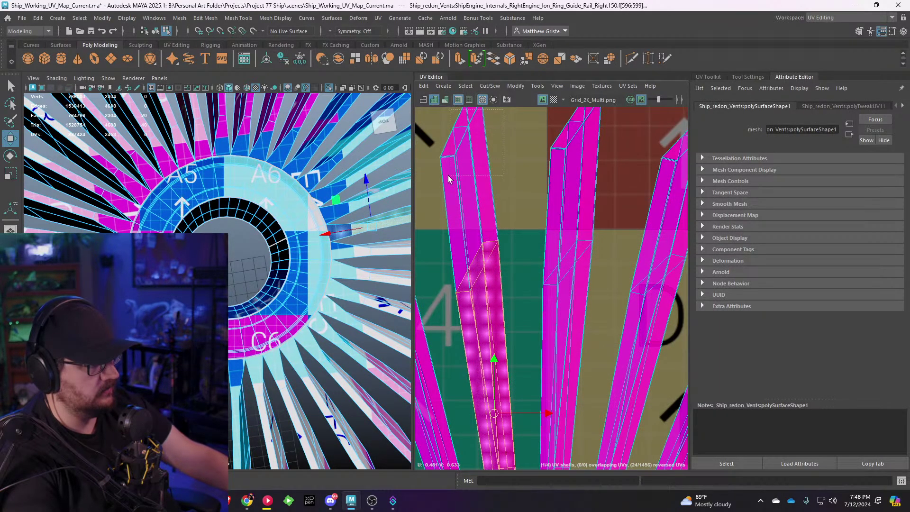
scroll(452, 190, down, 3)
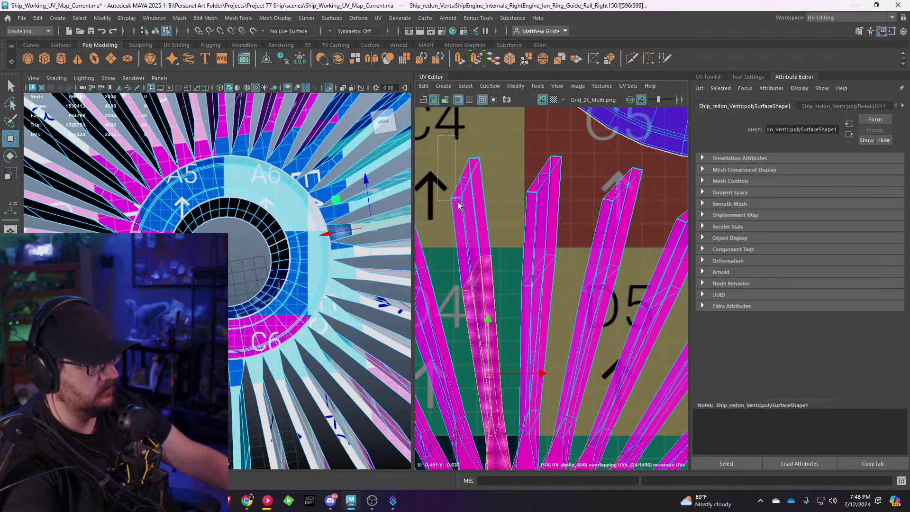
shift+drag(458, 205, 460, 206)
scroll(492, 209, down, 2)
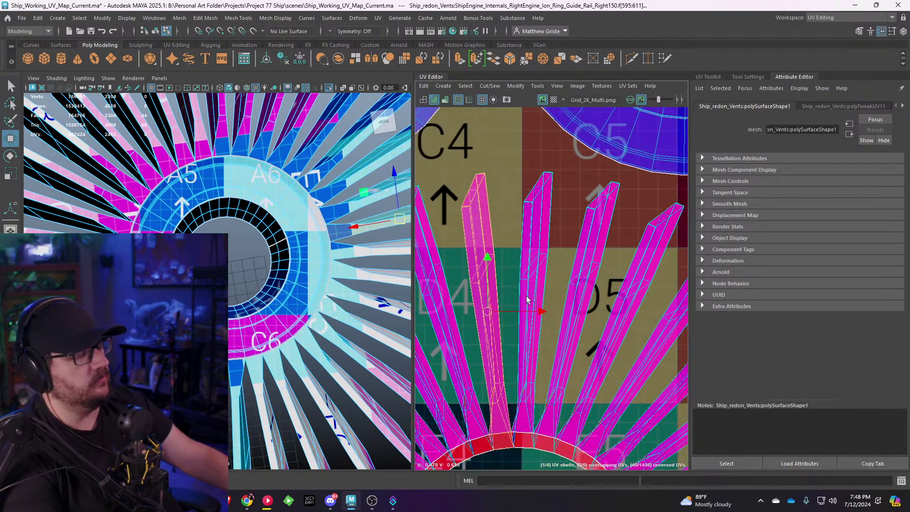
alt+middle_drag(526, 327, 520, 219)
scroll(518, 219, up, 5)
scroll(529, 230, down, 4)
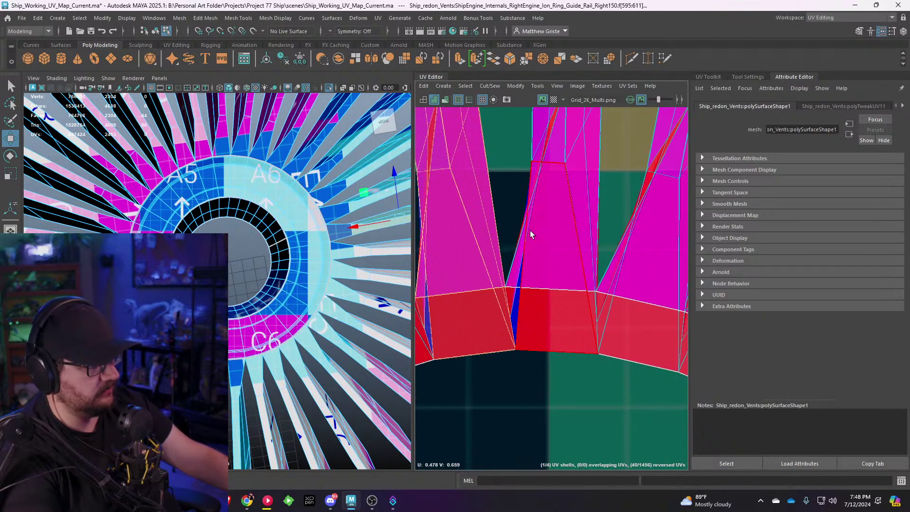
Step: Project the selected blade's faces with Camera-based mapping from the left side view, and move the new shell down below the rectangular strip shell
alt+middle_drag(538, 249, 560, 283)
scroll(560, 278, up, 2)
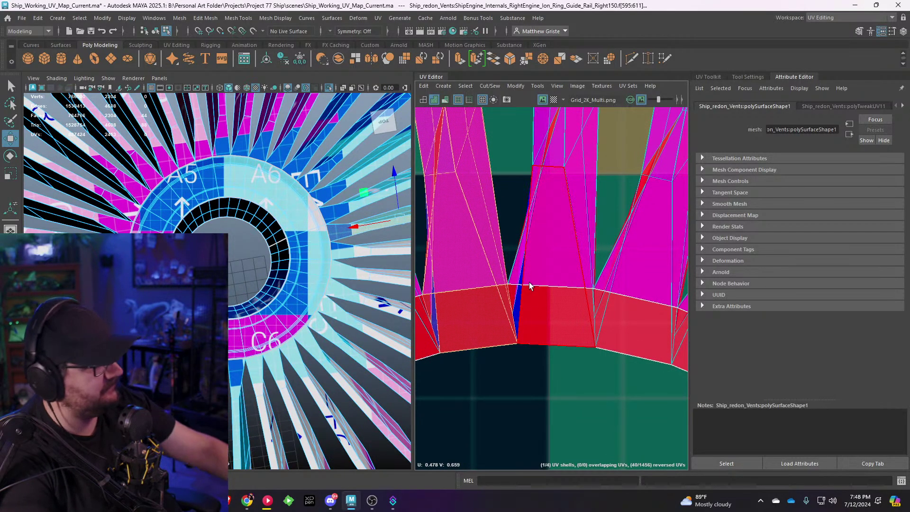
click(585, 188)
click(445, 87)
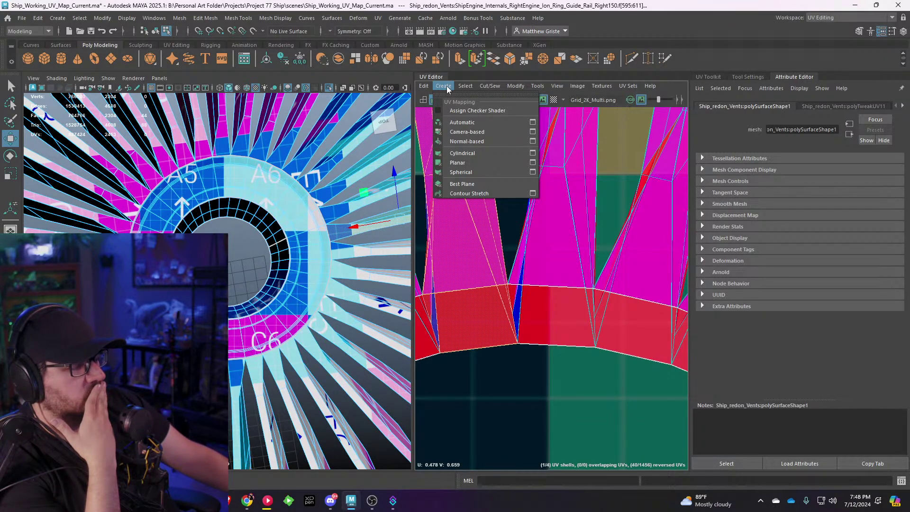
alt+drag(321, 235, 116, 150)
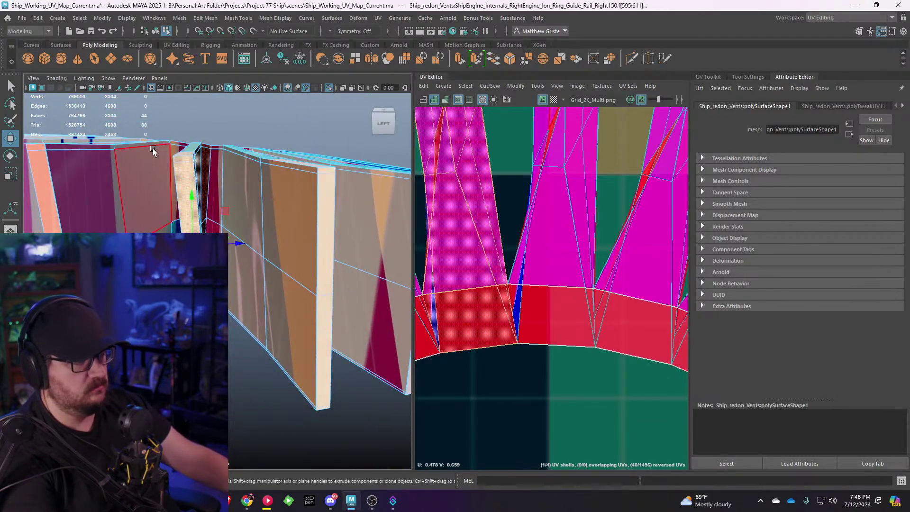
click(378, 18)
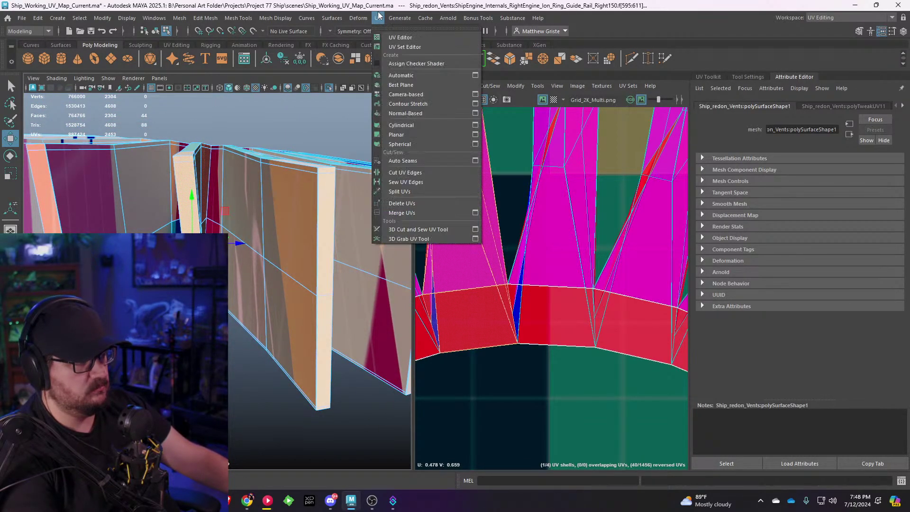
click(394, 92)
scroll(514, 272, down, 10)
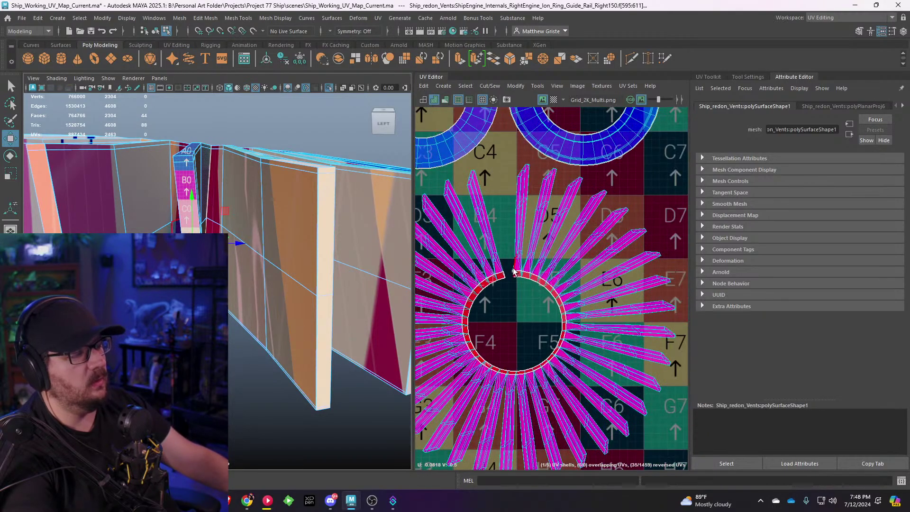
drag(443, 275, 444, 330)
scroll(388, 288, down, 8)
Step: Switch to edge selection and select the projected blade's lengthwise edges running down from cells C0 and C1
alt+drag(386, 284, 382, 332)
scroll(495, 271, up, 7)
alt+middle_drag(477, 262, 649, 262)
scroll(587, 218, up, 5)
right_drag(557, 191, 562, 172)
scroll(597, 207, up, 4)
click(597, 209)
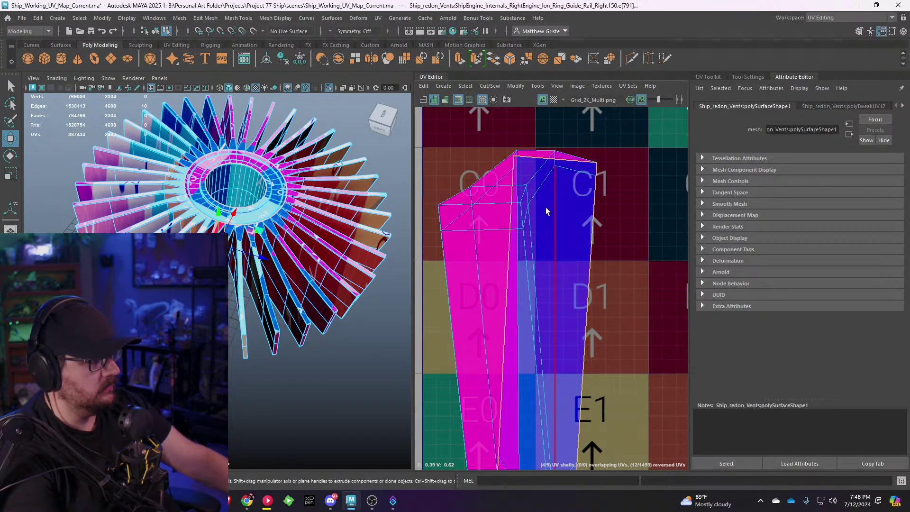
click(438, 260)
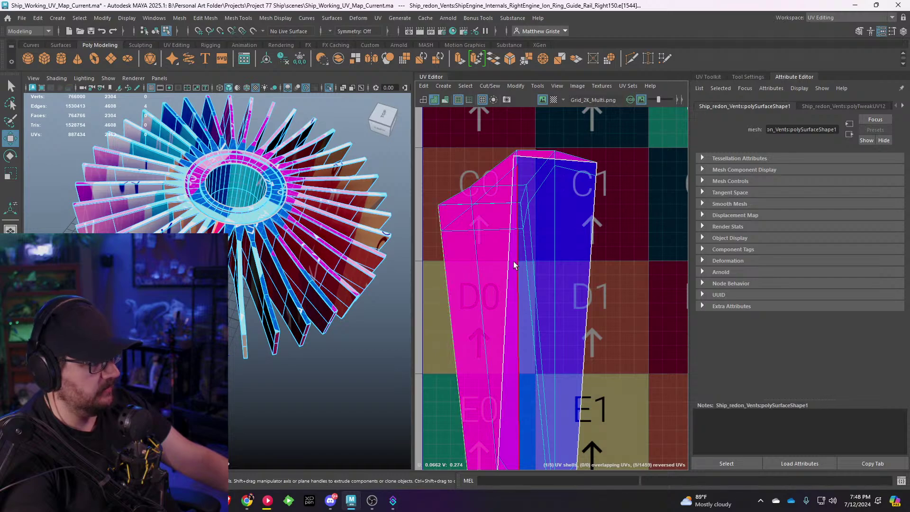
shift+click(530, 270)
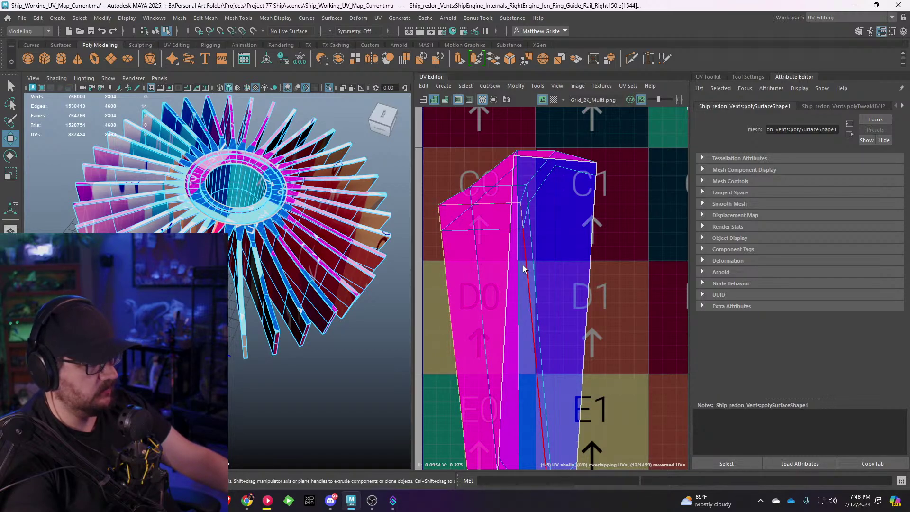
scroll(520, 250, up, 4)
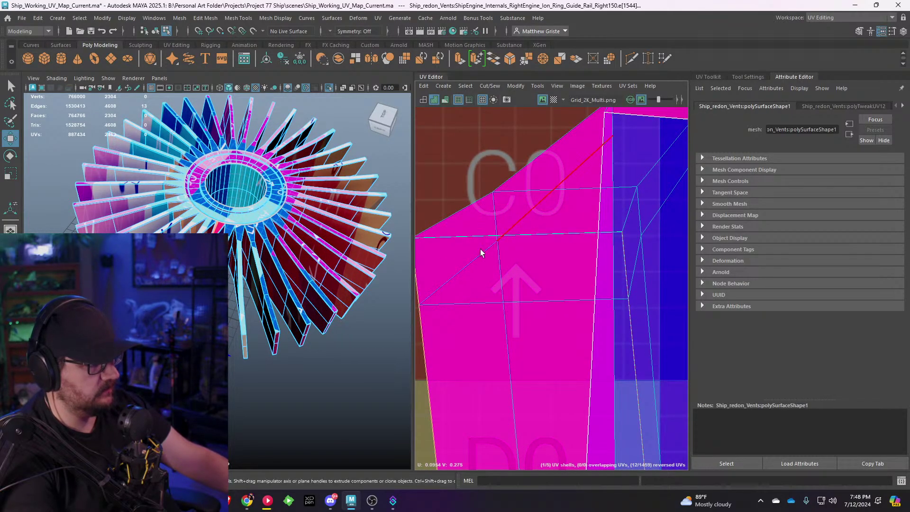
Step: Extend the blade's seam edge selection along its long sides and tip in the 3D view
alt+drag(329, 286, 280, 254)
scroll(286, 229, up, 6)
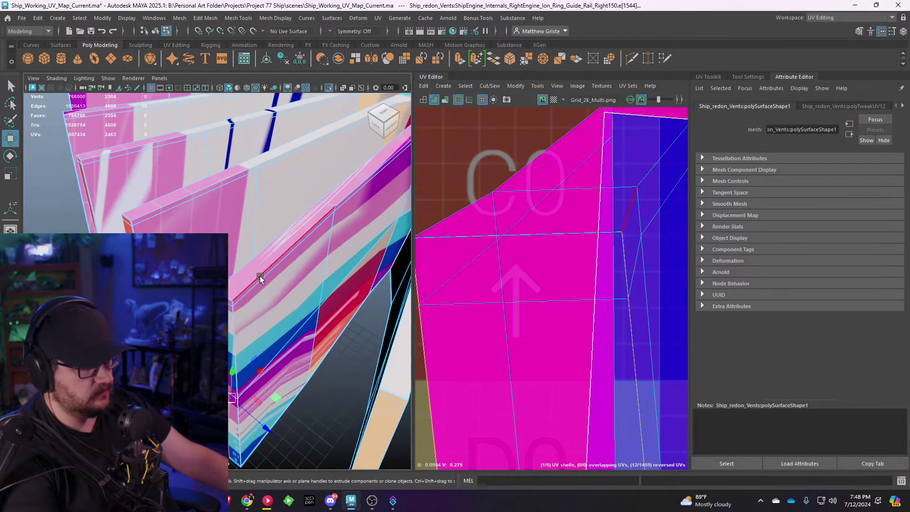
alt+drag(236, 277, 244, 197)
alt+drag(203, 233, 292, 231)
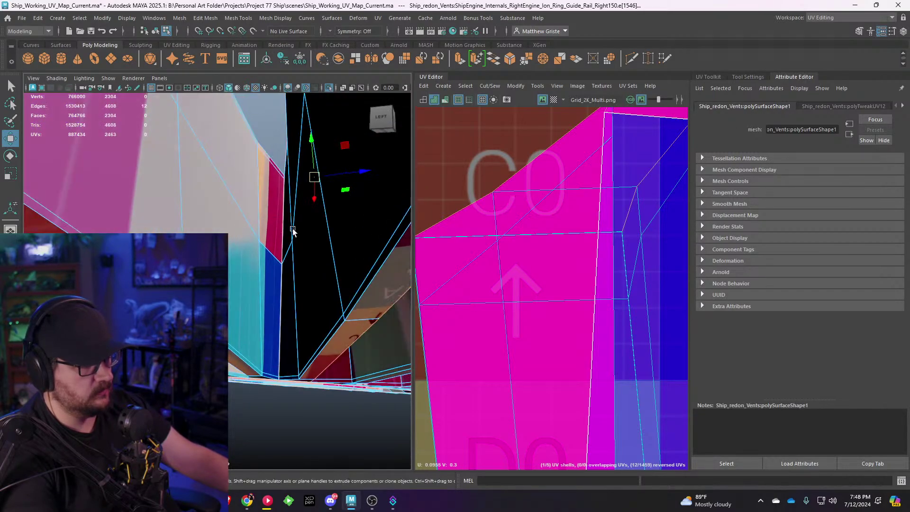
scroll(386, 272, down, 5)
alt+drag(386, 272, 384, 233)
alt+middle_drag(530, 239, 531, 258)
scroll(532, 261, down, 10)
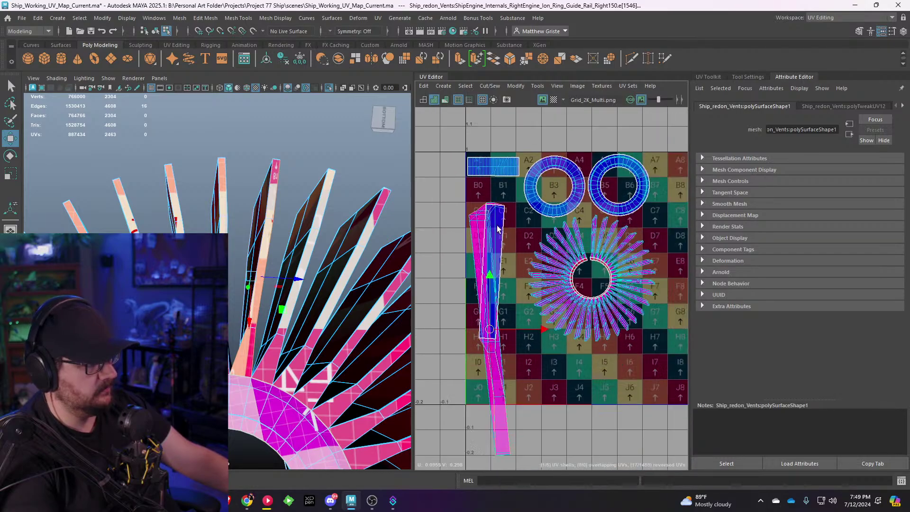
Step: Try moving the selected blade edges' UVs out of the tile, and undo the move
drag(497, 273, 443, 286)
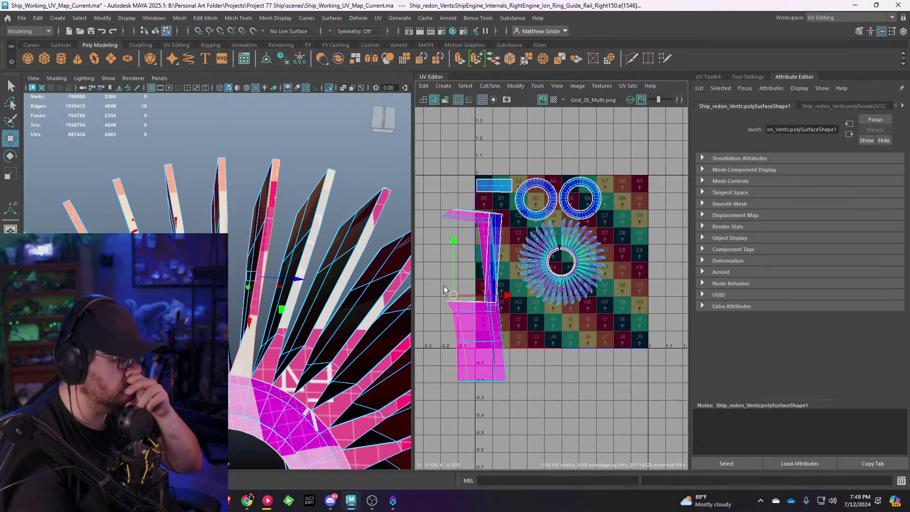
key(ctrl+z)
key(ctrl+z)
key(ctrl+z)
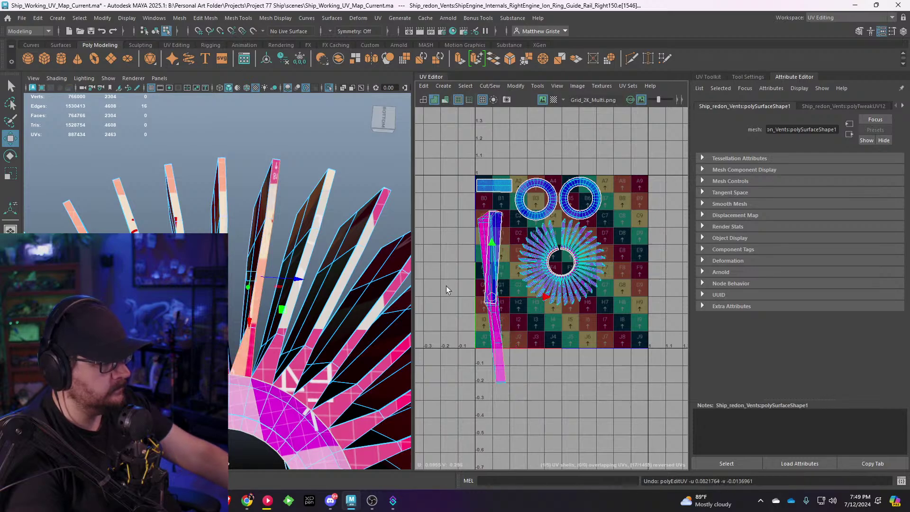
Step: Deselect the unneeded edges from the blade's edge selection in the UV Editor
scroll(503, 211, up, 8)
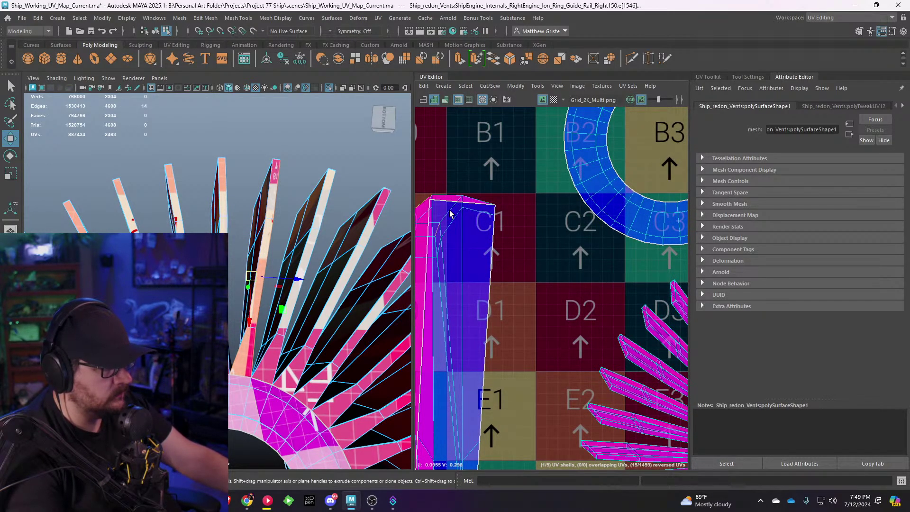
scroll(449, 214, down, 4)
scroll(451, 229, up, 6)
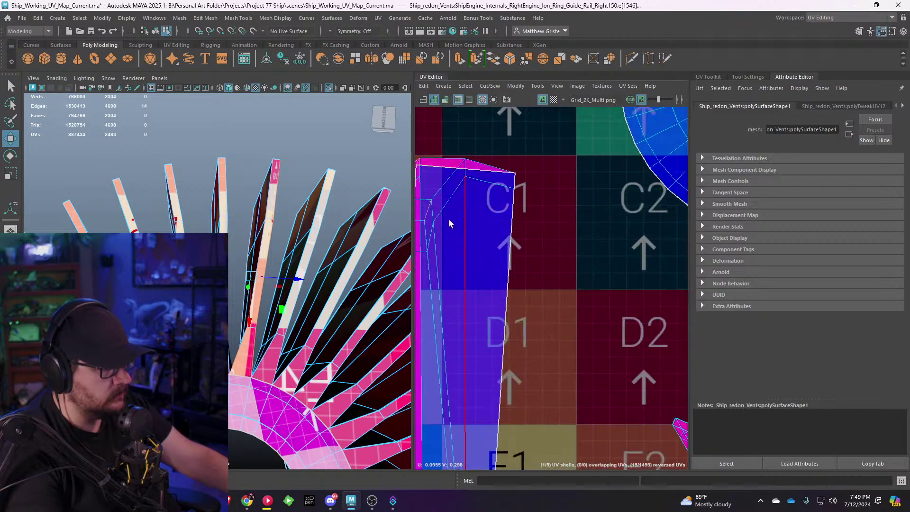
scroll(474, 231, down, 8)
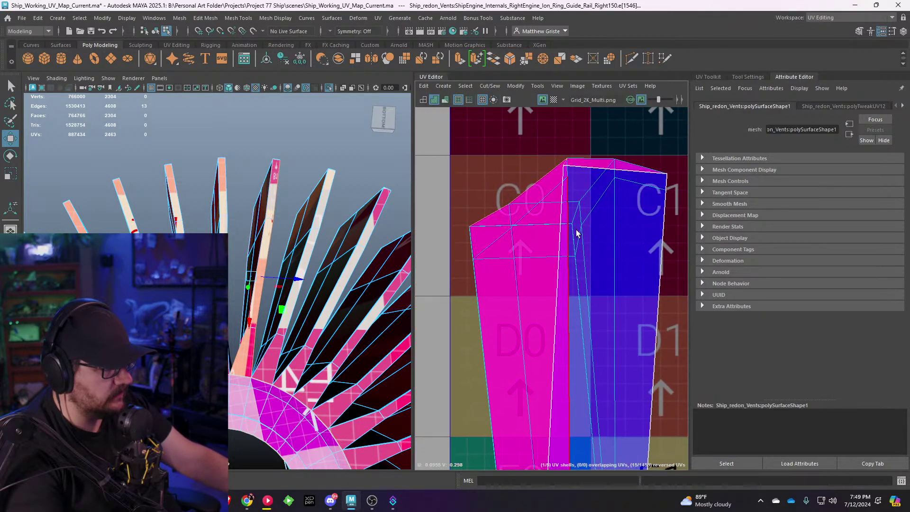
mouse_move(556, 371)
mouse_down()
mouse_move(564, 354)
mouse_move(543, 364)
mouse_up()
key(ctrl+z)
ctrl+drag(569, 284, 569, 285)
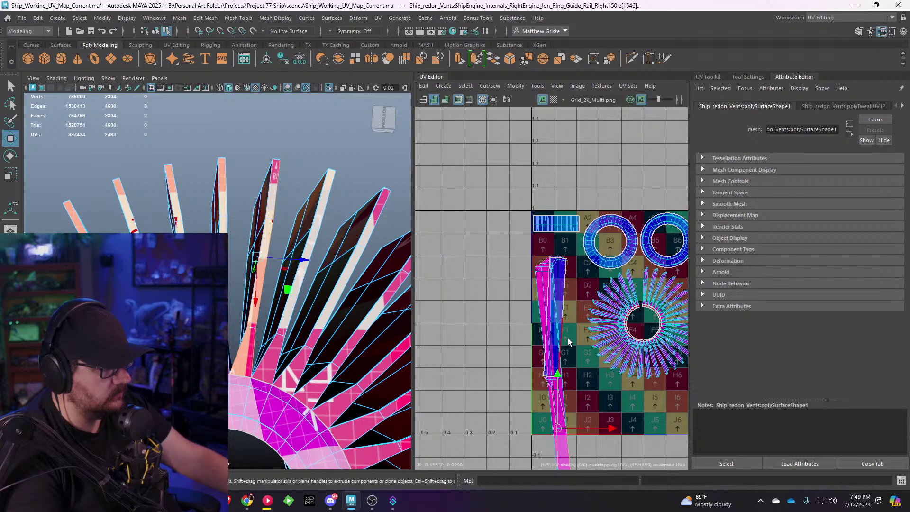
Step: Complete the blade's seam edge selection along its long borders in the 3D view and cut the UVs along those edges
alt+drag(280, 302, 338, 254)
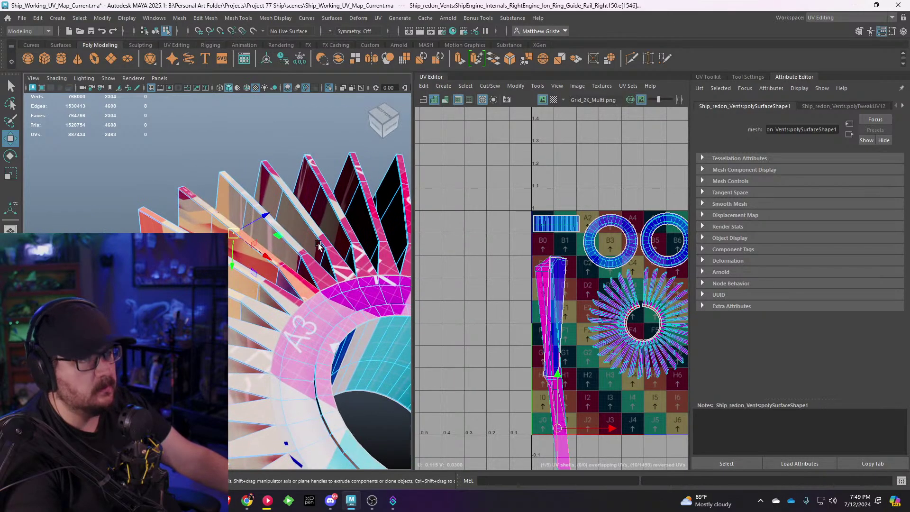
scroll(299, 288, up, 6)
alt+drag(294, 292, 386, 260)
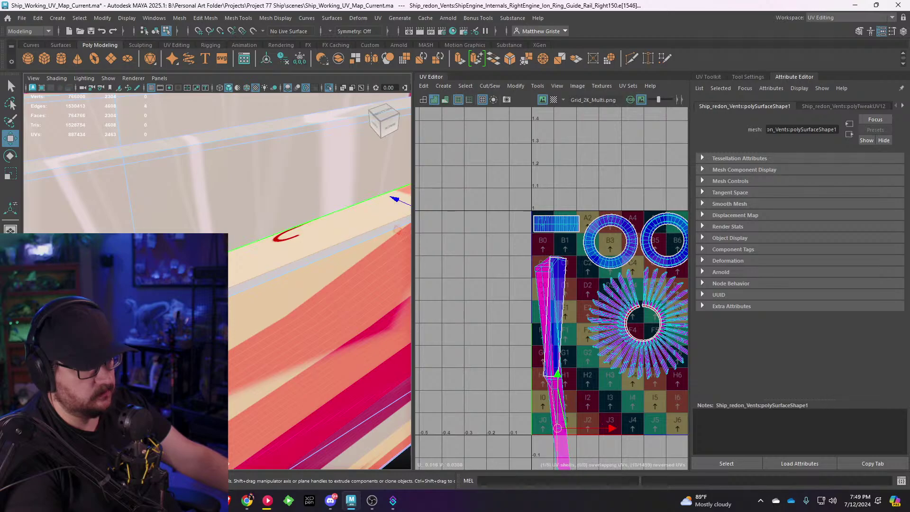
alt+drag(300, 229, 226, 289)
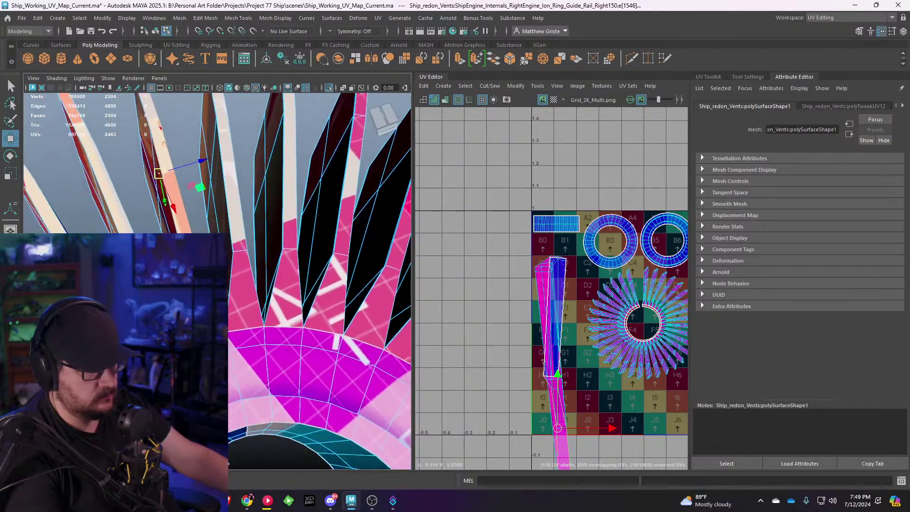
alt+right_drag(208, 323, 225, 363)
alt+drag(319, 279, 366, 278)
alt+drag(232, 322, 251, 227)
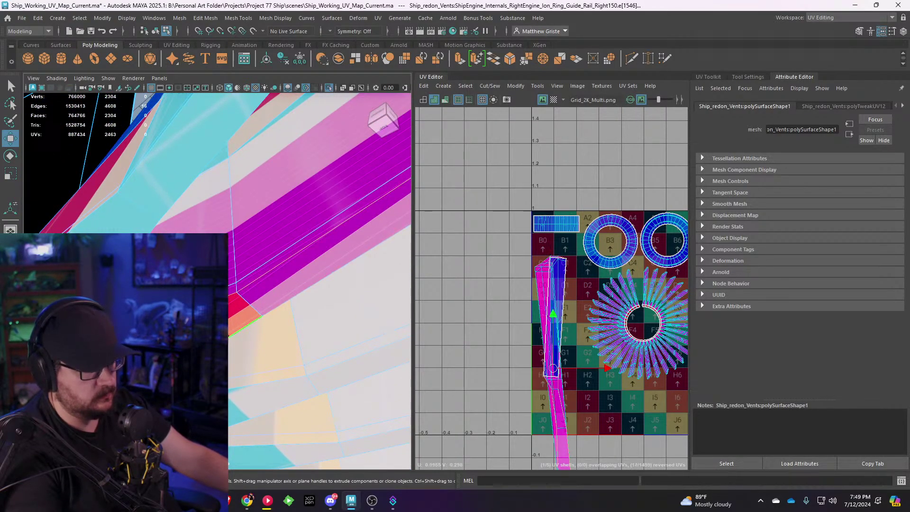
alt+middle_drag(557, 355, 507, 300)
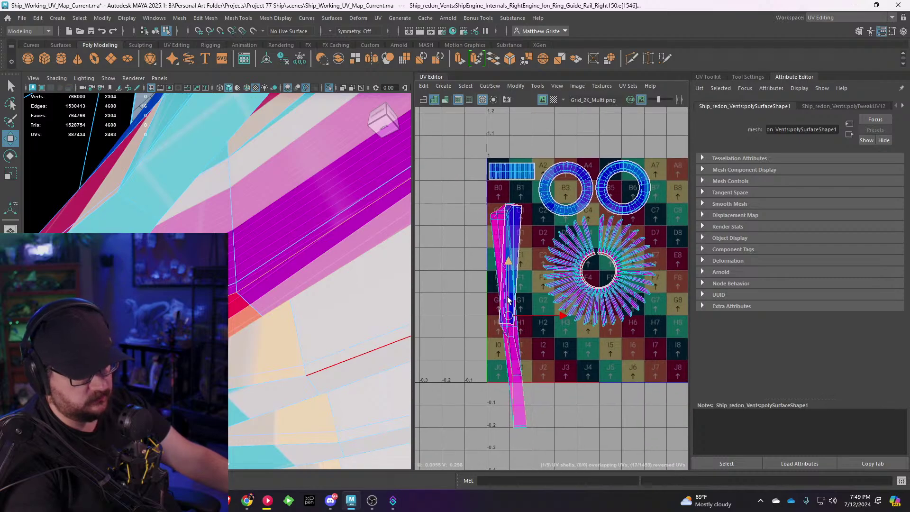
Step: Select the cut blade's whole UV shell, unfold it, and rotate it until its broad side lies roughly horizontal
right_drag(508, 297, 501, 279)
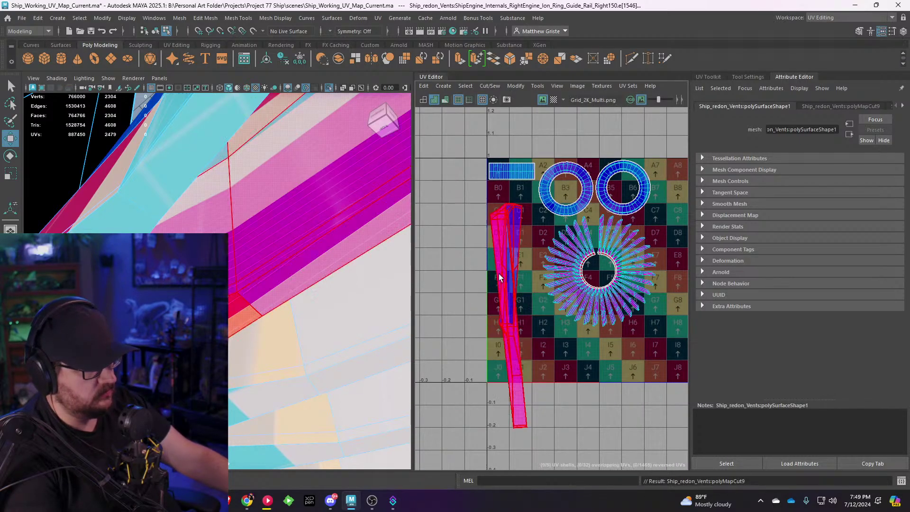
click(509, 268)
key(ctrl+u)
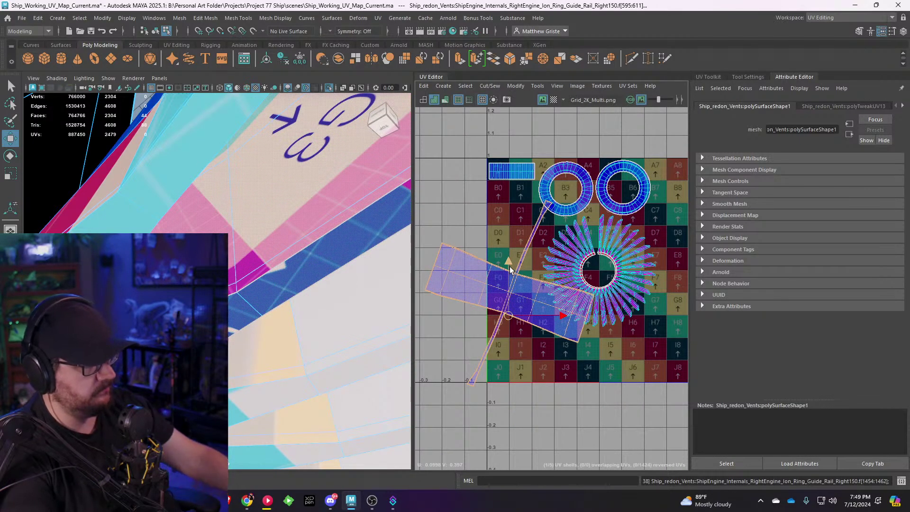
scroll(529, 295, up, 5)
key(e)
drag(524, 299, 511, 274)
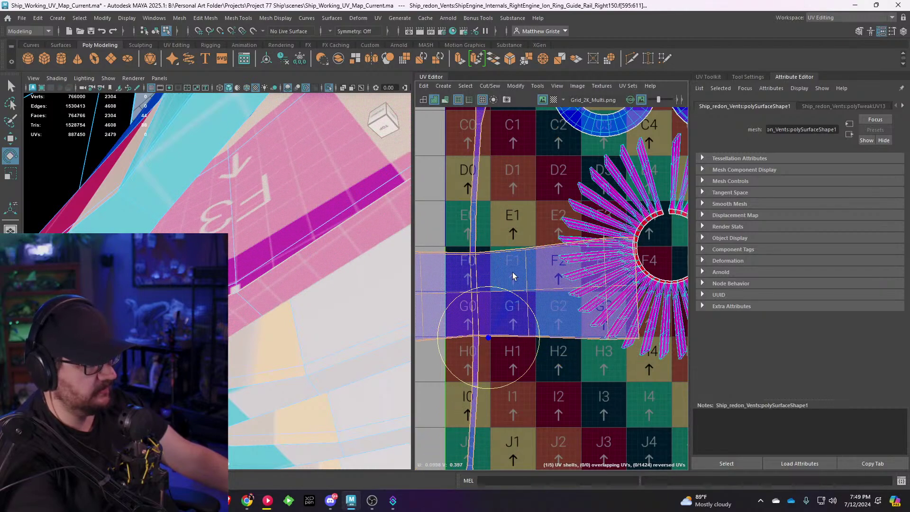
Step: Scale the unfolded blade shell down to about two grid cells wide and fine-tune its rotation to level it
key(r)
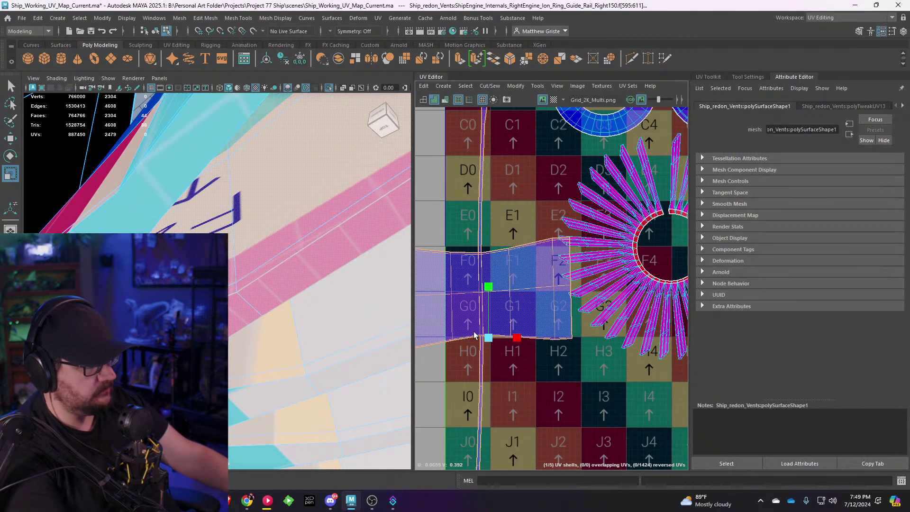
drag(493, 340, 453, 332)
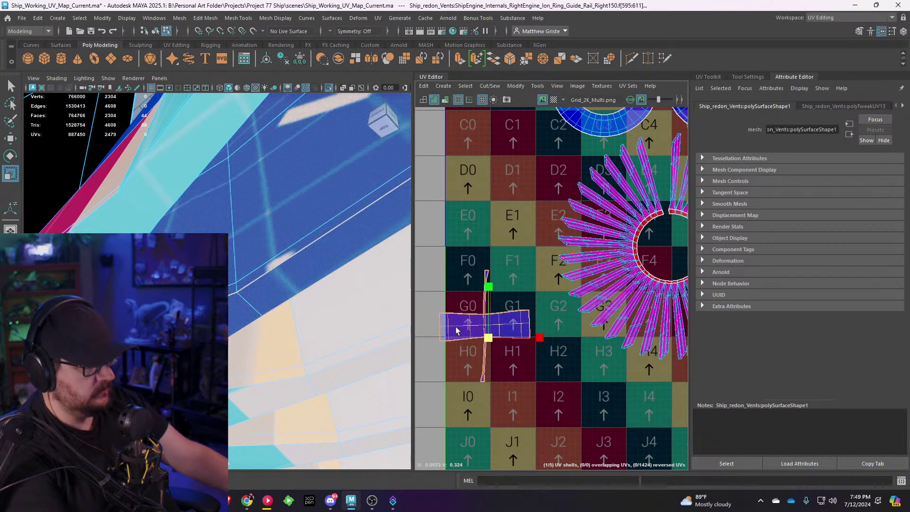
key(e)
drag(501, 300, 463, 272)
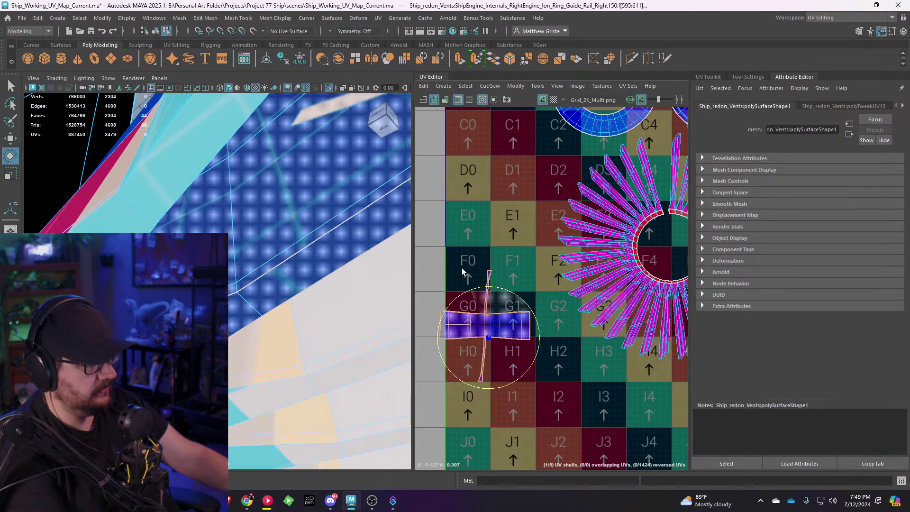
Step: Move the blade shell into cell I0 near the tile's lower corner and scale it down to fit about one cell wide
key(w)
drag(489, 345, 521, 388)
scroll(508, 441, down, 4)
alt+middle_drag(508, 442, 494, 369)
scroll(494, 368, up, 5)
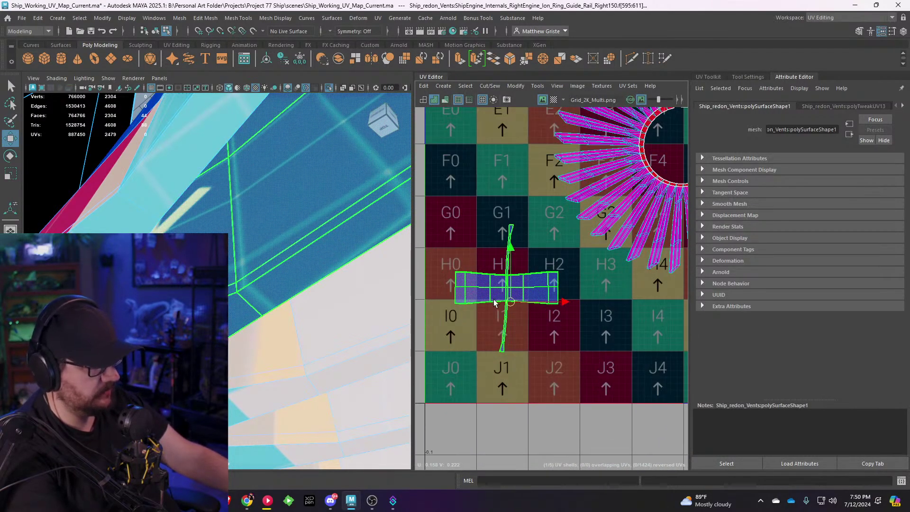
drag(509, 301, 462, 332)
key(e)
key(w)
key(r)
key(w)
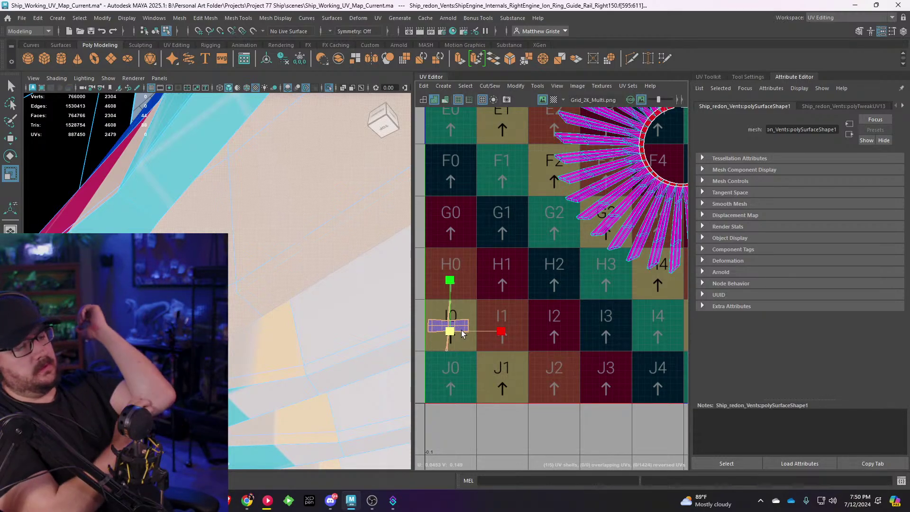
Step: Go back to the fan's radial UV shell and switch from shell selection to face selection there
click(330, 346)
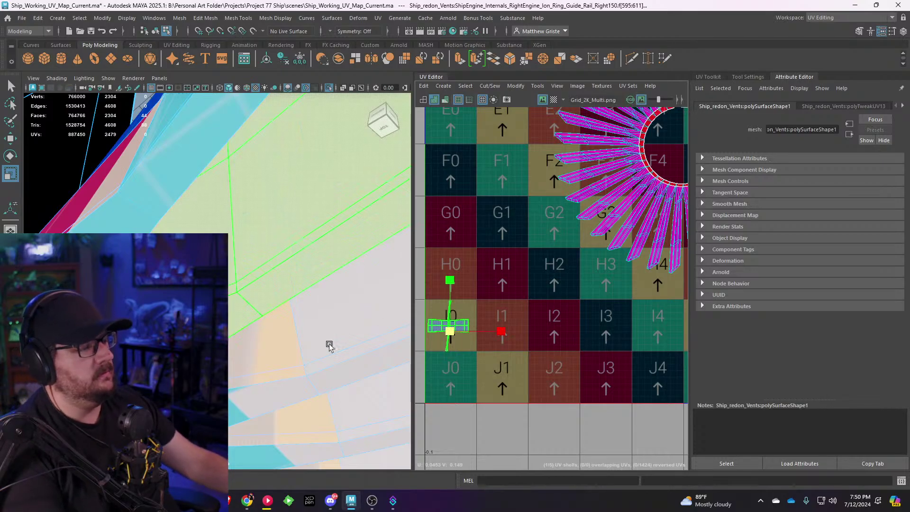
scroll(329, 346, down, 10)
alt+drag(330, 346, 348, 410)
alt+middle_drag(633, 221, 458, 275)
scroll(460, 282, down, 3)
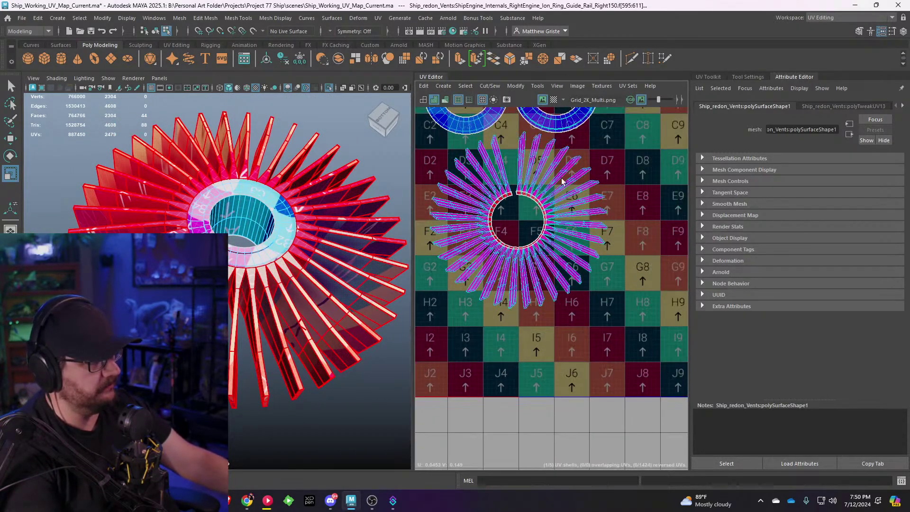
alt+middle_drag(545, 184, 559, 277)
scroll(559, 277, up, 9)
alt+middle_drag(509, 305, 576, 292)
scroll(577, 291, down, 3)
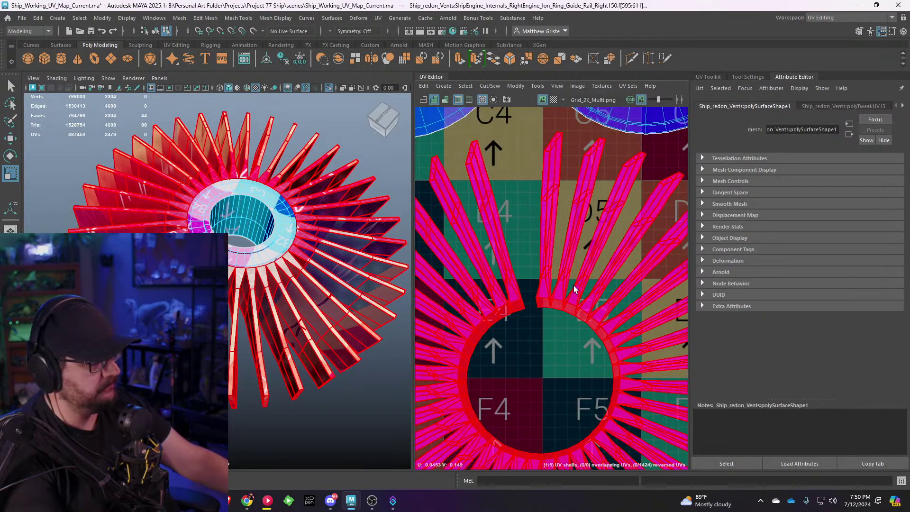
scroll(574, 289, up, 2)
right_drag(527, 270, 527, 285)
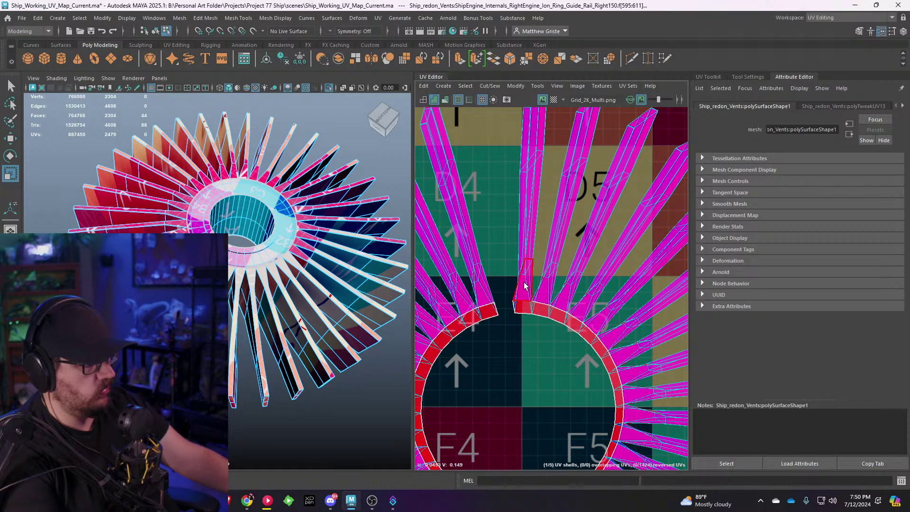
scroll(524, 285, down, 5)
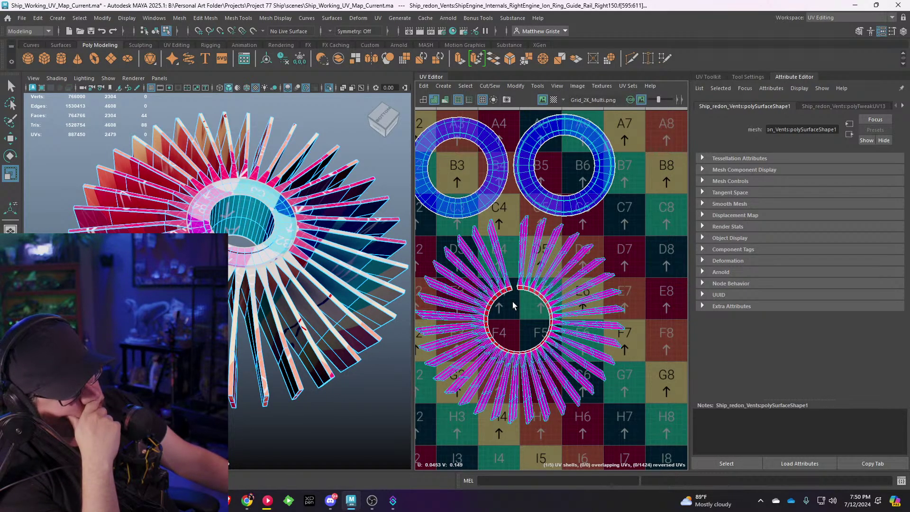
click(228, 508)
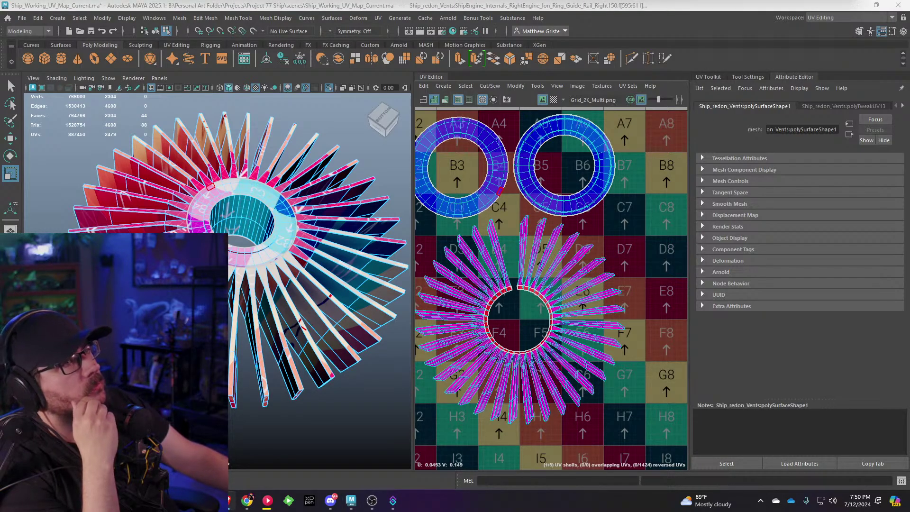
click(545, 76)
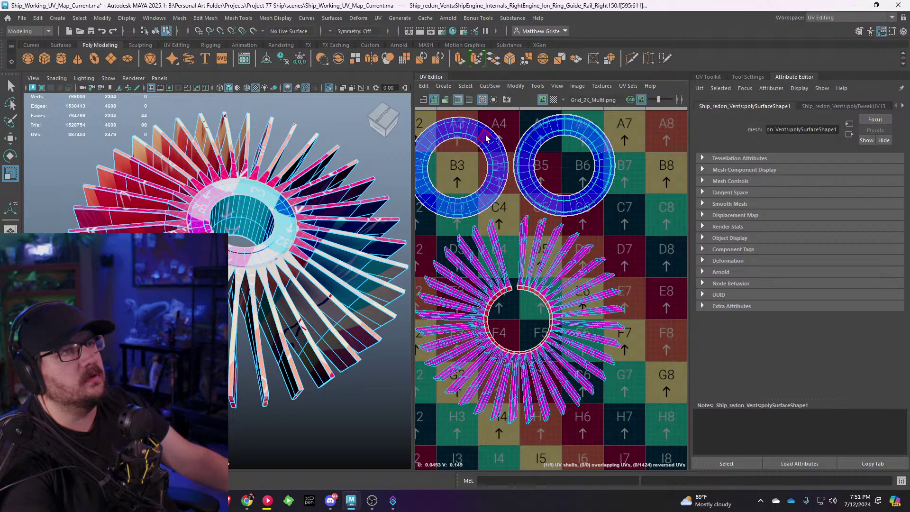
Step: Select all faces of the first blade beside the gap in the radial UV shell, from tip to base
scroll(539, 205, up, 4)
click(540, 211)
scroll(539, 208, up, 3)
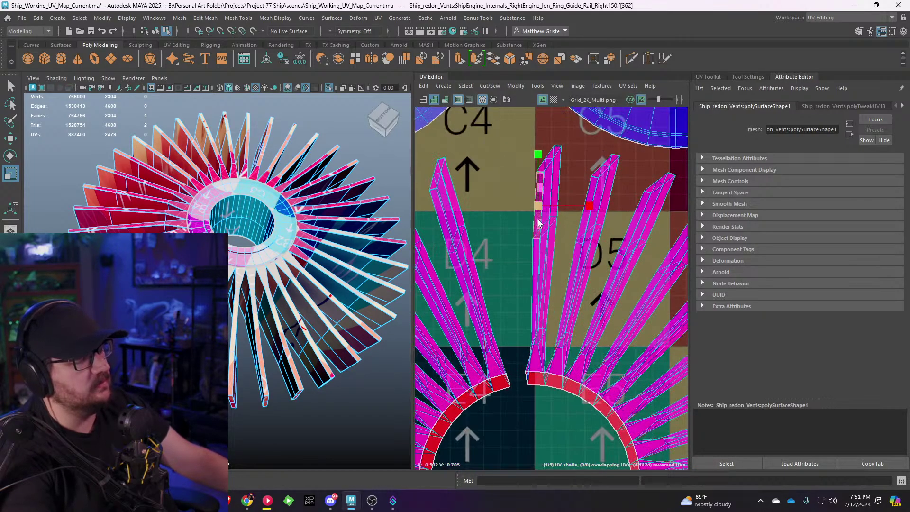
drag(504, 138, 559, 259)
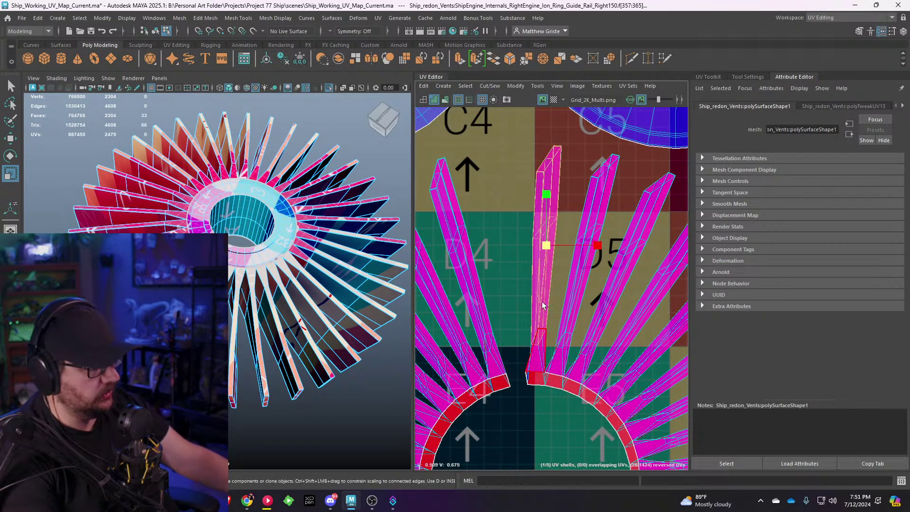
scroll(540, 358, up, 4)
shift+drag(553, 345, 550, 343)
scroll(522, 332, down, 3)
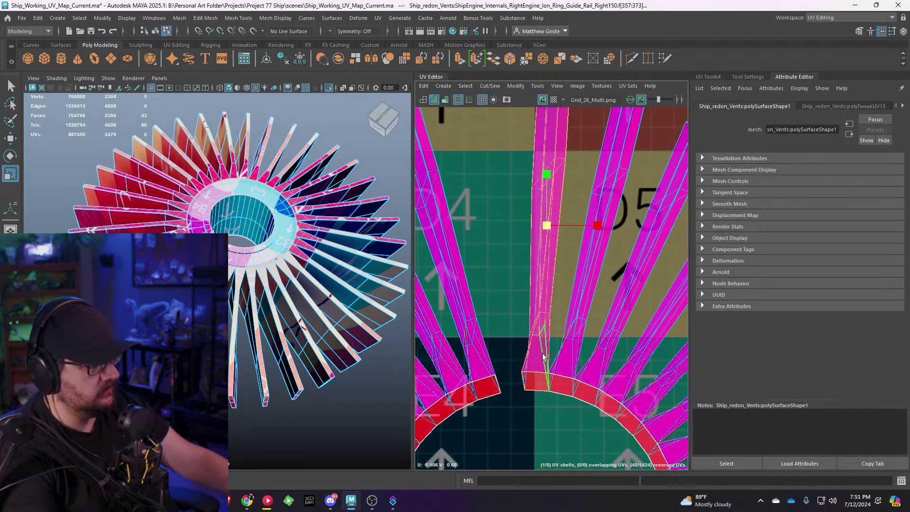
Step: Apply a planar UV projection to the selected blade's faces
alt+drag(321, 270, 306, 218)
scroll(324, 236, up, 4)
click(378, 18)
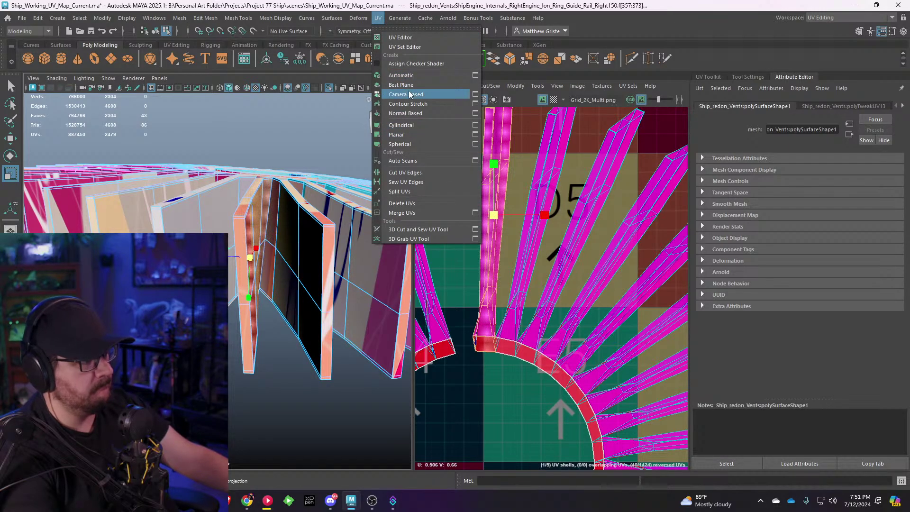
click(396, 135)
scroll(585, 249, down, 5)
scroll(585, 249, up, 3)
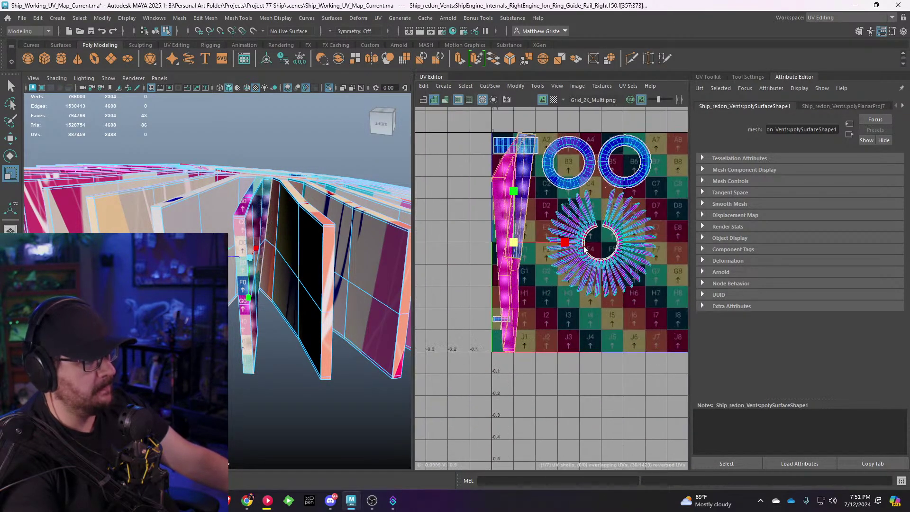
Step: Move the projected blade shell horizontally out of the UV tile into the empty space beside column 0
key(w)
drag(566, 244, 475, 243)
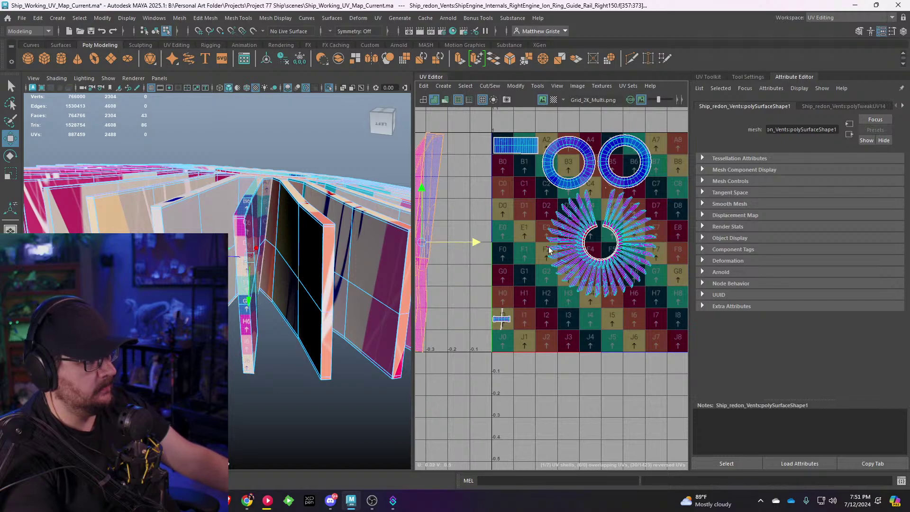
scroll(560, 226, up, 3)
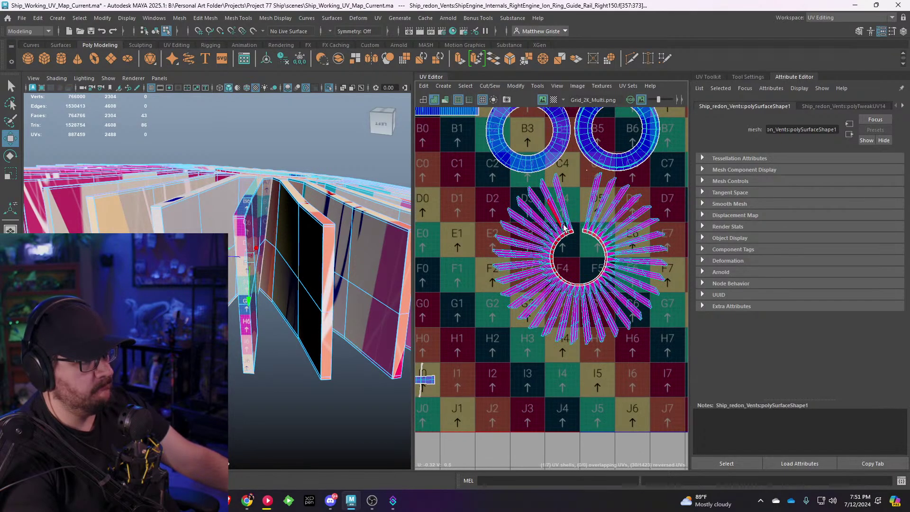
alt+middle_drag(560, 225, 527, 235)
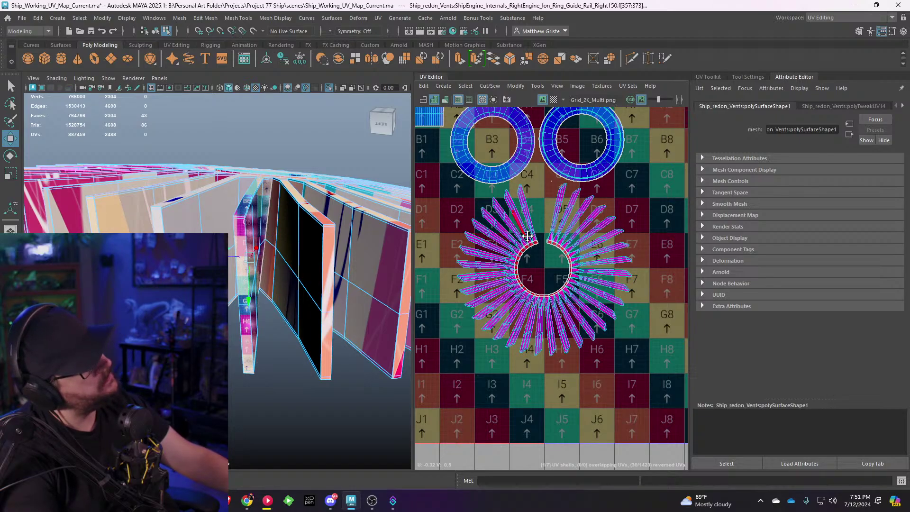
scroll(527, 236, up, 5)
scroll(486, 191, down, 3)
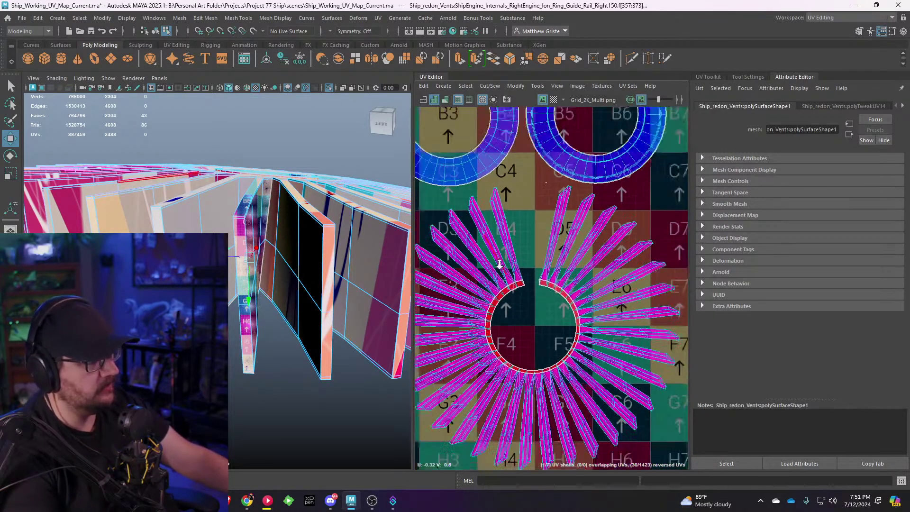
scroll(500, 264, down, 5)
alt+middle_drag(510, 266, 577, 240)
Step: Select the projected blade's seam edges in the 3D view, adding the long border edge loops around its rim
alt+drag(320, 256, 281, 267)
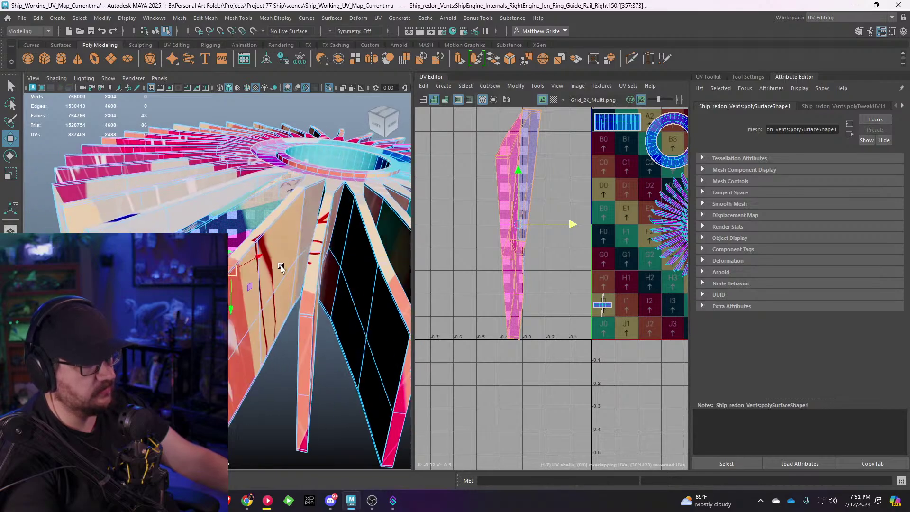
alt+middle_drag(281, 267, 332, 268)
scroll(334, 268, up, 4)
right_drag(313, 218, 311, 238)
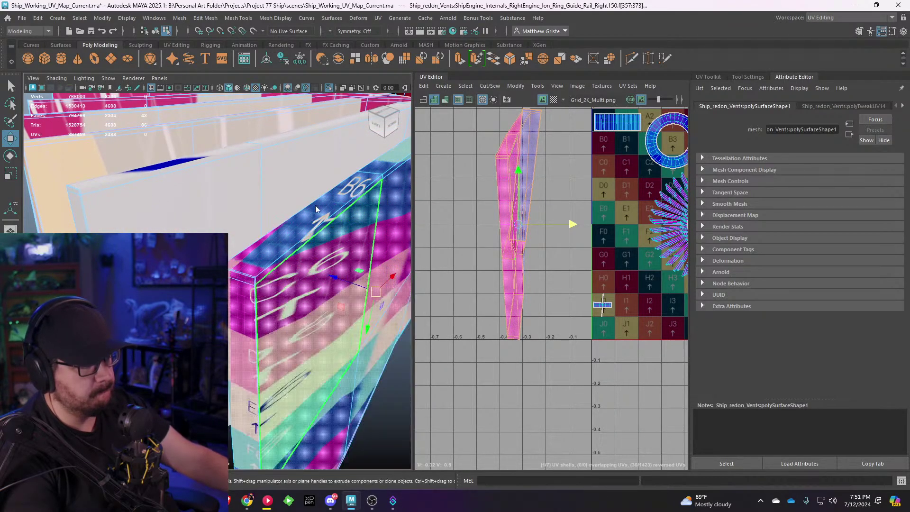
double_click(316, 226)
alt+drag(292, 218, 266, 229)
shift+double_click(226, 350)
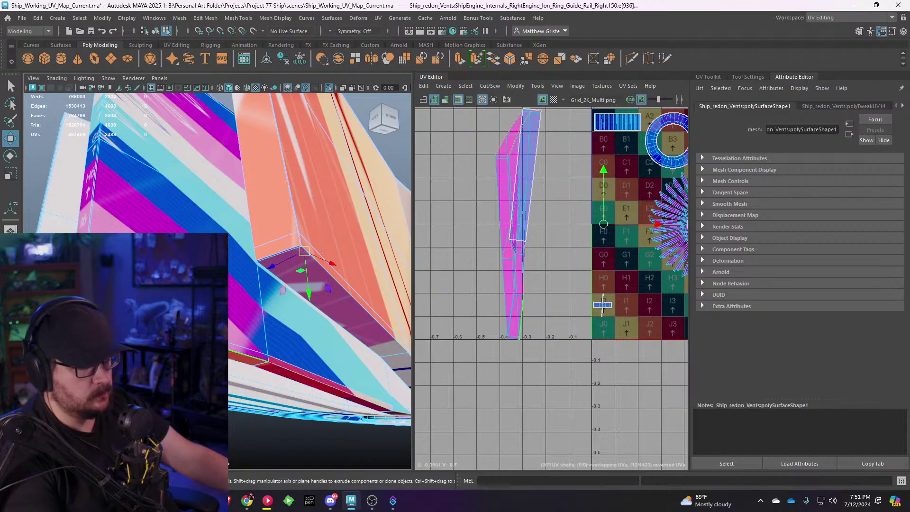
alt+drag(304, 250, 342, 340)
shift+double_click(374, 357)
alt+middle_drag(534, 251, 527, 283)
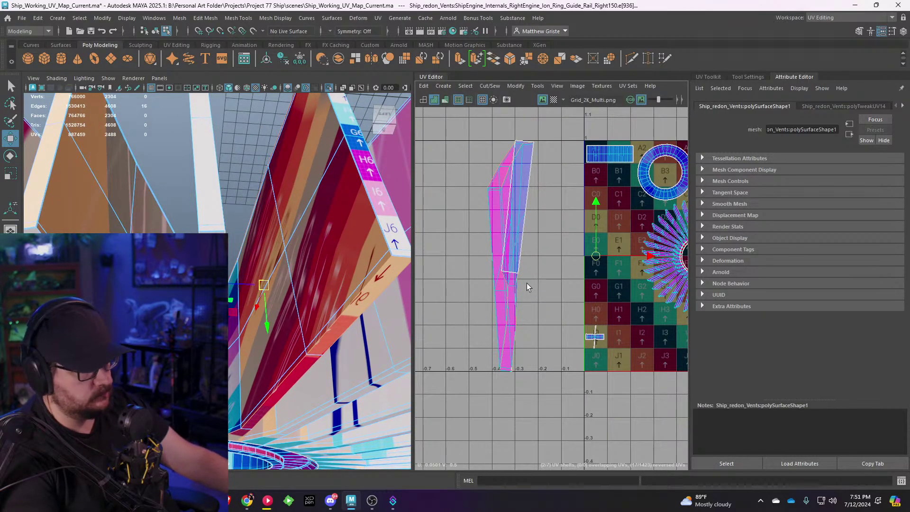
drag(597, 256, 607, 233)
key(ctrl+x)
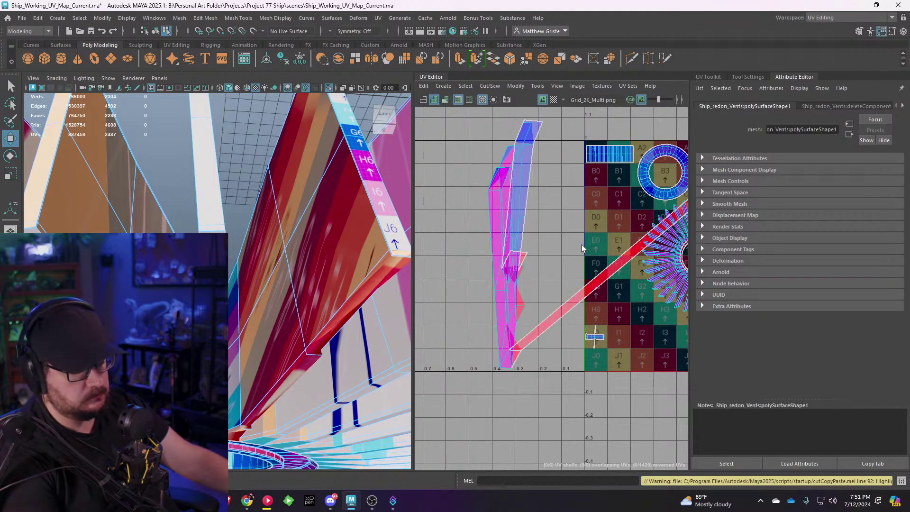
key(ctrl+z)
key(ctrl+z)
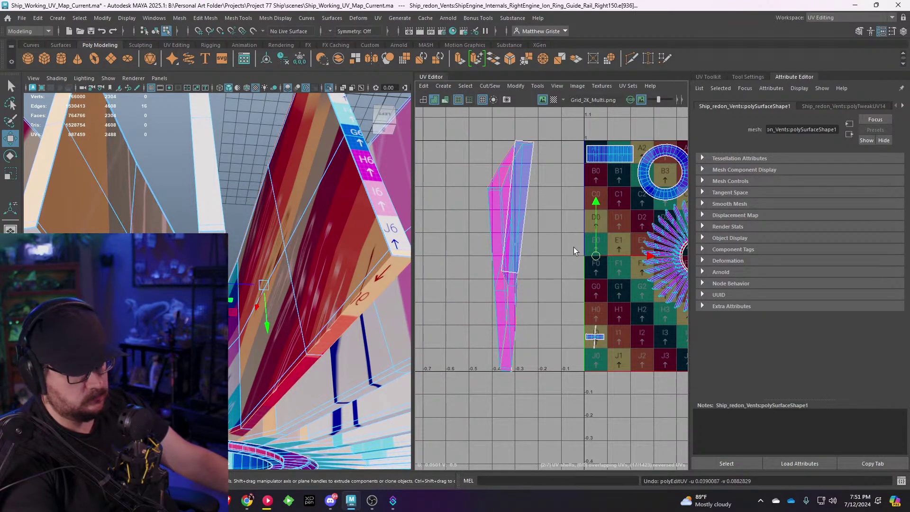
Step: Cut the UVs along the selected seam edges, select the blade's whole UV shell and unfold it
key(shift+x)
right_drag(513, 238, 492, 230)
click(504, 233)
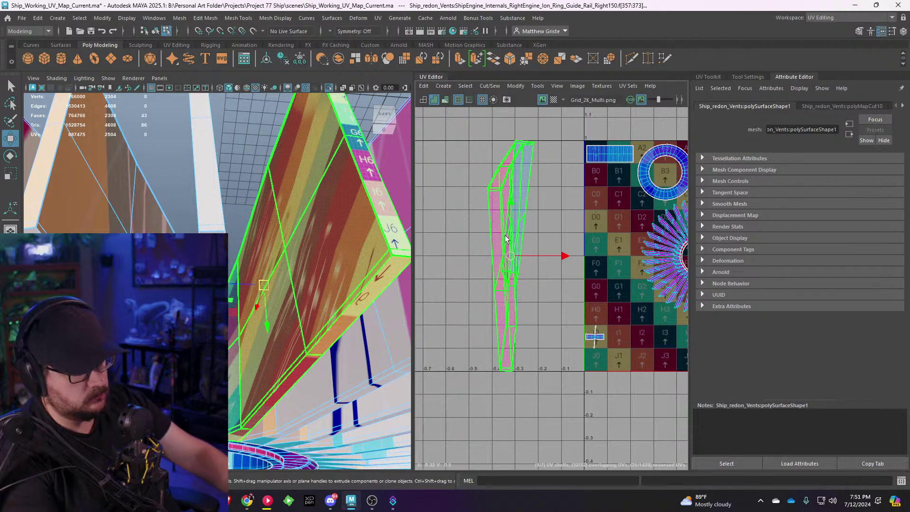
key(ctrl+u)
Step: Scale the unfolded blade shell down to about one grid cell wide and move it to the border of cells I1 and I2
key(e)
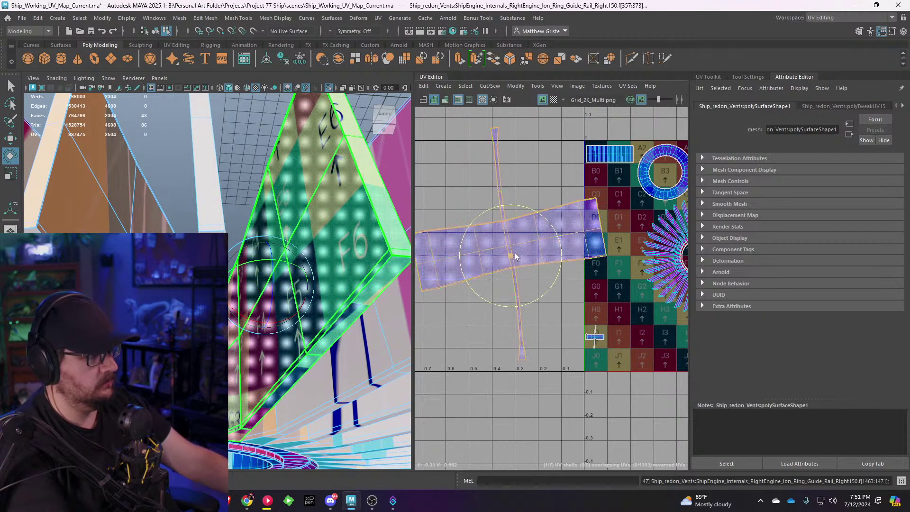
click(513, 254)
key(r)
drag(512, 255, 634, 344)
key(w)
scroll(634, 344, up, 6)
alt+middle_drag(653, 345, 544, 319)
Step: Rotate the small blade shell until its broad side is level and place it in cell I1 beside the first blade
key(e)
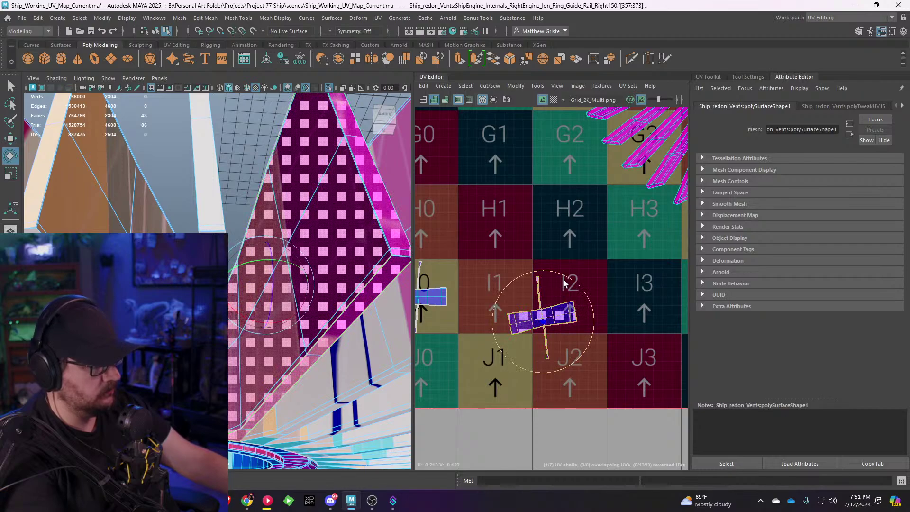
drag(564, 282, 494, 302)
key(w)
key(e)
key(r)
key(w)
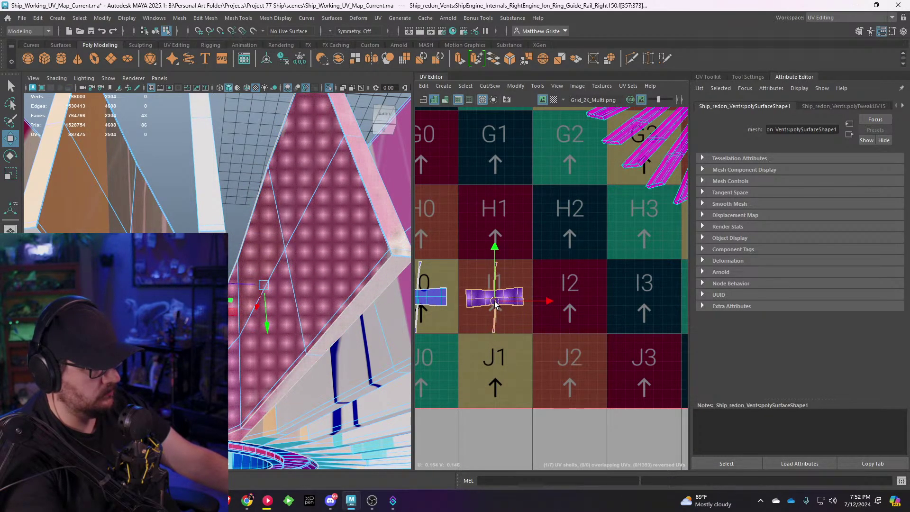
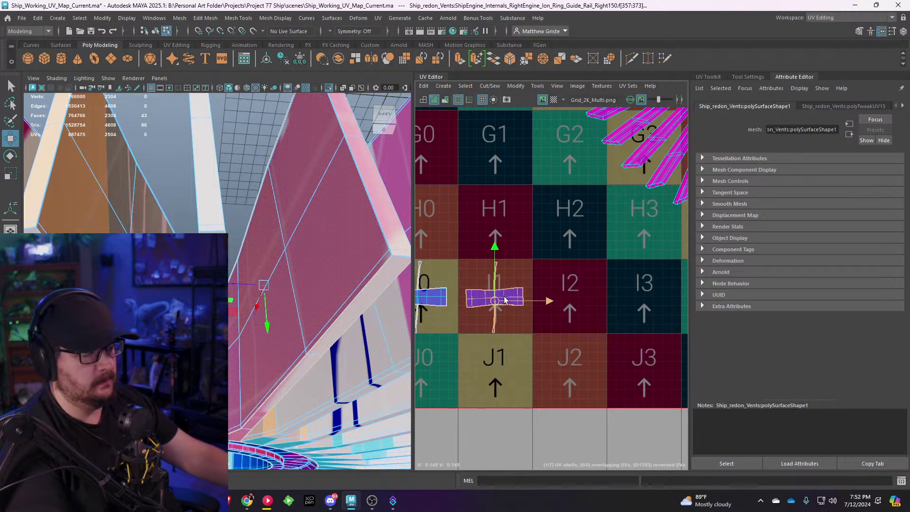
Step: Switch to face selection and select the base-side faces of the next blade beside the gap in the radial shell
scroll(505, 300, down, 2)
alt+middle_drag(517, 268, 513, 260)
alt+drag(368, 301, 139, 221)
scroll(264, 246, down, 3)
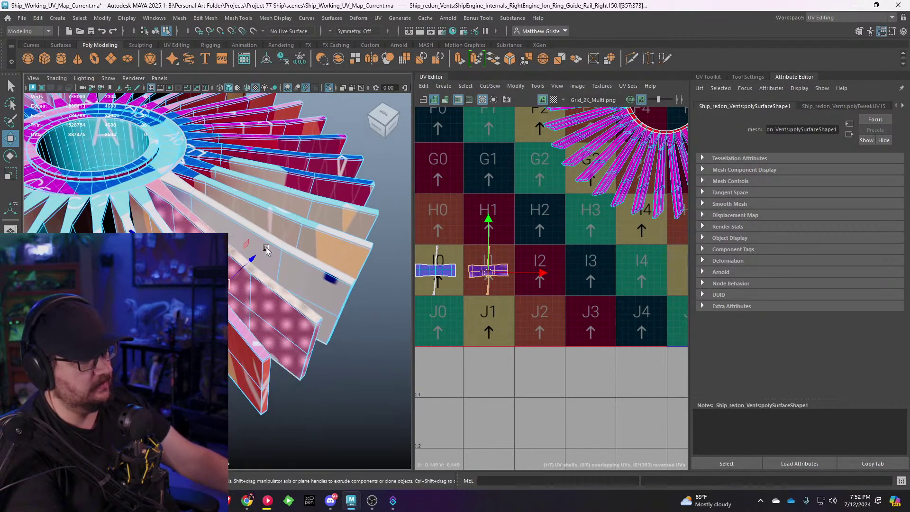
scroll(556, 252, down, 4)
alt+middle_drag(520, 264, 466, 367)
scroll(466, 367, up, 4)
scroll(616, 192, up, 2)
alt+middle_drag(616, 191, 394, 405)
scroll(384, 413, down, 4)
alt+middle_drag(586, 192, 570, 277)
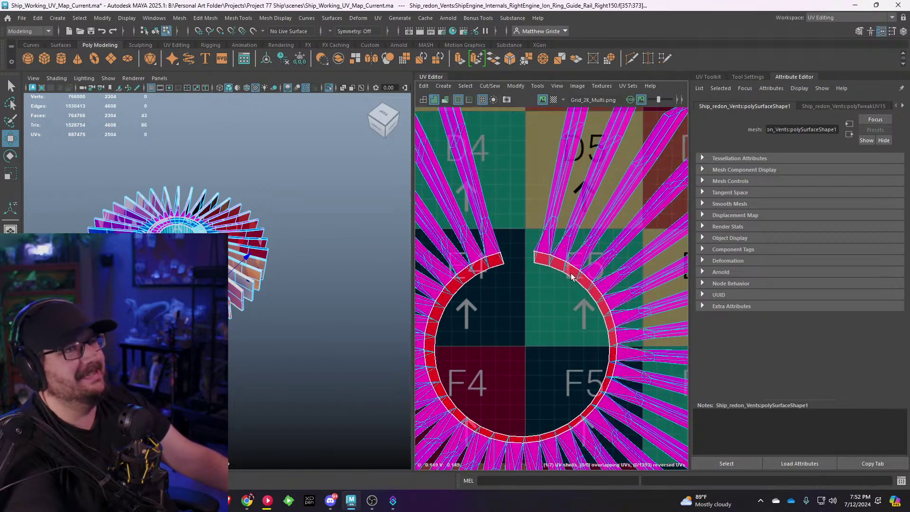
scroll(570, 278, up, 3)
right_drag(518, 234, 519, 227)
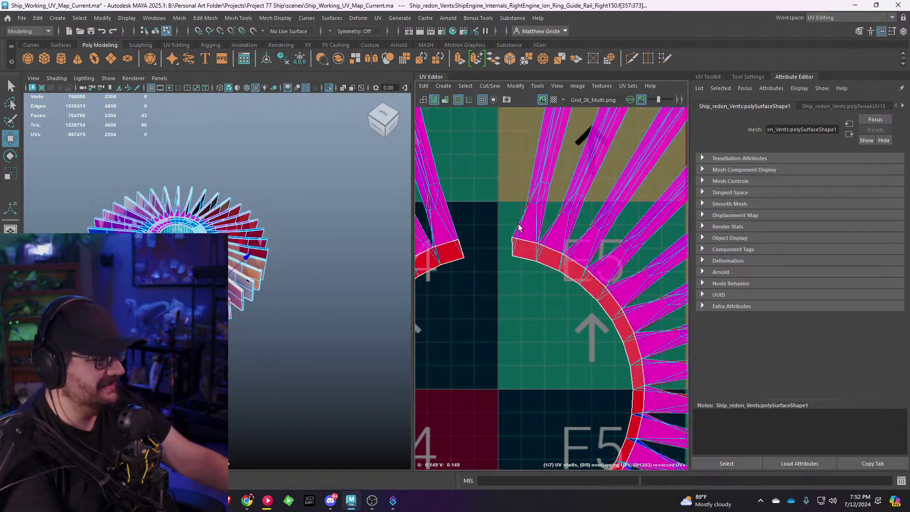
drag(555, 207, 554, 207)
alt+middle_drag(545, 185, 503, 224)
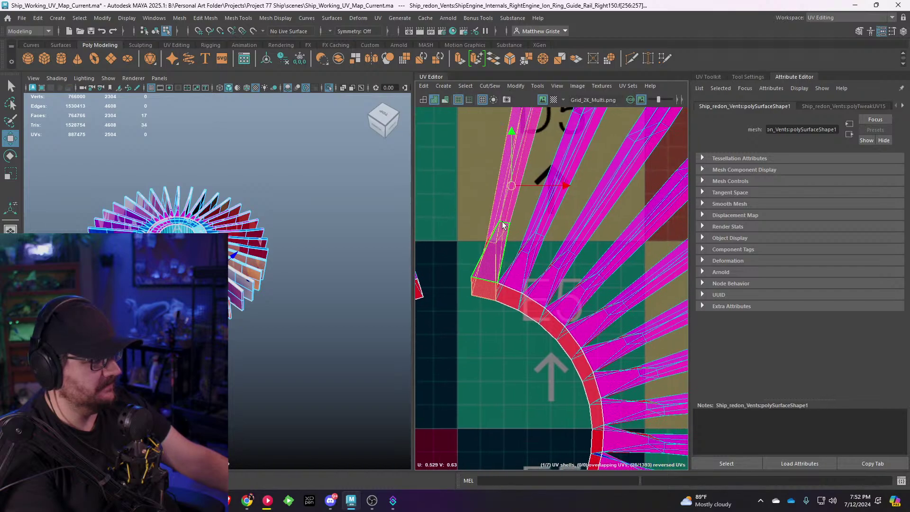
Step: Extend the face selection along this blade to include its remaining base, middle and tip faces
scroll(504, 222, up, 2)
click(527, 206)
drag(534, 193, 454, 238)
drag(583, 279, 523, 222)
alt+middle_drag(569, 176, 507, 338)
alt+middle_drag(502, 202, 516, 295)
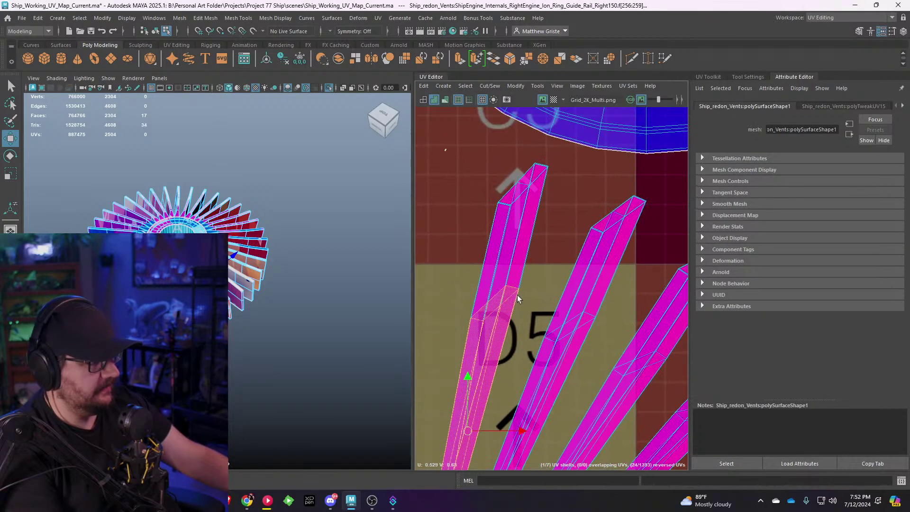
drag(490, 238, 470, 260)
scroll(470, 261, down, 3)
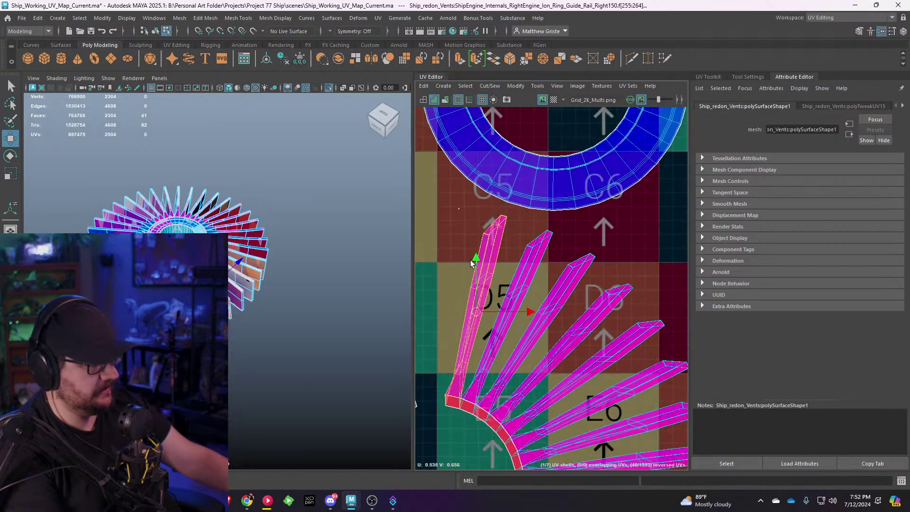
scroll(470, 260, down, 5)
Step: Try a camera-based UV projection on the selected blade faces from a raised side view of the fan
alt+drag(349, 304, 231, 269)
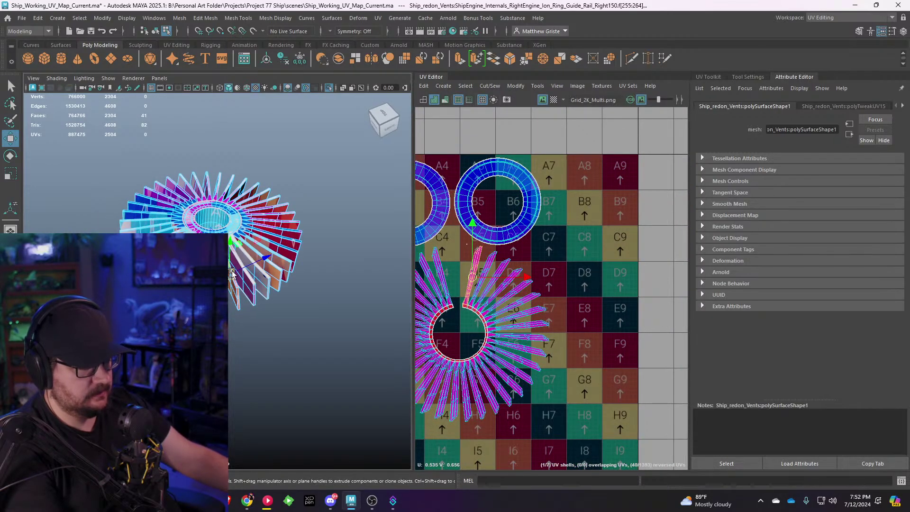
alt+middle_drag(239, 254, 233, 238)
scroll(232, 238, up, 4)
mouse_move(230, 239)
alt+mouse_down()
mouse_move(154, 227)
mouse_move(230, 222)
alt+mouse_up()
alt+middle_drag(485, 281, 541, 283)
scroll(521, 300, up, 4)
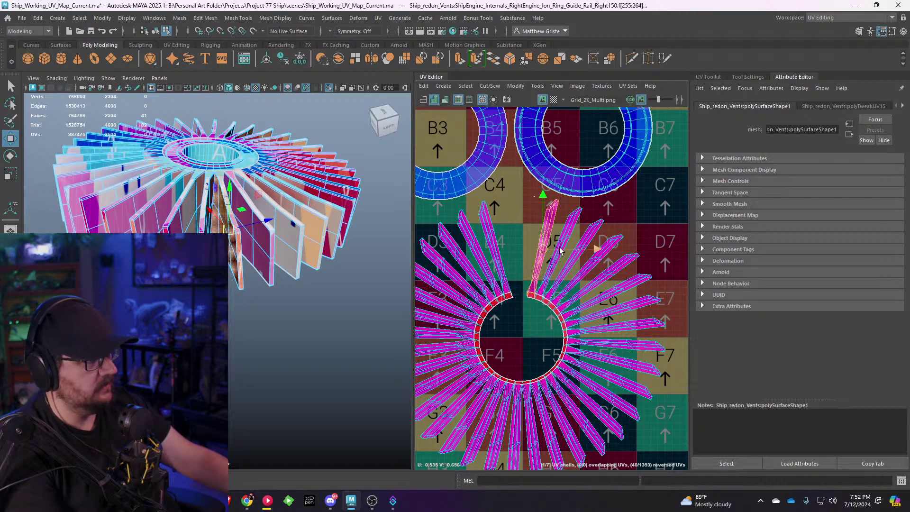
alt+middle_drag(560, 251, 556, 221)
alt+drag(305, 235, 341, 217)
scroll(272, 222, up, 3)
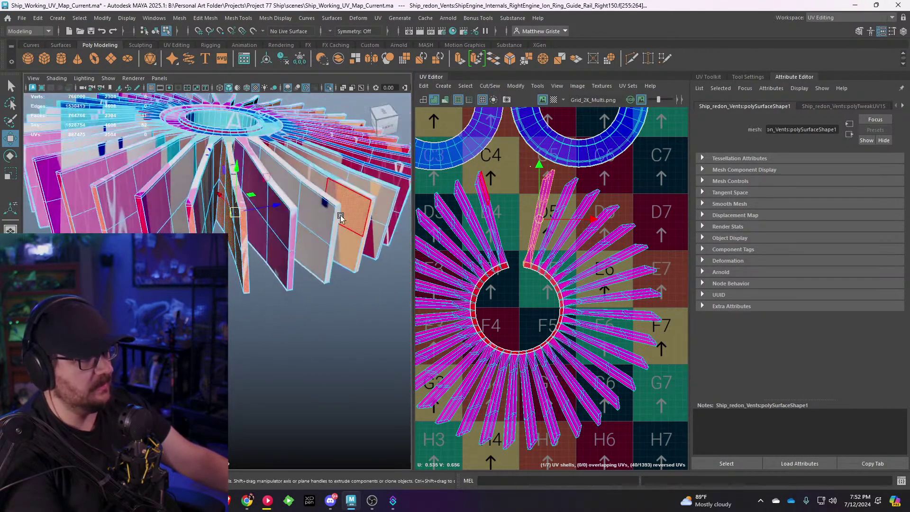
click(382, 19)
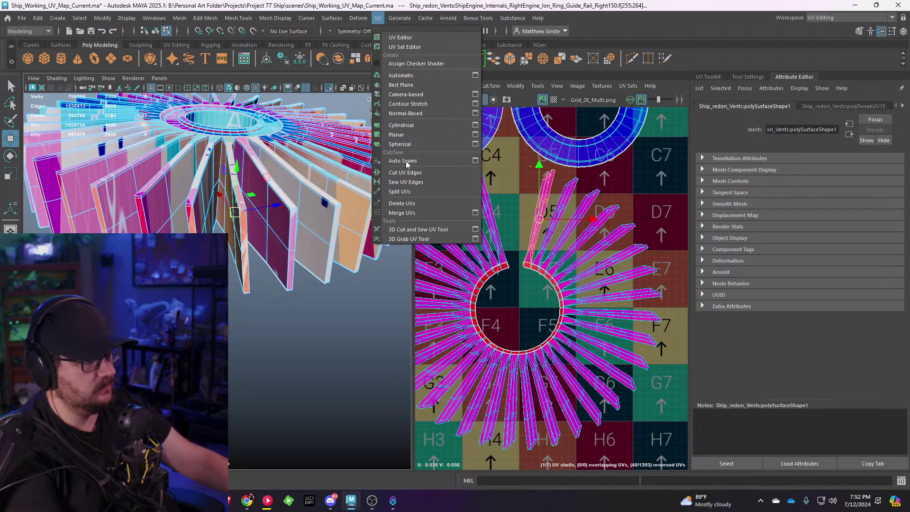
click(405, 95)
key(ctrl+z)
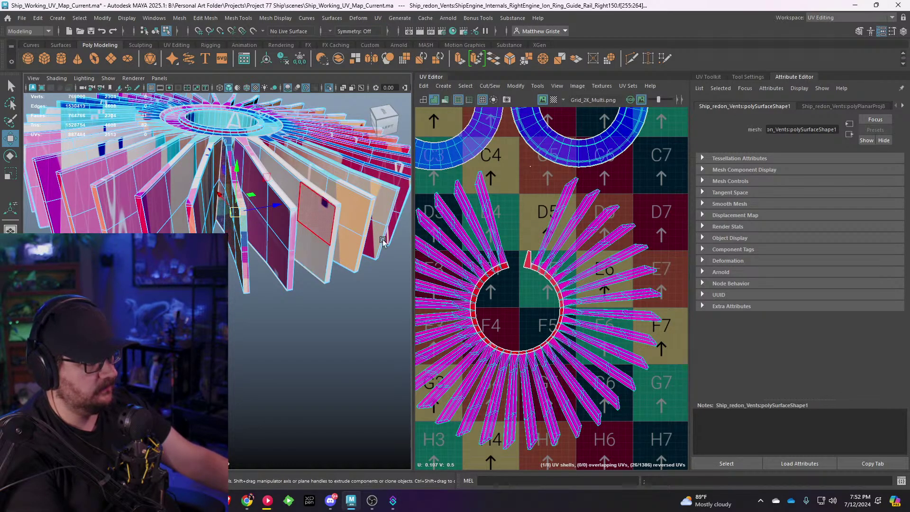
Step: Add the missing inner-rim and base faces of the blade beside the gap to the face selection
scroll(520, 235, up, 8)
shift+click(546, 331)
alt+drag(393, 260, 284, 237)
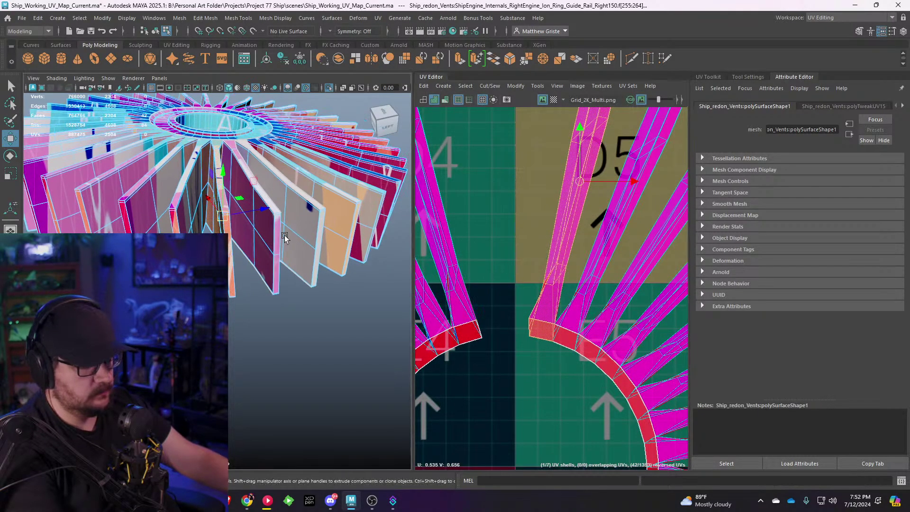
click(494, 273)
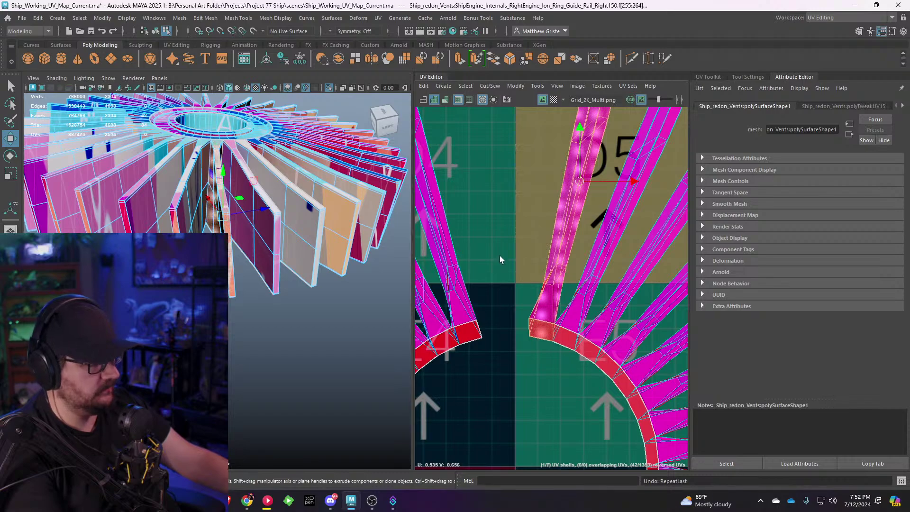
drag(500, 256, 570, 297)
alt+middle_drag(564, 224, 486, 373)
drag(547, 212, 558, 226)
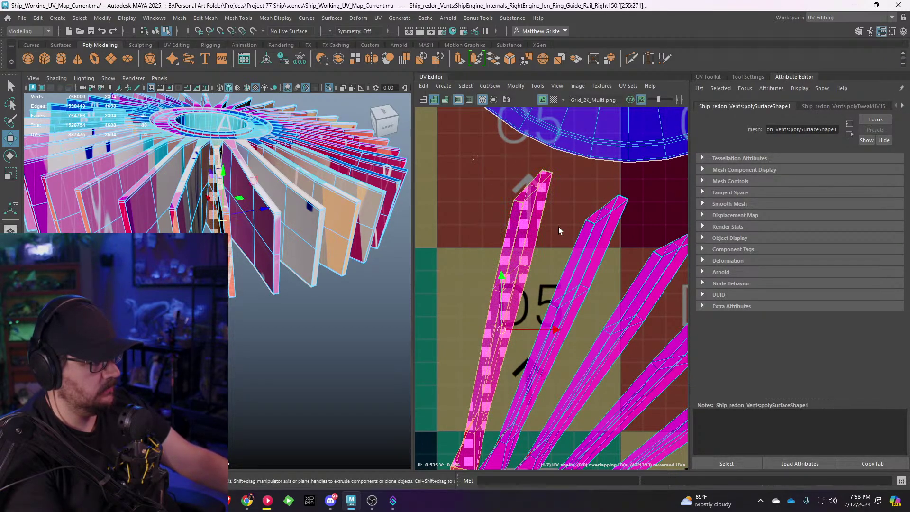
Step: Apply a camera-based UV projection to the complete blade selection
alt+drag(302, 222, 292, 221)
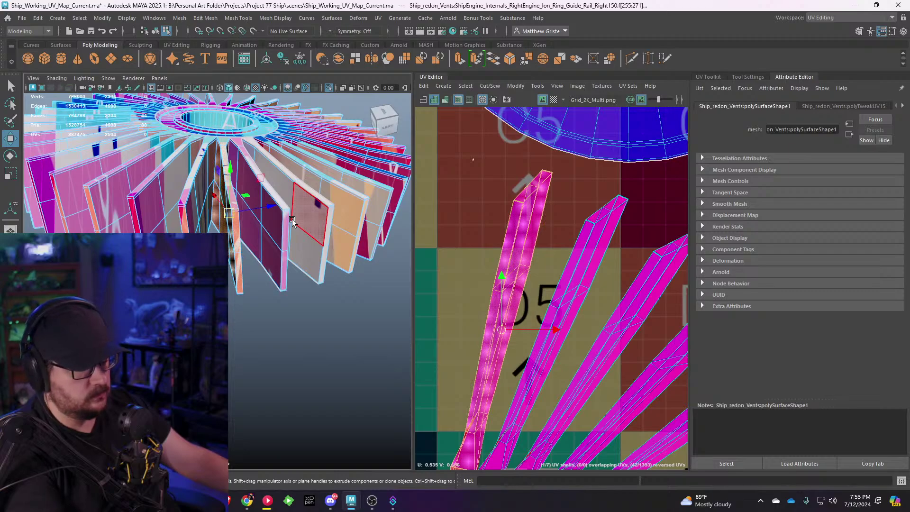
key(g)
scroll(575, 309, down, 8)
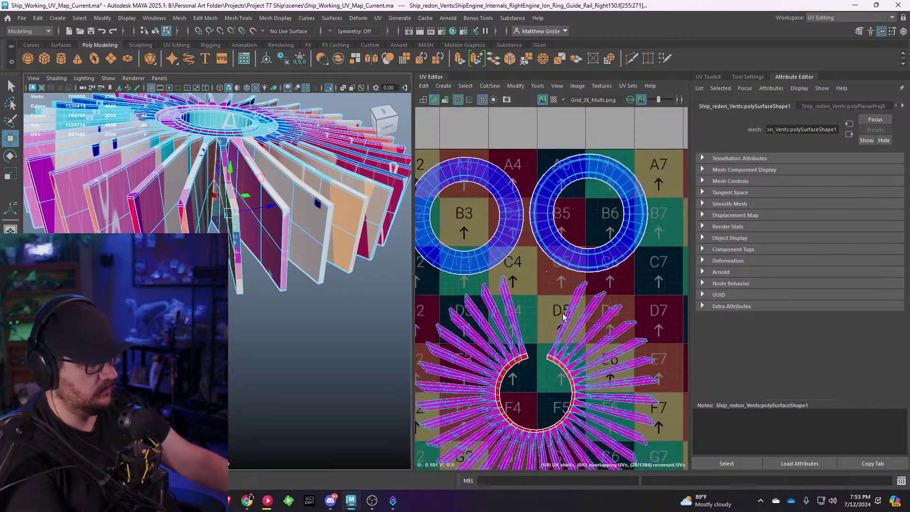
scroll(563, 317, down, 6)
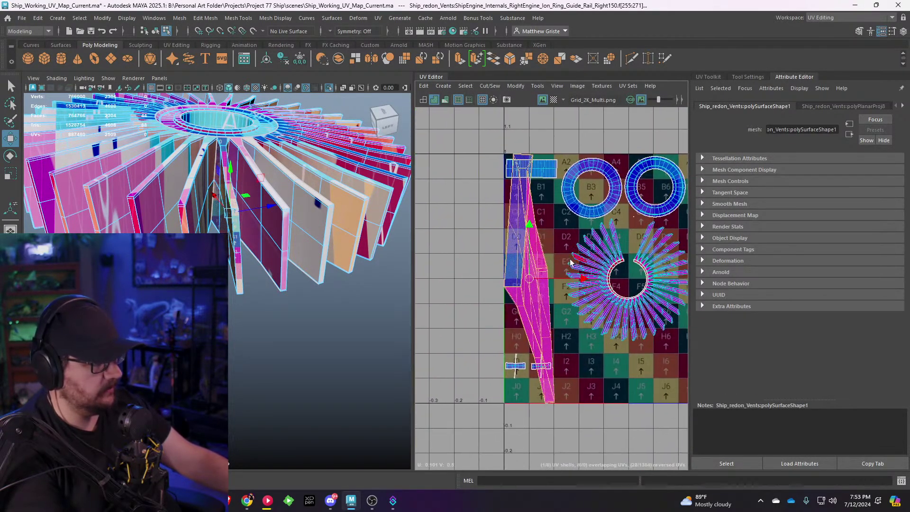
Step: Switch to UV shell selection and move the newly projected blade shell sideways out of the UV tile, beyond column 0
click(518, 283)
right_drag(514, 285, 490, 264)
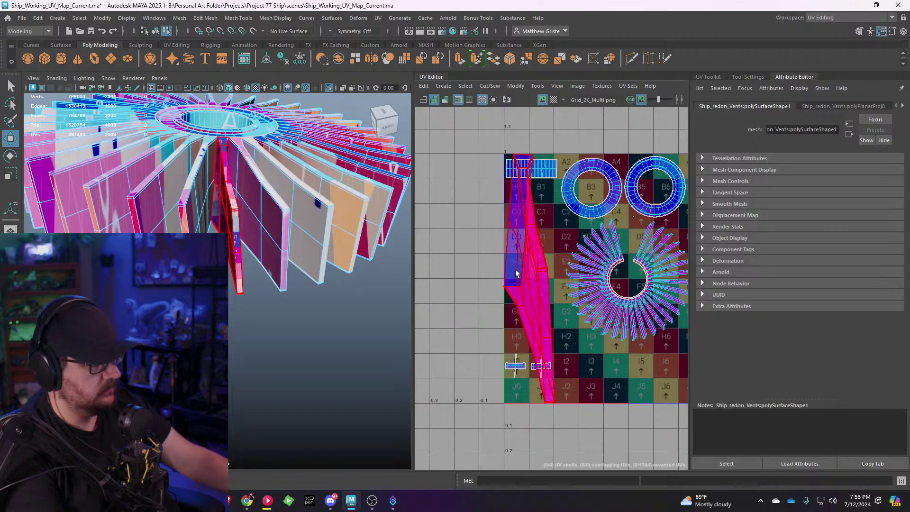
click(516, 273)
drag(560, 279, 461, 335)
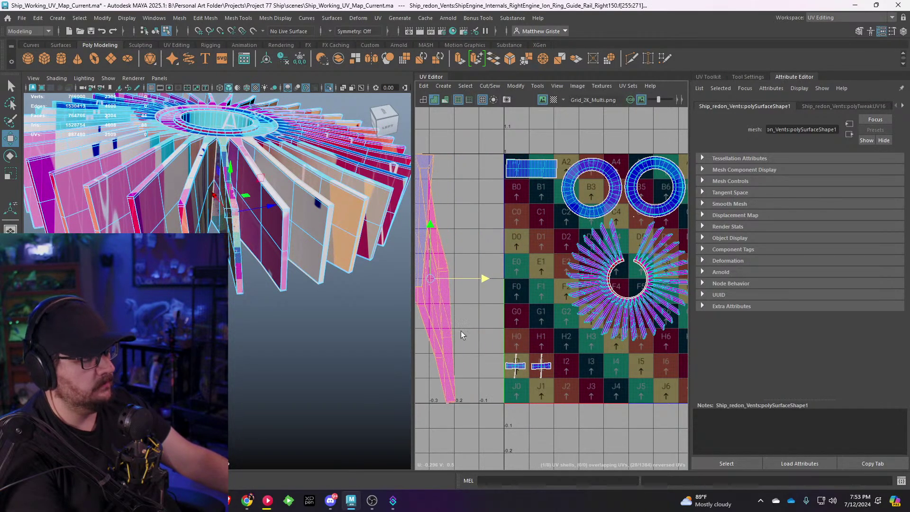
click(227, 501)
click(227, 501)
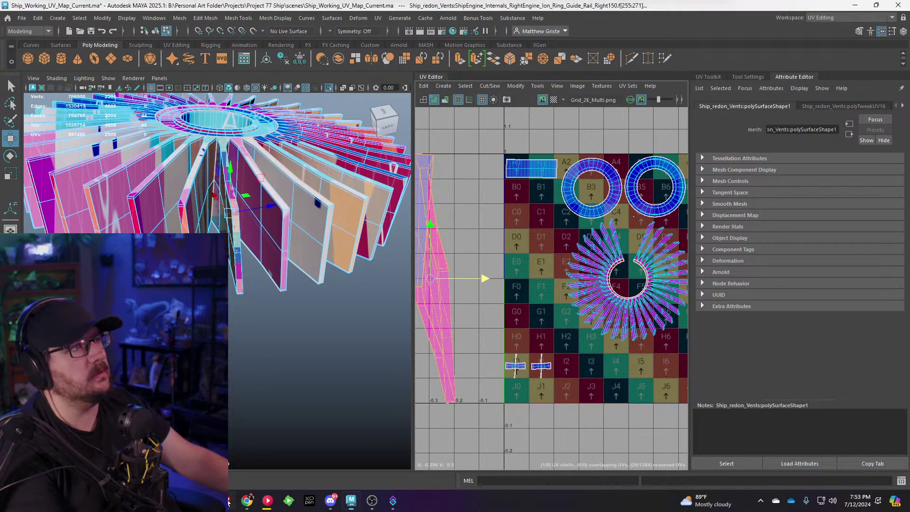
click(243, 501)
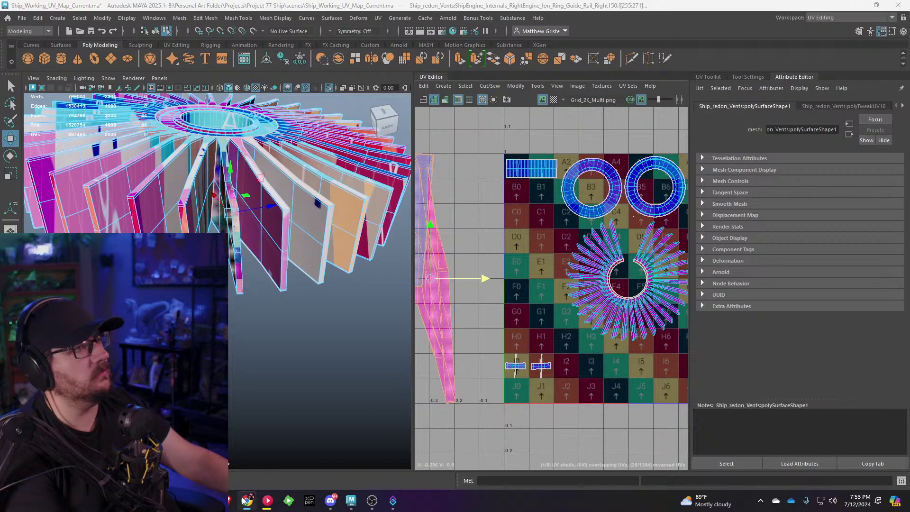
click(243, 501)
Step: Switch to edge selection and select the corner edges below the blue end face of the projected blade shell
alt+drag(294, 269, 315, 268)
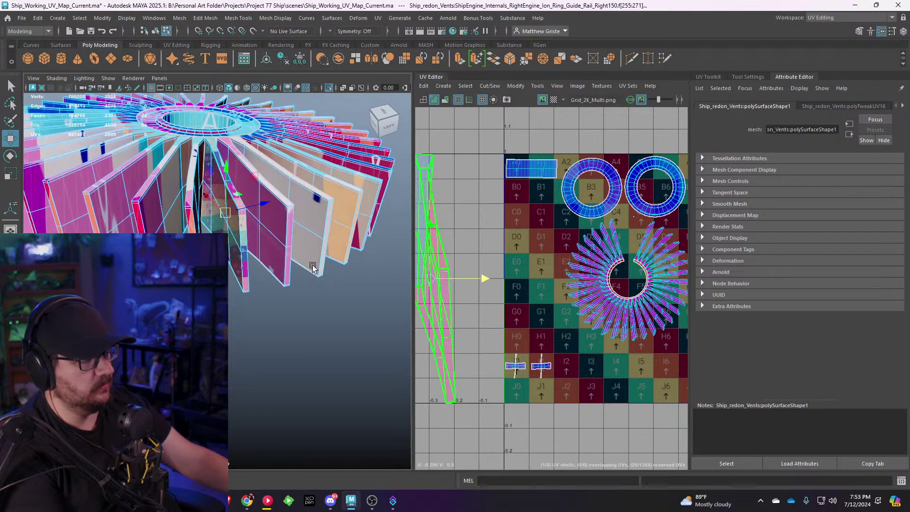
alt+middle_drag(464, 258, 510, 257)
scroll(510, 257, up, 8)
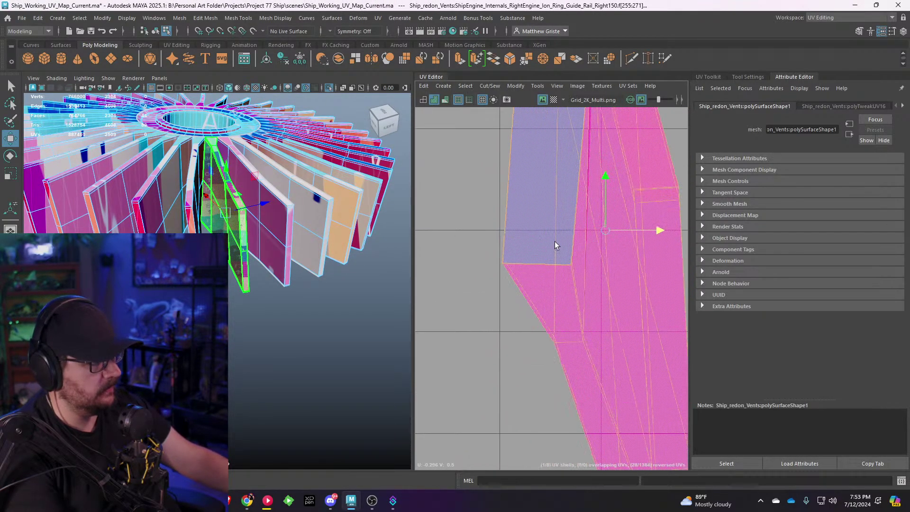
right_click(518, 268)
click(517, 240)
click(530, 274)
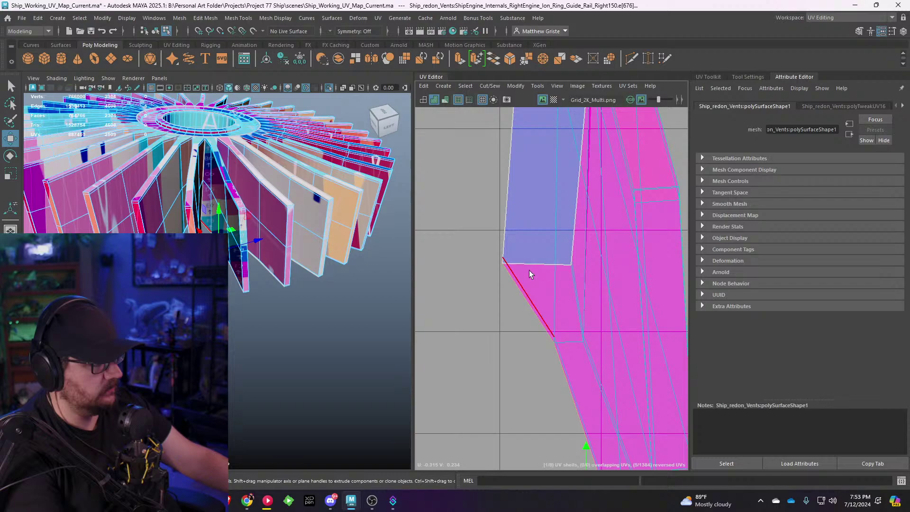
shift+double_click(572, 280)
Step: Add the diagonal corner edges at the blade shell's upper end to the seam selection
alt+middle_drag(572, 280, 519, 444)
scroll(541, 265, up, 2)
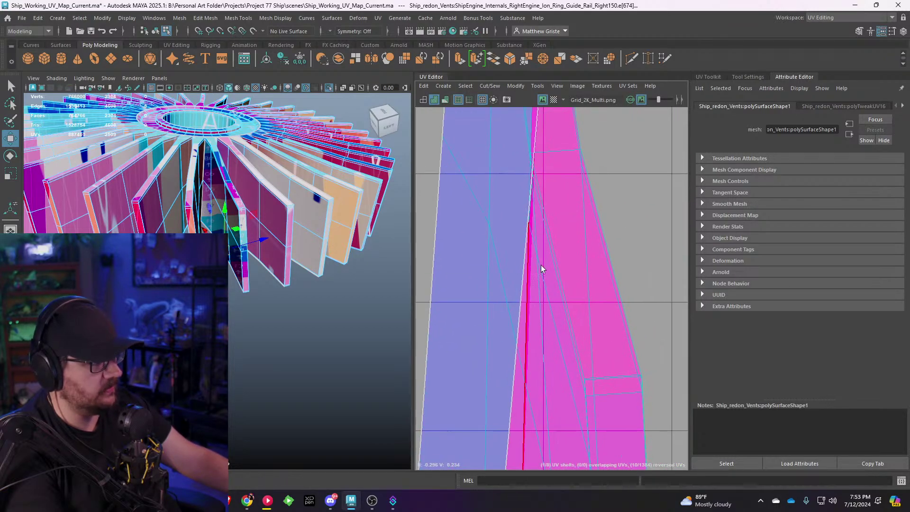
alt+middle_drag(542, 266, 534, 441)
alt+middle_drag(553, 220, 544, 360)
scroll(544, 360, up, 2)
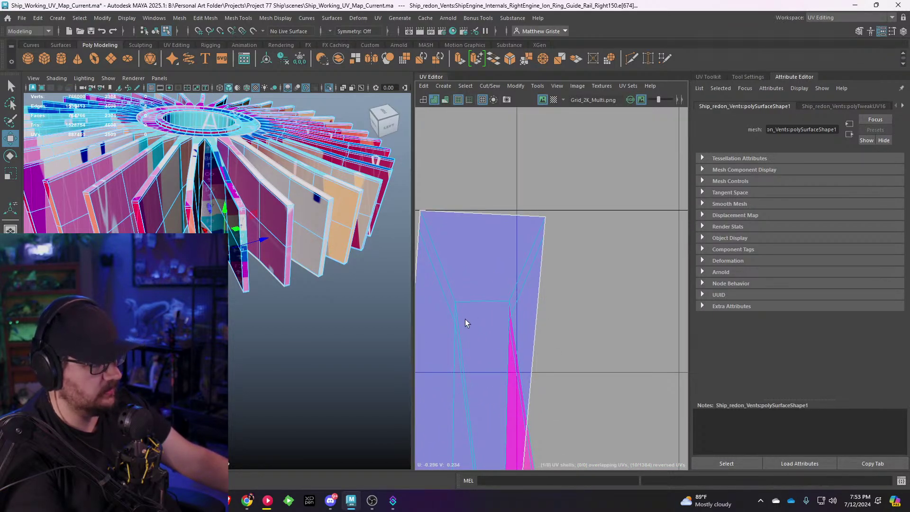
click(517, 279)
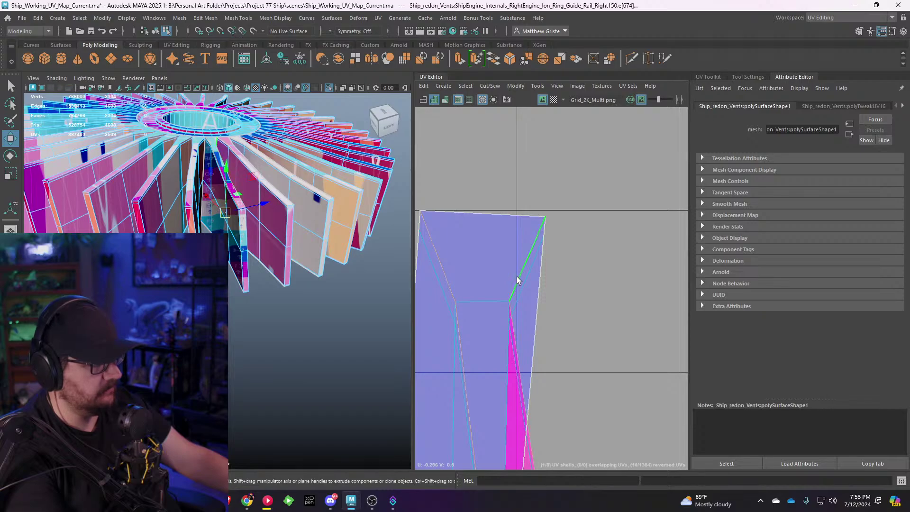
Step: Cut the UVs along the selected seam edges and unfold the whole blade shell
scroll(517, 279, down, 6)
alt+drag(303, 285, 229, 198)
alt+drag(280, 225, 304, 248)
alt+middle_drag(537, 322, 540, 324)
scroll(540, 324, down, 10)
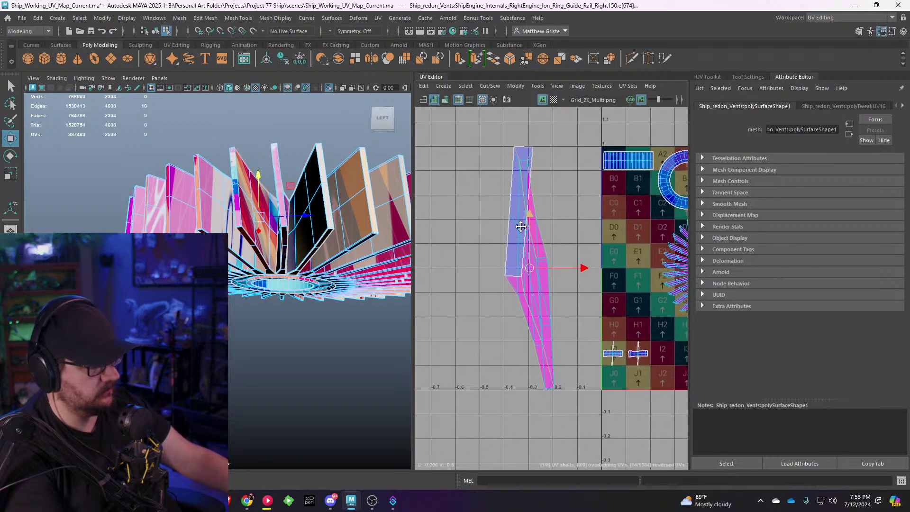
key(shift+x)
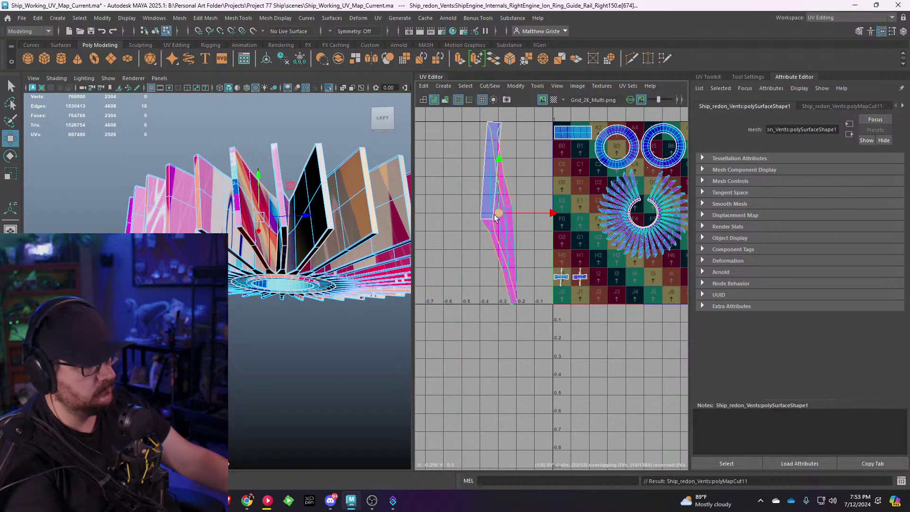
right_drag(494, 213, 464, 205)
click(493, 213)
key(ctrl+u)
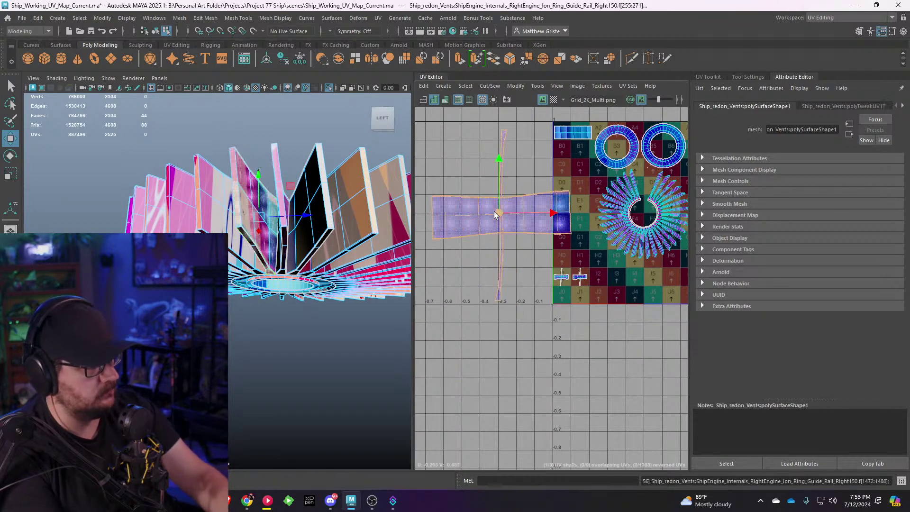
Step: Scale the unfolded blade shell down to match the earlier blade shells and place it in grid cell I2
key(r)
drag(498, 213, 600, 260)
key(w)
scroll(599, 256, up, 6)
key(e)
key(r)
drag(560, 201, 540, 268)
key(w)
key(e)
key(r)
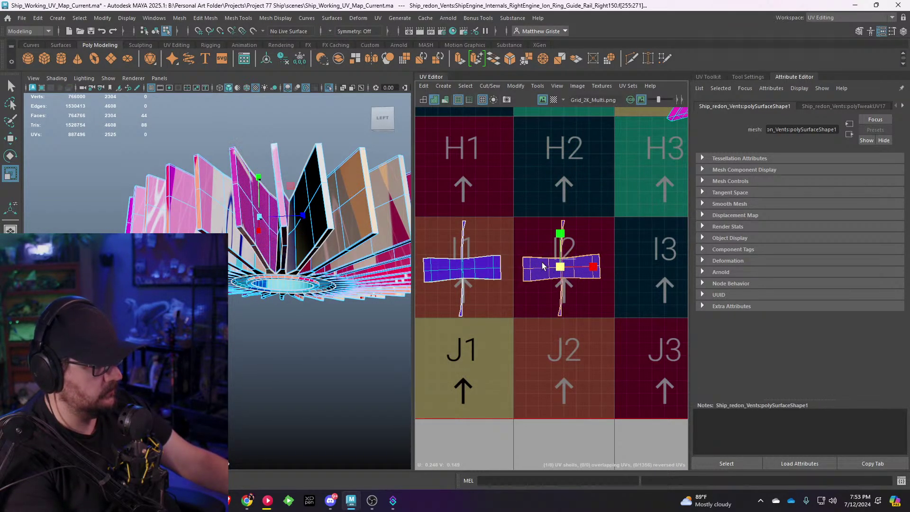
key(w)
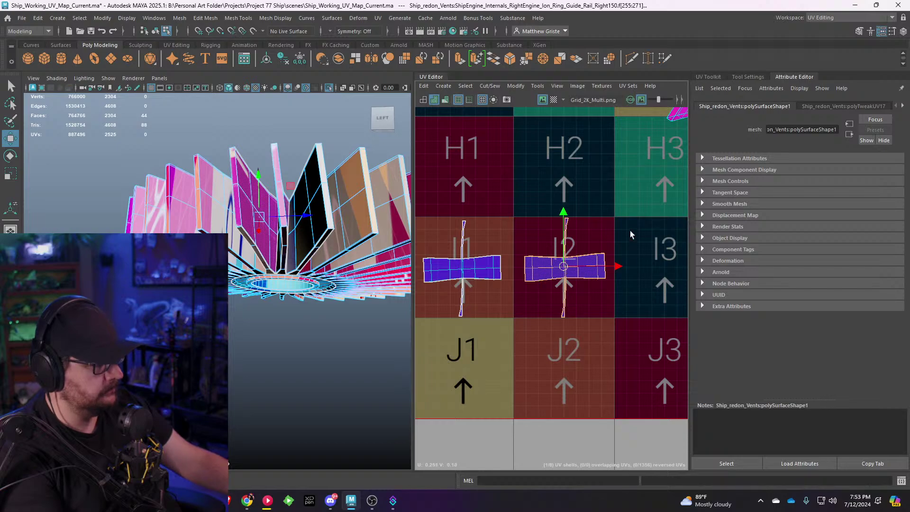
Step: Move the new blade shell horizontally until it sits close beside the blade shell in cell I1
click(630, 231)
scroll(618, 215, down, 6)
scroll(617, 214, up, 6)
alt+middle_drag(498, 223, 567, 210)
drag(581, 206, 570, 251)
click(663, 251)
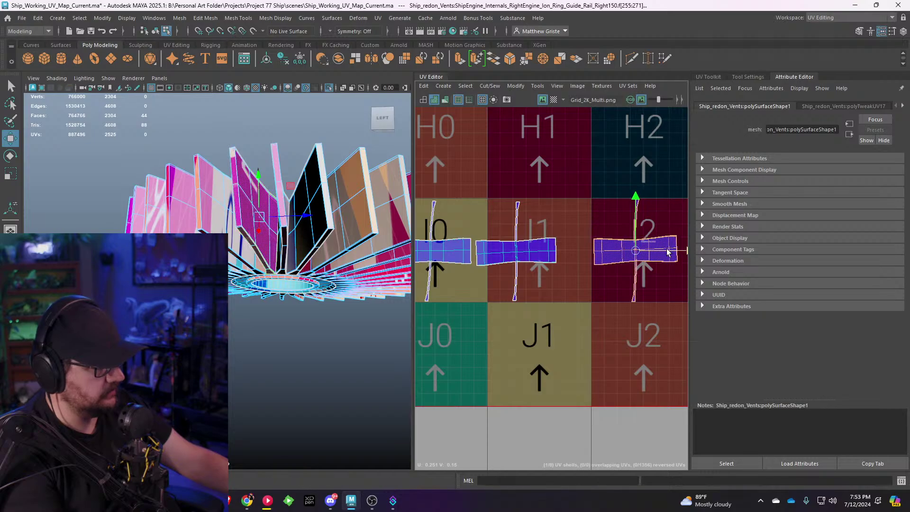
drag(668, 251, 635, 251)
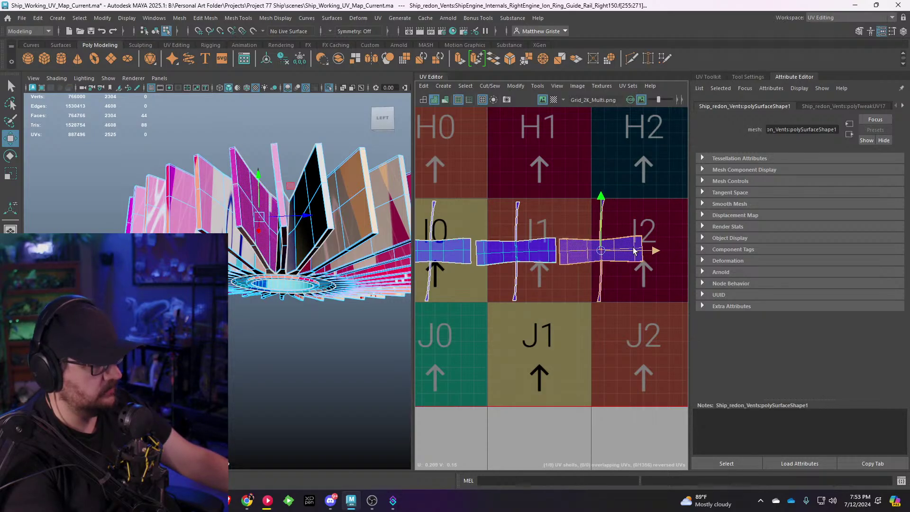
scroll(332, 237, down, 2)
alt+drag(300, 216, 318, 268)
alt+middle_drag(348, 237, 230, 265)
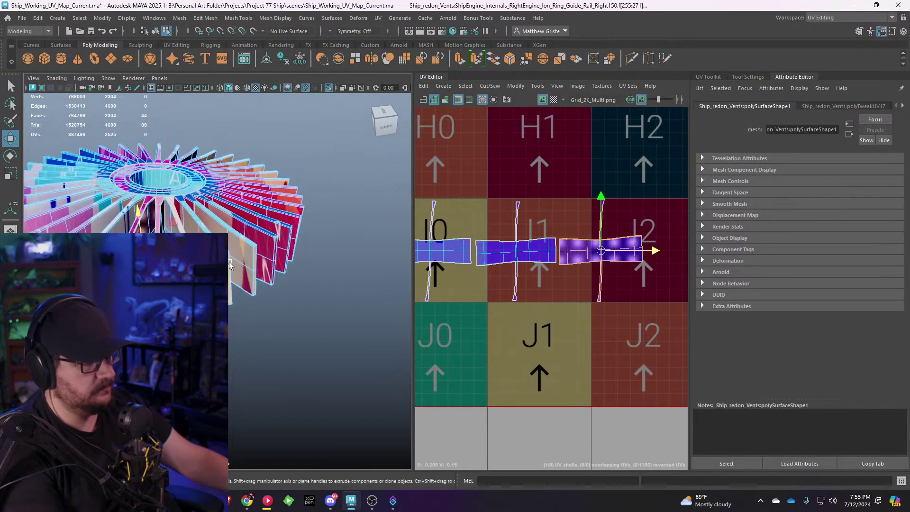
scroll(230, 264, down, 3)
alt+drag(229, 265, 128, 241)
alt+drag(204, 233, 225, 254)
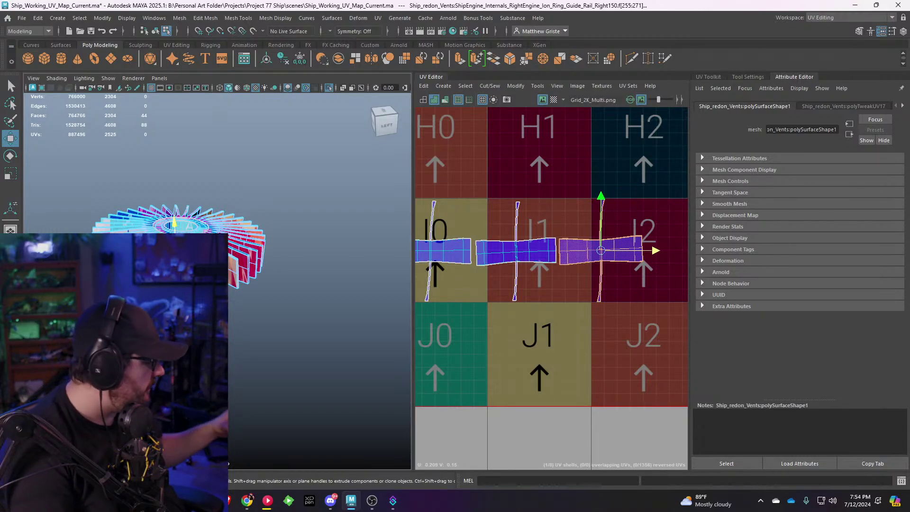
Step: Switch to face selection and select the base faces of the next blade bordering the gap in the radial shell
scroll(451, 221, down, 6)
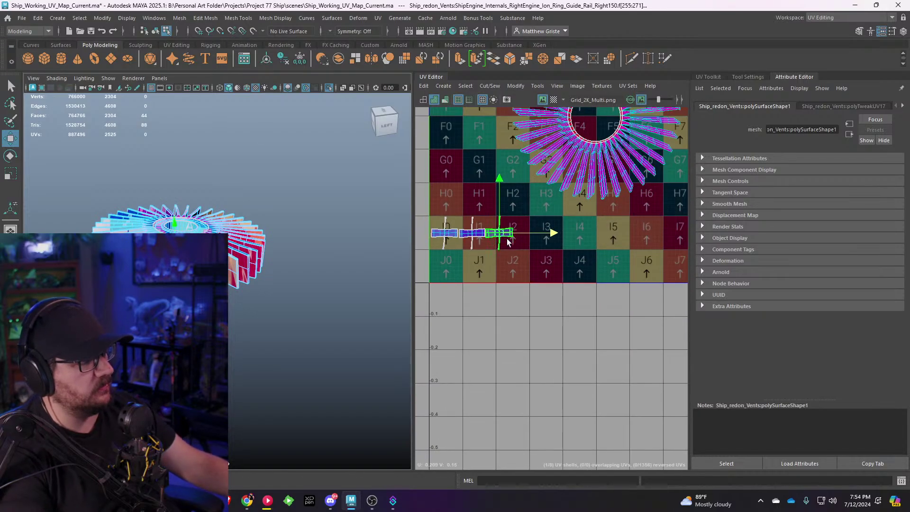
alt+middle_drag(572, 111, 569, 202)
scroll(569, 201, up, 5)
alt+middle_drag(670, 241, 556, 294)
scroll(555, 265, up, 4)
alt+middle_drag(556, 222, 538, 356)
scroll(538, 356, up, 3)
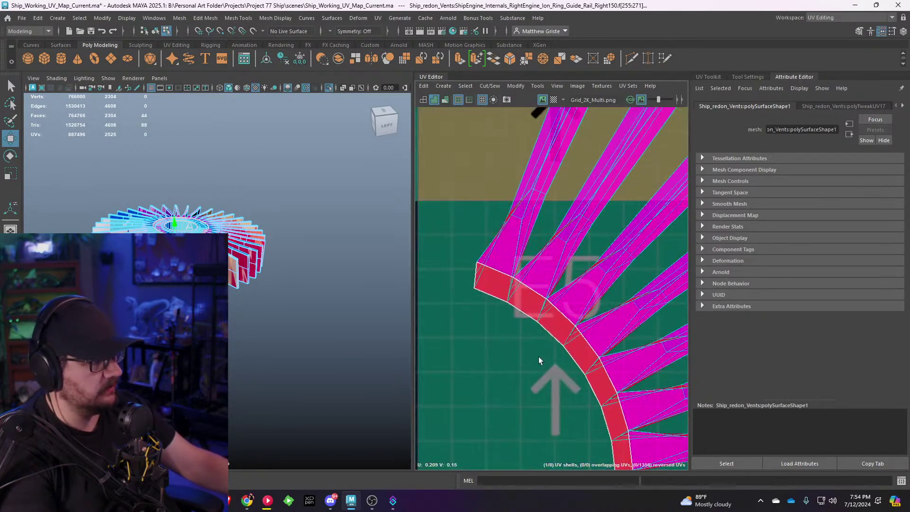
right_drag(491, 213, 491, 240)
drag(465, 204, 531, 259)
key(f)
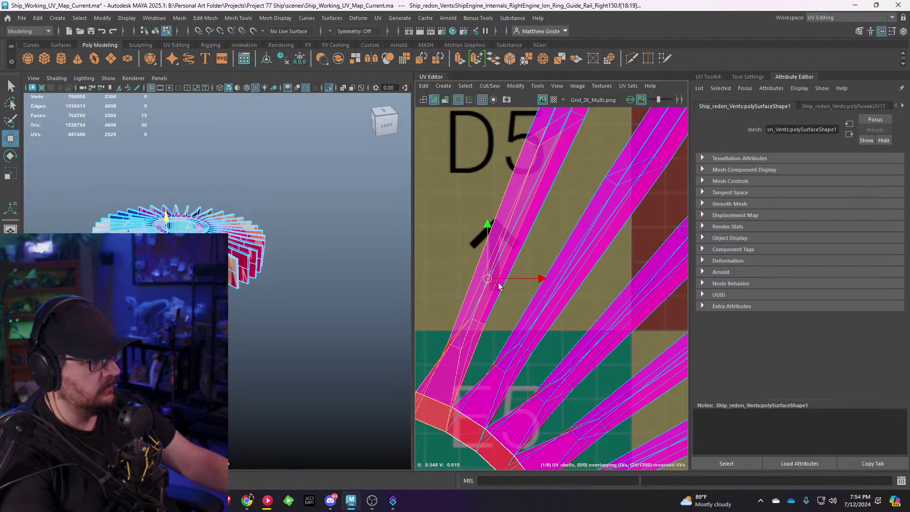
Step: Extend the face selection along this blade to cover its remaining side faces and the tip
ctrl+drag(573, 180, 552, 183)
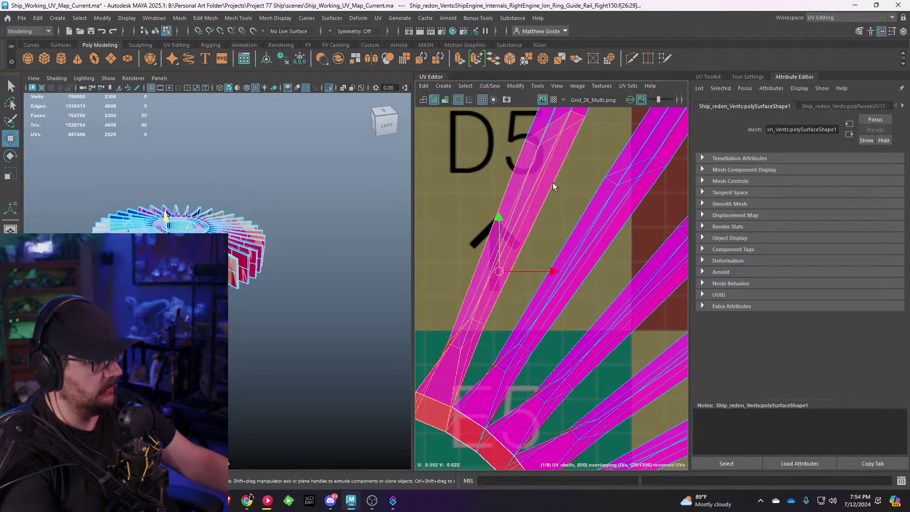
alt+middle_drag(559, 138, 495, 271)
scroll(495, 271, down, 1)
shift+drag(513, 172, 605, 205)
scroll(557, 207, down, 4)
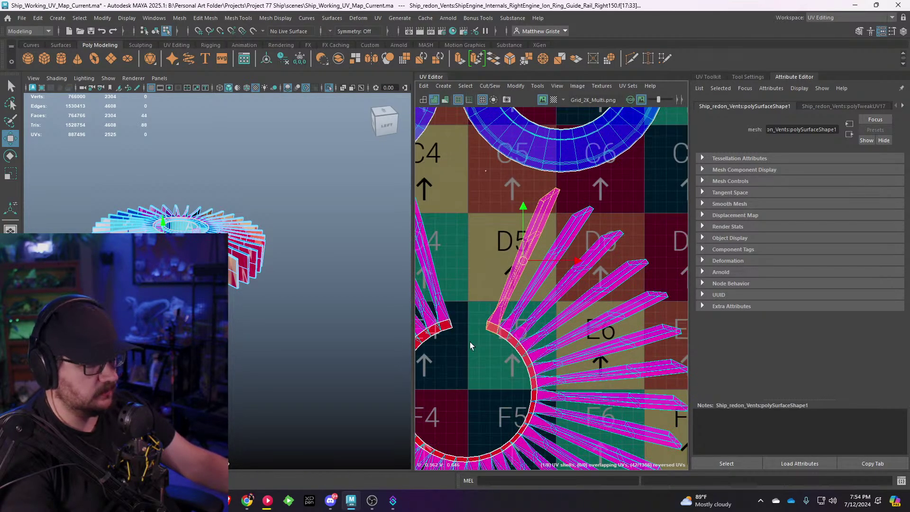
Step: Orbit to a near-side view of the fan and apply a Planar UV projection to the selected blade faces
alt+drag(306, 227, 247, 252)
scroll(265, 227, up, 5)
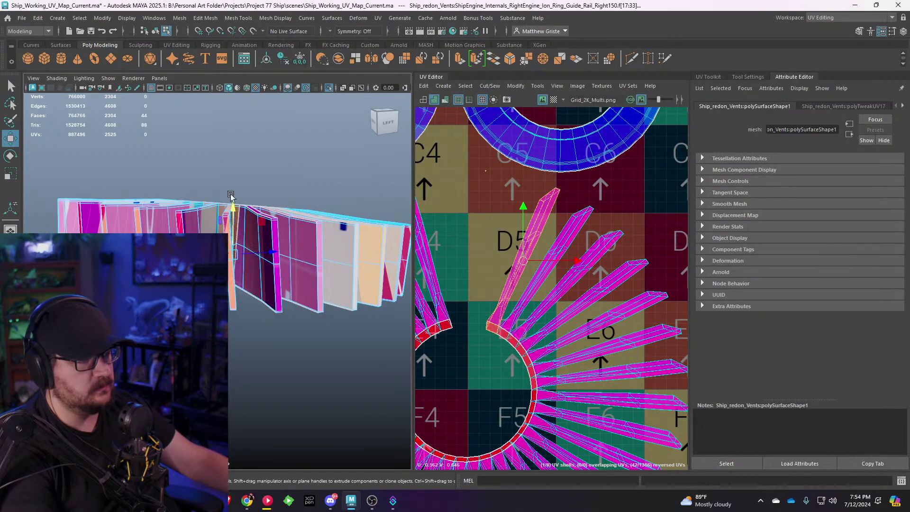
click(242, 19)
mouse_move(379, 19)
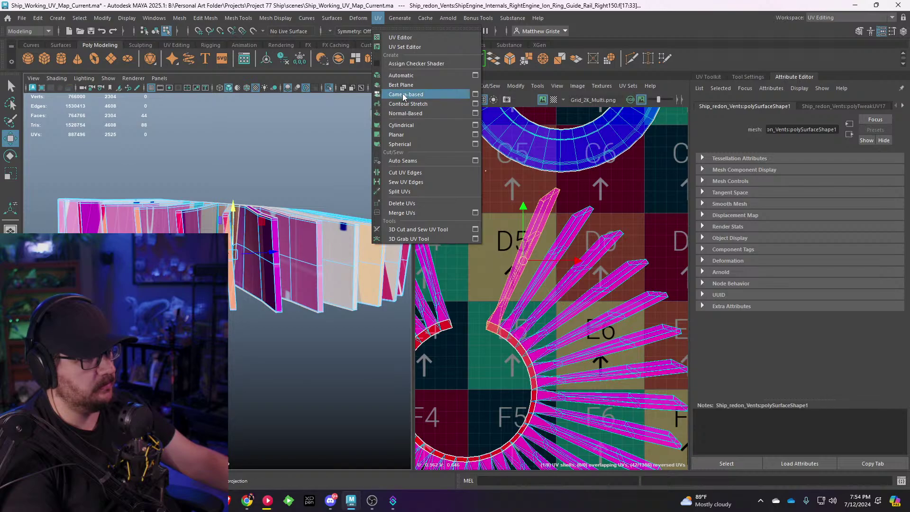
click(396, 134)
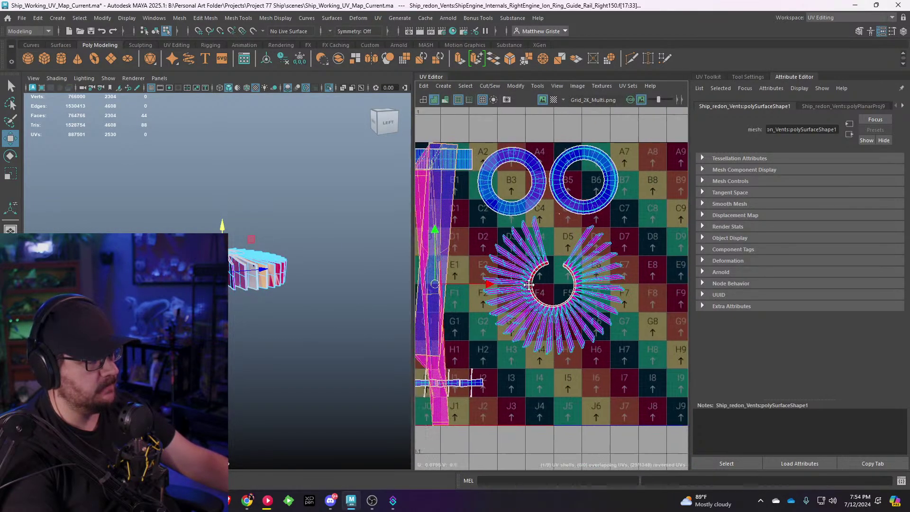
Step: Select the newly projected blade shell and move it horizontally out of the UV tile into empty space
alt+middle_drag(529, 284, 584, 269)
scroll(585, 269, down, 4)
scroll(516, 270, up, 5)
right_drag(517, 259, 485, 246)
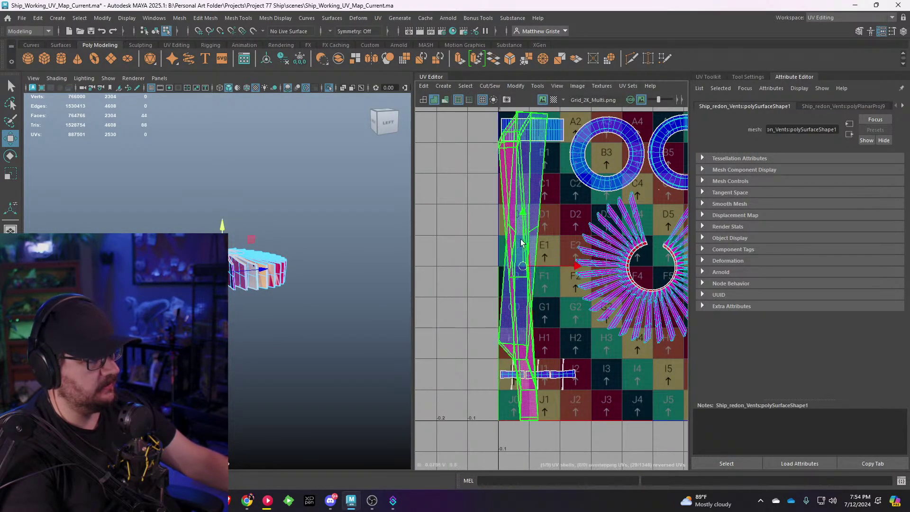
click(521, 242)
drag(525, 268, 451, 268)
alt+middle_drag(451, 266, 477, 273)
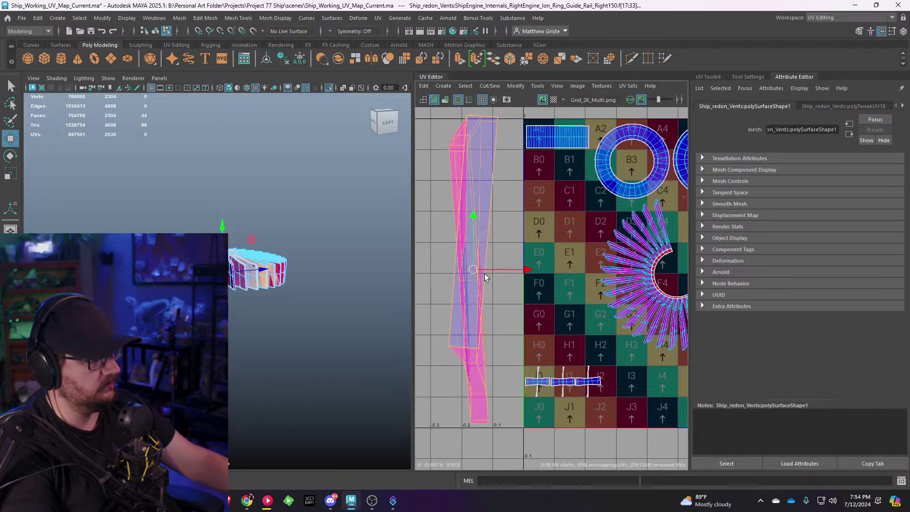
Step: Switch to edge selection and select the long boundary edges along the projected blade's upper side as seams
key(f)
alt+drag(203, 273, 228, 269)
scroll(228, 268, up, 3)
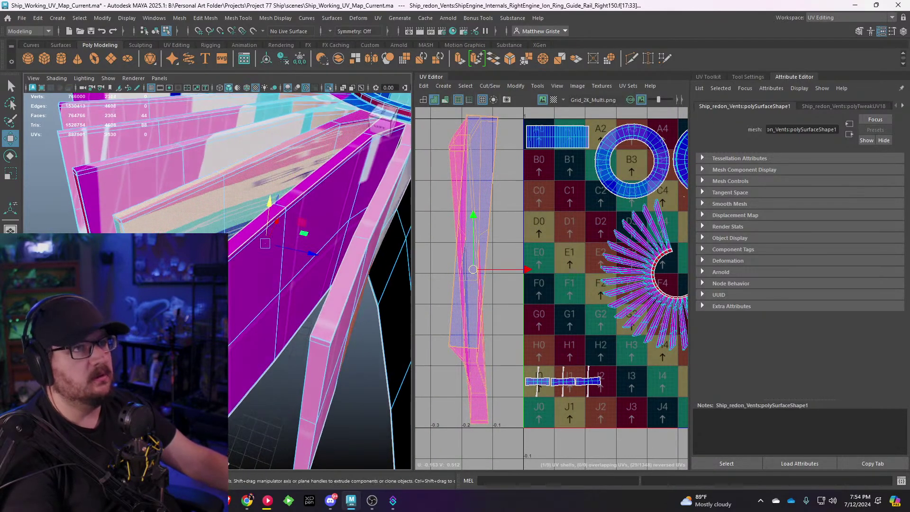
scroll(228, 269, down, 1)
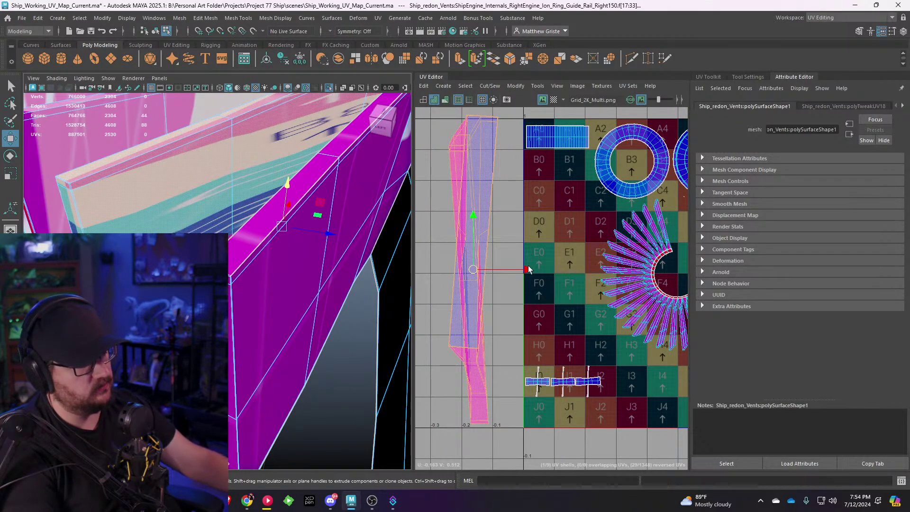
scroll(485, 274, down, 1)
drag(474, 273, 470, 275)
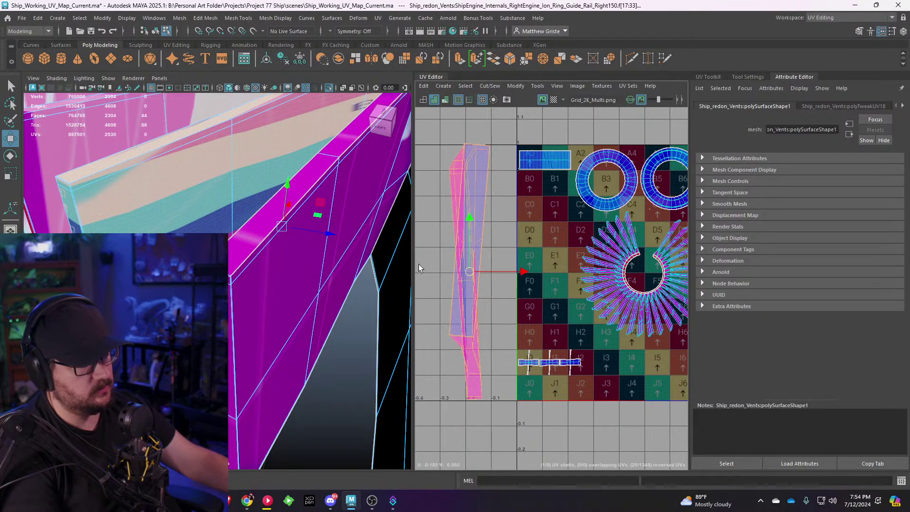
key(ctrl+z)
alt+middle_drag(145, 218, 232, 248)
scroll(232, 249, up, 4)
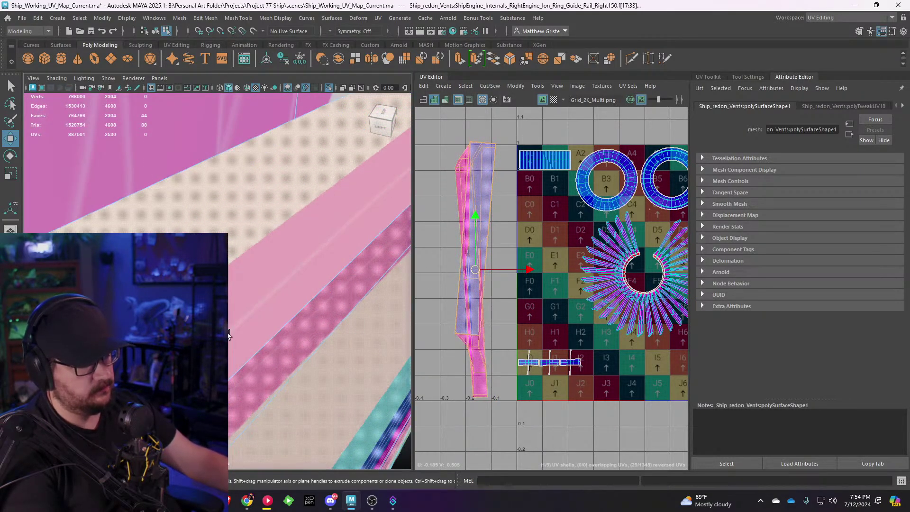
right_drag(228, 335, 235, 293)
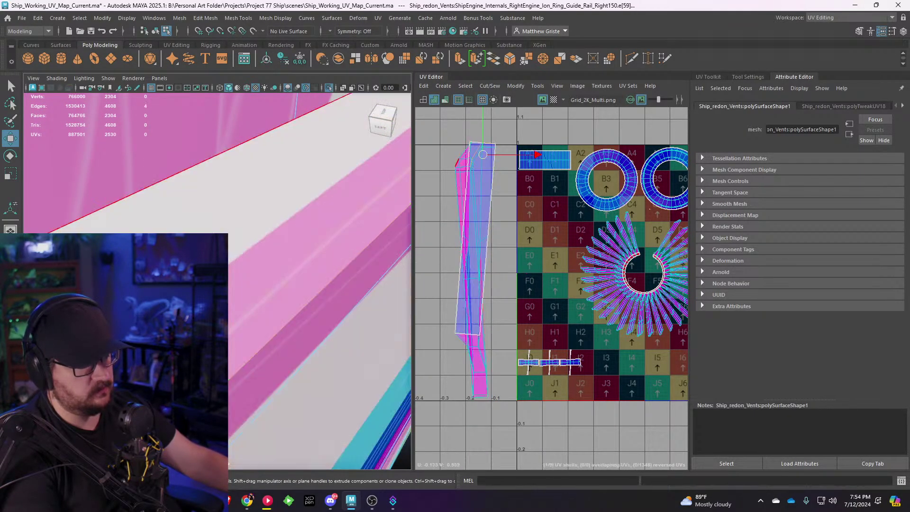
shift+double_click(96, 212)
Step: Add the blade's remaining border edges near the hub to the selection and cut the UV shell along them
scroll(96, 211, down, 5)
alt+drag(232, 280, 382, 246)
scroll(265, 237, up, 4)
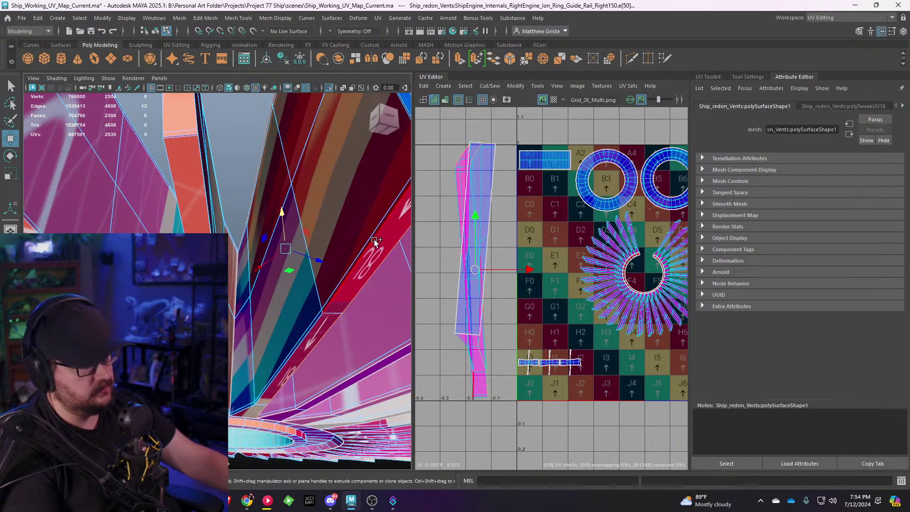
shift+double_click(374, 240)
scroll(508, 248, down, 2)
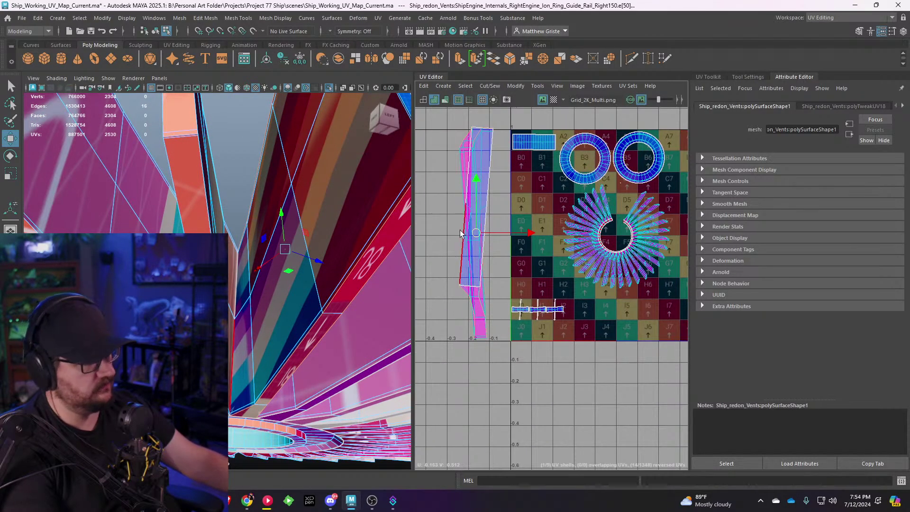
shift+right_drag(462, 219, 468, 220)
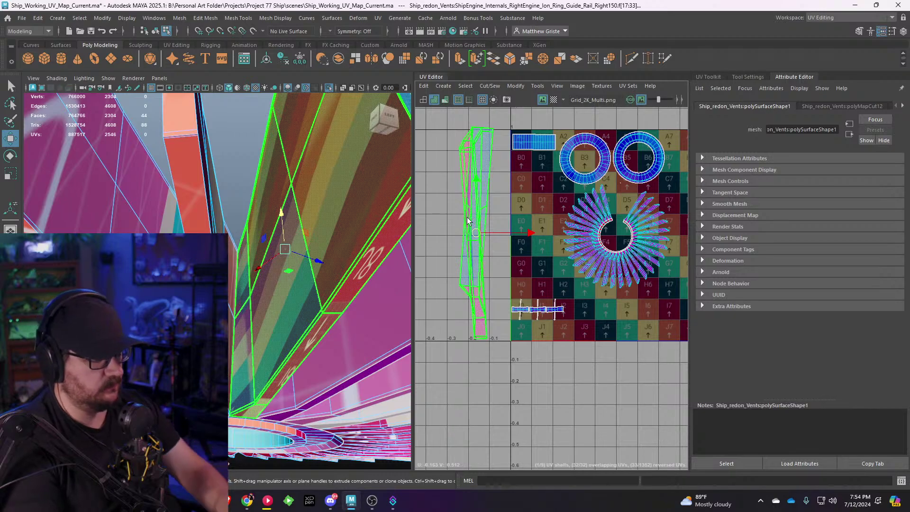
Step: Unfold the cut blade shell, bring it into grid cell I3 and rotate it until it lies horizontally
key(ctrl+u)
key(e)
key(r)
drag(477, 232, 557, 296)
key(w)
scroll(556, 297, up, 5)
key(e)
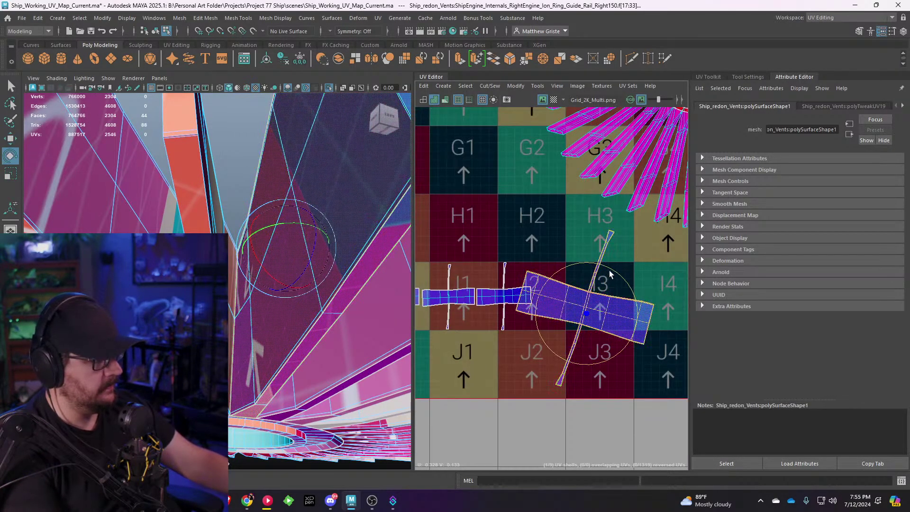
drag(610, 274, 600, 278)
Step: Scale the blade shell down to match the earlier ones and place it close beside the shell in cell I2
key(r)
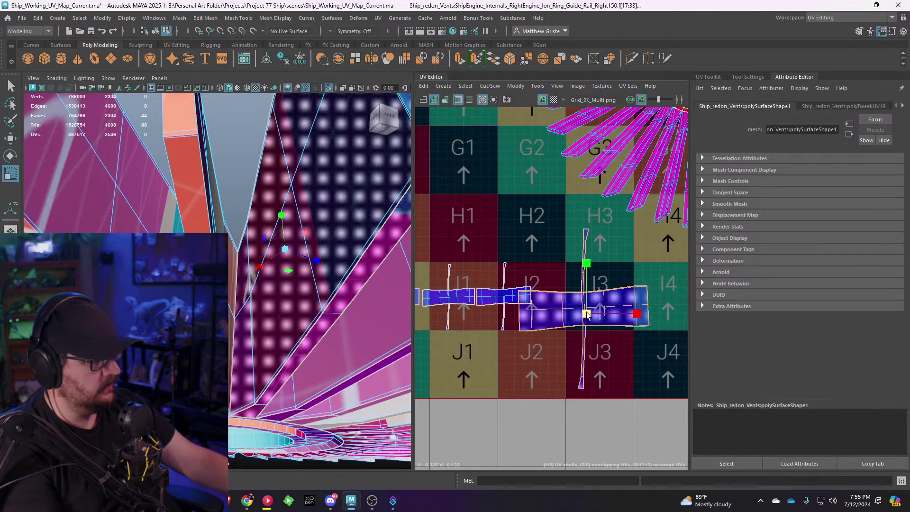
drag(586, 313, 568, 294)
key(w)
key(e)
key(r)
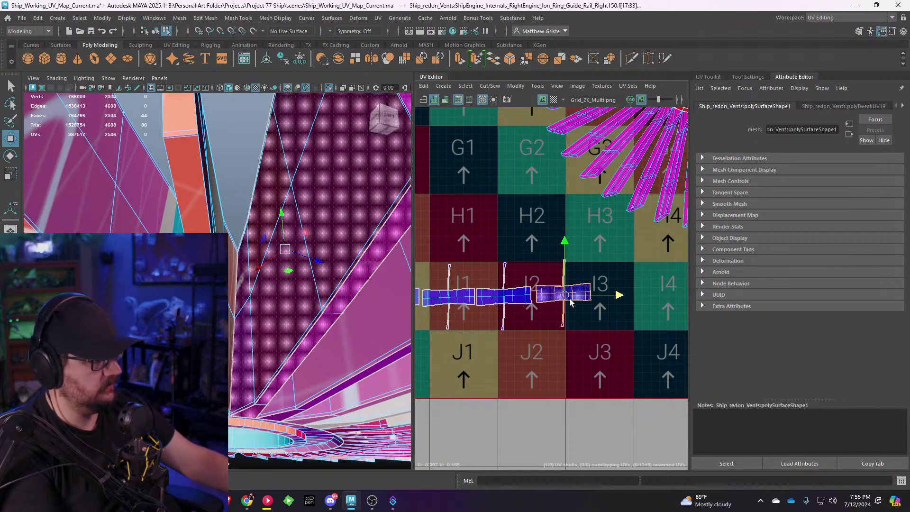
click(624, 258)
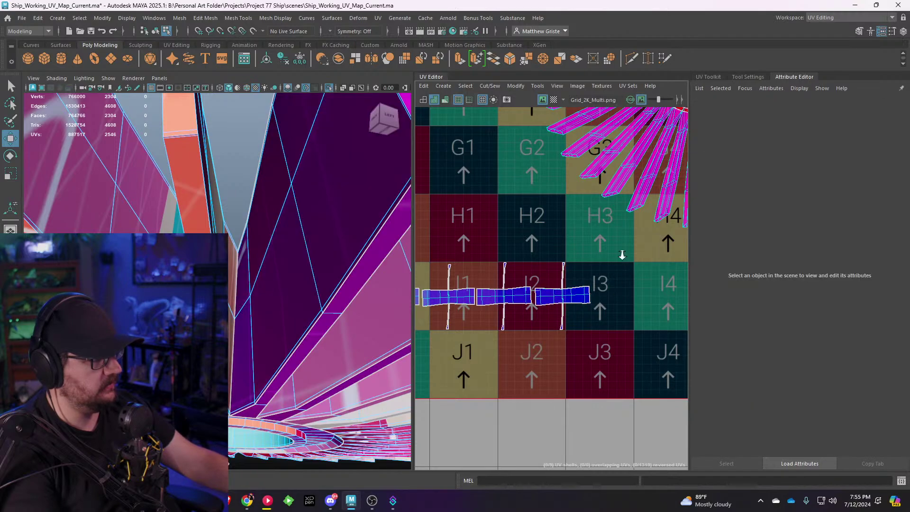
Step: Return to object mode, deselect the fan and turn off view isolation so the surrounding ship parts show
scroll(635, 259, down, 6)
alt+middle_drag(635, 259, 576, 311)
scroll(615, 235, down, 1)
scroll(612, 223, up, 1)
scroll(265, 199, down, 6)
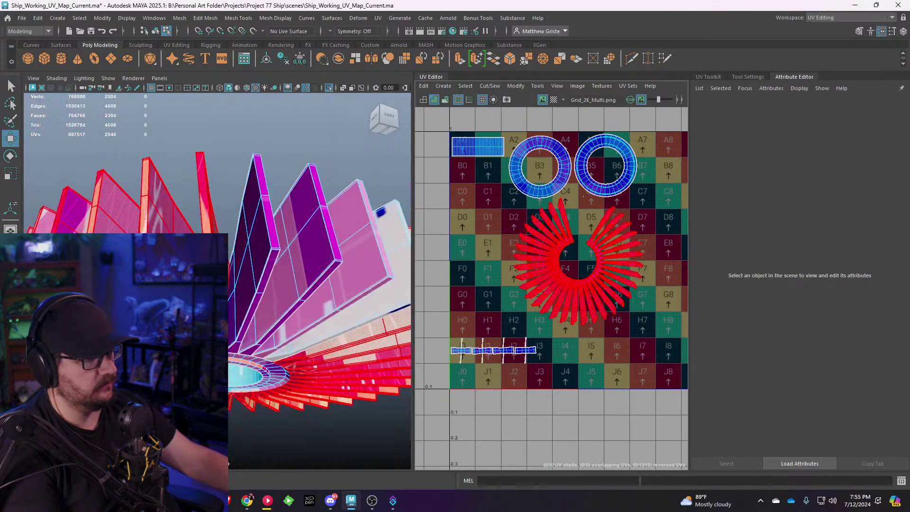
alt+drag(246, 189, 230, 218)
right_drag(227, 219, 268, 207)
click(283, 212)
alt+drag(282, 212, 181, 168)
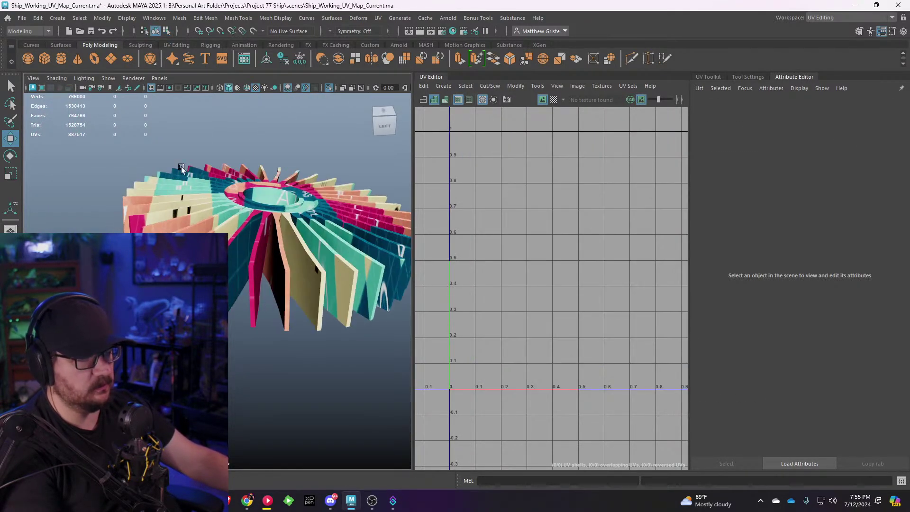
click(107, 78)
mouse_move(190, 94)
click(226, 94)
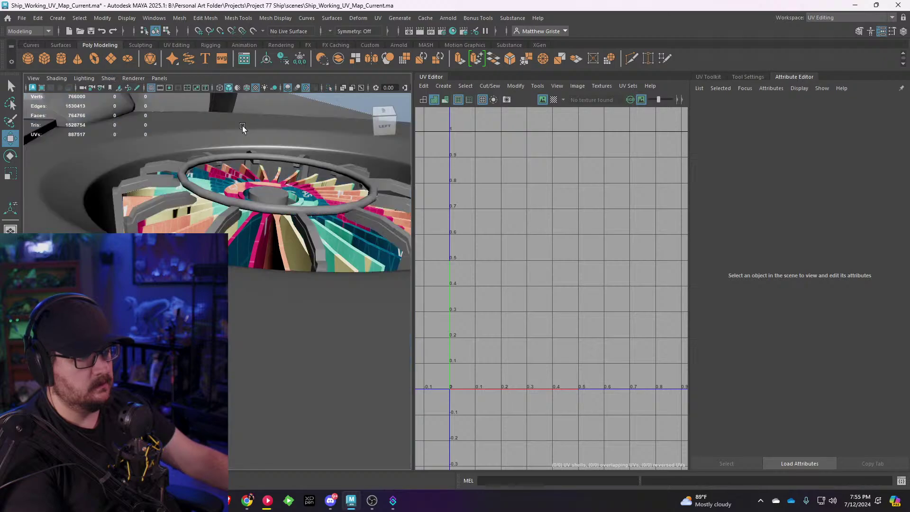
Step: Select the thin guide ring in front of the fan blades and assign the UV_Grid_Map material to it
scroll(297, 187, down, 3)
alt+drag(297, 187, 221, 211)
click(241, 224)
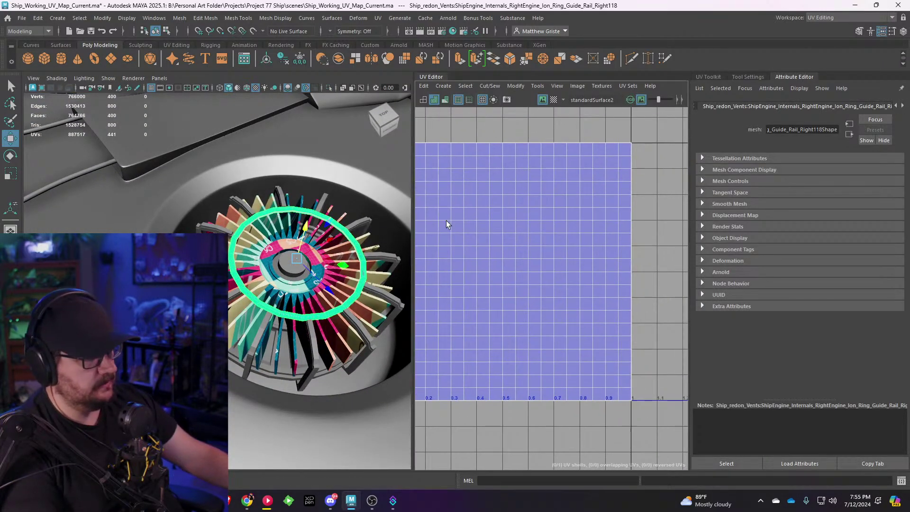
scroll(260, 226, up, 5)
right_click(195, 219)
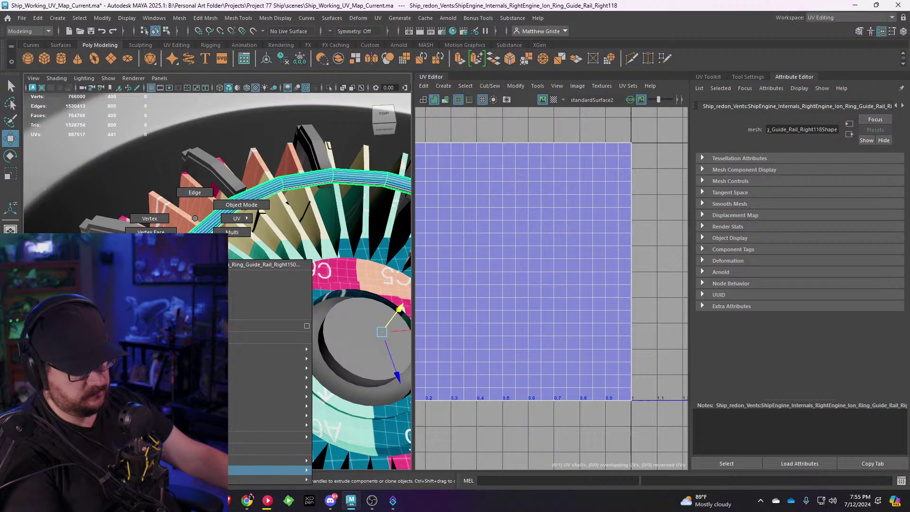
mouse_move(209, 479)
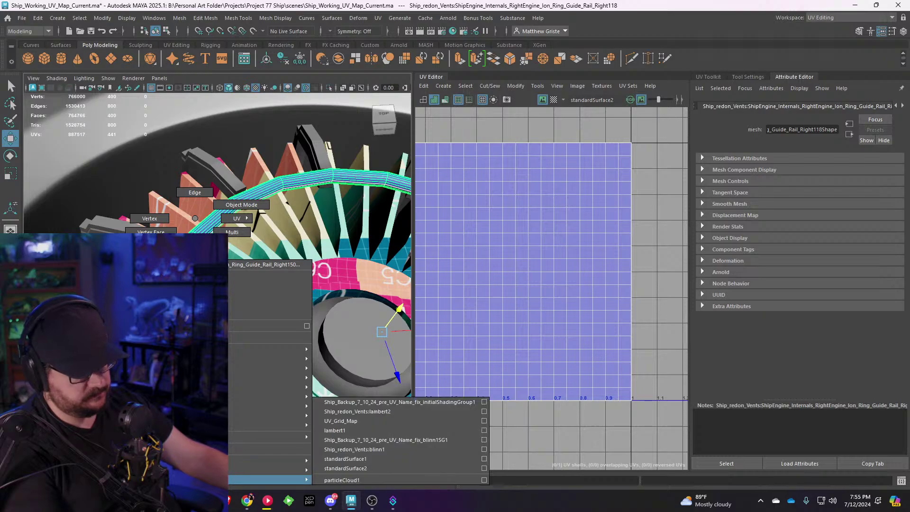
click(353, 421)
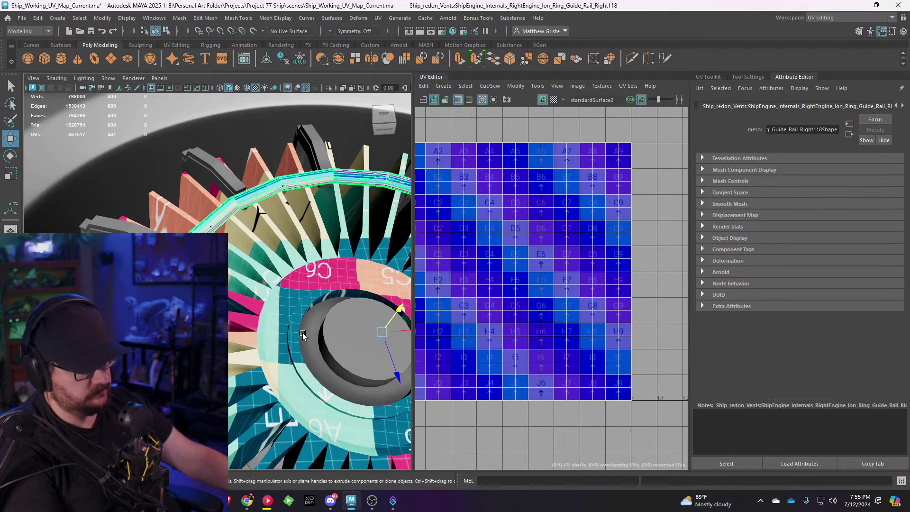
Step: View the guide ring from above and apply a Camera-based UV projection to it
key(f)
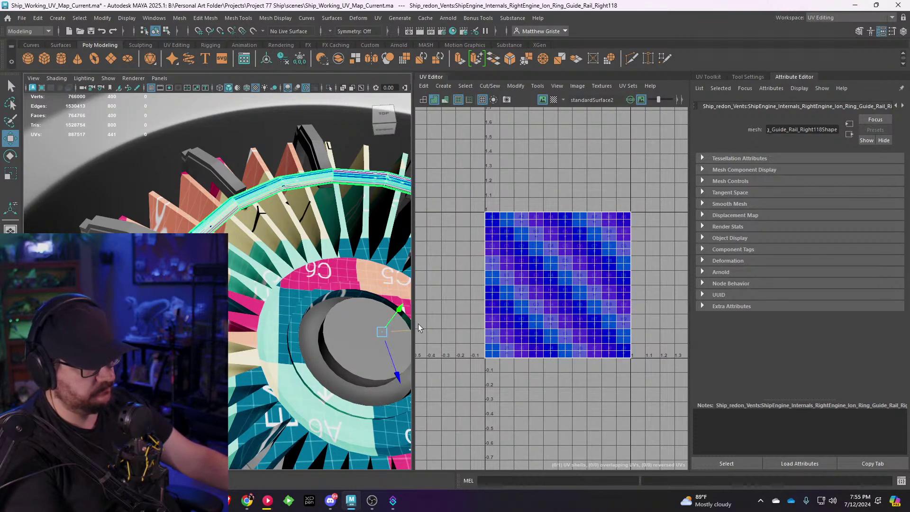
alt+drag(355, 303, 298, 306)
alt+middle_drag(256, 265, 283, 322)
scroll(197, 223, up, 8)
alt+middle_drag(197, 223, 222, 230)
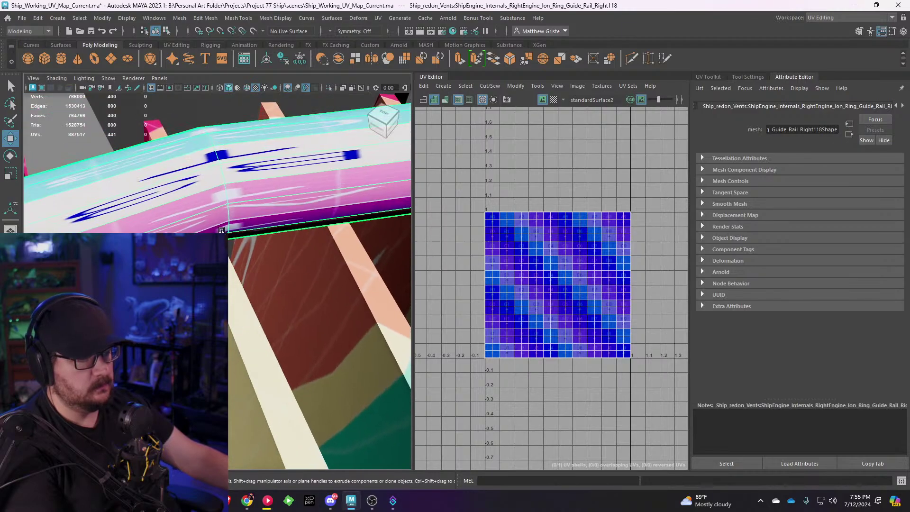
right_drag(198, 180, 285, 147)
scroll(305, 197, down, 10)
alt+drag(304, 197, 326, 260)
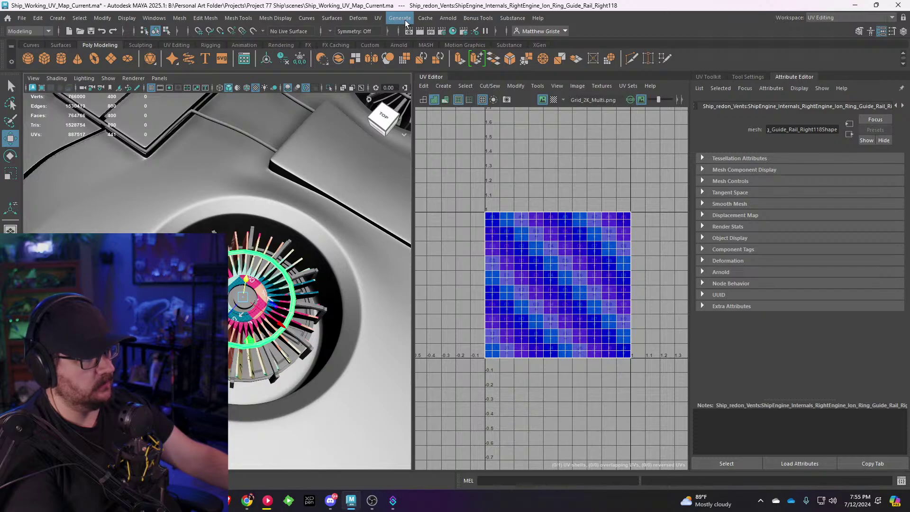
click(378, 18)
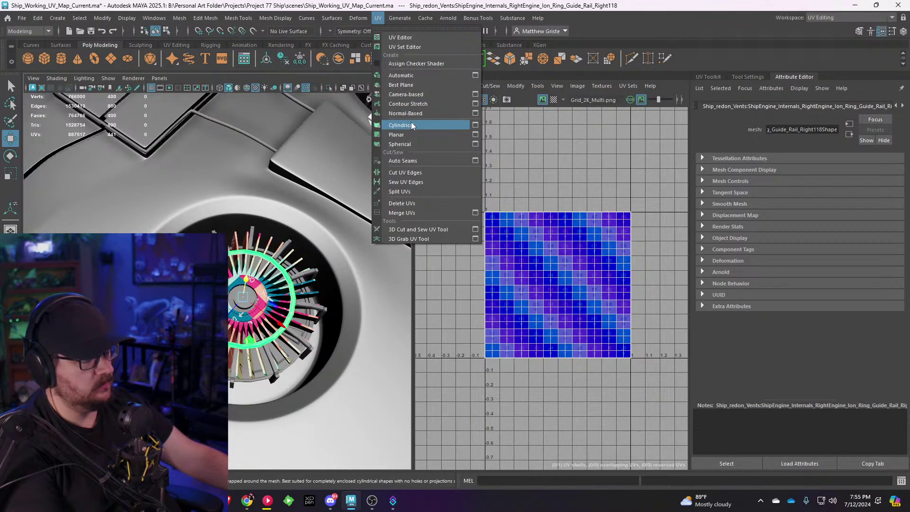
click(411, 95)
Step: Switch to edge selection and select one lengthwise edge loop and one cross-section edge loop on the guide ring
scroll(251, 280, up, 8)
alt+drag(251, 280, 240, 227)
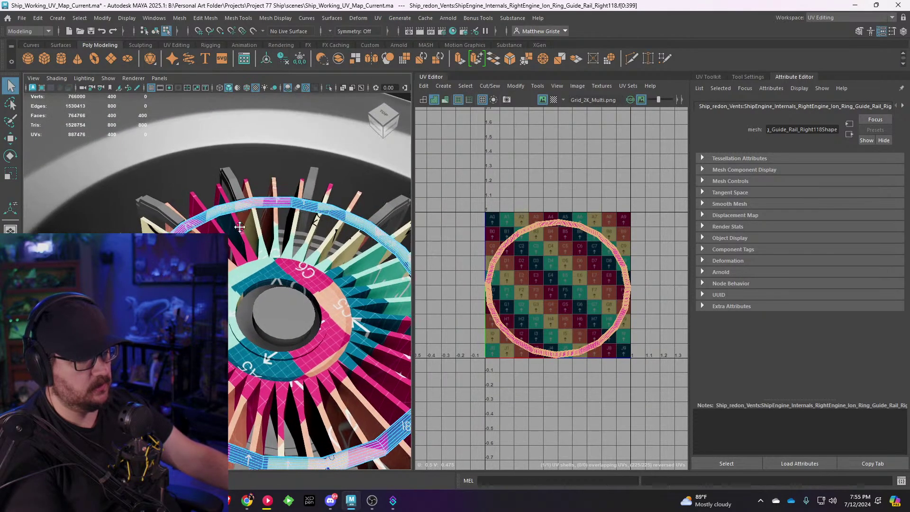
scroll(239, 227, up, 10)
right_click(175, 173)
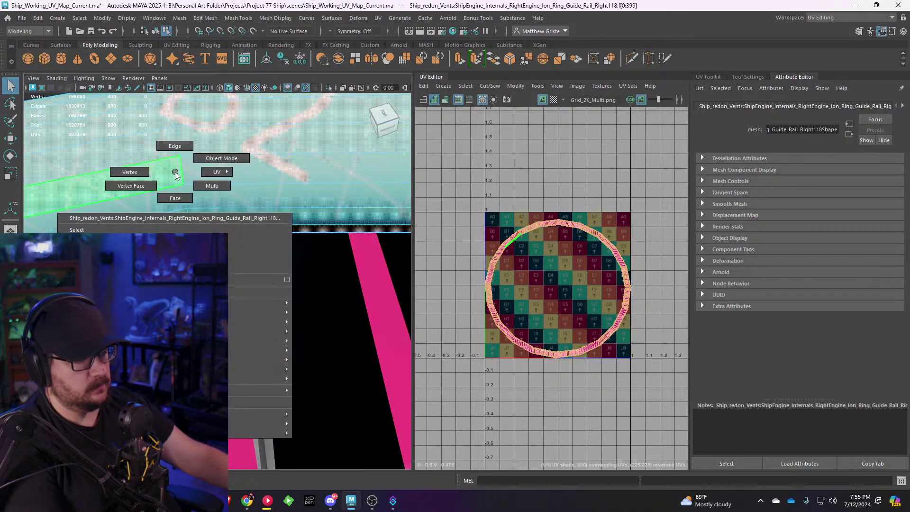
right_drag(175, 175, 179, 165)
double_click(194, 202)
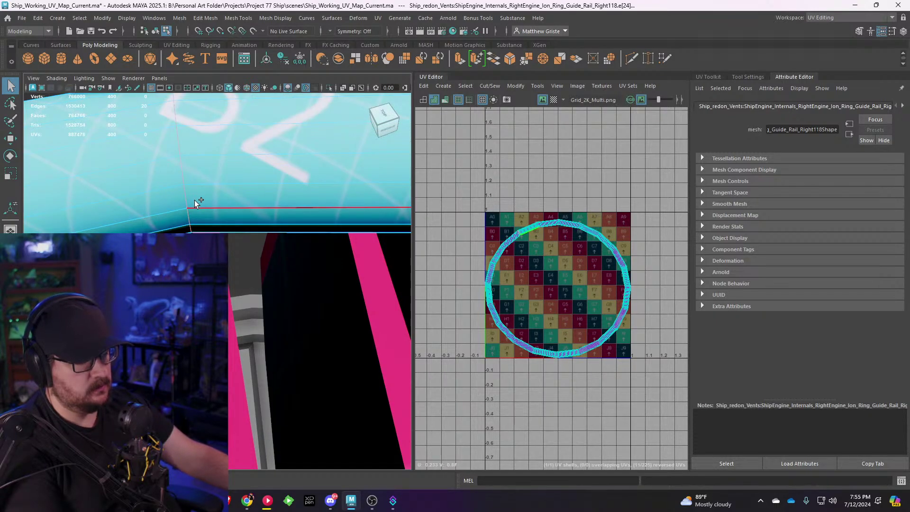
shift+double_click(194, 201)
Step: Use an edge loop on the guide ring's underside as lengthwise seam and cut the UV shell along the selected loops
alt+middle_drag(557, 288, 552, 276)
alt+drag(247, 289, 256, 338)
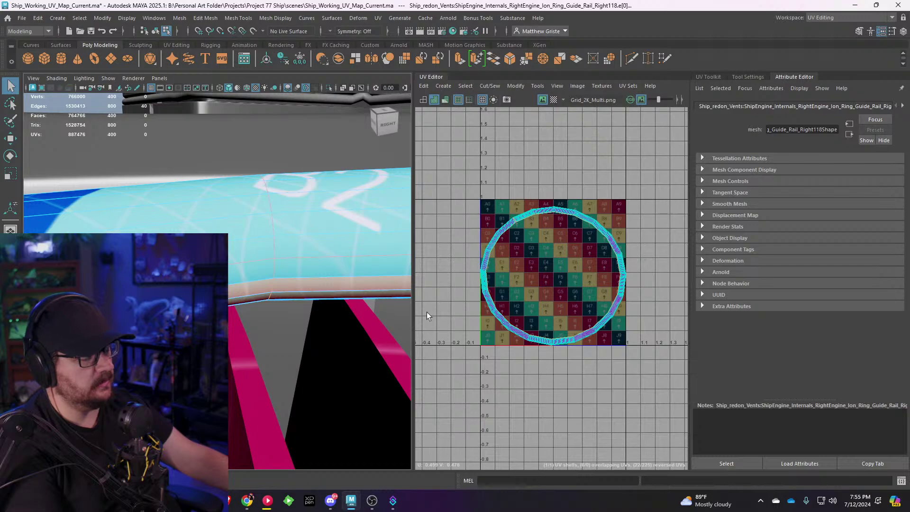
alt+middle_drag(594, 289, 566, 288)
scroll(564, 290, up, 2)
alt+drag(288, 315, 304, 239)
alt+middle_drag(303, 239, 277, 383)
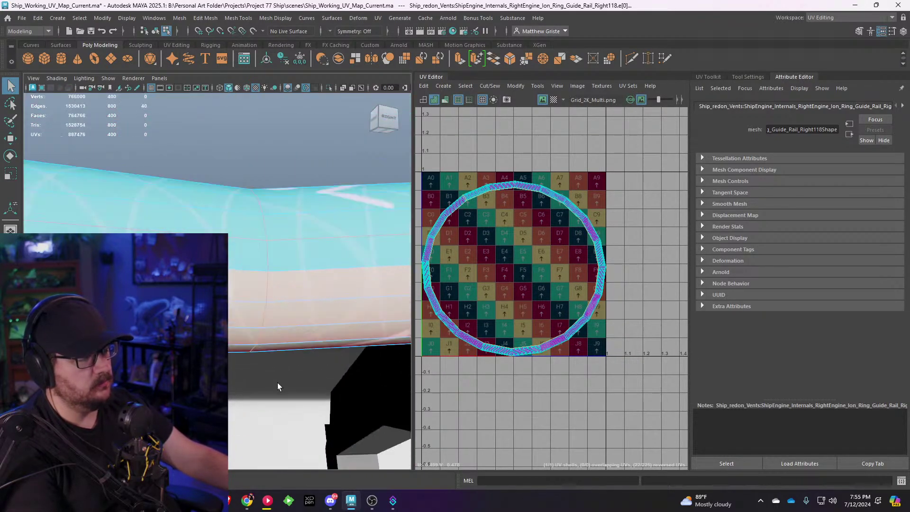
shift+double_click(237, 352)
alt+middle_drag(579, 266, 599, 252)
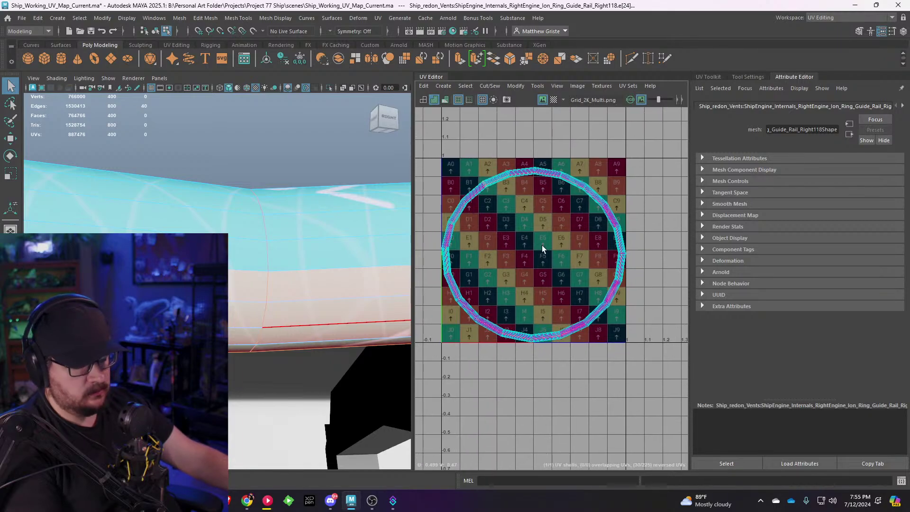
shift+right_drag(497, 194, 482, 194)
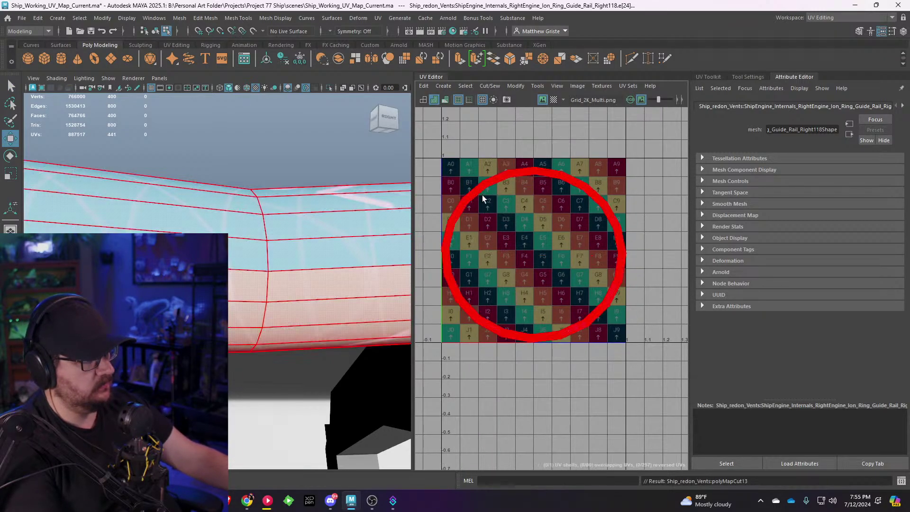
Step: Unfold the guide ring's cut UV shell and rotate the resulting strip to lie horizontally
click(482, 194)
key(ctrl+u)
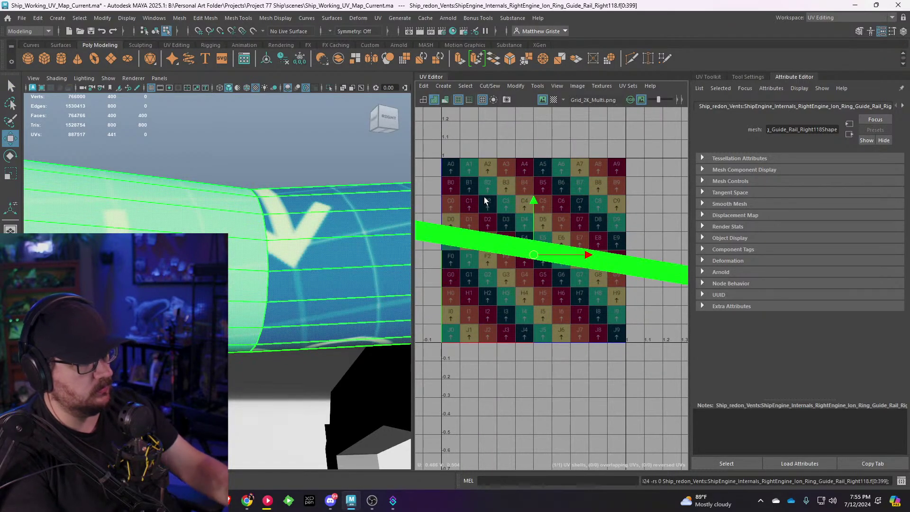
key(e)
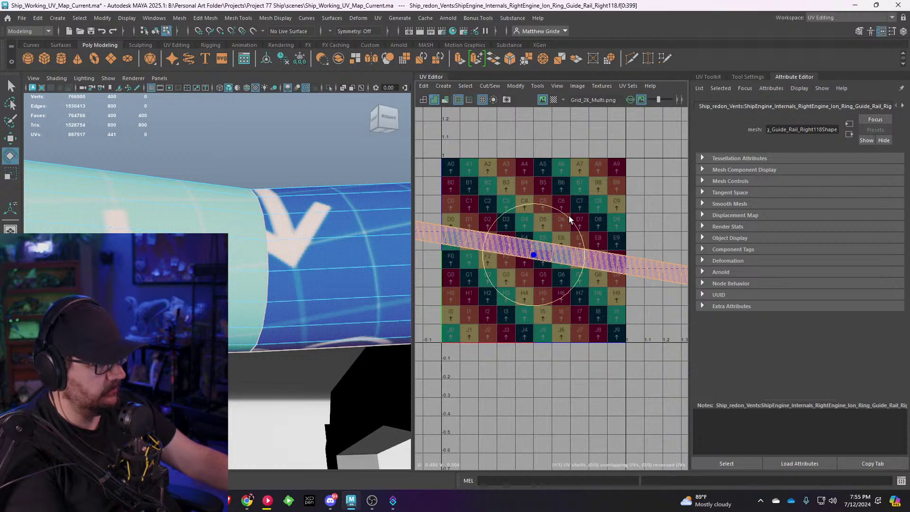
drag(569, 215, 563, 210)
scroll(558, 250, up, 5)
scroll(556, 250, down, 5)
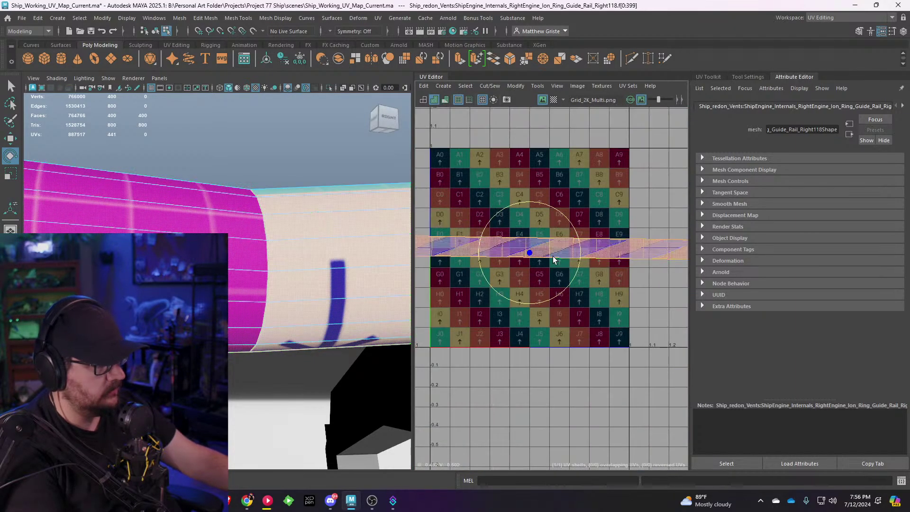
Step: Scale the ring's UV strip to fit the tile's width, straighten its rotation and stretch it to about three grid rows high
key(r)
drag(577, 252, 544, 252)
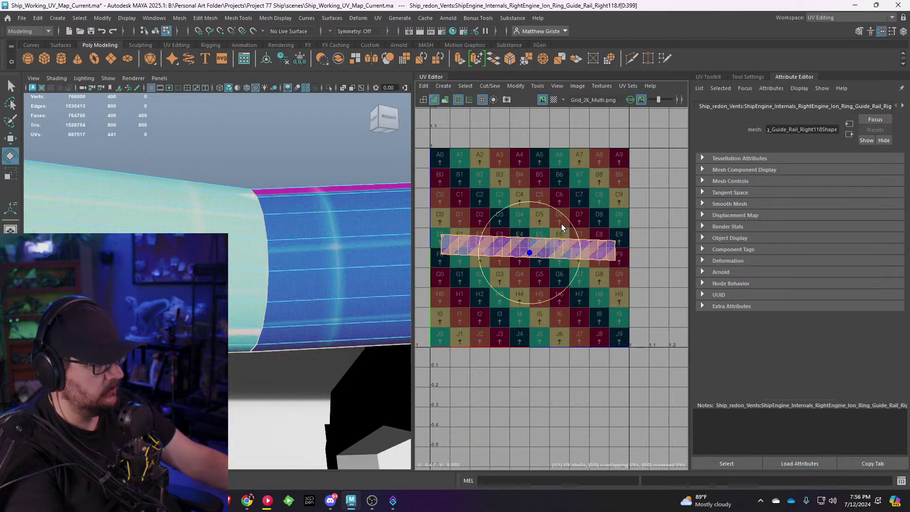
drag(564, 217, 563, 214)
scroll(551, 245, up, 5)
scroll(528, 269, down, 3)
alt+middle_drag(528, 269, 603, 254)
drag(633, 216, 598, 109)
key(r)
scroll(285, 265, down, 10)
Step: Return the guide ring to object mode and turn on its smooth mesh preview
alt+drag(284, 265, 168, 228)
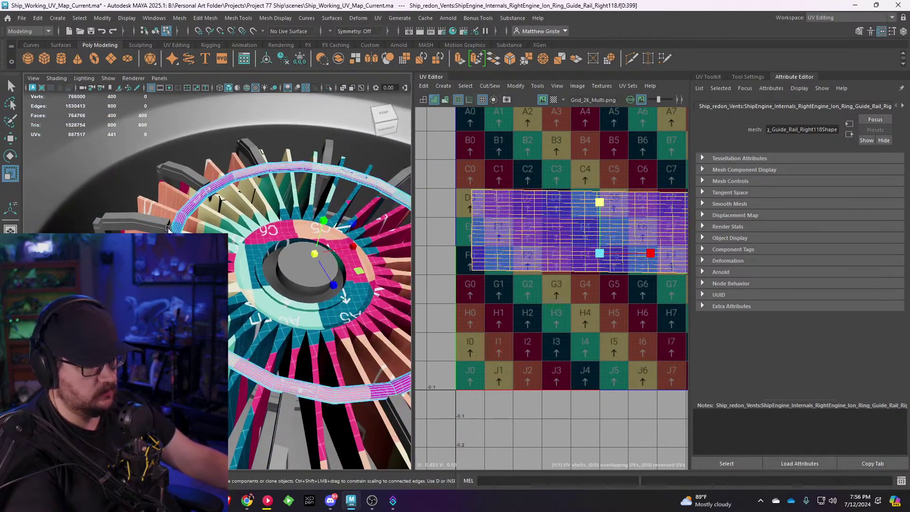
right_drag(168, 228, 184, 209)
key(3)
scroll(183, 212, down, 10)
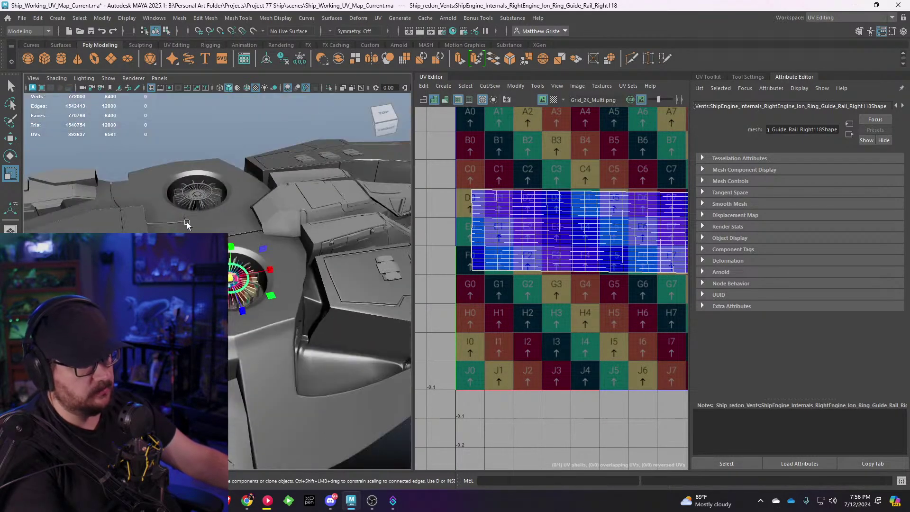
Step: Inspect the grid texture on the smoothed guide ring and its shell's placement in the UV tile
click(226, 122)
scroll(260, 266, up, 10)
alt+drag(266, 284, 326, 266)
scroll(227, 256, up, 4)
click(353, 208)
scroll(547, 229, down, 4)
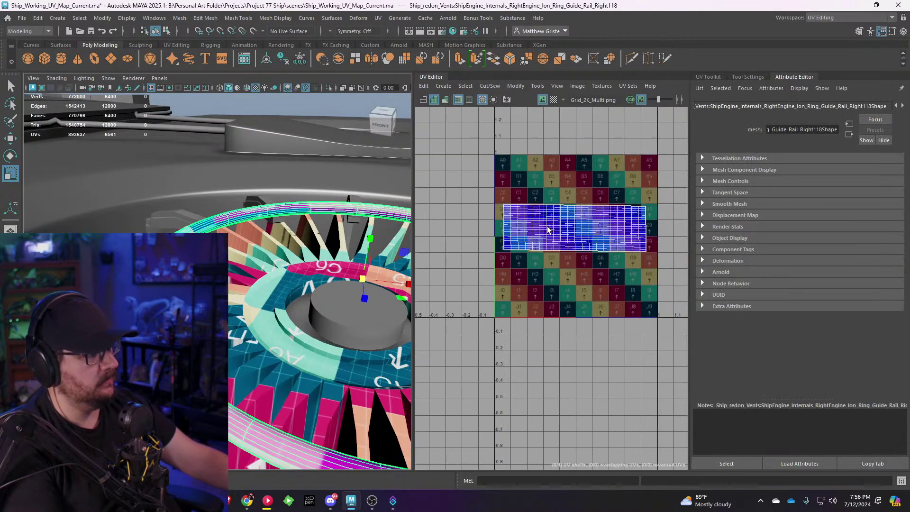
alt+middle_drag(547, 229, 518, 240)
scroll(518, 240, up, 2)
scroll(512, 232, down, 3)
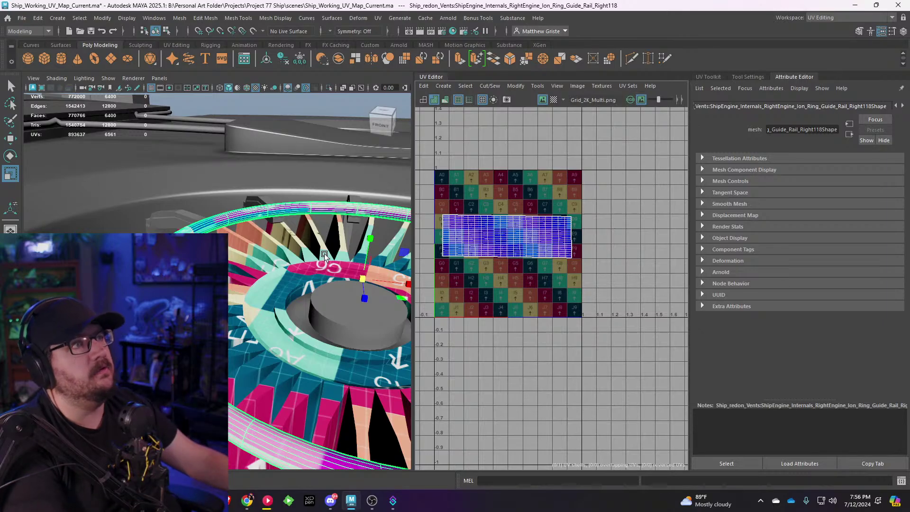
Step: Select the matching guide ring in the opposite intake and assign the UV grid material to it
scroll(324, 253, down, 5)
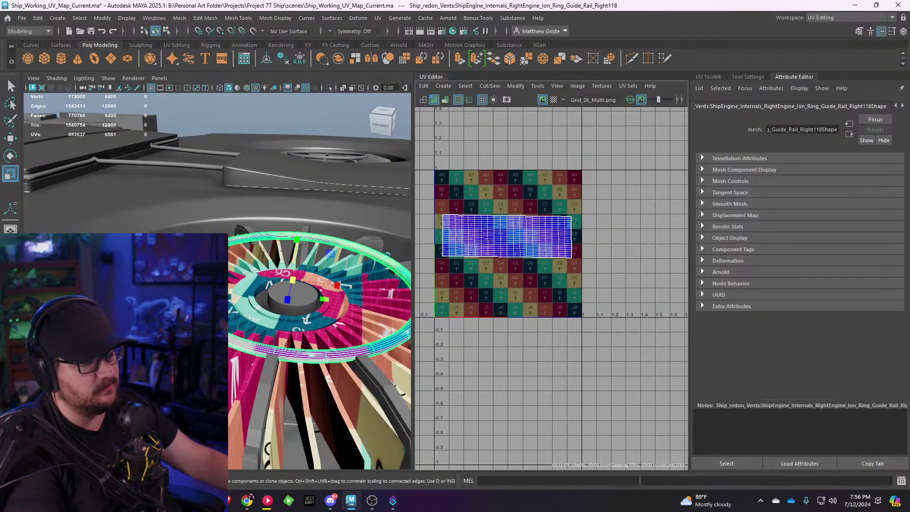
alt+drag(324, 253, 317, 308)
scroll(317, 308, down, 6)
alt+middle_drag(284, 304, 332, 306)
alt+drag(332, 306, 247, 311)
scroll(284, 293, up, 4)
alt+middle_drag(360, 322, 267, 294)
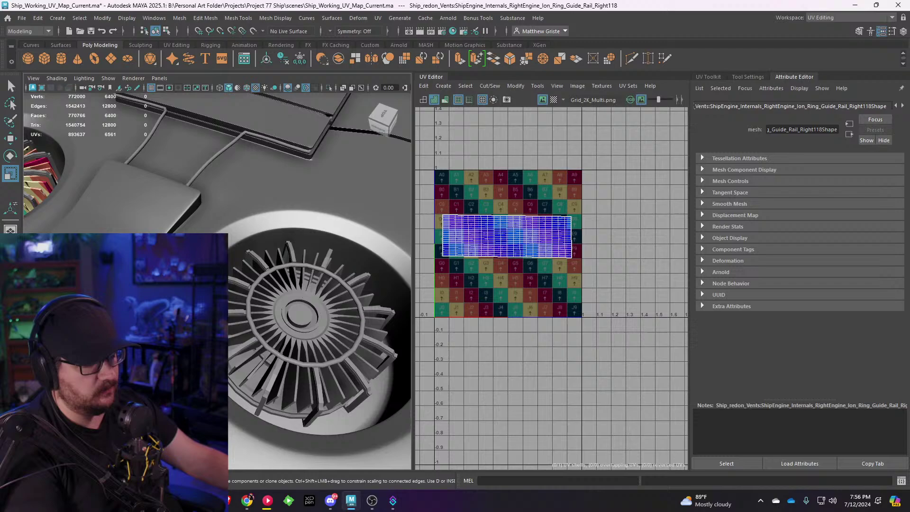
click(250, 287)
right_drag(250, 287, 377, 422)
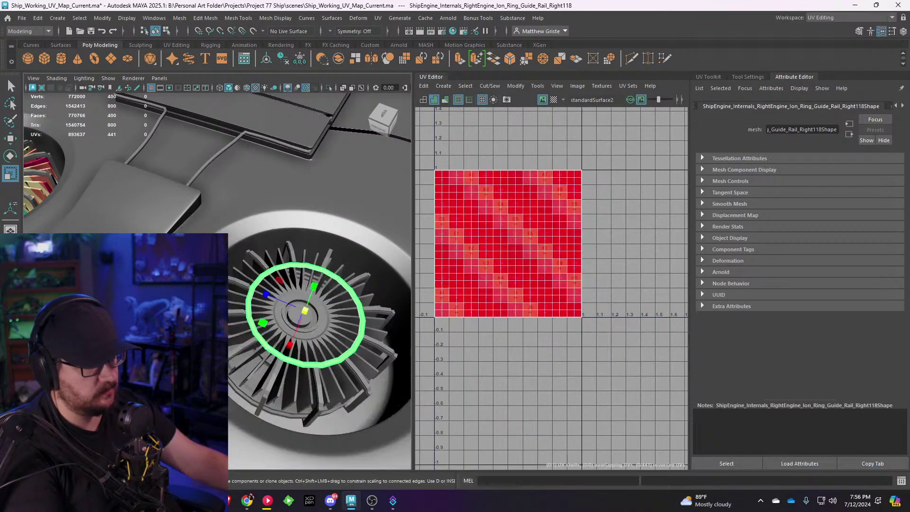
Step: Select the mapped guide ring followed by the opposite intake's ring and transfer the attributes between them
alt+middle_drag(303, 326, 378, 329)
click(71, 185)
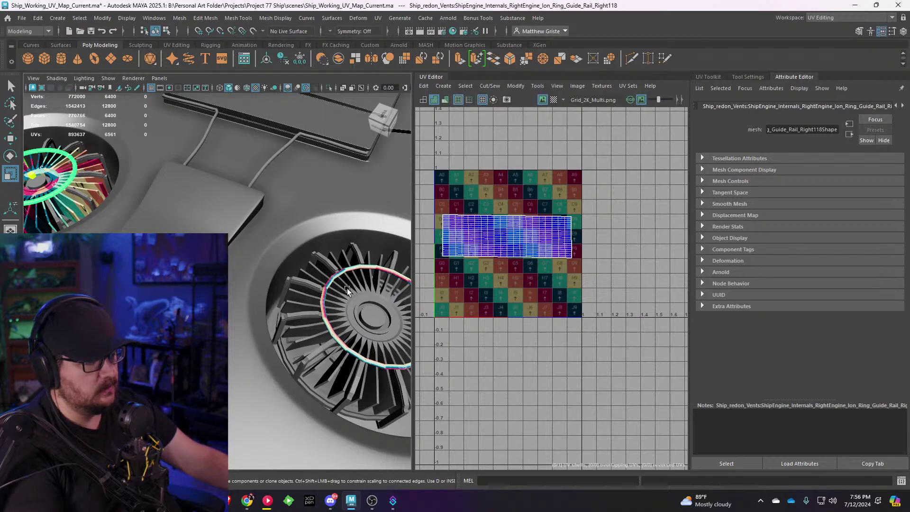
shift+click(326, 313)
alt+drag(346, 317, 255, 284)
alt+right_drag(255, 283, 294, 303)
alt+middle_drag(294, 303, 226, 234)
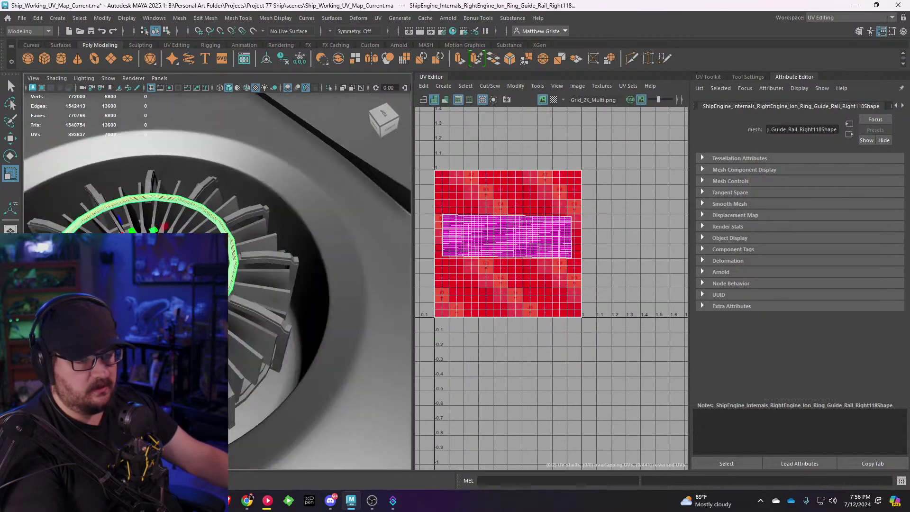
alt+drag(189, 331, 269, 267)
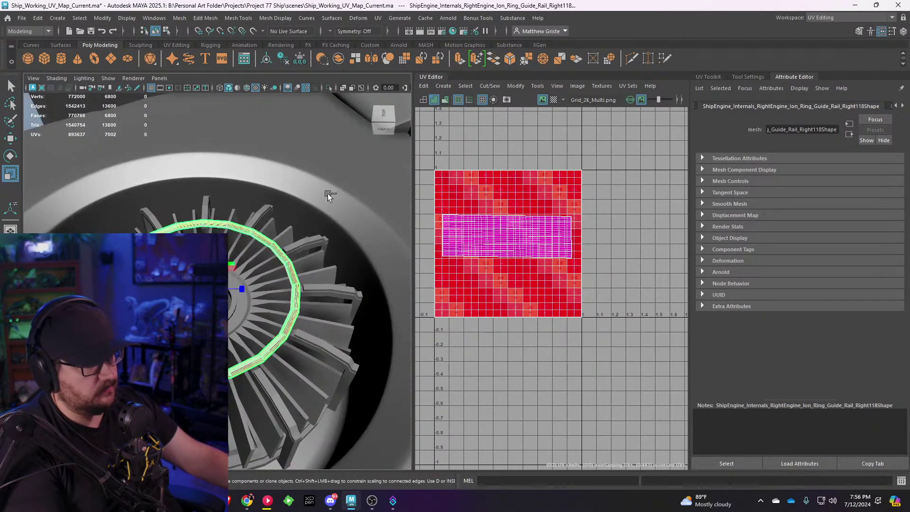
click(179, 19)
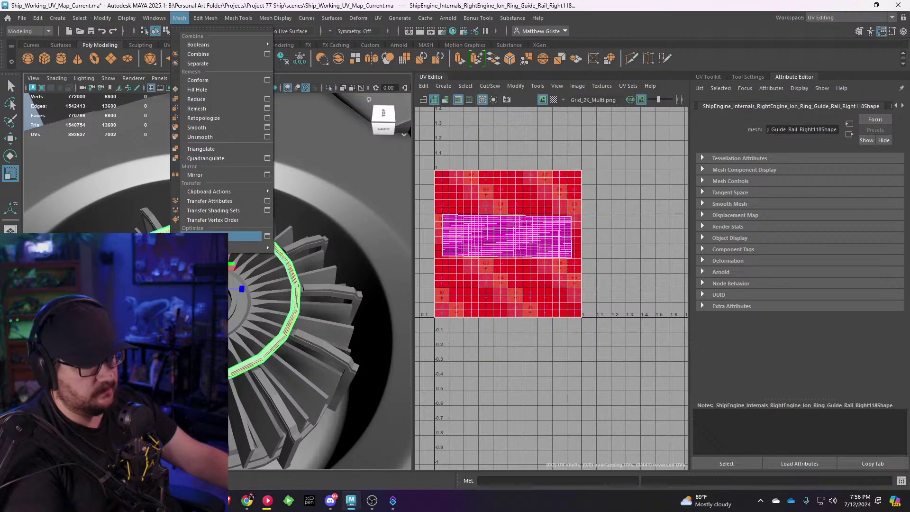
click(219, 201)
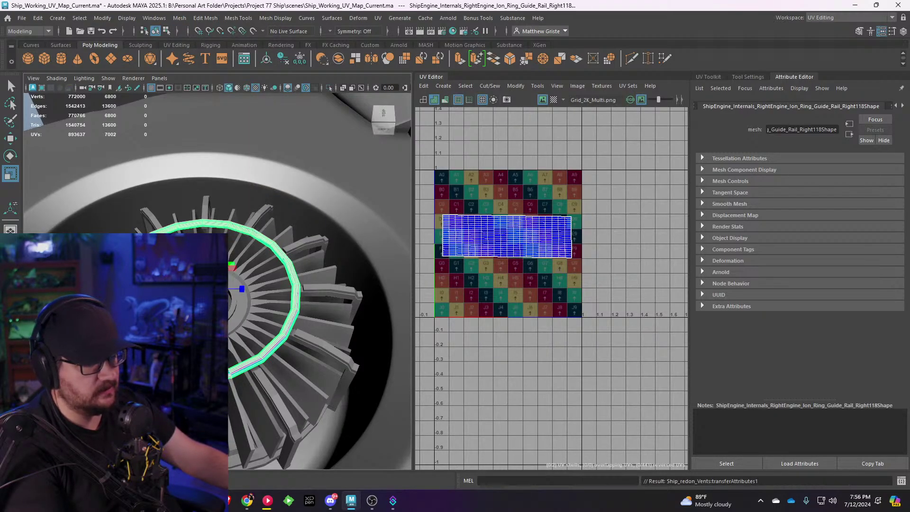
Step: Select the opposite intake's guide ring and examine the grid texture transferred onto it
scroll(217, 281, up, 5)
click(228, 247)
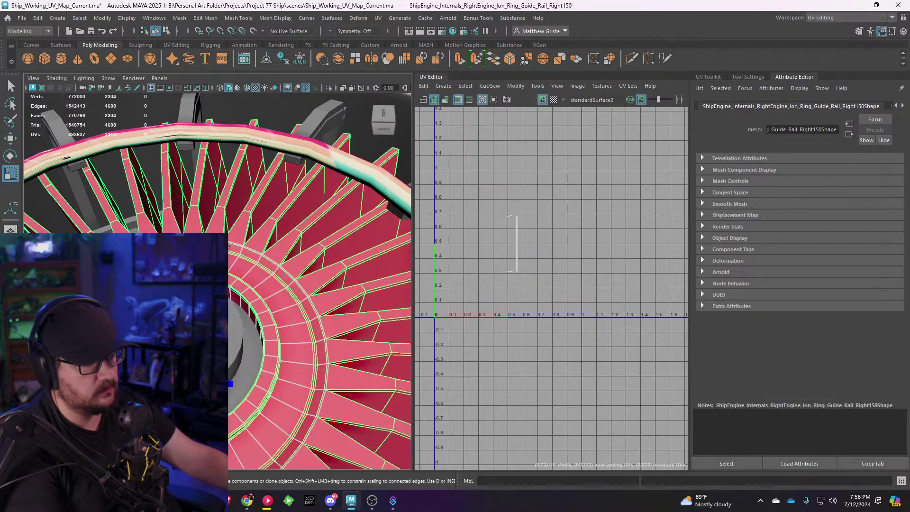
click(228, 140)
scroll(228, 140, down, 10)
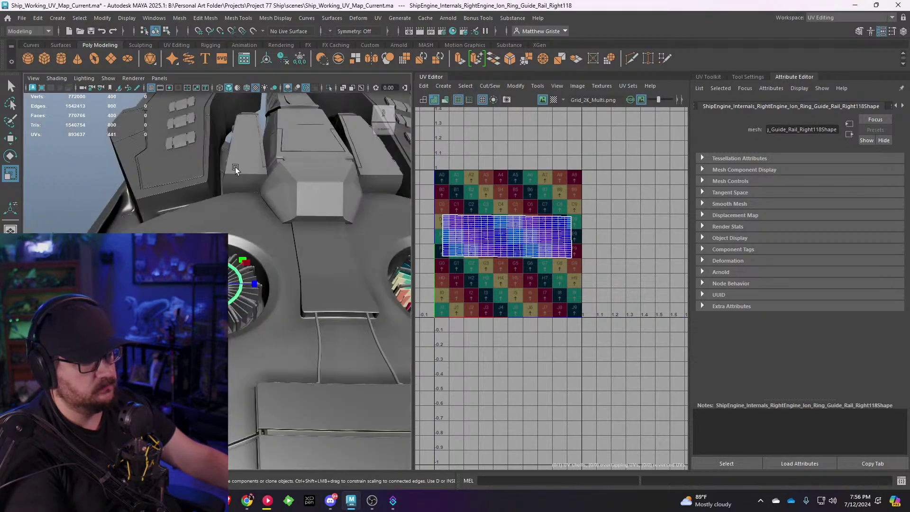
alt+drag(235, 167, 286, 213)
key(f)
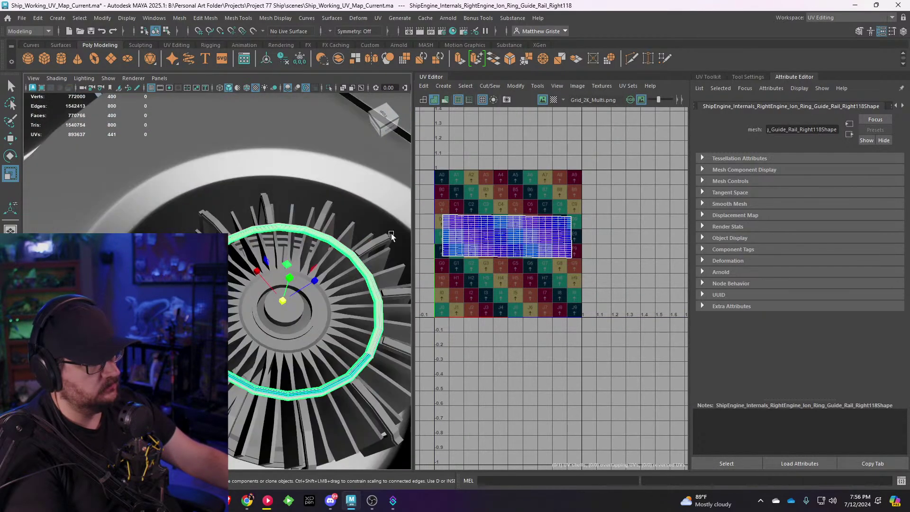
Step: Turn on smooth mesh preview for the opposite intake's guide ring
right_drag(489, 235, 460, 225)
click(482, 233)
alt+drag(371, 290, 317, 268)
scroll(284, 292, up, 5)
key(3)
scroll(286, 284, down, 5)
Step: Leave component selection on the opposite intake's fan blades and guide ring and return to object mode
click(251, 282)
scroll(251, 256, down, 5)
alt+drag(253, 248, 303, 252)
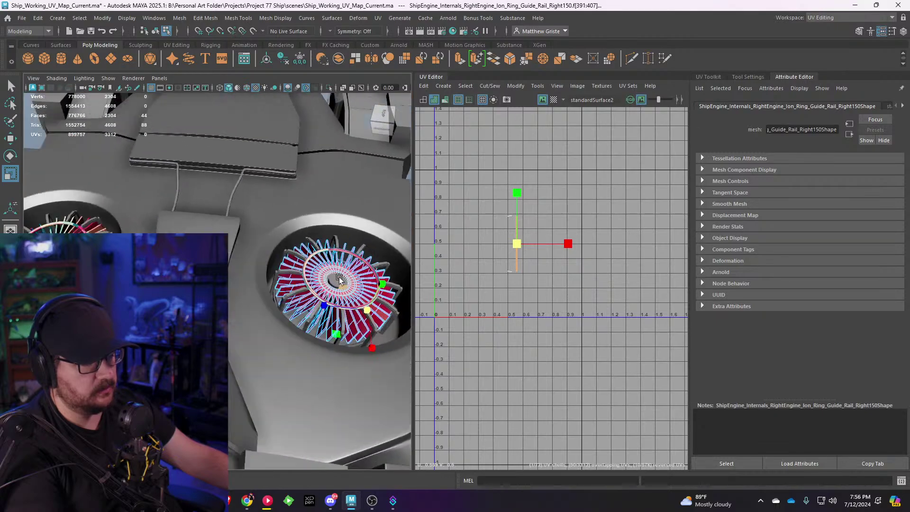
scroll(284, 251, up, 5)
alt+middle_drag(227, 256, 322, 247)
right_drag(147, 204, 180, 201)
alt+middle_drag(318, 241, 252, 251)
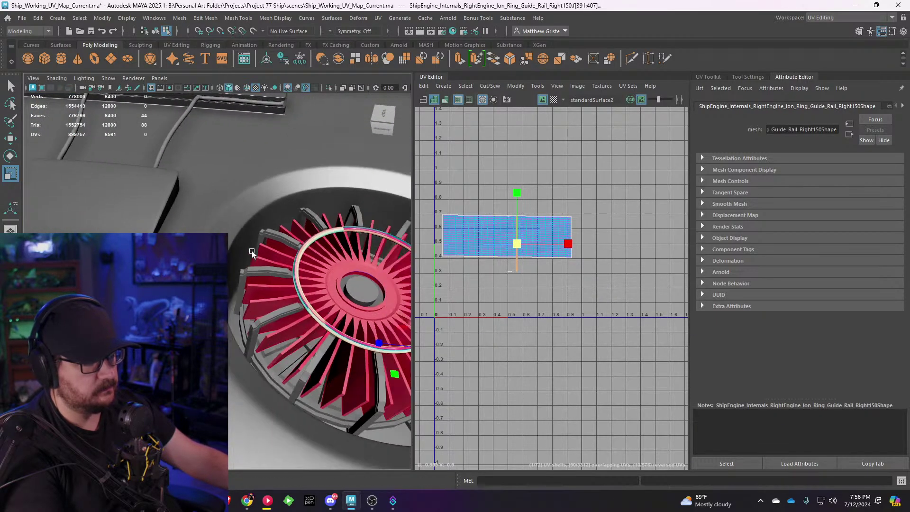
alt+drag(251, 251, 237, 254)
right_drag(251, 254, 285, 254)
alt+drag(253, 256, 241, 257)
scroll(241, 258, up, 5)
right_drag(225, 217, 239, 205)
Step: Select the mapped guide ring together with its untextured-fan counterpart in the opposite intake
scroll(239, 206, down, 6)
alt+middle_drag(165, 247, 272, 252)
key(ctrl+z)
scroll(272, 252, up, 5)
shift+click(337, 252)
scroll(252, 249, up, 5)
alt+middle_drag(360, 254, 237, 248)
scroll(237, 248, down, 2)
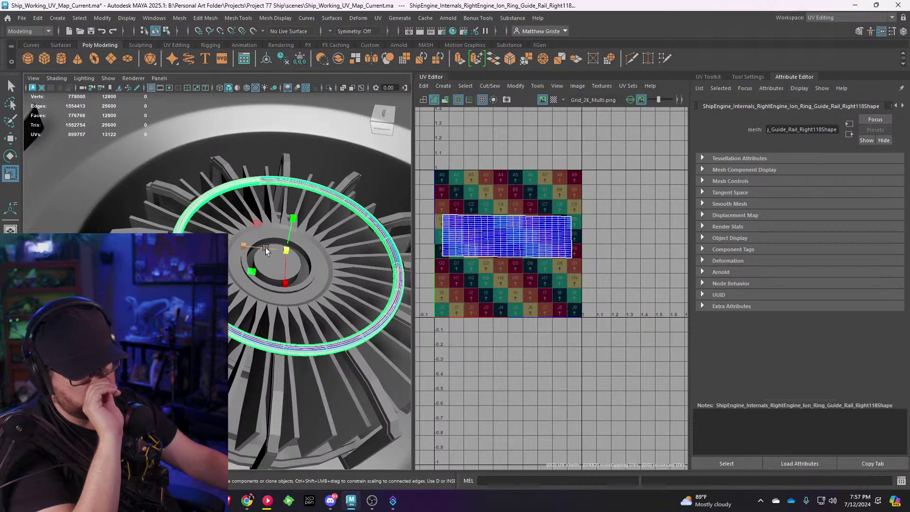
scroll(266, 250, down, 3)
mouse_move(266, 249)
alt+mouse_down()
mouse_move(216, 261)
mouse_move(194, 312)
mouse_move(160, 233)
mouse_move(243, 222)
mouse_move(235, 246)
mouse_move(268, 248)
alt+mouse_up()
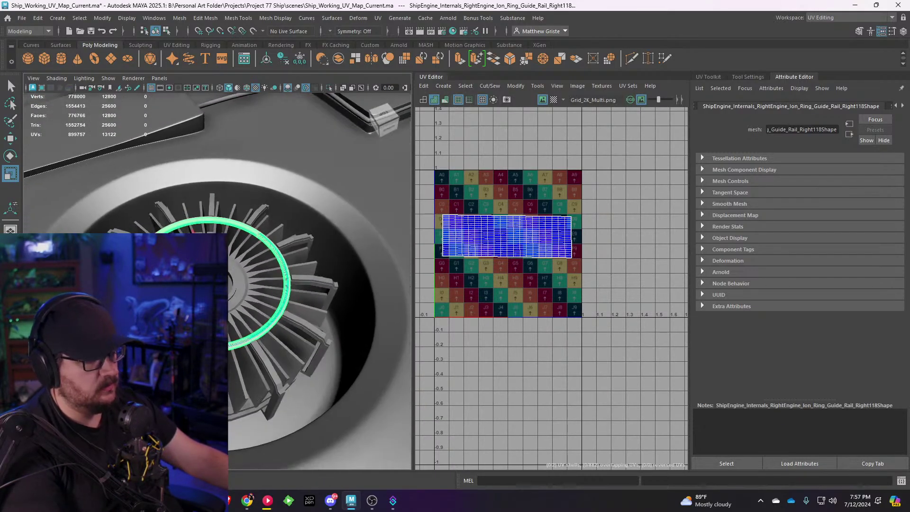
alt+middle_drag(241, 229, 262, 227)
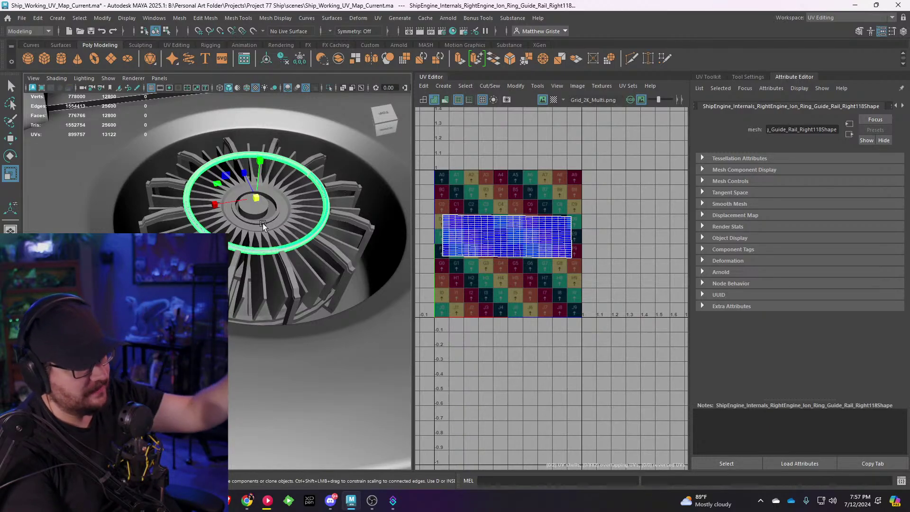
alt+drag(263, 223, 122, 220)
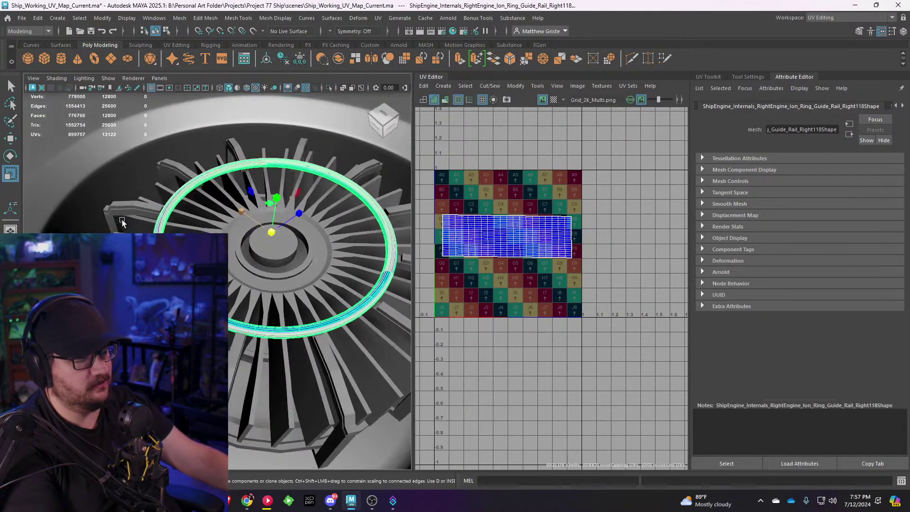
Step: Open the Transfer Attributes options for the two selected rings and bring the target ring's texture into close view
click(221, 29)
click(230, 20)
click(229, 20)
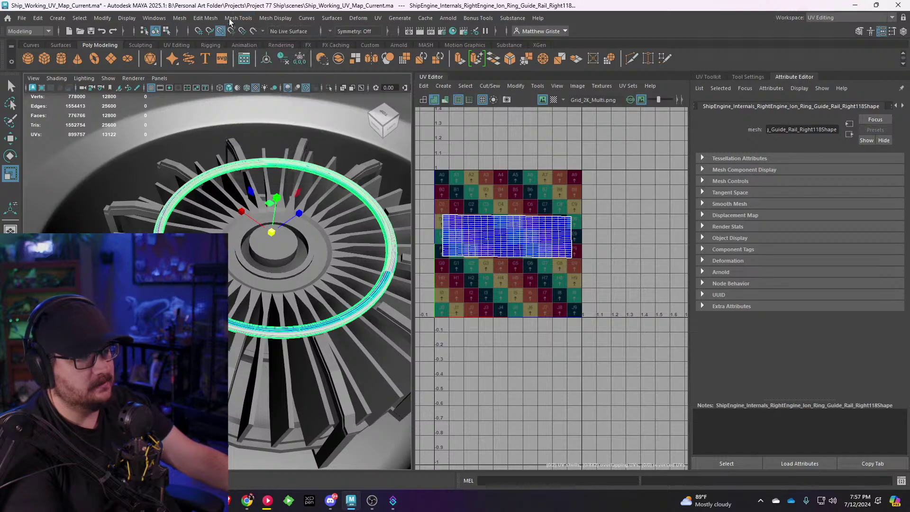
click(238, 18)
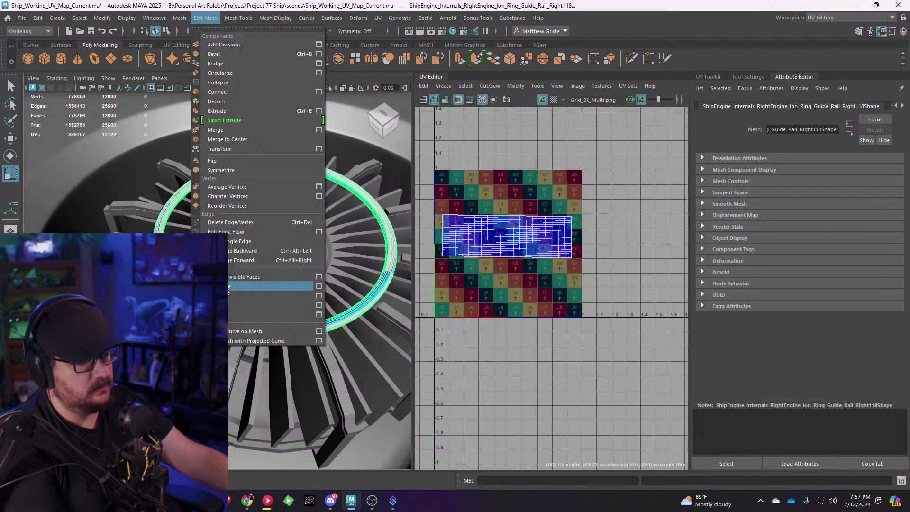
mouse_move(174, 20)
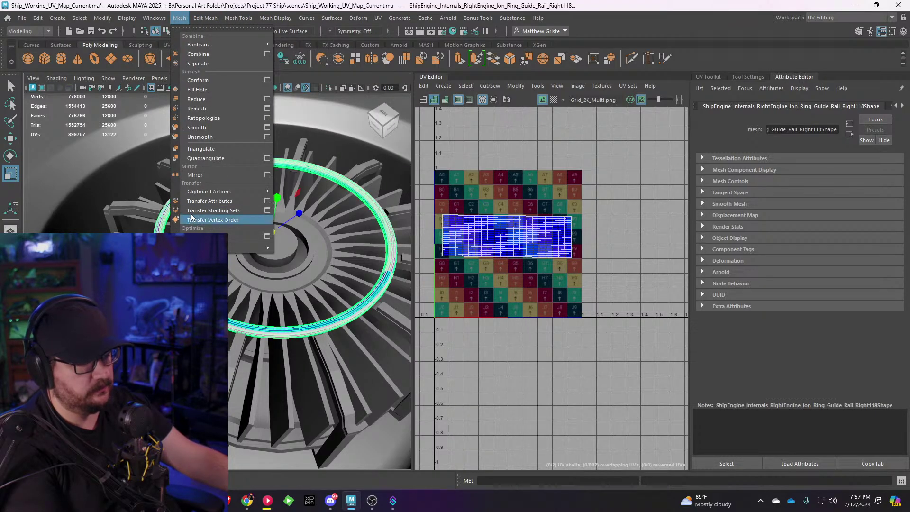
click(269, 201)
scroll(272, 228, up, 5)
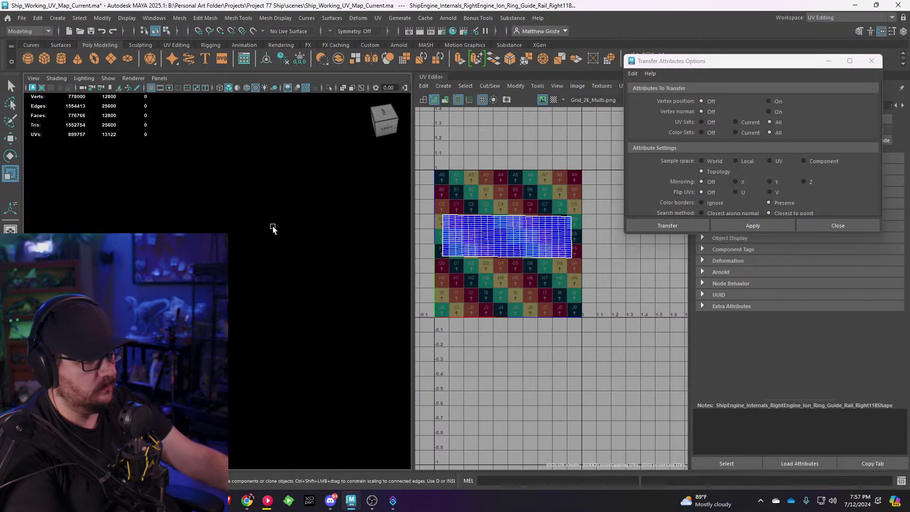
alt+drag(272, 228, 194, 198)
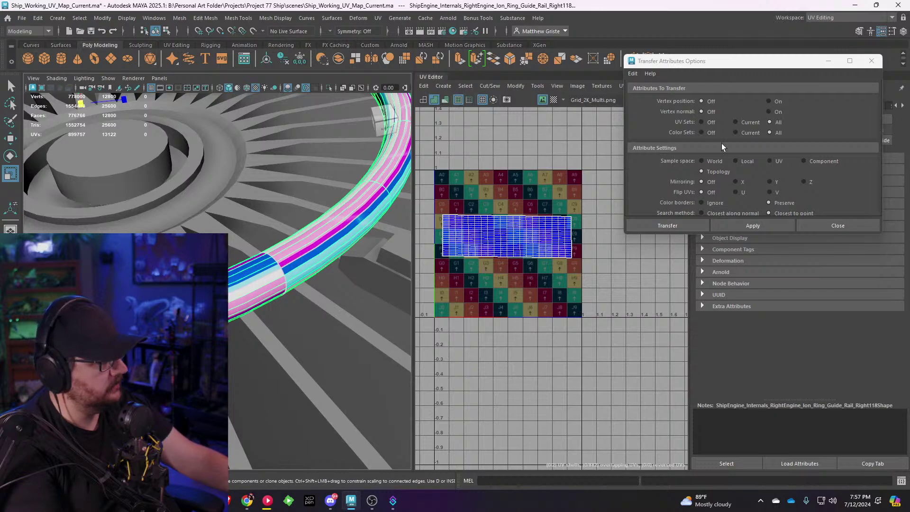
Step: Try transferring the ring's attributes with the Local, World, UV and Component sample spaces in turn
click(744, 160)
click(743, 161)
click(751, 226)
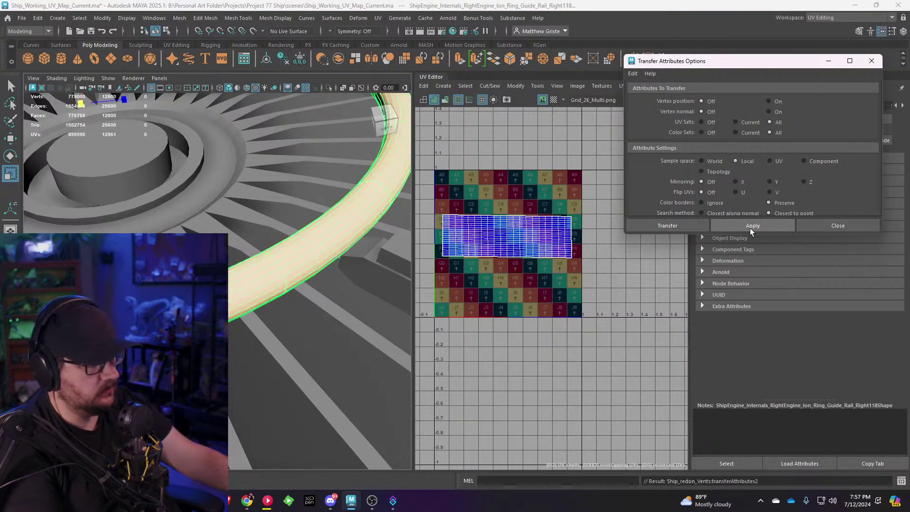
click(738, 221)
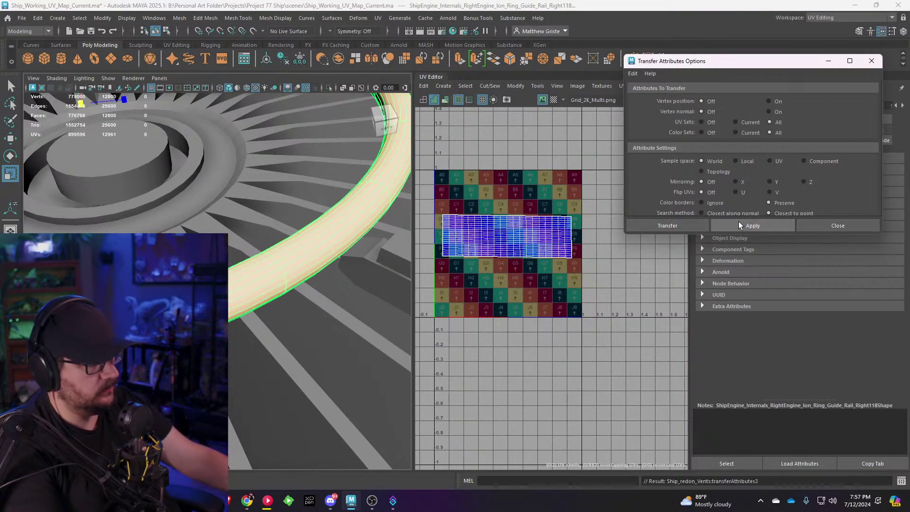
click(769, 161)
click(775, 222)
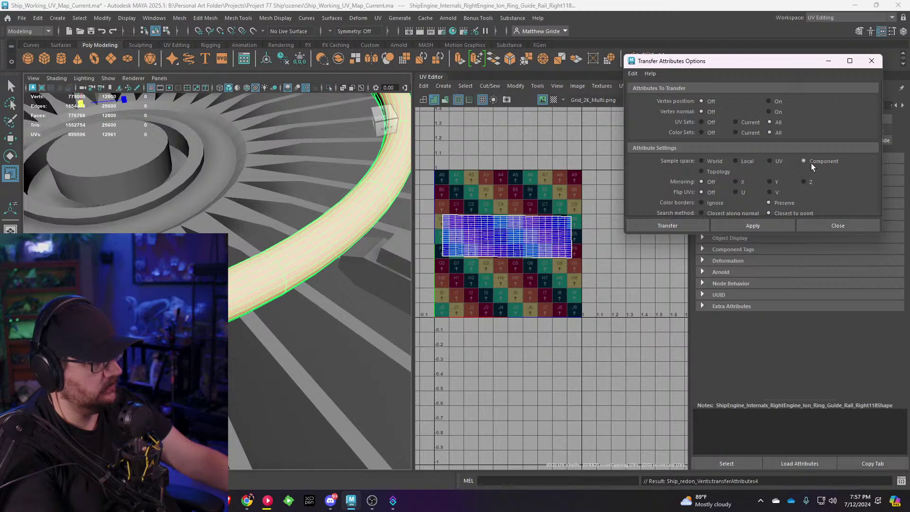
click(778, 224)
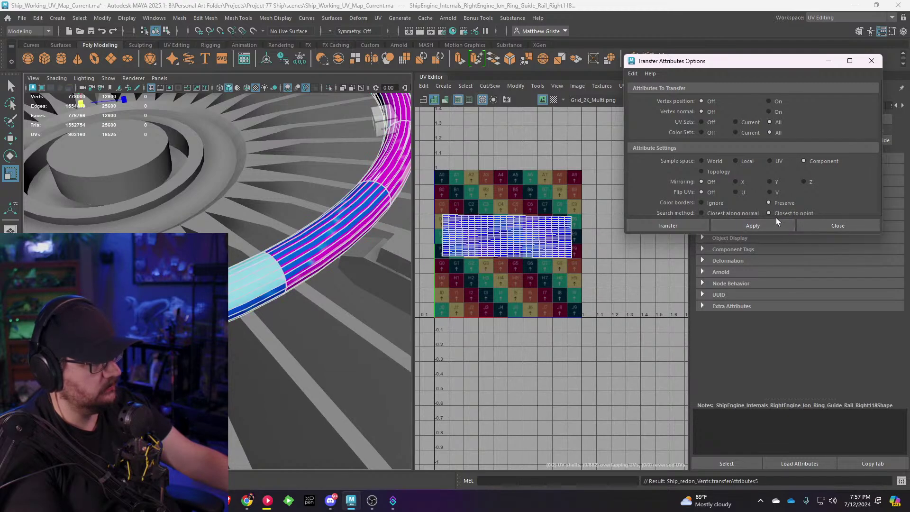
Step: Transfer the attributes to the opposite guide ring with the sample space set to Topology
click(737, 221)
scroll(445, 209, down, 2)
scroll(379, 201, down, 6)
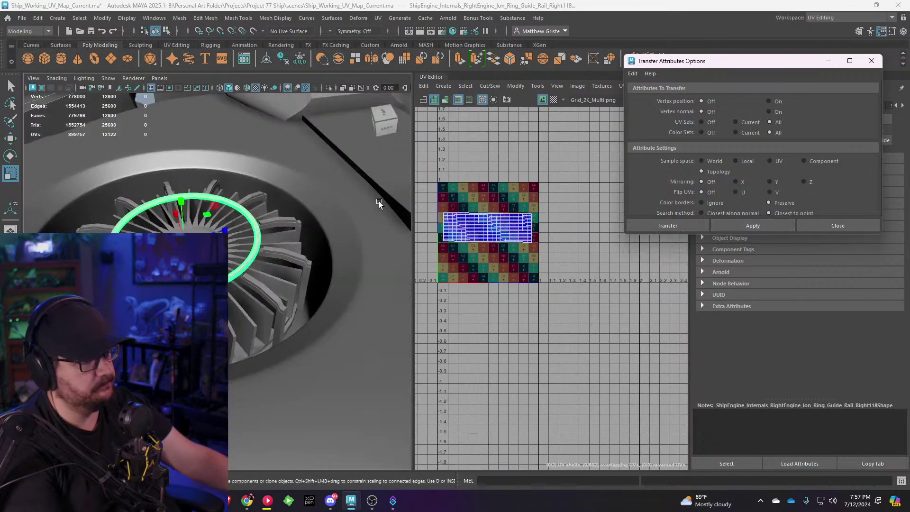
Step: Select the mapped guide ring in front of the grid-textured fan blades and freeze its transformations
scroll(379, 201, down, 5)
click(344, 234)
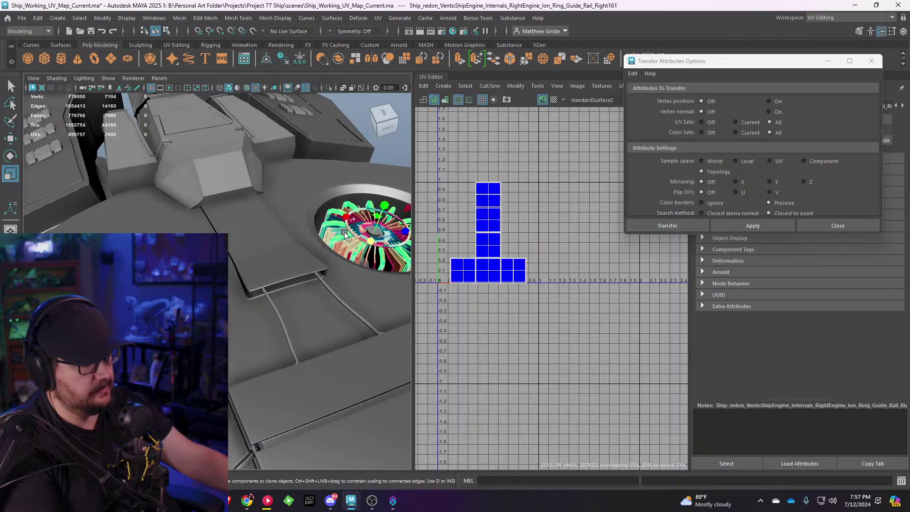
click(351, 232)
click(302, 60)
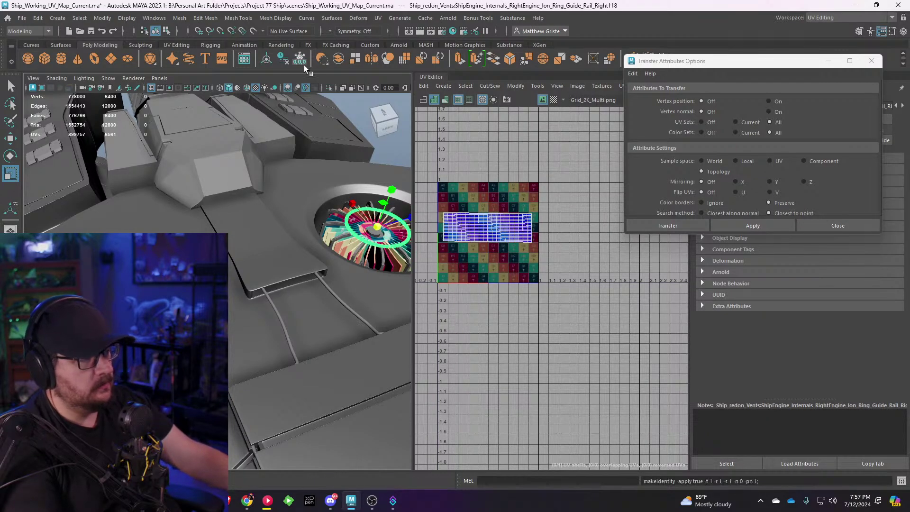
Step: Select the matching guide ring in the opposite, untextured intake and freeze its transformations
alt+middle_drag(208, 209, 258, 183)
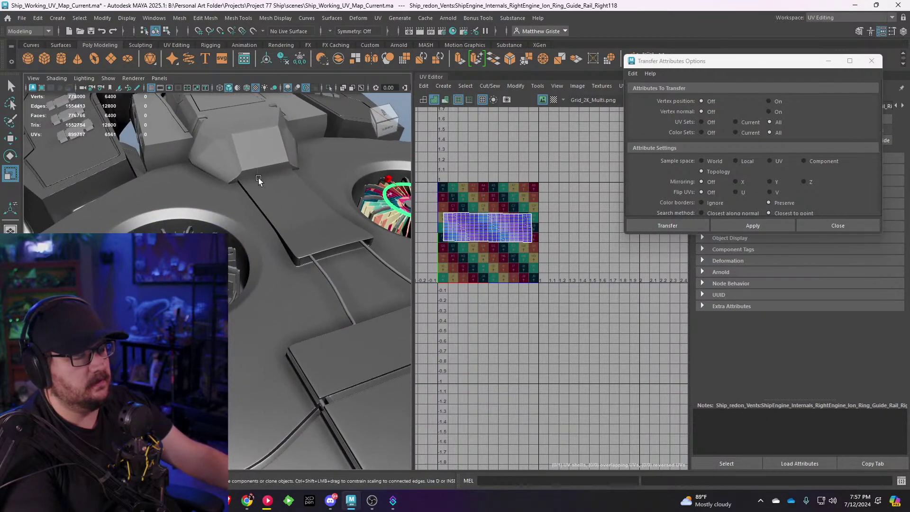
scroll(258, 182, up, 3)
click(204, 228)
click(300, 60)
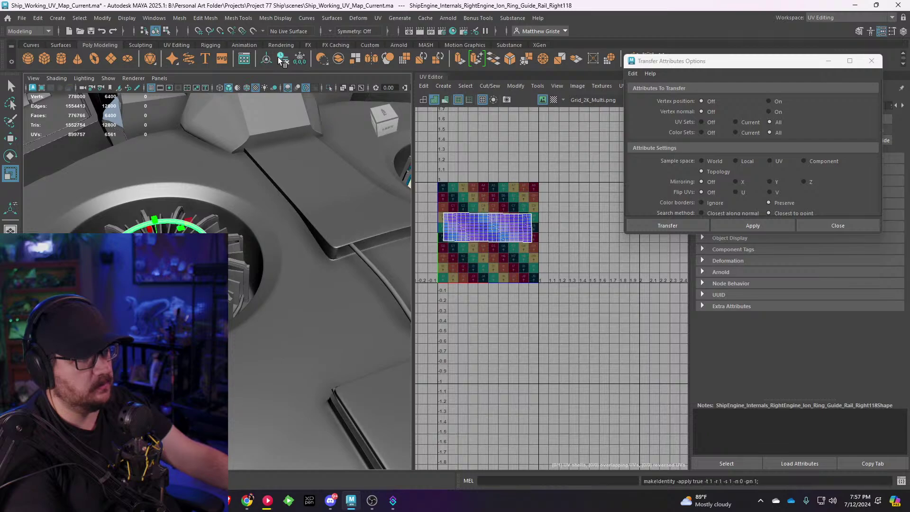
Step: Clear the selected guide ring's history and center its pivot, and try transferring UVs between the overlapping rings using UV sample space
click(283, 59)
click(267, 60)
alt+middle_drag(356, 170, 294, 175)
alt+drag(293, 176, 268, 249)
scroll(283, 218, up, 5)
shift+click(235, 230)
scroll(268, 248, up, 5)
alt+middle_drag(335, 234, 261, 255)
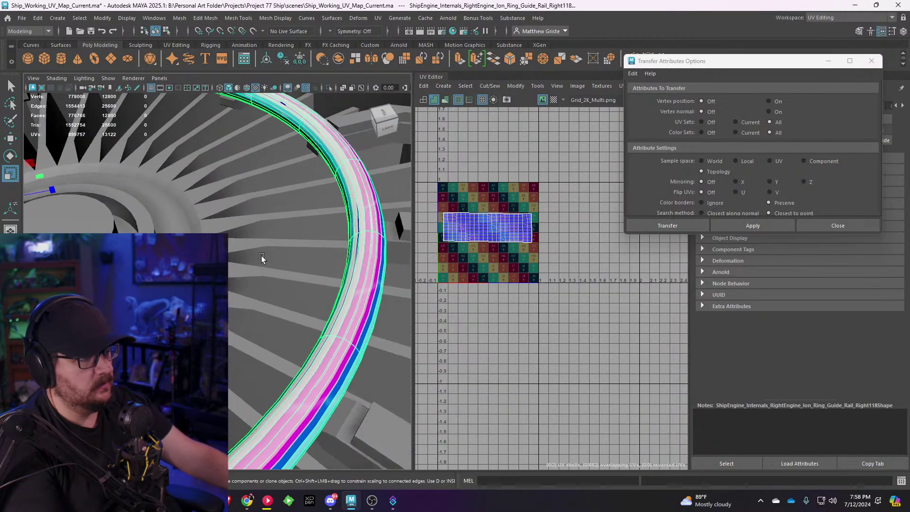
click(767, 161)
click(743, 226)
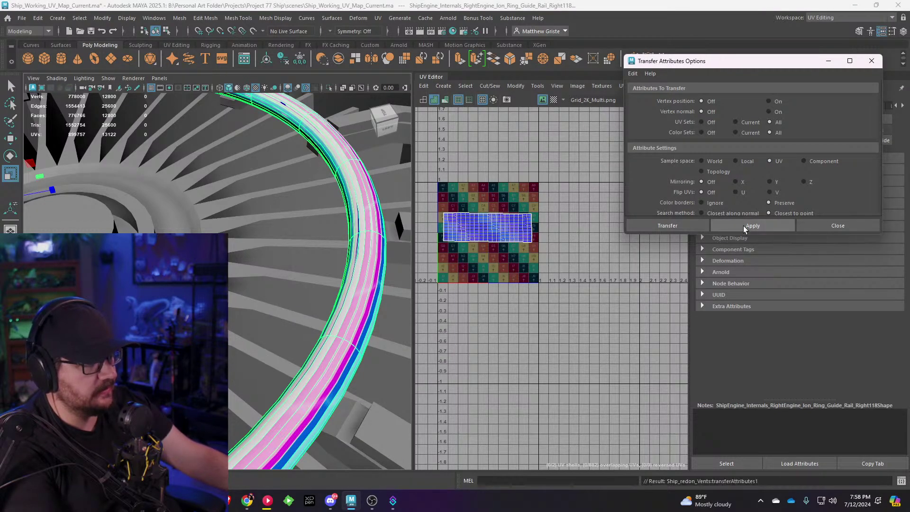
Step: Try transferring the UVs between the overlapping rings using Component sample space and World sample space
click(804, 161)
click(757, 225)
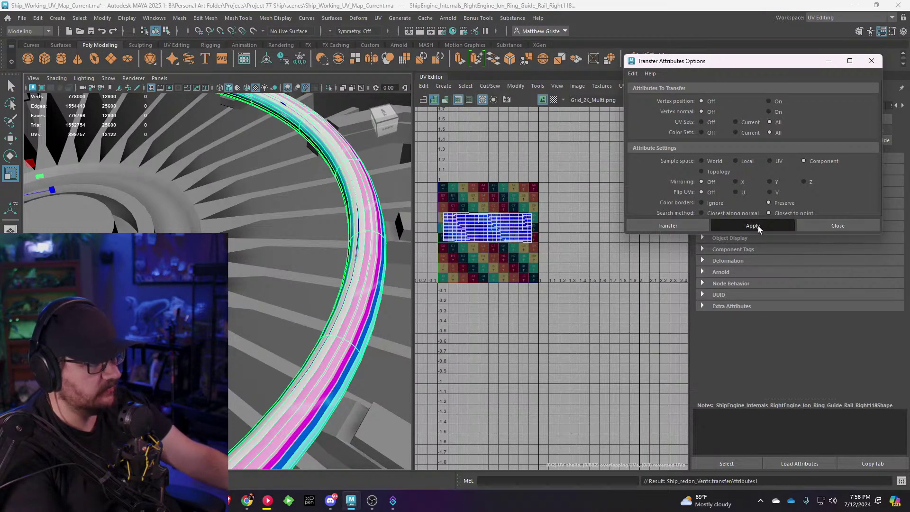
scroll(428, 286, down, 2)
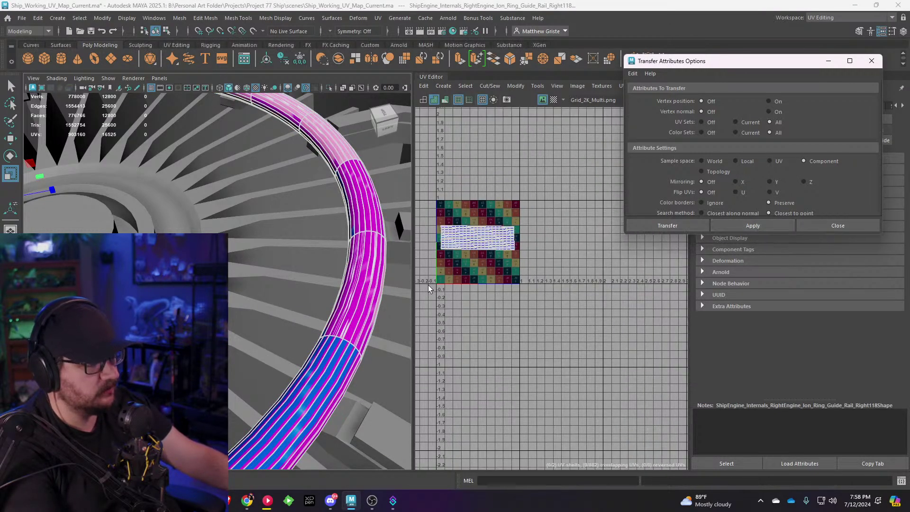
click(737, 219)
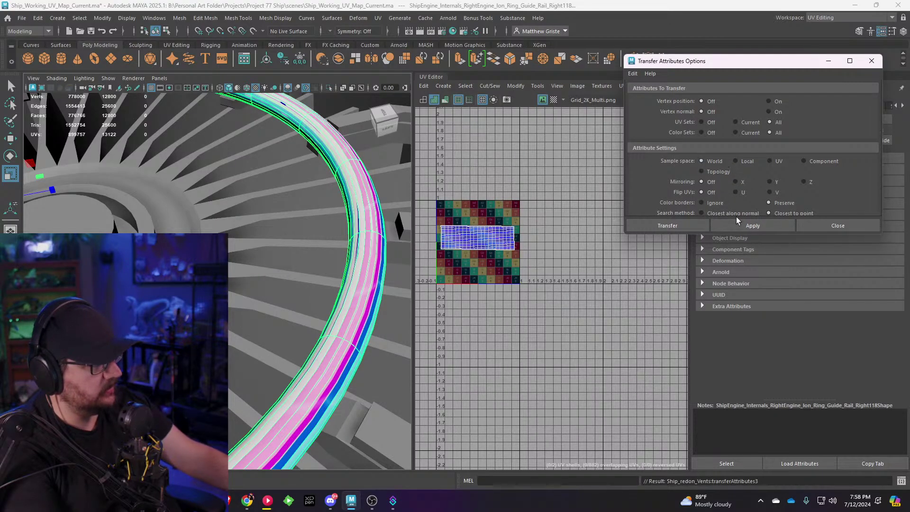
click(739, 225)
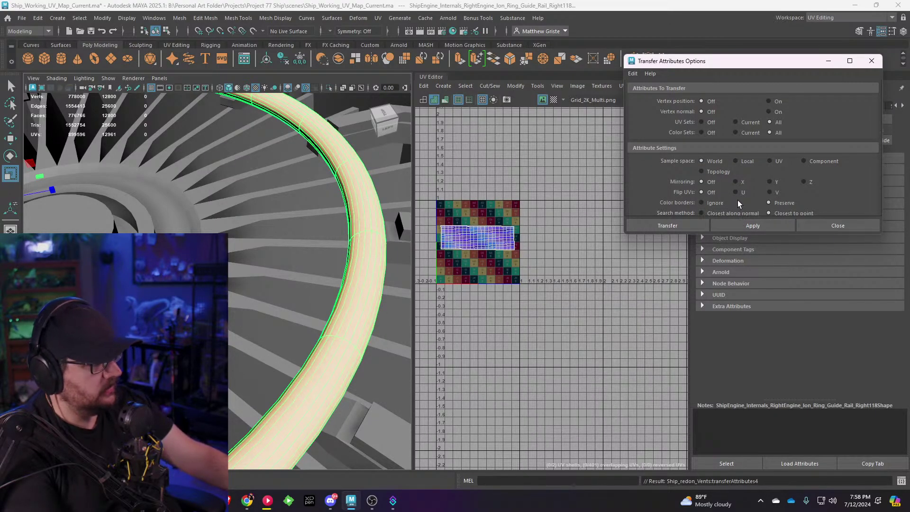
scroll(270, 241, down, 8)
alt+drag(269, 241, 377, 250)
key(Delete)
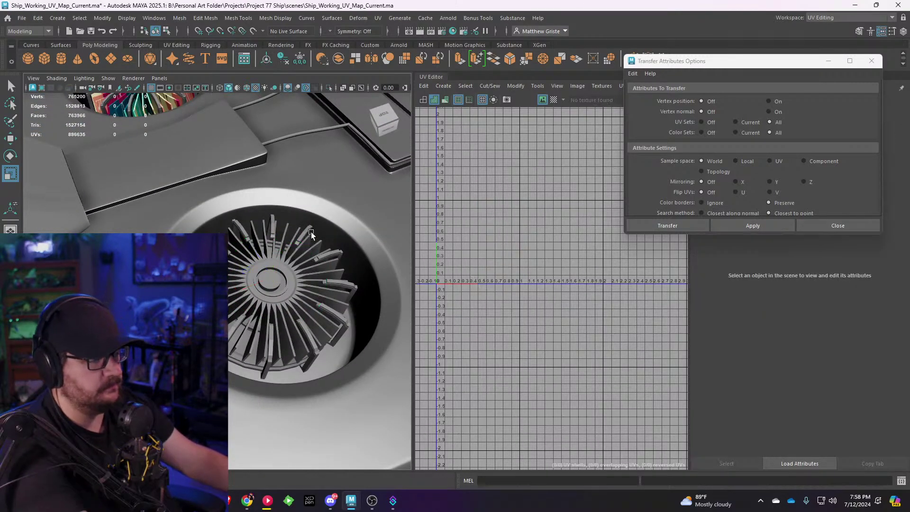
scroll(311, 232, down, 8)
key(ctrl+z)
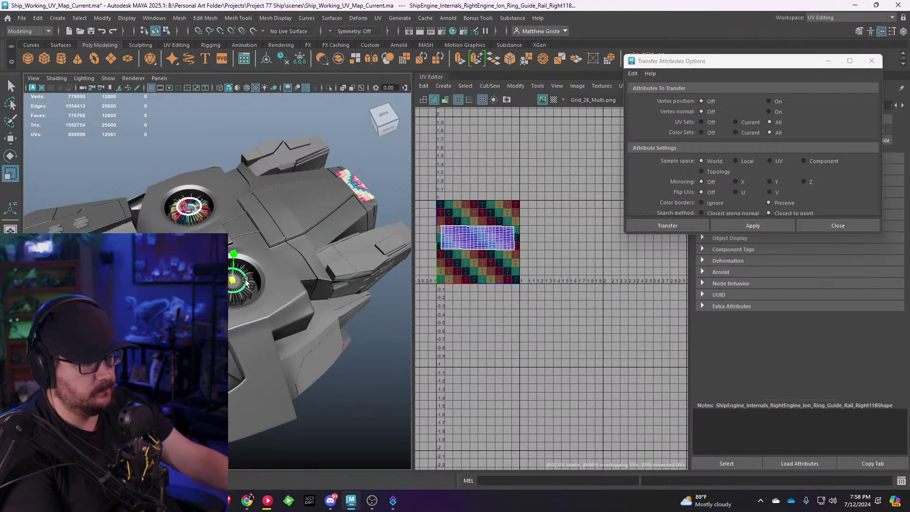
Step: Close the Transfer Attributes options and delete the guide ring in the right engine intake
click(871, 60)
scroll(286, 271, up, 3)
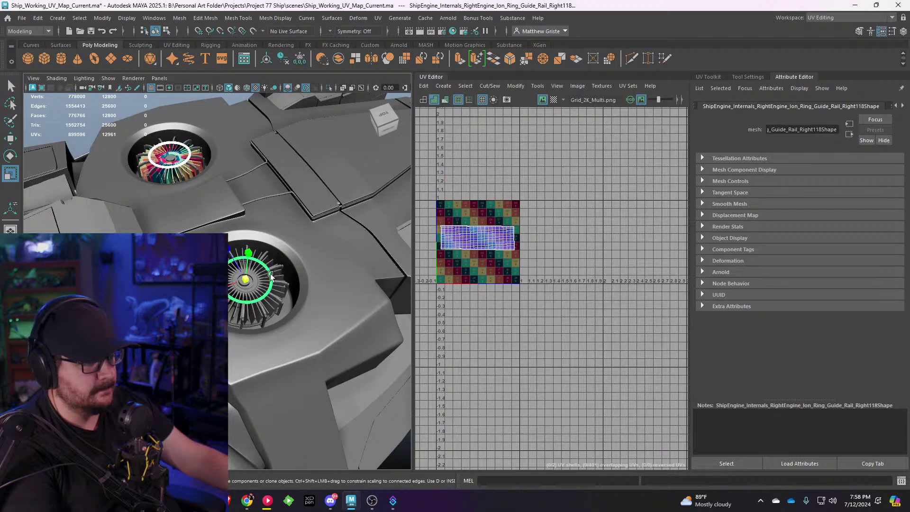
click(271, 274)
key(Delete)
Step: Rename the mesh shape of the left engine's textured guide ring as Intake Guide Ring Left
alt+drag(342, 237, 258, 240)
click(109, 231)
key(w)
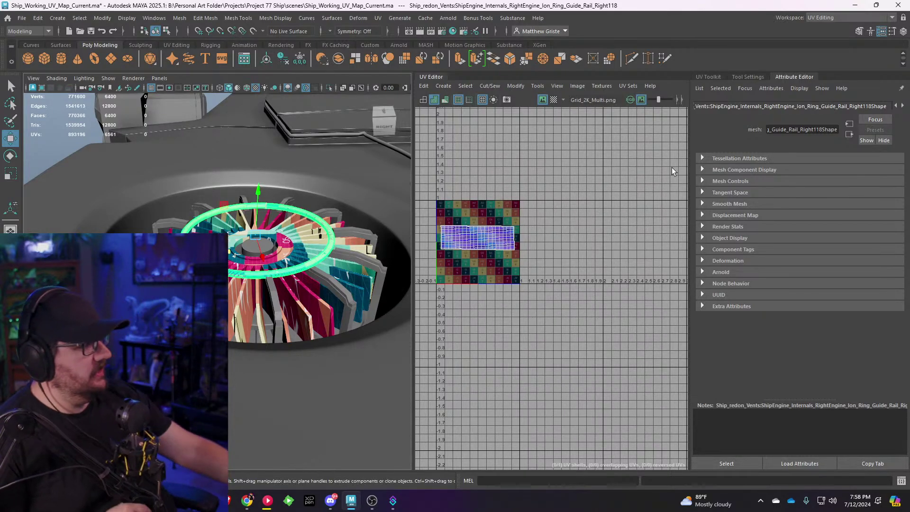
double_click(807, 129)
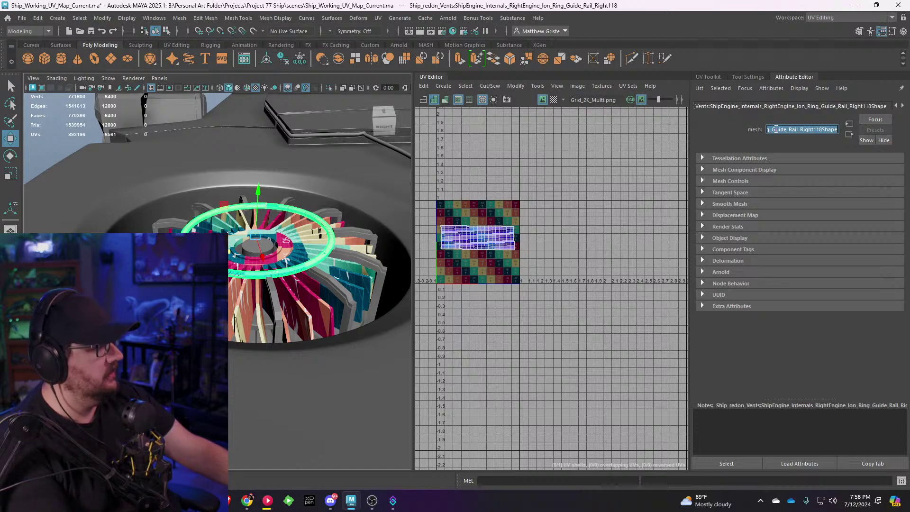
text(Int)
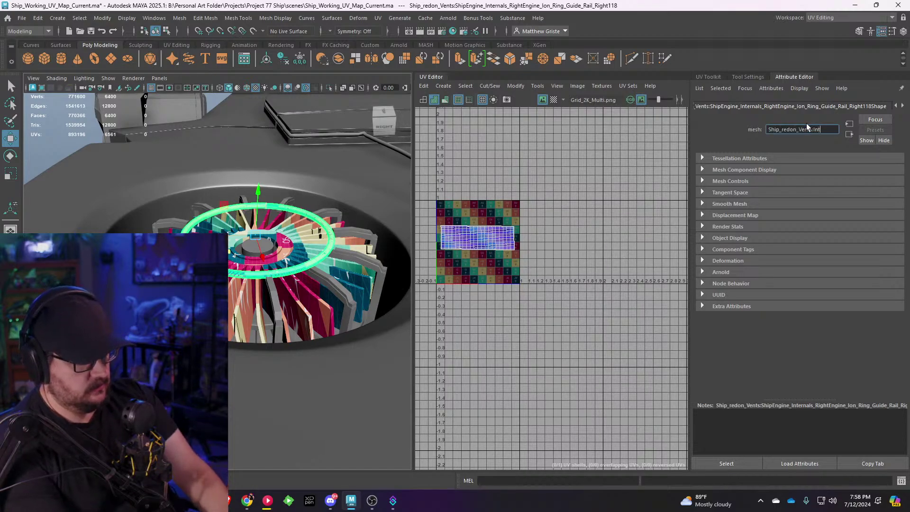
text(ake)
key(BackSpace)
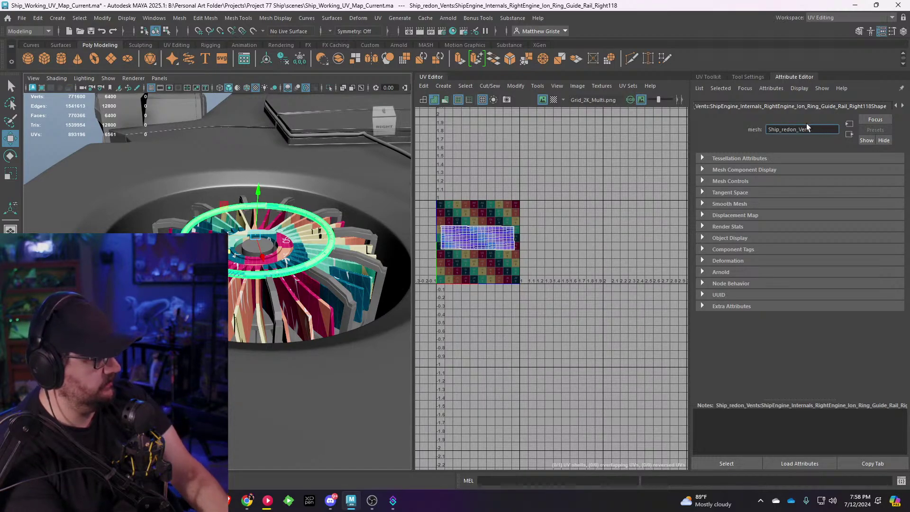
key(BackSpace)
key(BackSpace)
key(BackSpace)
key(BackSpace)
key(BackSpace)
key(BackSpace)
key(BackSpace)
key(BackSpace)
key(BackSpace)
key(BackSpace)
key(BackSpace)
key(BackSpace)
key(BackSpace)
key(BackSpace)
key(BackSpace)
key(BackSpace)
text(Intake Guide Ring)
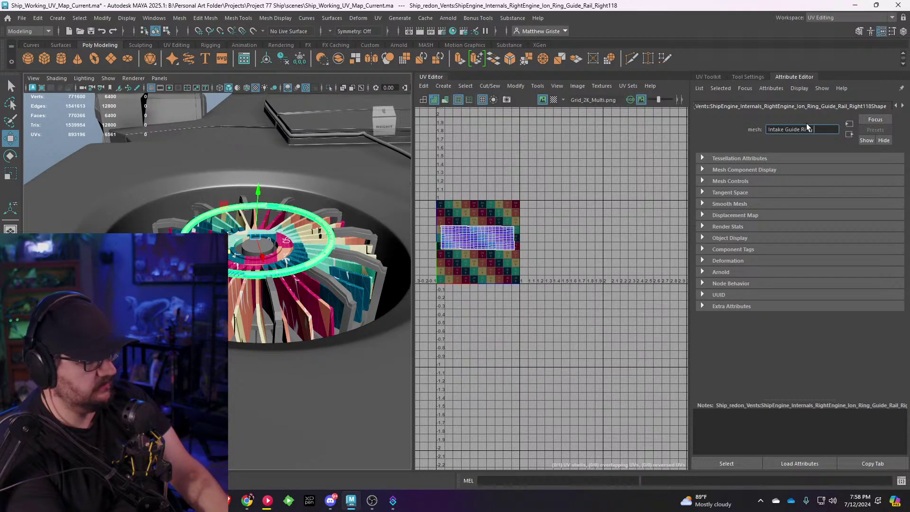
text( Left)
key(Return)
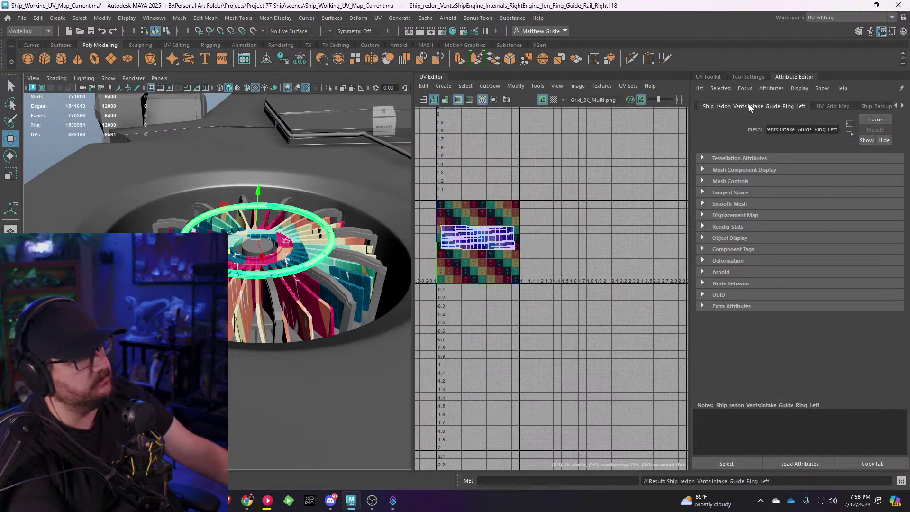
Step: Switch to the General workspace and rename the left guide ring object as Intake_Guide_Ring_Left
click(891, 18)
click(853, 27)
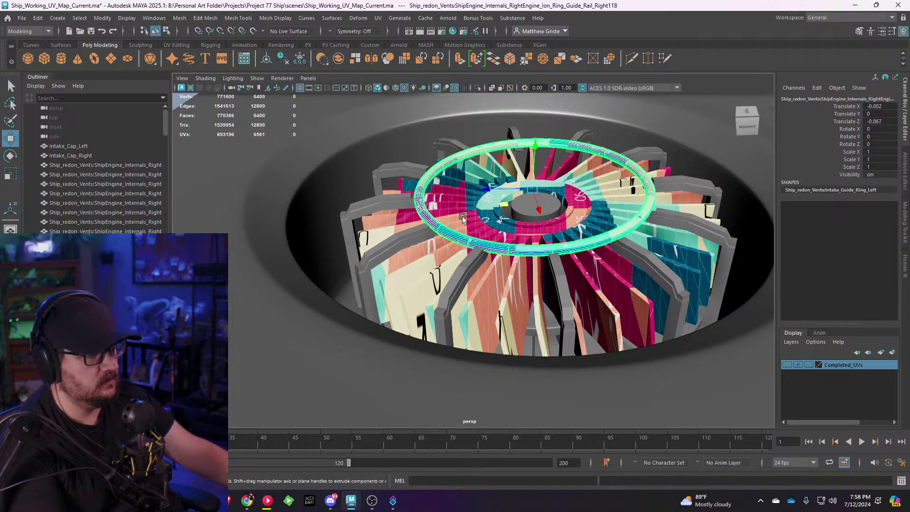
scroll(101, 170, down, 3)
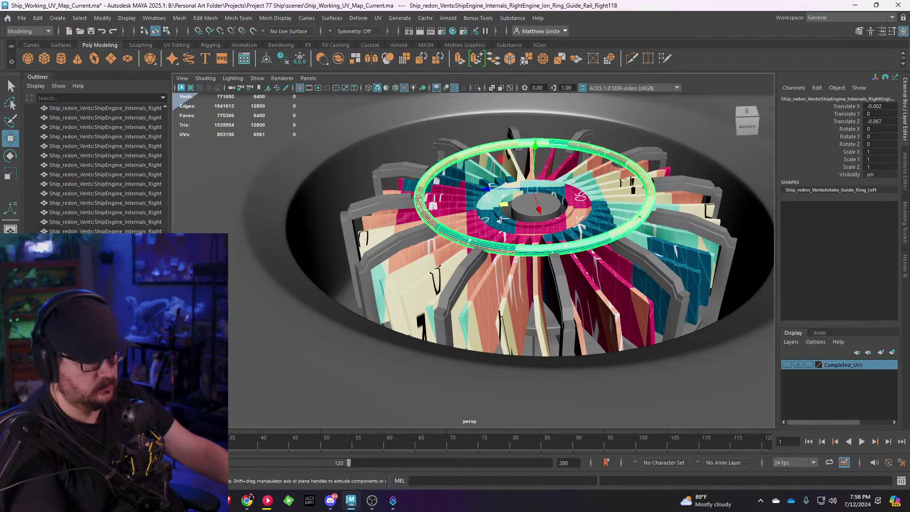
scroll(102, 171, down, 10)
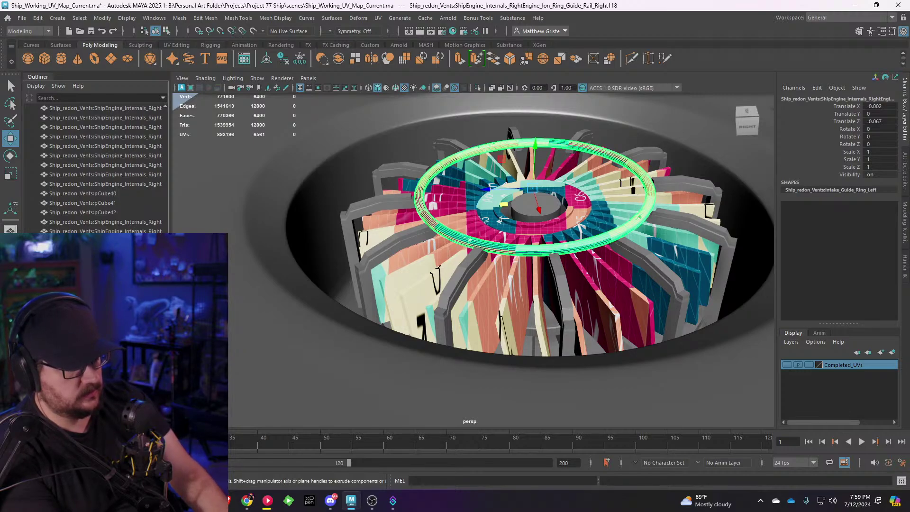
key(Return)
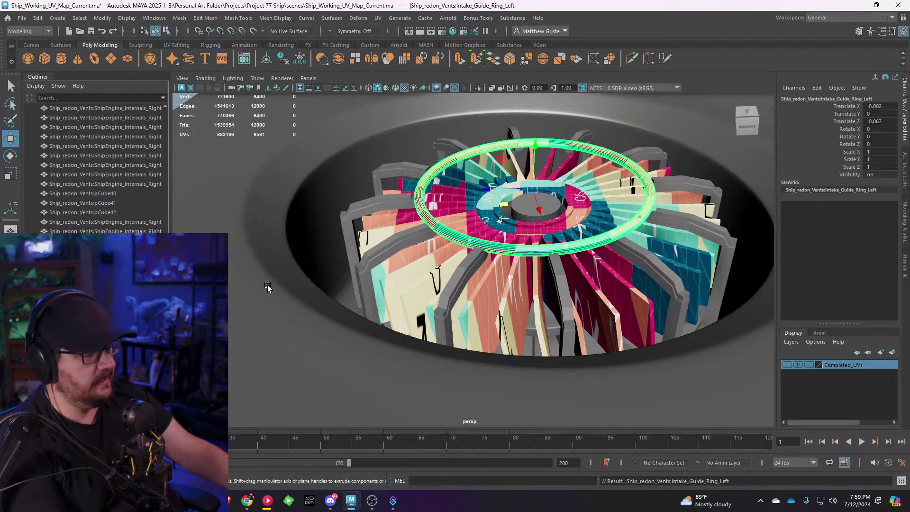
Step: Duplicate Intake_Guide_Ring_Left and freeze the copy's transformations
scroll(583, 237, down, 4)
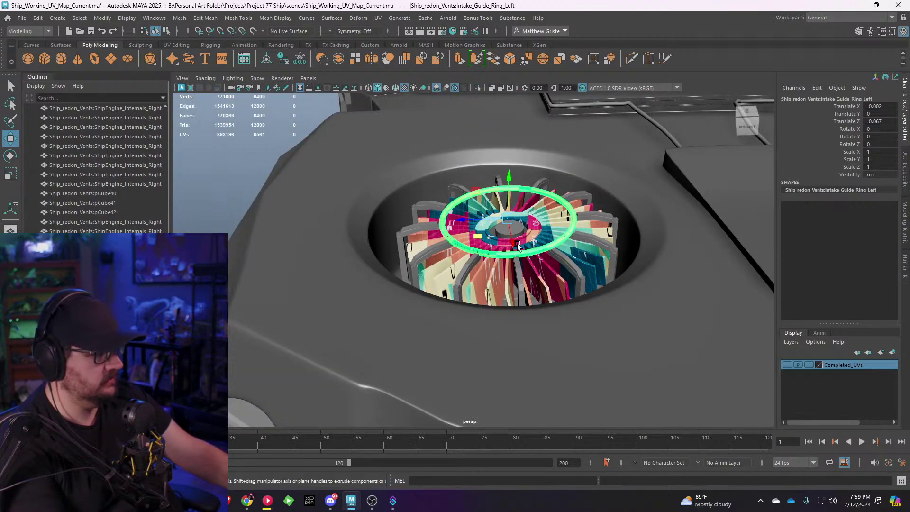
alt+drag(516, 243, 514, 245)
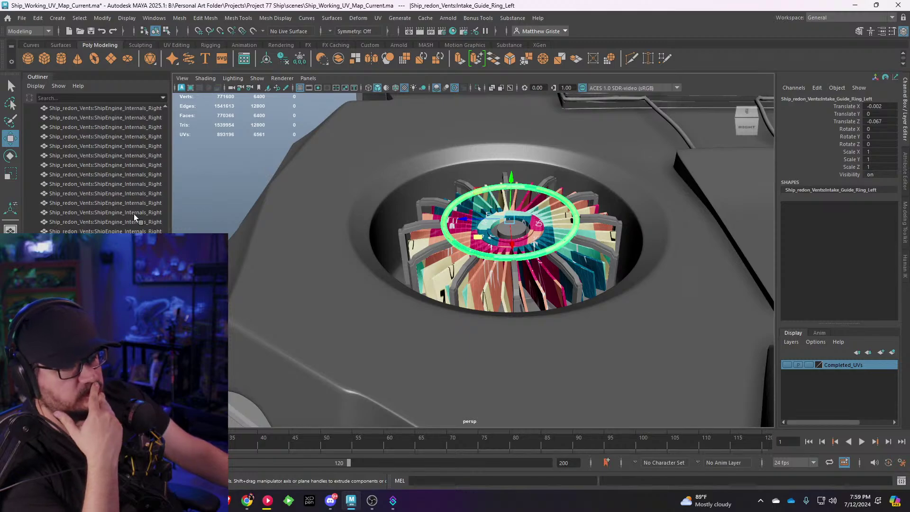
scroll(134, 214, up, 8)
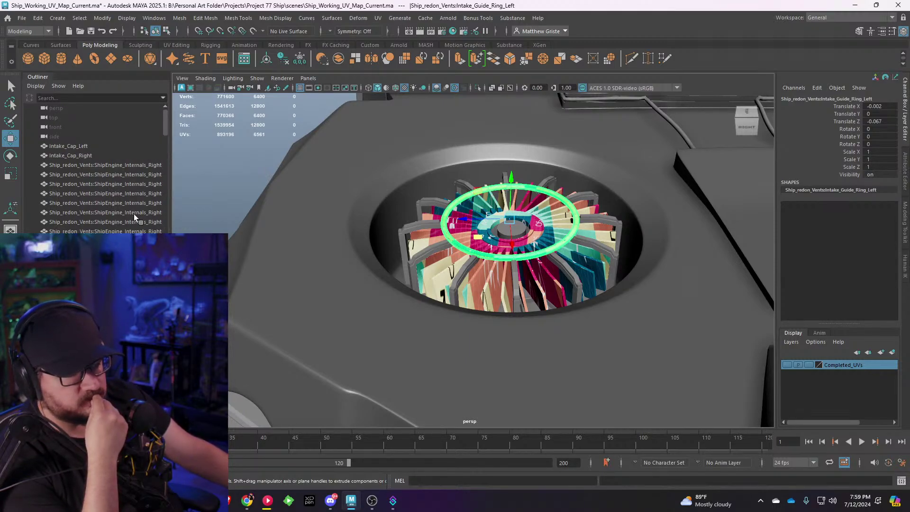
scroll(607, 256, down, 6)
alt+middle_drag(617, 266, 449, 233)
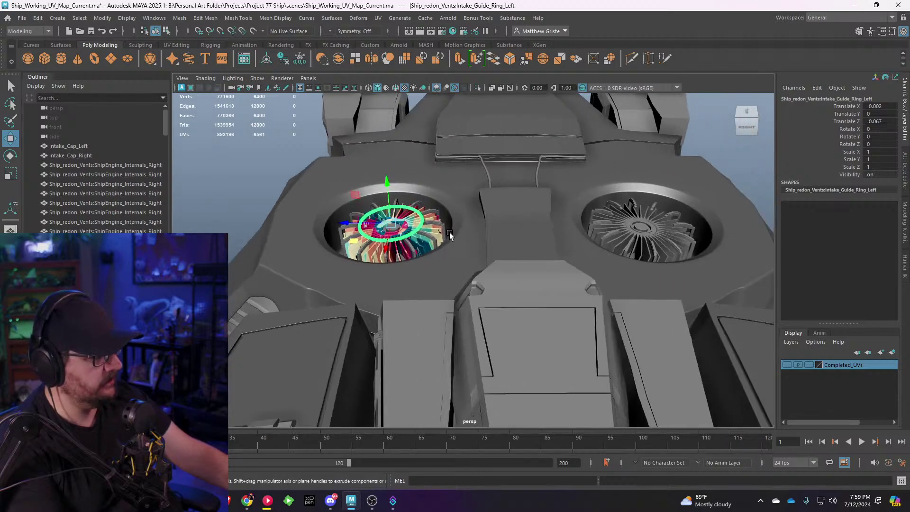
mouse_move(449, 232)
alt+mouse_down()
mouse_move(331, 240)
mouse_move(453, 246)
alt+mouse_up()
alt+middle_drag(453, 246, 507, 243)
scroll(507, 243, up, 3)
alt+drag(507, 244, 460, 237)
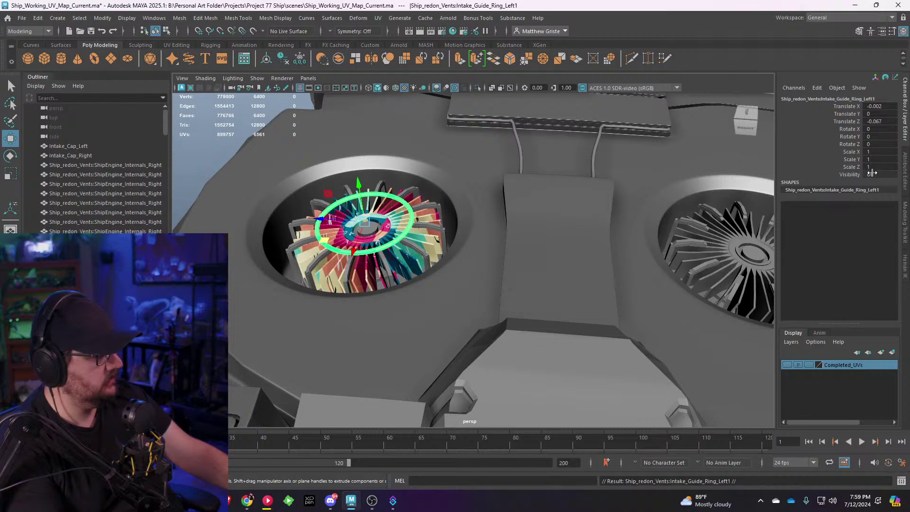
click(299, 59)
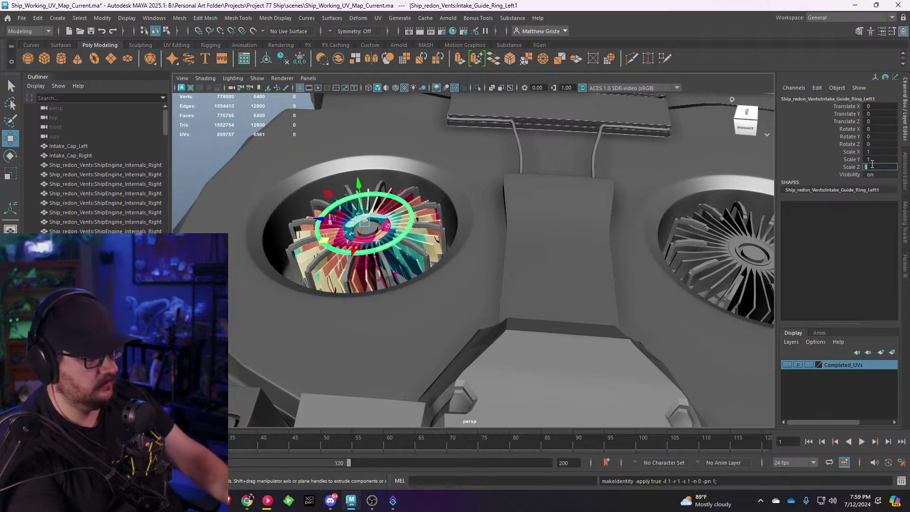
Step: Mirror the copied ring with a Scale Z of -1 and move it along Z onto the right engine's intake fan
text(-1)
key(Return)
drag(332, 219, 705, 247)
alt+middle_drag(705, 248, 501, 251)
scroll(501, 252, up, 5)
key(f)
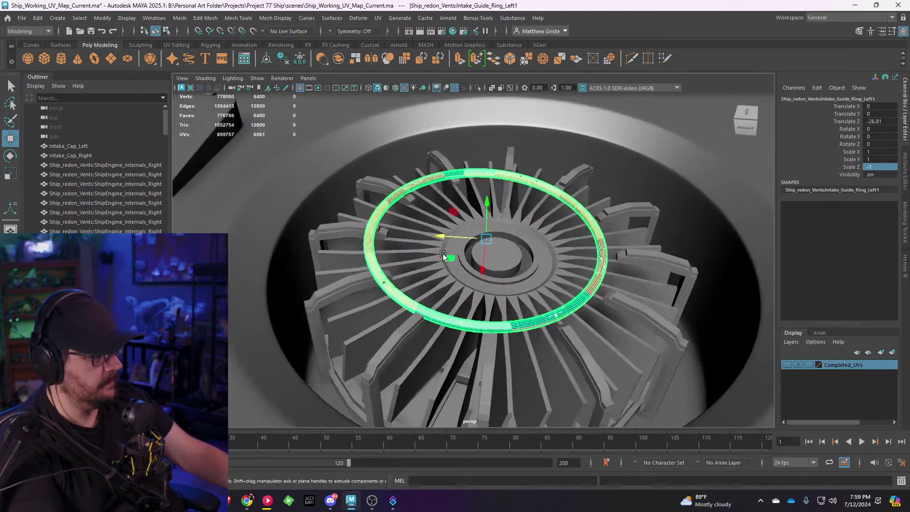
drag(446, 235, 461, 239)
Step: Inspect the mirrored ring in the right intake and select the untextured fan base beneath it
scroll(461, 239, down, 6)
click(663, 218)
alt+drag(663, 218, 555, 239)
scroll(466, 237, up, 5)
click(424, 241)
scroll(424, 240, down, 5)
alt+middle_drag(420, 221, 545, 270)
alt+drag(444, 240, 455, 280)
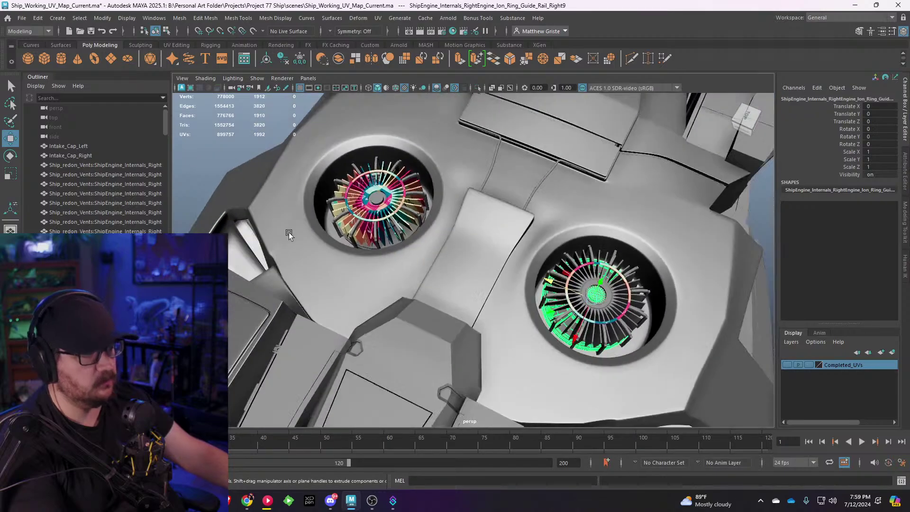
Step: Select the fan base inside the left engine intake and isolate it in the viewport
alt+middle_drag(288, 234, 406, 275)
scroll(406, 275, up, 4)
alt+drag(405, 275, 485, 233)
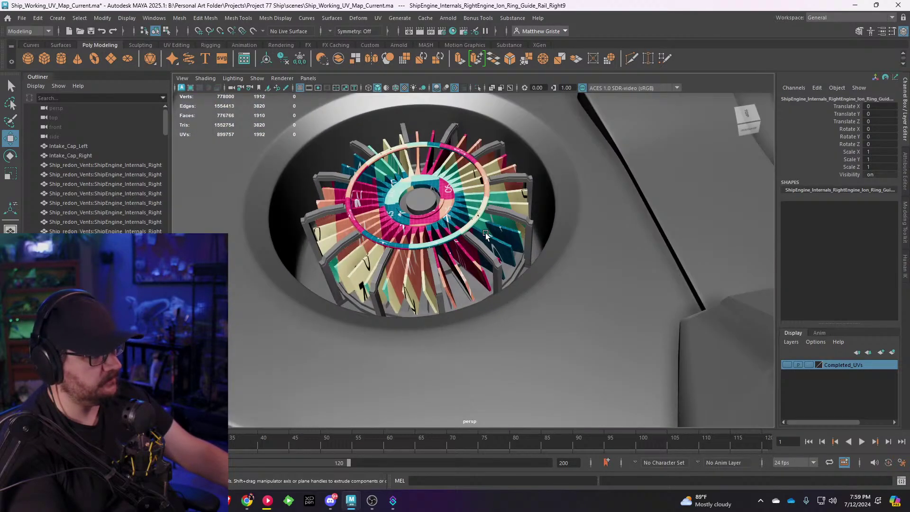
click(479, 295)
alt+drag(480, 294, 510, 284)
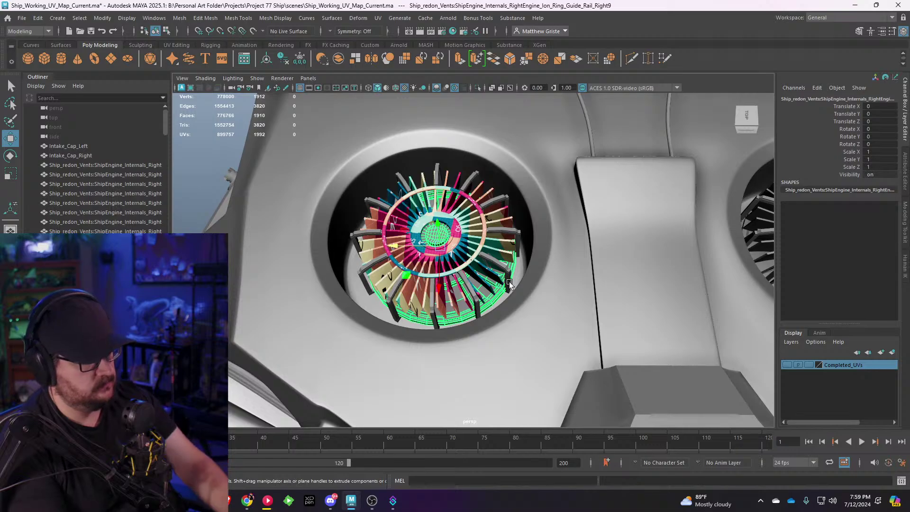
key(ctrl+1)
Step: Apply a camera-based UV projection from directly above to the isolated fan base
alt+drag(508, 284, 470, 218)
right_drag(470, 218, 623, 418)
alt+drag(522, 325, 473, 223)
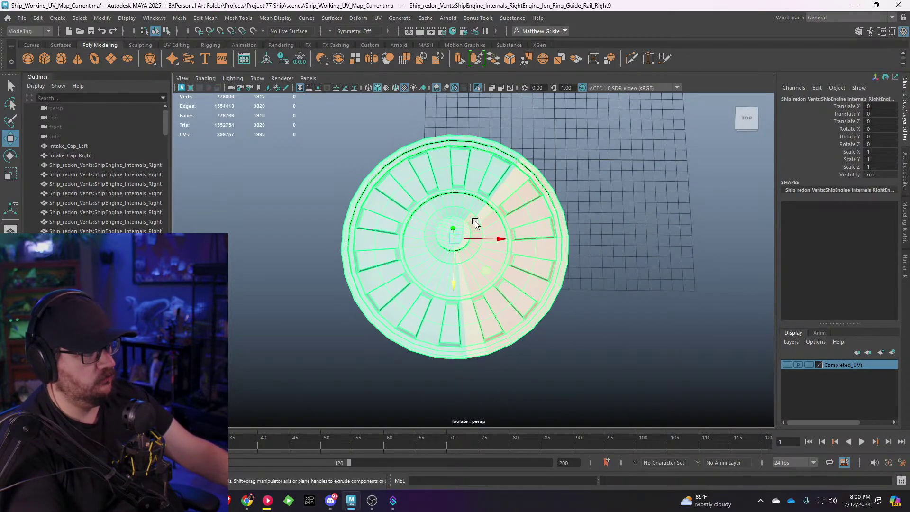
click(381, 18)
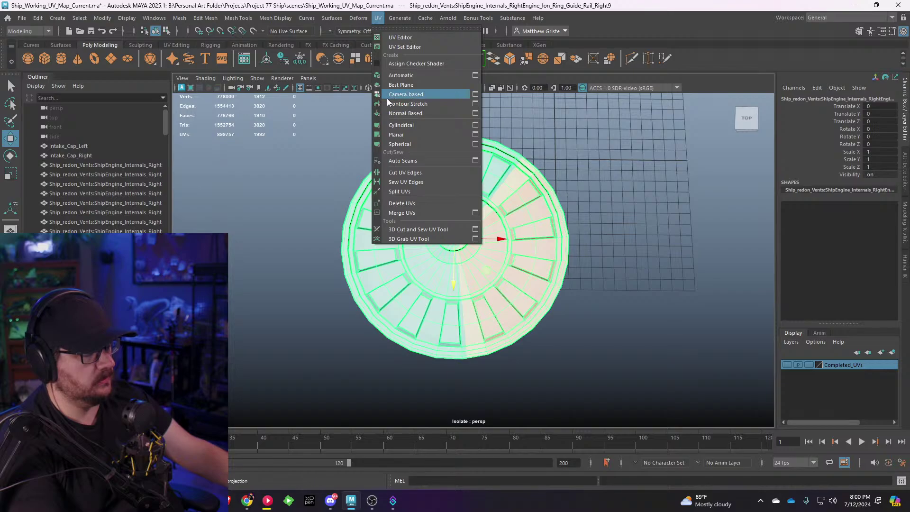
click(399, 95)
alt+drag(399, 101, 473, 277)
scroll(493, 308, up, 5)
scroll(502, 303, down, 4)
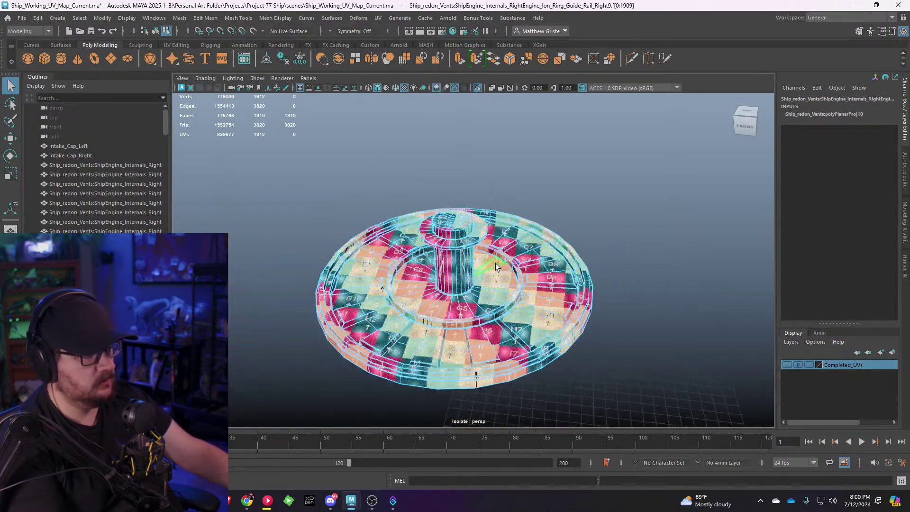
scroll(495, 264, up, 2)
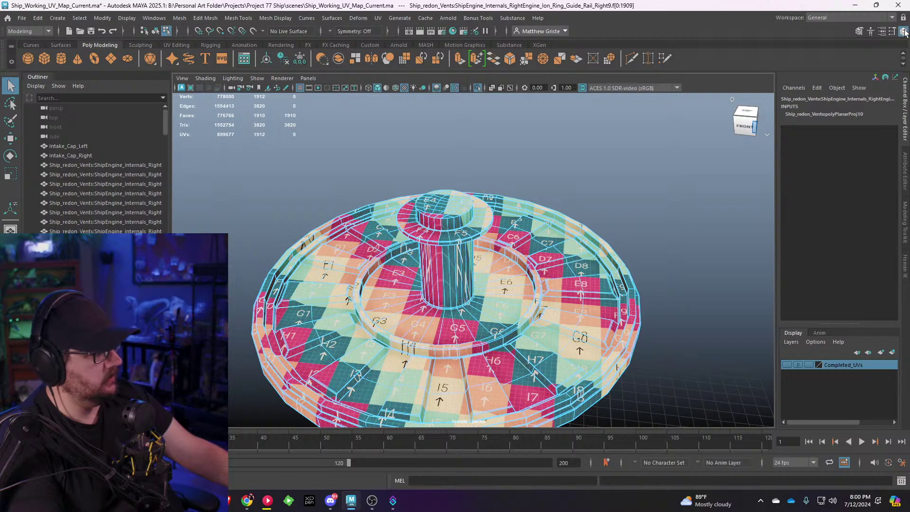
Step: Switch to the UV Editing workspace to show the fan base's projected UV layout
click(893, 18)
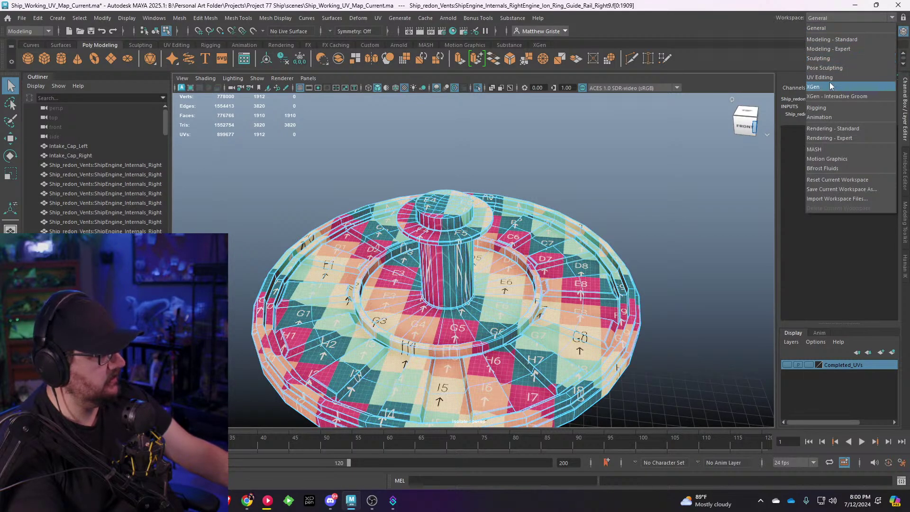
click(820, 77)
scroll(522, 296, up, 3)
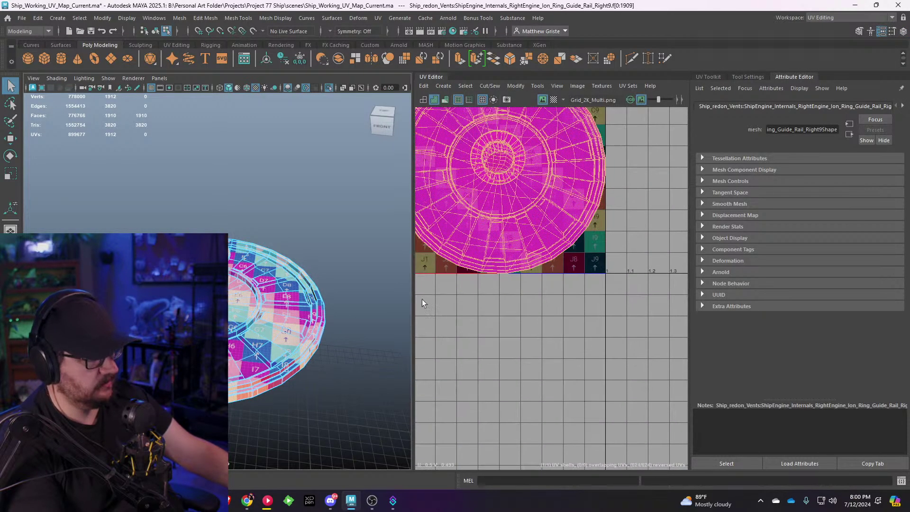
Step: Cut the UVs along the edge loop around the base of the fan base's central column
scroll(254, 355, up, 8)
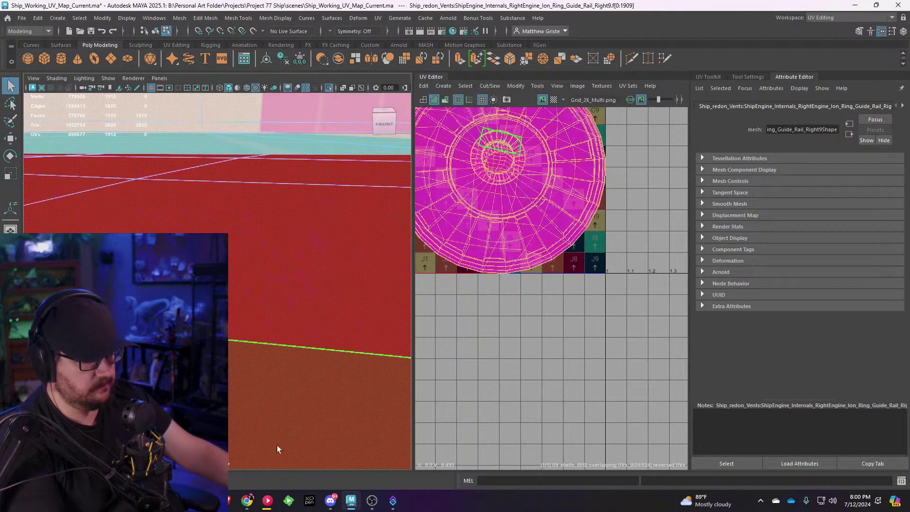
scroll(277, 446, up, 1)
alt+middle_drag(277, 446, 243, 320)
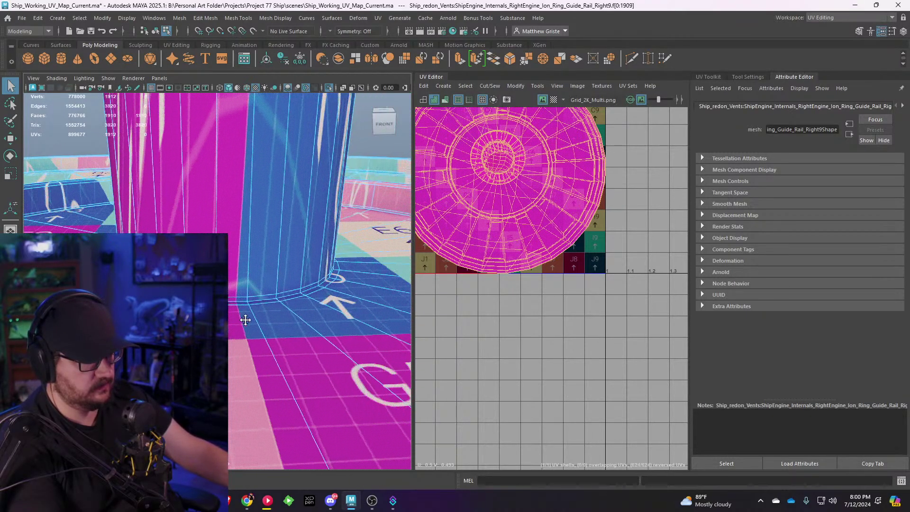
scroll(243, 323, up, 3)
scroll(243, 325, up, 3)
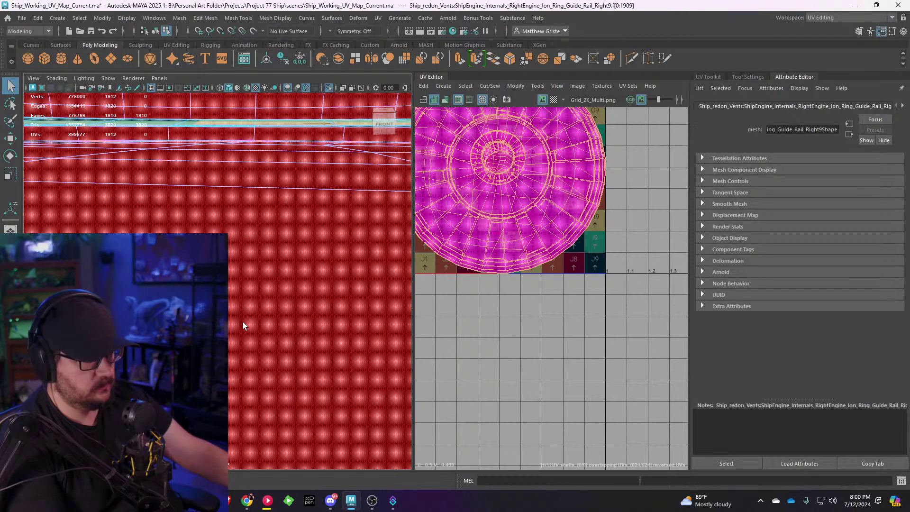
scroll(243, 325, down, 6)
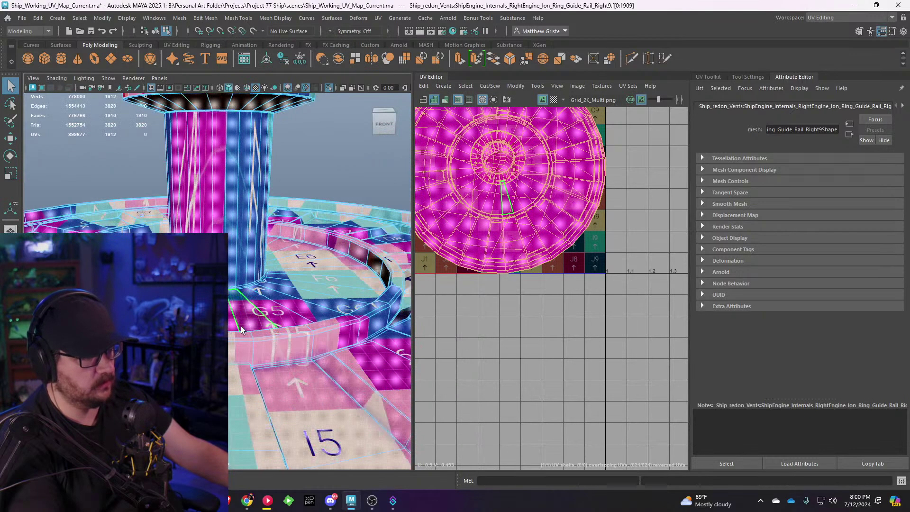
alt+drag(241, 327, 249, 346)
scroll(251, 320, up, 4)
click(251, 320)
scroll(257, 333, up, 4)
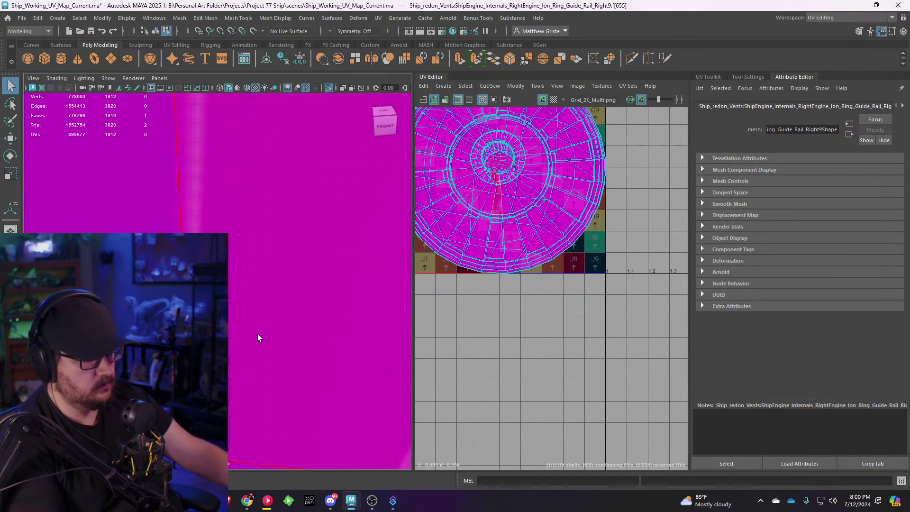
scroll(257, 334, down, 3)
right_drag(260, 217, 261, 201)
click(245, 334)
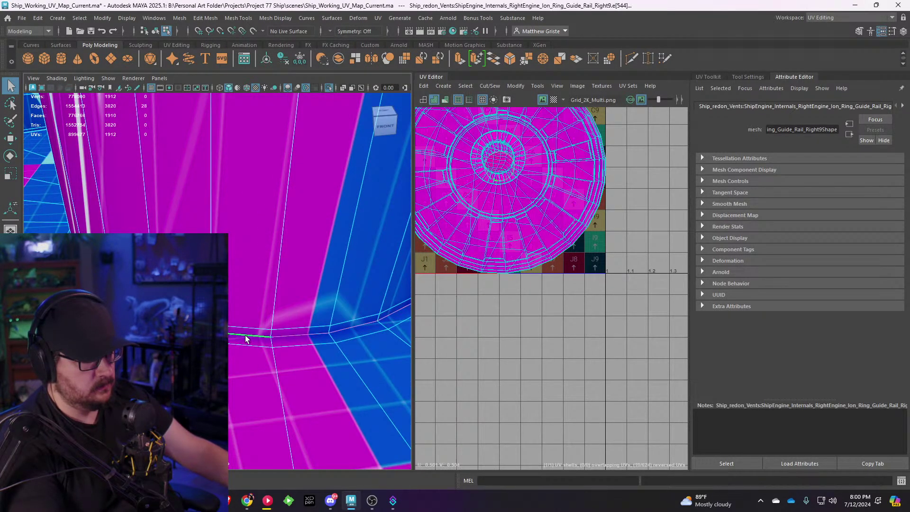
alt+middle_drag(531, 257, 552, 292)
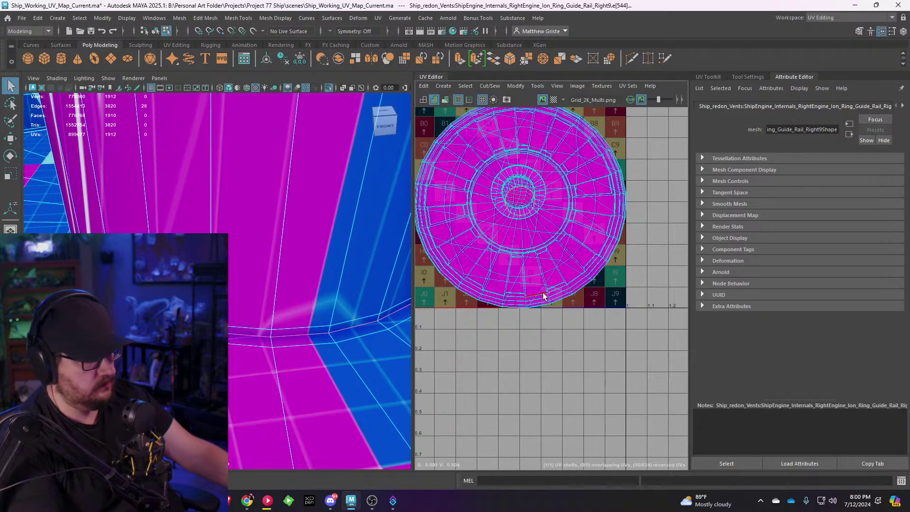
Step: Select the separated column and cap shell and move it outside the main UV tile, away from the disc layout
key(w)
right_drag(536, 208, 502, 180)
click(509, 196)
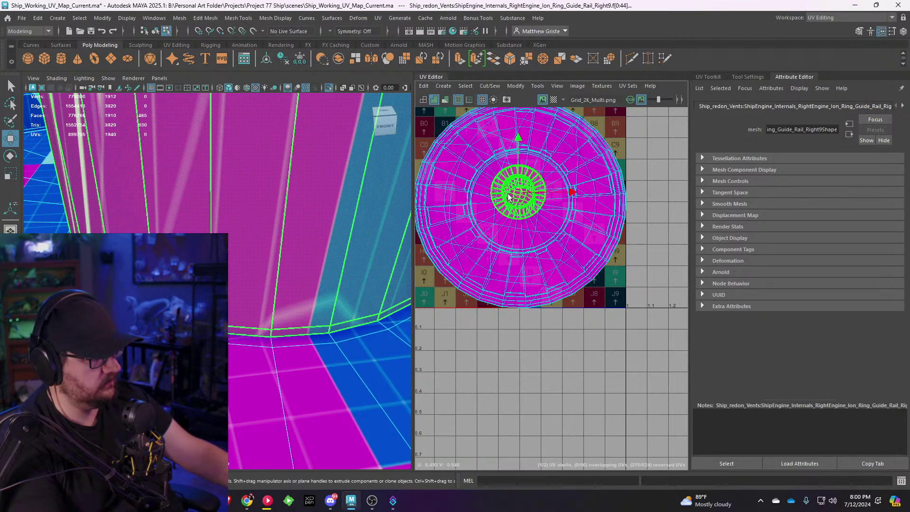
drag(509, 197, 578, 244)
drag(591, 250, 463, 232)
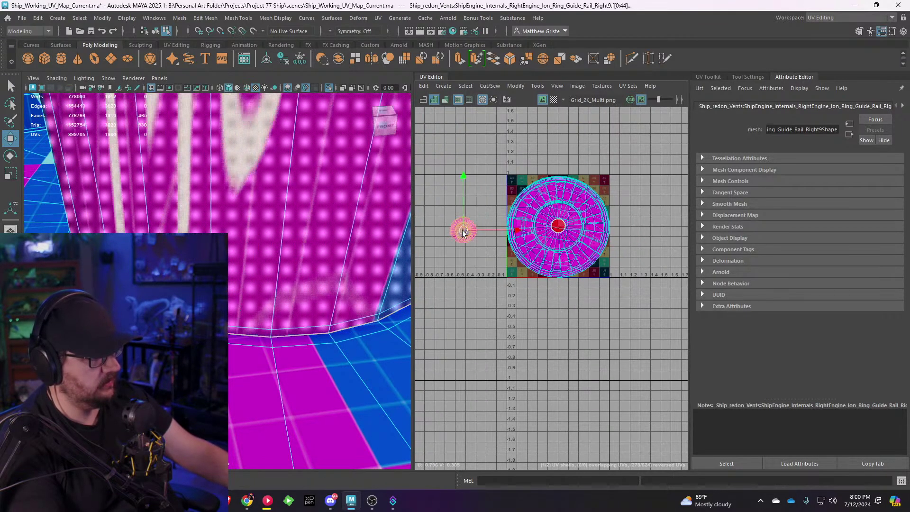
Step: Cut the UVs along the edge loop at the top of the column, where it meets the cap
scroll(310, 275, down, 8)
alt+middle_drag(284, 242, 280, 315)
alt+drag(280, 314, 278, 280)
scroll(251, 311, up, 5)
scroll(282, 279, up, 5)
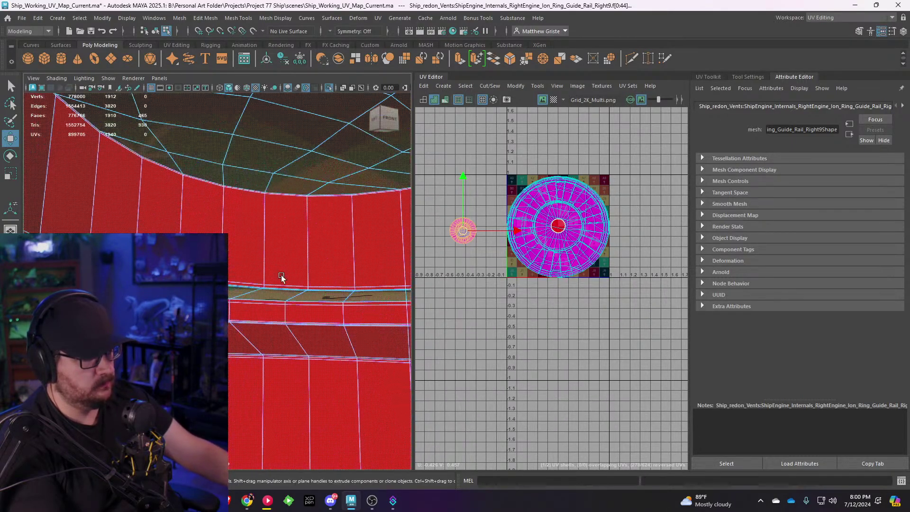
scroll(280, 310, down, 3)
alt+middle_drag(280, 312, 269, 248)
right_drag(269, 218, 269, 193)
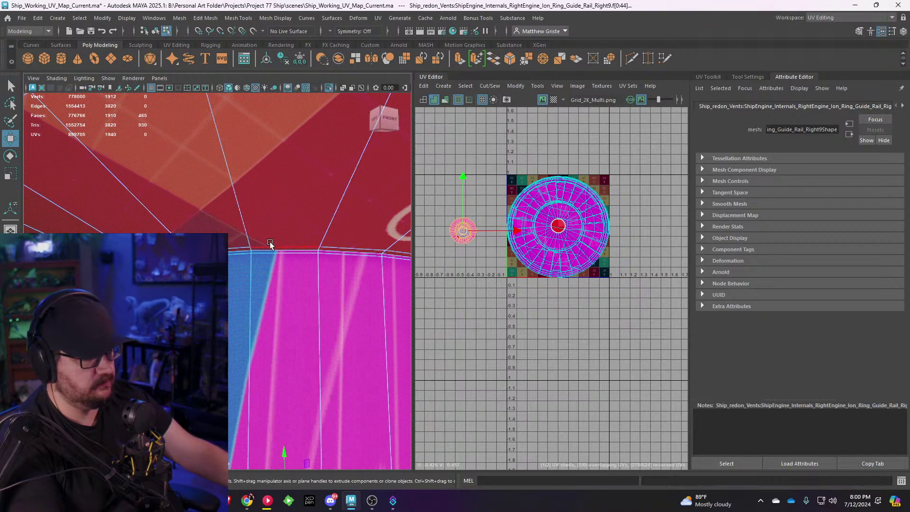
scroll(268, 254, up, 2)
double_click(273, 243)
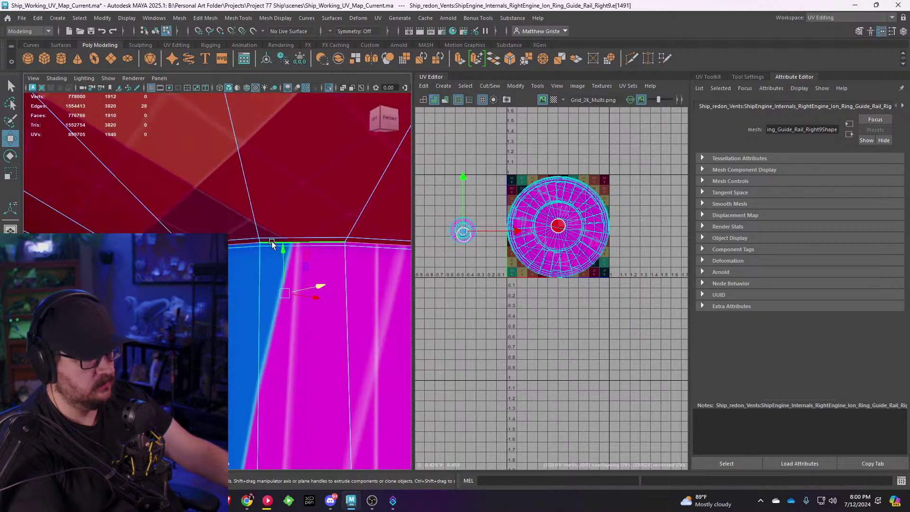
scroll(545, 261, up, 4)
key(shift+x)
Step: Select the cap's UV shell and move it away from the overlapping column wall shell
alt+middle_drag(467, 241, 565, 263)
scroll(564, 263, up, 2)
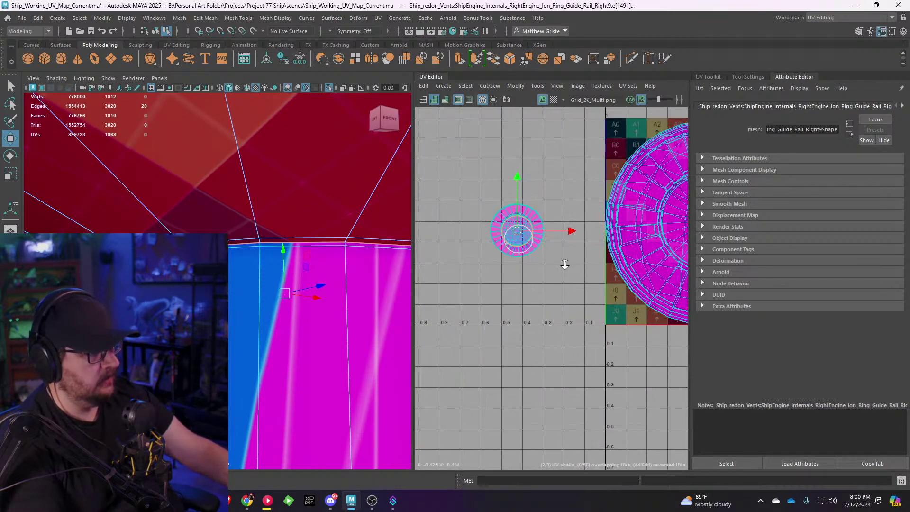
right_drag(514, 224, 494, 219)
click(493, 219)
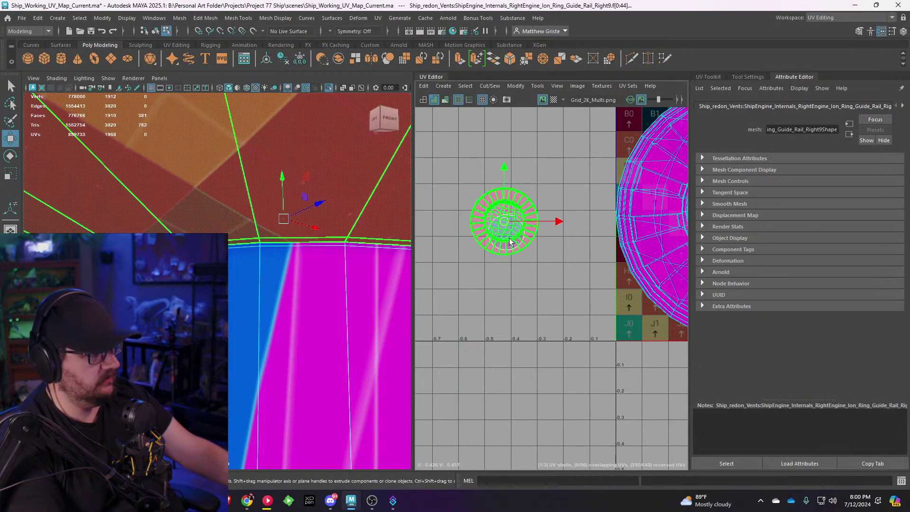
drag(504, 221, 542, 156)
Step: Cut the column wall shell open along one vertical edge line and unfold it into a strip
click(498, 216)
right_drag(497, 216, 491, 212)
click(495, 211)
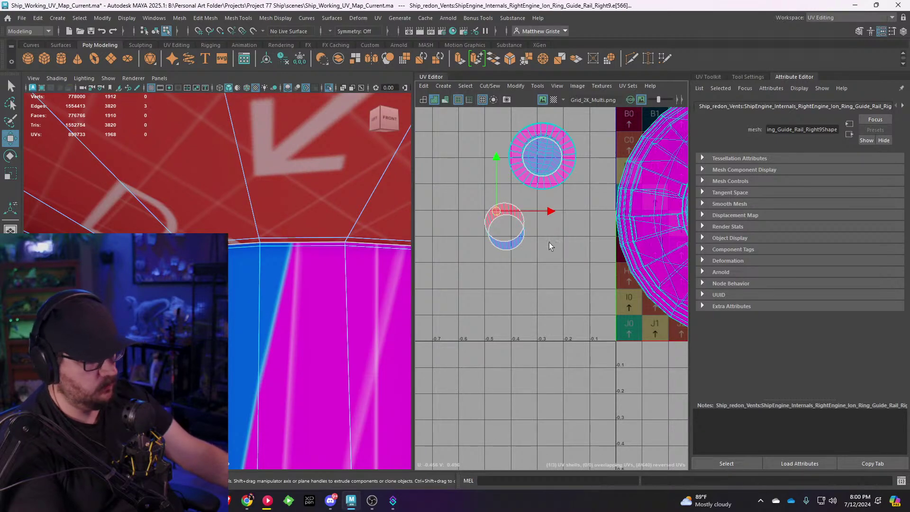
right_drag(502, 216, 495, 210)
click(509, 211)
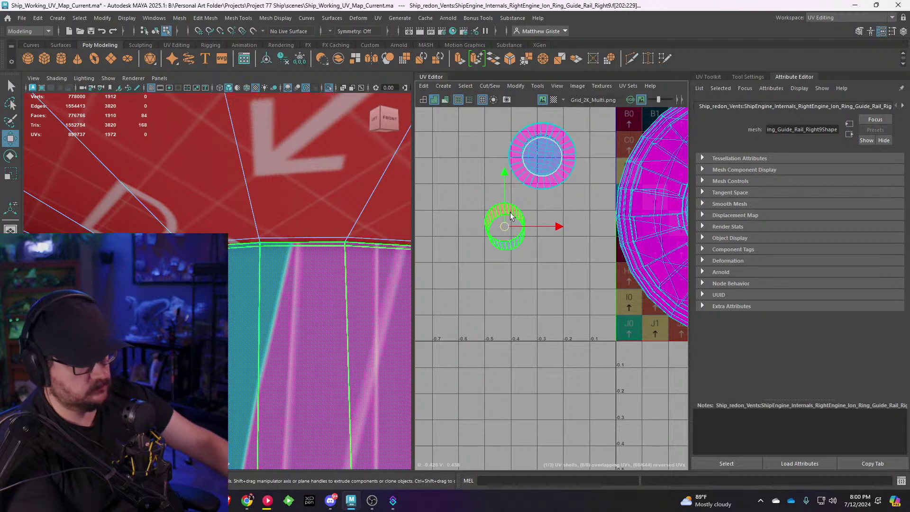
key(ctrl+u)
Step: Rotate the unfolded column strip until it is level and scale it up uniformly
scroll(514, 211, up, 3)
key(e)
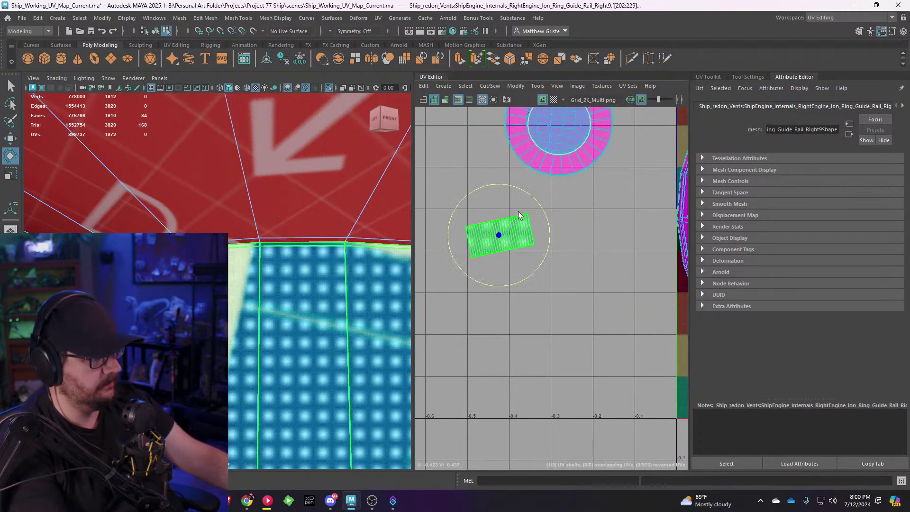
drag(518, 211, 538, 203)
key(r)
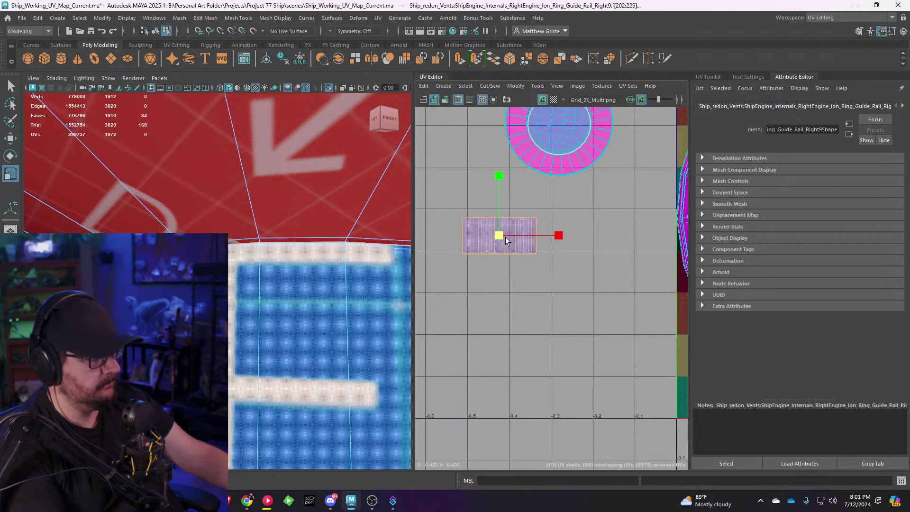
drag(505, 237, 530, 237)
Step: Place the column strip near the upper-left corner of the UV tile left of the main tile
key(w)
key(f)
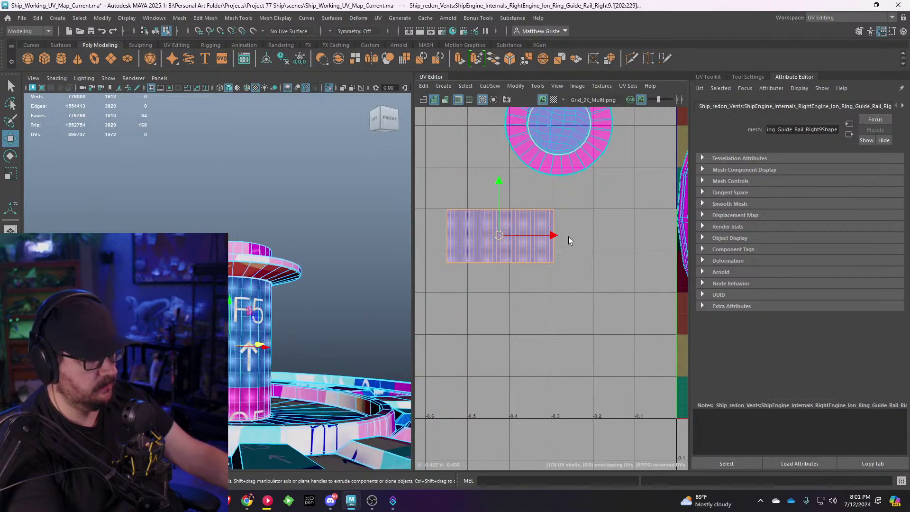
scroll(550, 246, down, 5)
drag(542, 267, 463, 190)
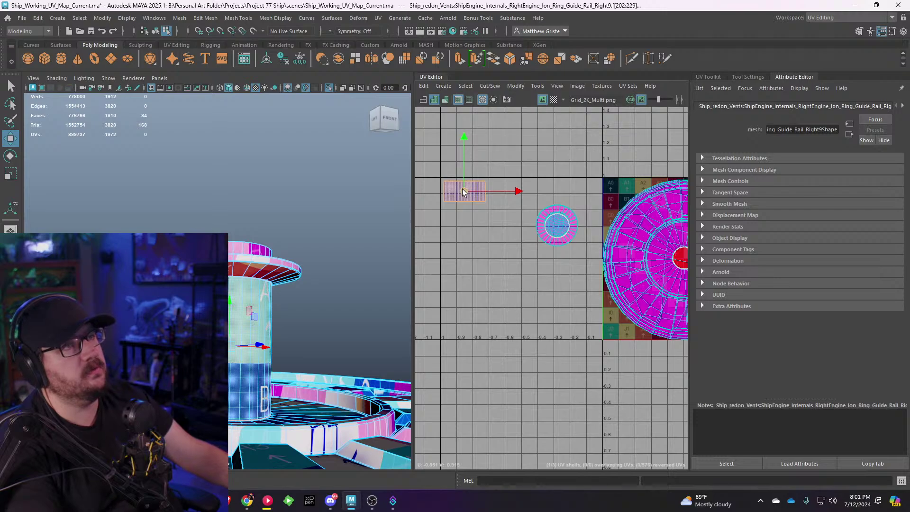
scroll(570, 255, up, 5)
alt+middle_drag(548, 218, 602, 256)
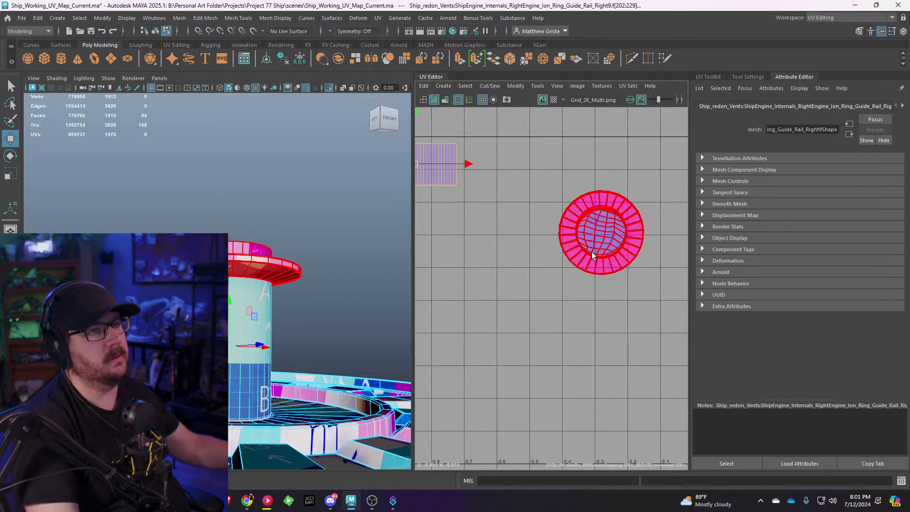
scroll(597, 253, up, 3)
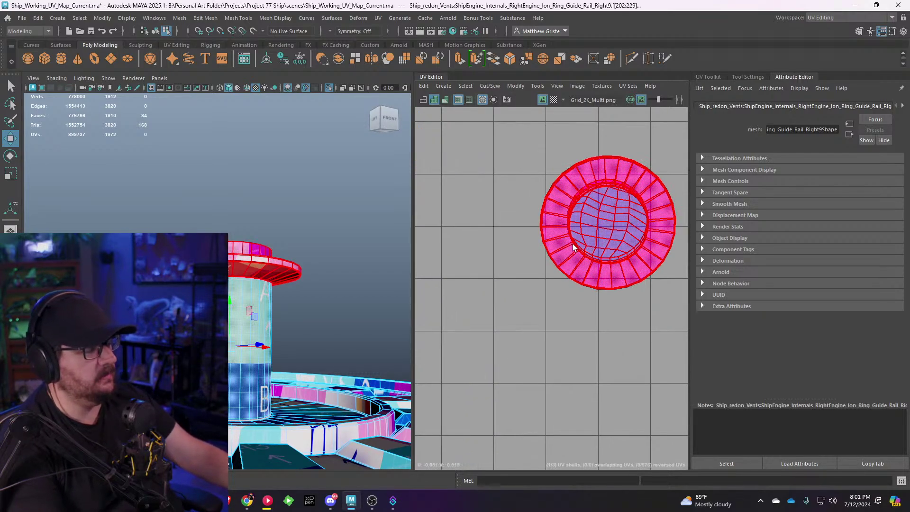
scroll(549, 313, down, 4)
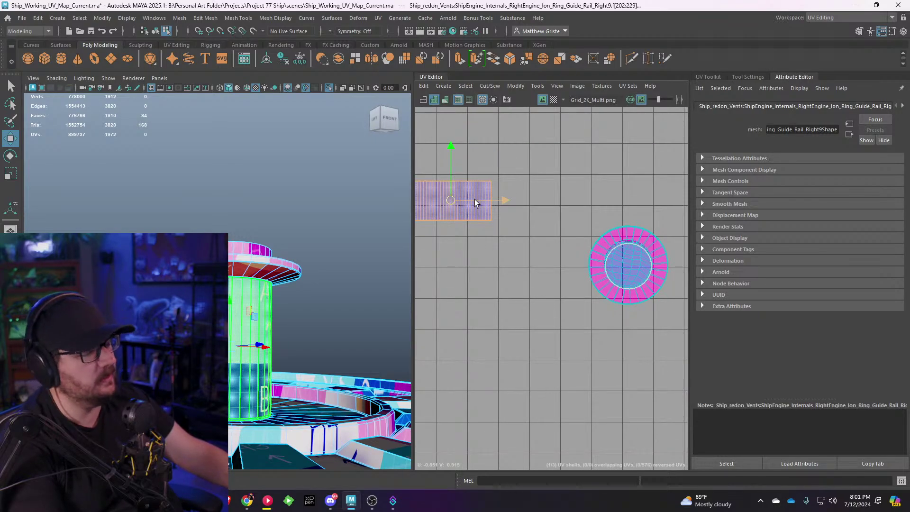
drag(450, 200, 455, 214)
alt+middle_drag(446, 211, 510, 212)
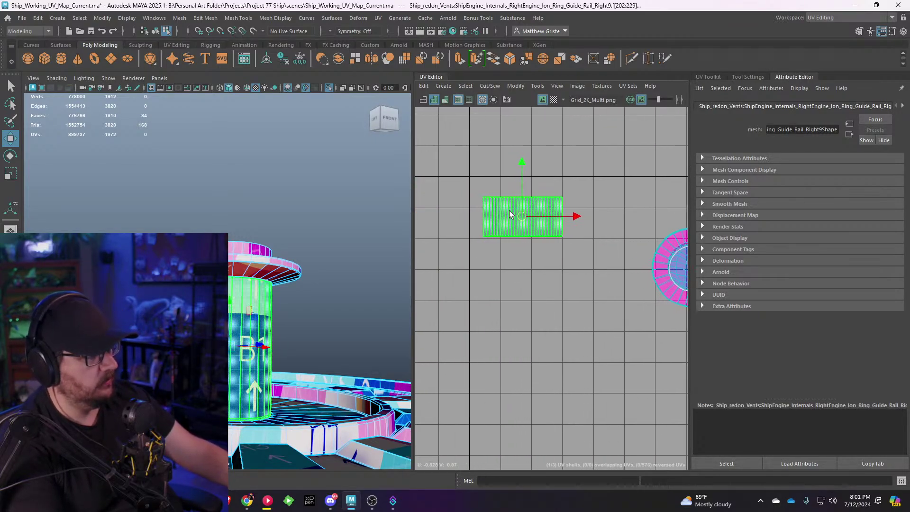
scroll(525, 222, down, 3)
drag(526, 222, 523, 215)
Step: Select the cap's UV shell and examine the cap on the model from above and below
click(624, 247)
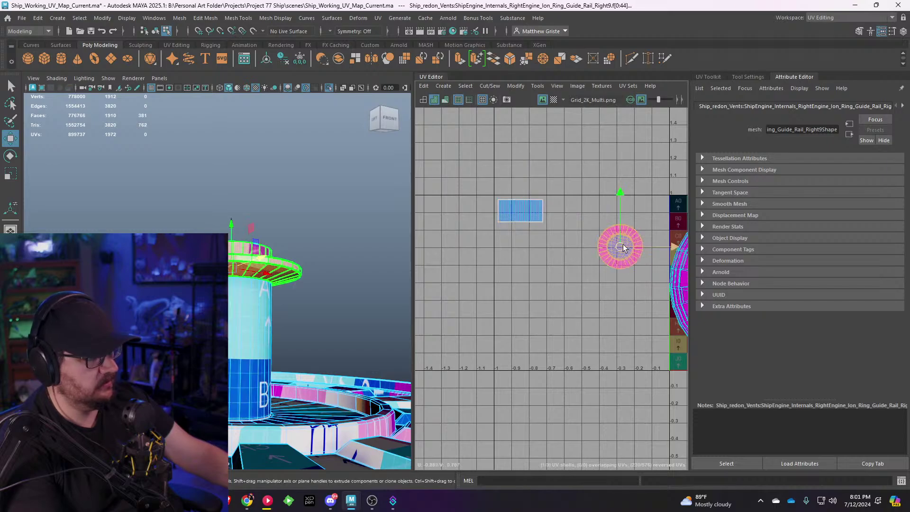
alt+drag(309, 266, 290, 315)
scroll(290, 314, up, 4)
alt+middle_drag(290, 314, 262, 259)
scroll(262, 260, up, 5)
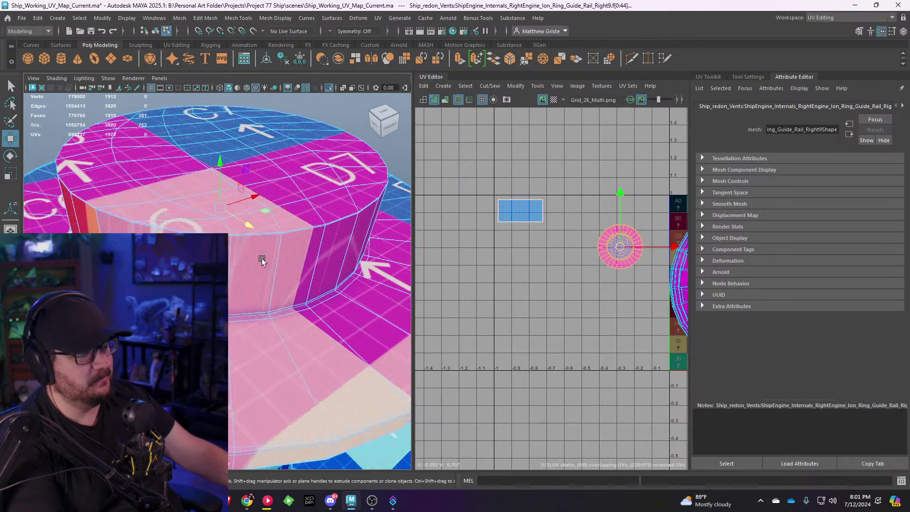
alt+drag(242, 280, 287, 249)
alt+middle_drag(287, 249, 265, 267)
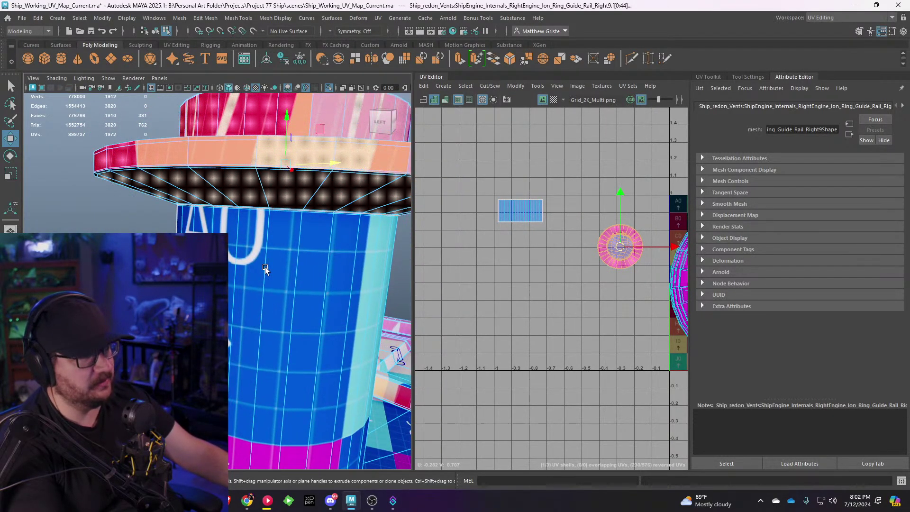
scroll(265, 266, down, 4)
scroll(265, 269, up, 3)
scroll(262, 246, up, 5)
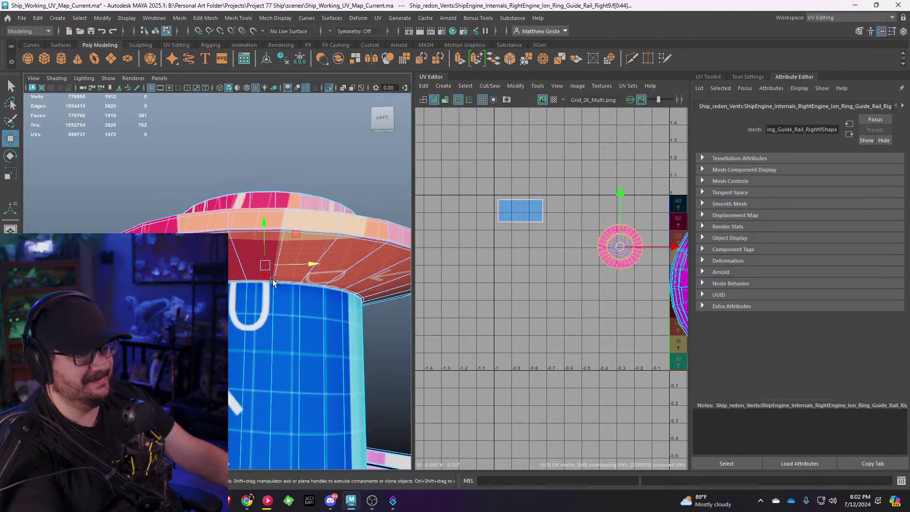
Step: Cut the UVs along the edge loop at the cap's lower outer rim to separate its underside
scroll(260, 236, up, 4)
alt+middle_drag(252, 203, 245, 230)
scroll(248, 222, down, 3)
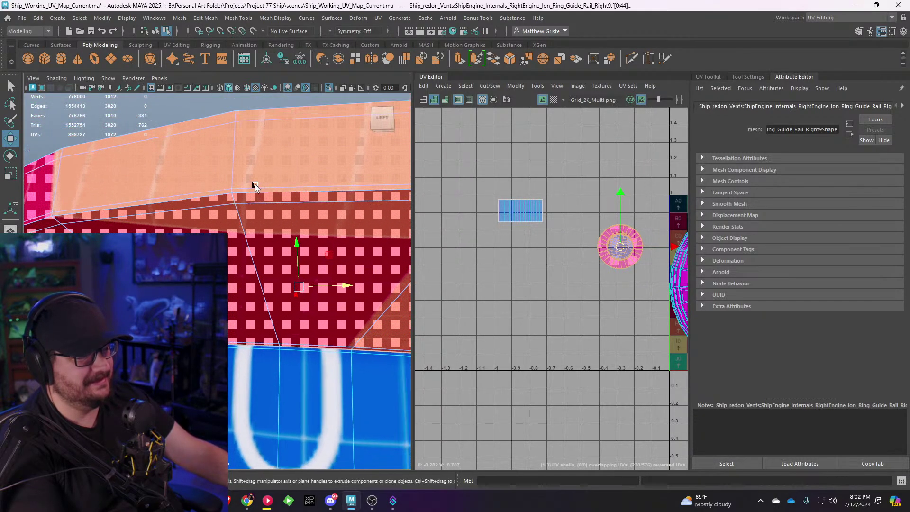
right_click(255, 185)
right_drag(255, 185, 255, 160)
double_click(248, 192)
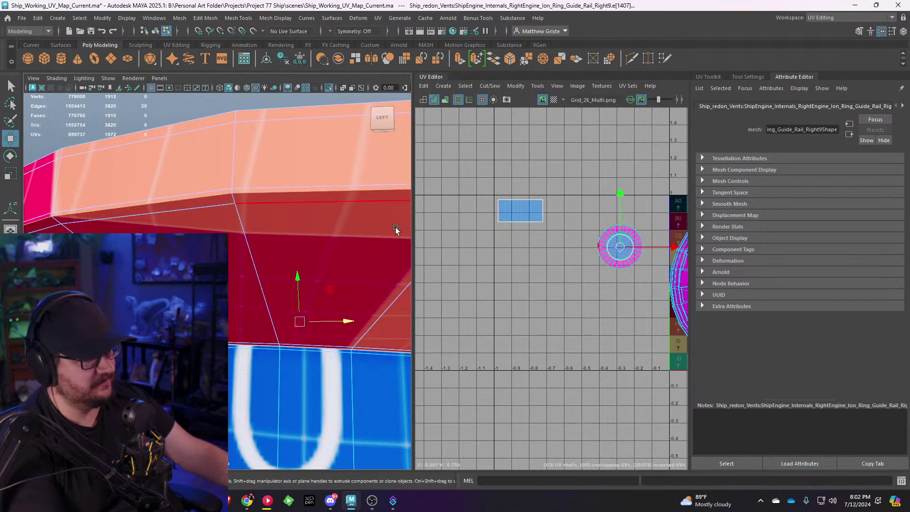
alt+middle_drag(533, 260, 493, 258)
scroll(494, 257, up, 2)
key(shift+x)
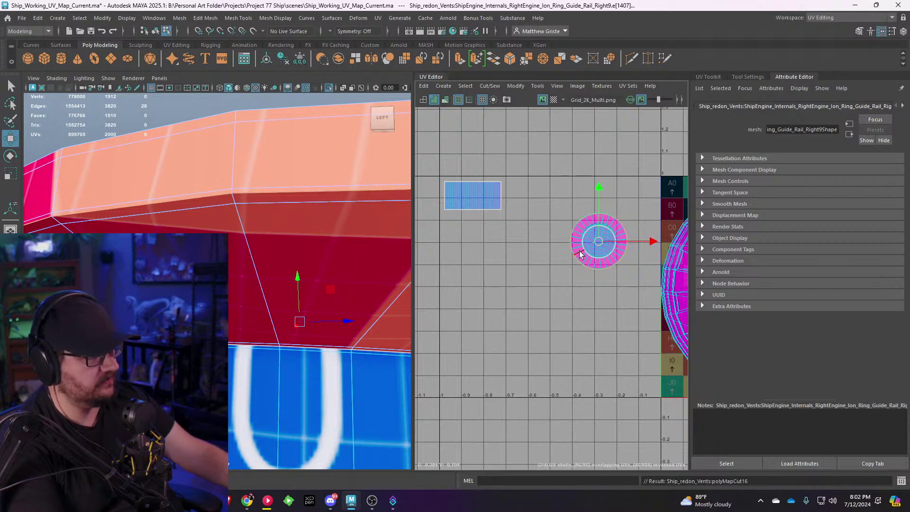
right_drag(236, 218, 275, 194)
double_click(274, 191)
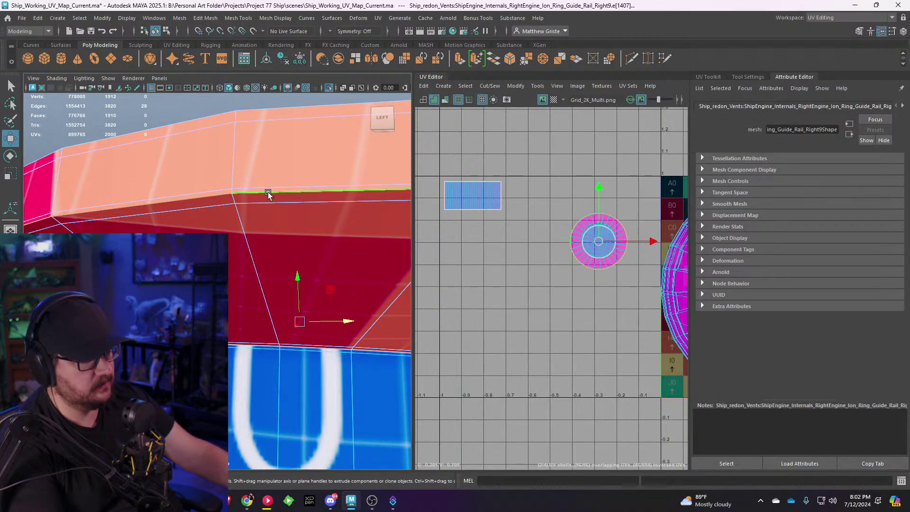
alt+middle_drag(607, 264, 620, 244)
key(shift+x)
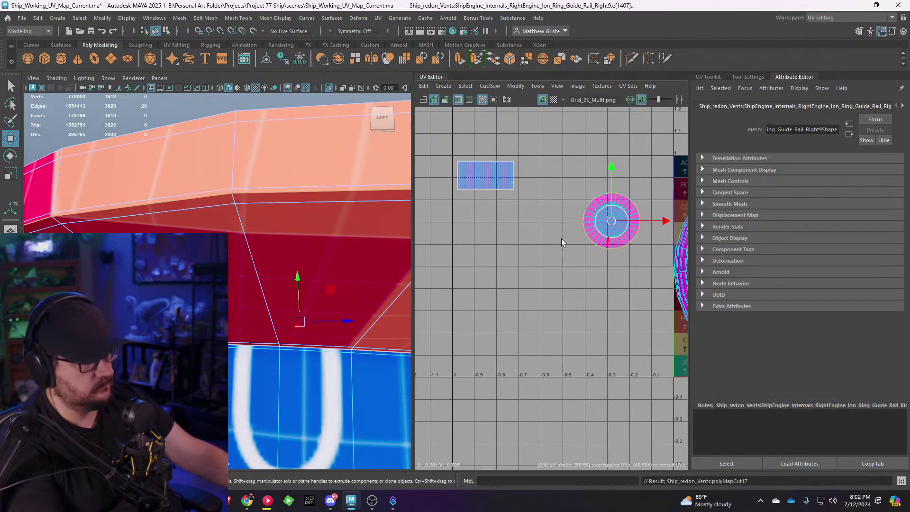
Step: Select the cap's underside shell, move it clear of the cap's top shell below the column strip, and unfold it
right_drag(309, 217, 355, 242)
click(266, 248)
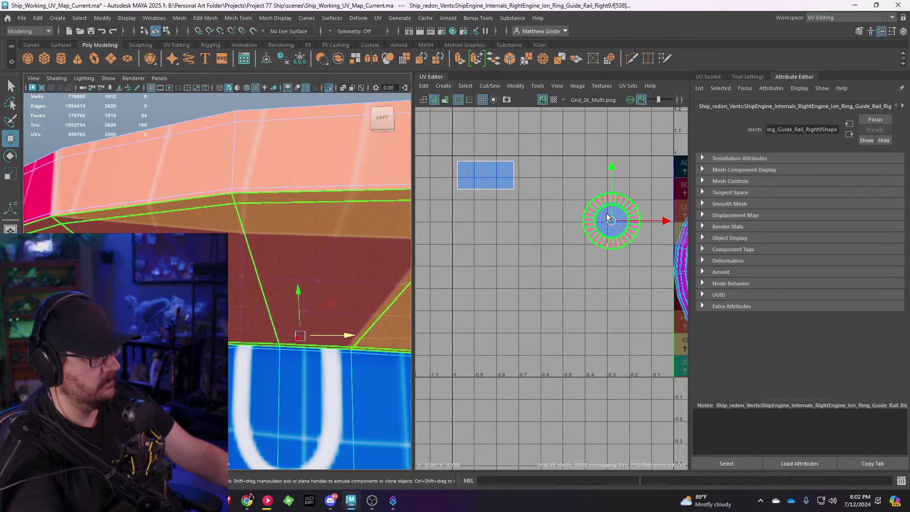
drag(610, 238, 509, 250)
key(ctrl+u)
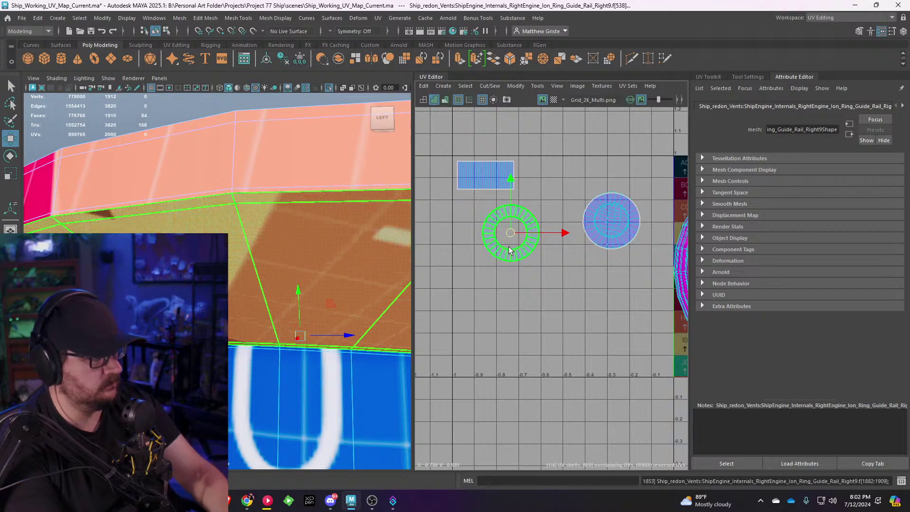
Step: Scale down the cap's underside ring shell and place it directly below the column strip
key(r)
drag(515, 234, 477, 214)
key(w)
key(e)
key(r)
key(w)
scroll(504, 204, down, 4)
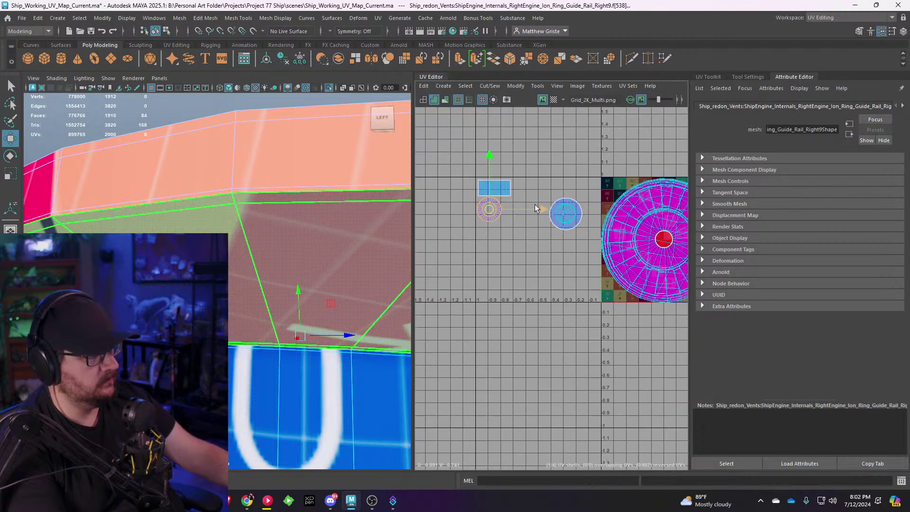
alt+middle_drag(531, 205, 501, 224)
scroll(501, 223, up, 5)
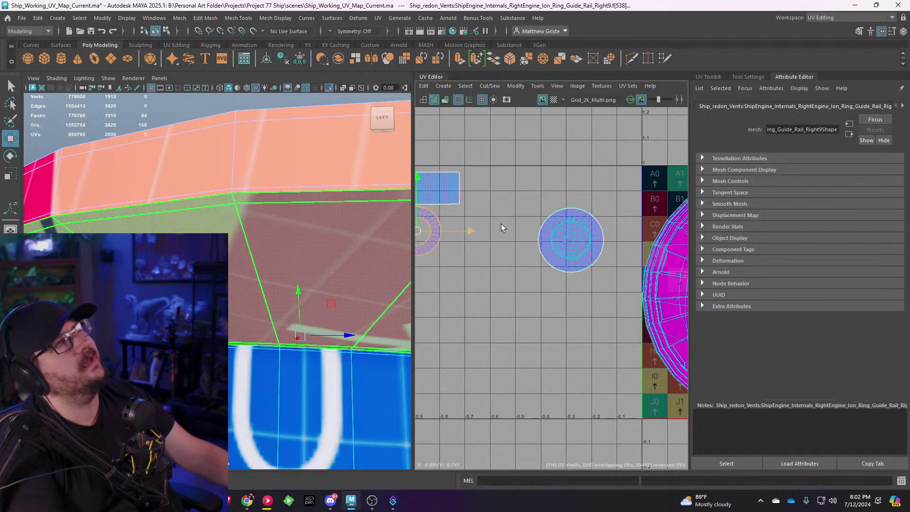
Step: Cut the cap's top shell along the edge loop where its raised knob meets the flange
scroll(532, 242, up, 3)
click(564, 235)
scroll(563, 235, down, 1)
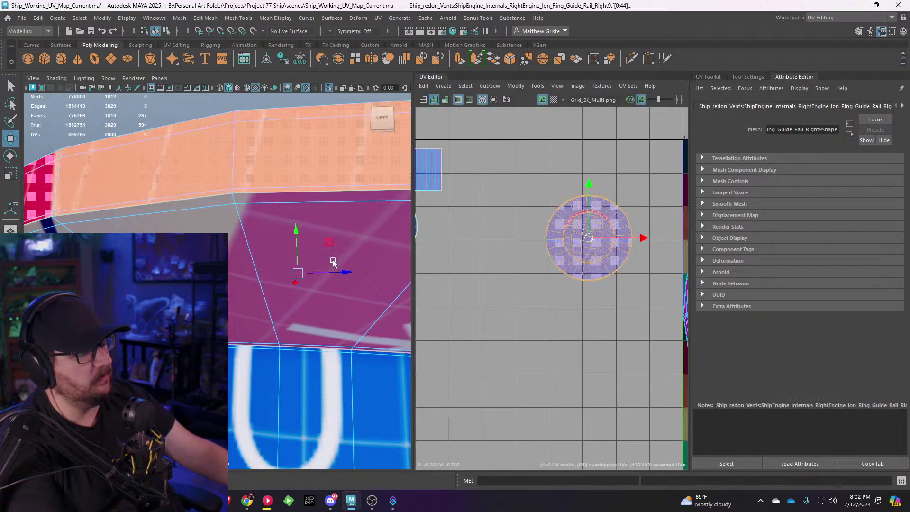
scroll(334, 262, down, 5)
alt+drag(333, 262, 300, 299)
scroll(290, 291, down, 4)
scroll(300, 298, down, 2)
alt+middle_drag(300, 298, 239, 303)
scroll(290, 231, up, 5)
scroll(259, 207, up, 3)
scroll(256, 232, up, 3)
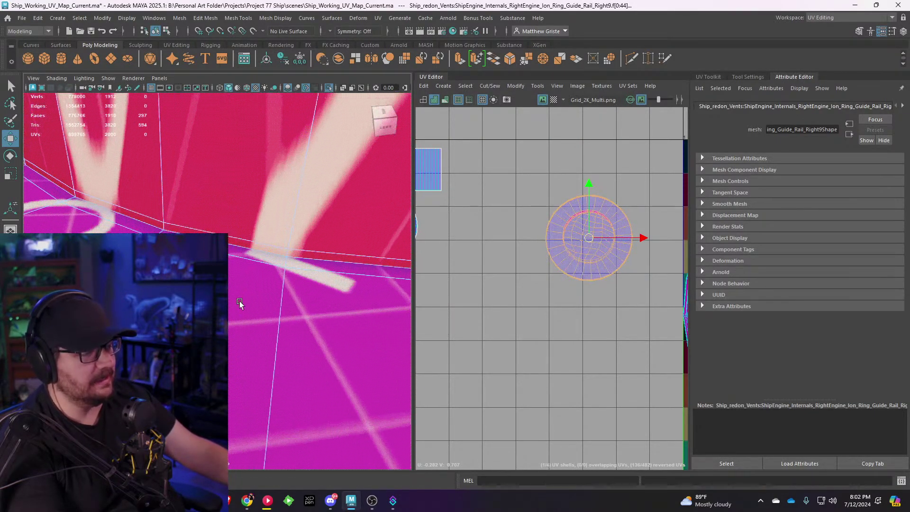
right_drag(225, 217, 220, 203)
click(214, 231)
click(219, 252)
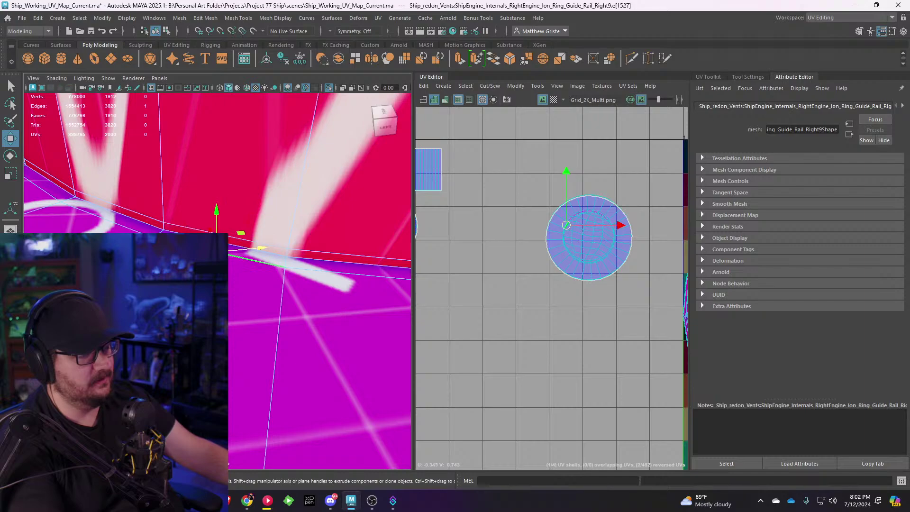
scroll(190, 223, down, 4)
double_click(172, 203)
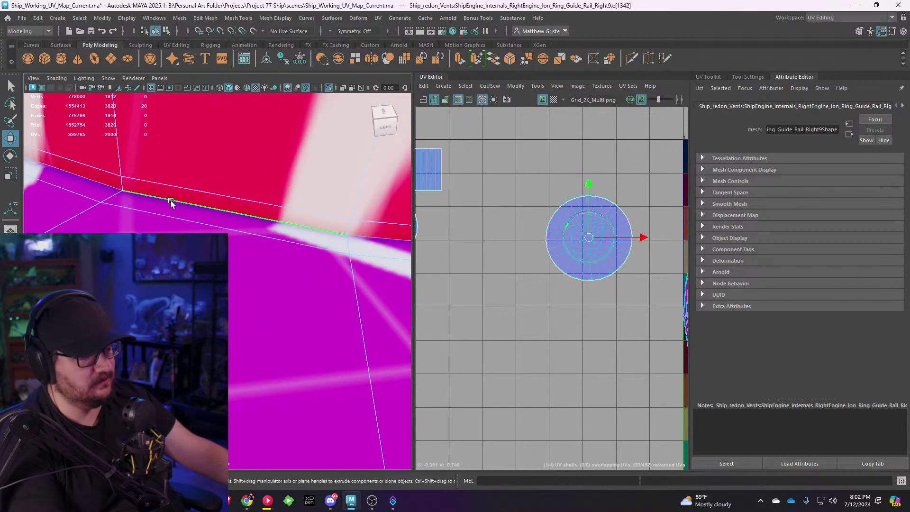
scroll(182, 218, down, 2)
scroll(181, 218, down, 3)
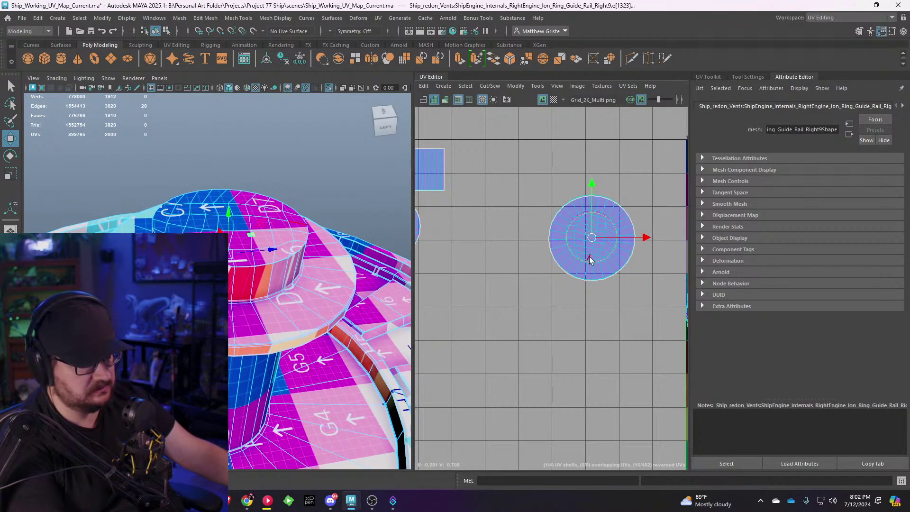
key(ctrl+x)
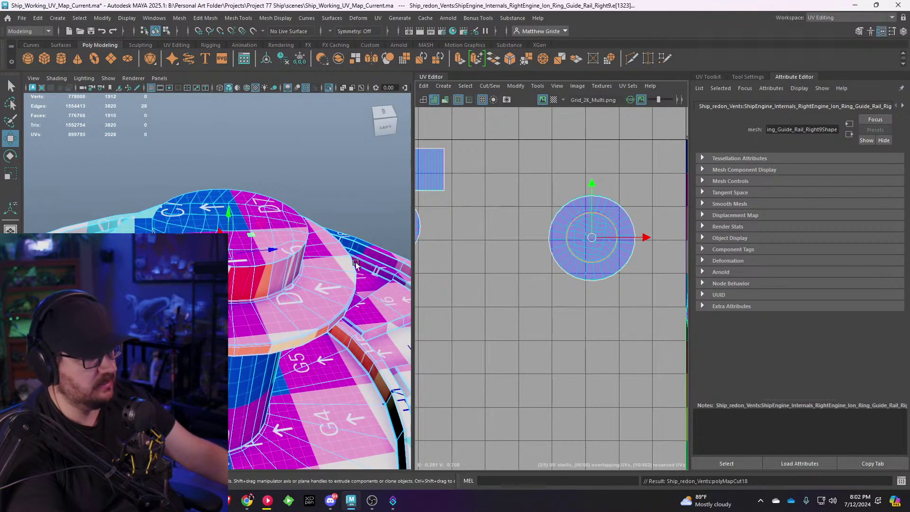
Step: Select the flange ring shell, move it off the knob shell, unfold it, and place it beside the underside ring
right_drag(551, 234, 546, 228)
click(551, 228)
drag(590, 237, 473, 298)
key(ctrl+u)
key(e)
key(r)
key(w)
drag(482, 296, 456, 217)
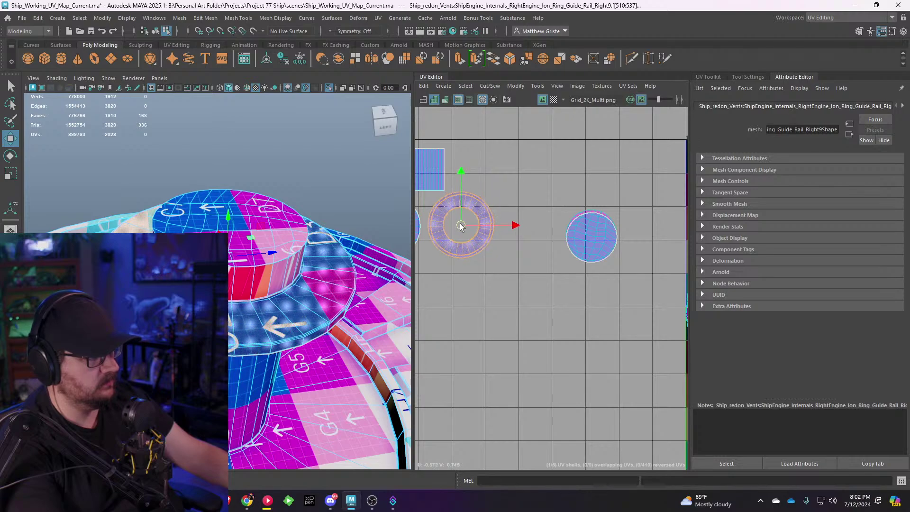
Step: Unfold the cap's round knob shell and place it beside the column strip, above the flange ring
double_click(586, 230)
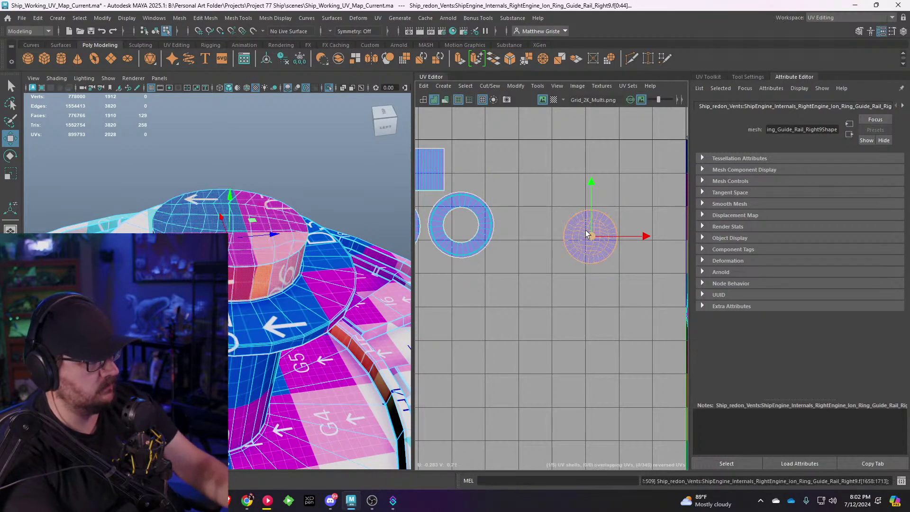
key(e)
key(w)
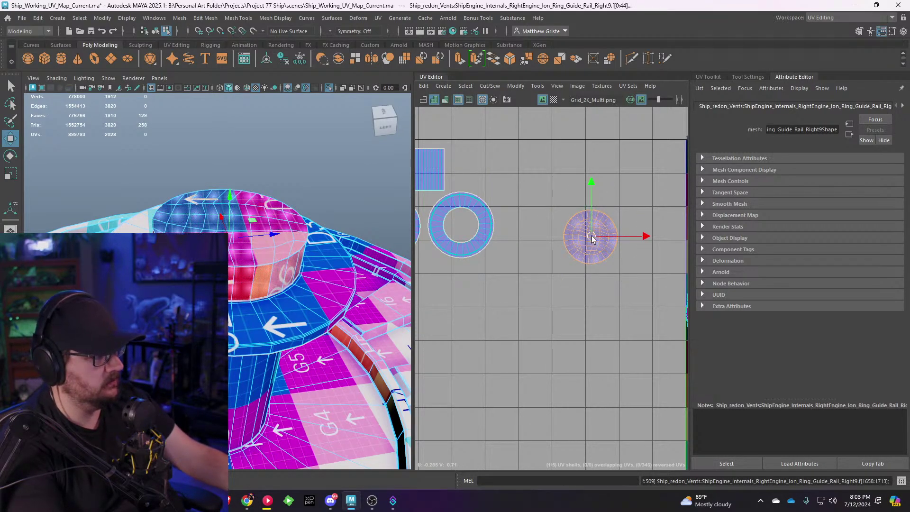
drag(588, 237, 493, 171)
key(e)
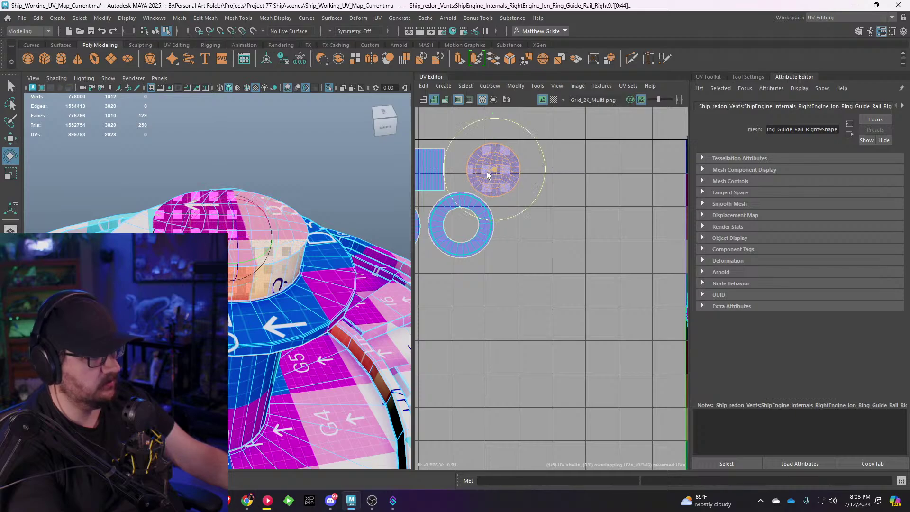
Step: Return to object mode, deselect the fan base, and examine it from the side and below
click(331, 180)
right_drag(246, 218, 293, 203)
alt+drag(293, 203, 170, 227)
click(204, 274)
scroll(204, 275, up, 3)
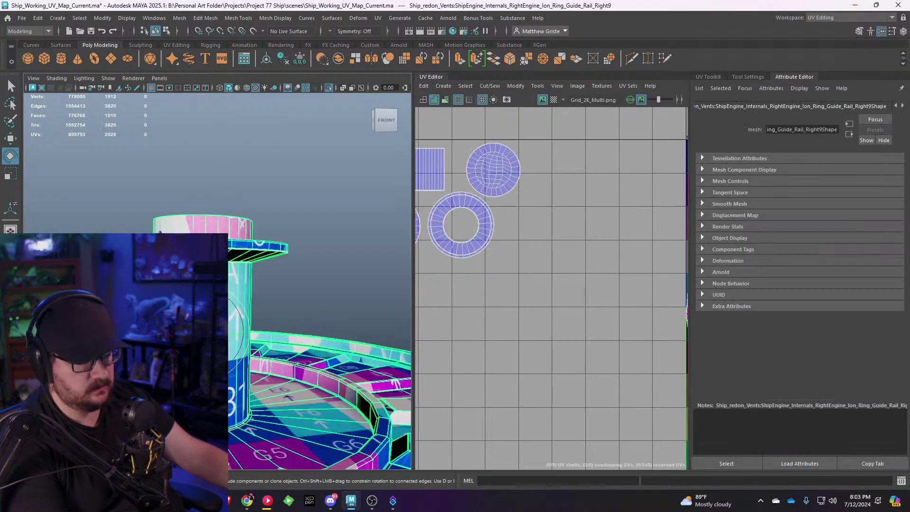
click(312, 264)
alt+drag(312, 264, 306, 322)
scroll(327, 379, down, 6)
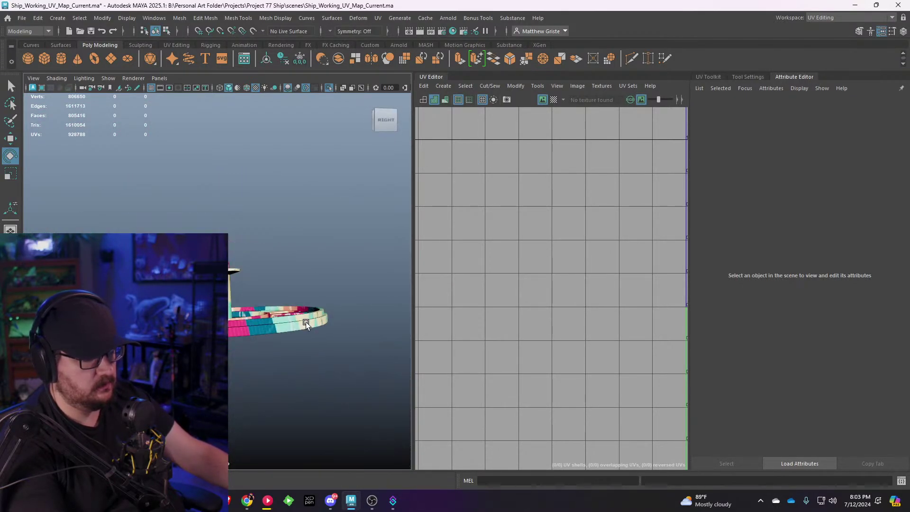
Step: Turn off the fan base's smooth preview and select edge runs along its lower outer rim
click(251, 336)
scroll(263, 308, up, 5)
alt+drag(251, 337, 280, 311)
key(1)
scroll(280, 307, up, 5)
right_drag(298, 257, 299, 196)
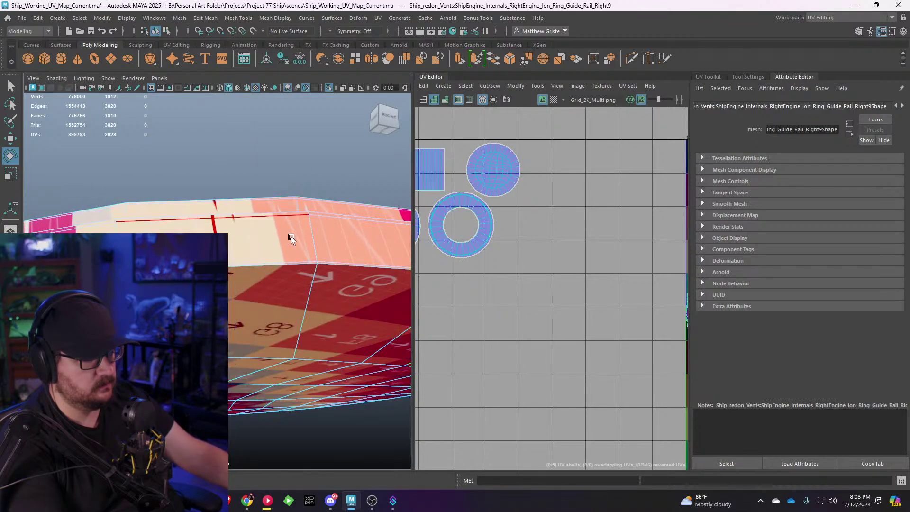
double_click(286, 265)
scroll(286, 265, down, 10)
key(w)
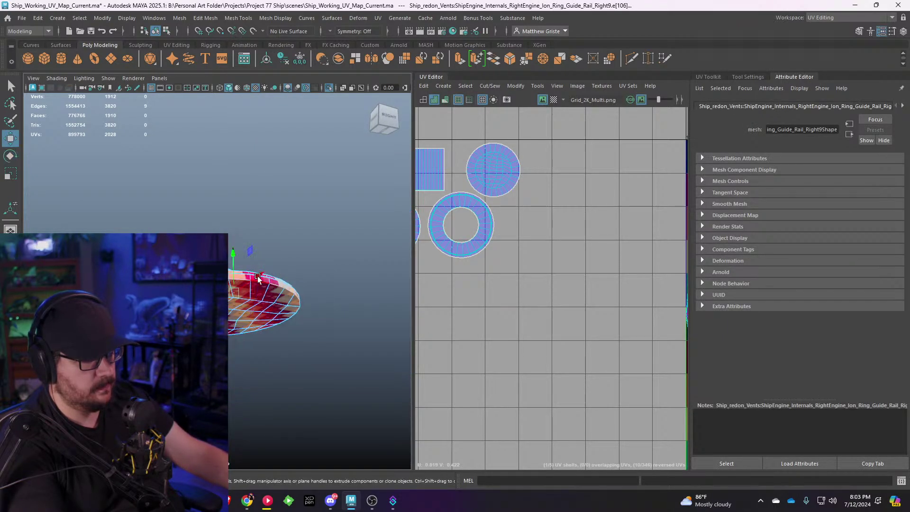
drag(234, 261, 296, 296)
scroll(275, 296, up, 6)
shift+double_click(253, 263)
drag(243, 321, 243, 344)
alt+middle_drag(244, 344, 292, 305)
scroll(292, 305, up, 3)
shift+double_click(325, 269)
scroll(303, 280, down, 5)
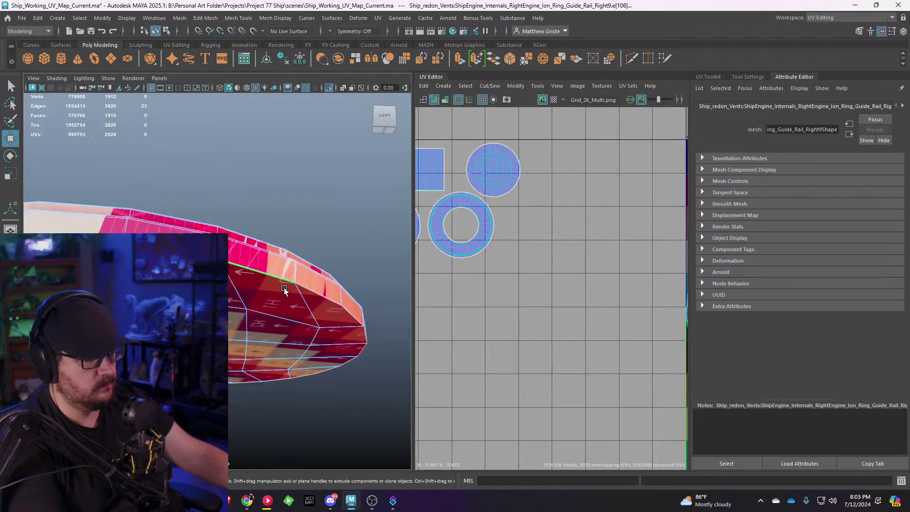
Step: Complete the edge selection around the fan base's lower rim and cut the UVs along it
alt+drag(283, 288, 257, 302)
drag(192, 288, 255, 287)
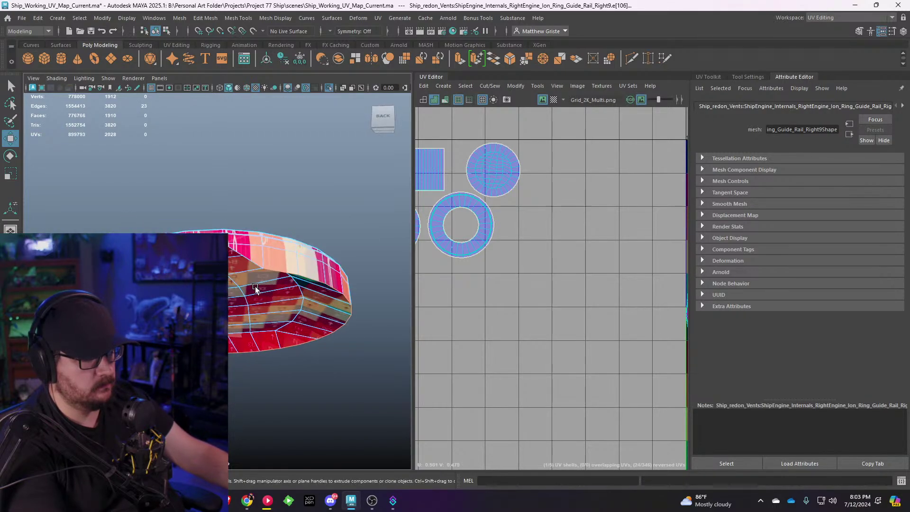
key(ctrl+z)
drag(215, 264, 215, 283)
key(ctrl+z)
alt+middle_drag(275, 280, 298, 289)
scroll(590, 280, down, 1)
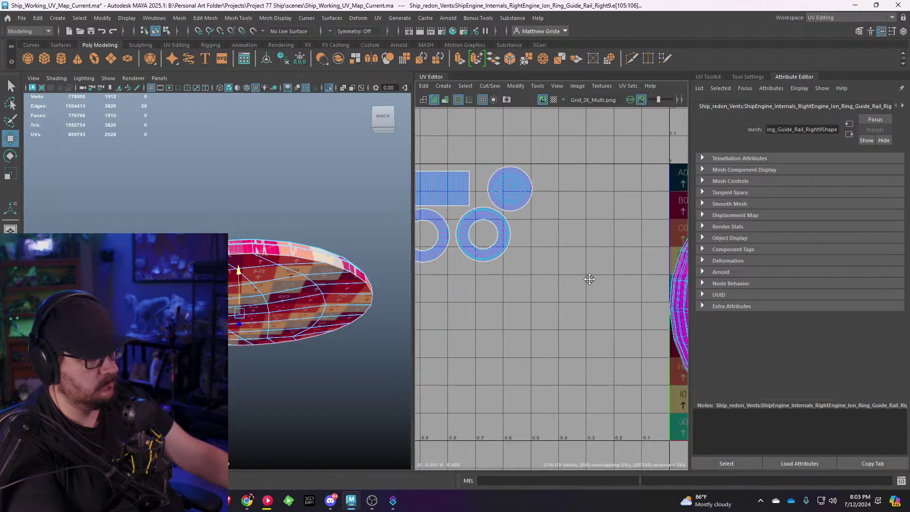
alt+middle_drag(592, 278, 502, 292)
scroll(502, 292, down, 4)
key(shift+x)
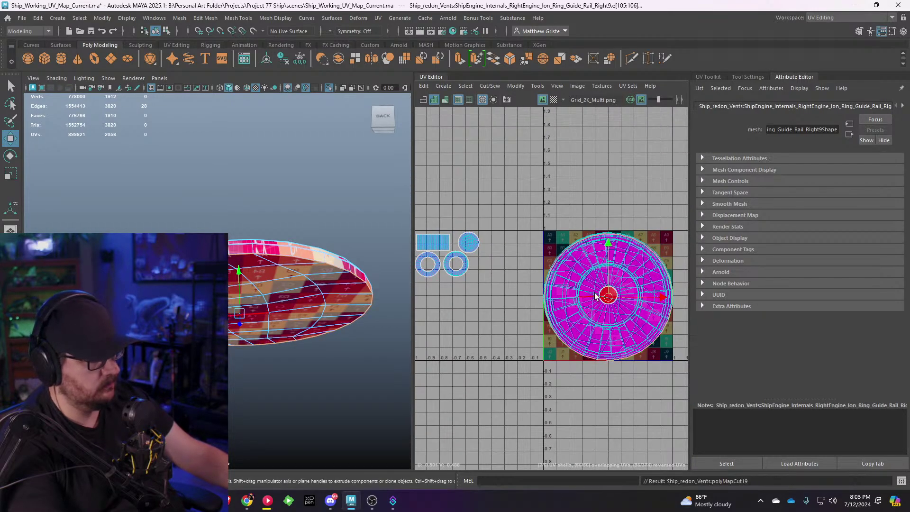
Step: Move the fan base's upper UV shell off the underside shell to above the main tile
right_drag(593, 293, 558, 266)
click(590, 296)
drag(608, 297, 560, 153)
Step: Unfold the fan base's underside shell, scale it down, and place it in the lower-right corner of the tile left of the main tile
click(593, 317)
key(ctrl+u)
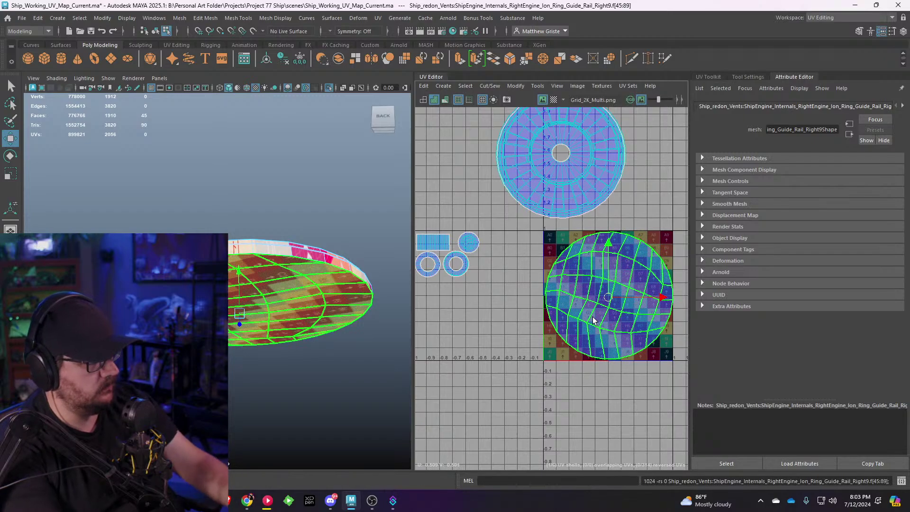
key(r)
drag(608, 297, 510, 328)
key(w)
key(e)
key(r)
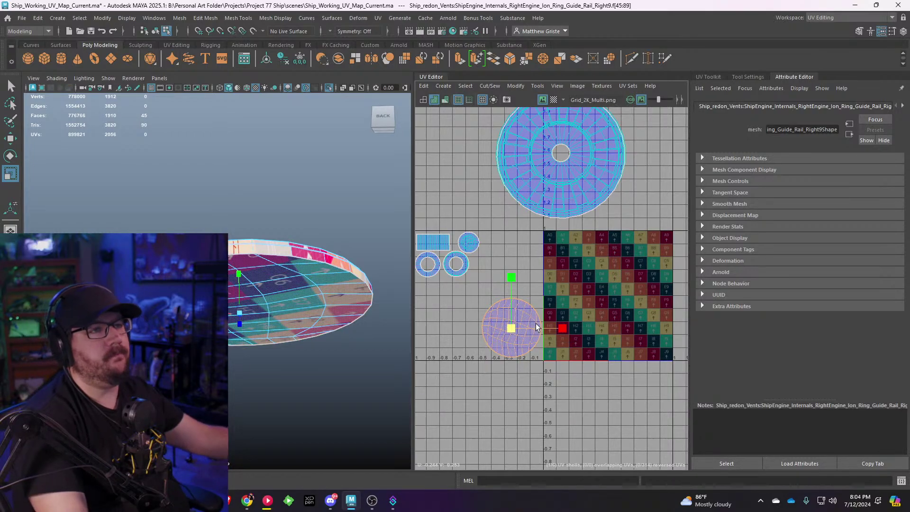
Step: Examine the fan base's outer rim and upper side on the model alongside its UV shells
alt+drag(321, 333, 305, 360)
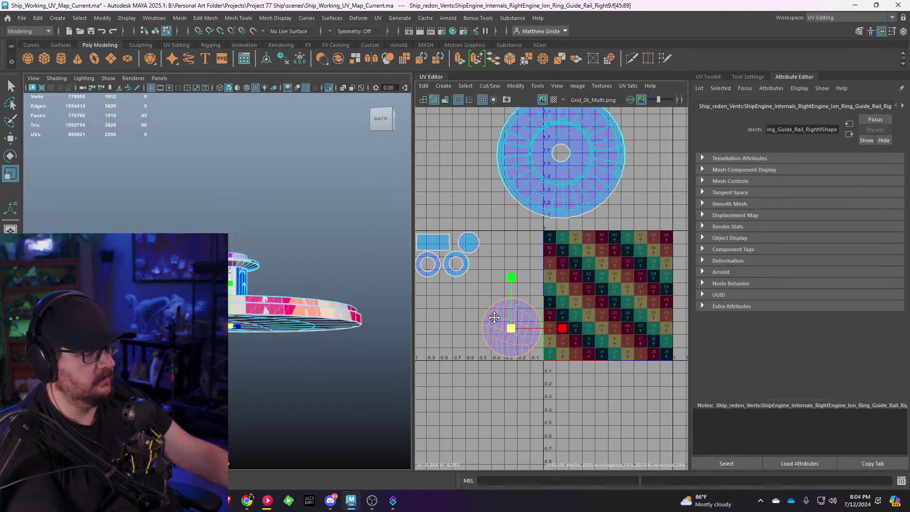
alt+middle_drag(493, 319, 519, 298)
alt+right_drag(518, 297, 559, 254)
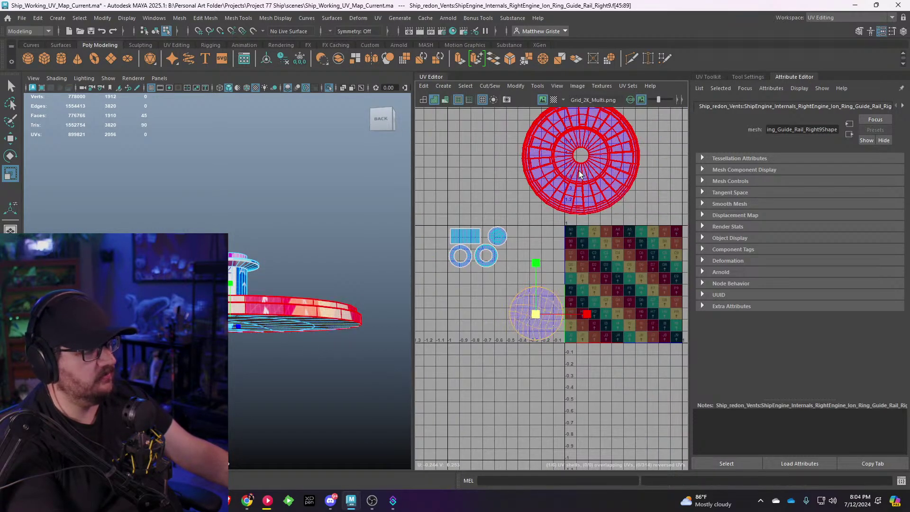
alt+middle_drag(580, 173, 565, 201)
alt+drag(289, 304, 225, 374)
alt+drag(208, 332, 248, 329)
alt+middle_drag(332, 325, 278, 319)
alt+right_drag(247, 310, 268, 316)
alt+drag(268, 315, 270, 317)
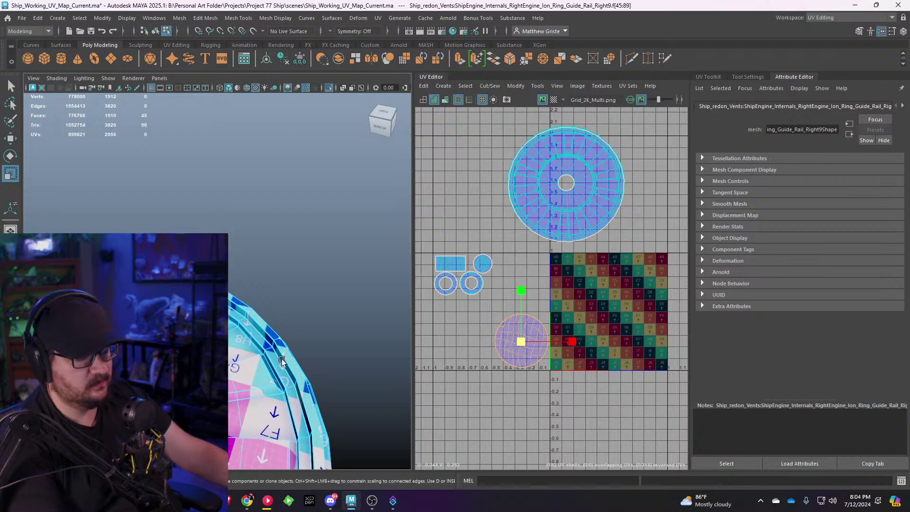
Step: Select the fan base's large upper UV shell and unfold it
right_drag(545, 199, 538, 186)
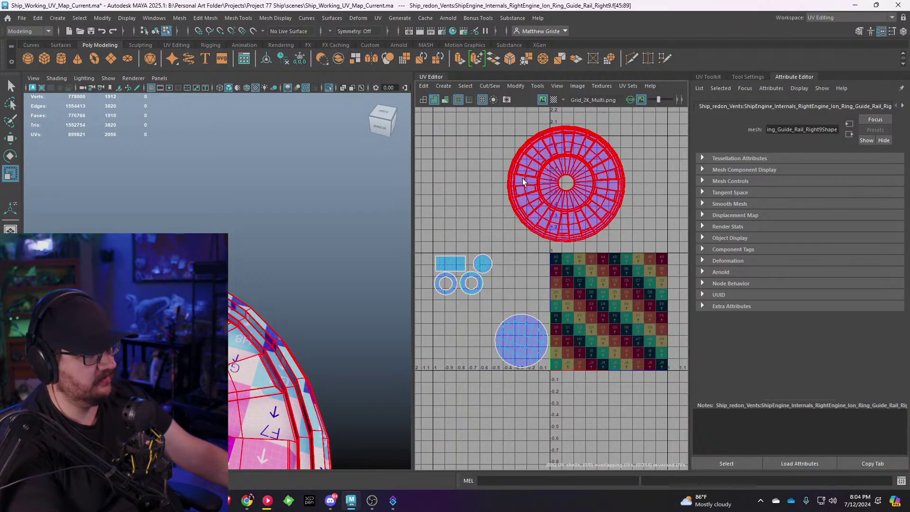
click(526, 195)
alt+middle_drag(552, 177, 558, 191)
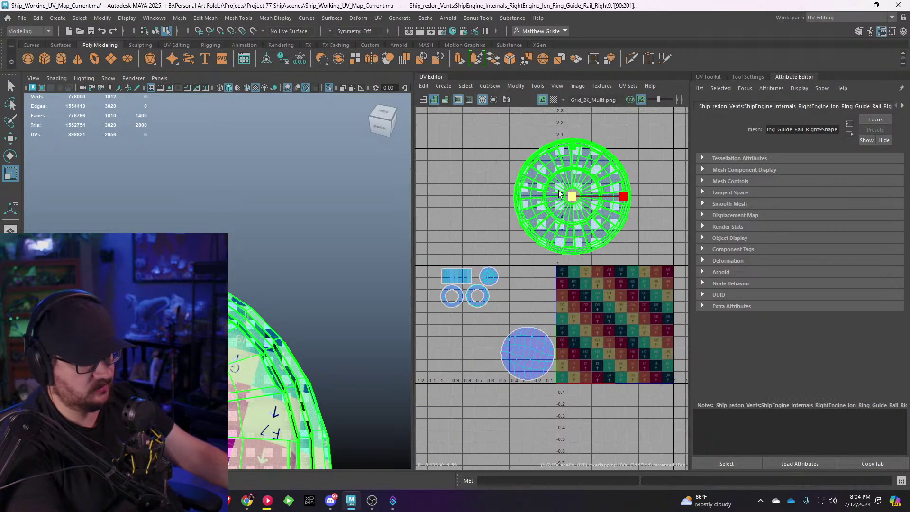
key(ctrl+u)
click(277, 297)
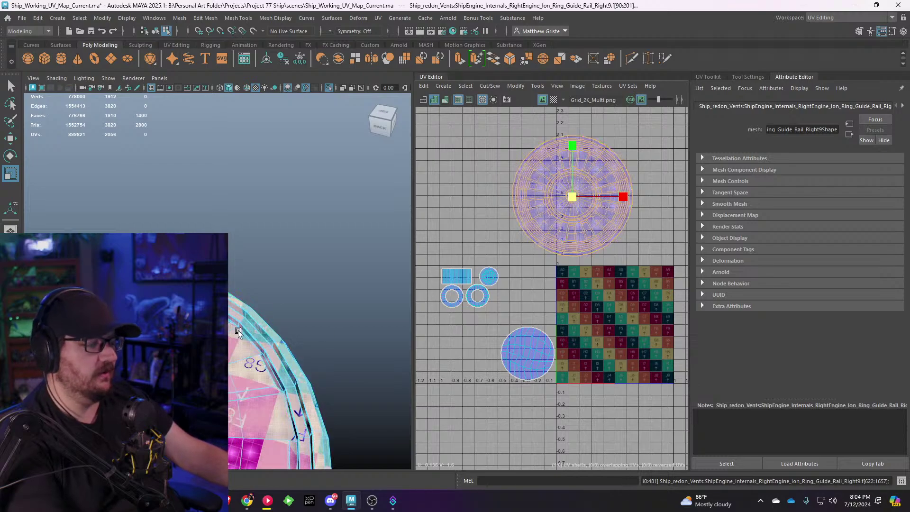
key(ctrl+z)
Step: Return to object mode, deselect the fan base, and inspect its checker pattern from above
right_drag(262, 303, 289, 231)
click(289, 231)
alt+drag(289, 230, 268, 318)
alt+middle_drag(268, 319, 372, 290)
alt+drag(304, 213, 204, 254)
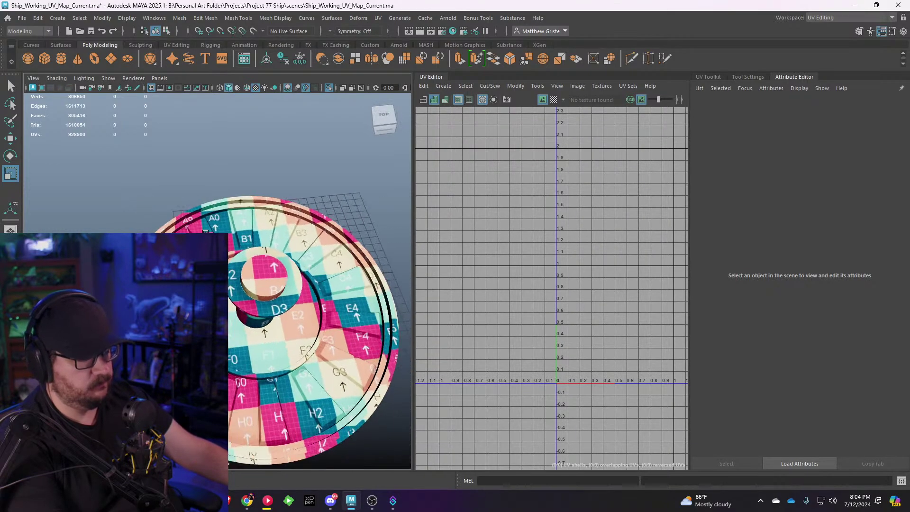
Step: Scale down the fan base's upper UV shell and place it directly above the underside shell in the left tile
click(318, 222)
right_click(576, 204)
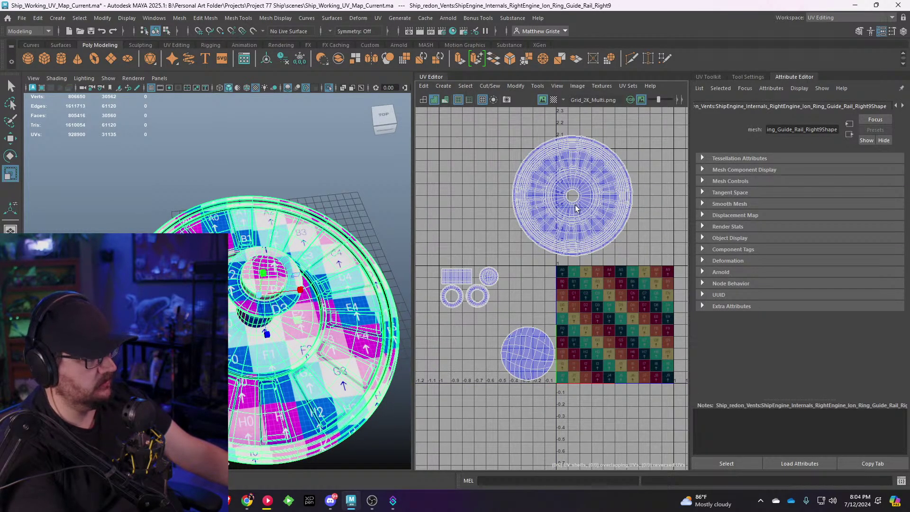
right_drag(575, 207, 546, 199)
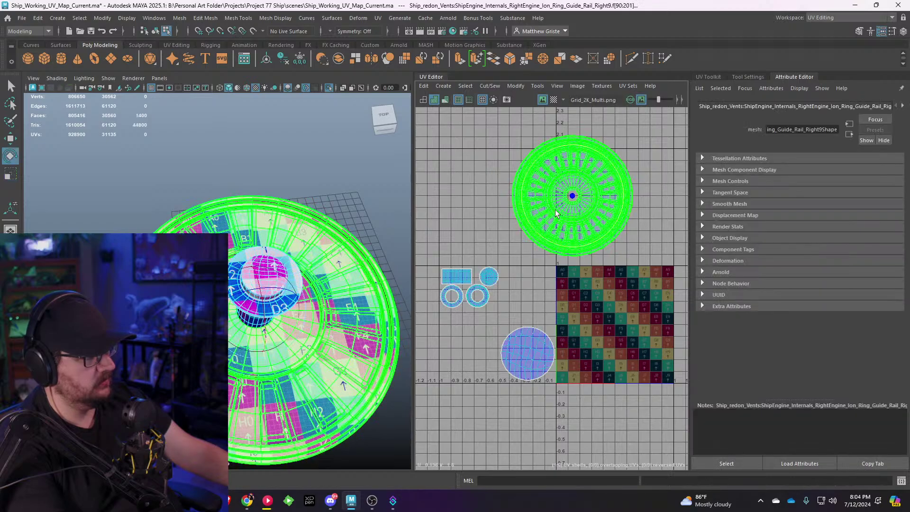
click(555, 209)
drag(571, 196, 630, 192)
key(w)
drag(572, 195, 527, 299)
Step: Select all of the fan base's UV shells and move them horizontally into the main UV tile
drag(587, 411, 446, 255)
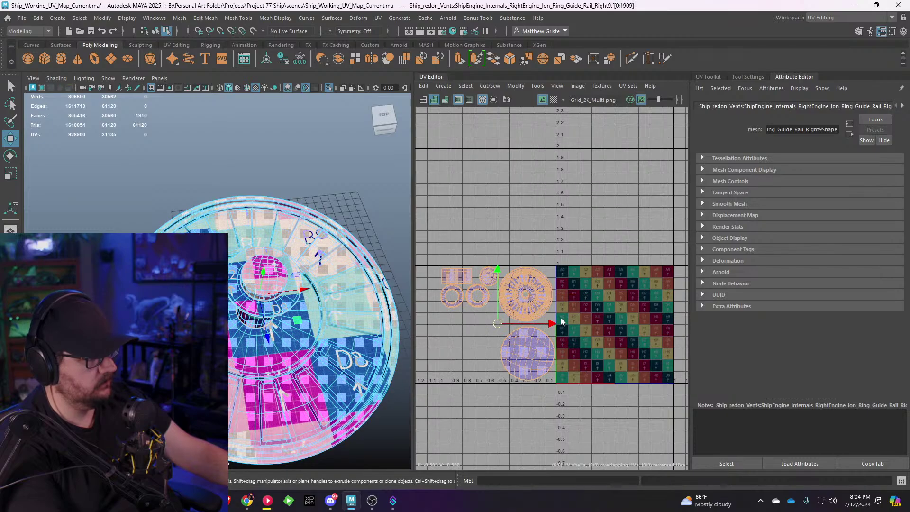
drag(556, 326, 675, 325)
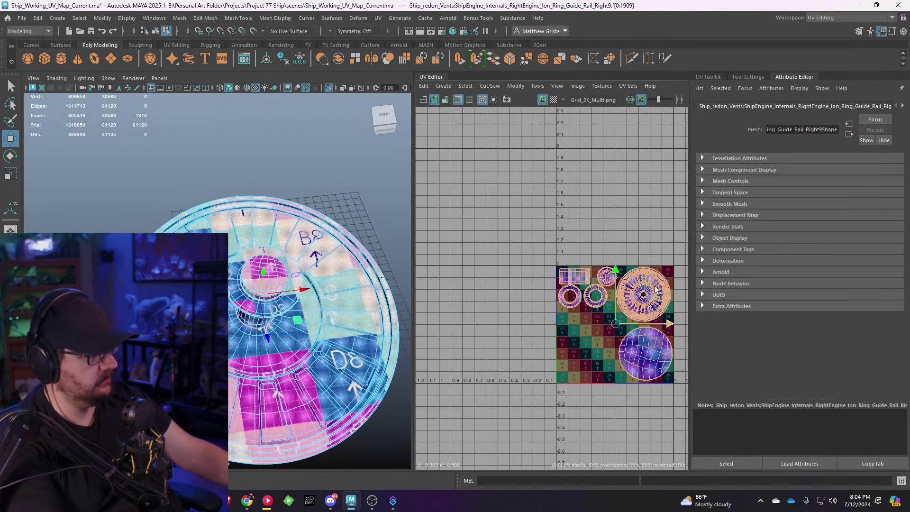
scroll(564, 206, down, 2)
scroll(211, 226, down, 2)
Step: Return to object mode, inspect the fan base's checker mapping from another angle, and reselect the mesh
right_drag(211, 226, 249, 202)
click(342, 243)
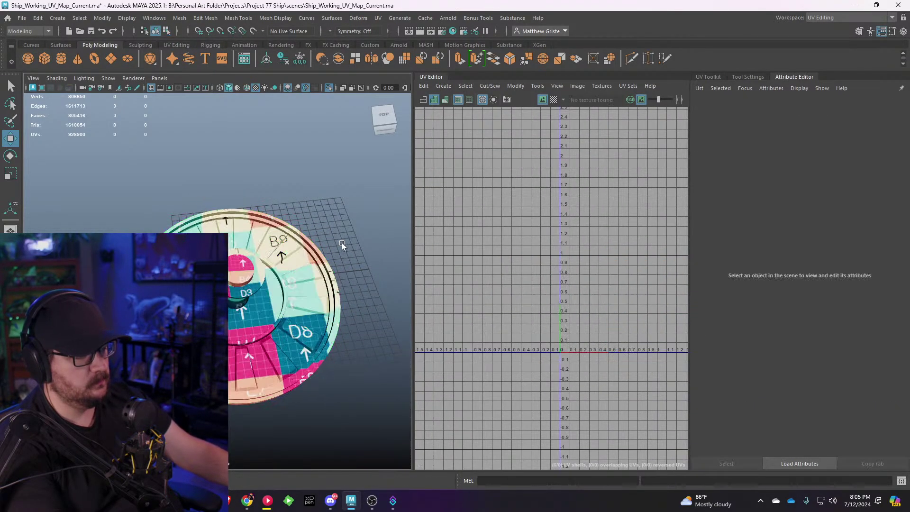
alt+drag(342, 244, 138, 270)
click(190, 284)
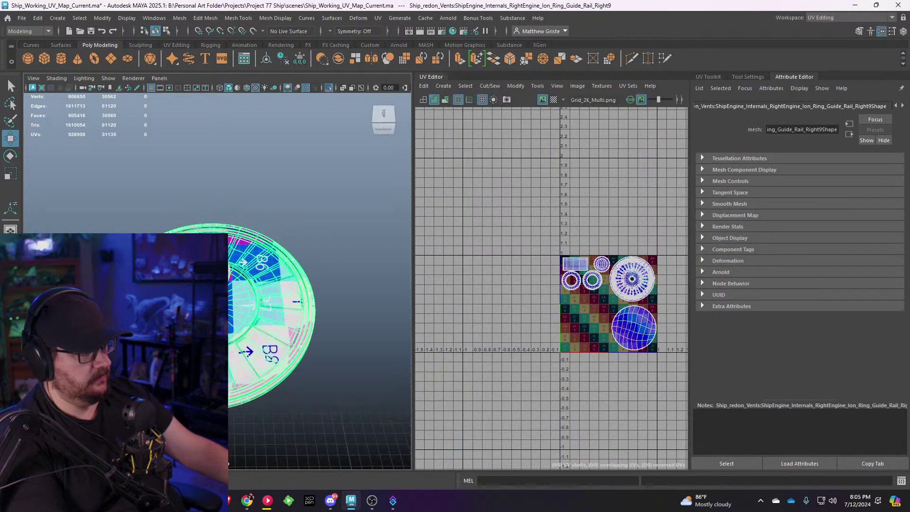
Step: Rename the fan base's mesh node to Intake_Rotor_Base_Left
double_click(788, 129)
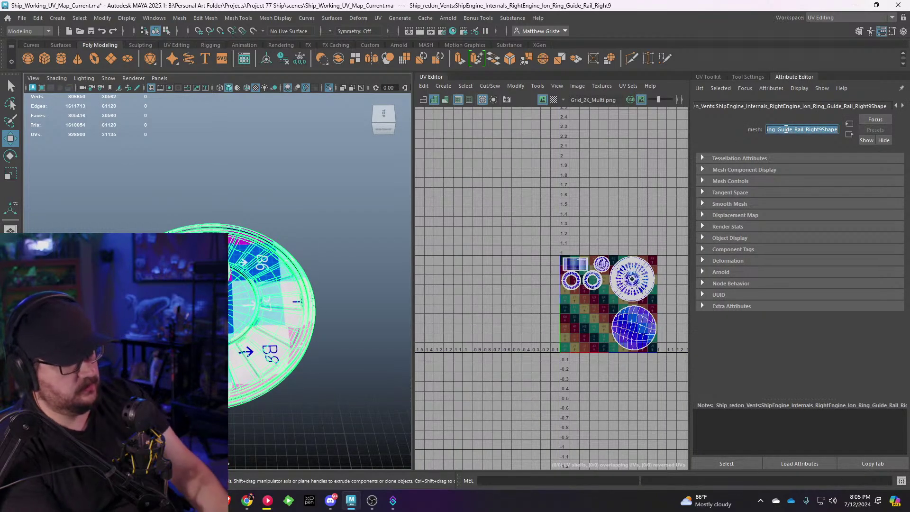
text(Intake)
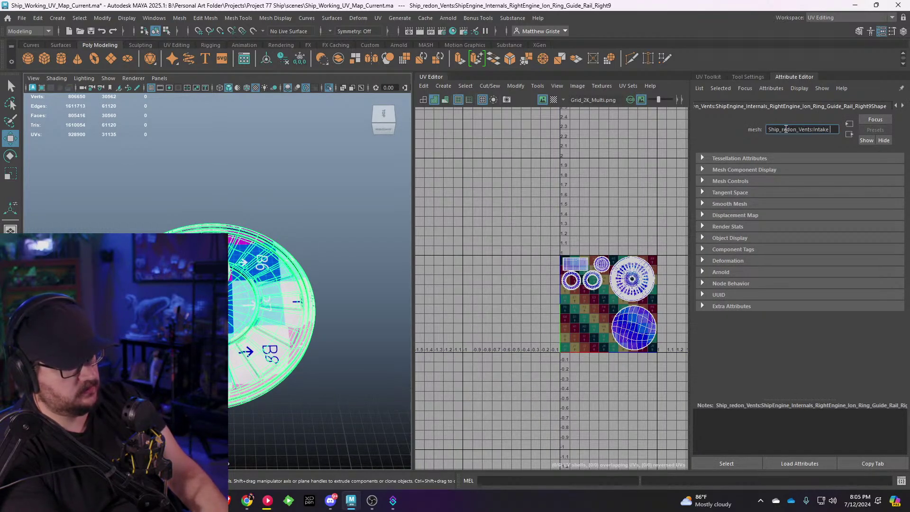
text( Rotor)
key(BackSpace)
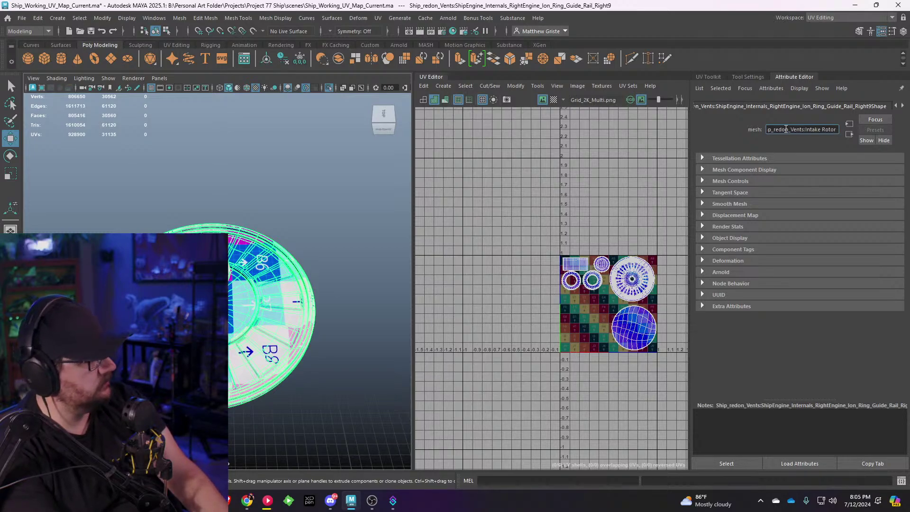
key(BackSpace)
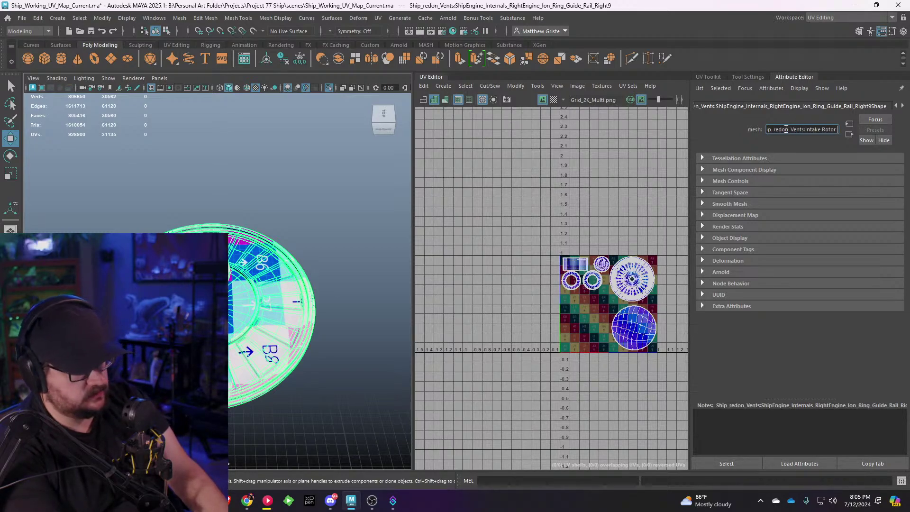
text(Base)
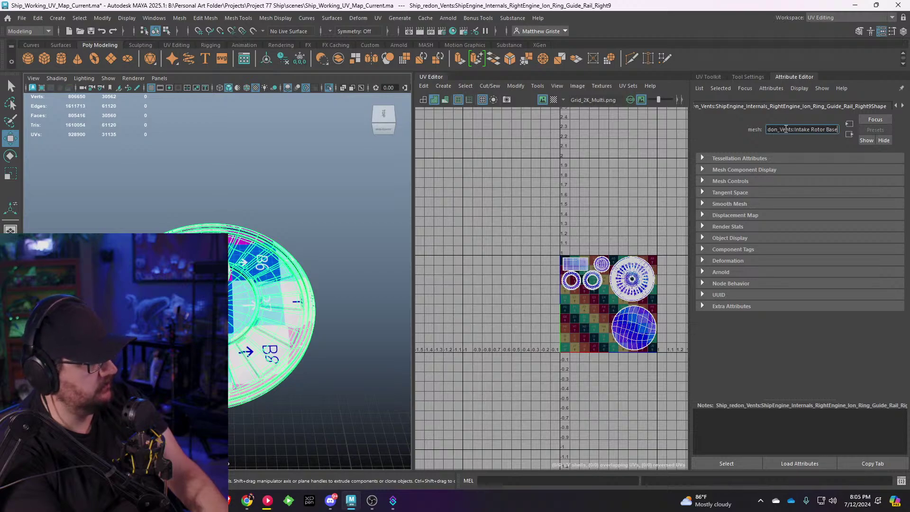
text( Left)
key(Return)
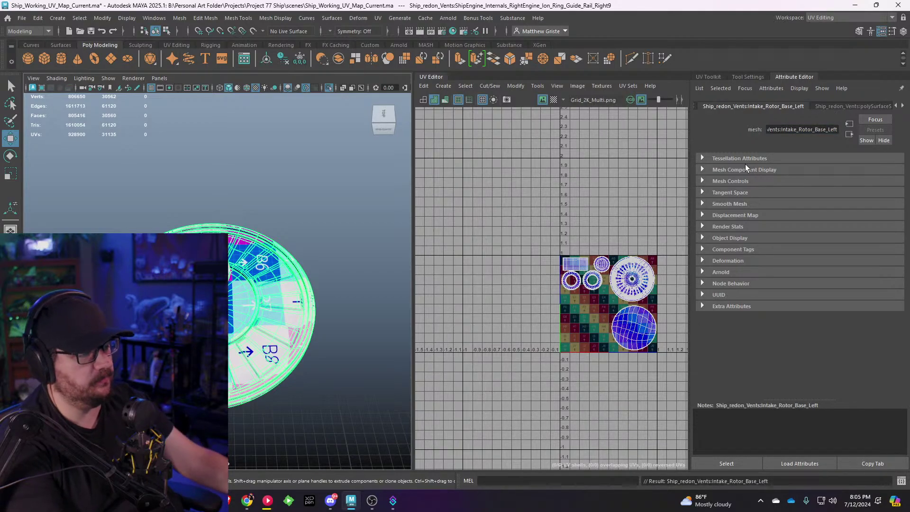
alt+middle_drag(380, 317, 389, 307)
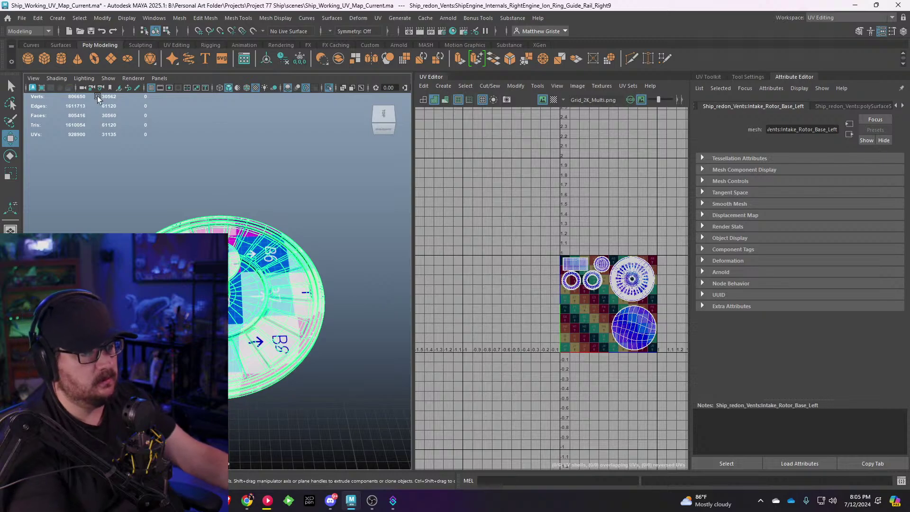
click(126, 79)
click(135, 105)
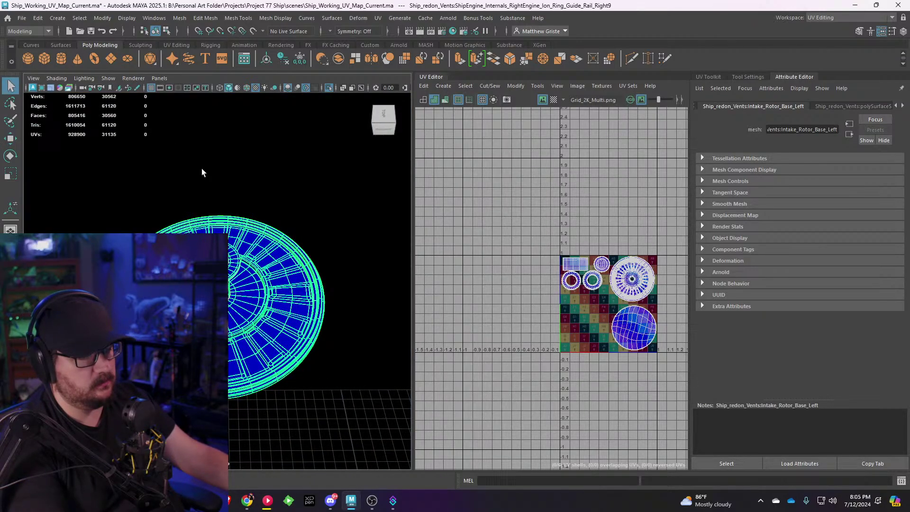
click(132, 79)
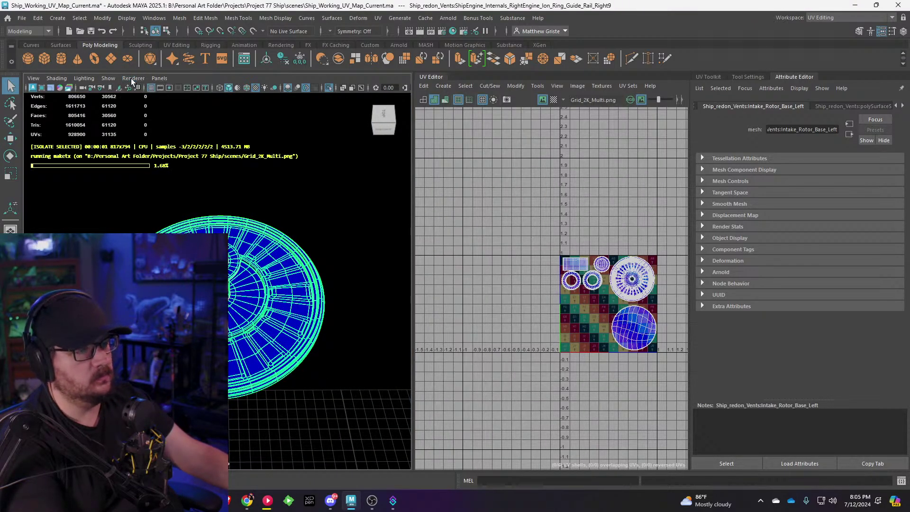
click(137, 96)
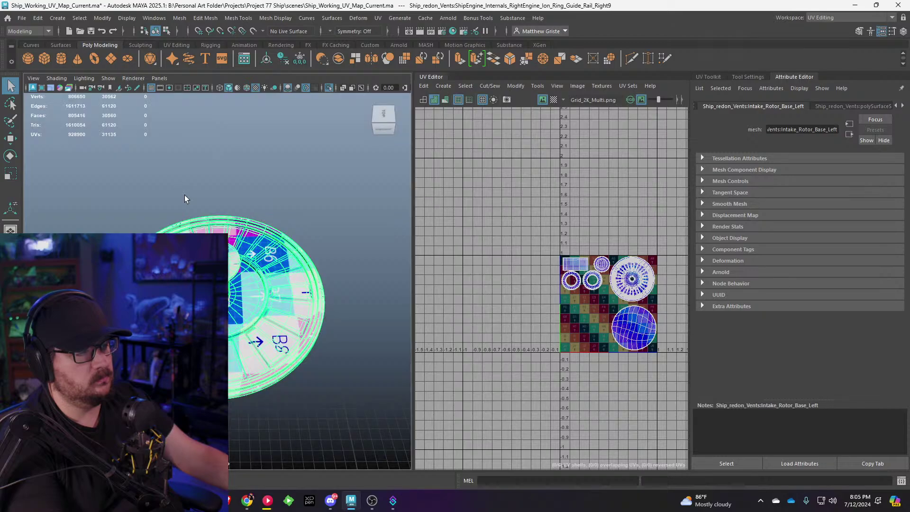
Step: Leave isolation to show the whole ship, select the textured fan's blades and frame them in the viewport
click(112, 78)
click(227, 95)
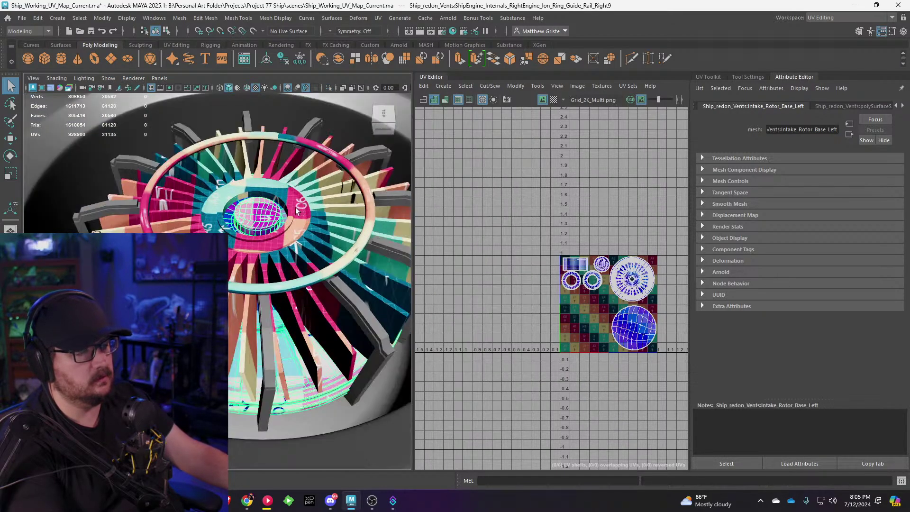
alt+drag(296, 211, 270, 218)
click(319, 221)
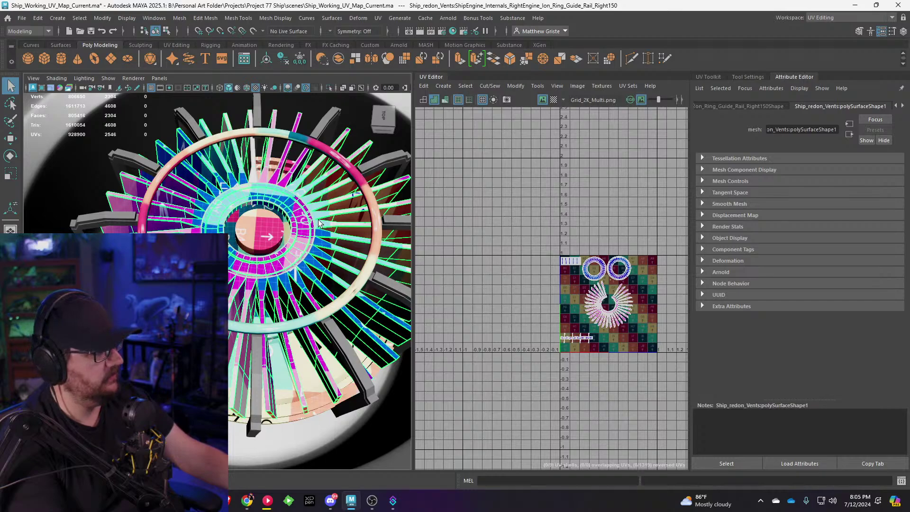
key(ctrl+1)
scroll(319, 223, down, 6)
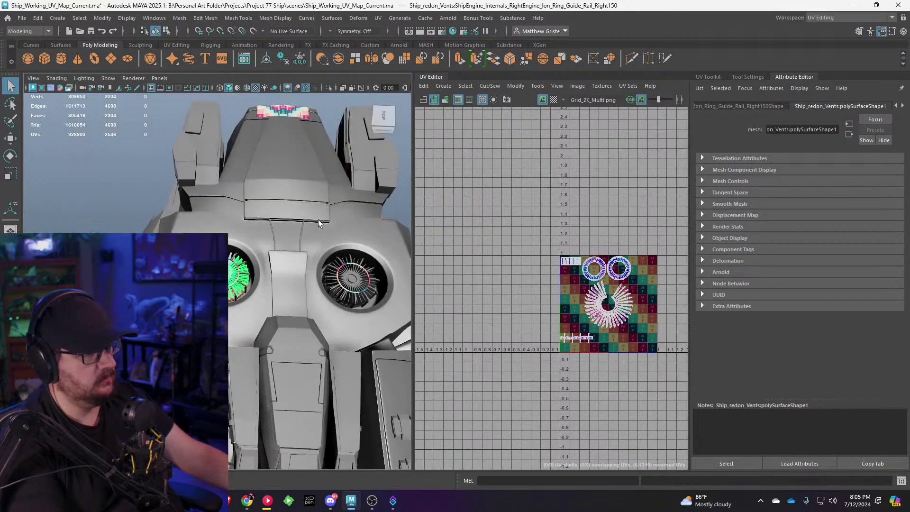
alt+drag(317, 220, 228, 248)
key(f)
Step: Rename the textured fan's guide ring mesh to Intake_Guide_Ring_Right
click(297, 306)
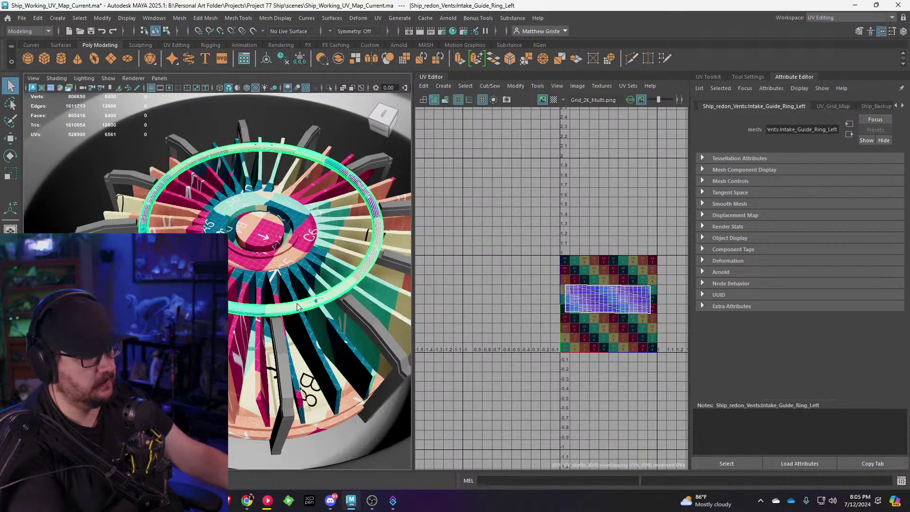
click(835, 131)
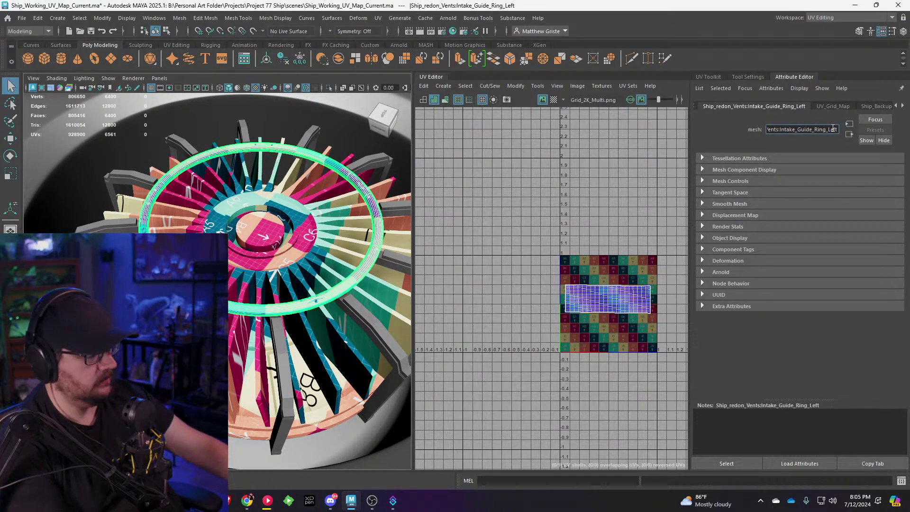
key(BackSpace)
key(BackSpace)
key(BackSpace)
text(Right)
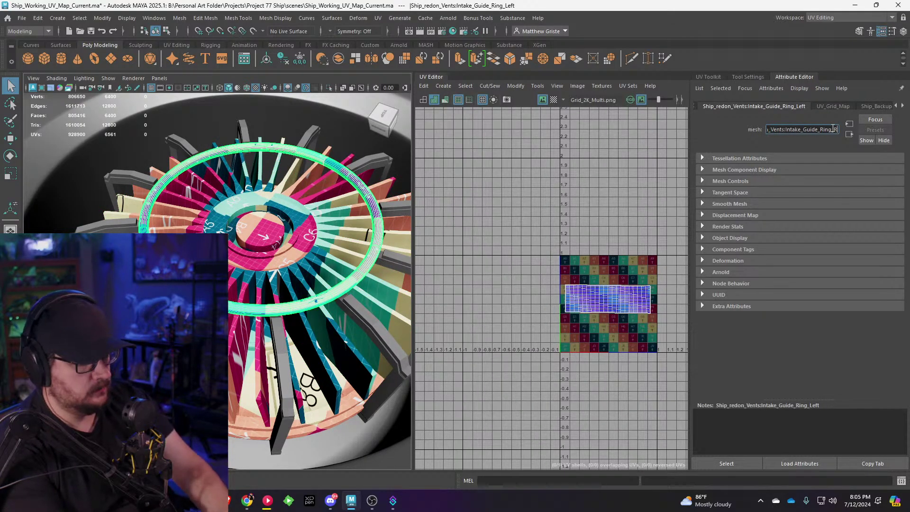
key(Return)
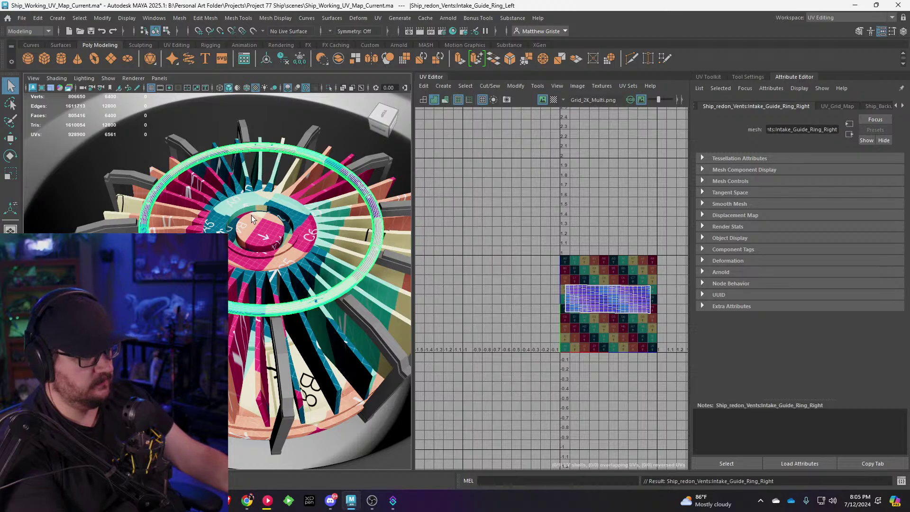
Step: Change the fan base's mesh name to Intake_Rotor_Base_Right
click(251, 215)
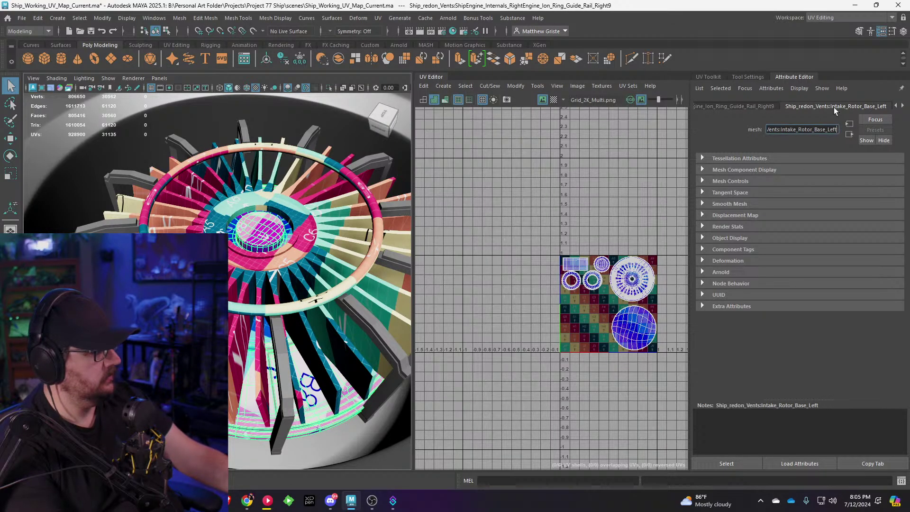
key(BackSpace)
key(BackSpace)
key(BackSpace)
key(BackSpace)
text(R)
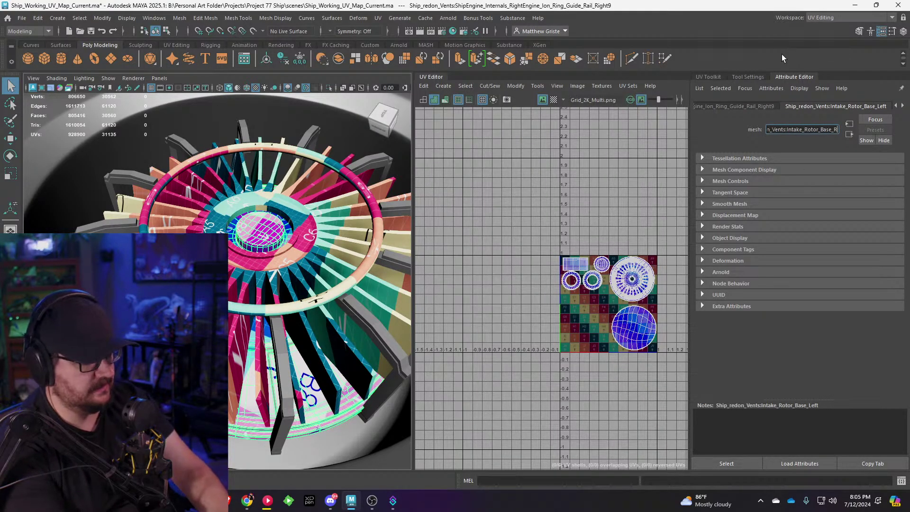
text(ight)
key(Return)
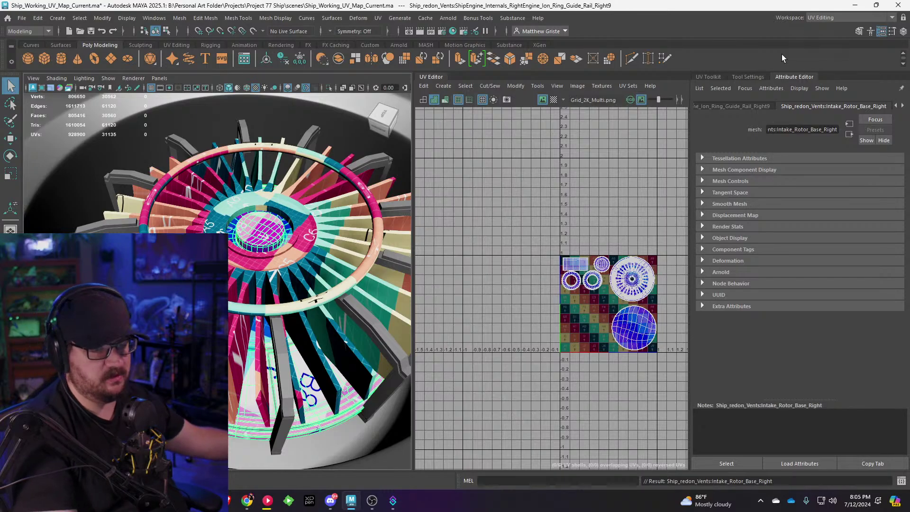
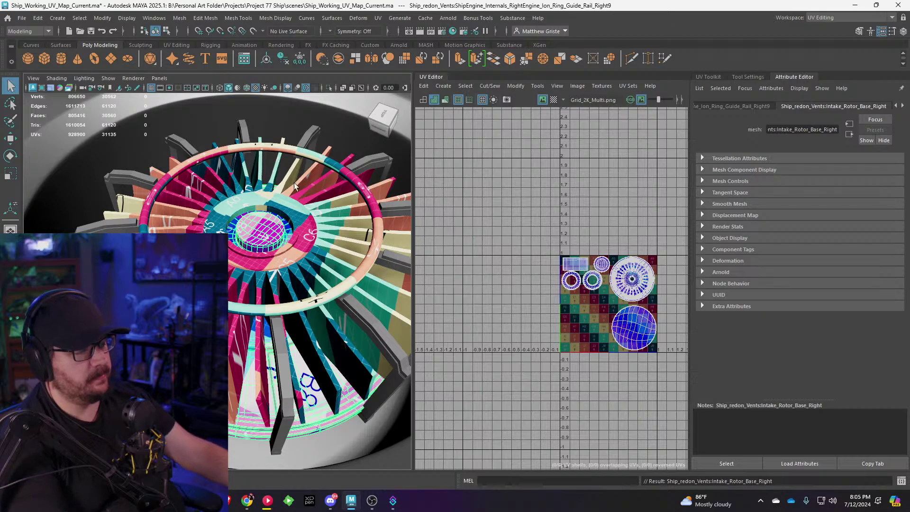
Step: Select the textured fan's blades and examine their fit and checker pattern inside the intake from several angles
alt+drag(294, 186, 256, 246)
scroll(235, 223, up, 5)
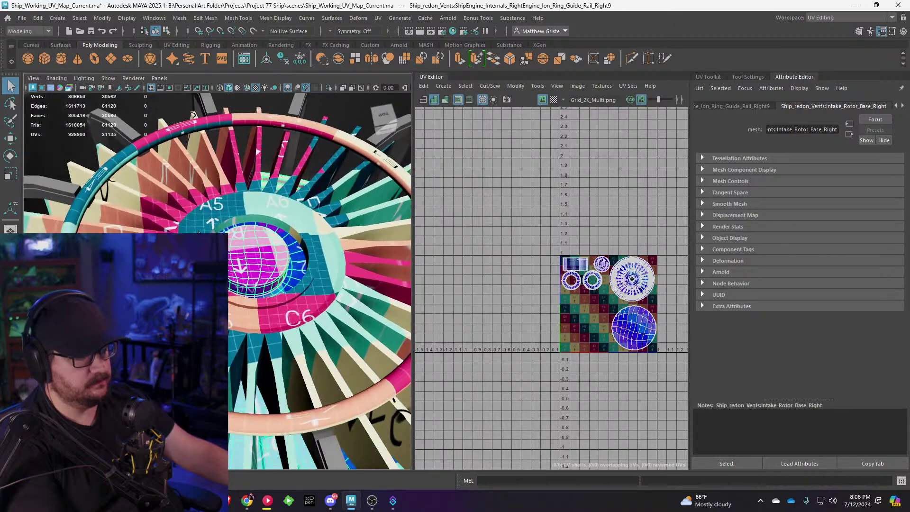
click(282, 176)
key(w)
scroll(243, 249, down, 5)
scroll(243, 255, down, 3)
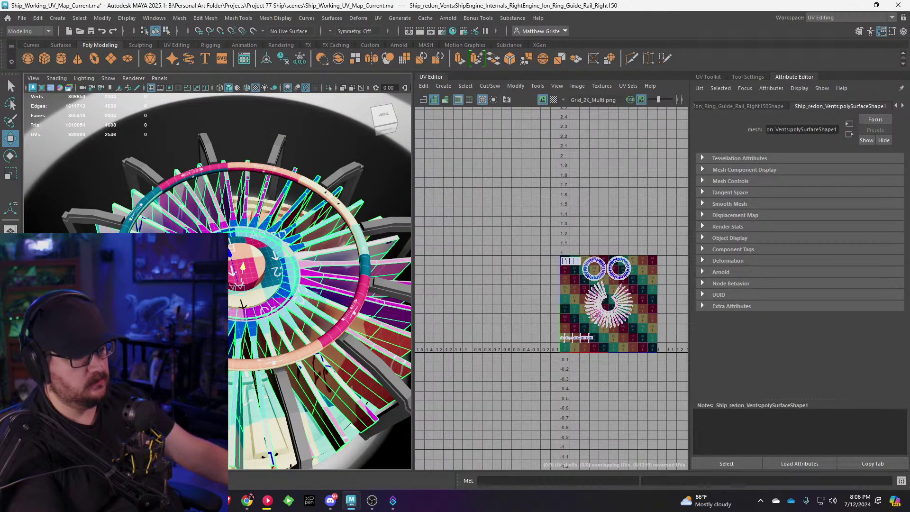
drag(201, 294, 211, 325)
scroll(218, 285, down, 5)
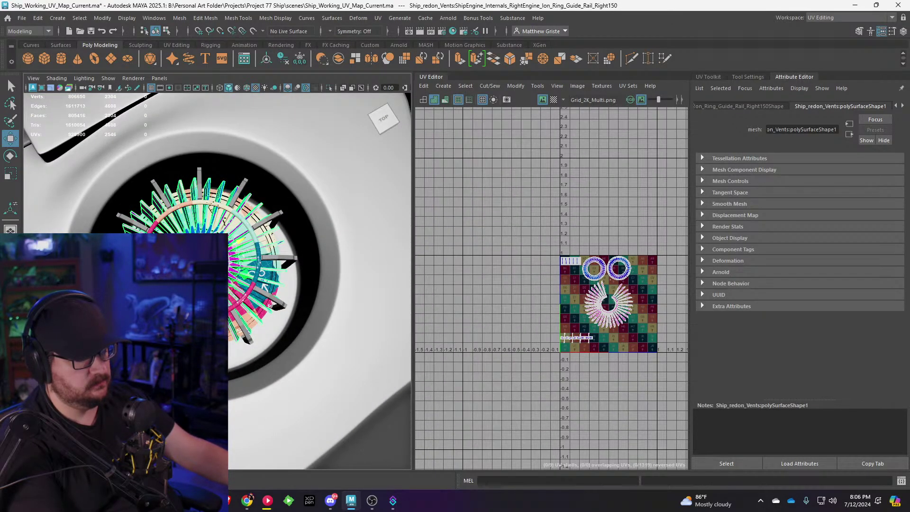
alt+drag(264, 286, 291, 203)
alt+drag(275, 253, 168, 223)
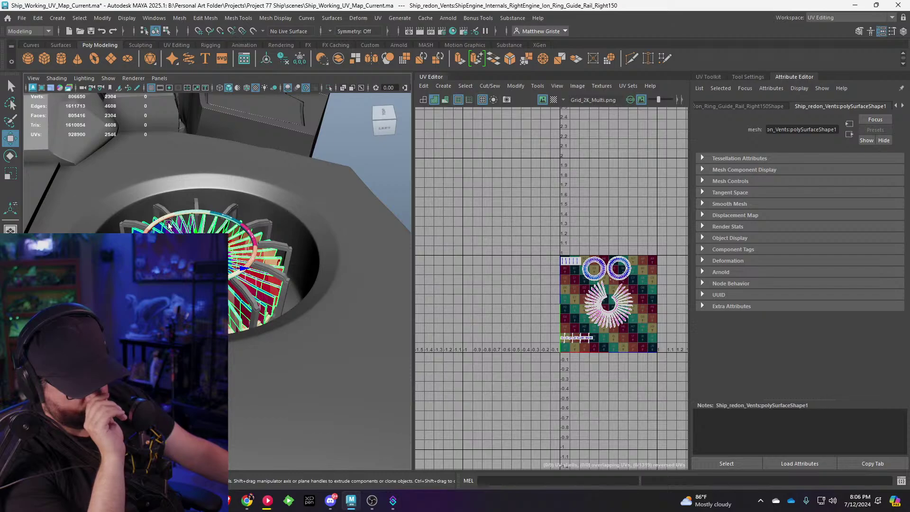
Step: Delete the blades, rotor base, guide ring and guide rails of the fan in the opposite intake
scroll(169, 222, down, 10)
alt+middle_drag(186, 201, 313, 215)
scroll(314, 215, up, 3)
alt+drag(313, 214, 229, 247)
scroll(244, 331, up, 8)
alt+middle_drag(243, 373, 239, 247)
scroll(241, 249, down, 4)
click(248, 259)
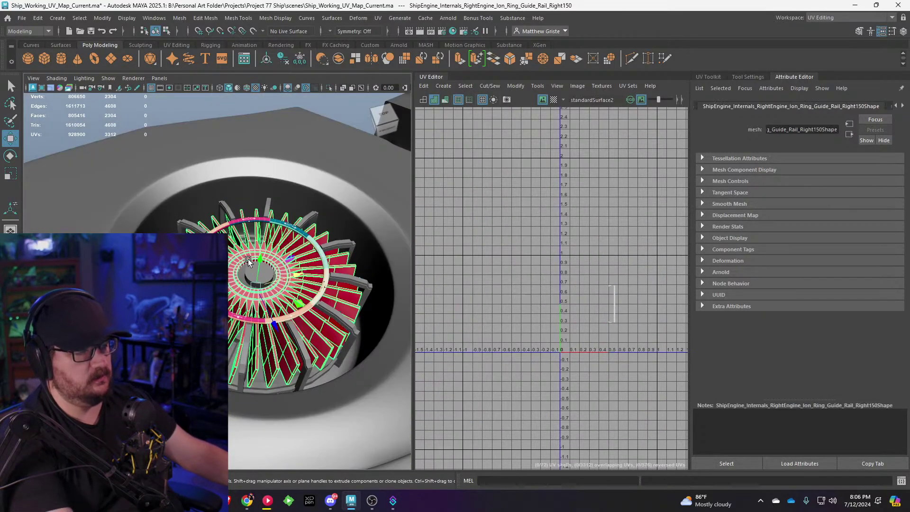
click(254, 277)
click(228, 319)
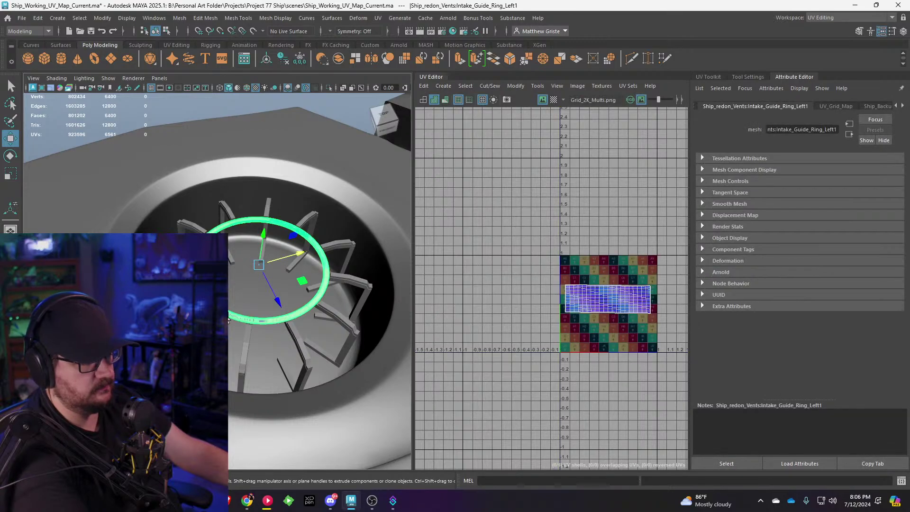
key(Delete)
click(264, 255)
key(Delete)
Step: Select the remaining fan's guide rails and examine them and both intakes from several angles
scroll(263, 275, down, 10)
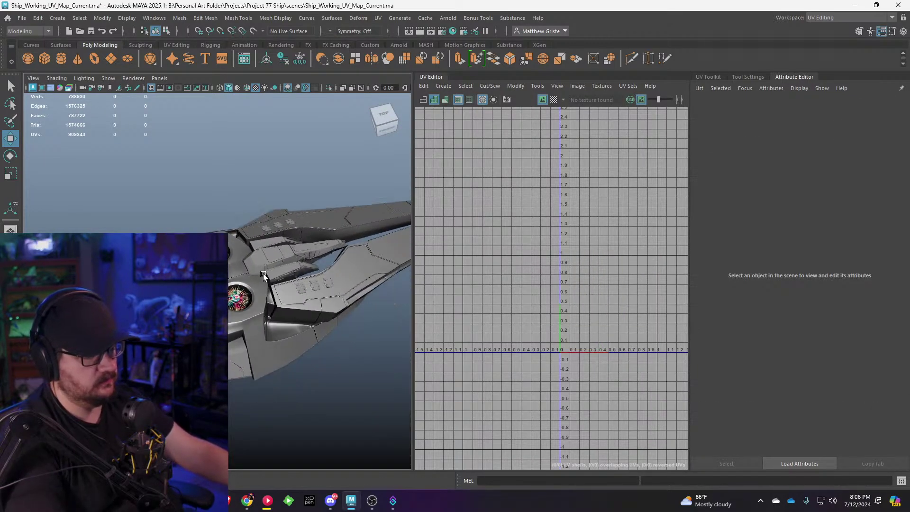
alt+right_drag(263, 274, 266, 252)
click(305, 255)
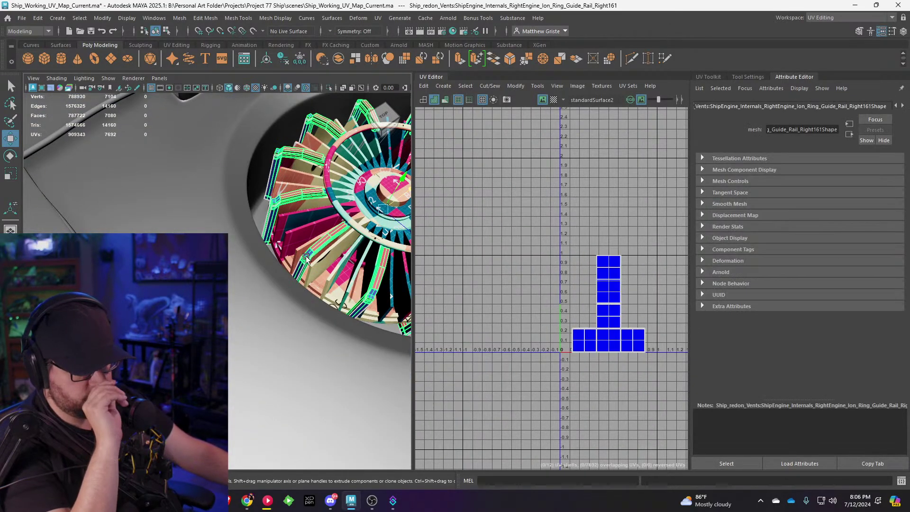
alt+right_drag(306, 259, 243, 259)
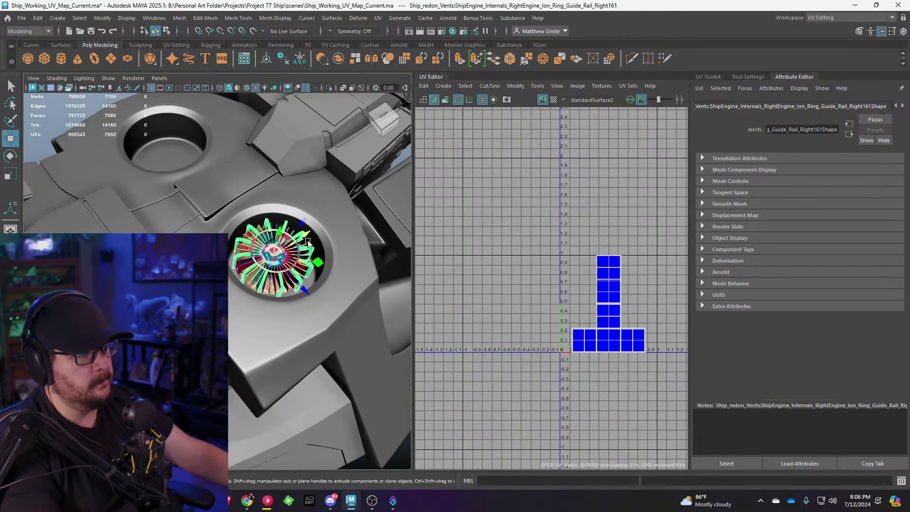
alt+middle_drag(243, 260, 204, 211)
alt+right_drag(205, 211, 256, 218)
alt+middle_drag(230, 220, 432, 287)
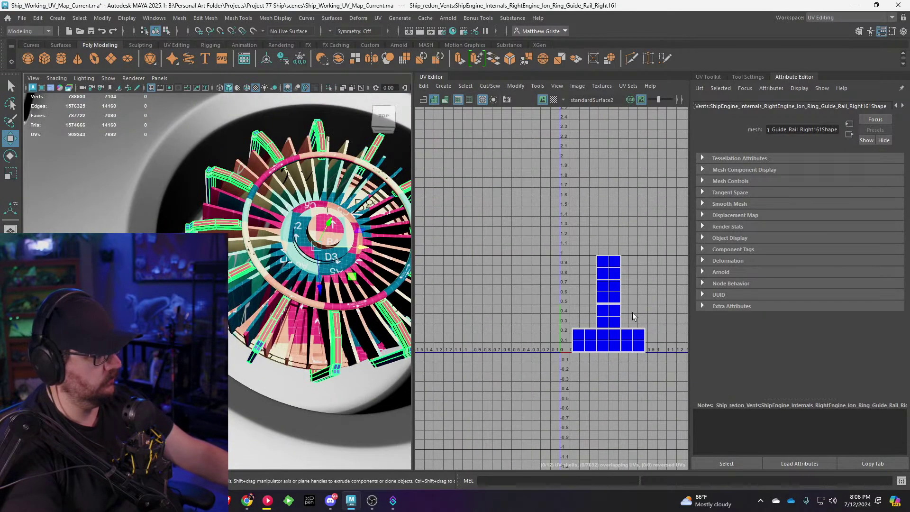
alt+right_drag(404, 279, 338, 298)
alt+drag(338, 298, 351, 289)
alt+middle_drag(351, 289, 308, 303)
alt+drag(308, 303, 334, 301)
Step: Switch to the General workspace and make the Completed_UVs display layer visible
click(904, 33)
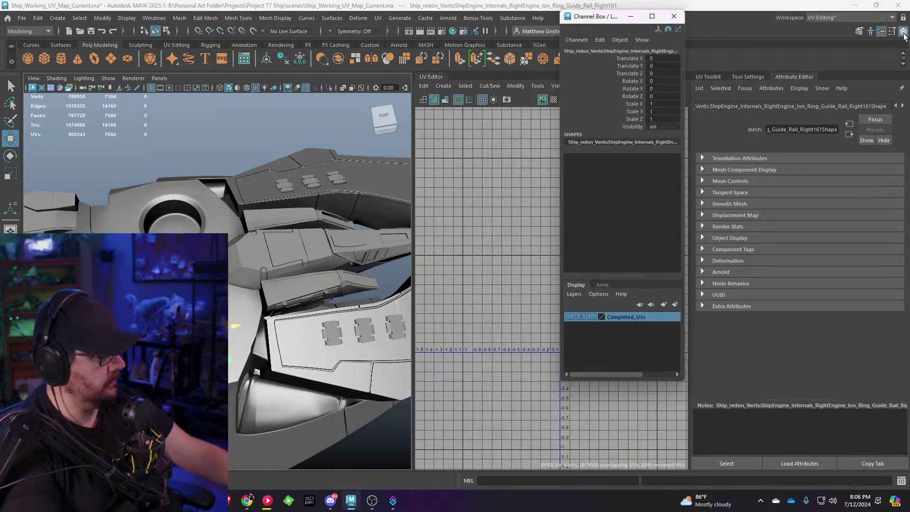
click(904, 33)
click(882, 19)
click(852, 28)
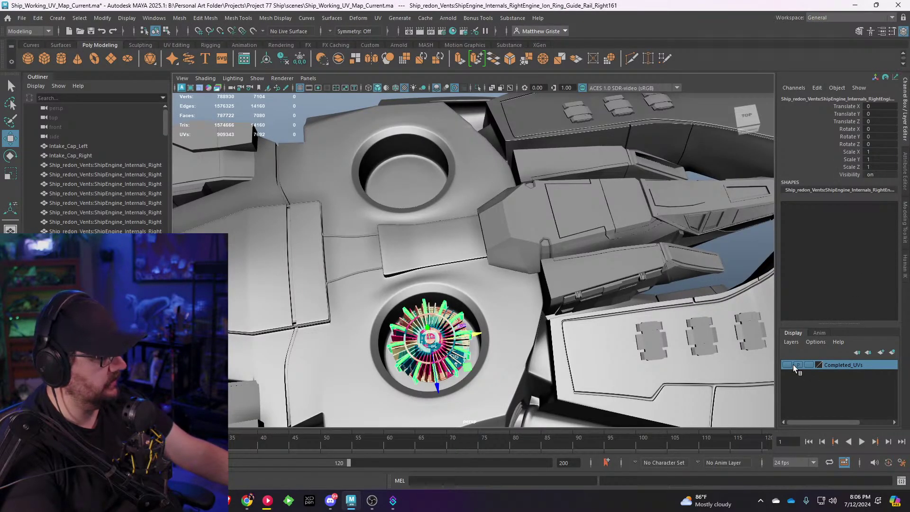
click(786, 365)
Step: Try to select the right intake's cap, rotor center and outer ring for grouping, and undo the selection
alt+drag(488, 297, 517, 281)
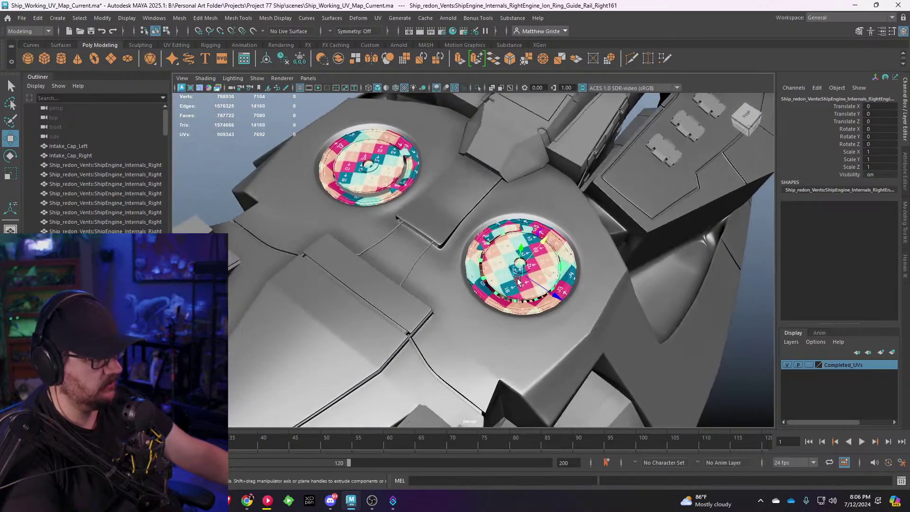
alt+middle_drag(517, 281, 437, 283)
scroll(437, 283, up, 5)
shift+click(437, 285)
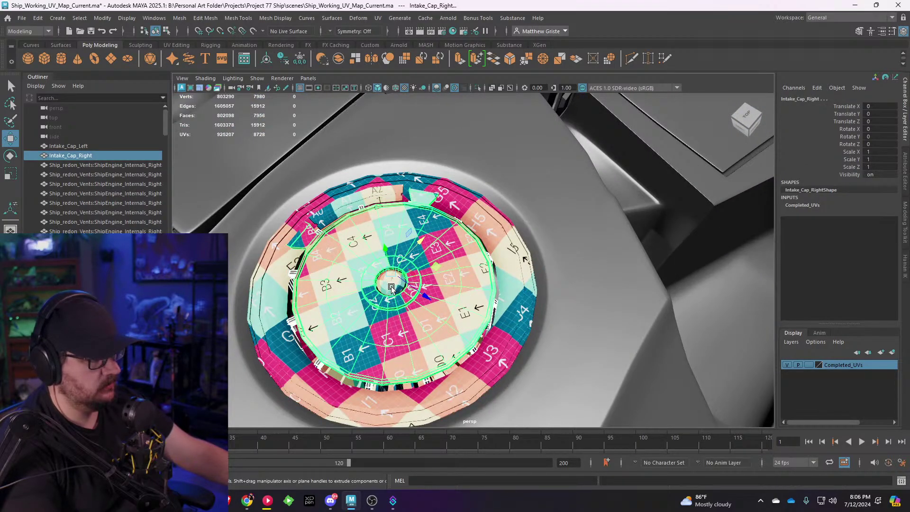
click(391, 288)
scroll(311, 259, down, 3)
shift+click(370, 257)
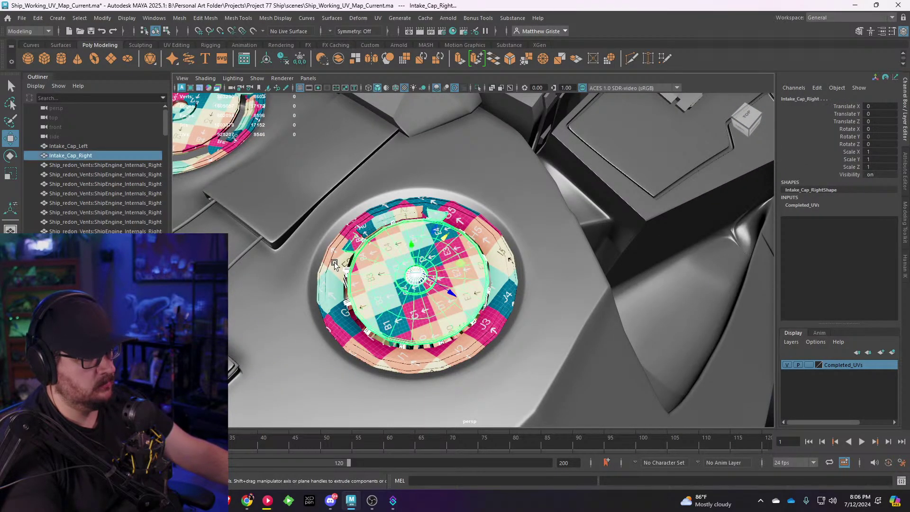
shift+click(340, 267)
alt+drag(343, 268, 382, 271)
alt+middle_drag(446, 271, 400, 239)
click(38, 18)
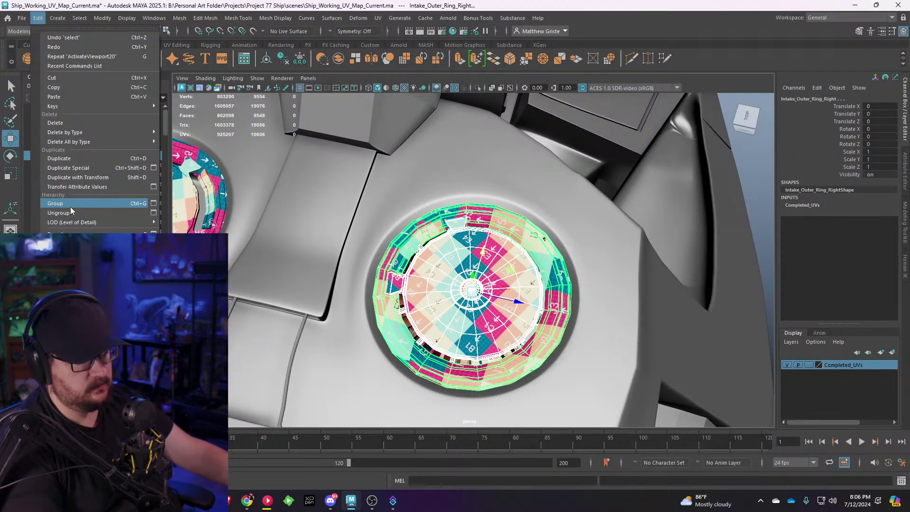
key(ctrl+z)
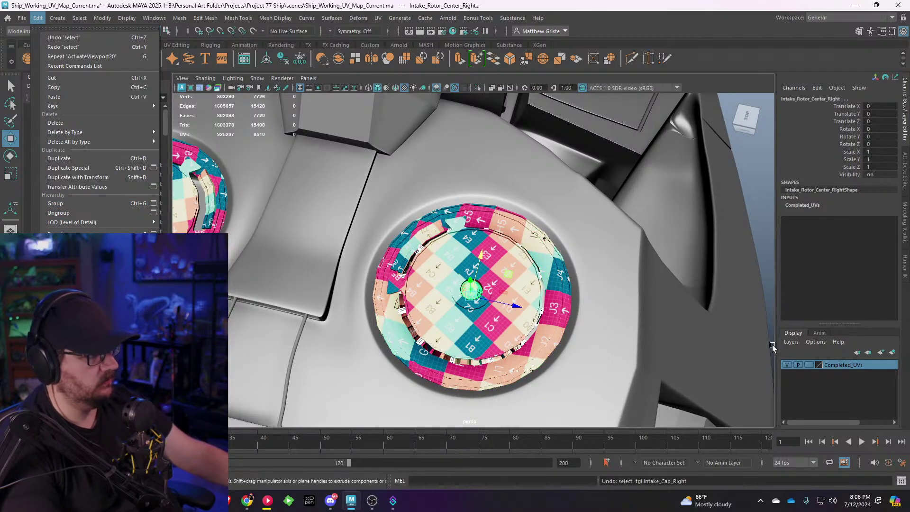
Step: Hide the Completed_UVs display layer and select the right fan's blades, rotor base, guide ring and guide rails together
click(786, 360)
alt+drag(502, 346, 518, 332)
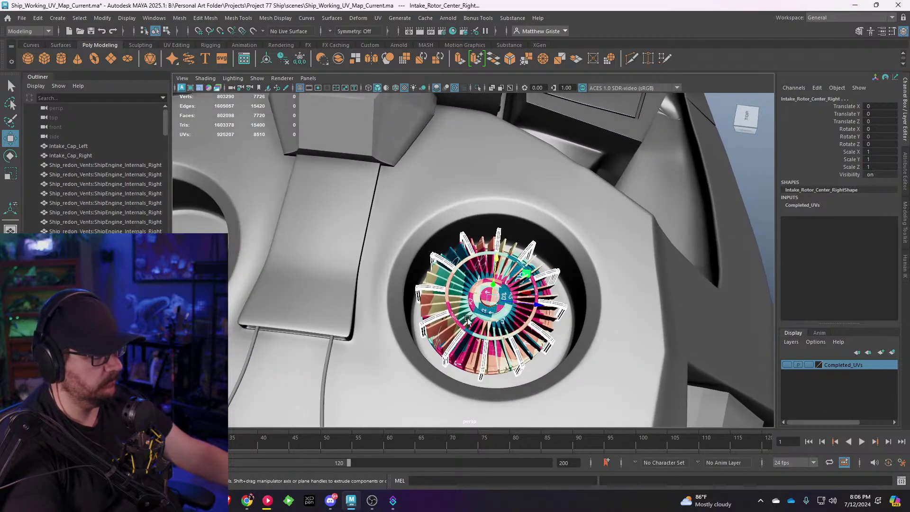
alt+middle_drag(518, 332, 463, 269)
scroll(463, 269, up, 5)
click(463, 269)
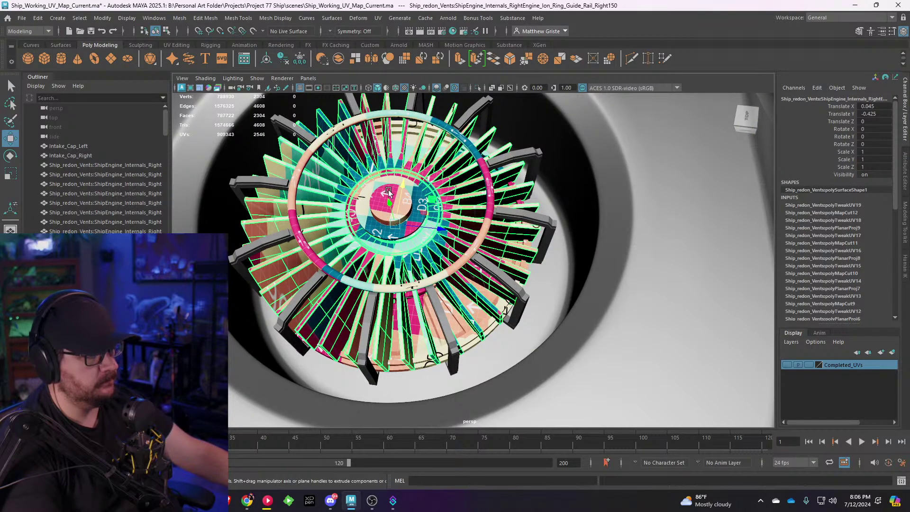
click(322, 205)
click(292, 213)
click(276, 235)
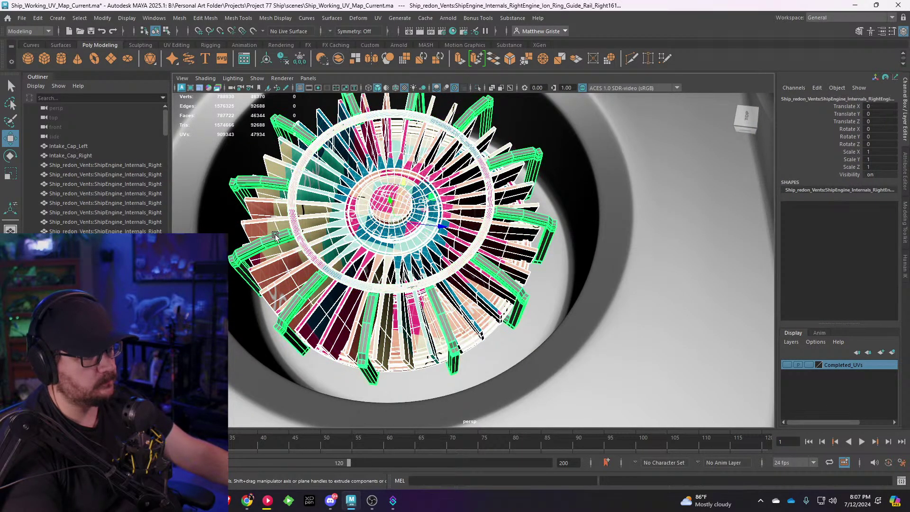
Step: Show the Completed_UVs display layer and examine both capped intakes side by side
click(787, 364)
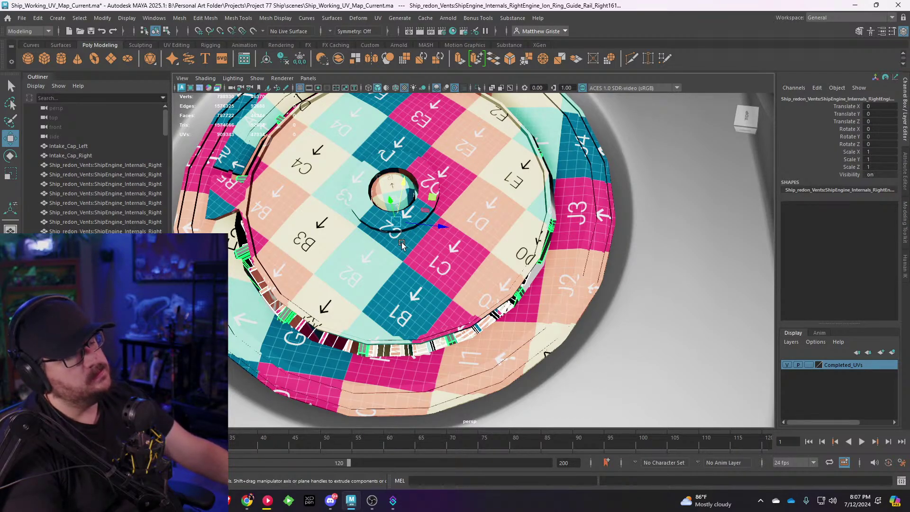
alt+drag(402, 243, 485, 330)
scroll(404, 245, down, 6)
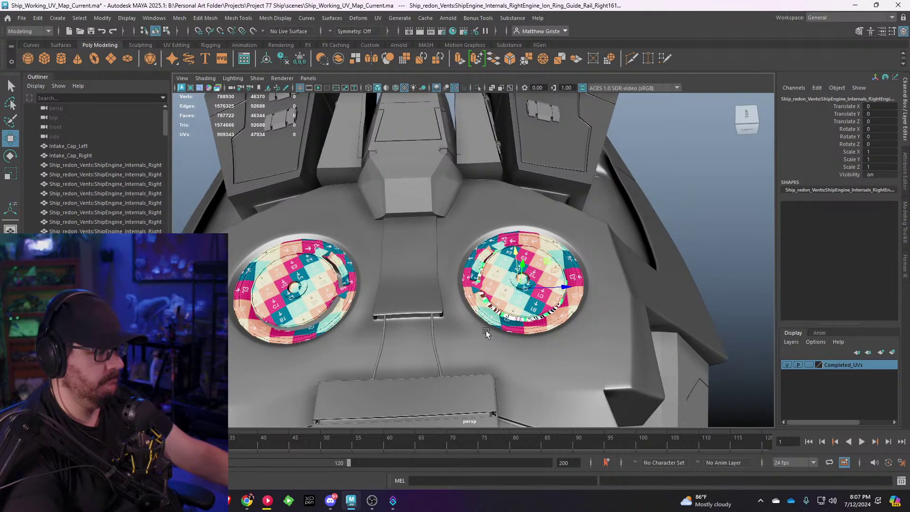
Step: Hide the Completed_UVs display layer and clear the fan selection
click(788, 365)
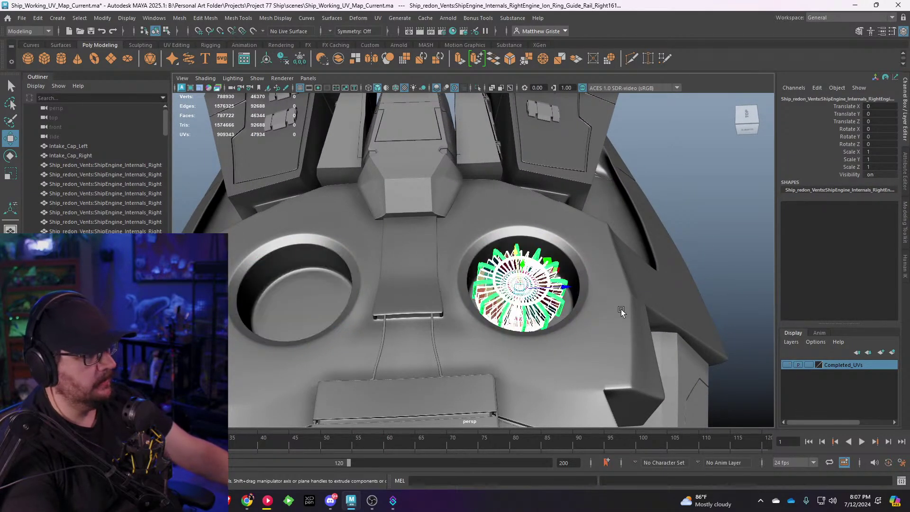
alt+middle_drag(621, 309, 580, 271)
click(704, 227)
scroll(586, 280, up, 5)
alt+drag(586, 280, 533, 288)
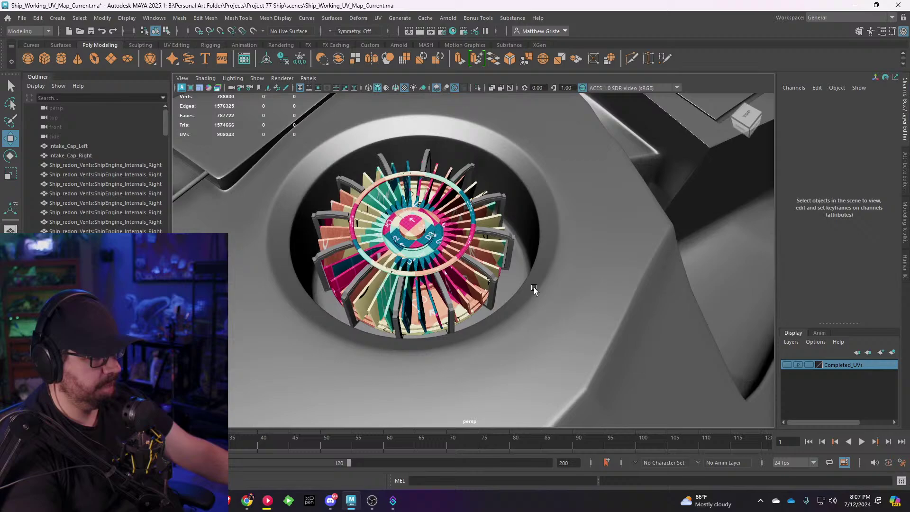
Step: Select the right fan's combined guide rails and switch to the UV Editing workspace
click(496, 278)
click(874, 19)
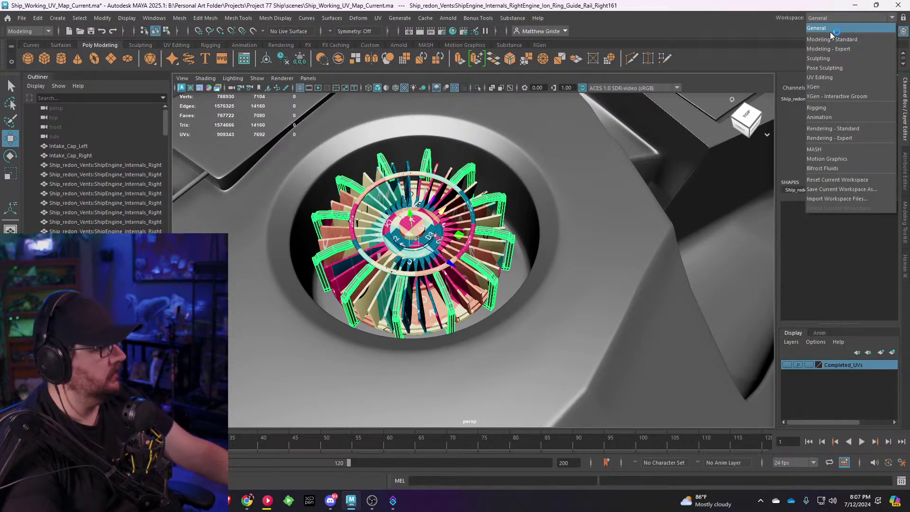
click(823, 77)
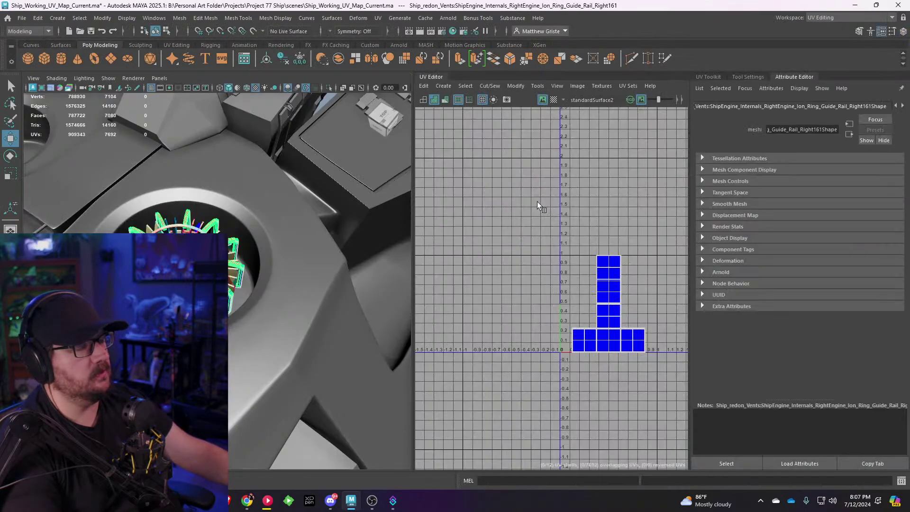
alt+drag(323, 236, 232, 250)
scroll(238, 239, up, 5)
scroll(232, 250, down, 10)
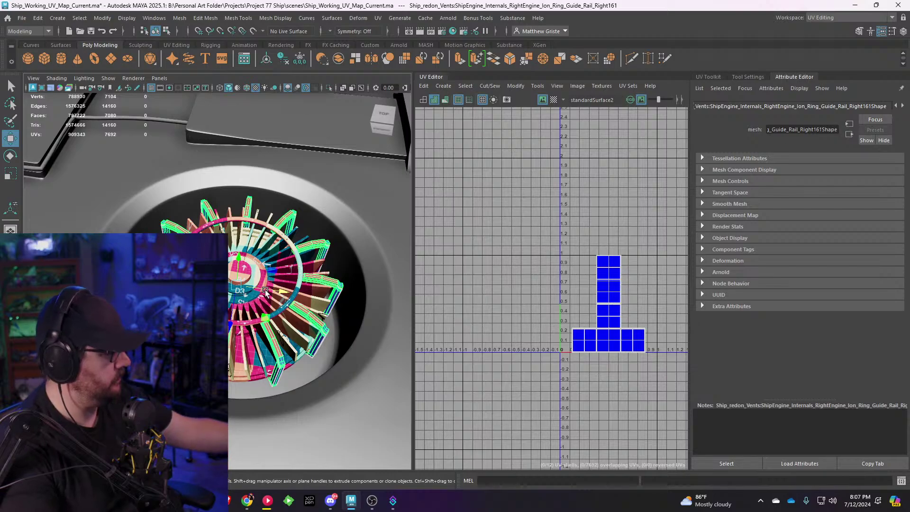
alt+right_drag(264, 288, 230, 310)
alt+middle_drag(255, 306, 251, 280)
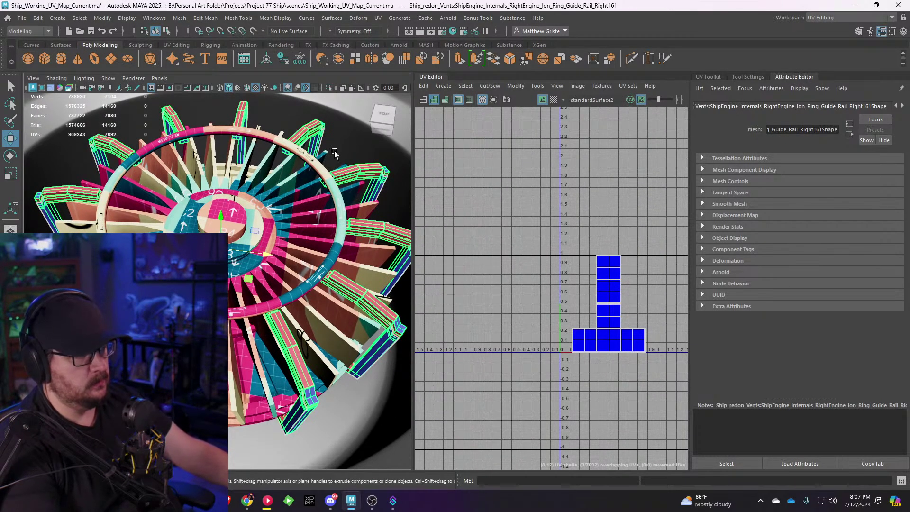
Step: Apply a camera-based UV projection to the combined guide rails
click(311, 19)
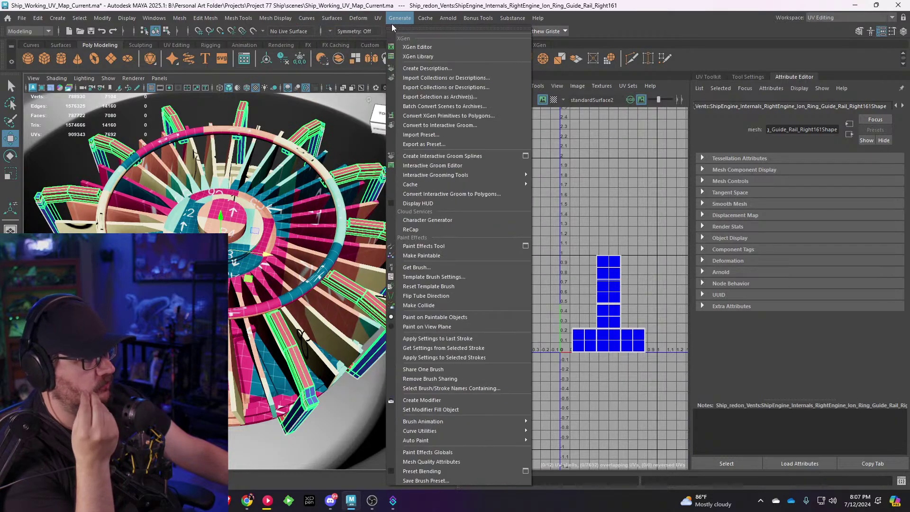
mouse_move(374, 20)
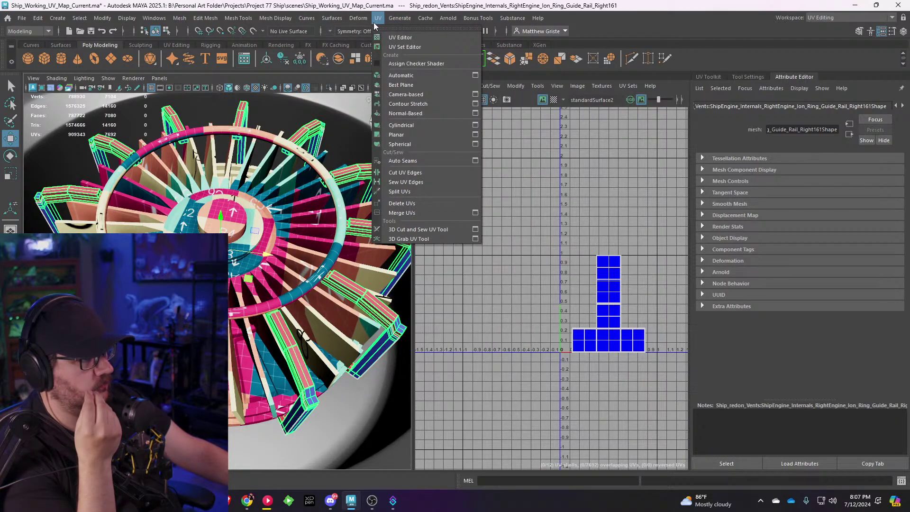
click(411, 95)
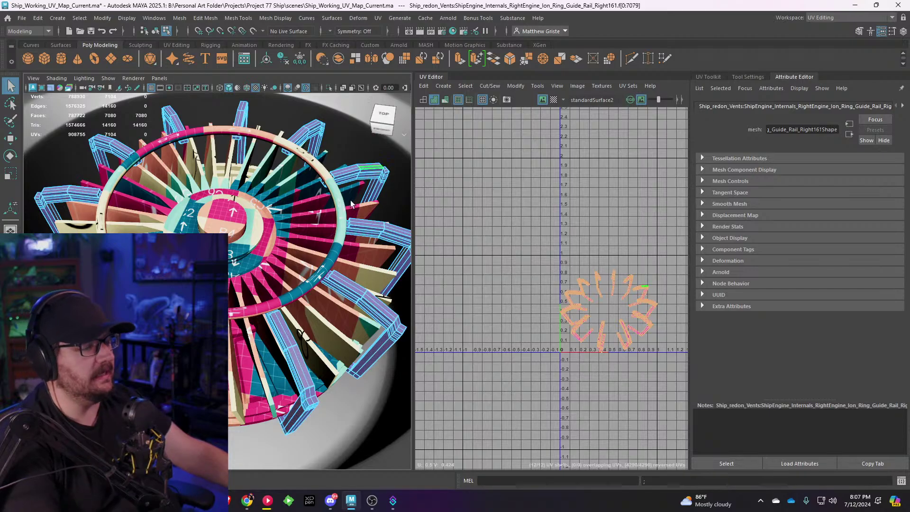
scroll(336, 278, down, 5)
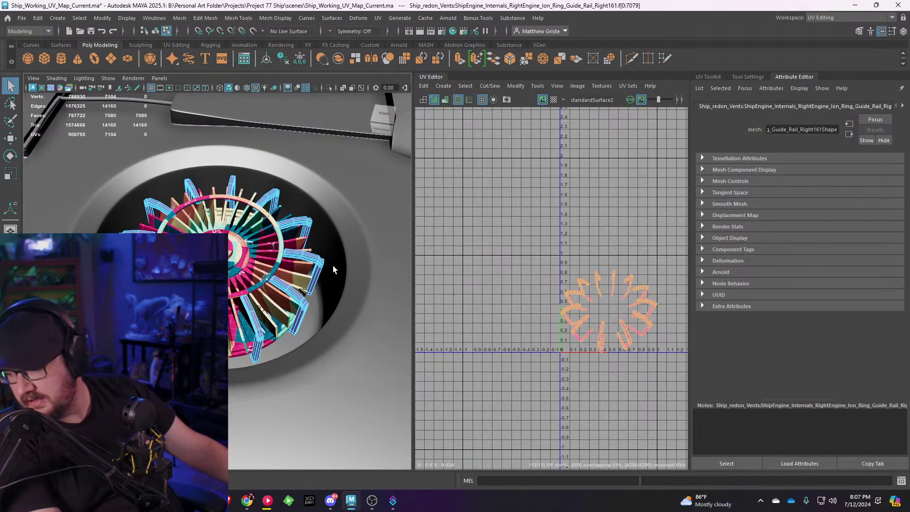
scroll(652, 304, up, 3)
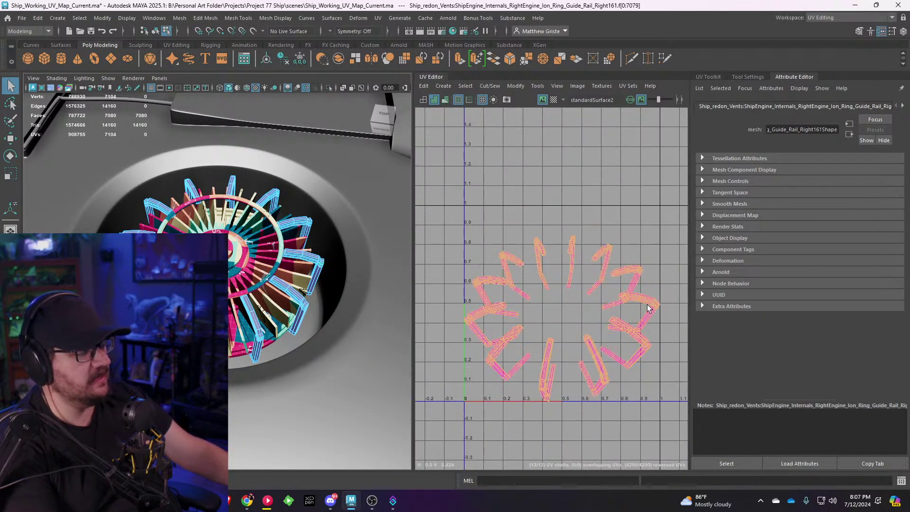
Step: Return to object selection and separate the combined guide rails into individual meshes
right_drag(325, 257, 346, 202)
scroll(310, 279, up, 4)
alt+drag(311, 278, 313, 237)
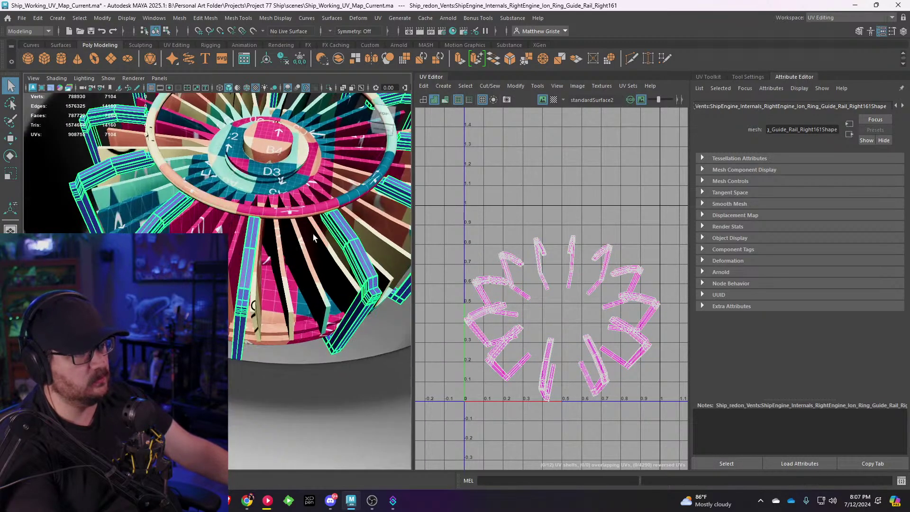
click(179, 18)
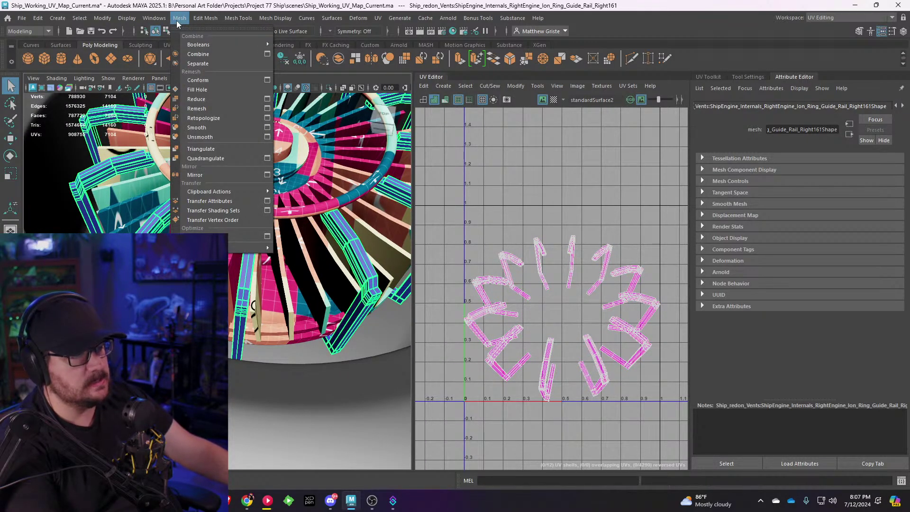
click(198, 63)
Step: Isolate one of the separated guide rails and assign it the Grid_2K_Multi checker texture
alt+middle_drag(403, 178, 246, 168)
click(226, 200)
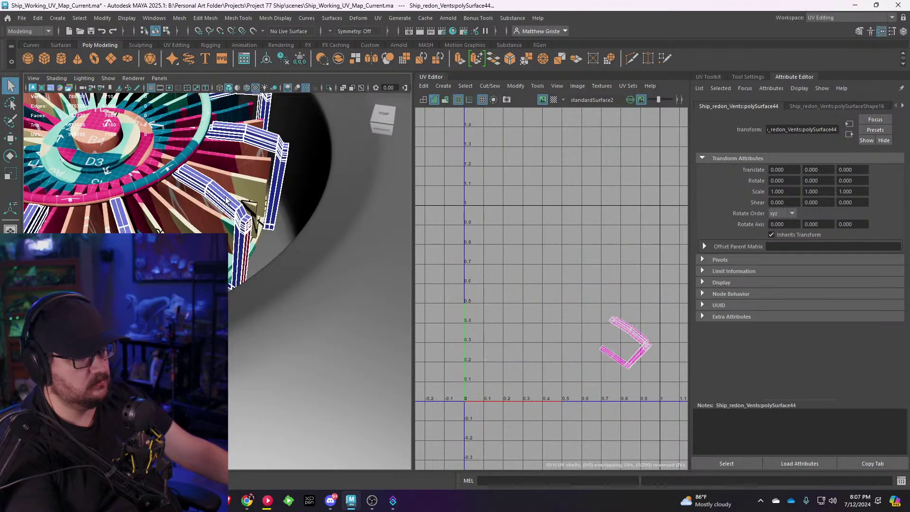
key(ctrl+1)
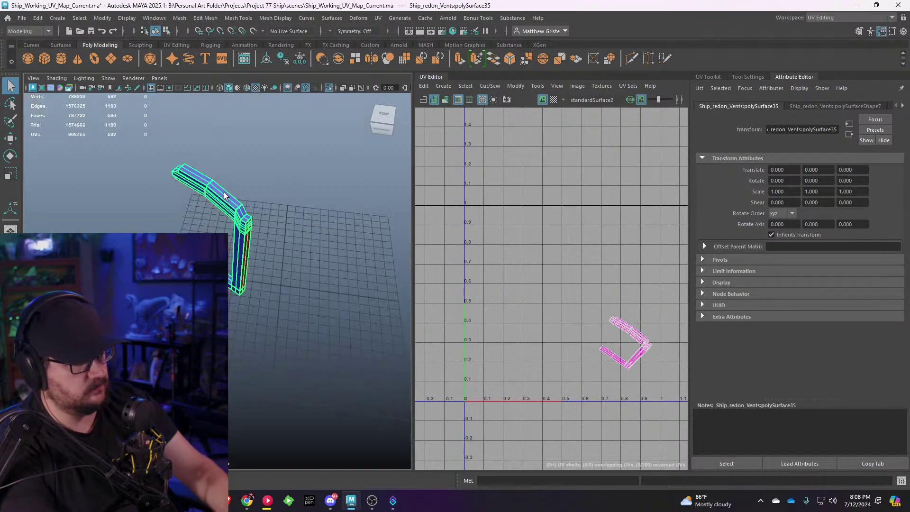
alt+drag(223, 191, 223, 225)
key(f)
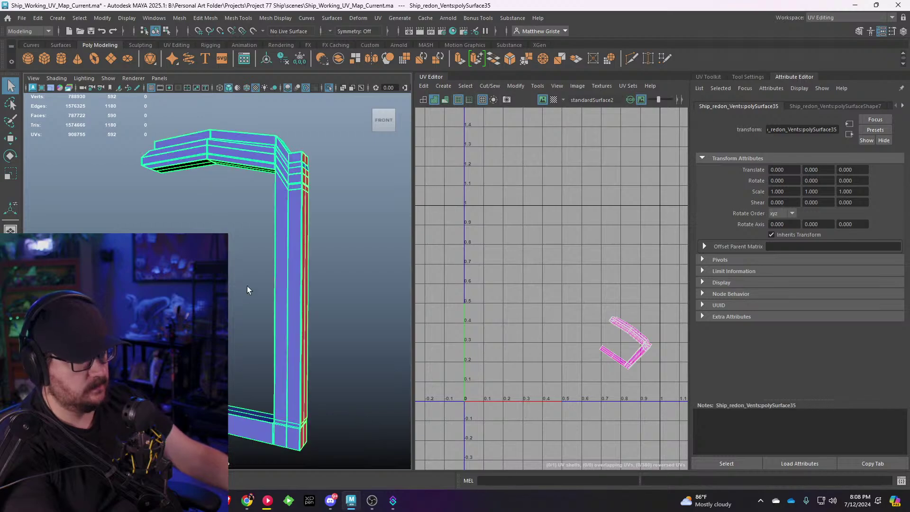
right_drag(298, 218, 382, 420)
Step: Apply a planar UV projection to the isolated rail from its narrow side and move the UV shell onto column 4 of the checker grid
alt+drag(383, 420, 247, 234)
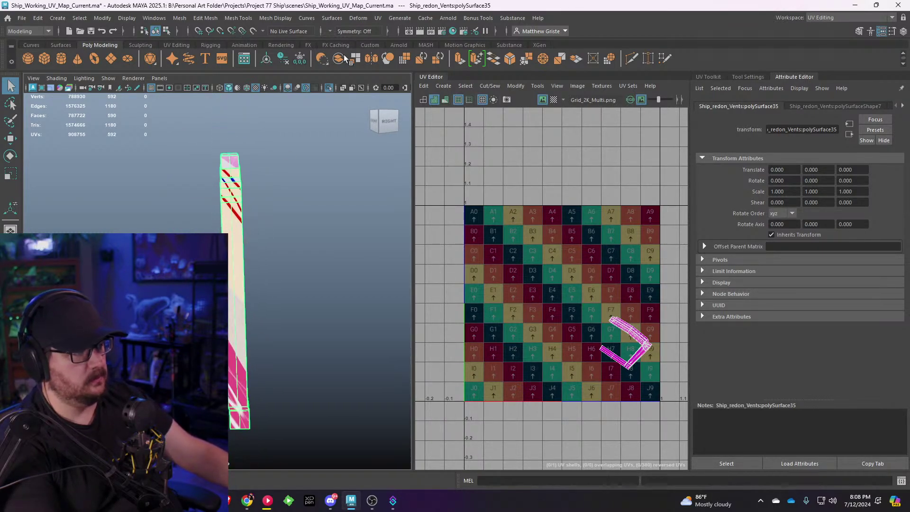
click(378, 18)
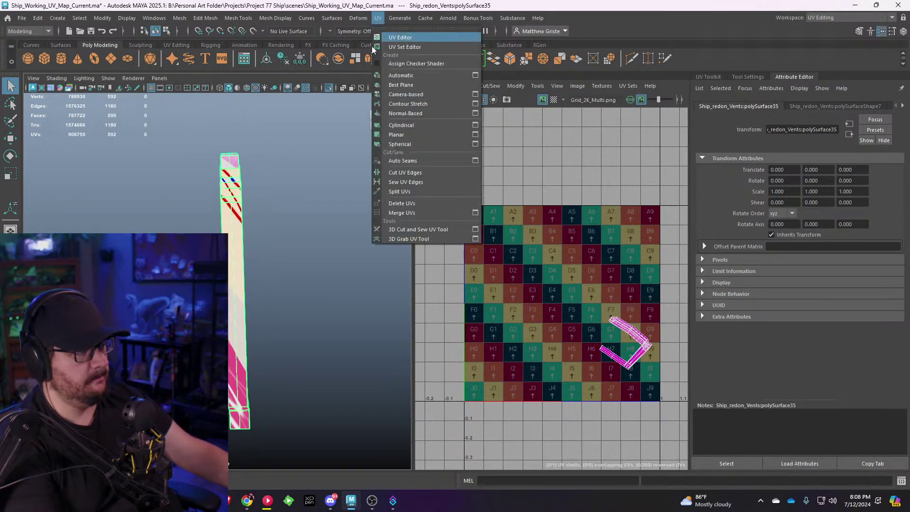
click(411, 132)
scroll(508, 280, up, 3)
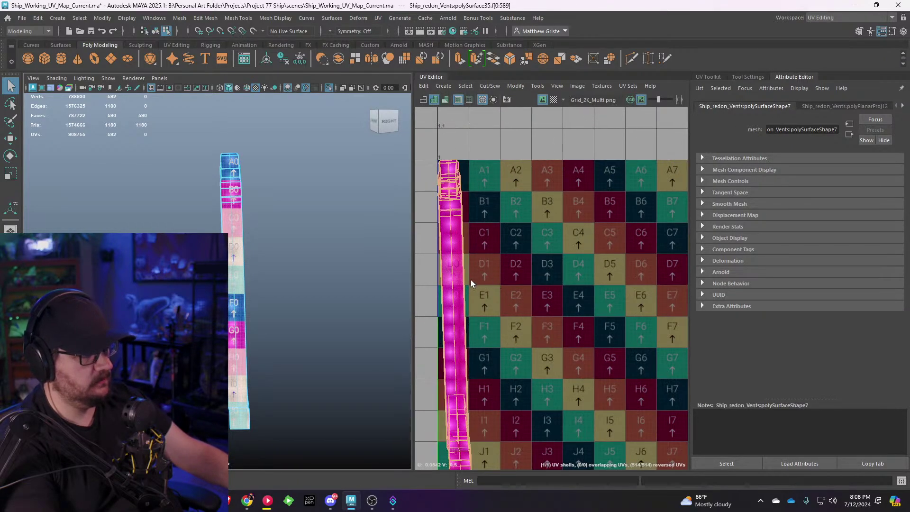
key(w)
drag(454, 320, 574, 331)
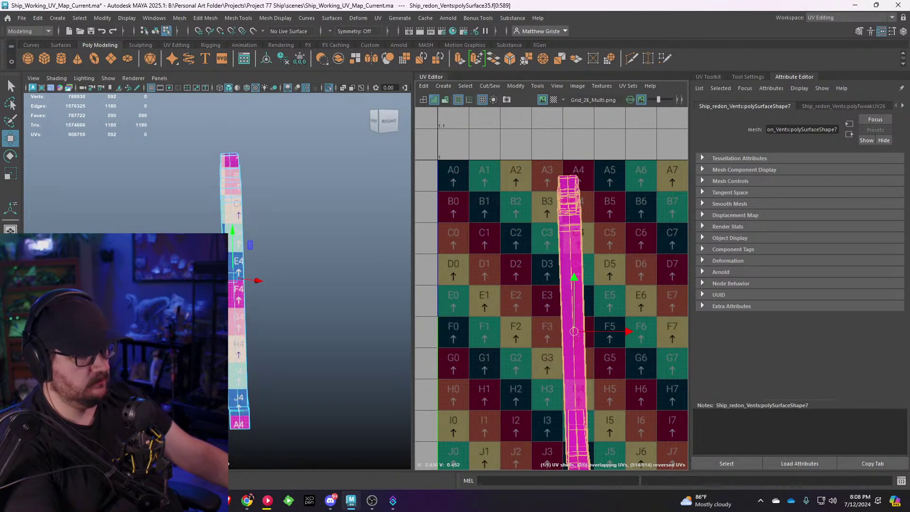
Step: Switch to edge selection and select the long edge loop along the side of the rail's curved upper section
alt+drag(256, 199, 282, 191)
alt+middle_drag(282, 190, 270, 256)
scroll(253, 268, up, 5)
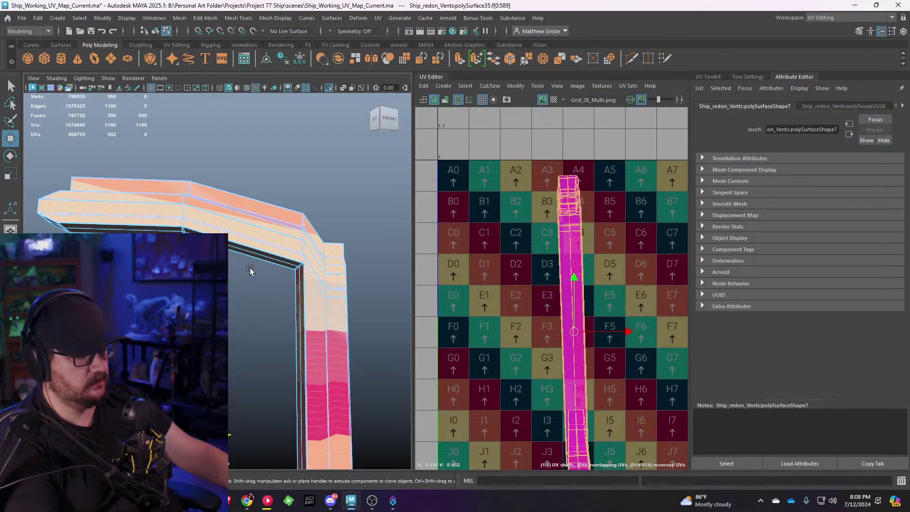
alt+drag(250, 270, 373, 322)
scroll(255, 296, up, 3)
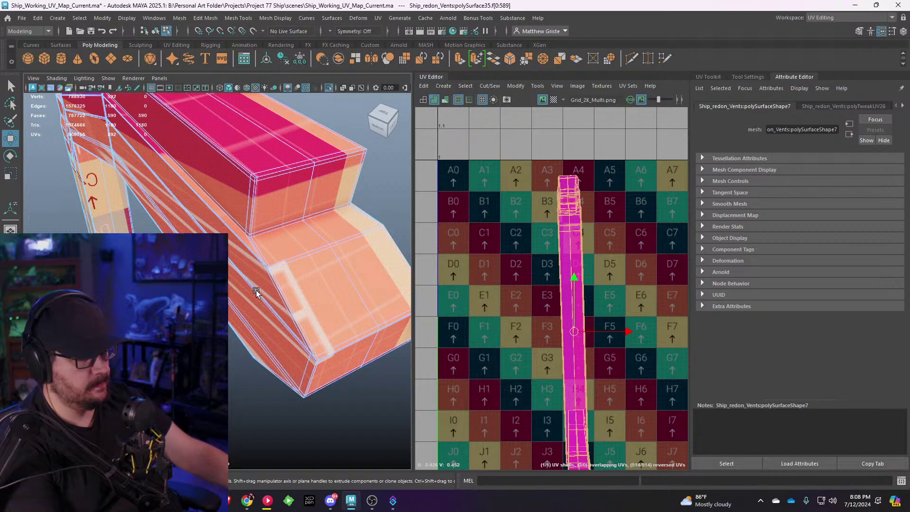
right_click(265, 235)
scroll(272, 229, up, 5)
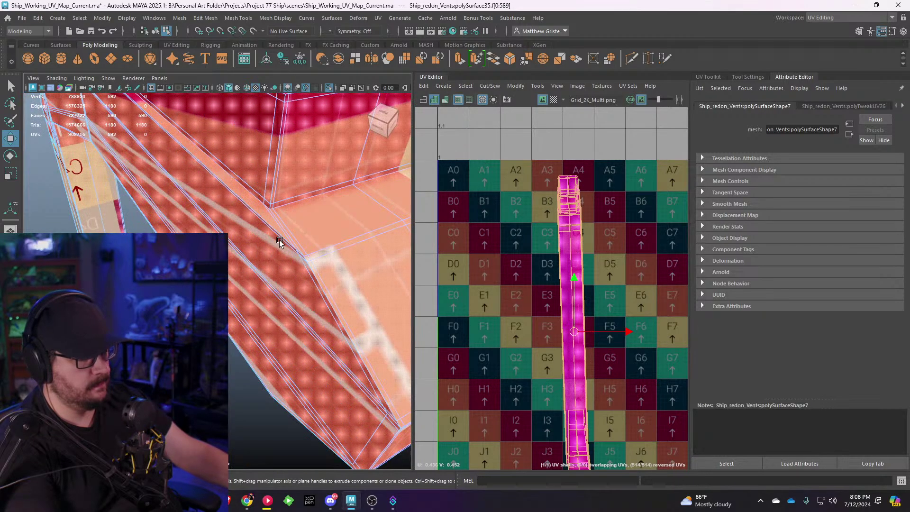
alt+drag(279, 240, 246, 269)
scroll(229, 268, up, 4)
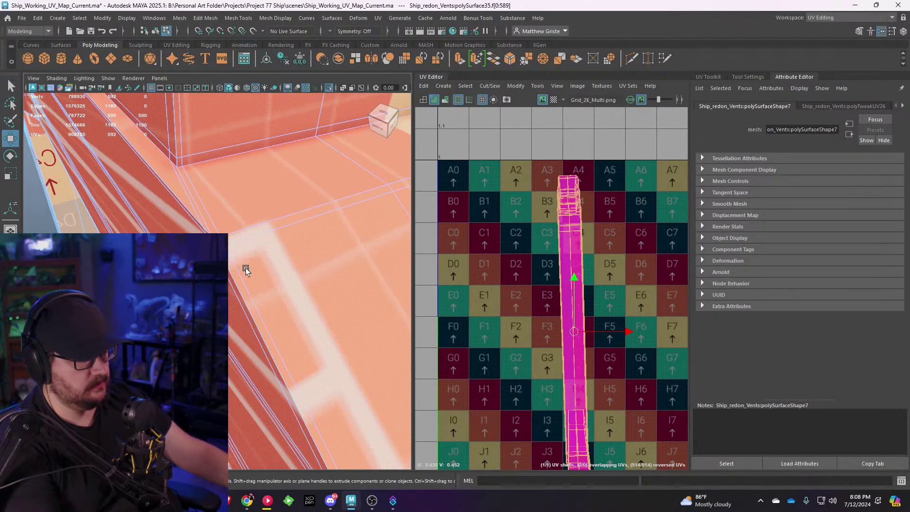
key(F10)
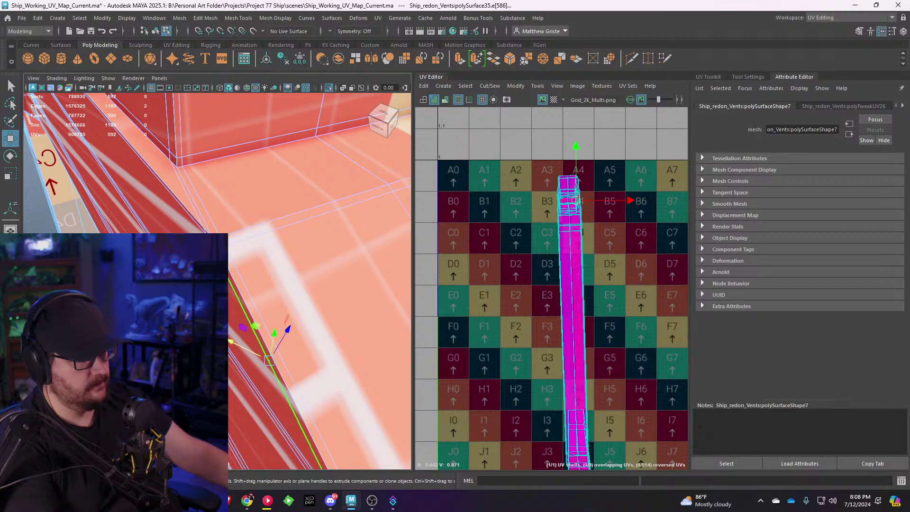
click(228, 262)
scroll(229, 262, down, 10)
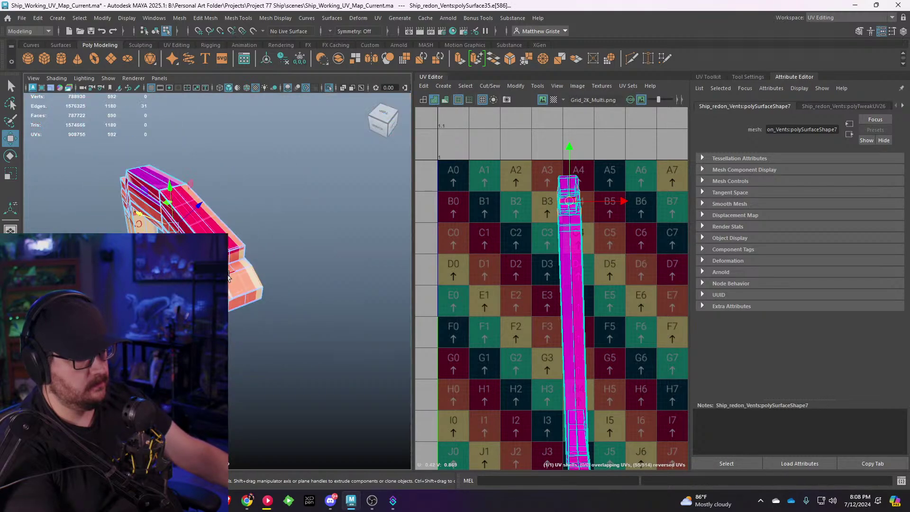
Step: Try selecting the lower corner edge loop at the upper section's stepped tip, and undo the accidental edge move
alt+drag(229, 262, 205, 214)
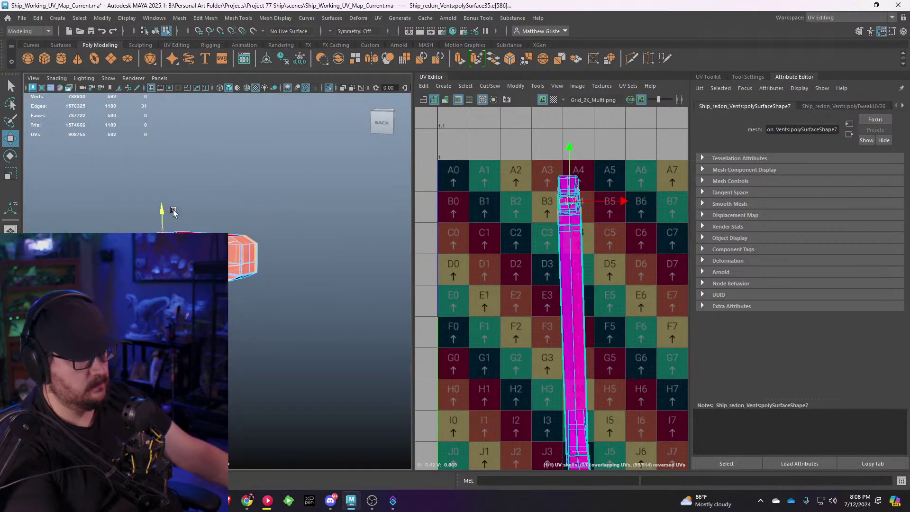
scroll(177, 230, up, 4)
alt+drag(177, 231, 229, 236)
scroll(228, 236, up, 3)
alt+drag(291, 244, 257, 279)
alt+right_drag(257, 278, 255, 329)
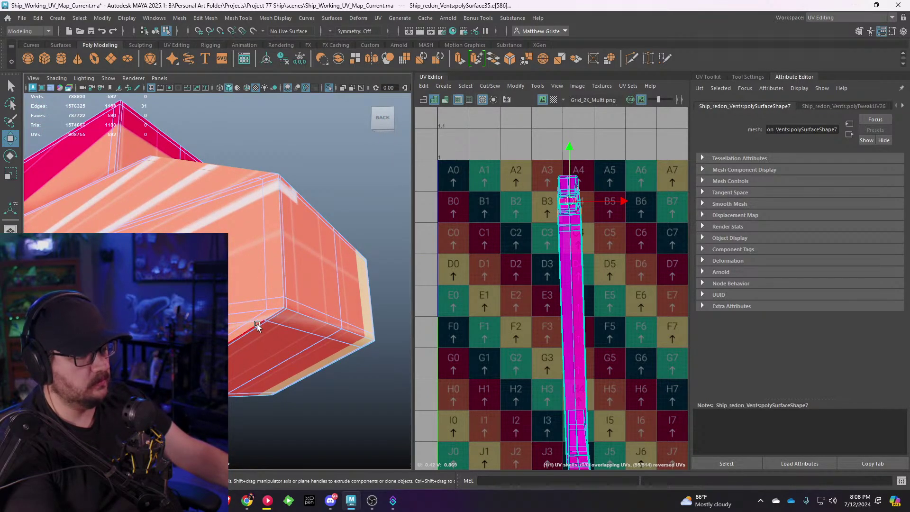
double_click(256, 323)
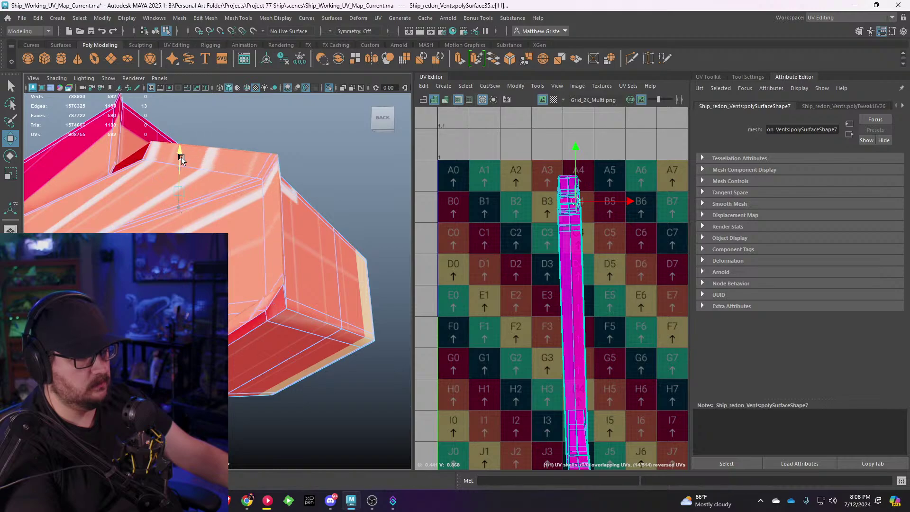
alt+drag(181, 157, 156, 229)
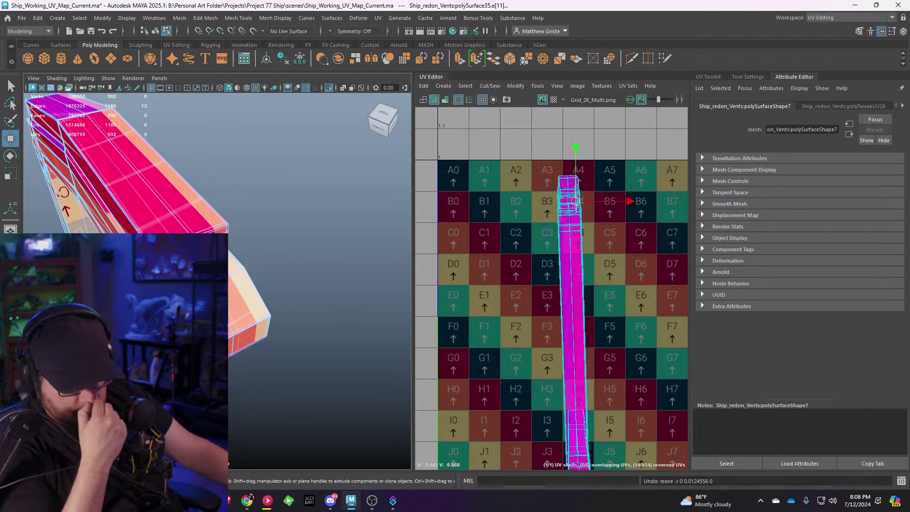
Step: Start a new seam-edge selection with the long edges of the rail's lower leg, undoing the accidental edge move
scroll(232, 296, down, 5)
alt+middle_drag(147, 261, 290, 248)
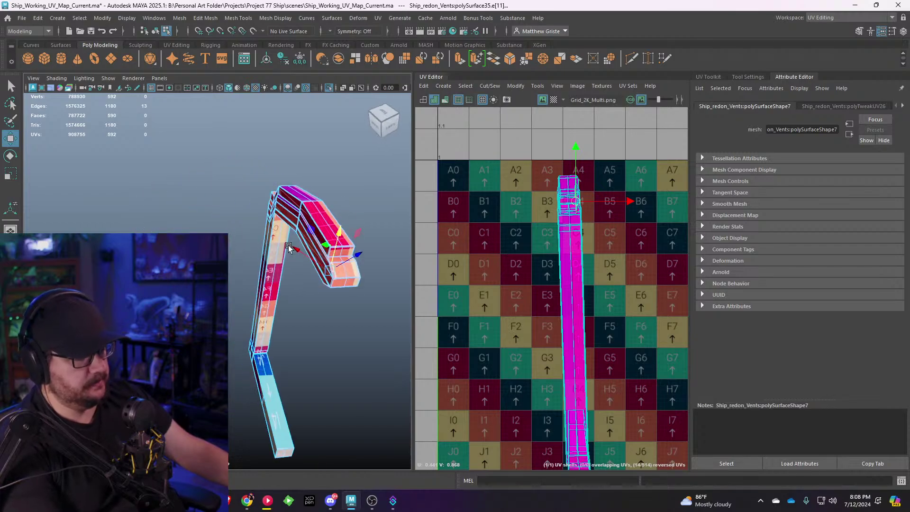
alt+drag(291, 248, 223, 308)
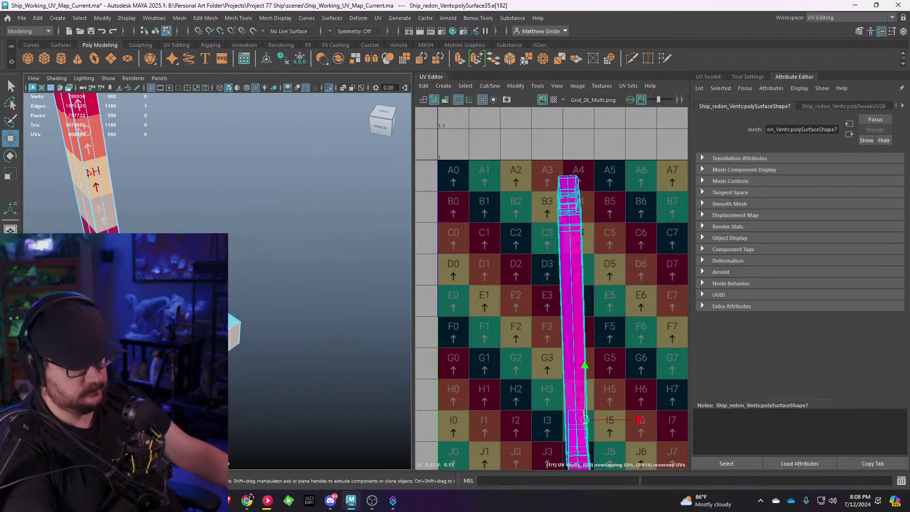
alt+middle_drag(269, 284, 292, 257)
scroll(299, 241, up, 3)
alt+drag(299, 242, 113, 251)
scroll(286, 283, down, 5)
click(309, 277)
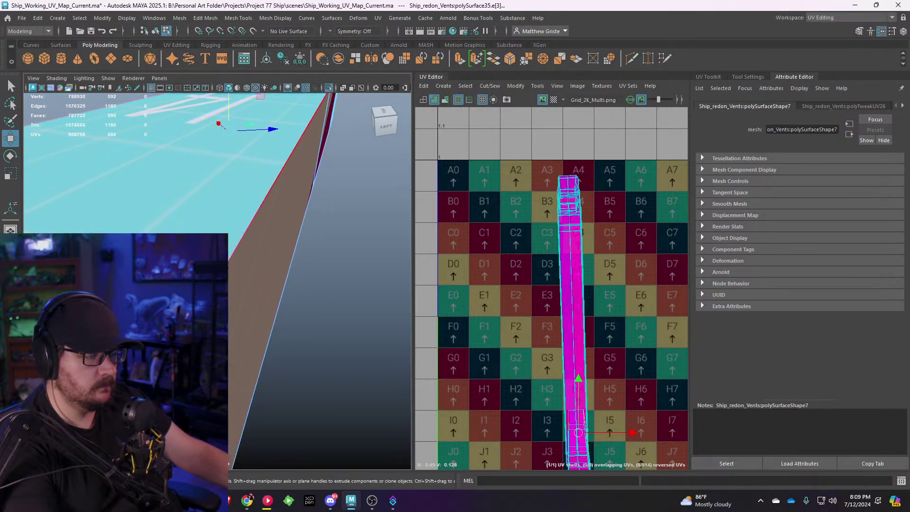
shift+double_click(228, 267)
scroll(228, 268, down, 5)
alt+drag(229, 268, 227, 176)
key(ctrl+z)
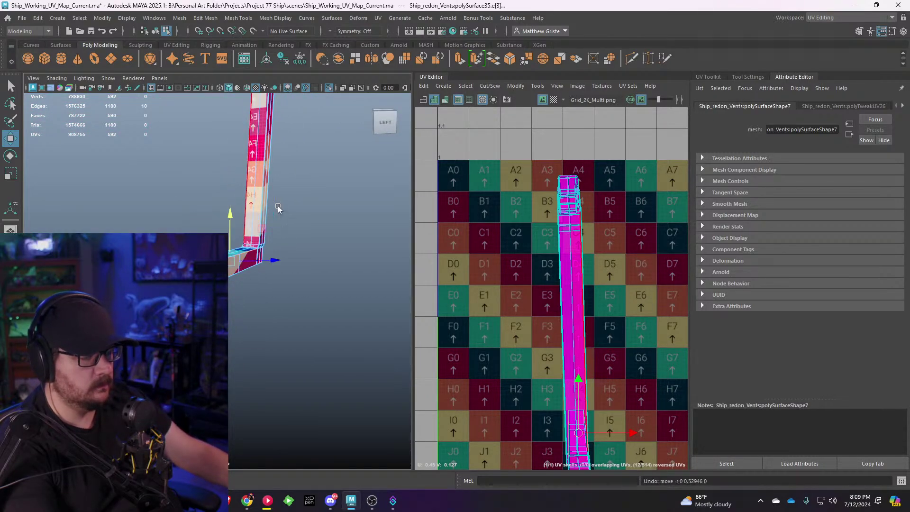
Step: Add the long corner edges of the rail's vertical section above the lower bend to the seam selection
mouse_move(279, 209)
alt+mouse_down()
mouse_move(214, 227)
mouse_move(237, 232)
mouse_move(240, 284)
mouse_move(275, 270)
mouse_move(294, 232)
mouse_move(266, 216)
mouse_move(284, 199)
alt+mouse_up()
scroll(214, 227, up, 5)
scroll(242, 301, up, 3)
scroll(242, 302, down, 3)
shift+click(291, 245)
scroll(292, 244, down, 4)
shift+click(256, 221)
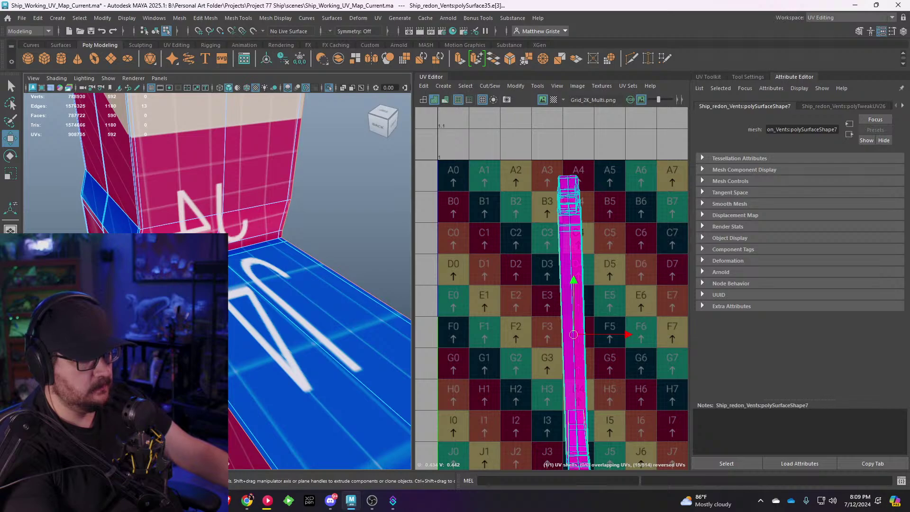
Step: Extend the seam selection with the corner edges where the vertical section meets the lower leg
alt+middle_drag(266, 222, 327, 244)
scroll(327, 244, up, 5)
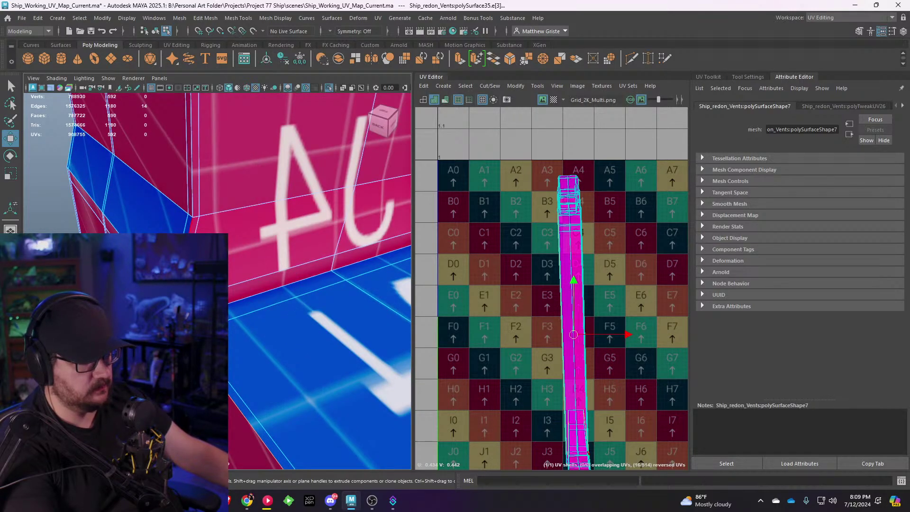
scroll(195, 209, down, 8)
alt+drag(197, 216, 238, 233)
scroll(166, 207, down, 4)
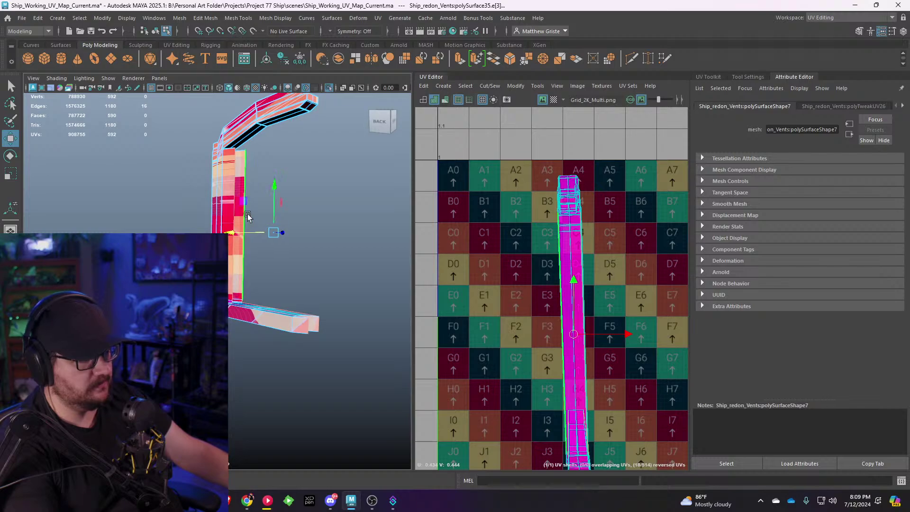
Step: Add the connecting corner edge at the rail's upper bend, beneath the curved section, to the seam selection
scroll(247, 217, up, 5)
alt+middle_drag(247, 216, 233, 268)
alt+drag(234, 268, 234, 214)
alt+middle_drag(233, 214, 218, 332)
alt+drag(218, 332, 209, 303)
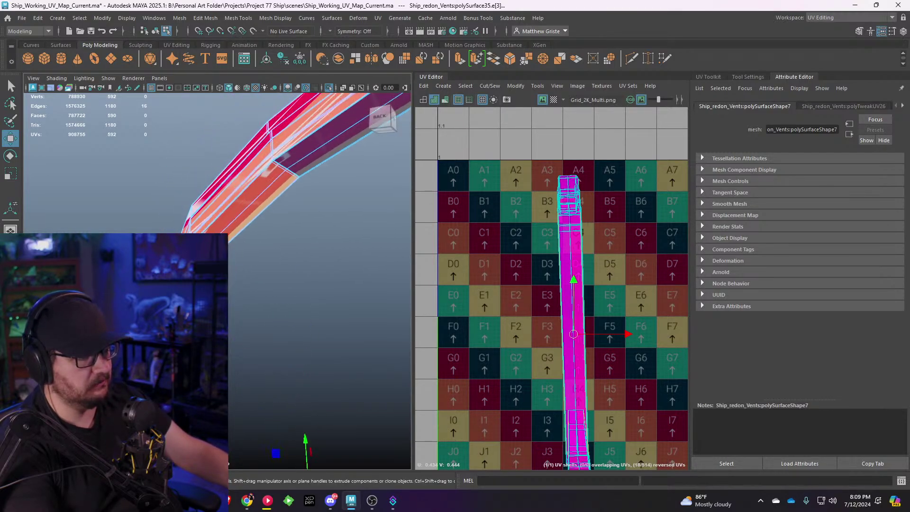
scroll(208, 284, up, 3)
alt+middle_drag(209, 284, 223, 341)
scroll(223, 331, up, 4)
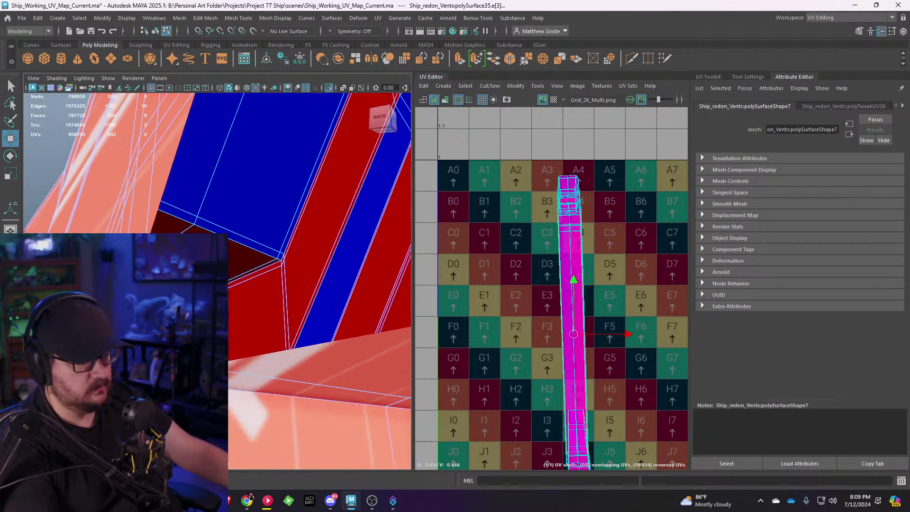
scroll(217, 281, down, 4)
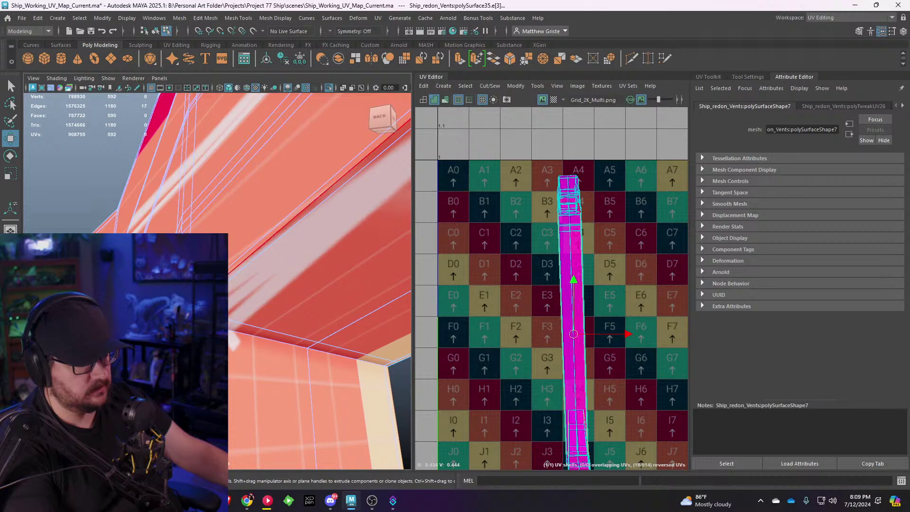
Step: Continue the seam selection along the underside edges of the rail's curved upper section
alt+drag(285, 266, 280, 458)
scroll(249, 242, down, 5)
scroll(265, 235, up, 4)
shift+click(249, 226)
scroll(247, 226, down, 5)
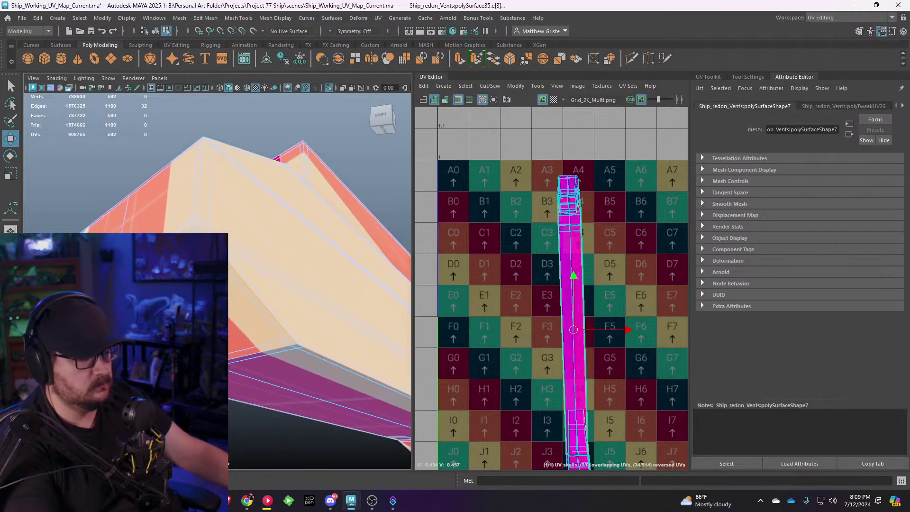
Step: Add the side corner edges of the curved section and the edges leading onto its stepped tip to the seam selection
scroll(205, 226, up, 3)
shift+click(191, 188)
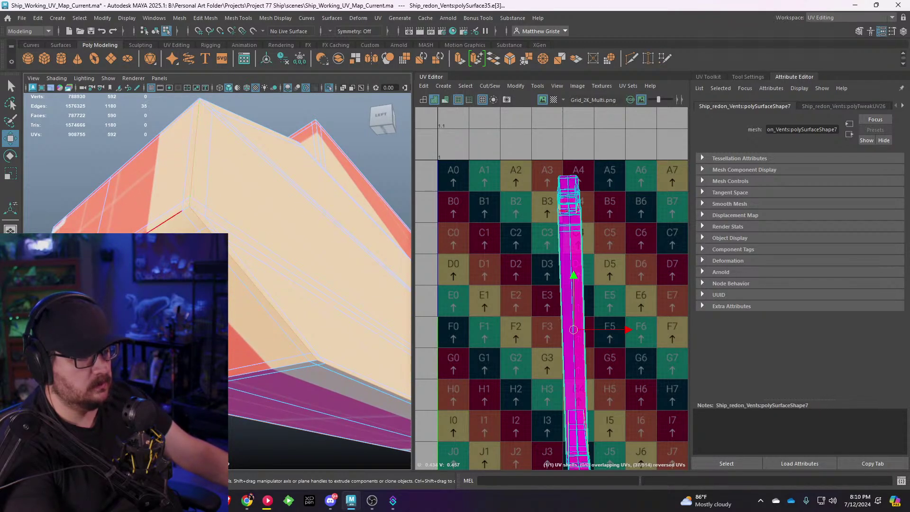
alt+drag(191, 188, 251, 291)
shift+double_click(254, 226)
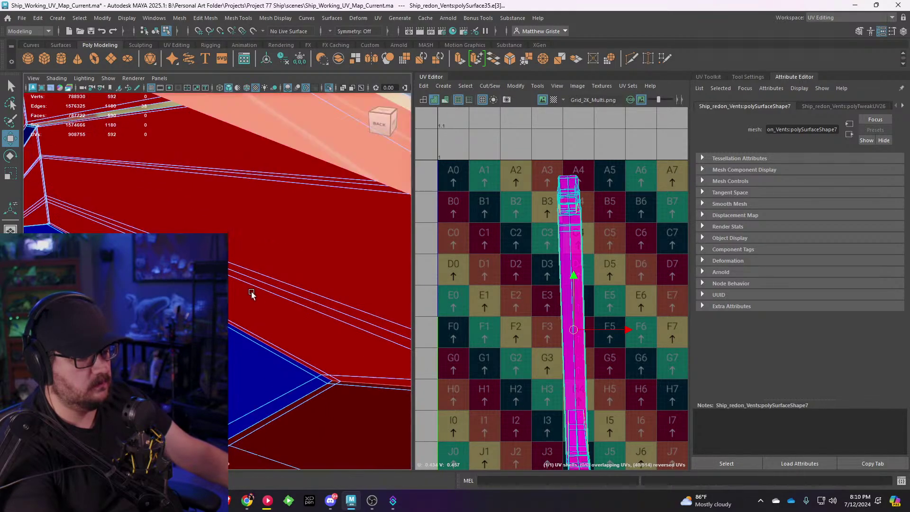
scroll(251, 291, down, 3)
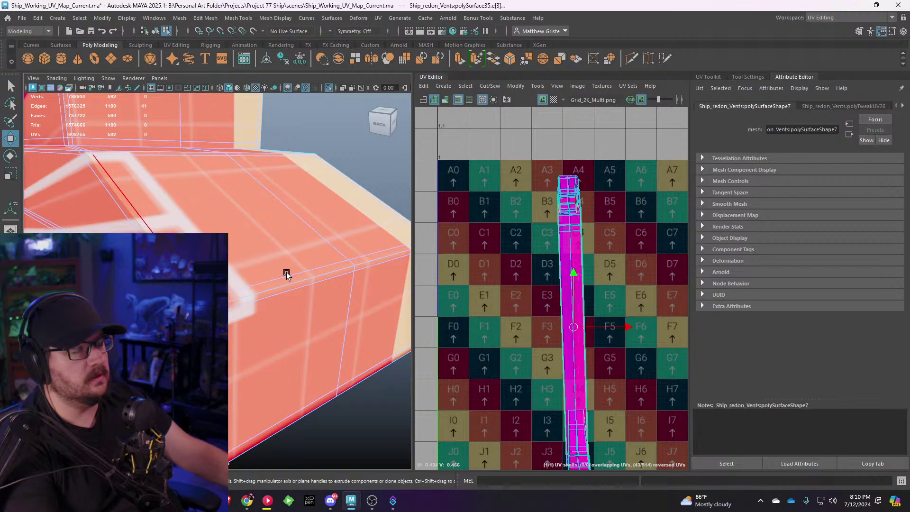
Step: Add the side edges of the stepped tip's sloped face to the seam selection
mouse_move(287, 274)
alt+right_down()
mouse_move(272, 278)
mouse_move(271, 270)
alt+right_up()
alt+drag(271, 270, 308, 275)
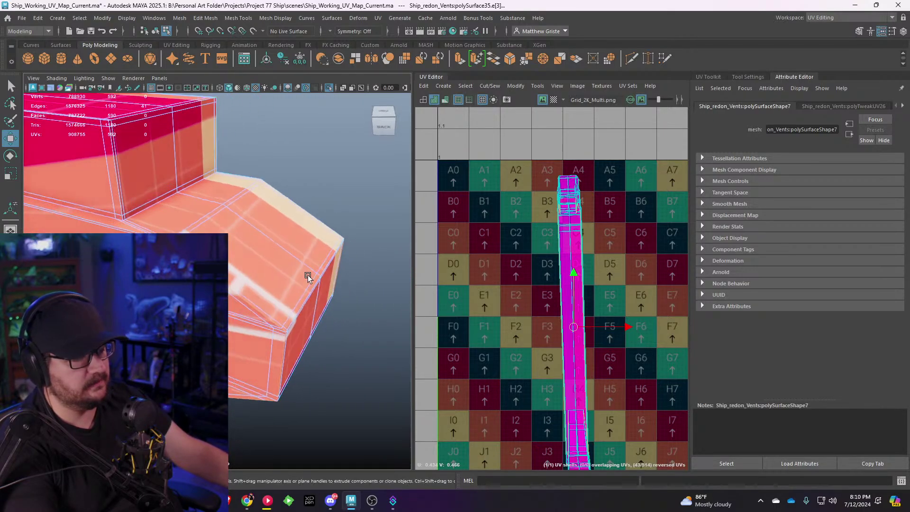
alt+right_drag(308, 275, 255, 280)
alt+middle_drag(255, 279, 284, 303)
mouse_move(284, 303)
alt+right_down()
mouse_move(303, 303)
mouse_move(270, 301)
alt+right_up()
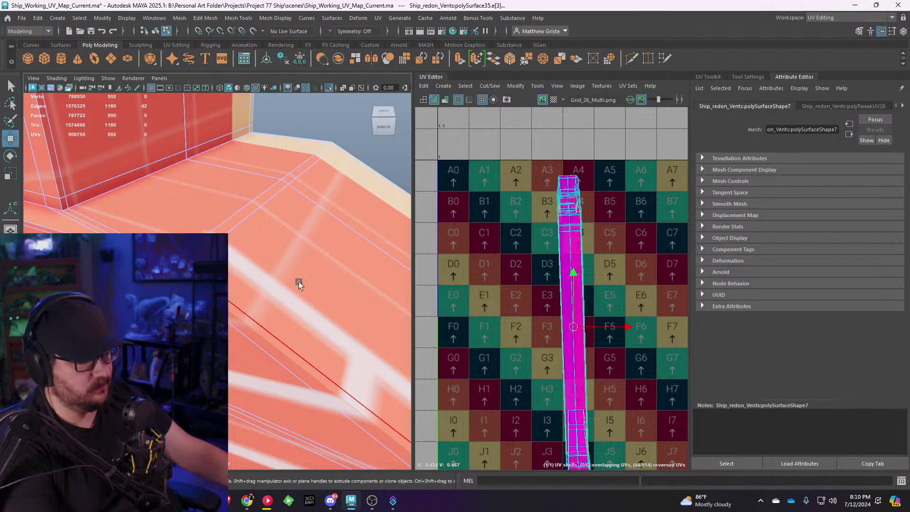
alt+drag(299, 282, 260, 278)
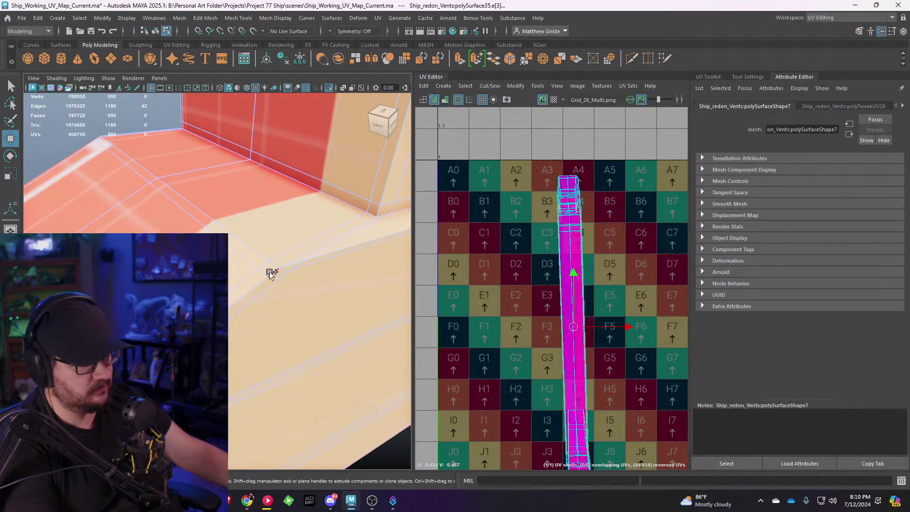
mouse_move(243, 303)
alt+middle_down()
mouse_move(292, 269)
mouse_move(248, 287)
alt+middle_up()
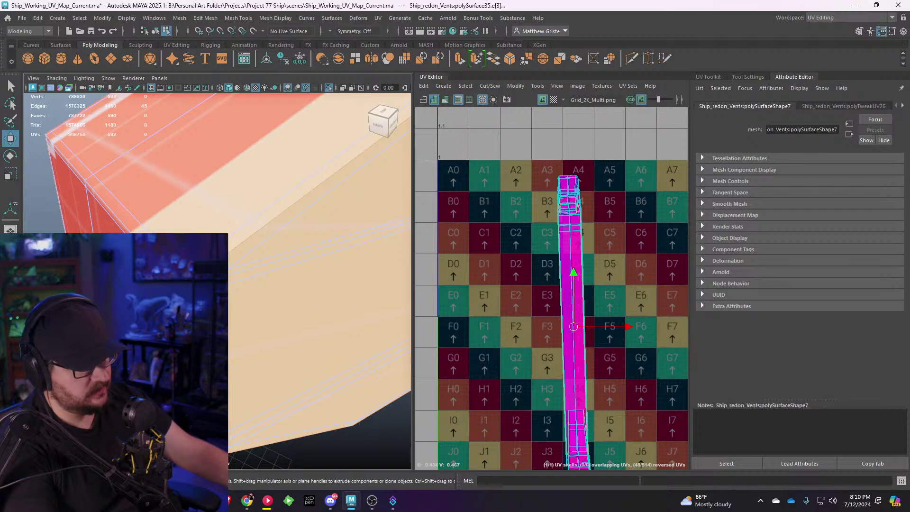
Step: Add the opposite side edges of the stepped tip, up to the step's inner corner, to the seam selection
scroll(249, 283, down, 5)
alt+drag(247, 282, 258, 261)
alt+right_drag(258, 260, 243, 372)
alt+middle_drag(274, 242, 253, 270)
alt+drag(254, 270, 236, 258)
alt+right_drag(236, 258, 237, 304)
alt+drag(238, 304, 228, 277)
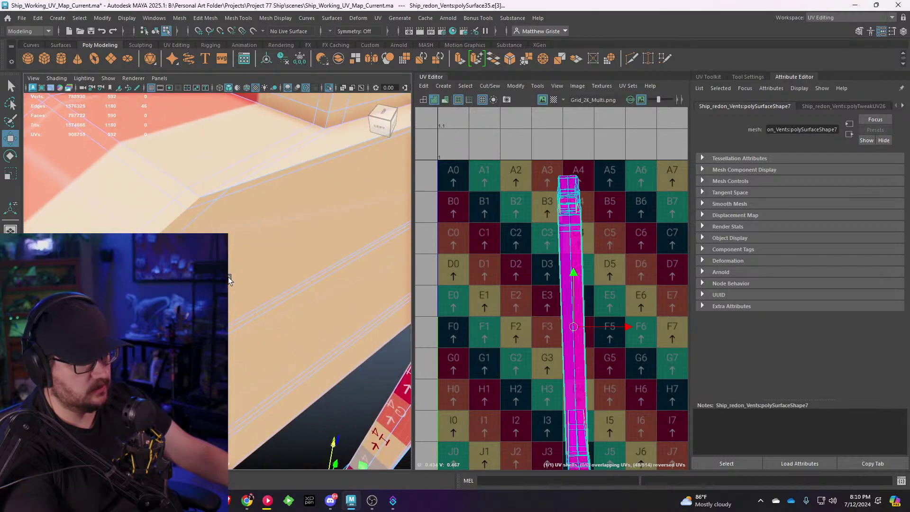
shift+click(195, 189)
alt+drag(170, 178, 232, 239)
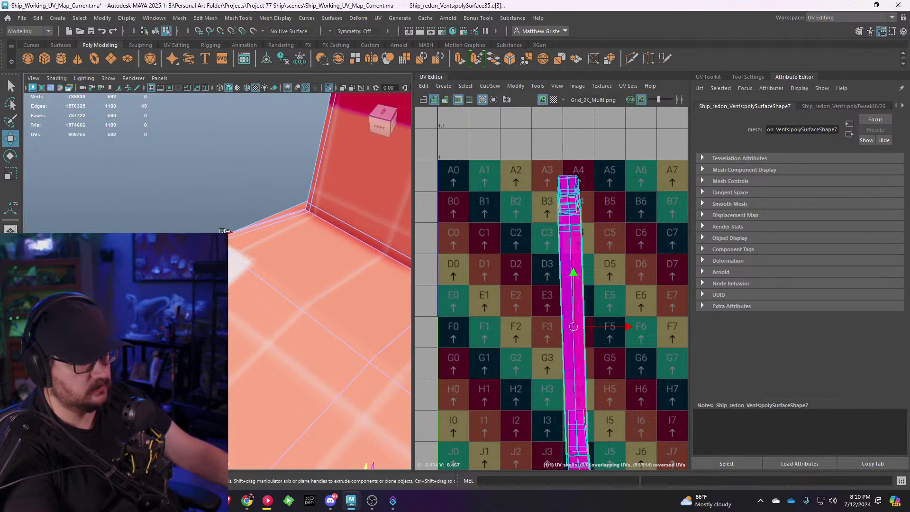
Step: Add the border edges of the lower leg's end face to the seam selection
scroll(257, 248, down, 10)
alt+middle_drag(268, 305, 251, 194)
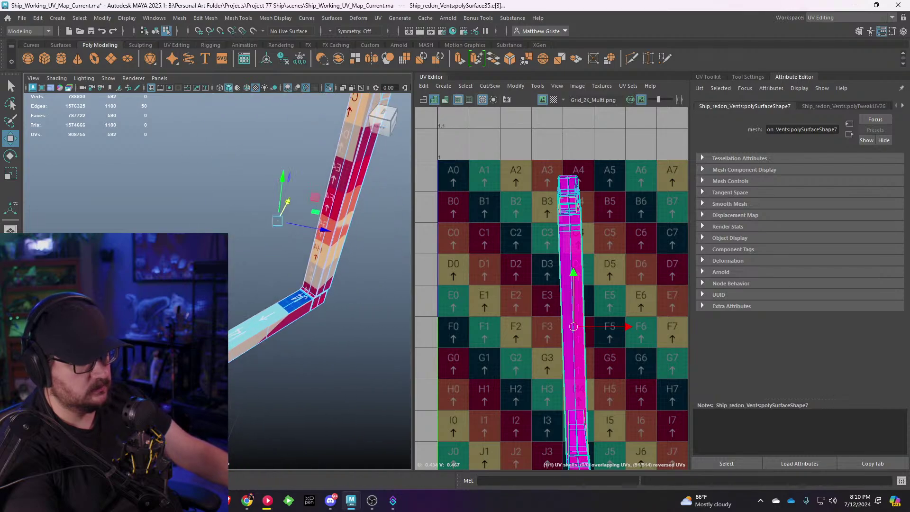
scroll(234, 202, up, 3)
scroll(236, 316, up, 7)
scroll(235, 317, down, 5)
alt+middle_drag(236, 317, 172, 209)
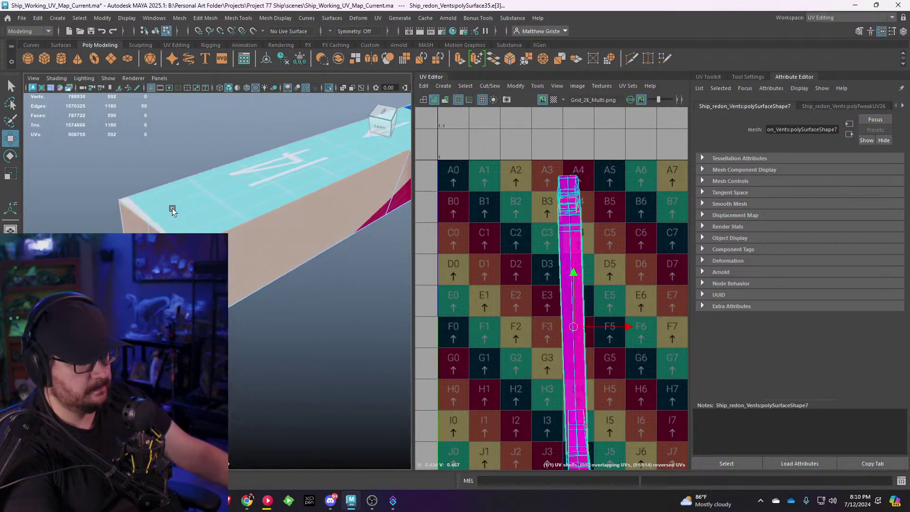
alt+drag(172, 209, 239, 199)
alt+middle_drag(230, 172, 235, 208)
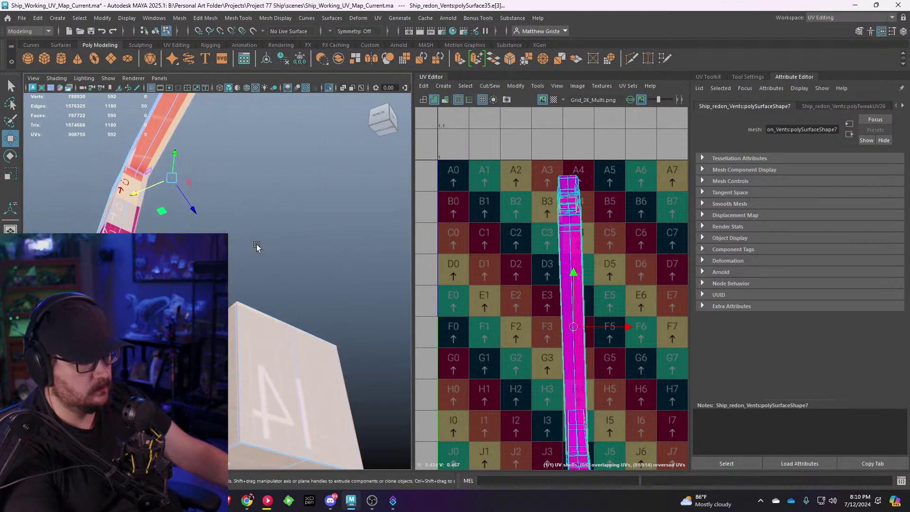
scroll(256, 246, up, 3)
alt+middle_drag(255, 270, 249, 235)
scroll(250, 234, down, 1)
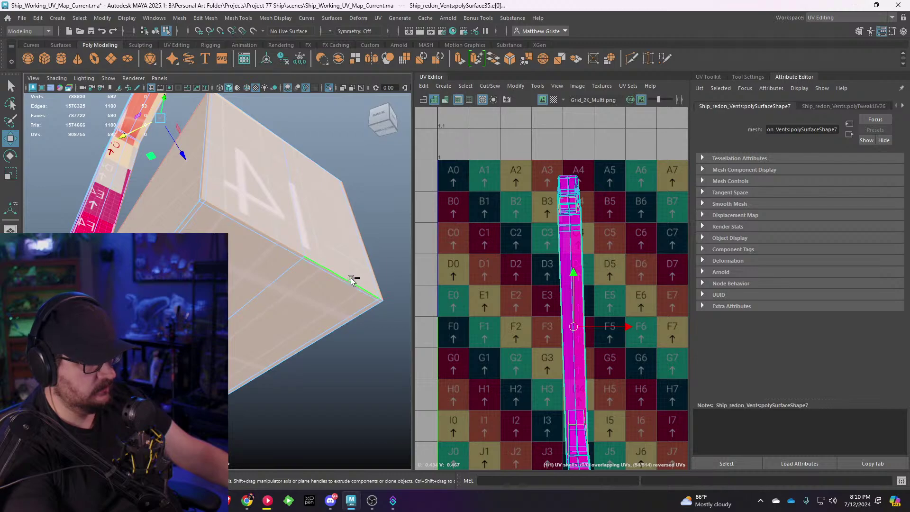
alt+drag(351, 279, 292, 230)
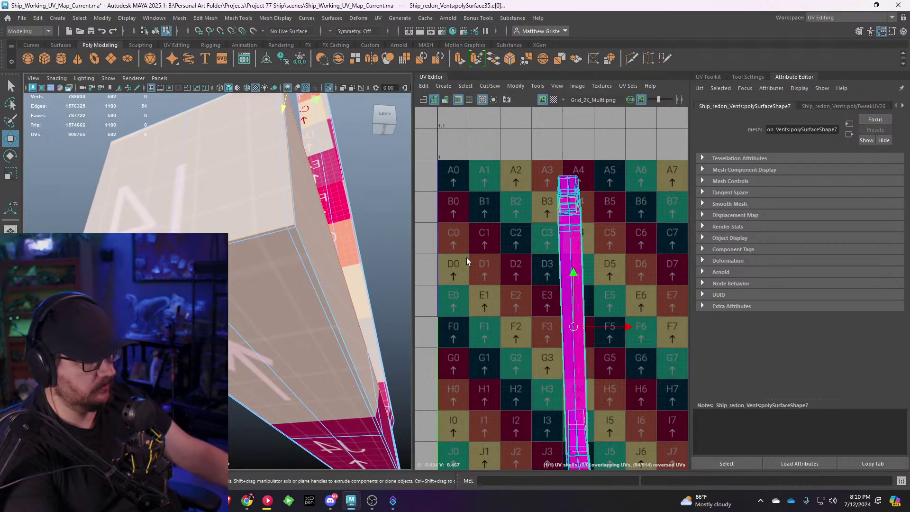
Step: Cut the rail's UVs along the selected seam edges and unfold the separated long inner strip
alt+middle_drag(568, 287, 513, 258)
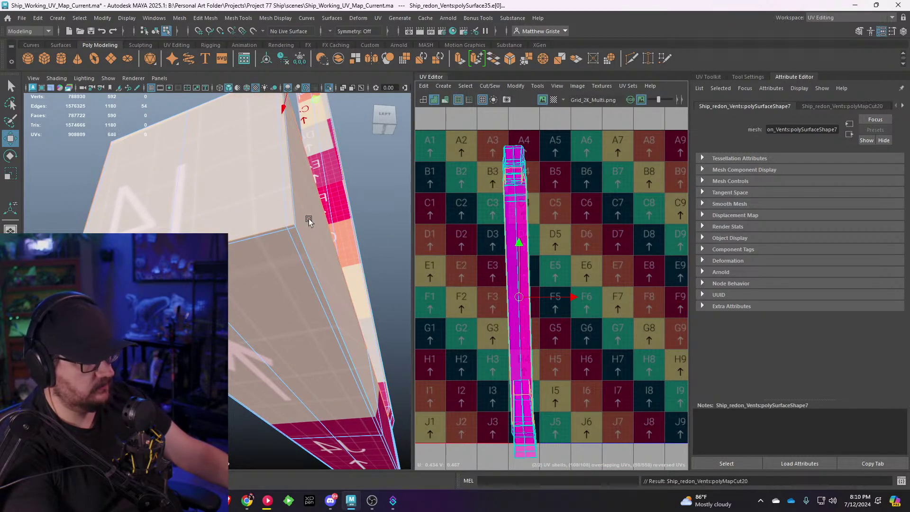
alt+drag(308, 220, 288, 218)
right_drag(288, 218, 256, 232)
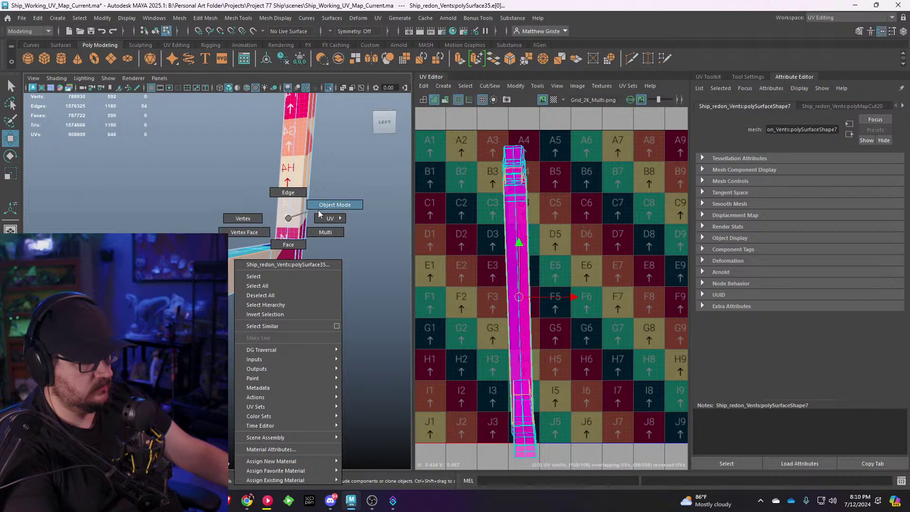
right_drag(319, 214, 328, 243)
click(290, 219)
scroll(519, 265, down, 2)
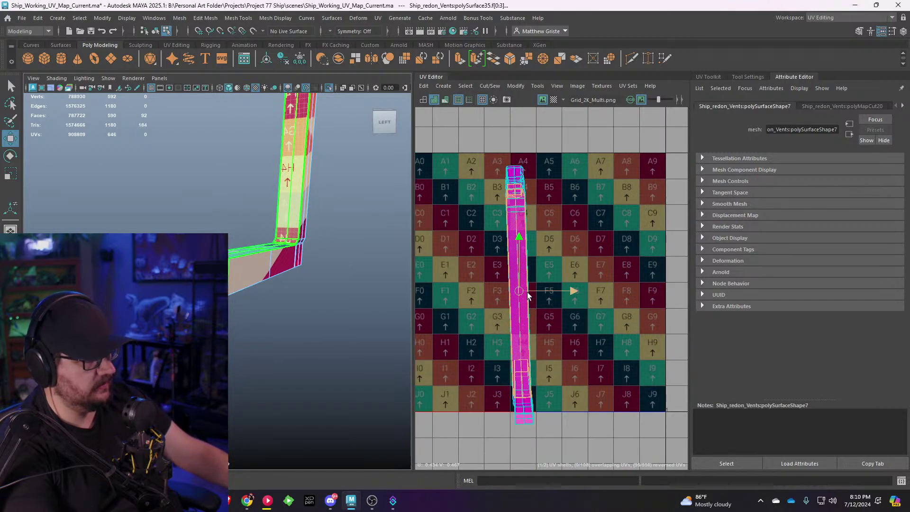
drag(520, 291, 589, 288)
key(ctrl+u)
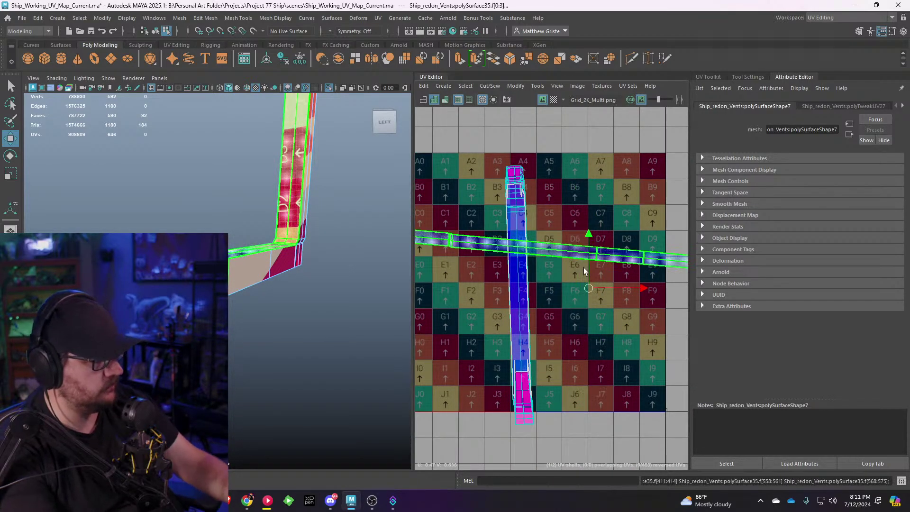
Step: Rotate the inner strip's UV shell upright, then scale it down and place it within the grid's first column
scroll(584, 271, down, 2)
key(e)
drag(605, 232, 505, 254)
key(w)
key(r)
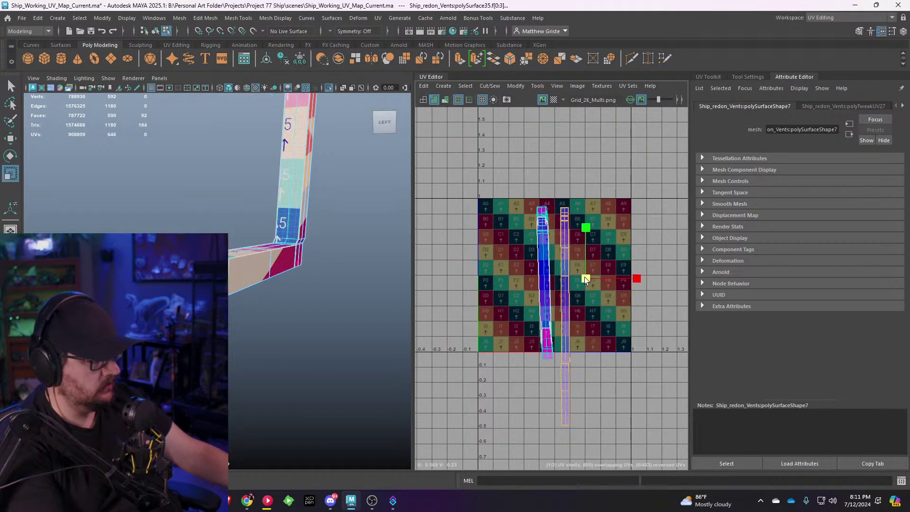
drag(585, 278, 496, 244)
key(w)
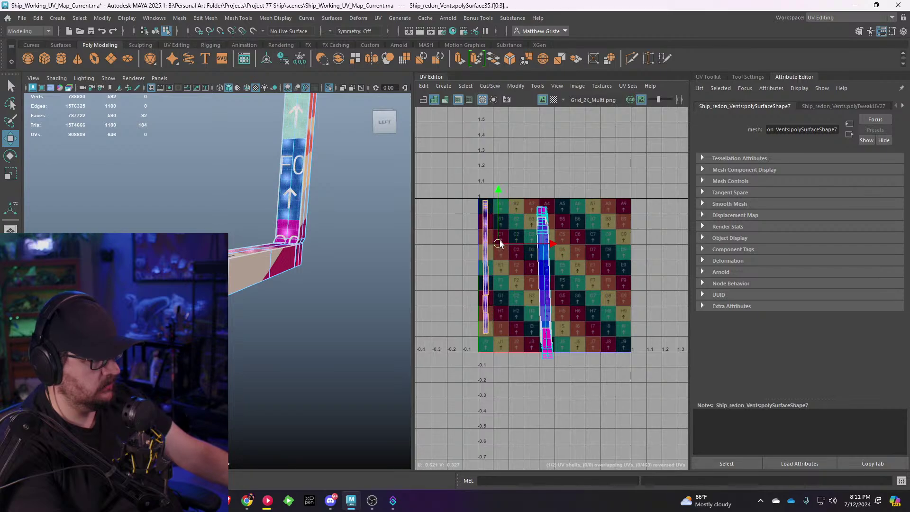
Step: Unfold the UV shell of the rest of the rail
click(538, 257)
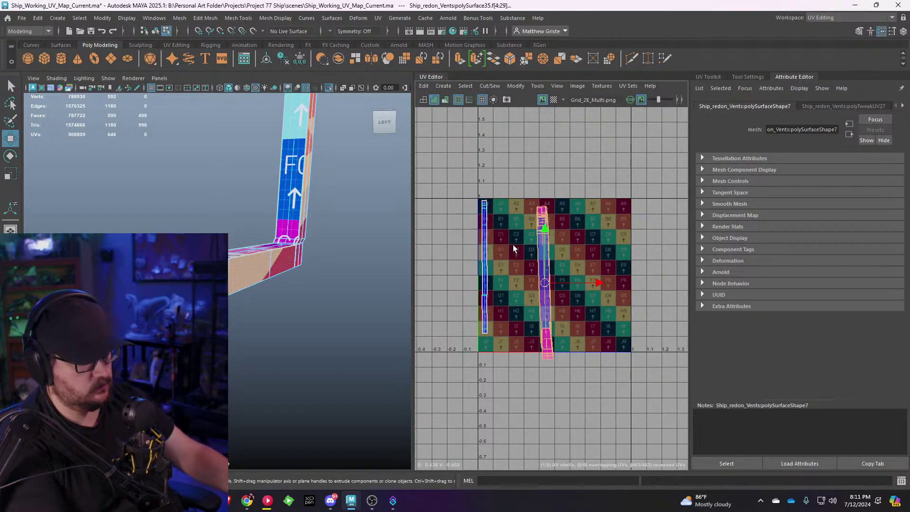
key(ctrl+u)
scroll(516, 243, up, 4)
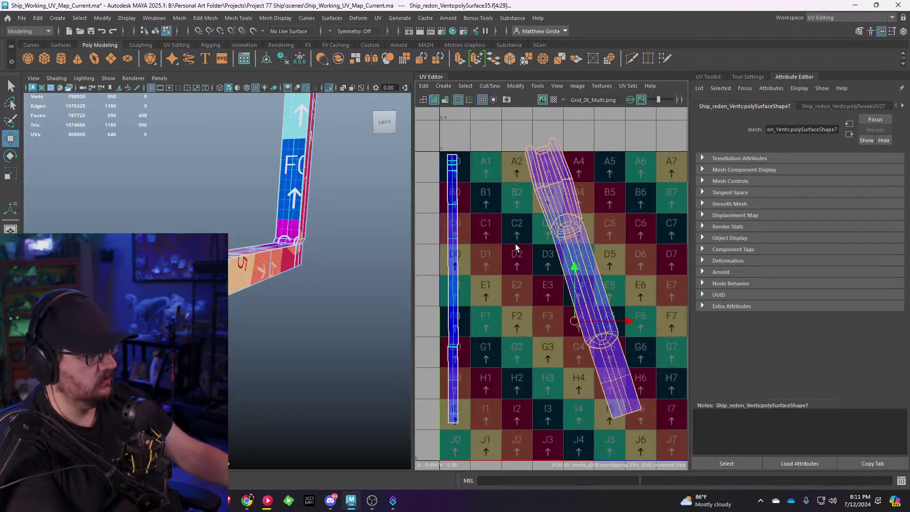
scroll(313, 159, down, 4)
Step: Select the base edge of the raised block's end face, where it meets the rail's stepped tip
alt+middle_drag(313, 158, 317, 258)
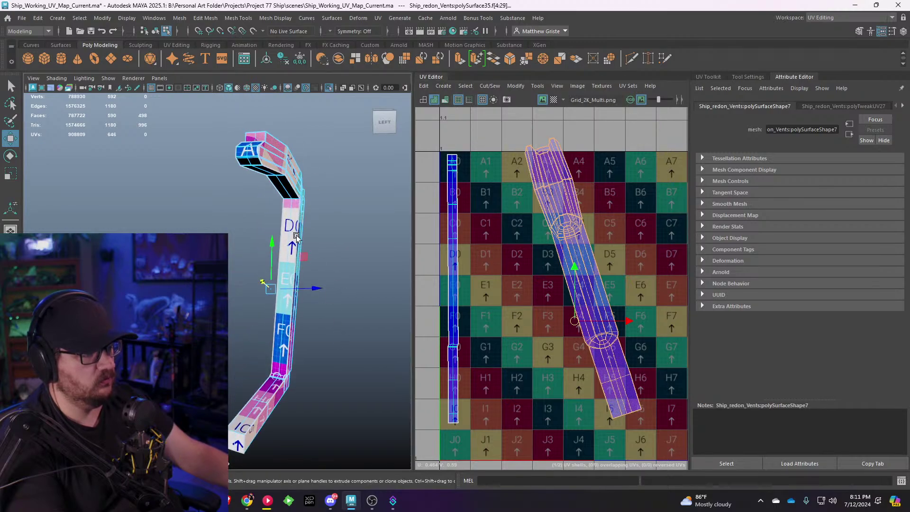
alt+drag(316, 218, 300, 251)
alt+middle_drag(280, 199, 285, 238)
scroll(285, 241, up, 4)
alt+drag(285, 247, 239, 232)
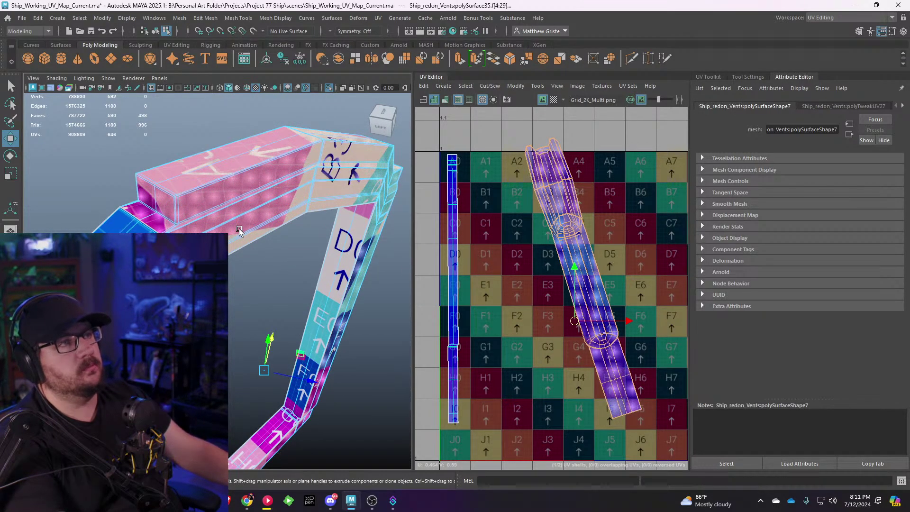
scroll(233, 214, up, 3)
alt+middle_drag(238, 221, 263, 266)
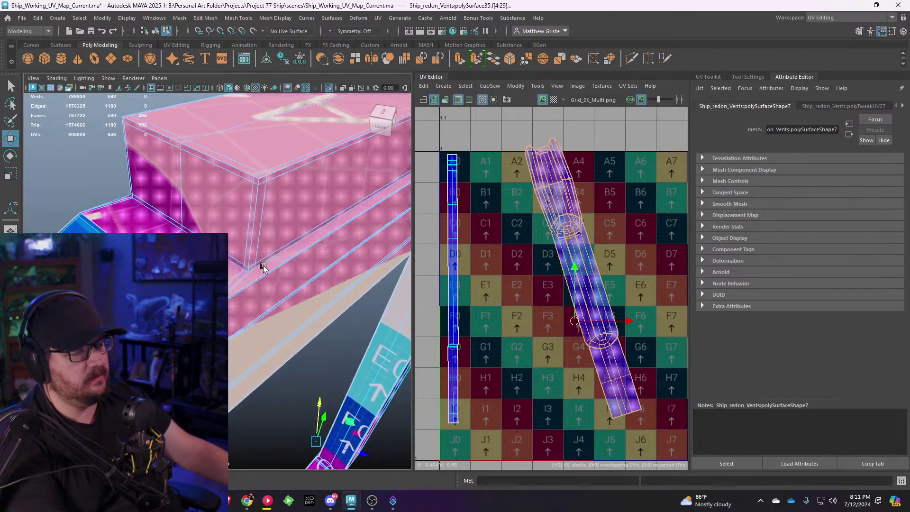
scroll(266, 263, up, 3)
right_drag(267, 263, 265, 197)
click(254, 256)
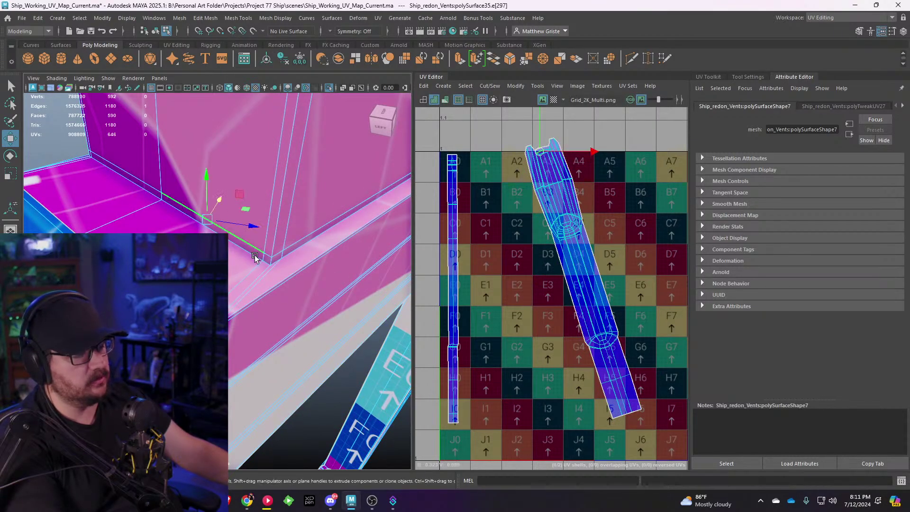
alt+drag(250, 258, 254, 275)
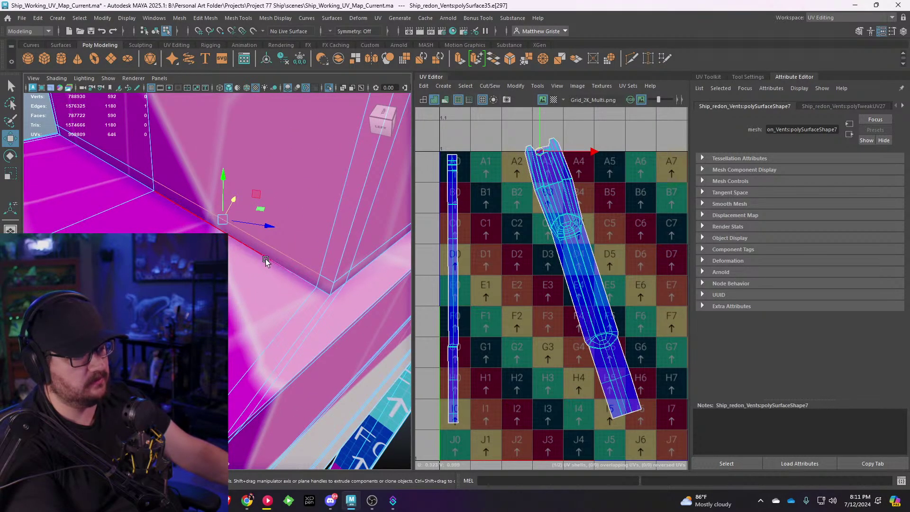
Step: Extend the edge selection around the base of the raised block and cut the UVs along it
scroll(352, 286, down, 5)
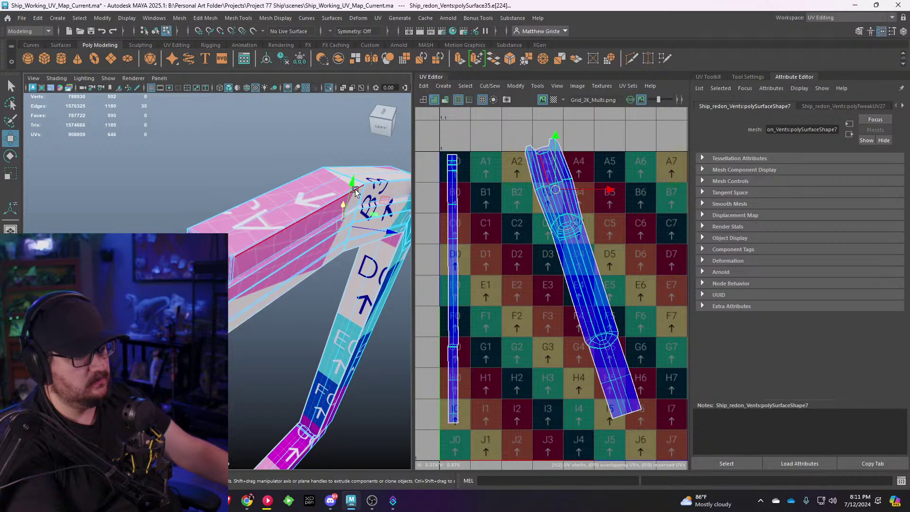
drag(353, 184, 403, 204)
key(ctrl+z)
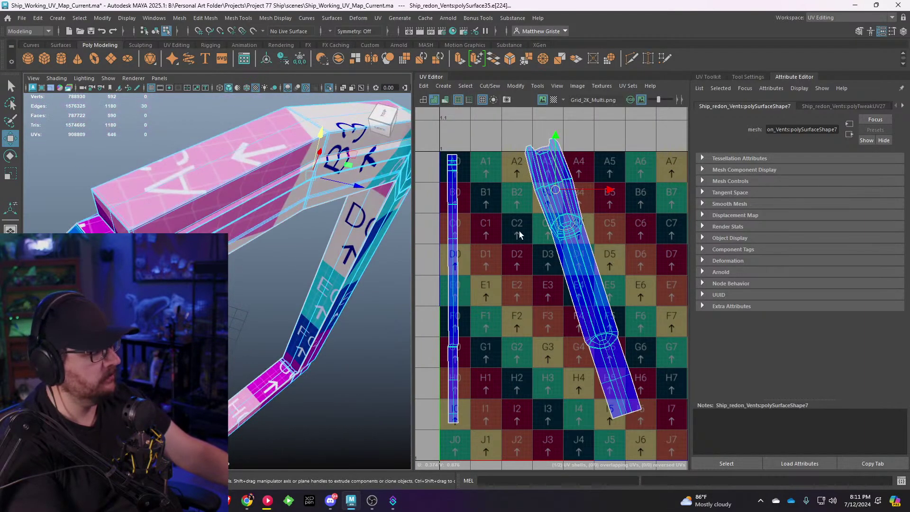
alt+middle_drag(519, 231, 524, 244)
alt+drag(330, 234, 290, 225)
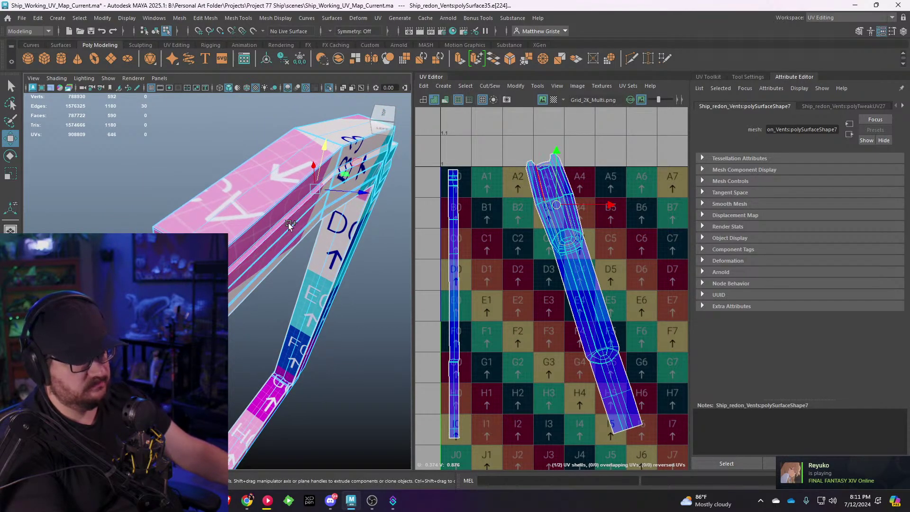
alt+middle_drag(541, 253, 553, 251)
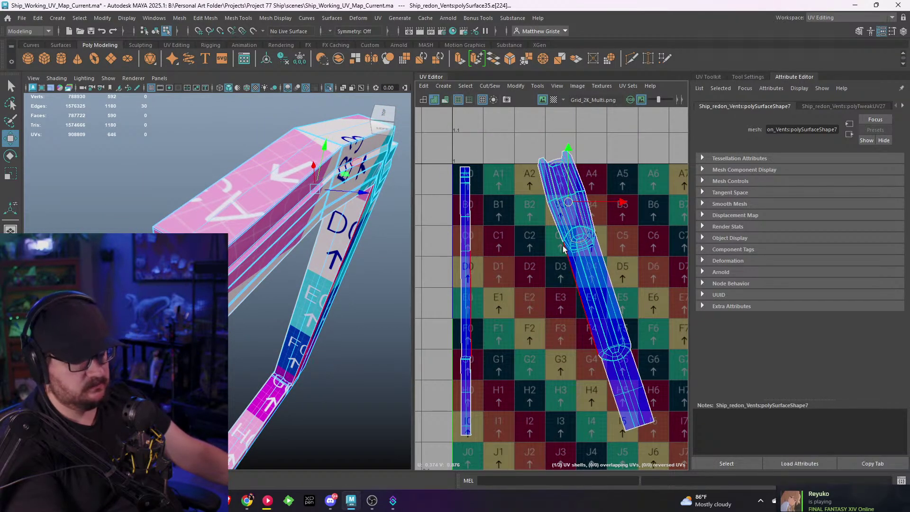
key(shift+x)
Step: Select the vertical corner edges on both sides of the raised block's end face at the stepped tip
alt+middle_drag(235, 252, 267, 230)
scroll(274, 220, up, 4)
scroll(266, 231, up, 3)
right_drag(279, 202, 279, 178)
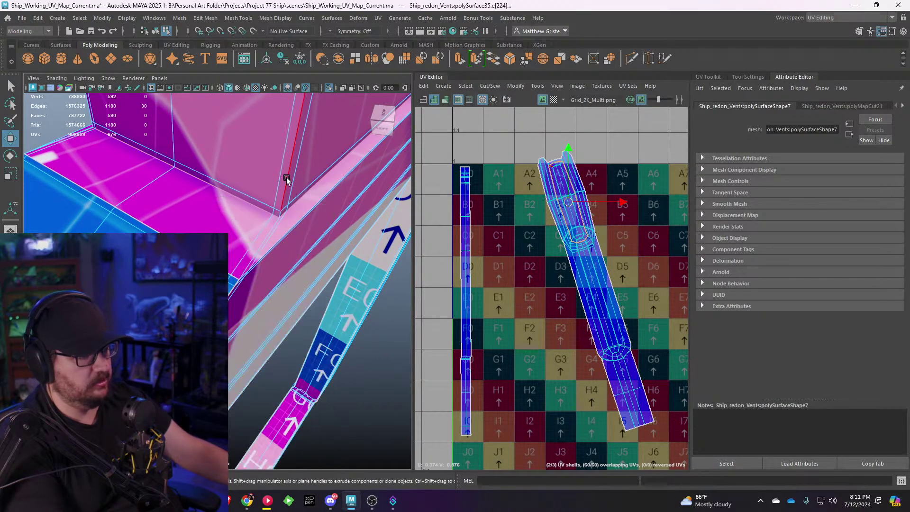
click(286, 179)
key(f)
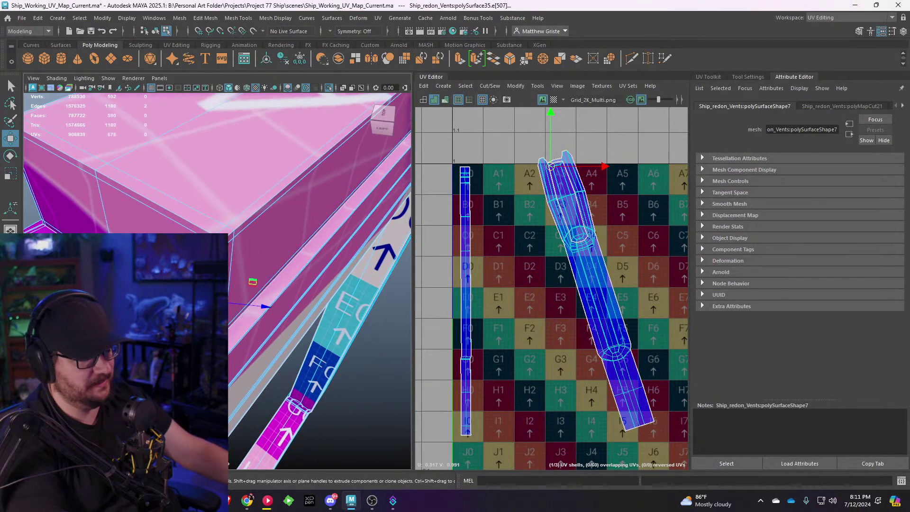
alt+drag(225, 272, 302, 298)
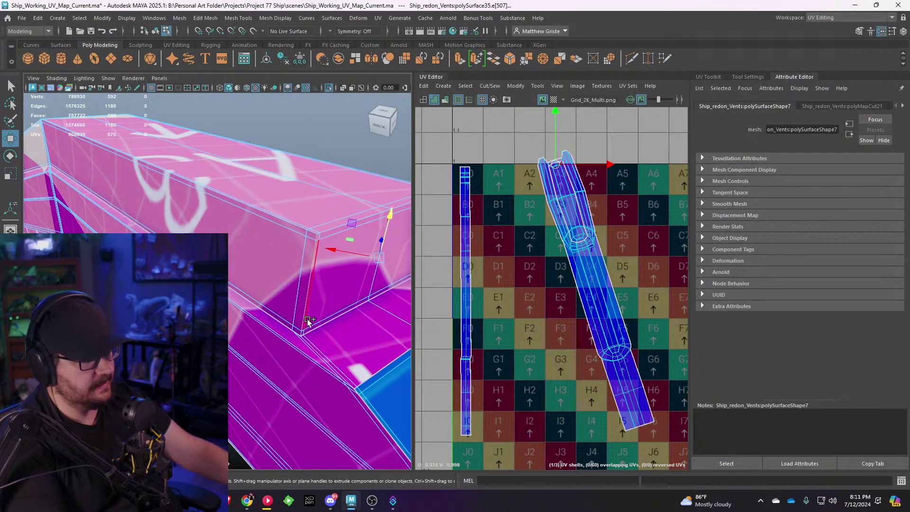
alt+middle_drag(321, 316, 298, 307)
scroll(300, 317, up, 5)
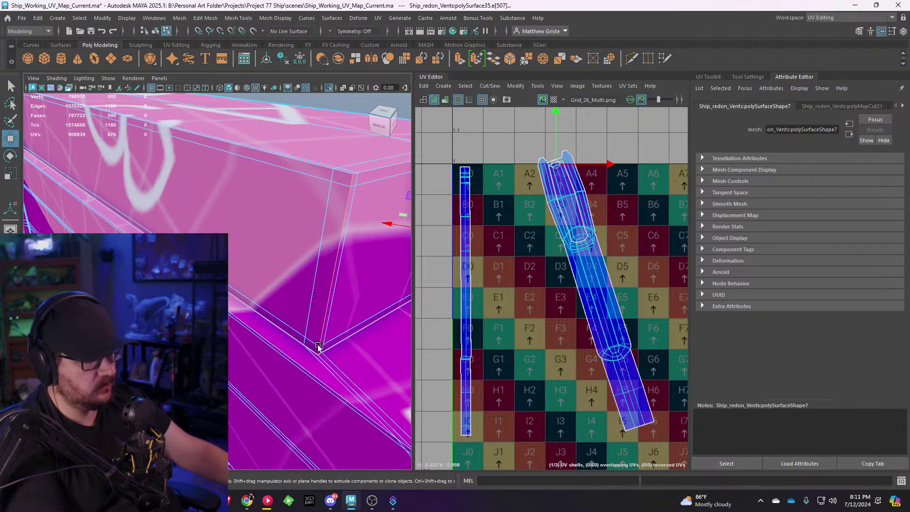
shift+click(319, 350)
Step: Add the corner edges at the raised block's opposite end to the selection and cut the UVs along them
scroll(318, 350, down, 10)
alt+drag(303, 327, 268, 291)
scroll(265, 318, up, 4)
alt+middle_drag(265, 319, 230, 335)
scroll(230, 334, up, 3)
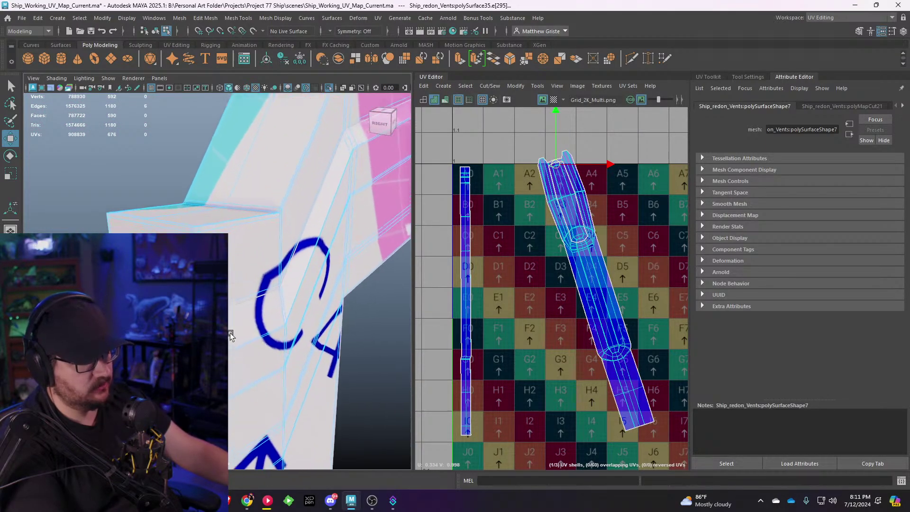
alt+right_drag(230, 335, 231, 355)
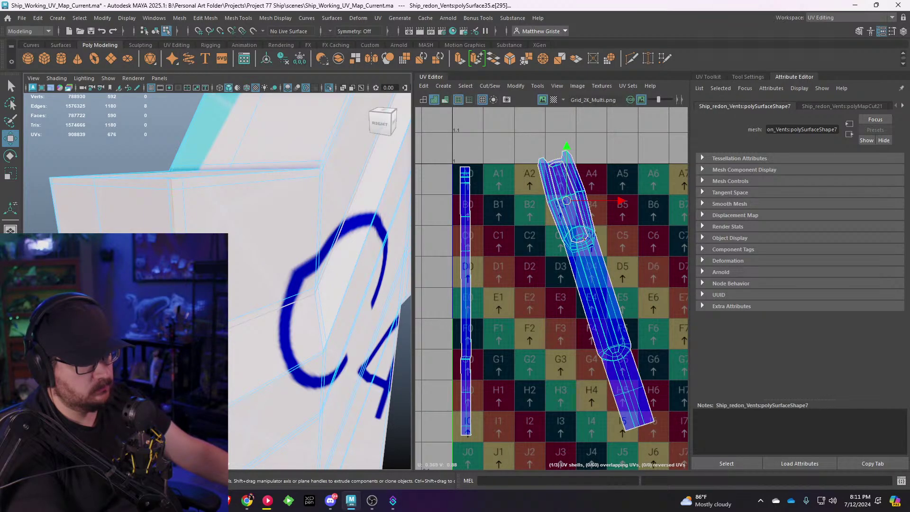
alt+drag(199, 351, 262, 349)
alt+drag(320, 311, 230, 246)
alt+middle_drag(229, 245, 256, 291)
alt+right_drag(256, 291, 315, 260)
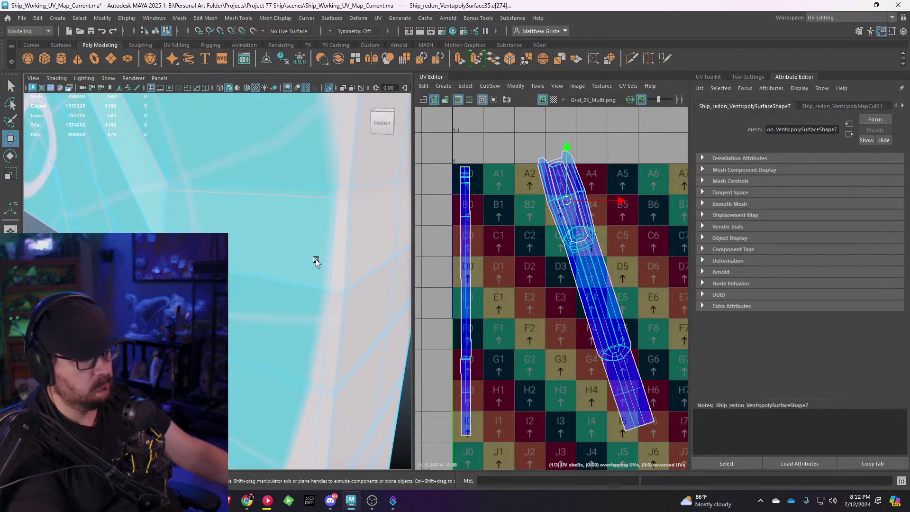
alt+middle_drag(315, 260, 288, 251)
alt+drag(294, 221, 280, 173)
alt+middle_drag(542, 250, 555, 243)
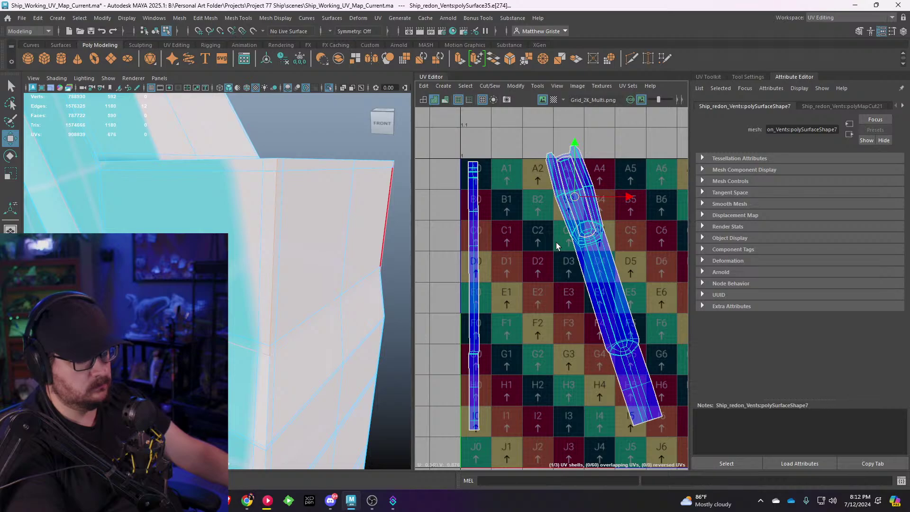
key(shift+x)
Step: Move the raised block's UV shell clear of the rail's shell and unfold it
right_drag(586, 198, 562, 189)
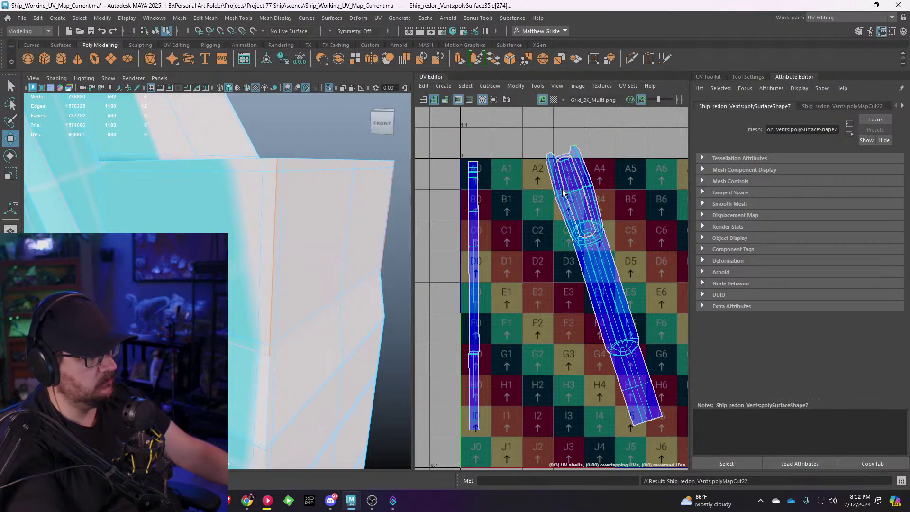
click(581, 201)
drag(580, 201, 526, 218)
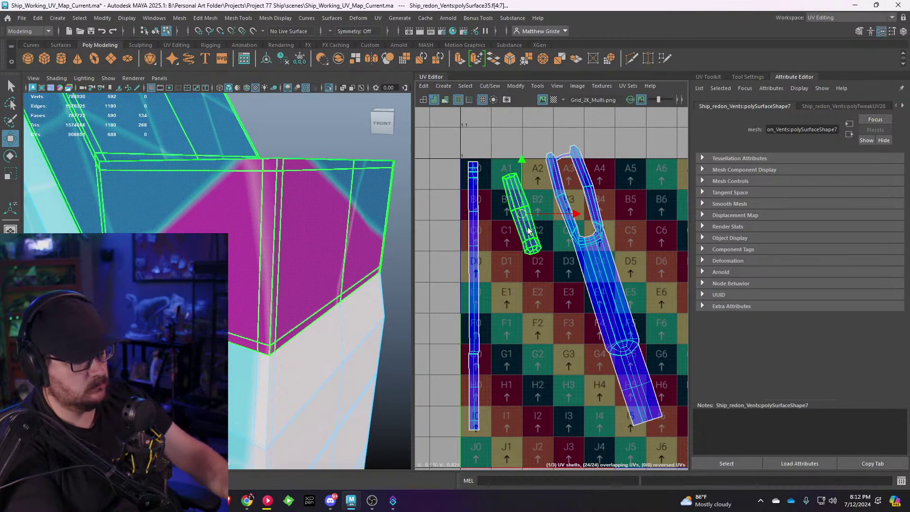
key(ctrl+u)
Step: Rotate the raised block's UV shell upright and place it beside the long inner strip
key(e)
drag(565, 186, 578, 198)
key(w)
drag(520, 214, 494, 212)
Step: Unfold the remaining forked rail shell and rotate it nearly upright
click(565, 223)
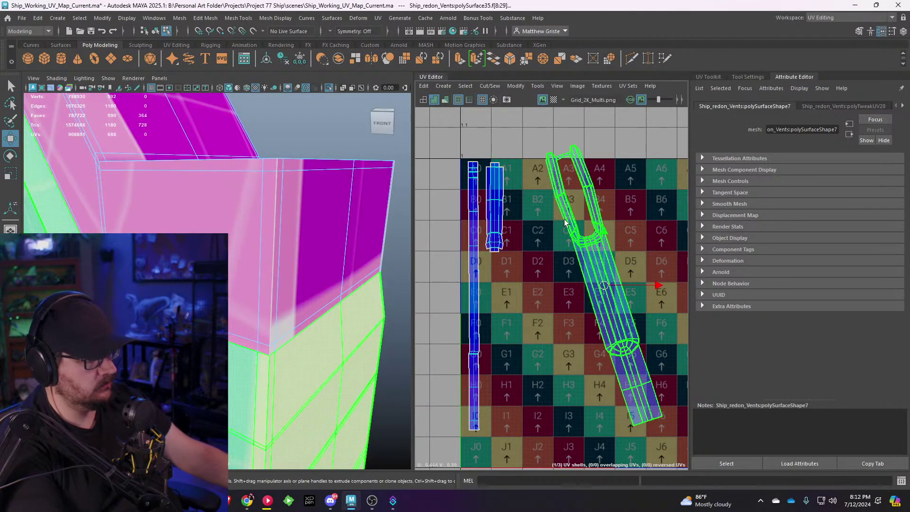
key(ctrl+u)
key(e)
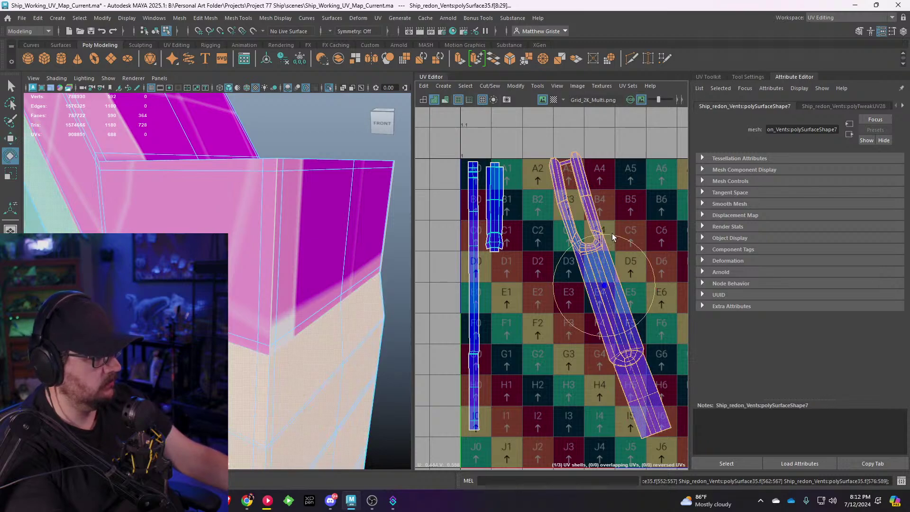
drag(613, 235, 630, 245)
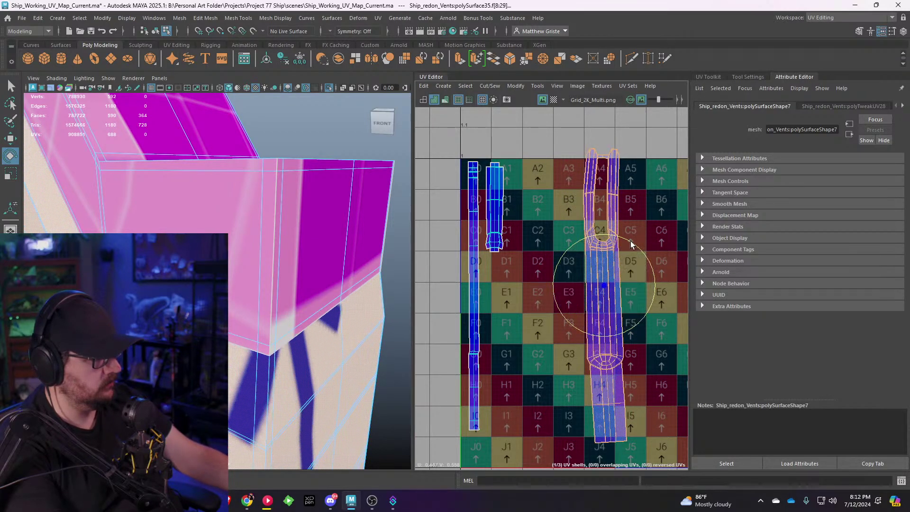
Step: Scale down the forked rail shell and place it inside the grid beside the other two shells
alt+drag(203, 201, 271, 253)
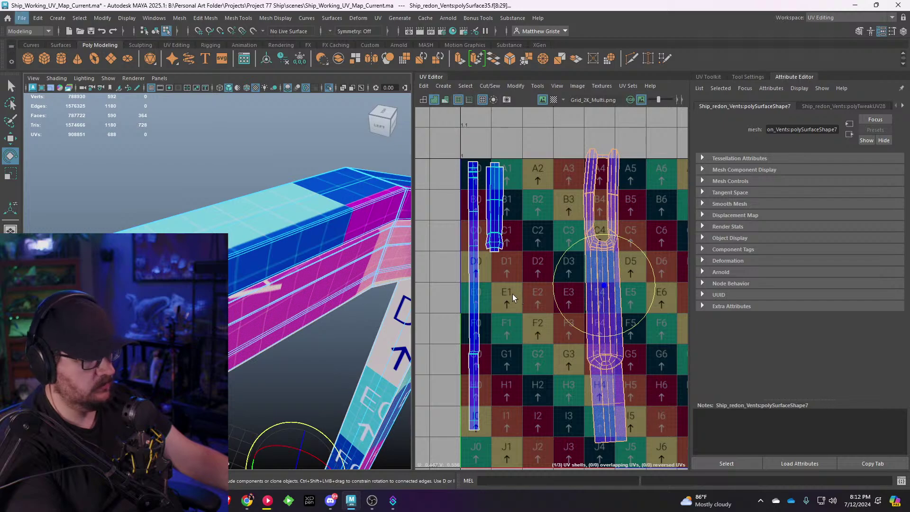
key(r)
drag(604, 285, 525, 302)
key(w)
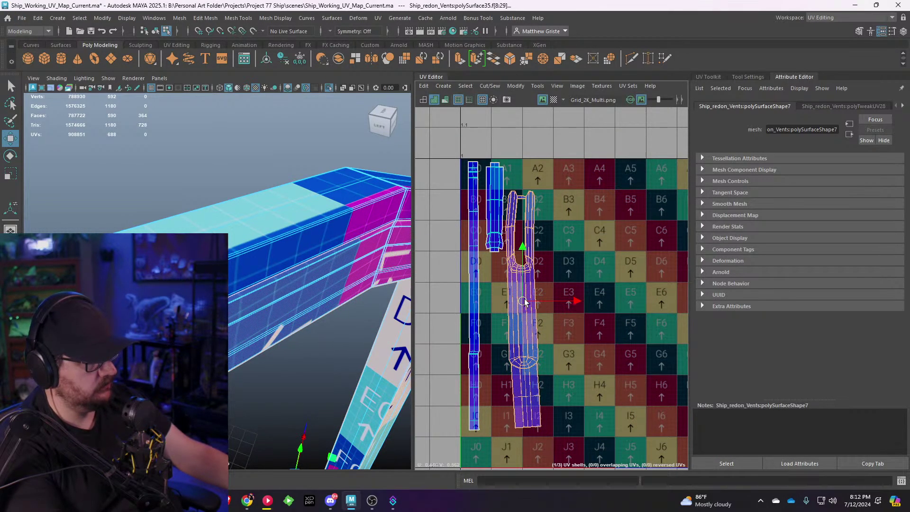
Step: Return the rail to object mode and examine the texture grid and smoothed shape around its stepped tip
right_drag(264, 185, 303, 195)
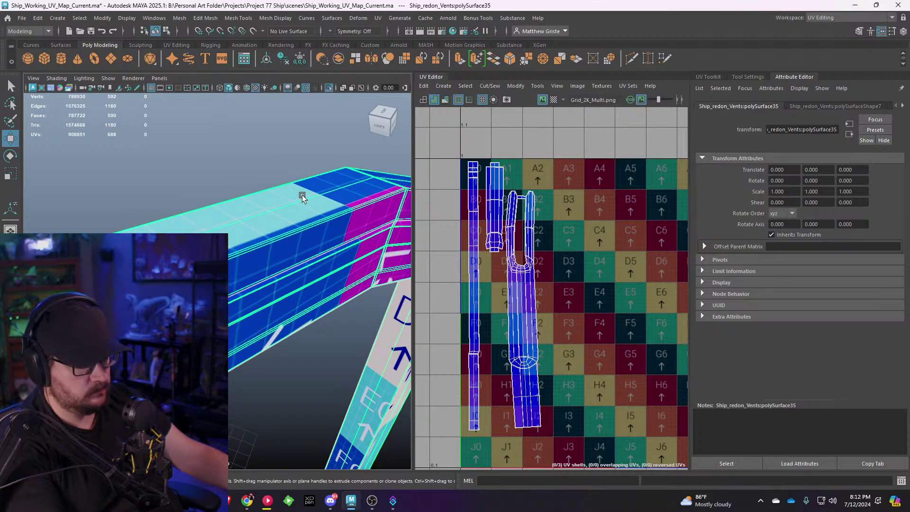
click(236, 171)
alt+drag(231, 178, 321, 201)
scroll(321, 214, up, 5)
click(320, 214)
scroll(288, 235, down, 5)
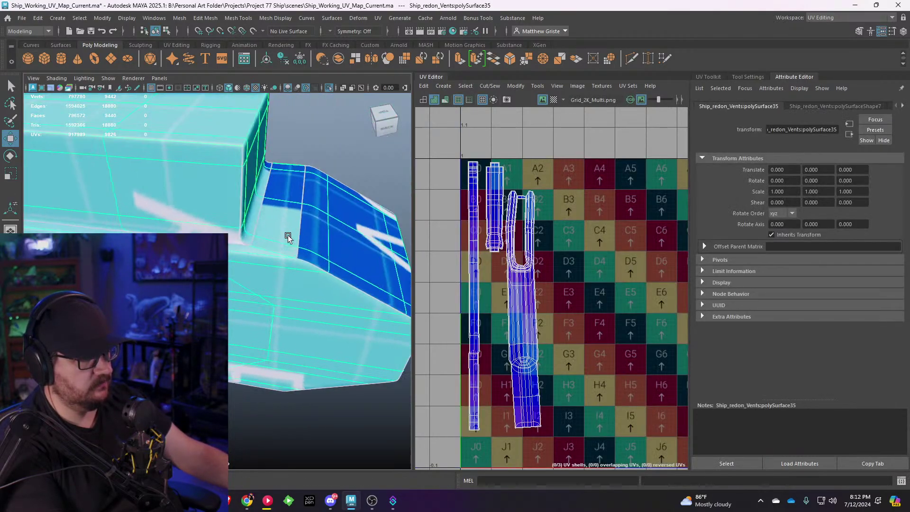
alt+drag(238, 235, 251, 218)
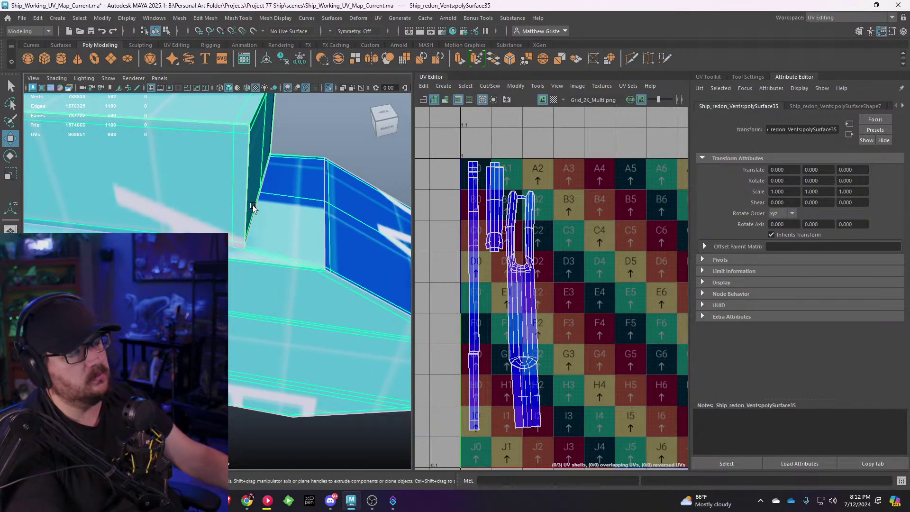
Step: Deselect the finished guide rail and end its isolation so the complete engine intake is shown
scroll(255, 207, down, 10)
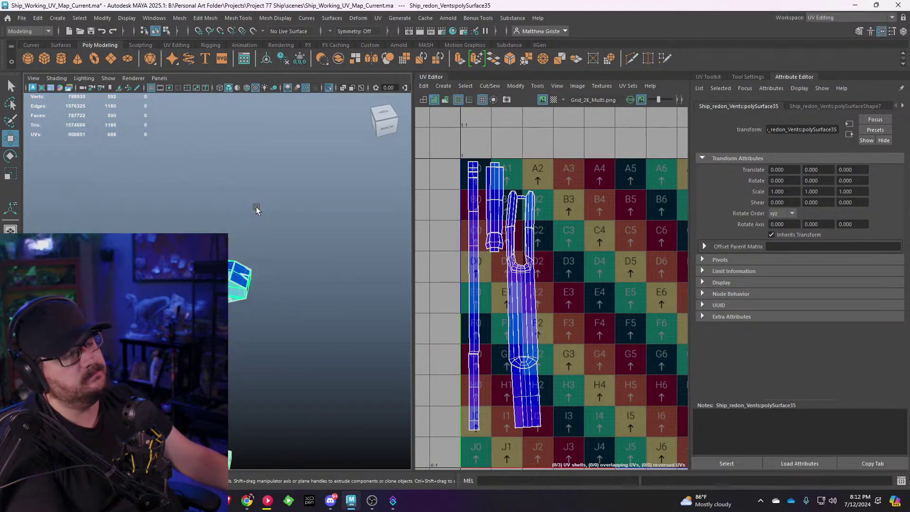
alt+drag(255, 207, 232, 231)
click(233, 227)
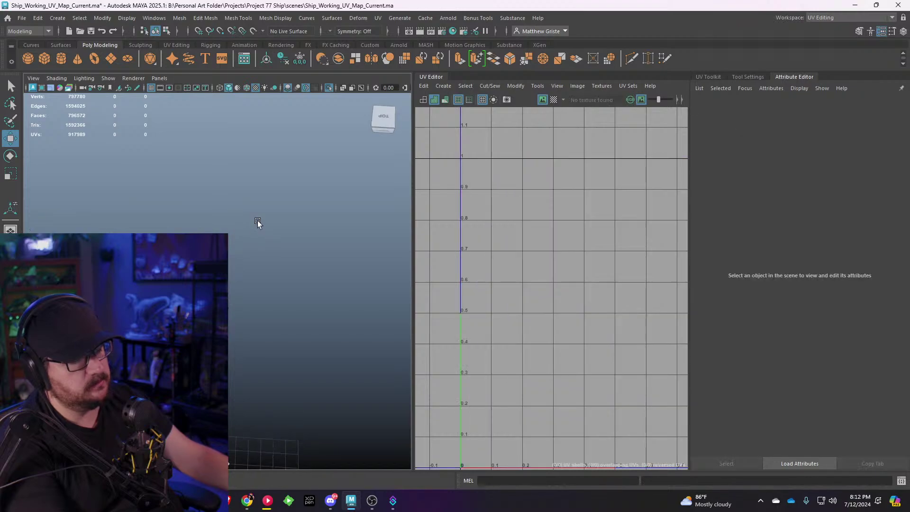
alt+drag(192, 167, 182, 189)
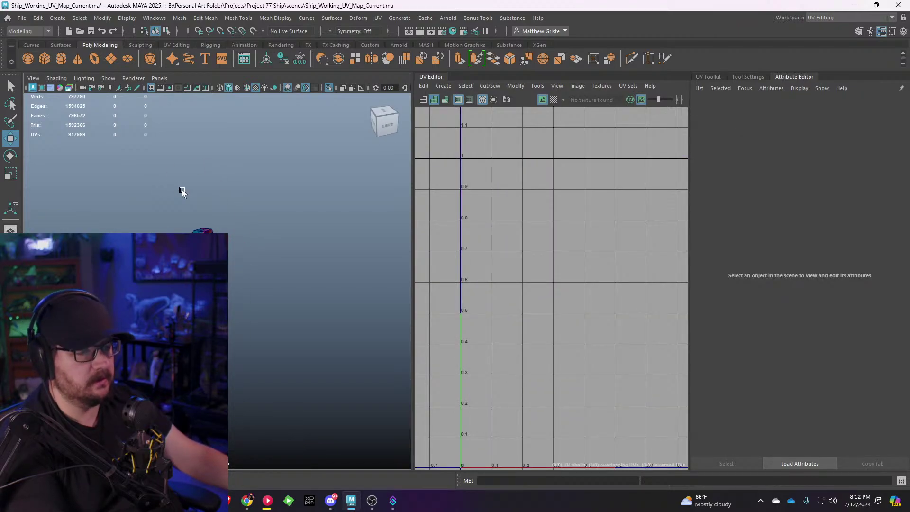
click(114, 81)
click(223, 95)
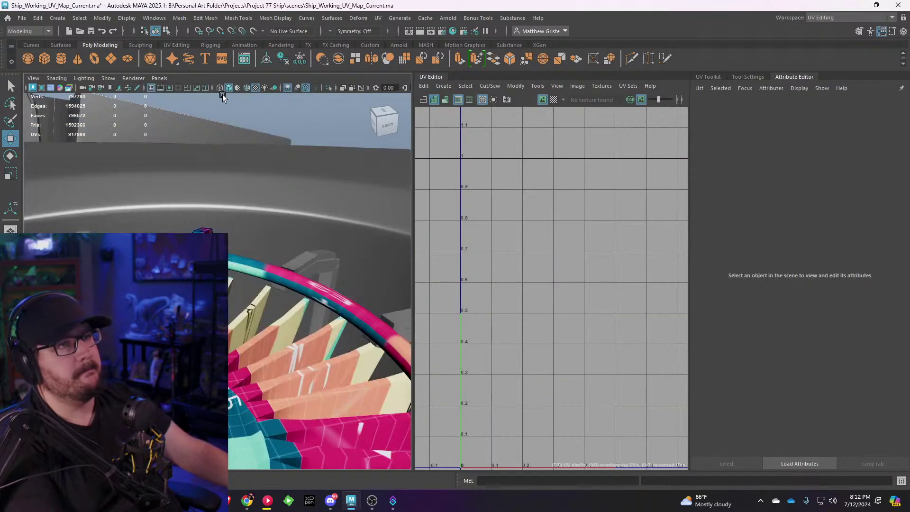
Step: Select a gray guide rail near the UV-mapped rail and freeze its transformations
alt+drag(269, 215, 252, 308)
click(249, 353)
alt+drag(249, 353, 289, 341)
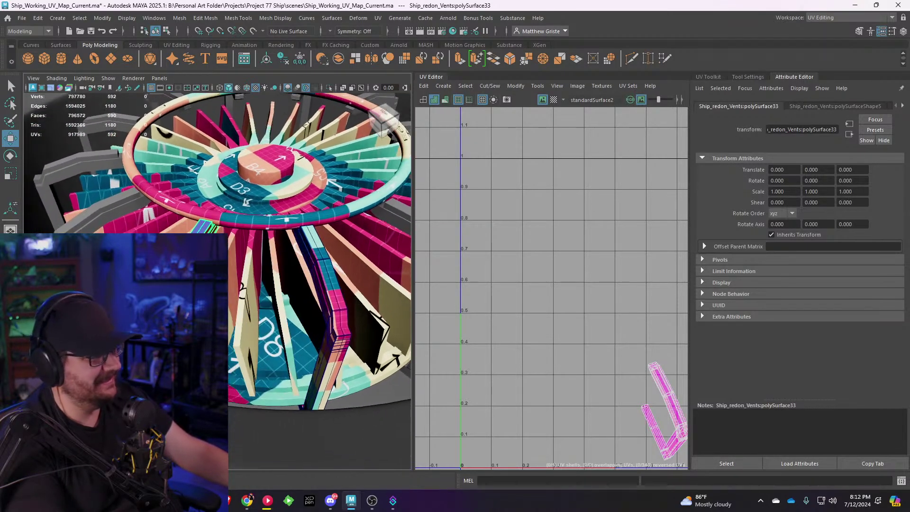
scroll(281, 206, down, 4)
alt+drag(280, 205, 243, 181)
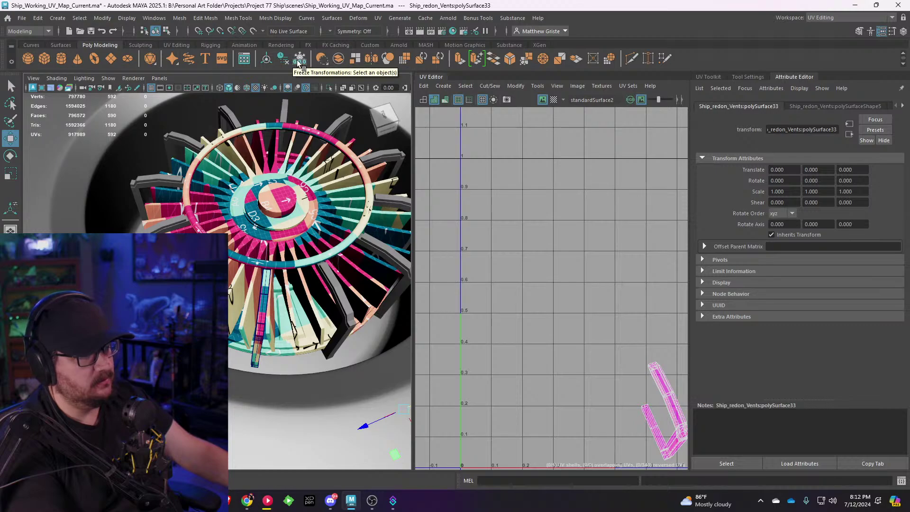
Step: Freeze the transformations of the remaining gray guide rails one by one around the ring
click(166, 223)
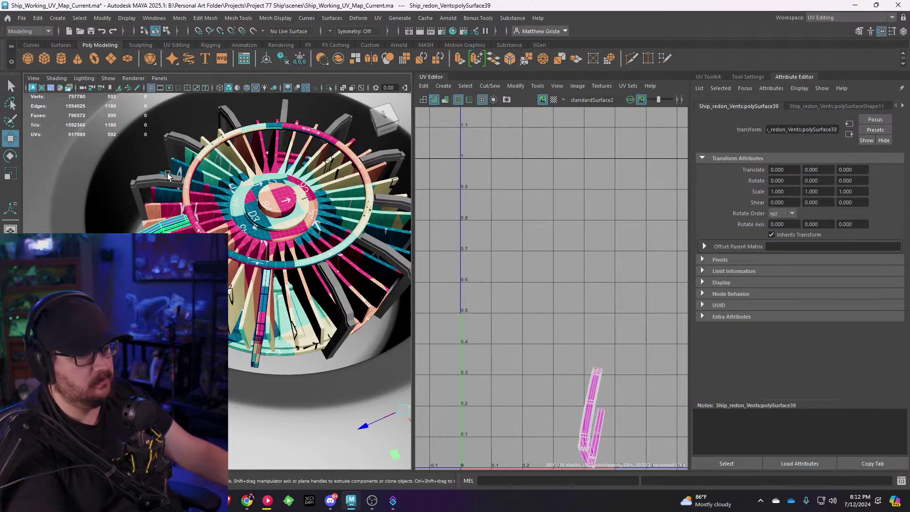
click(171, 180)
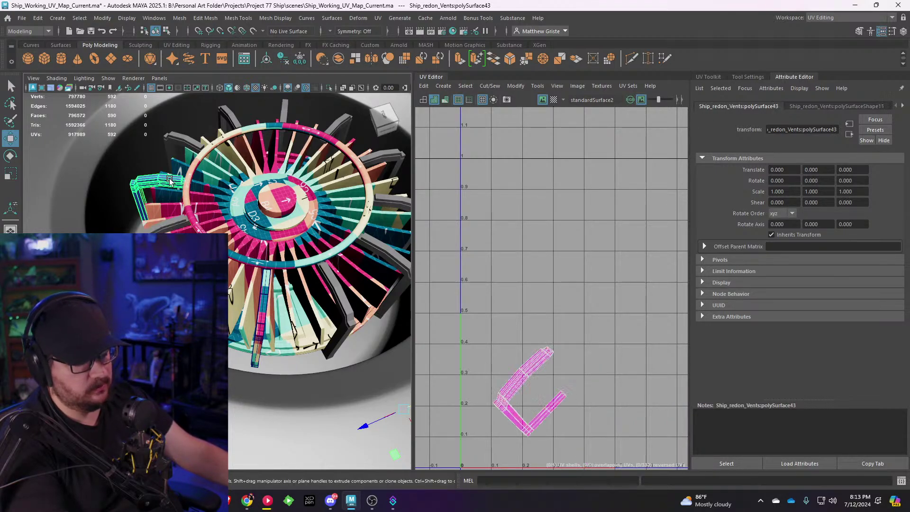
click(177, 140)
key(g)
click(229, 110)
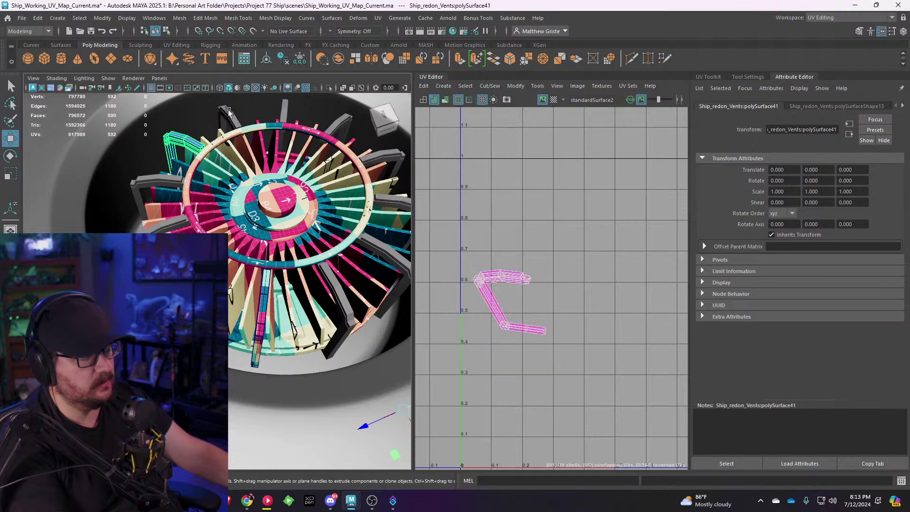
key(g)
click(285, 107)
click(346, 121)
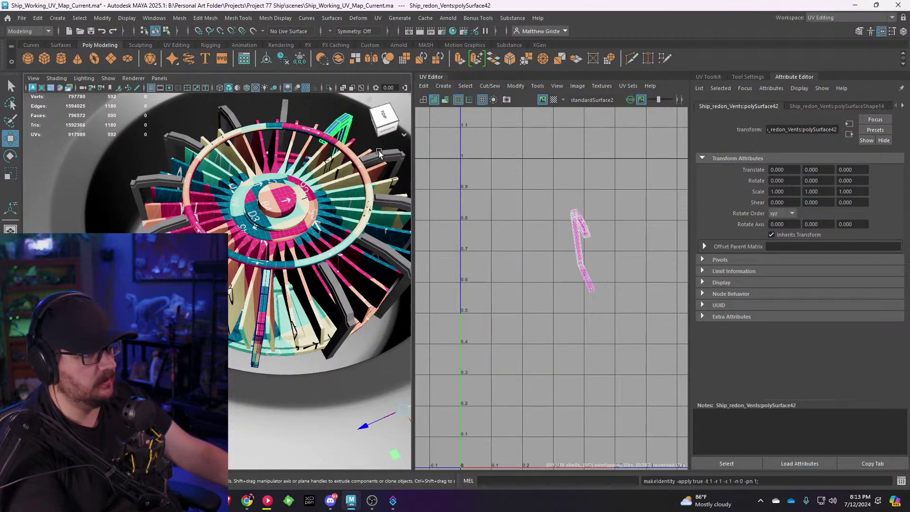
click(388, 173)
click(389, 212)
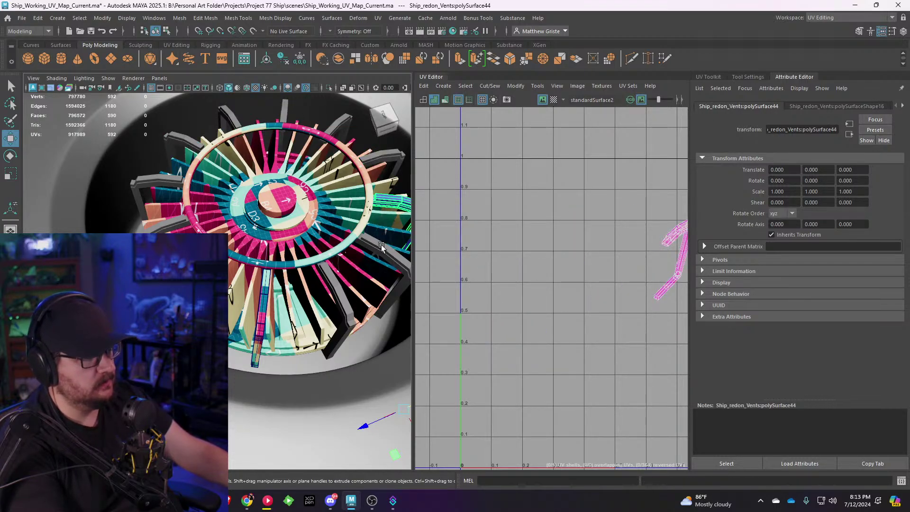
click(341, 290)
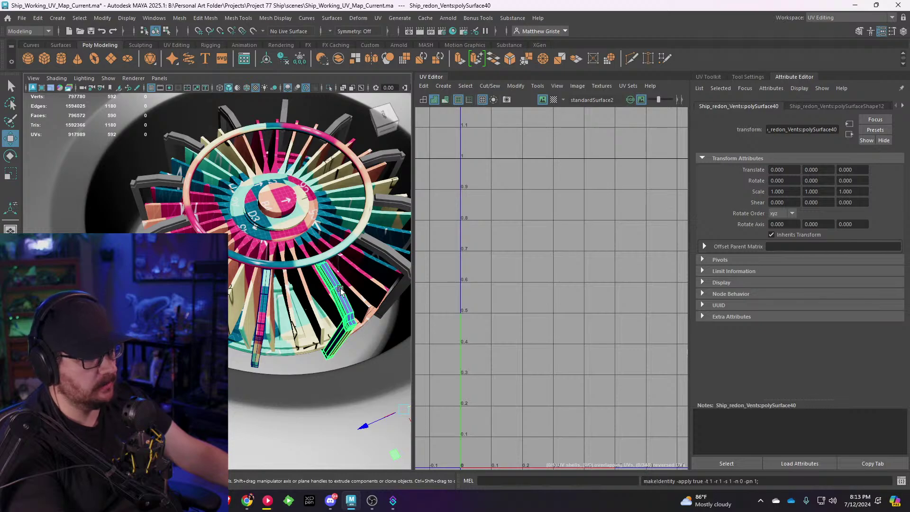
Step: Center the pivots of the last frozen guide rail and the UV-mapped rail on their own geometry
alt+drag(288, 276, 276, 257)
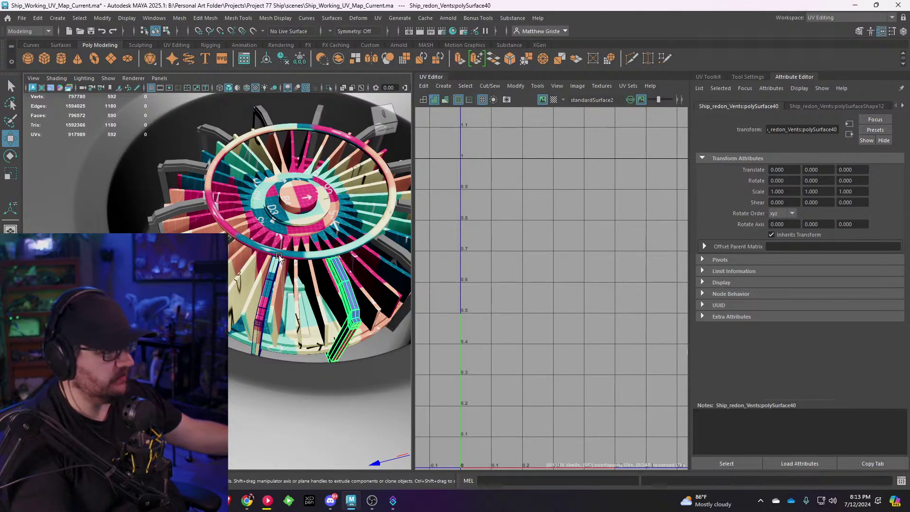
alt+drag(279, 255, 220, 217)
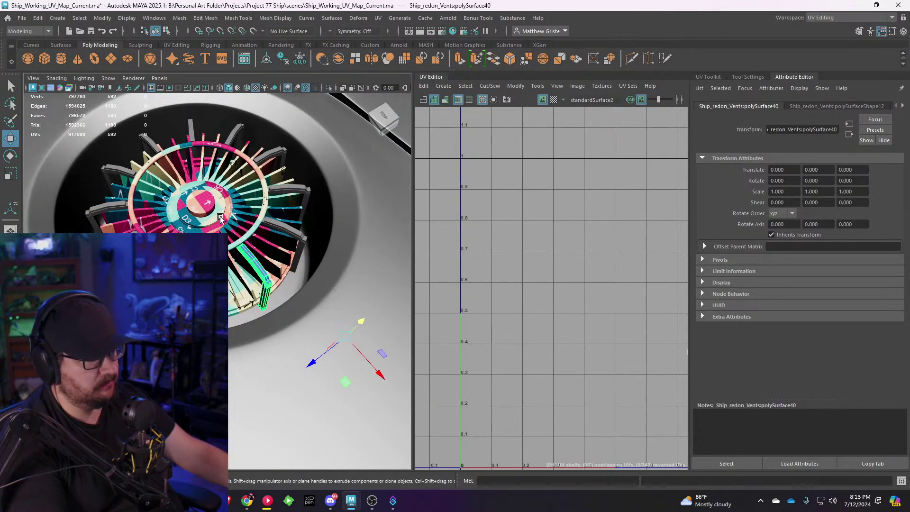
alt+middle_drag(219, 218, 244, 228)
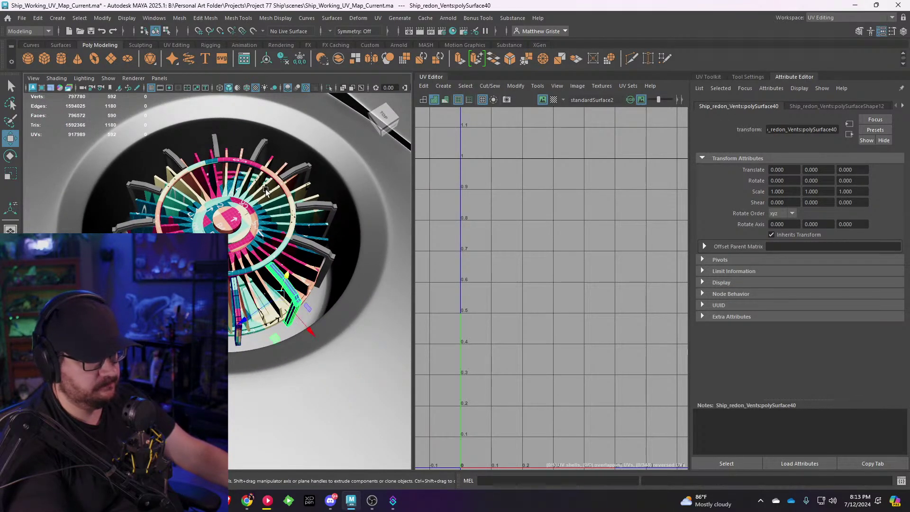
click(239, 294)
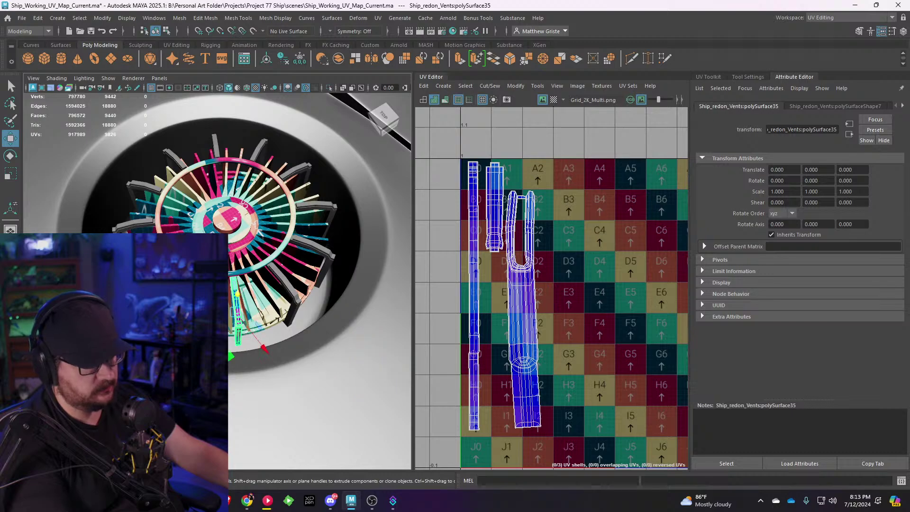
Step: Center the pivot of each other gray guide rail in turn around the intake ring
click(136, 271)
click(132, 222)
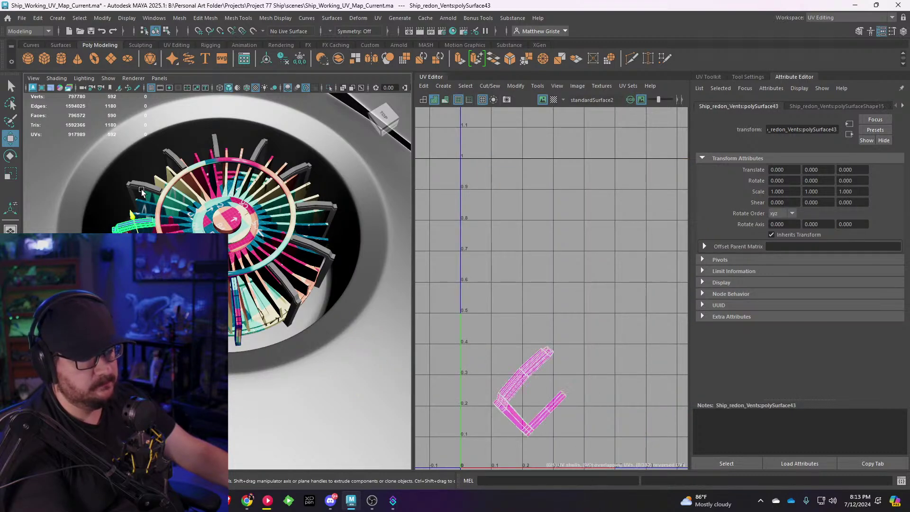
click(141, 190)
click(178, 156)
click(227, 143)
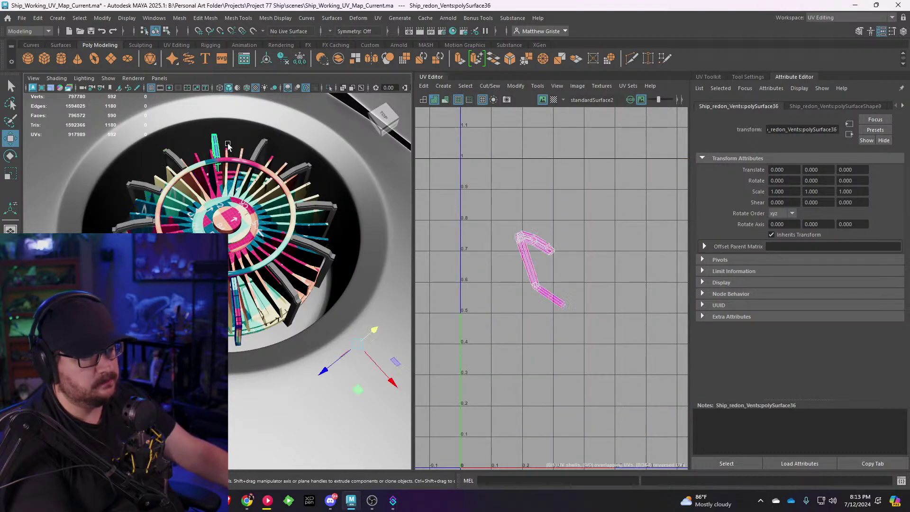
click(260, 143)
click(307, 178)
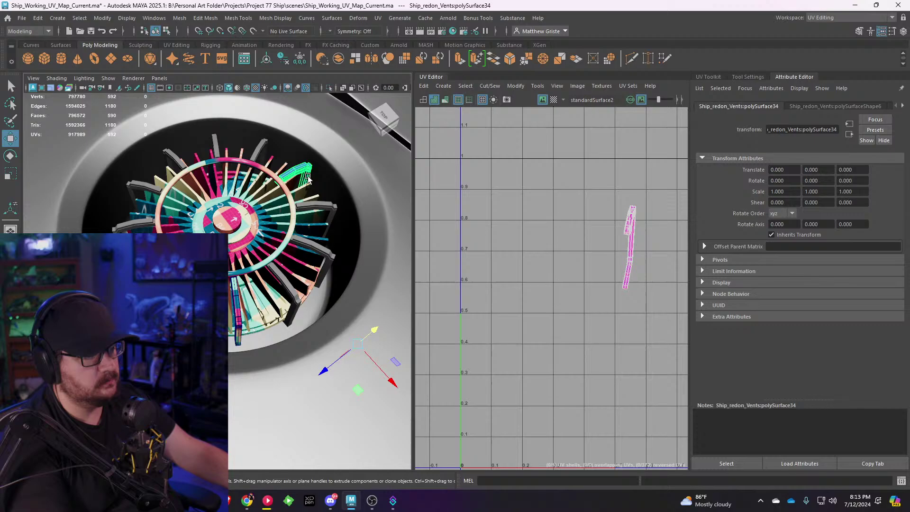
click(329, 215)
click(321, 252)
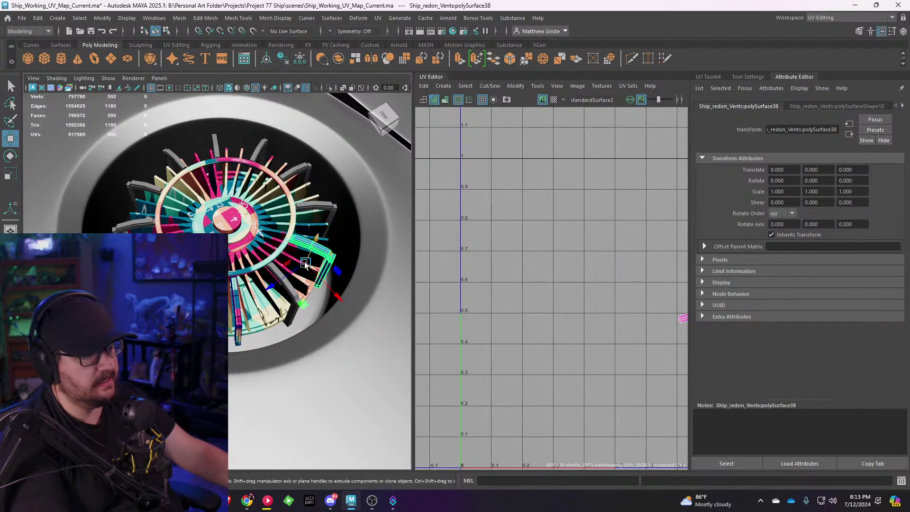
Step: Select all the gray guide rails together and assign them the material with the Grid_2K_Multi.png texture
click(285, 283)
scroll(279, 279, up, 4)
alt+drag(284, 289, 298, 279)
scroll(297, 278, up, 5)
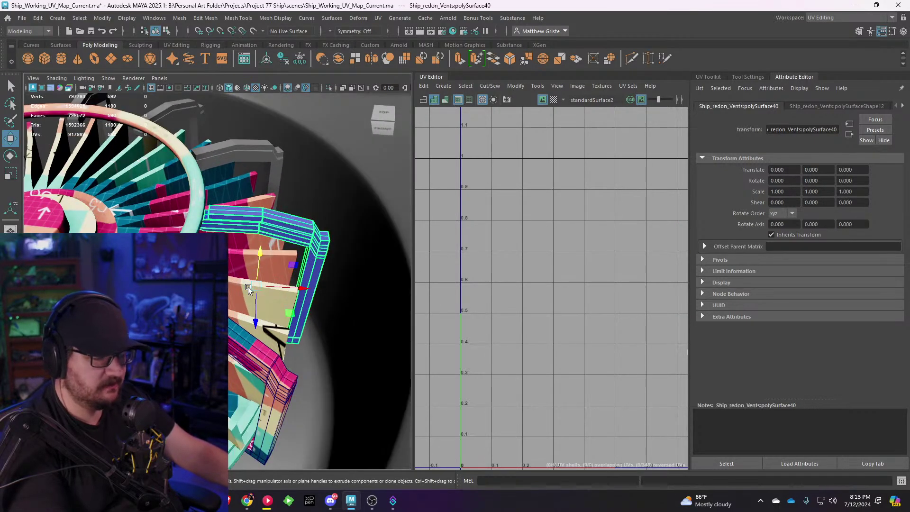
scroll(335, 256, down, 5)
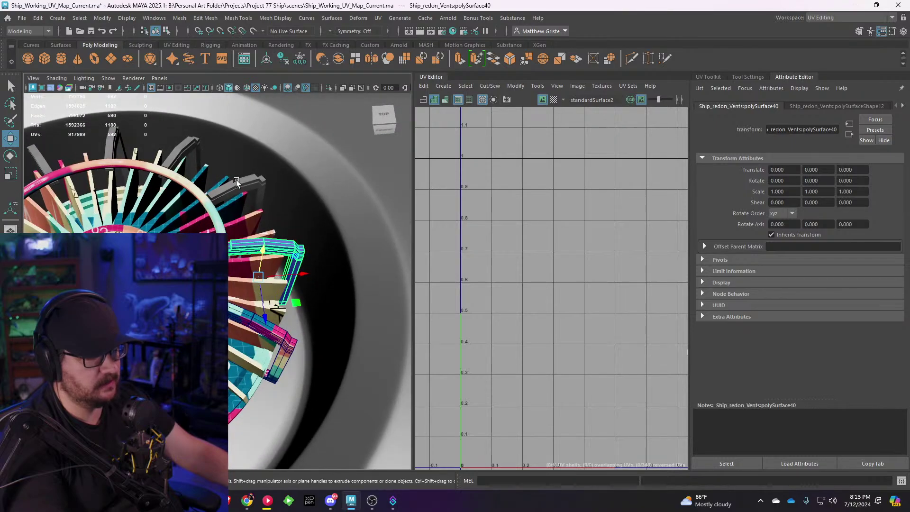
click(190, 154)
shift+click(113, 148)
shift+click(43, 164)
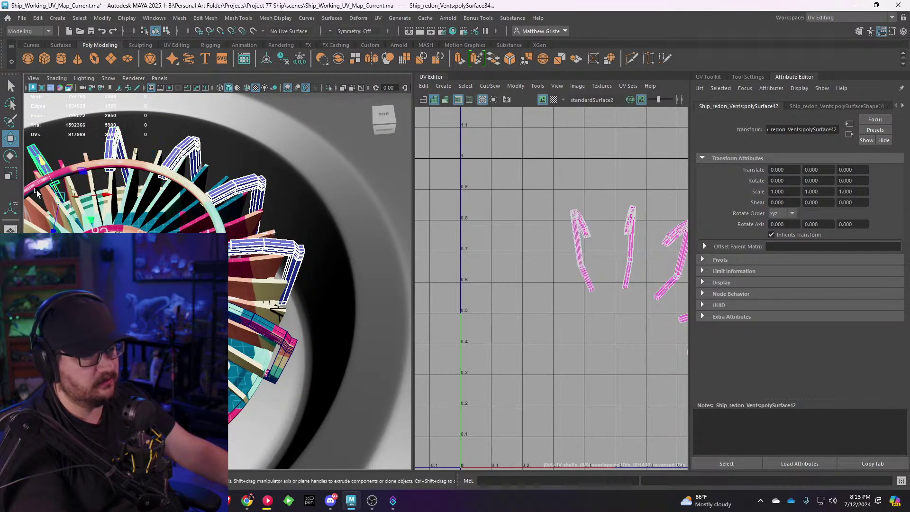
alt+middle_drag(37, 190, 180, 195)
shift+click(101, 197)
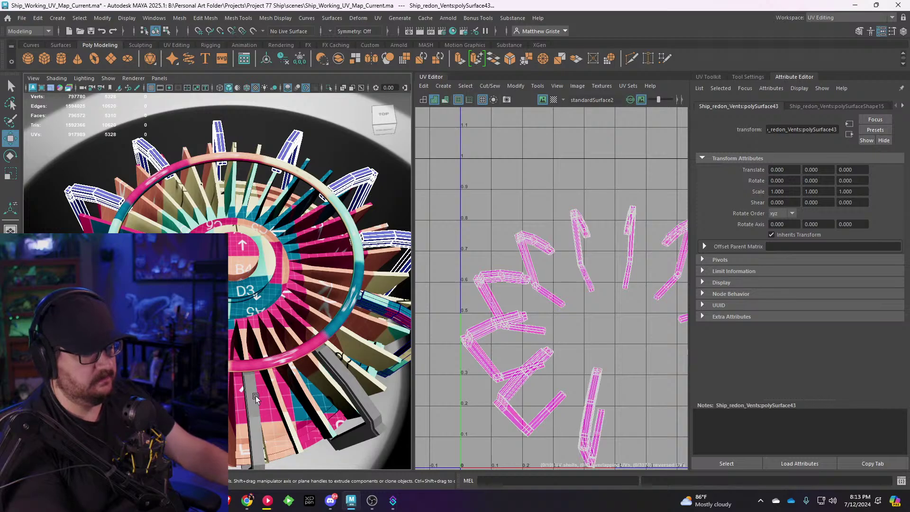
shift+click(344, 366)
alt+drag(344, 366, 199, 346)
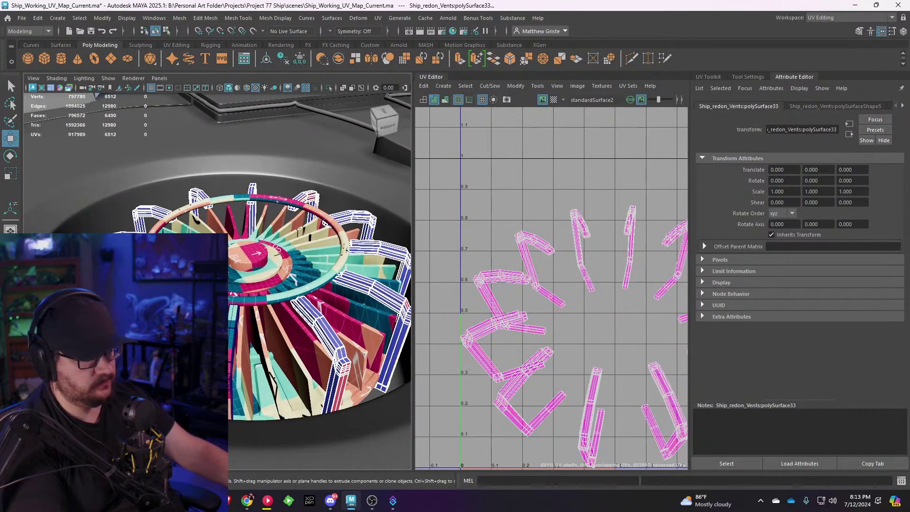
right_drag(144, 218, 265, 423)
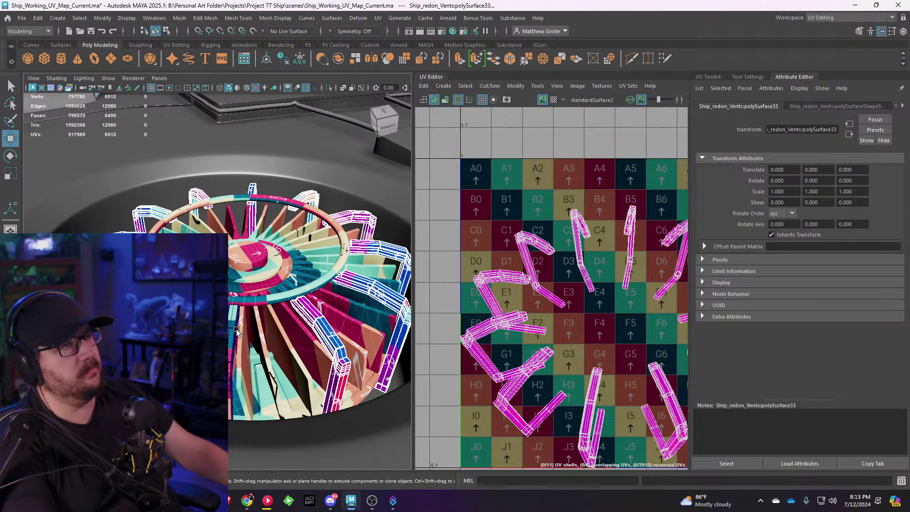
Step: Select the UV-mapped guide rail and examine its texture grid up close beside the newly textured rails
mouse_move(265, 285)
alt+mouse_down()
mouse_move(303, 301)
mouse_move(283, 306)
mouse_move(273, 283)
alt+mouse_up()
scroll(273, 283, up, 5)
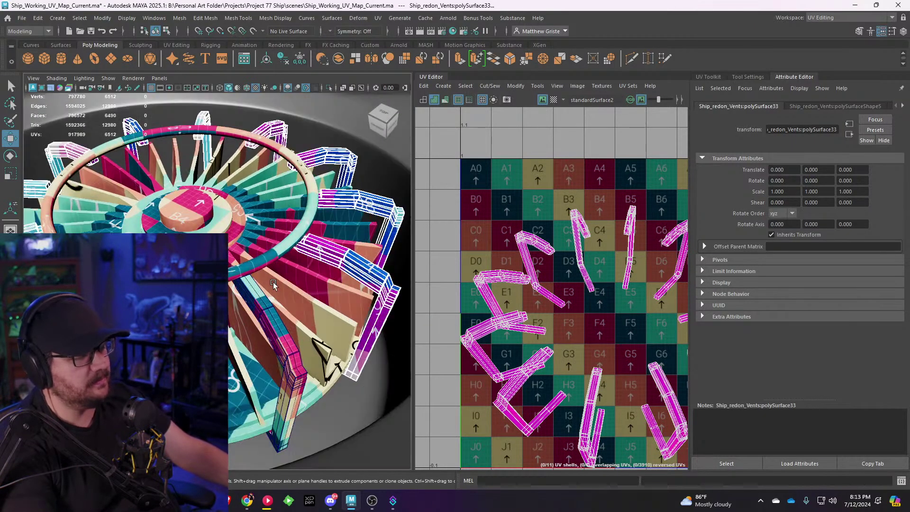
alt+middle_drag(266, 293, 234, 280)
scroll(243, 333, down, 4)
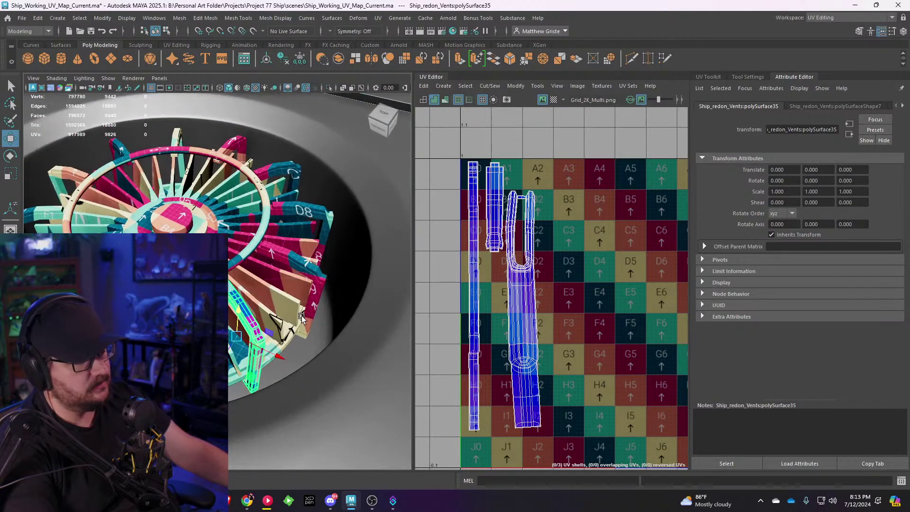
alt+drag(301, 315, 161, 315)
alt+drag(231, 308, 307, 299)
scroll(307, 300, up, 4)
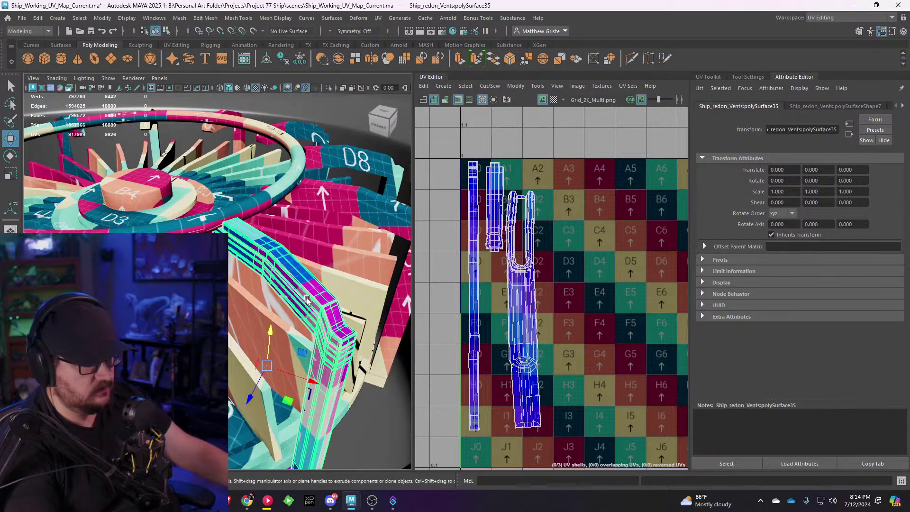
Step: Compare the neighboring rail's shape, texture grid and UV layout with those of the UV-mapped rail
click(359, 206)
alt+drag(359, 206, 293, 240)
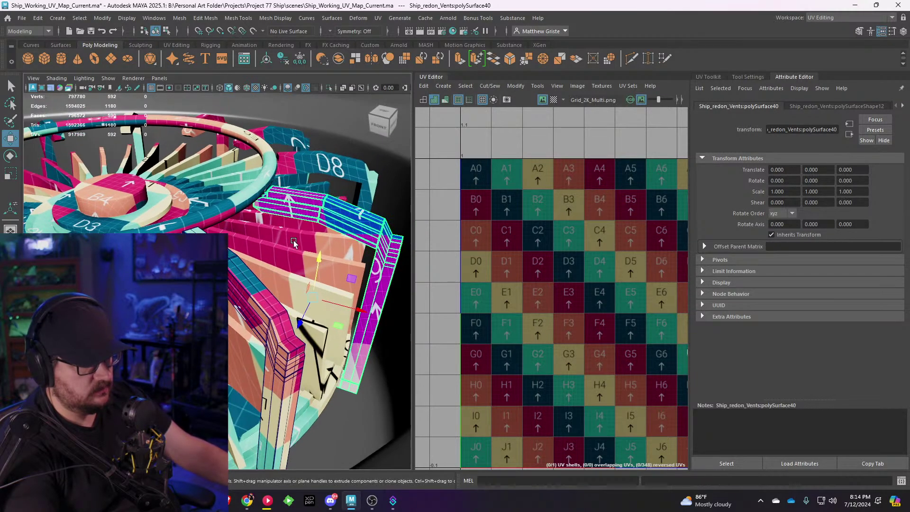
click(365, 388)
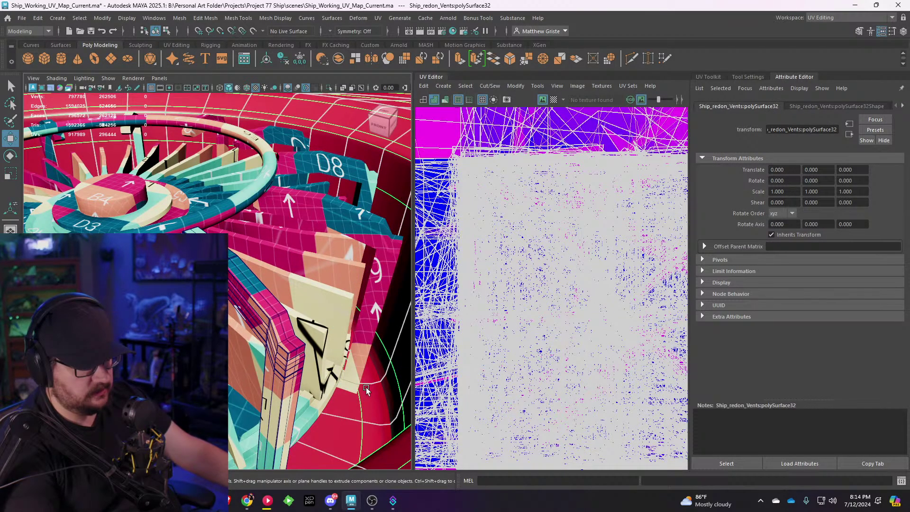
click(368, 252)
scroll(369, 251, down, 5)
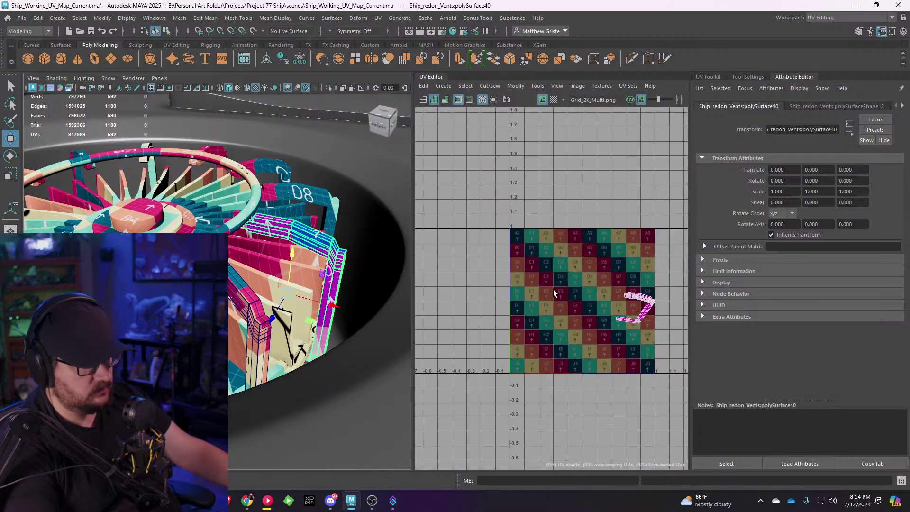
click(260, 312)
alt+drag(259, 312, 297, 300)
click(374, 328)
scroll(349, 327, up, 3)
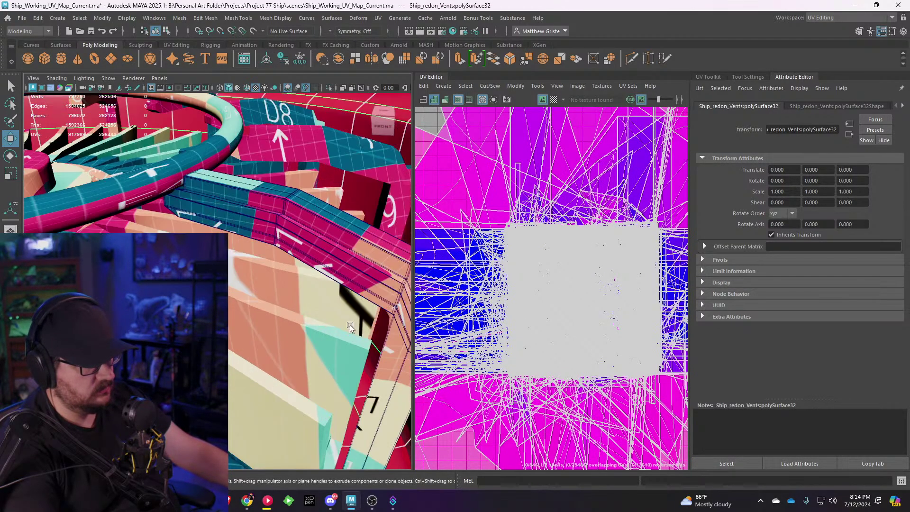
click(334, 250)
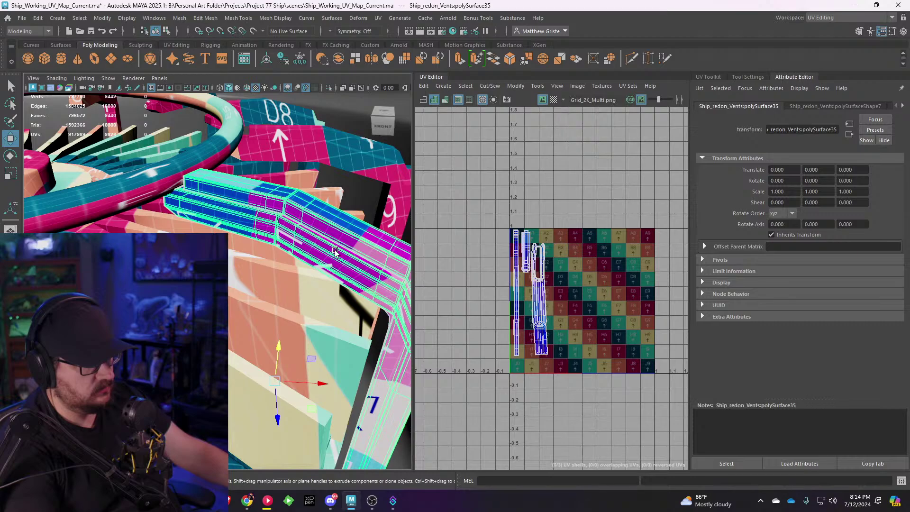
alt+drag(334, 250, 324, 301)
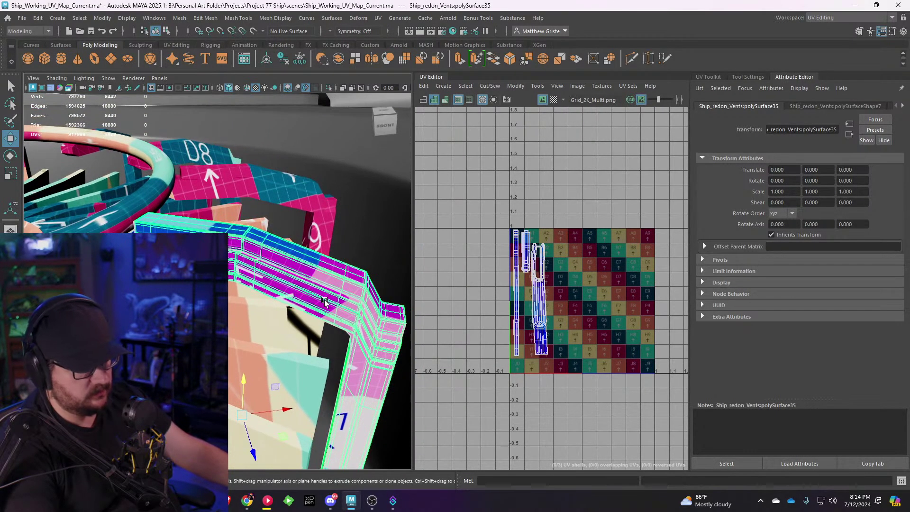
Step: Select the UV-mapped rail together with its neighboring rail and open the Transfer Attributes options
key(1)
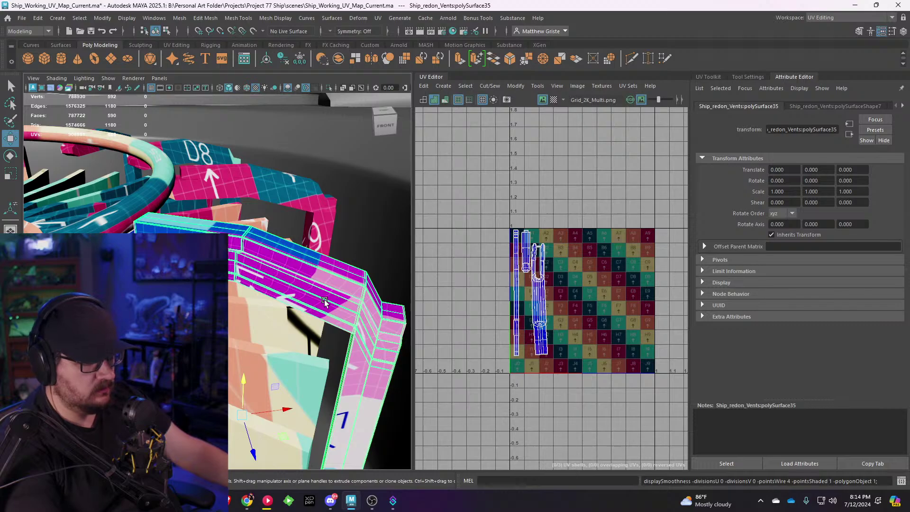
key(3)
mouse_move(325, 301)
alt+mouse_down()
mouse_move(267, 319)
mouse_move(231, 302)
mouse_move(269, 312)
mouse_move(237, 277)
mouse_move(280, 299)
mouse_move(308, 299)
alt+mouse_up()
shift+click(283, 313)
click(184, 18)
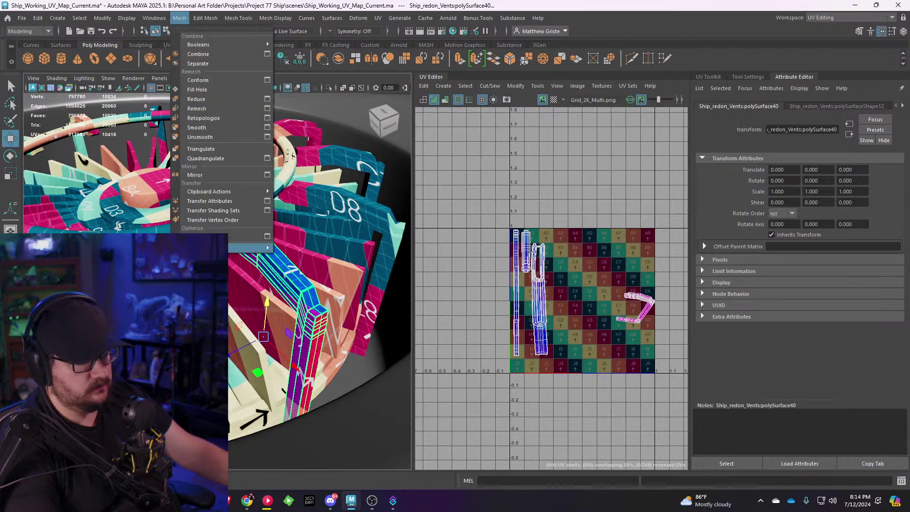
mouse_move(209, 248)
click(267, 201)
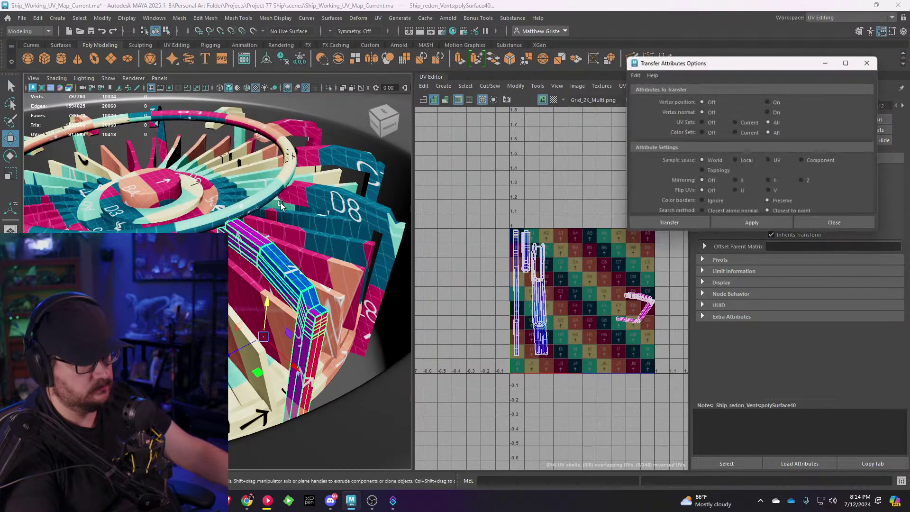
alt+drag(341, 213, 426, 225)
scroll(401, 225, up, 4)
scroll(365, 235, down, 4)
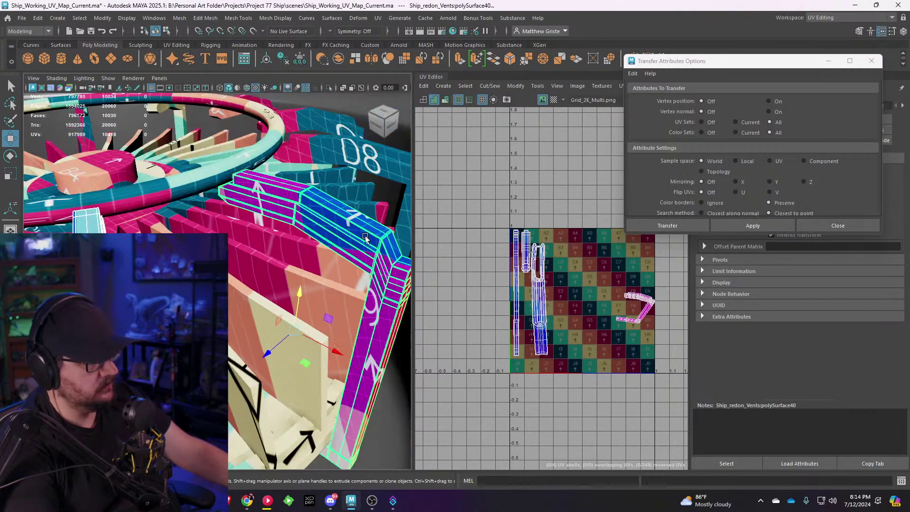
Step: Try to transfer the UVs onto the neighboring rail with Local and World sample space, undoing the attempt
click(739, 161)
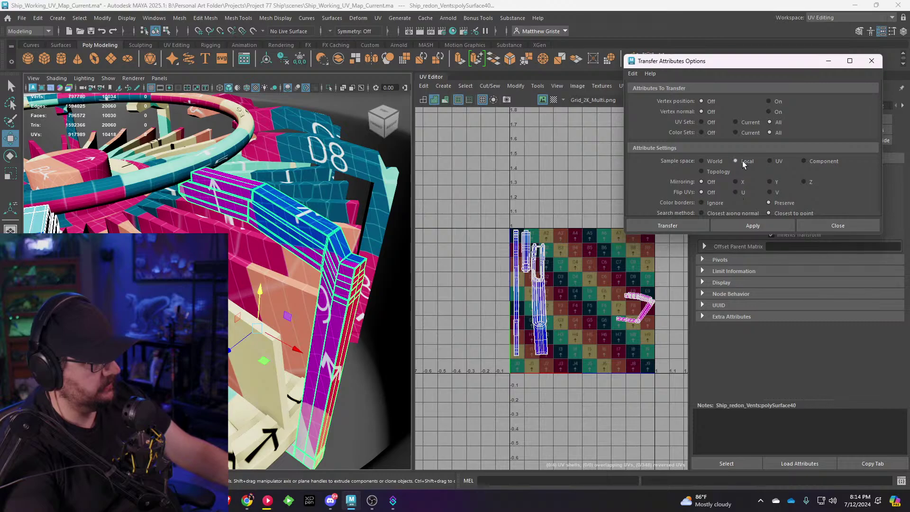
click(753, 225)
click(754, 224)
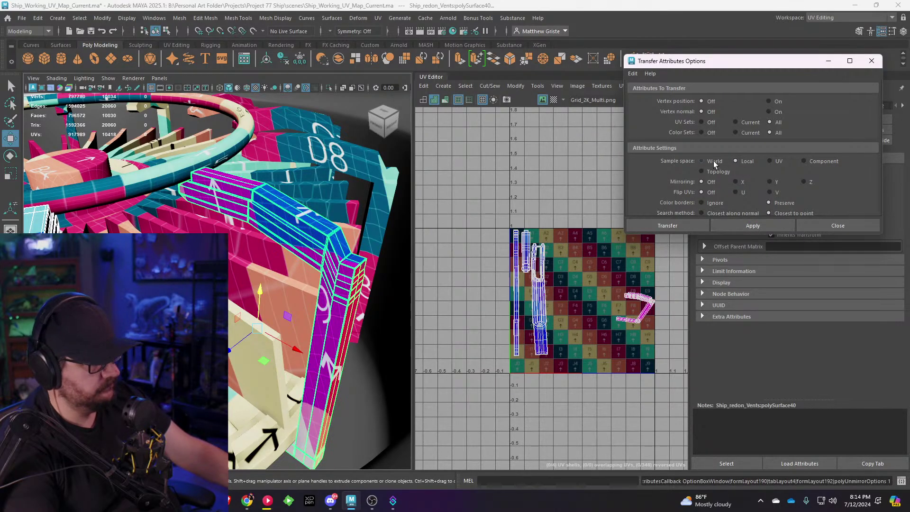
click(744, 224)
key(ctrl+z)
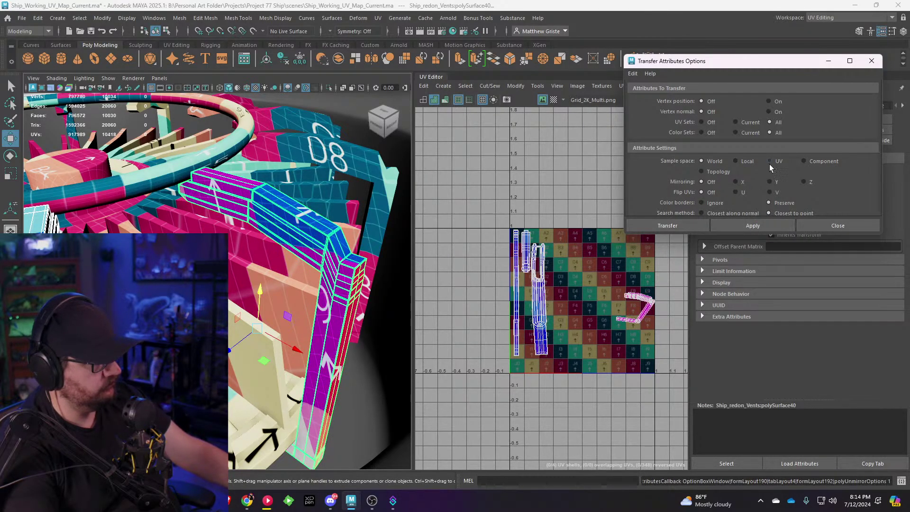
Step: Transfer all UV sets onto the neighboring rail using Component sample space, and repeat the transfer onto the following rail
click(801, 161)
click(761, 225)
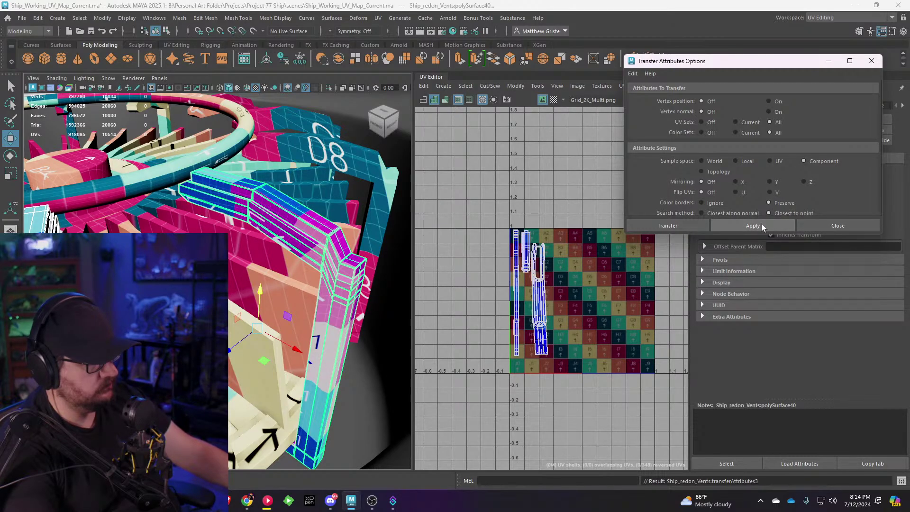
alt+drag(294, 267, 239, 259)
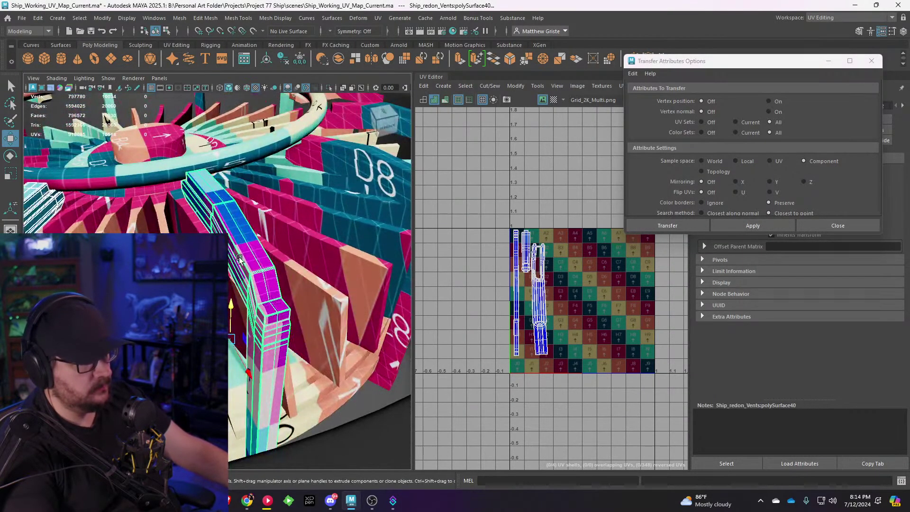
click(239, 259)
alt+drag(313, 241, 259, 246)
shift+click(275, 221)
key(g)
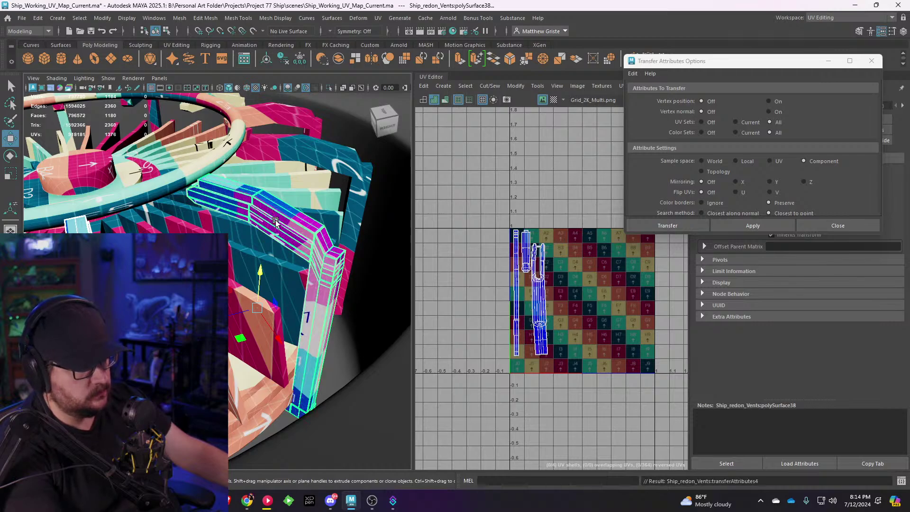
Step: Repeat the UV transfer from the mapped rail onto the next two guide rails around the ring
alt+drag(376, 135, 216, 242)
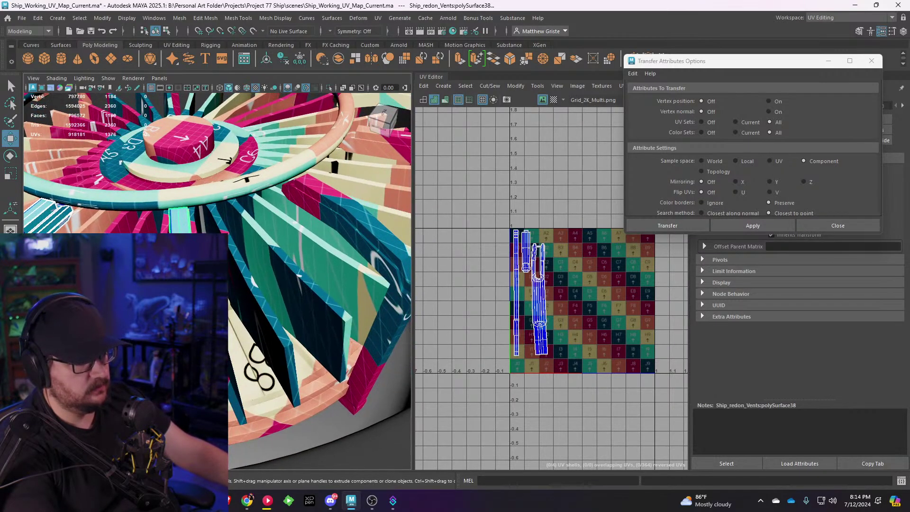
click(334, 216)
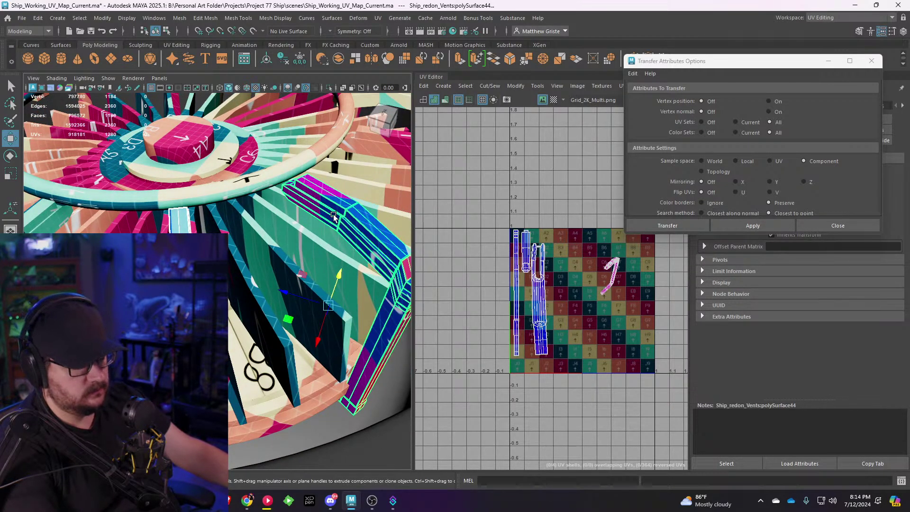
key(g)
click(327, 209)
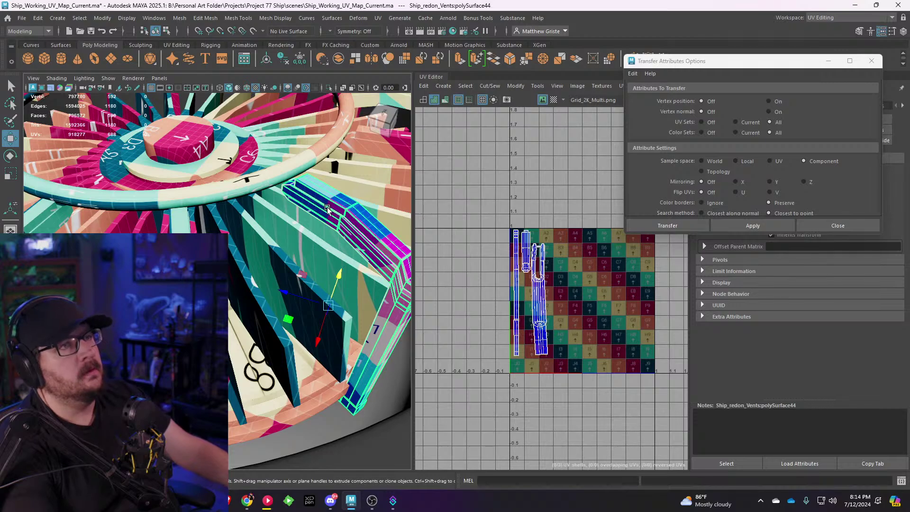
alt+drag(333, 209, 241, 252)
alt+middle_drag(328, 252, 294, 271)
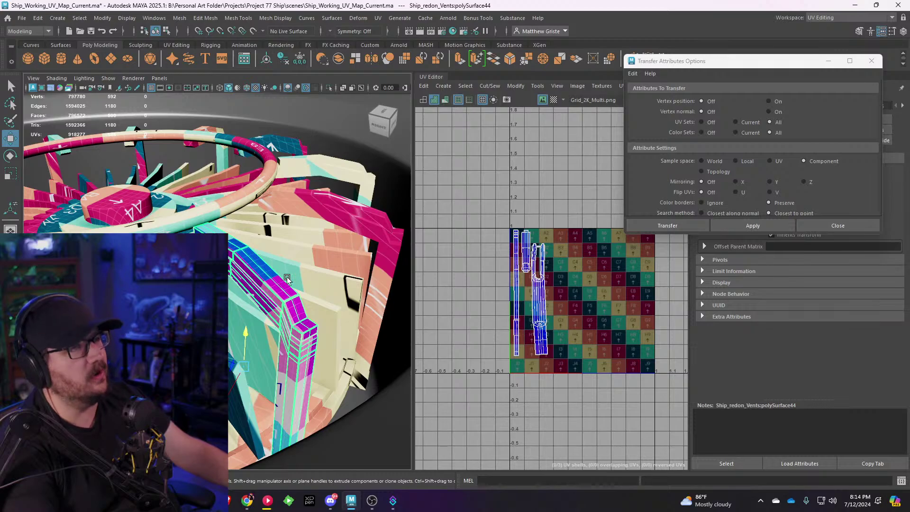
alt+drag(287, 278, 257, 277)
shift+click(348, 221)
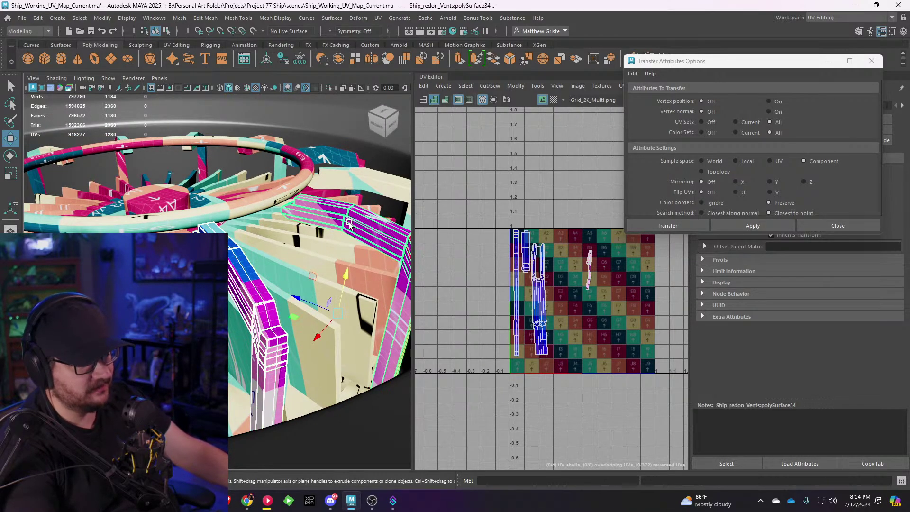
alt+middle_drag(347, 220, 293, 236)
key(g)
Step: Continue around the ring, repeating the UV transfer onto three more unmapped guide rails
alt+drag(294, 239, 314, 247)
shift+click(260, 232)
key(g)
shift+click(284, 219)
alt+middle_drag(285, 218, 233, 243)
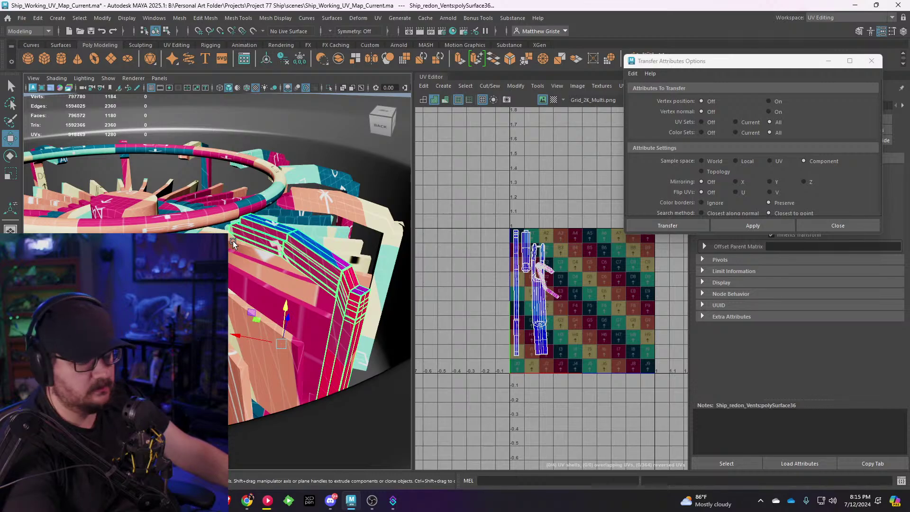
key(g)
alt+drag(288, 233, 213, 263)
shift+click(278, 252)
key(g)
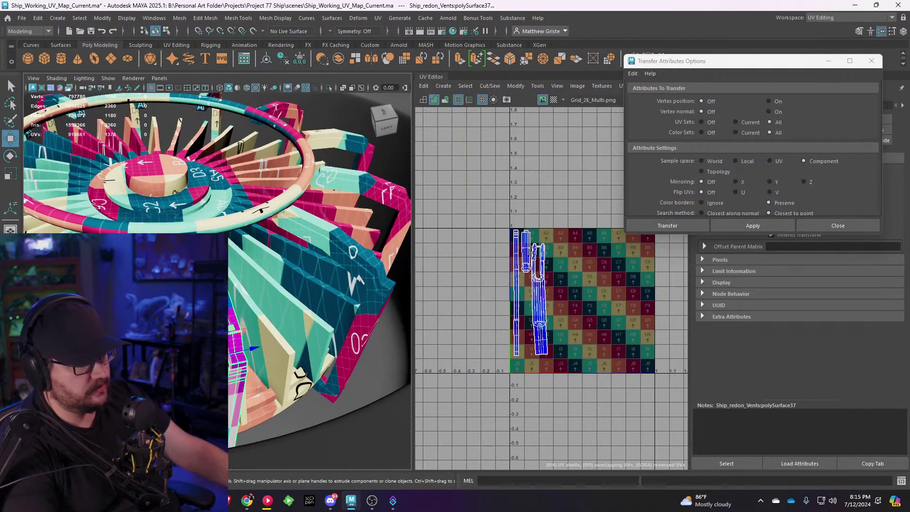
Step: Repeat the UV transfer onto the last three guide rails to complete the circle
shift+click(349, 247)
alt+drag(349, 247, 265, 289)
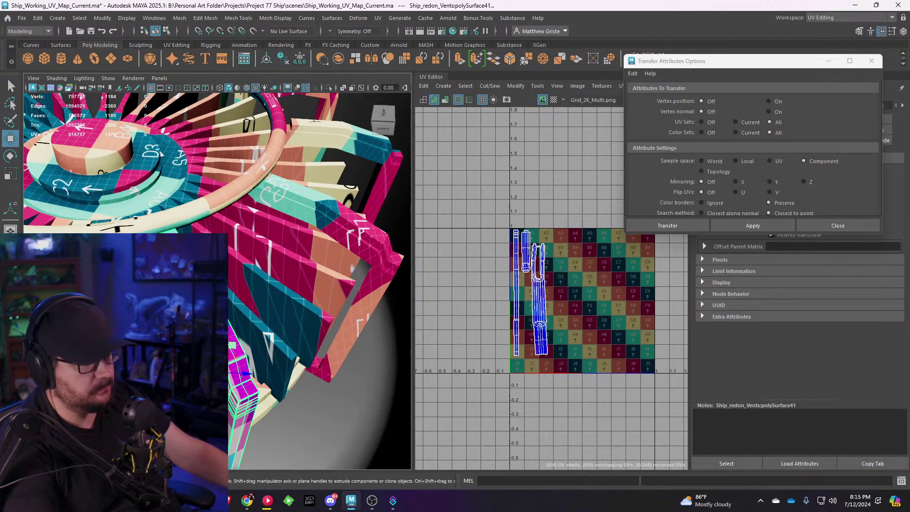
shift+click(322, 211)
alt+drag(322, 212, 213, 228)
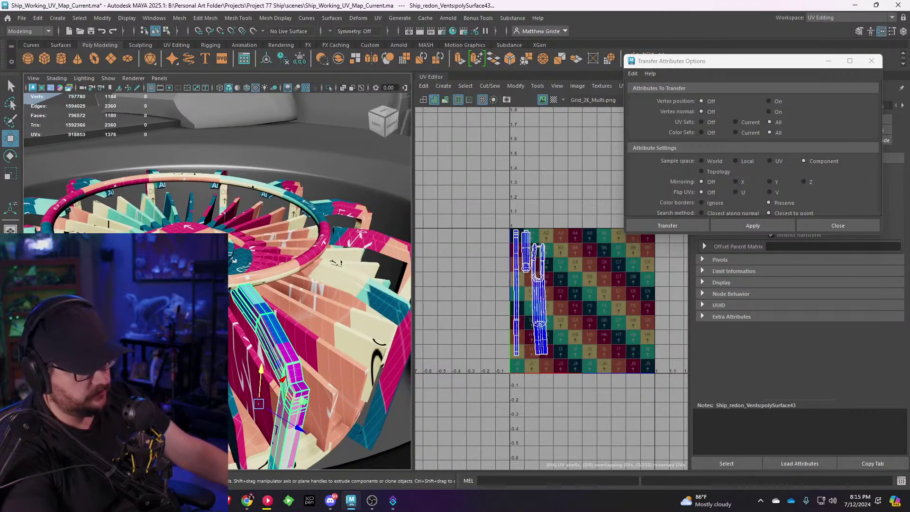
shift+click(360, 278)
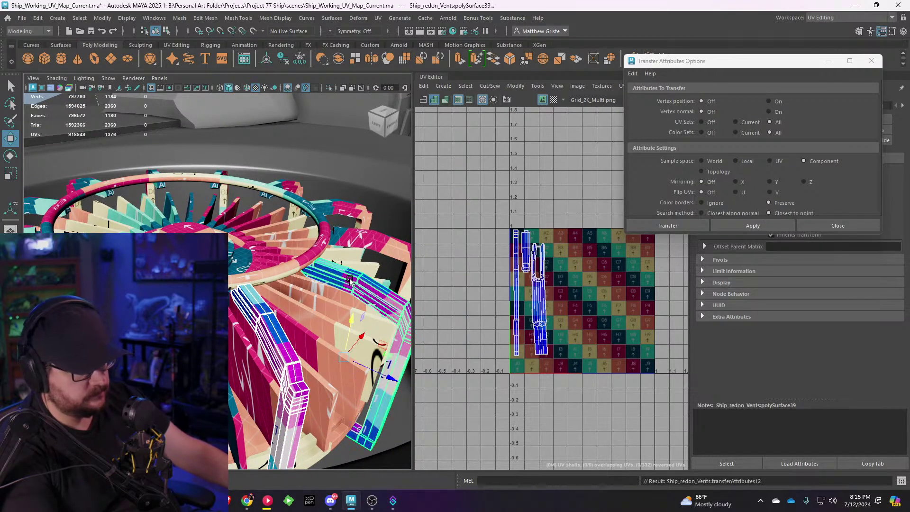
alt+drag(360, 279, 154, 232)
Step: Clear the selection, examine the fully textured intake from several angles and close the Transfer Attributes options
click(210, 177)
alt+right_drag(154, 232, 208, 256)
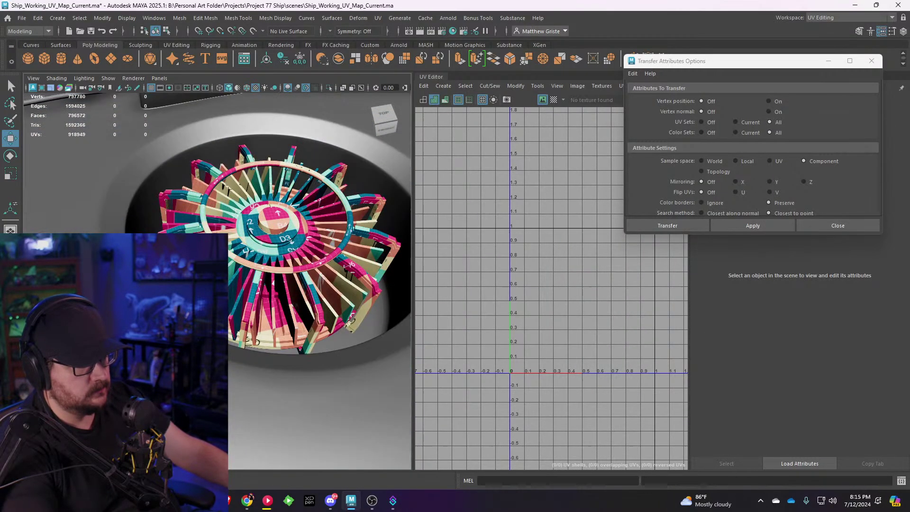
alt+drag(209, 256, 142, 241)
alt+drag(294, 223, 293, 303)
alt+right_drag(294, 303, 257, 300)
alt+drag(256, 299, 265, 265)
alt+drag(291, 227, 285, 209)
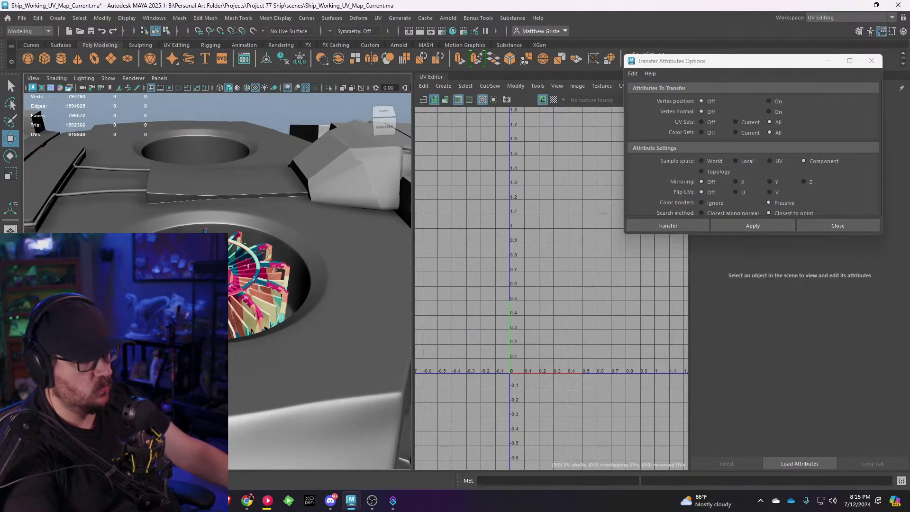
alt+drag(205, 231, 310, 248)
click(871, 61)
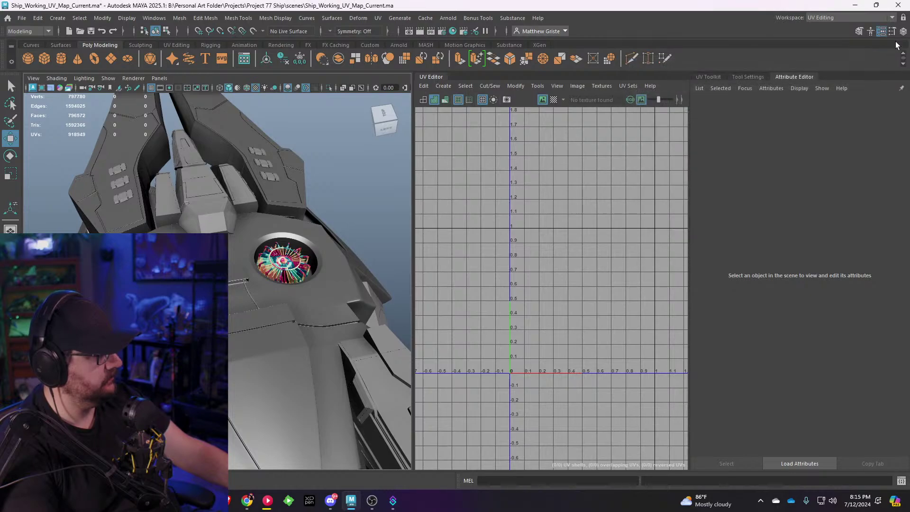
Step: Open the Channel Box and layer editor and check the Completed_UVs layer's visibility
click(903, 32)
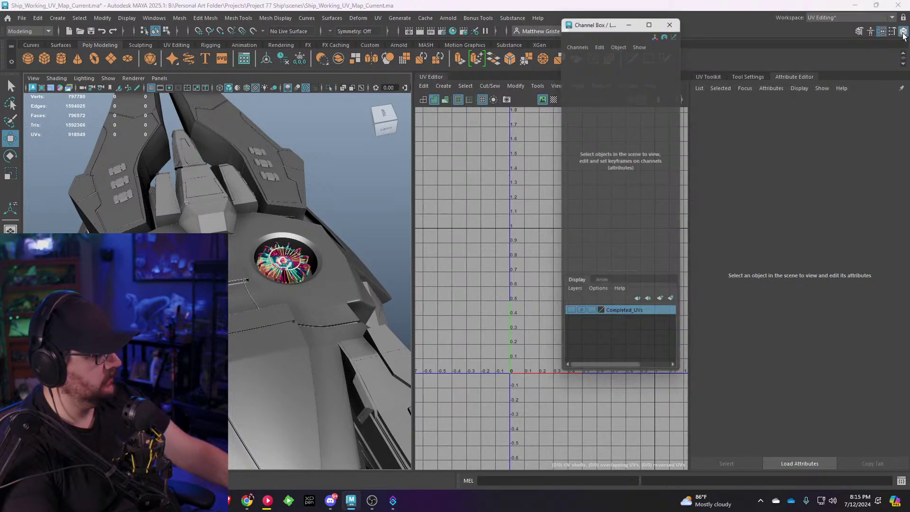
click(568, 317)
click(567, 315)
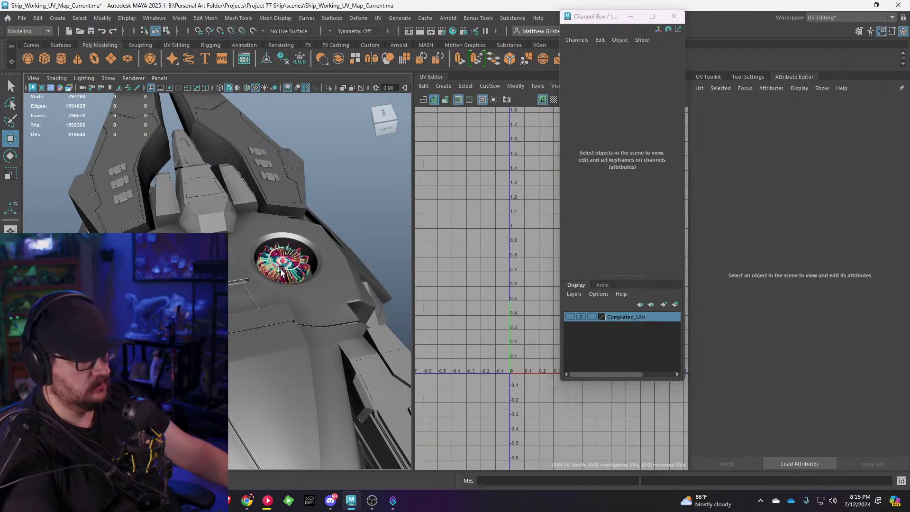
Step: Select all the textured parts of the engine intake, leaving the surrounding hull out of the selection
alt+drag(327, 265, 304, 303)
alt+middle_drag(304, 304, 232, 299)
alt+right_drag(233, 299, 308, 303)
alt+drag(229, 245, 229, 263)
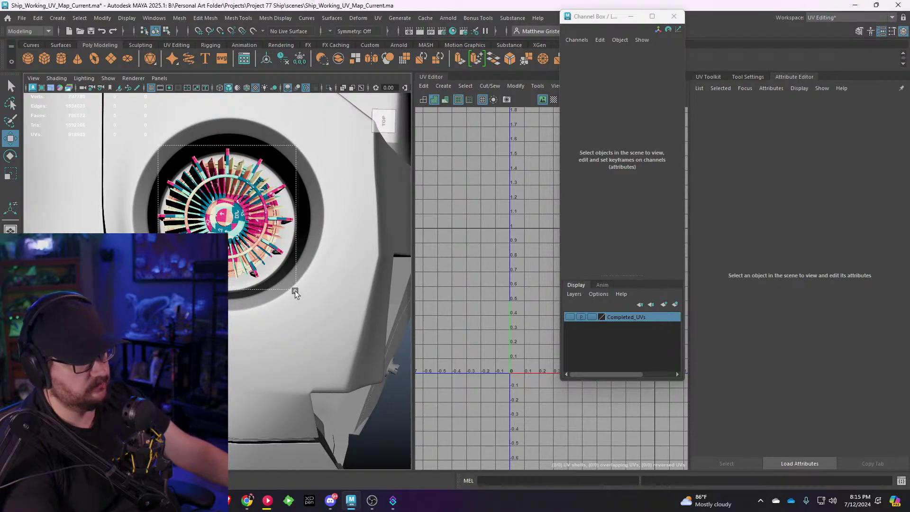
drag(295, 291, 296, 290)
shift+click(342, 276)
alt+right_drag(342, 276, 327, 303)
alt+drag(327, 303, 229, 256)
alt+right_drag(229, 256, 227, 260)
alt+drag(227, 260, 223, 304)
shift+click(225, 386)
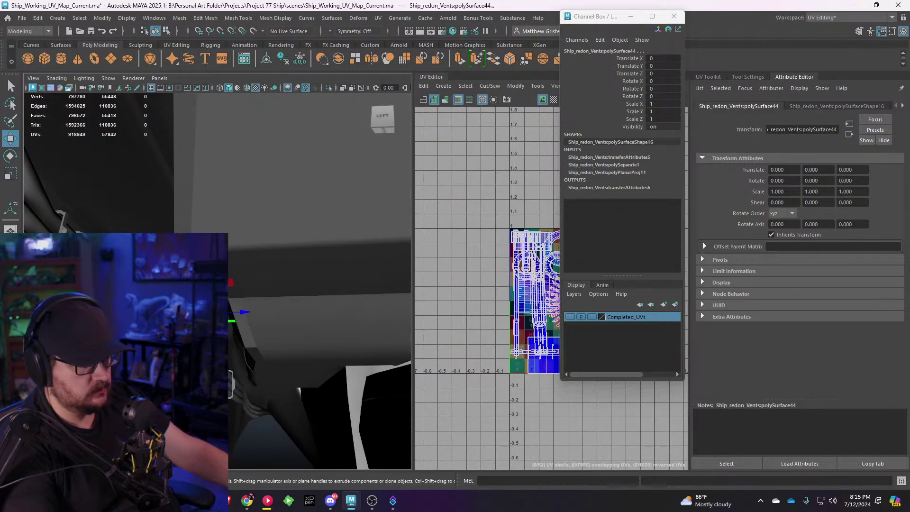
Step: Group the selected intake parts
scroll(237, 257, down, 8)
alt+drag(238, 280, 237, 331)
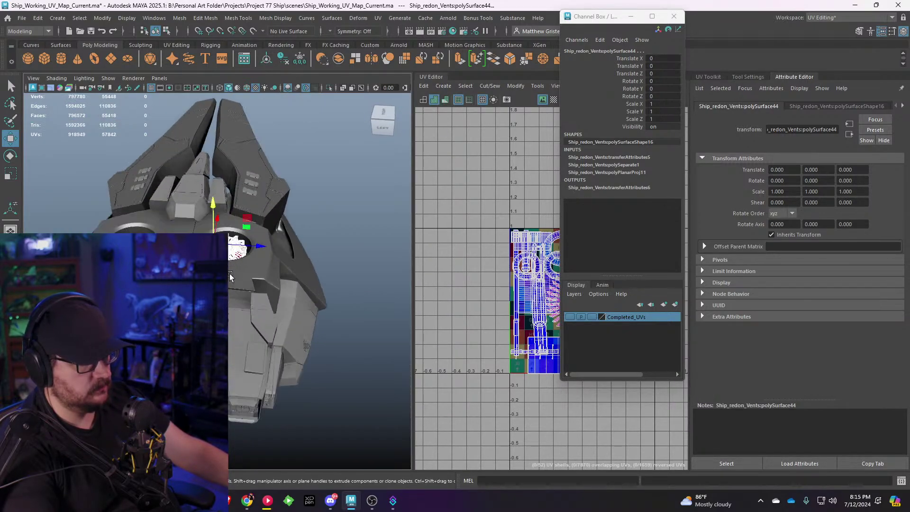
alt+drag(237, 260, 237, 287)
scroll(235, 305, up, 5)
scroll(235, 306, up, 1)
click(39, 19)
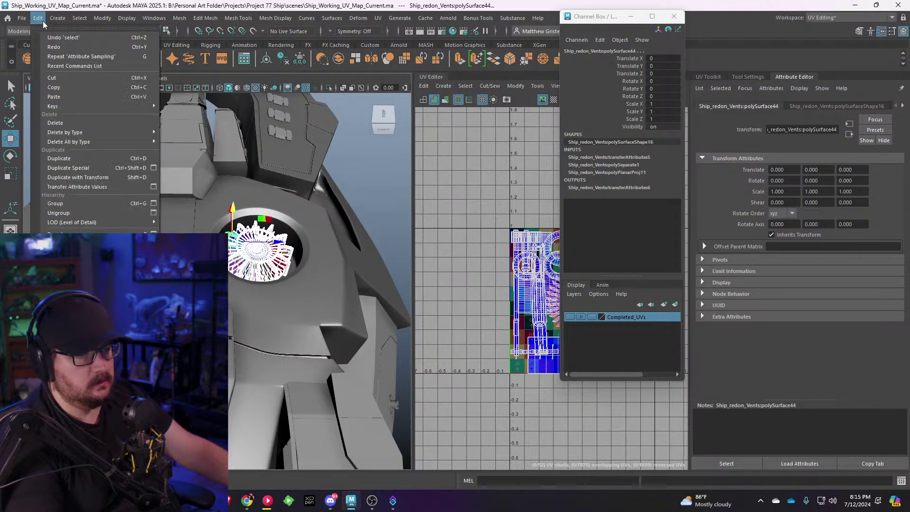
click(64, 203)
Step: Duplicate the intake group and mirror the copy across the ship by setting its Z scale to -1
alt+drag(142, 209, 167, 229)
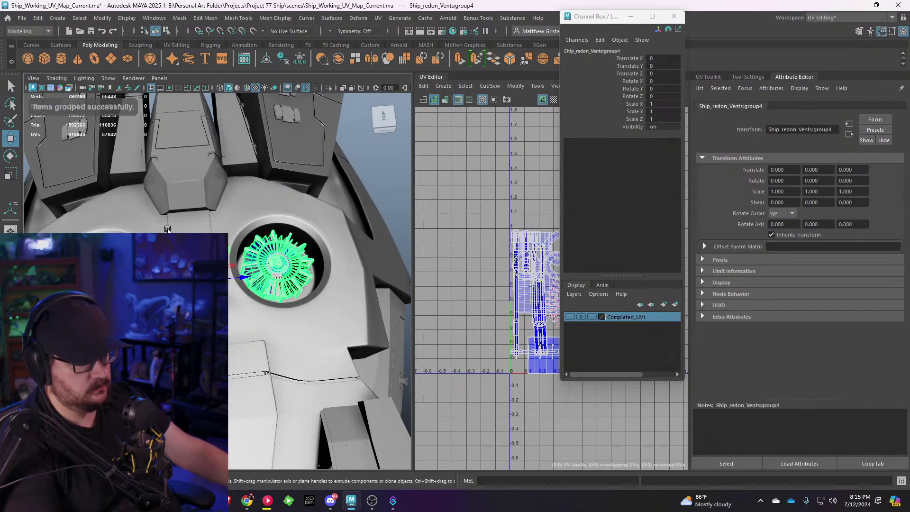
key(ctrl+d)
click(903, 33)
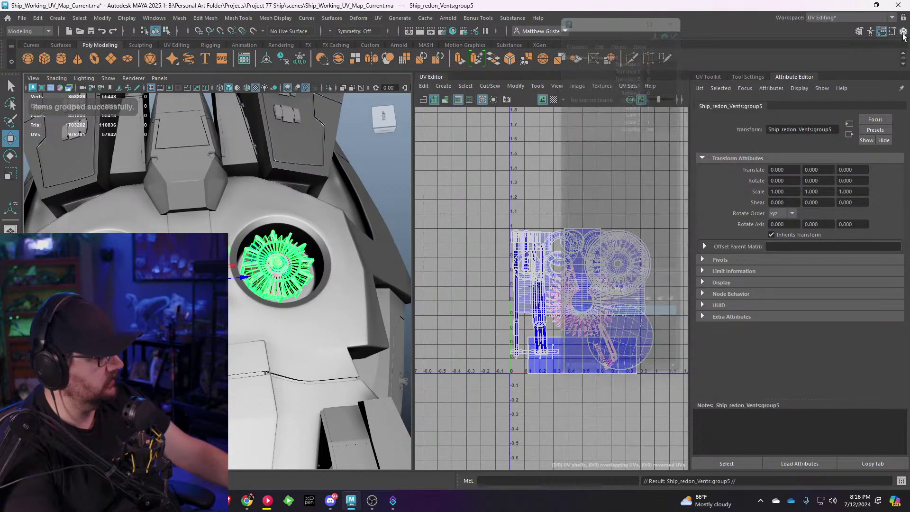
click(904, 33)
click(904, 34)
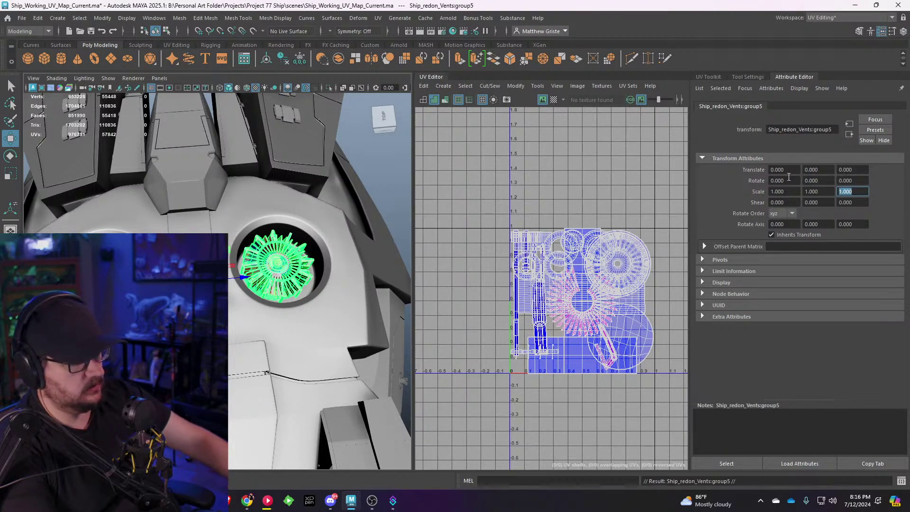
text(-1)
key(Return)
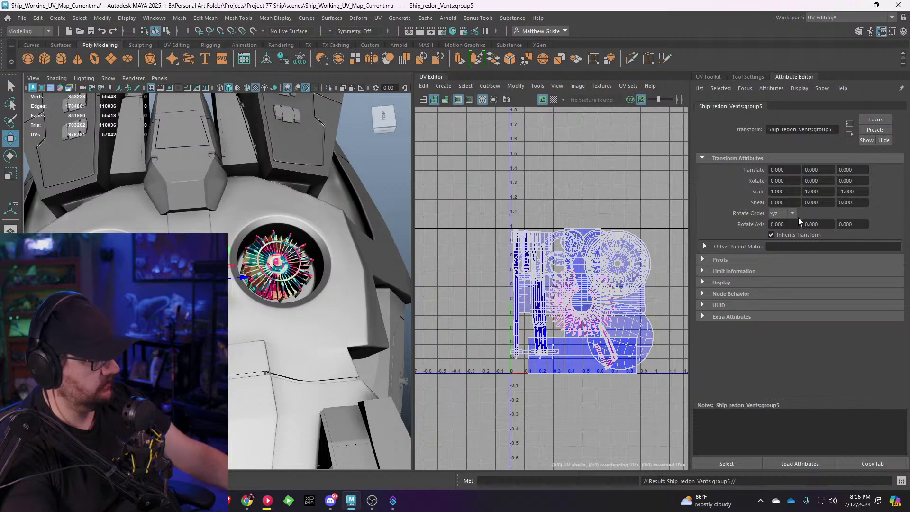
Step: Clear the selection, reopen the Channel Box and layer editor, and check the Completed_UVs layer's visibility
click(388, 181)
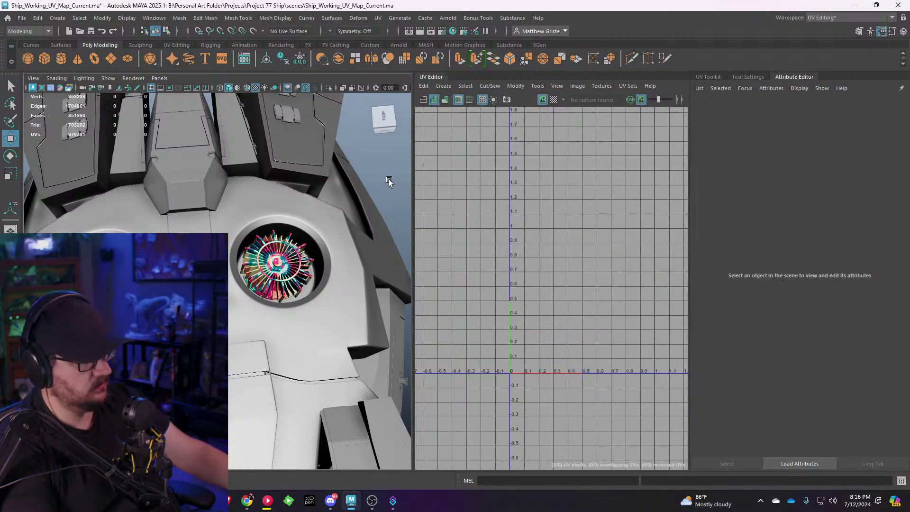
click(903, 32)
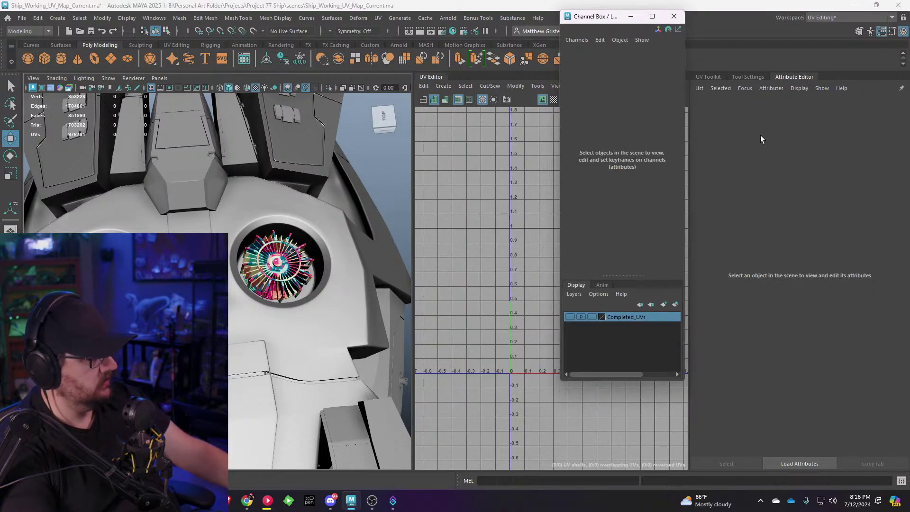
click(569, 317)
click(569, 317)
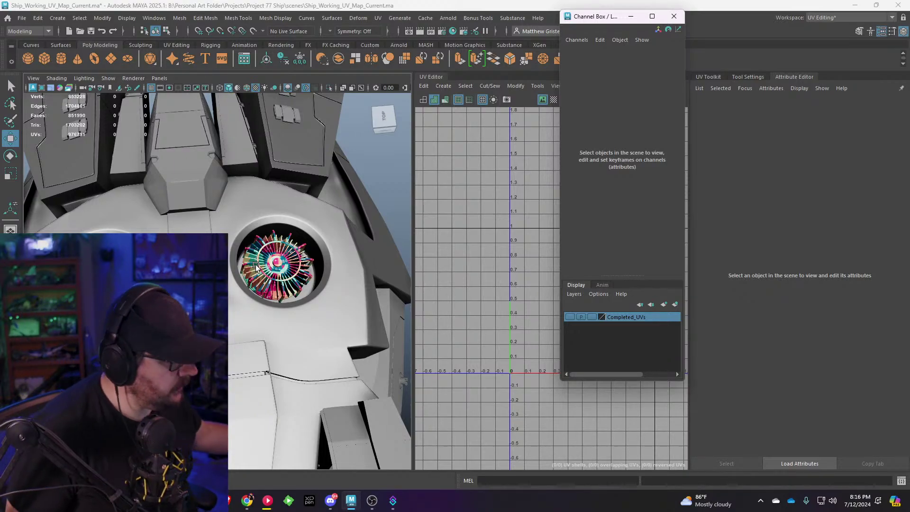
Step: Select the rotor base, inner blades and guide ring of the original engine intake
alt+right_drag(255, 267, 310, 250)
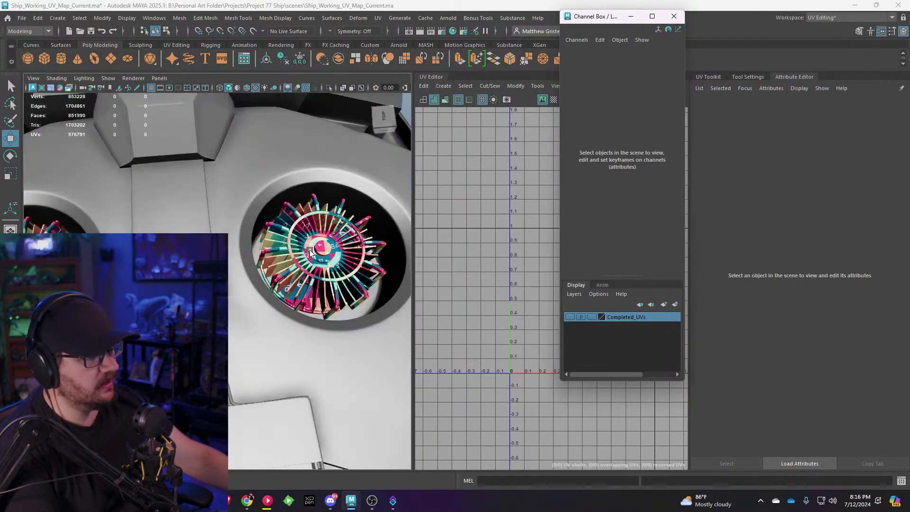
alt+drag(280, 240, 215, 224)
alt+middle_drag(336, 308, 216, 262)
alt+drag(217, 262, 154, 292)
scroll(153, 231, up, 8)
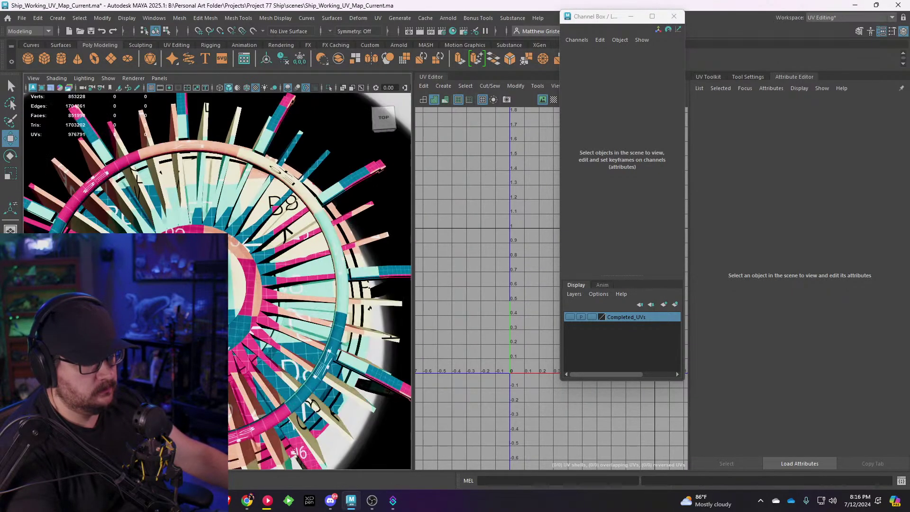
click(242, 249)
shift+click(194, 249)
shift+click(83, 239)
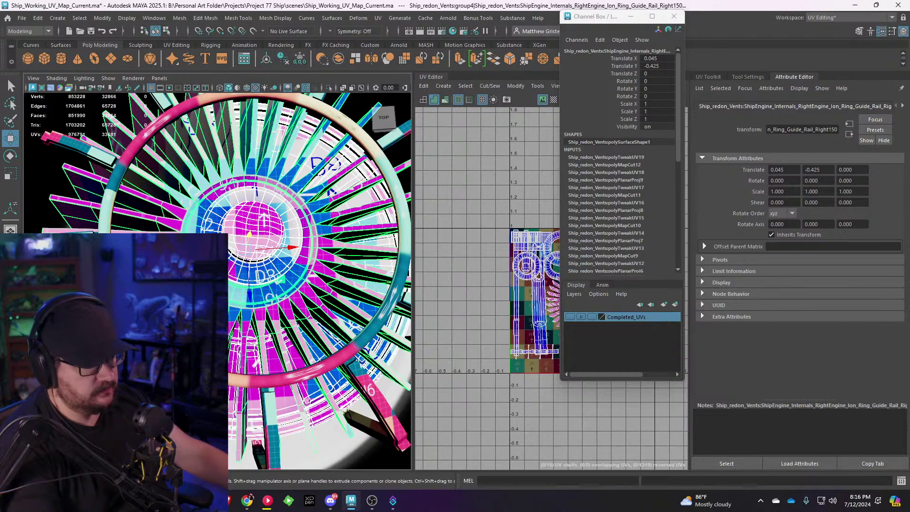
shift+click(103, 164)
shift+click(107, 204)
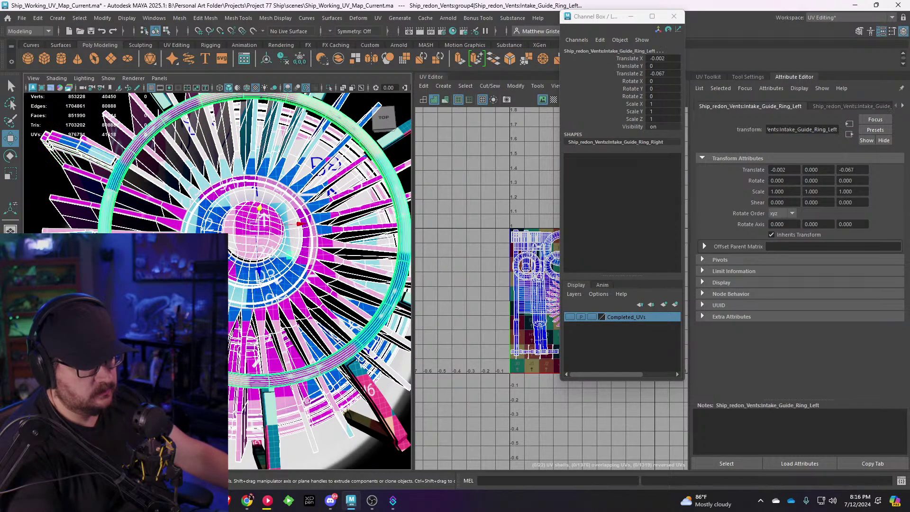
Step: Add all the guide rails around the original intake's rotor to the selection
shift+click(95, 327)
shift+click(274, 405)
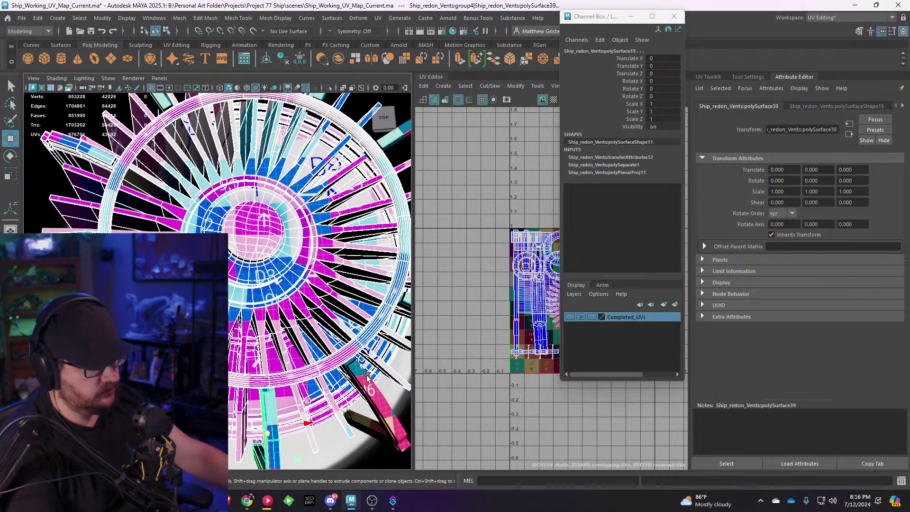
shift+click(367, 378)
alt+middle_drag(362, 295, 257, 309)
shift+click(326, 321)
shift+click(332, 234)
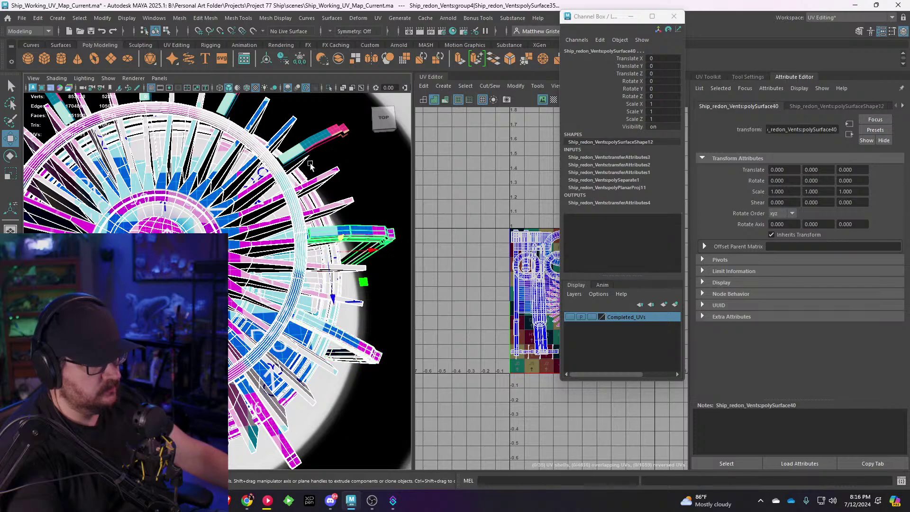
shift+click(302, 144)
alt+middle_drag(302, 144, 373, 240)
click(307, 185)
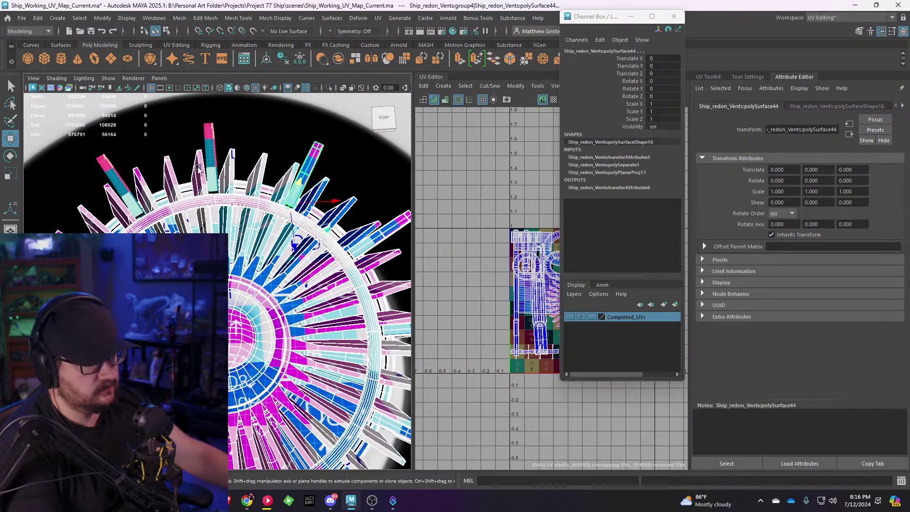
shift+click(210, 163)
shift+click(118, 184)
Step: Extend the selection to the mirrored intake's rotor base
scroll(95, 208, down, 5)
alt+drag(161, 322, 143, 251)
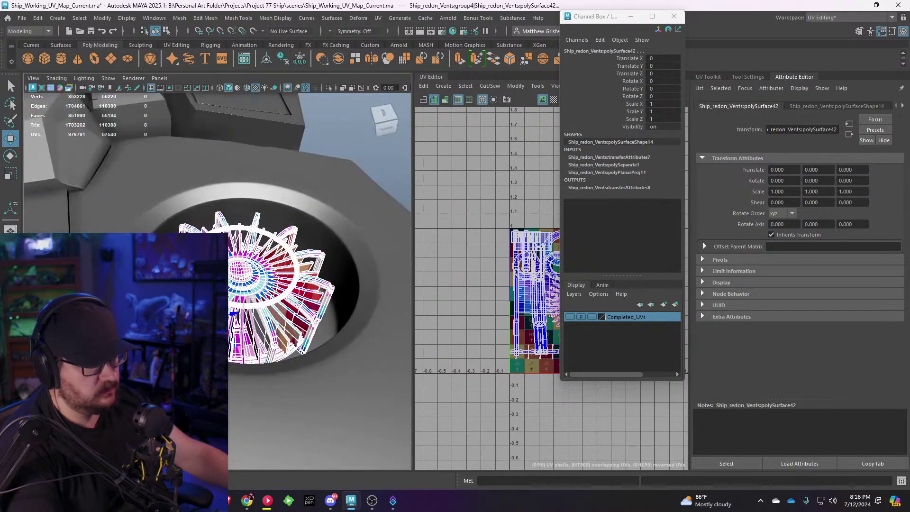
alt+middle_drag(68, 259, 239, 263)
scroll(236, 260, up, 4)
shift+click(235, 257)
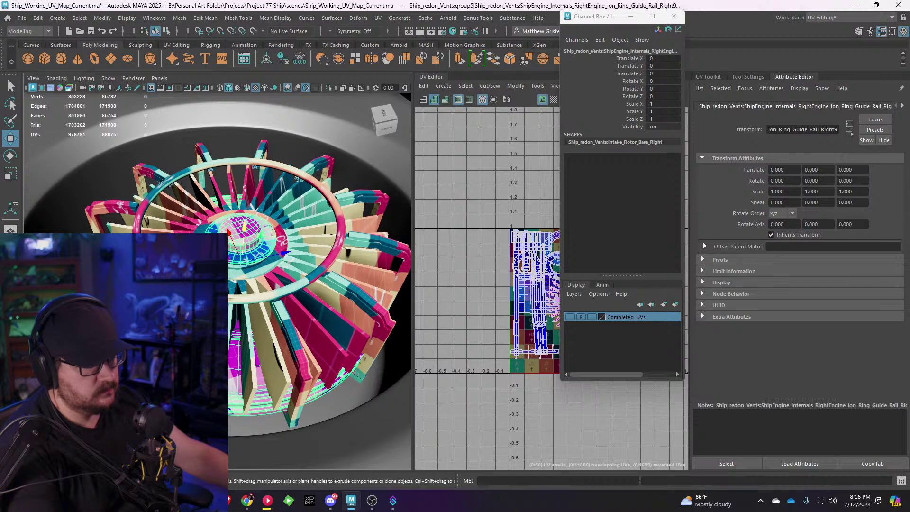
Step: Add all the guide rails around the mirrored intake's rotor to the selection
click(107, 218)
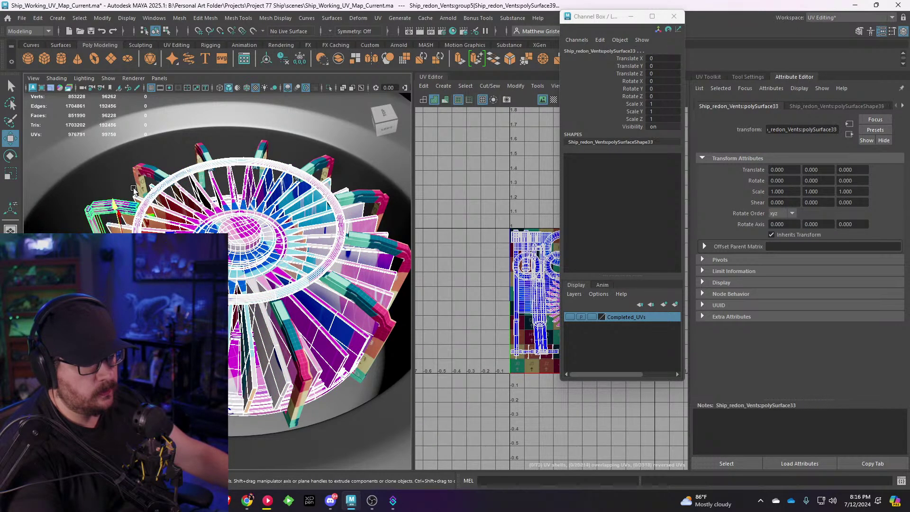
shift+click(144, 174)
shift+click(201, 149)
shift+click(261, 148)
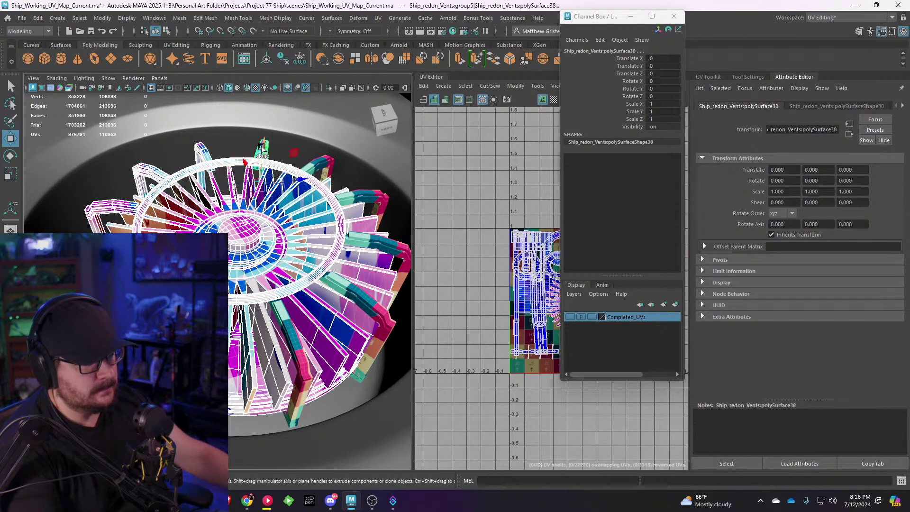
shift+click(322, 161)
shift+click(375, 204)
shift+click(391, 251)
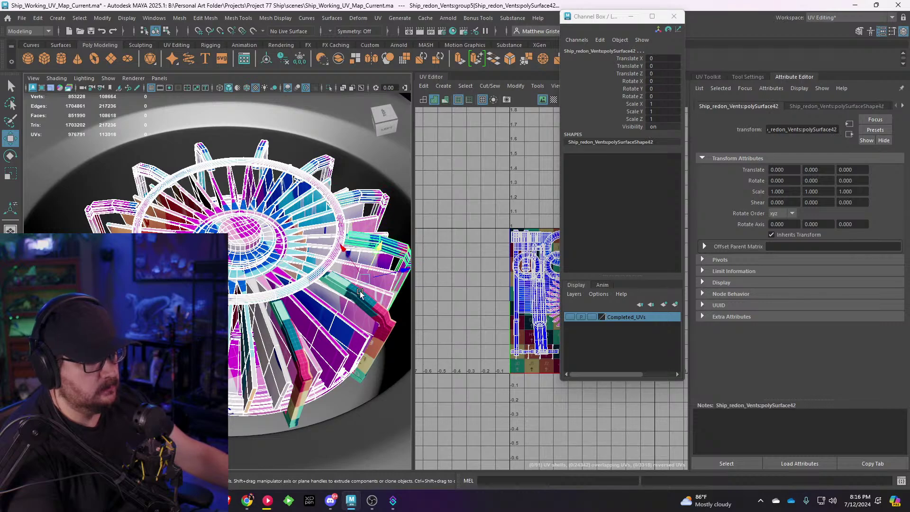
shift+click(374, 331)
shift+click(293, 330)
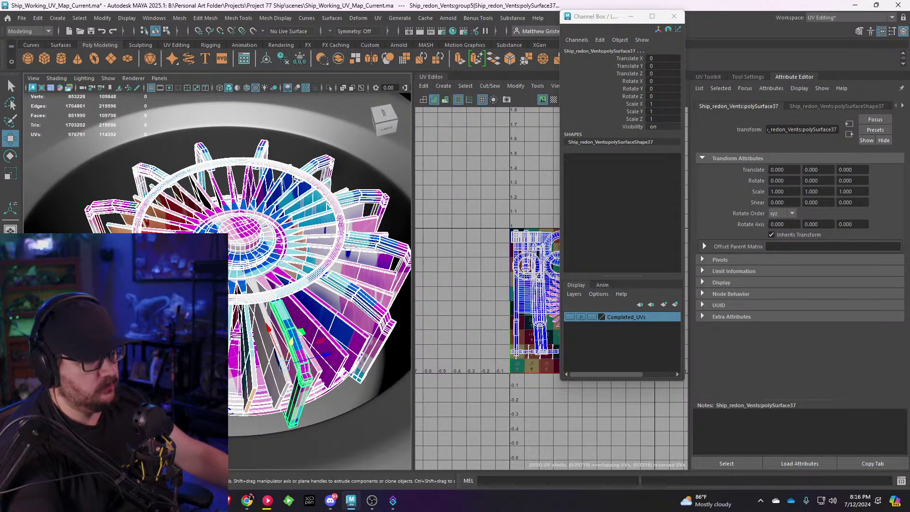
shift+click(217, 353)
Step: Add both selected intakes to the Completed_UVs layer and toggle the layer's visibility to check its contents, leaving it hidden
alt+drag(223, 350, 289, 331)
scroll(294, 266, down, 5)
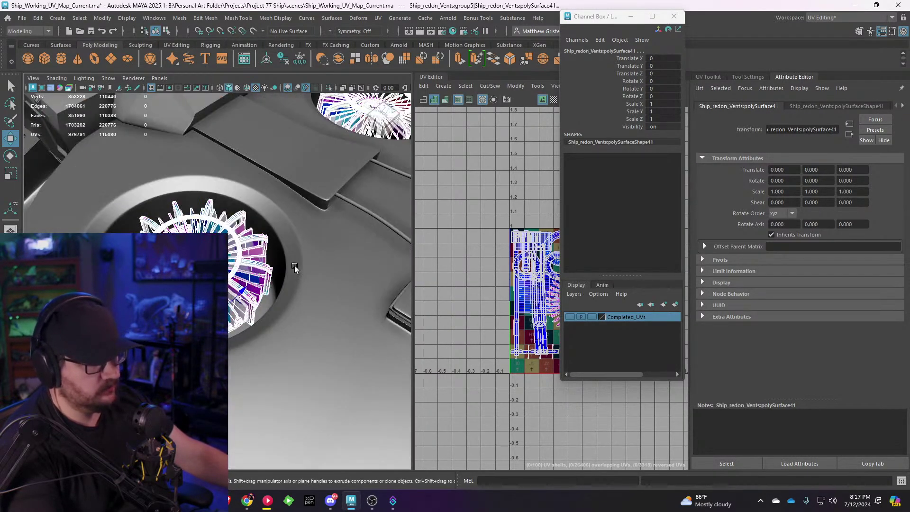
alt+drag(296, 265, 271, 261)
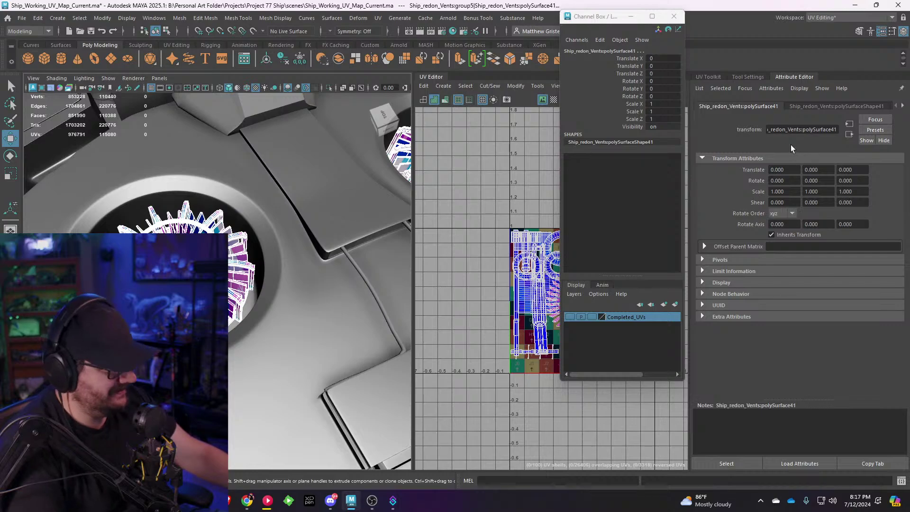
right_click(625, 314)
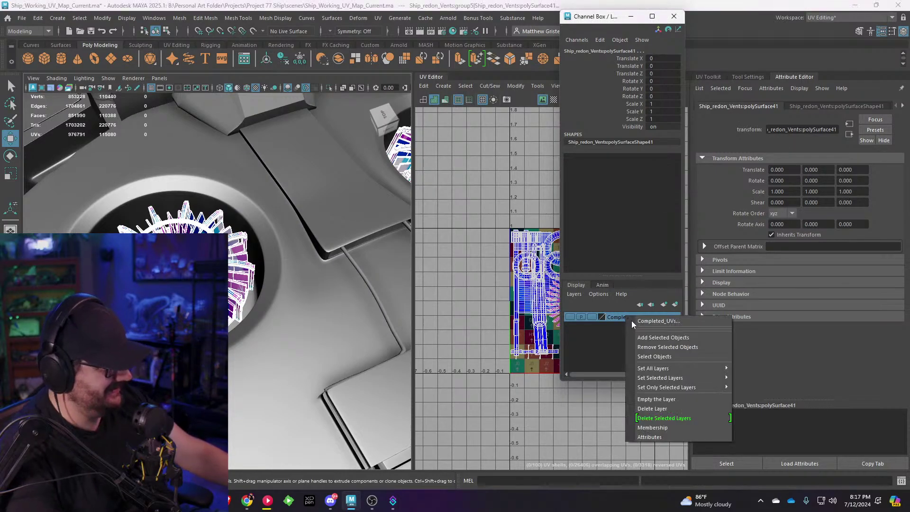
click(666, 340)
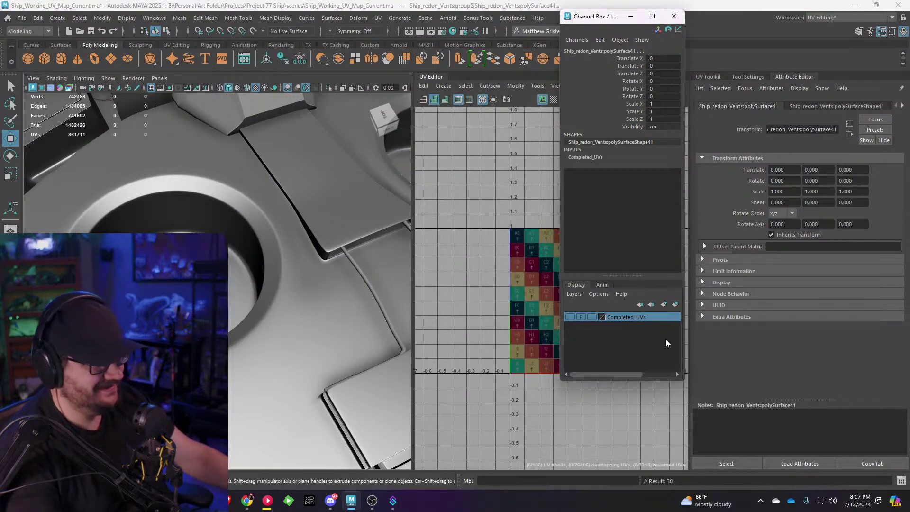
click(570, 317)
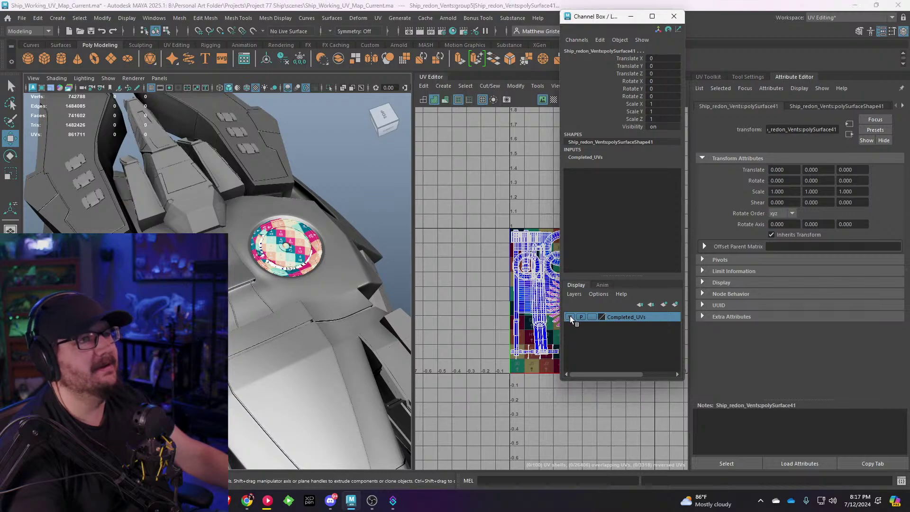
click(569, 316)
Step: Select the upper fuel line running along the hull beside the engine intakes and close the floating Channel Box
alt+drag(272, 265, 125, 241)
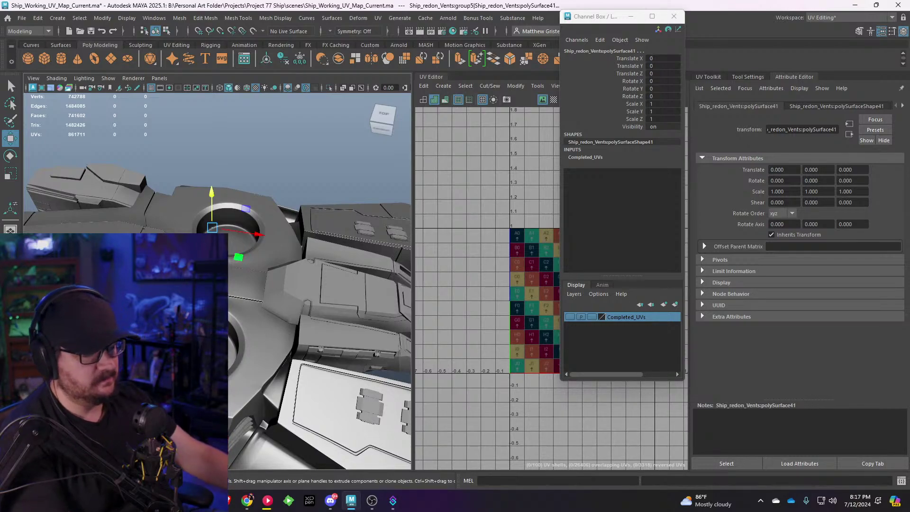
scroll(217, 281, up, 4)
click(116, 213)
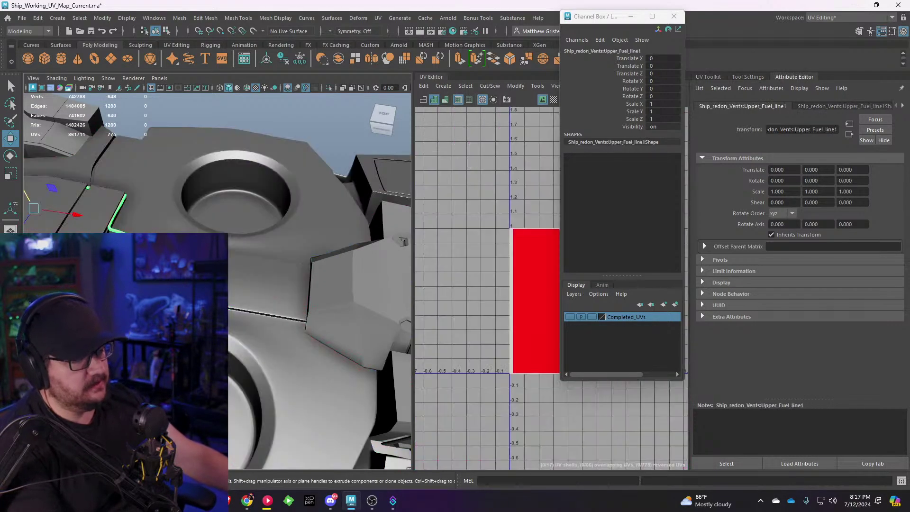
alt+middle_drag(161, 229, 210, 233)
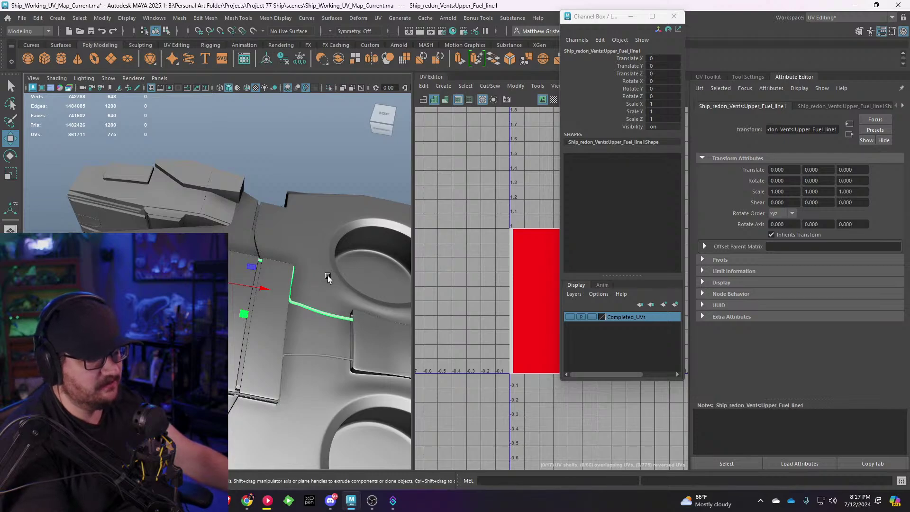
alt+drag(328, 275, 434, 205)
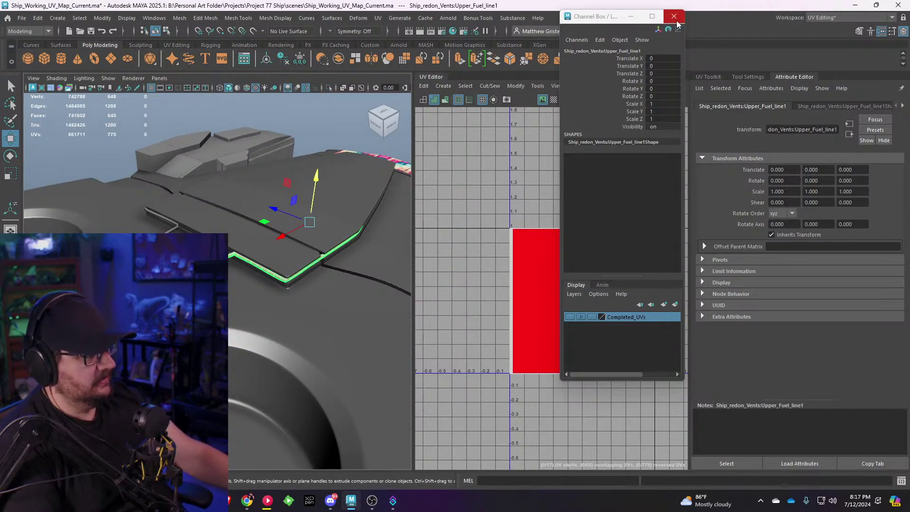
click(675, 19)
Step: Select the matching upper fuel line on the other side and assign it the existing UV grid material
scroll(272, 248, up, 5)
alt+middle_drag(147, 246, 223, 267)
alt+drag(190, 247, 265, 273)
click(181, 232)
click(174, 225)
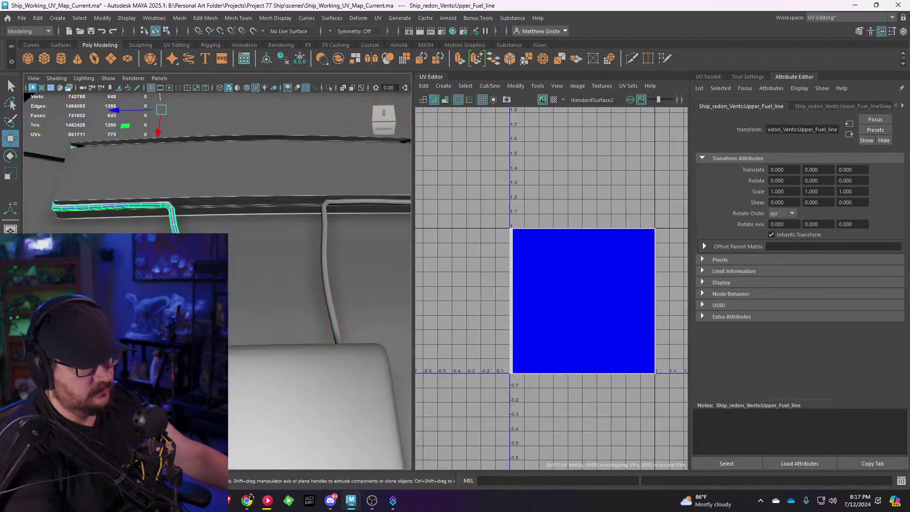
right_drag(183, 218, 234, 480)
right_drag(311, 476, 299, 421)
Step: Isolate the selected upper fuel line in the viewport
alt+middle_drag(206, 333, 257, 331)
alt+drag(258, 331, 191, 306)
key(ctrl+1)
alt+middle_drag(251, 304, 283, 304)
alt+drag(283, 305, 232, 305)
alt+drag(142, 222, 169, 219)
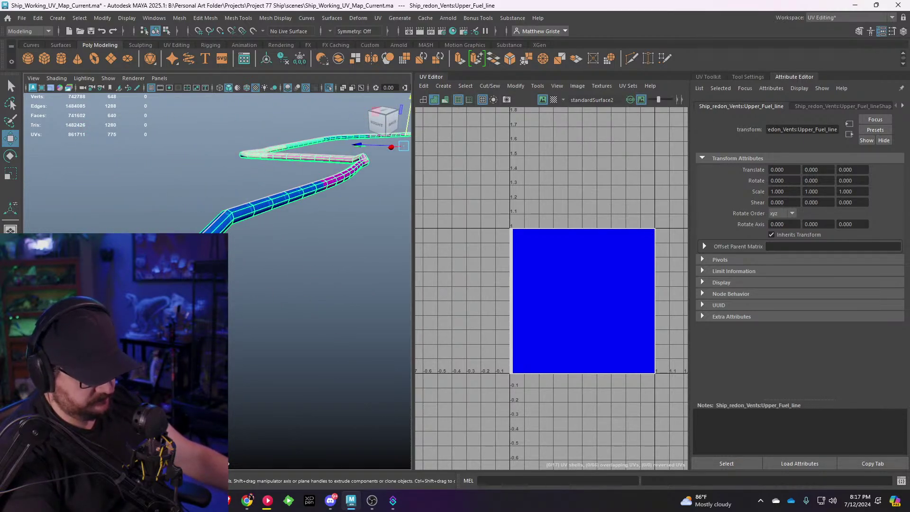
right_drag(169, 217, 170, 193)
scroll(170, 194, up, 5)
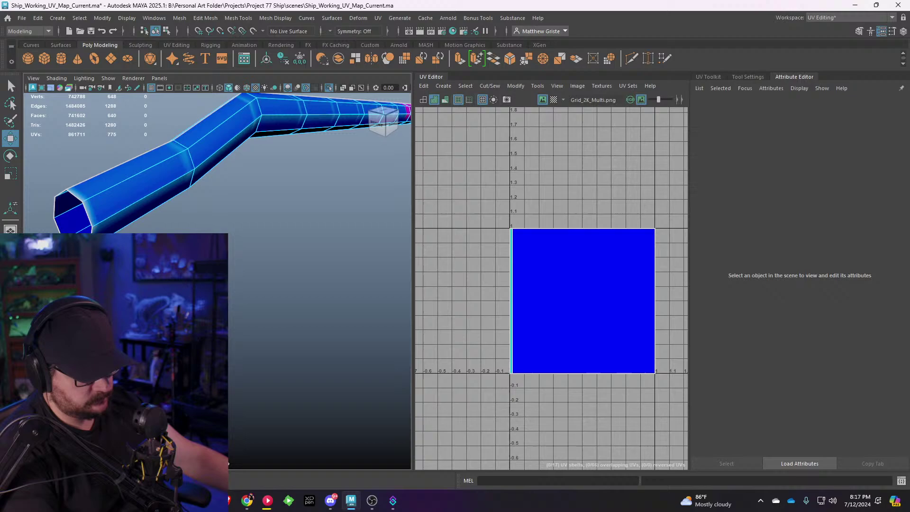
double_click(117, 230)
scroll(216, 227, down, 5)
alt+drag(217, 228, 274, 233)
right_click(268, 213)
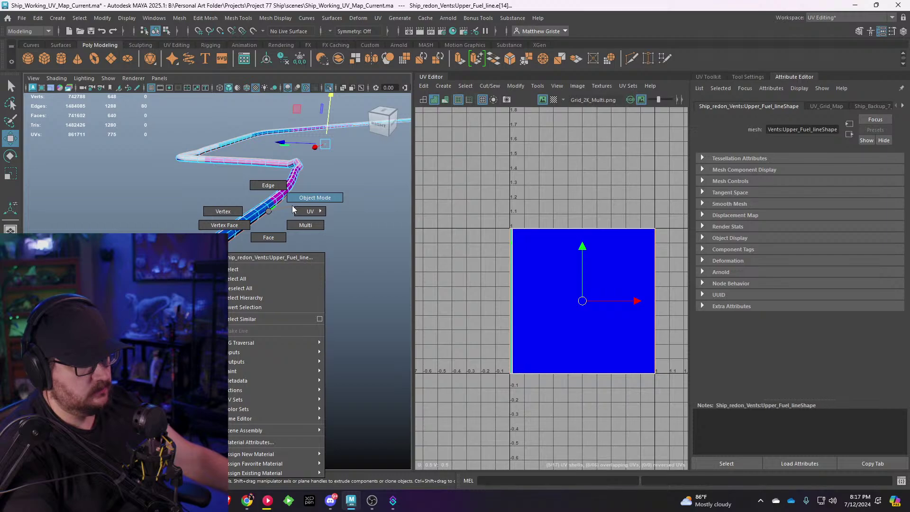
alt+drag(266, 211, 315, 192)
key(ctrl+z)
Step: Apply a camera-based UV projection to the whole upper fuel line
scroll(292, 205, down, 5)
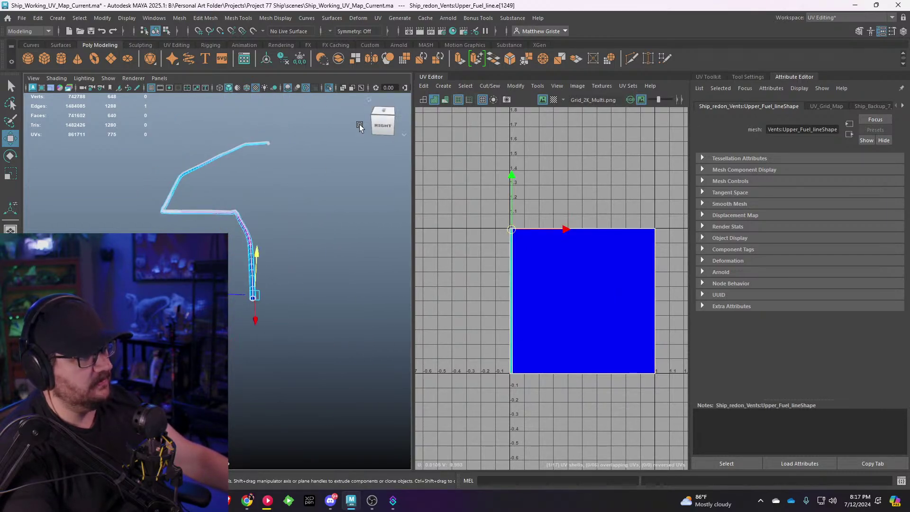
click(377, 18)
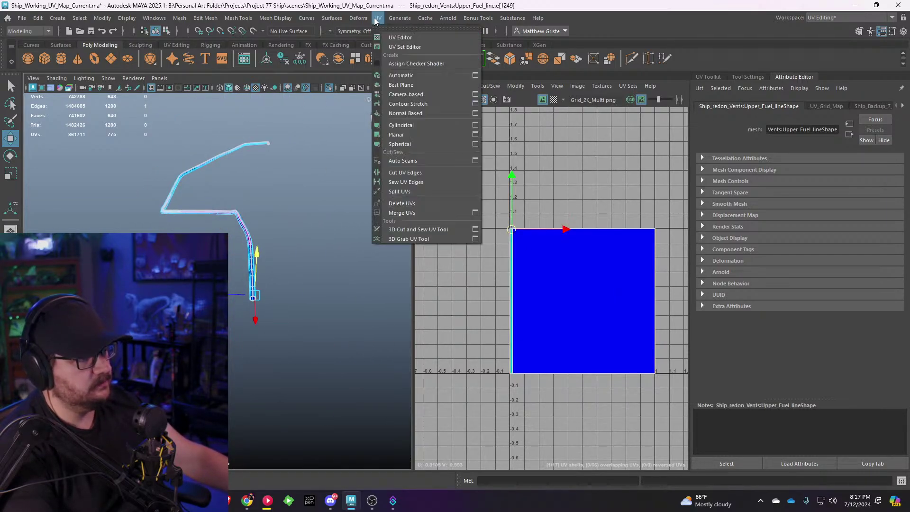
click(410, 99)
scroll(251, 269, up, 5)
right_drag(308, 218, 340, 206)
key(g)
click(325, 263)
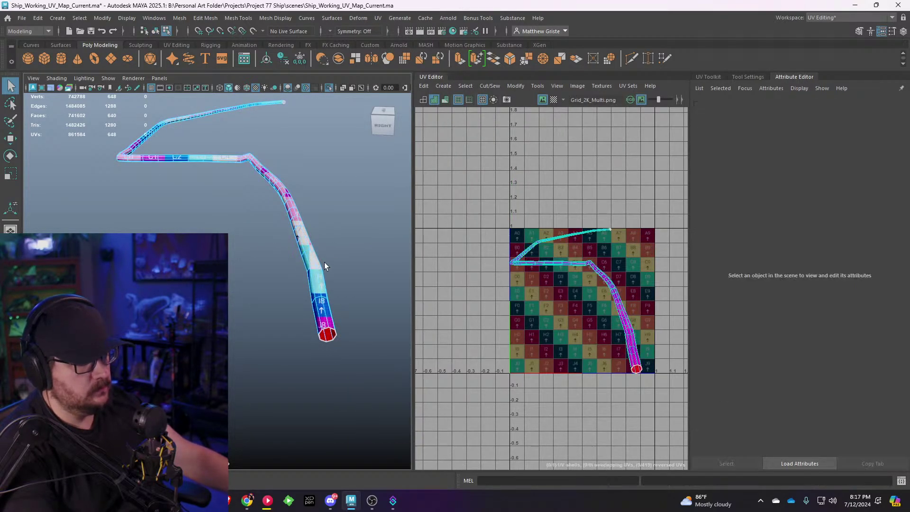
Step: Select the edge loop running lengthwise along the fuel line from its open end
alt+drag(325, 266, 260, 252)
alt+middle_drag(310, 222, 256, 280)
alt+middle_drag(190, 249, 230, 263)
scroll(172, 199, down, 4)
alt+middle_drag(173, 224, 305, 183)
double_click(306, 181)
alt+middle_drag(346, 205, 317, 213)
scroll(587, 284, up, 3)
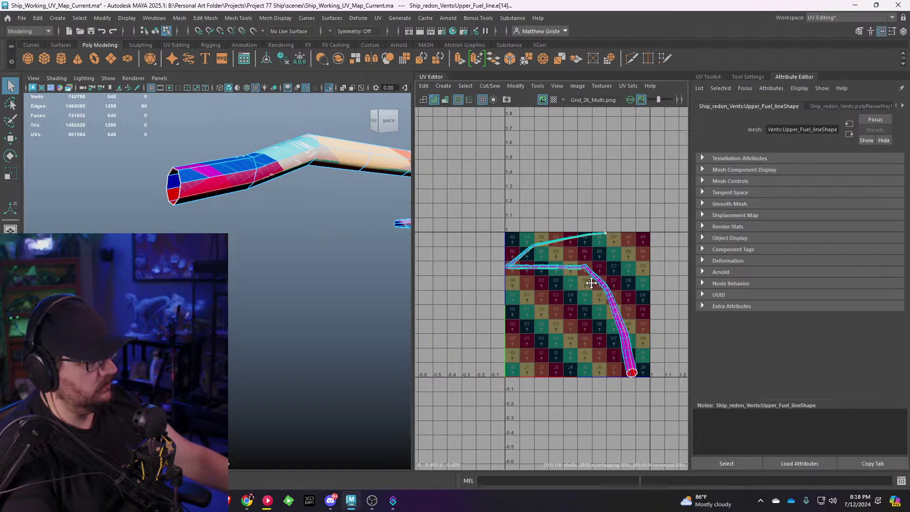
Step: Try to unfold the fuel line's entire UV shell
alt+drag(184, 202, 287, 245)
right_drag(508, 260, 454, 252)
click(460, 262)
key(ctrl+u)
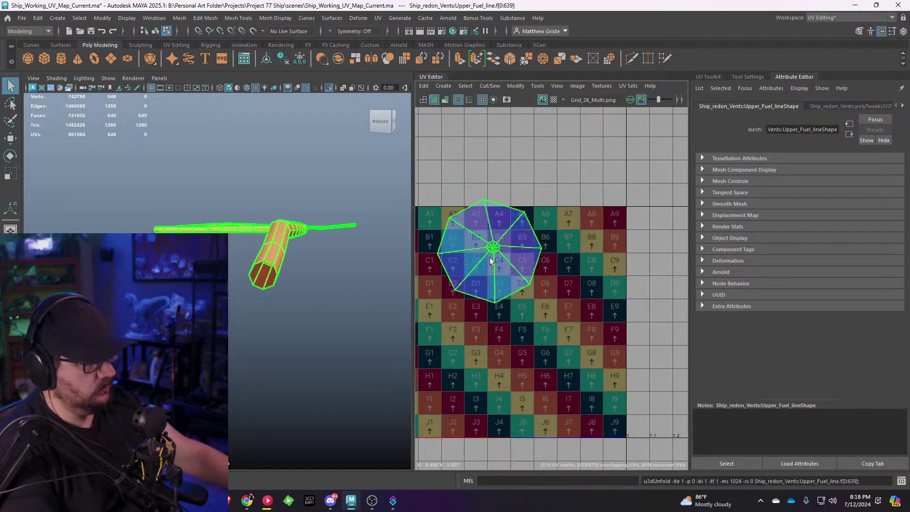
Step: Undo the unfold of the fuel line's UV shell and bring the pipe's open end back into view
key(F8)
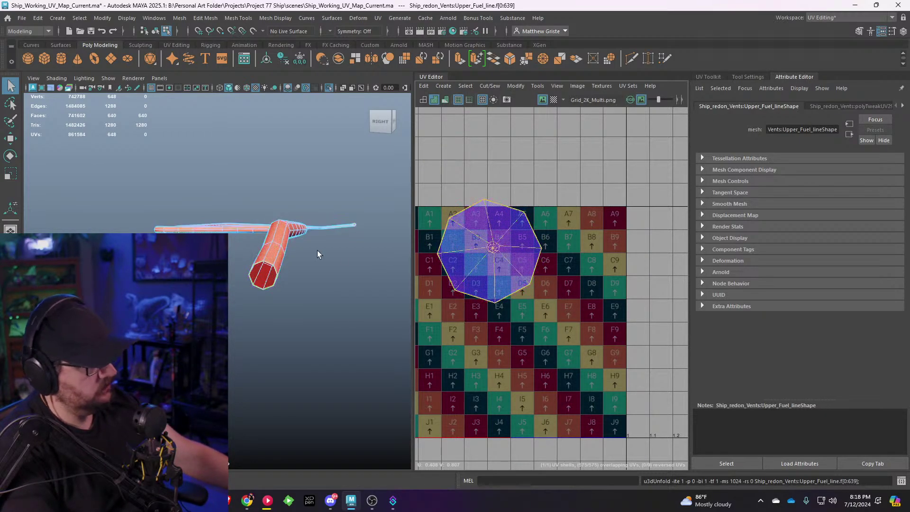
alt+drag(315, 251, 257, 283)
alt+right_drag(257, 283, 304, 275)
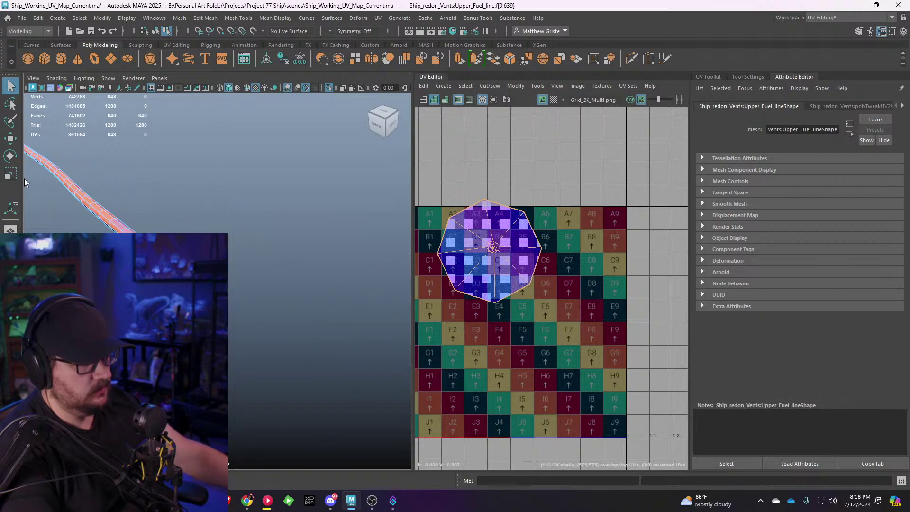
alt+drag(303, 275, 304, 249)
alt+middle_drag(304, 250, 267, 230)
alt+right_drag(267, 229, 294, 236)
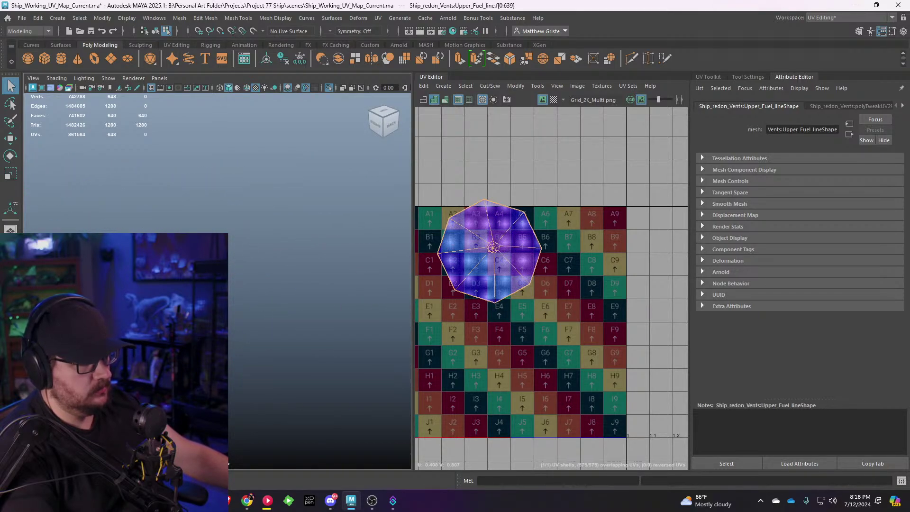
alt+middle_drag(256, 237, 223, 280)
alt+drag(223, 280, 311, 275)
alt+right_drag(311, 274, 217, 280)
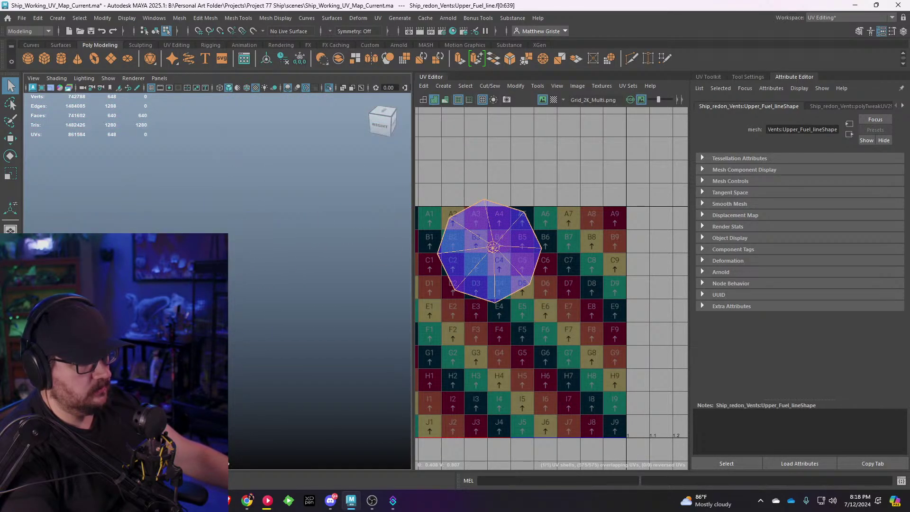
alt+drag(218, 279, 396, 258)
alt+middle_drag(284, 261, 327, 255)
alt+middle_drag(244, 258, 327, 257)
alt+drag(229, 278, 305, 259)
key(ctrl+z)
scroll(260, 232, up, 3)
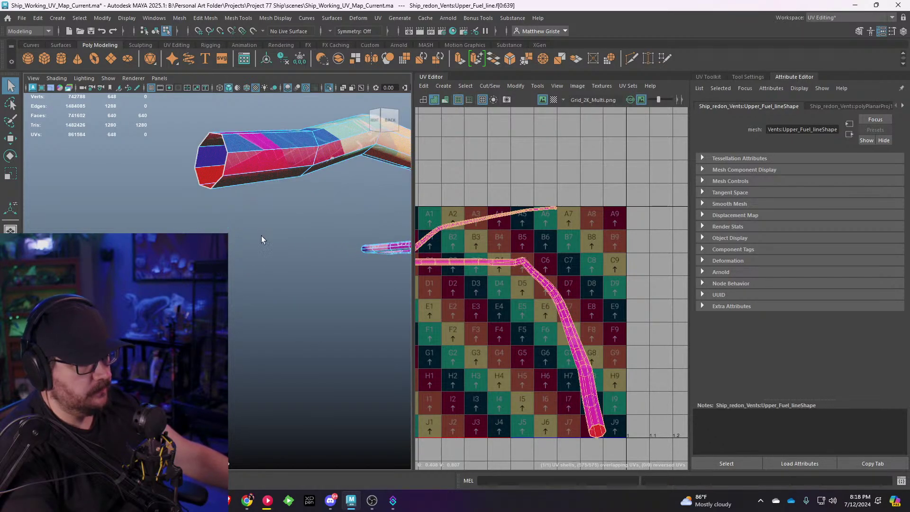
Step: Cut a UV seam along the lengthwise edge loop and border edges of the upper fuel line pipe
right_drag(246, 177, 246, 170)
double_click(251, 173)
alt+middle_drag(505, 283, 519, 272)
click(520, 271)
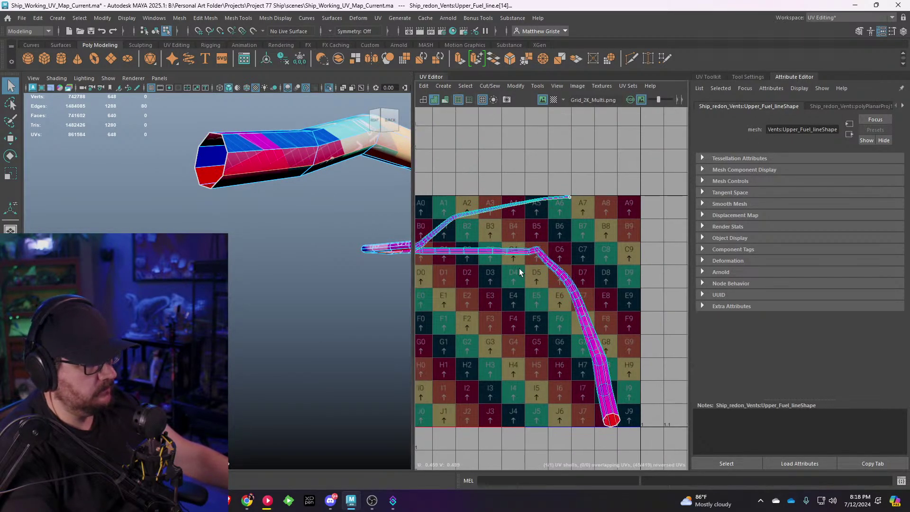
key(w)
right_drag(521, 267, 477, 243)
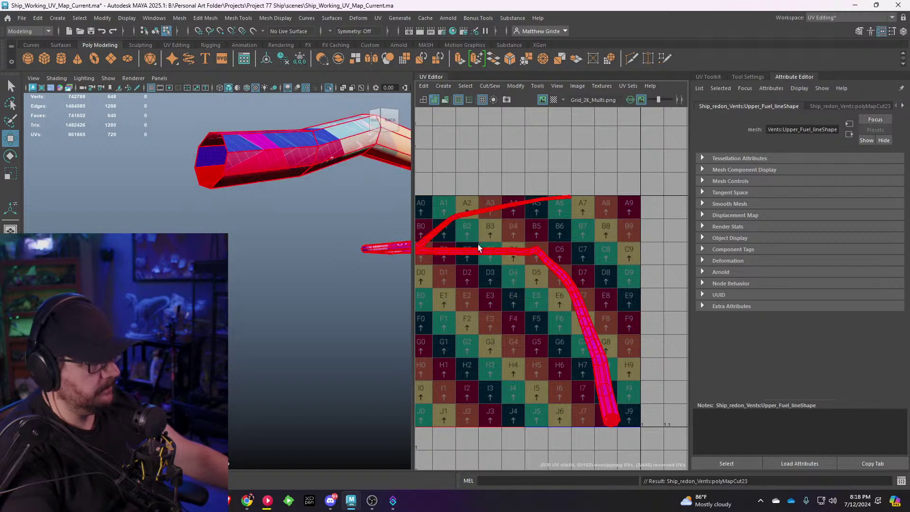
Step: Select the pipe's whole UV shell and unfold it
key(F8)
key(F8)
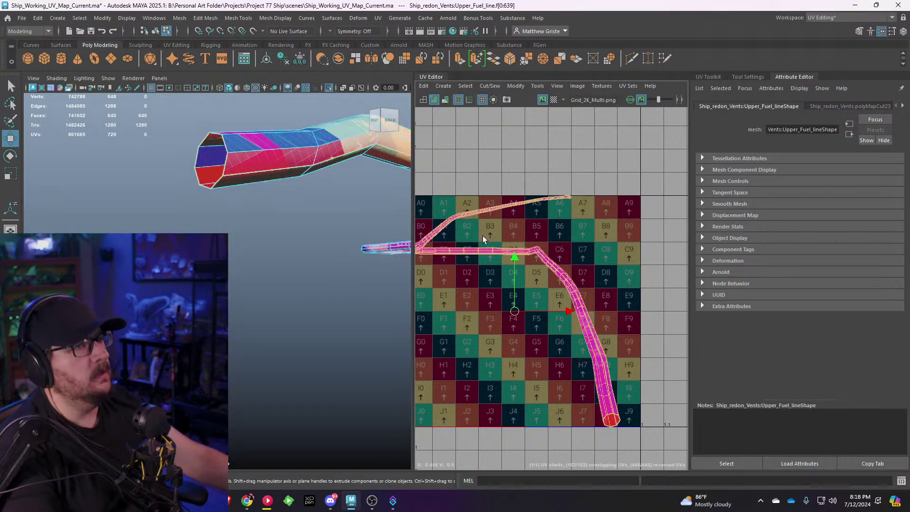
key(F8)
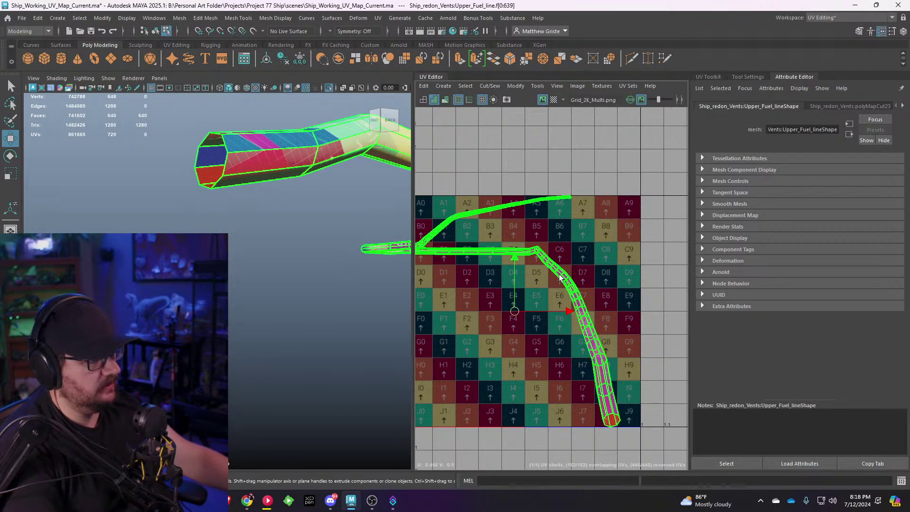
alt+middle_drag(559, 278, 534, 265)
key(F8)
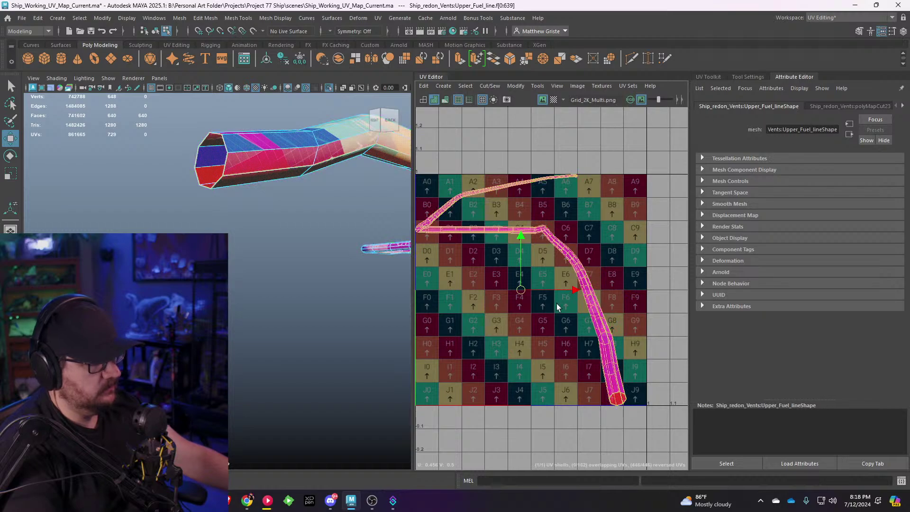
key(ctrl+u)
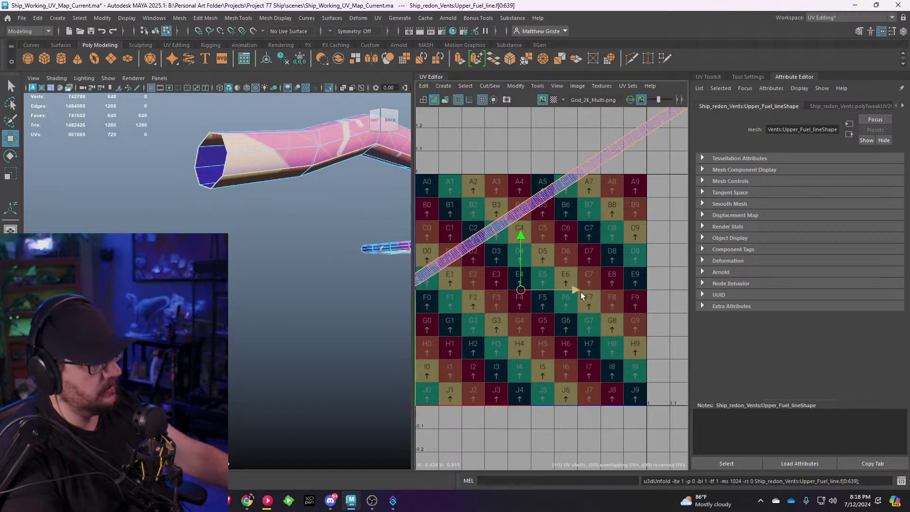
Step: Rotate the unfolded pipe shell to horizontal and scale it uniformly to fit the width of the 0–1 UV tile
scroll(580, 294, down, 3)
key(r)
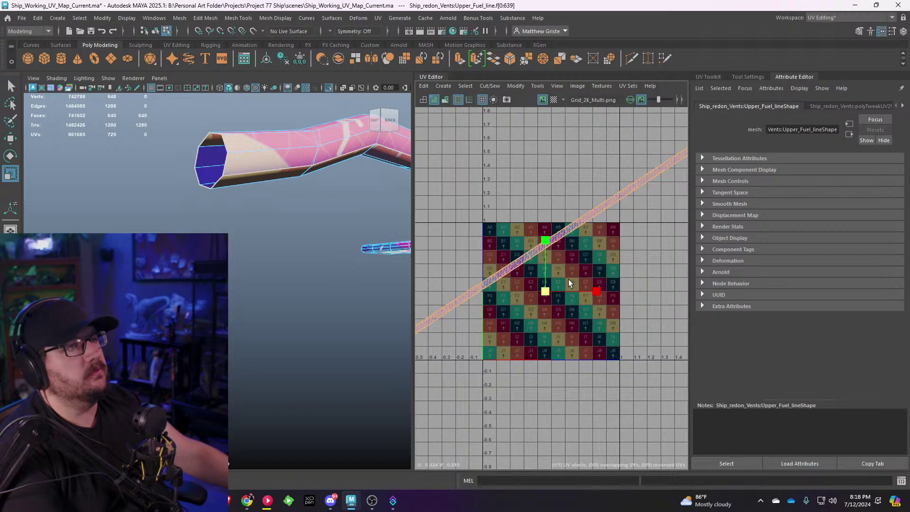
key(e)
drag(570, 249, 592, 266)
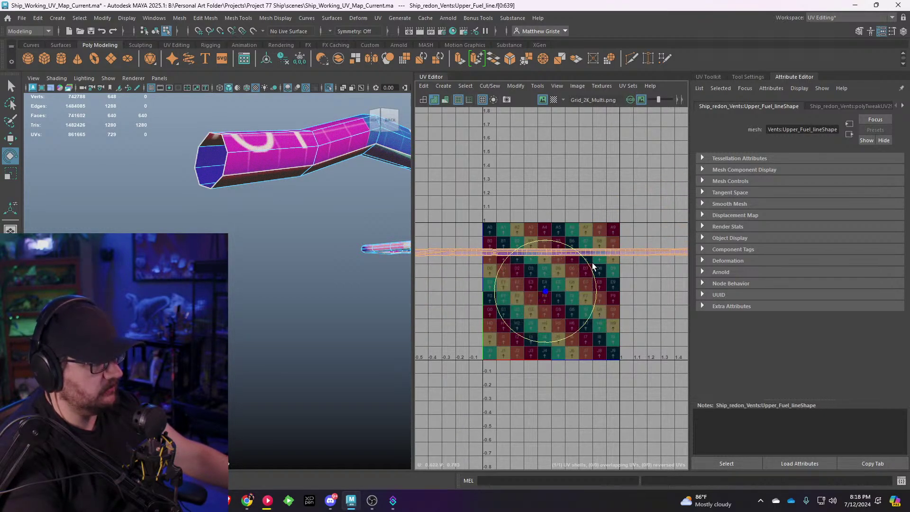
drag(545, 240, 550, 121)
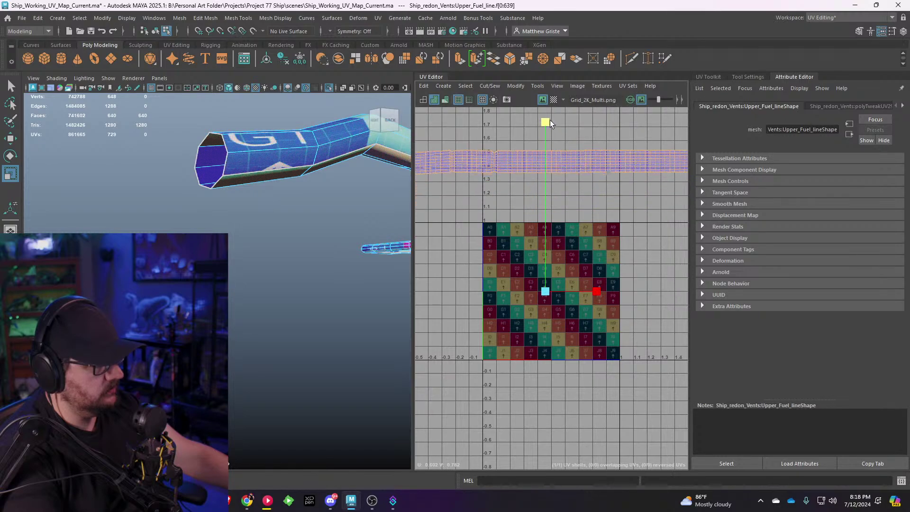
key(ctrl+z)
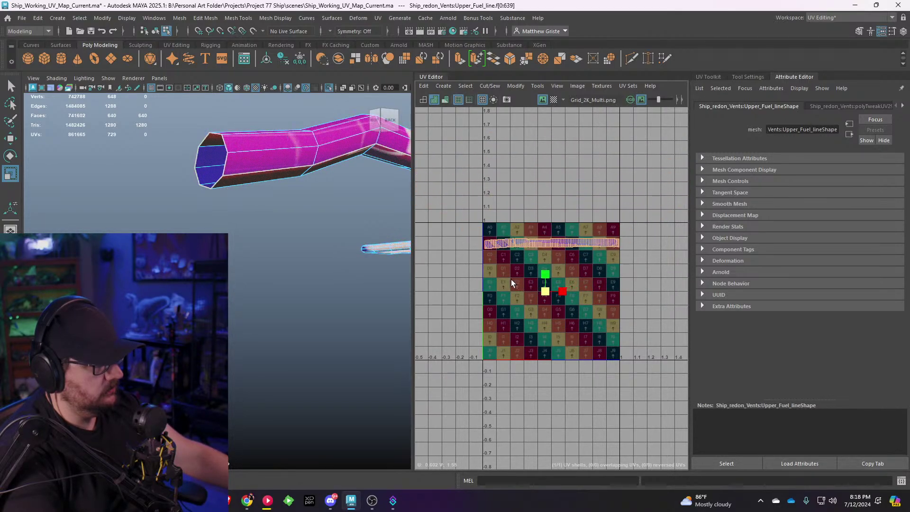
Step: Examine the straightened UV strip along its length for kinks, distortion and overlaps
scroll(521, 270, up, 5)
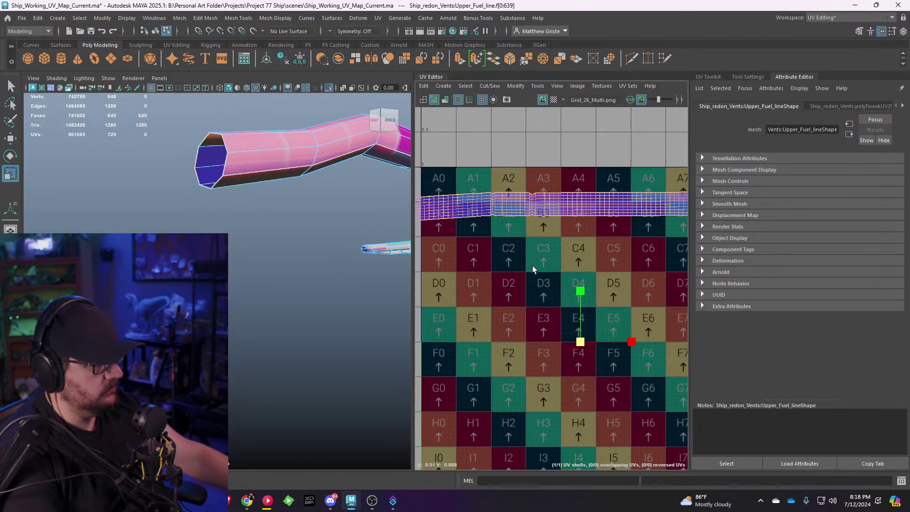
alt+middle_drag(551, 229, 541, 251)
scroll(541, 251, up, 6)
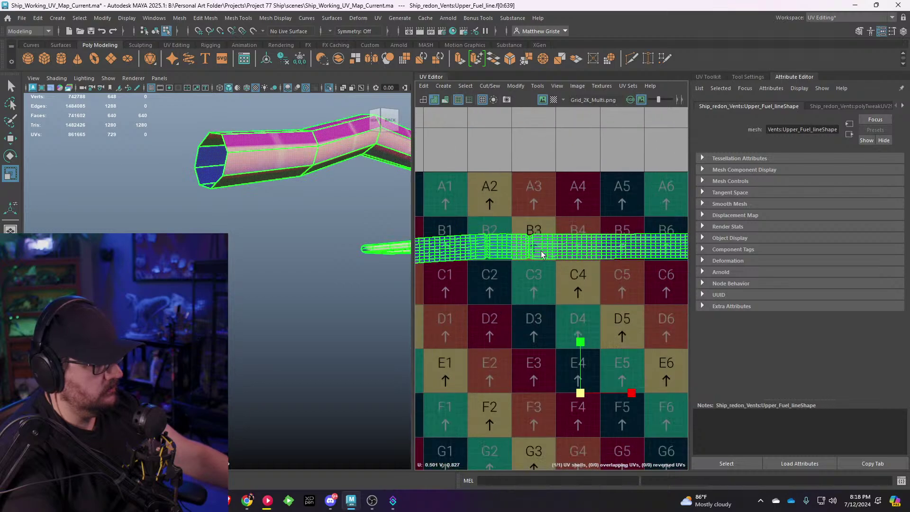
right_drag(497, 223, 498, 199)
scroll(530, 237, down, 4)
alt+middle_drag(597, 268, 518, 257)
scroll(569, 256, down, 5)
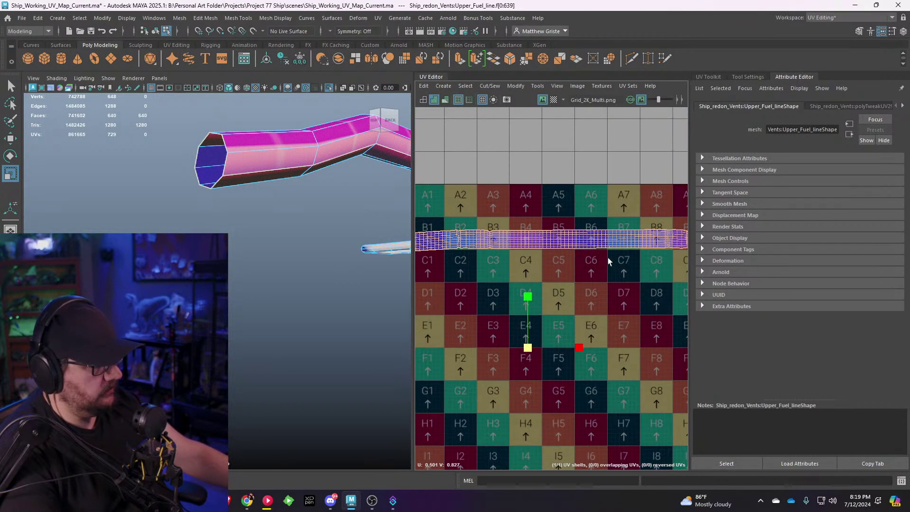
scroll(596, 231, up, 1)
Step: Check the fuel line with smooth mesh preview from several angles, and return it to the unsmoothed display
right_drag(287, 155, 326, 143)
key(3)
click(329, 211)
scroll(328, 211, down, 5)
alt+drag(329, 212, 362, 252)
click(363, 254)
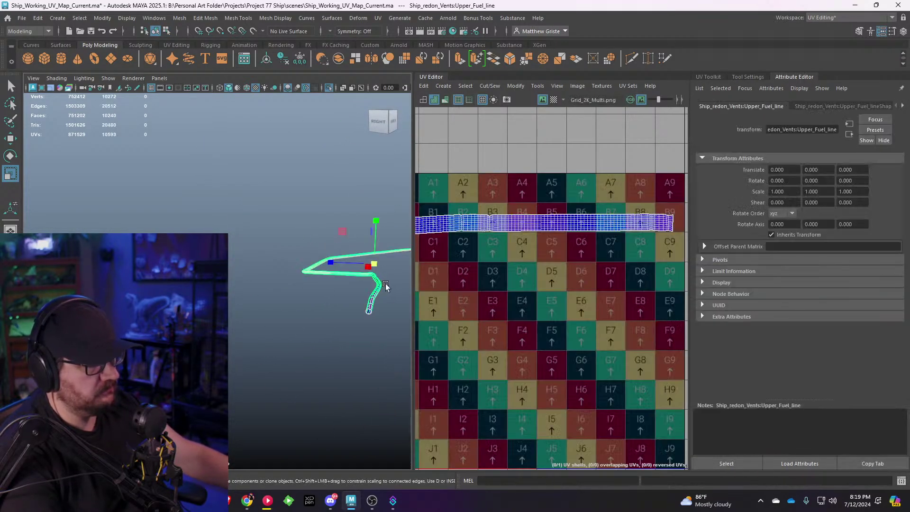
alt+drag(385, 284, 322, 248)
key(1)
Step: Select two opposite pairs of border edges at the pipe's open end and bridge them with 1 division
alt+drag(380, 207, 336, 241)
right_drag(336, 242, 331, 184)
click(330, 181)
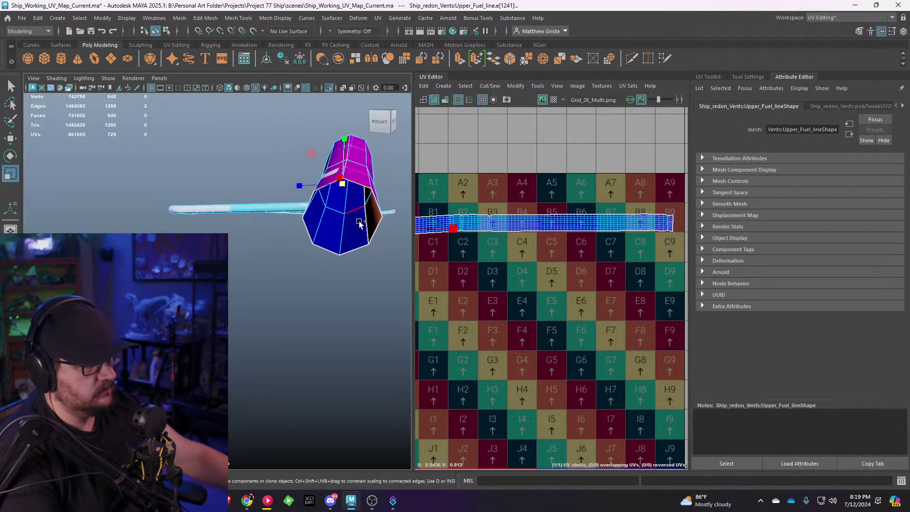
alt+drag(333, 243, 356, 181)
alt+drag(318, 209, 345, 174)
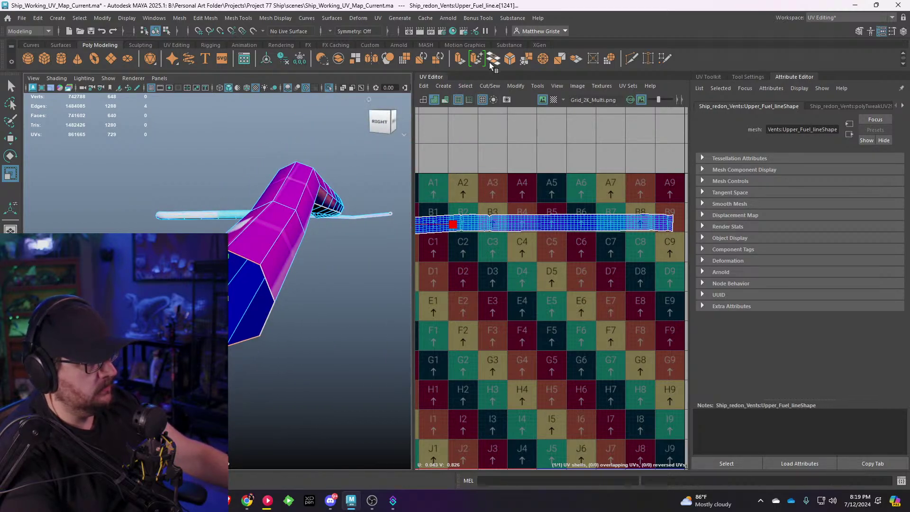
shift+right_drag(385, 164, 314, 240)
alt+drag(317, 243, 311, 284)
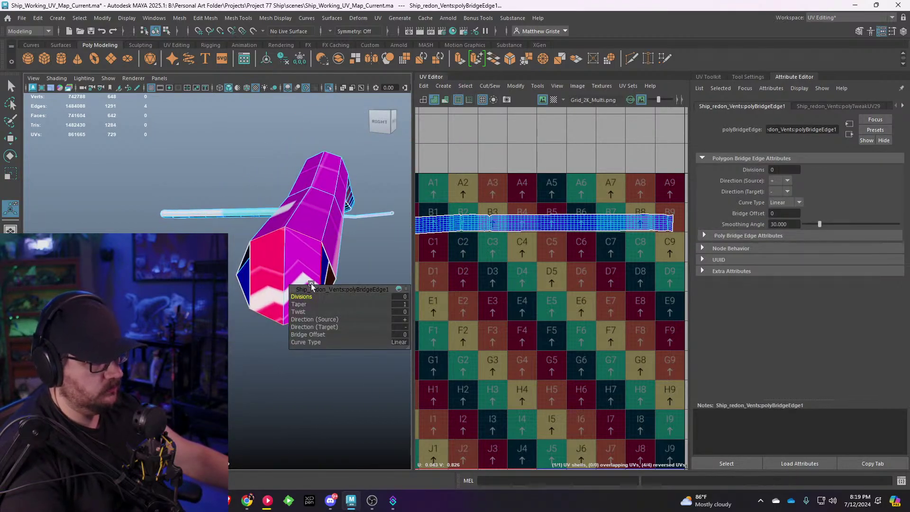
Step: Target-weld the bridge's outer middle vertices onto the neighbouring rim vertices to close the pipe's end cap
right_drag(264, 217, 229, 219)
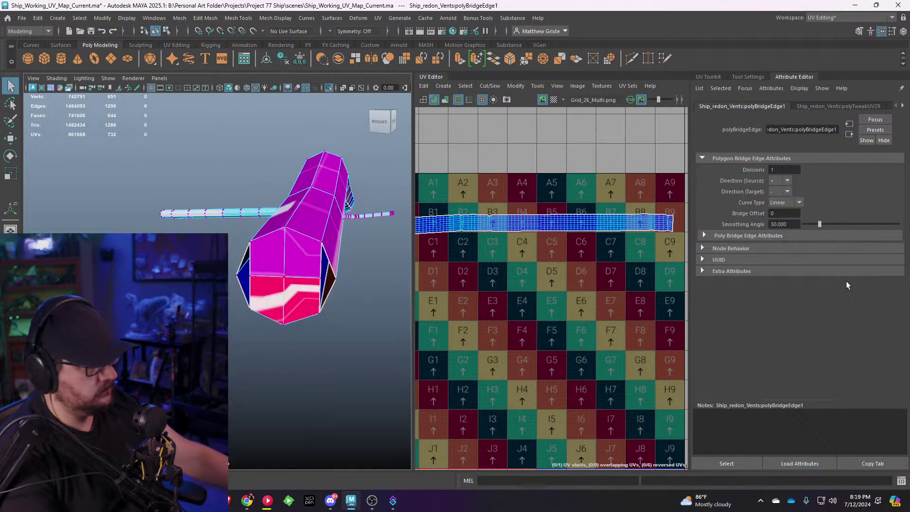
click(902, 33)
click(903, 32)
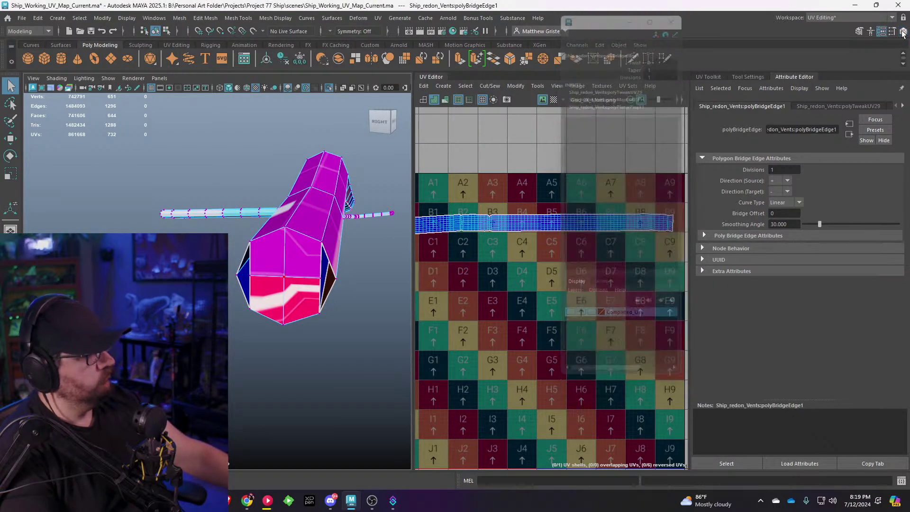
click(859, 32)
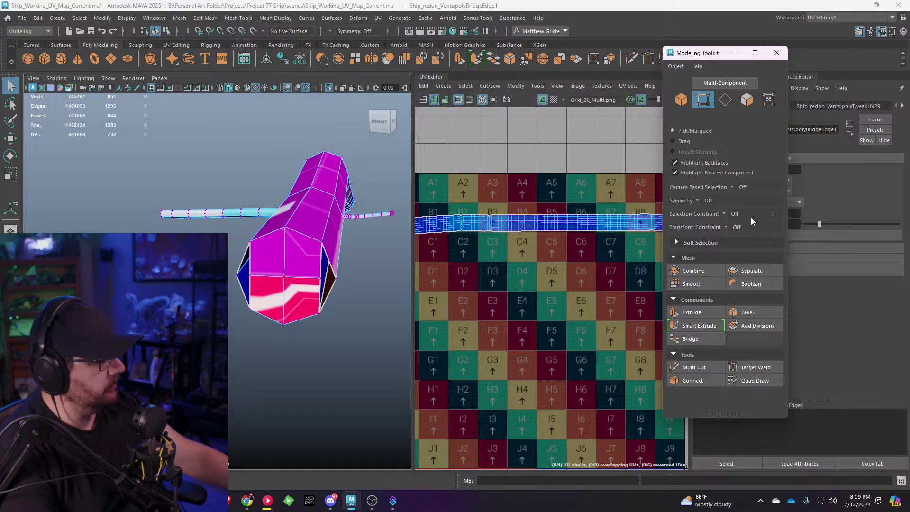
click(748, 368)
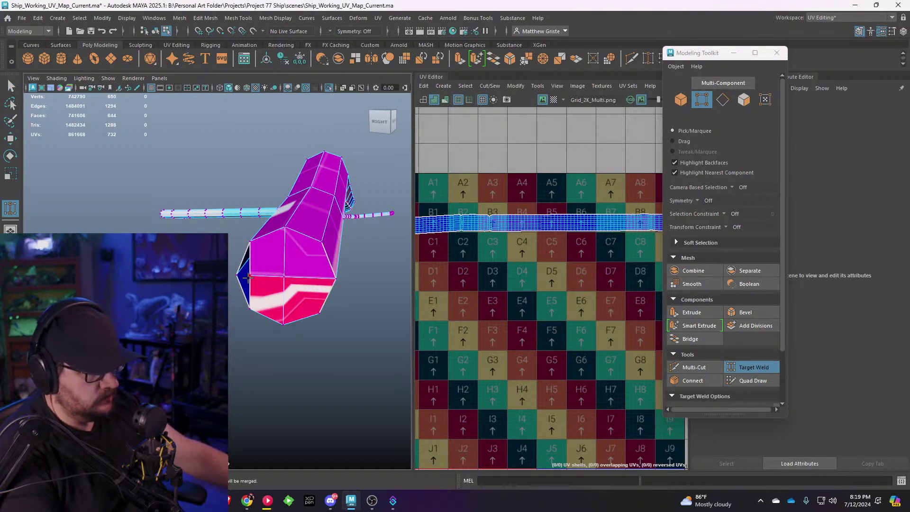
key(q)
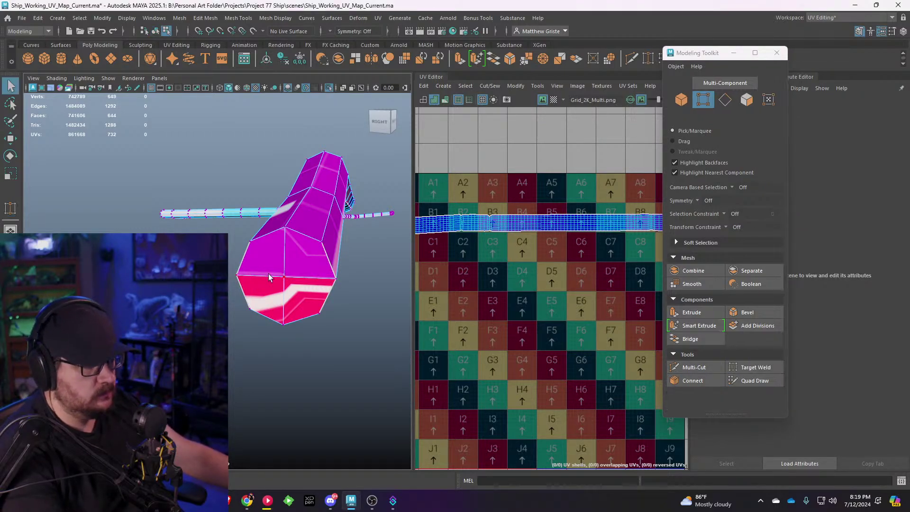
Step: Select the four end cap faces and give them a camera-based UV projection
mouse_move(268, 275)
right_down()
mouse_move(270, 264)
mouse_move(270, 283)
right_up()
click(301, 273)
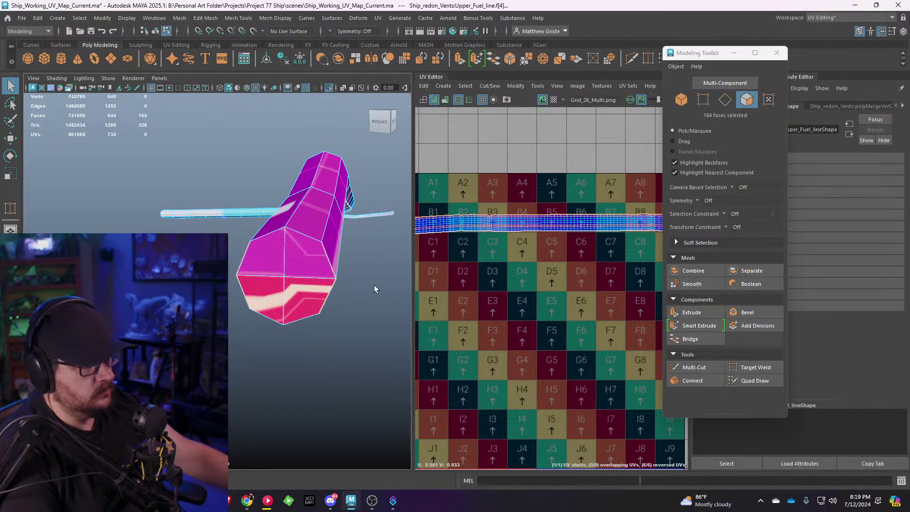
click(373, 286)
click(308, 311)
shift+click(306, 263)
shift+click(266, 260)
shift+click(266, 294)
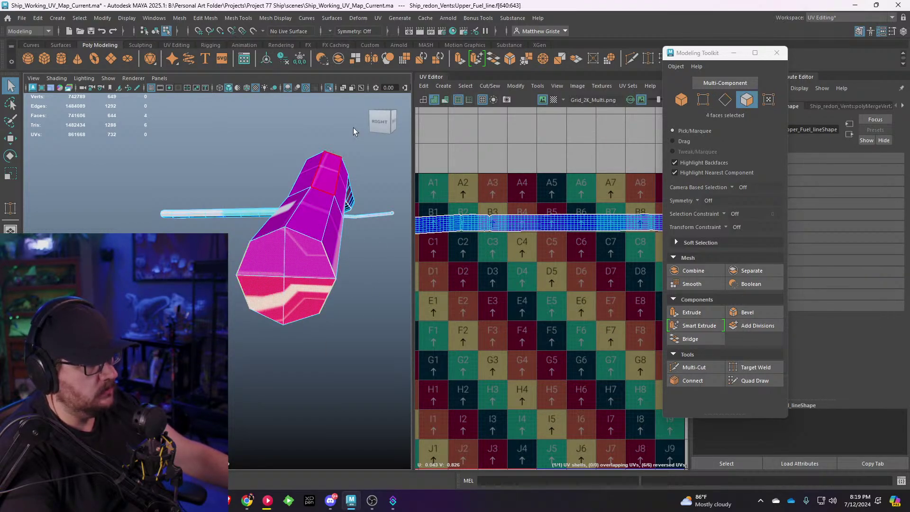
click(379, 18)
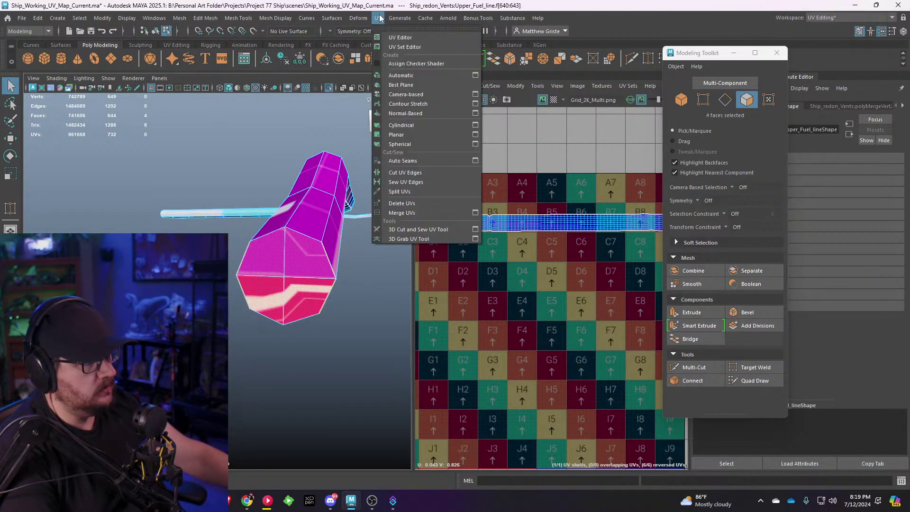
click(411, 94)
Step: Unfold the cap's UV shell, scale it down and place it just above the start of the pipe's UV strip
drag(538, 324, 516, 314)
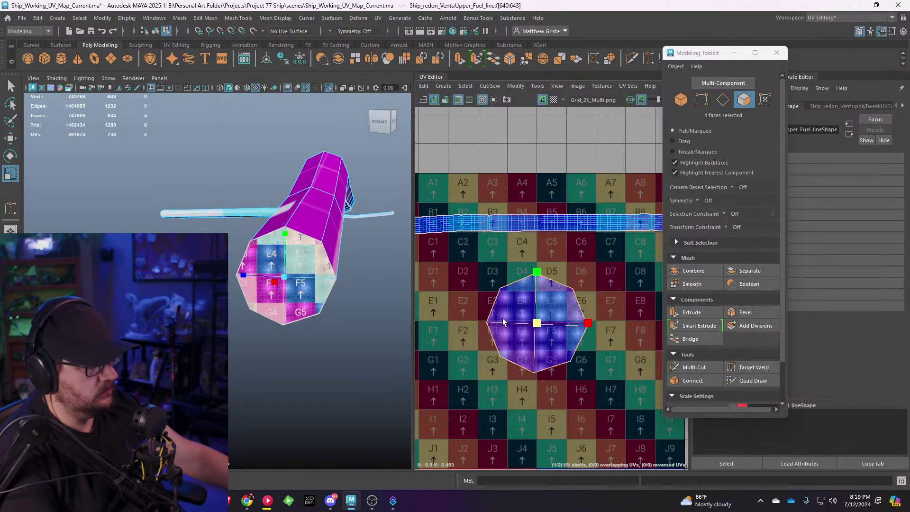
key(ctrl+u)
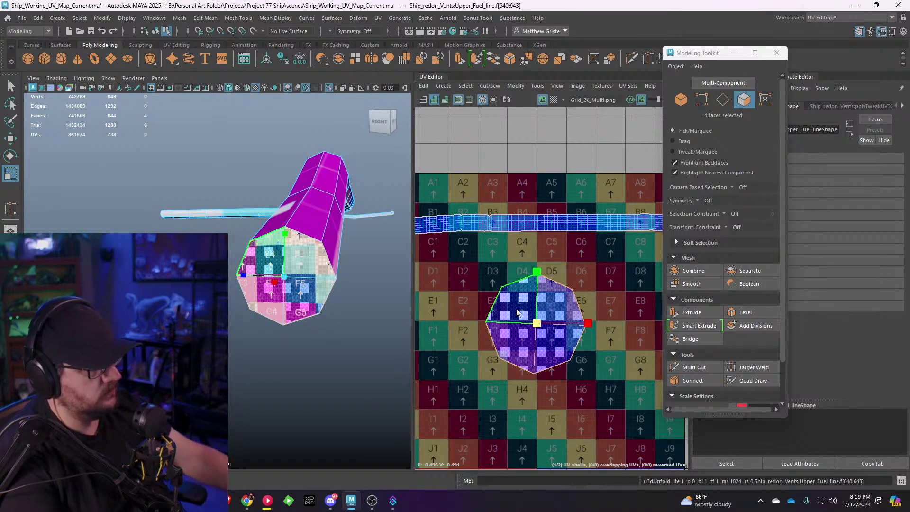
key(e)
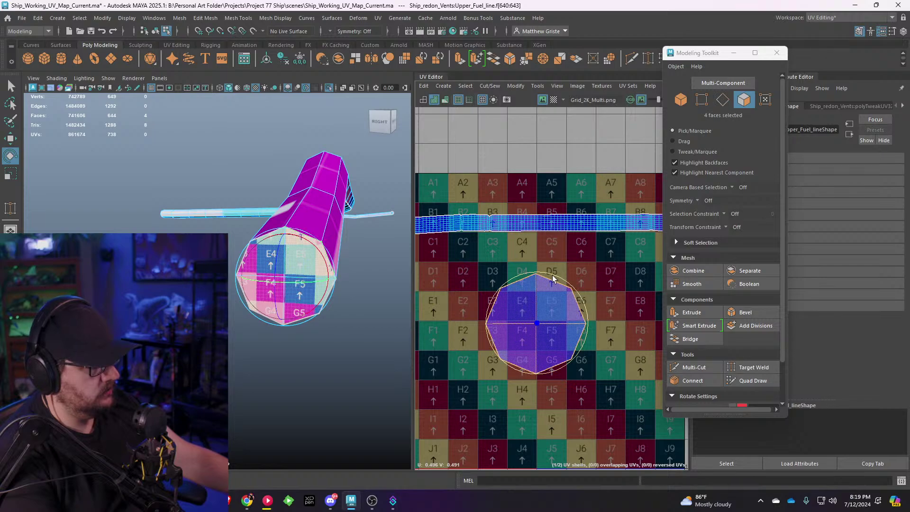
key(r)
drag(537, 323, 420, 204)
key(w)
key(r)
alt+middle_drag(420, 204, 487, 201)
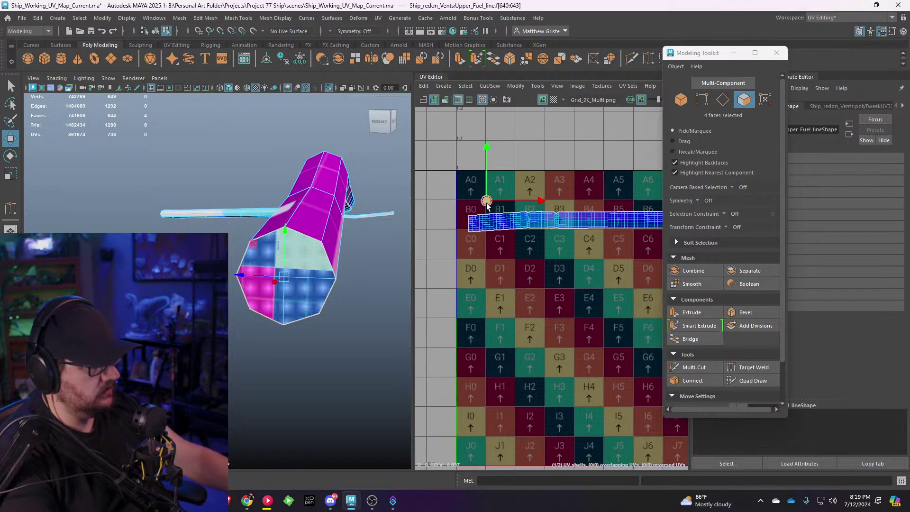
drag(486, 201, 477, 204)
Step: Select opposite pairs of border edges at the pipe's other open end and bridge them with 1 division
scroll(318, 246, down, 5)
alt+drag(318, 246, 227, 253)
alt+middle_drag(496, 285, 281, 265)
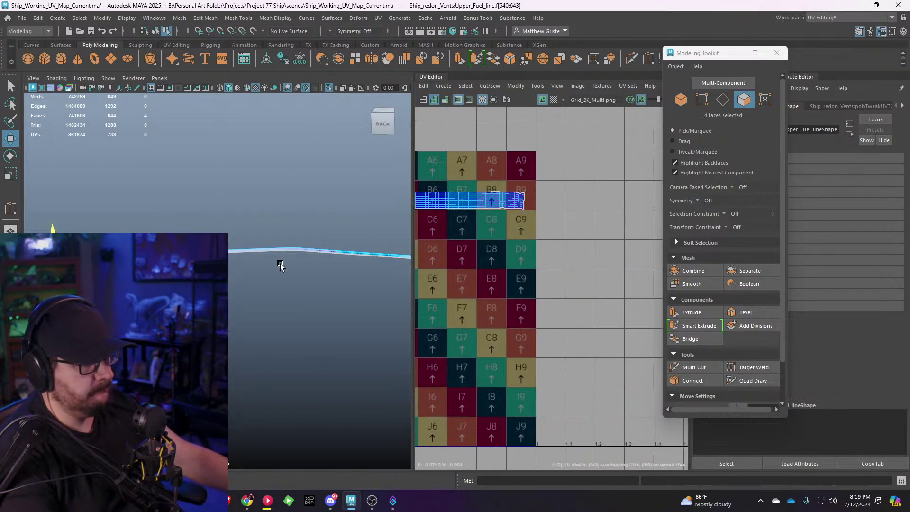
alt+drag(324, 246, 315, 273)
alt+middle_drag(315, 274, 245, 286)
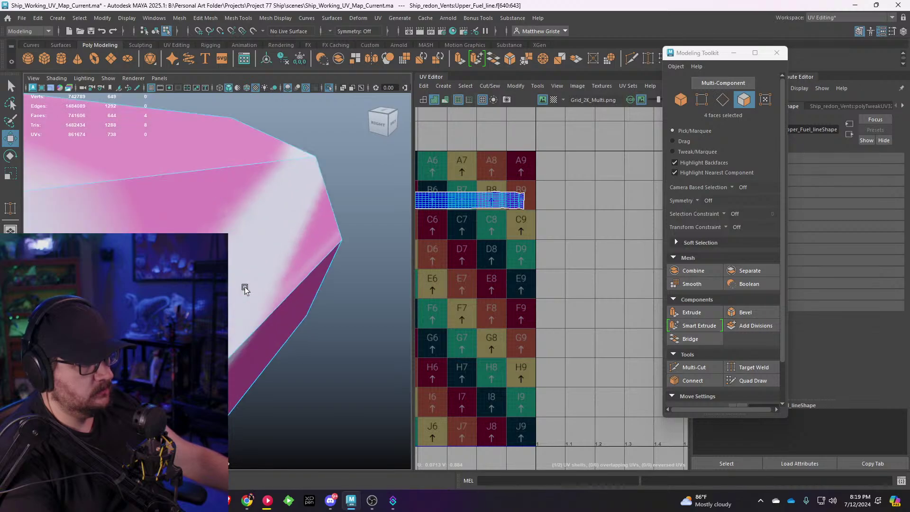
scroll(246, 280, down, 5)
alt+middle_drag(261, 229, 293, 211)
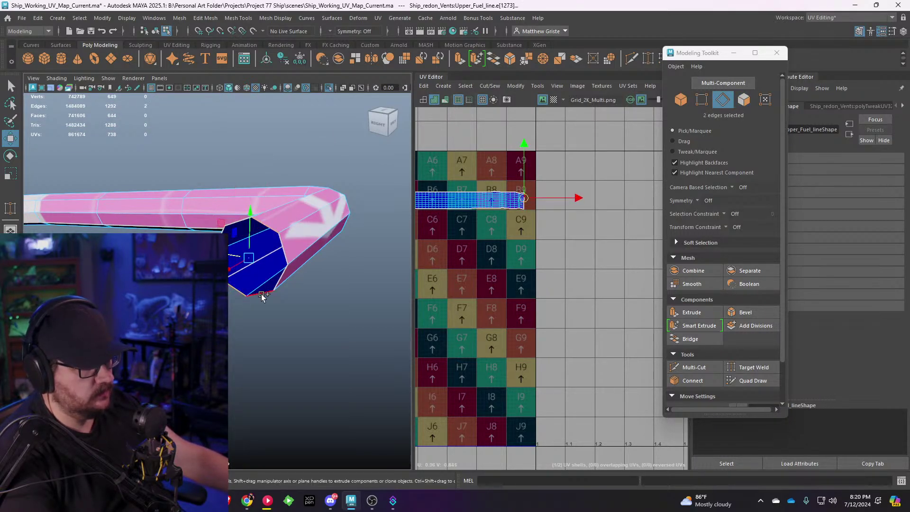
alt+drag(302, 253, 280, 248)
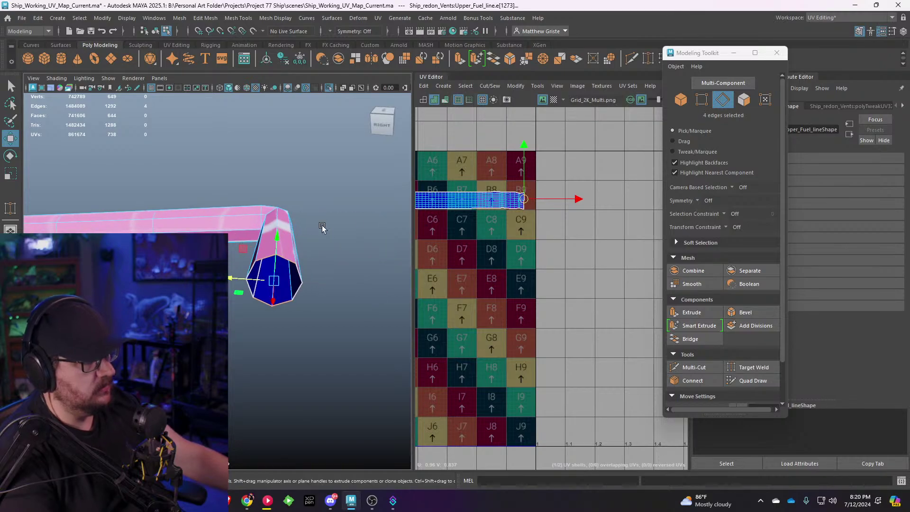
click(494, 59)
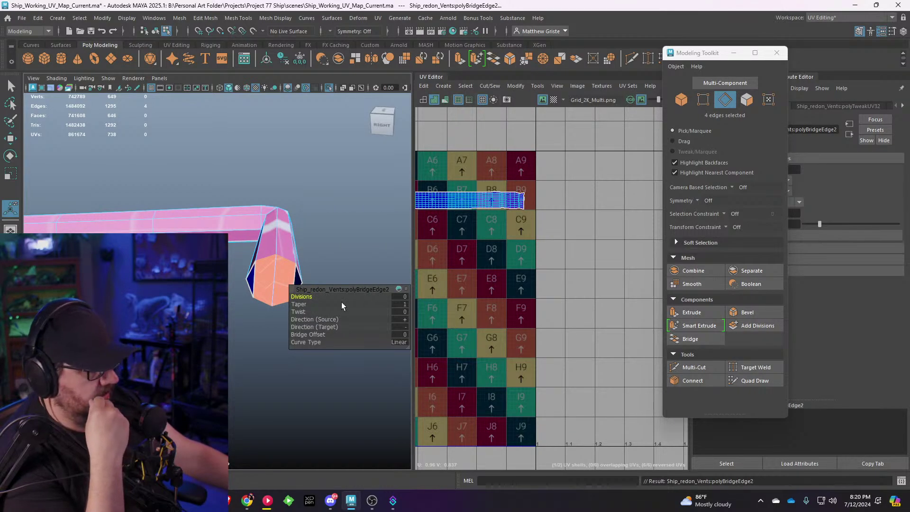
alt+drag(277, 240, 255, 228)
scroll(254, 216, up, 6)
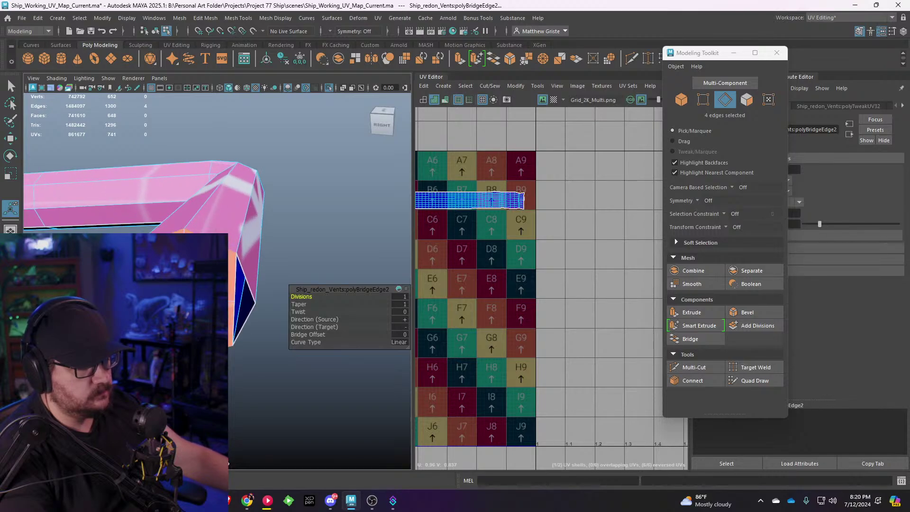
Step: Target-weld the bridge's outer middle vertices onto the neighbouring rim vertices to close the cap at the pipe's other end
scroll(254, 216, down, 6)
scroll(254, 216, up, 5)
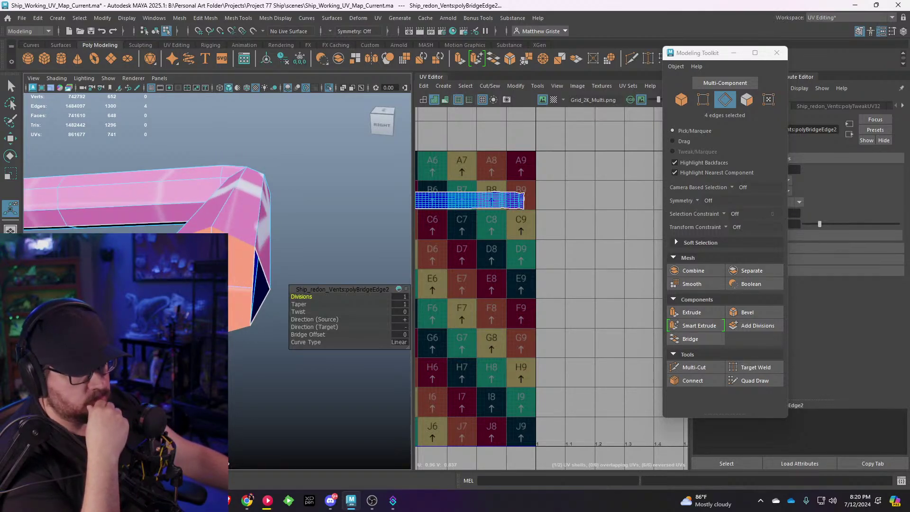
alt+drag(263, 211, 188, 218)
right_click(187, 218)
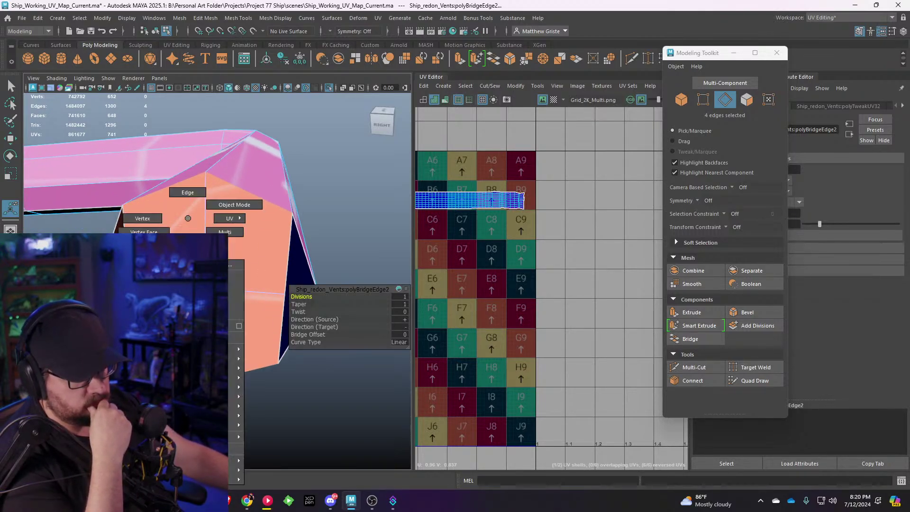
click(138, 221)
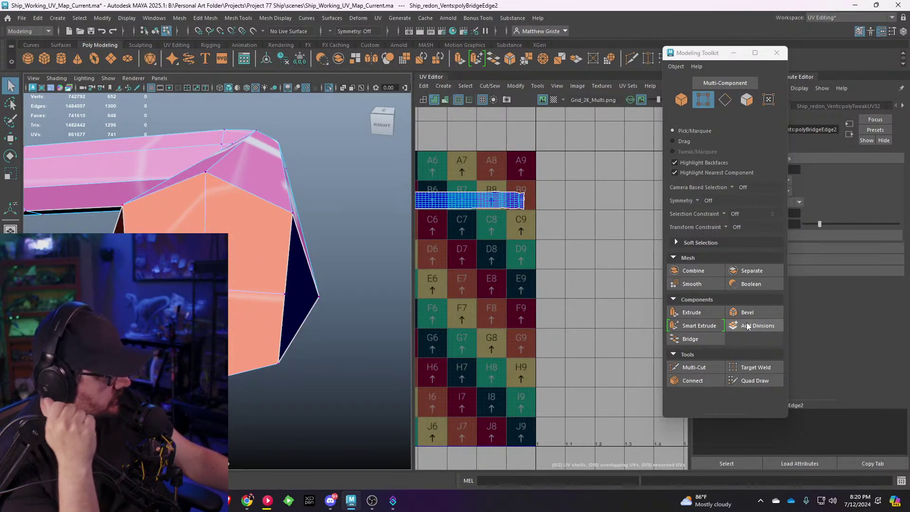
click(751, 368)
drag(283, 296, 318, 297)
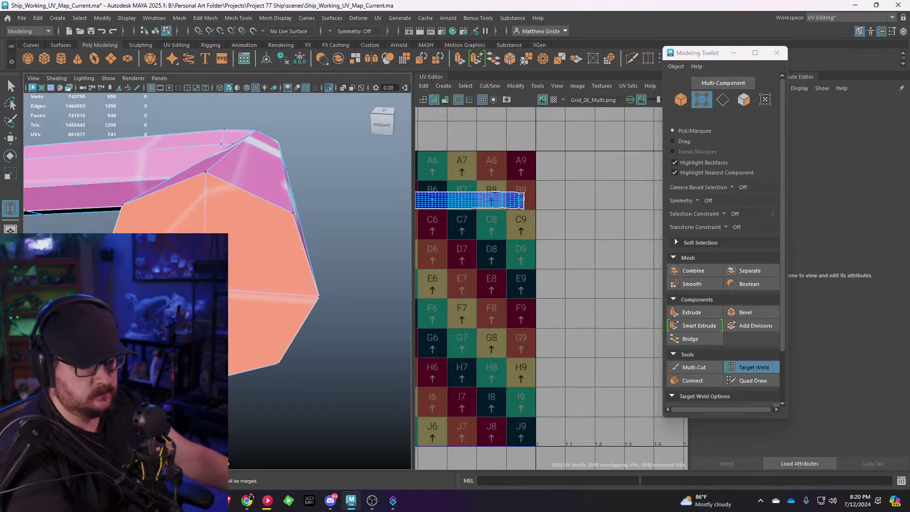
key(q)
Step: Select the four faces of the newly closed end cap and give them a camera-based UV projection
right_click(166, 218)
click(166, 244)
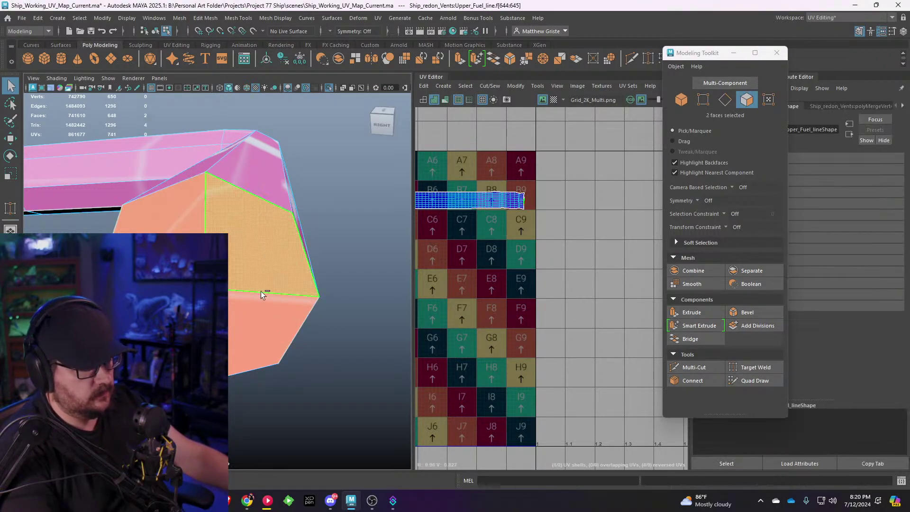
alt+drag(399, 151, 291, 188)
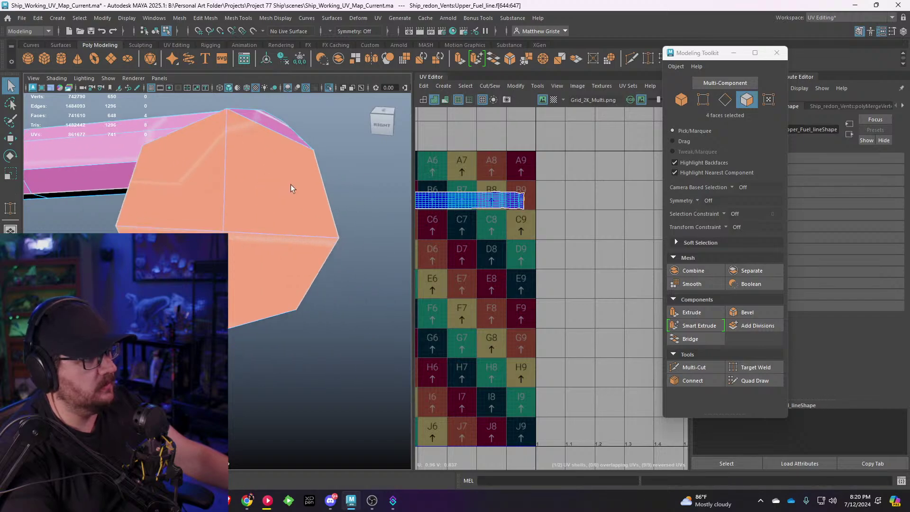
click(378, 18)
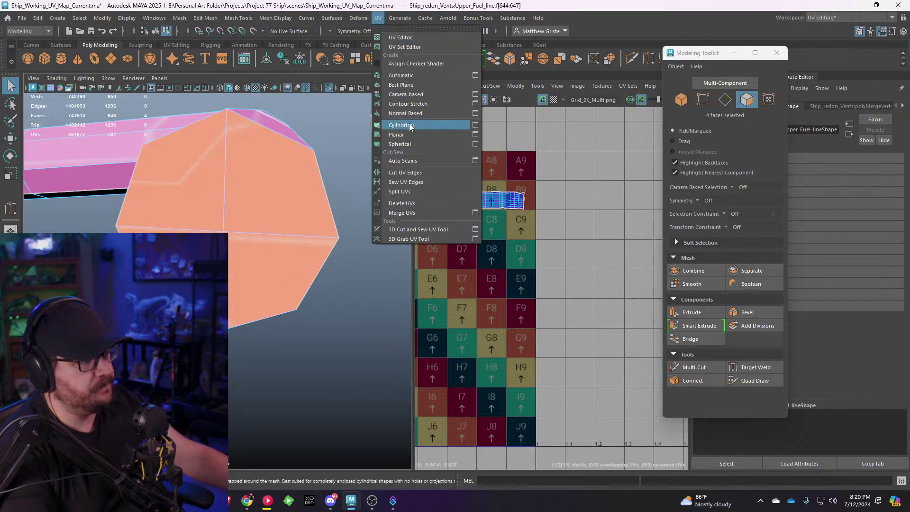
click(404, 94)
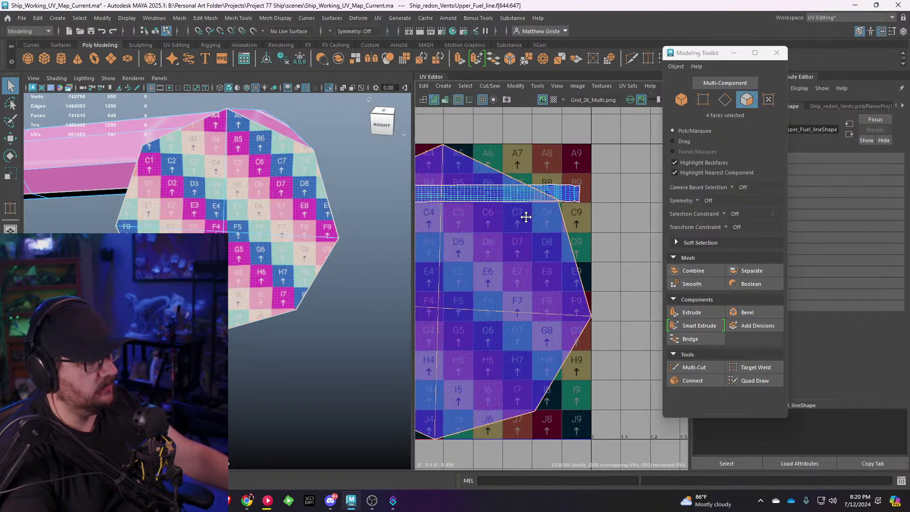
Step: Scale the second cap's UV shell down and move it over the start of the pipe's UV strip
alt+middle_drag(526, 217, 566, 214)
key(e)
key(r)
drag(482, 288, 462, 187)
scroll(516, 208, up, 2)
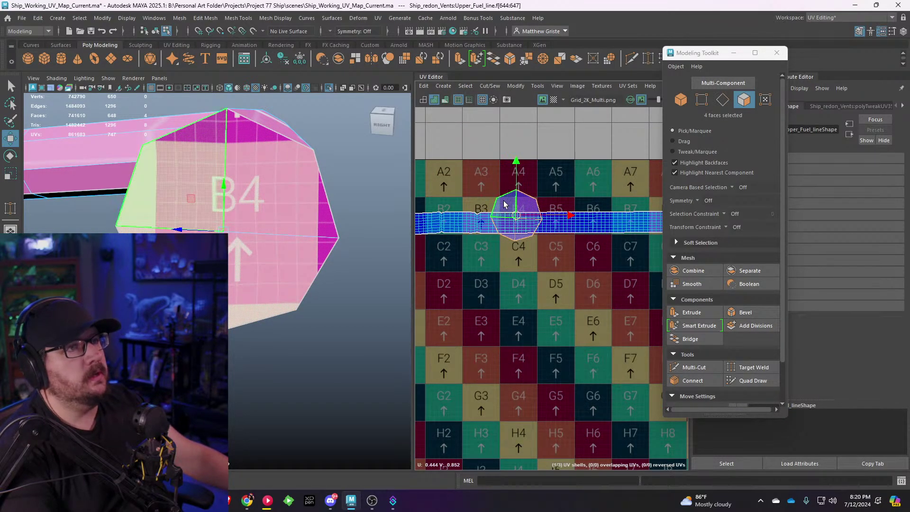
alt+middle_drag(504, 203, 550, 244)
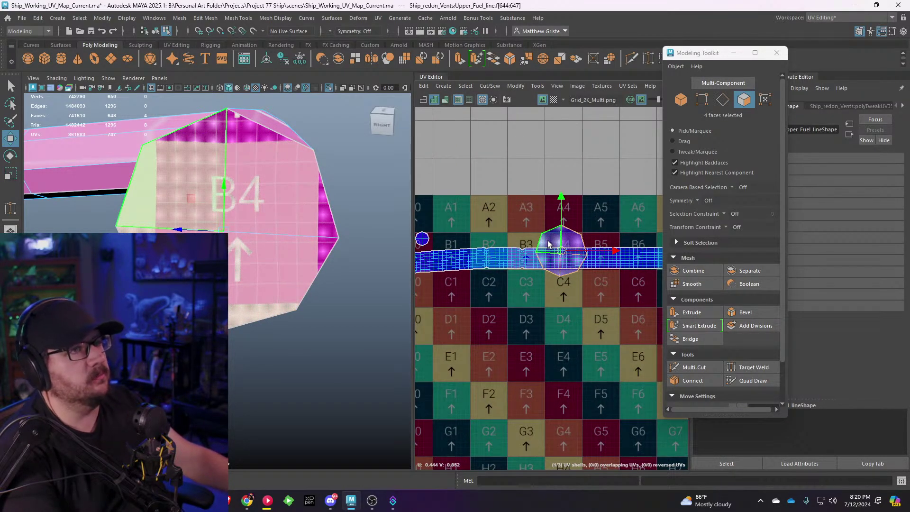
key(r)
drag(548, 244, 438, 243)
Step: Unfold the second cap's shell and fit it at matching size right beside the first cap's shell
scroll(439, 243, up, 4)
key(r)
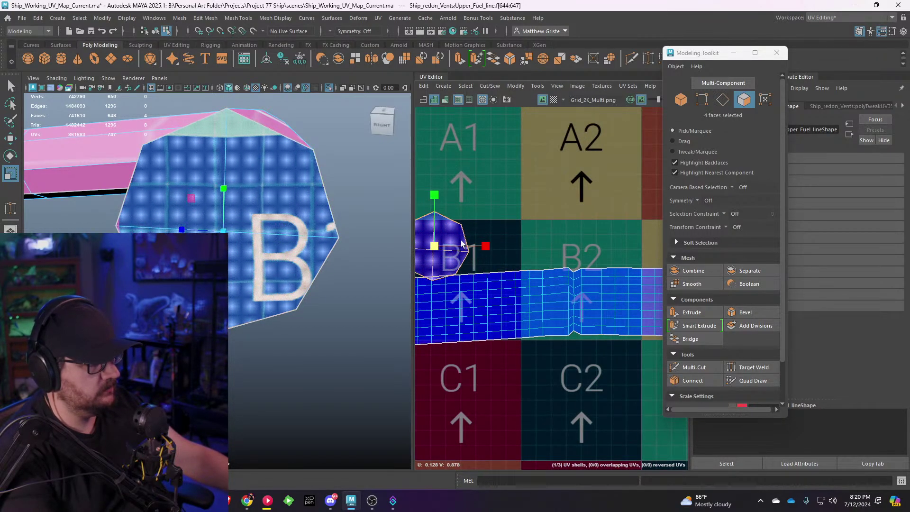
alt+middle_drag(462, 244, 550, 235)
drag(523, 238, 515, 239)
key(w)
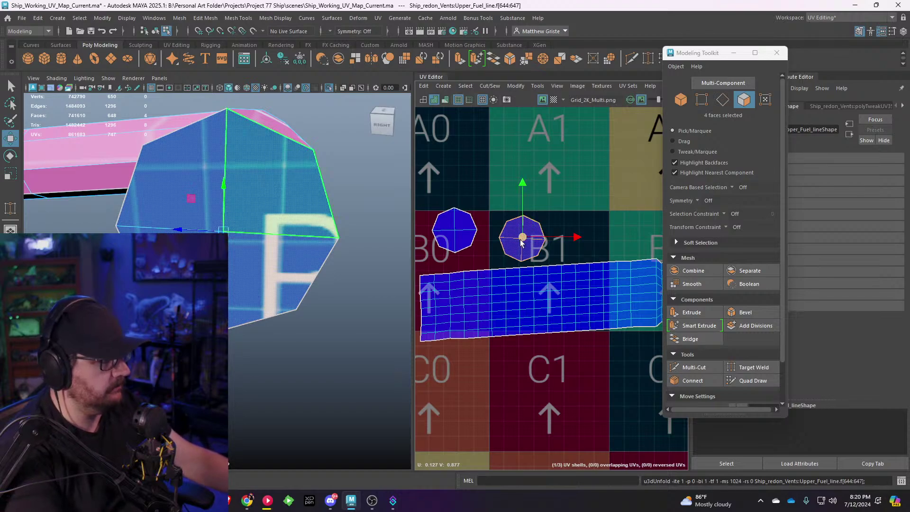
drag(522, 237, 505, 230)
scroll(222, 192, up, 3)
Step: Return to object mode, deselect the pipe and end its isolation to show the whole ship
alt+drag(224, 230, 219, 265)
key(a)
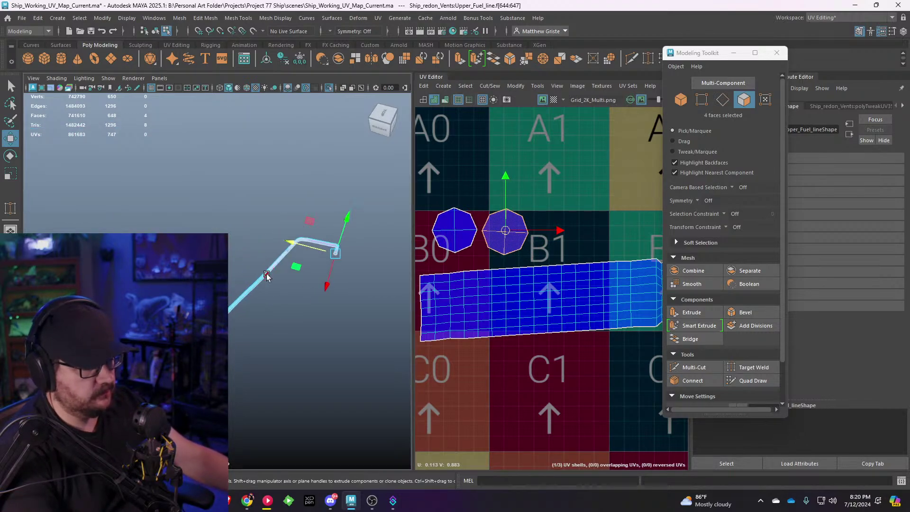
right_drag(266, 275, 309, 203)
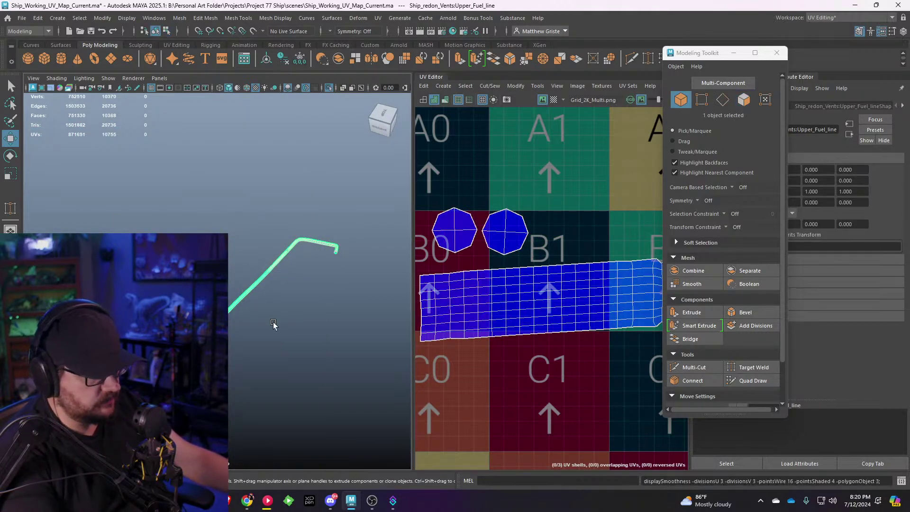
click(313, 328)
alt+drag(289, 329, 330, 329)
alt+middle_drag(256, 211, 176, 171)
click(108, 77)
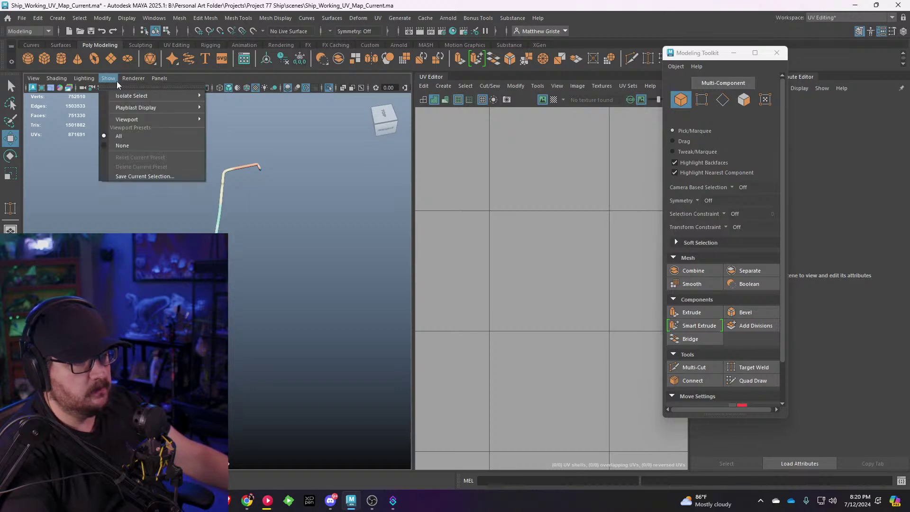
mouse_move(133, 93)
click(240, 95)
Step: Select the neighbouring fuel line pipe and assign it the existing UV_Grid_Map material
alt+drag(313, 211, 258, 209)
click(228, 233)
mouse_move(284, 235)
alt+mouse_down()
mouse_move(135, 214)
mouse_move(142, 256)
mouse_move(199, 251)
mouse_move(218, 266)
mouse_move(272, 245)
mouse_move(215, 219)
mouse_move(284, 218)
mouse_move(247, 230)
mouse_move(266, 229)
mouse_move(211, 178)
mouse_move(300, 183)
mouse_move(232, 197)
mouse_move(288, 230)
alt+mouse_up()
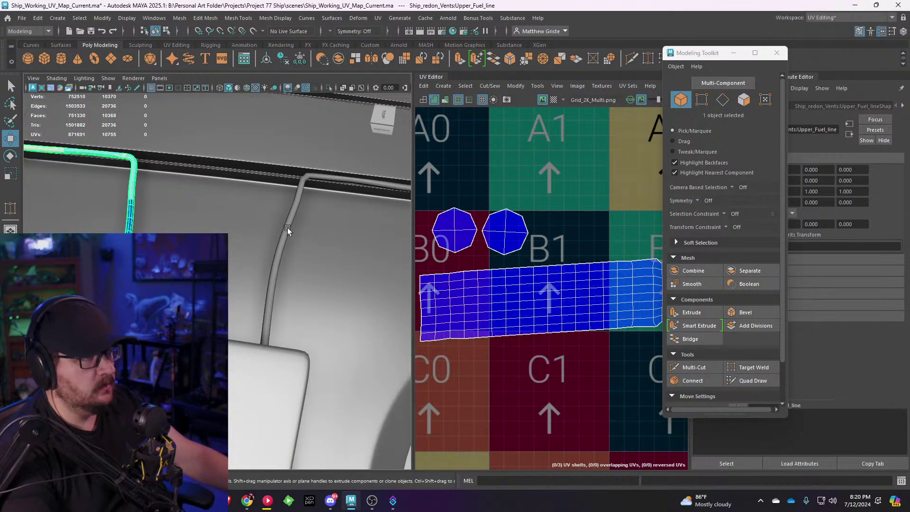
click(288, 230)
right_drag(288, 218, 287, 480)
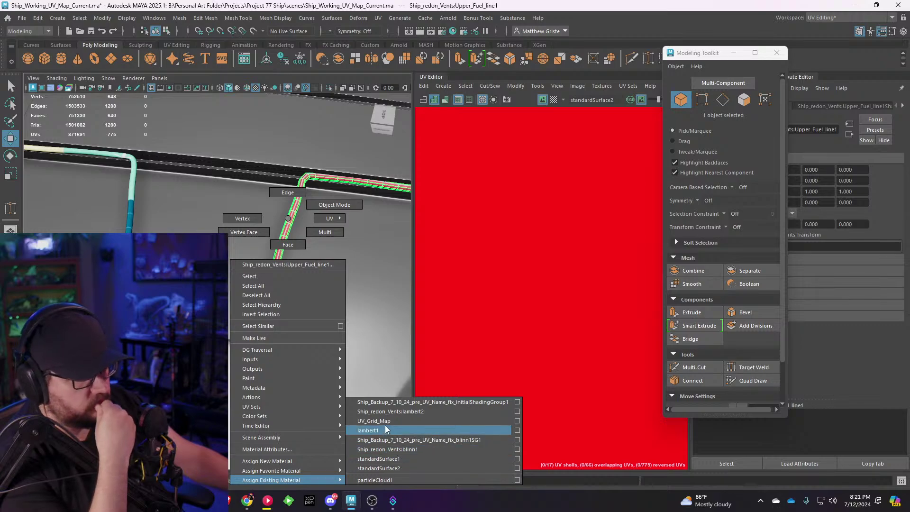
right_drag(386, 429, 385, 426)
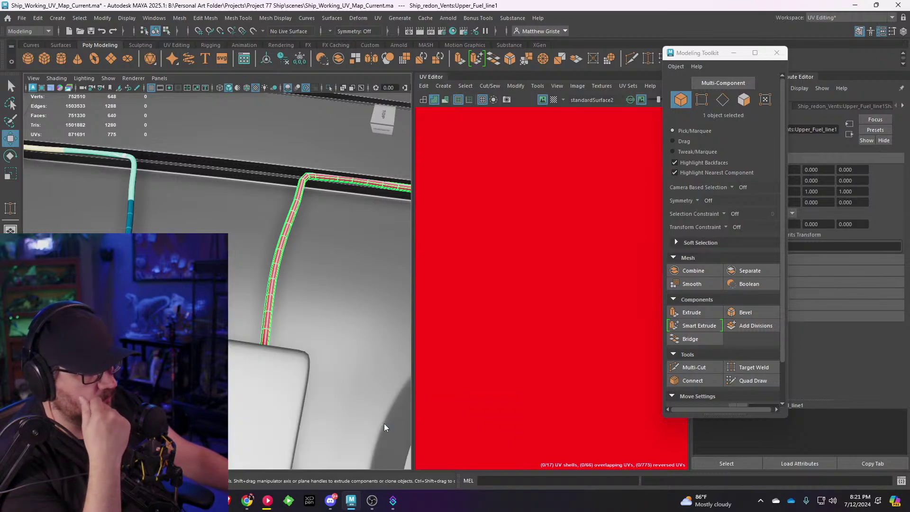
click(243, 281)
click(296, 284)
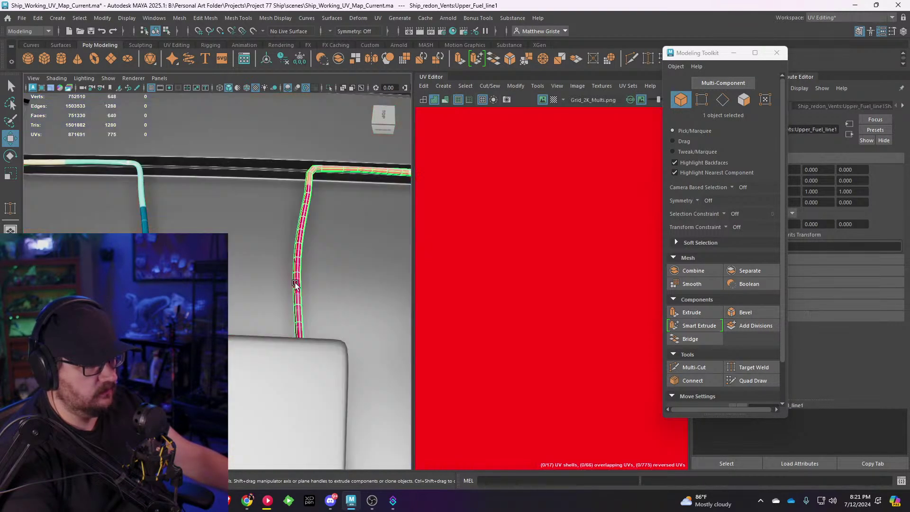
mouse_move(292, 279)
alt+mouse_down()
mouse_move(274, 256)
mouse_move(282, 268)
alt+mouse_up()
Step: Try to transfer attributes from the mapped fuel line to the neighbouring pipe with the current transfer settings
click(122, 197)
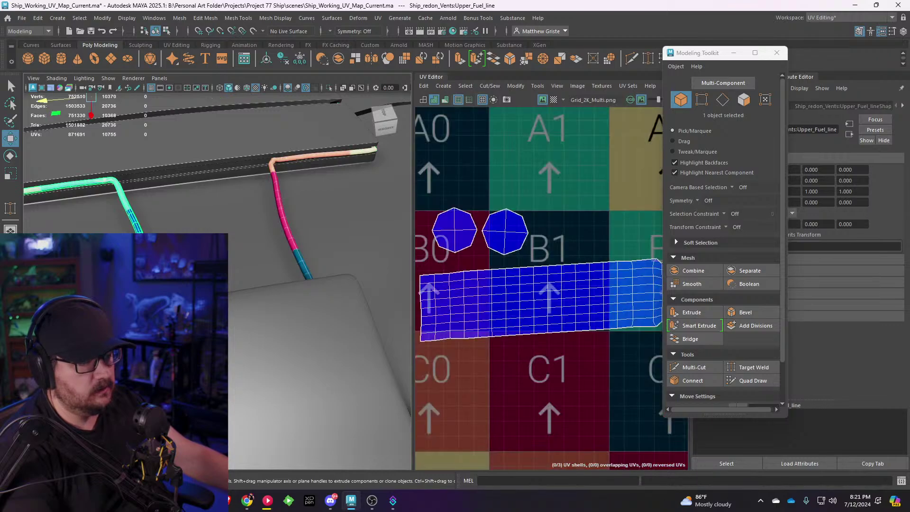
shift+click(283, 208)
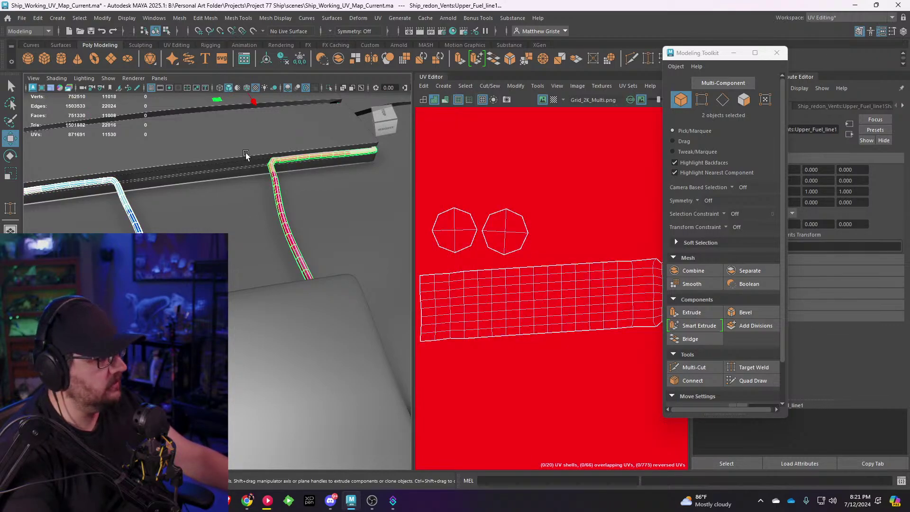
click(179, 18)
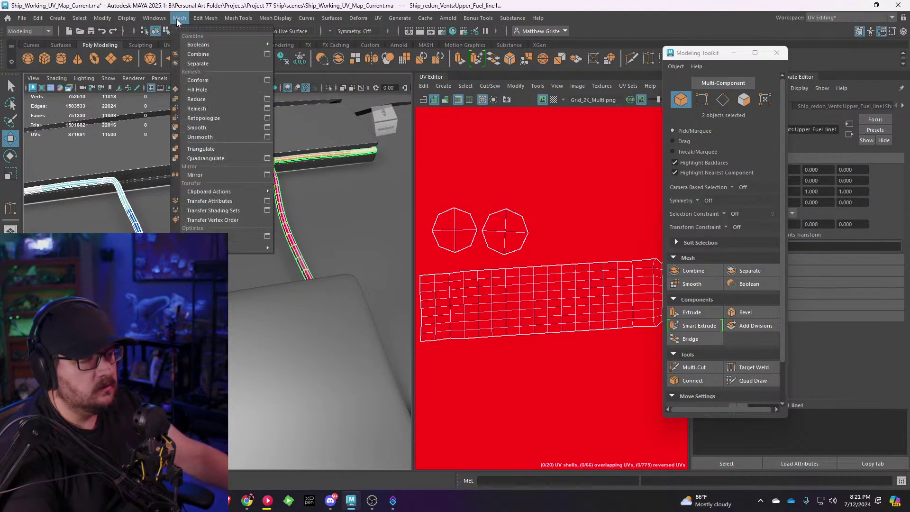
click(208, 201)
alt+drag(288, 225, 235, 230)
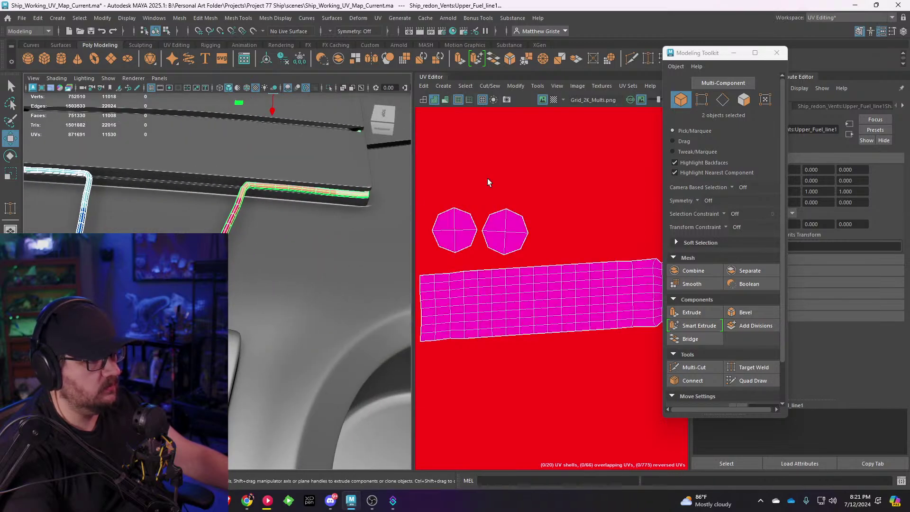
Step: Close the Modeling Toolkit and try the attribute transfer between the two pipes with the sample space set to Topology
click(776, 53)
alt+drag(212, 194, 176, 207)
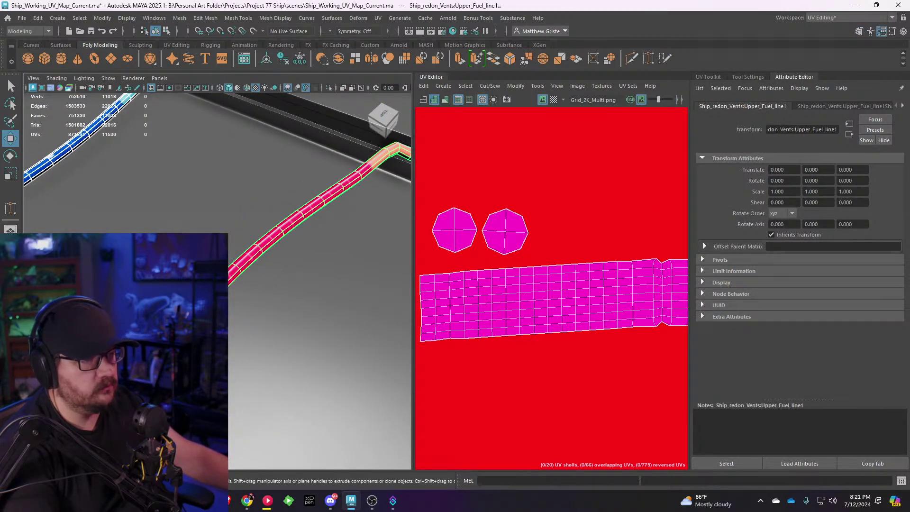
click(205, 18)
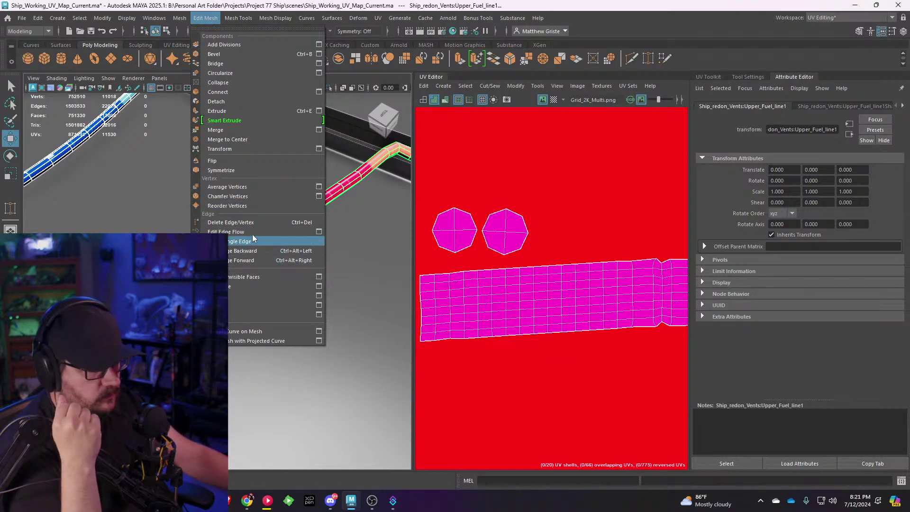
mouse_move(180, 18)
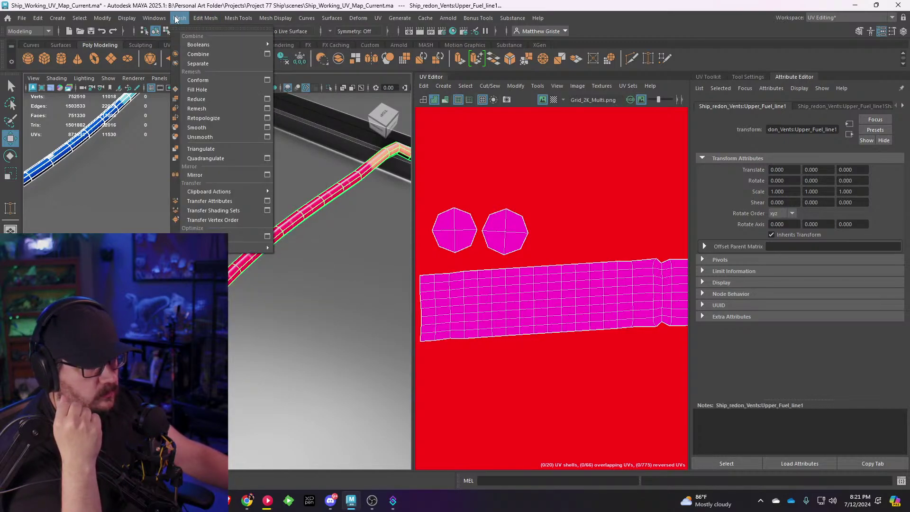
click(267, 202)
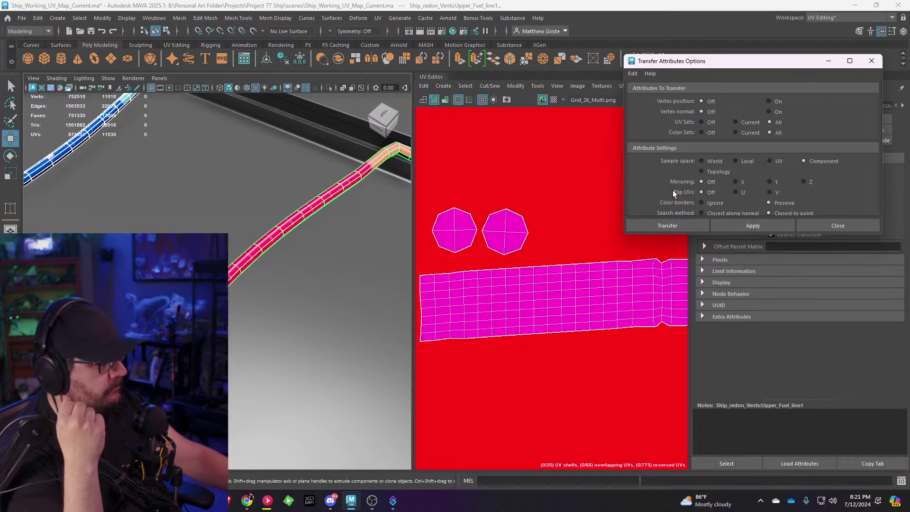
scroll(550, 246, down, 6)
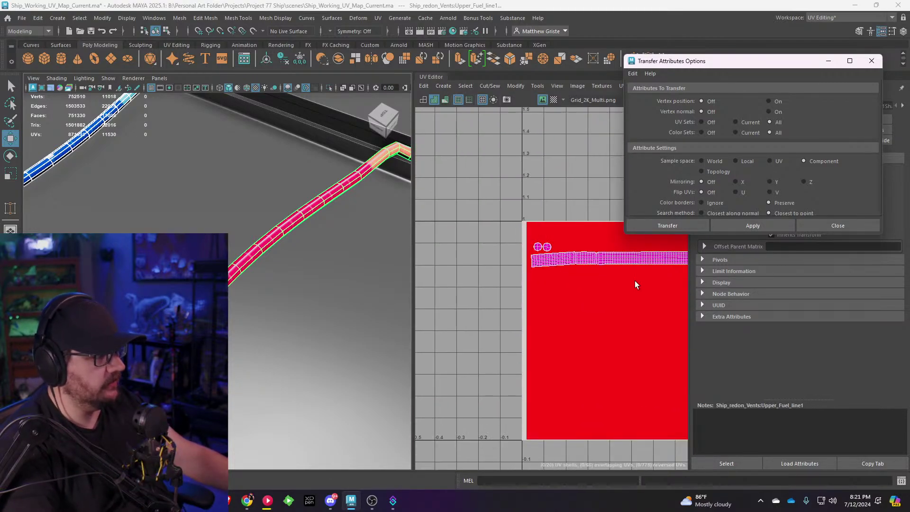
alt+middle_drag(635, 281, 598, 248)
click(709, 171)
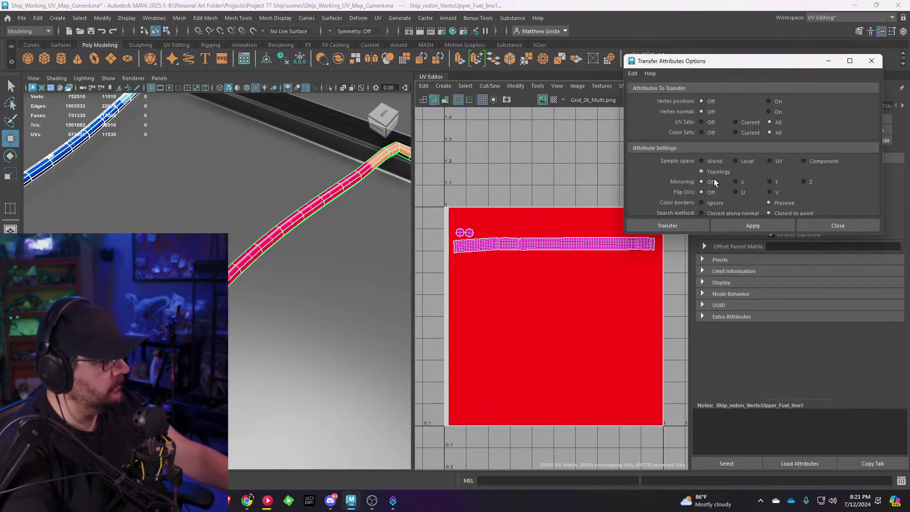
click(738, 223)
Step: Try the attribute transfer between the two pipes with the sample space set to Local
click(768, 161)
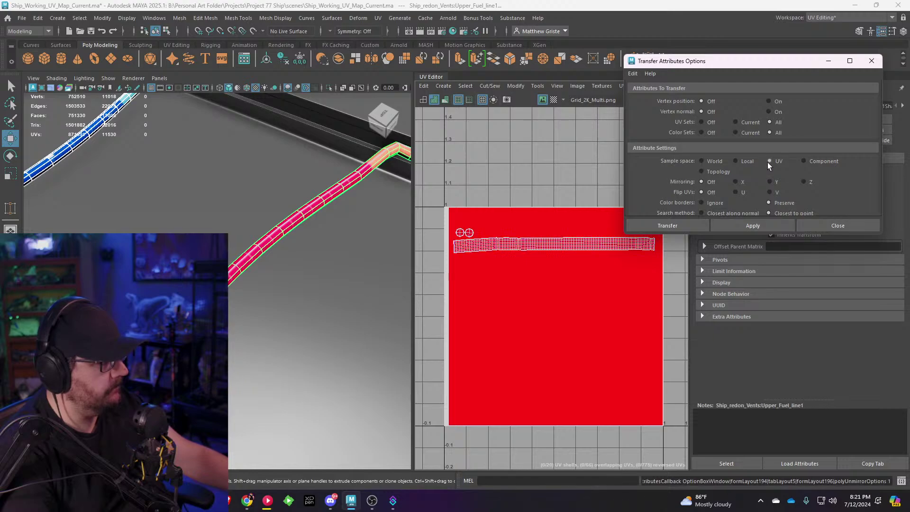
click(742, 161)
click(744, 226)
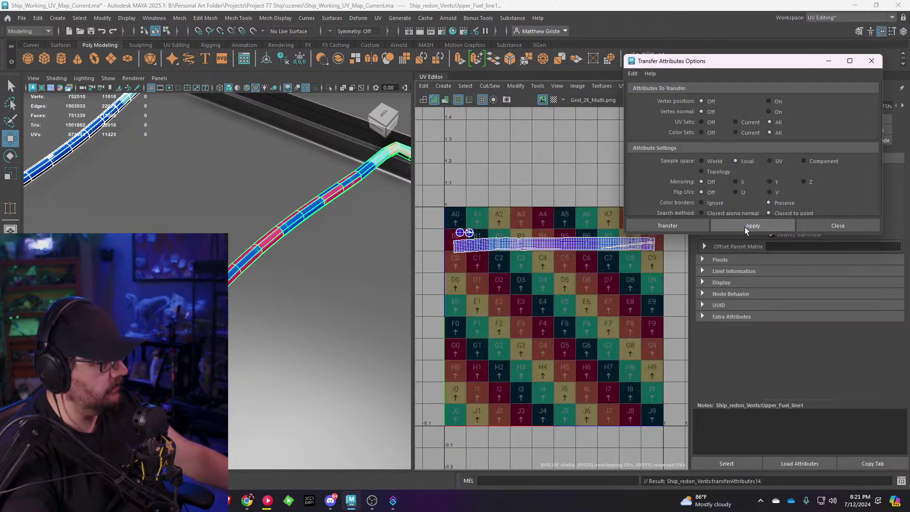
Step: Undo the local-space transfer and select the neighbouring pipe and the mapped pipe individually to compare their meshes and UVs
alt+drag(294, 214, 287, 250)
scroll(287, 250, down, 4)
right_drag(271, 226, 295, 209)
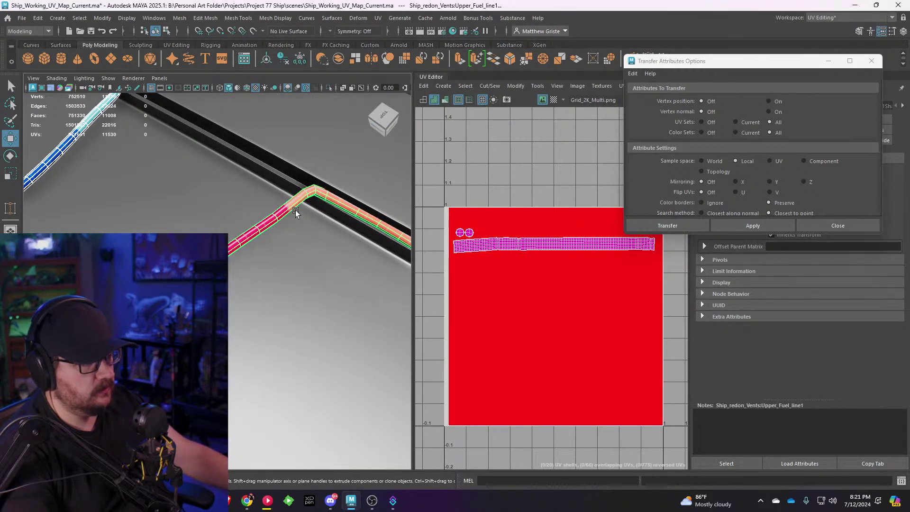
click(287, 205)
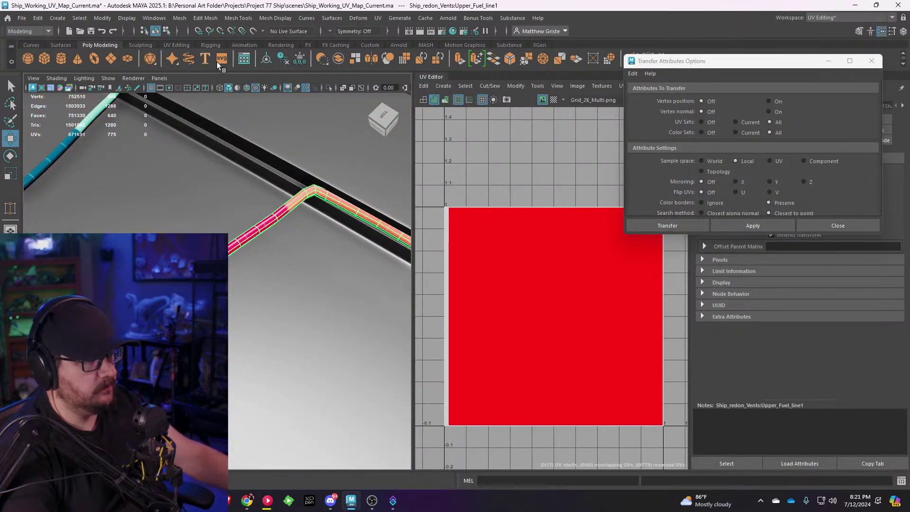
click(67, 150)
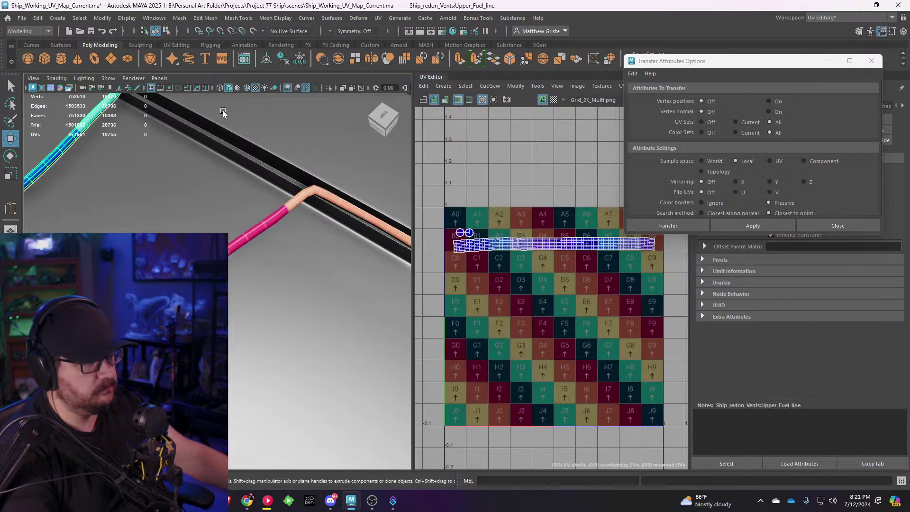
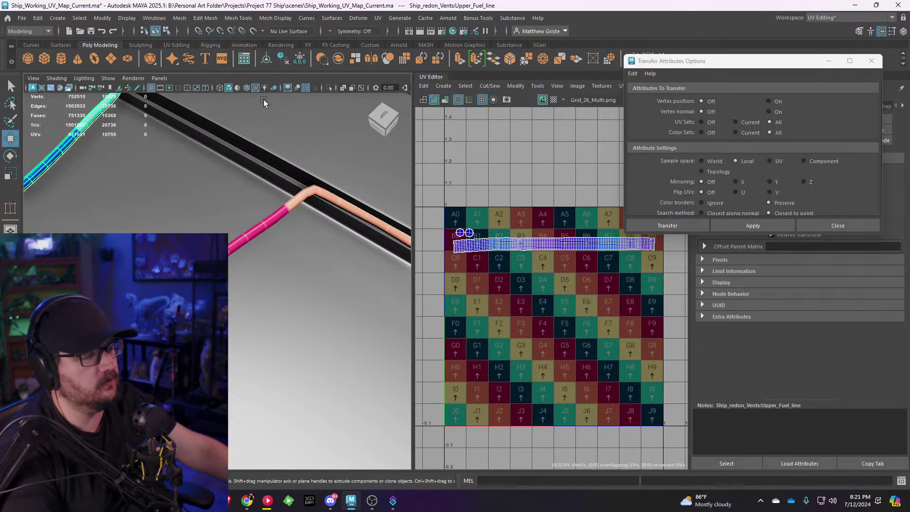
Step: Select the mapped pipe and the neighbouring pipe, retry the attribute transfer with the Local sample space, and undo it
alt+drag(190, 161, 342, 170)
click(387, 184)
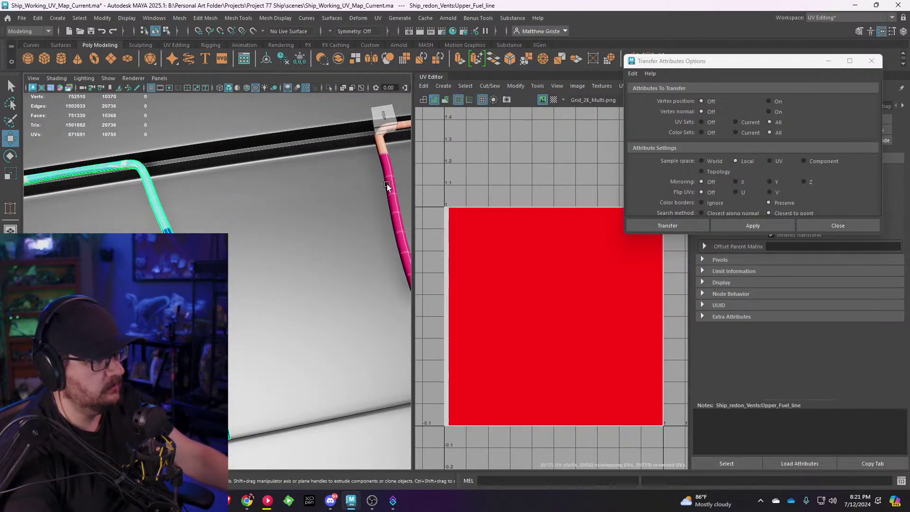
alt+middle_drag(386, 184, 308, 169)
click(107, 233)
mouse_move(298, 211)
alt+mouse_down()
mouse_move(265, 212)
mouse_move(300, 203)
alt+mouse_up()
click(298, 203)
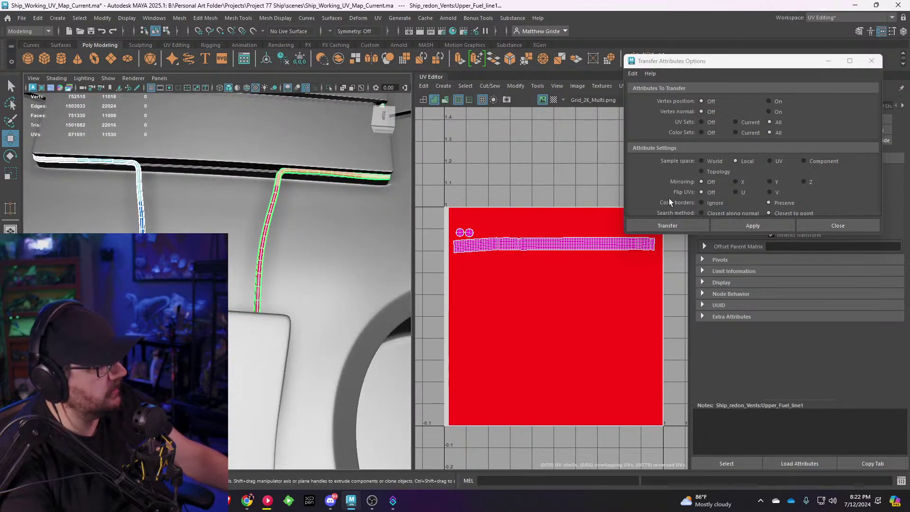
click(735, 222)
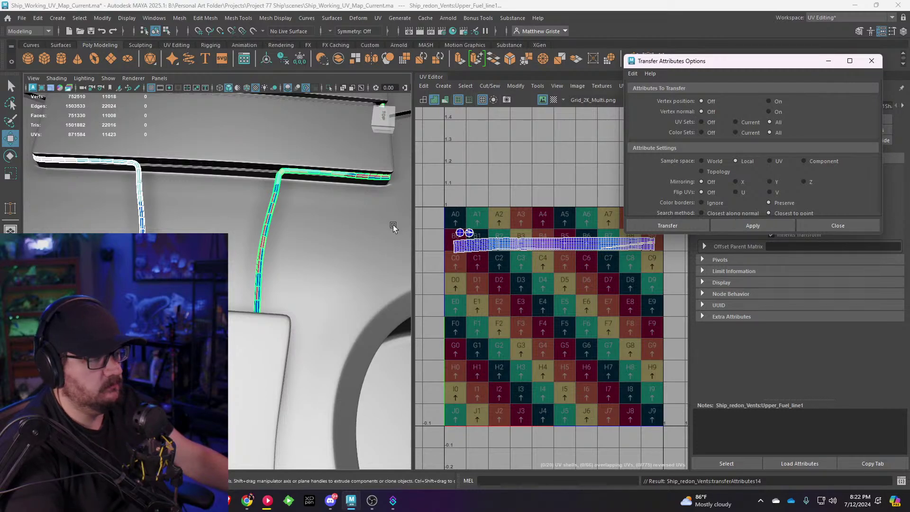
key(ctrl+z)
Step: Try the attribute transfer between the two pipes with the sample space set to UV, Component and World
click(765, 224)
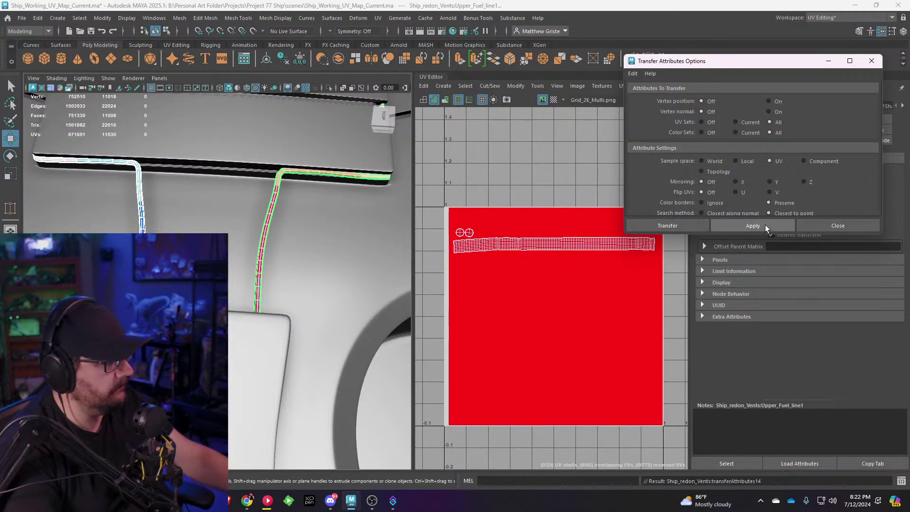
click(803, 161)
click(757, 227)
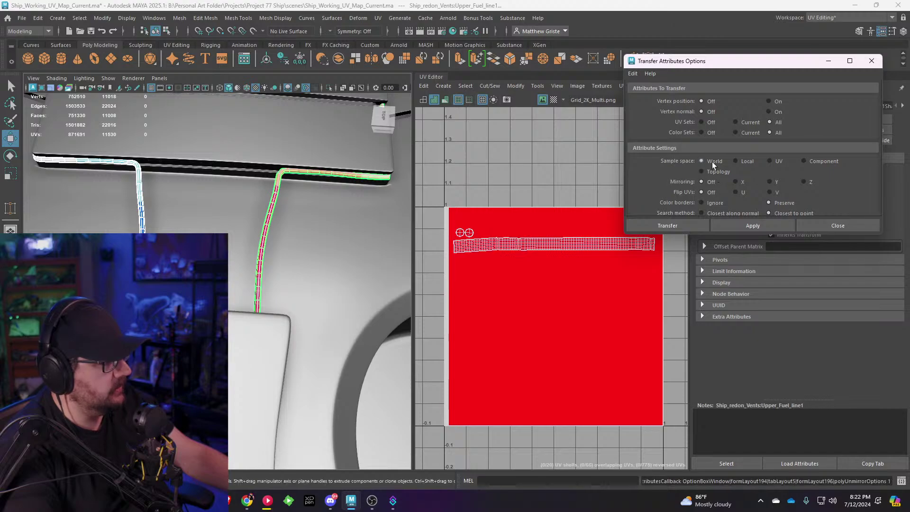
click(732, 225)
Step: Select only the neighbouring pipe to check its UVs and try applying the transfer with the Local sample space
scroll(281, 217, up, 3)
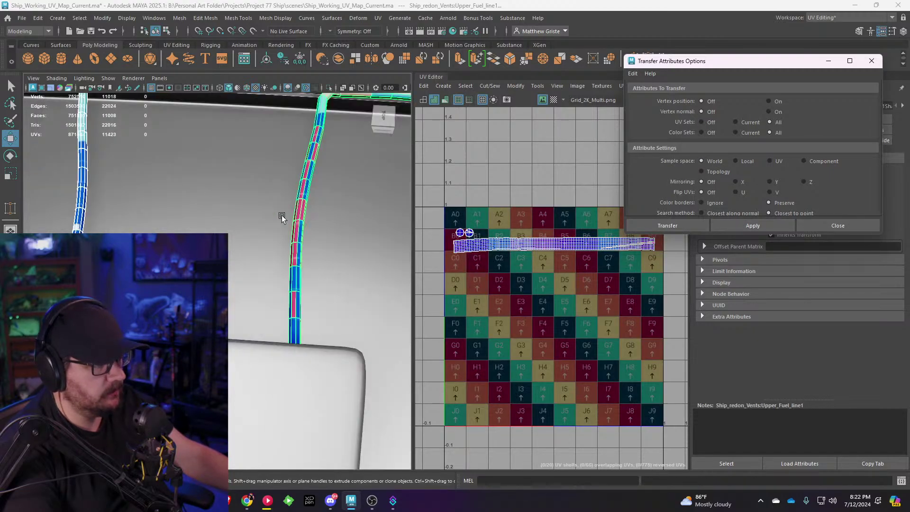
click(281, 215)
scroll(281, 215, up, 4)
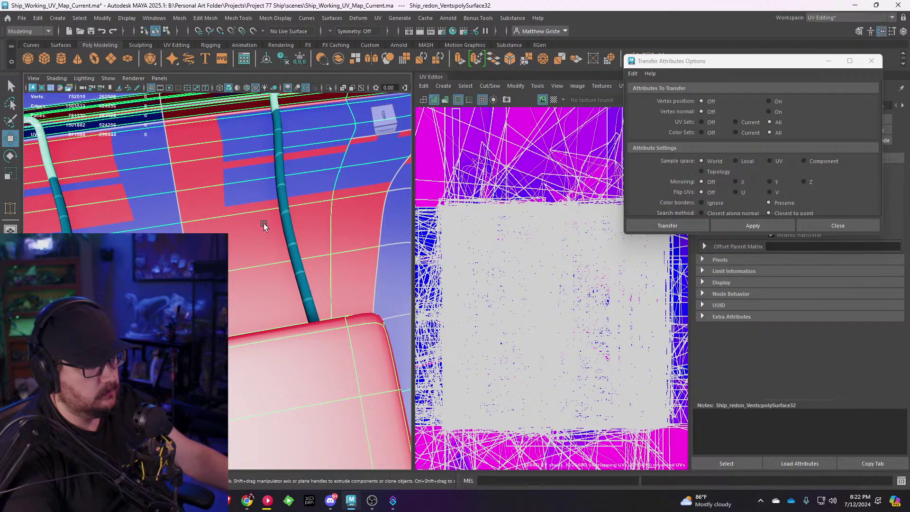
click(284, 209)
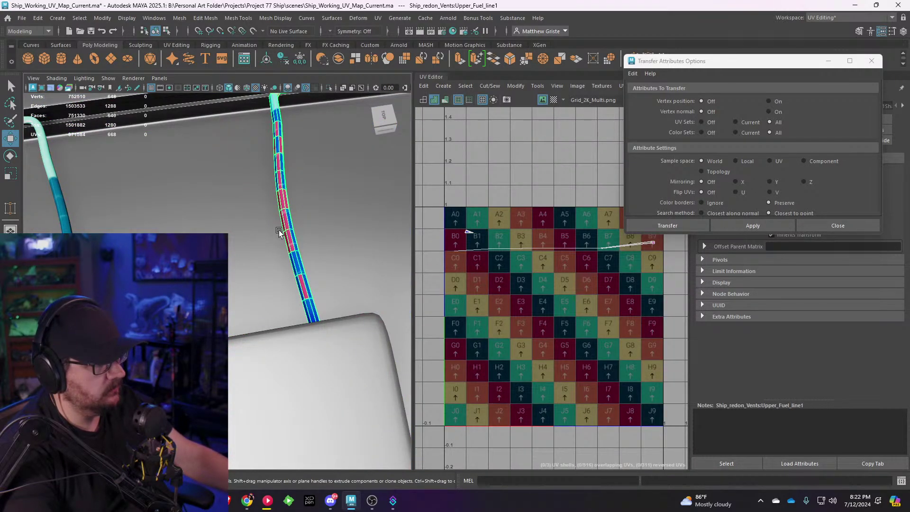
click(739, 160)
click(737, 230)
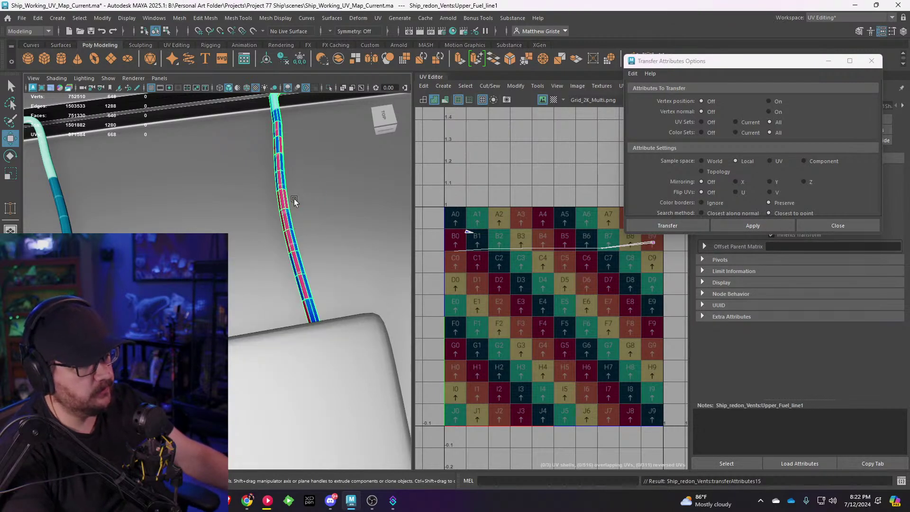
Step: Delete the neighbouring pipe, duplicate the mapped fuel line to replace it, and close the Transfer Attributes options
key(Delete)
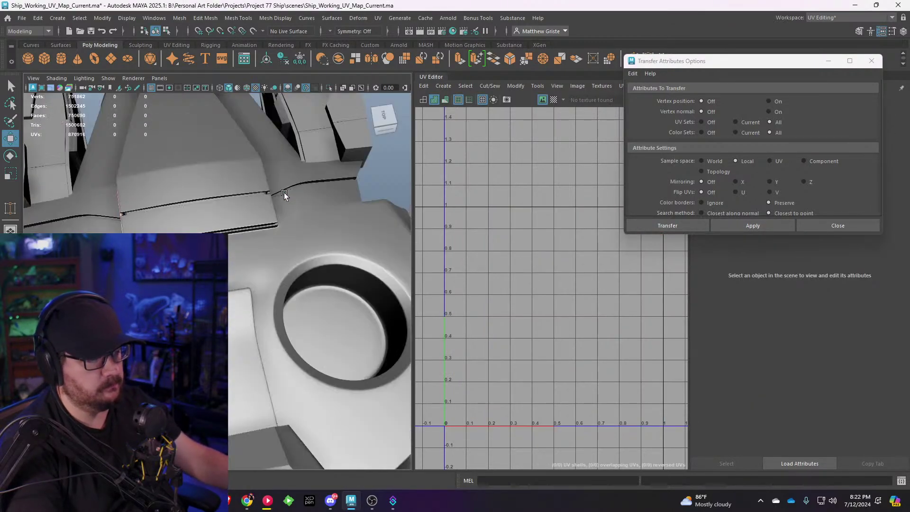
click(282, 243)
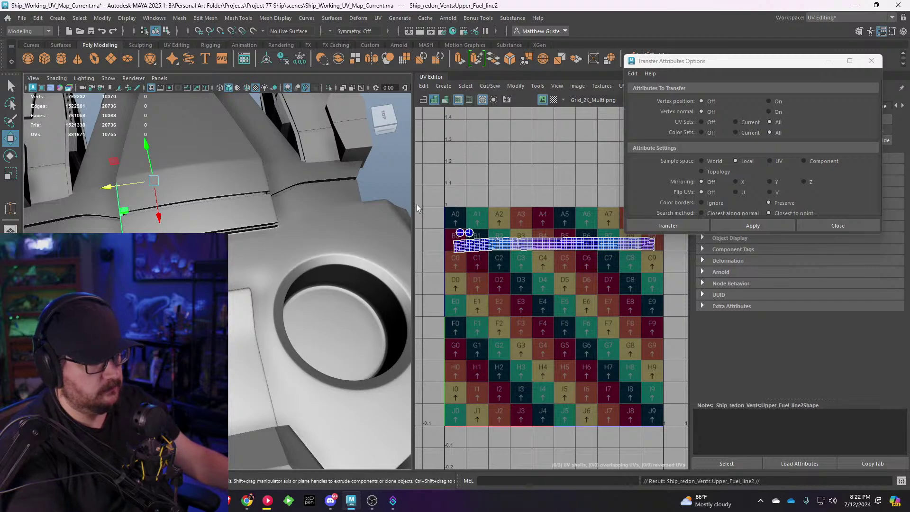
click(872, 62)
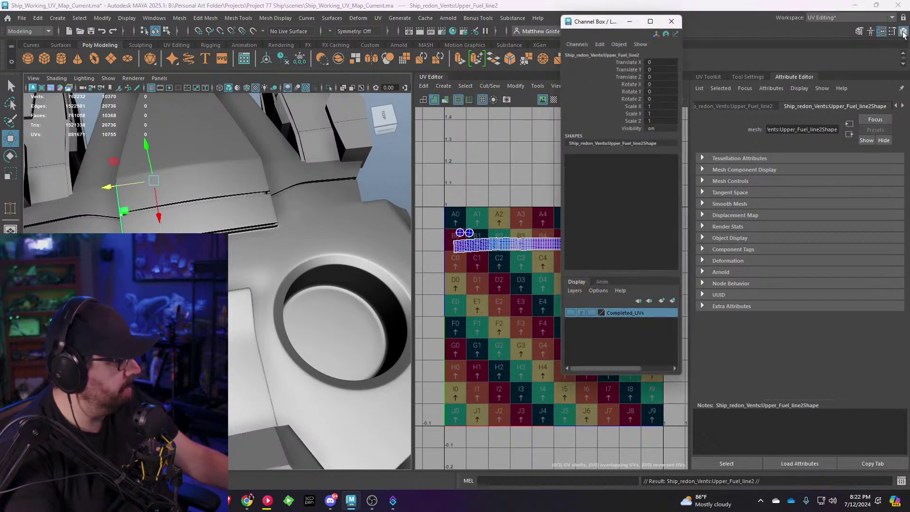
Step: Mirror the duplicated fuel line with Scale Z -1 and move it along Z to about -9.7 in the deleted pipe's place
click(903, 31)
click(667, 105)
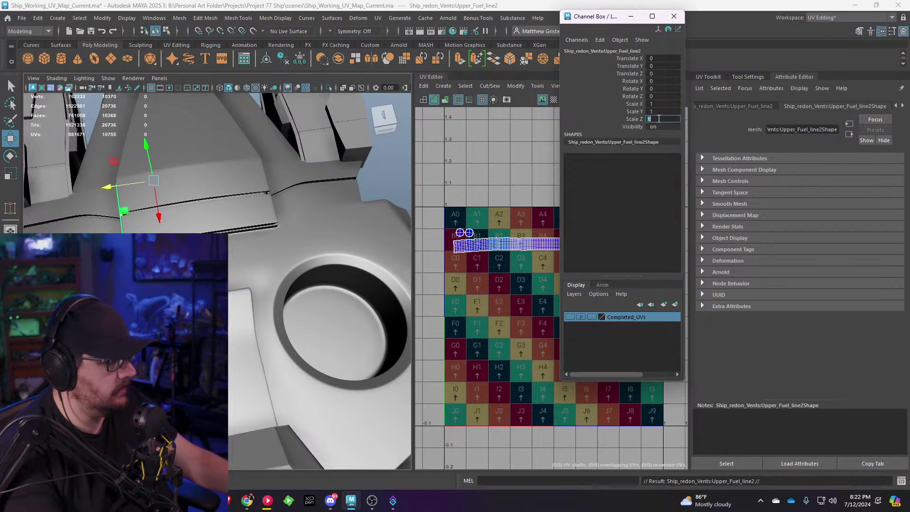
text(-1)
key(Return)
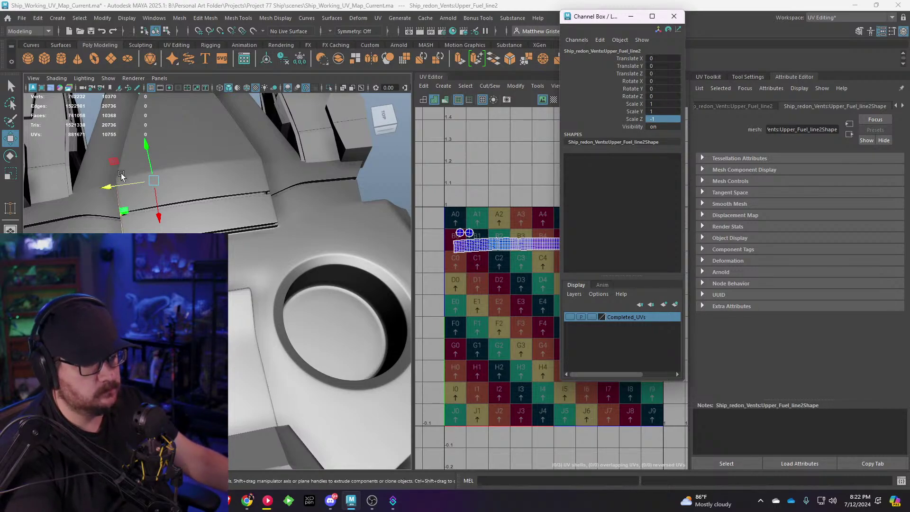
drag(121, 175, 167, 190)
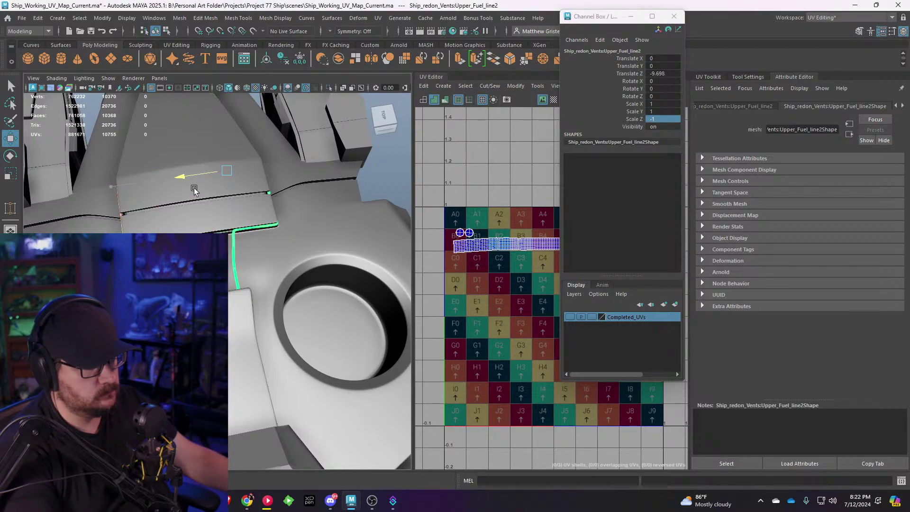
Step: Clear the selection and examine the placement of both fuel lines on the upper hull from several angles
click(383, 190)
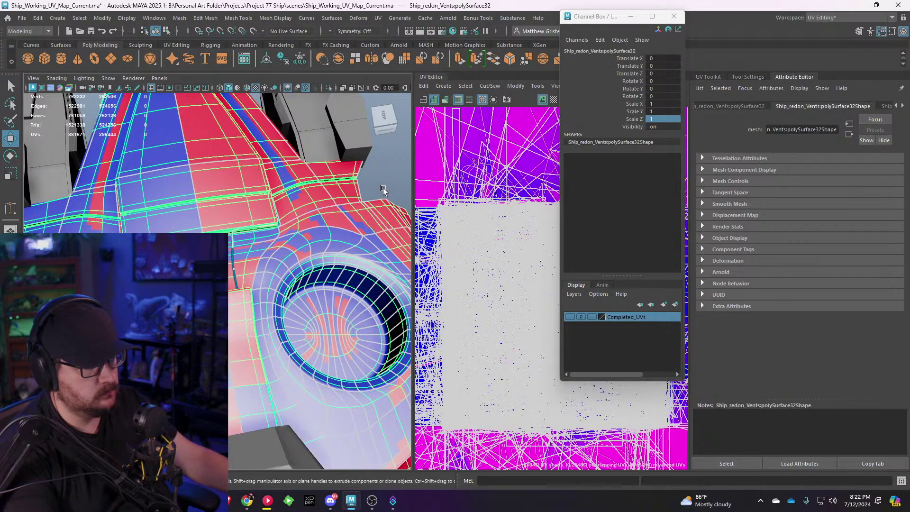
right_drag(318, 203, 360, 181)
click(394, 182)
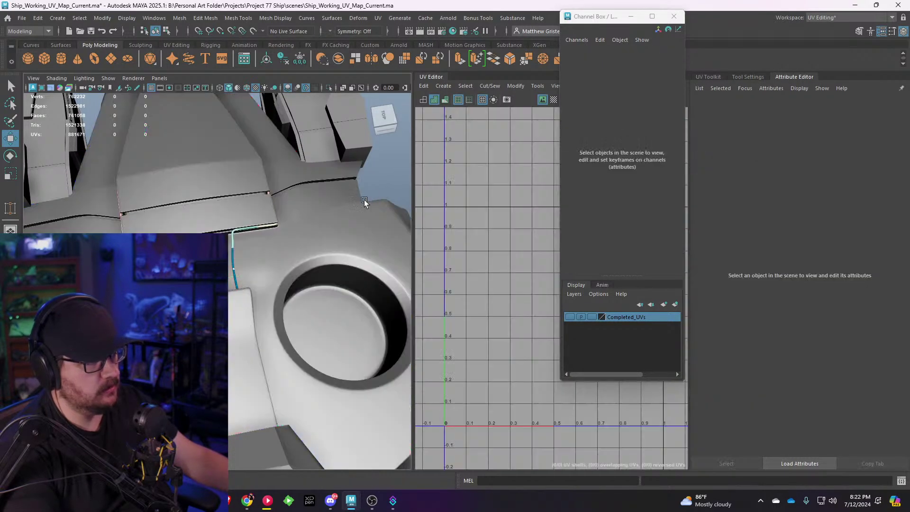
alt+drag(394, 183, 231, 172)
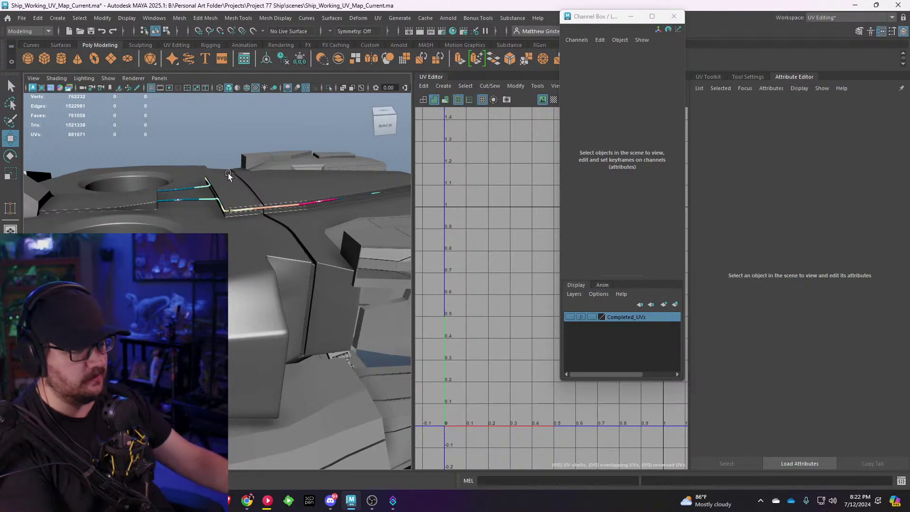
alt+drag(229, 172, 182, 188)
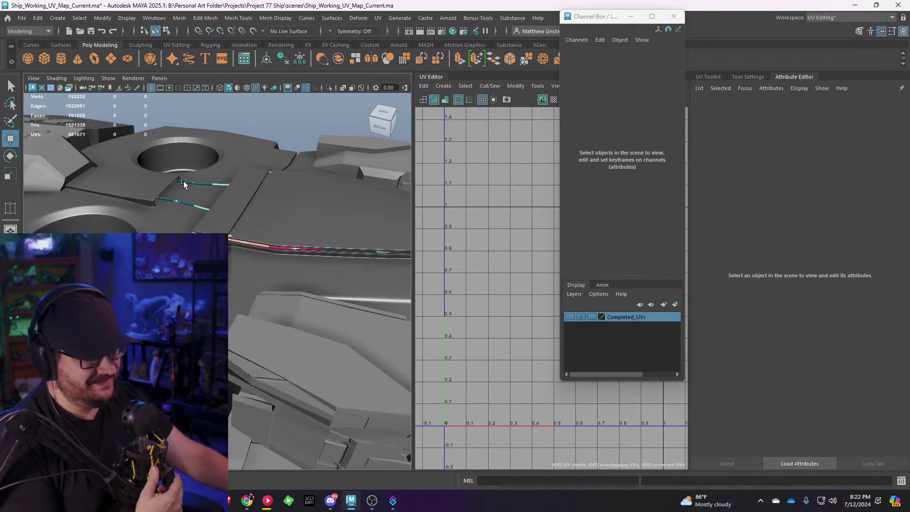
scroll(193, 231, up, 5)
alt+drag(192, 232, 292, 237)
scroll(274, 238, down, 3)
scroll(275, 238, down, 5)
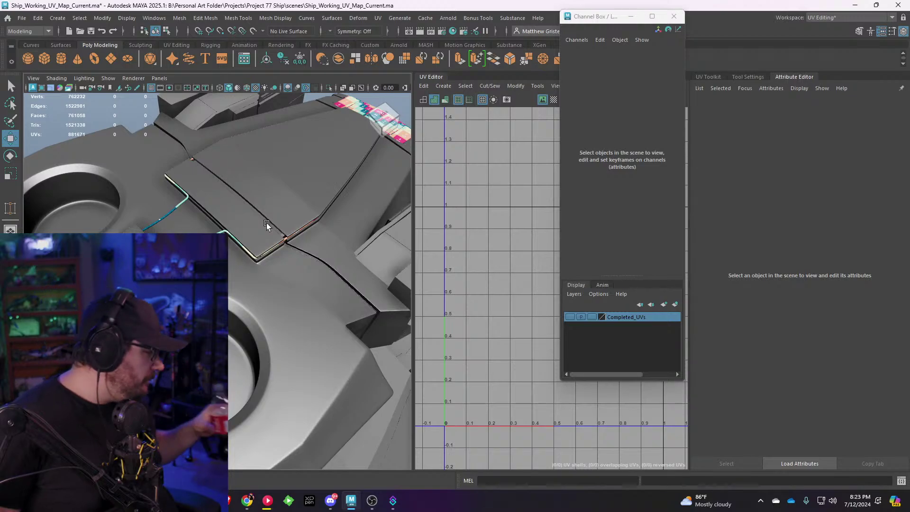
Step: Select both upper fuel lines and add them to the Completed_UVs display layer
click(207, 229)
click(179, 211)
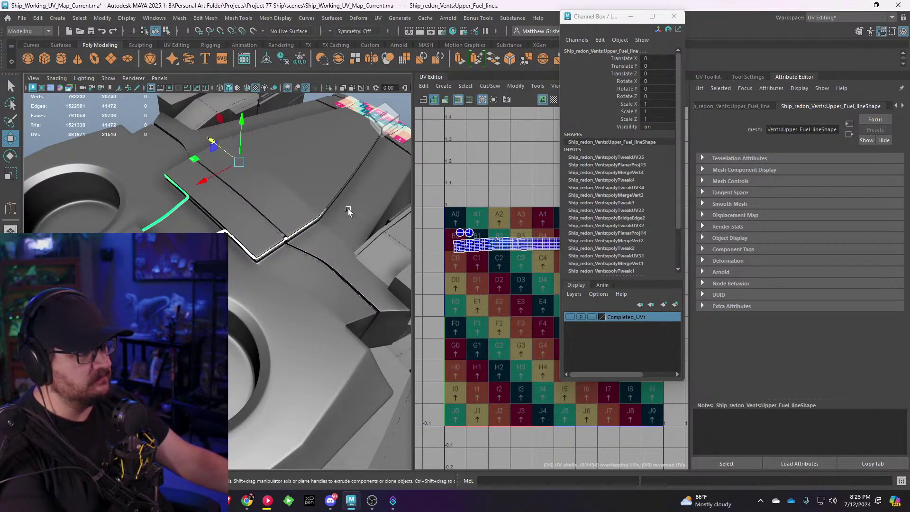
alt+drag(348, 210, 242, 268)
right_click(616, 315)
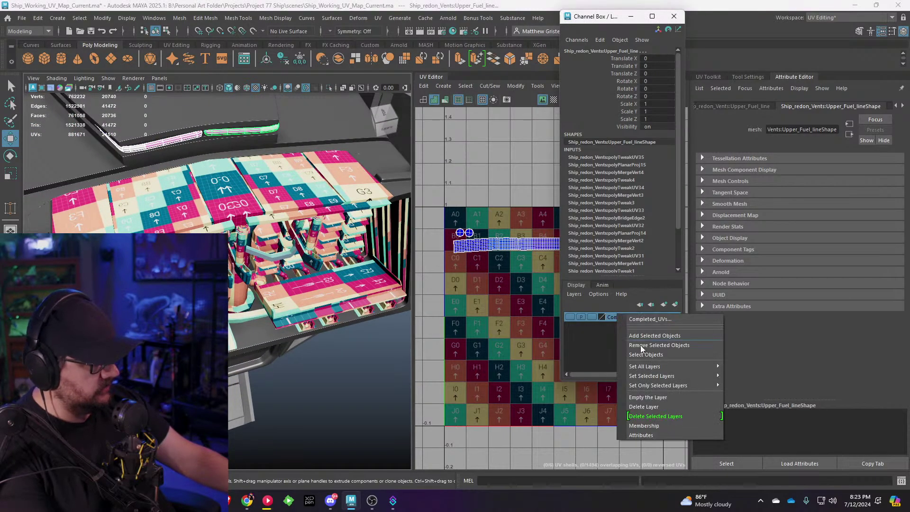
click(654, 337)
Step: Select two checker-textured guide rail parts in the rear engine bay and add them to the Completed_UVs layer
alt+drag(293, 202, 263, 241)
click(263, 243)
shift+click(326, 243)
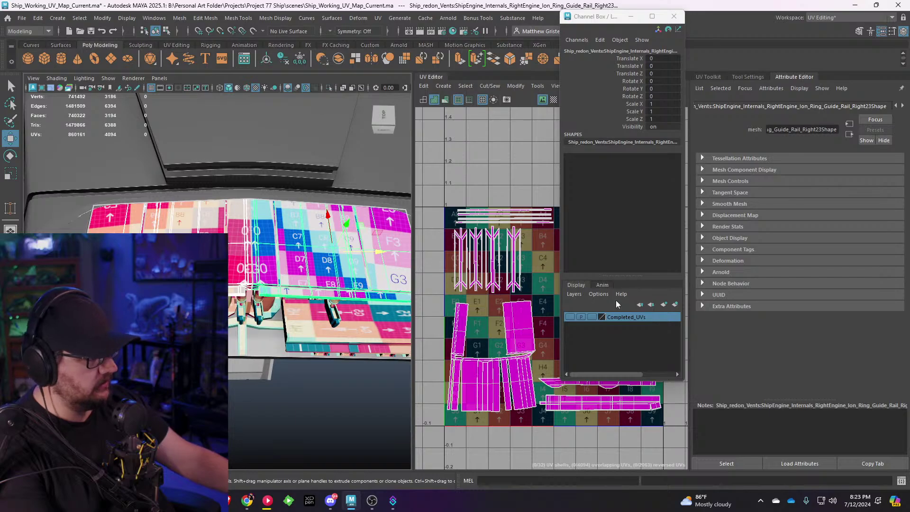
right_click(622, 316)
click(652, 343)
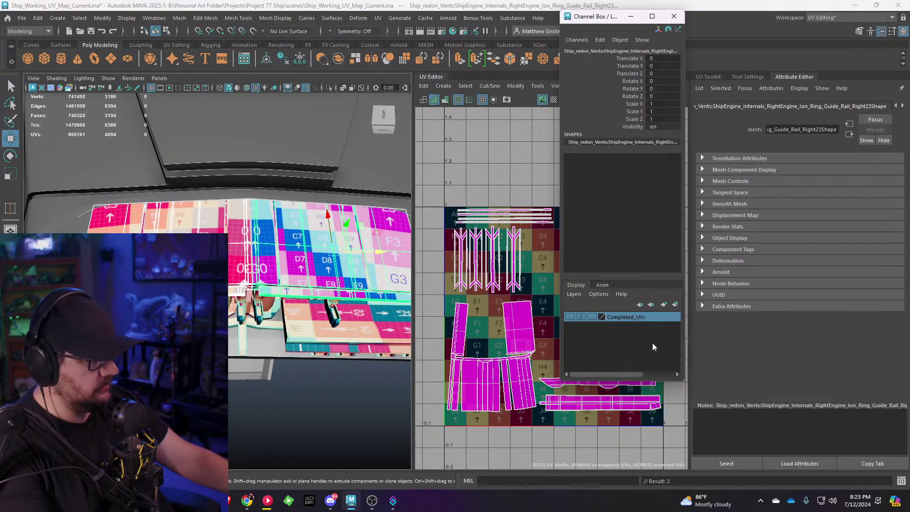
right_click(614, 319)
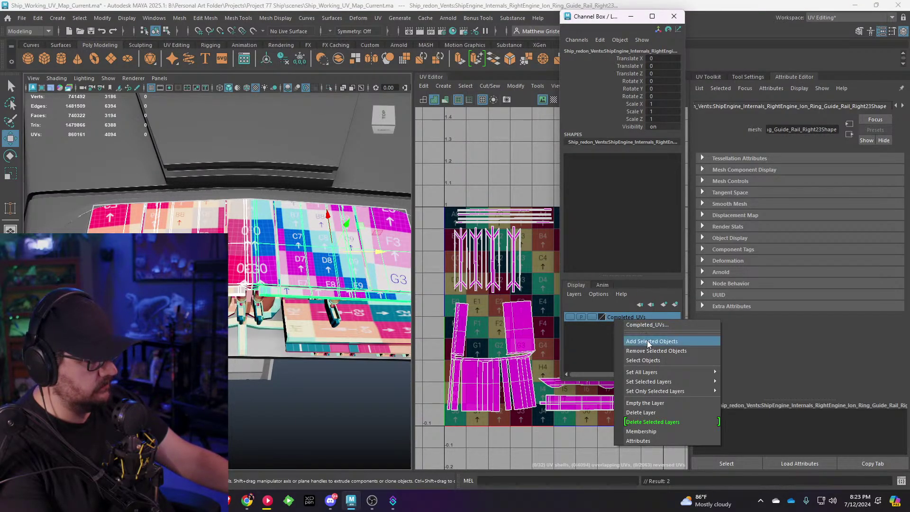
click(647, 341)
Step: Box-select the engine bay internals at the ship's rear and remove the surrounding outer parts from the selection
alt+drag(303, 213, 269, 324)
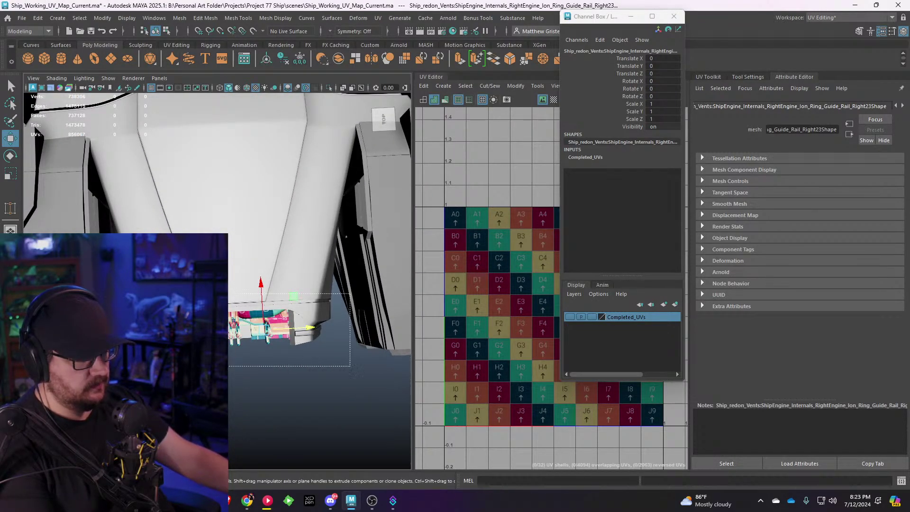
drag(311, 235, 335, 223)
ctrl+click(251, 237)
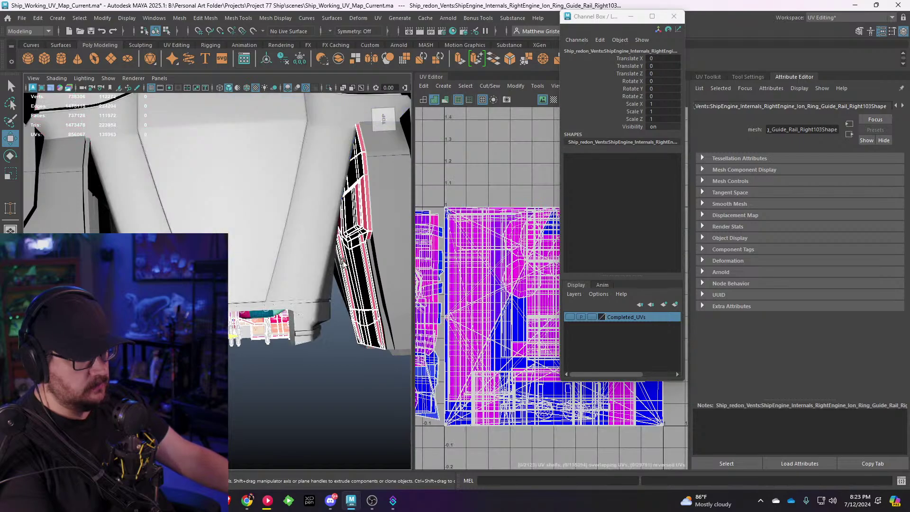
alt+middle_drag(392, 307, 287, 299)
scroll(287, 299, down, 3)
ctrl+drag(189, 172, 241, 209)
scroll(242, 209, up, 3)
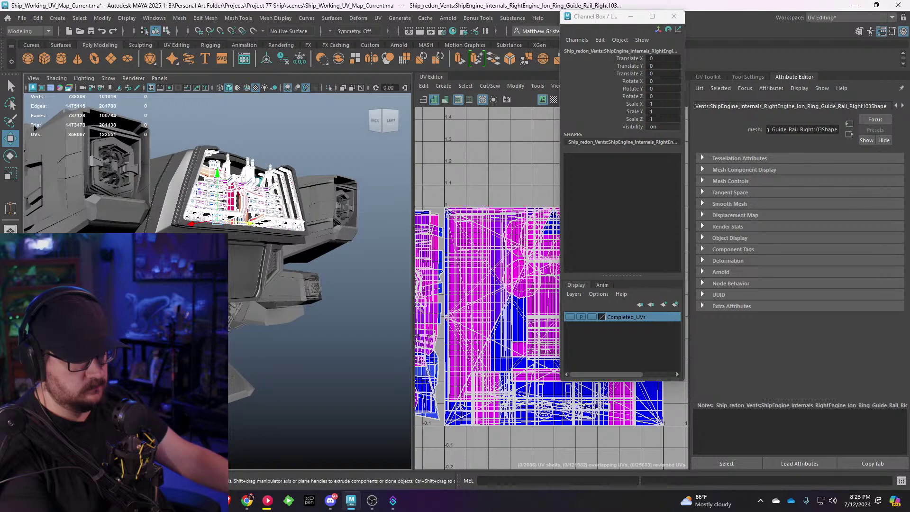
Step: Deselect the large curved pipe, thin branching pipes and central bracket, and add the remaining engine internals to the Completed_UVs layer
ctrl+drag(188, 204, 279, 216)
scroll(291, 279, up, 10)
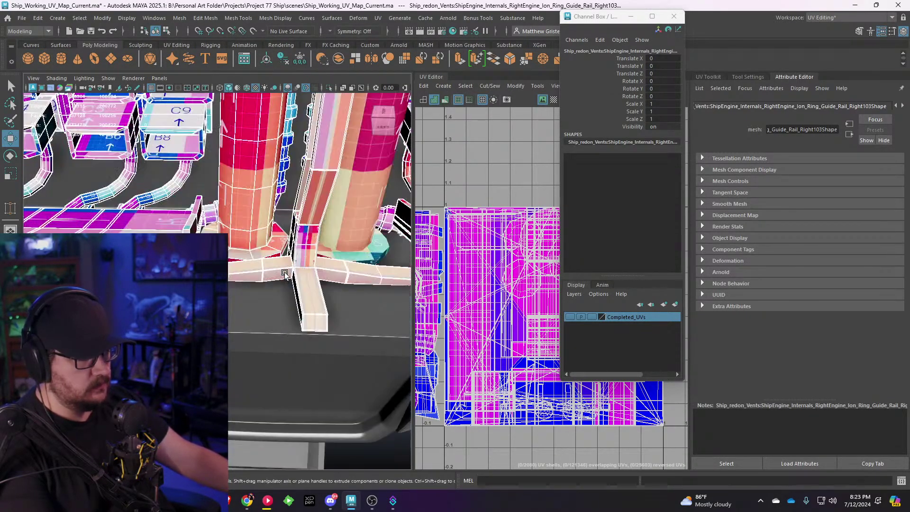
scroll(291, 278, down, 10)
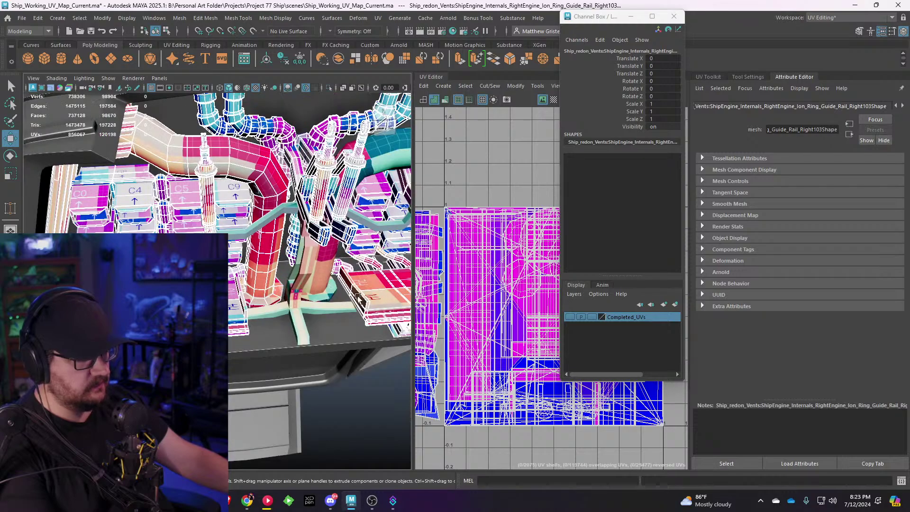
alt+drag(328, 300, 368, 303)
scroll(303, 283, up, 6)
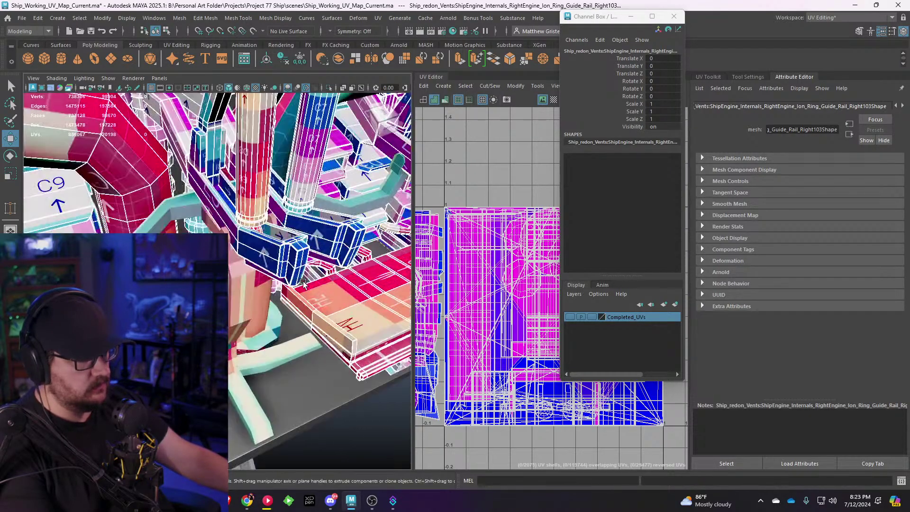
scroll(292, 273, down, 10)
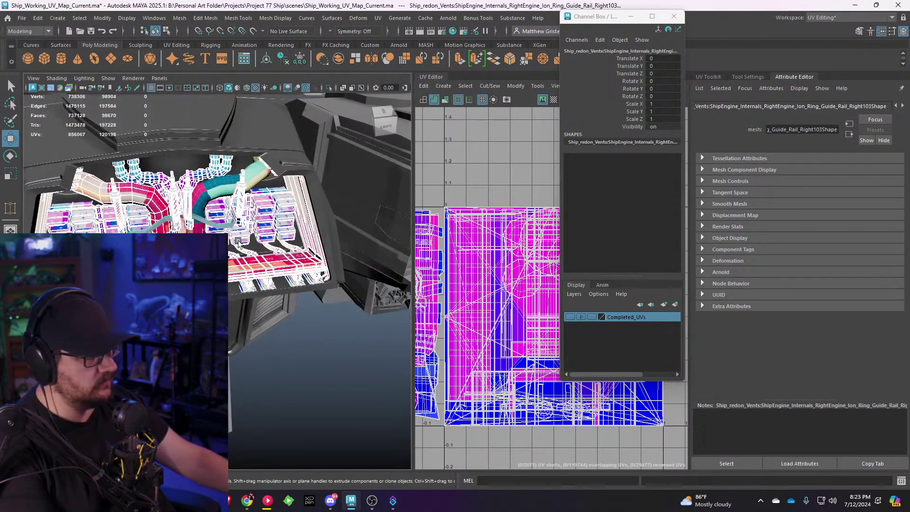
right_click(637, 317)
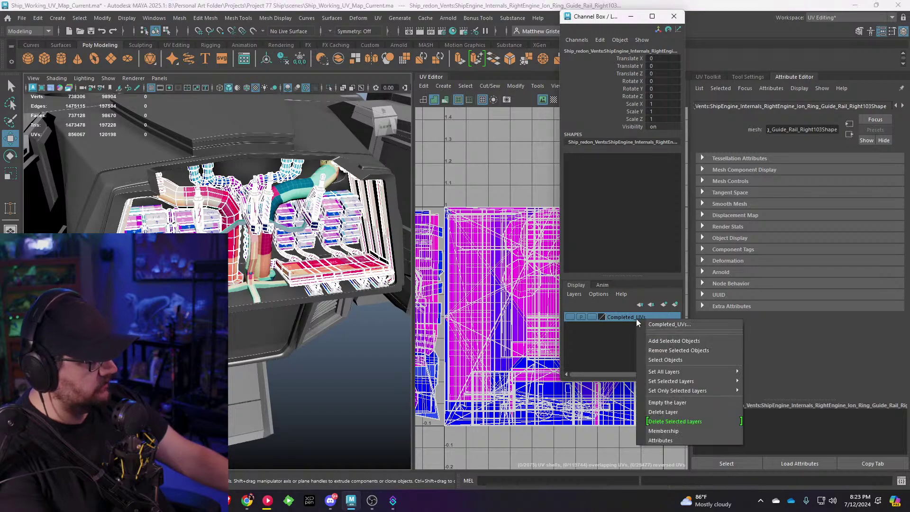
click(679, 342)
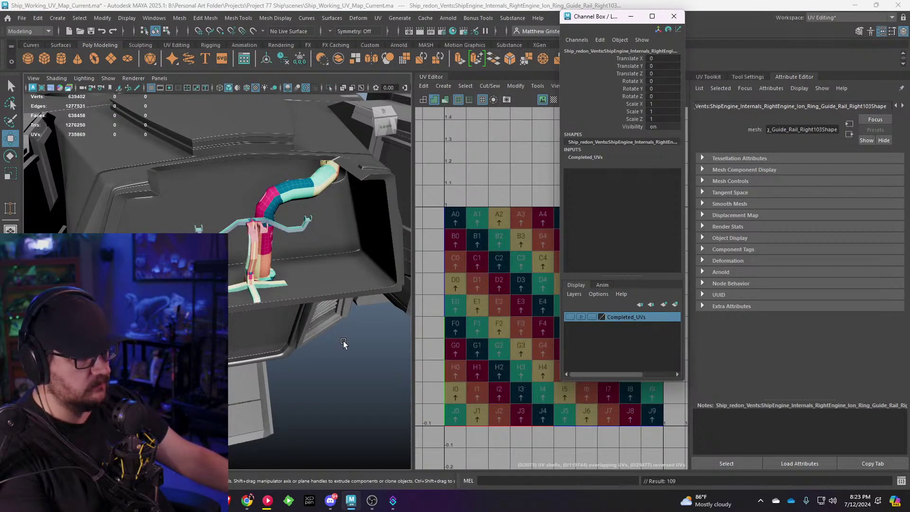
Step: Select the large curved checker-textured pipe in the rear engine bay and add it to the Completed_UVs layer
click(299, 198)
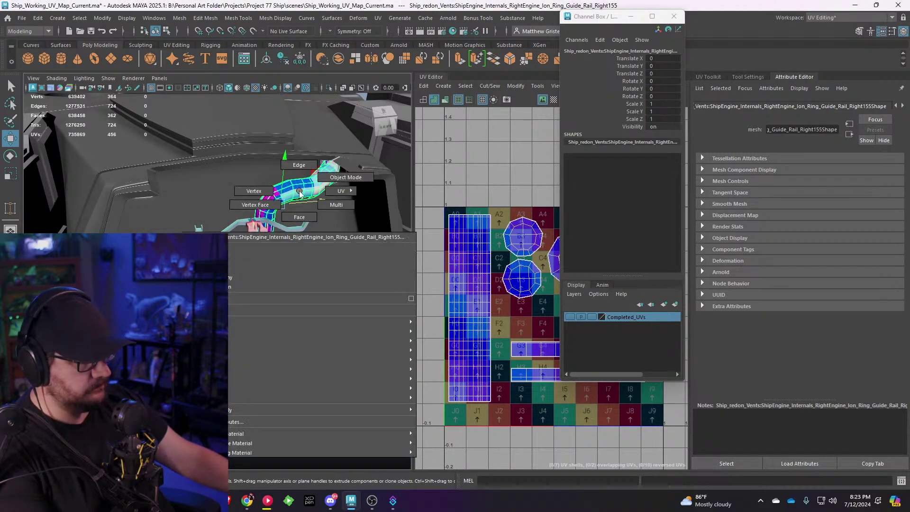
right_click(613, 317)
click(656, 337)
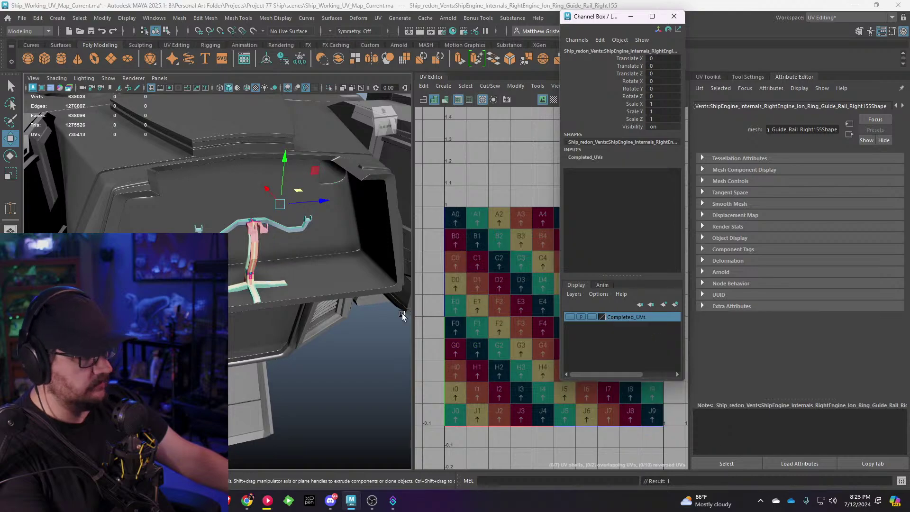
Step: Examine the ship's rear, upper hull and side panels for the next parts to UV map
scroll(335, 331, down, 5)
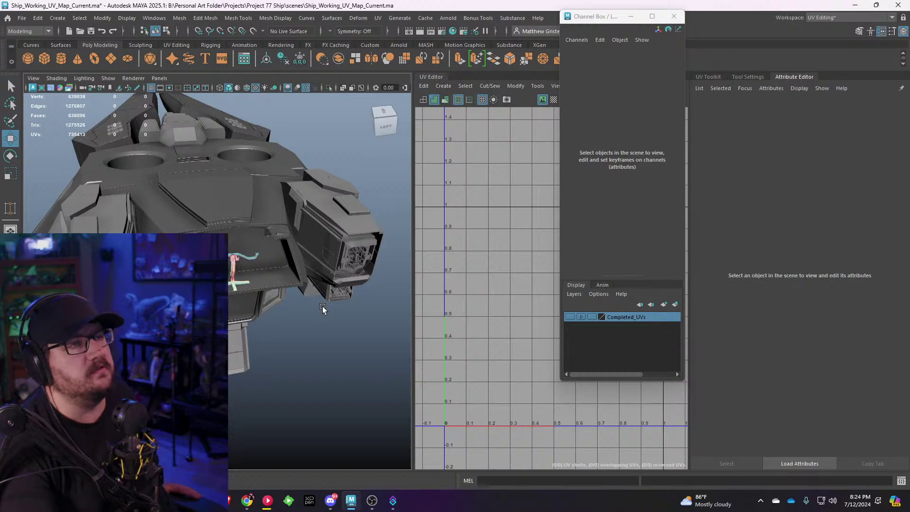
alt+drag(296, 226, 246, 229)
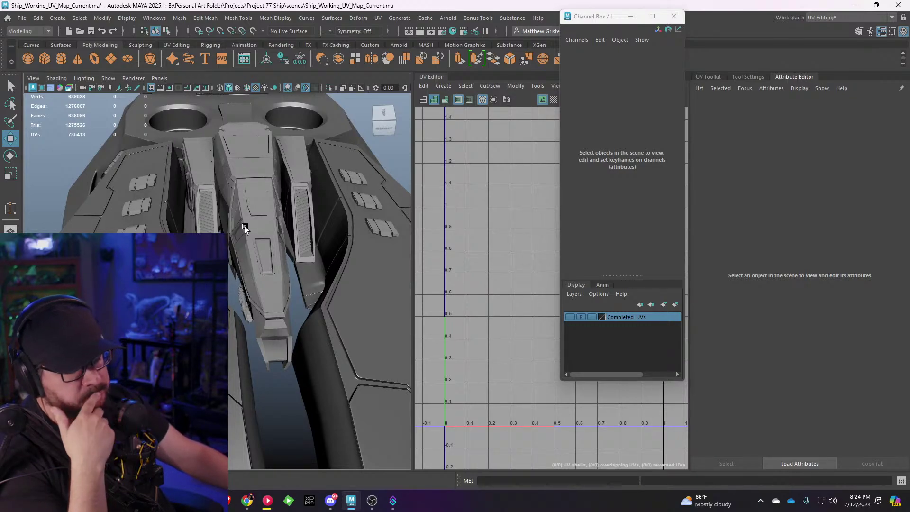
scroll(246, 230, down, 2)
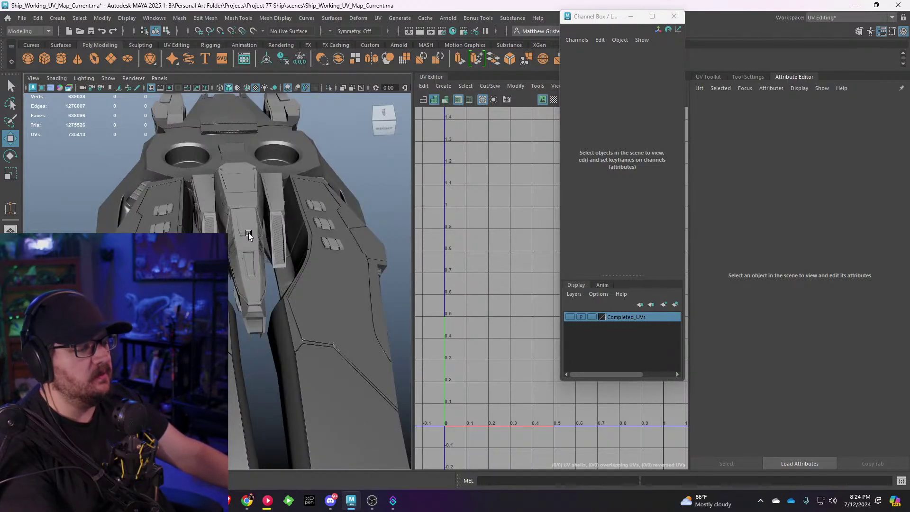
alt+drag(248, 232, 209, 284)
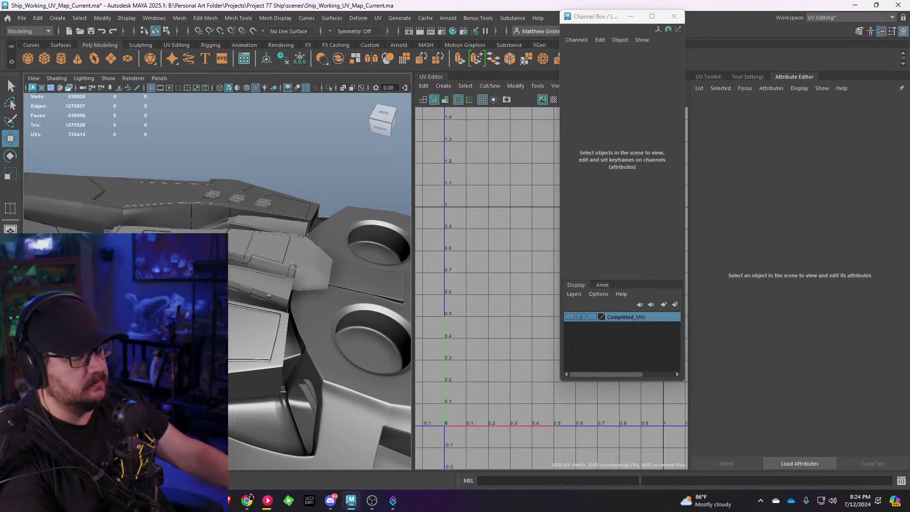
scroll(359, 367, up, 3)
scroll(294, 284, down, 3)
alt+drag(284, 285, 327, 288)
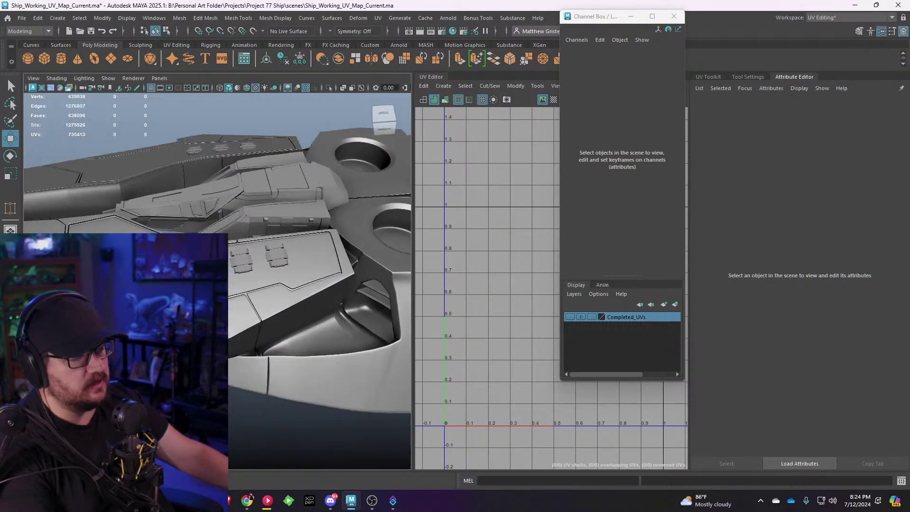
scroll(327, 288, up, 3)
scroll(327, 289, down, 3)
scroll(218, 281, up, 3)
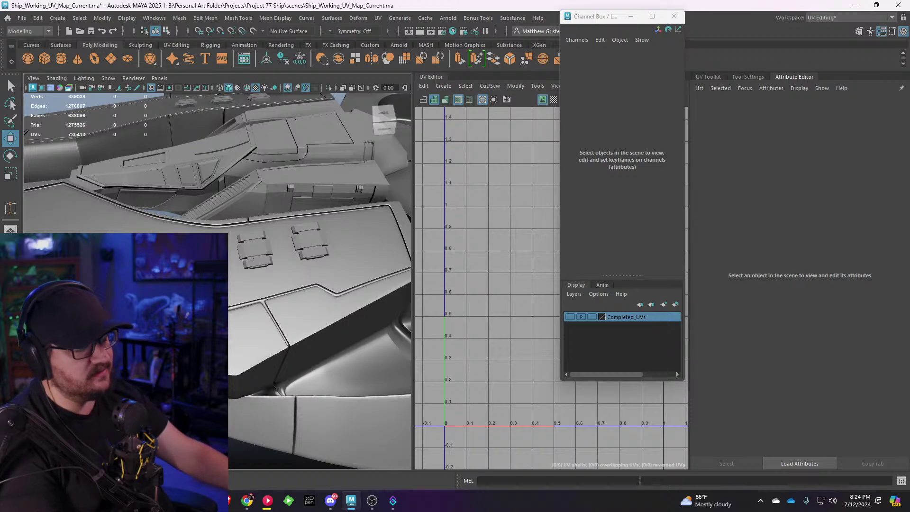
alt+middle_drag(309, 285, 266, 293)
alt+drag(142, 284, 332, 296)
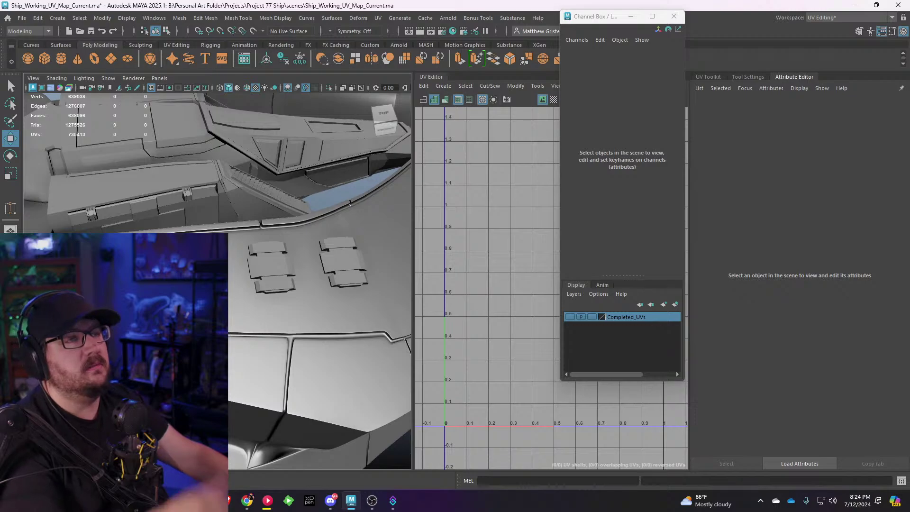
Step: Separate the raised vent sets on both sides of the hull into individual meshes and select a single vent
click(342, 261)
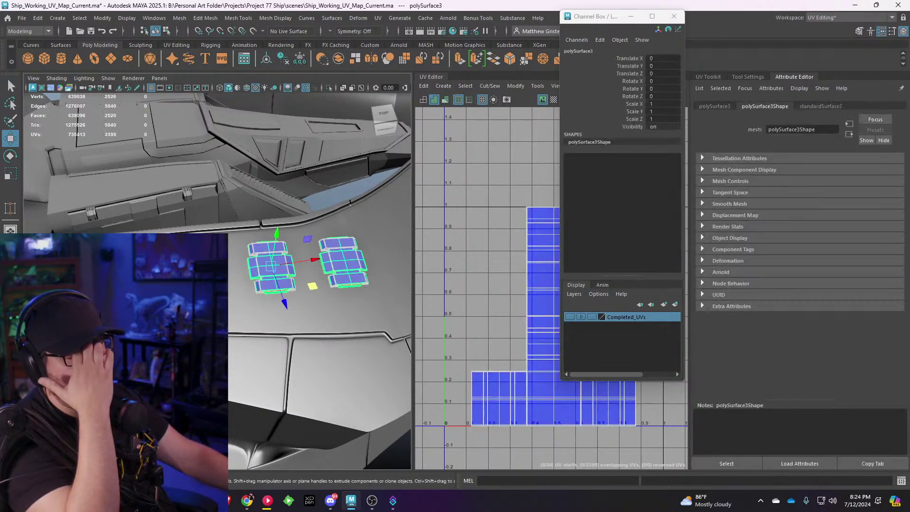
scroll(332, 285, down, 3)
alt+drag(332, 284, 330, 262)
shift+click(196, 124)
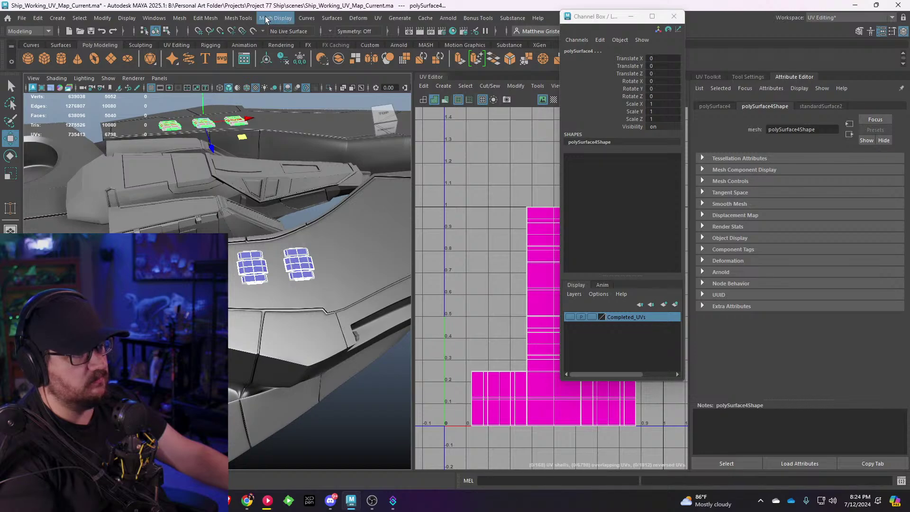
click(246, 18)
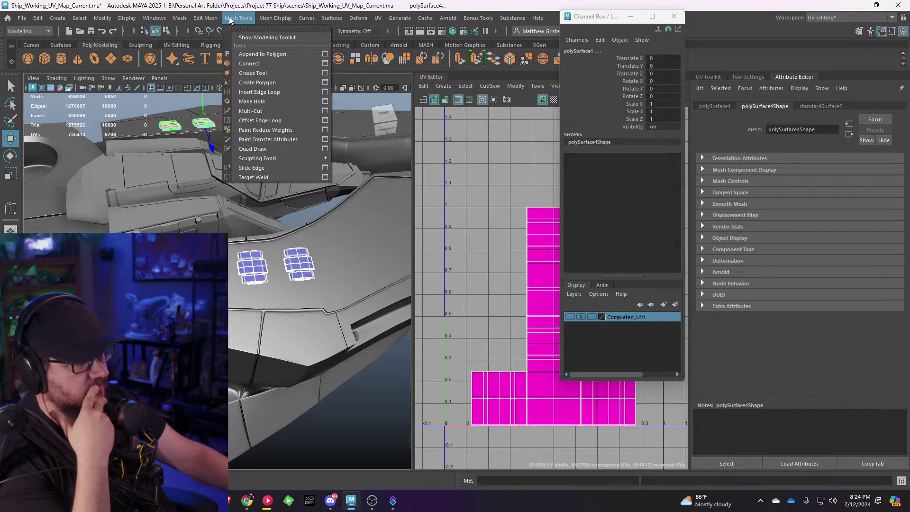
mouse_move(375, 20)
mouse_move(178, 18)
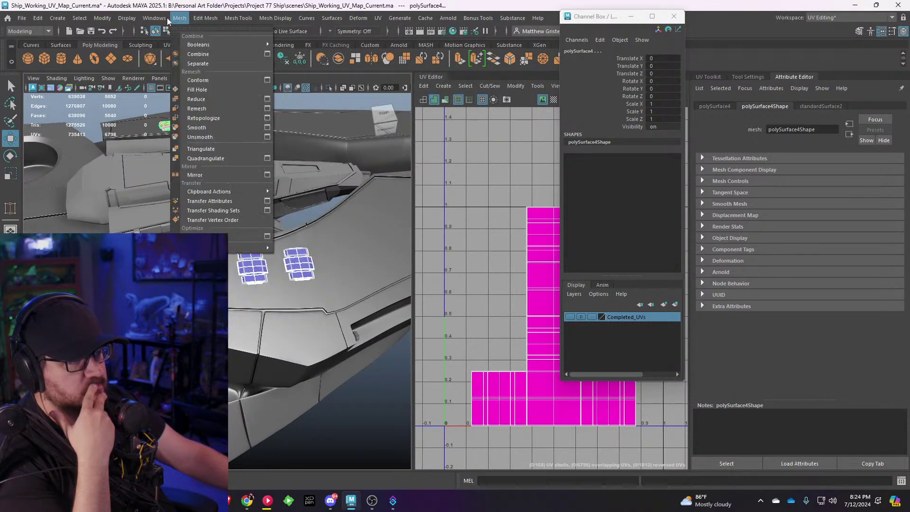
click(201, 67)
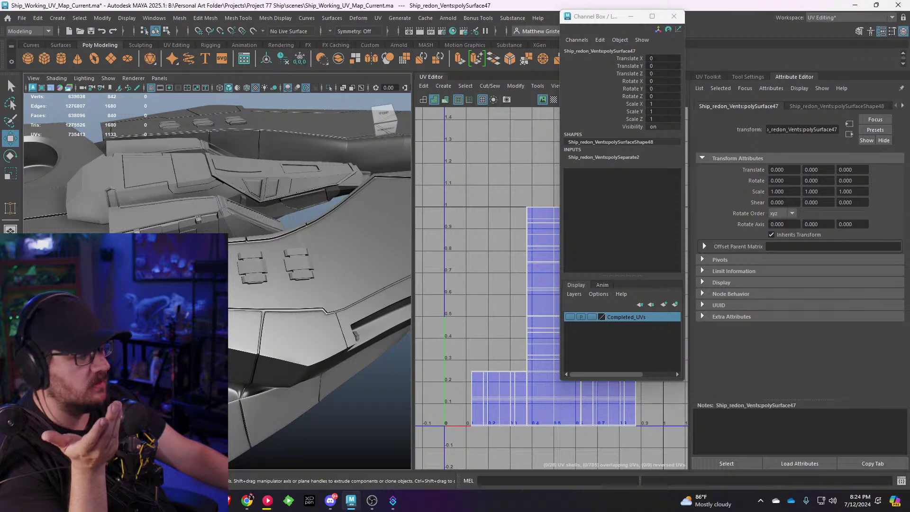
Step: Examine the selected vent and its two neighbours on the hull from several angles
mouse_move(174, 140)
alt+mouse_down()
mouse_move(156, 150)
mouse_move(176, 183)
mouse_move(183, 156)
alt+mouse_up()
alt+drag(214, 277, 227, 239)
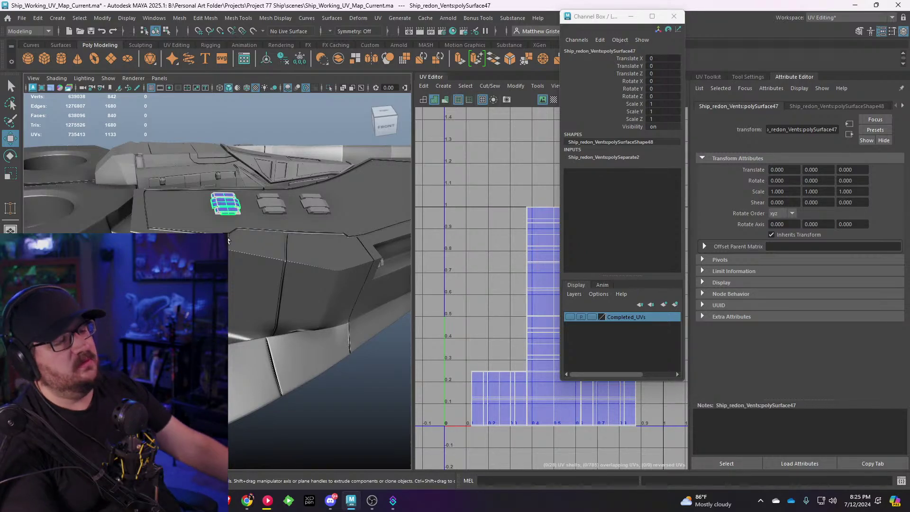
scroll(228, 237, up, 5)
alt+middle_drag(228, 236, 242, 282)
scroll(242, 282, down, 3)
alt+drag(242, 283, 230, 289)
alt+middle_drag(241, 287, 236, 258)
mouse_move(236, 258)
alt+mouse_down()
mouse_move(297, 244)
mouse_move(244, 248)
alt+mouse_up()
scroll(241, 250, up, 2)
scroll(261, 217, down, 5)
scroll(243, 249, up, 2)
right_click(215, 218)
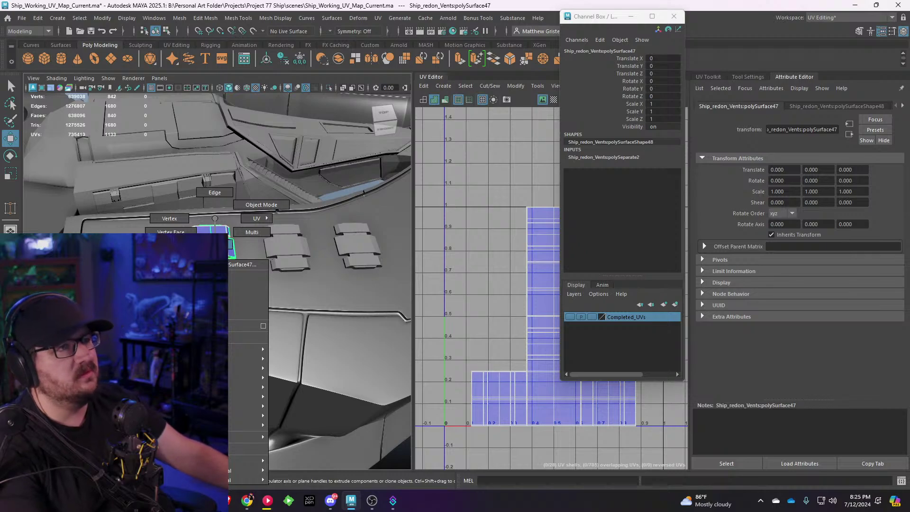
click(215, 218)
alt+middle_drag(216, 239, 207, 280)
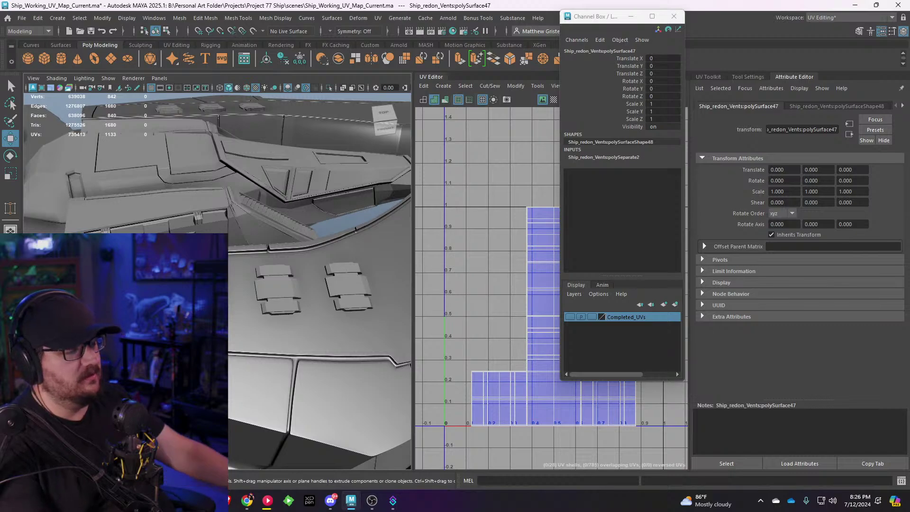
Step: Assign the checker material to the selected vent, isolate it, and move the Channel Box clear of the UV Editor
alt+drag(204, 298, 251, 265)
key(f)
scroll(255, 325, down, 4)
right_drag(256, 218, 349, 422)
alt+drag(317, 369, 332, 237)
key(ctrl+1)
scroll(264, 248, up, 6)
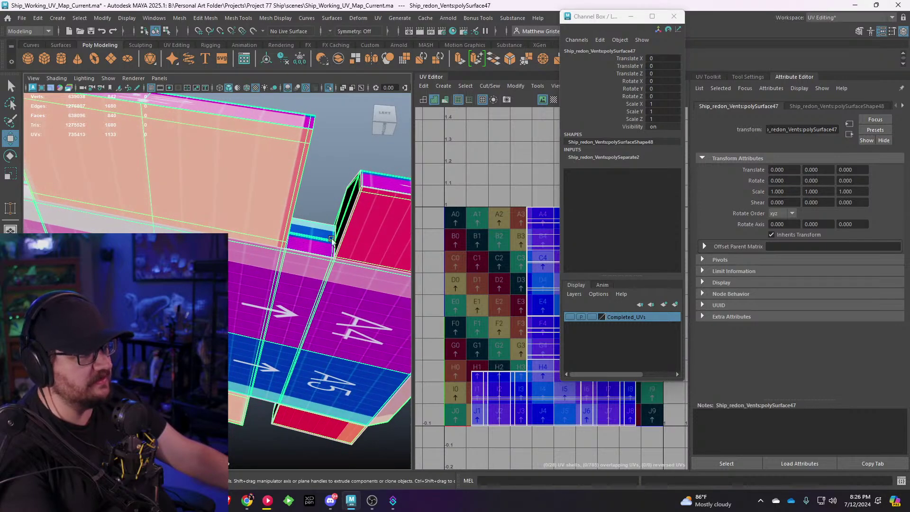
drag(616, 16, 801, 64)
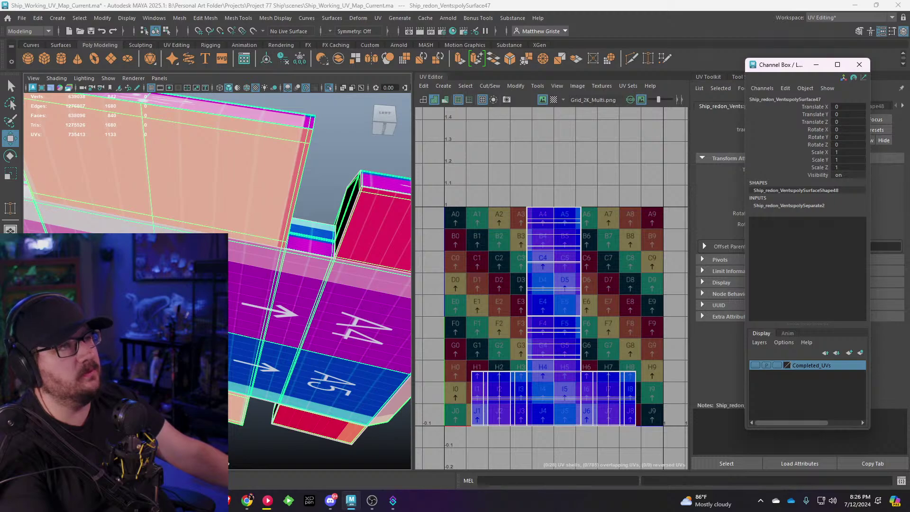
click(225, 500)
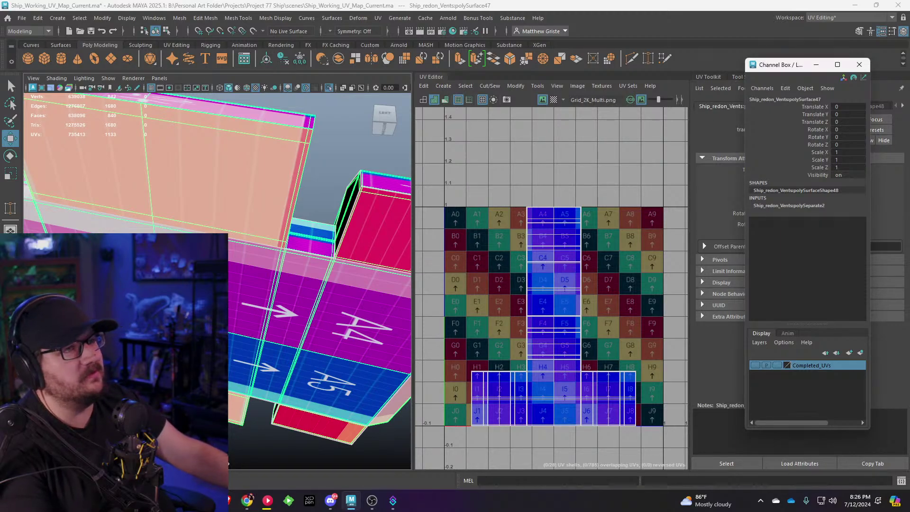
scroll(227, 122, up, 2)
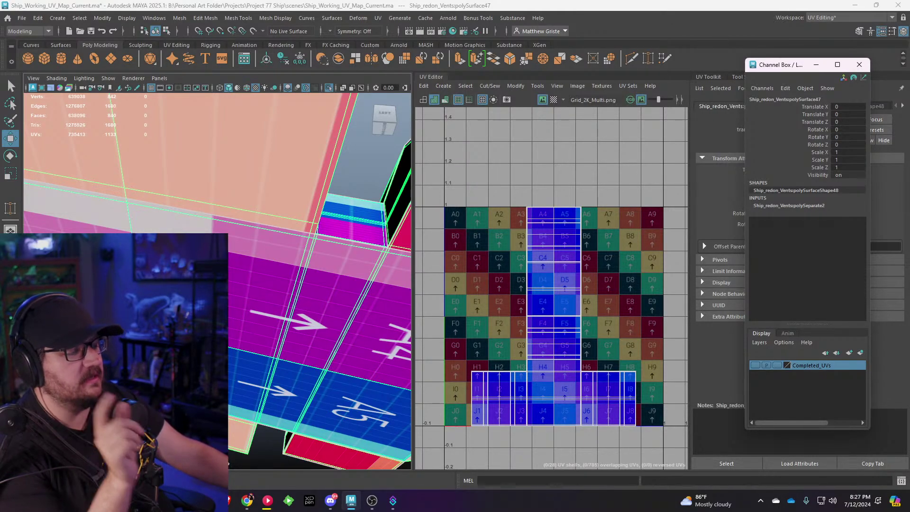
key(alt+Tab)
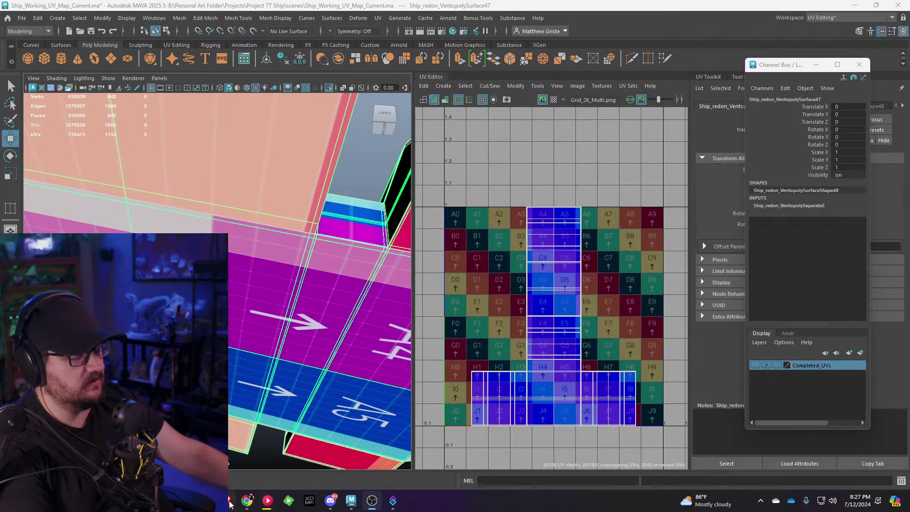
mouse_move(231, 503)
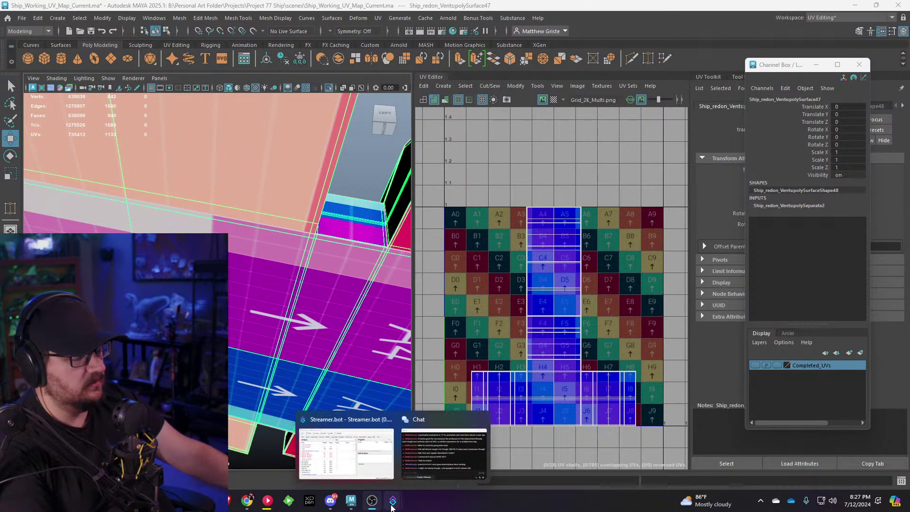
click(421, 472)
Step: Switch the isolated vent to edge selection and select the bottom border edges along its underside rim
alt+drag(228, 158, 218, 189)
scroll(230, 243, down, 5)
alt+drag(231, 246, 285, 265)
scroll(329, 227, up, 4)
scroll(297, 213, up, 4)
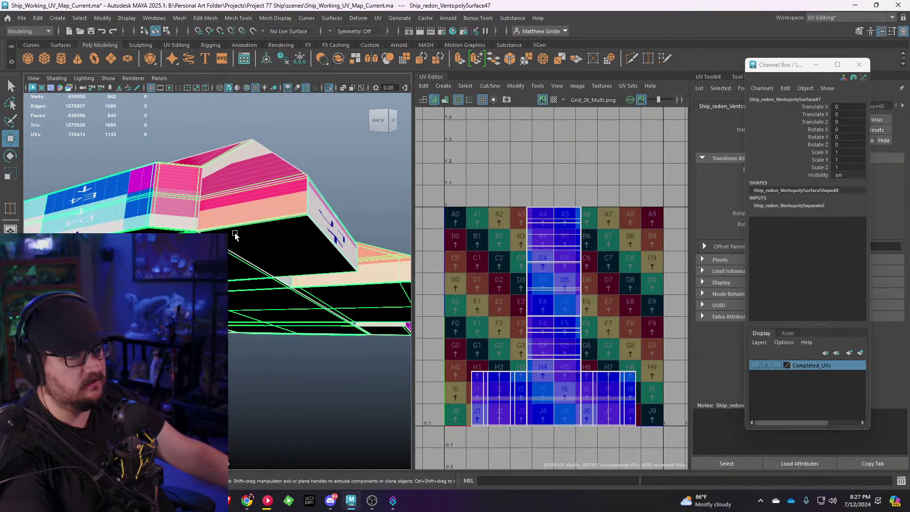
alt+middle_drag(235, 232, 272, 215)
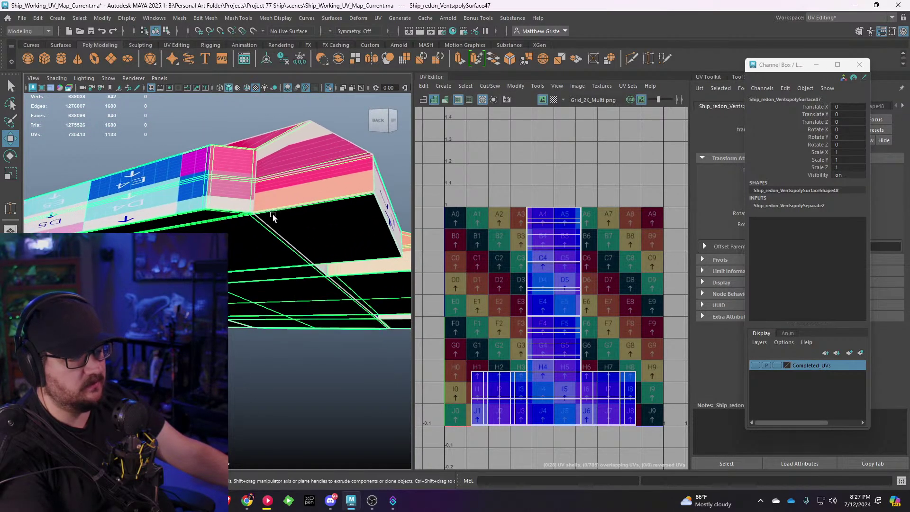
alt+right_drag(272, 214, 264, 261)
alt+middle_drag(263, 260, 243, 219)
right_drag(221, 135, 221, 112)
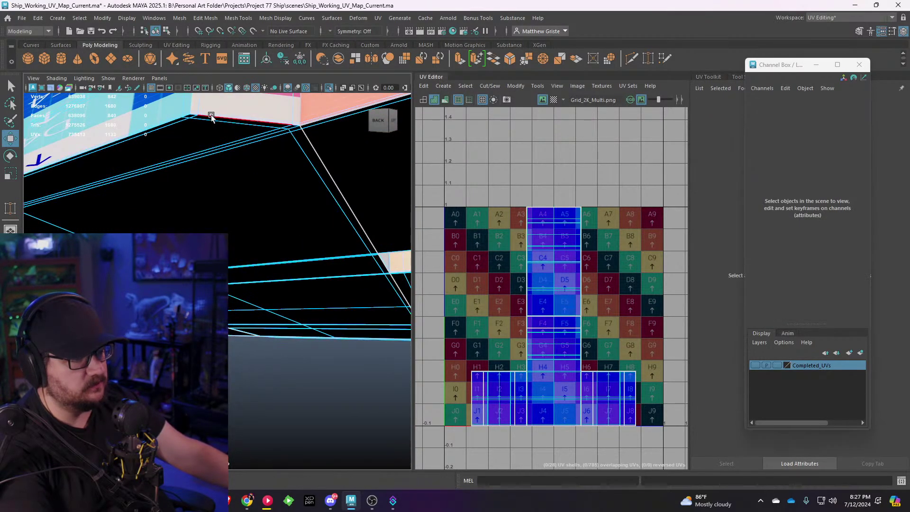
scroll(332, 164, up, 3)
click(332, 164)
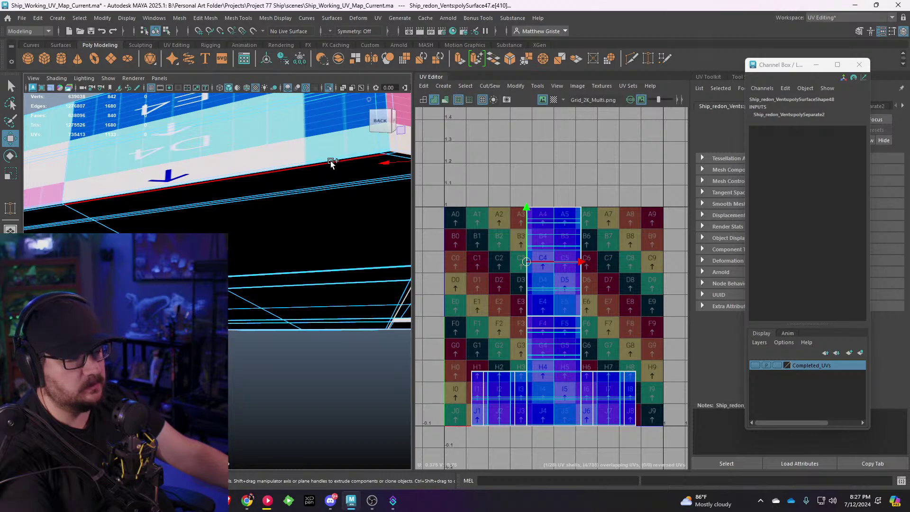
shift+double_click(332, 163)
Step: Extend the edge selection along the bottom border of the vent's raised end slat
scroll(234, 201, down, 4)
alt+drag(234, 201, 188, 191)
scroll(295, 194, up, 3)
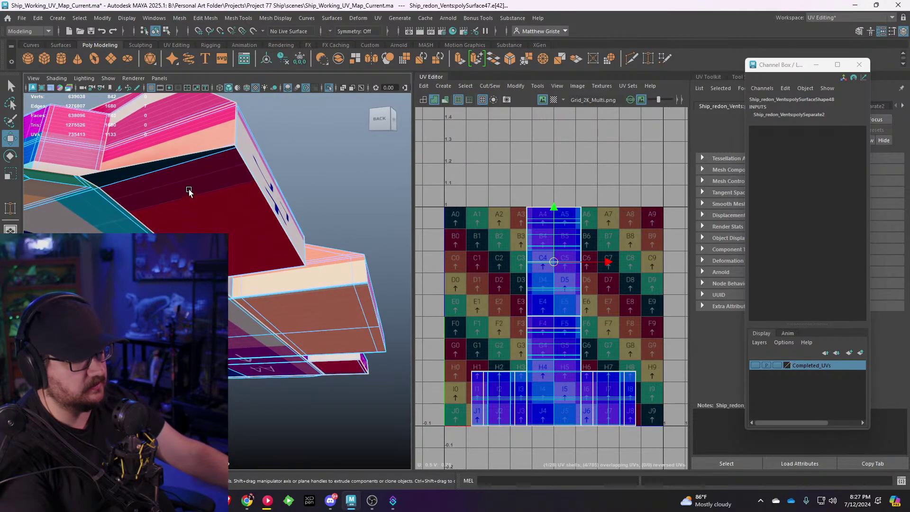
alt+drag(253, 174, 173, 171)
alt+middle_drag(122, 169, 217, 203)
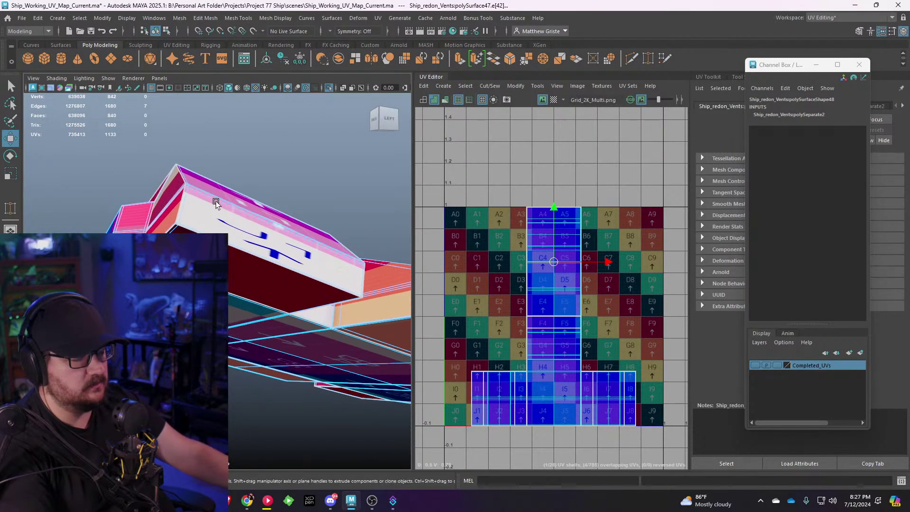
scroll(217, 203, up, 5)
alt+middle_drag(150, 217, 199, 292)
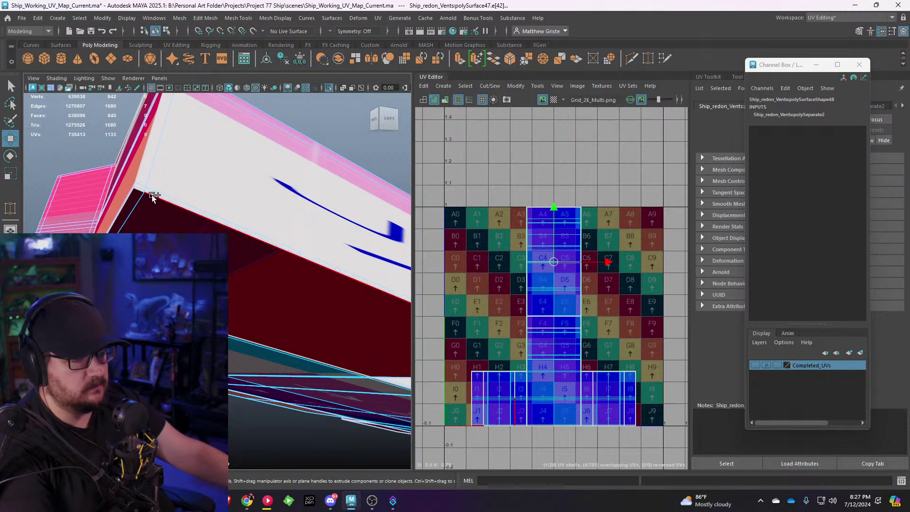
shift+double_click(152, 195)
alt+drag(152, 195, 243, 219)
scroll(243, 219, up, 2)
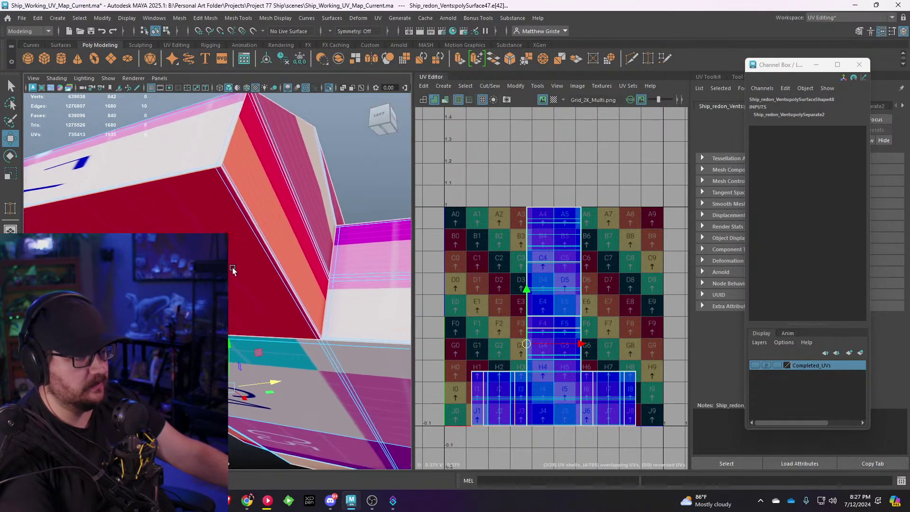
Step: Try extending the edge selection with the loop under the raised end slat, test-move it, and undo the move
shift+double_click(235, 185)
alt+drag(289, 227, 315, 258)
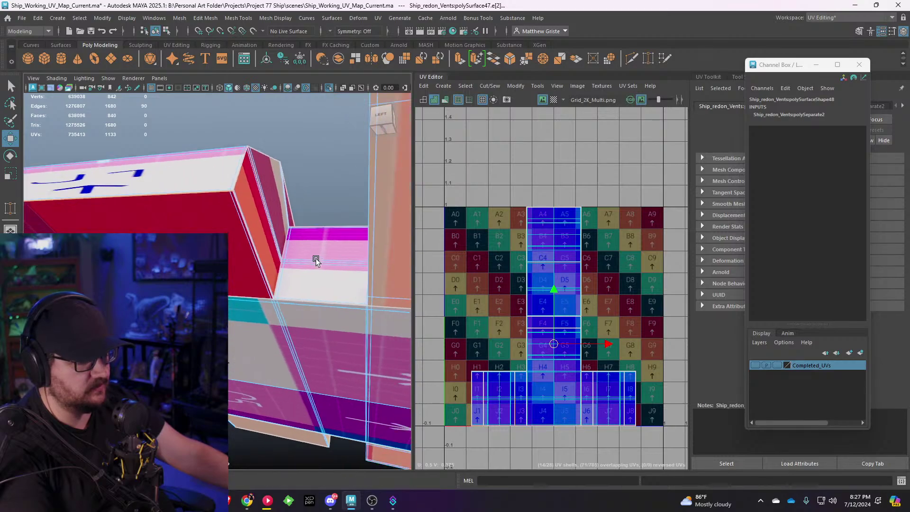
alt+middle_drag(314, 258, 243, 204)
scroll(243, 204, up, 3)
alt+drag(243, 204, 228, 160)
scroll(224, 138, down, 5)
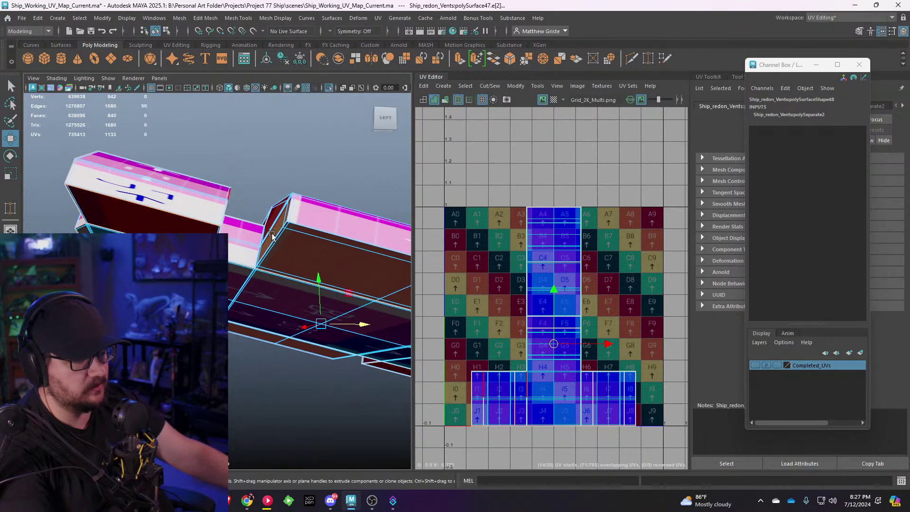
drag(318, 278, 152, 208)
key(ctrl+z)
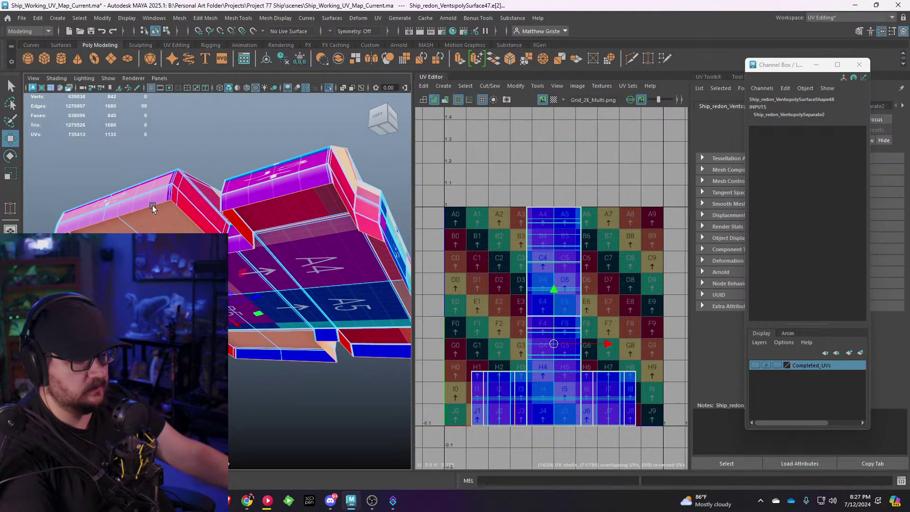
Step: Step back the edge selection and try picking the diagonal border edge loop at the slat's underside corner
alt+drag(152, 209, 246, 260)
key(ctrl+z)
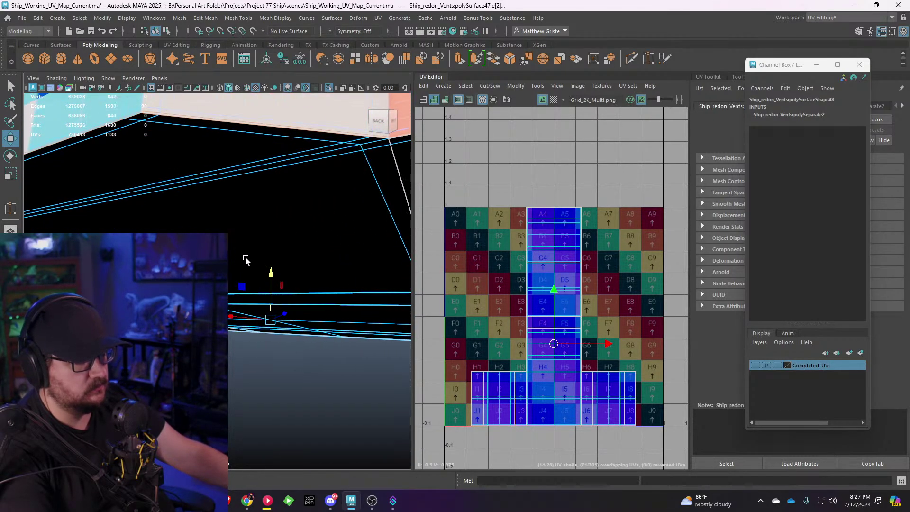
alt+drag(280, 217, 233, 205)
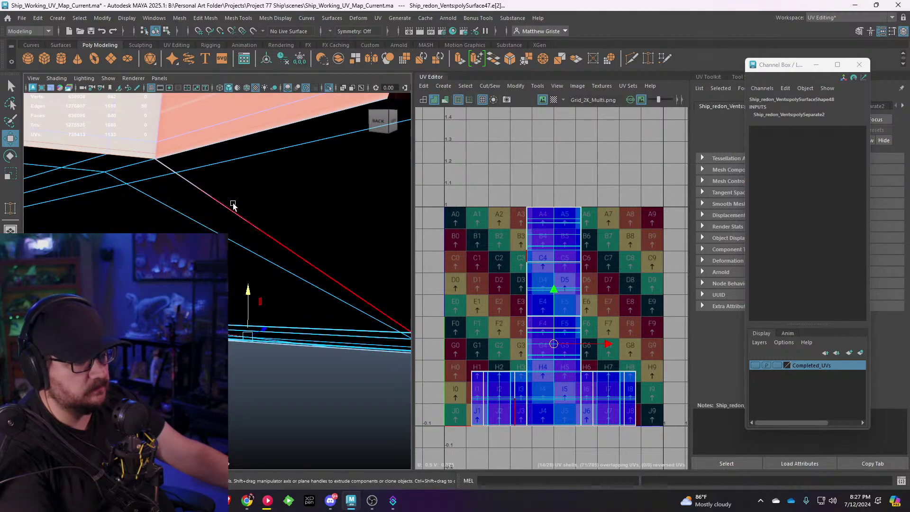
double_click(232, 205)
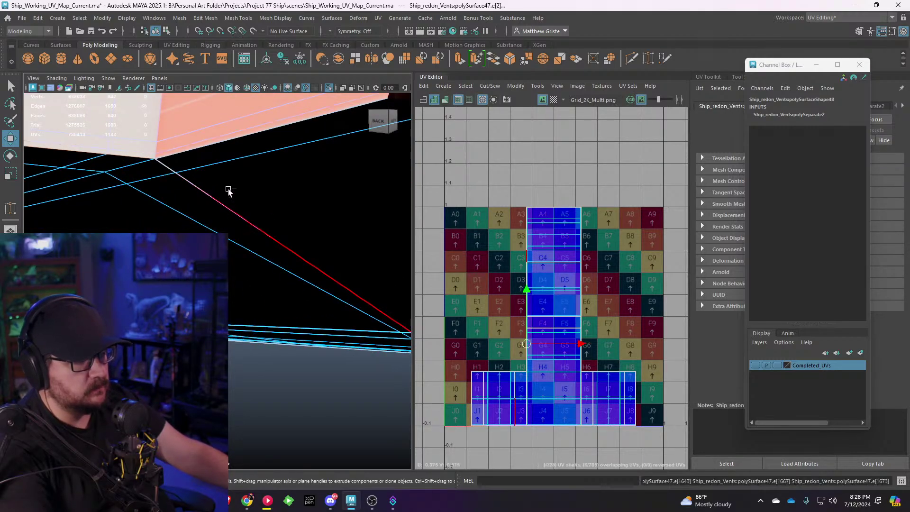
Step: Restart the edge selection with the underside corner edge of the end slat and add the adjoining border edges
click(169, 155)
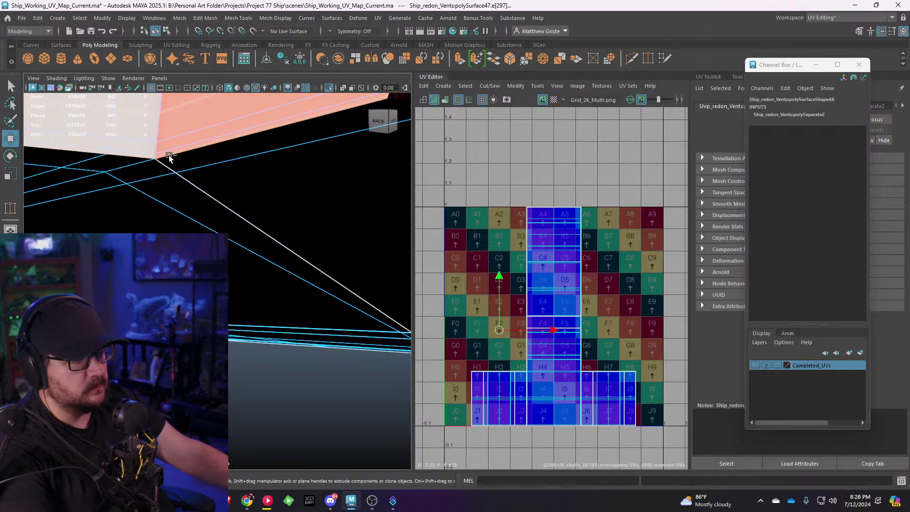
scroll(168, 155, down, 6)
alt+middle_drag(236, 158, 171, 217)
scroll(170, 217, up, 4)
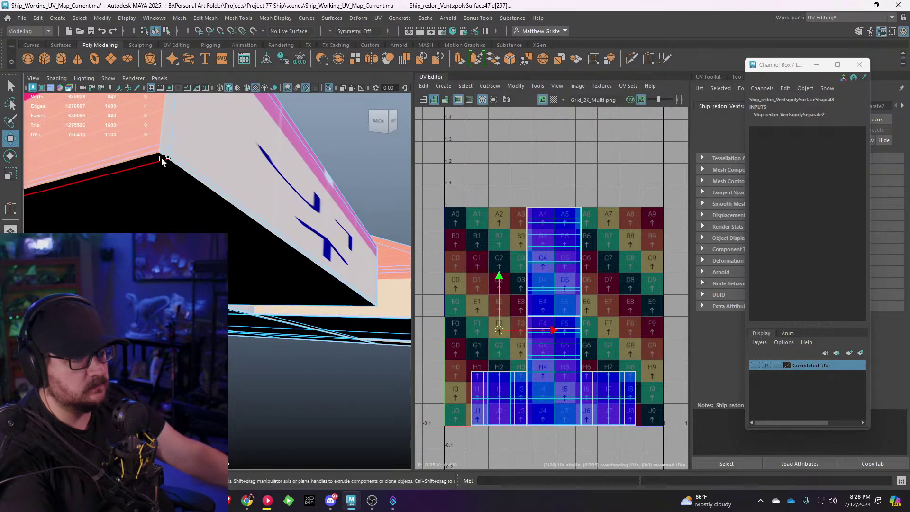
shift+double_click(161, 158)
scroll(173, 162, down, 8)
alt+drag(234, 217, 259, 190)
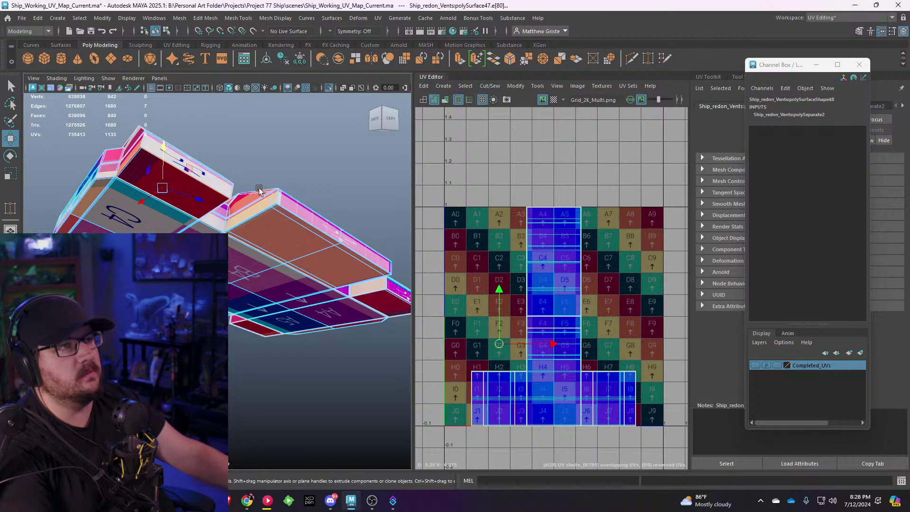
Step: Test-move the selected end slat border edges vertically to check their coverage, and undo the move
mouse_move(308, 206)
alt+mouse_down()
mouse_move(247, 230)
mouse_move(310, 204)
alt+mouse_up()
alt+drag(159, 158, 138, 158)
scroll(197, 201, up, 5)
alt+drag(197, 200, 228, 261)
alt+middle_drag(189, 247, 209, 270)
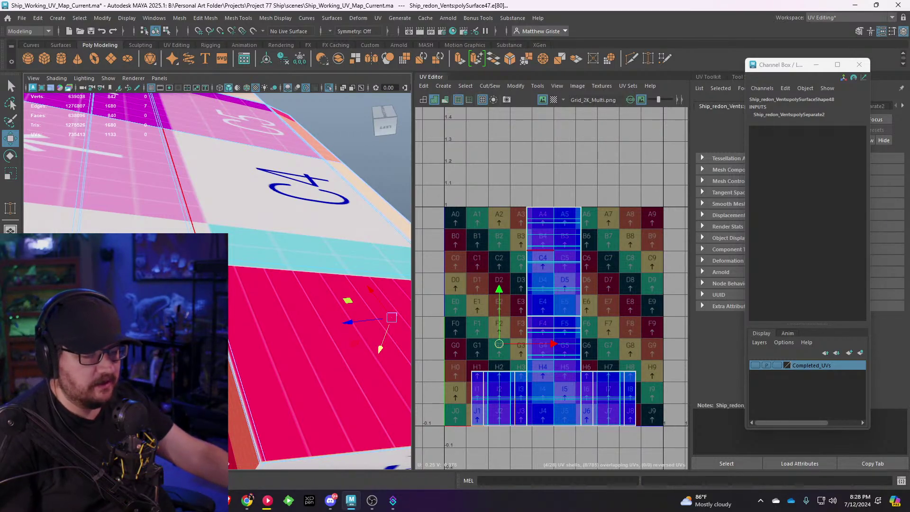
drag(380, 349, 402, 289)
key(ctrl+z)
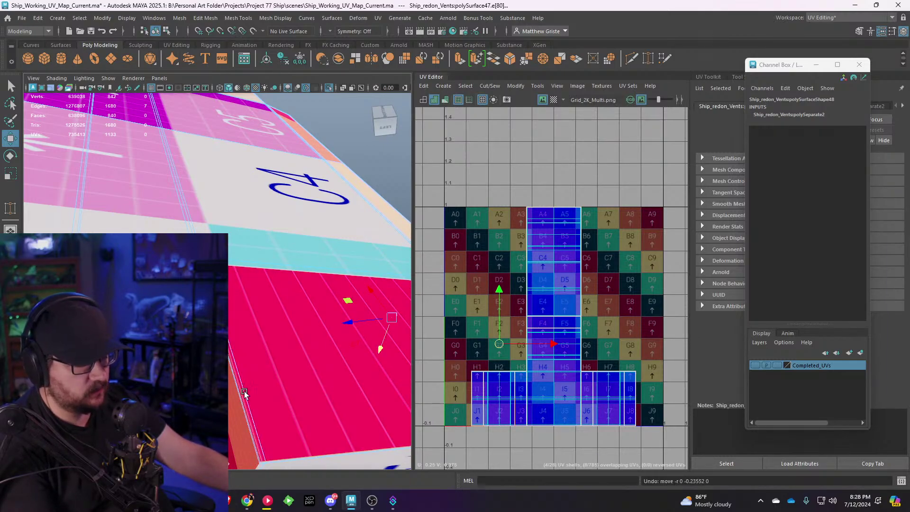
Step: Add the border edges at the end slat's inner corner and along the adjoining recess wall, undoing a trial move
alt+middle_drag(244, 391, 241, 335)
alt+right_drag(242, 335, 232, 365)
alt+middle_drag(232, 365, 268, 302)
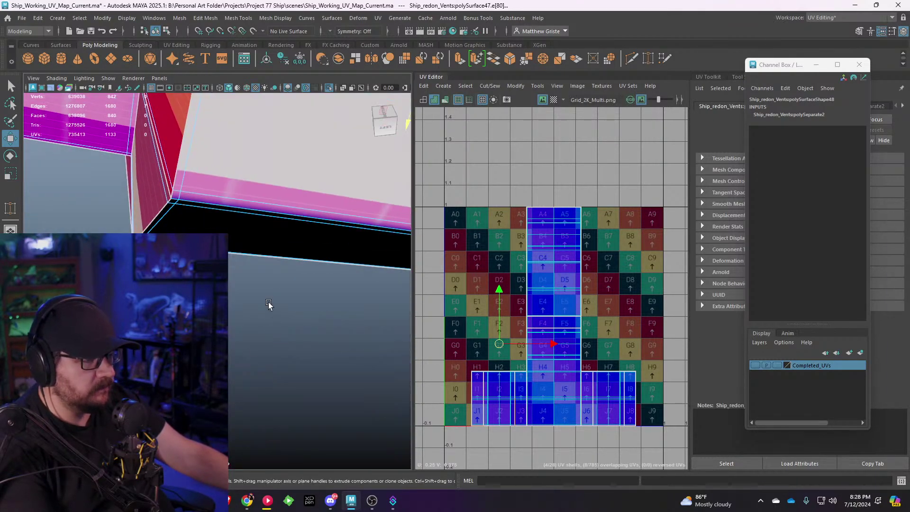
alt+drag(268, 302, 274, 328)
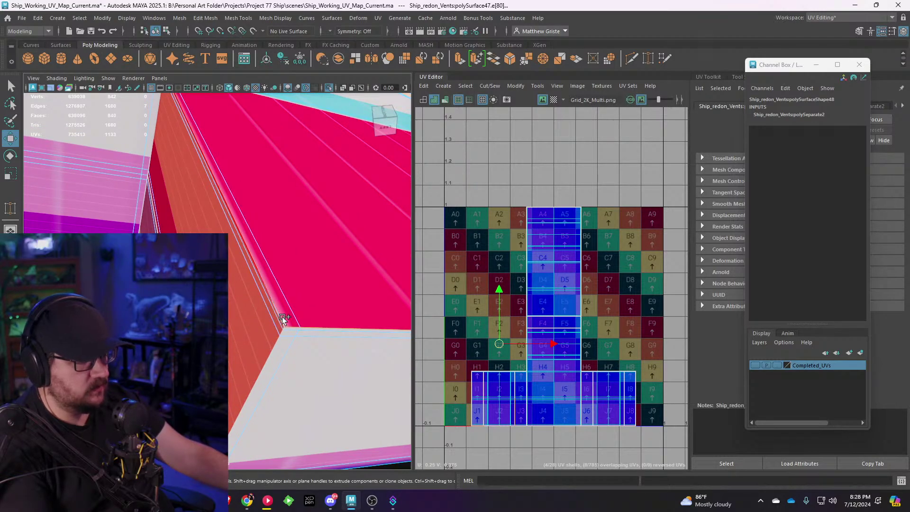
shift+click(283, 316)
alt+drag(282, 318, 248, 377)
scroll(249, 377, up, 1)
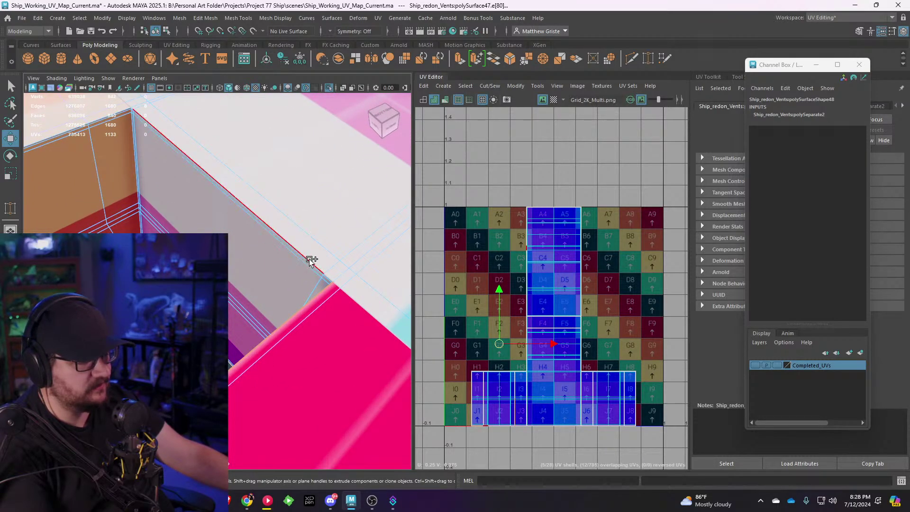
alt+drag(309, 259, 318, 337)
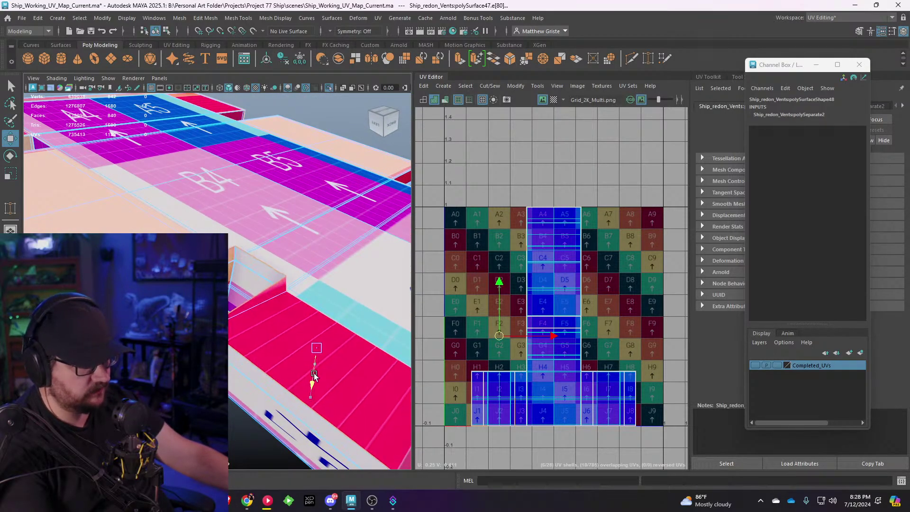
drag(313, 373, 299, 356)
key(ctrl+z)
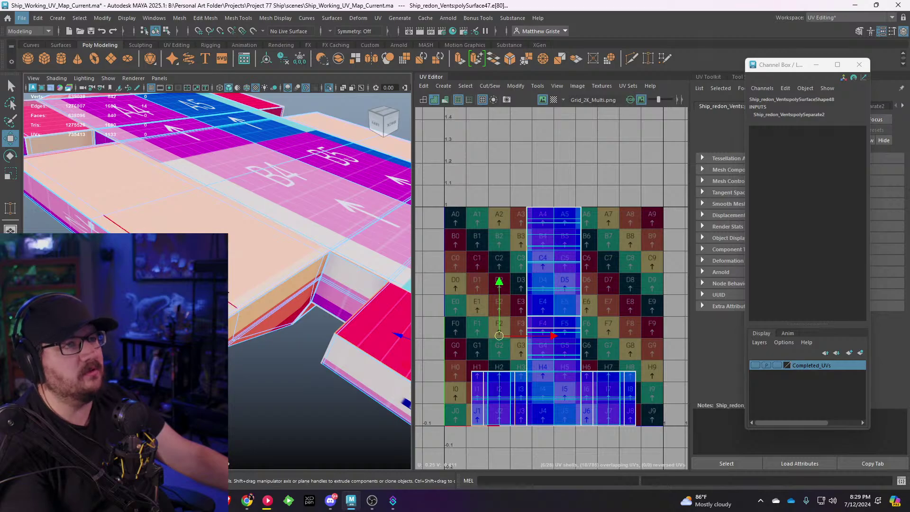
Step: Add the border edges at the corner of the neighbouring peach-coloured slat to the selection, undoing a trial move
scroll(224, 287, down, 5)
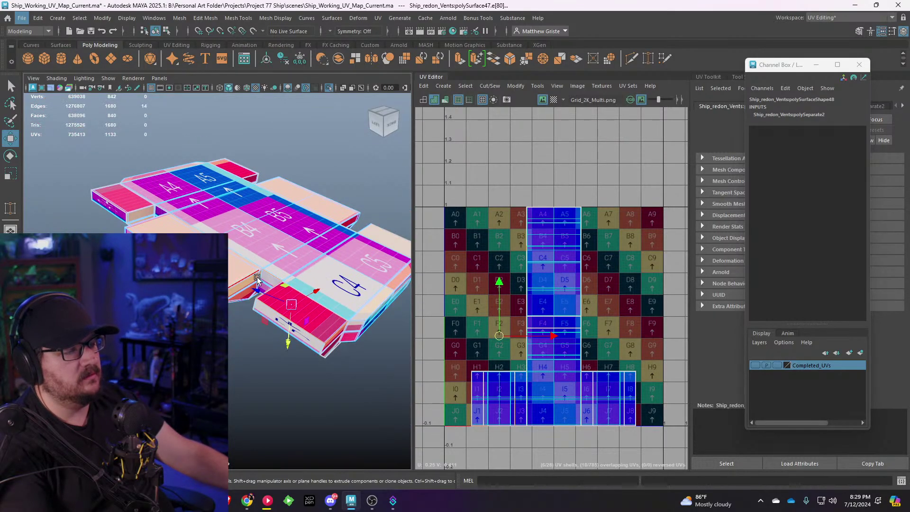
alt+drag(256, 280, 175, 289)
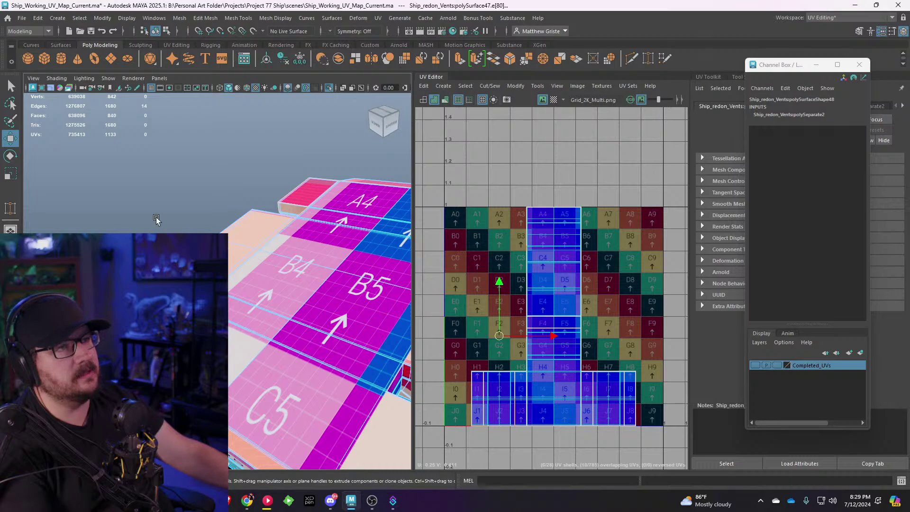
alt+drag(156, 220, 280, 235)
scroll(212, 220, up, 5)
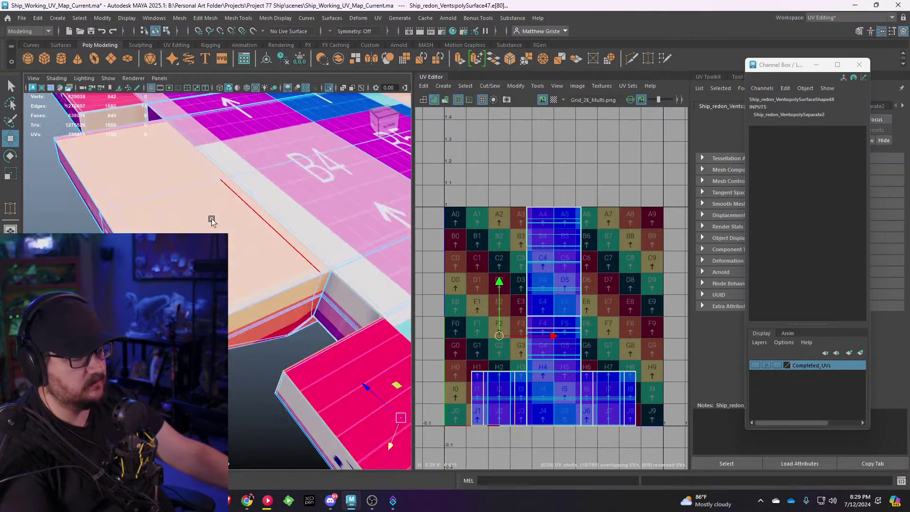
alt+drag(212, 221, 280, 302)
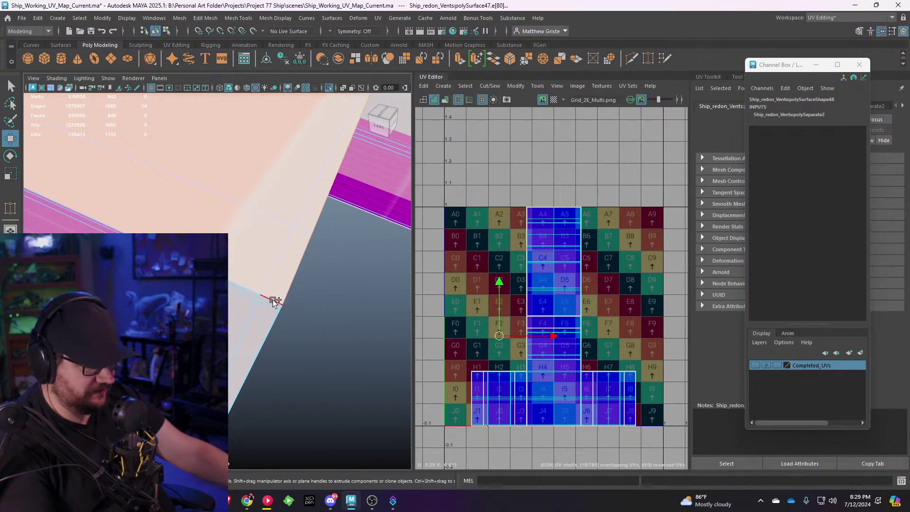
shift+double_click(252, 290)
alt+right_drag(253, 290, 232, 299)
alt+drag(232, 299, 147, 244)
scroll(259, 245, down, 5)
key(ctrl+z)
scroll(195, 203, up, 5)
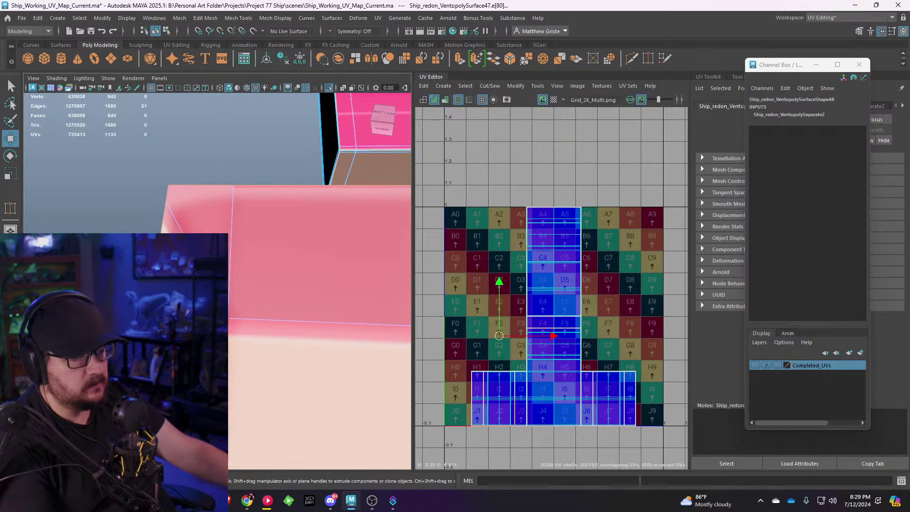
Step: Examine the corners between the side slats and the vent's main panel for border edges missing from the selection
scroll(341, 237, down, 4)
alt+middle_drag(341, 237, 220, 234)
scroll(221, 234, up, 4)
alt+drag(152, 219, 162, 216)
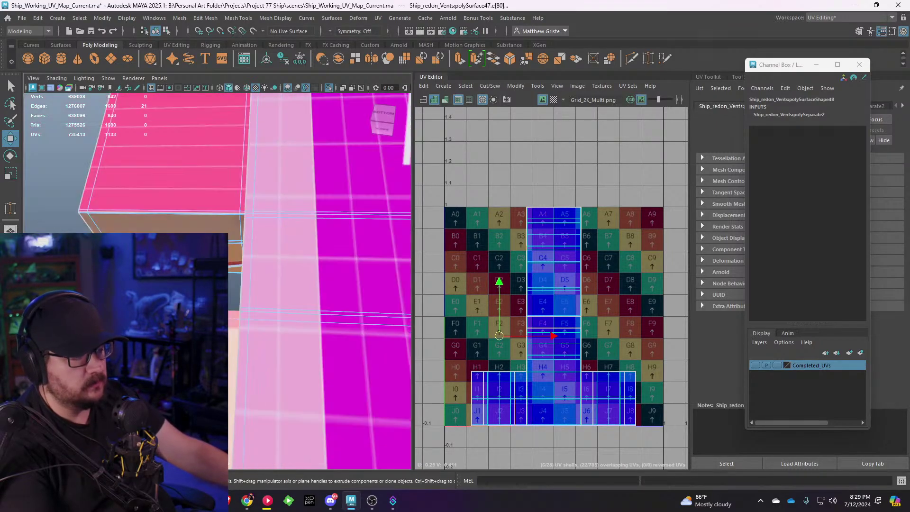
alt+drag(228, 216, 251, 243)
scroll(251, 228, down, 3)
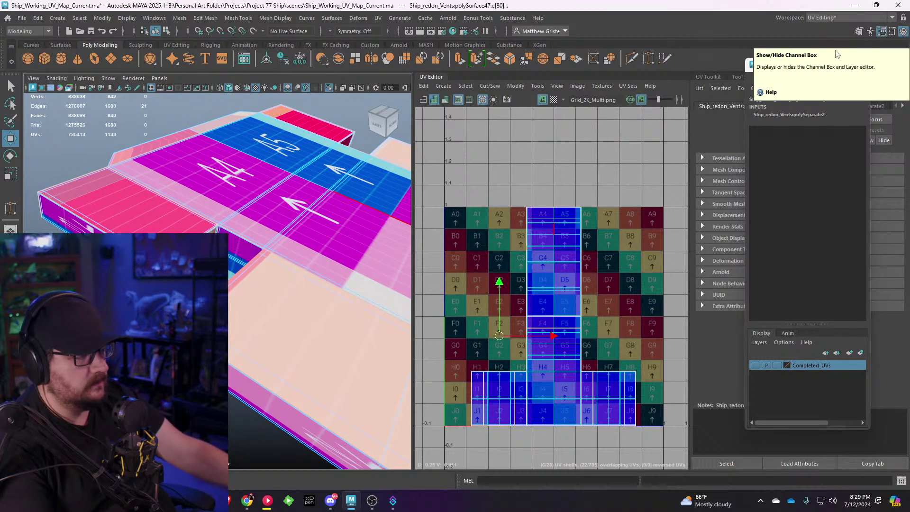
alt+drag(339, 166, 300, 192)
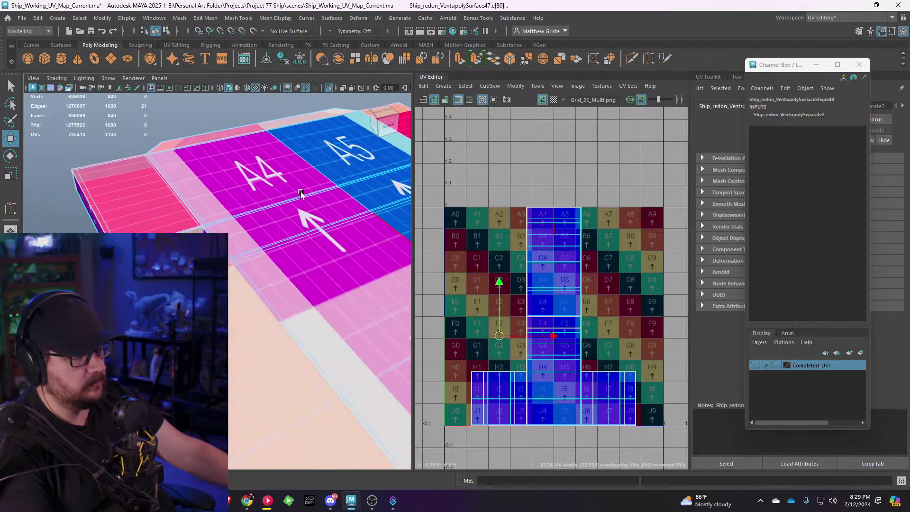
scroll(237, 199, up, 4)
alt+middle_drag(198, 203, 221, 270)
alt+drag(221, 270, 271, 247)
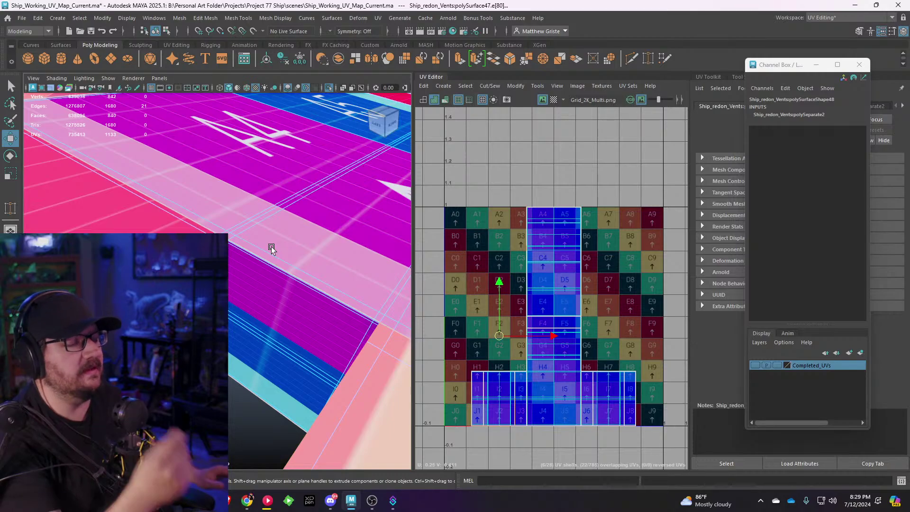
alt+drag(271, 246, 374, 285)
scroll(322, 194, down, 5)
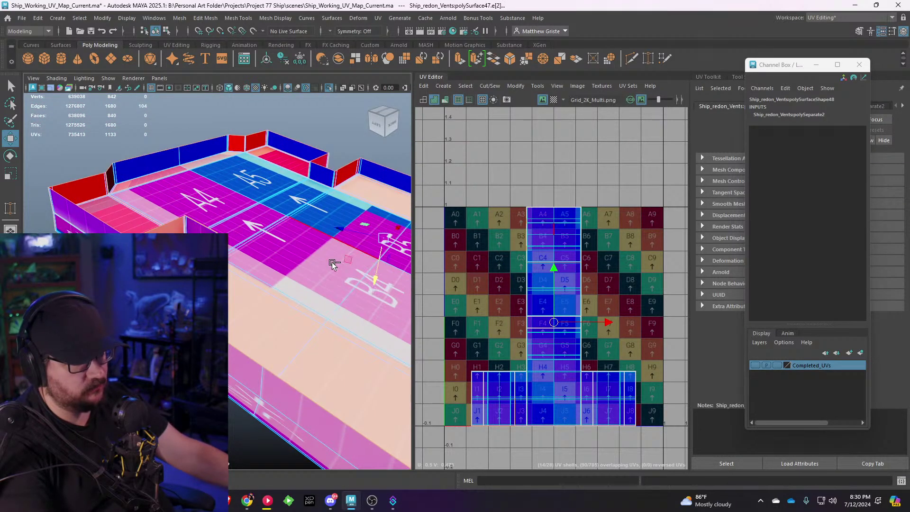
Step: Replace the oversized edge loop with only the border edges beside the wide side slat, undoing its trial move
double_click(333, 264)
alt+drag(367, 407, 228, 268)
key(ctrl+z)
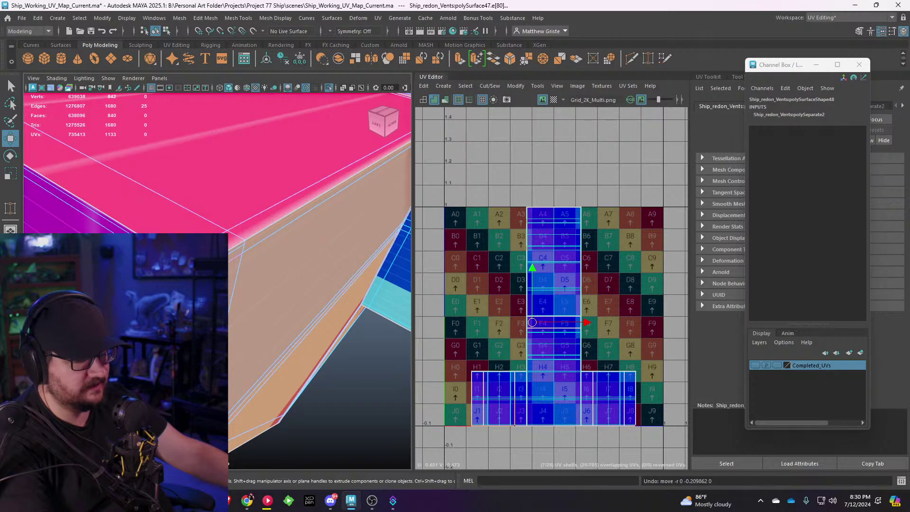
alt+right_drag(228, 268, 161, 280)
alt+middle_drag(298, 298, 345, 321)
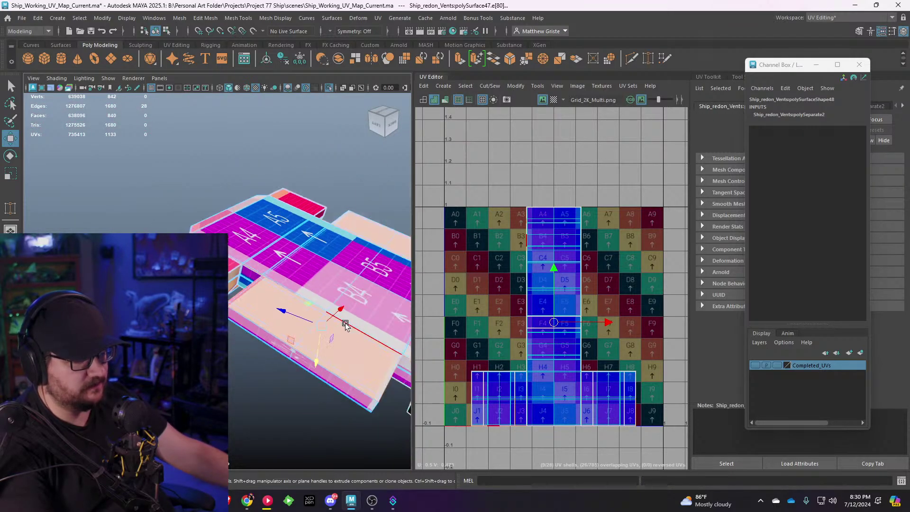
Step: Test-move the selected border edges vertically and inspect the stretched faces at the slat corners for missed edges
drag(319, 355, 350, 289)
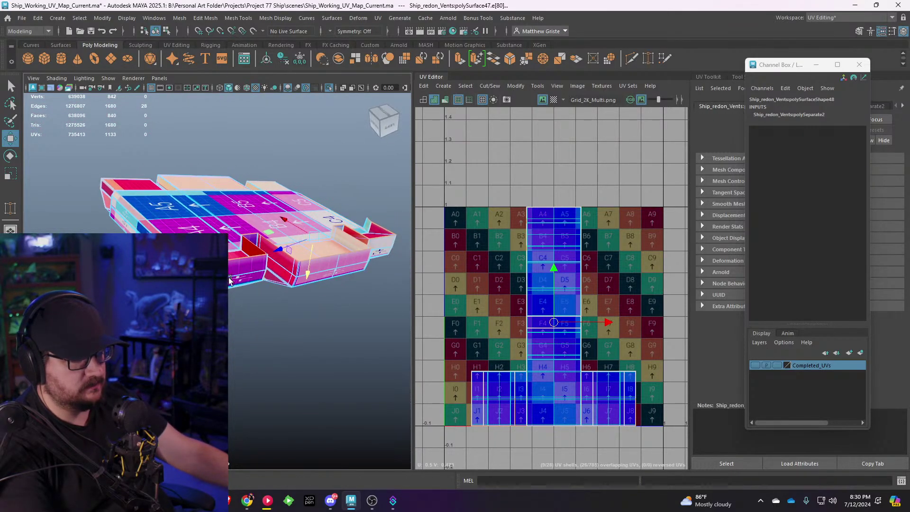
alt+right_drag(176, 282, 246, 289)
alt+drag(246, 288, 278, 309)
alt+right_drag(277, 309, 298, 348)
alt+middle_drag(298, 348, 300, 298)
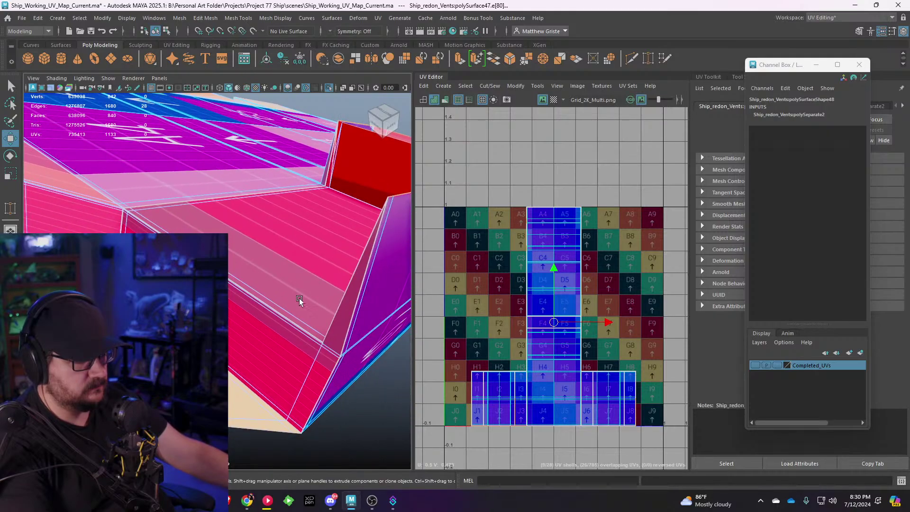
alt+drag(299, 297, 266, 282)
alt+right_drag(266, 283, 257, 327)
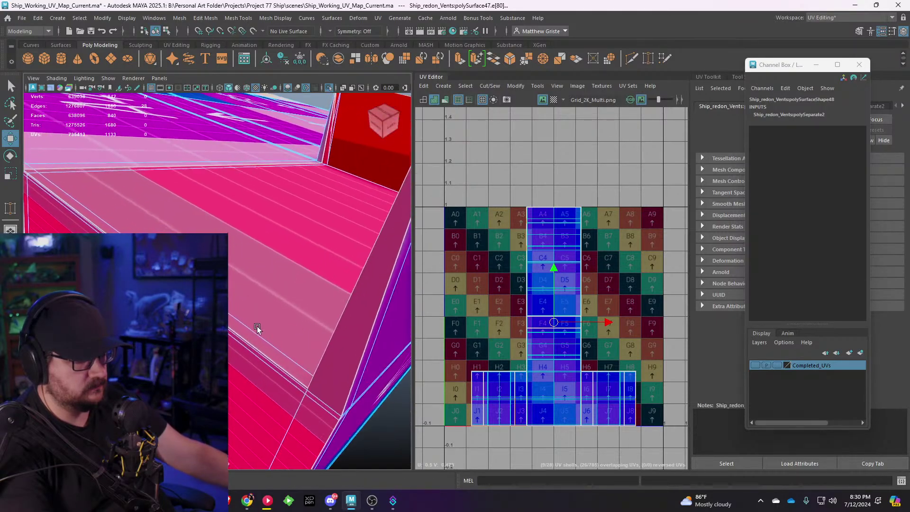
alt+drag(258, 327, 274, 351)
alt+middle_drag(274, 351, 274, 334)
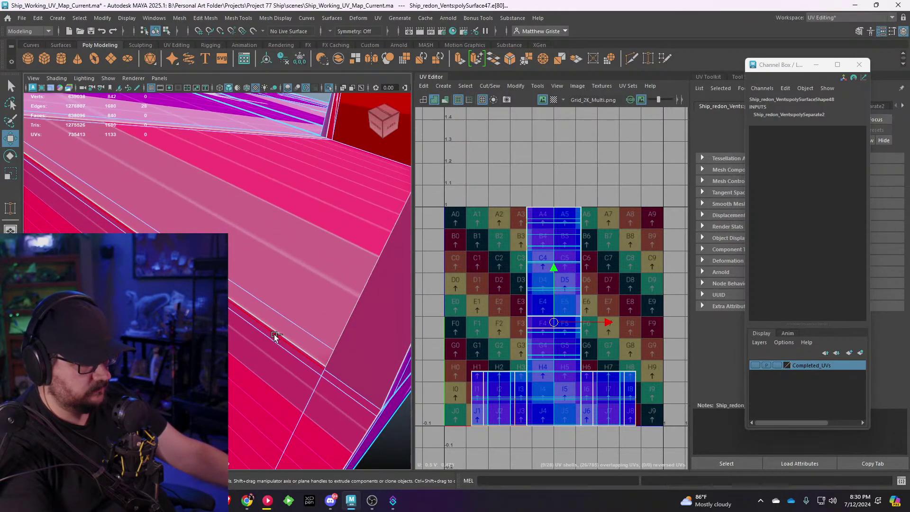
Step: Undo the trial moves and add the missed border edges beside the crimson side faces to the selection
key(ctrl+z)
key(ctrl+z)
key(ctrl+z)
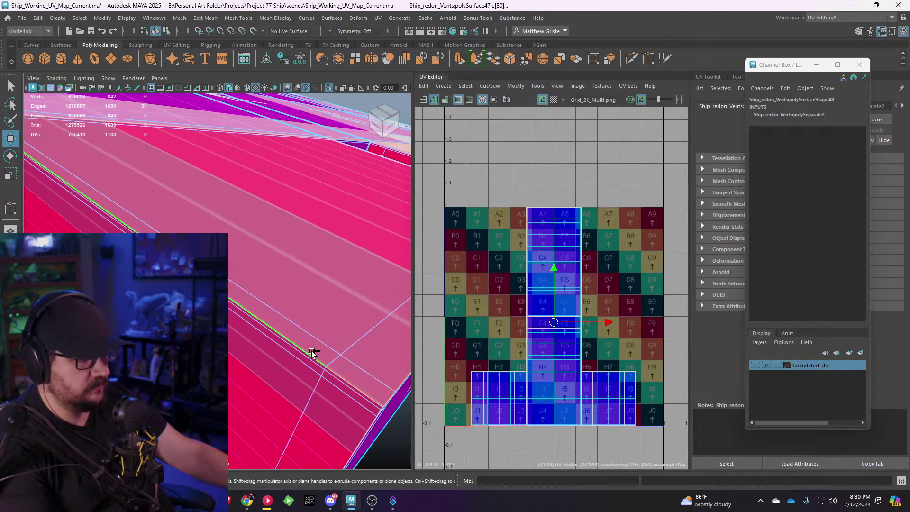
key(ctrl+z)
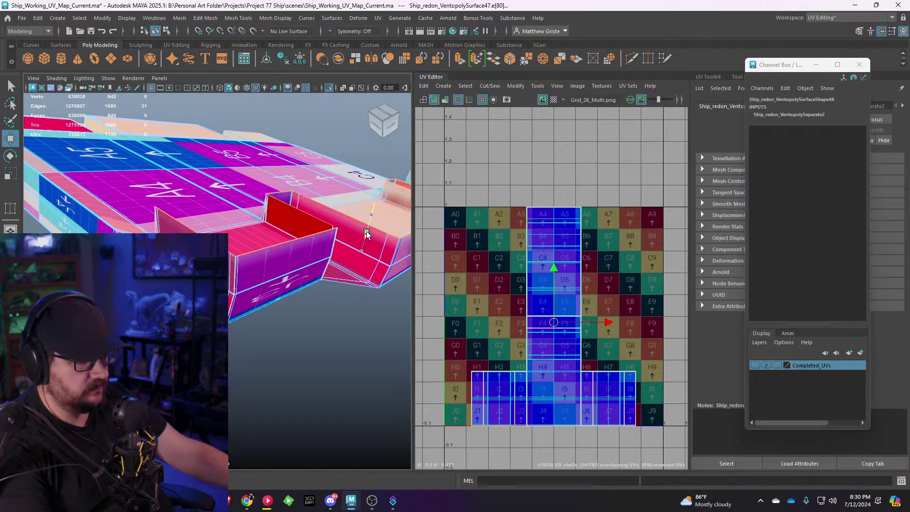
alt+drag(260, 233, 247, 249)
scroll(297, 254, up, 6)
scroll(271, 271, down, 6)
mouse_move(246, 249)
alt+right_down()
mouse_move(229, 373)
mouse_move(238, 262)
alt+right_up()
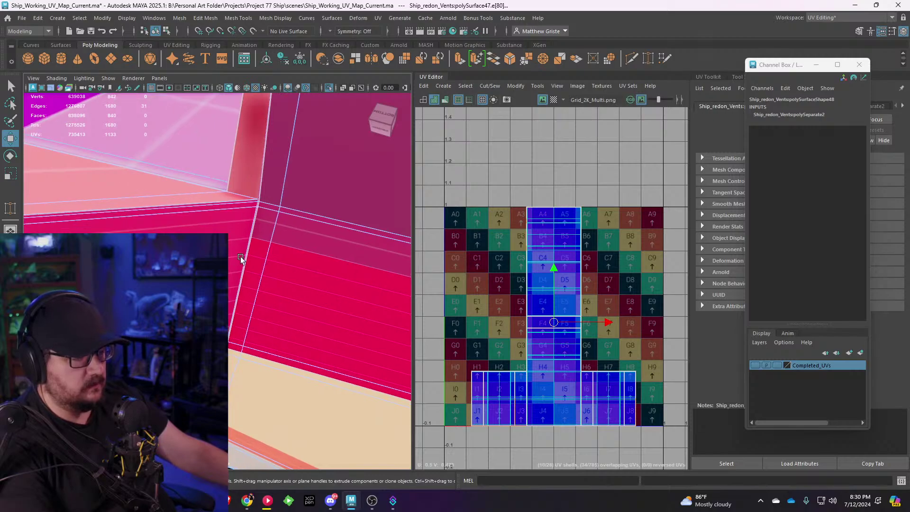
key(ctrl+z)
shift+double_click(235, 198)
Step: Add the border edges on both sides of the salmon-coloured slat's outer corner, above the beige side faces, to the selection
alt+drag(236, 199, 274, 258)
alt+drag(276, 256, 161, 209)
scroll(258, 324, up, 4)
alt+drag(102, 187, 175, 208)
scroll(209, 235, up, 4)
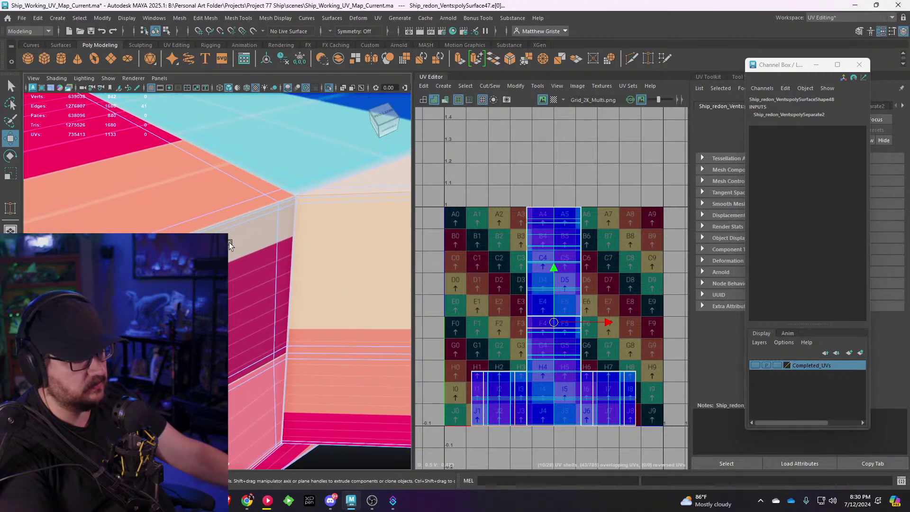
shift+double_click(263, 208)
alt+drag(250, 216, 262, 279)
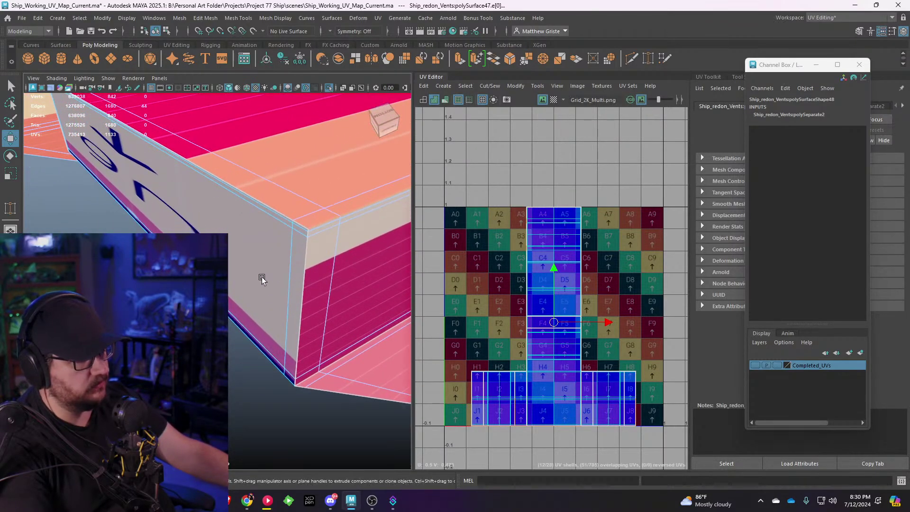
shift+double_click(305, 222)
scroll(253, 233, down, 5)
alt+drag(249, 235, 284, 263)
scroll(136, 198, down, 3)
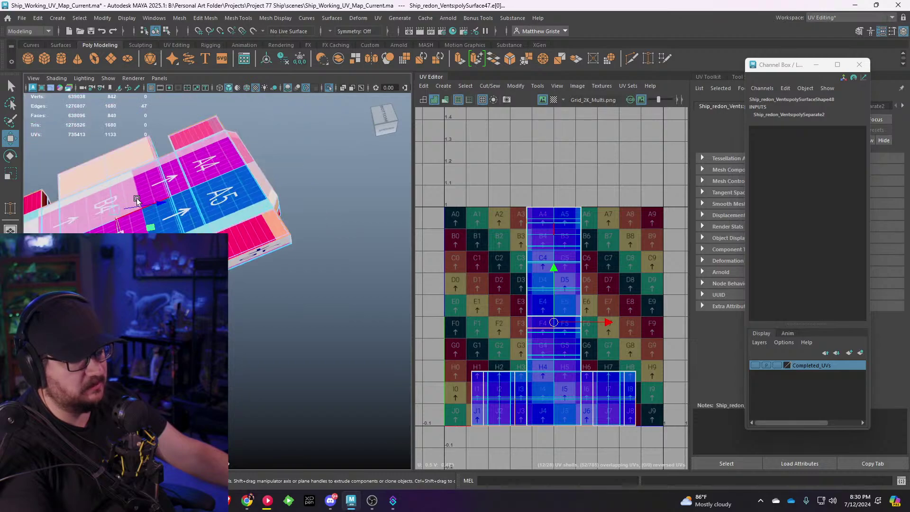
Step: Extend the selection with the border edges between the light-blue panel strip and the grey side face next to the crimson slat
alt+drag(124, 232, 217, 199)
scroll(218, 197, up, 5)
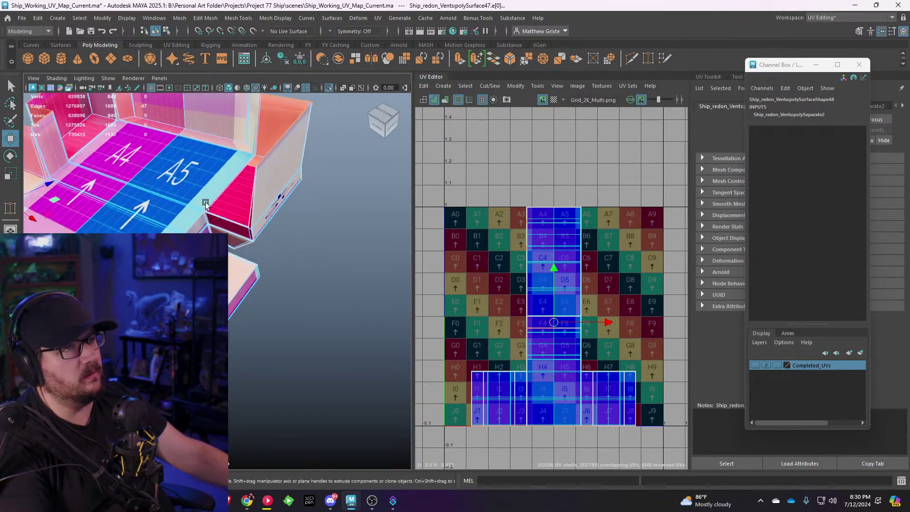
scroll(221, 228, up, 5)
alt+middle_drag(218, 197, 205, 272)
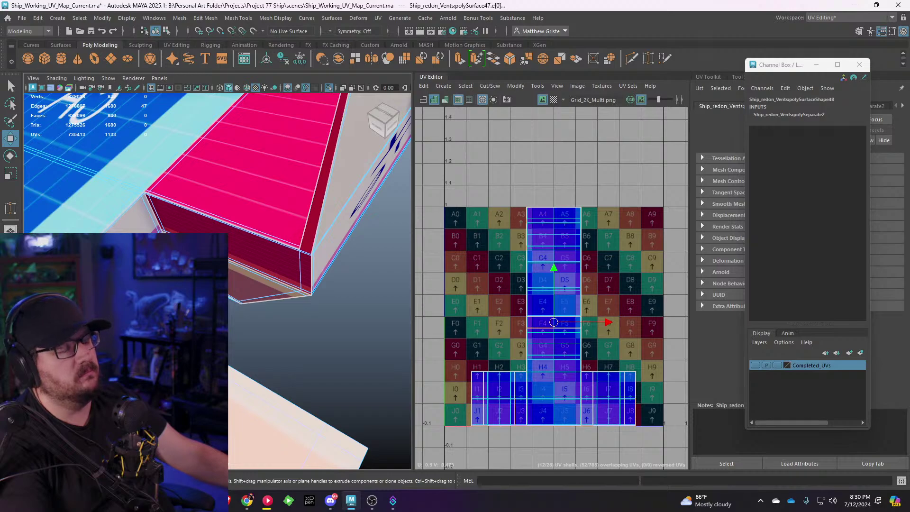
mouse_move(266, 231)
alt+mouse_down()
mouse_move(252, 317)
mouse_move(274, 254)
mouse_move(258, 310)
mouse_move(286, 248)
mouse_move(274, 232)
mouse_move(234, 226)
mouse_move(237, 246)
mouse_move(256, 237)
mouse_move(248, 255)
mouse_move(267, 228)
alt+mouse_up()
shift+double_click(286, 181)
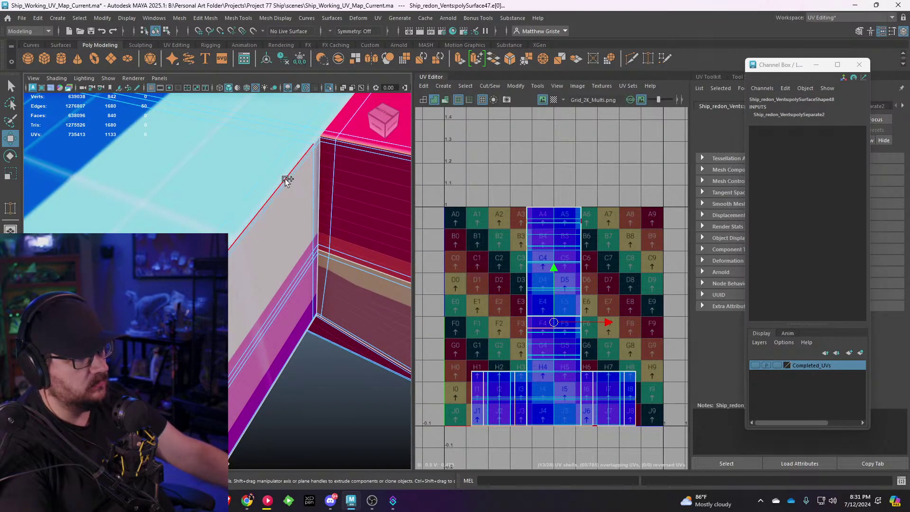
scroll(285, 185, down, 4)
mouse_move(285, 186)
alt+mouse_down()
mouse_move(122, 201)
mouse_move(266, 214)
mouse_move(195, 219)
mouse_move(240, 220)
mouse_move(254, 186)
mouse_move(275, 187)
alt+mouse_up()
shift+double_click(259, 178)
scroll(253, 187, down, 4)
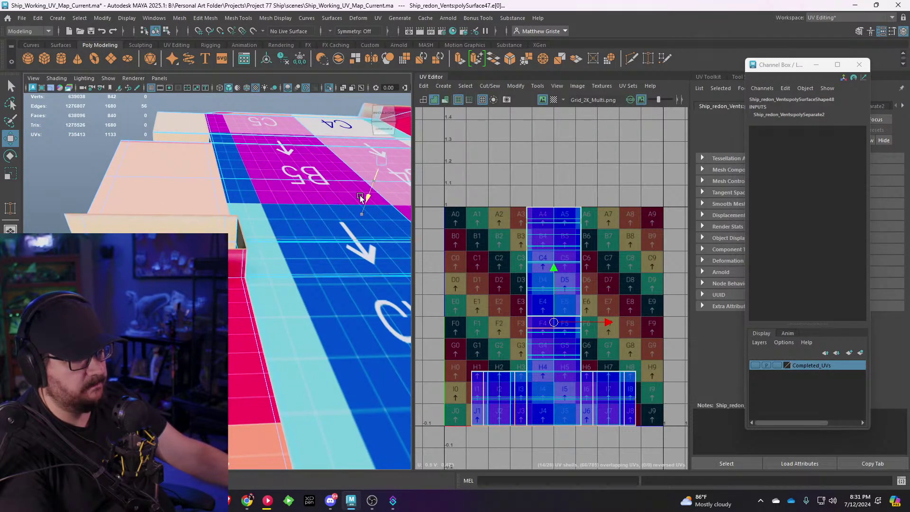
Step: Undo the trial move and add the border edges along the peach slat's outer end to the selection
alt+drag(197, 205, 292, 323)
scroll(266, 209, up, 3)
key(ctrl+z)
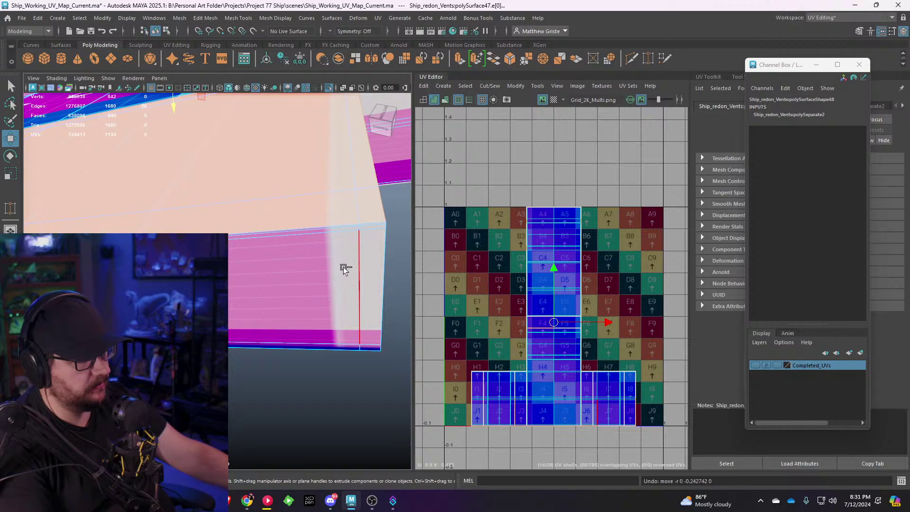
shift+double_click(347, 226)
scroll(346, 226, down, 5)
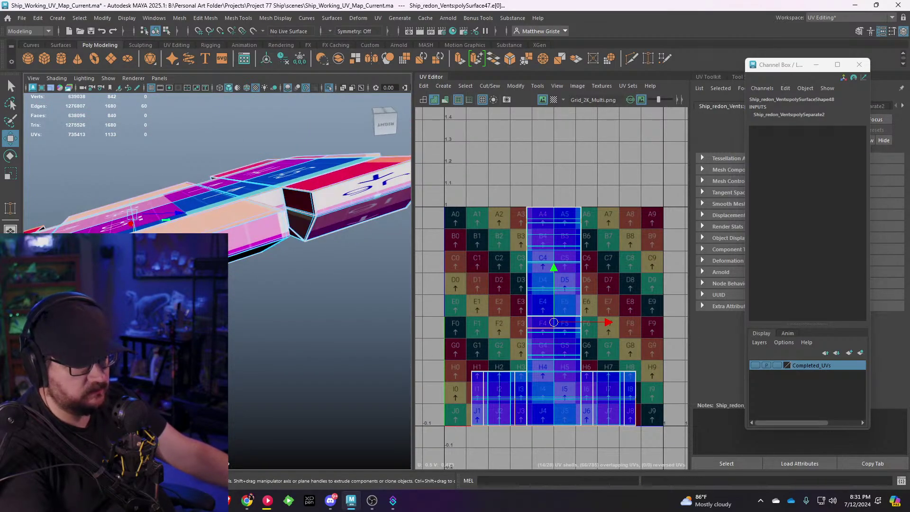
Step: Undo the trial move and add the border edges above the peach slat's crimson side face to the selection
alt+drag(139, 226, 264, 221)
scroll(264, 221, up, 4)
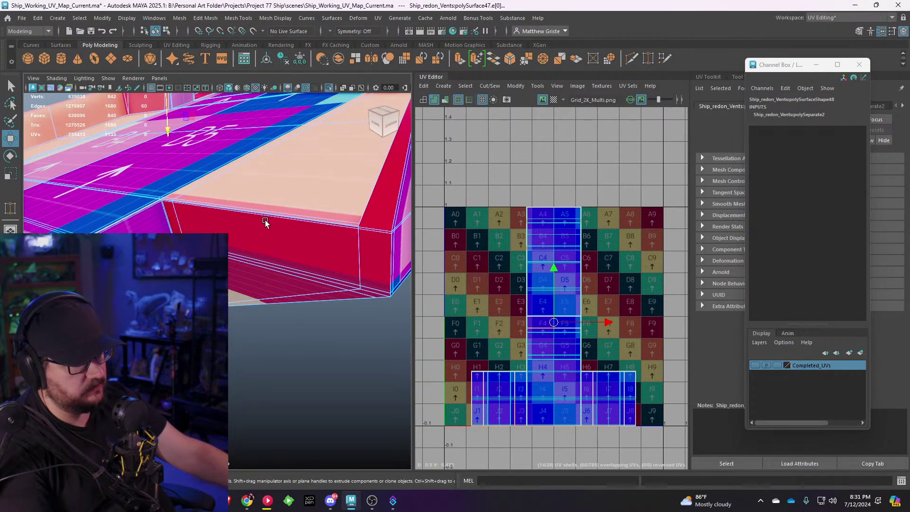
alt+drag(240, 251, 199, 251)
scroll(199, 252, up, 3)
key(ctrl+z)
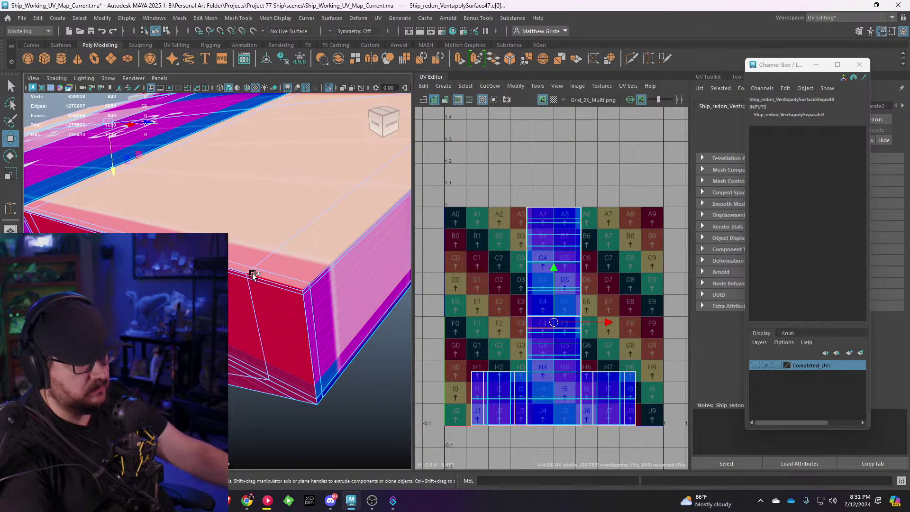
shift+double_click(252, 274)
alt+drag(253, 275, 263, 223)
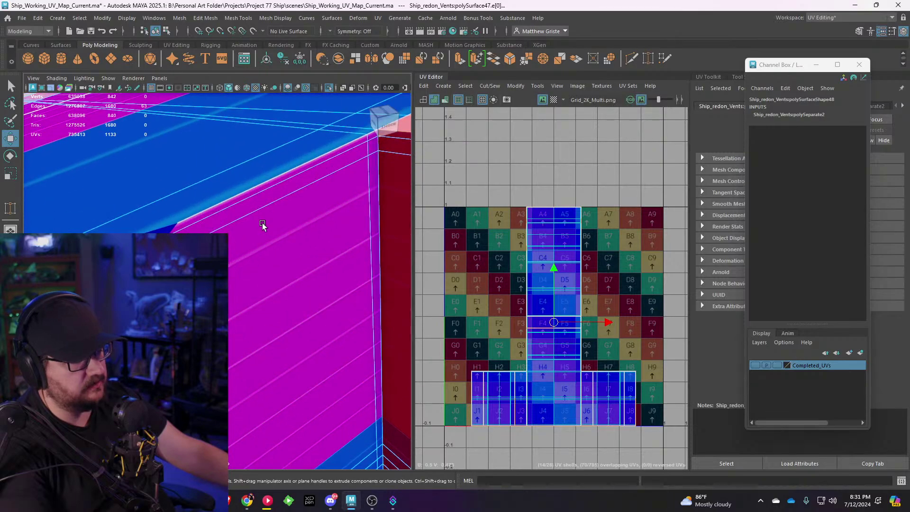
Step: Add the border edge between the blue panel and the magenta side face, then test-move the edges vertically and undo the move
alt+drag(269, 189, 260, 239)
shift+double_click(260, 213)
scroll(260, 211, down, 5)
scroll(260, 238, down, 5)
alt+drag(319, 241, 284, 228)
scroll(237, 229, up, 5)
alt+drag(190, 229, 272, 214)
drag(334, 146, 336, 124)
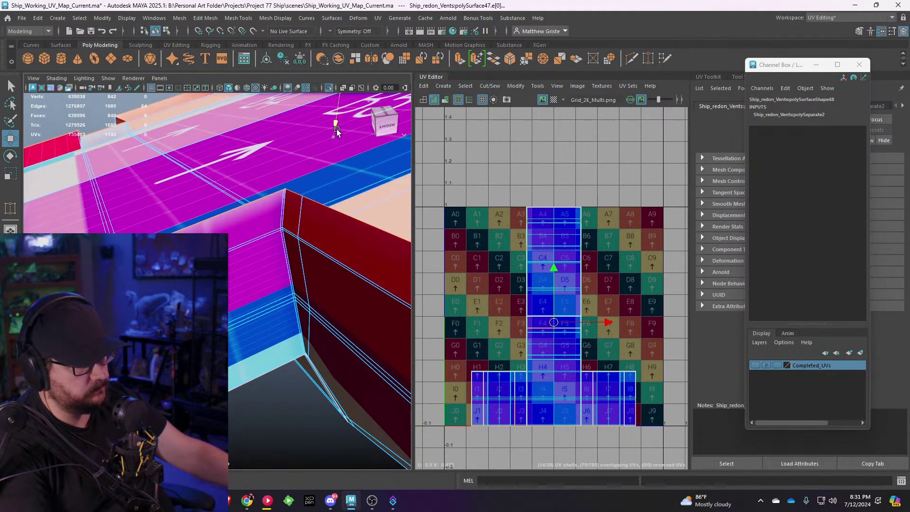
key(ctrl+z)
Step: Add the missed border edges at the gap between the two peach slats to the selection, undoing the trial move
alt+drag(334, 164, 217, 266)
shift+double_click(294, 190)
scroll(295, 191, down, 4)
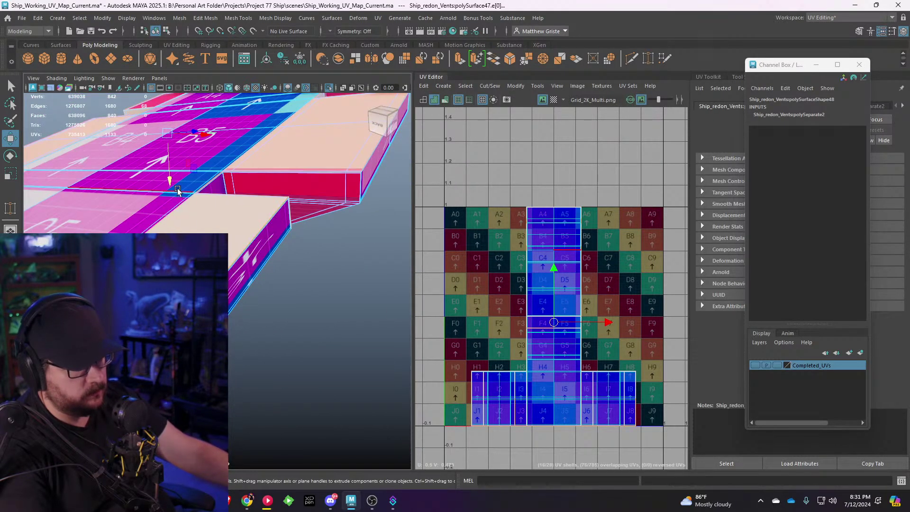
mouse_move(177, 189)
alt+mouse_down()
mouse_move(154, 201)
mouse_move(229, 195)
mouse_move(190, 196)
alt+mouse_up()
key(ctrl+z)
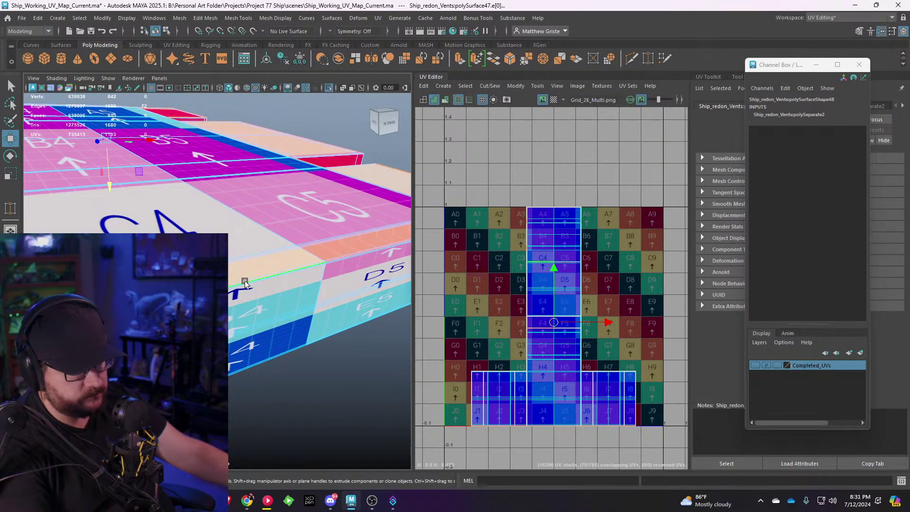
Step: Add the border edges at the narrow inner corner beside the last slat to the selection and review the whole vent
alt+drag(245, 282, 218, 289)
alt+right_drag(261, 286, 251, 394)
alt+middle_drag(283, 347, 249, 347)
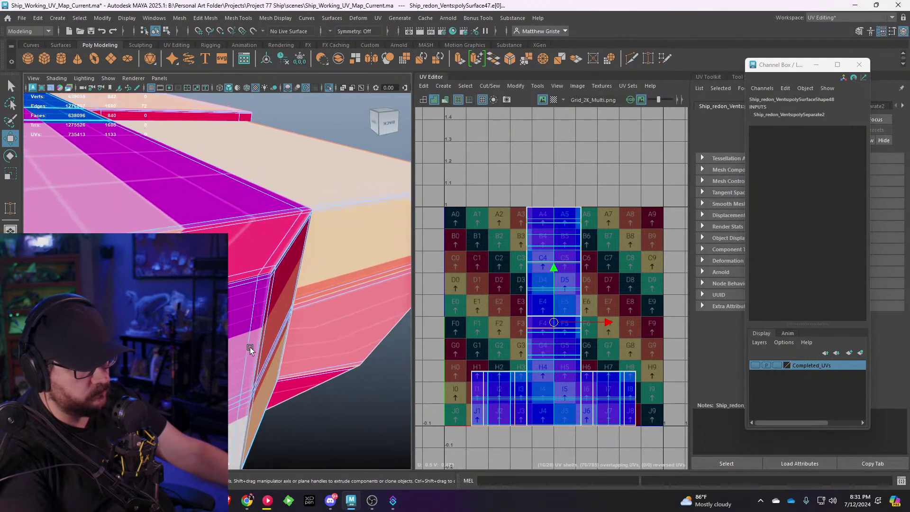
shift+double_click(281, 254)
scroll(282, 254, down, 10)
alt+drag(96, 213, 251, 281)
scroll(230, 264, down, 3)
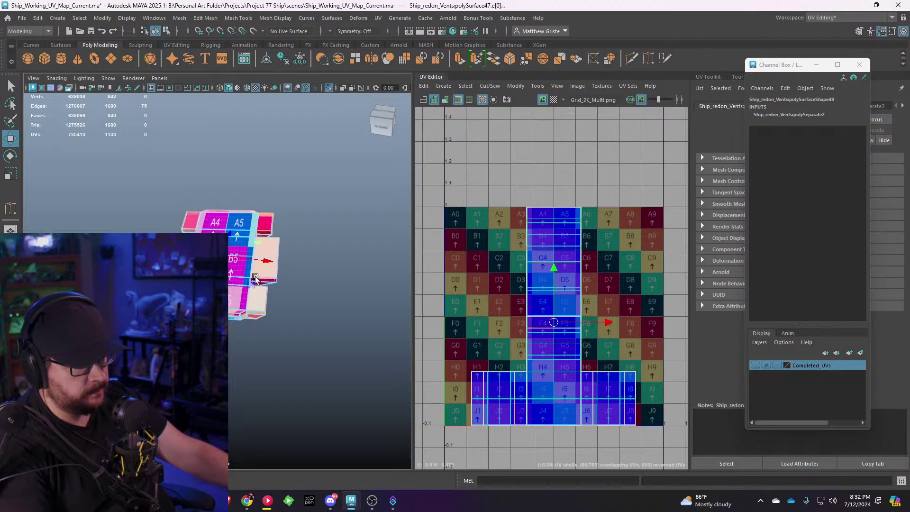
scroll(524, 296, up, 2)
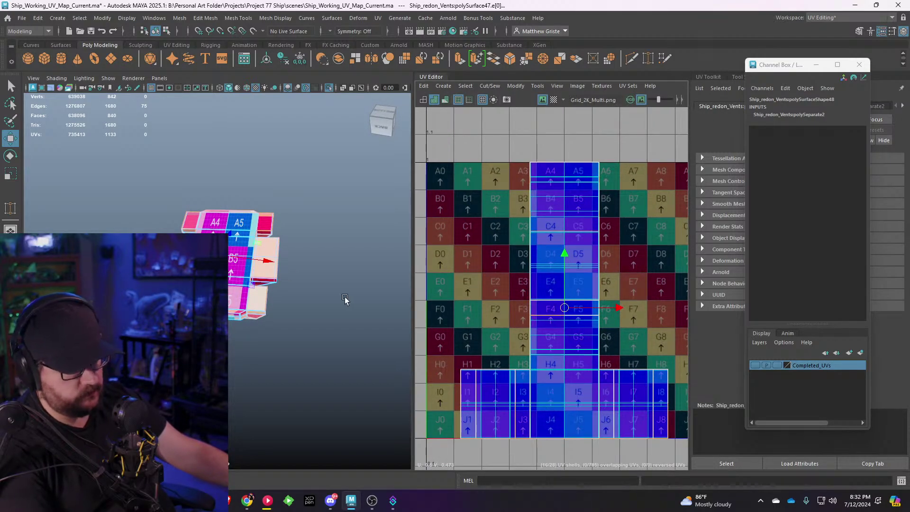
Step: Leave edge selection and apply a camera-based UV projection to the whole vent as seen from above
right_drag(222, 219, 256, 205)
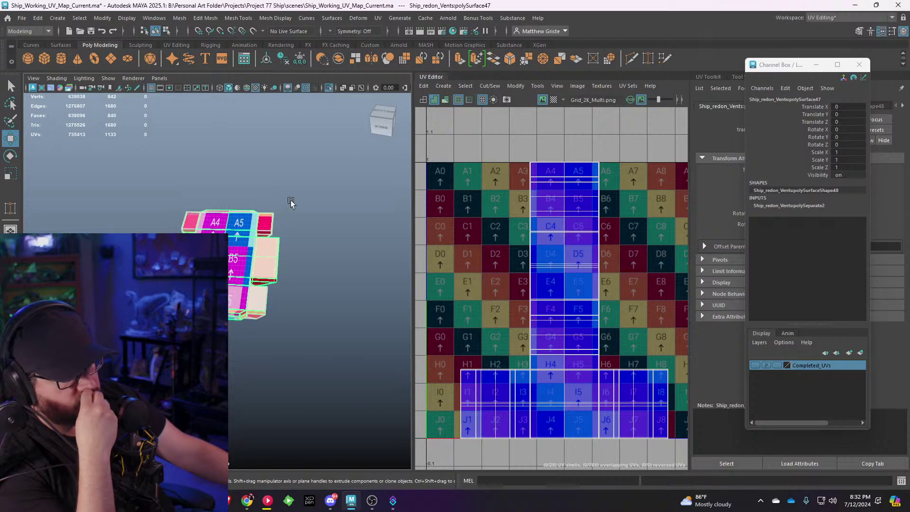
alt+drag(264, 403, 257, 217)
scroll(255, 291, up, 5)
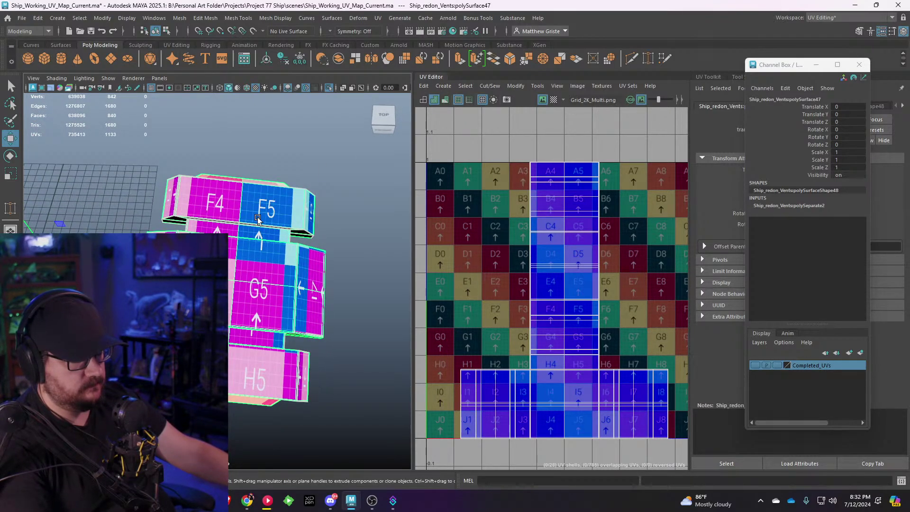
click(378, 18)
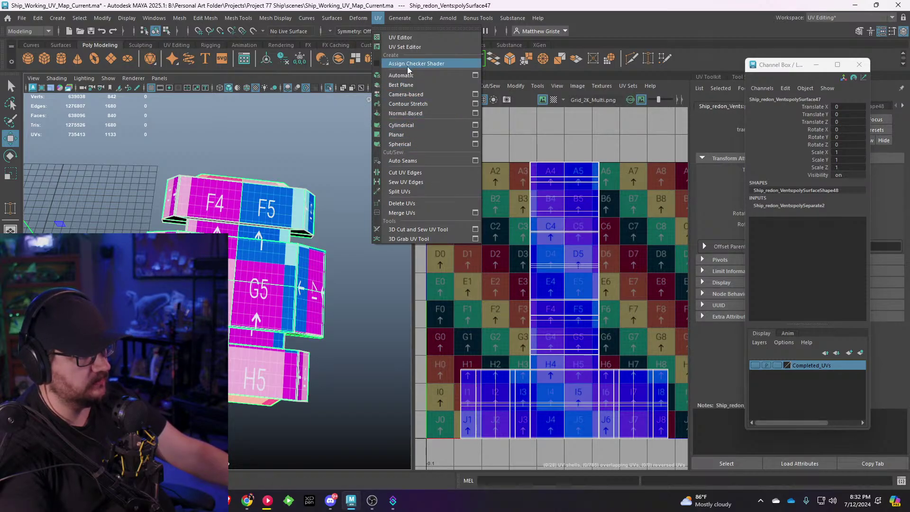
click(408, 94)
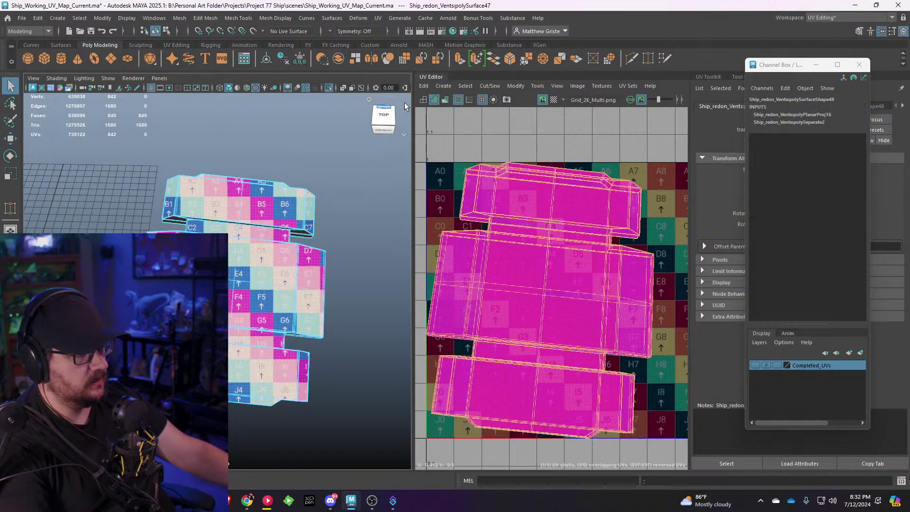
Step: Switch the vent to edge selection and set the Modeling Toolkit's selection constraint to Edge Loop
alt+drag(227, 258, 242, 191)
right_click(242, 191)
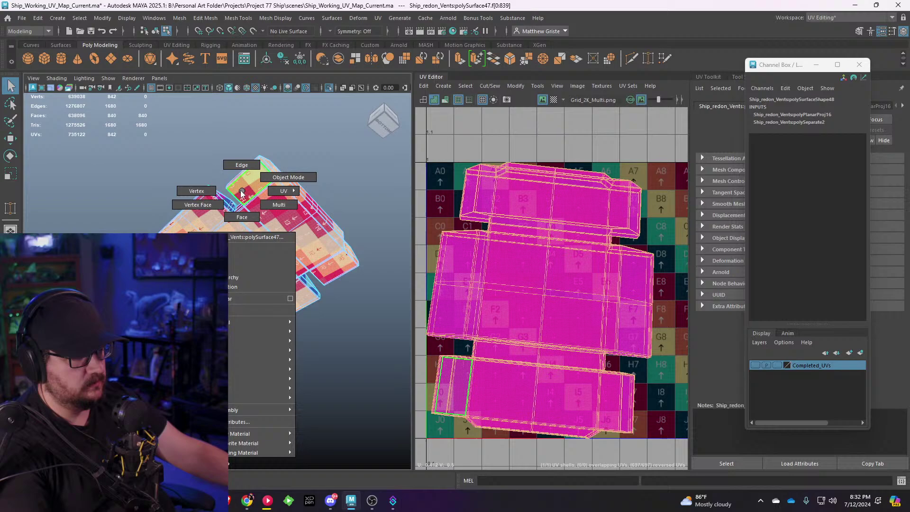
click(212, 191)
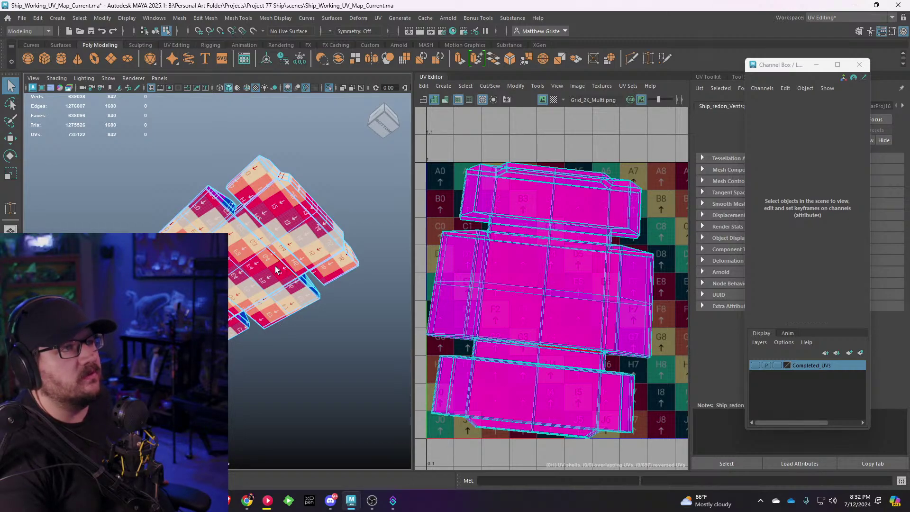
alt+drag(275, 270, 332, 240)
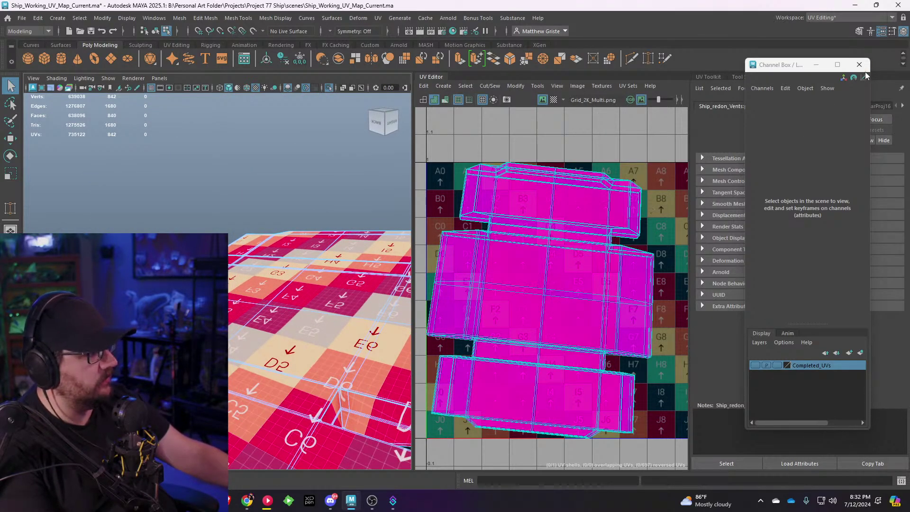
click(859, 65)
click(861, 31)
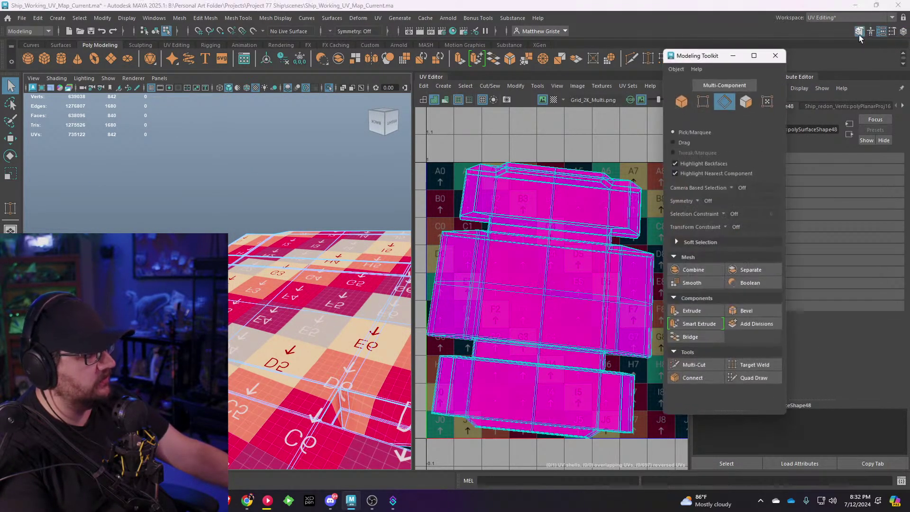
click(724, 227)
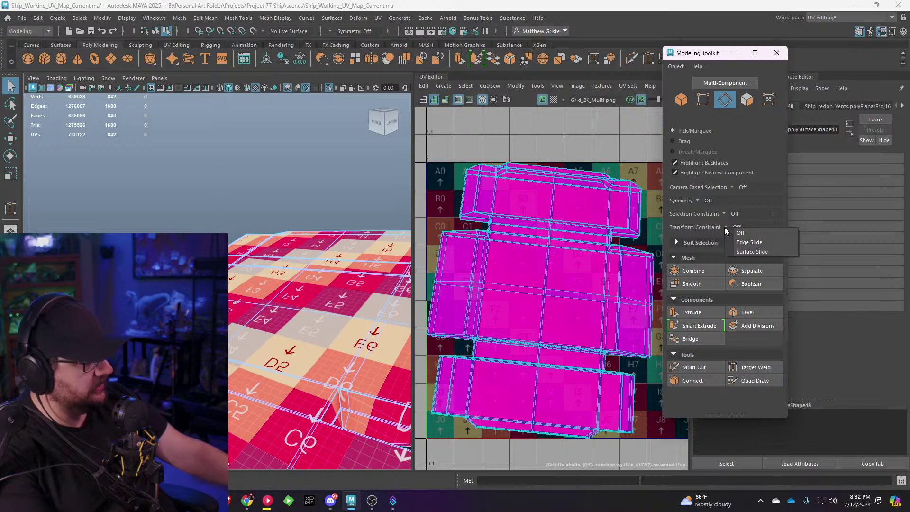
click(724, 215)
click(724, 215)
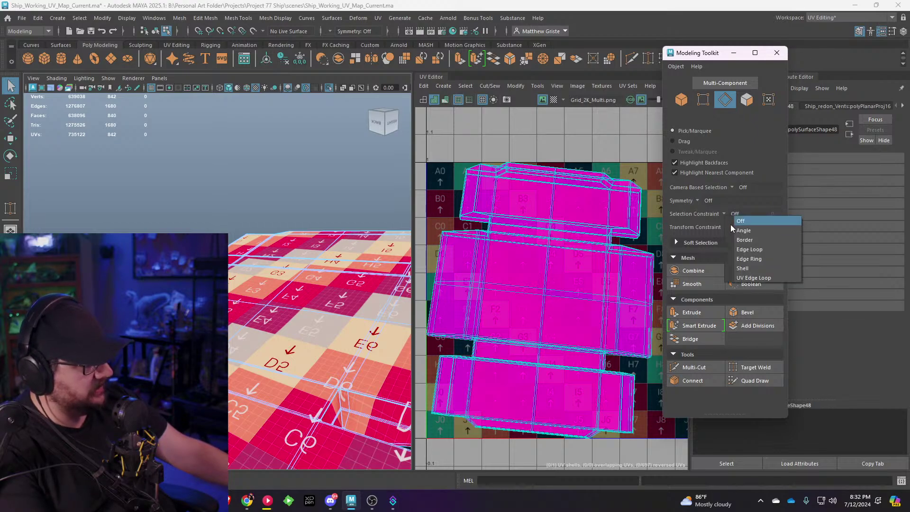
click(743, 249)
Step: Select the continuous border edge loop around the vent's underside and cut the UVs along it
alt+drag(304, 332, 245, 283)
click(265, 270)
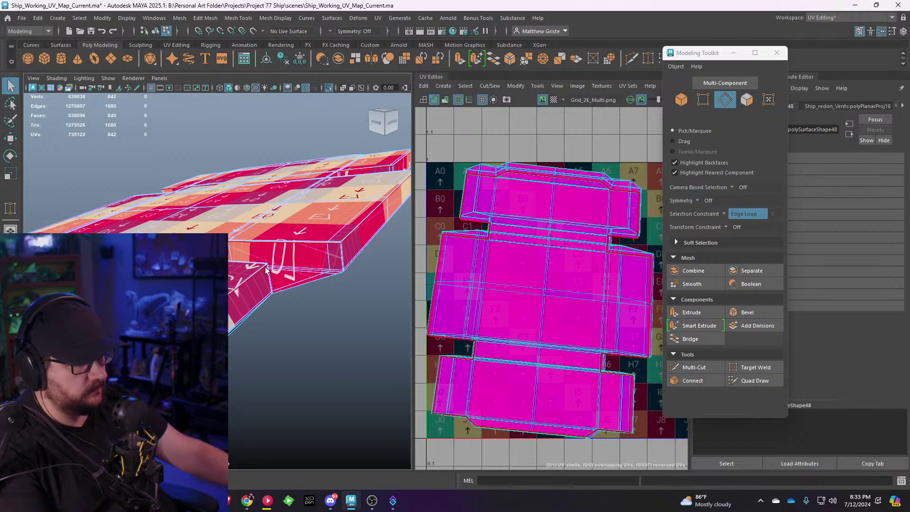
click(265, 270)
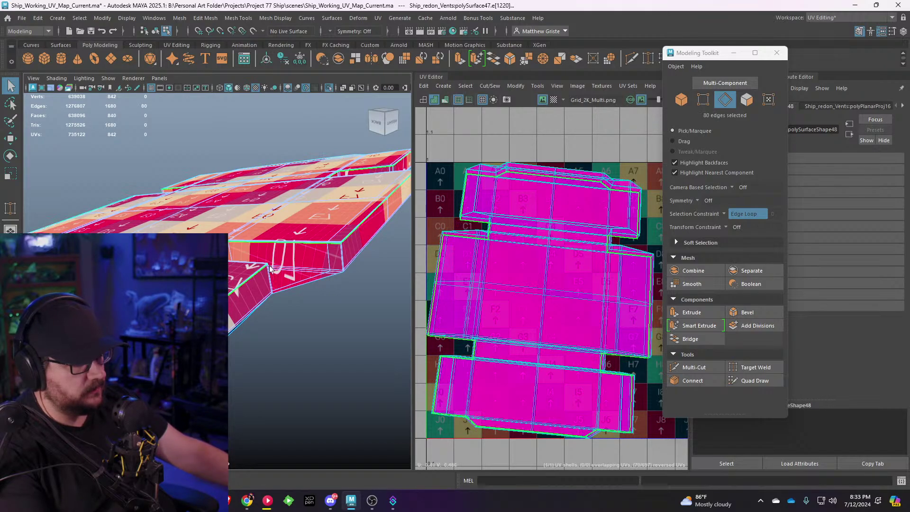
click(776, 53)
alt+drag(246, 289, 241, 242)
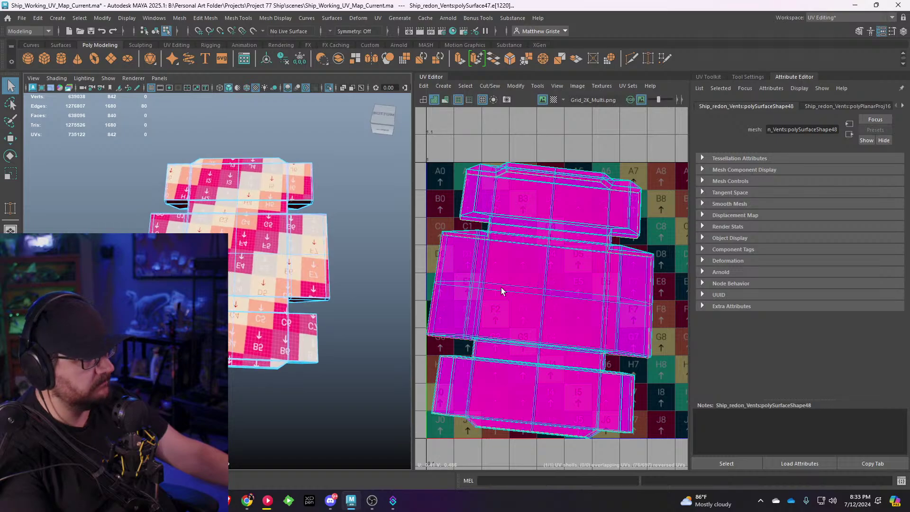
alt+middle_drag(500, 286, 513, 281)
key(shift+x)
Step: Select the UV shell of the vent's flat underside and move it into empty space outside the checker tile
key(w)
right_drag(513, 280, 484, 261)
click(514, 284)
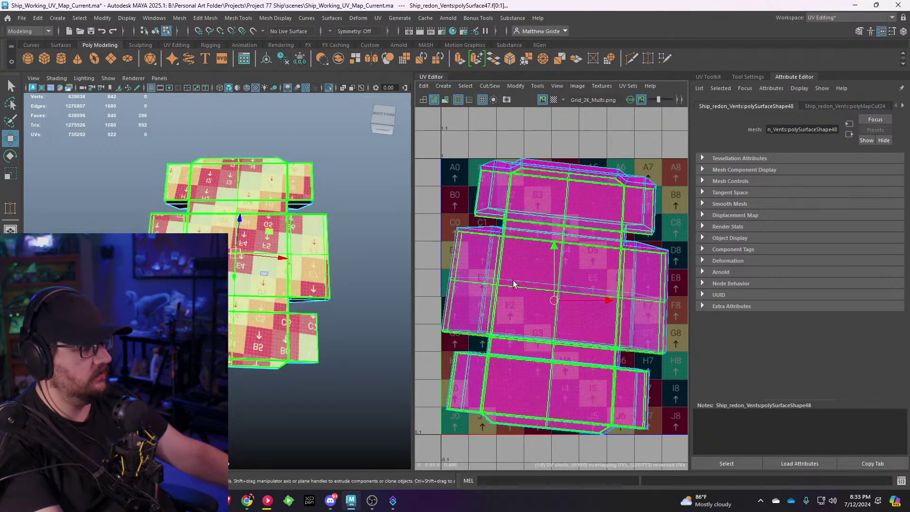
scroll(517, 292, down, 3)
drag(542, 298, 445, 270)
alt+middle_drag(445, 270, 471, 271)
scroll(534, 254, down, 2)
alt+middle_drag(534, 254, 458, 250)
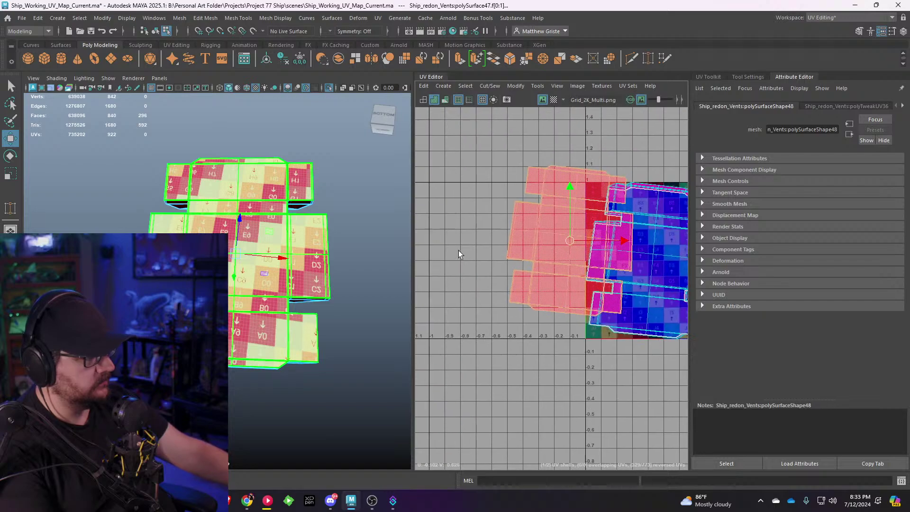
drag(565, 242, 459, 219)
Step: Unfold the moved underside shell and return the vent to object selection
key(ctrl+u)
key(r)
key(e)
key(w)
alt+drag(271, 224, 315, 321)
scroll(312, 303, up, 5)
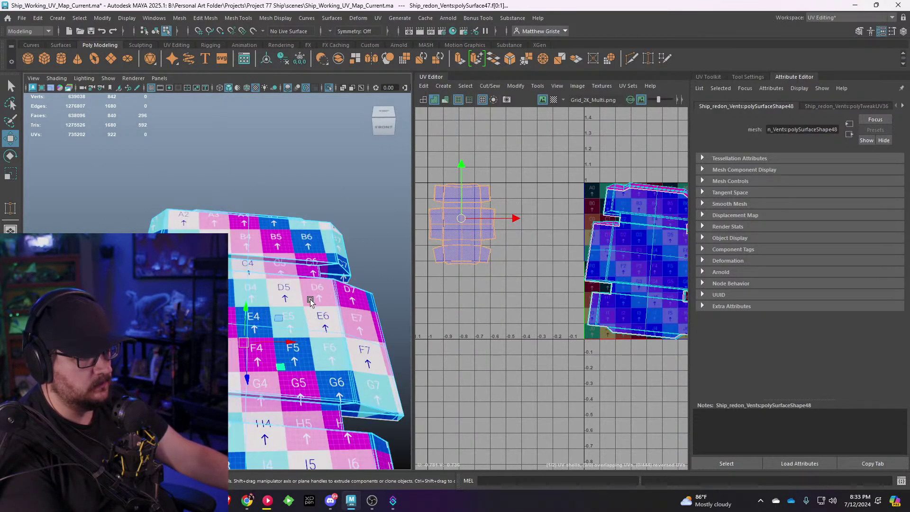
alt+middle_drag(311, 298, 279, 219)
alt+drag(278, 220, 269, 223)
key(F8)
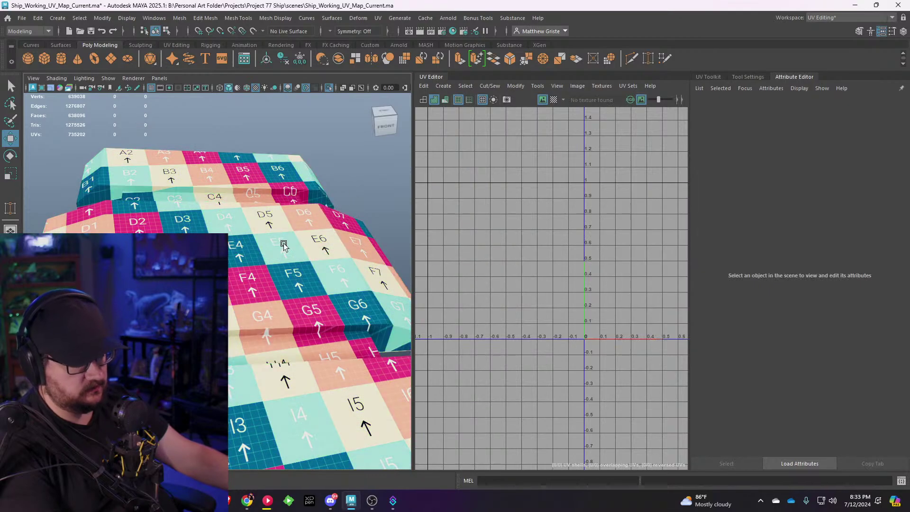
Step: Turn on smooth mesh preview for the vent and deselect it to check the checker pattern
click(281, 247)
key(3)
click(346, 175)
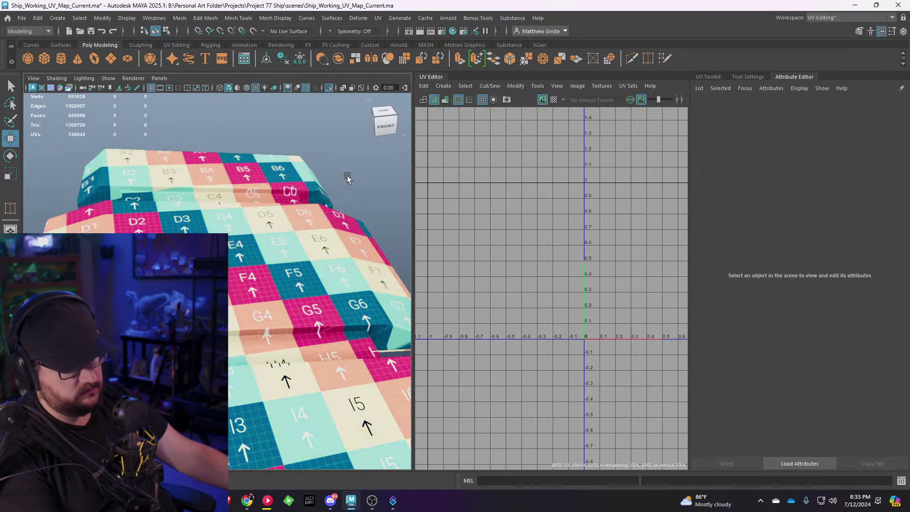
Step: Select the UV shell of the vent's upper surface, unfold it, and leave UV shell selection
mouse_move(239, 246)
alt+mouse_down()
mouse_move(282, 222)
mouse_move(248, 235)
alt+mouse_up()
click(248, 235)
right_drag(544, 224, 506, 209)
click(549, 228)
key(ctrl+u)
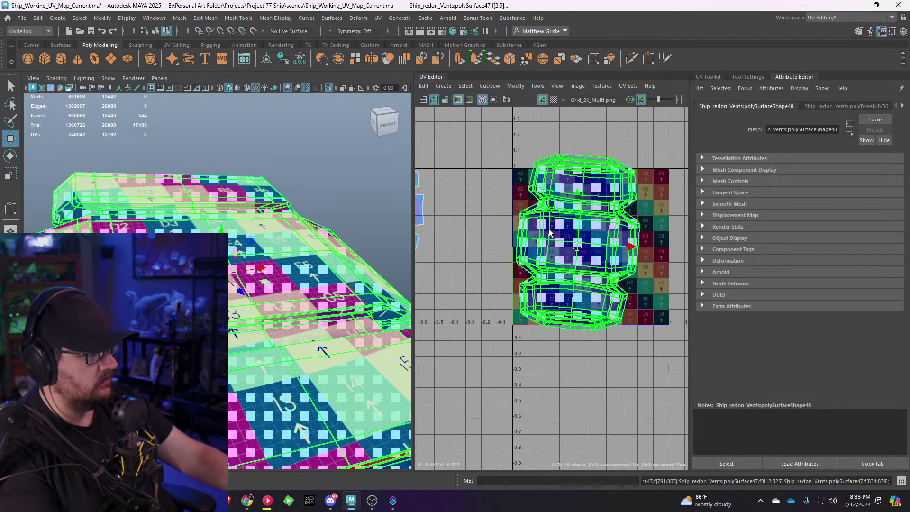
scroll(549, 229, up, 2)
scroll(566, 245, down, 1)
key(F8)
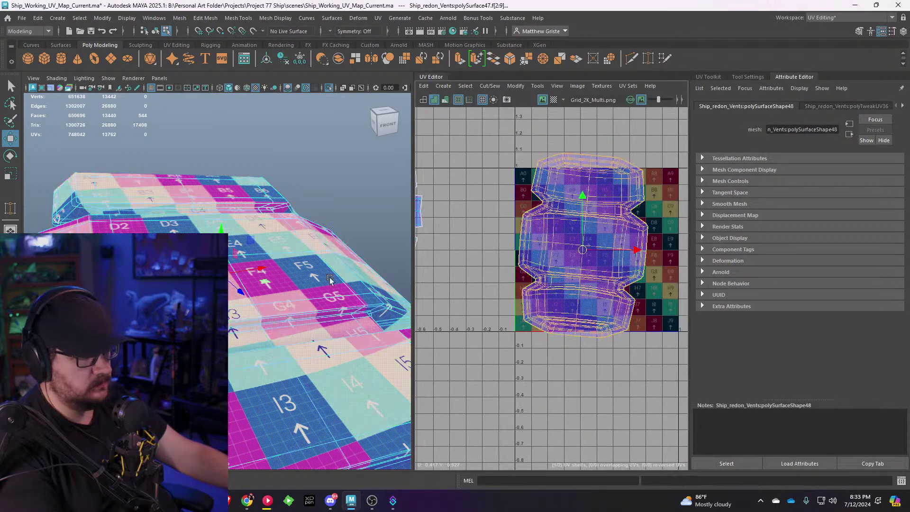
Step: Inspect the checker pattern along the vent's sides and switch the vent back to unsmoothed display
right_drag(230, 297, 304, 197)
click(362, 200)
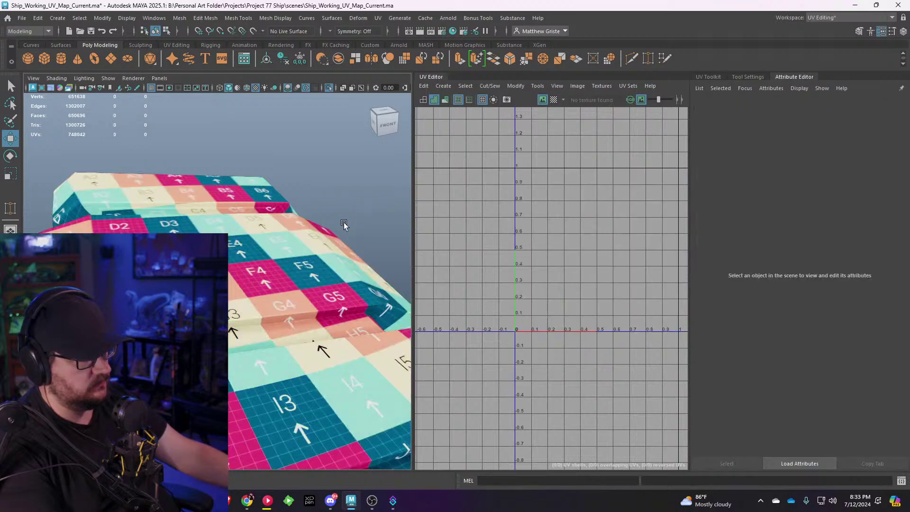
alt+drag(307, 259, 36, 252)
alt+drag(180, 265, 225, 276)
click(142, 312)
key(1)
scroll(161, 281, down, 4)
alt+middle_drag(556, 251, 534, 254)
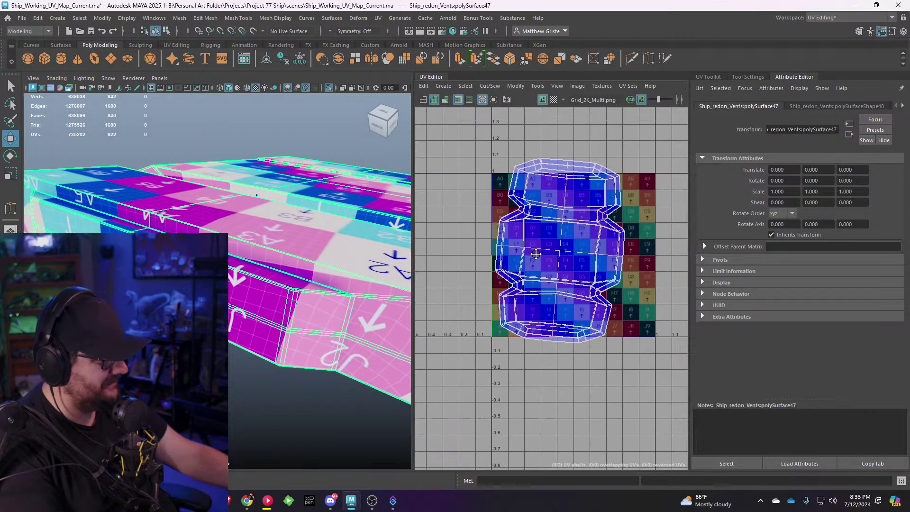
Step: Examine the narrow recess corners between the slats in the UV layout and on the vent mesh
scroll(535, 254, up, 4)
scroll(502, 279, up, 5)
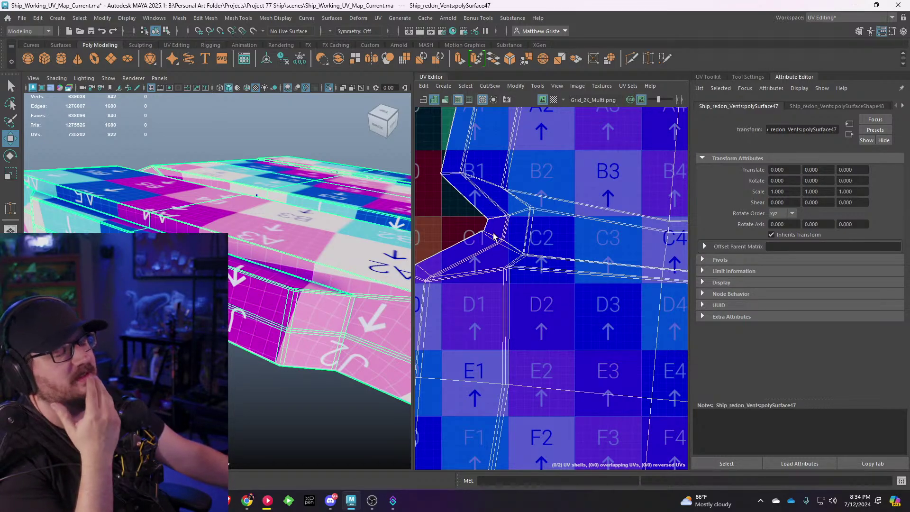
key(f)
scroll(462, 245, up, 4)
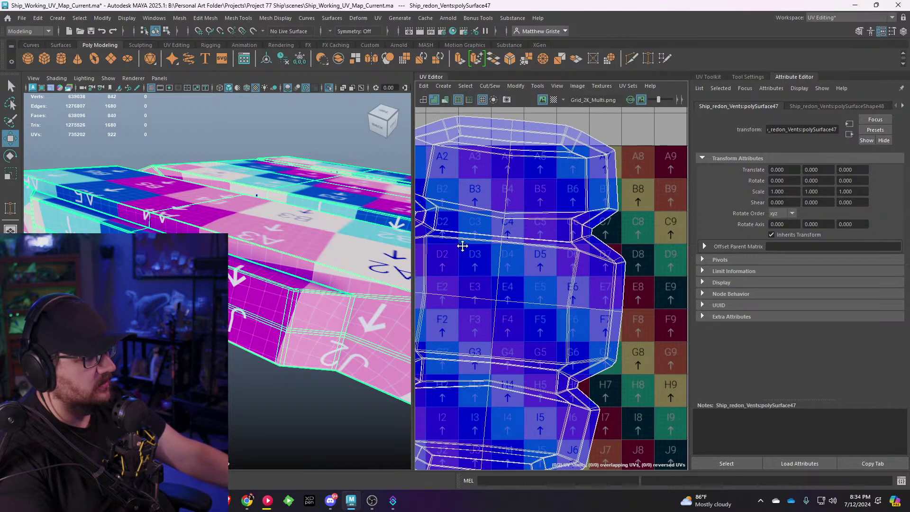
scroll(490, 258, up, 2)
alt+drag(314, 286, 269, 291)
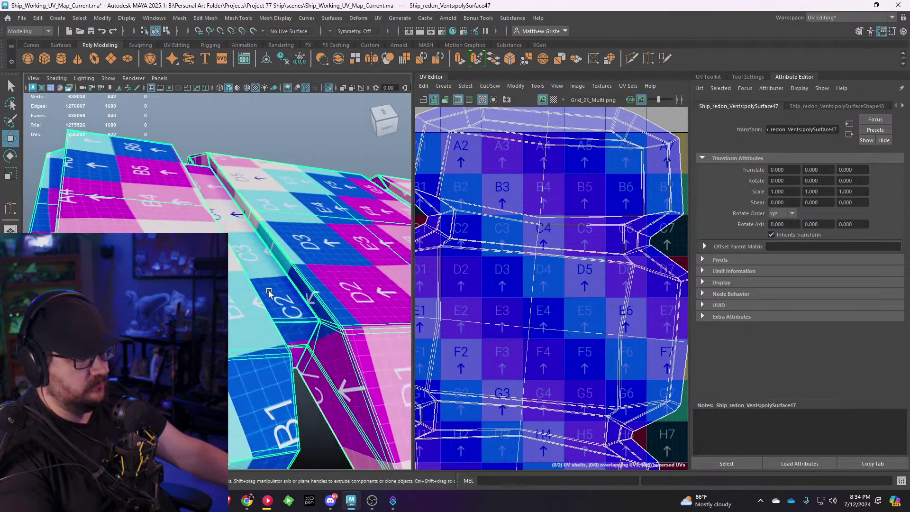
alt+middle_drag(566, 185, 557, 194)
alt+drag(190, 247, 242, 225)
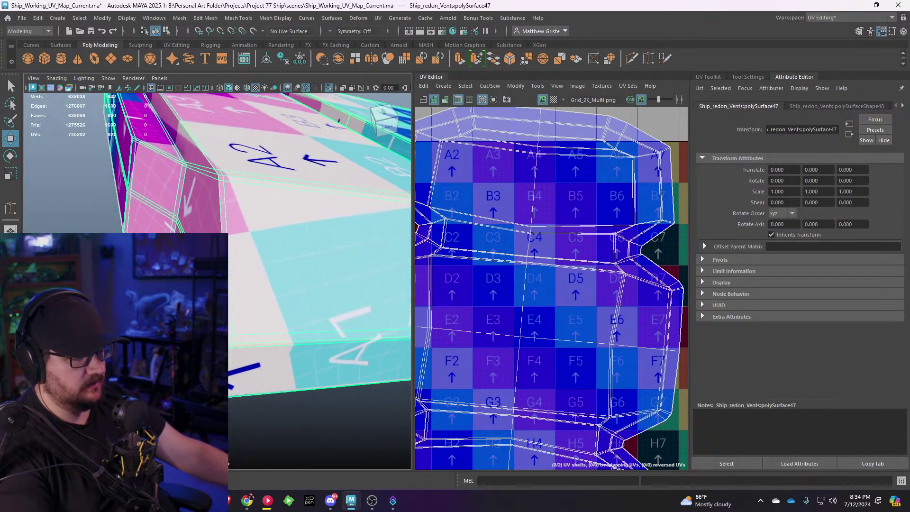
Step: Try to select the edge loop along the end slat's outer corner
right_click(223, 218)
right_drag(223, 218, 223, 191)
click(218, 211)
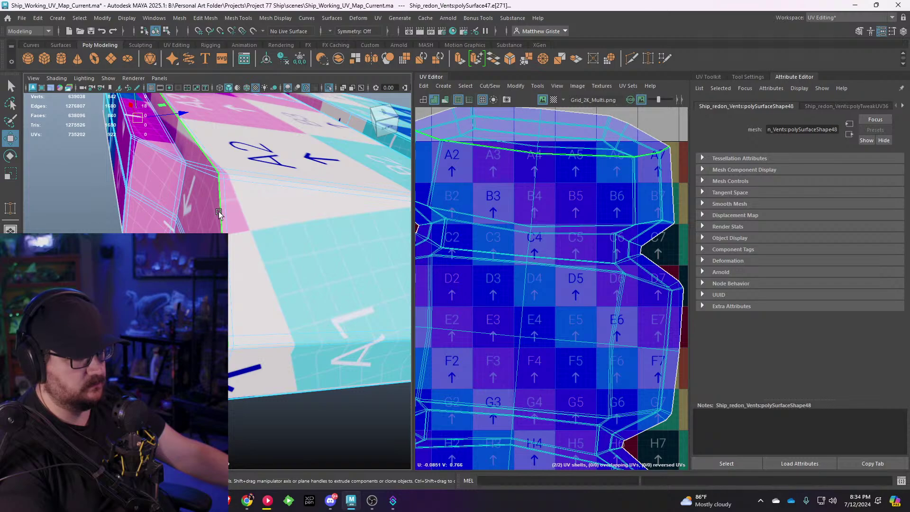
double_click(218, 211)
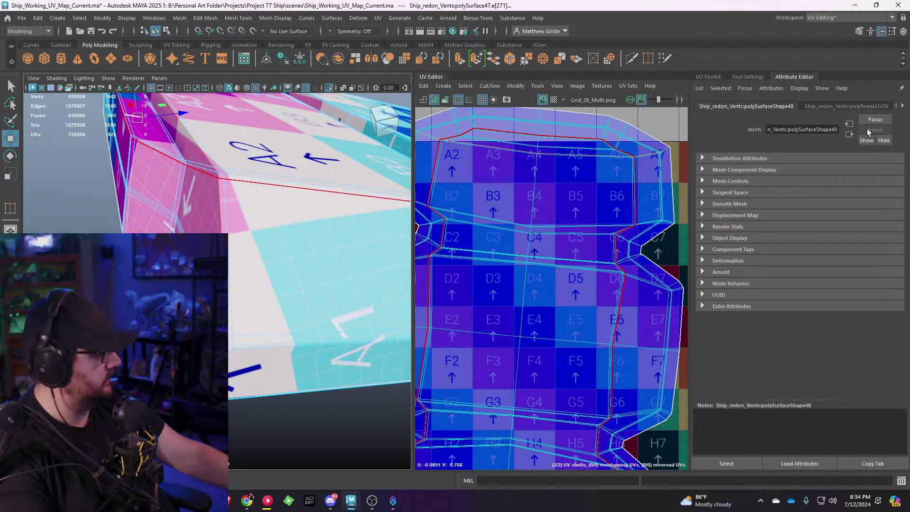
double_click(237, 209)
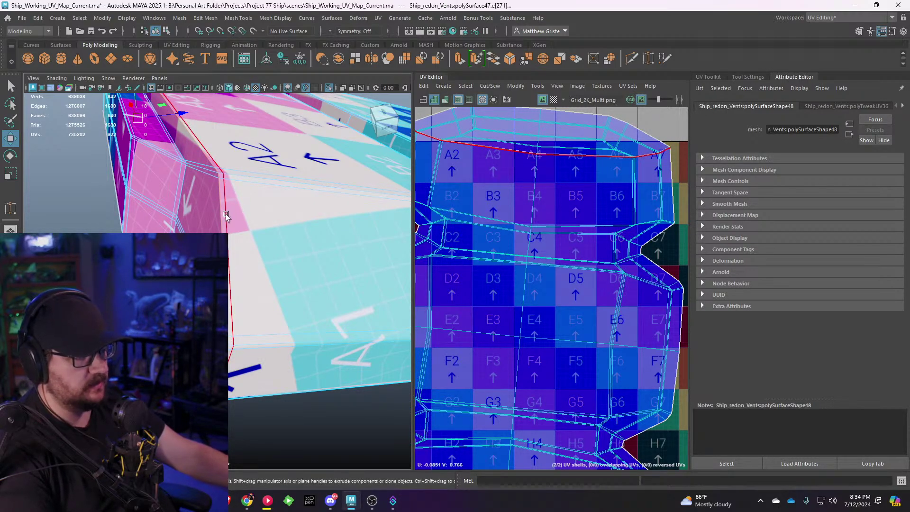
Step: Set the Modeling Toolkit's selection constraint to Off and return the vent to edge selection
right_drag(223, 214, 180, 218)
click(862, 31)
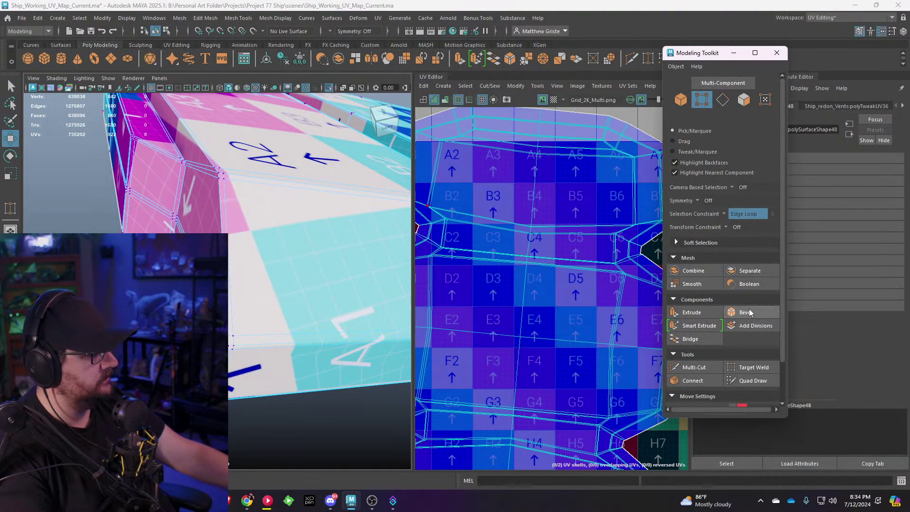
click(727, 212)
click(764, 218)
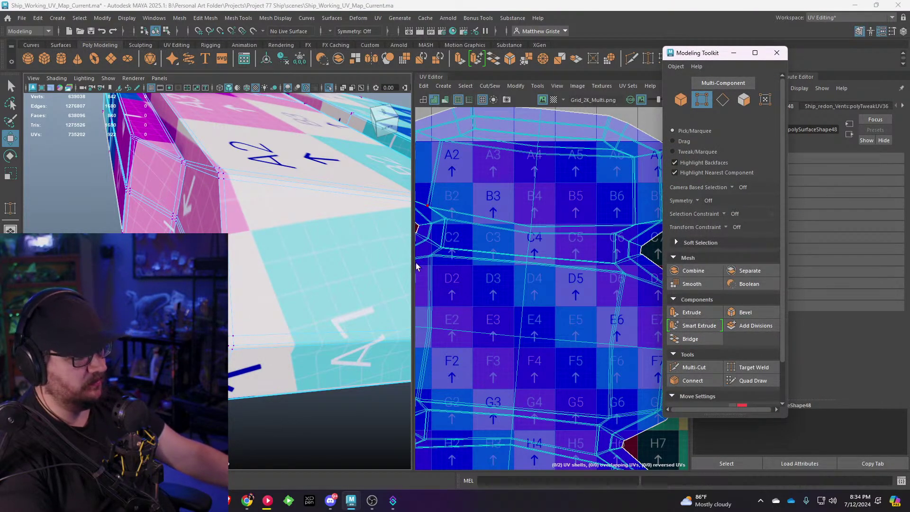
alt+drag(284, 284, 232, 288)
right_drag(232, 289, 245, 199)
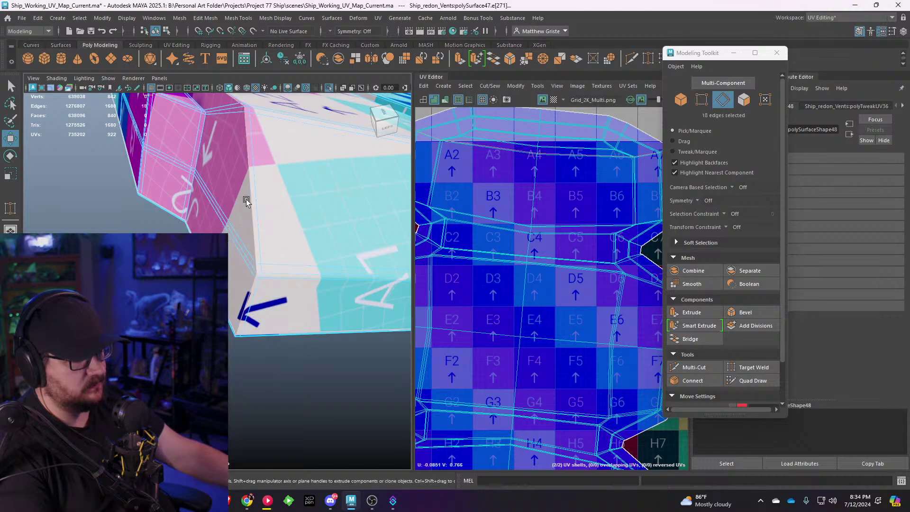
Step: Select the edges running down one outer corner of the end slat to its lower border
click(246, 199)
alt+drag(246, 199, 300, 254)
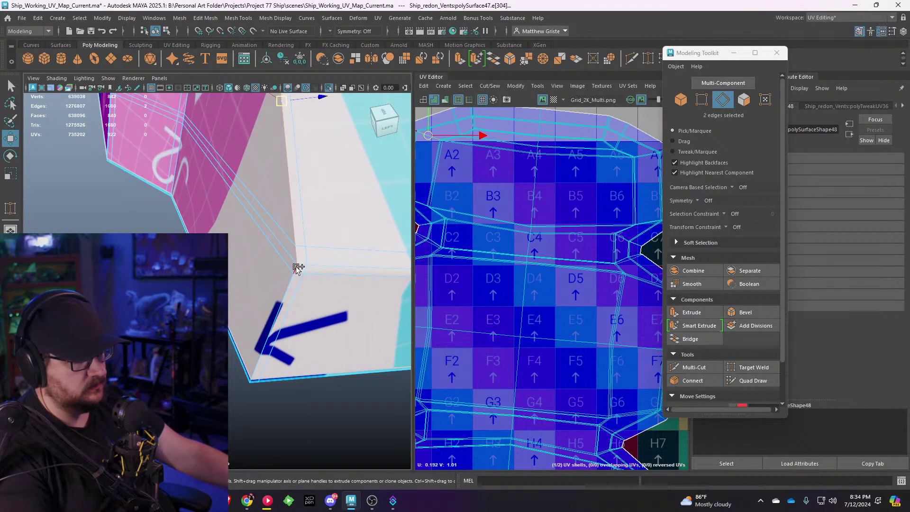
shift+click(287, 284)
alt+drag(291, 301, 278, 266)
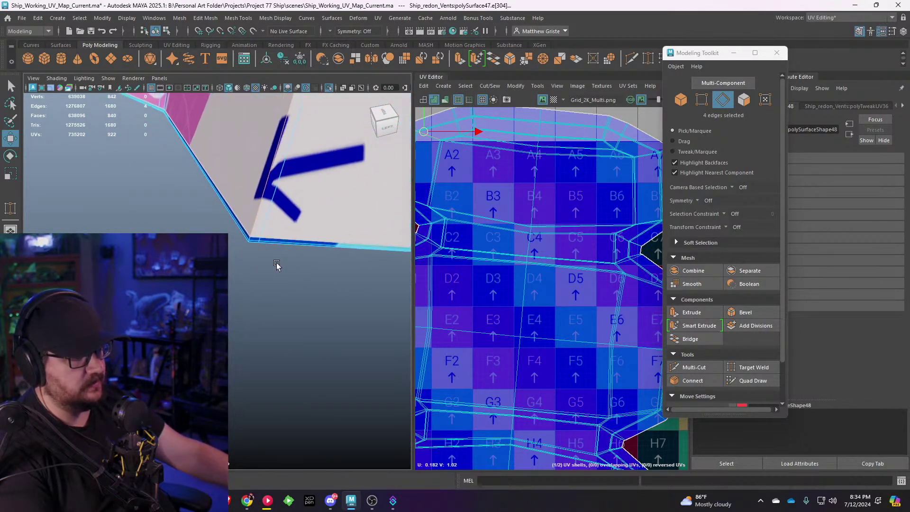
scroll(270, 282, up, 5)
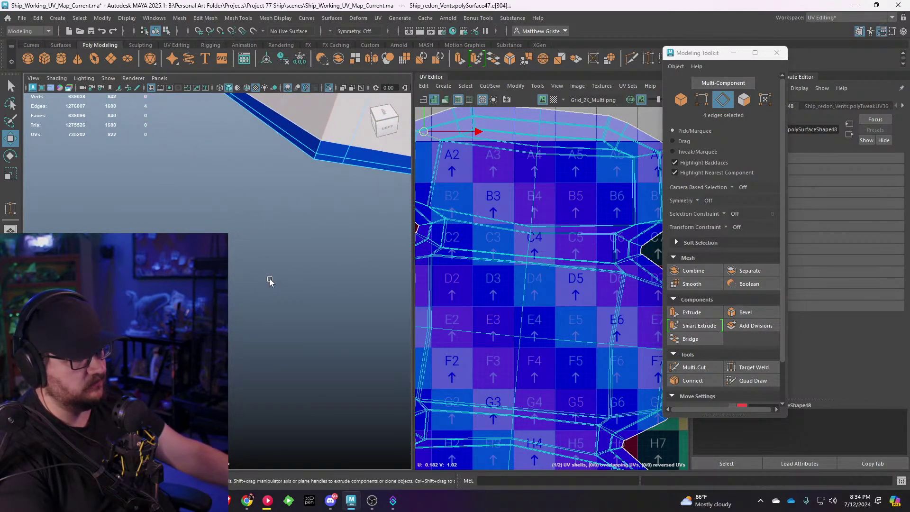
shift+click(314, 158)
Step: Add the edges running down the end slat's opposite outer corner to the selection
alt+drag(313, 158, 242, 304)
shift+click(285, 303)
shift+click(230, 344)
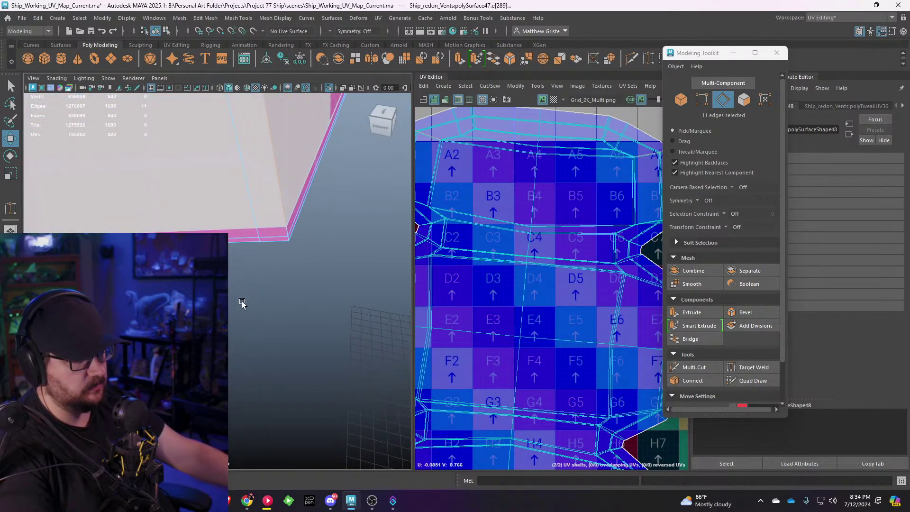
shift+click(285, 232)
alt+drag(331, 258, 262, 228)
shift+click(283, 217)
scroll(284, 223, down, 10)
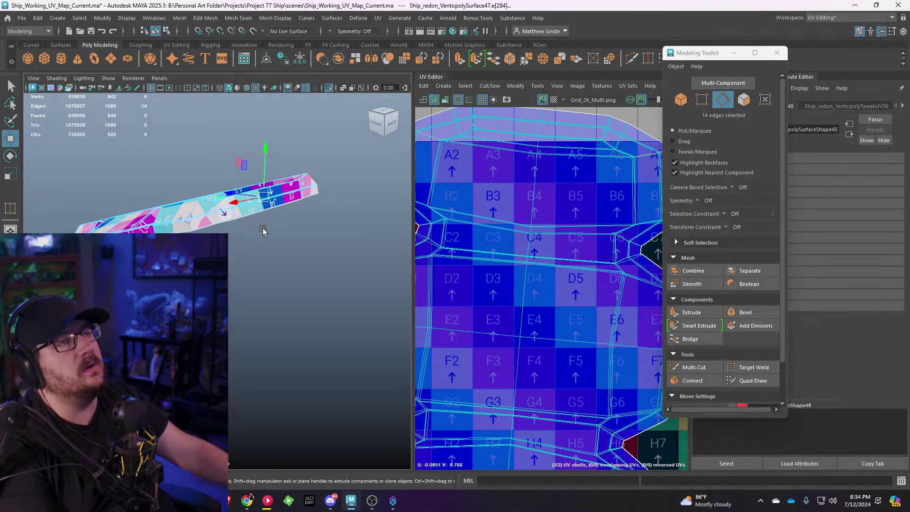
Step: Check the edge selection at the end slat's inner corner facing the groove
alt+drag(189, 182, 273, 204)
scroll(230, 242, up, 8)
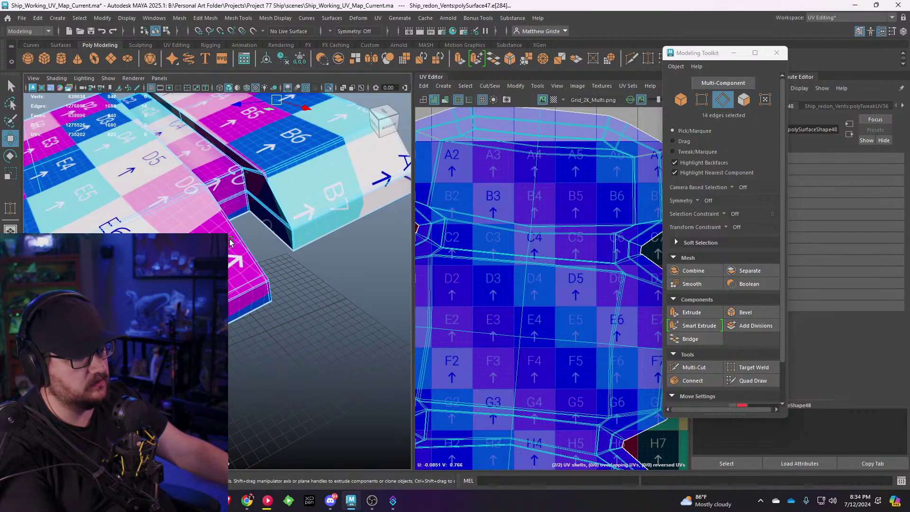
mouse_move(231, 242)
alt+mouse_down()
mouse_move(235, 216)
mouse_move(274, 221)
mouse_move(234, 245)
alt+mouse_up()
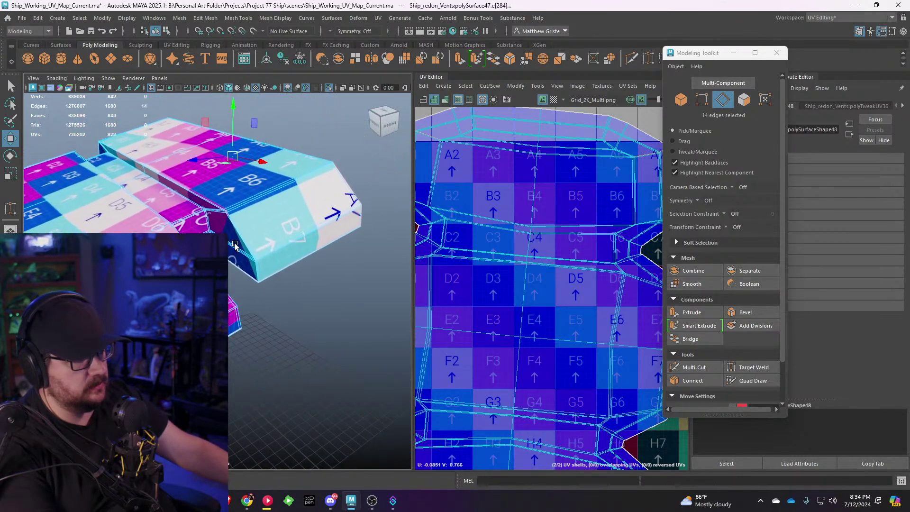
scroll(234, 245, up, 8)
alt+middle_drag(326, 189, 250, 230)
alt+drag(250, 229, 289, 213)
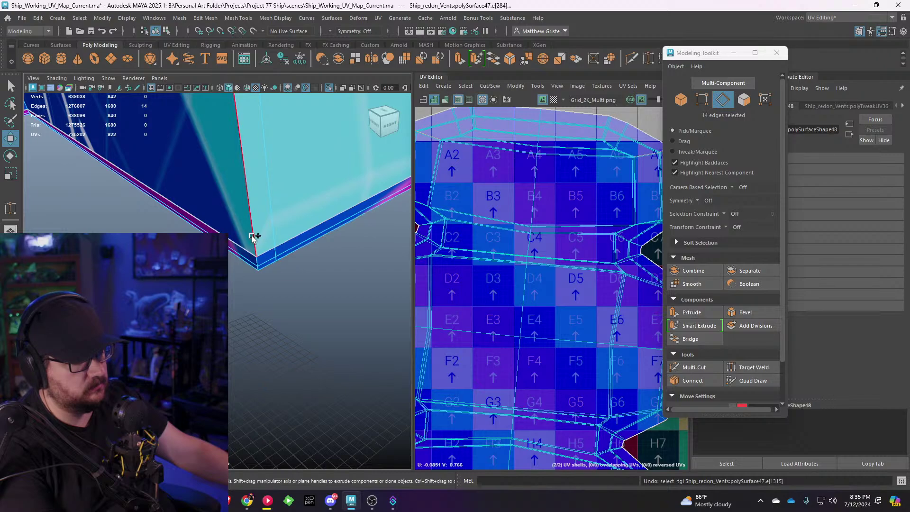
Step: Add the edges of the end slat's other inner corner beside the groove to the selection
alt+middle_drag(269, 236, 394, 244)
alt+drag(219, 271, 192, 226)
scroll(237, 250, up, 5)
shift+click(220, 281)
shift+click(201, 177)
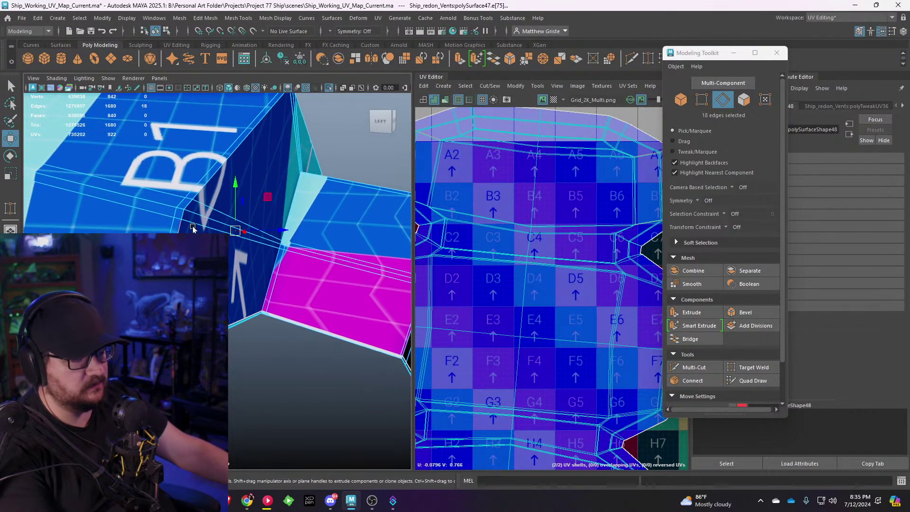
shift+click(183, 212)
shift+click(190, 206)
shift+click(200, 188)
Step: Complete the corner edge selection down to the lower border and cut the UVs along the end slat's corners
alt+drag(200, 188, 208, 207)
alt+middle_drag(209, 207, 243, 176)
alt+right_drag(242, 177, 260, 303)
alt+drag(305, 375, 281, 230)
shift+click(263, 345)
scroll(272, 291, up, 3)
scroll(238, 283, down, 4)
alt+middle_drag(319, 228, 277, 197)
alt+middle_drag(477, 254, 440, 277)
scroll(440, 277, down, 1)
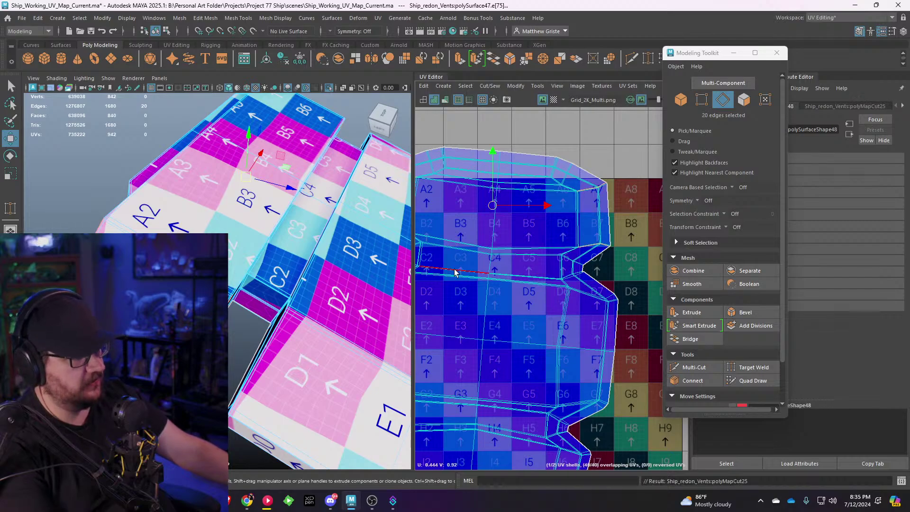
key(ctrl+x)
Step: Try selecting the edge loop along the groove side of the end slat
alt+drag(325, 241, 196, 217)
scroll(228, 246, up, 5)
scroll(196, 217, up, 5)
right_drag(190, 212, 189, 182)
click(181, 179)
alt+drag(224, 188, 176, 208)
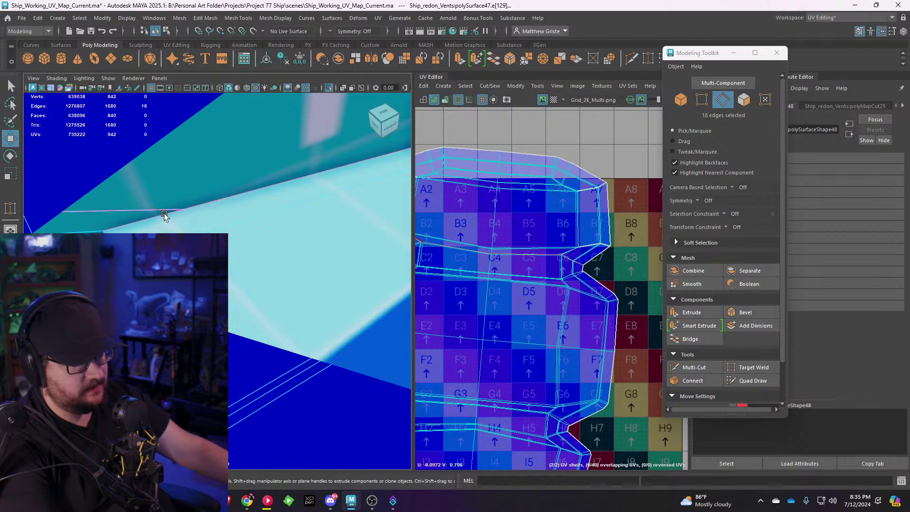
scroll(163, 215, down, 6)
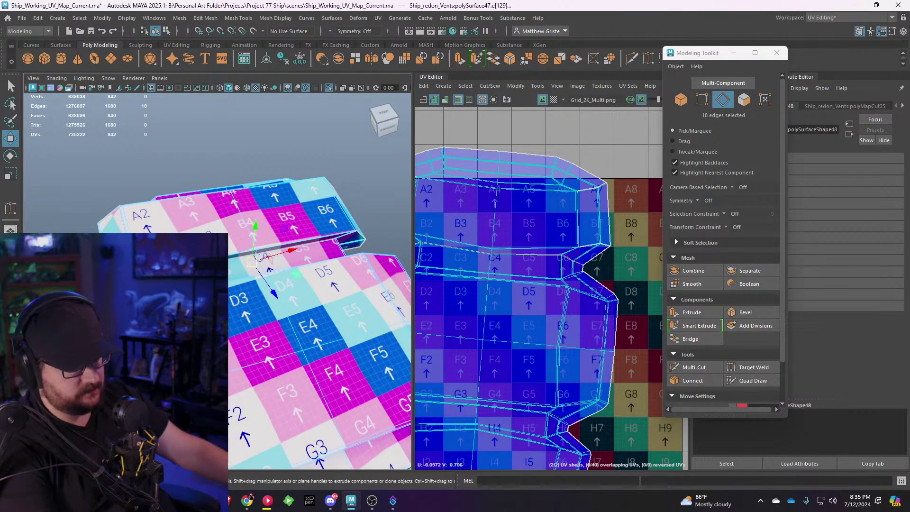
Step: Select the edge loop running across the outer end of the end slat and cut the UVs along it
alt+drag(229, 238, 228, 276)
scroll(229, 274, up, 4)
alt+middle_drag(232, 277, 267, 274)
alt+middle_drag(472, 254, 500, 242)
key(shift+x)
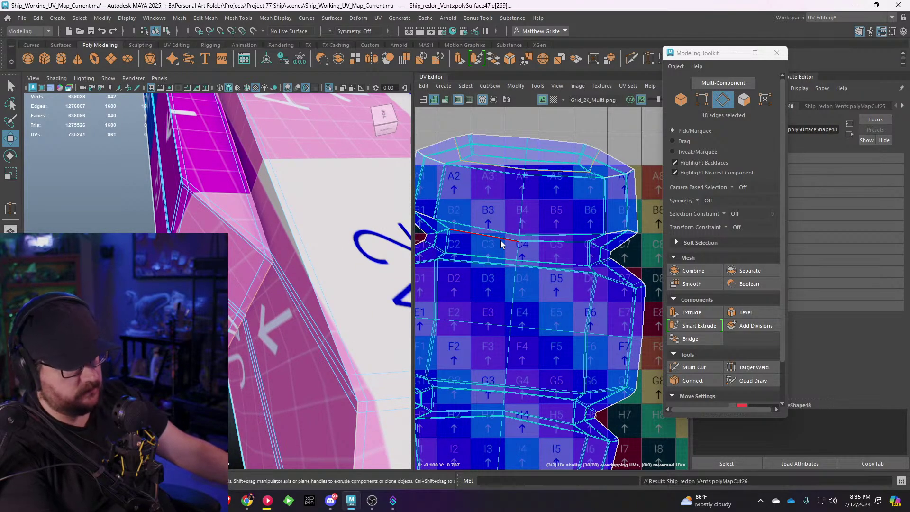
Step: Select the edge loop where the end slat meets the groove and cut the UVs along it
scroll(282, 277, down, 5)
alt+drag(282, 276, 260, 265)
alt+middle_drag(450, 268, 477, 264)
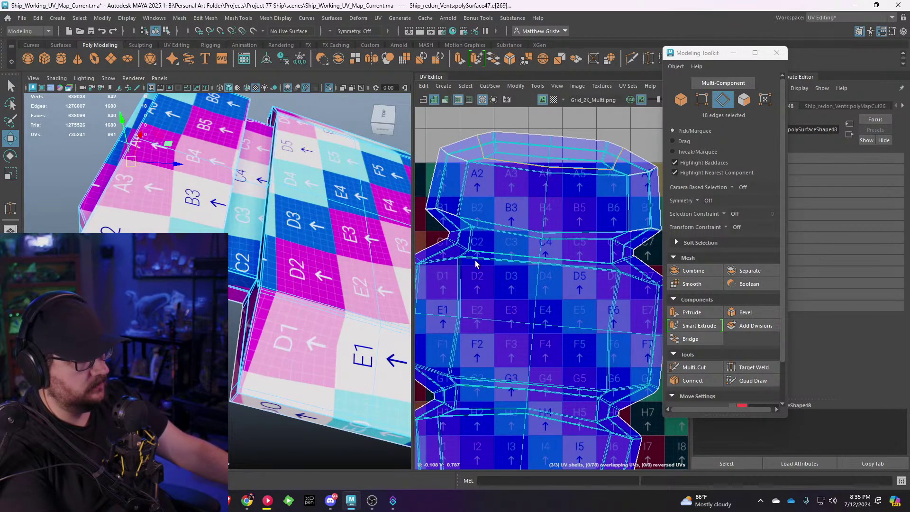
scroll(248, 267, up, 10)
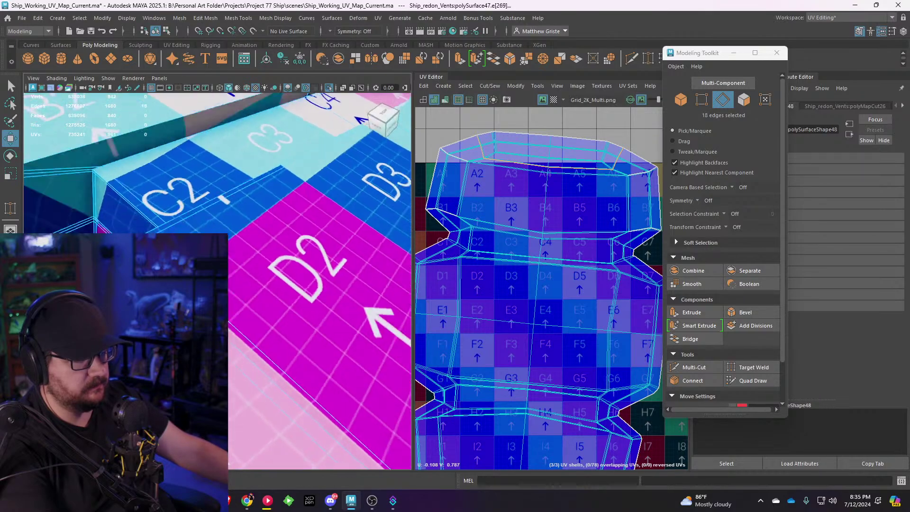
alt+drag(216, 209, 217, 242)
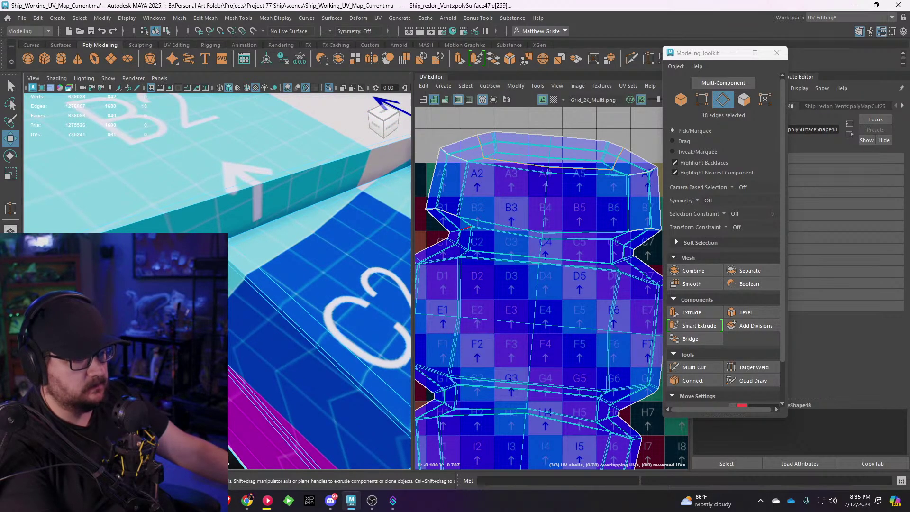
alt+middle_drag(499, 260, 516, 244)
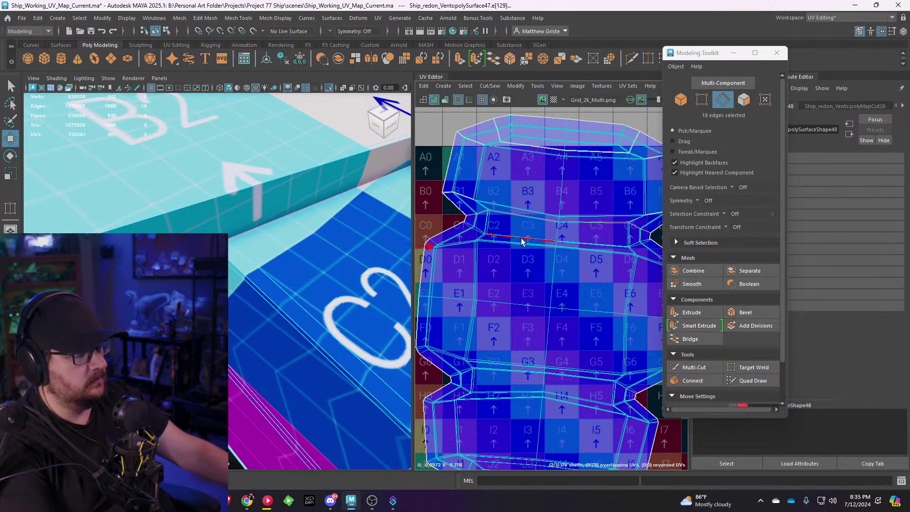
key(shift+x)
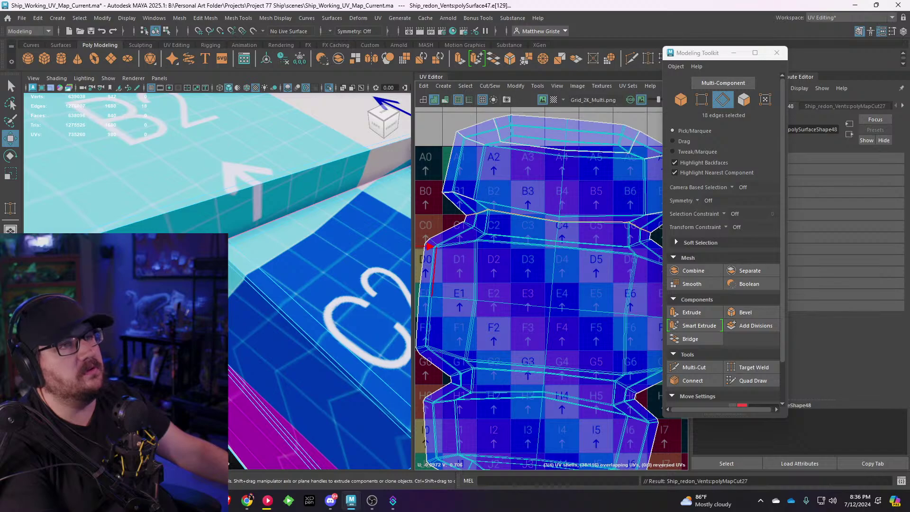
Step: Examine the vent in object mode and reselect the freshly cut edge loop beside the groove
scroll(244, 272, down, 5)
alt+drag(243, 272, 189, 303)
right_drag(197, 219, 242, 205)
alt+drag(233, 217, 278, 249)
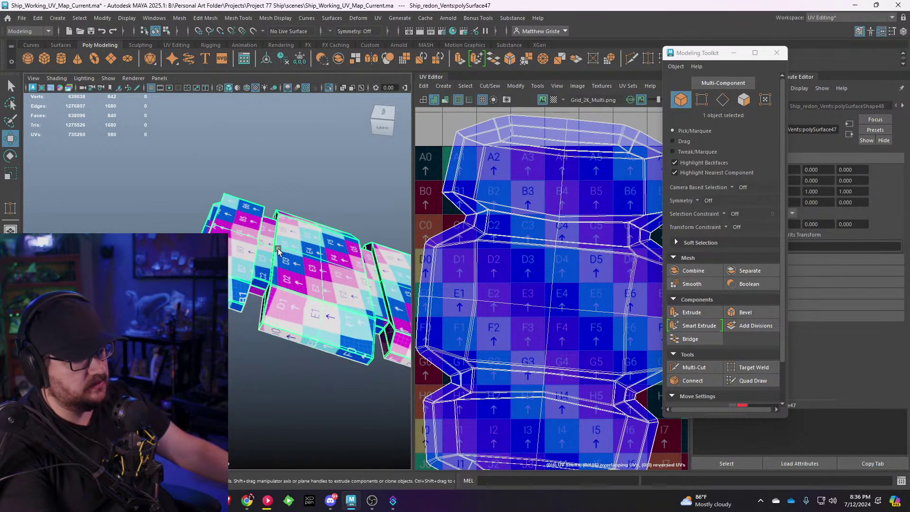
alt+middle_drag(278, 249, 237, 258)
scroll(237, 258, up, 5)
alt+drag(237, 258, 270, 246)
scroll(270, 246, up, 4)
alt+middle_drag(270, 246, 232, 263)
scroll(232, 263, up, 3)
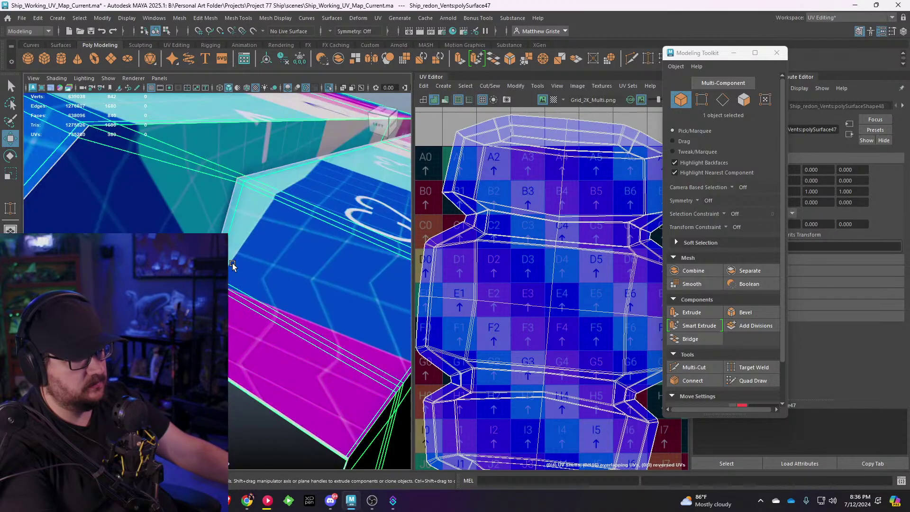
right_drag(222, 223, 220, 200)
double_click(226, 201)
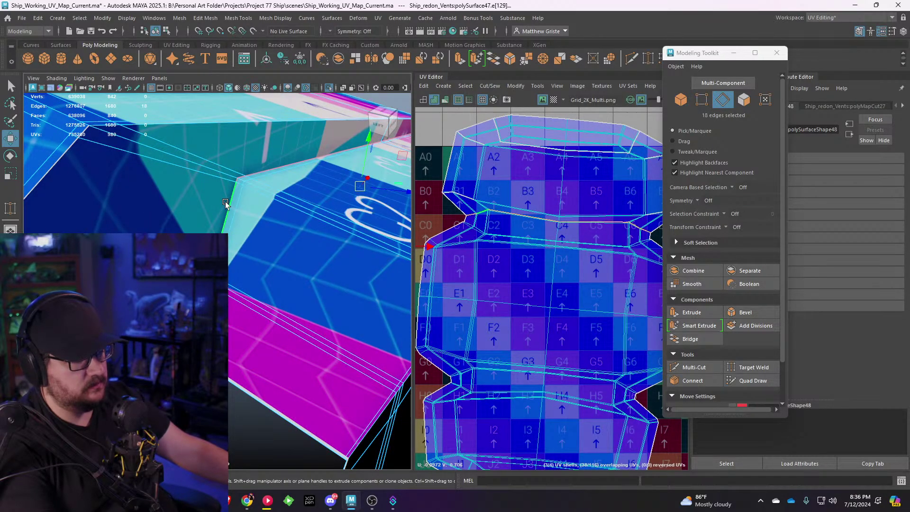
Step: Examine where the groove cut meets the shell border in the UV layout and check the split at its corner UV
alt+drag(263, 221, 244, 258)
alt+middle_drag(515, 256, 475, 286)
scroll(476, 286, up, 3)
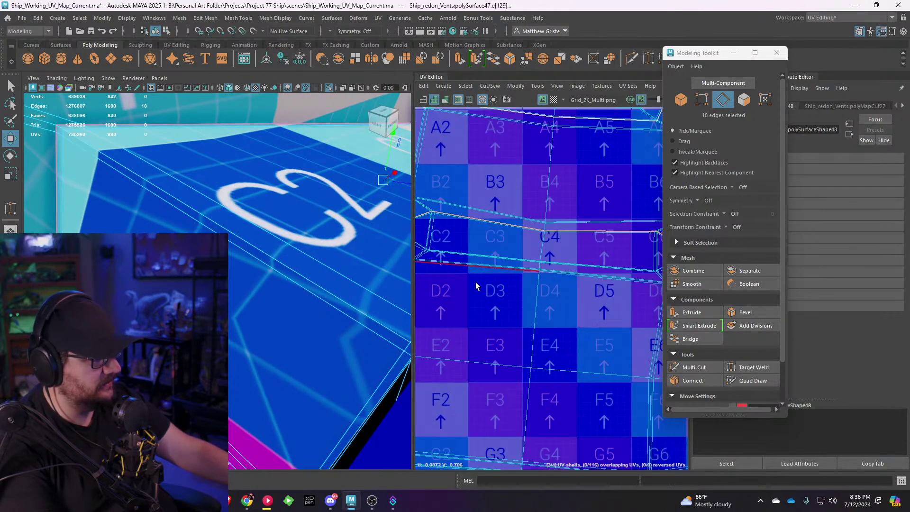
alt+middle_drag(551, 265, 459, 288)
scroll(458, 288, up, 8)
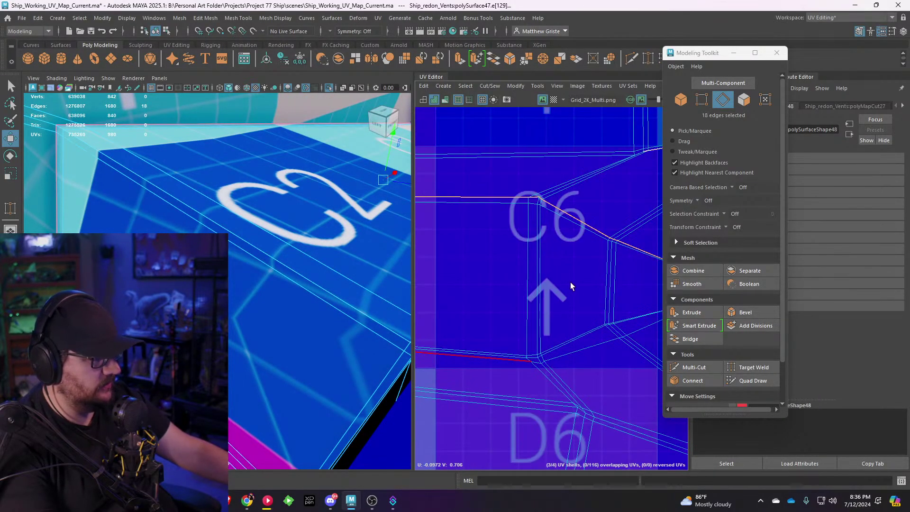
alt+middle_drag(549, 269, 447, 287)
scroll(570, 266, up, 3)
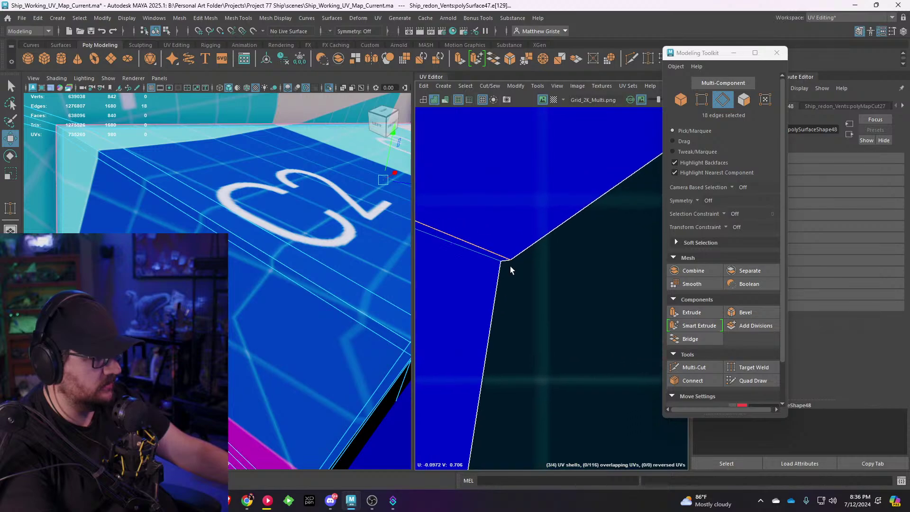
scroll(510, 266, up, 5)
scroll(510, 259, up, 2)
mouse_move(490, 236)
right_down()
mouse_move(460, 229)
mouse_move(483, 239)
right_up()
click(489, 236)
drag(488, 238, 517, 222)
scroll(517, 222, down, 6)
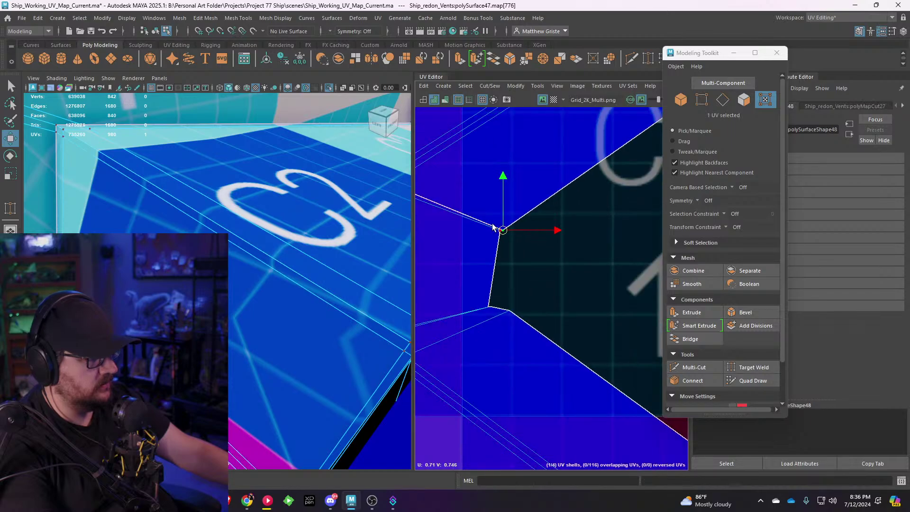
Step: Select the separated end slat shell, move it beside the UV tile and unfold it
alt+middle_drag(525, 283, 559, 301)
scroll(559, 300, down, 2)
right_drag(511, 246, 475, 232)
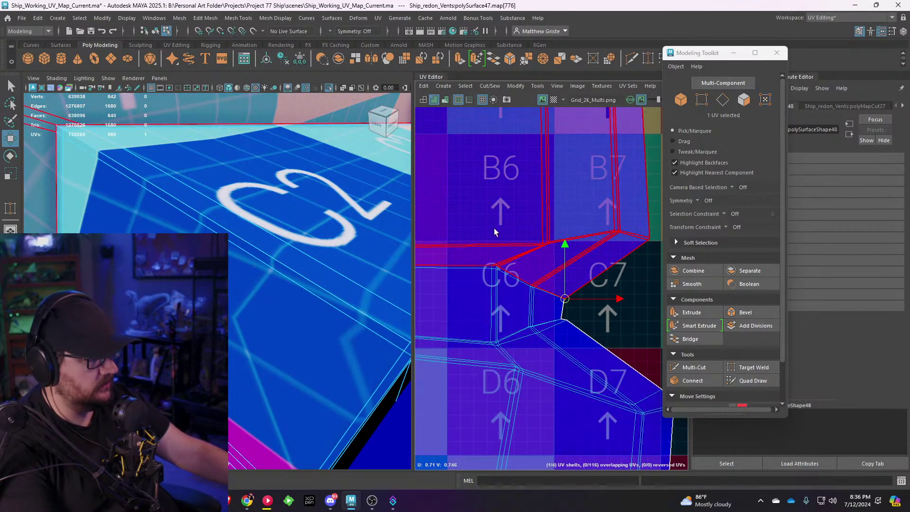
click(494, 232)
scroll(494, 232, down, 5)
alt+middle_drag(477, 240, 569, 266)
drag(504, 217, 523, 235)
scroll(520, 239, down, 5)
alt+middle_drag(524, 235, 596, 232)
drag(596, 232, 469, 257)
key(ctrl+u)
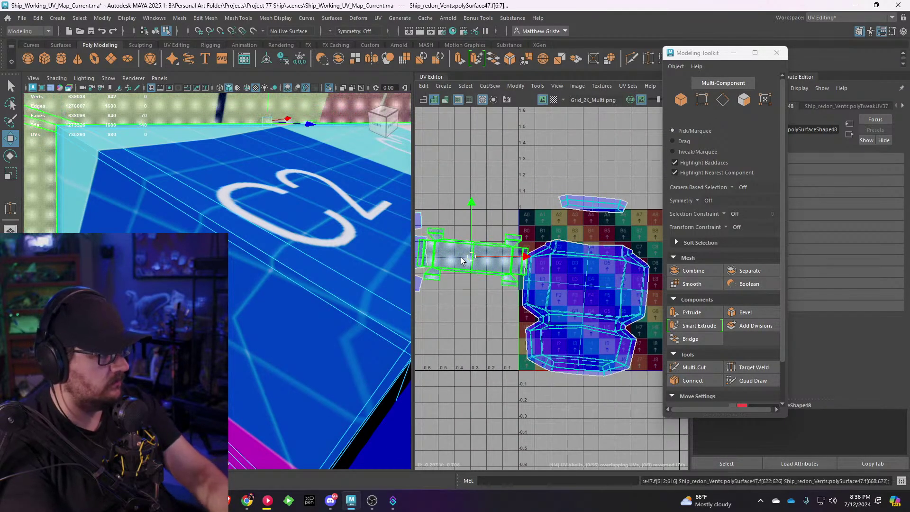
Step: Rotate the unfolded end slat shell level, scale it down and move it up beside the UV tile
scroll(461, 259, up, 3)
key(e)
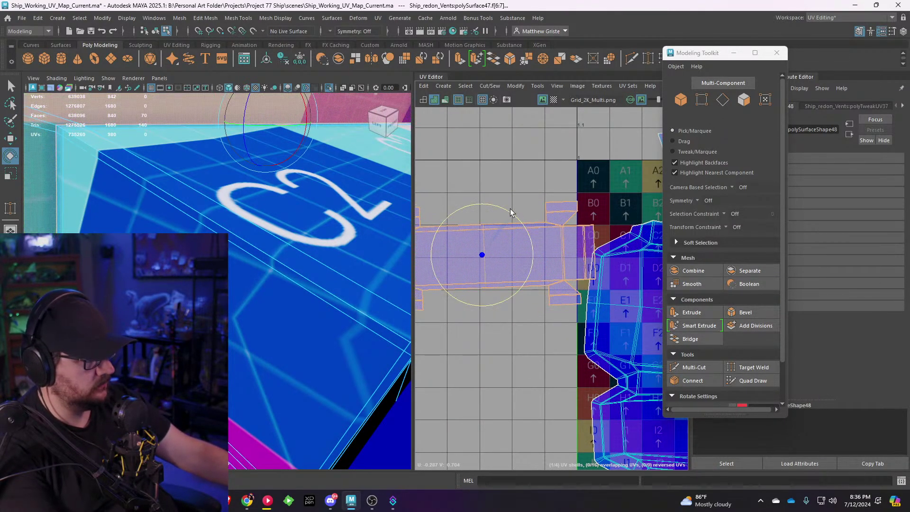
drag(510, 212, 512, 212)
key(w)
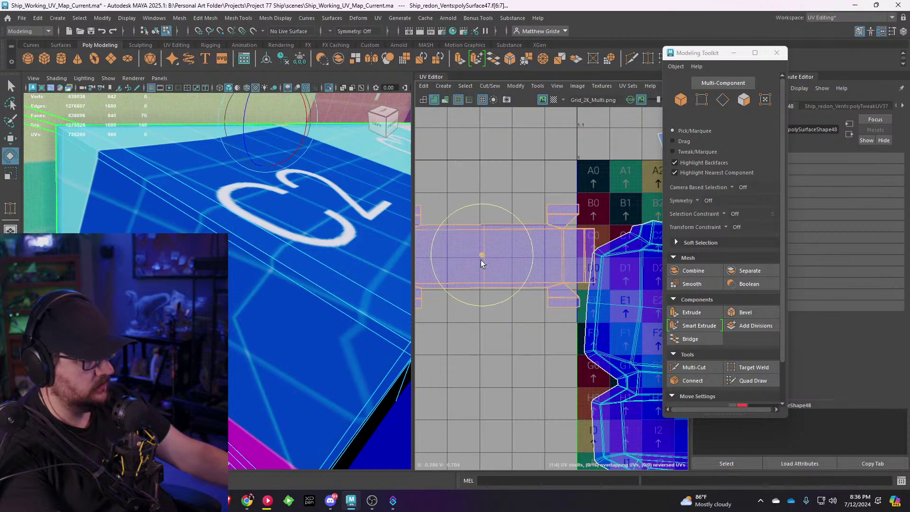
key(r)
drag(481, 256, 480, 206)
key(w)
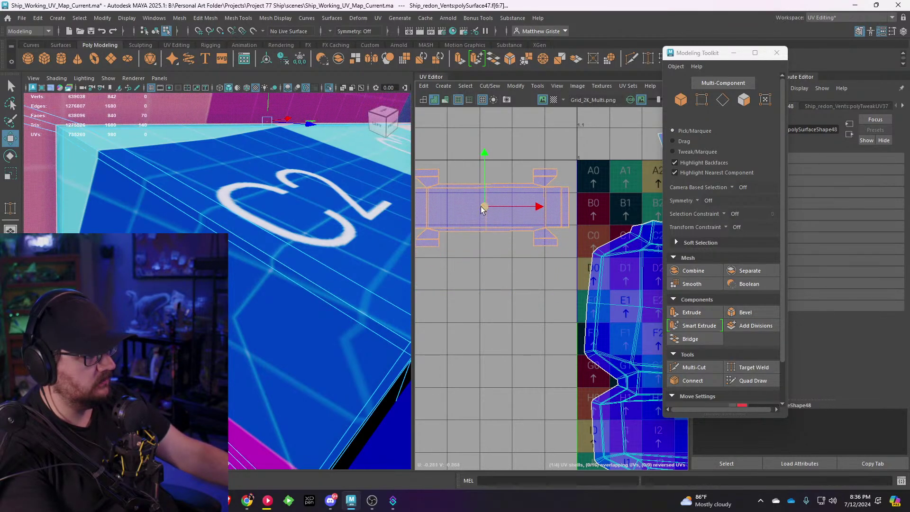
Step: Fine-tune the end slat shell's rotation, scale it up slightly and raise it toward the tile's upper border
key(f)
key(e)
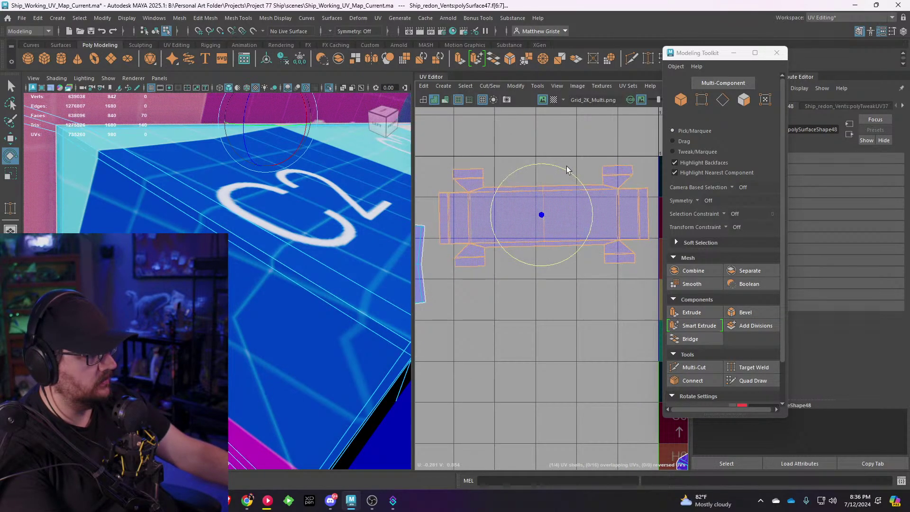
drag(567, 169, 569, 169)
key(r)
drag(542, 215, 542, 218)
drag(537, 165, 541, 158)
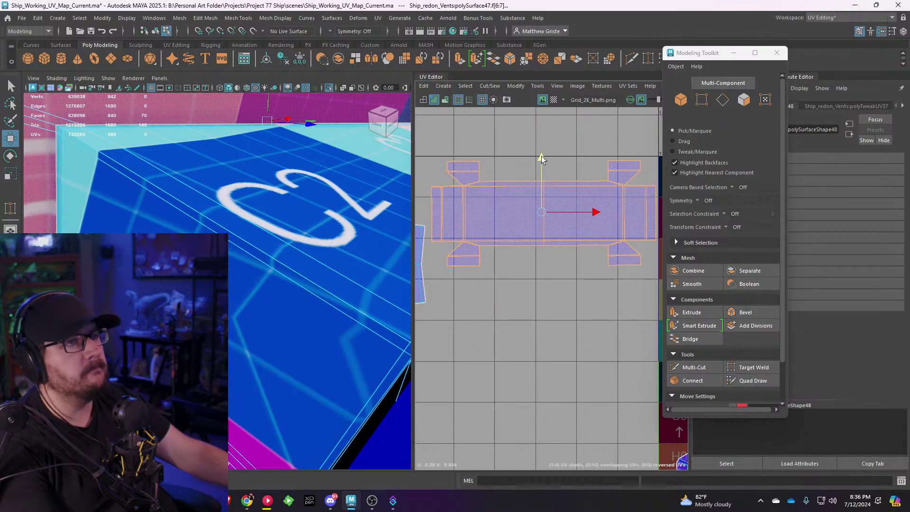
key(F8)
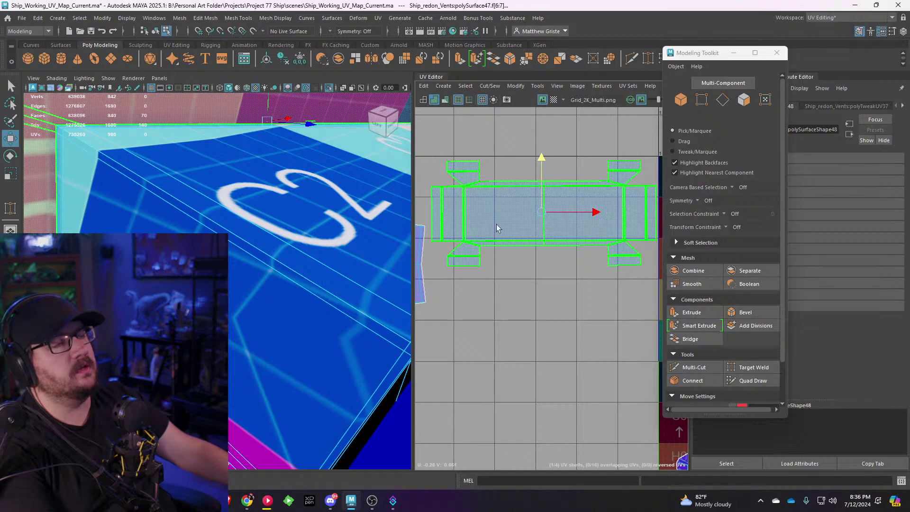
Step: Select the narrow end strip's shell and try selecting an edge loop at its corner on the model
alt+middle_drag(502, 272, 416, 219)
scroll(446, 225, down, 4)
alt+middle_drag(622, 239, 581, 259)
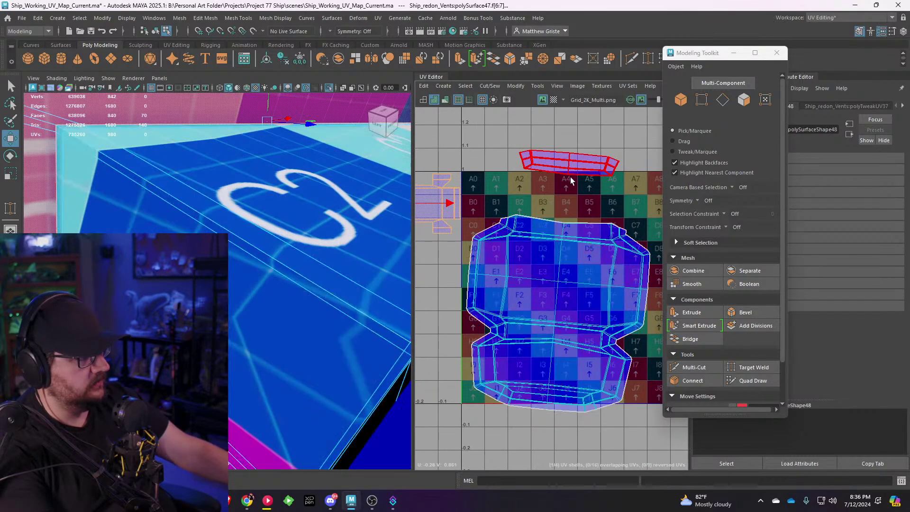
click(569, 172)
scroll(309, 254, down, 5)
alt+drag(309, 255, 227, 285)
scroll(290, 280, up, 3)
scroll(230, 307, up, 3)
scroll(227, 284, up, 3)
right_drag(160, 242, 158, 203)
double_click(206, 332)
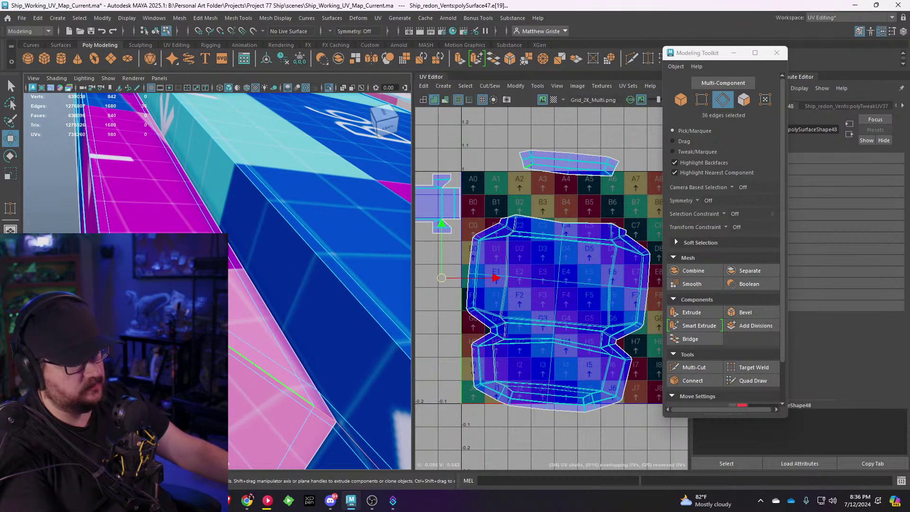
Step: Select the short corner edges at both ends of the narrow end strip
scroll(207, 331, down, 5)
alt+drag(206, 331, 266, 301)
scroll(239, 315, up, 5)
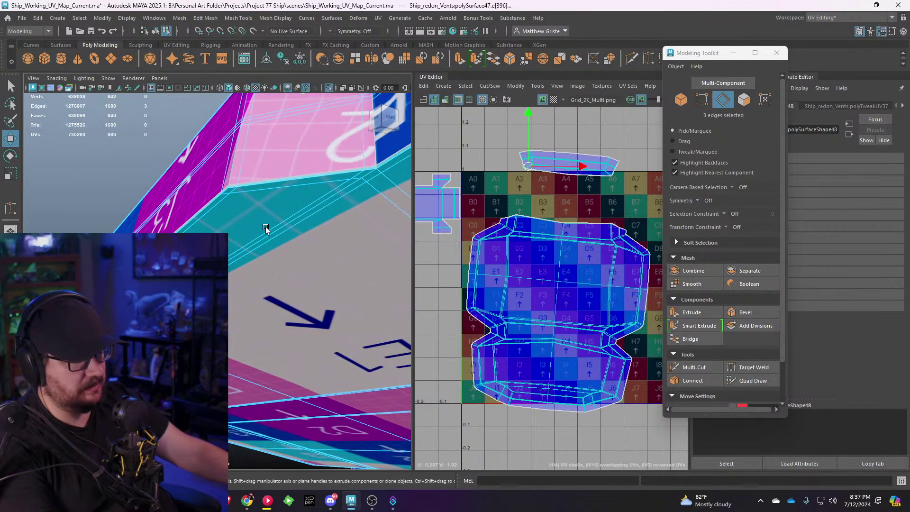
alt+drag(265, 227, 264, 265)
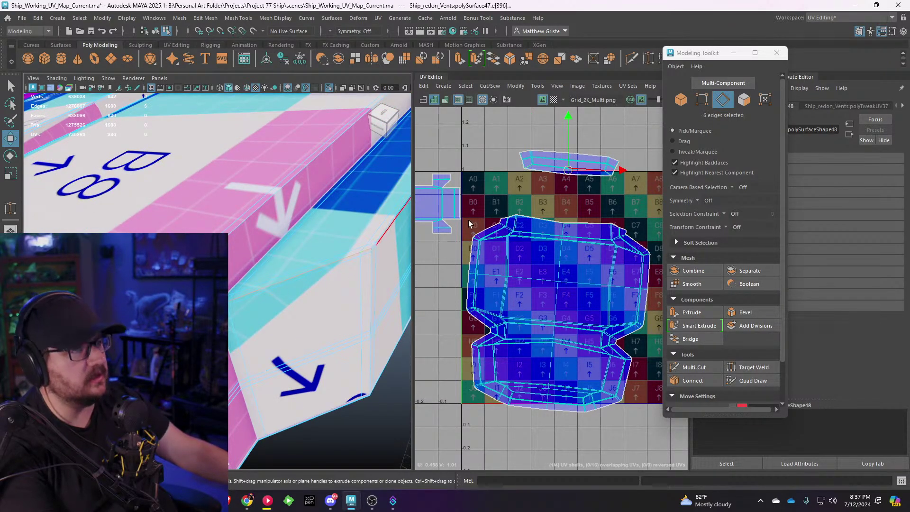
alt+middle_drag(540, 206, 502, 245)
scroll(525, 218, up, 2)
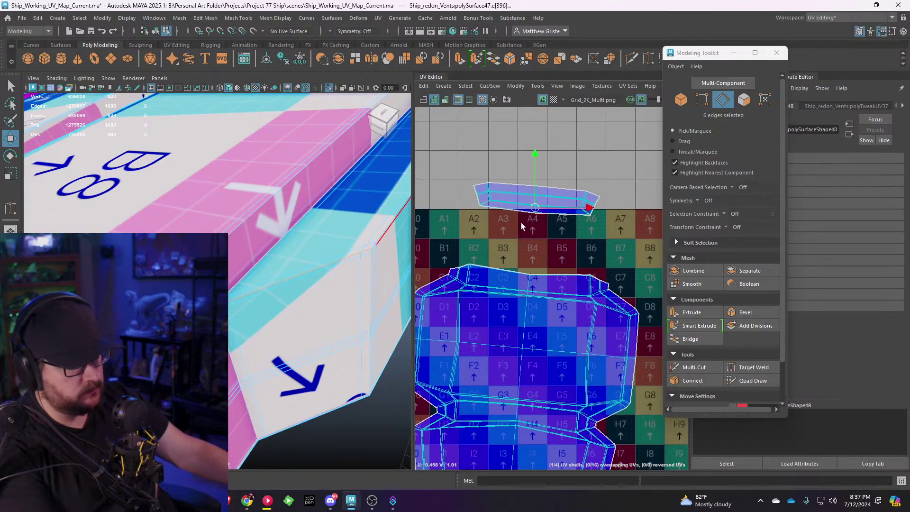
Step: Cut the UVs at the end strip's selected corners and unfold its shell
right_click(508, 196)
click(494, 191)
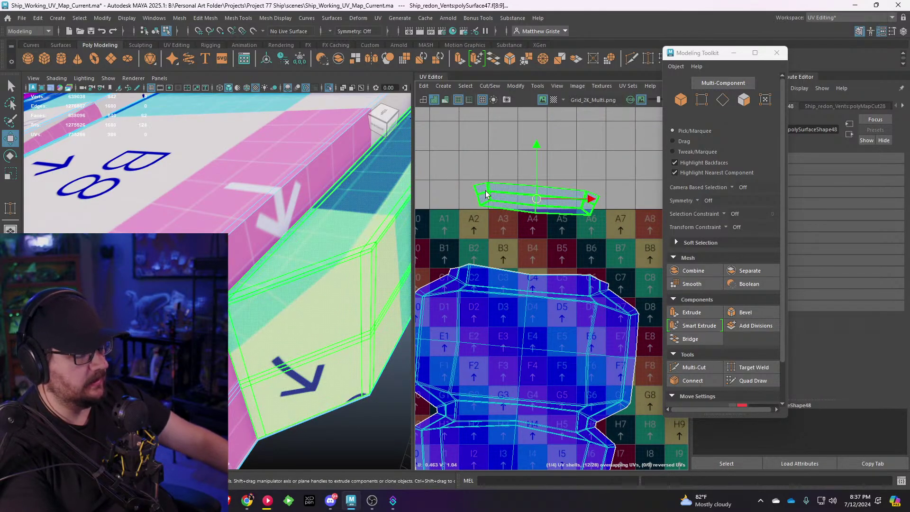
key(ctrl+u)
scroll(486, 193, down, 5)
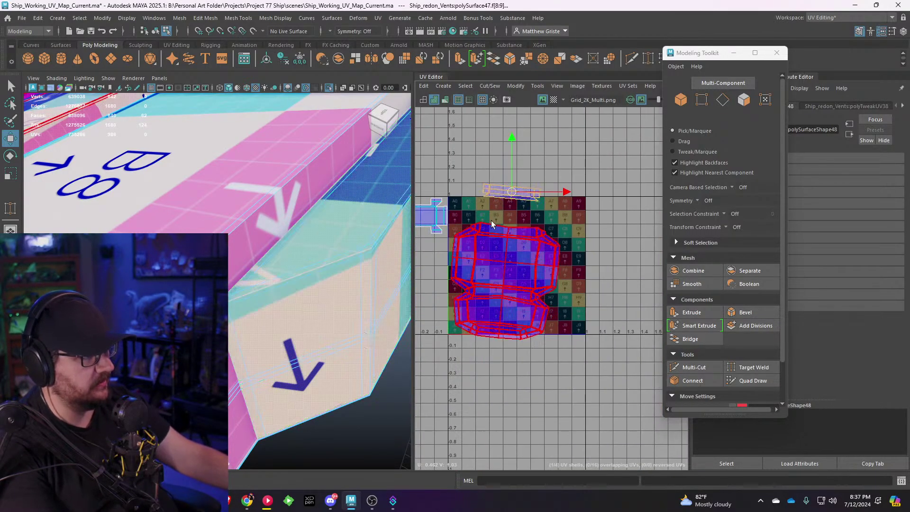
Step: Move the end strip's shell outside the UV tile, directly above the end slat's shell
scroll(475, 216, up, 3)
alt+middle_drag(476, 216, 570, 220)
click(505, 217)
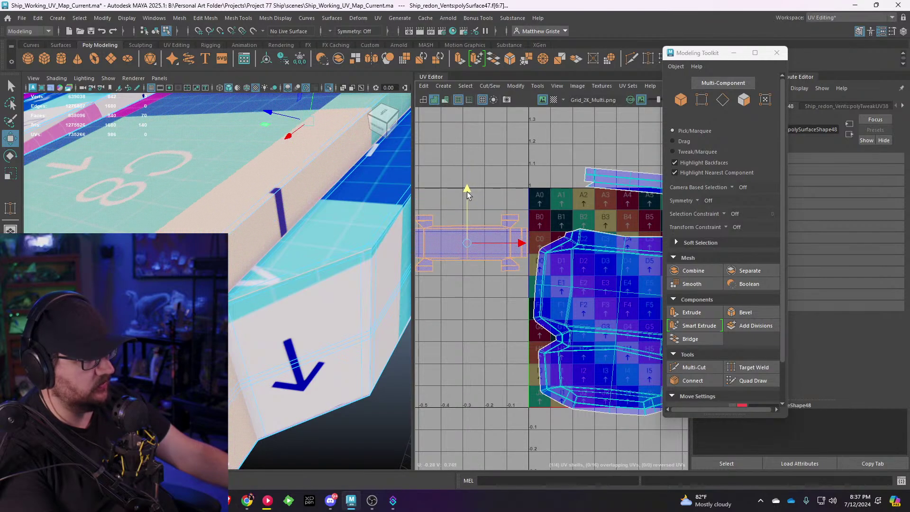
click(610, 183)
drag(626, 181, 465, 197)
Step: Rotate the end strip's shell level, scale it up slightly and align it with the tile's upper border
key(e)
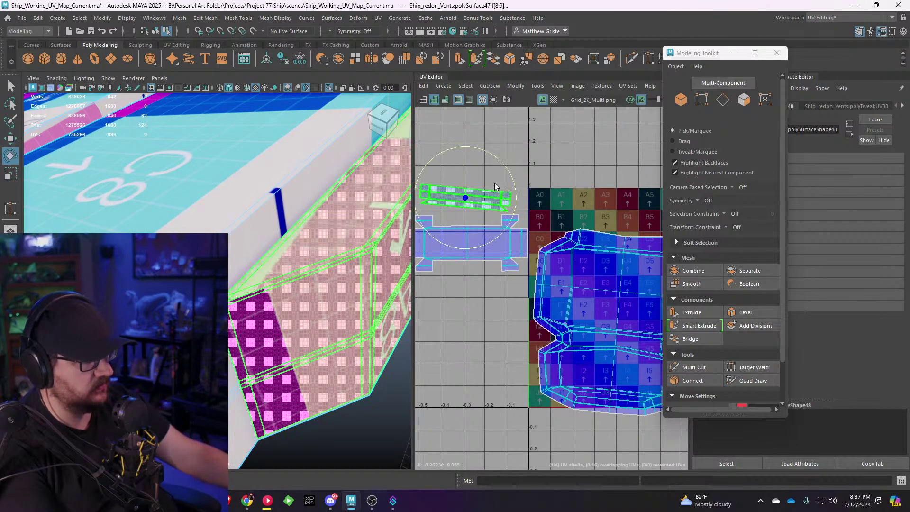
drag(507, 170, 505, 165)
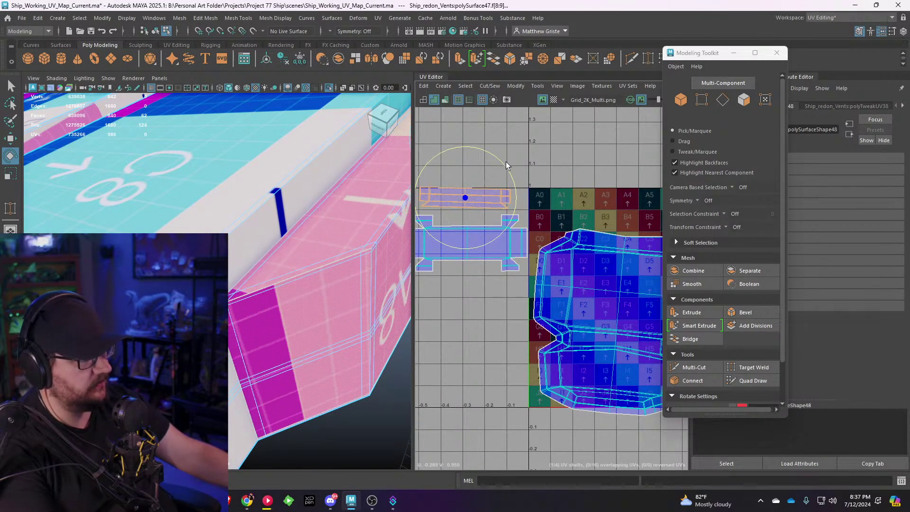
key(r)
drag(467, 198, 469, 203)
key(w)
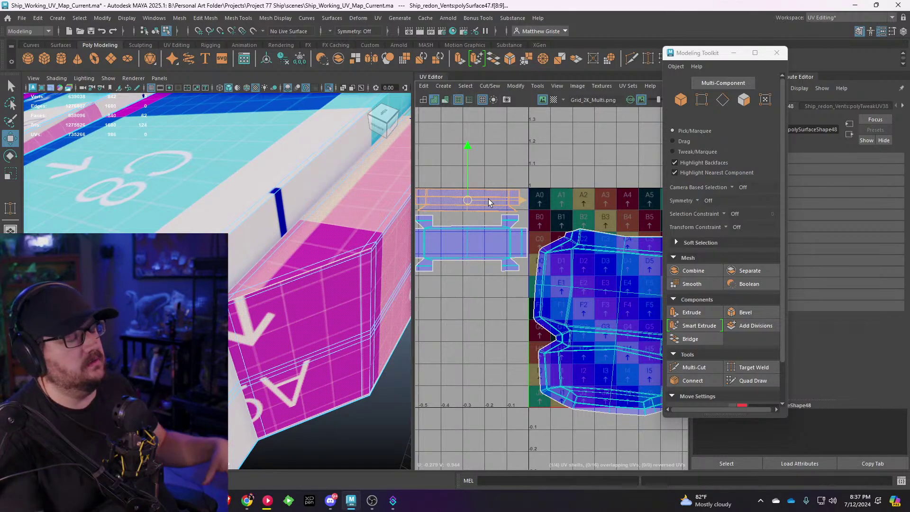
Step: Cut the UVs along the edge loop that separates the next large slat from the last slat
alt+middle_drag(499, 269, 436, 233)
scroll(258, 234, down, 5)
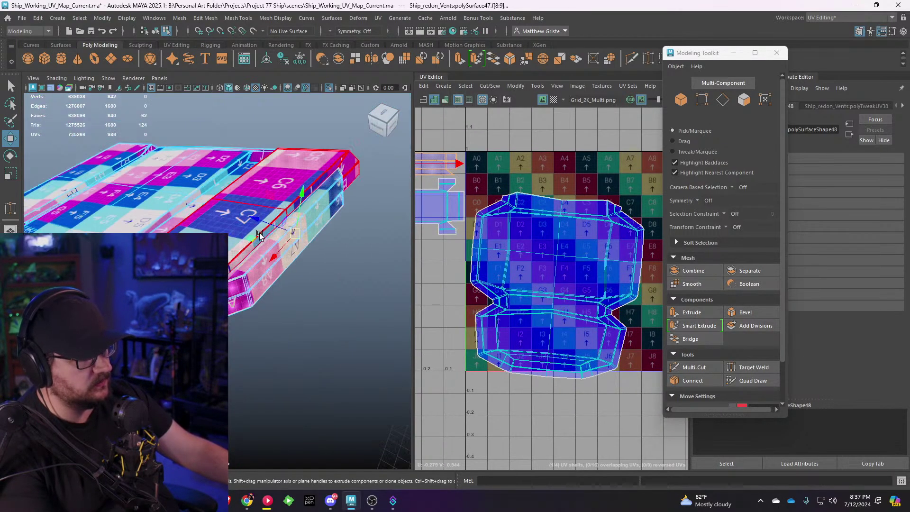
alt+drag(258, 234, 208, 244)
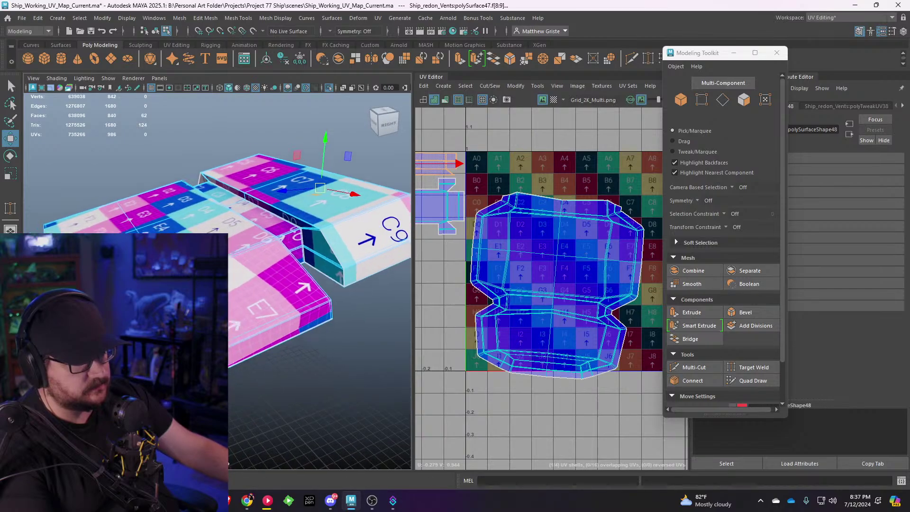
scroll(245, 219, up, 4)
scroll(252, 232, up, 3)
alt+drag(245, 218, 258, 185)
right_drag(245, 269, 243, 198)
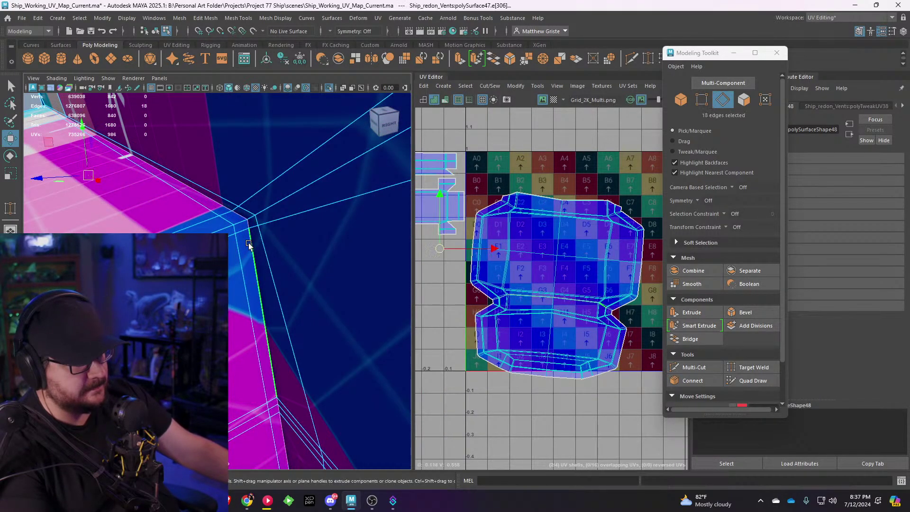
scroll(248, 242, down, 4)
alt+drag(248, 243, 294, 253)
alt+middle_drag(506, 258, 512, 232)
scroll(537, 248, down, 2)
alt+drag(264, 214, 274, 187)
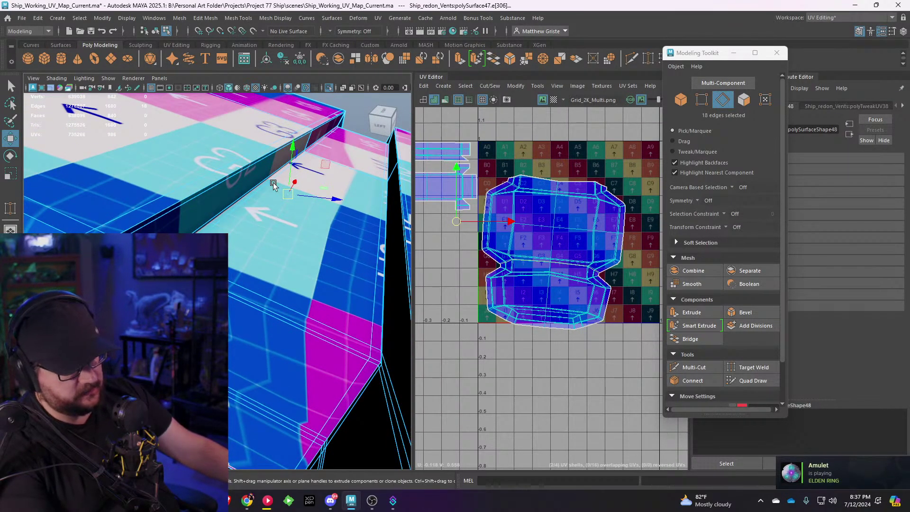
alt+middle_drag(556, 216, 571, 199)
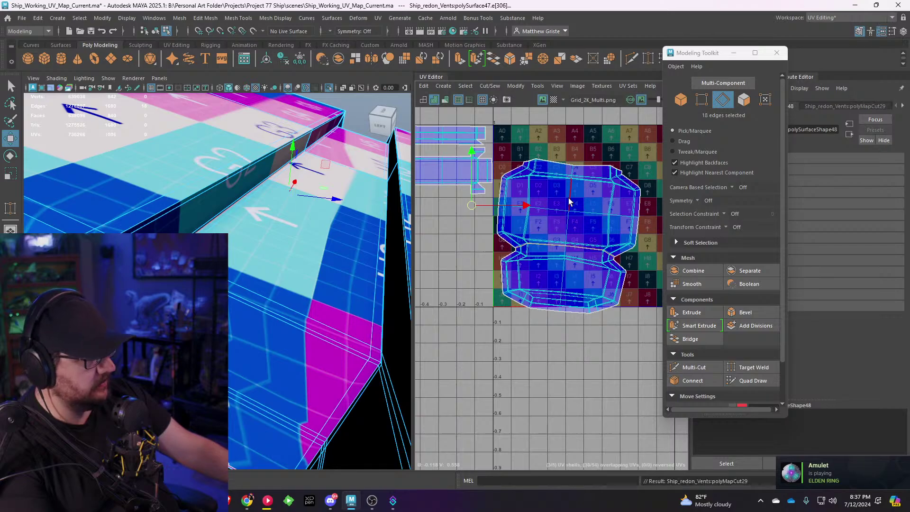
Step: Select the short corner edges at both ends of the large slat that was just cut free
right_drag(553, 199, 516, 185)
click(534, 189)
scroll(502, 204, down, 3)
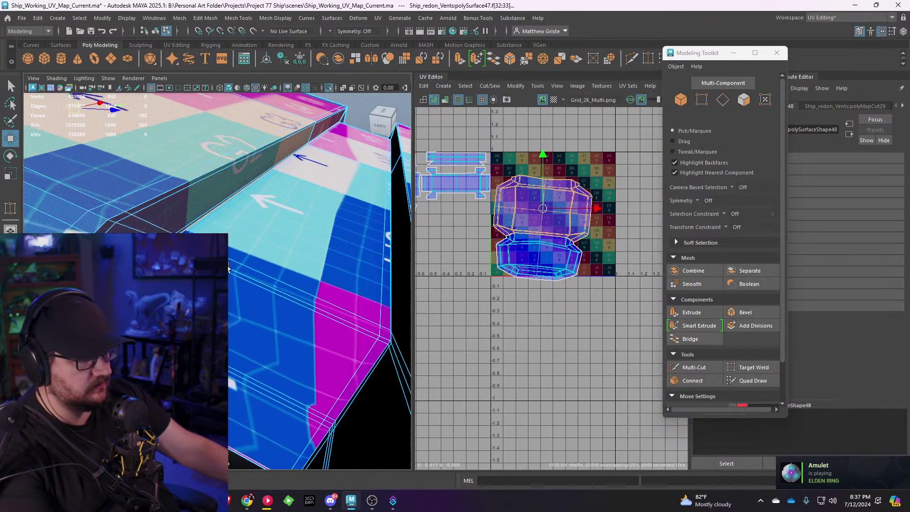
alt+drag(270, 204, 251, 181)
scroll(259, 174, down, 5)
scroll(281, 231, up, 4)
alt+drag(282, 232, 260, 216)
right_drag(260, 215, 261, 189)
click(271, 184)
alt+drag(271, 183, 281, 241)
shift+click(290, 200)
scroll(290, 201, down, 5)
scroll(236, 238, down, 3)
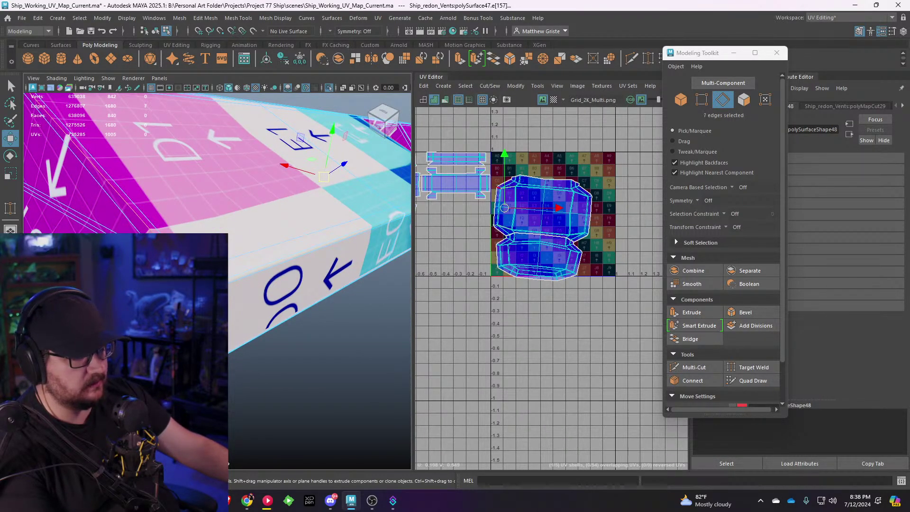
alt+drag(270, 244, 242, 225)
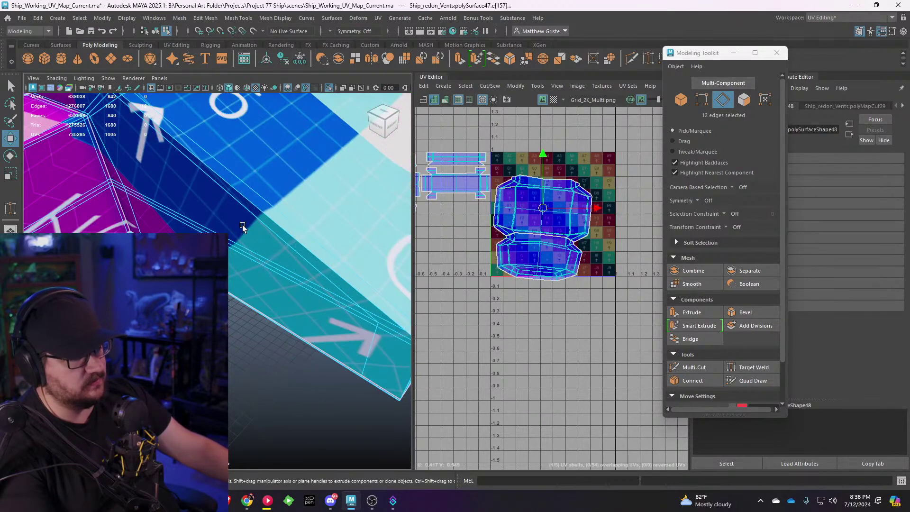
alt+drag(222, 178, 312, 248)
shift+click(264, 235)
Step: Cut the UVs at the large slat's selected corner edges and unfold its shell
scroll(320, 239, down, 6)
alt+middle_drag(588, 225, 598, 214)
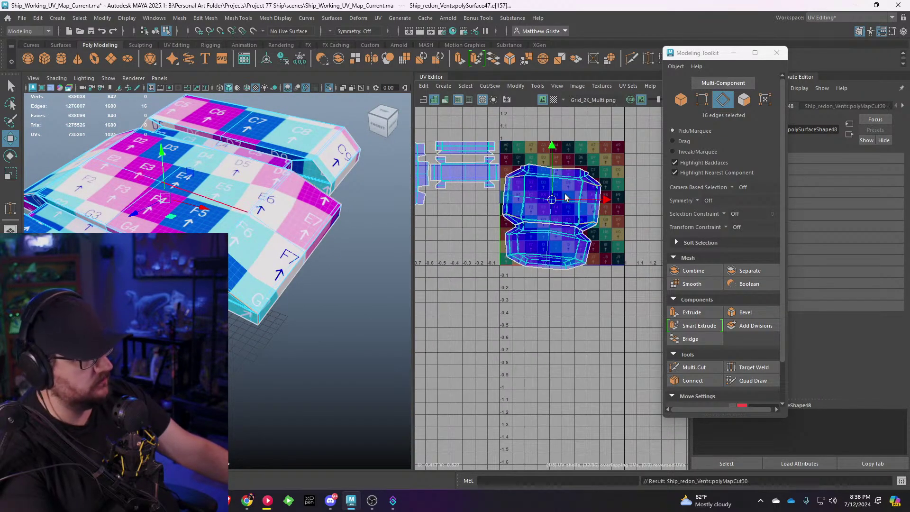
right_drag(565, 197, 537, 195)
key(ctrl+u)
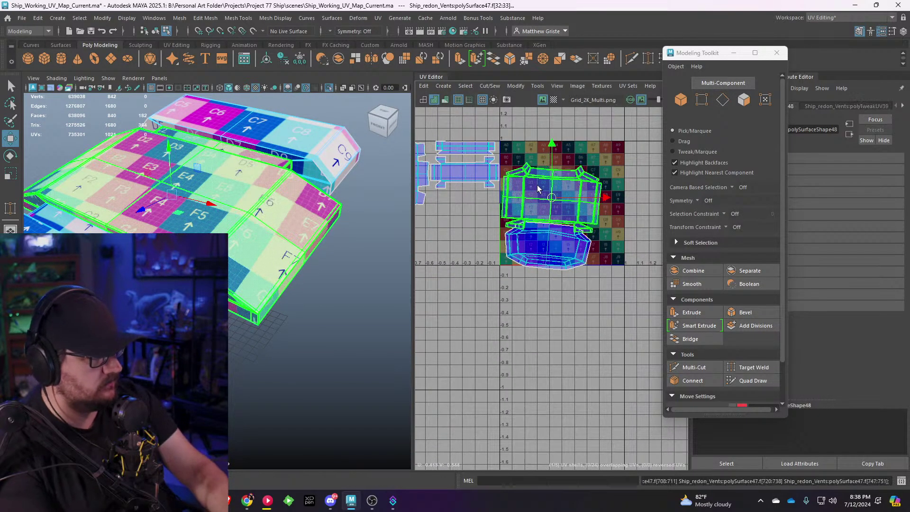
scroll(537, 189, up, 5)
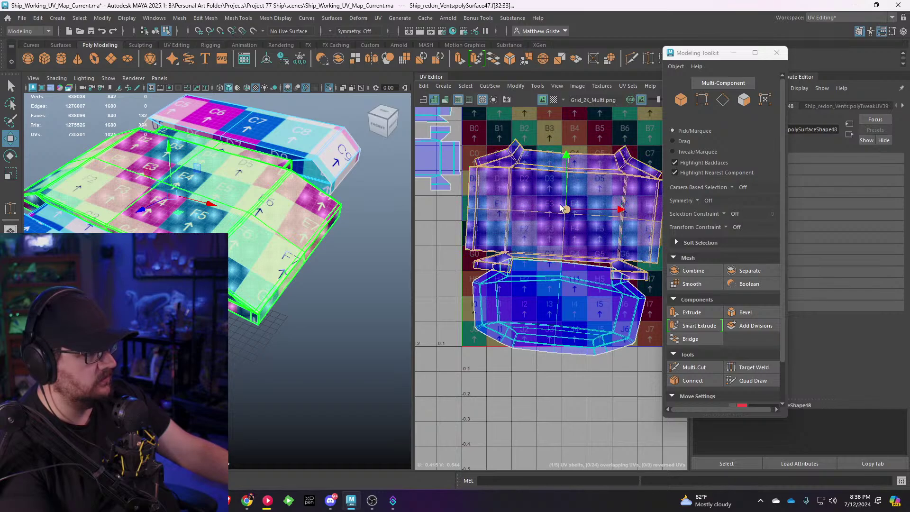
Step: Move the large slat's shell out of the UV tile, below the end slat's shell
drag(565, 208, 450, 287)
alt+middle_drag(449, 287, 580, 253)
drag(572, 258, 507, 262)
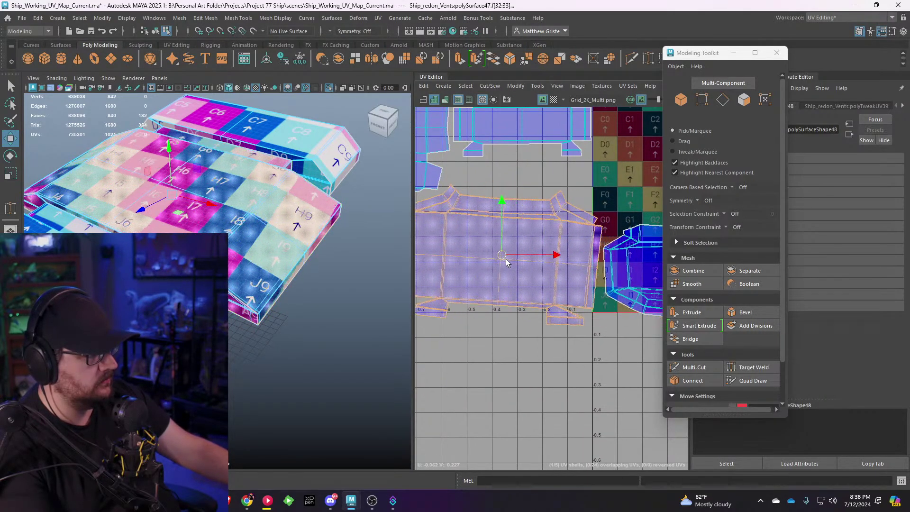
Step: Examine the large slat's corner edges and seams on the model and in its unfolded UV shell
key(e)
scroll(559, 204, up, 6)
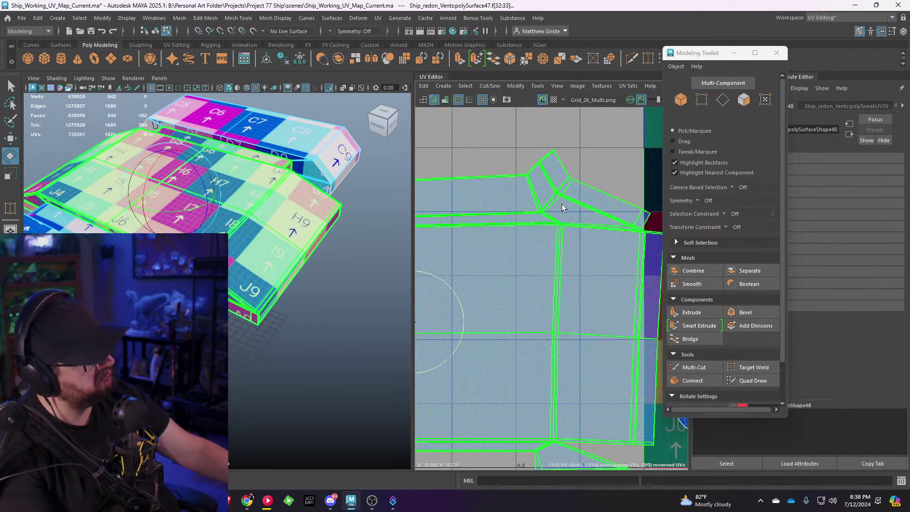
alt+drag(303, 230, 188, 231)
scroll(187, 230, up, 6)
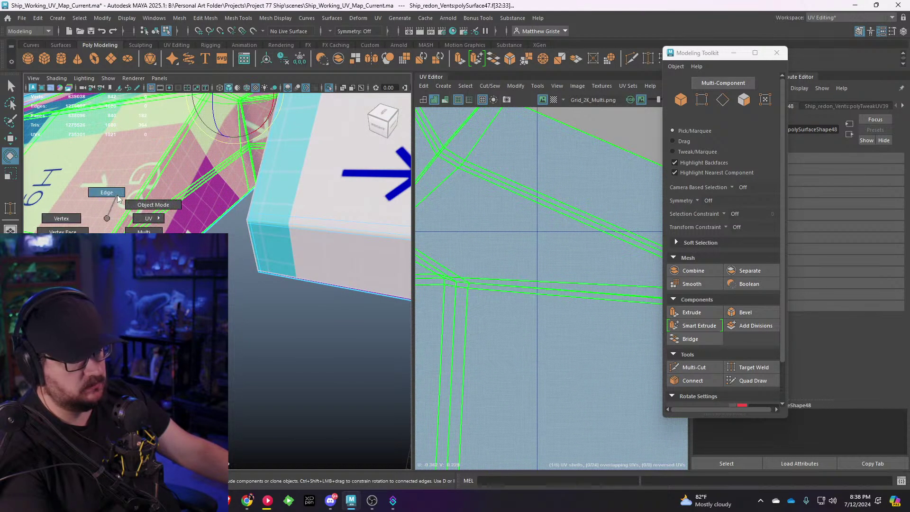
right_drag(118, 199, 117, 197)
click(139, 192)
alt+drag(139, 191, 269, 311)
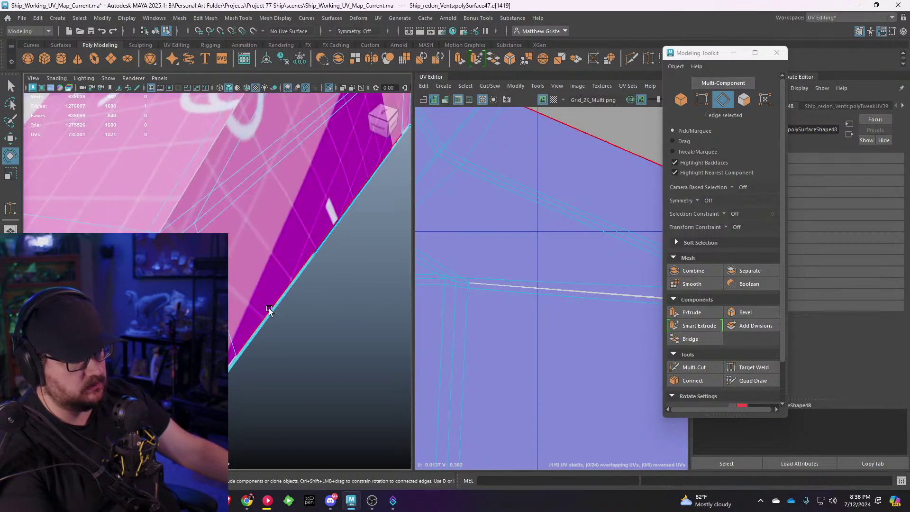
click(338, 313)
alt+drag(346, 290, 311, 376)
scroll(545, 312, down, 4)
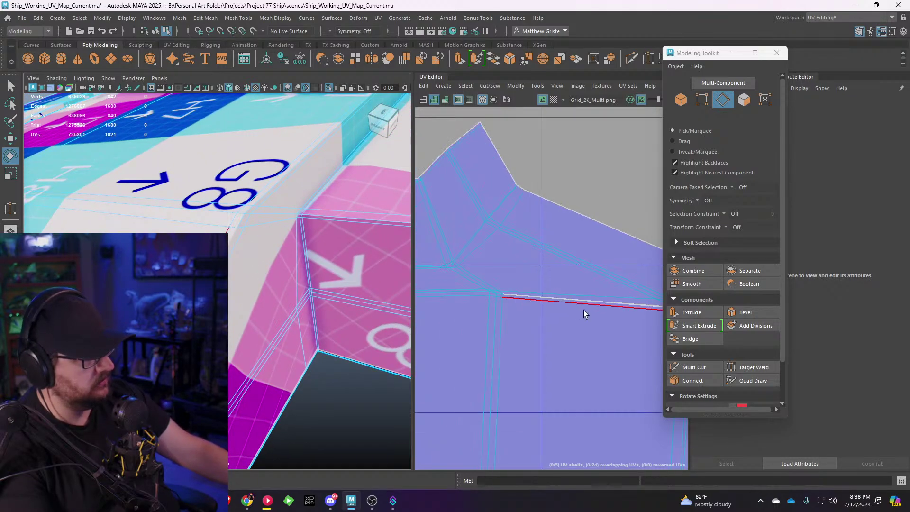
alt+middle_drag(649, 305, 500, 263)
scroll(564, 265, up, 8)
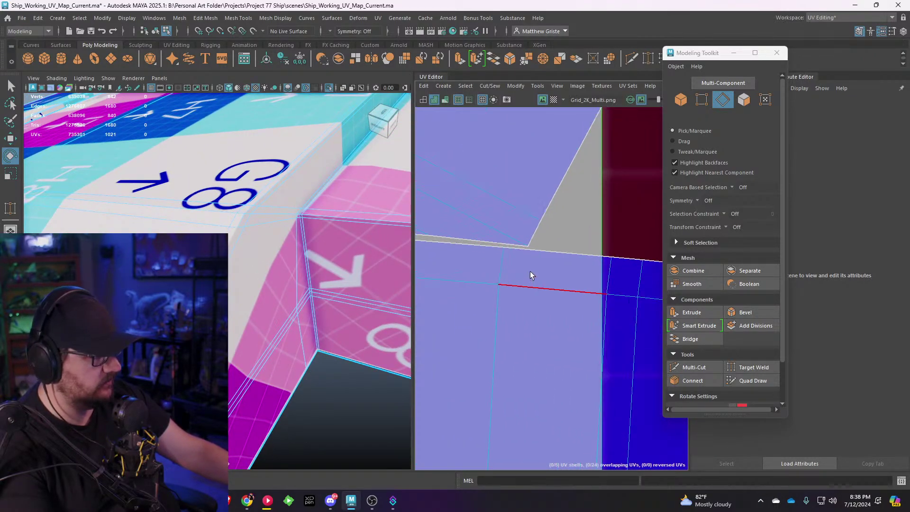
scroll(528, 274, down, 6)
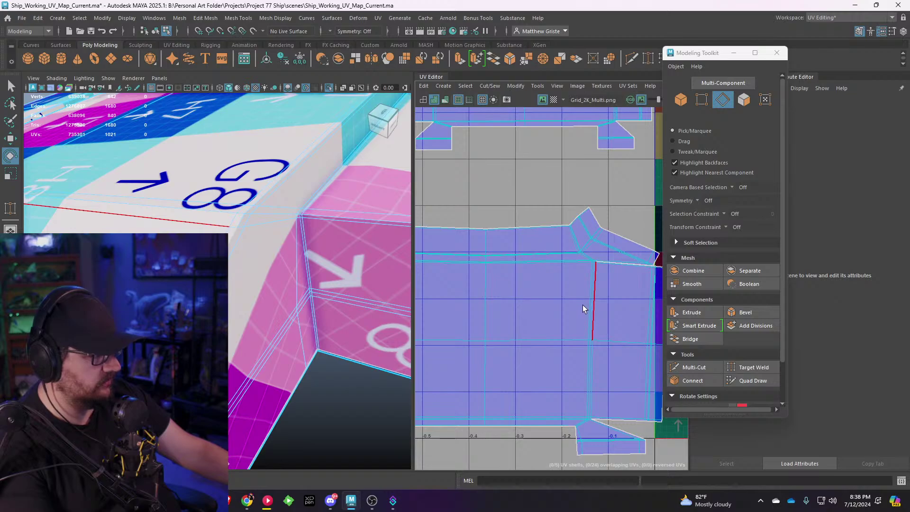
scroll(582, 305, down, 3)
scroll(559, 308, down, 2)
alt+middle_drag(533, 306, 562, 269)
Step: Scale the large slat's shell down and place it directly beneath the end slat's shell
right_drag(560, 268, 532, 251)
click(544, 266)
key(r)
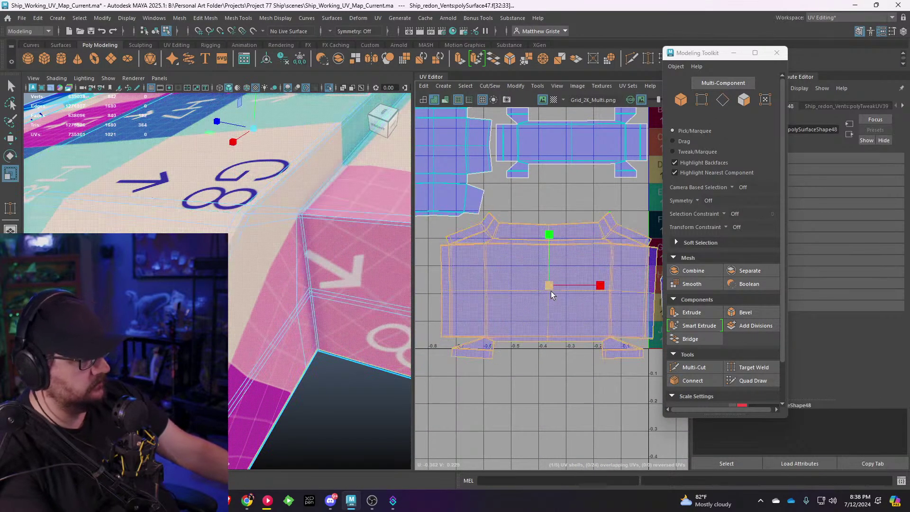
drag(550, 289, 572, 227)
key(w)
key(r)
key(w)
Step: Cut the narrow strip off the large slat's upper side along its edge loop and unfold the strip's shell
right_drag(329, 237, 346, 227)
scroll(346, 227, down, 5)
alt+drag(346, 229, 253, 261)
scroll(254, 261, up, 10)
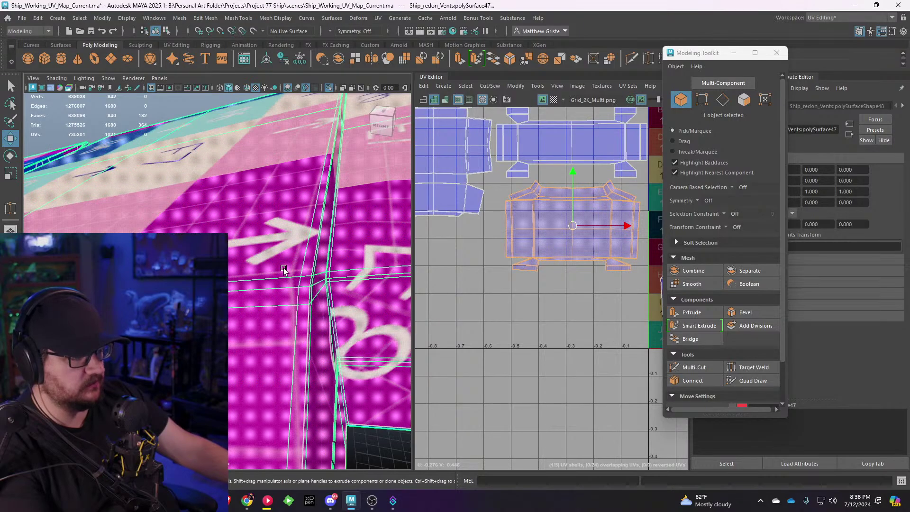
alt+right_drag(246, 276, 217, 193)
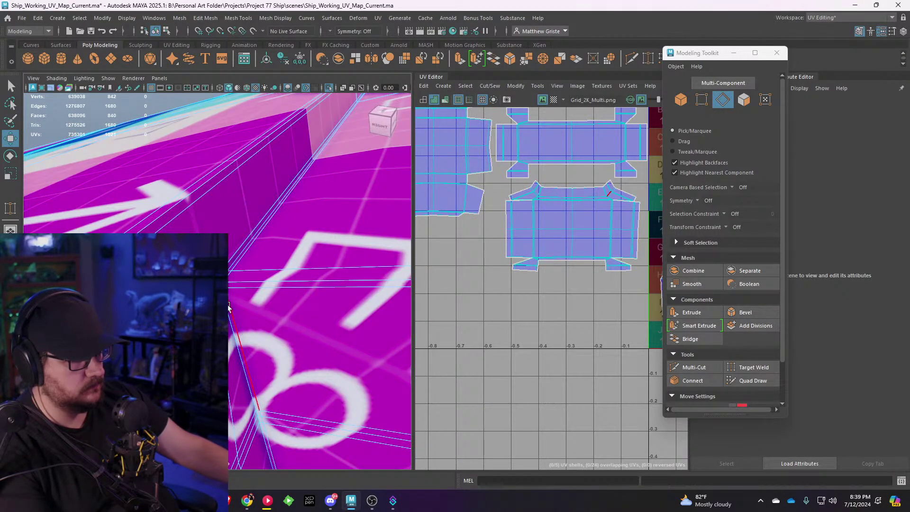
scroll(228, 315, up, 3)
double_click(230, 317)
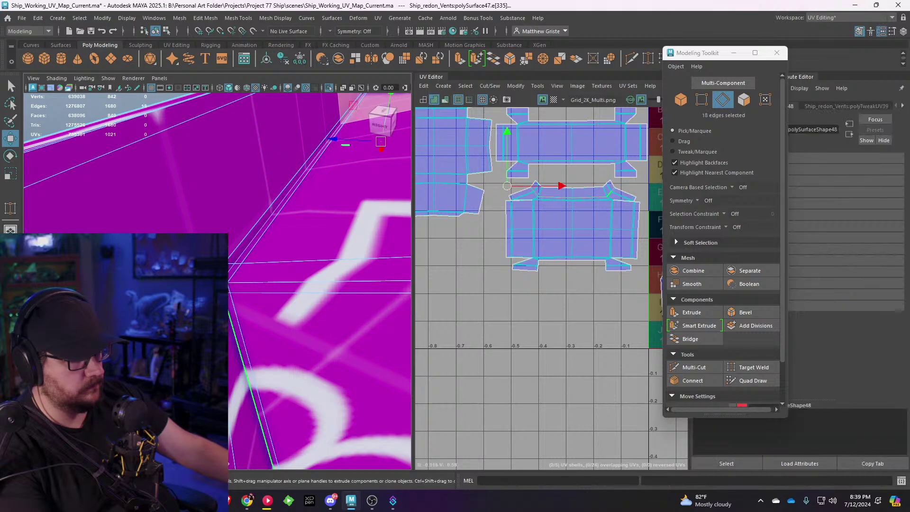
alt+middle_drag(533, 230, 531, 238)
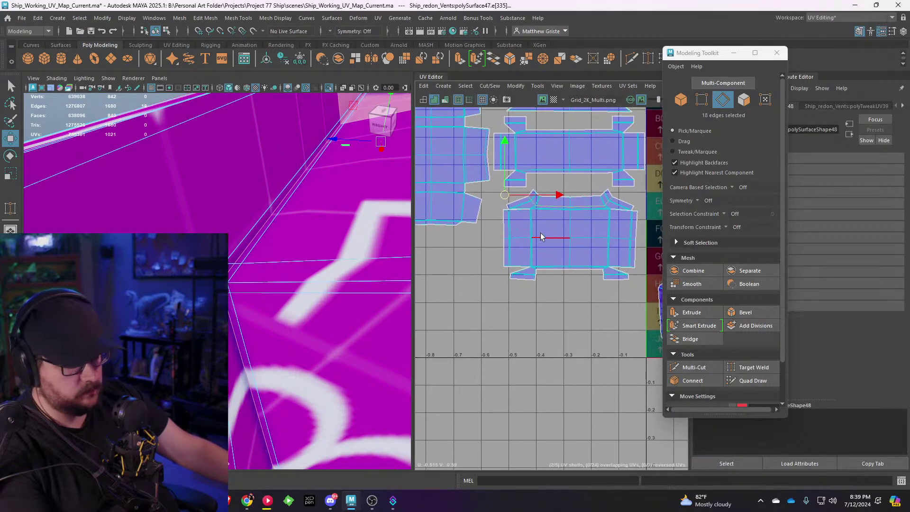
right_drag(569, 202, 552, 198)
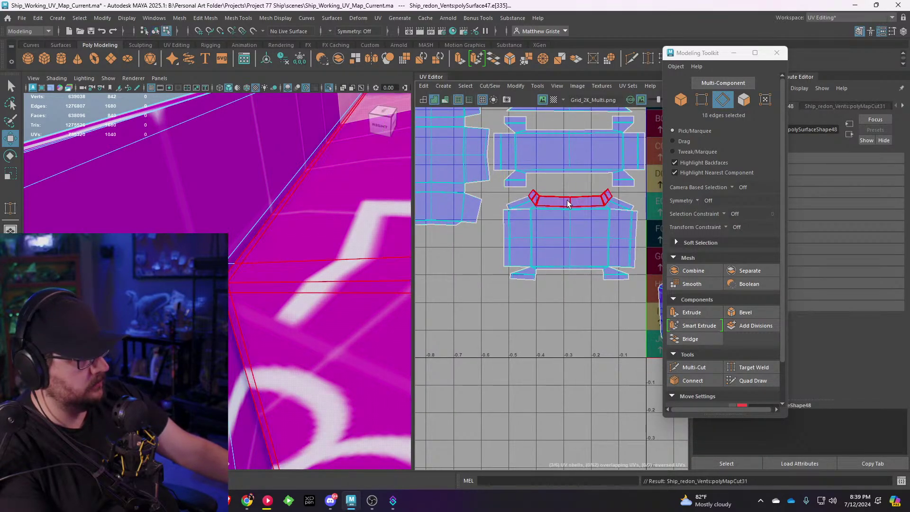
click(559, 200)
key(ctrl+u)
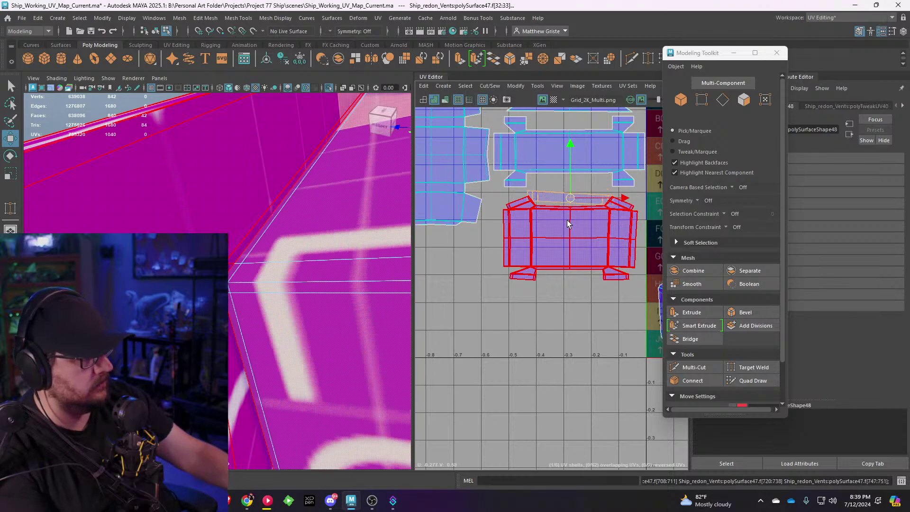
Step: Rotate the narrow strip's shell level and move it between the end slat's and large slat's shells
key(e)
click(586, 153)
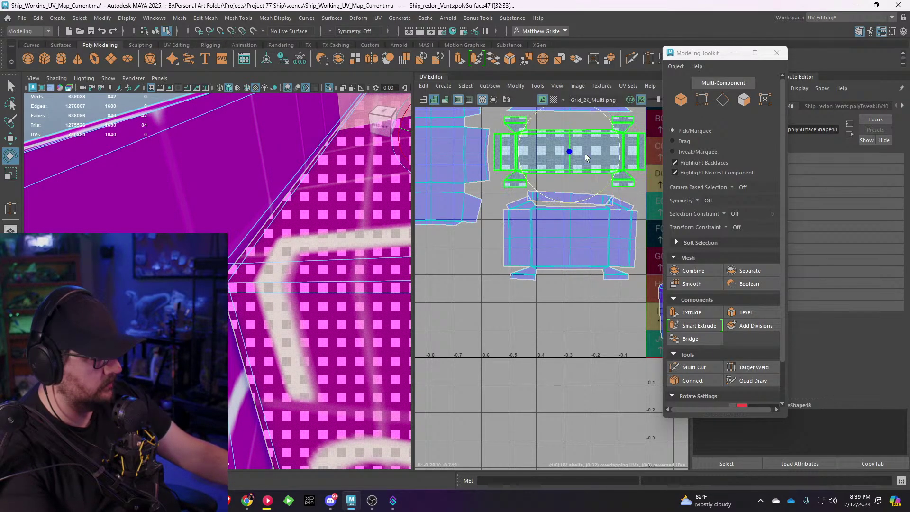
key(ctrl+z)
drag(588, 149, 572, 151)
key(w)
key(ctrl+z)
key(e)
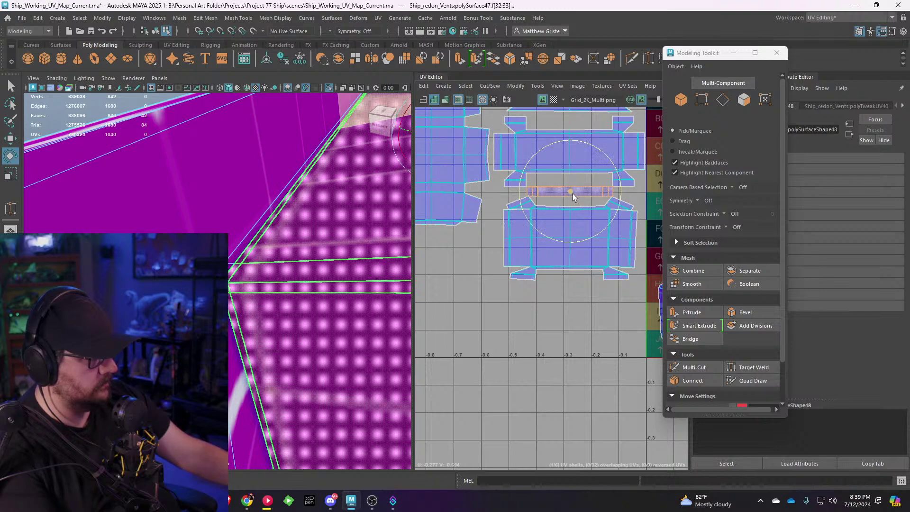
Step: Unfold the large slat's main shell again and place it, slightly enlarged, just below the narrow strip's shell
key(r)
click(571, 244)
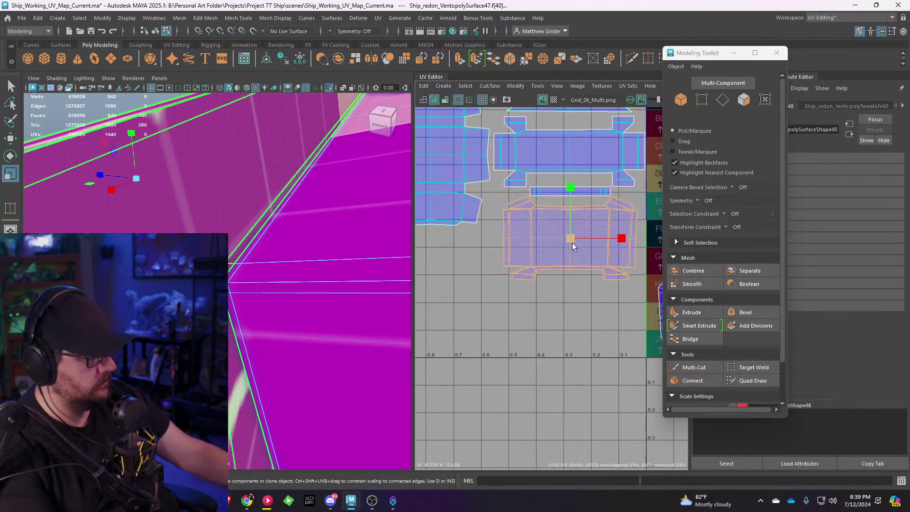
shift+right_drag(571, 241, 596, 229)
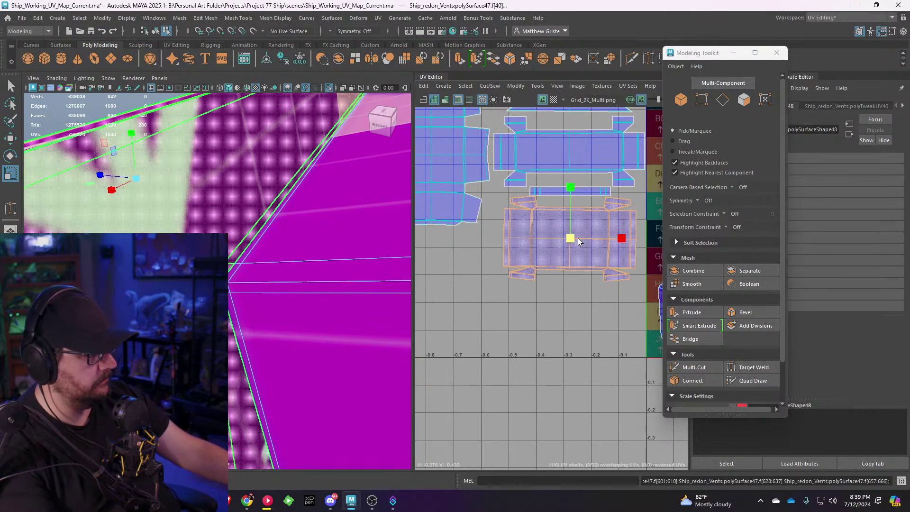
mouse_move(578, 238)
mouse_down()
mouse_move(585, 244)
mouse_move(574, 238)
mouse_up()
key(ctrl+z)
key(w)
drag(571, 188, 570, 195)
click(462, 265)
Step: Leave component selection and select the vent mesh as an object to continue with its remaining slat
scroll(194, 218, down, 10)
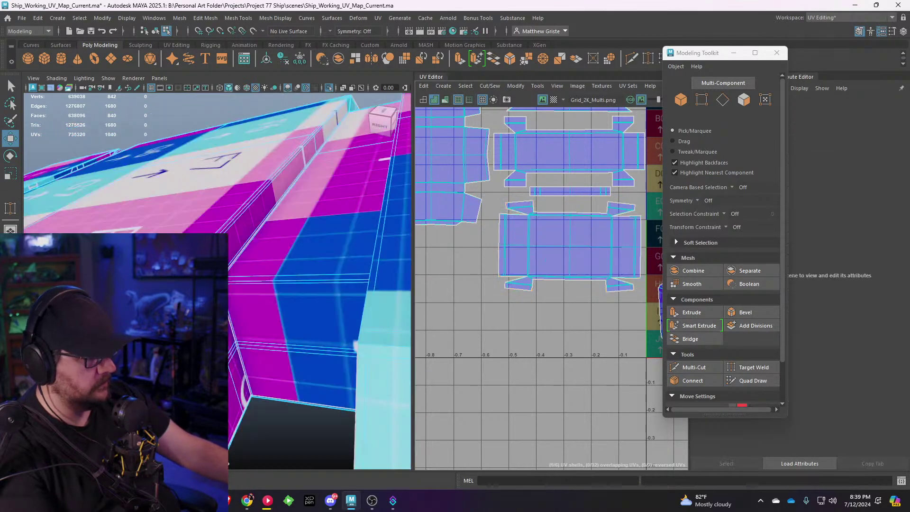
right_drag(194, 218, 247, 204)
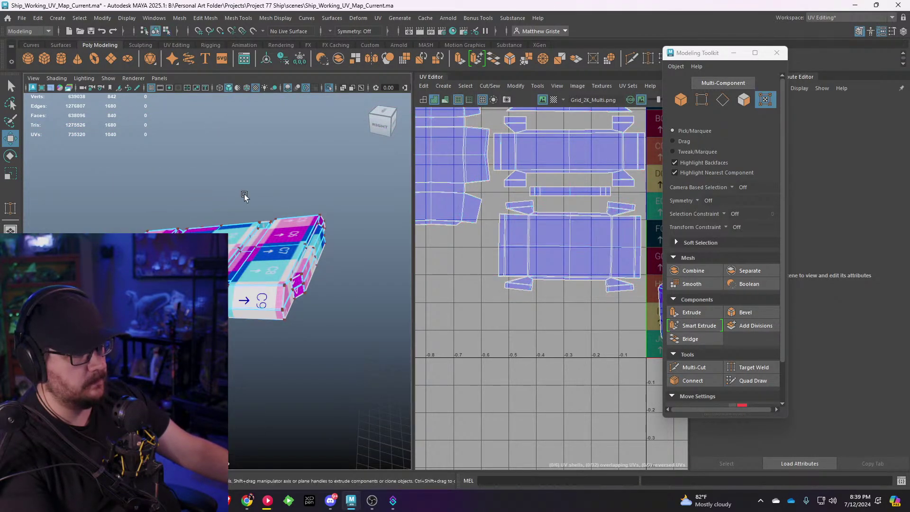
click(265, 198)
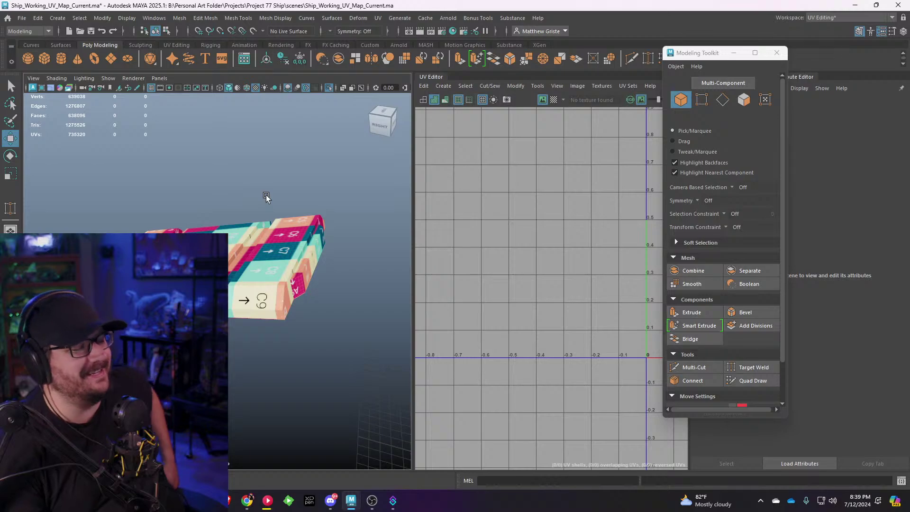
click(250, 240)
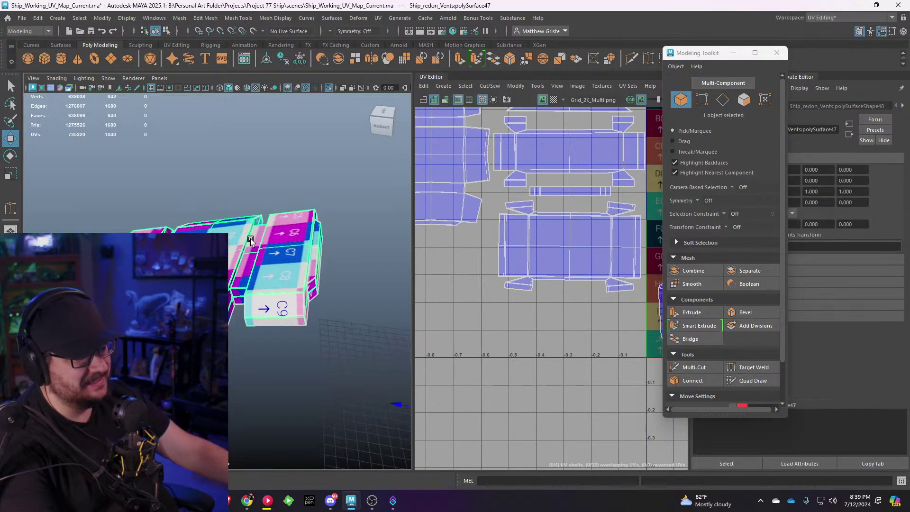
alt+drag(250, 240, 266, 246)
alt+middle_drag(243, 252, 310, 223)
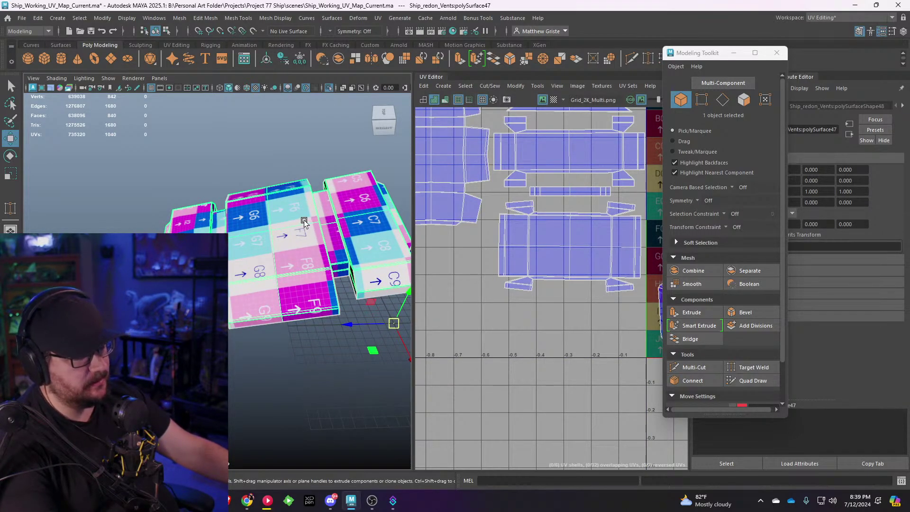
Step: Select the edge loop along the remaining slat's upper side and cut the UVs along it to separate the side strip
scroll(243, 251, up, 5)
alt+drag(350, 226, 155, 222)
scroll(155, 227, up, 3)
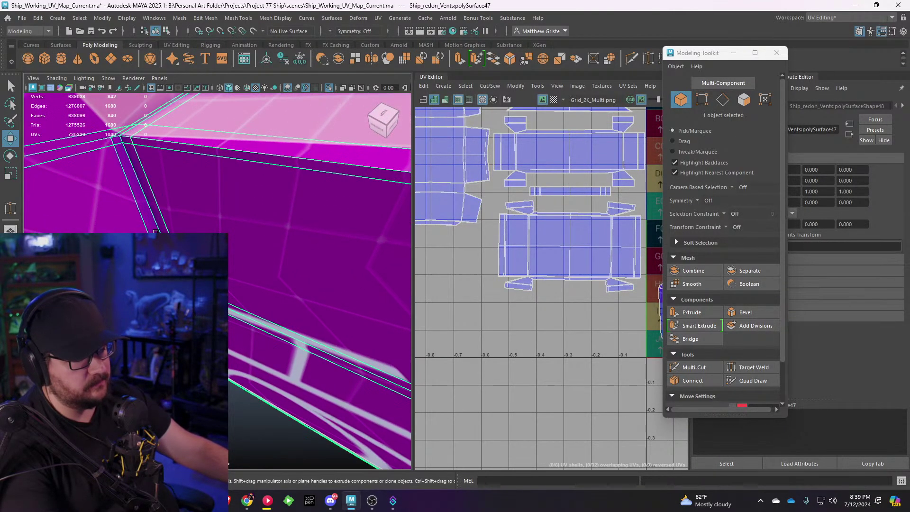
right_drag(155, 206, 151, 205)
alt+middle_drag(144, 204, 241, 203)
double_click(242, 205)
scroll(245, 209, down, 5)
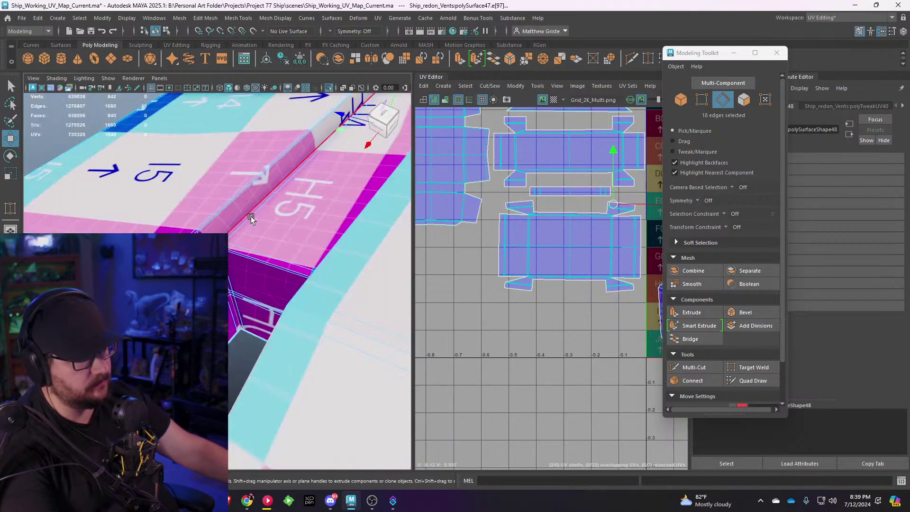
alt+middle_drag(588, 236, 505, 232)
scroll(554, 264, down, 2)
alt+middle_drag(554, 265, 508, 243)
scroll(515, 251, up, 2)
Step: Move the newly cut strip's shell out of the UV tile to below the large slat's shell and unfold it
right_drag(504, 229, 484, 217)
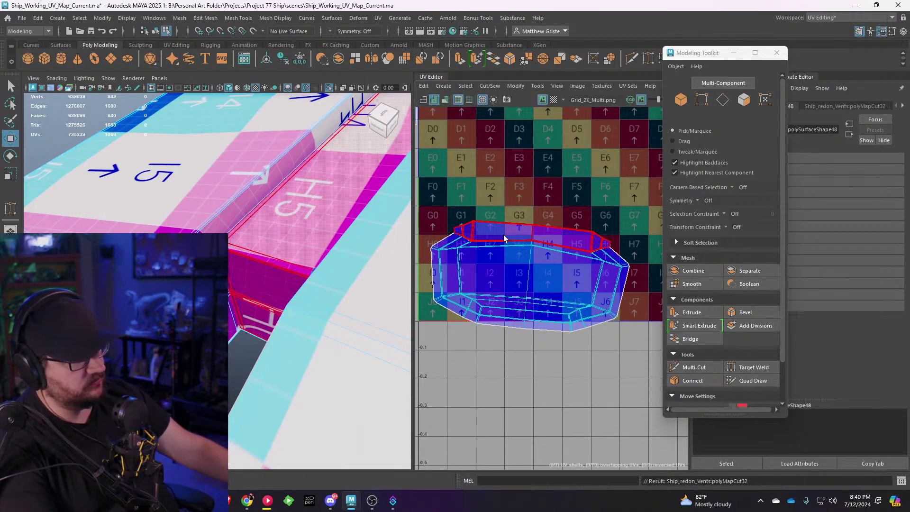
click(504, 237)
scroll(504, 237, down, 3)
drag(517, 236, 435, 266)
alt+middle_drag(436, 266, 564, 265)
scroll(567, 262, up, 2)
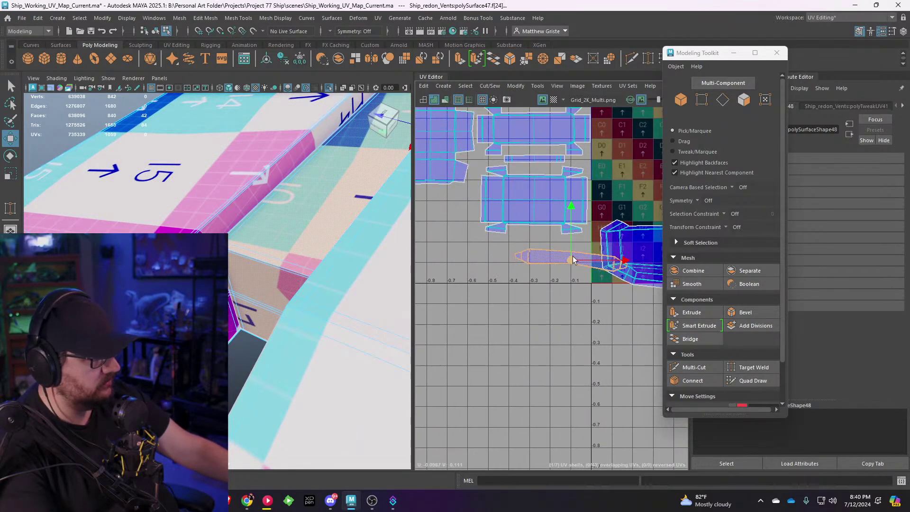
drag(568, 260, 518, 255)
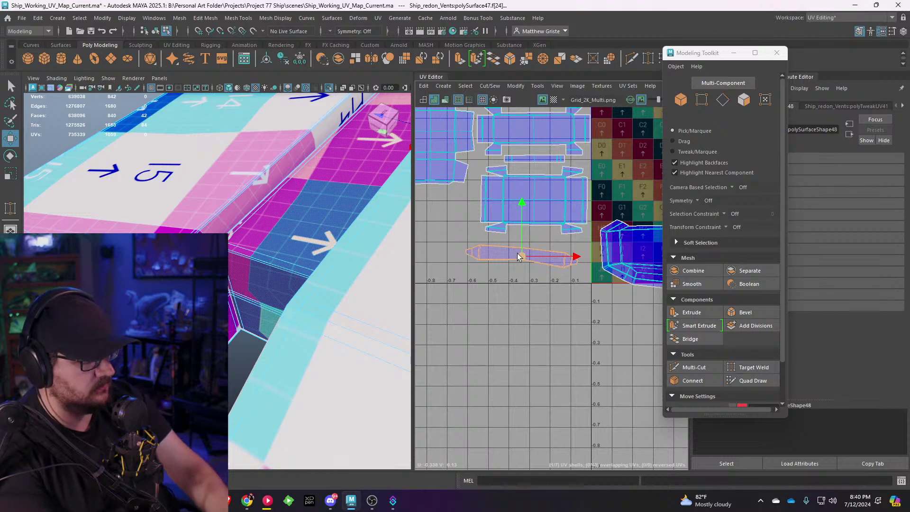
scroll(516, 254, up, 4)
Step: Rotate the unfolded strip's shell level and place it directly beneath the large slat's main shell
key(e)
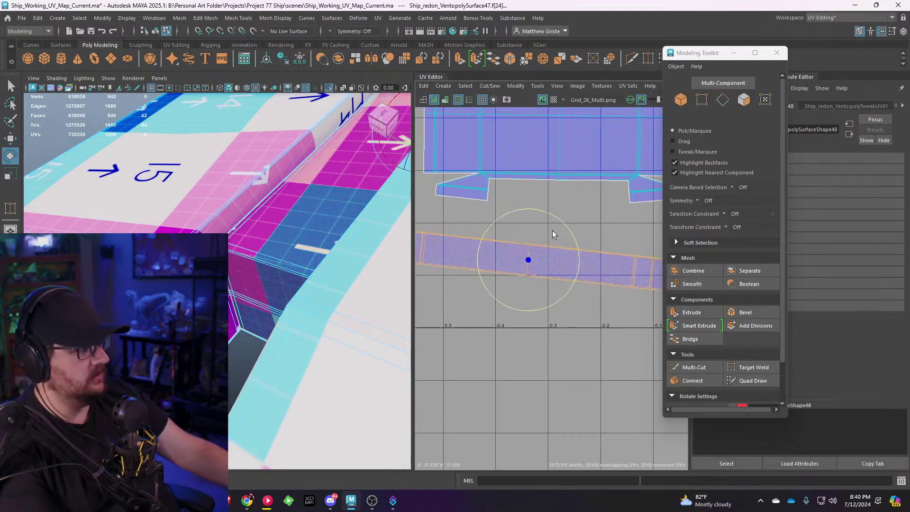
drag(559, 219, 557, 218)
key(w)
drag(527, 259, 552, 238)
scroll(544, 239, down, 3)
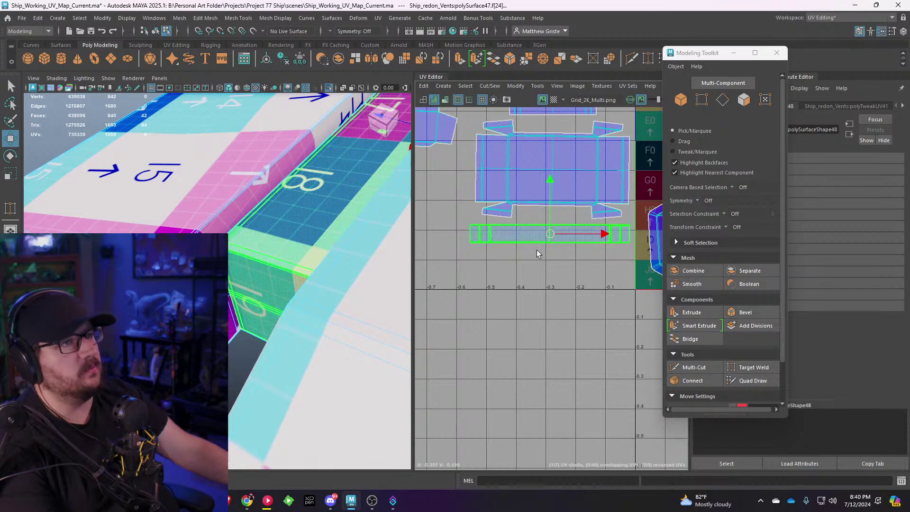
click(534, 240)
scroll(536, 237, down, 3)
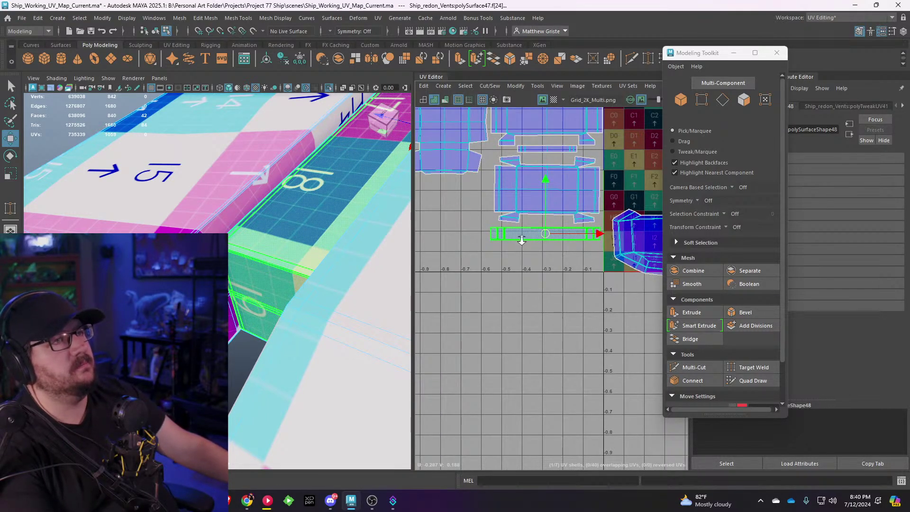
scroll(522, 240, up, 1)
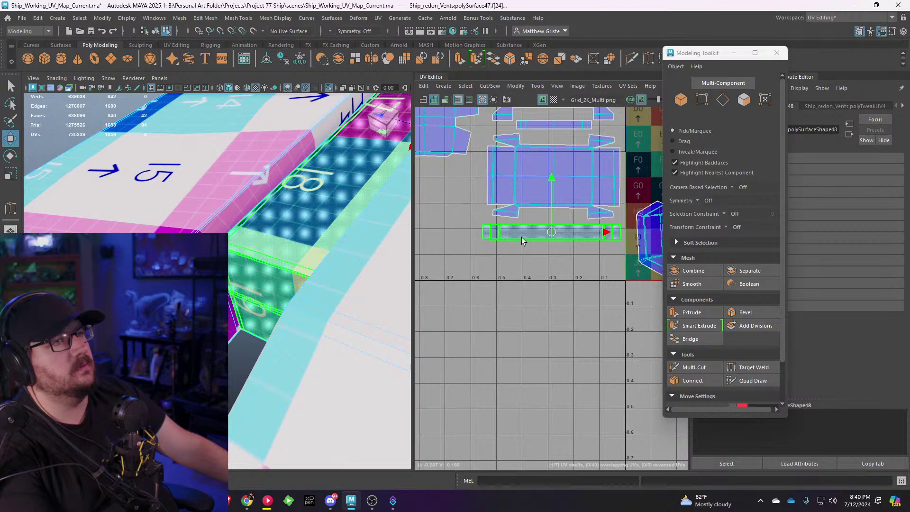
Step: Move the remaining slat's main shell out of the UV tile into the empty area beyond the arranged vent shells
alt+middle_drag(550, 260, 475, 231)
click(579, 230)
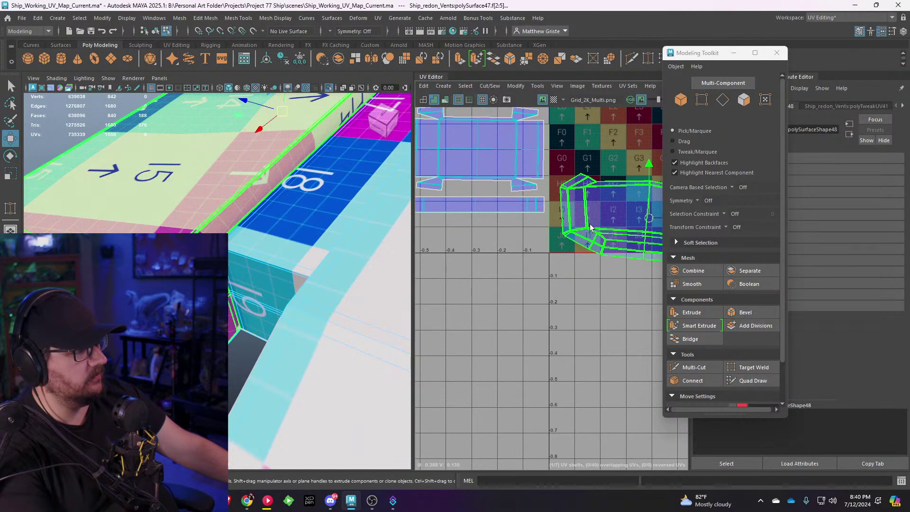
scroll(579, 230, down, 1)
alt+middle_drag(579, 230, 534, 233)
drag(591, 221, 450, 271)
scroll(450, 272, down, 1)
alt+middle_drag(451, 271, 569, 271)
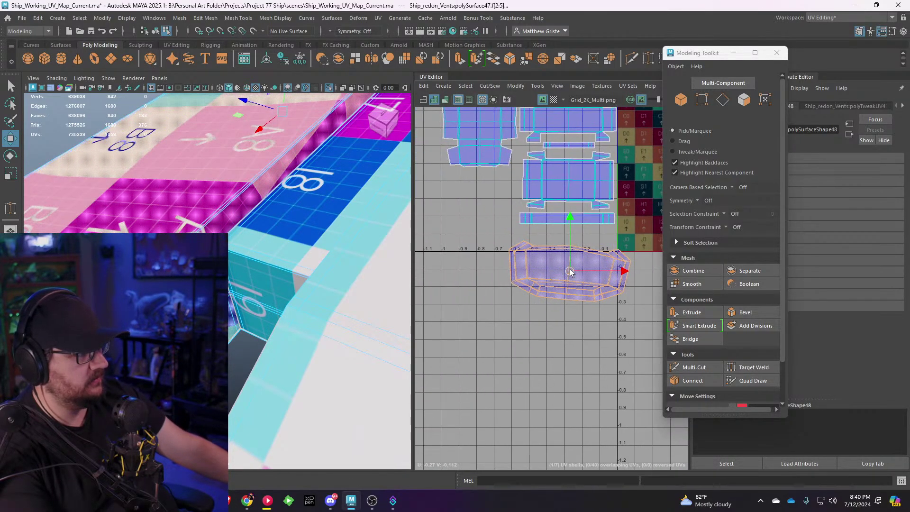
drag(569, 272, 434, 215)
alt+middle_drag(434, 215, 537, 246)
scroll(541, 247, up, 2)
Step: Select the edge loop that borders the lower side strip at the remaining slat's front corner
alt+drag(229, 298, 308, 306)
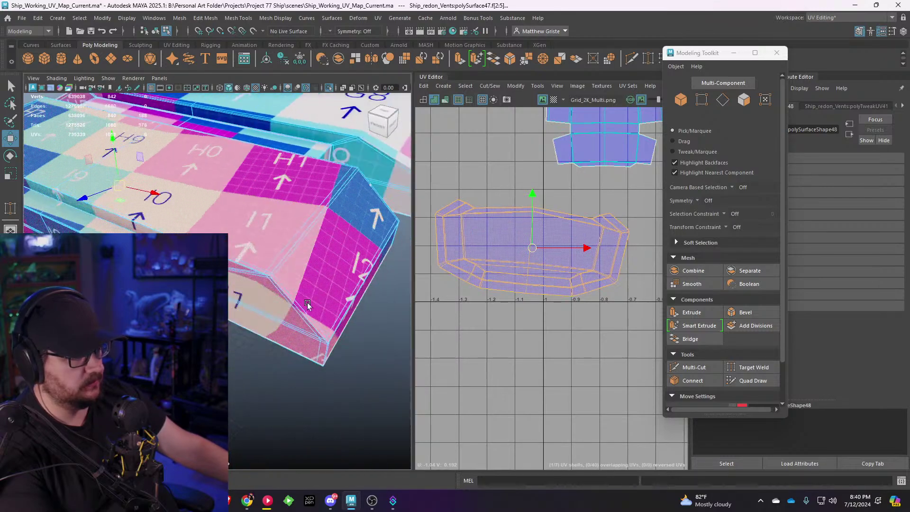
scroll(233, 295, up, 3)
alt+drag(233, 294, 265, 262)
scroll(270, 267, up, 4)
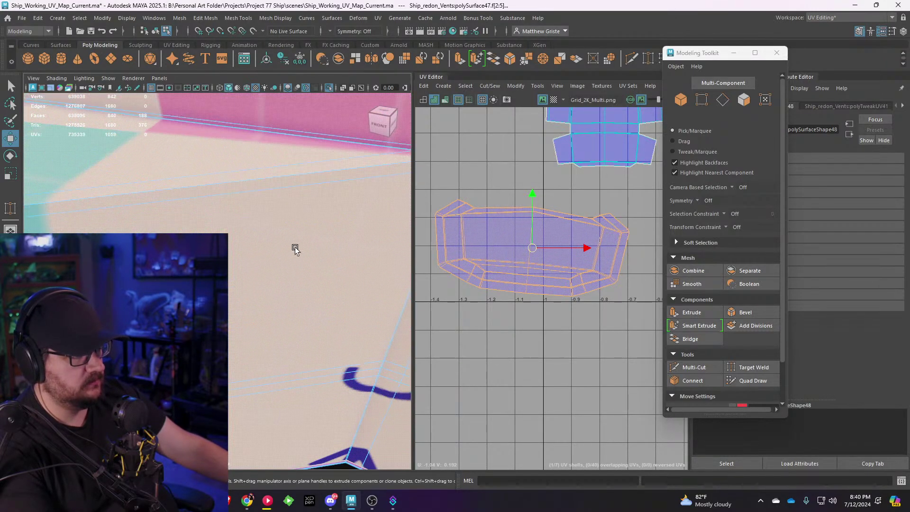
scroll(295, 247, down, 2)
alt+middle_drag(300, 245, 257, 233)
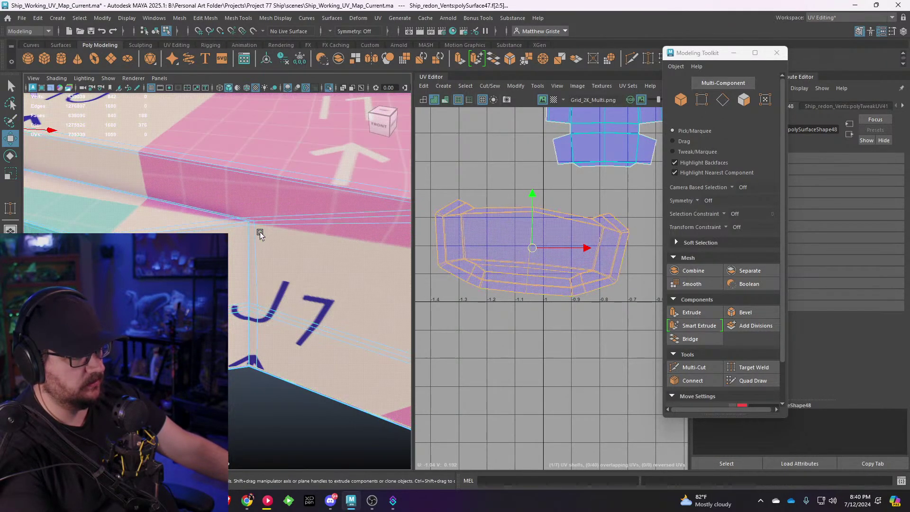
alt+right_drag(257, 233, 258, 297)
right_drag(300, 224, 299, 191)
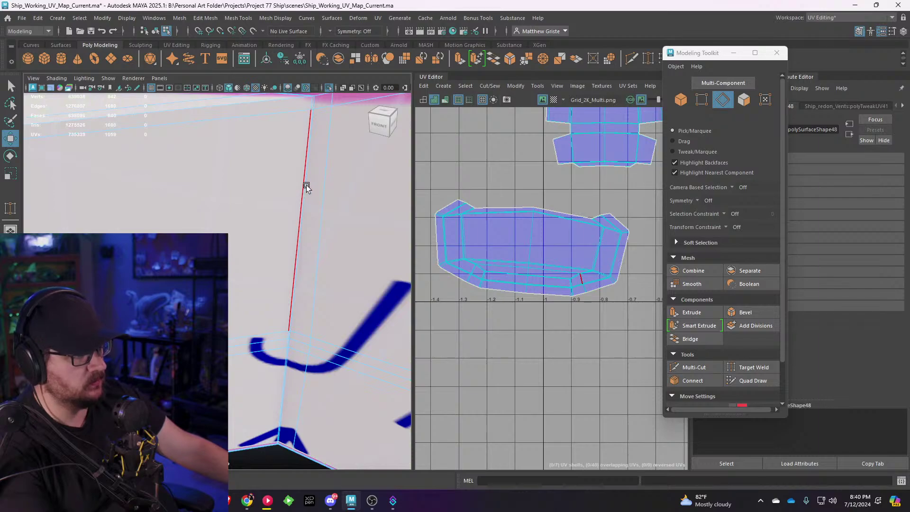
double_click(317, 150)
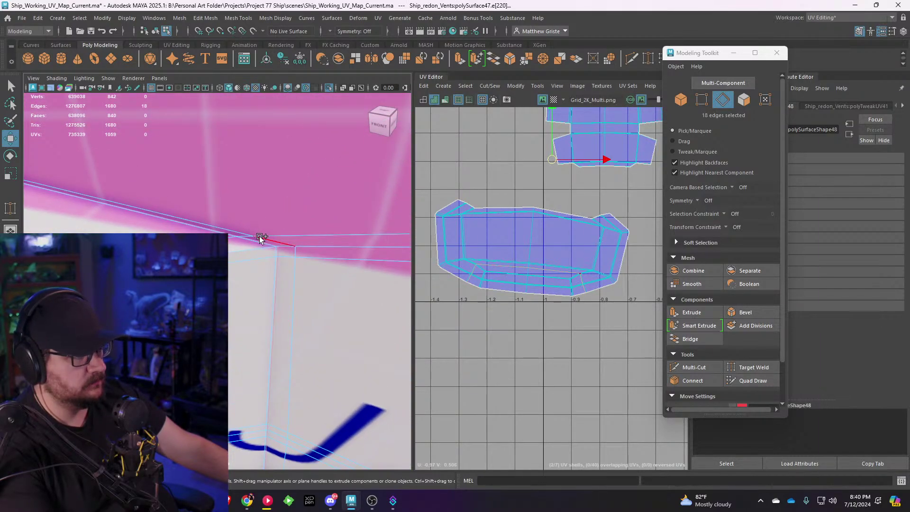
Step: Undo the stray selection changes, complete the loop at the corner, and cut the UVs along the lower side strip
scroll(278, 237, up, 5)
scroll(290, 217, down, 3)
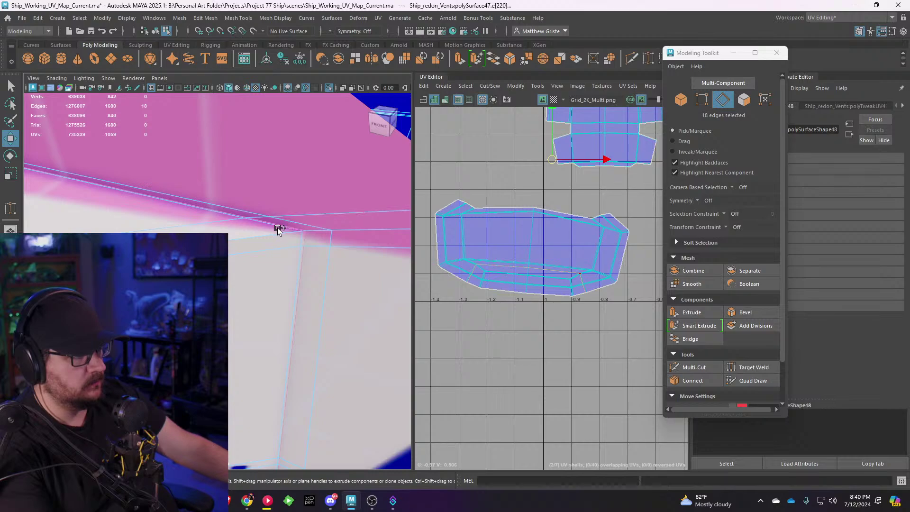
key(ctrl+z)
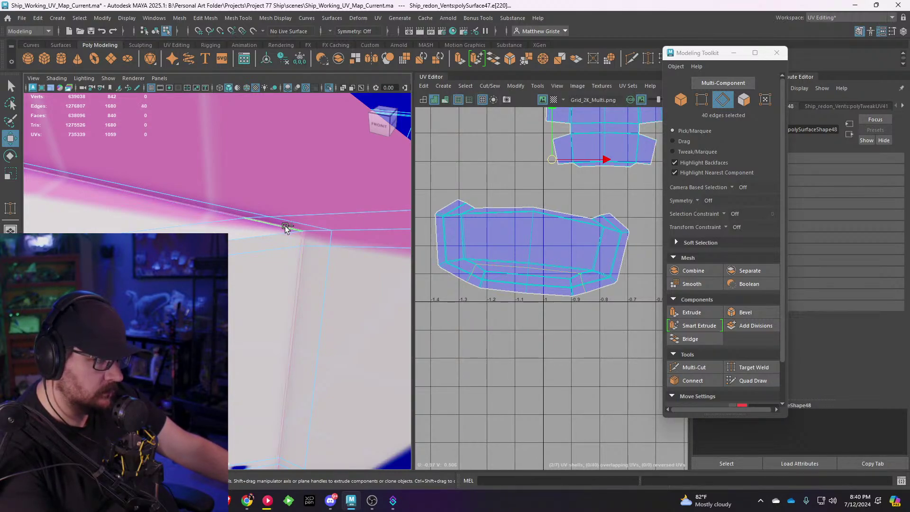
scroll(326, 283, up, 5)
scroll(325, 281, down, 4)
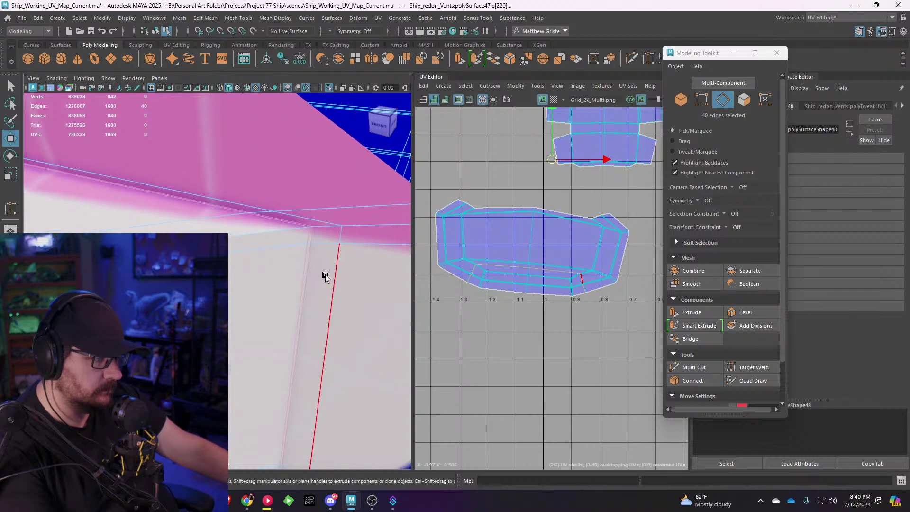
key(ctrl+z)
scroll(325, 277, down, 6)
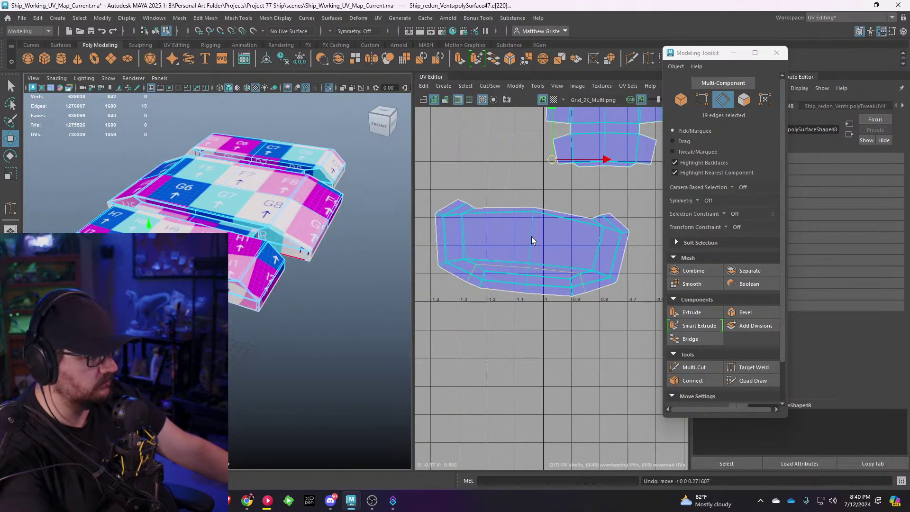
alt+middle_drag(532, 240, 543, 234)
Step: Select the two connected diagonal edges at one inner corner of the lower strip's shell
right_drag(516, 271, 480, 251)
click(529, 276)
scroll(500, 274, up, 6)
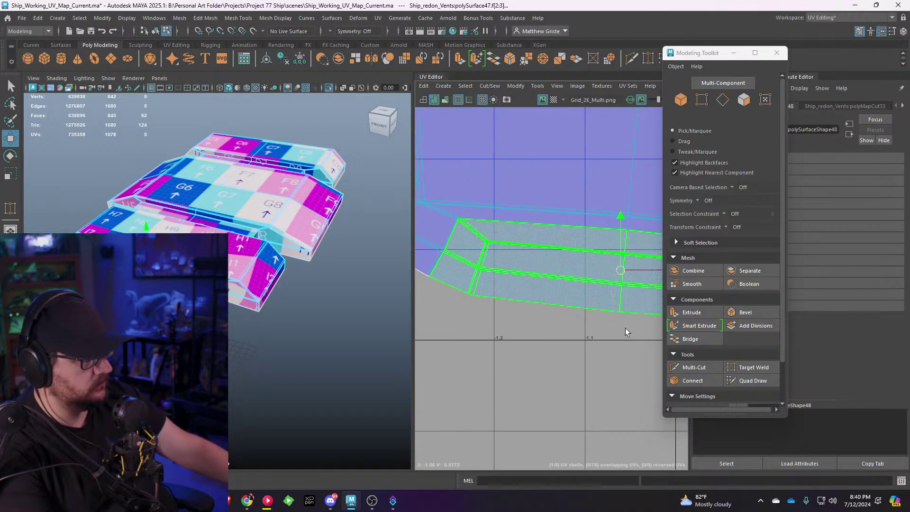
scroll(470, 258, up, 5)
right_drag(502, 182, 488, 164)
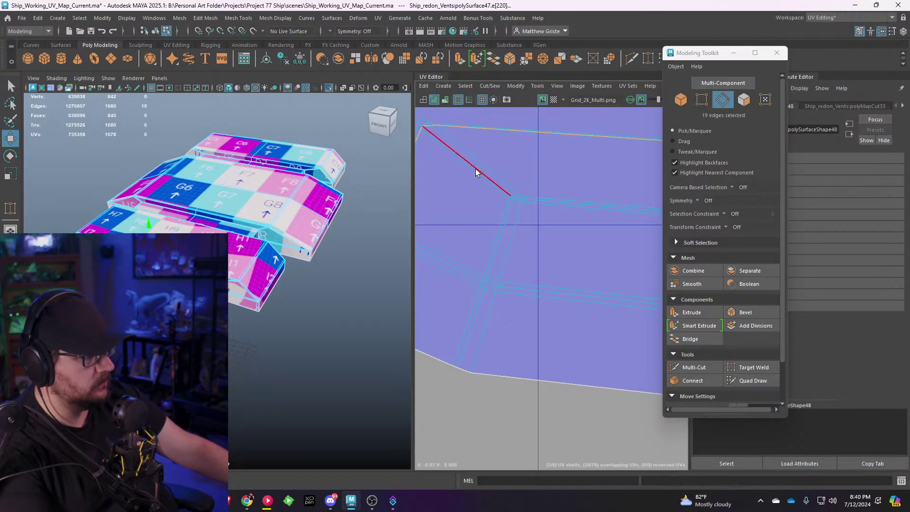
click(476, 171)
scroll(515, 198, up, 2)
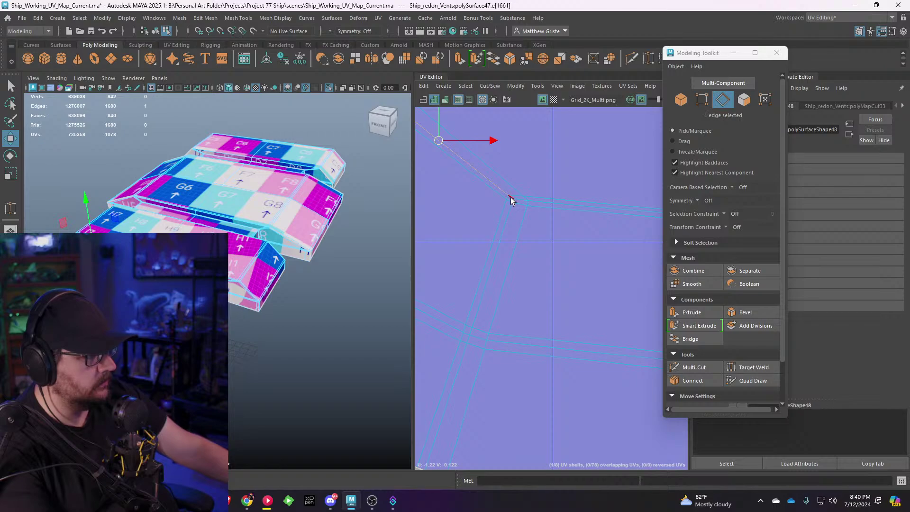
shift+click(510, 198)
Step: Add the two diagonal edges at the strip shell's opposite corner and cut the UVs along all four selected edges
scroll(514, 200, down, 2)
alt+middle_drag(526, 204, 384, 231)
alt+middle_drag(630, 209, 455, 223)
alt+middle_drag(531, 227, 412, 222)
scroll(532, 223, up, 1)
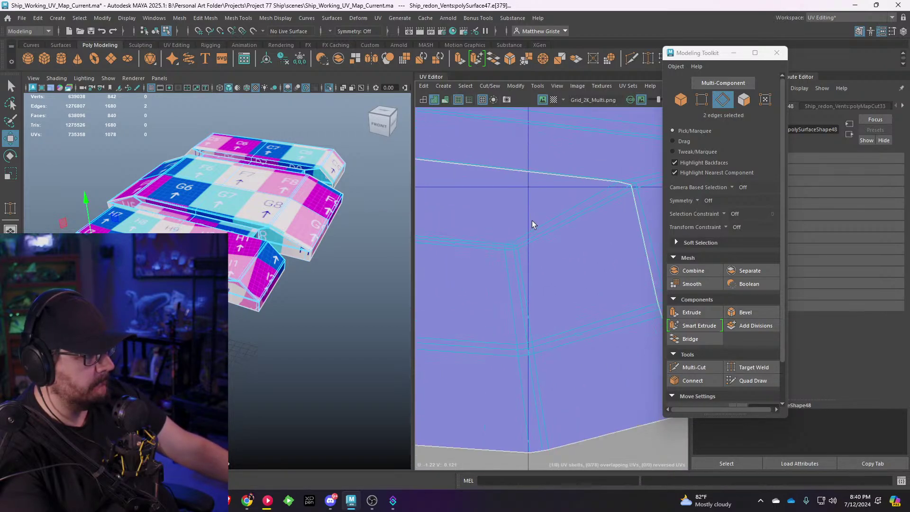
scroll(531, 220, up, 3)
shift+click(525, 257)
shift+click(498, 272)
scroll(499, 273, down, 9)
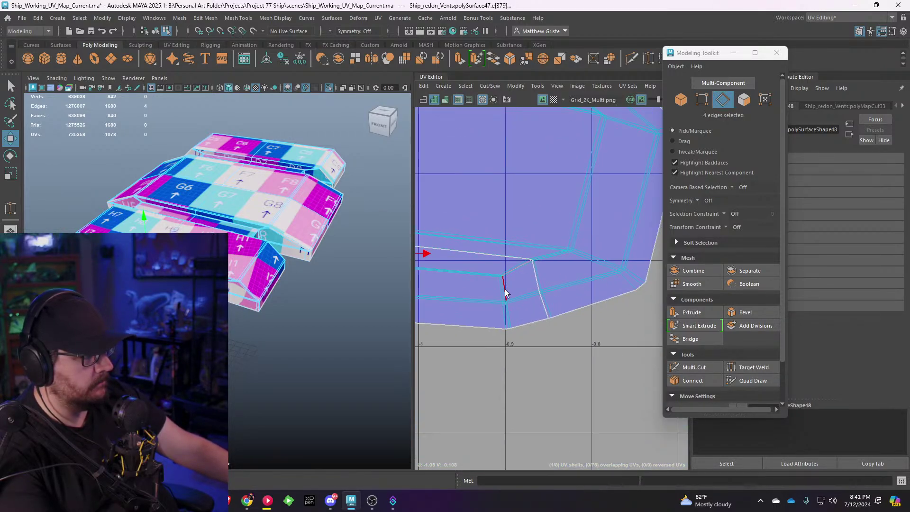
scroll(505, 294, down, 4)
Step: Unfold the lower strip's shell and move it down, clear of the remaining slat's main shell
right_drag(526, 258, 501, 240)
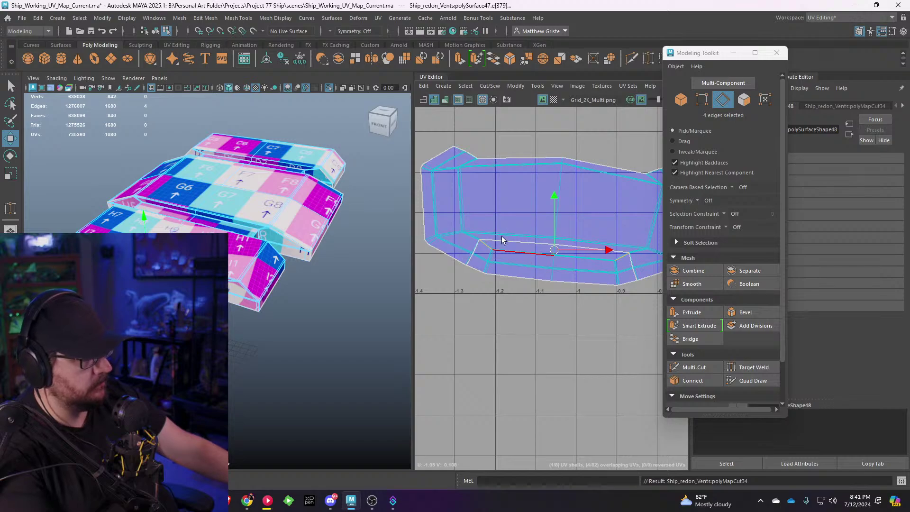
click(534, 260)
key(ctrl+u)
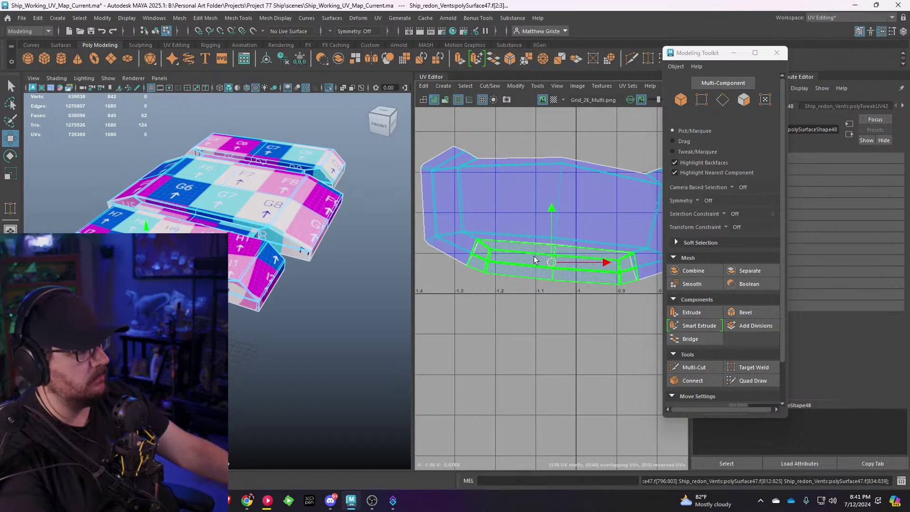
drag(534, 260, 534, 322)
Step: Select only the short edge joining the diagonal seam to the outer border at one corner of the detached lower strip's shell
scroll(644, 340, up, 8)
scroll(643, 340, up, 3)
alt+middle_drag(644, 341, 504, 335)
scroll(587, 284, up, 3)
alt+middle_drag(587, 284, 504, 317)
right_drag(524, 288, 520, 266)
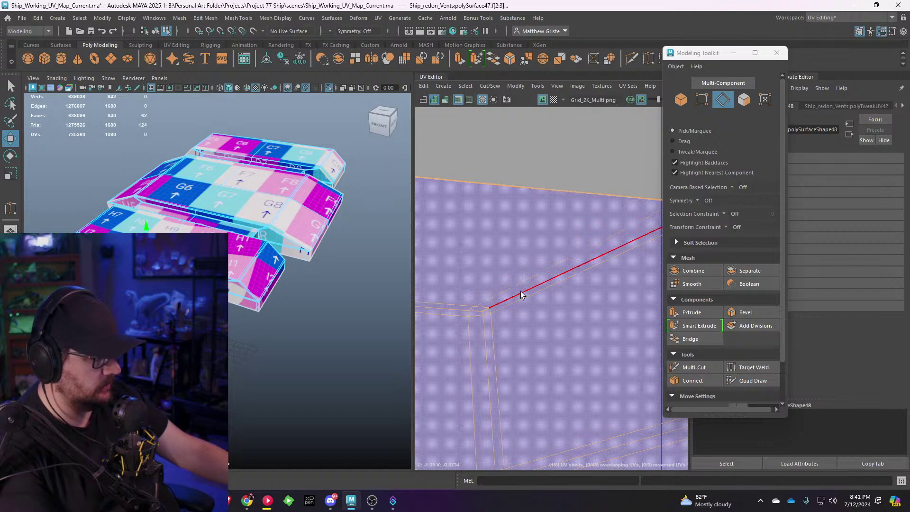
click(522, 294)
scroll(597, 272, up, 1)
alt+middle_drag(597, 272, 492, 308)
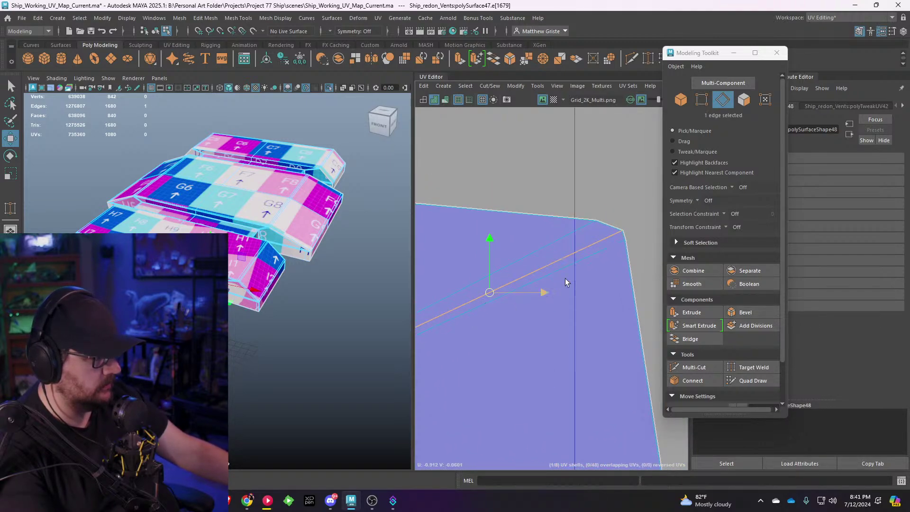
alt+middle_drag(630, 251, 528, 275)
scroll(528, 271, up, 6)
click(480, 263)
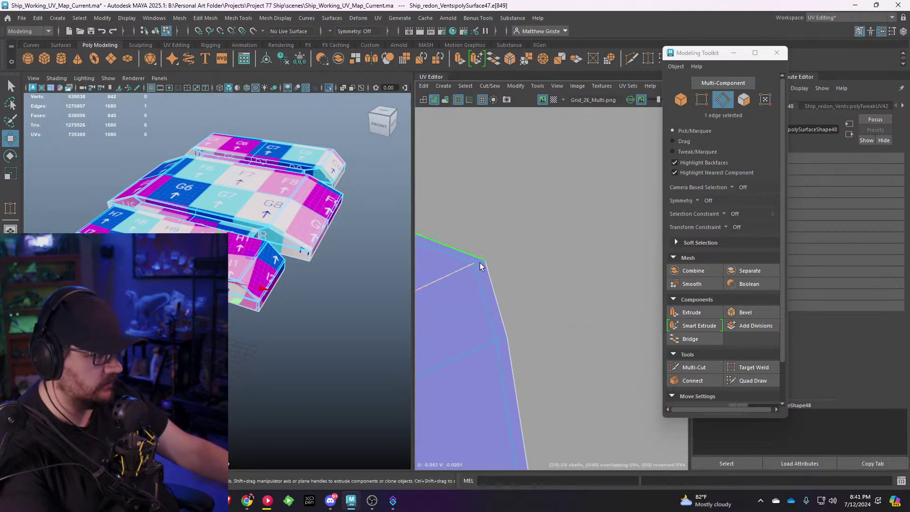
double_click(475, 266)
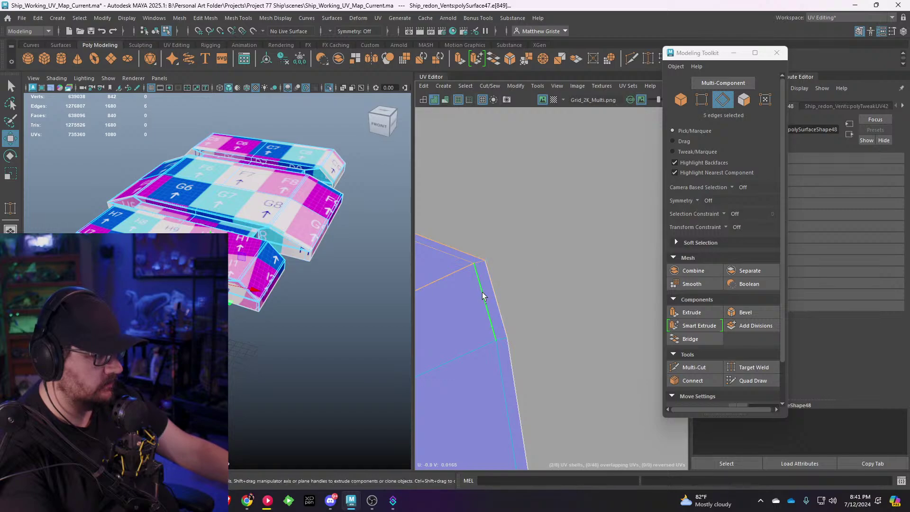
ctrl+drag(447, 253, 445, 258)
ctrl+drag(459, 249, 446, 293)
mouse_move(496, 306)
ctrl+mouse_down()
mouse_move(470, 279)
mouse_move(483, 300)
ctrl+mouse_up()
Step: Add the matching short edge at the strip shell's opposite corner and cut the UVs along both edges
scroll(475, 287, down, 6)
alt+middle_drag(483, 300, 790, 347)
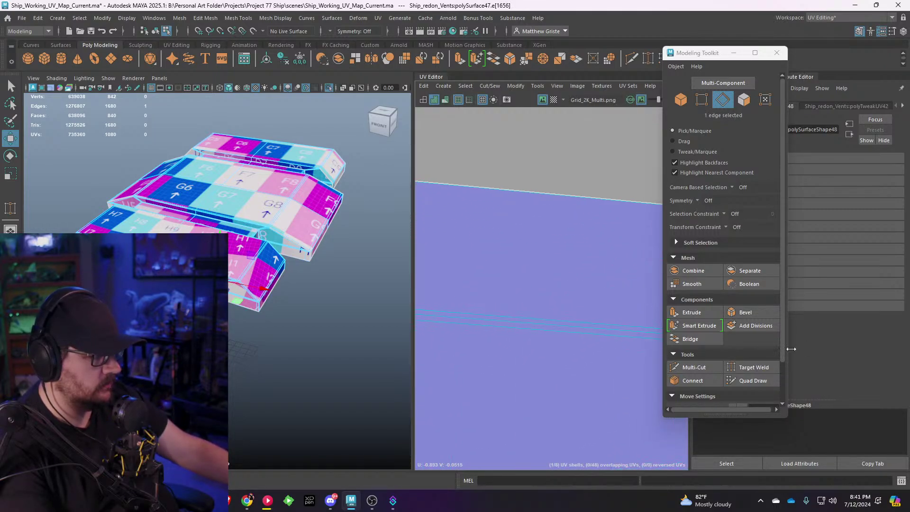
scroll(572, 358, down, 4)
alt+middle_drag(506, 361, 631, 349)
scroll(564, 349, up, 5)
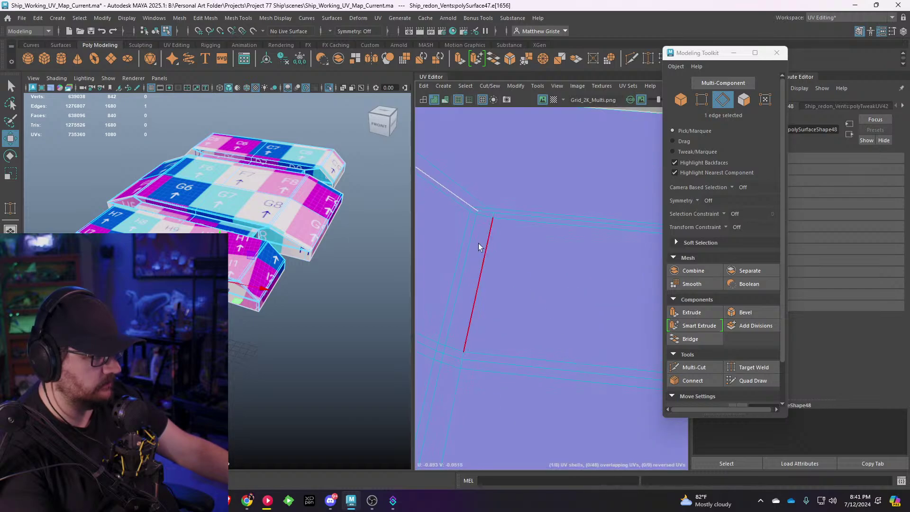
alt+middle_drag(479, 246, 627, 385)
scroll(544, 316, up, 1)
alt+middle_drag(544, 316, 619, 377)
scroll(572, 311, up, 5)
alt+middle_drag(573, 311, 632, 372)
scroll(566, 309, up, 5)
alt+middle_drag(545, 286, 574, 331)
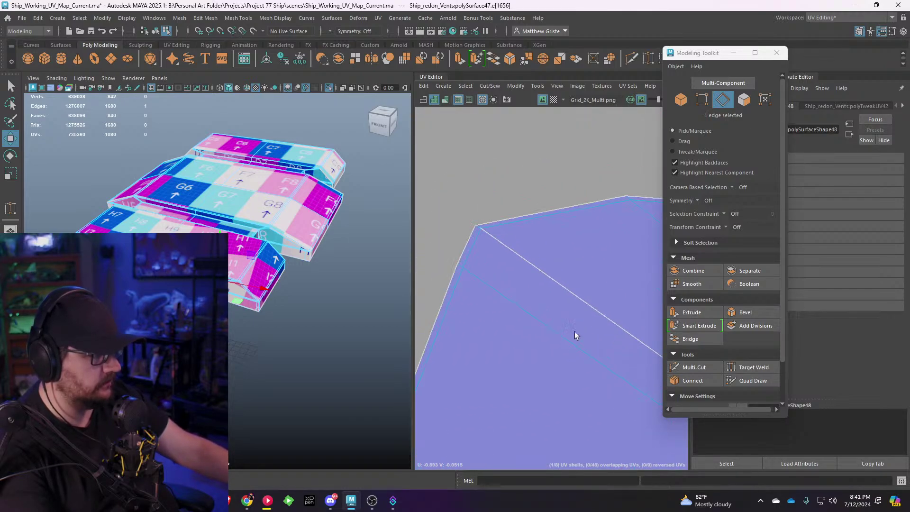
double_click(495, 235)
ctrl+drag(542, 233, 542, 233)
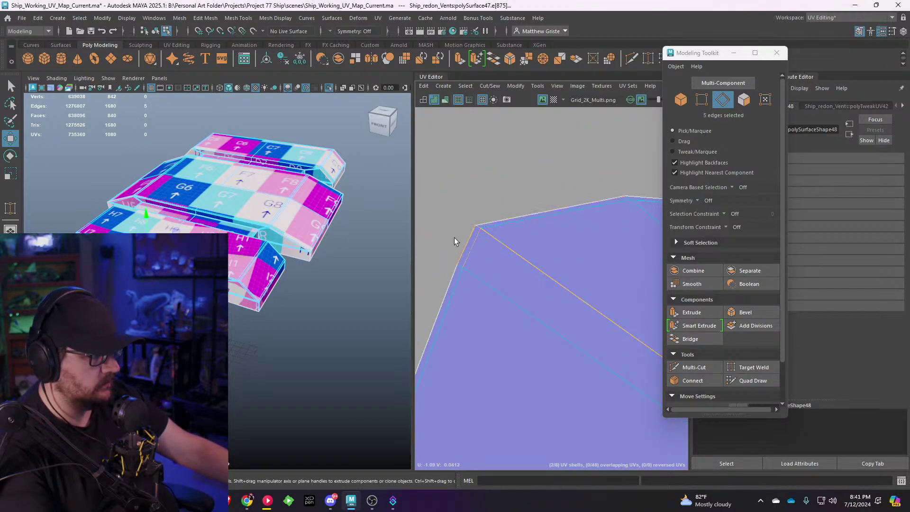
scroll(503, 261, down, 1)
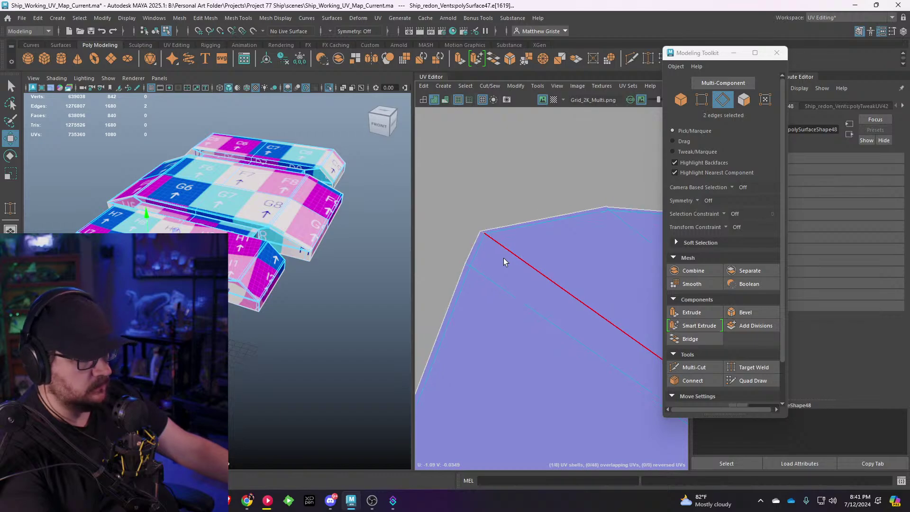
Step: Select the lower strip's whole UV shell, unfold it again, and check its freed corner flaps
right_drag(515, 249, 484, 235)
click(523, 251)
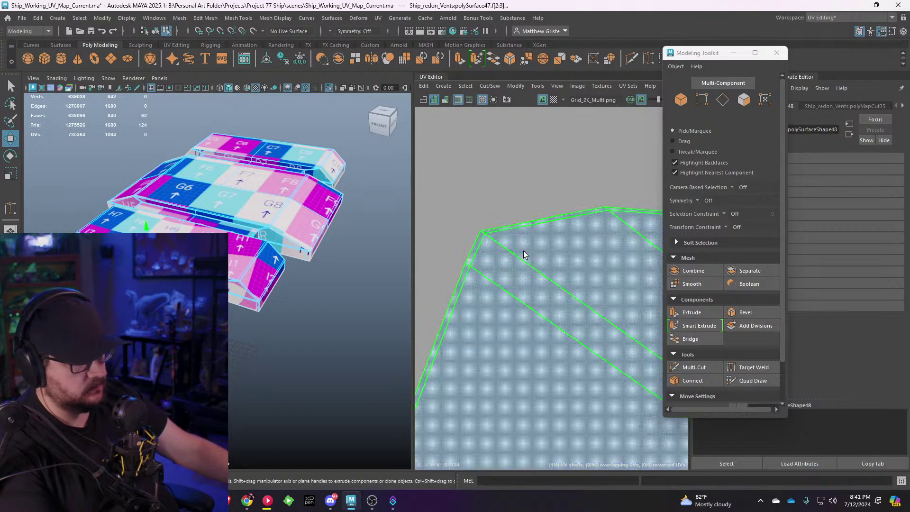
key(ctrl+u)
click(523, 251)
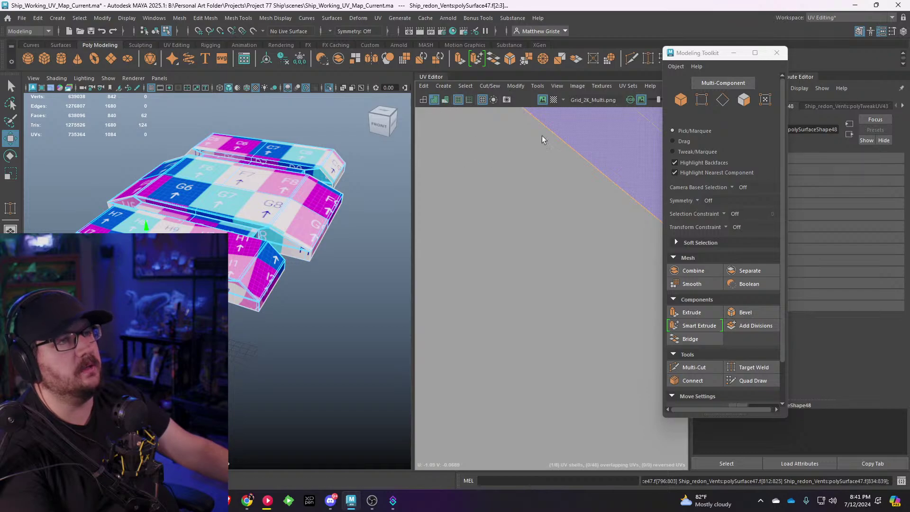
scroll(556, 198, down, 3)
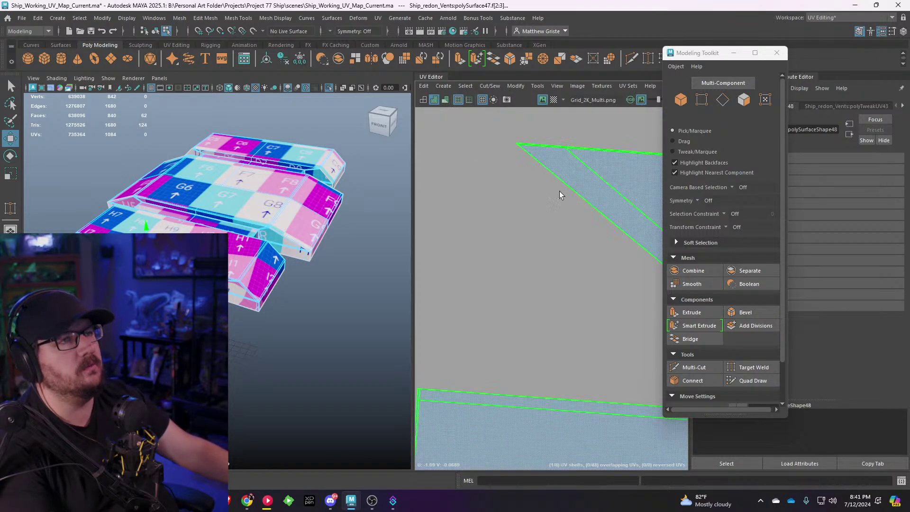
scroll(567, 181, down, 6)
scroll(612, 191, down, 4)
alt+middle_drag(632, 194, 499, 187)
scroll(499, 187, up, 2)
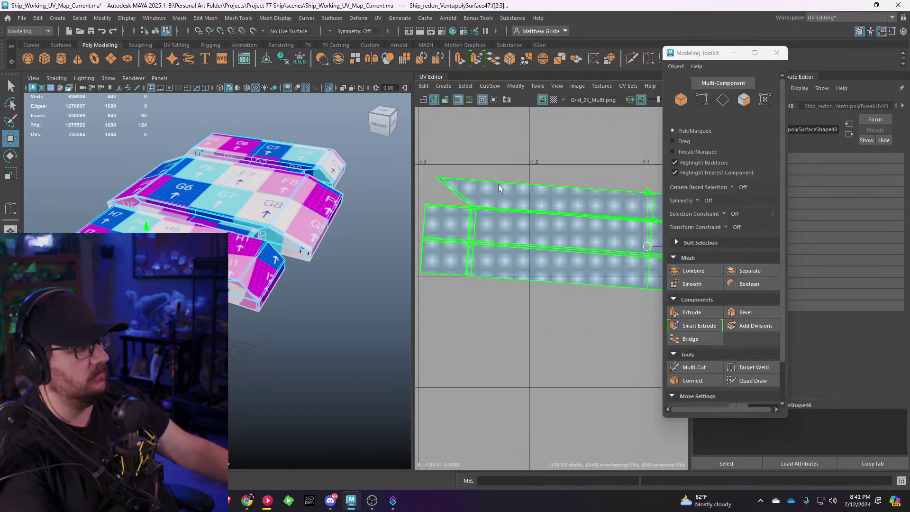
Step: Unfold the remaining slat's main shell and rotate it slightly until its long sides run horizontally
scroll(525, 197, down, 8)
alt+middle_drag(563, 202, 508, 283)
click(541, 214)
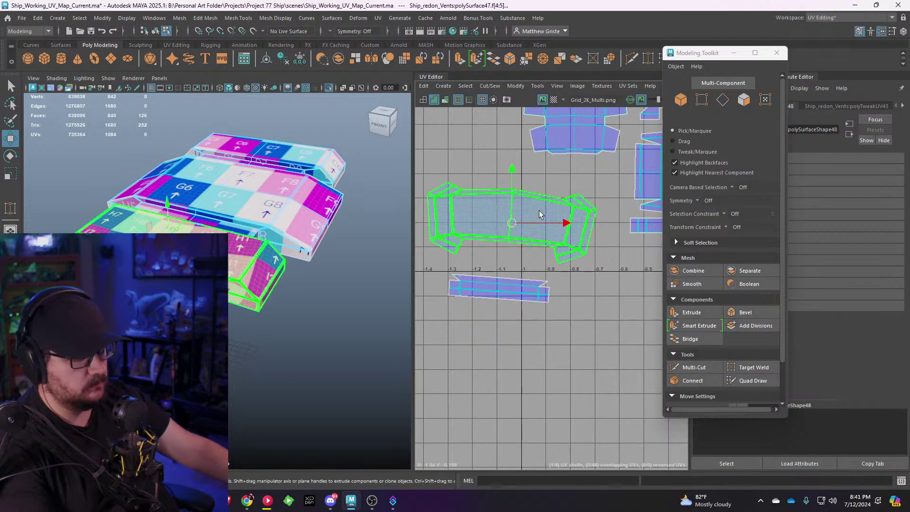
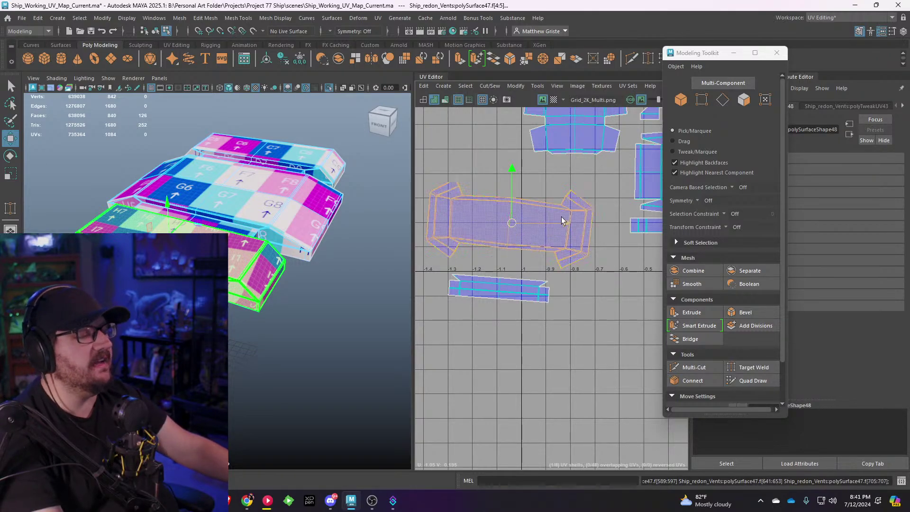
scroll(508, 214, up, 3)
key(e)
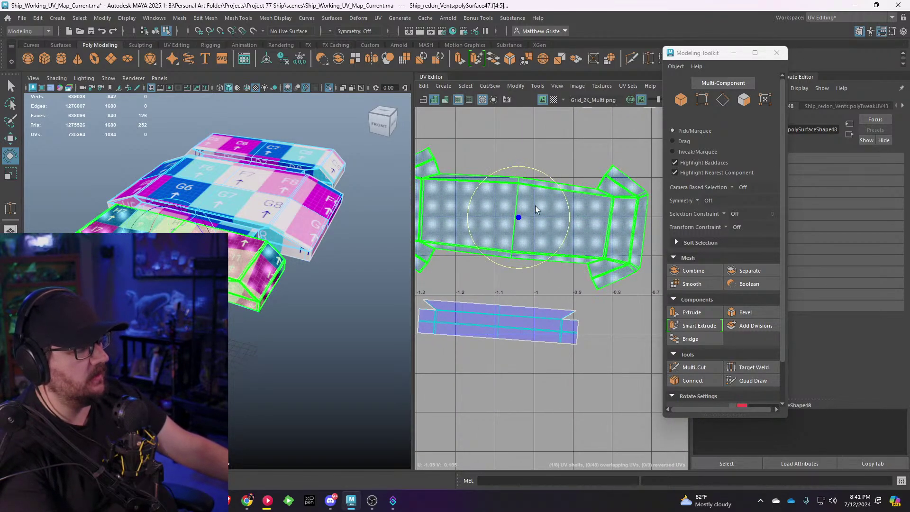
drag(547, 187, 545, 179)
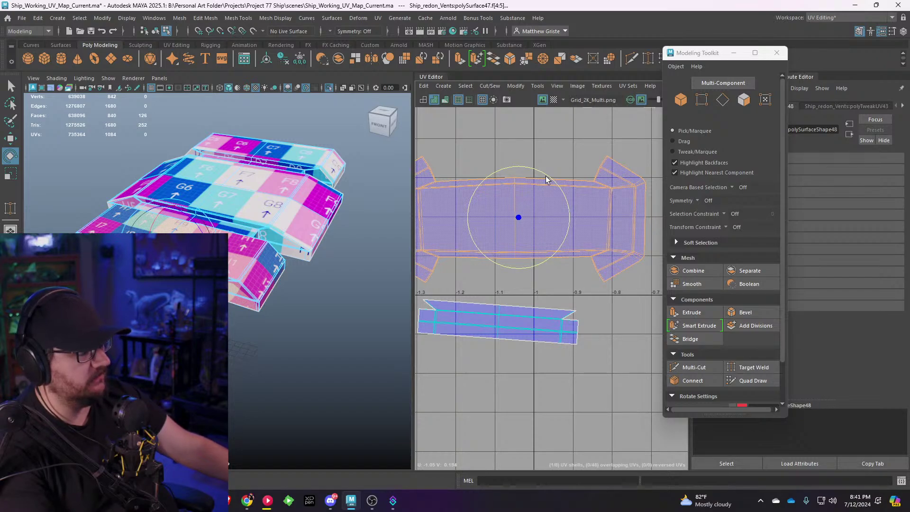
scroll(564, 218, down, 1)
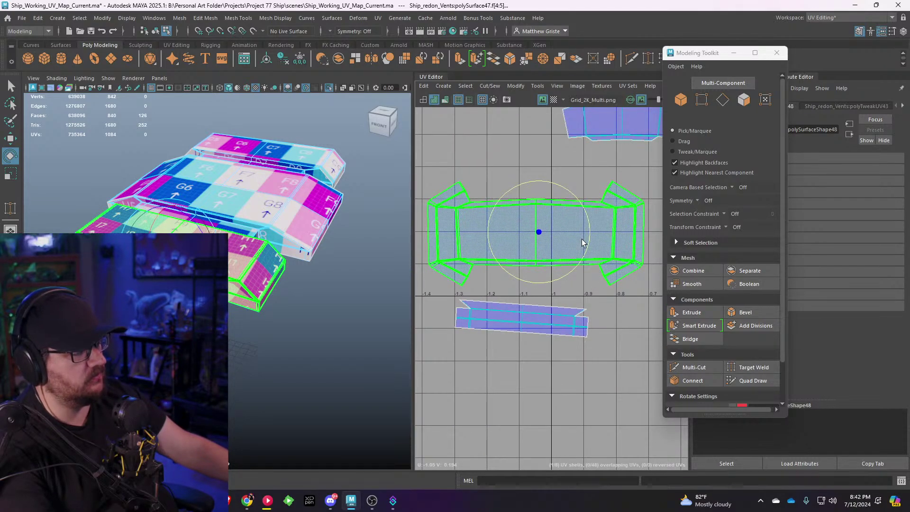
key(space)
key(space)
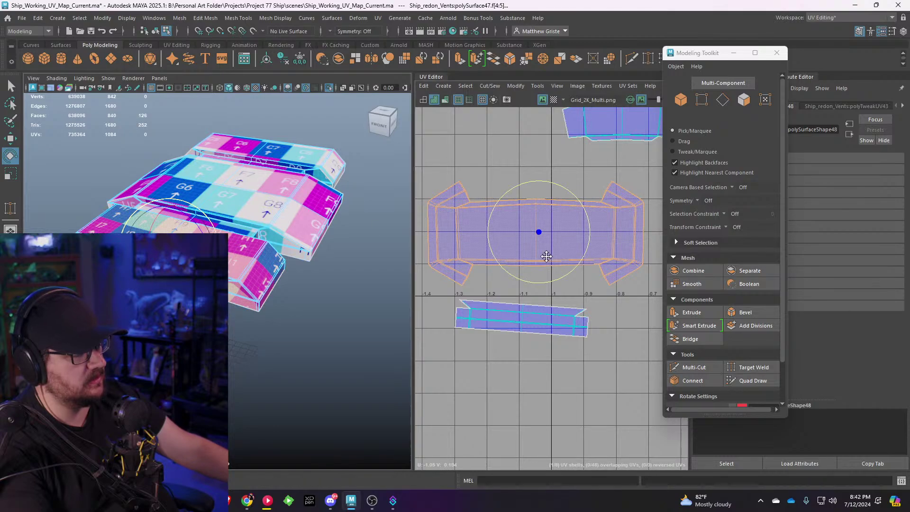
Step: Select the seam edges running down the first sloped end corner of the front vent section
scroll(590, 272, up, 3)
alt+drag(276, 283, 233, 272)
scroll(235, 285, up, 5)
scroll(232, 267, up, 1)
scroll(217, 223, up, 1)
right_drag(189, 217, 189, 195)
scroll(189, 223, up, 1)
click(181, 230)
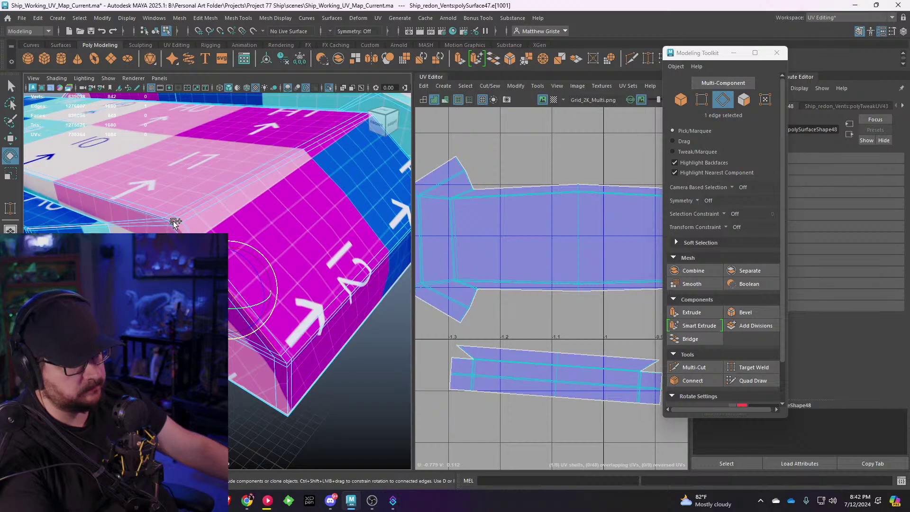
scroll(337, 257, up, 5)
shift+click(283, 310)
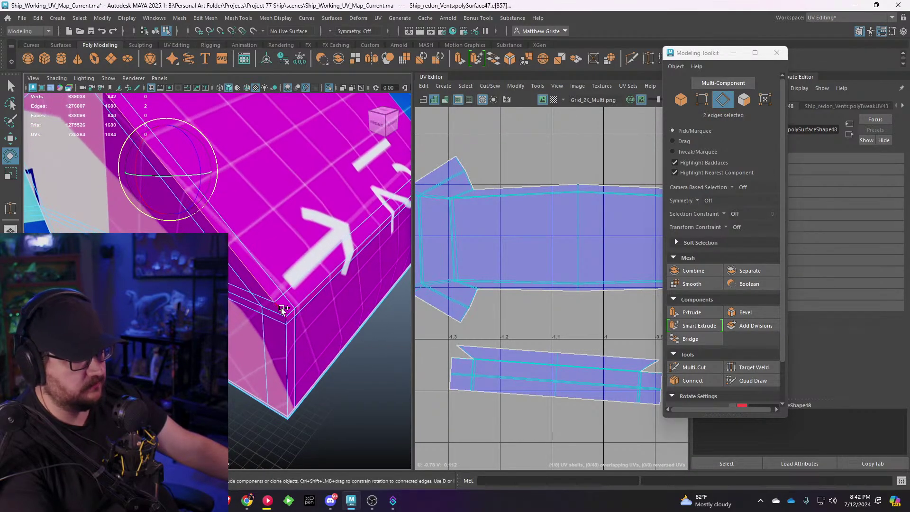
shift+click(282, 311)
shift+click(285, 321)
shift+click(287, 341)
Step: Add the seam edges of the next sloped corner on the front vent section to the edge selection
scroll(294, 349, down, 4)
alt+drag(294, 349, 238, 275)
scroll(231, 294, up, 4)
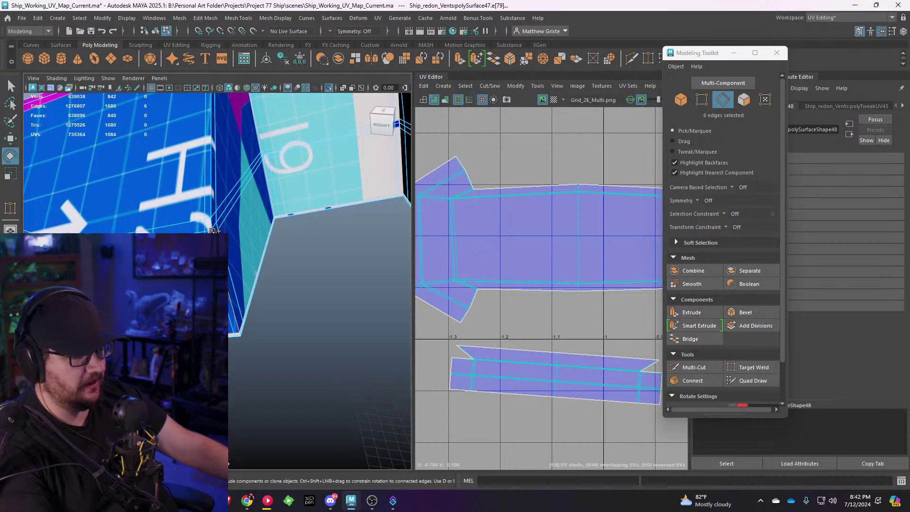
alt+drag(213, 216, 279, 260)
scroll(328, 285, down, 3)
scroll(265, 312, up, 5)
scroll(262, 274, down, 1)
scroll(263, 264, down, 3)
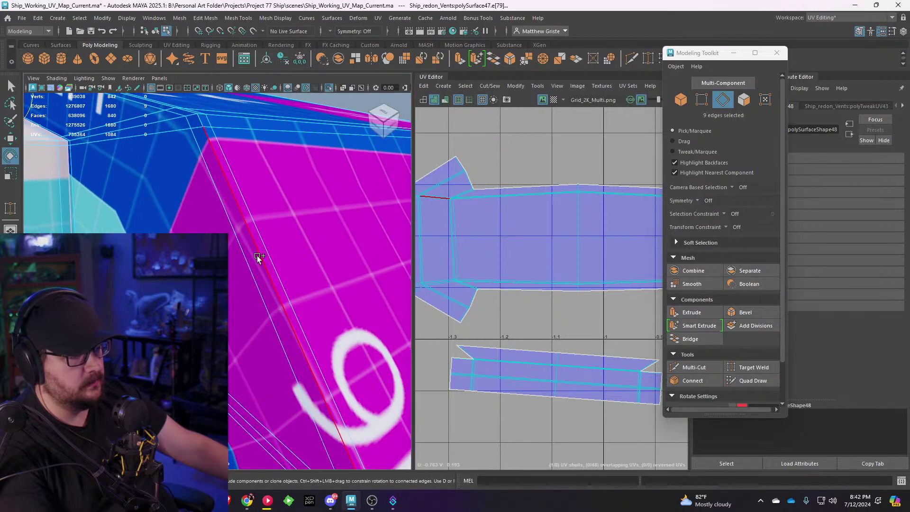
shift+click(257, 257)
shift+click(229, 193)
Step: Add the front vent section's remaining corner edges to the selection and cut the UVs along the selected edges
alt+drag(229, 193, 324, 237)
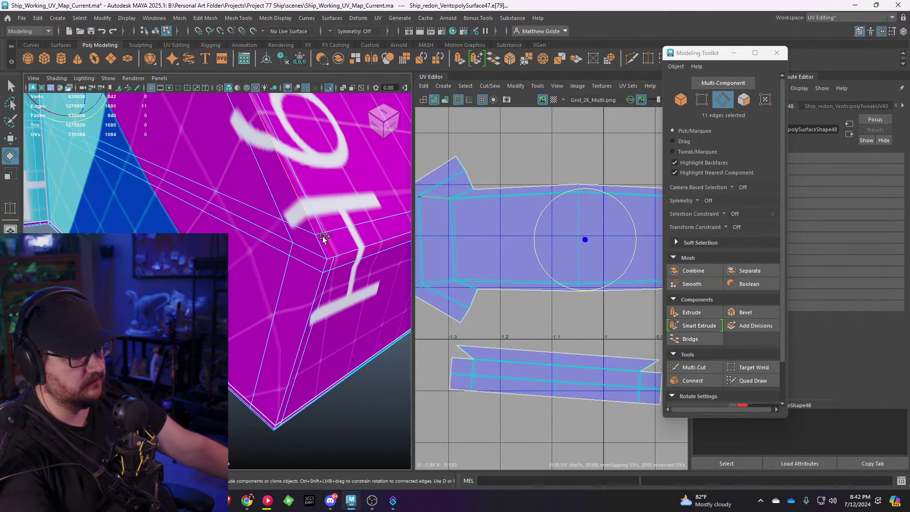
shift+click(319, 282)
alt+drag(320, 282, 252, 283)
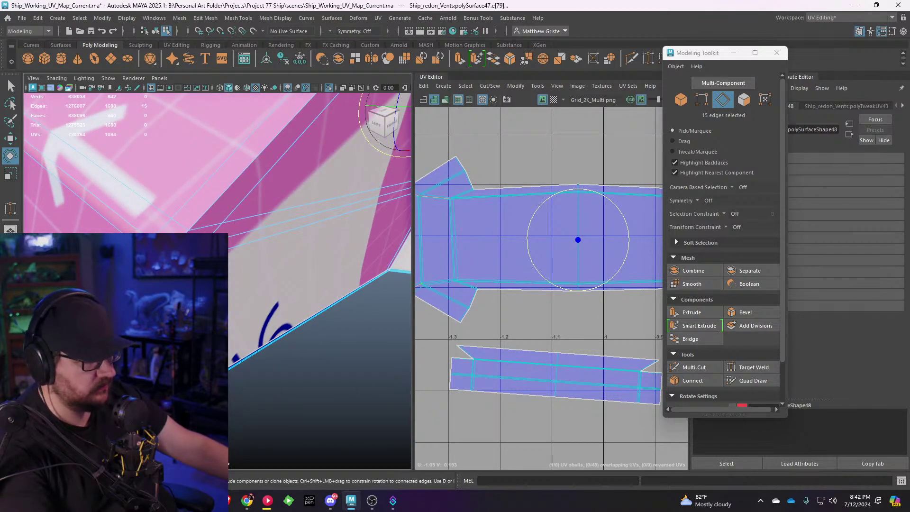
alt+drag(308, 214, 345, 276)
shift+click(260, 326)
scroll(284, 303, up, 3)
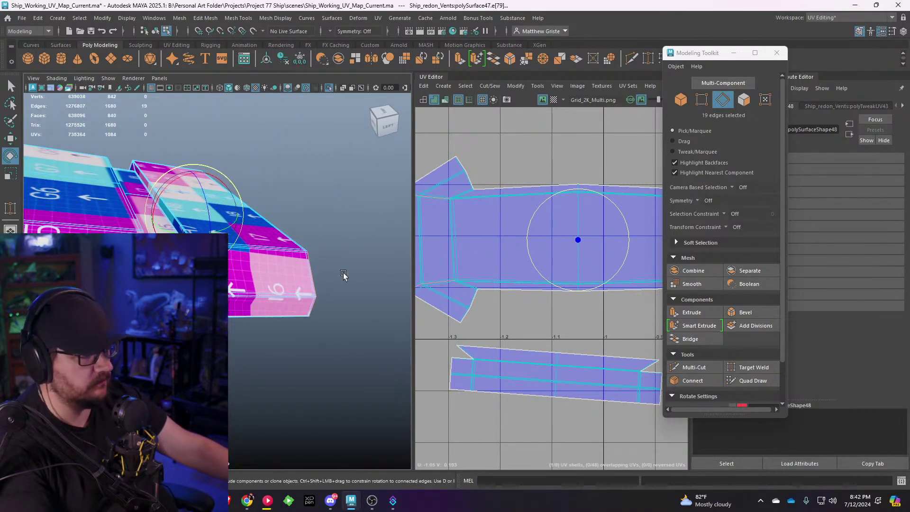
mouse_move(551, 261)
alt+middle_down()
mouse_move(518, 244)
mouse_move(544, 255)
alt+middle_up()
scroll(517, 243, down, 2)
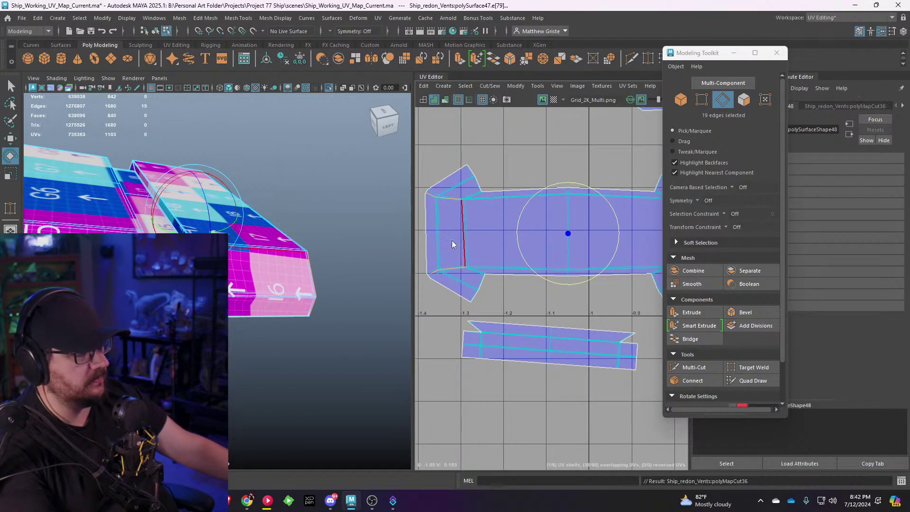
Step: Select the newly cut front vent UV shell, unfold it and rotate it slightly to straighten it
right_drag(450, 243, 408, 227)
click(547, 303)
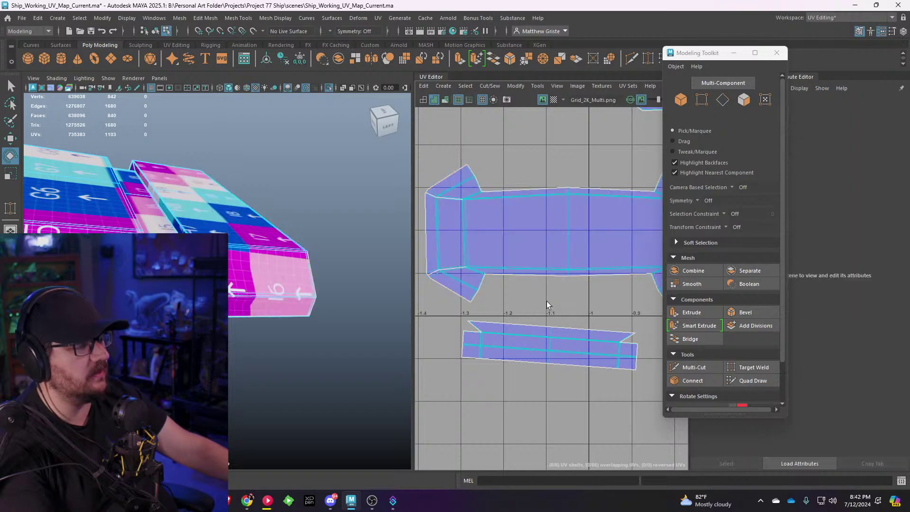
click(499, 229)
key(ctrl+u)
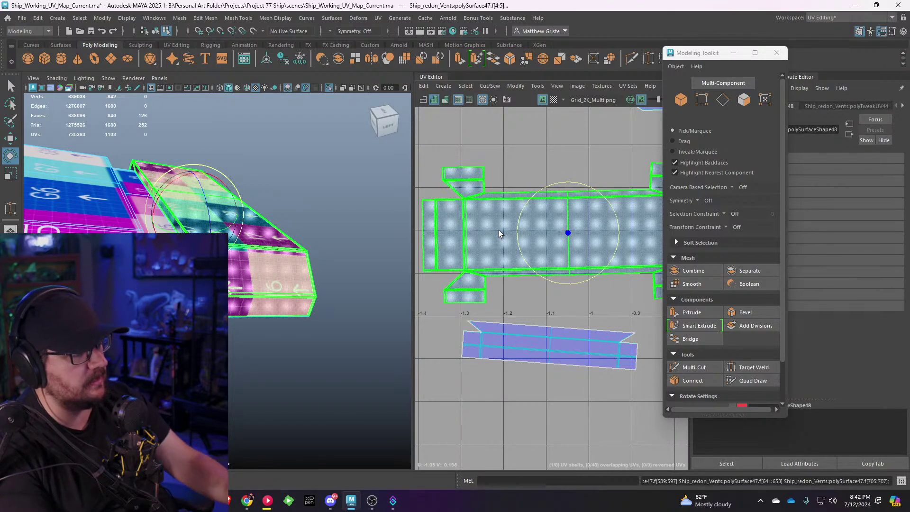
scroll(492, 212, down, 6)
drag(558, 184, 561, 191)
Step: Scale down the column of finished UV shells beside the 0-1 tile and move it up toward the tile's upper edge
scroll(561, 191, down, 3)
alt+middle_drag(540, 201, 466, 237)
scroll(466, 237, up, 1)
scroll(466, 237, up, 2)
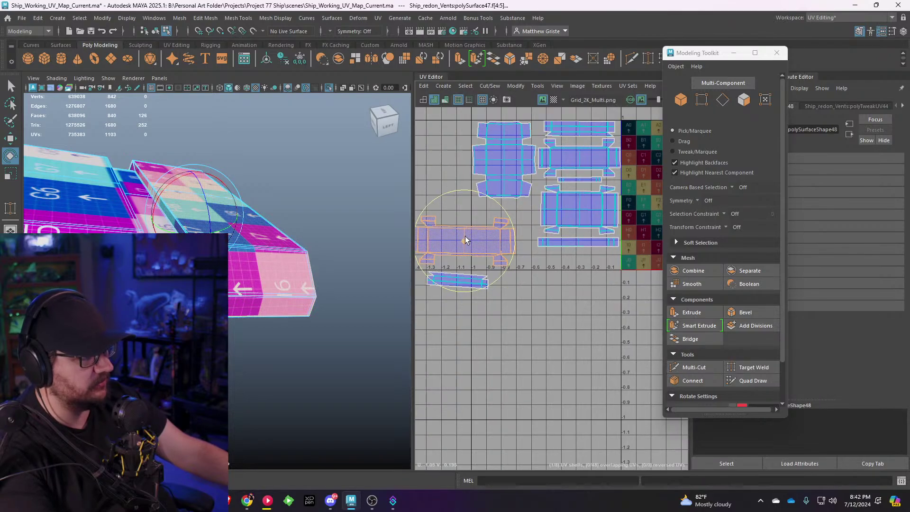
drag(626, 247, 557, 128)
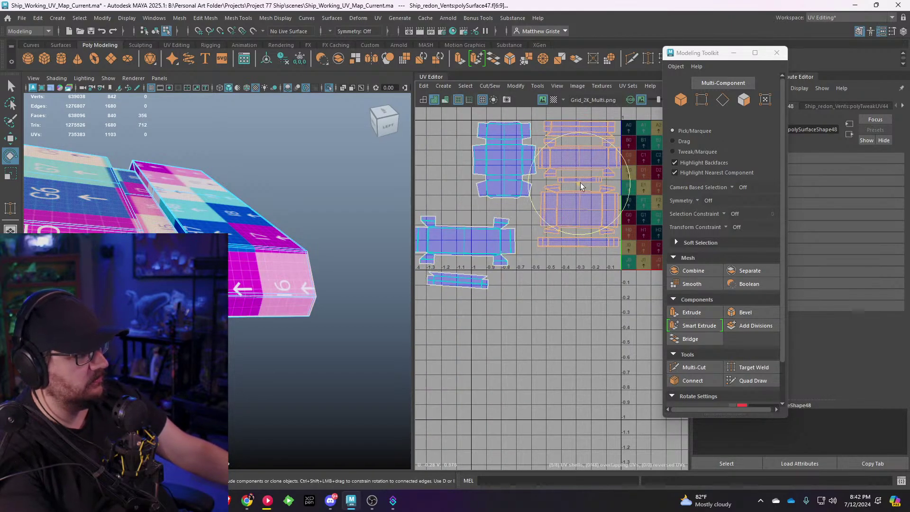
key(r)
drag(581, 183, 590, 163)
key(w)
Step: Scale down the unfolded front vent shell and place it directly below the column of finished shells
click(510, 235)
key(r)
drag(474, 242, 587, 232)
key(w)
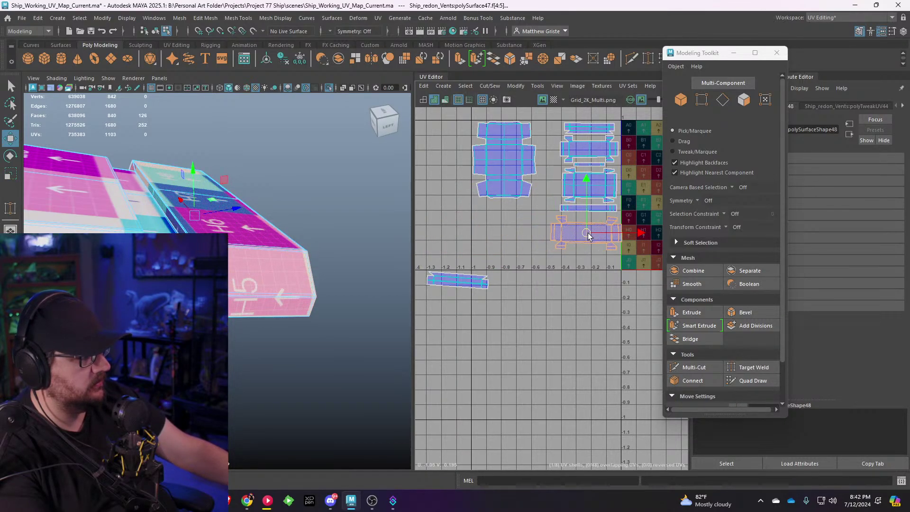
Step: Rotate the tilted strip shell until it is horizontal and place it at the bottom of the shell column
click(477, 284)
key(e)
drag(490, 246, 495, 250)
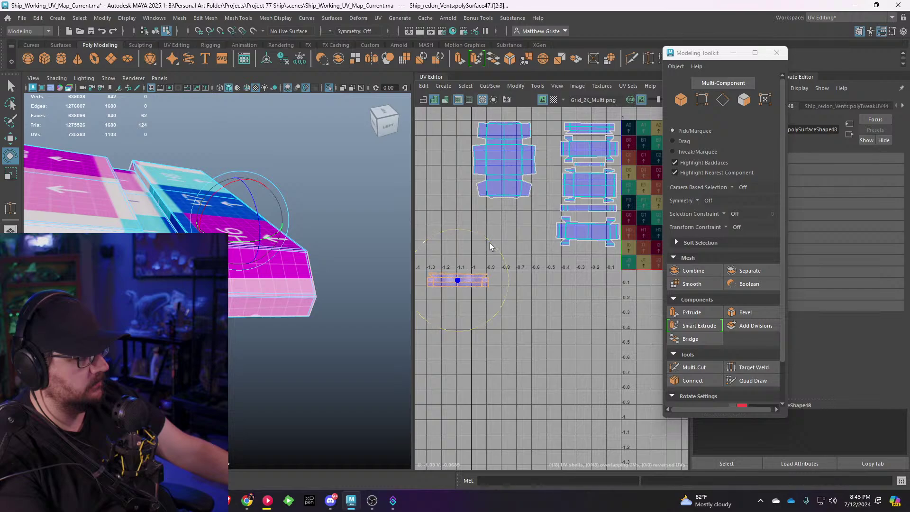
key(w)
drag(462, 280, 593, 263)
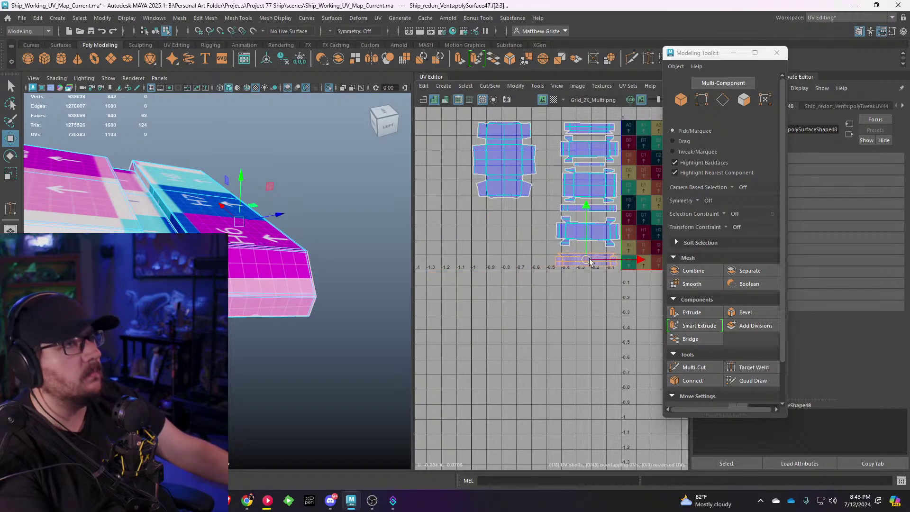
Step: Move the floating Modeling Toolkit window off the UV Editor to uncover the UV tile
key(e)
key(r)
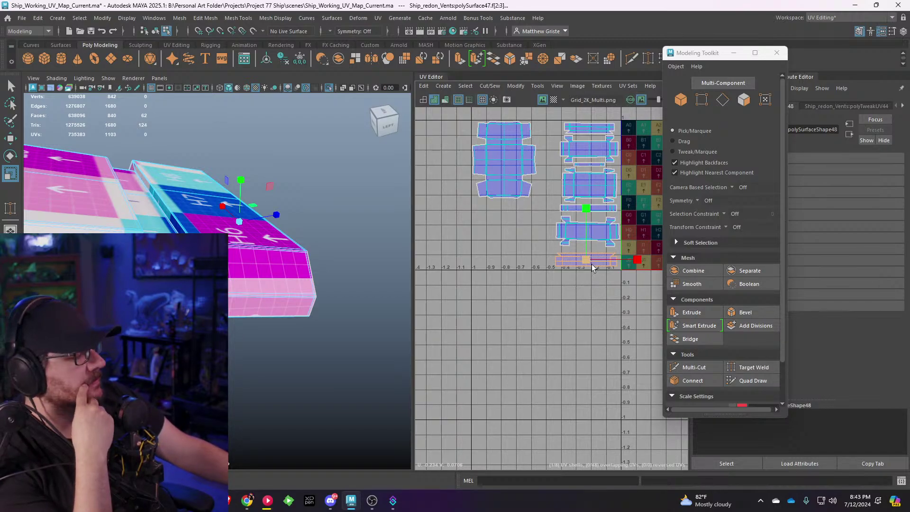
scroll(591, 268, up, 2)
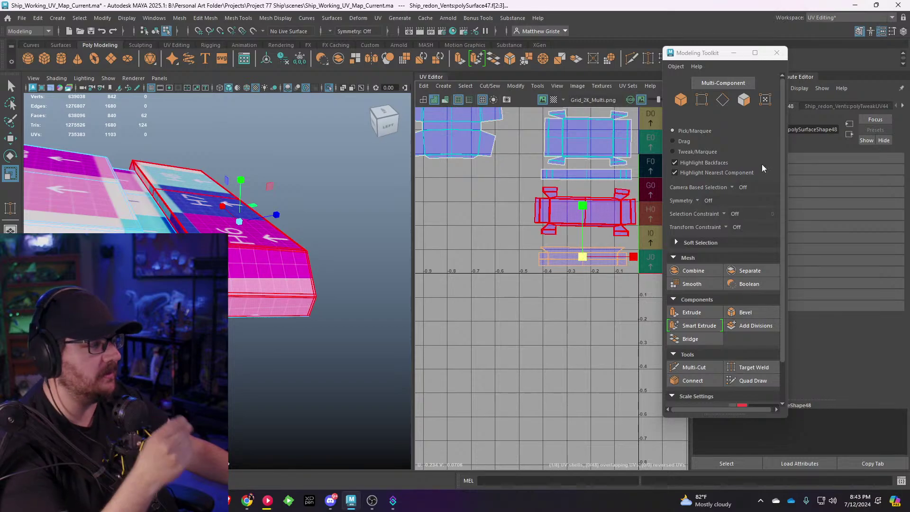
drag(706, 52, 818, 47)
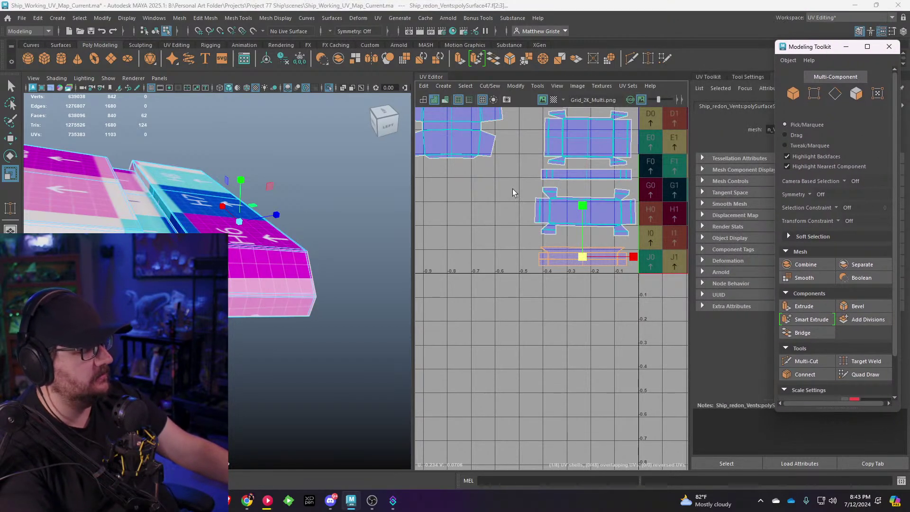
Step: Examine the alignment and spacing of the UV shells stacked beside the 0-1 tile
scroll(514, 193, down, 1)
alt+middle_drag(521, 203, 505, 301)
scroll(536, 282, up, 3)
click(583, 290)
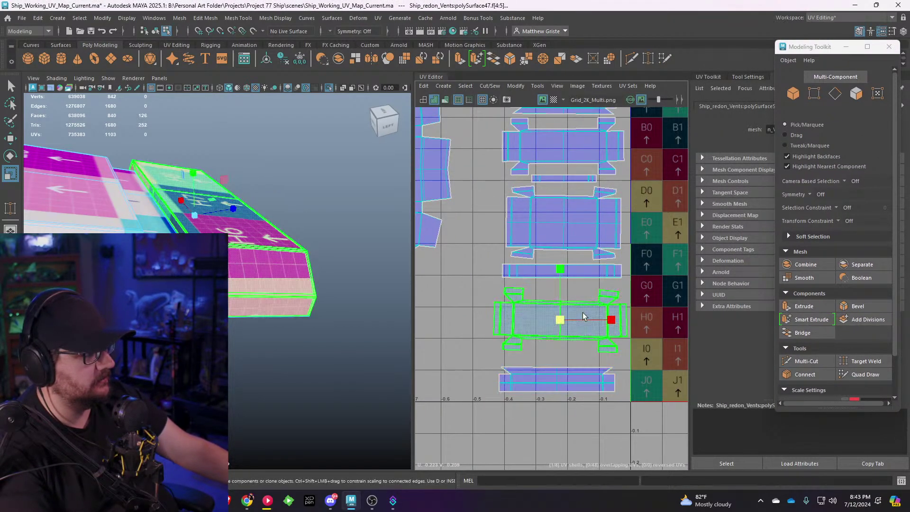
key(e)
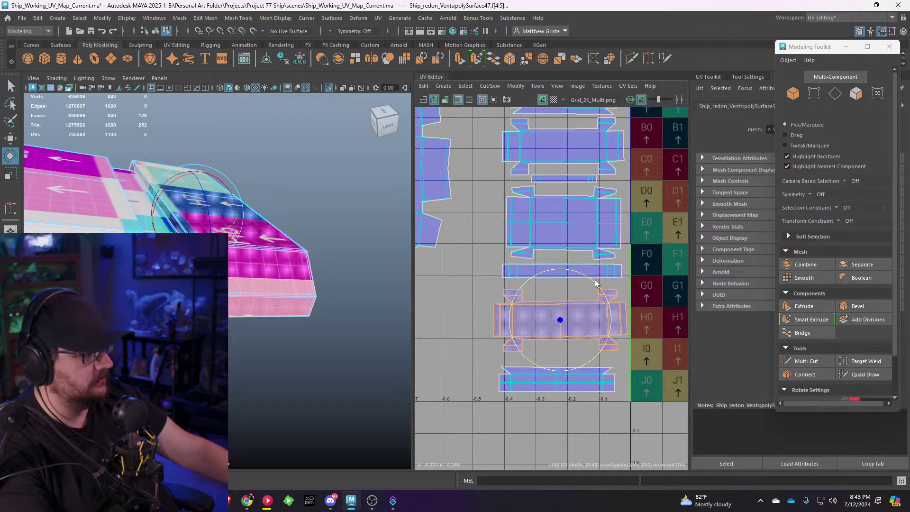
scroll(581, 231, up, 2)
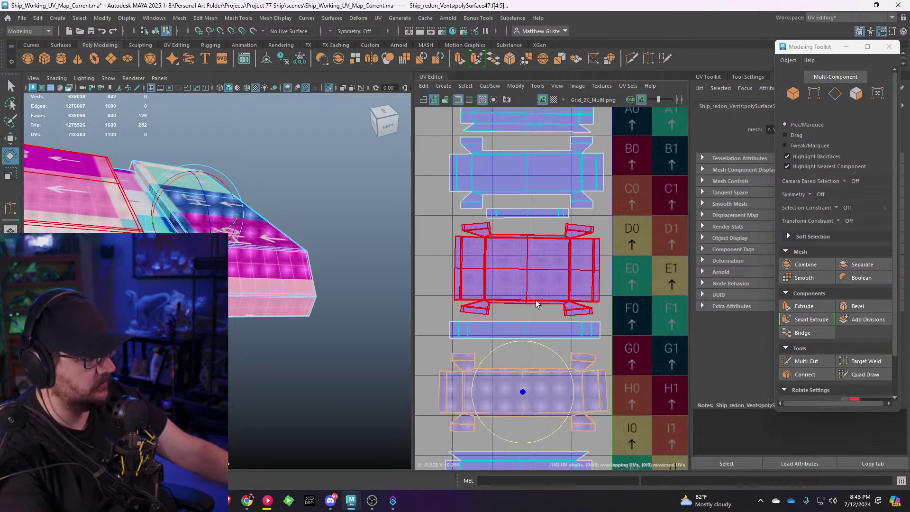
click(534, 215)
scroll(536, 215, down, 6)
scroll(521, 246, down, 1)
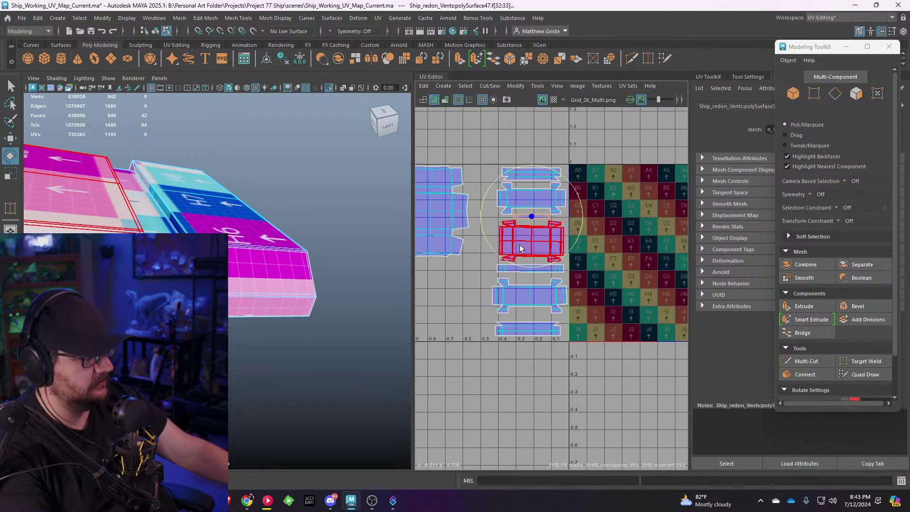
scroll(589, 262, up, 2)
mouse_move(522, 247)
alt+middle_down()
mouse_move(589, 262)
mouse_move(524, 263)
alt+middle_up()
scroll(588, 262, down, 3)
scroll(268, 260, down, 6)
Step: Preview the vent mesh smoothed in object mode and examine the transitions between its stepped sections
right_drag(207, 240, 223, 207)
alt+drag(315, 245, 239, 274)
alt+middle_drag(239, 274, 320, 270)
alt+drag(320, 271, 256, 272)
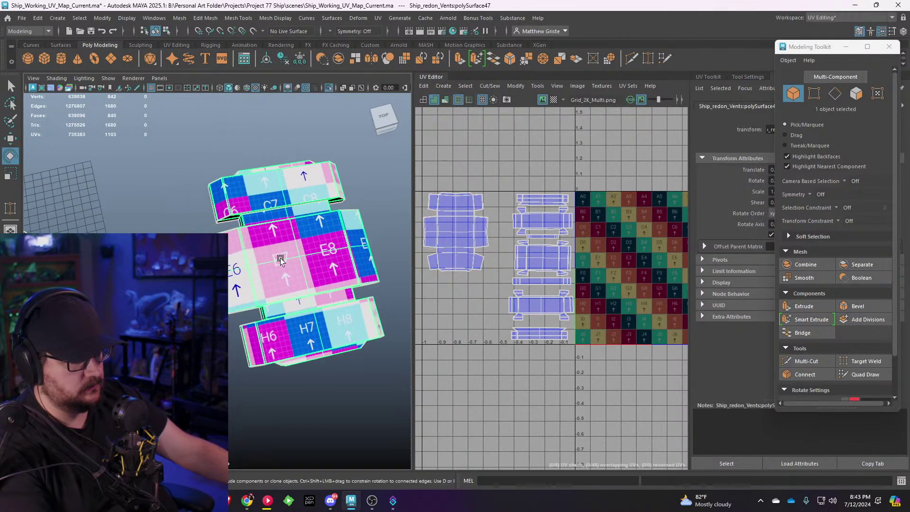
key(3)
click(189, 243)
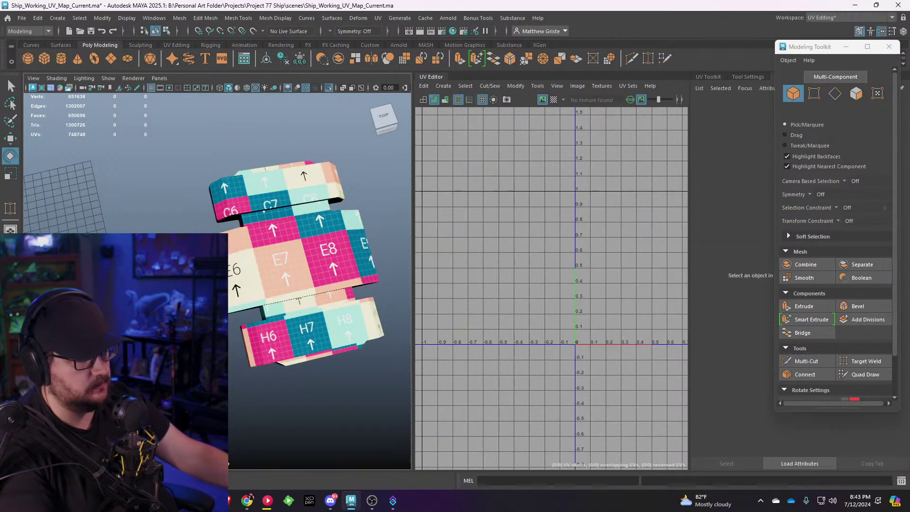
alt+drag(188, 243, 240, 224)
alt+middle_drag(240, 224, 300, 290)
scroll(301, 289, up, 6)
alt+drag(300, 290, 283, 294)
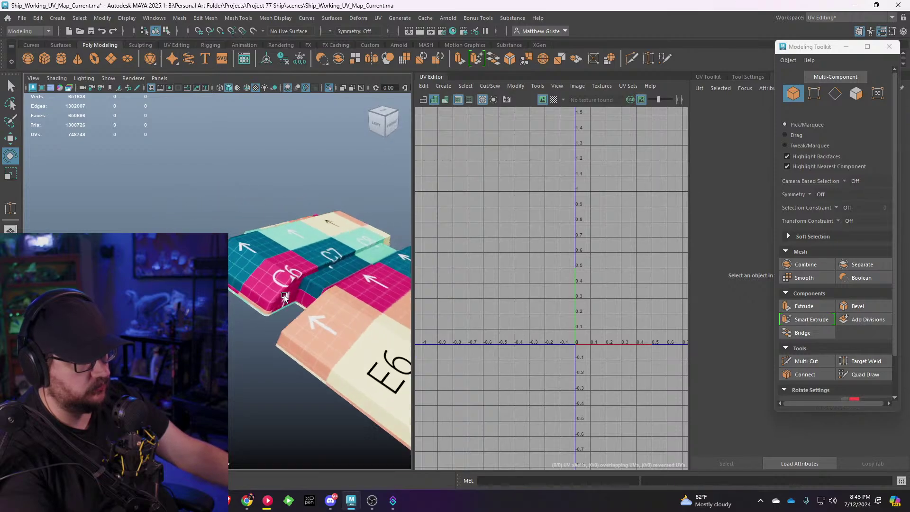
scroll(275, 294, up, 4)
alt+middle_drag(272, 294, 142, 288)
scroll(235, 321, down, 5)
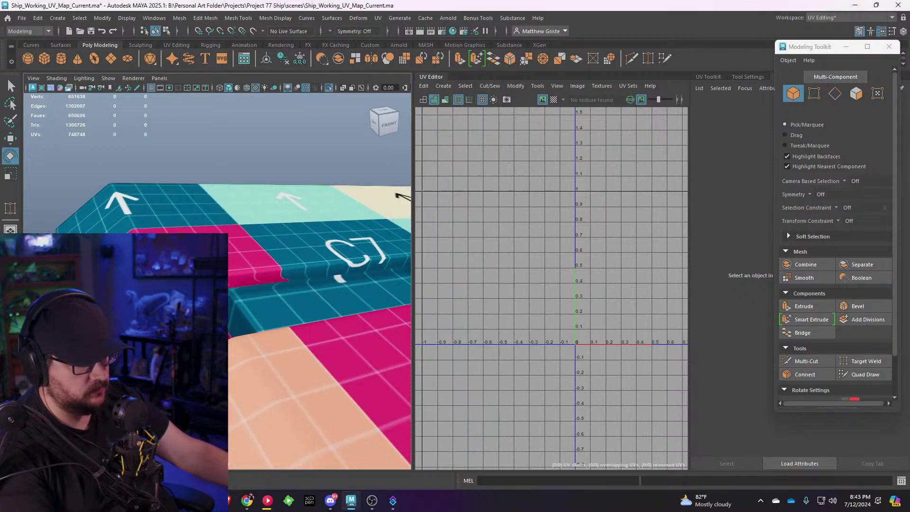
Step: Insert an edge loop on the vent mesh at the step between the rear and middle sections
click(235, 321)
mouse_move(236, 321)
alt+mouse_down()
mouse_move(247, 319)
mouse_move(223, 308)
alt+mouse_up()
scroll(248, 315, up, 4)
click(238, 19)
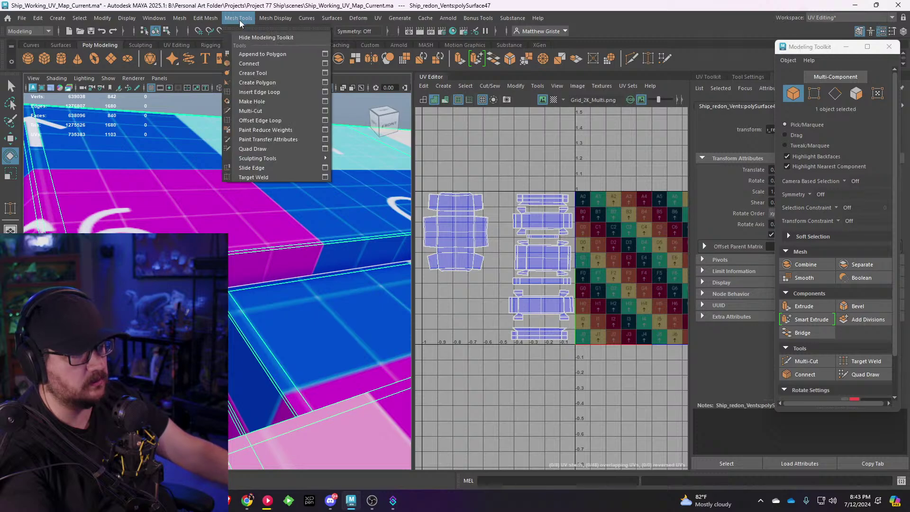
click(263, 95)
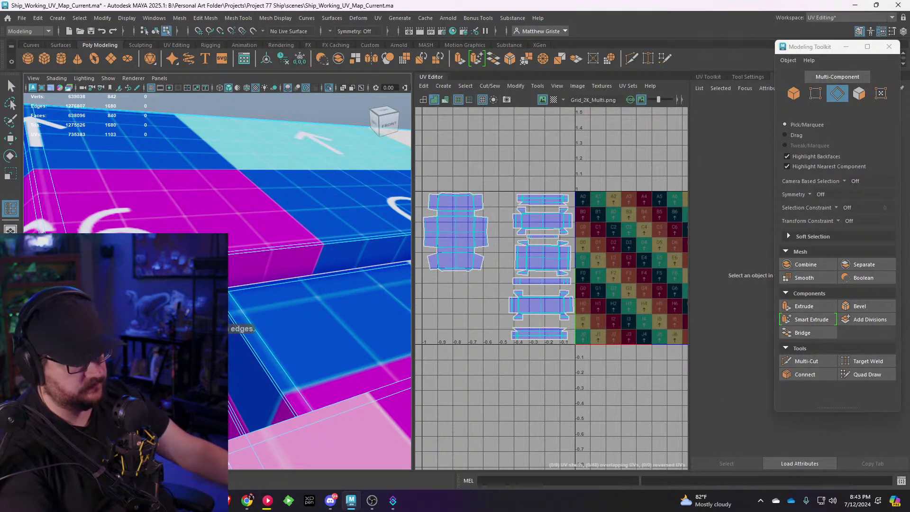
drag(322, 247, 314, 272)
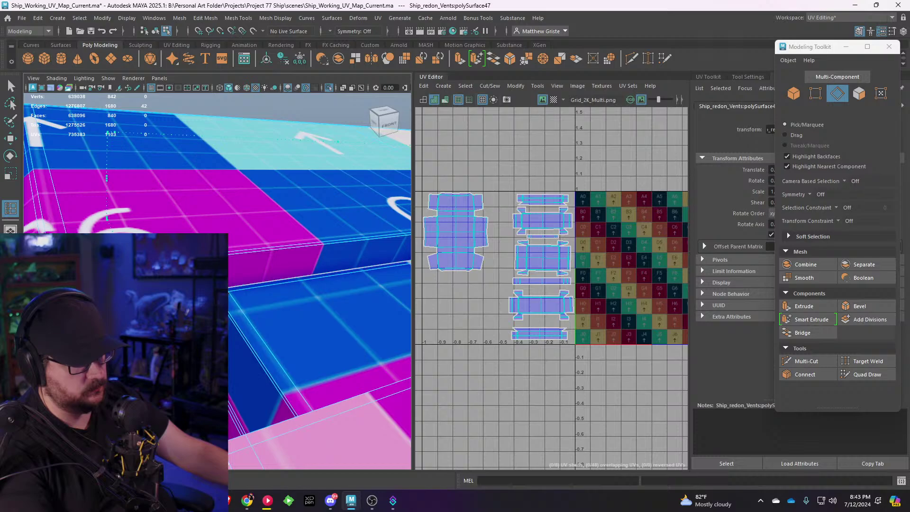
drag(313, 273, 240, 248)
Step: Return the vent mesh to object mode with smooth preview, deselect it and check the reinforced step from several angles
alt+middle_drag(239, 248, 283, 265)
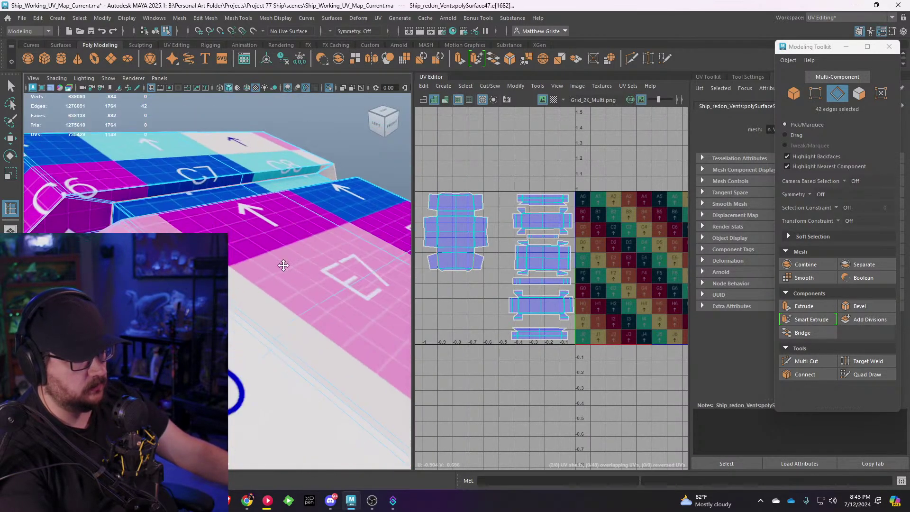
alt+drag(283, 265, 107, 180)
scroll(177, 232, down, 5)
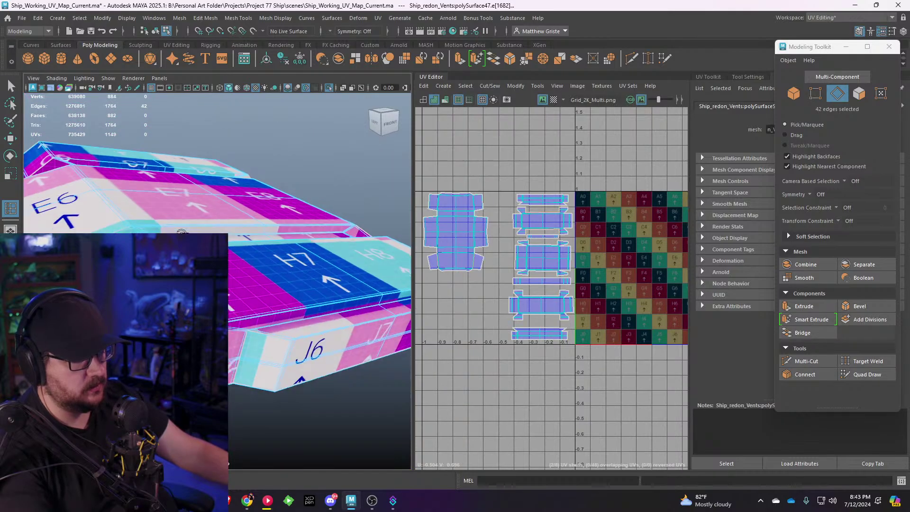
scroll(177, 229, up, 3)
alt+drag(177, 232, 229, 250)
scroll(176, 231, down, 3)
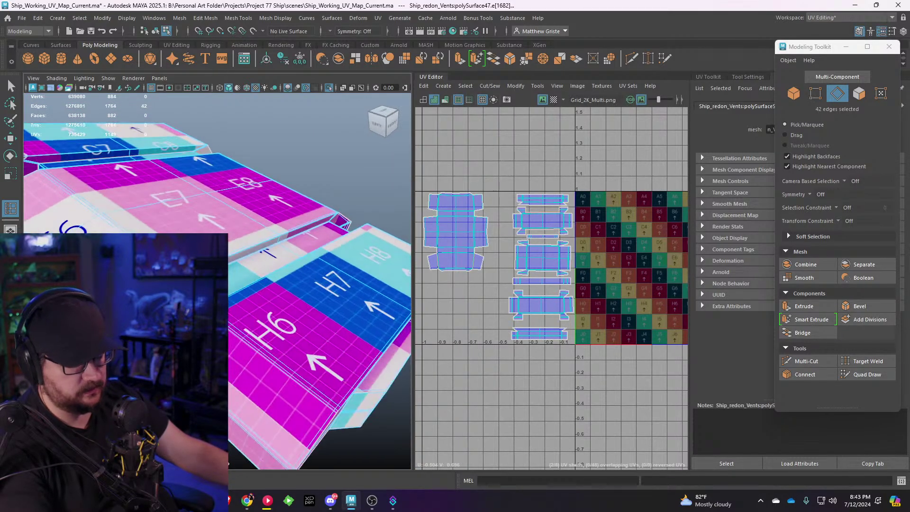
key(q)
key(3)
right_drag(230, 217, 280, 204)
click(313, 161)
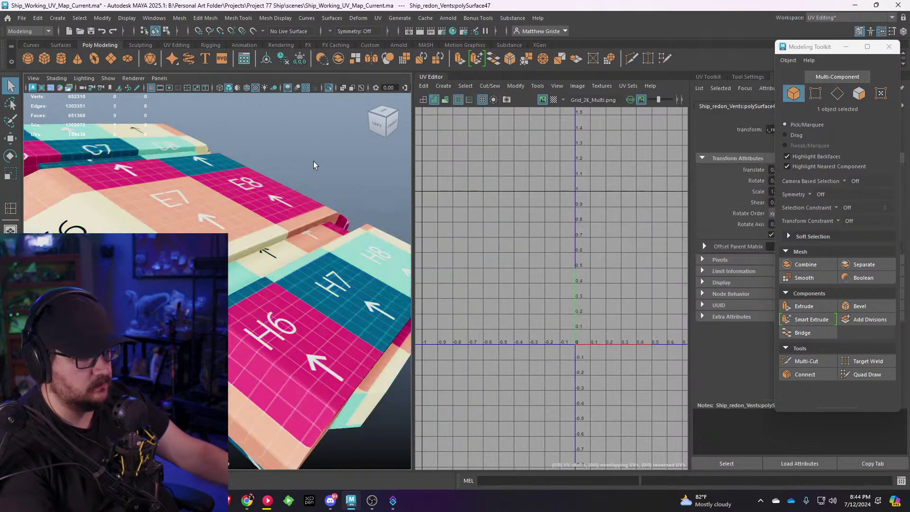
scroll(285, 190, down, 5)
alt+drag(258, 208, 134, 97)
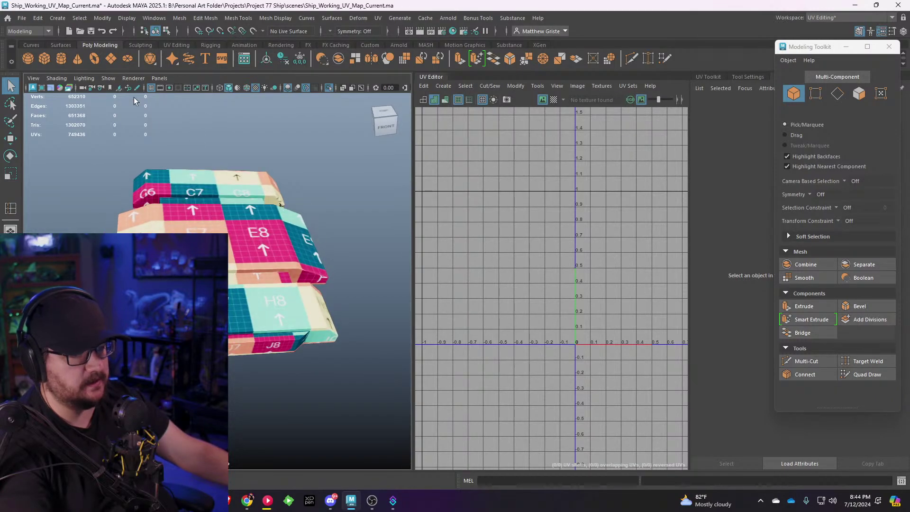
Step: Turn off the isolated view to show the whole ship and delete the old vent beside the checker-textured one
click(125, 79)
mouse_move(111, 79)
mouse_move(131, 94)
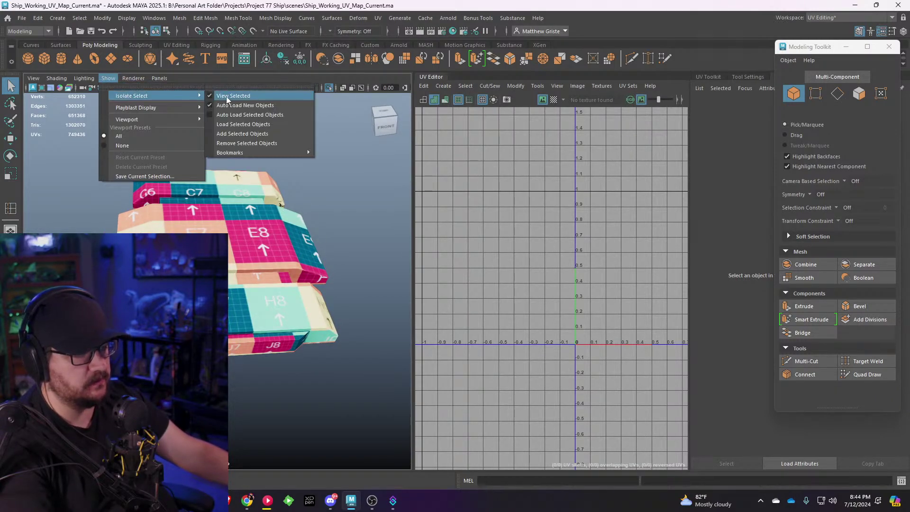
click(226, 97)
scroll(214, 161, down, 2)
alt+drag(213, 162, 280, 209)
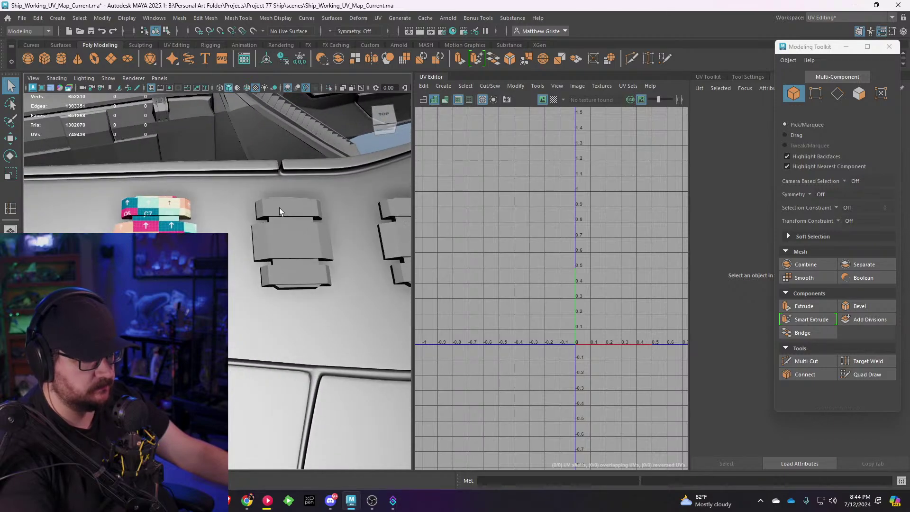
click(280, 216)
key(Delete)
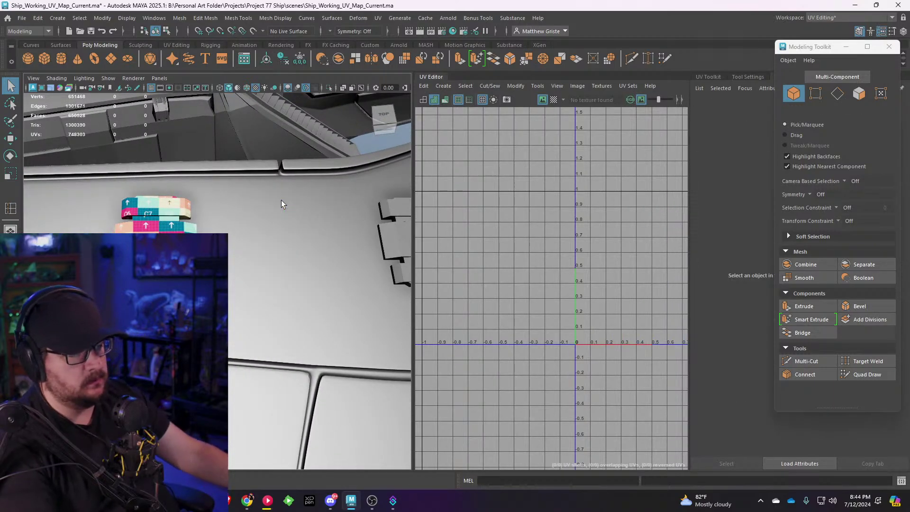
Step: Duplicate the checker-textured vent and move the copy into the deleted middle vent's place, seated on the hull surface
click(174, 228)
key(ctrl+d)
key(w)
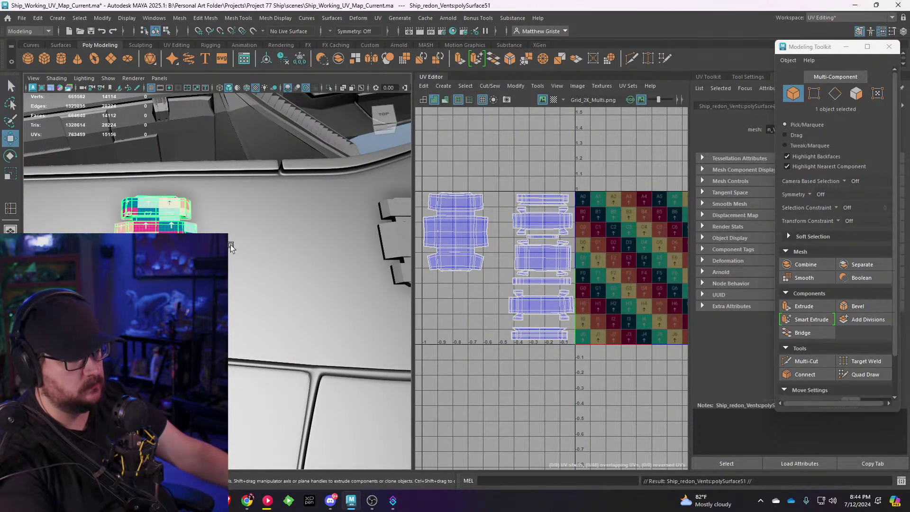
drag(156, 216, 303, 222)
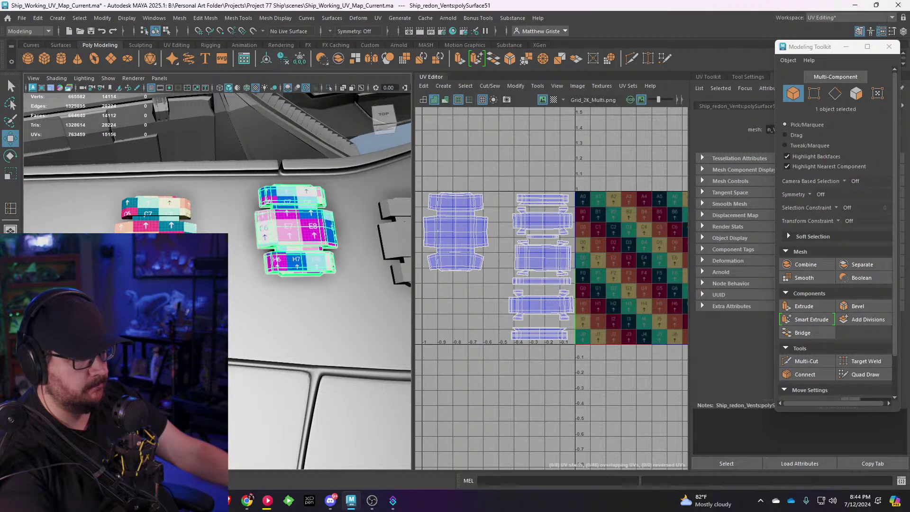
key(ctrl+z)
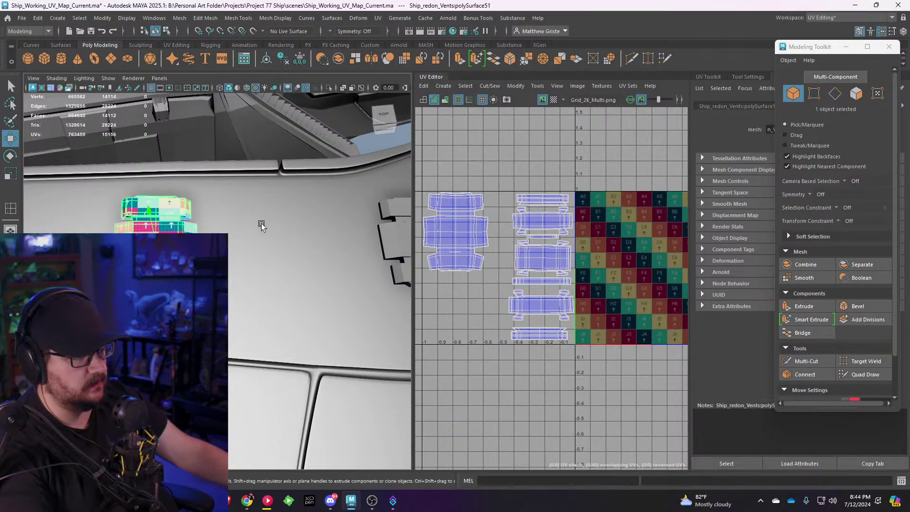
drag(154, 234, 294, 249)
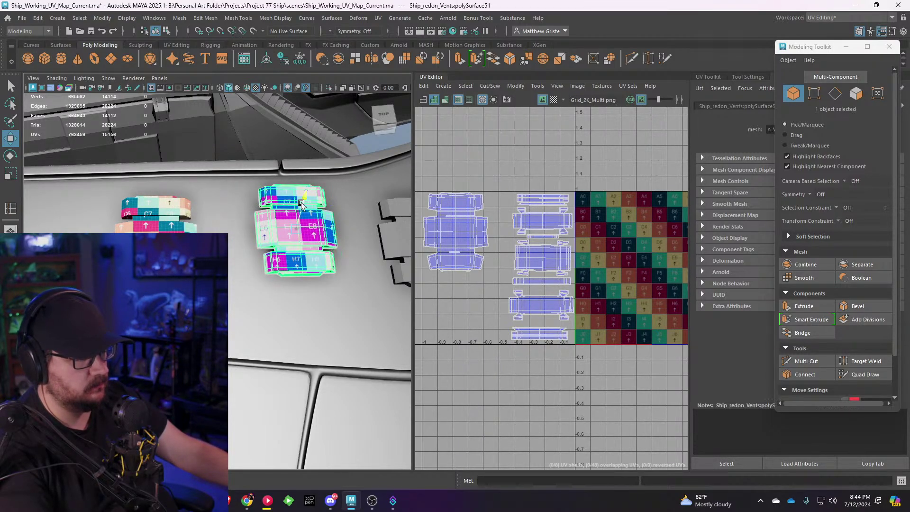
drag(301, 204, 348, 229)
alt+drag(261, 242, 359, 262)
scroll(281, 246, up, 5)
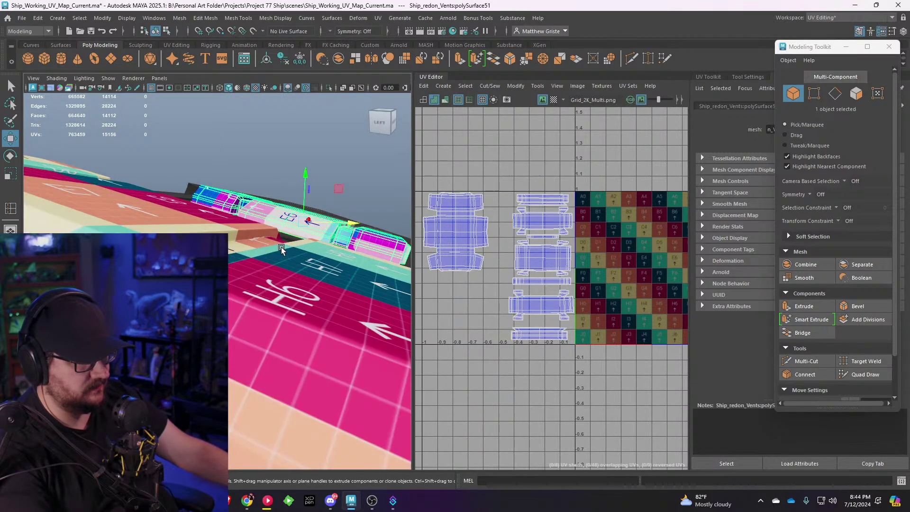
alt+middle_drag(281, 246, 209, 284)
drag(268, 189, 269, 194)
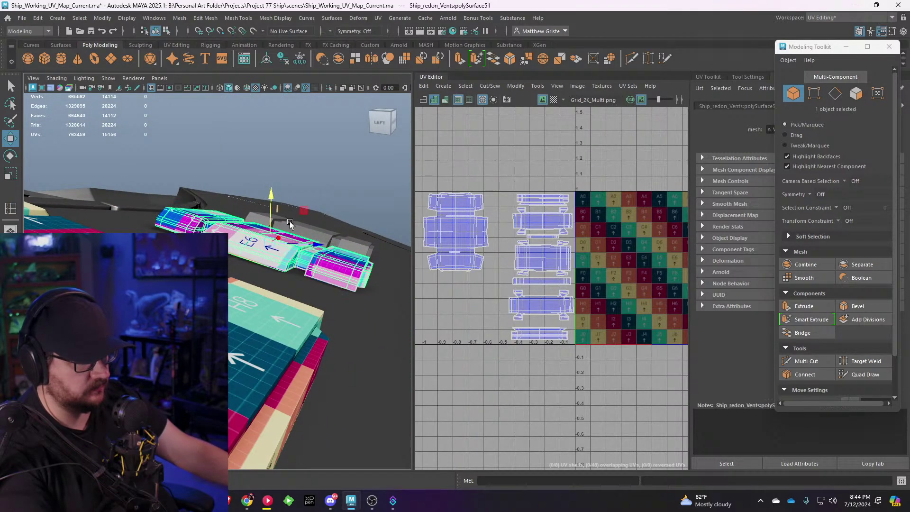
drag(307, 243, 189, 331)
Step: Delete the remaining old grey vent at the end of this row on the hull
scroll(189, 331, down, 4)
alt+drag(270, 296, 284, 259)
scroll(284, 258, down, 4)
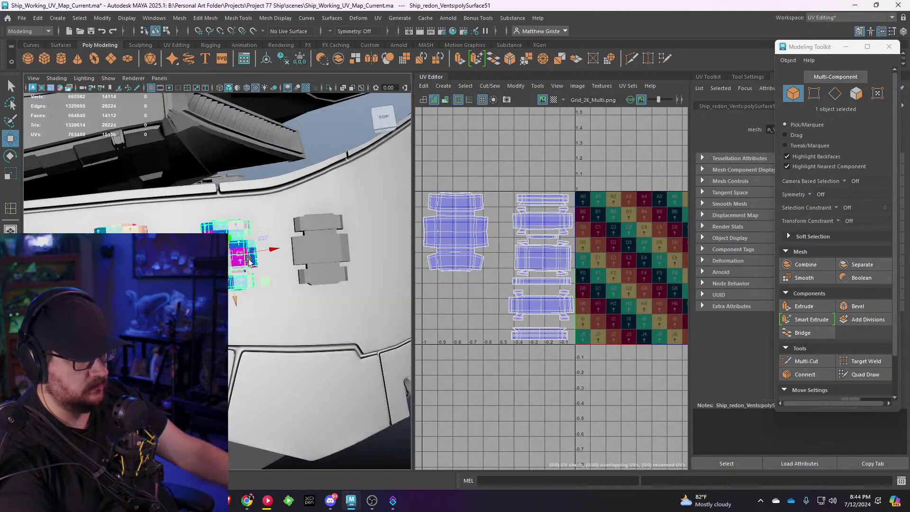
alt+middle_drag(327, 251, 246, 237)
alt+drag(246, 237, 250, 256)
click(250, 256)
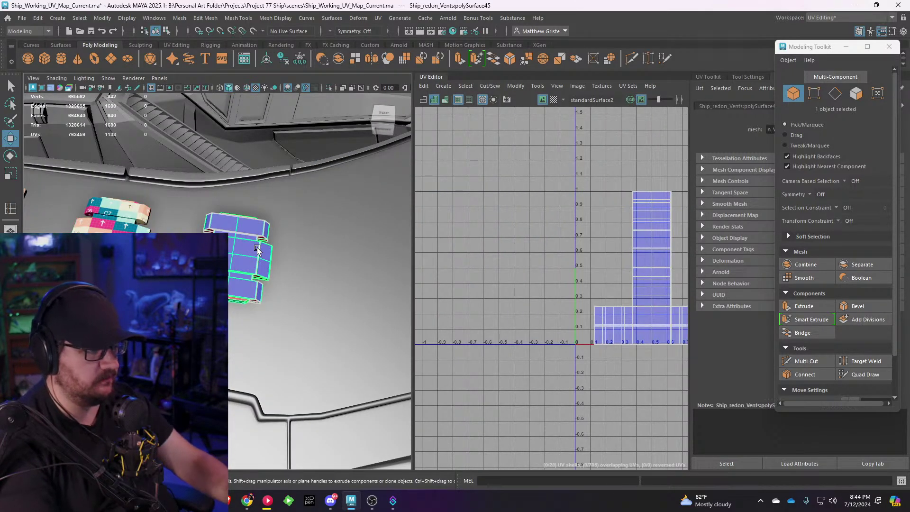
key(Delete)
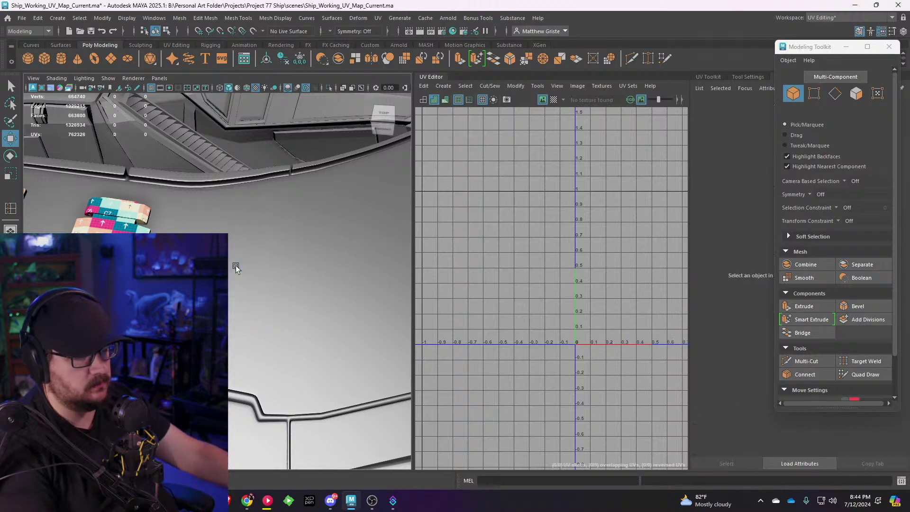
Step: Duplicate the middle textured vent and position the copy on the hull as the third vent in the row
click(121, 229)
alt+middle_drag(121, 229, 164, 242)
alt+drag(214, 284, 231, 275)
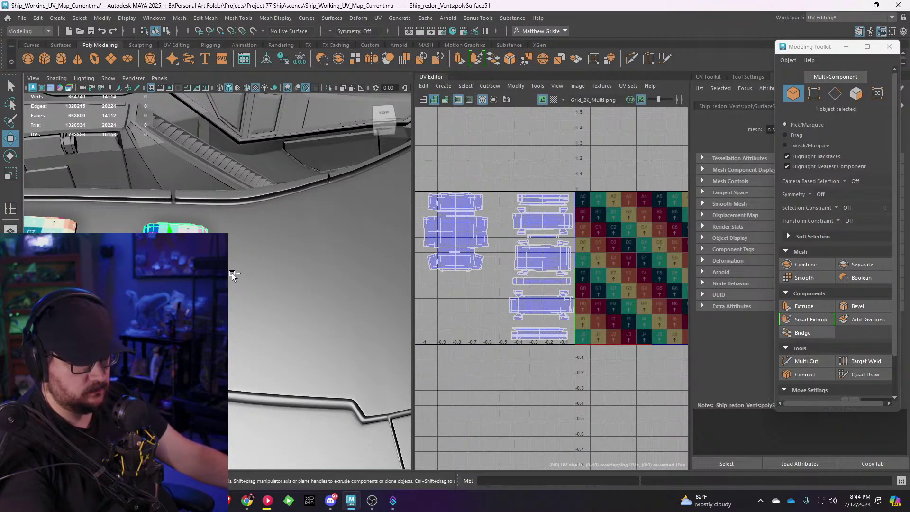
drag(213, 239, 340, 266)
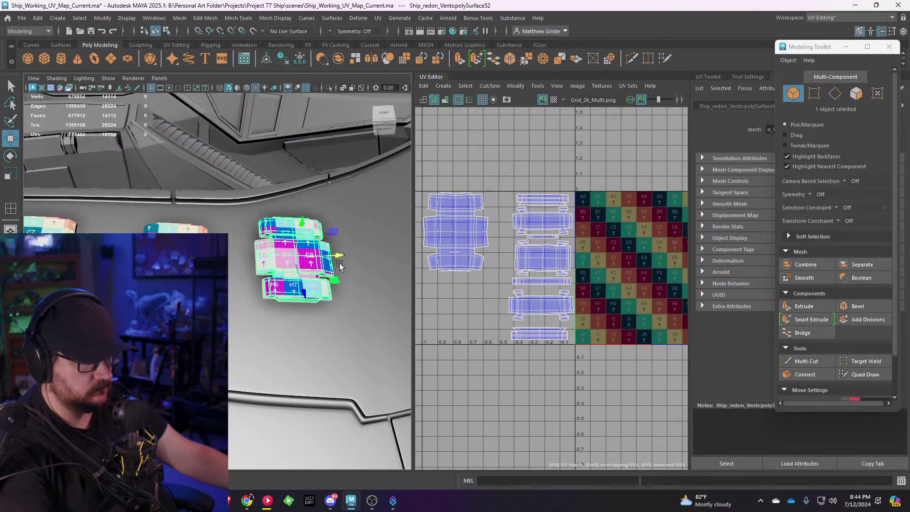
drag(302, 231, 302, 234)
drag(304, 292, 304, 295)
Step: Delete the three old vents on the opposite side of the ship
alt+drag(301, 288, 229, 300)
scroll(277, 237, down, 8)
click(280, 226)
scroll(229, 298, up, 3)
alt+drag(287, 257, 192, 263)
scroll(192, 261, up, 5)
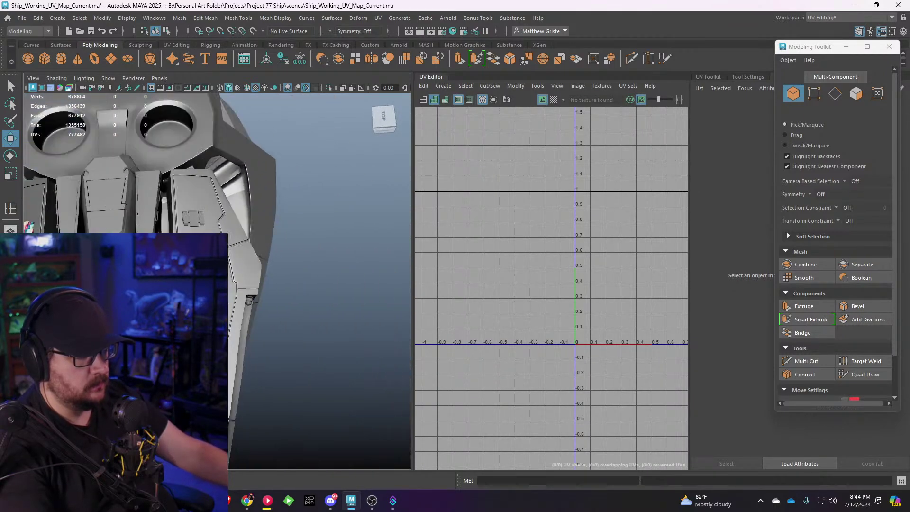
click(192, 258)
shift+click(191, 229)
shift+click(193, 206)
key(Delete)
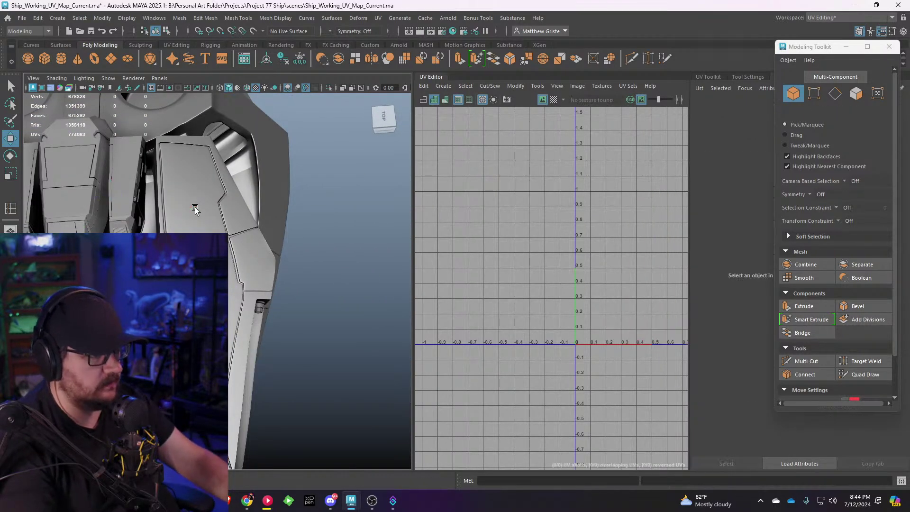
Step: Group the three textured vents on the finished side of the hull
alt+middle_drag(126, 224, 388, 212)
click(226, 278)
shift+click(223, 227)
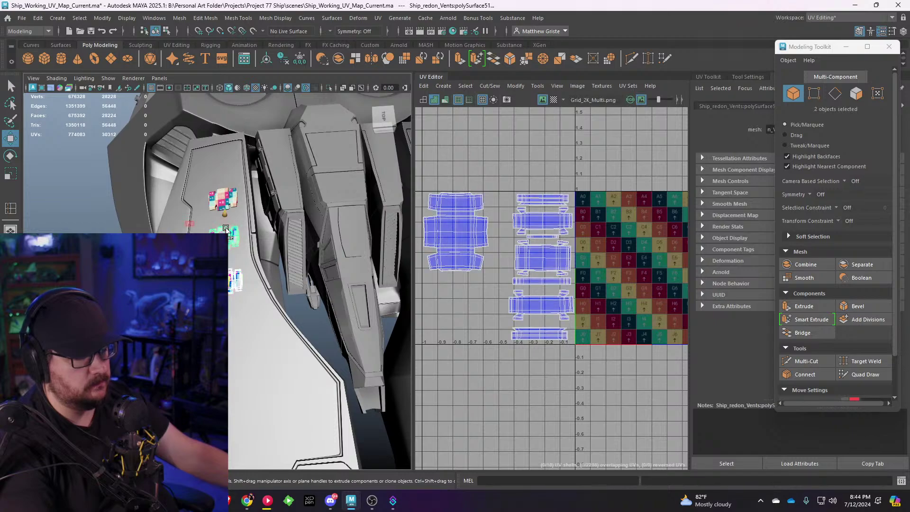
shift+click(224, 193)
click(180, 18)
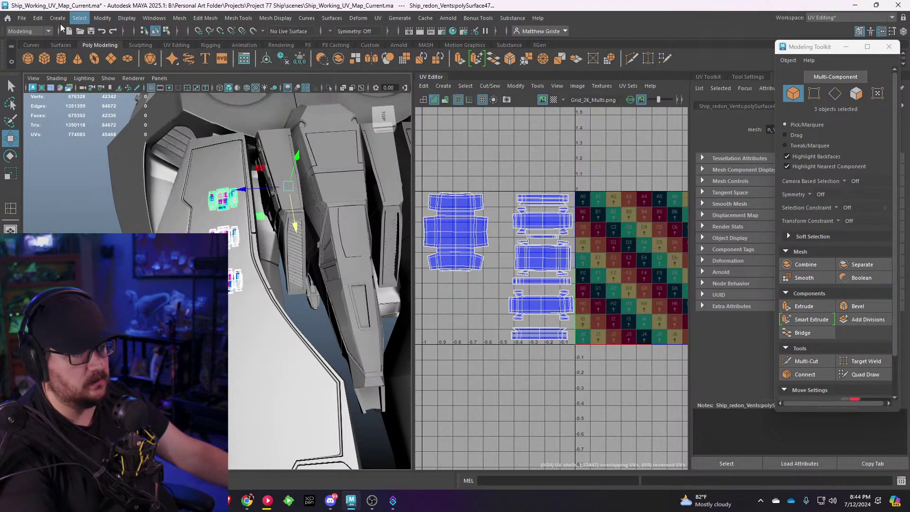
click(38, 18)
click(67, 203)
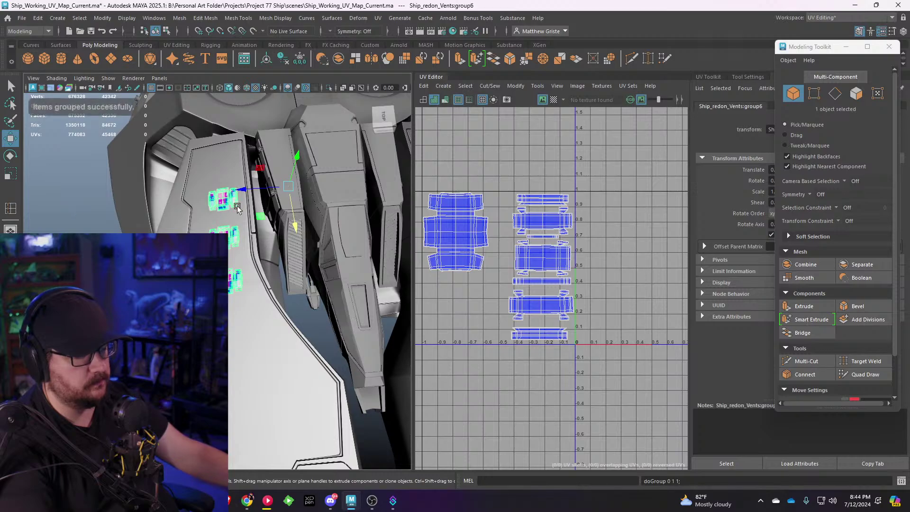
Step: Duplicate the vent group and mirror the copy to the other side of the ship with a Z scale of -1
alt+drag(238, 209, 273, 214)
alt+middle_drag(273, 215, 192, 212)
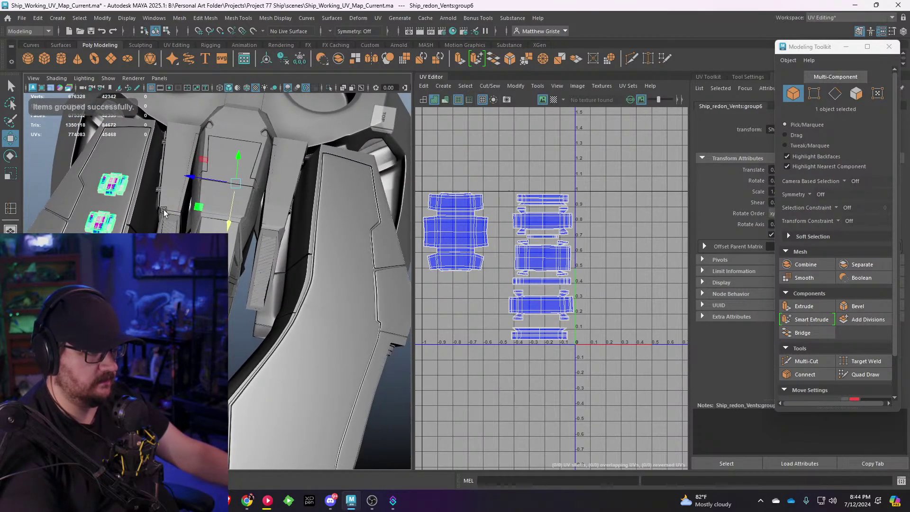
alt+drag(192, 212, 206, 219)
key(ctrl+d)
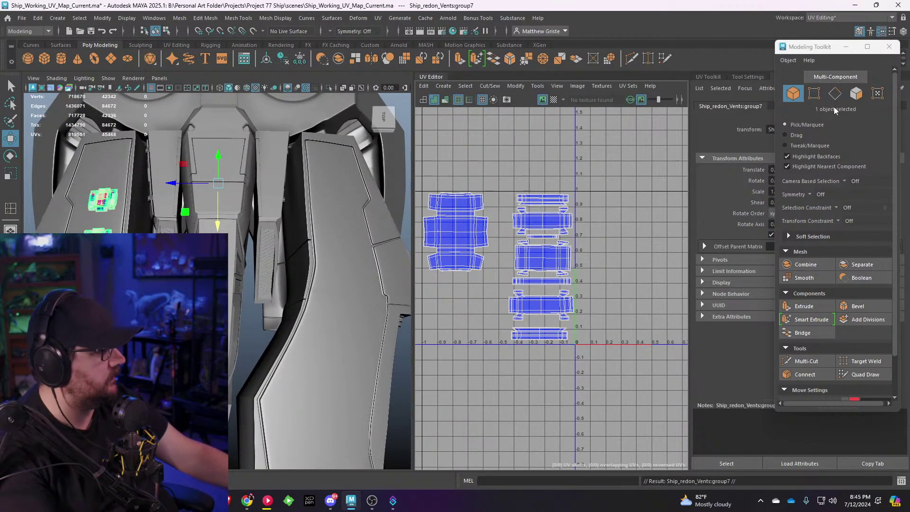
click(897, 50)
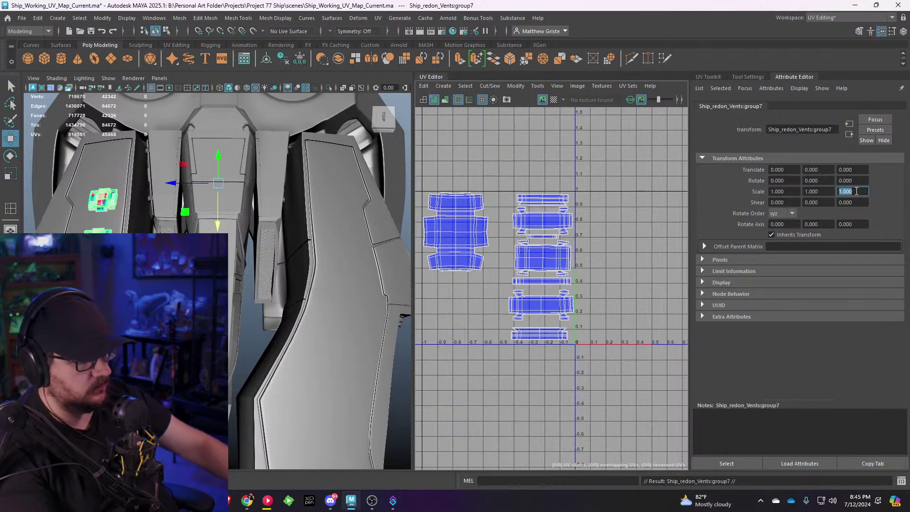
text(-1)
key(Return)
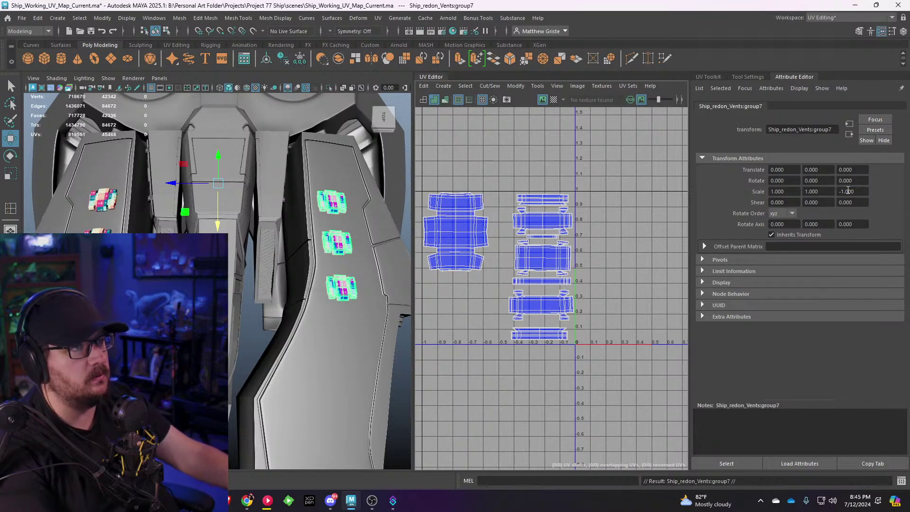
alt+drag(322, 308, 236, 232)
click(248, 498)
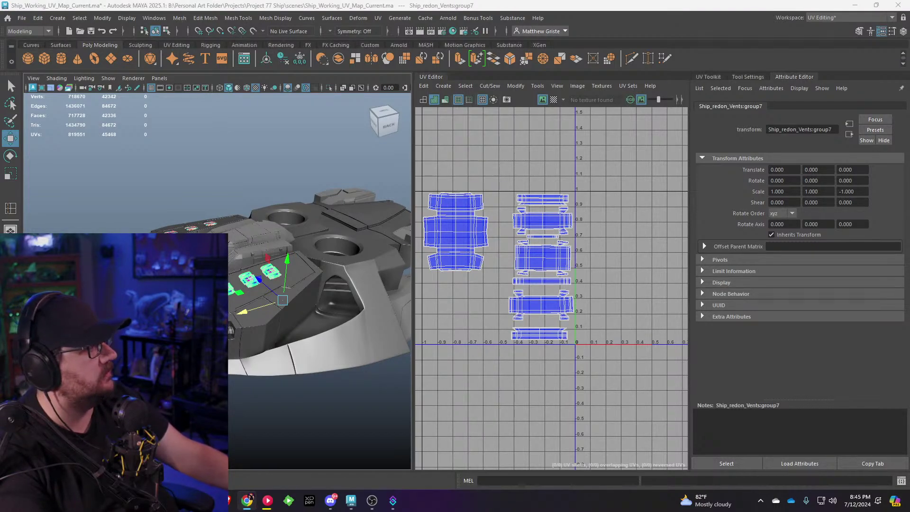
click(246, 505)
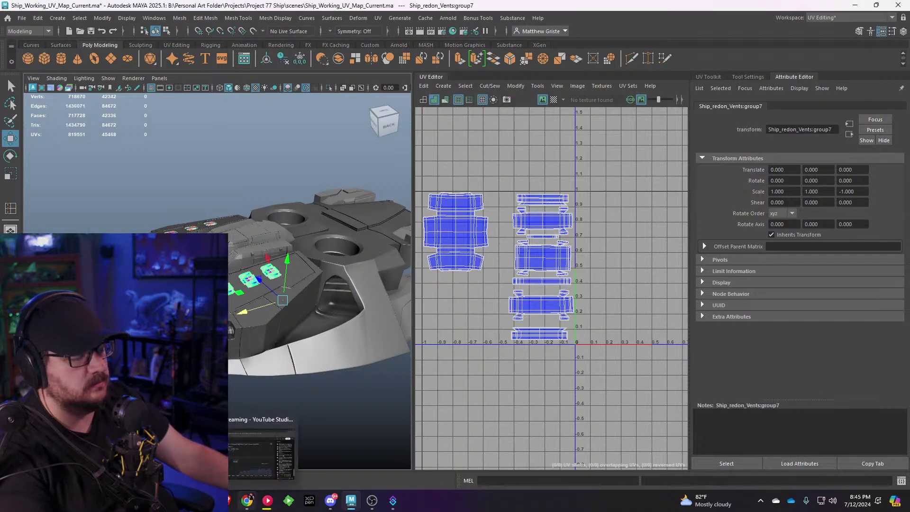
click(226, 501)
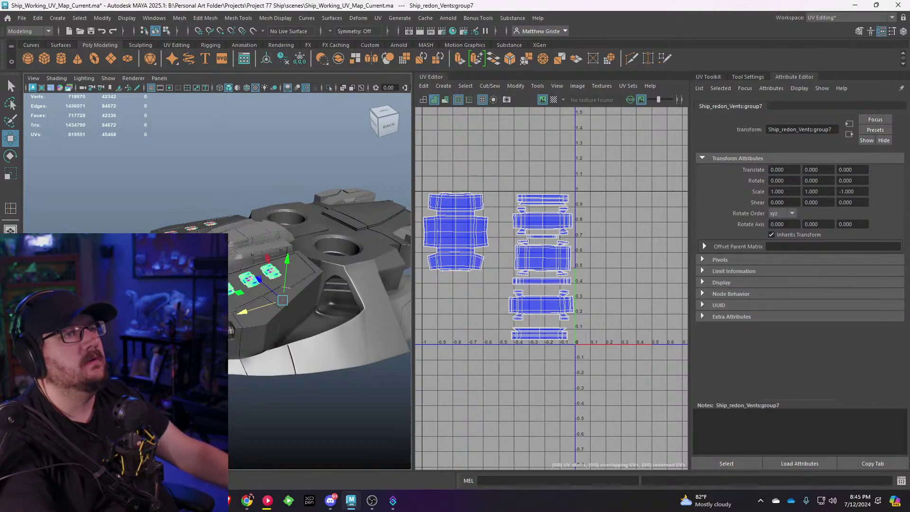
alt+middle_drag(523, 210, 534, 203)
scroll(534, 202, down, 5)
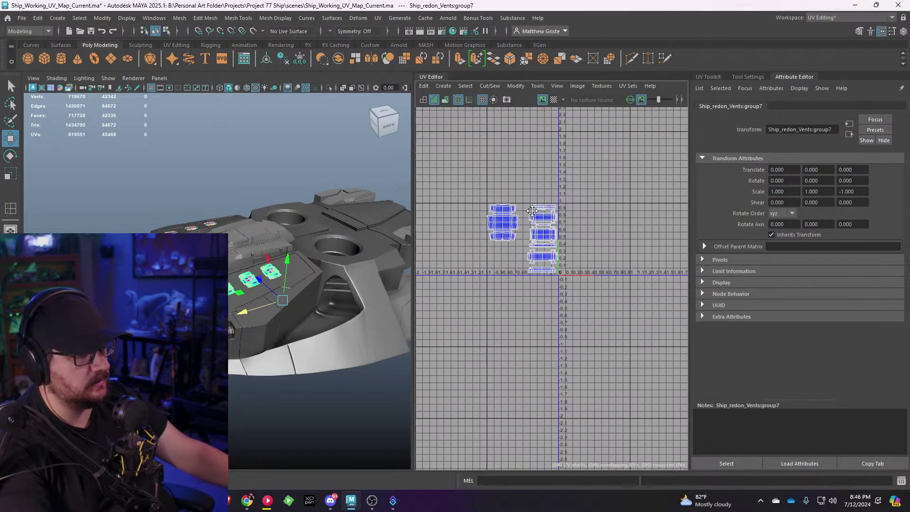
Step: Select the mirrored vent group together with the three original textured vents and add them to the Completed_UVs layer
alt+drag(303, 266, 266, 260)
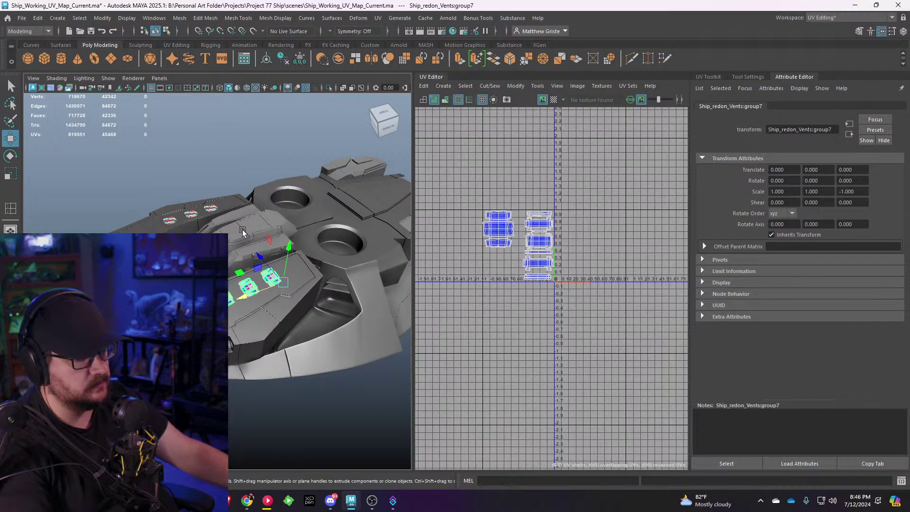
key(space)
key(space)
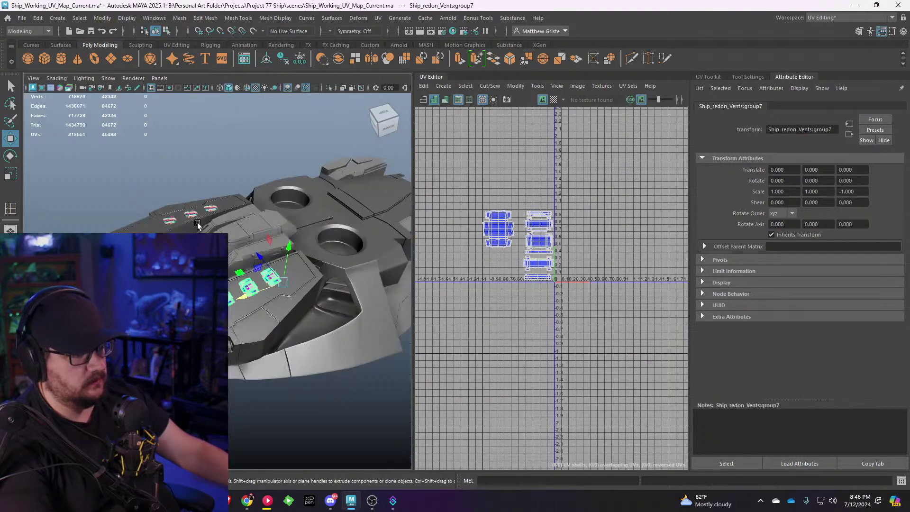
mouse_move(267, 198)
alt+mouse_down()
mouse_move(339, 216)
mouse_move(305, 175)
mouse_move(259, 203)
alt+mouse_up()
shift+click(241, 195)
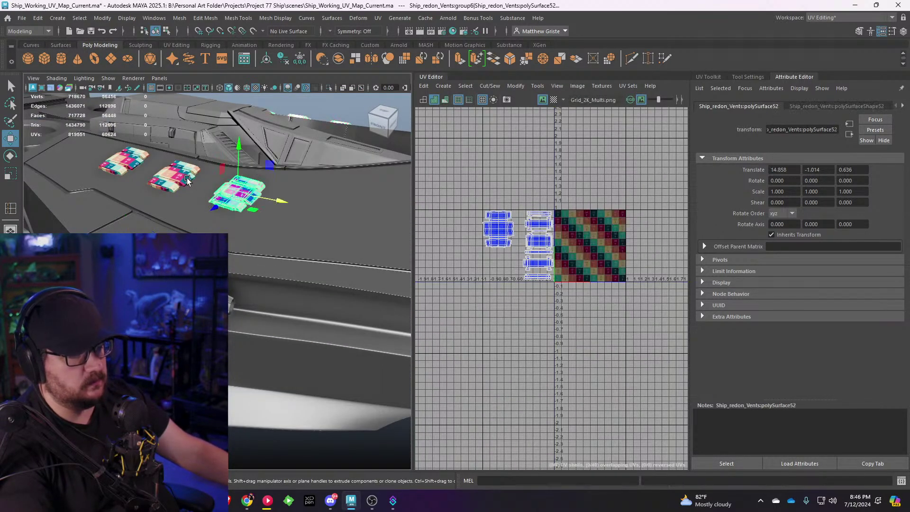
shift+click(177, 174)
shift+click(133, 157)
alt+drag(134, 158, 242, 185)
click(904, 32)
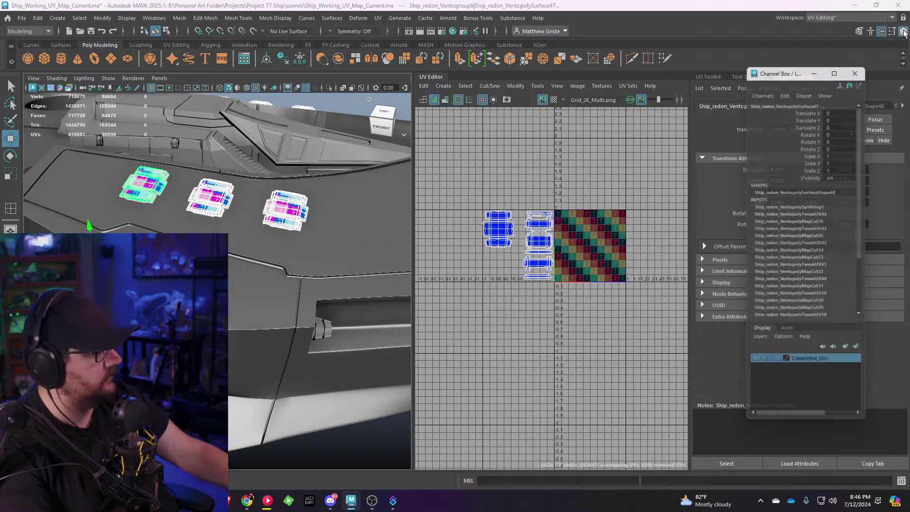
right_click(808, 366)
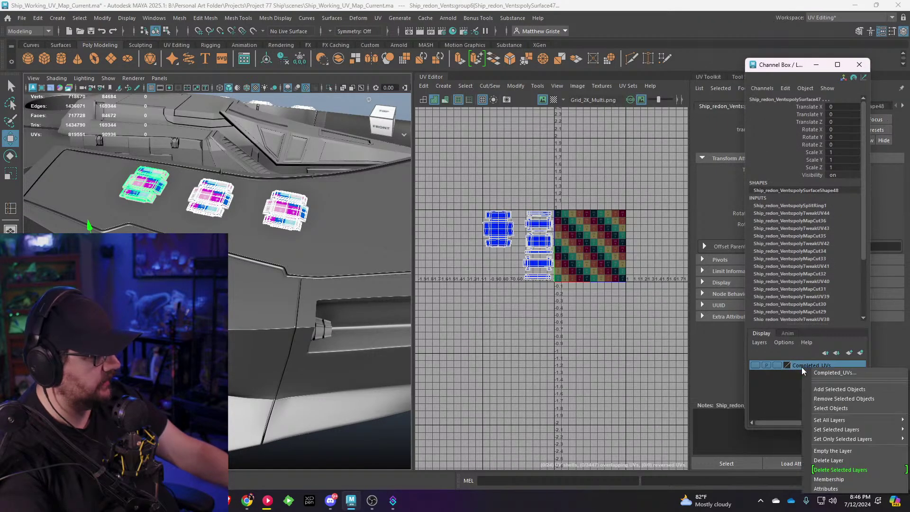
click(839, 389)
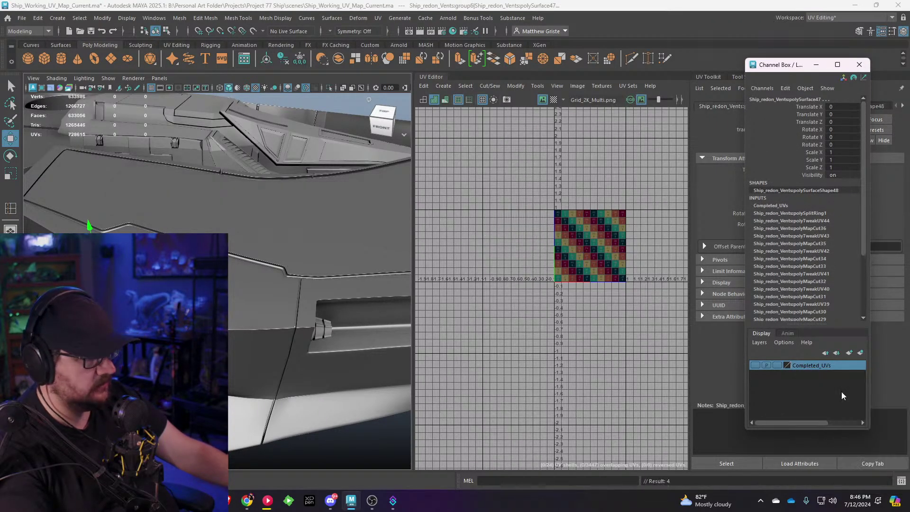
Step: Isolate the center engine internals part between the hull vents and frame it in the view
alt+drag(332, 190, 316, 202)
click(231, 209)
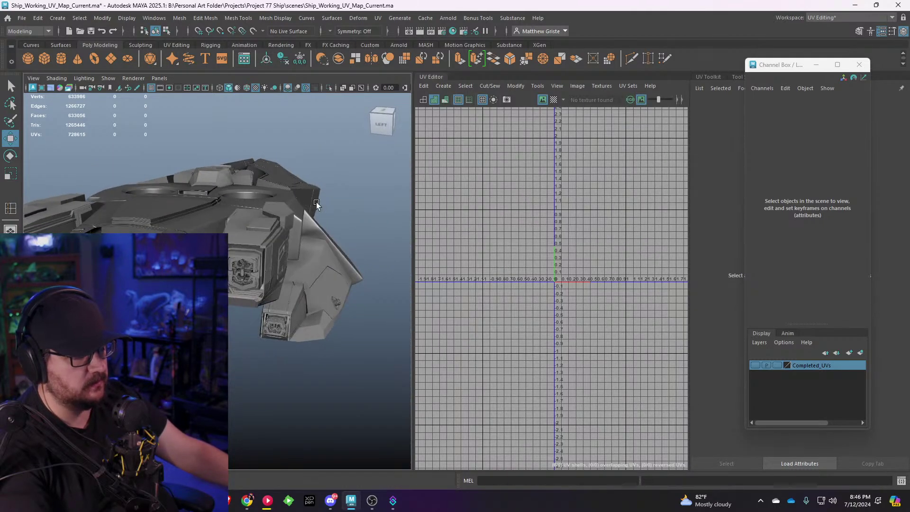
alt+drag(219, 207, 242, 236)
click(249, 230)
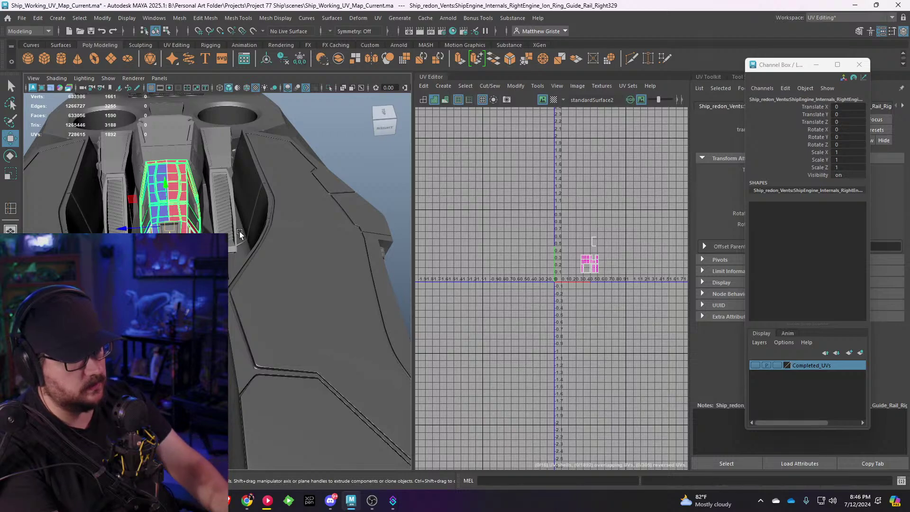
key(ctrl+1)
key(f)
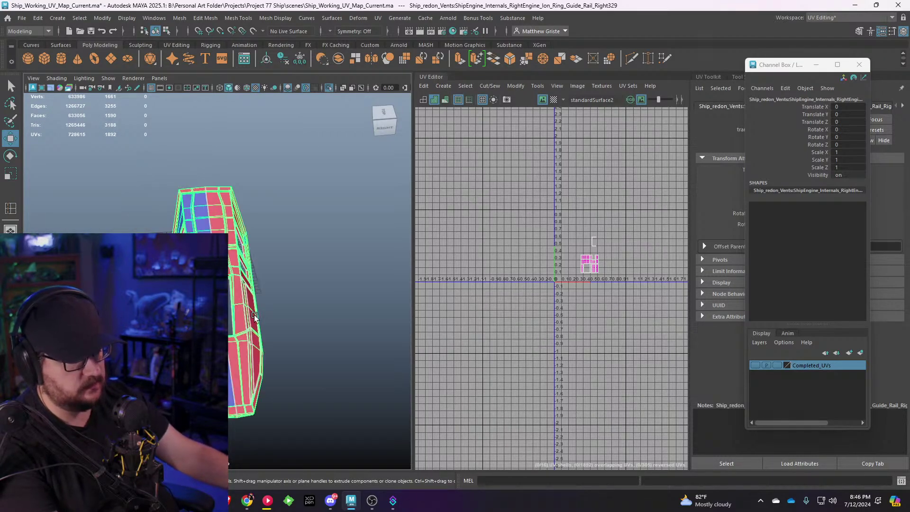
Step: Examine the isolated engine part from all sides, including its open interior, window cutouts and large cover faces
alt+drag(251, 298, 173, 244)
click(337, 230)
scroll(317, 219, up, 3)
click(298, 192)
scroll(245, 226, up, 5)
scroll(249, 235, down, 5)
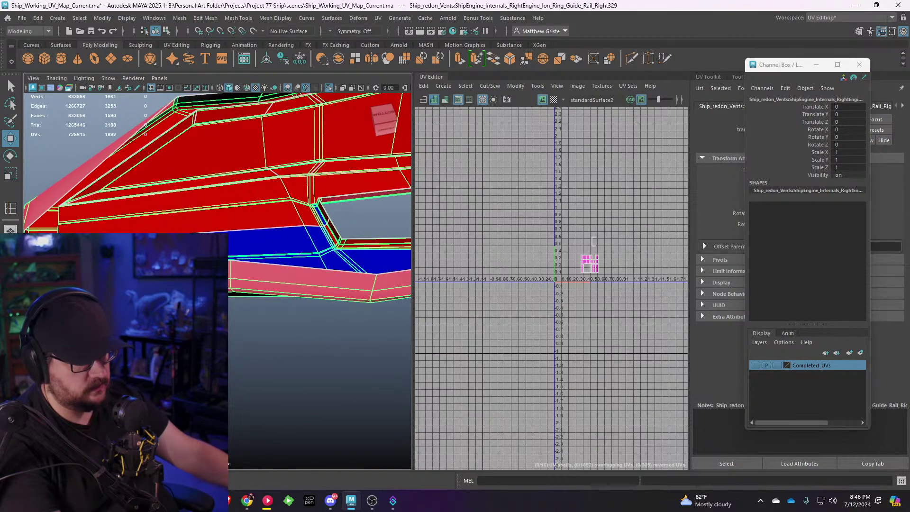
alt+drag(216, 264, 399, 249)
scroll(241, 286, down, 5)
scroll(306, 263, up, 5)
alt+drag(305, 263, 299, 318)
scroll(307, 263, down, 5)
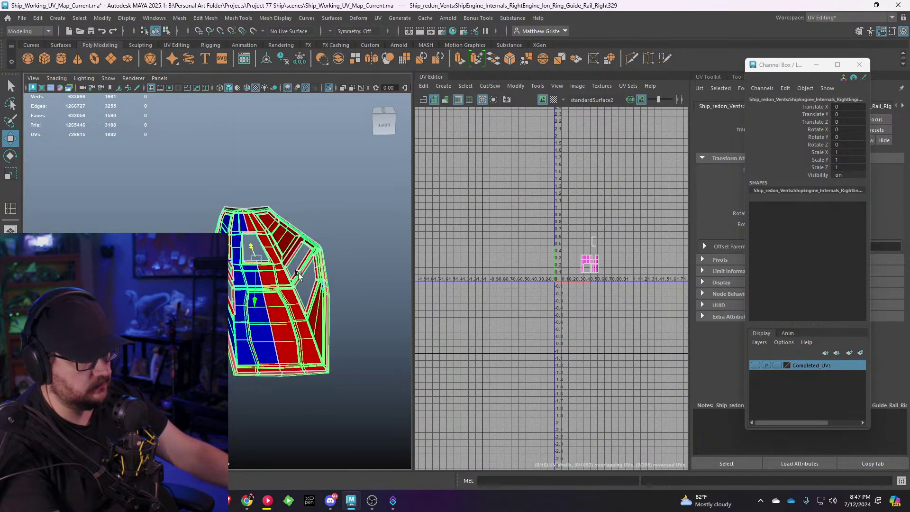
scroll(299, 318, up, 5)
alt+middle_drag(298, 317, 251, 239)
alt+drag(251, 239, 285, 275)
scroll(262, 236, down, 5)
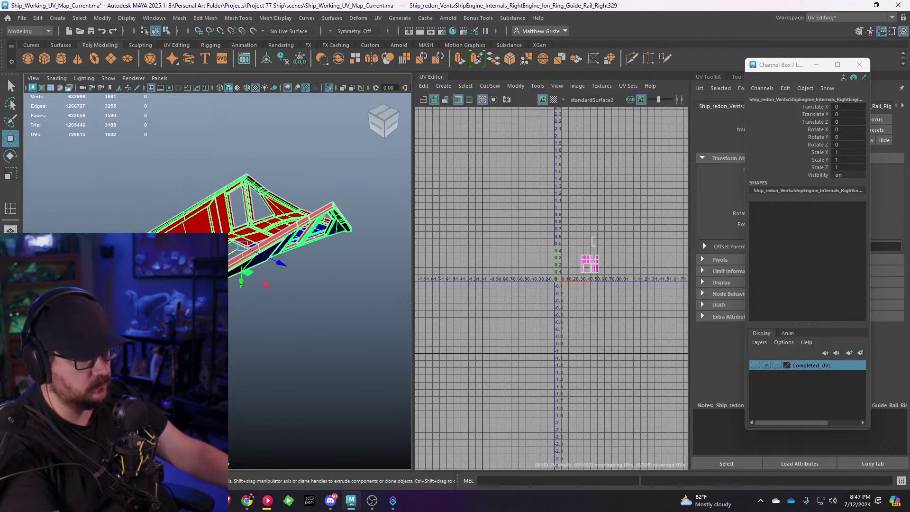
alt+middle_drag(284, 274, 270, 261)
scroll(270, 260, up, 5)
alt+drag(271, 260, 232, 290)
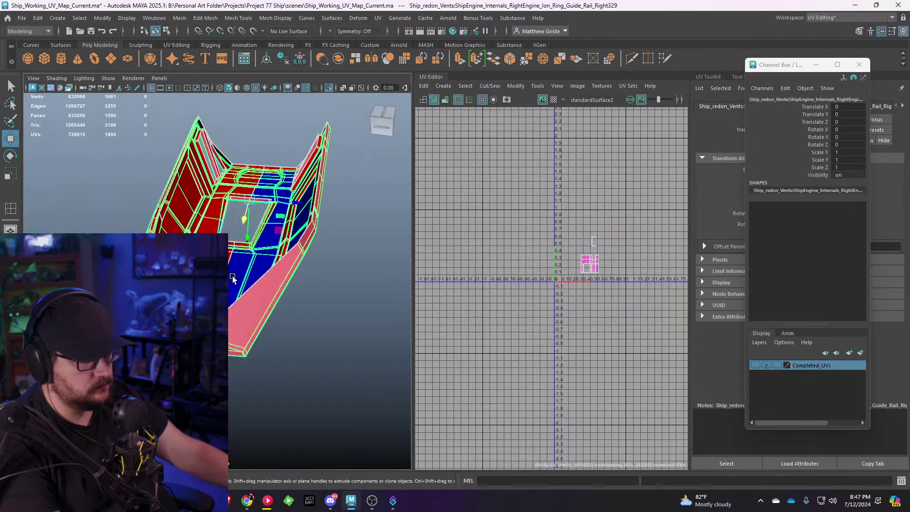
Step: Try deleting the two large cover faces over the part's interior, and undo the deletion
scroll(234, 267, up, 5)
right_drag(234, 265, 234, 256)
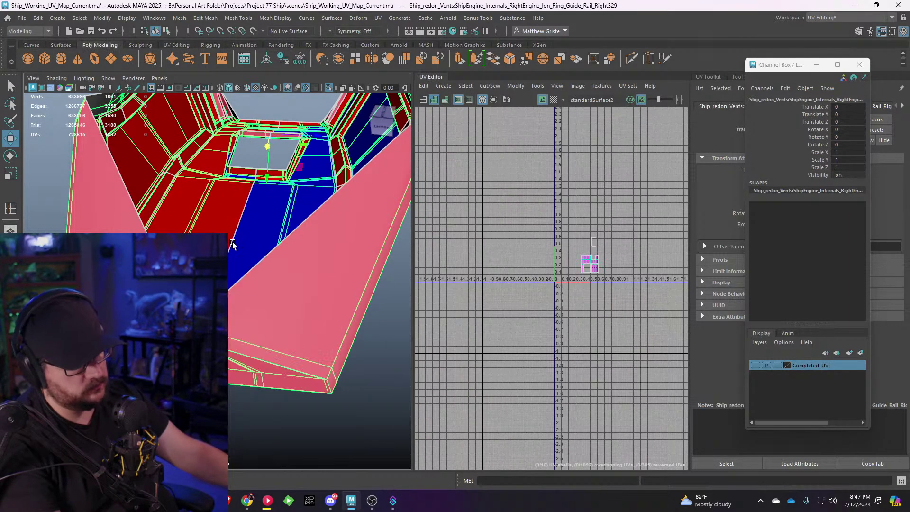
click(339, 224)
shift+click(111, 223)
key(Delete)
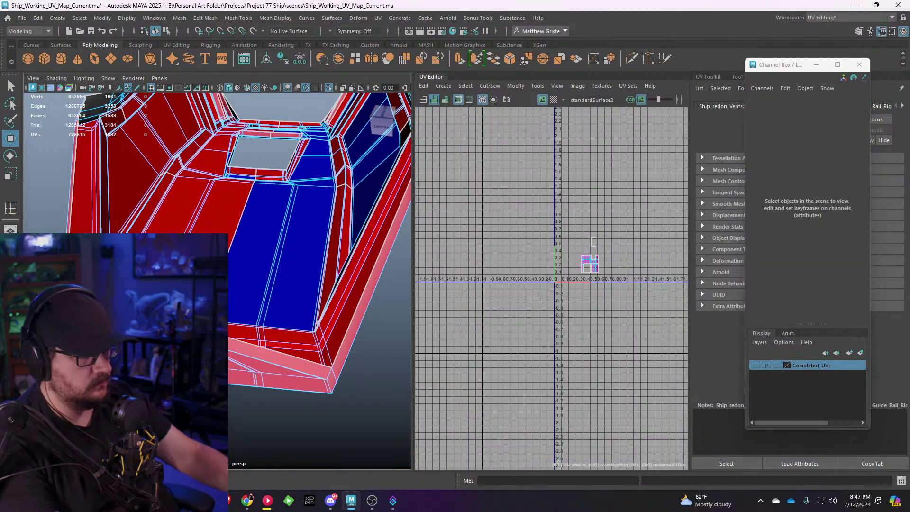
alt+drag(237, 264, 197, 266)
key(ctrl+z)
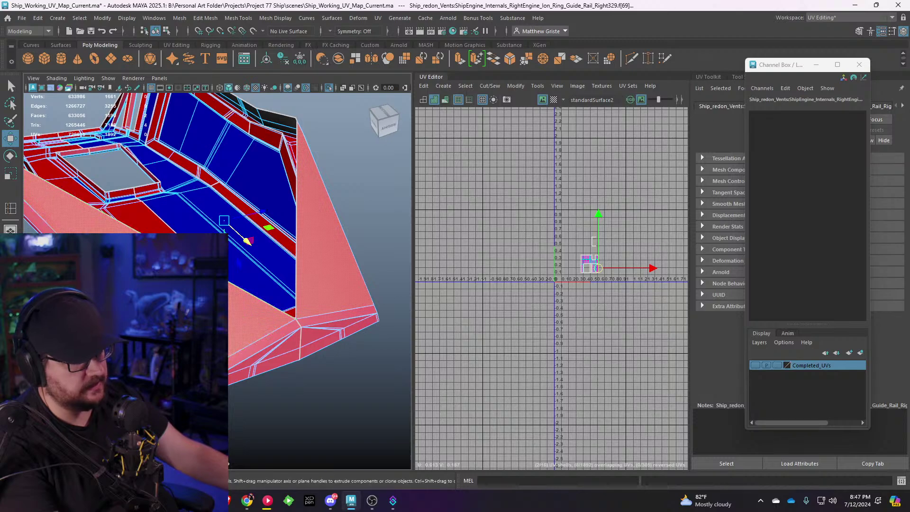
Step: Delete the large cover faces, the narrow strips beside them and the stray faces across the part's wide end
alt+drag(224, 231, 135, 227)
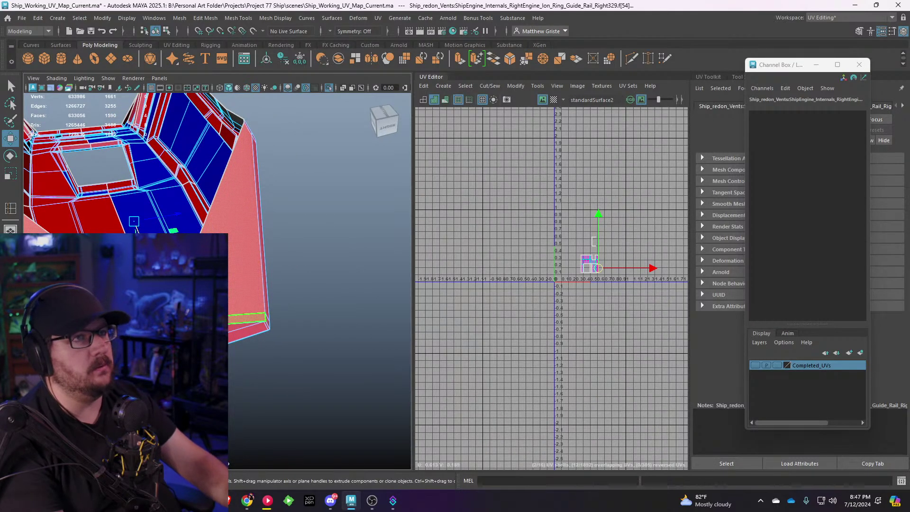
key(Delete)
alt+drag(294, 295, 233, 279)
click(212, 285)
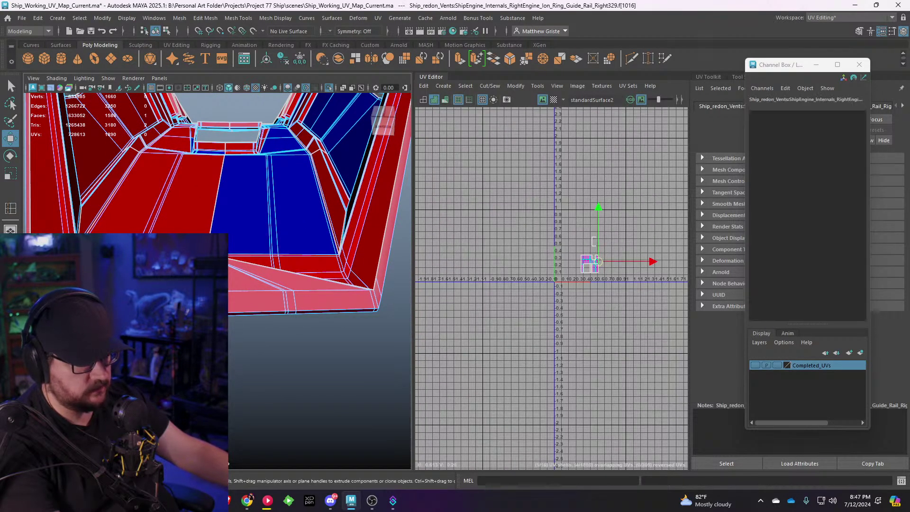
shift+click(272, 280)
shift+click(267, 280)
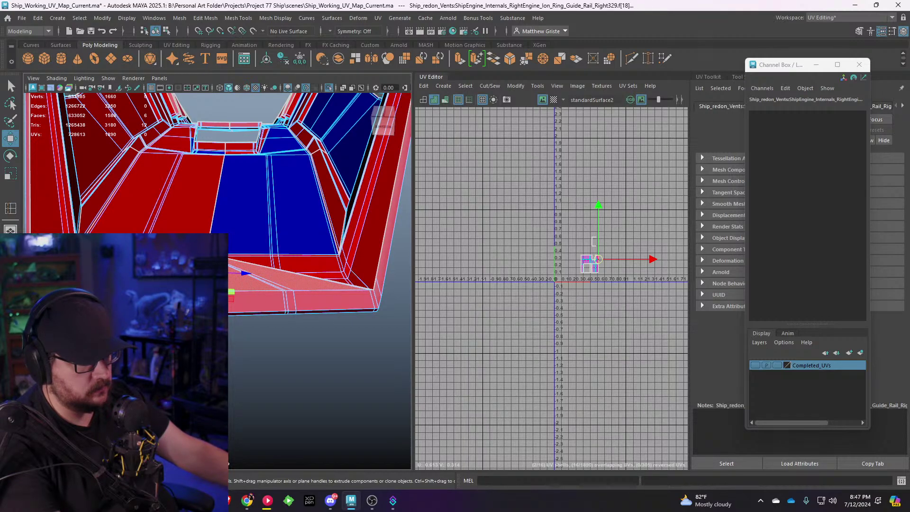
key(Delete)
Step: Switch to the General workspace and delete the leftover triangular faces hanging off the part's wide end
click(203, 279)
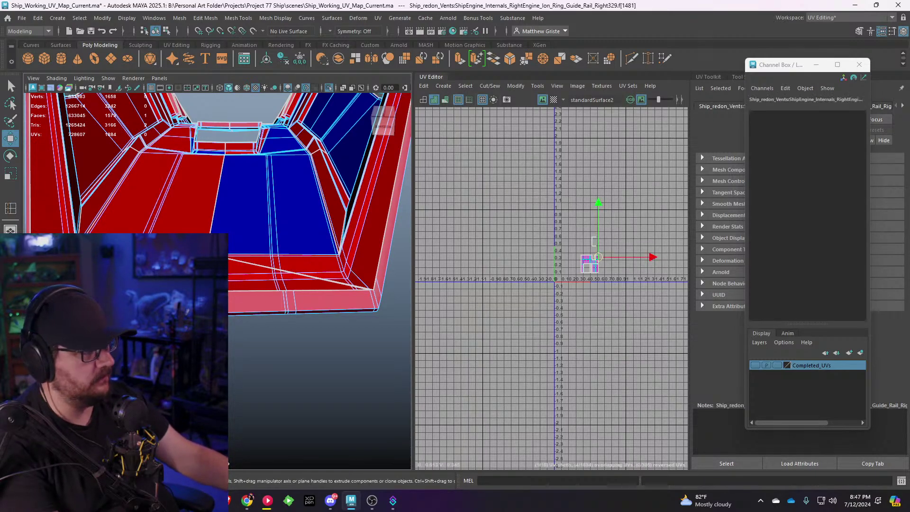
click(891, 18)
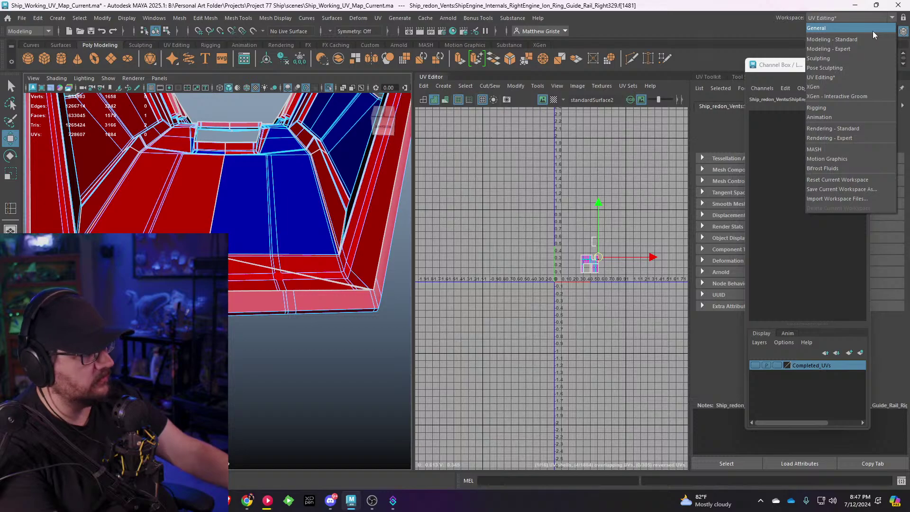
click(871, 29)
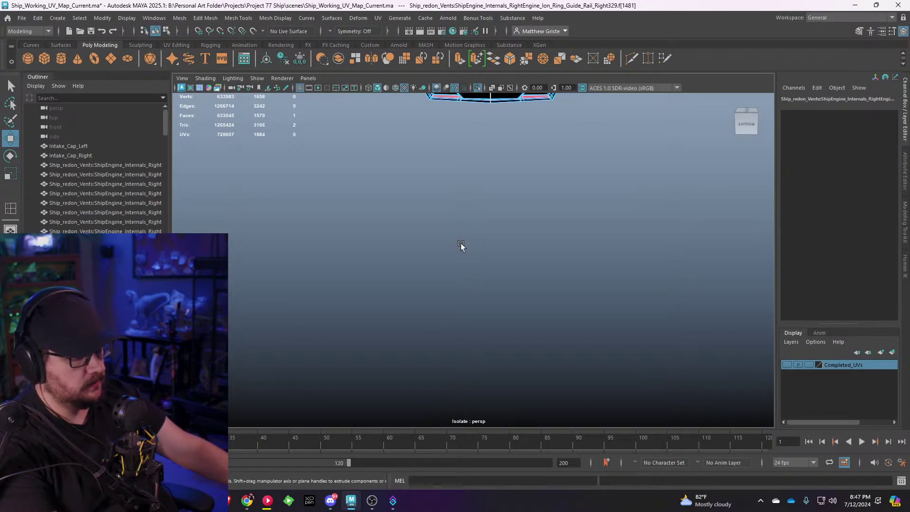
key(f)
alt+drag(461, 245, 432, 280)
scroll(432, 215, down, 4)
alt+drag(432, 215, 403, 316)
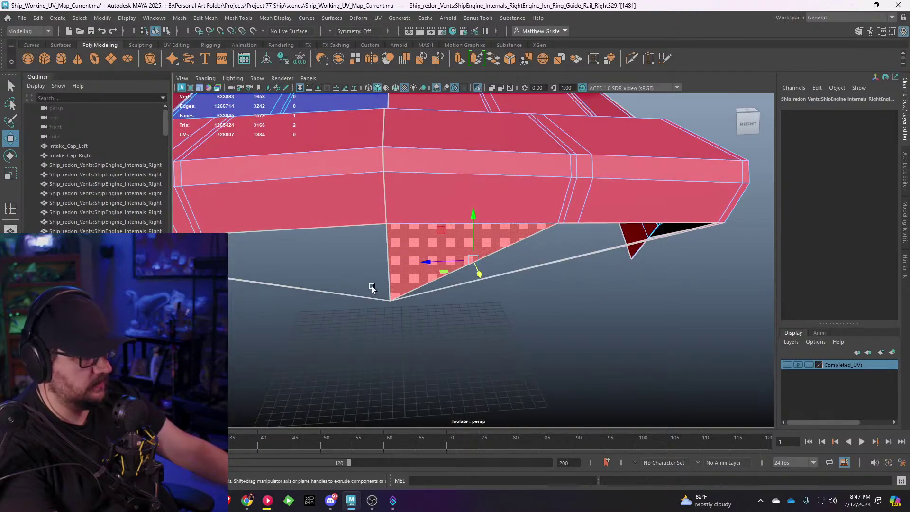
click(420, 280)
alt+drag(420, 280, 433, 214)
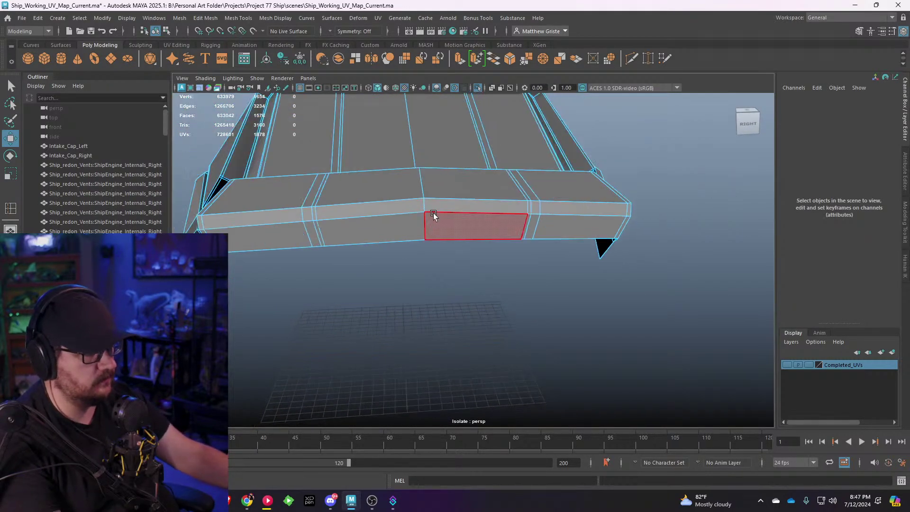
Step: Return the part to object mode and adjust the viewport lighting so its inner faces are shaded instead of black
click(433, 214)
right_drag(433, 214, 490, 186)
scroll(488, 206, down, 4)
click(510, 275)
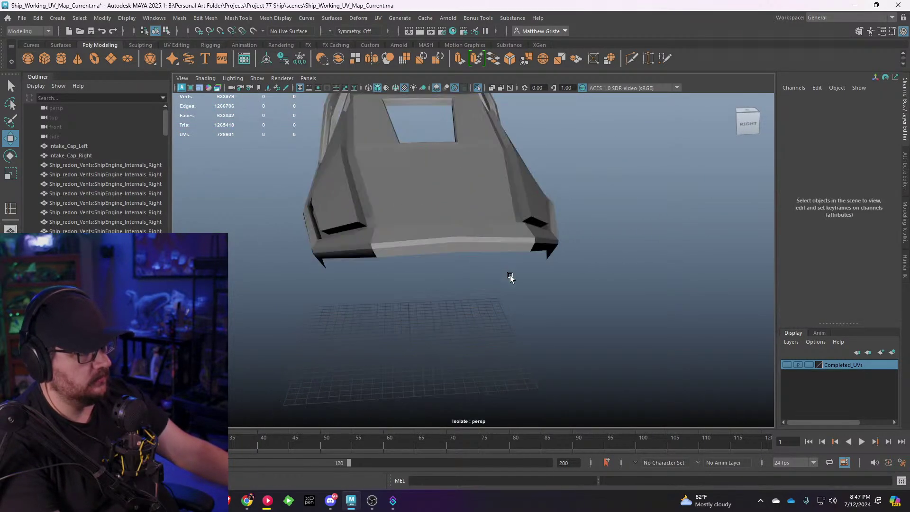
alt+drag(509, 275, 431, 199)
scroll(513, 239, up, 4)
click(502, 272)
alt+middle_drag(501, 272, 339, 177)
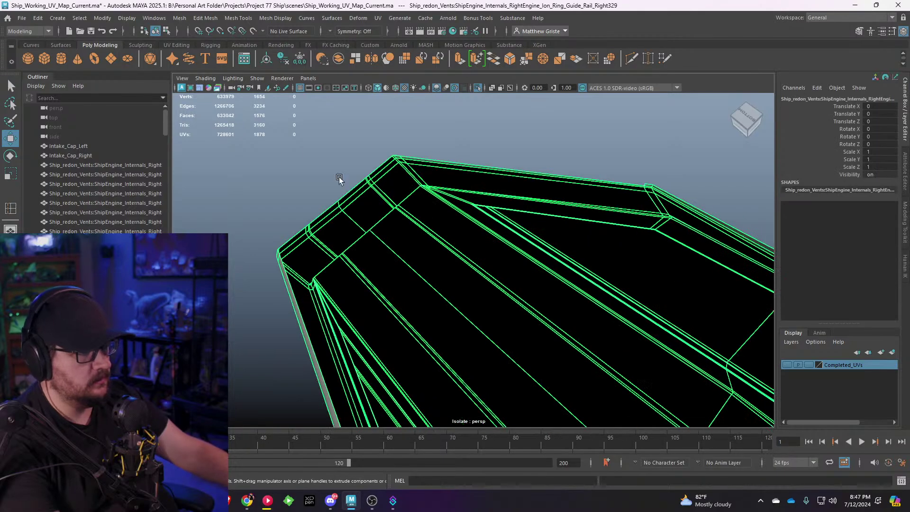
click(222, 75)
click(238, 148)
click(374, 151)
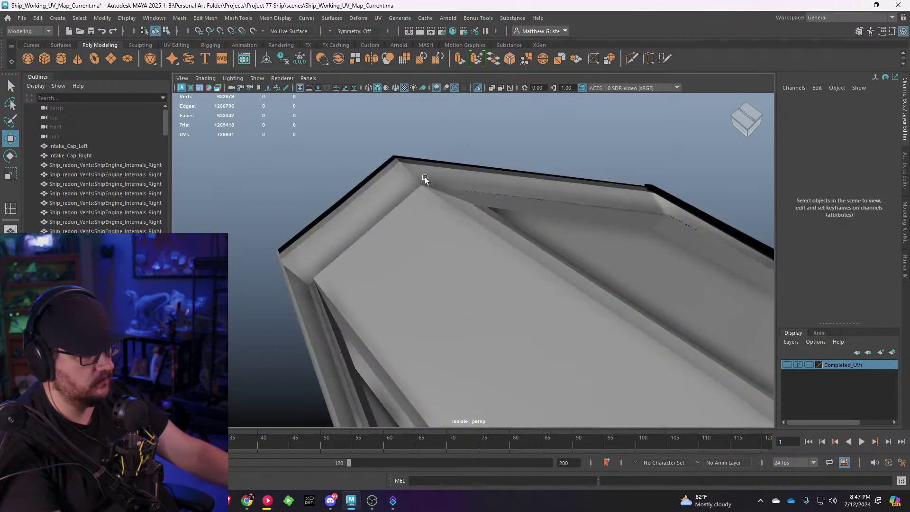
Step: Bridge a pair of opposite rim edges at the bend of the part's two side walls
alt+drag(425, 178, 428, 267)
click(462, 254)
right_drag(493, 238, 494, 193)
click(470, 246)
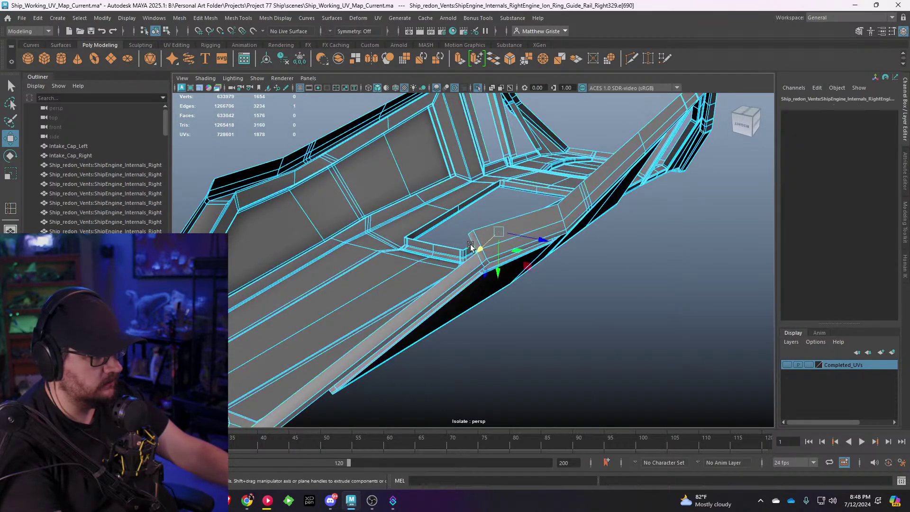
click(472, 244)
alt+drag(308, 248, 465, 242)
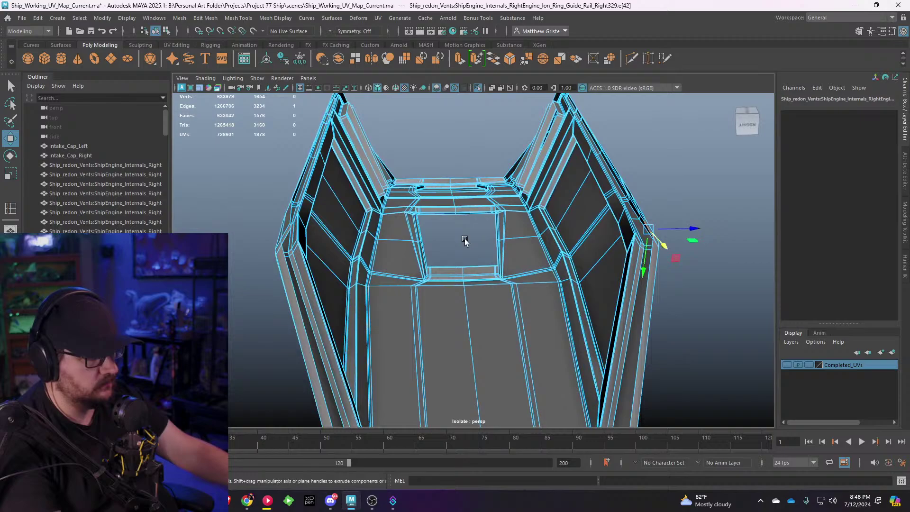
alt+drag(301, 249, 313, 249)
shift+click(311, 249)
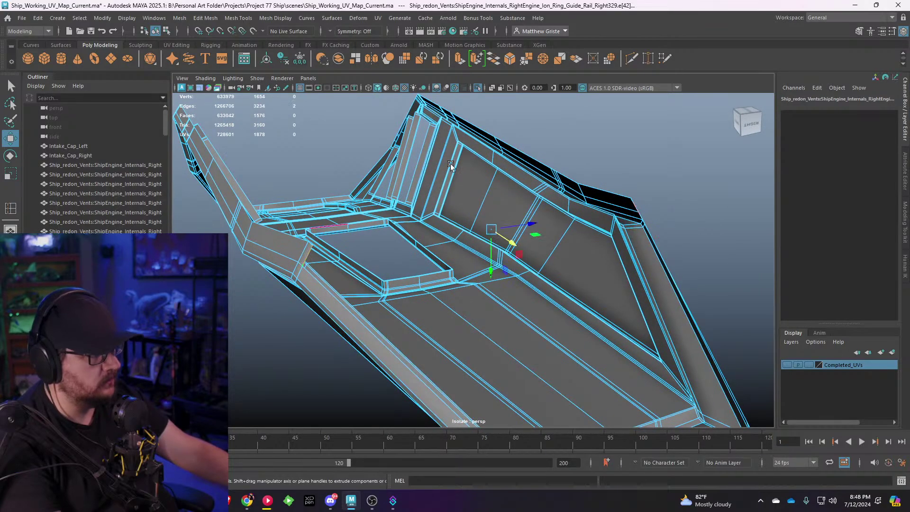
click(493, 63)
Step: Select the neighboring rim edges on both side walls and repeat the Bridge between them
alt+drag(502, 156, 524, 146)
alt+drag(584, 139, 377, 283)
shift+click(354, 173)
key(g)
Step: Select the next run of matching rim edges along both side walls, continuing from the bridged faces
scroll(443, 292, down, 4)
alt+middle_drag(373, 294, 469, 261)
alt+drag(470, 261, 483, 181)
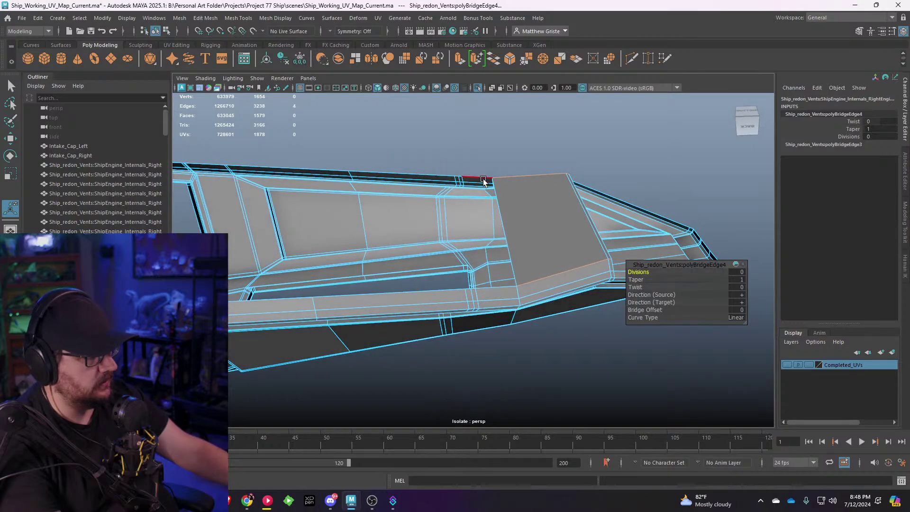
click(482, 178)
scroll(492, 289, up, 2)
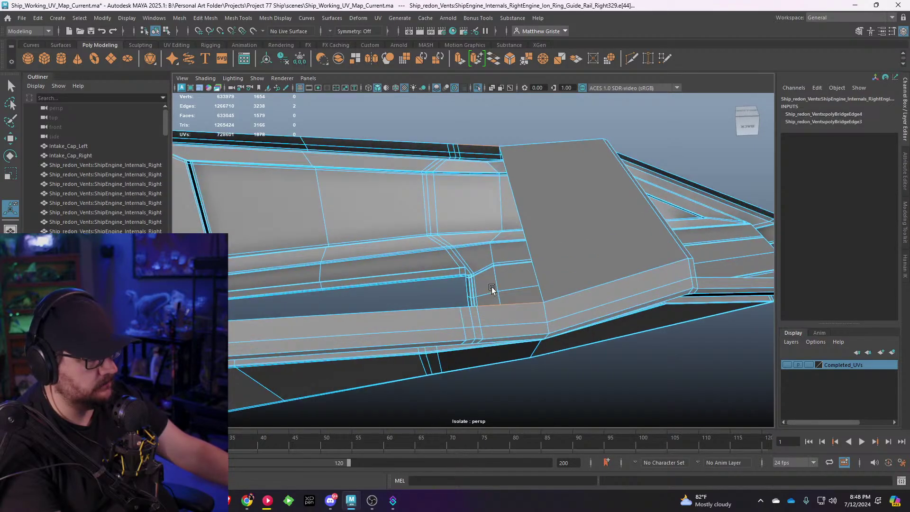
shift+click(473, 305)
shift+click(465, 307)
shift+click(443, 308)
alt+drag(417, 274, 491, 209)
alt+drag(439, 246, 373, 218)
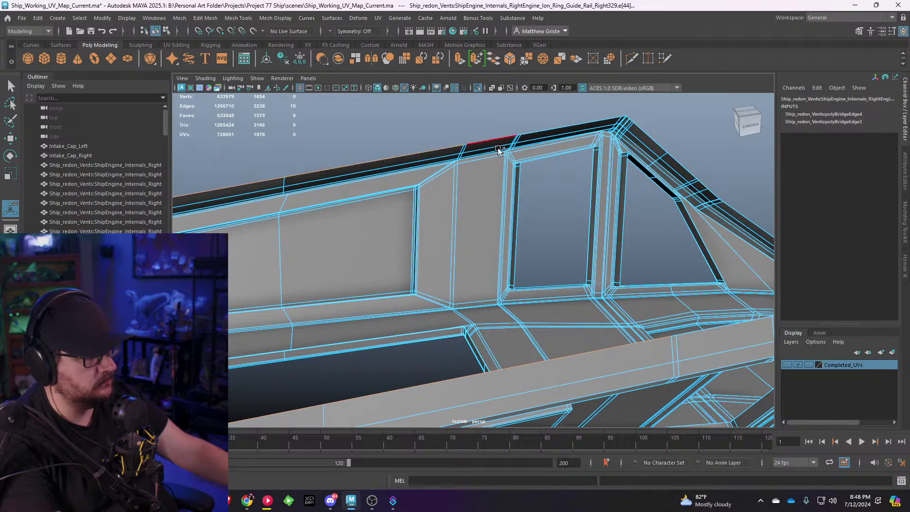
Step: Add the remaining rim edges past the window cutouts on both side walls and bridge the two edge rows
alt+drag(499, 149, 463, 315)
shift+click(533, 312)
alt+drag(376, 336, 344, 323)
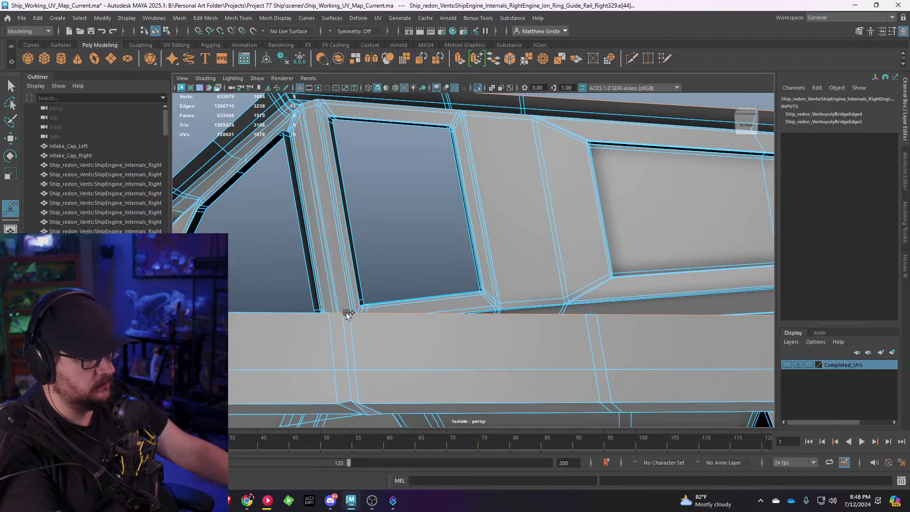
shift+click(588, 311)
alt+drag(588, 311, 385, 315)
shift+click(351, 310)
shift+click(315, 312)
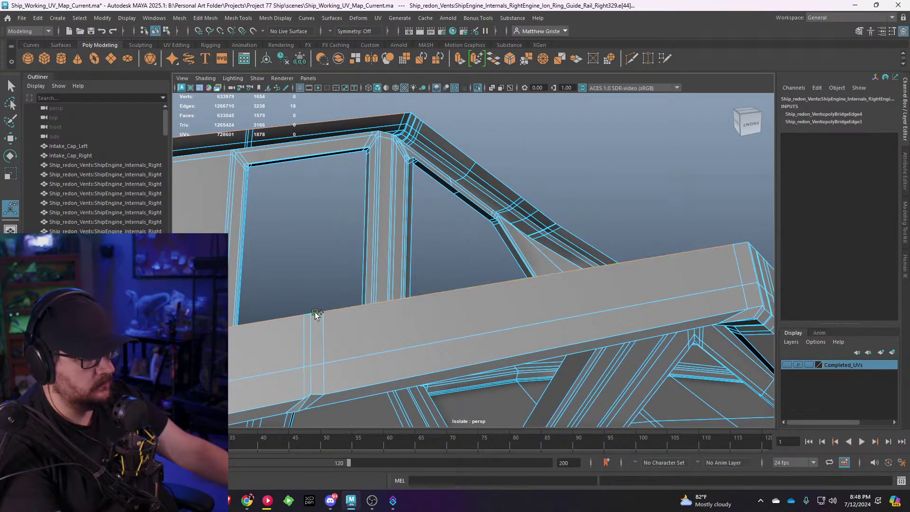
alt+drag(307, 313, 397, 250)
alt+middle_drag(419, 209, 409, 85)
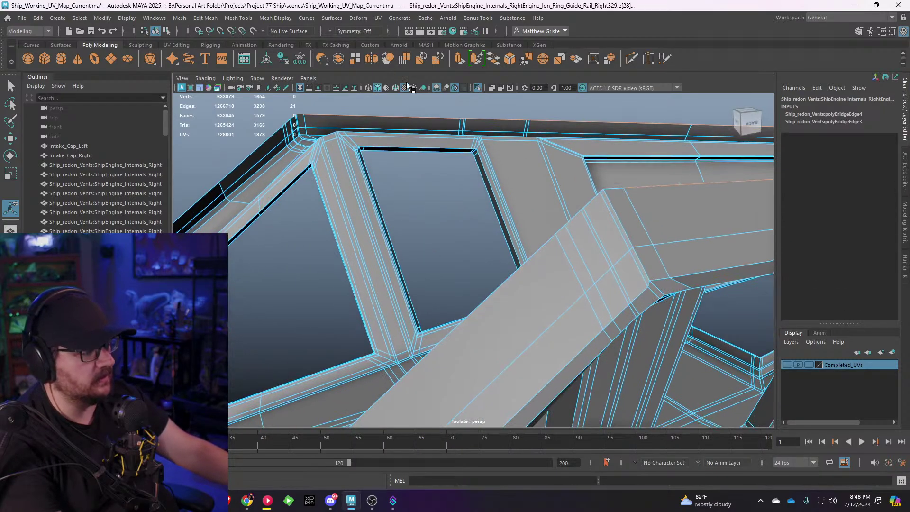
alt+drag(511, 183, 422, 202)
alt+middle_drag(343, 235, 431, 211)
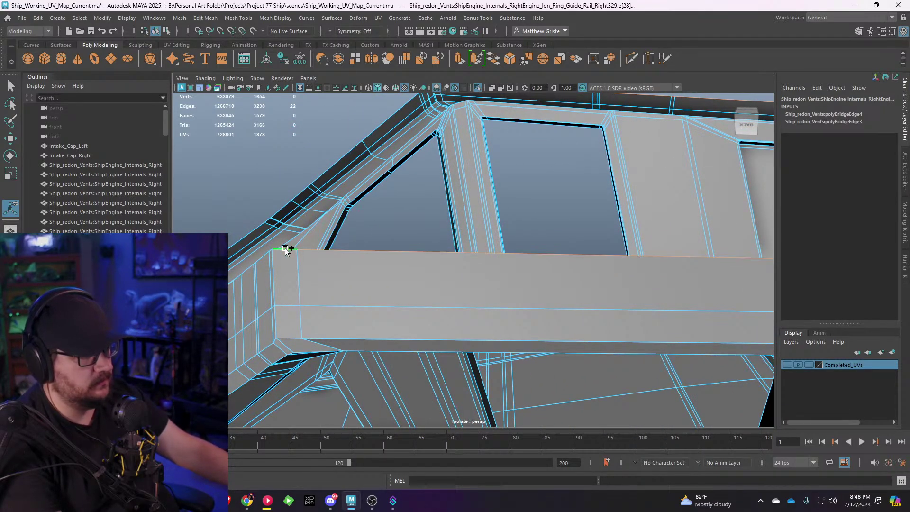
click(493, 60)
alt+drag(467, 118, 283, 223)
Step: Bridge the long rim edges of the two side walls across the open tapered section of the part
alt+drag(501, 243, 532, 205)
alt+middle_drag(532, 205, 456, 228)
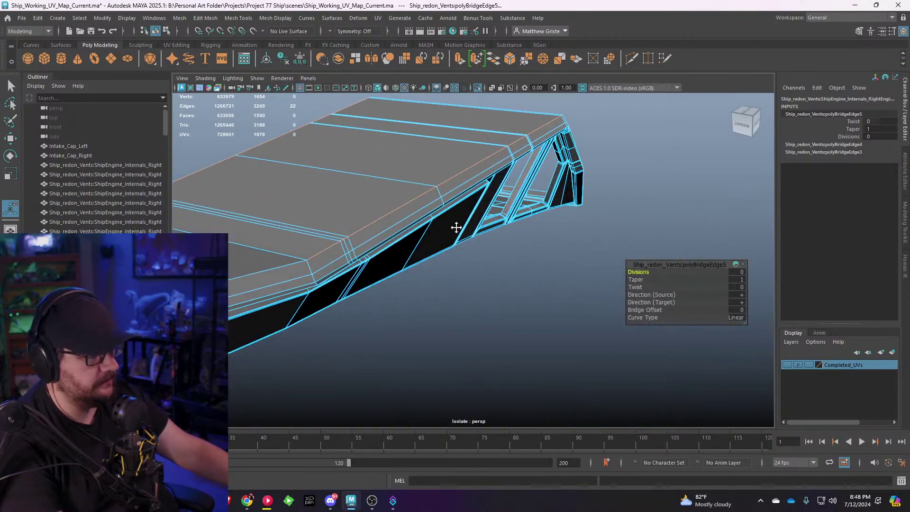
alt+drag(456, 227, 450, 207)
alt+middle_drag(400, 218, 339, 215)
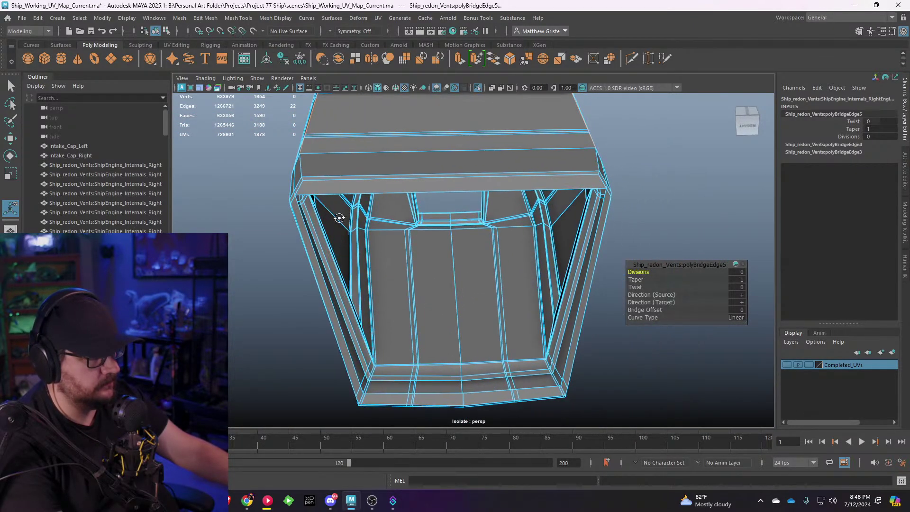
alt+drag(339, 215, 301, 221)
alt+middle_drag(301, 221, 329, 211)
alt+drag(263, 196, 332, 195)
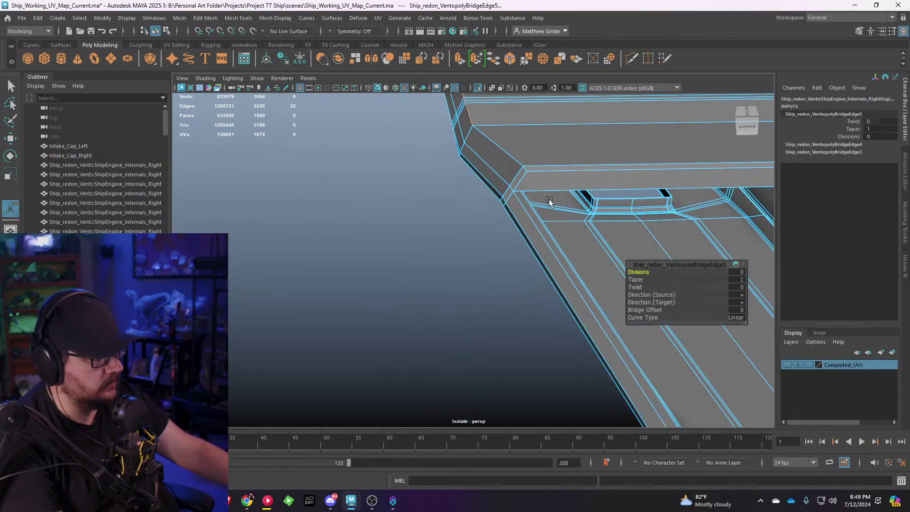
click(530, 215)
alt+drag(531, 215, 467, 207)
shift+click(668, 216)
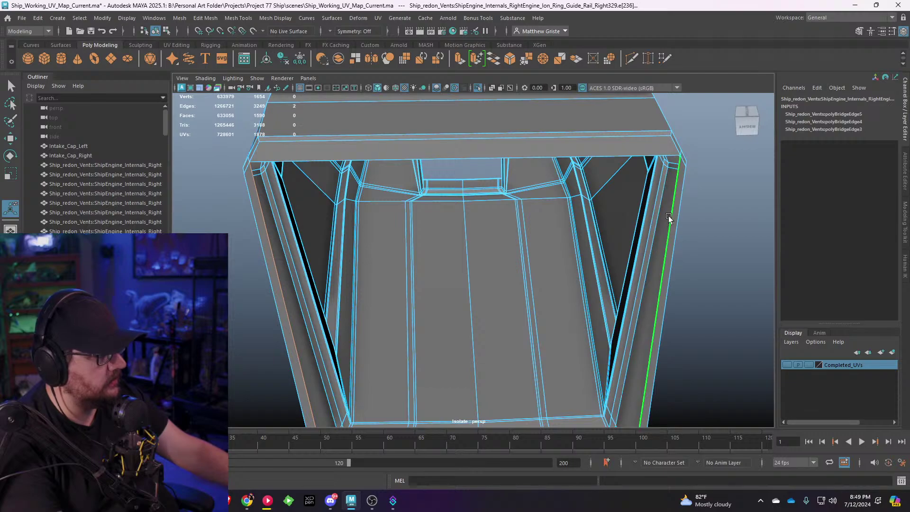
key(g)
Step: Add the short corner rim edges at the end lip to the long edge selection and bridge both sides
alt+right_drag(618, 200, 544, 207)
alt+drag(543, 207, 415, 190)
alt+right_drag(416, 197, 420, 272)
alt+middle_drag(326, 198, 335, 250)
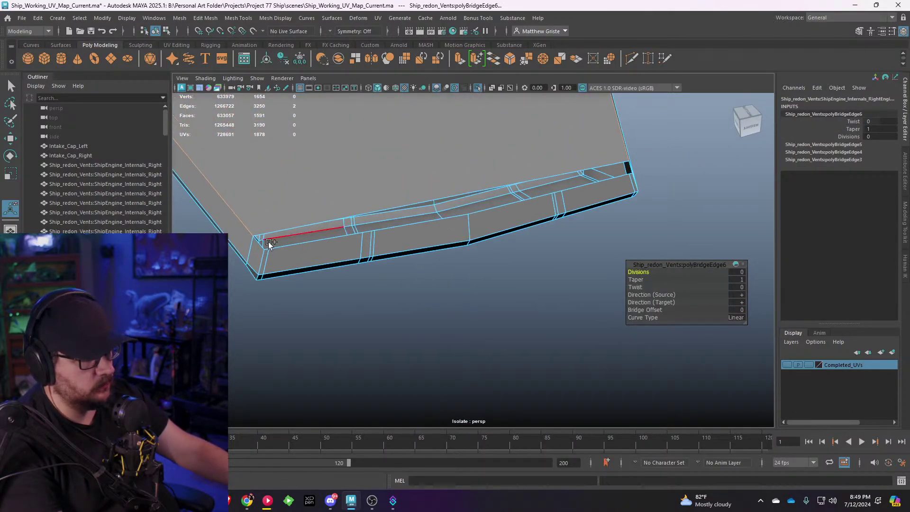
shift+click(632, 164)
alt+drag(633, 164, 394, 237)
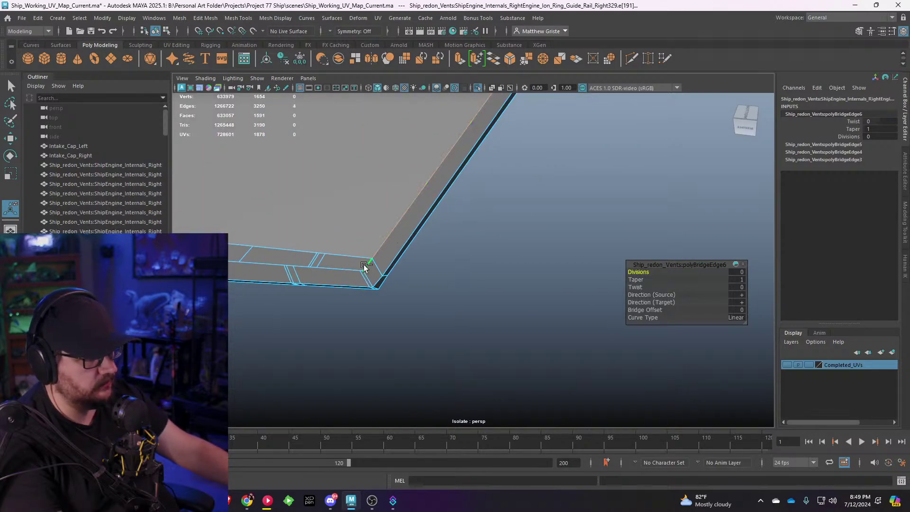
key(g)
Step: Insert an edge loop down the center of the bridged cover, in line with the end lip's middle edge
alt+drag(450, 216, 333, 156)
click(238, 18)
click(260, 89)
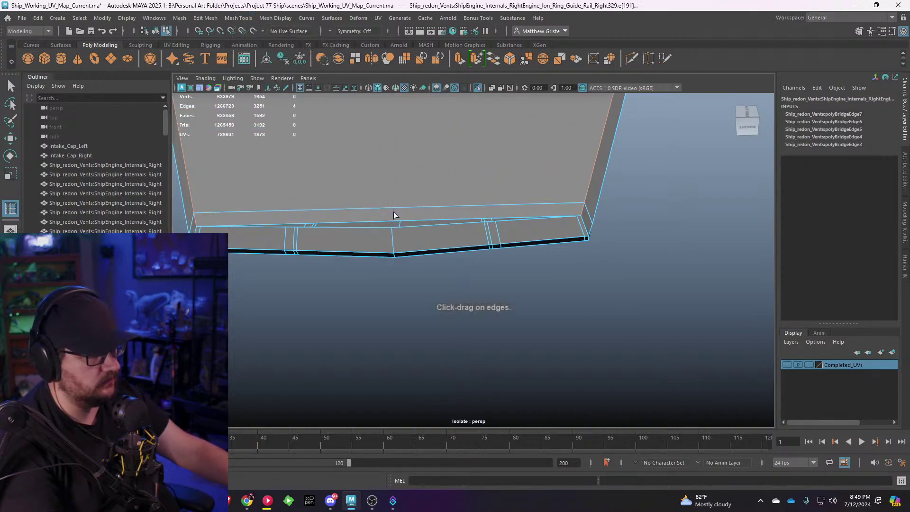
drag(392, 217, 391, 223)
key(ctrl+z)
key(q)
click(392, 208)
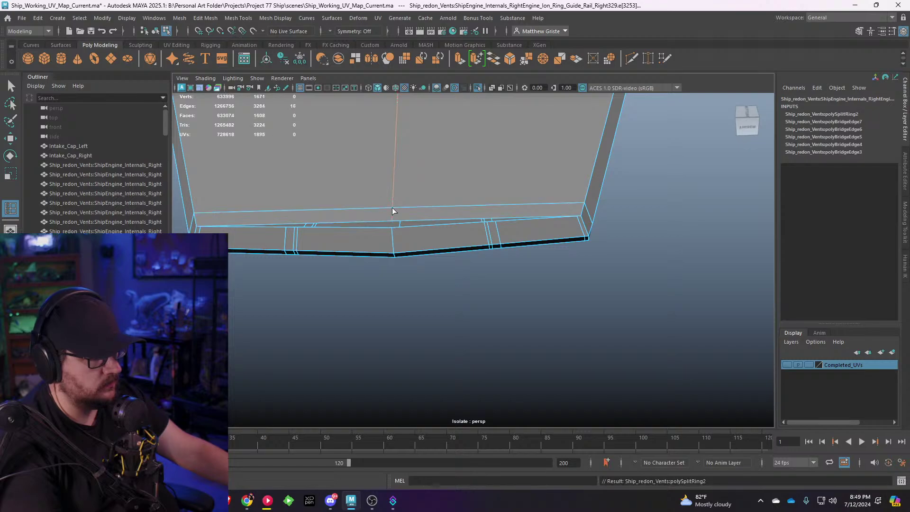
key(q)
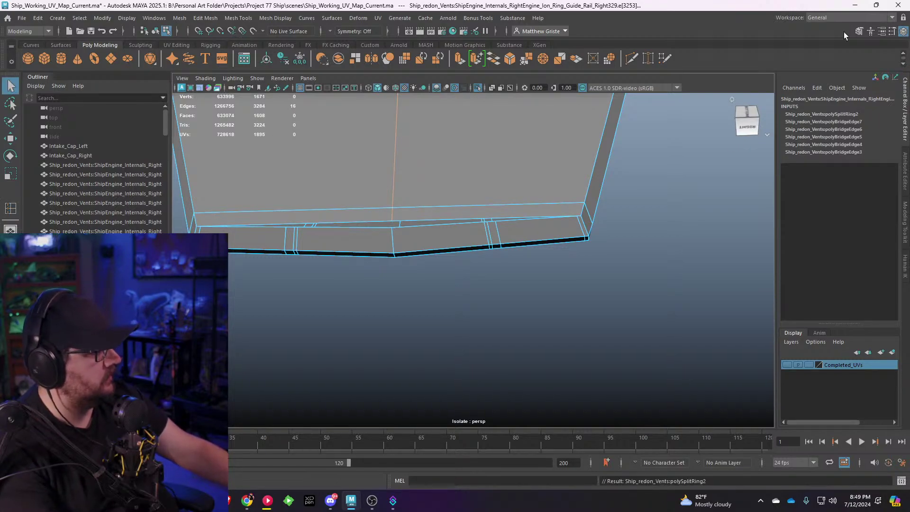
Step: Target-weld the end lip's center vertex to the matching vertex of the new center loop
click(858, 31)
click(863, 378)
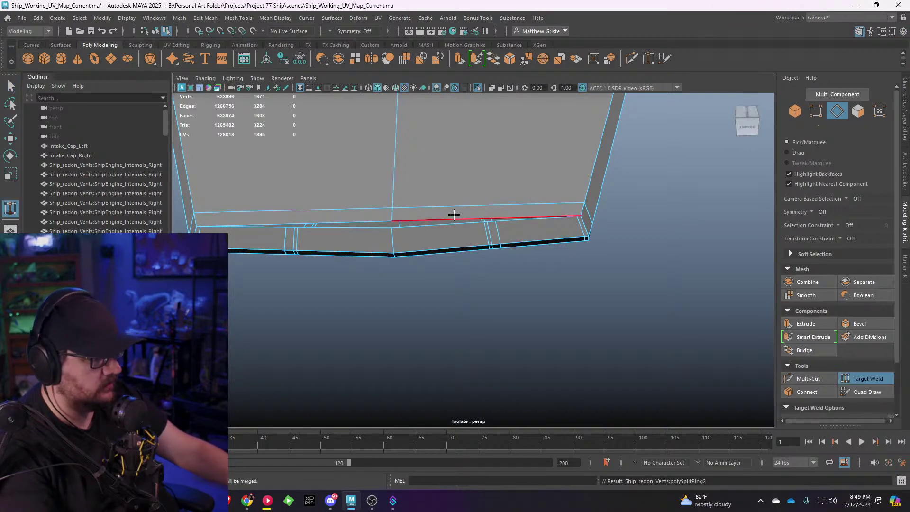
right_drag(436, 210, 396, 228)
drag(391, 222, 391, 221)
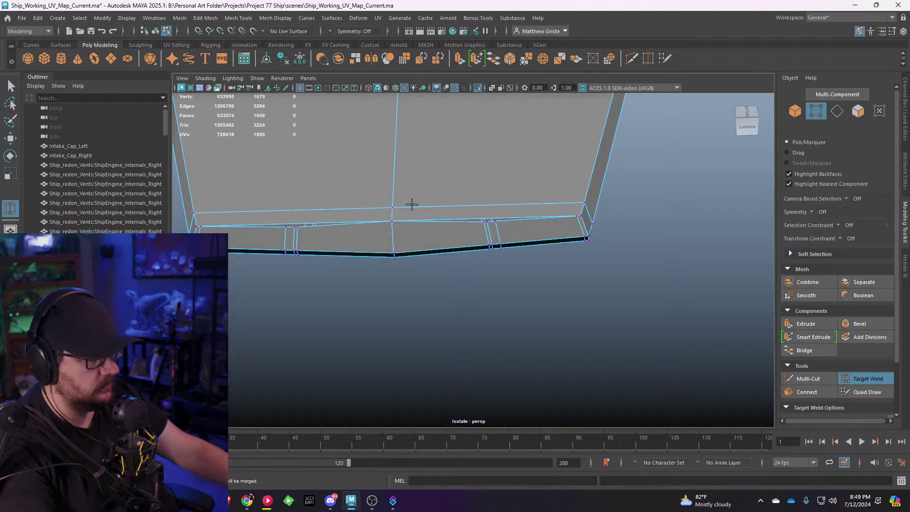
key(q)
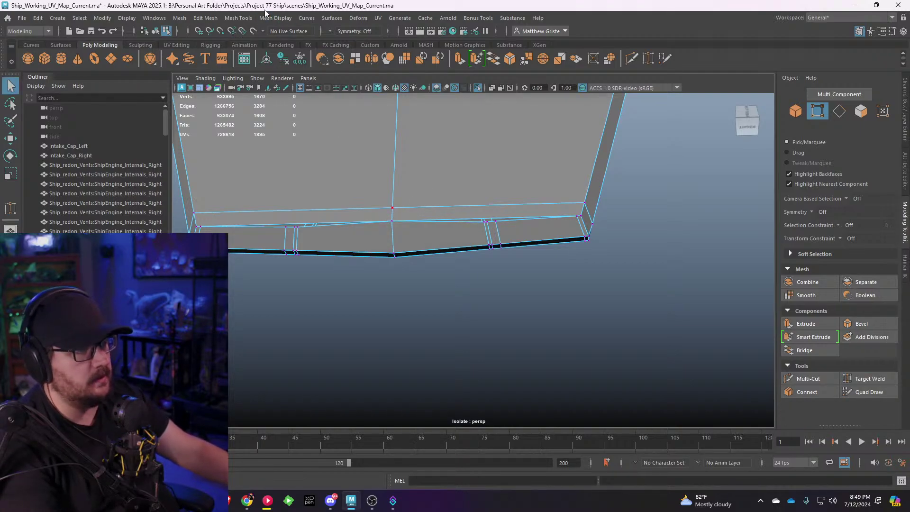
Step: Insert edge loops along the cover on both sides of its center, matching the end lip's remaining cross edges
click(239, 18)
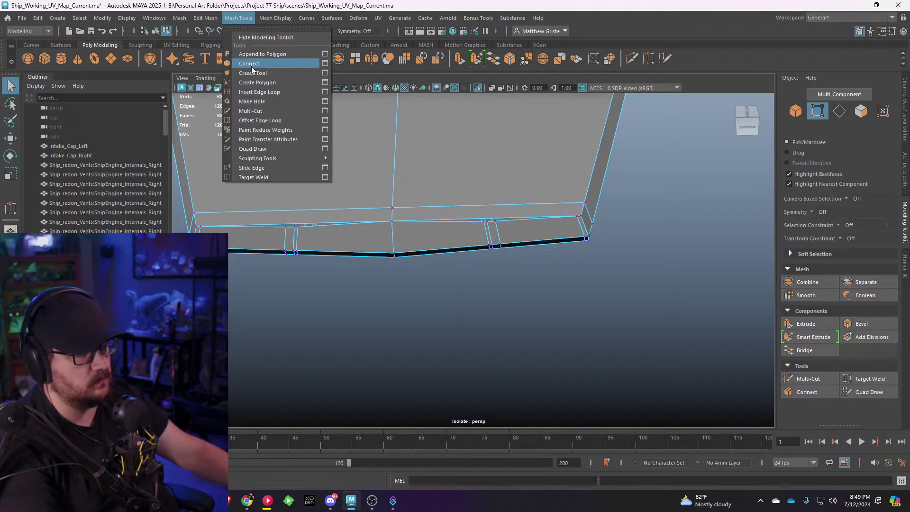
click(255, 122)
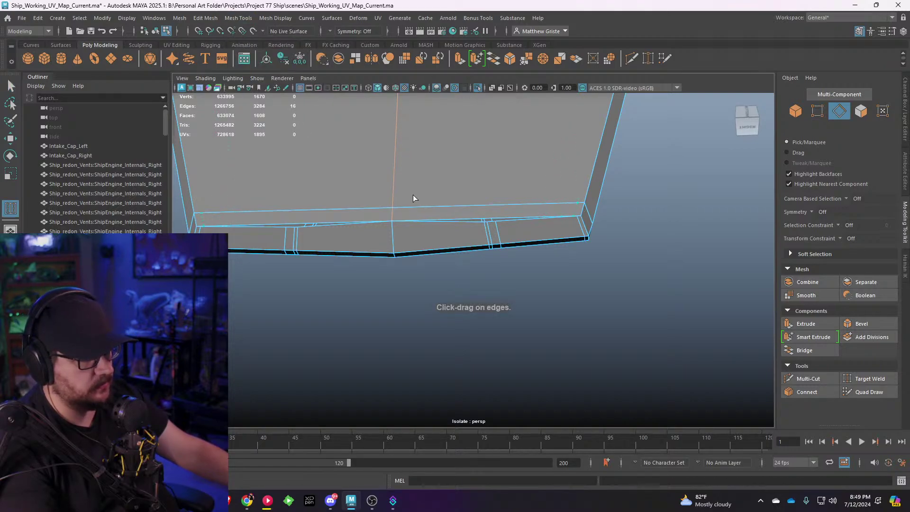
drag(414, 199, 391, 171)
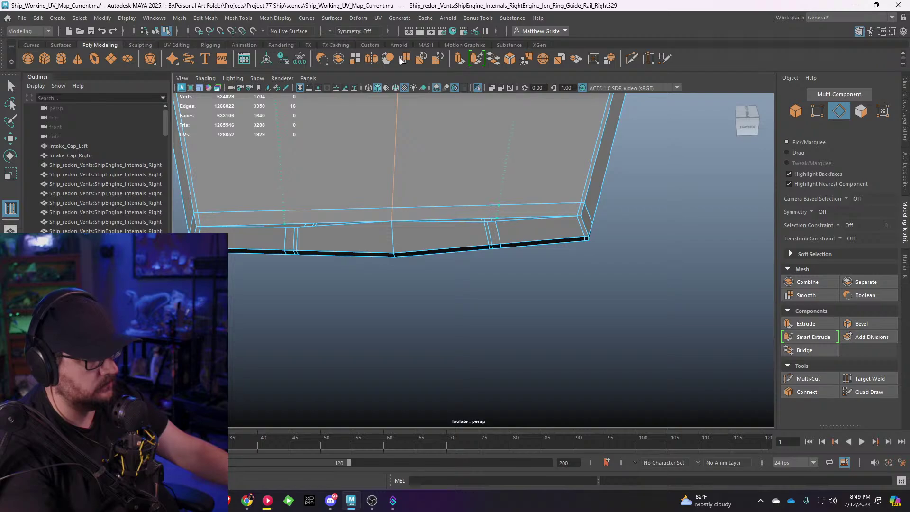
drag(401, 59, 401, 101)
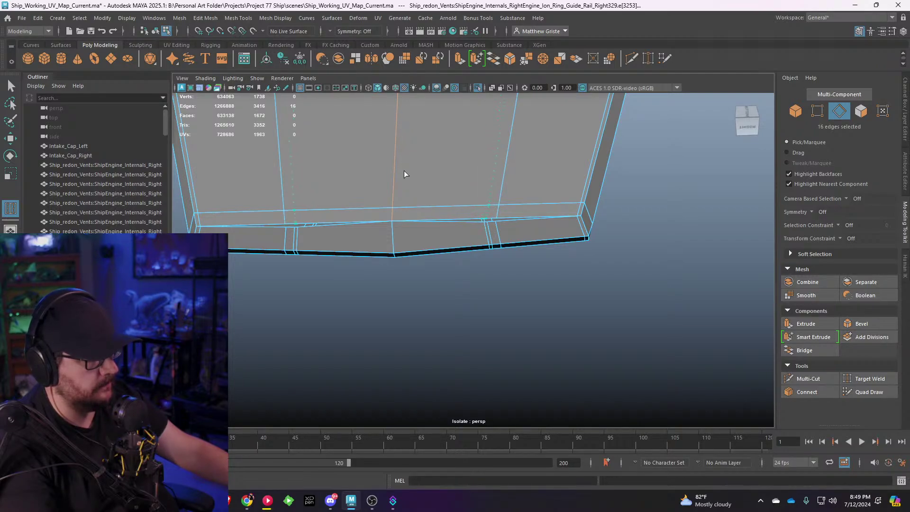
mouse_move(404, 171)
mouse_down()
mouse_move(380, 183)
mouse_move(380, 166)
mouse_move(398, 168)
mouse_up()
key(q)
Step: Target-weld the end lip's vertices to the matching loop ends on both sides of the cover's center
alt+right_drag(393, 156, 390, 196)
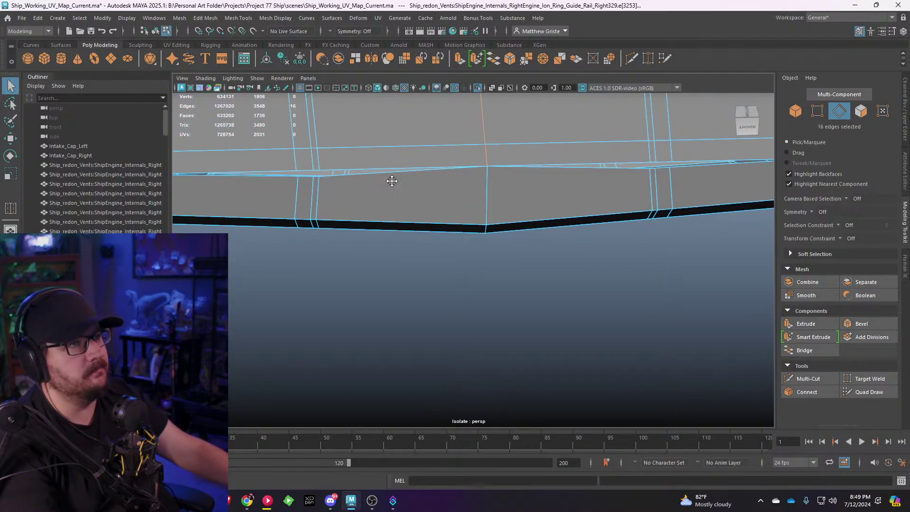
mouse_move(392, 181)
alt+middle_down()
mouse_move(409, 197)
mouse_move(406, 188)
alt+middle_up()
alt+right_drag(406, 188, 404, 214)
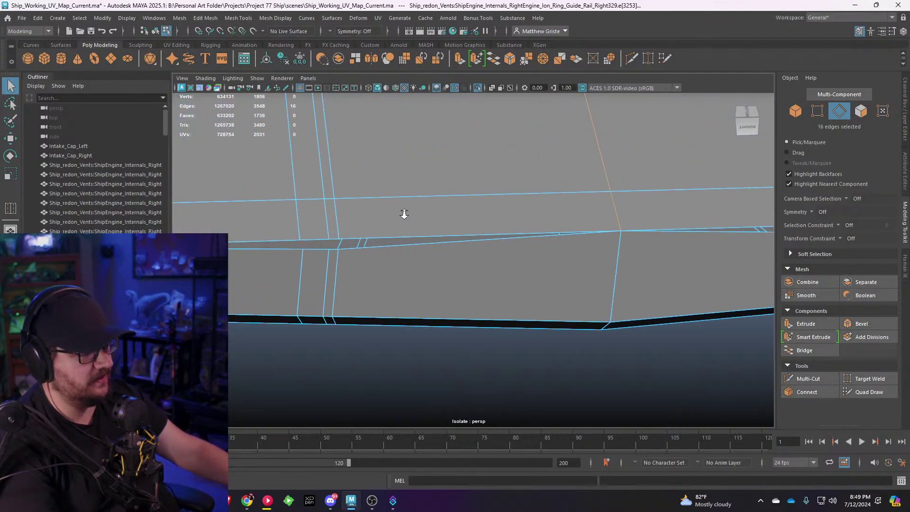
right_drag(303, 220, 258, 213)
alt+middle_drag(553, 248, 687, 299)
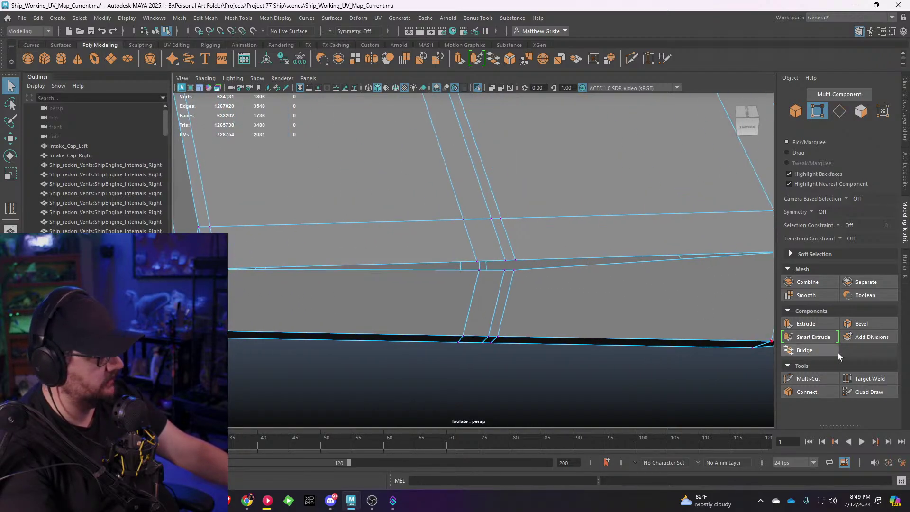
click(845, 377)
drag(477, 266, 514, 260)
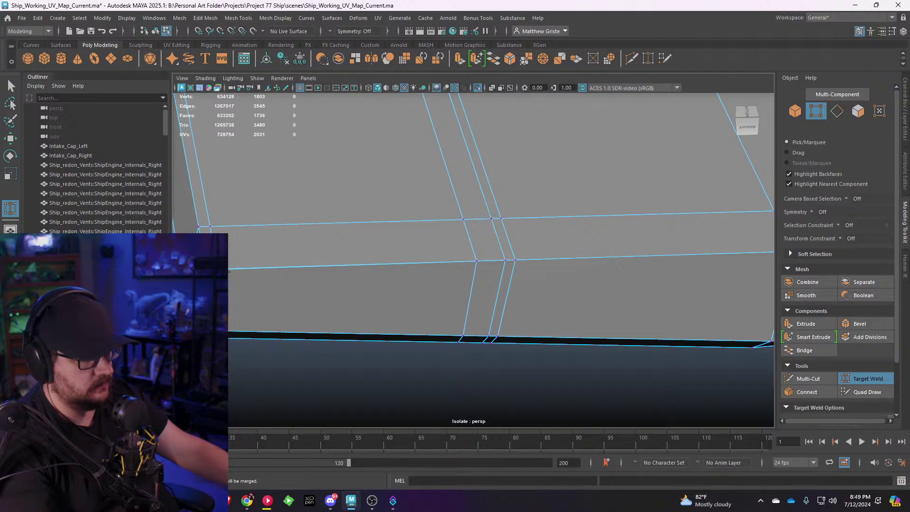
alt+middle_drag(527, 251, 460, 234)
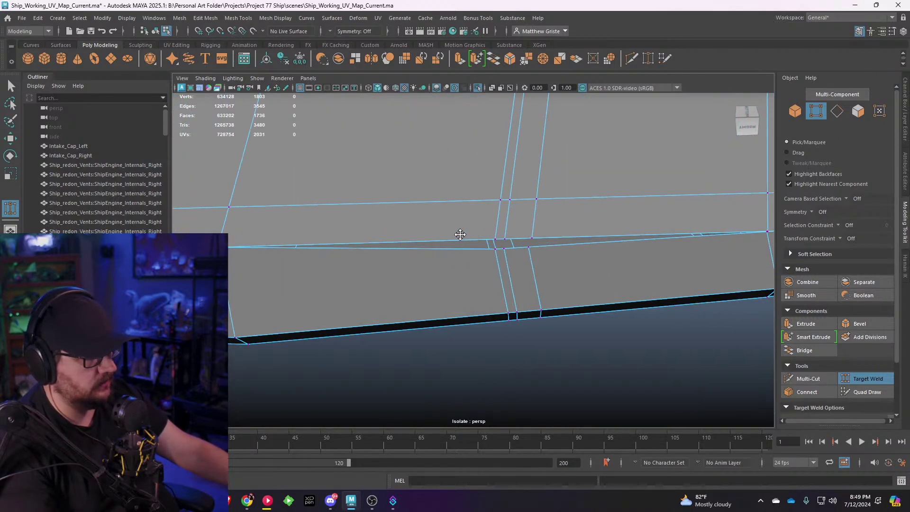
drag(494, 247, 531, 237)
alt+middle_drag(758, 219, 498, 233)
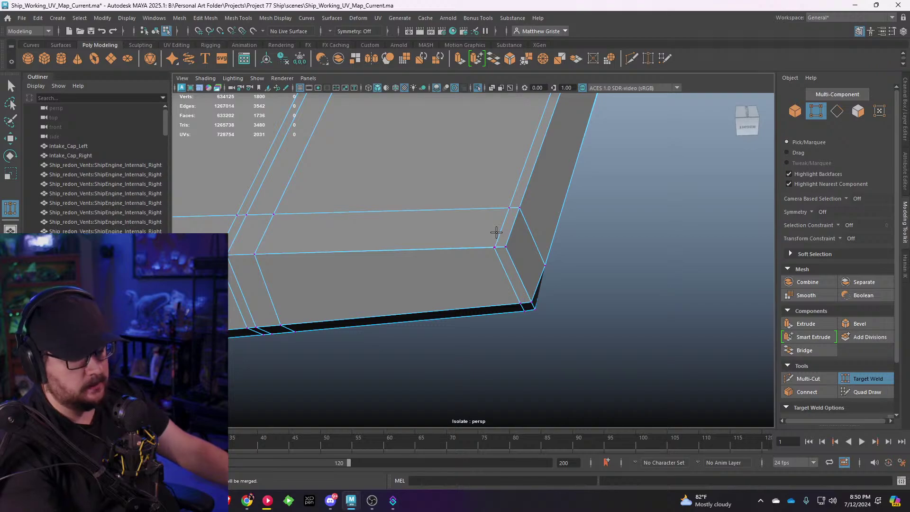
Step: Select the overlapping vertices at both corners of the end lip and merge them
right_drag(496, 232, 464, 227)
drag(494, 251, 494, 252)
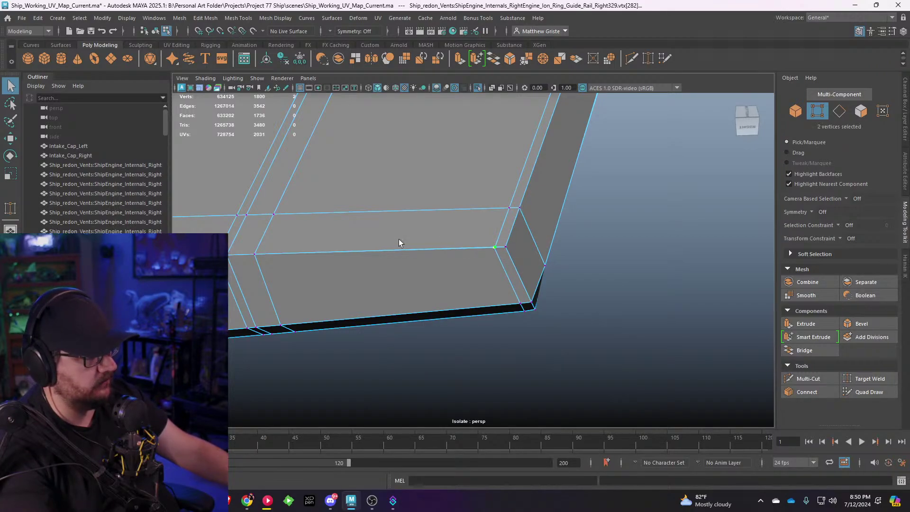
alt+drag(400, 244, 586, 251)
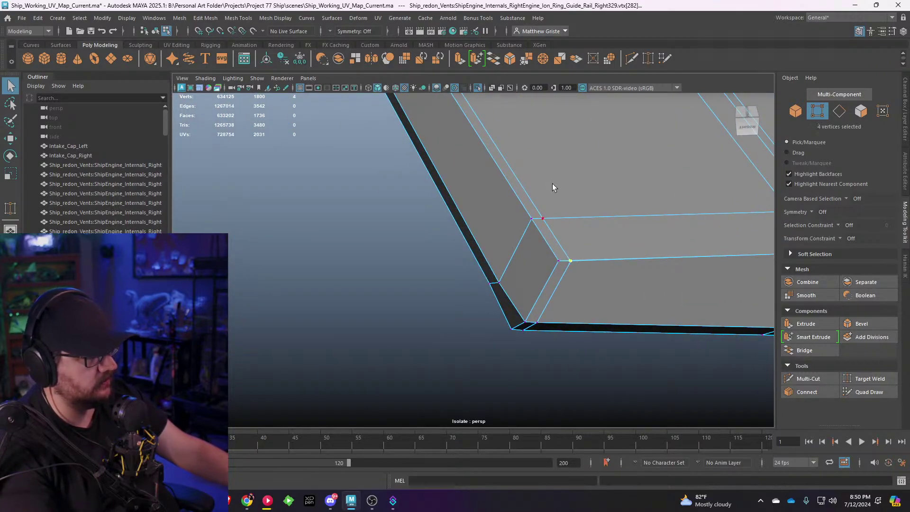
click(527, 64)
Step: Select the rim edges around the bend on both side walls of the part's remaining opening
alt+drag(528, 142, 387, 206)
alt+drag(484, 180, 451, 208)
right_drag(451, 207, 451, 176)
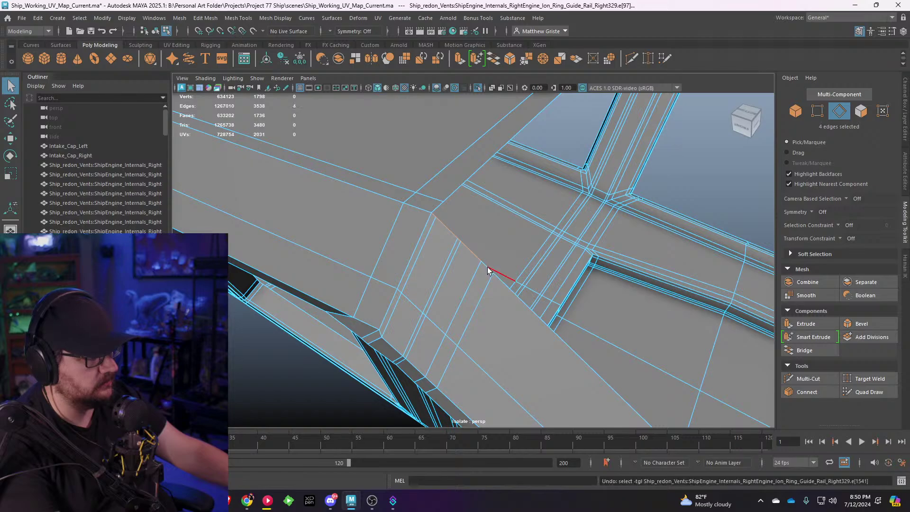
alt+drag(489, 270, 481, 184)
shift+click(491, 175)
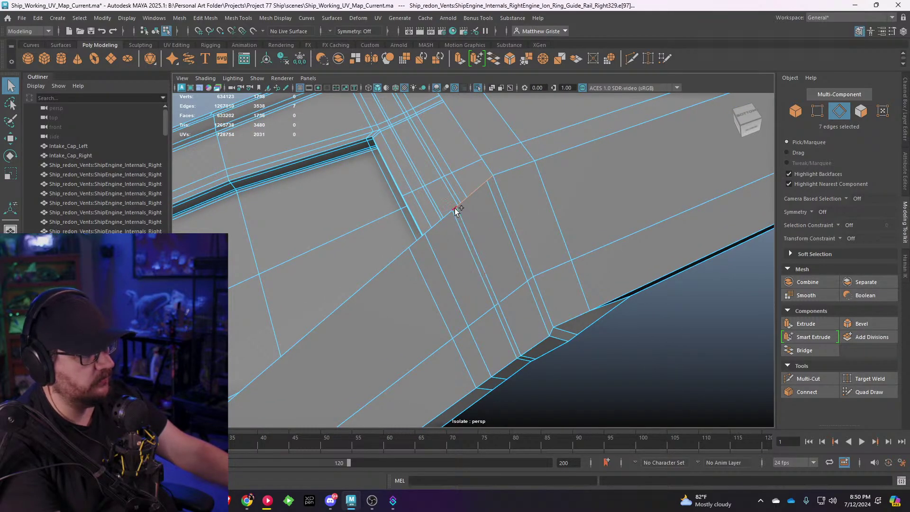
shift+click(401, 253)
alt+drag(400, 253, 454, 226)
shift+click(408, 249)
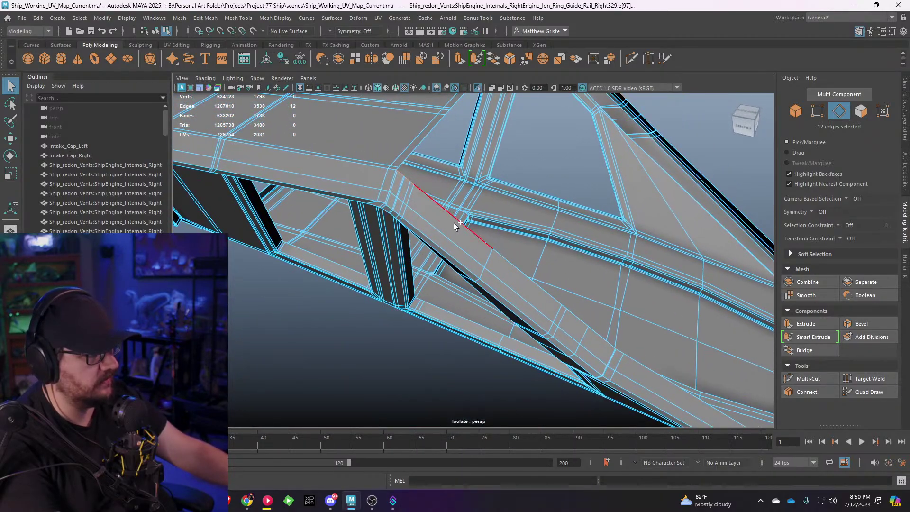
Step: Extend the selection with the rim edges along one side wall, past the window cutout and the next bend
alt+drag(474, 295, 385, 286)
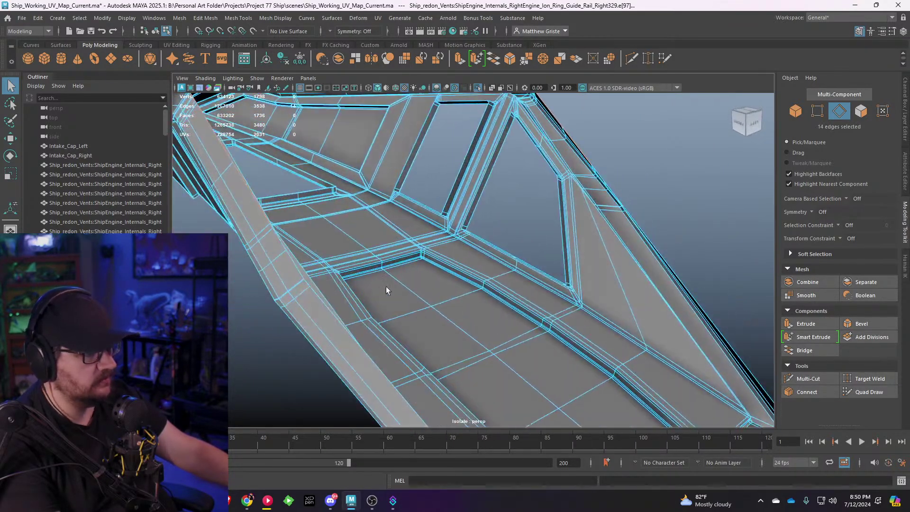
alt+middle_drag(385, 287, 429, 281)
scroll(429, 280, up, 2)
scroll(350, 249, up, 1)
alt+drag(350, 248, 370, 259)
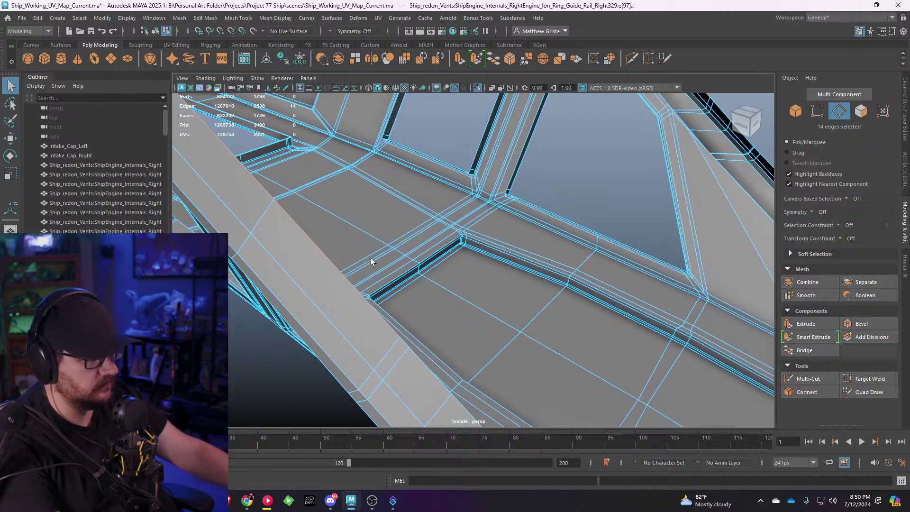
shift+click(402, 342)
shift+click(430, 374)
alt+drag(430, 373, 299, 330)
shift+click(409, 335)
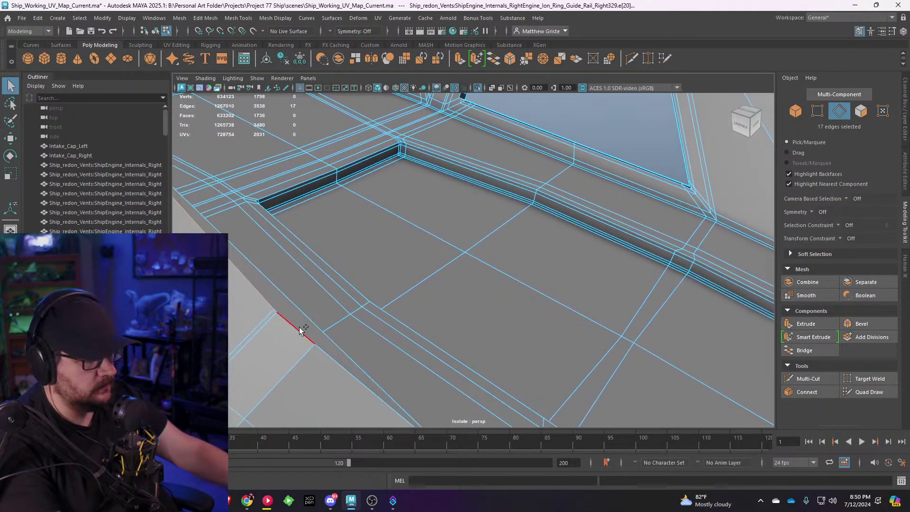
shift+click(275, 309)
shift+click(327, 355)
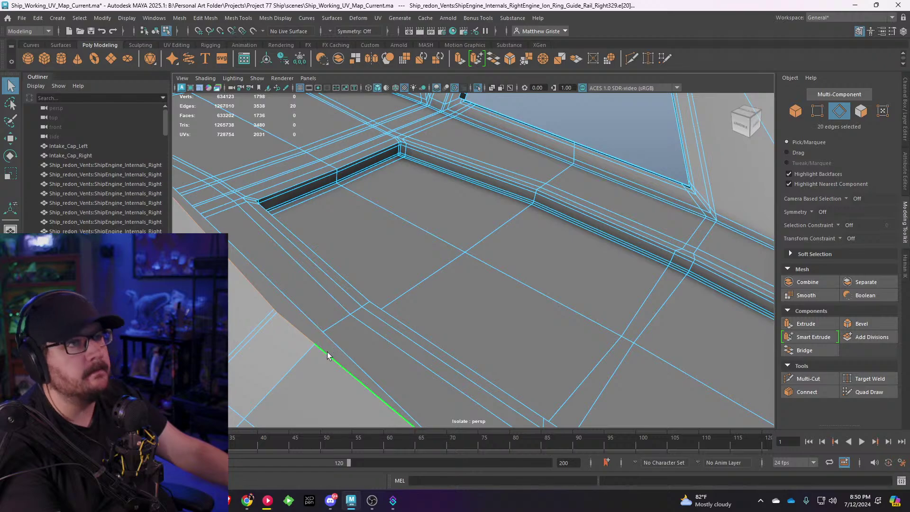
Step: Extend the selection with the matching rim edges along the opposite side wall, past the recessed panel and the bend
alt+drag(367, 262, 371, 263)
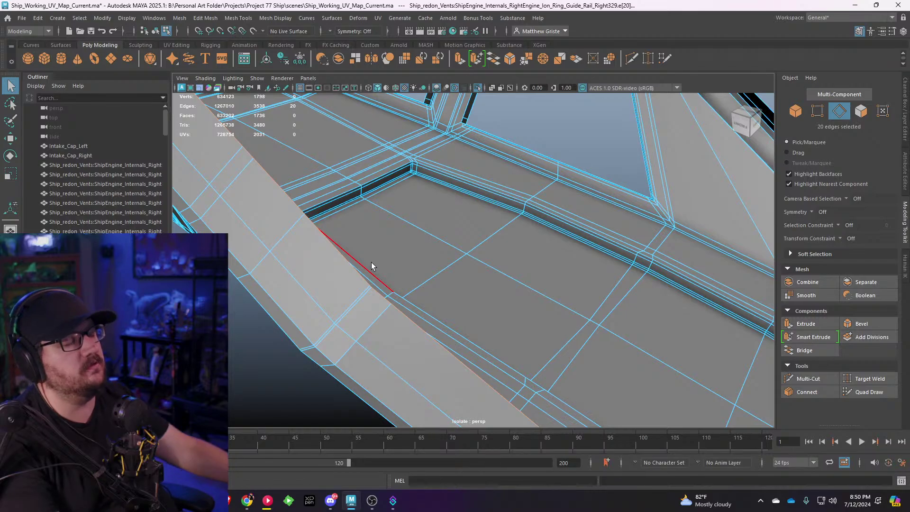
alt+drag(371, 262, 396, 252)
alt+right_drag(396, 252, 482, 265)
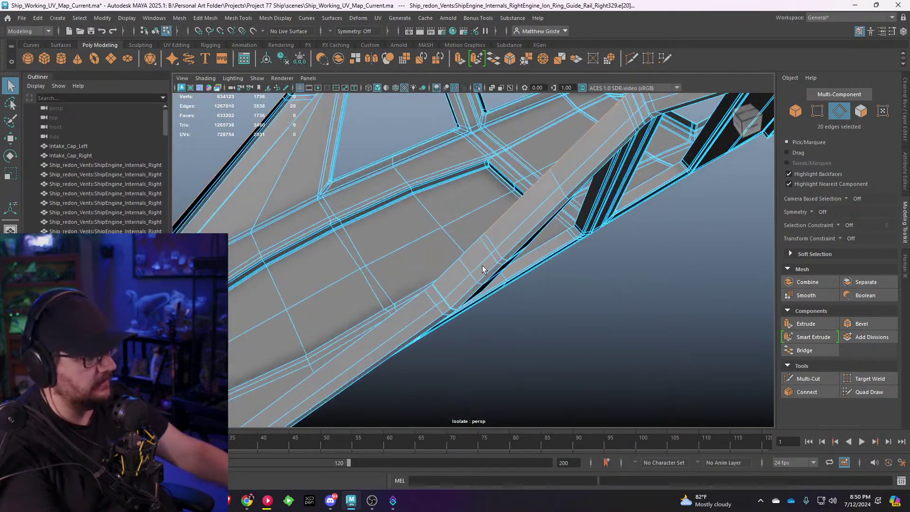
alt+drag(482, 266, 479, 248)
shift+click(491, 225)
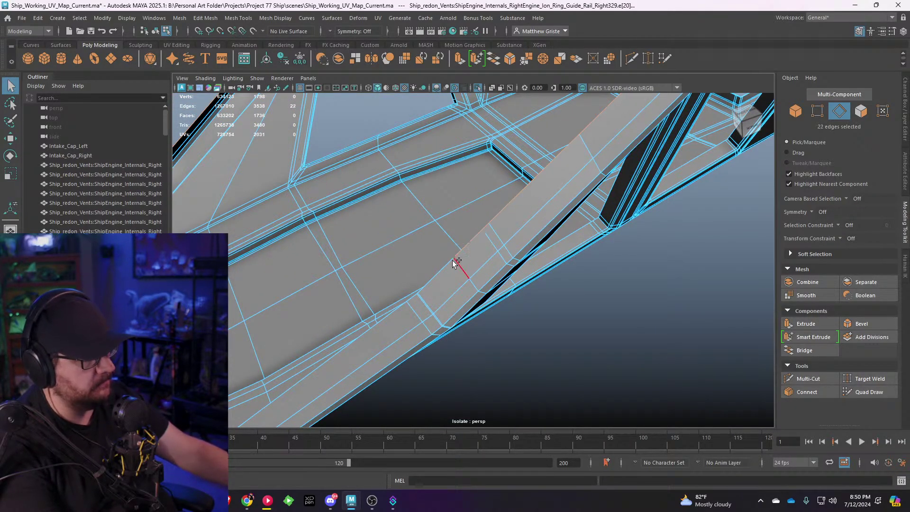
alt+drag(431, 286, 499, 308)
shift+click(499, 308)
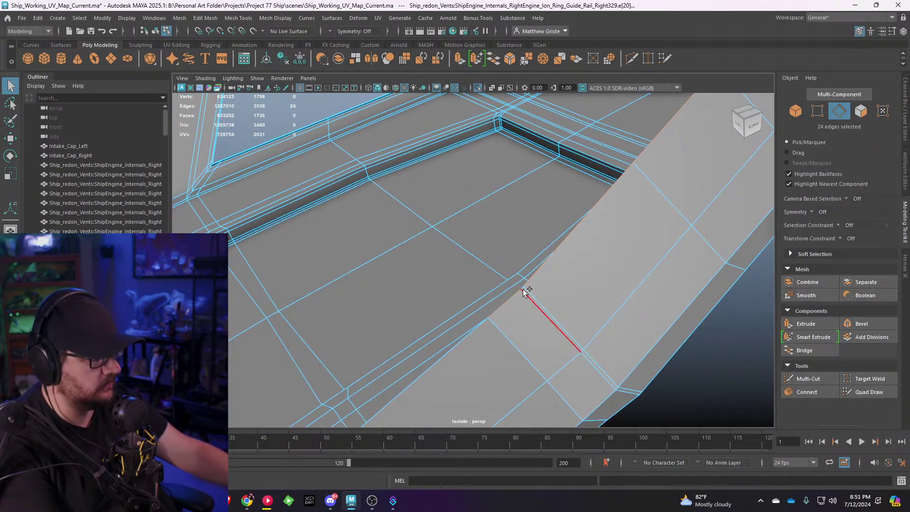
shift+click(523, 287)
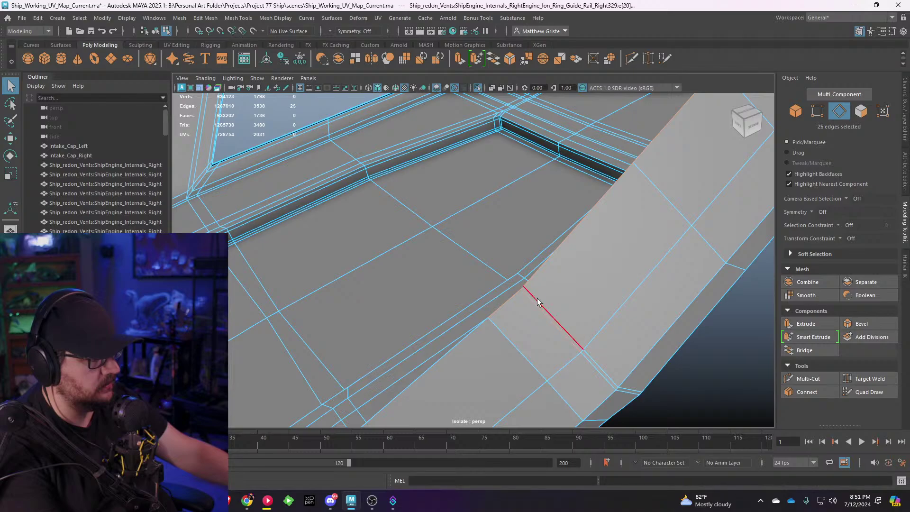
alt+drag(482, 330, 408, 272)
shift+click(698, 287)
Step: Bridge the selected rim edges across the remaining opening, return to object mode and clear the selection
click(491, 64)
alt+drag(486, 128, 425, 194)
key(F8)
click(647, 159)
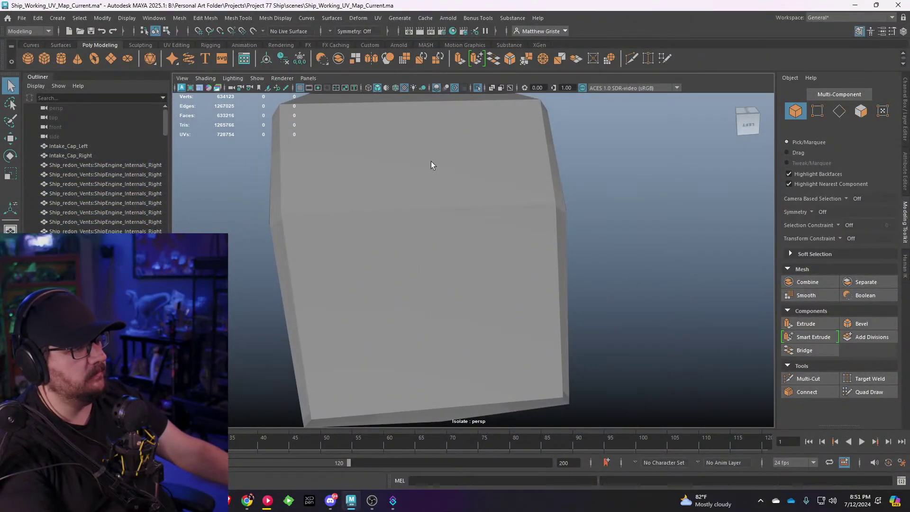
Step: Insert an edge loop through the new bridge faces, in line with the cover's existing center edge
click(429, 162)
scroll(418, 174, down, 4)
alt+drag(418, 174, 421, 192)
scroll(421, 192, up, 4)
alt+drag(428, 158, 414, 147)
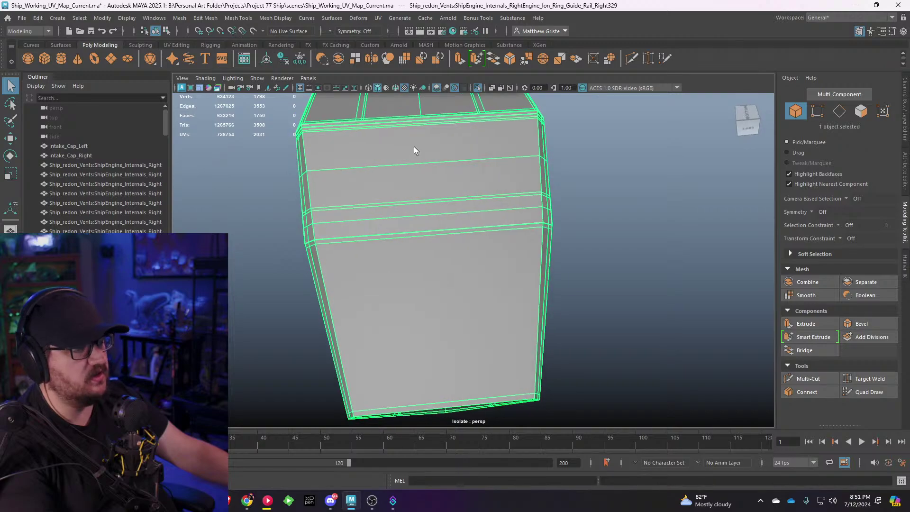
click(238, 18)
click(246, 91)
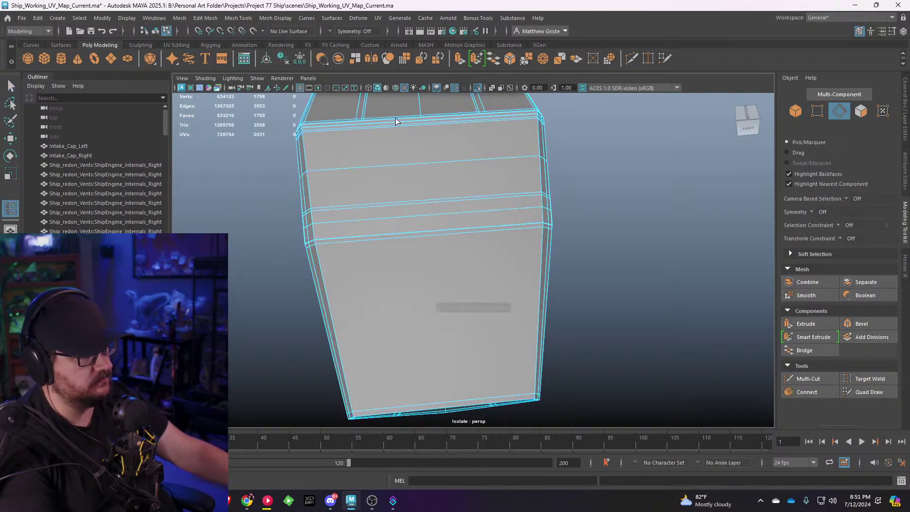
alt+middle_drag(401, 126, 395, 218)
scroll(396, 218, up, 3)
alt+middle_drag(391, 168, 428, 314)
scroll(428, 313, up, 6)
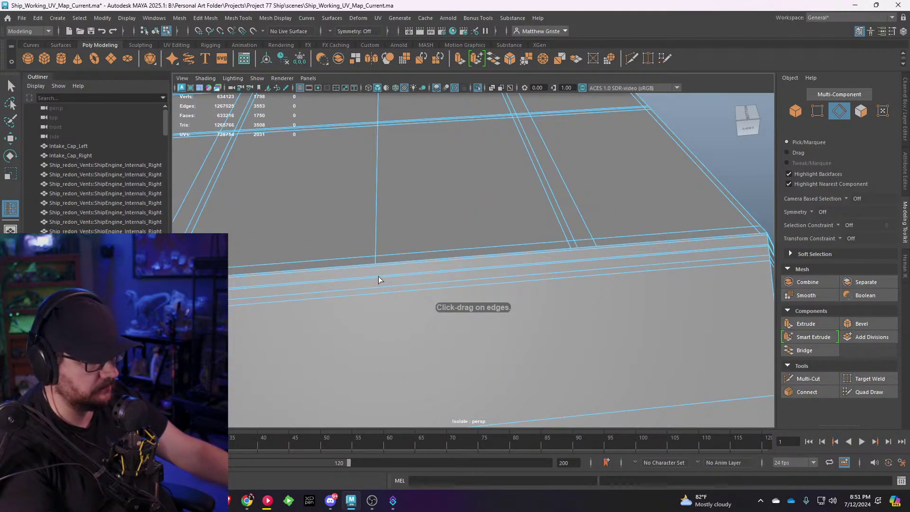
click(377, 278)
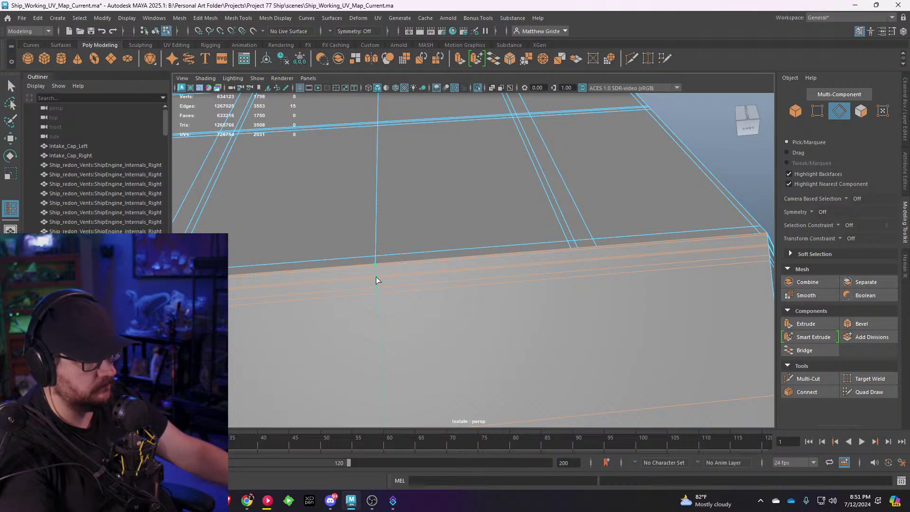
click(375, 280)
Step: Select the overlapping vertices where the new center loop meets the cover's center edge and merge them
alt+drag(394, 248, 392, 221)
right_drag(393, 222, 368, 203)
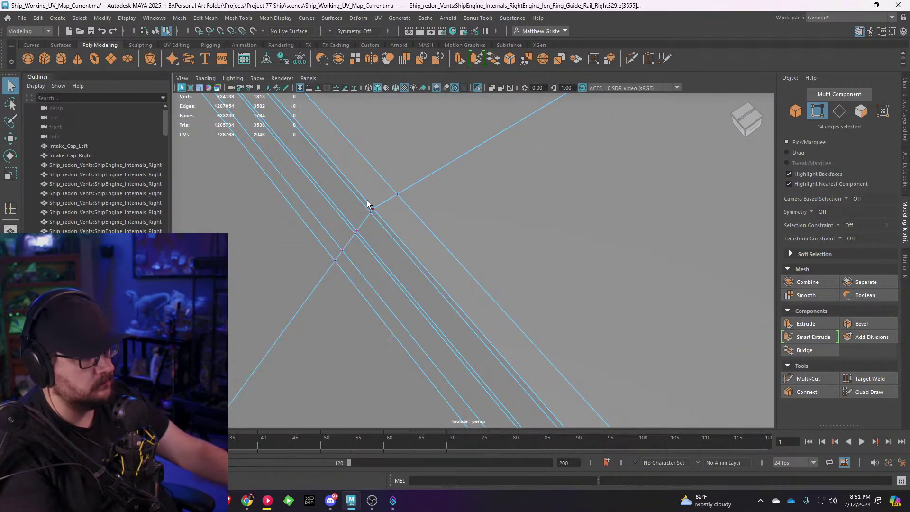
drag(376, 203, 369, 210)
click(523, 58)
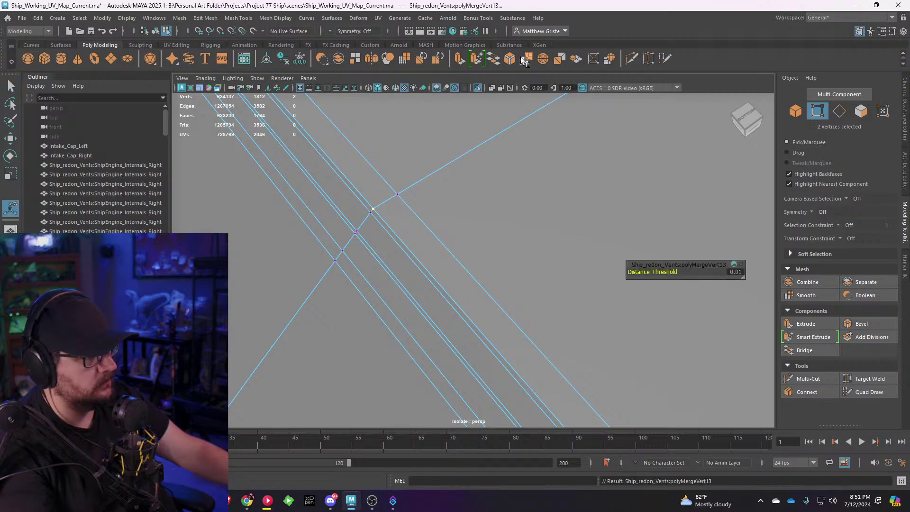
alt+drag(455, 142, 437, 197)
Step: Offset edge loops on both sides of the new center loop, in line with the cover's existing lengthwise loops
right_drag(436, 217, 487, 232)
alt+drag(487, 231, 377, 223)
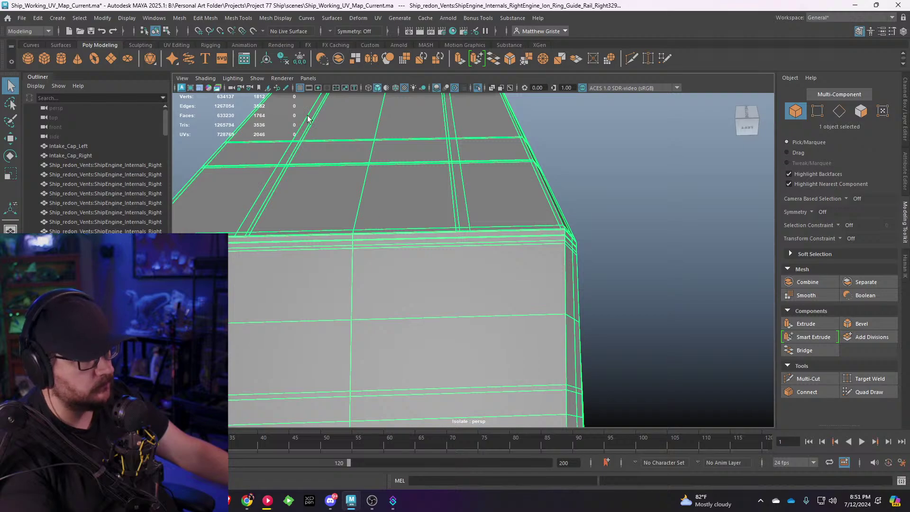
click(238, 18)
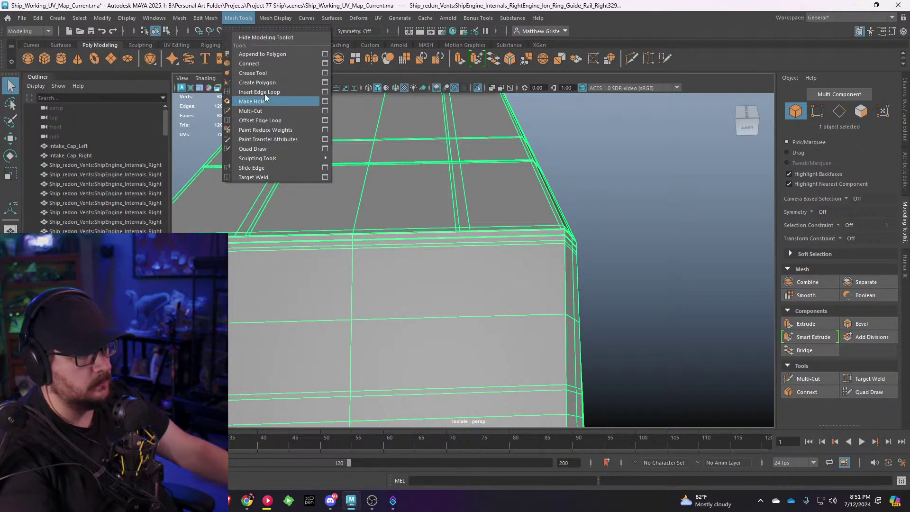
click(260, 120)
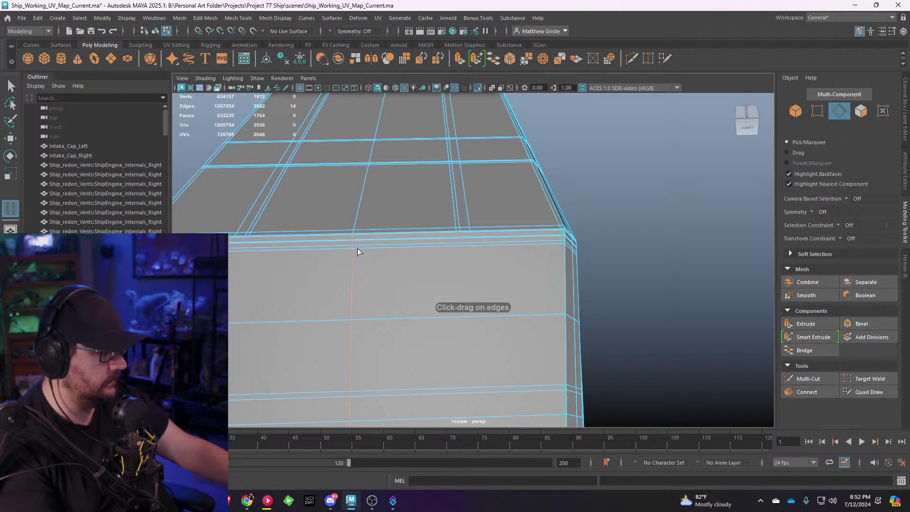
mouse_move(357, 249)
mouse_down()
mouse_move(351, 274)
mouse_move(355, 251)
mouse_up()
alt+drag(424, 240, 376, 232)
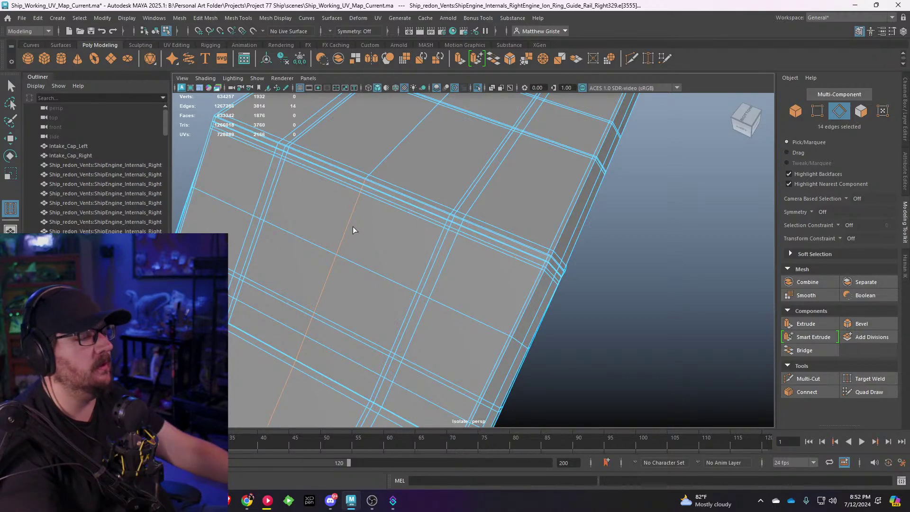
Step: Merge the overlapping vertex pairs where the new loops meet the cover's loops on one side of the center
alt+drag(353, 229, 391, 217)
alt+middle_drag(442, 196, 419, 234)
scroll(442, 240, up, 4)
scroll(419, 241, up, 2)
mouse_move(418, 245)
alt+mouse_down()
mouse_move(368, 248)
mouse_move(361, 233)
mouse_move(412, 230)
mouse_move(410, 246)
mouse_move(403, 241)
alt+mouse_up()
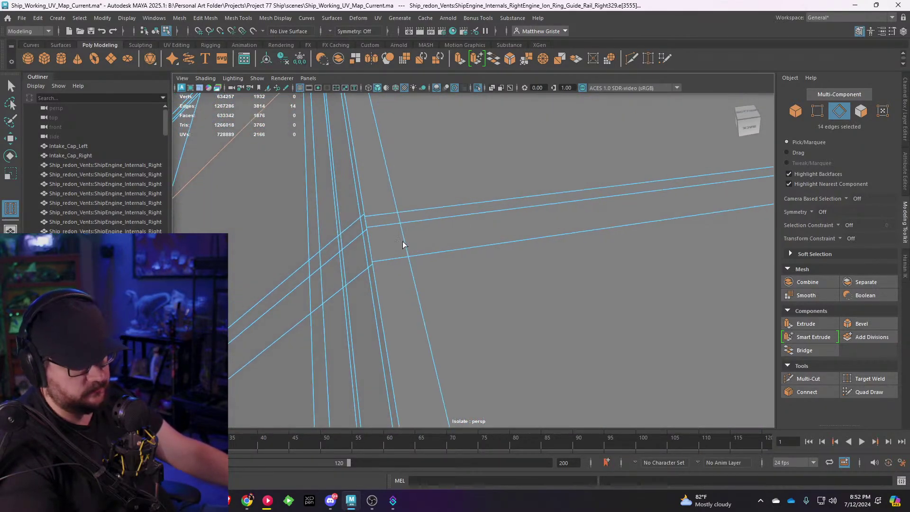
right_drag(384, 203, 357, 205)
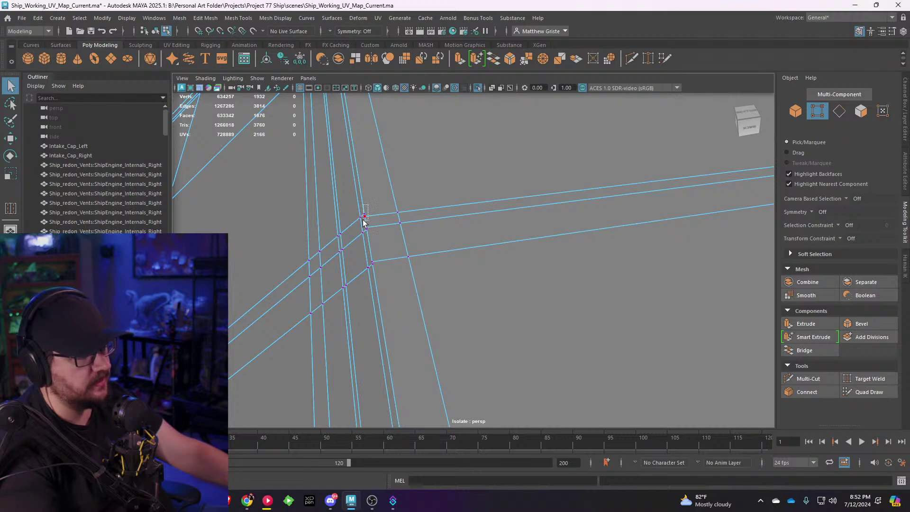
drag(363, 219, 365, 224)
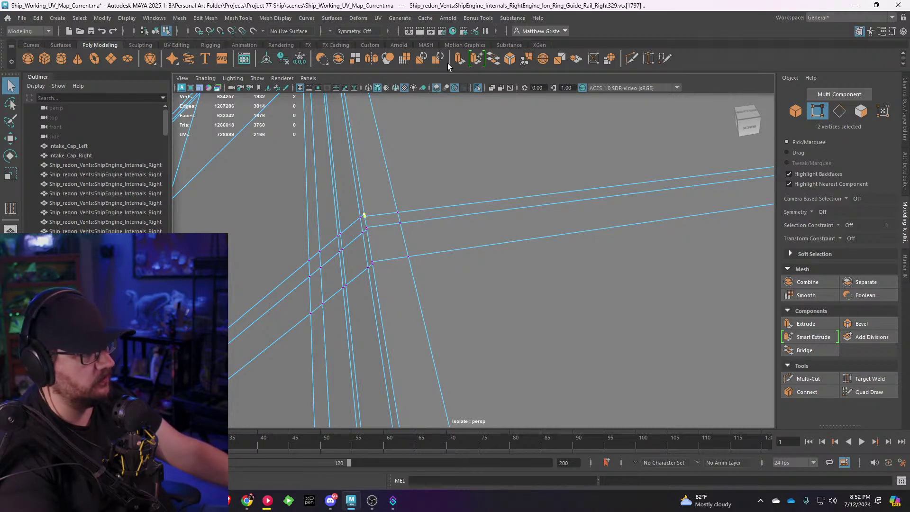
click(525, 59)
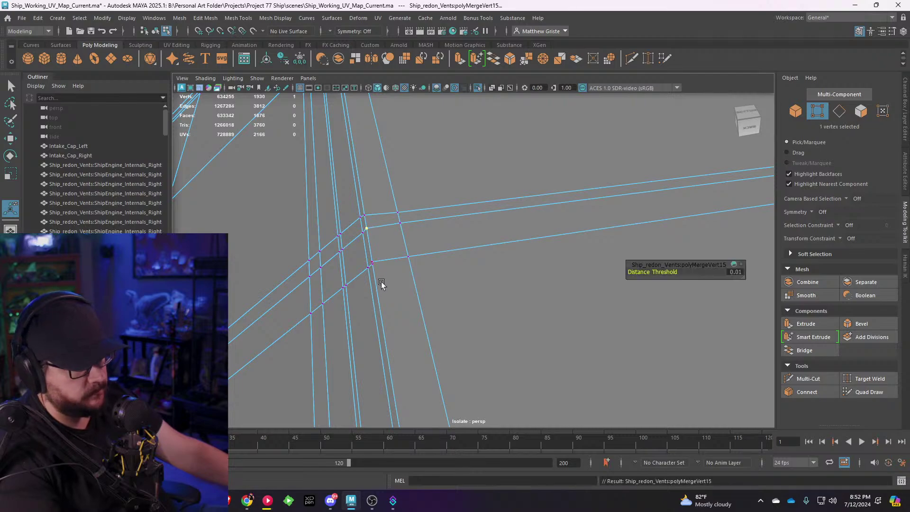
drag(377, 260, 369, 270)
key(g)
Step: Merge the overlapping vertex pair at the outermost loop's junction on the same side of the cover's center
scroll(464, 291, down, 4)
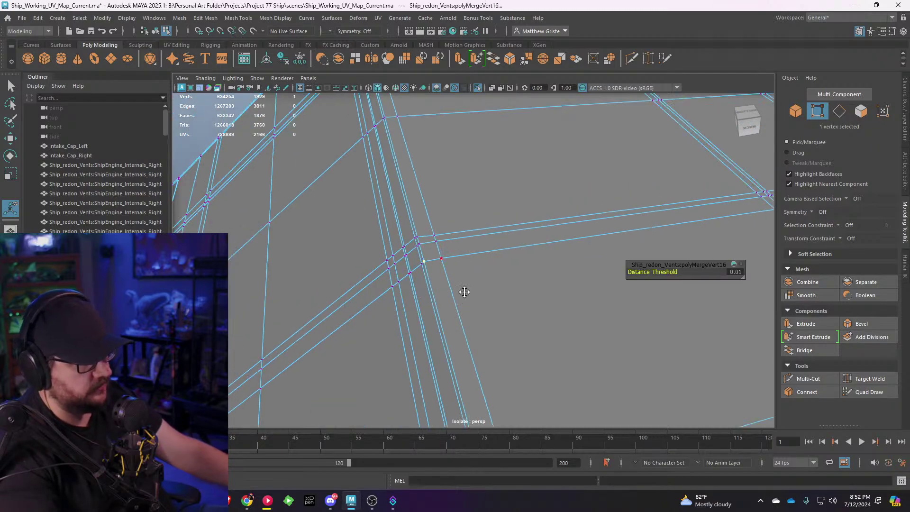
alt+middle_drag(464, 292, 418, 161)
scroll(410, 310, up, 2)
drag(395, 336, 393, 337)
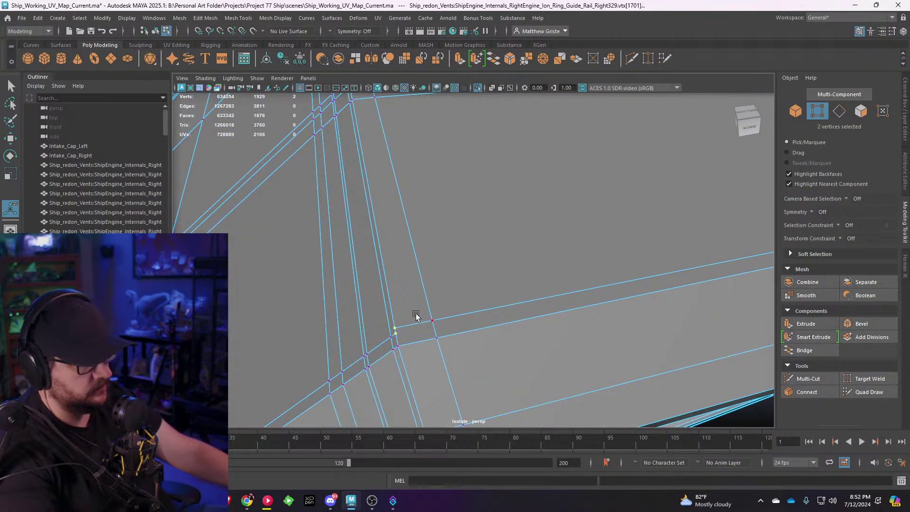
key(g)
Step: Merge the overlapping vertex pairs at the three neighboring loop junctions on the other side of the cover's center
scroll(417, 310, down, 4)
alt+drag(368, 298, 482, 293)
scroll(493, 256, up, 3)
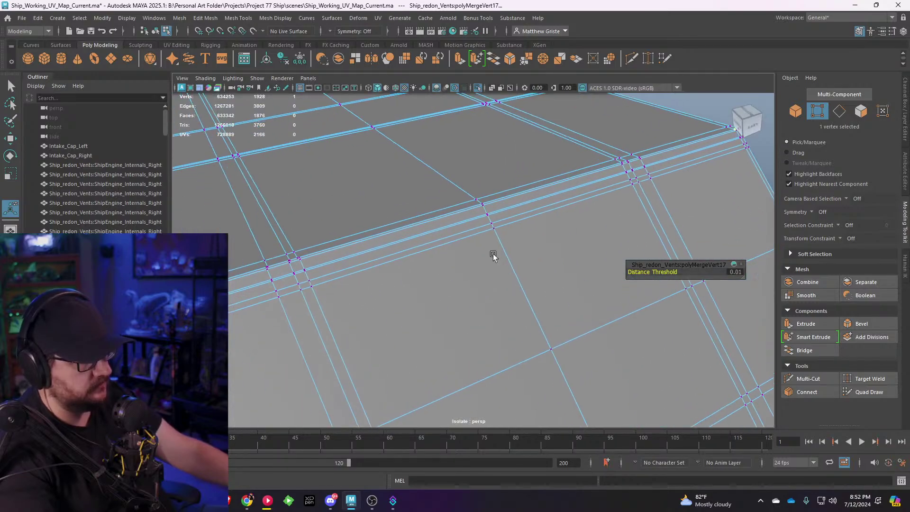
alt+drag(385, 271, 382, 305)
alt+middle_drag(382, 305, 422, 242)
alt+drag(422, 242, 380, 242)
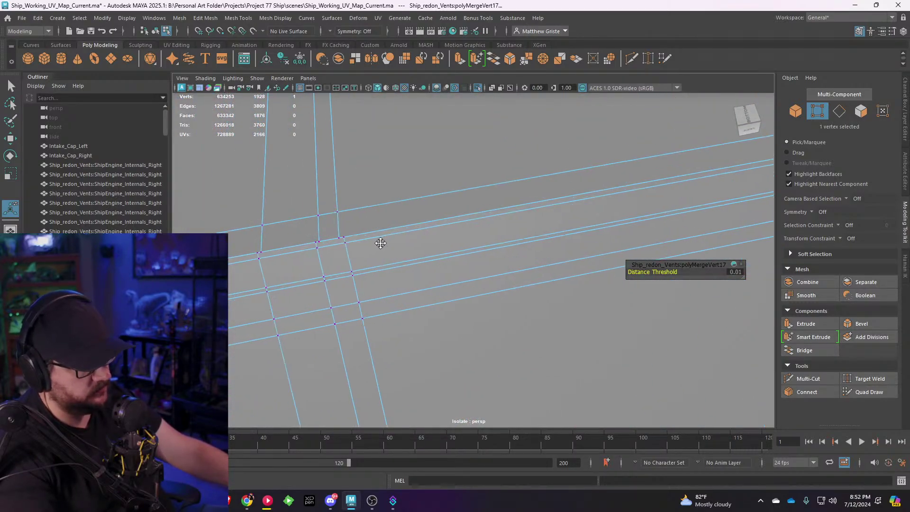
scroll(379, 242, up, 2)
click(399, 244)
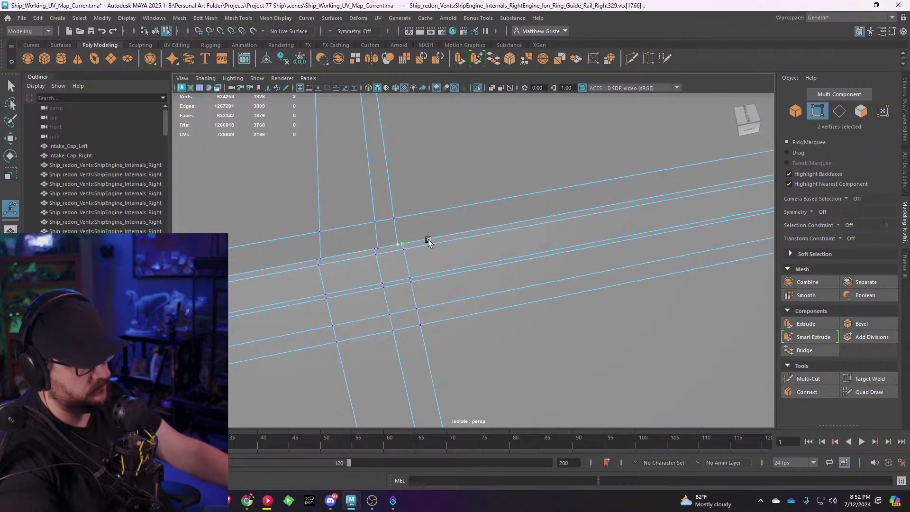
key(g)
drag(371, 242, 381, 251)
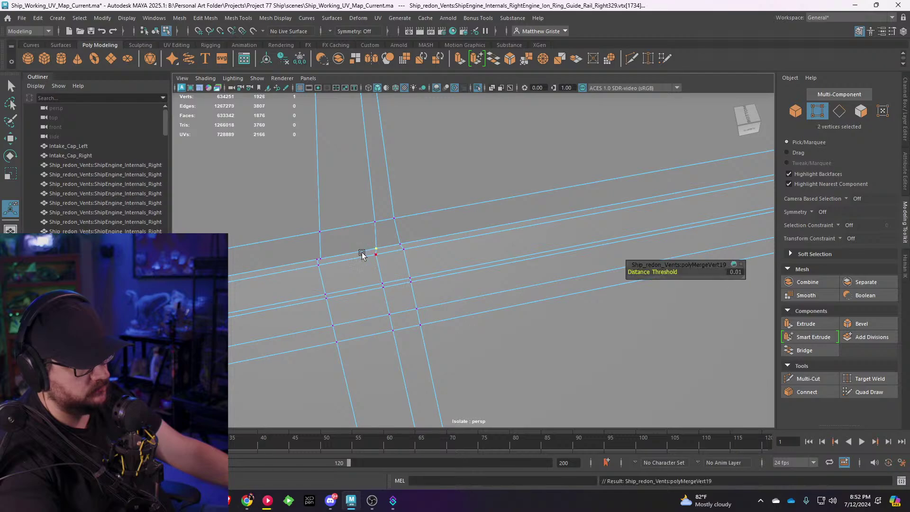
key(g)
drag(319, 258, 326, 262)
key(g)
Step: Merge the overlapping vertex pair where the outermost loop meets the seam beside the cover's side edge
scroll(327, 262, down, 2)
alt+middle_drag(327, 262, 437, 260)
scroll(387, 270, up, 3)
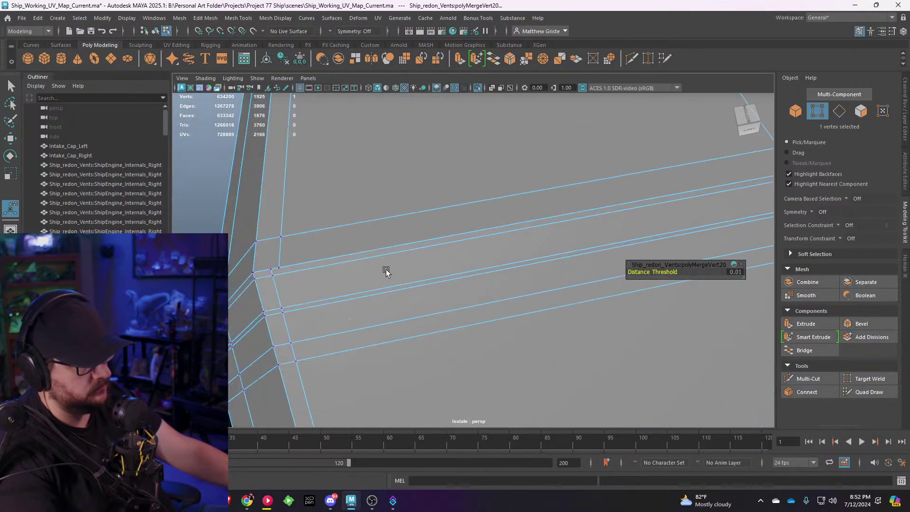
shift+drag(267, 274, 267, 272)
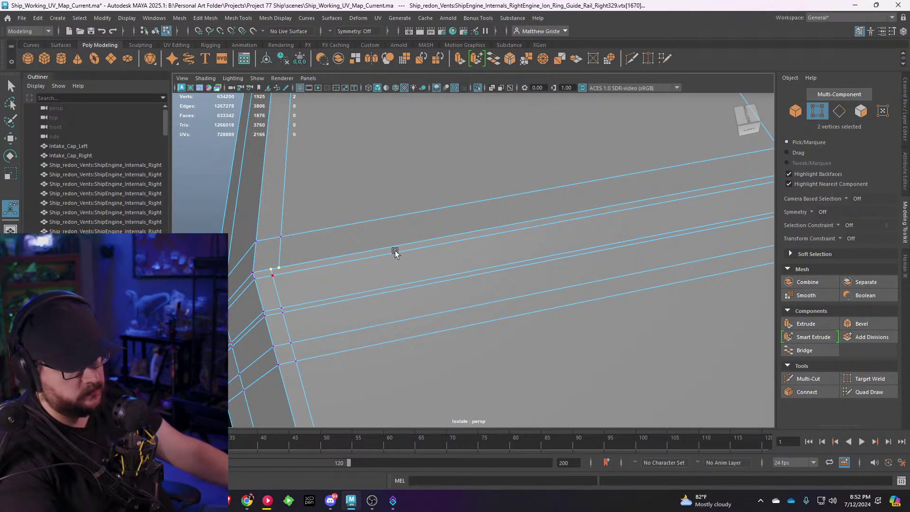
key(g)
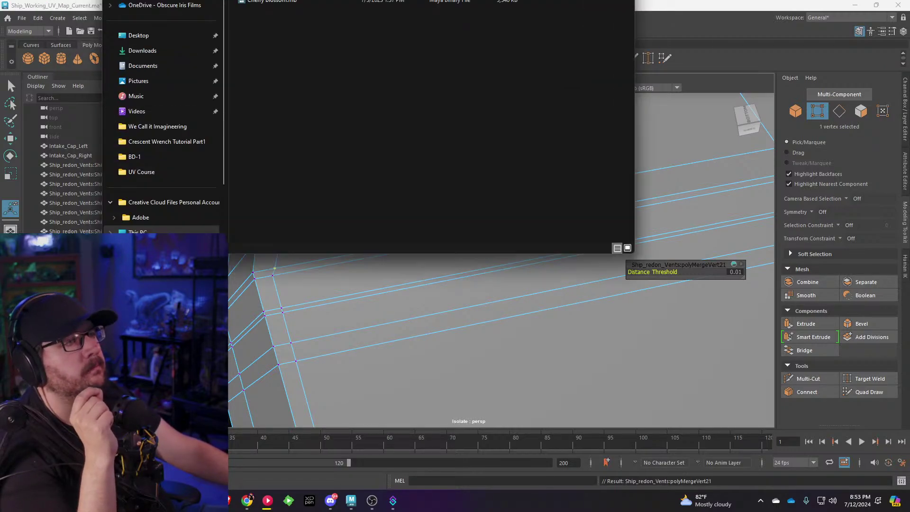
Step: Switch to File Explorer, open the Cherry Blossom folder and view Blossom1.png
drag(328, 0, 390, 104)
double_click(337, 178)
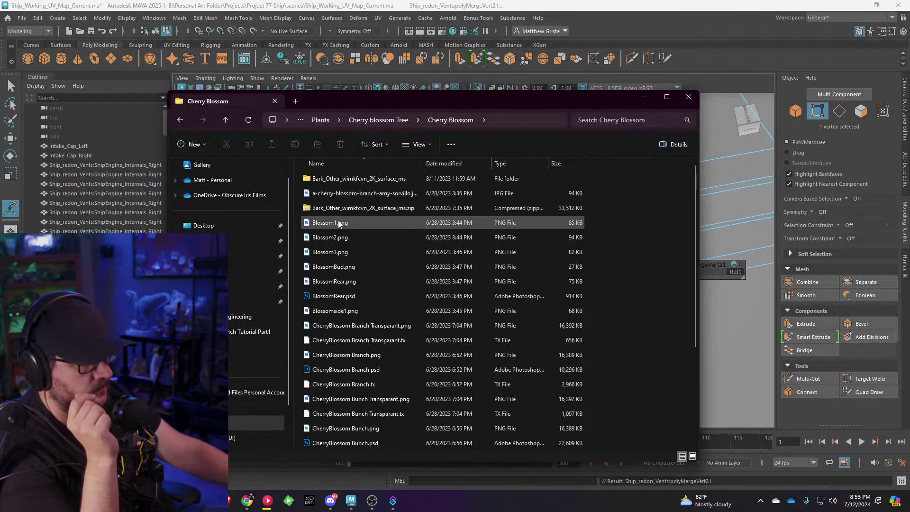
double_click(339, 224)
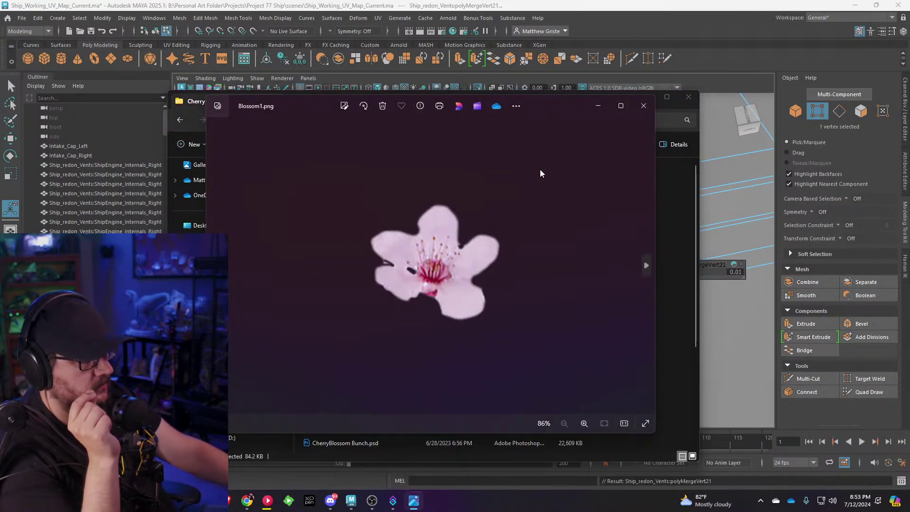
click(643, 105)
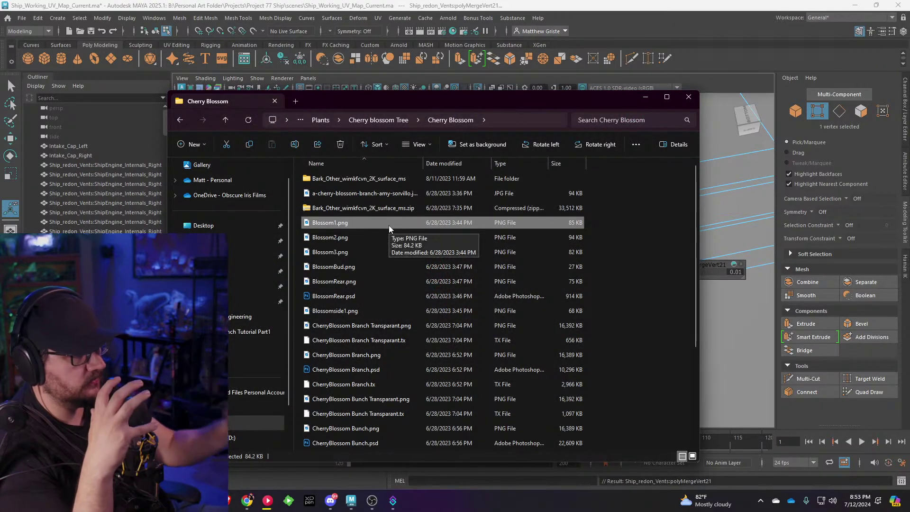
Step: View the cherry blossom branch reference photo and browse through the following blossom images up to BlossomBud.png
double_click(387, 193)
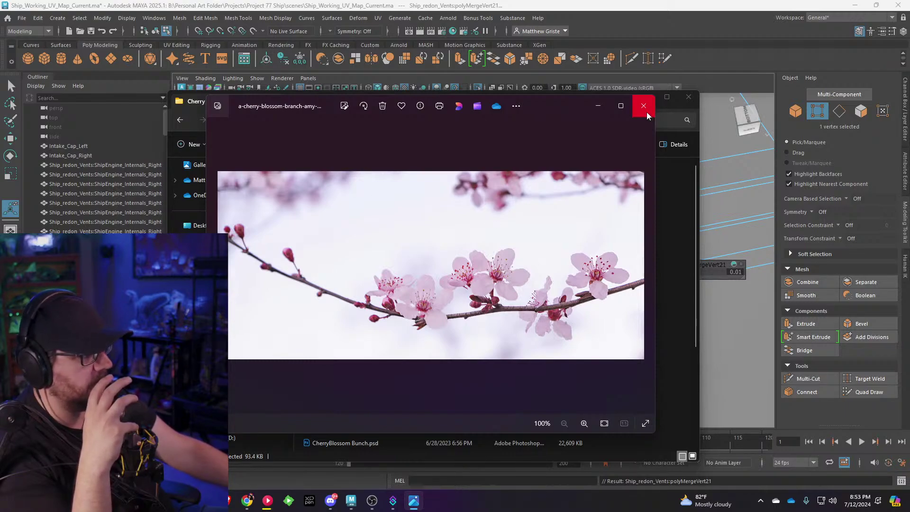
click(646, 265)
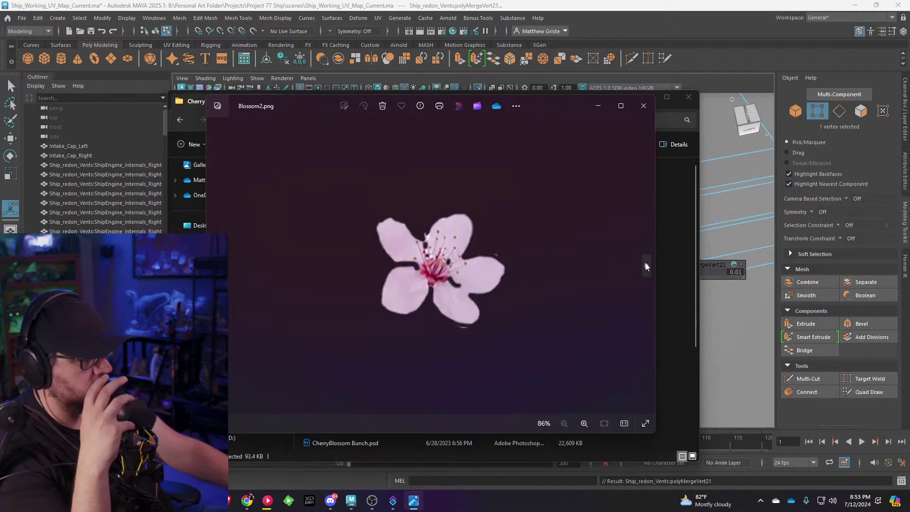
click(646, 266)
click(646, 265)
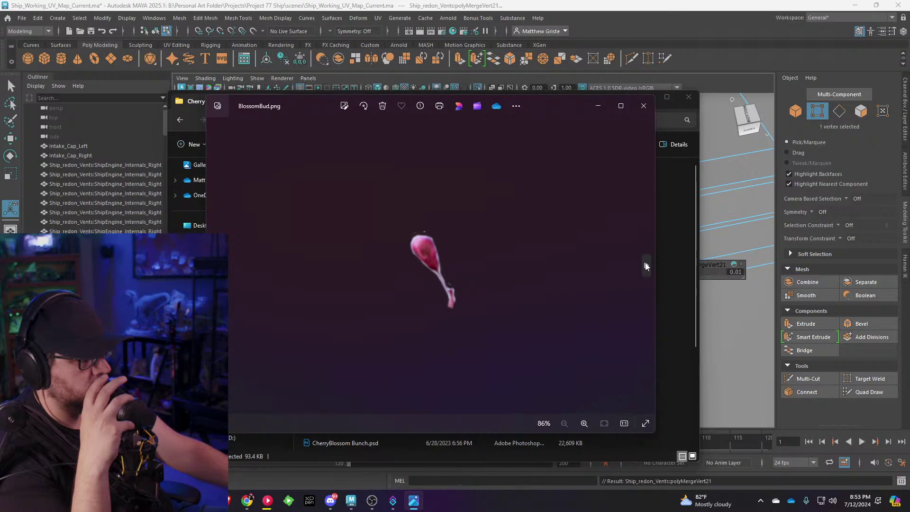
Step: Browse the remaining blossom images from BlossomRear.png through CherryBlossom Branch.png and close the image viewer
click(645, 266)
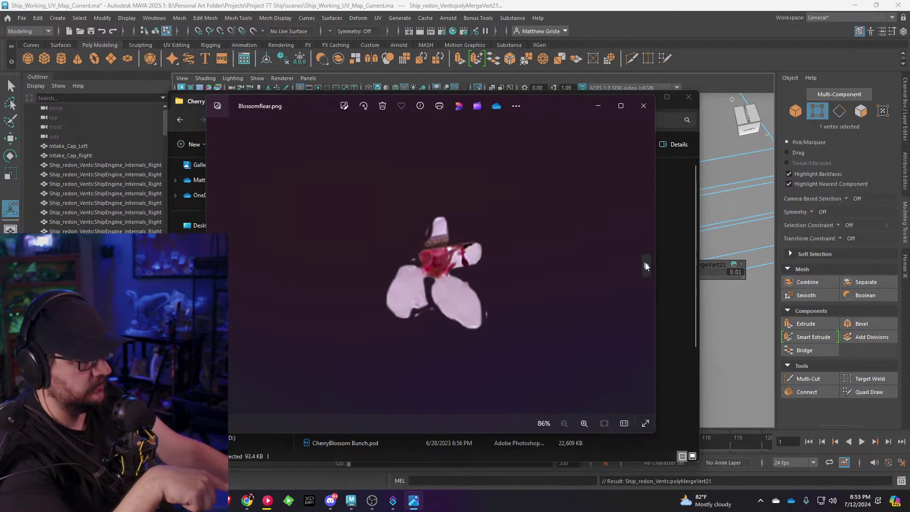
click(646, 265)
click(646, 265)
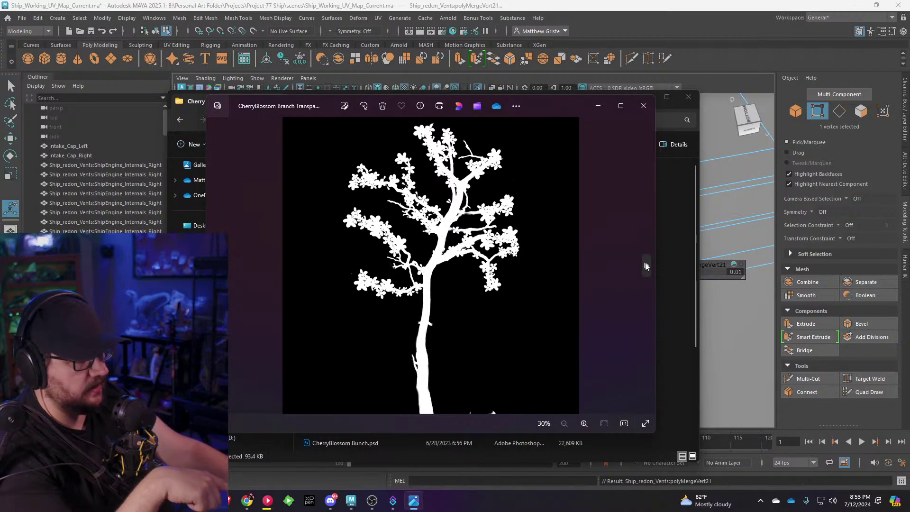
click(646, 265)
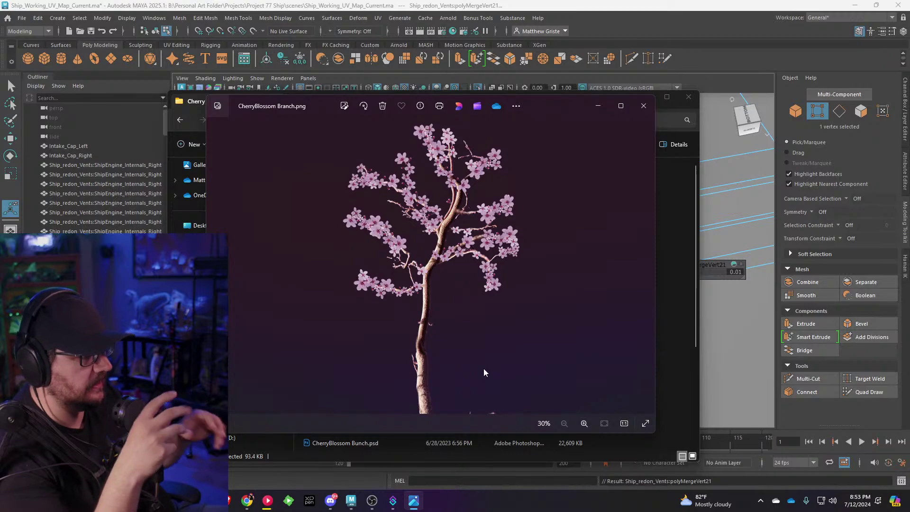
click(645, 112)
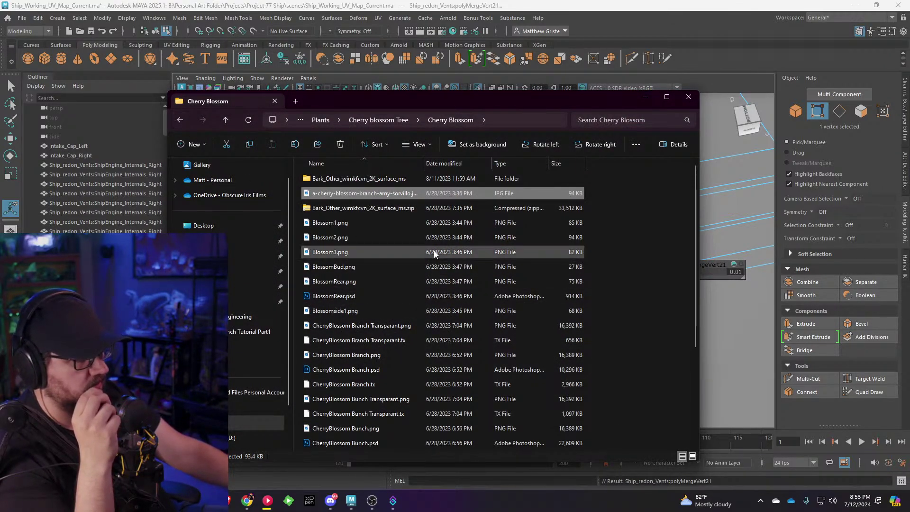
Step: Look through the file list of the Cherry Blossom folder and return to Maya
scroll(433, 250, down, 3)
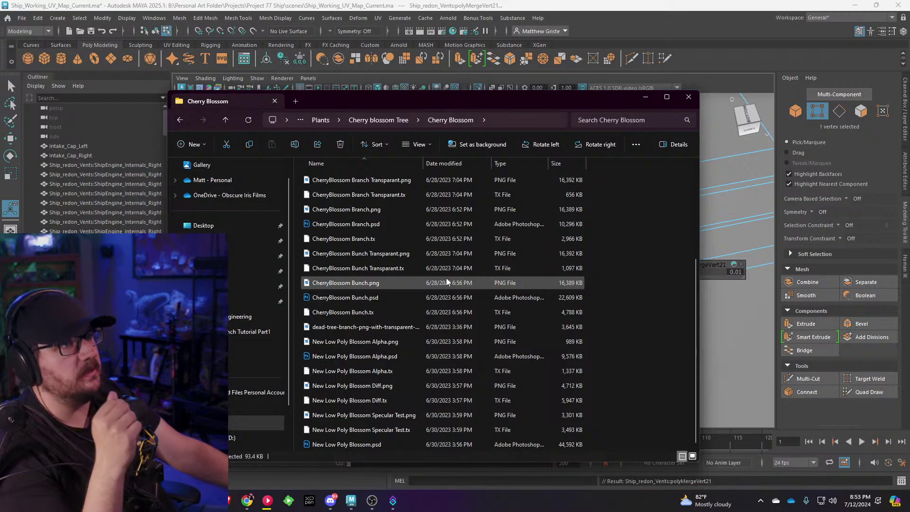
scroll(454, 277, up, 3)
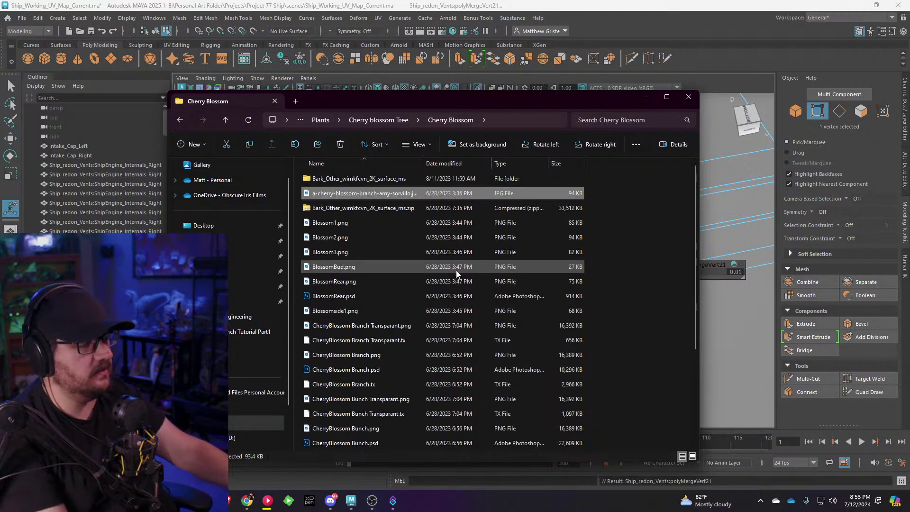
click(647, 97)
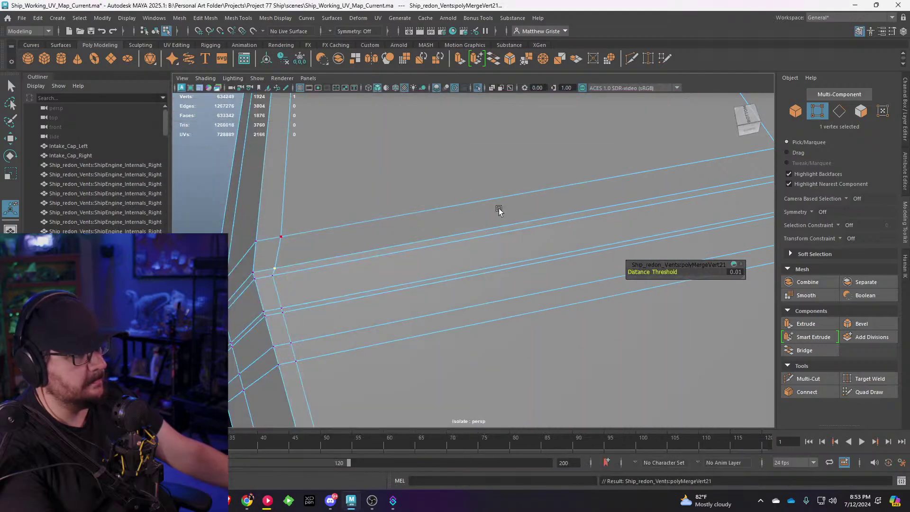
Step: Select the engine cover as a whole object and turn off isolation to show the rest of the ship
alt+drag(498, 207, 447, 188)
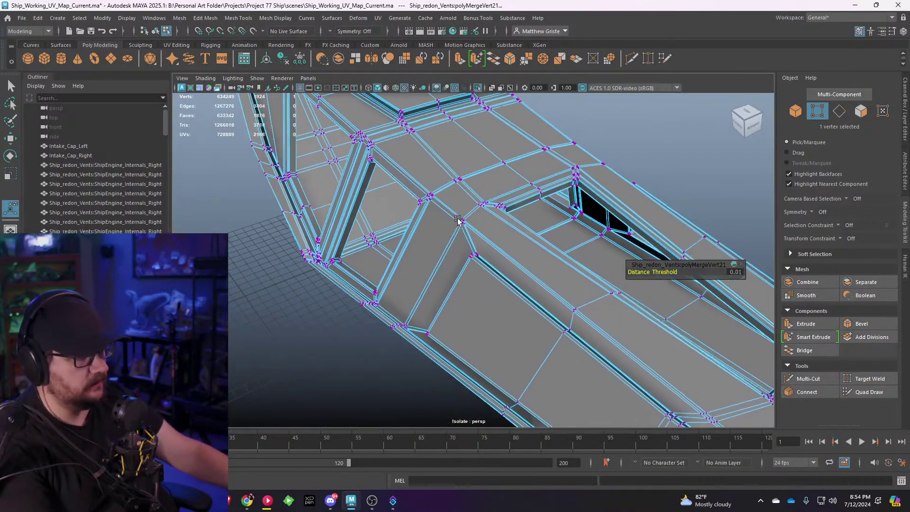
right_drag(448, 187, 494, 152)
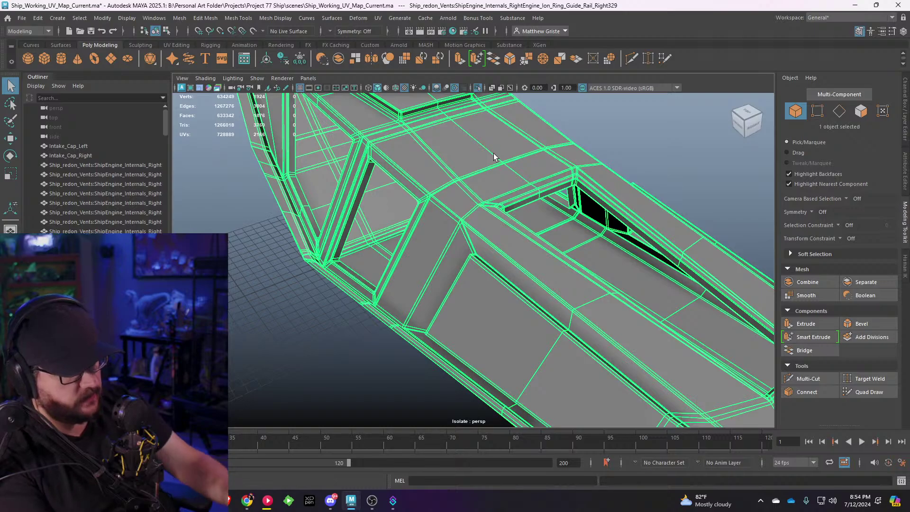
alt+drag(493, 153, 287, 98)
click(256, 78)
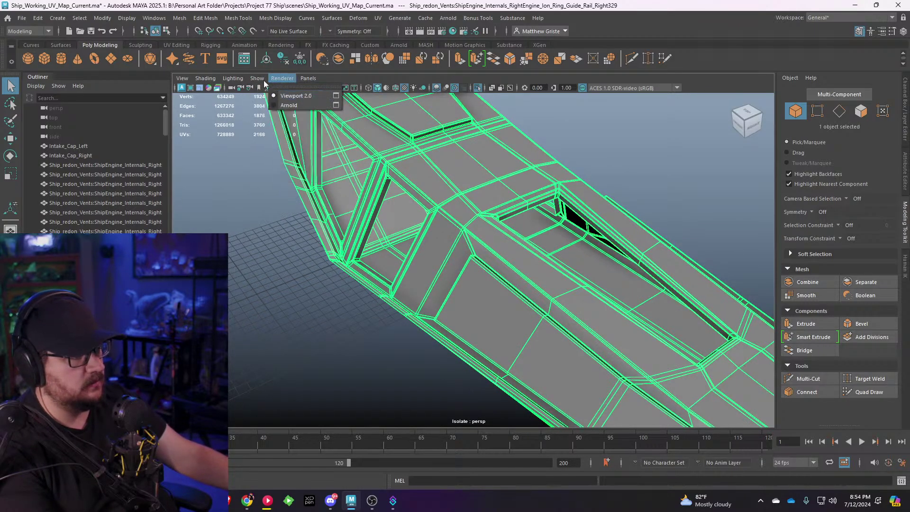
mouse_move(337, 99)
click(372, 98)
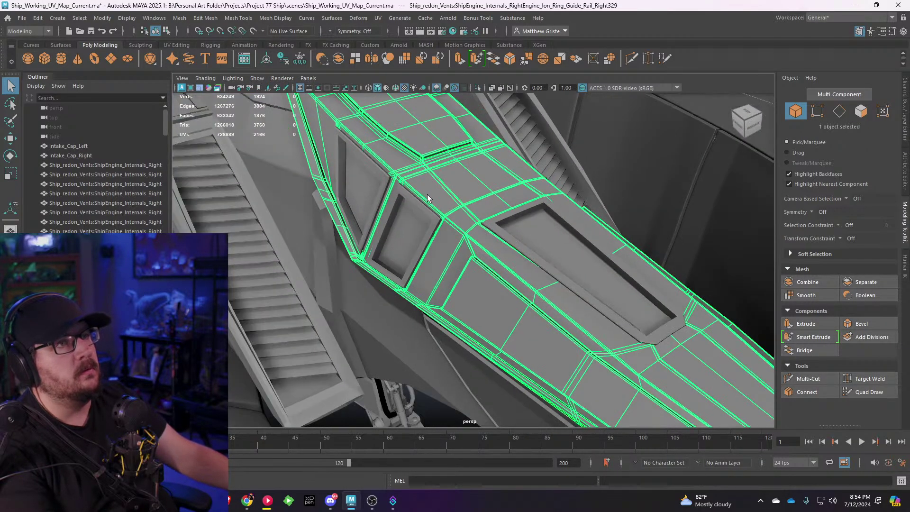
Step: Enable smooth mesh preview on the engine cover and inspect its shape around the recessed panels
alt+drag(458, 198, 419, 195)
key(3)
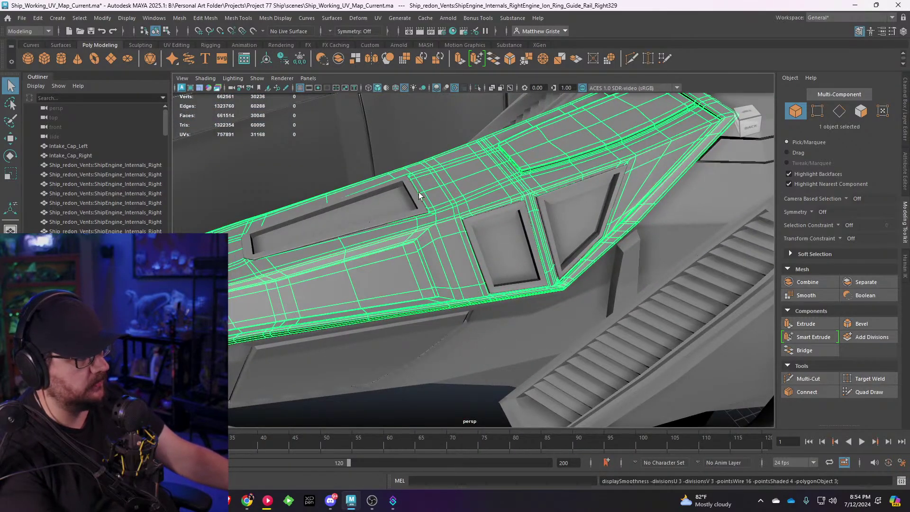
scroll(421, 198, down, 5)
alt+drag(439, 295, 450, 325)
click(452, 326)
alt+drag(470, 281, 629, 260)
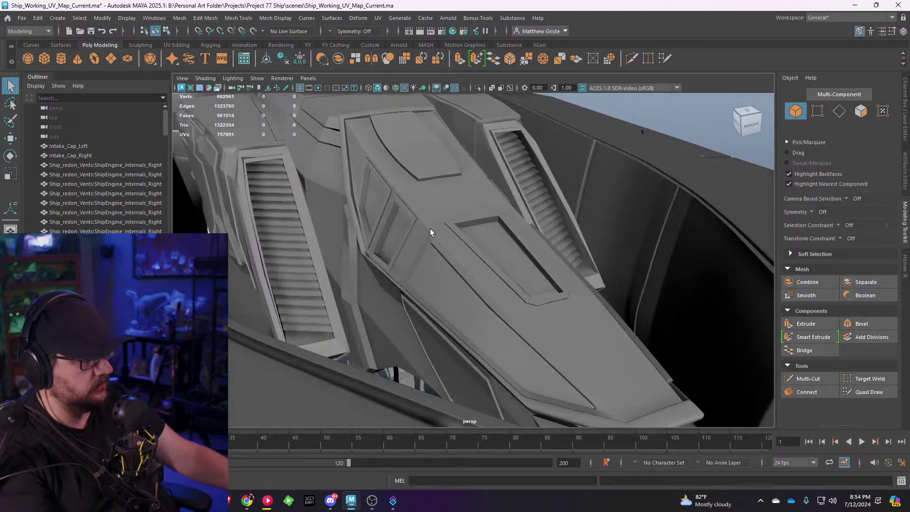
alt+drag(430, 231, 447, 237)
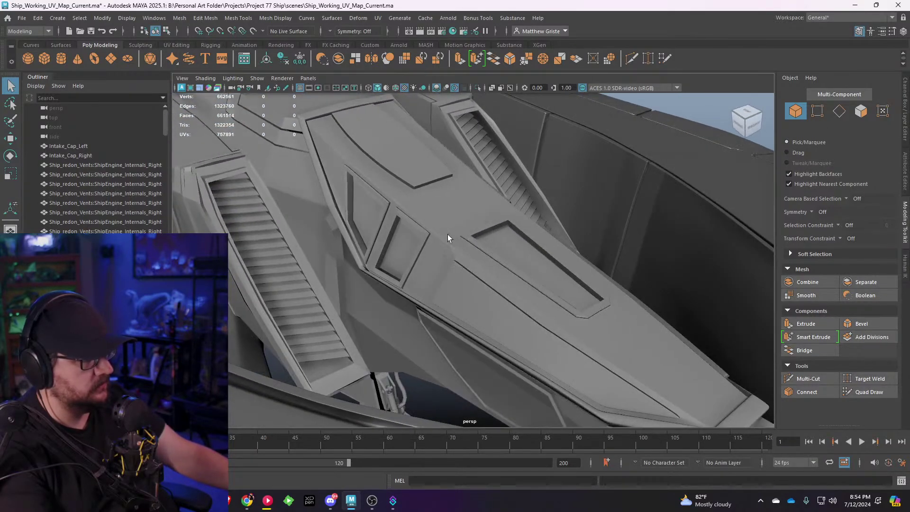
click(448, 237)
scroll(443, 237, up, 3)
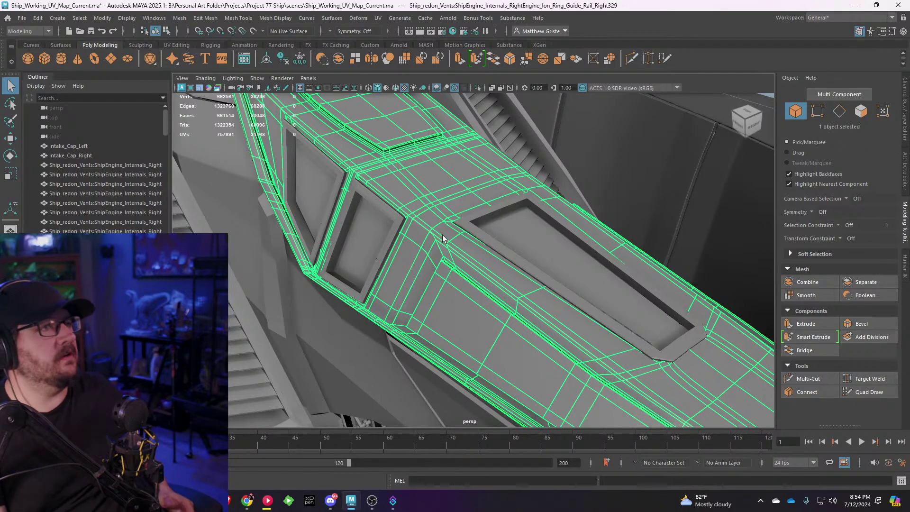
alt+drag(442, 234, 284, 188)
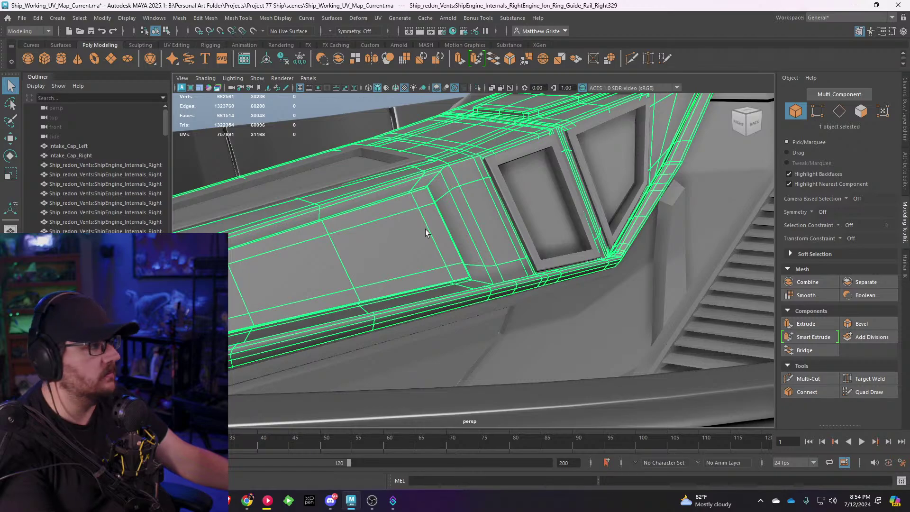
Step: Isolate the engine cover and assign the UV checker material to it
alt+drag(426, 194, 514, 209)
key(ctrl+1)
key(f)
right_drag(490, 210, 645, 426)
alt+drag(603, 304, 465, 208)
Step: Apply a camera-based UV projection to the whole cover from above and check the checker pattern on all sides
click(385, 18)
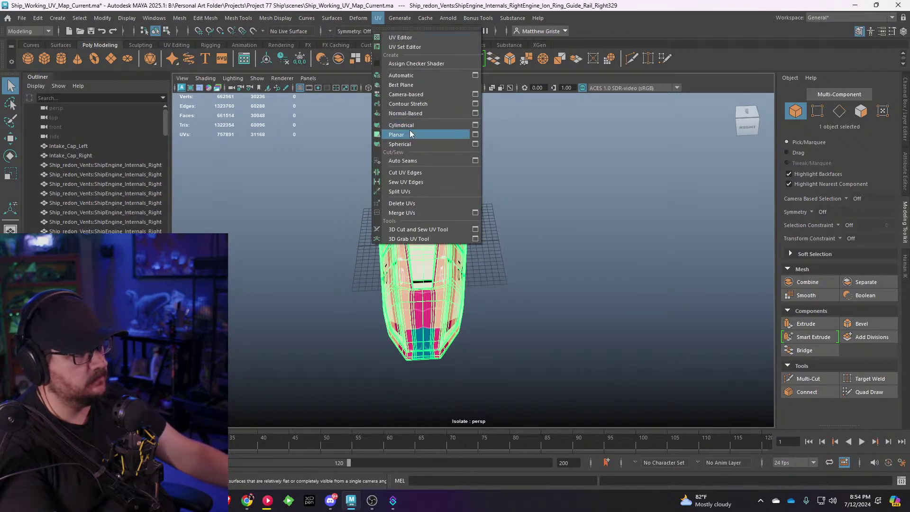
click(408, 94)
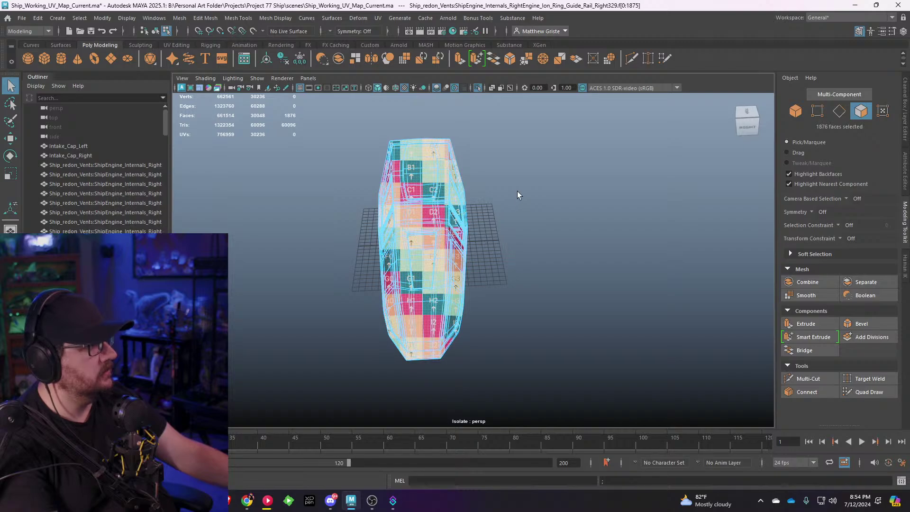
scroll(516, 189, up, 5)
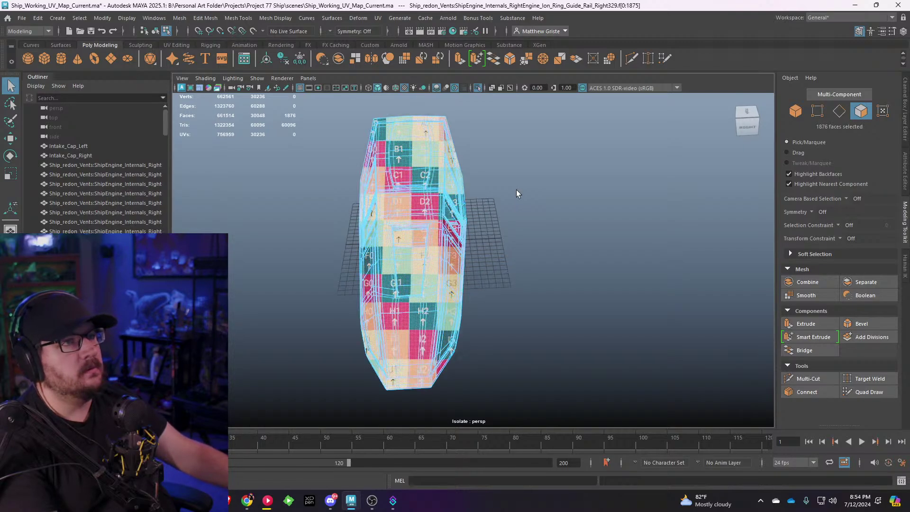
alt+drag(513, 190, 454, 182)
alt+middle_drag(519, 174, 427, 220)
scroll(420, 221, up, 4)
alt+drag(421, 235, 506, 228)
click(649, 267)
alt+drag(346, 215, 409, 176)
Step: Save the scene and try to freeze the transformations
click(22, 18)
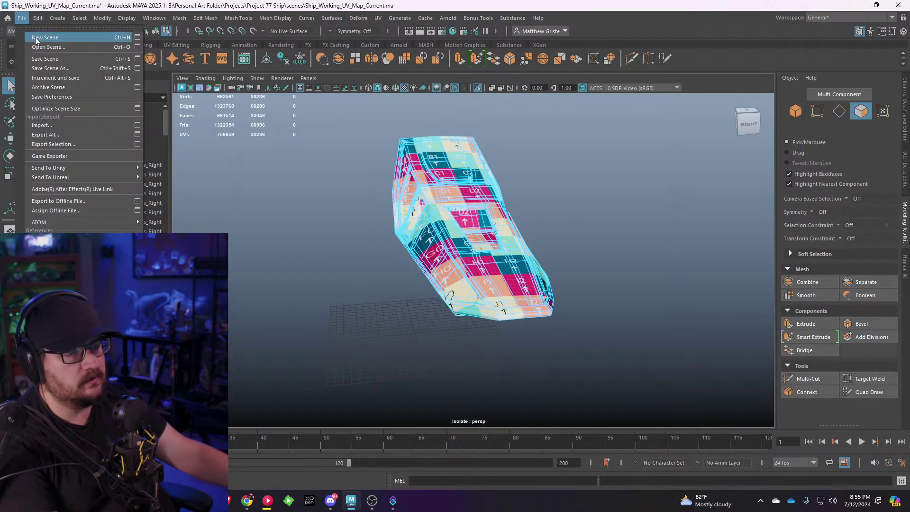
click(45, 60)
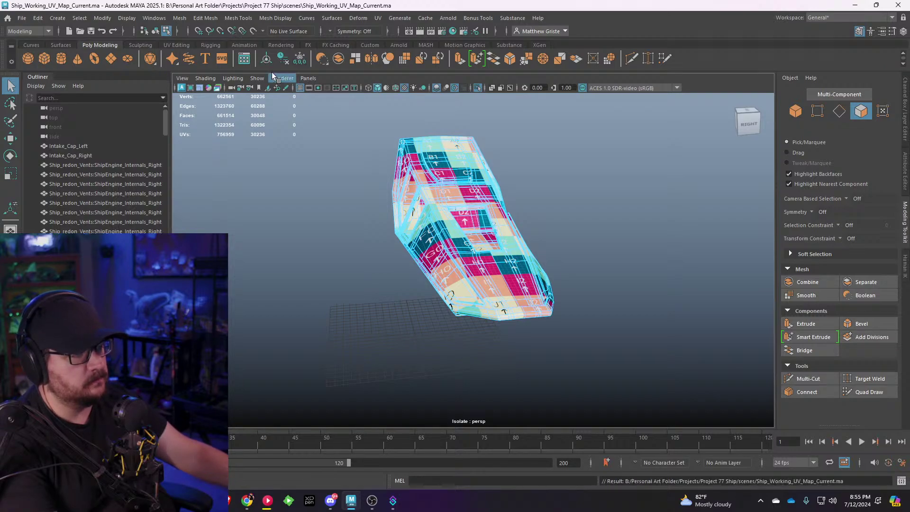
click(304, 61)
click(28, 20)
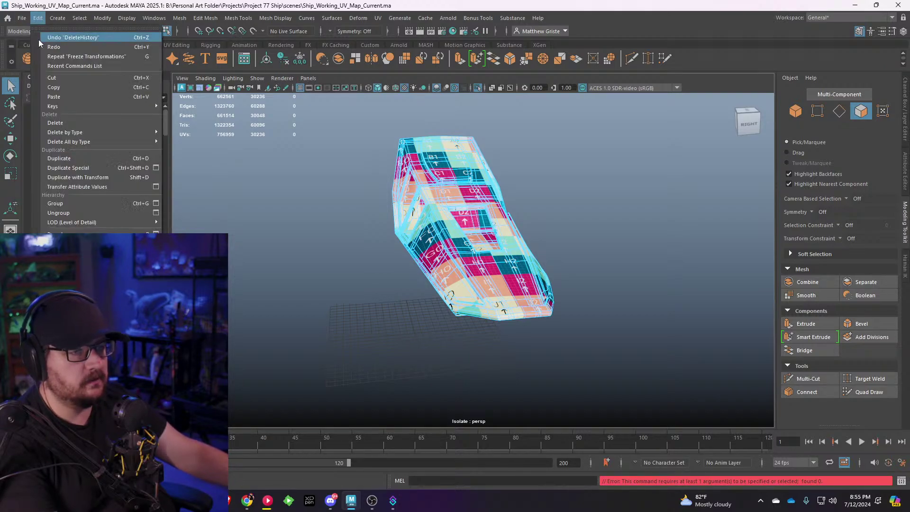
click(31, 59)
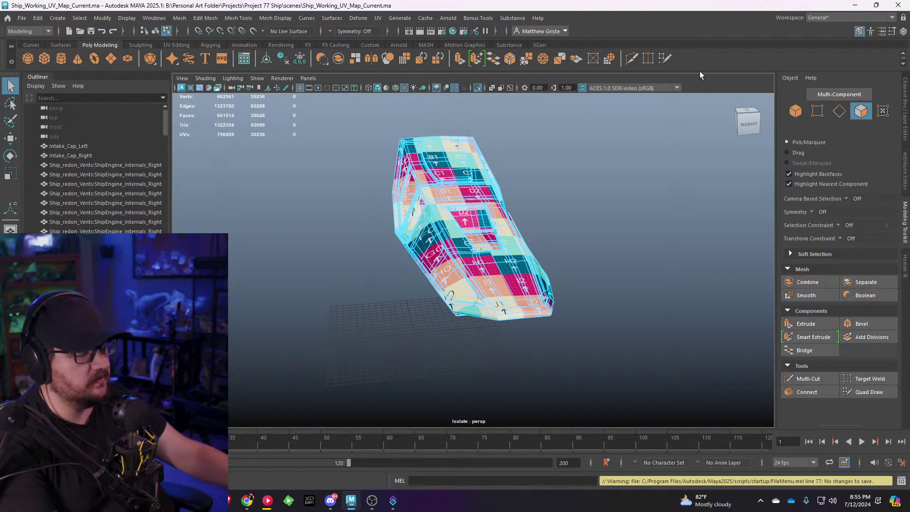
Step: Switch to File Explorer and import the cherry blossom tree model into the Maya scene
click(205, 501)
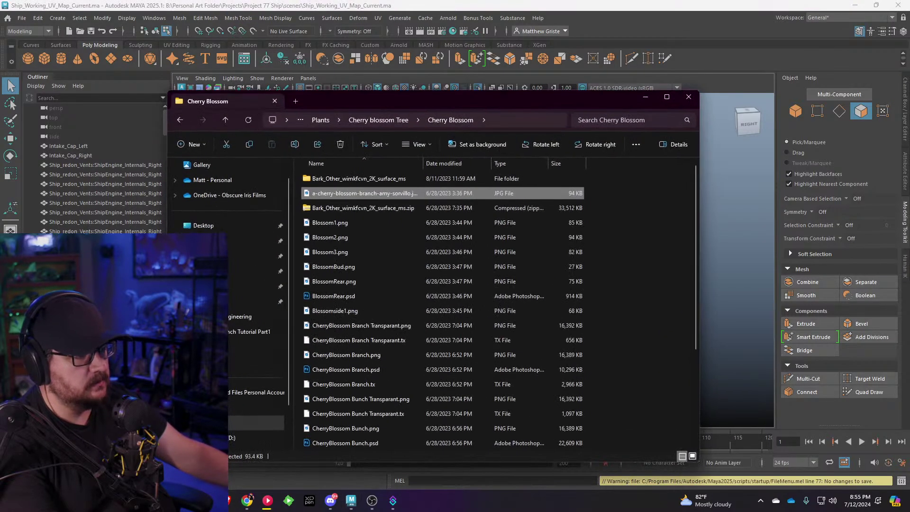
key(alt+Tab)
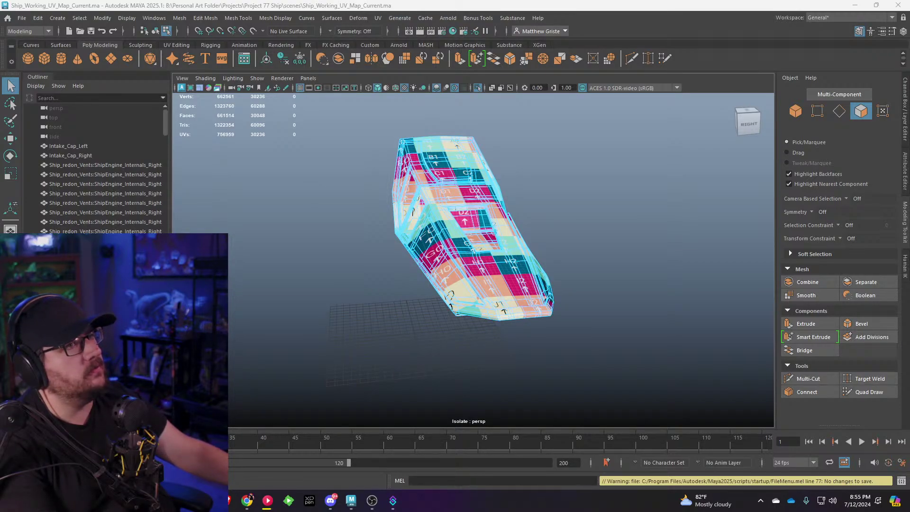
drag(228, 258, 316, 248)
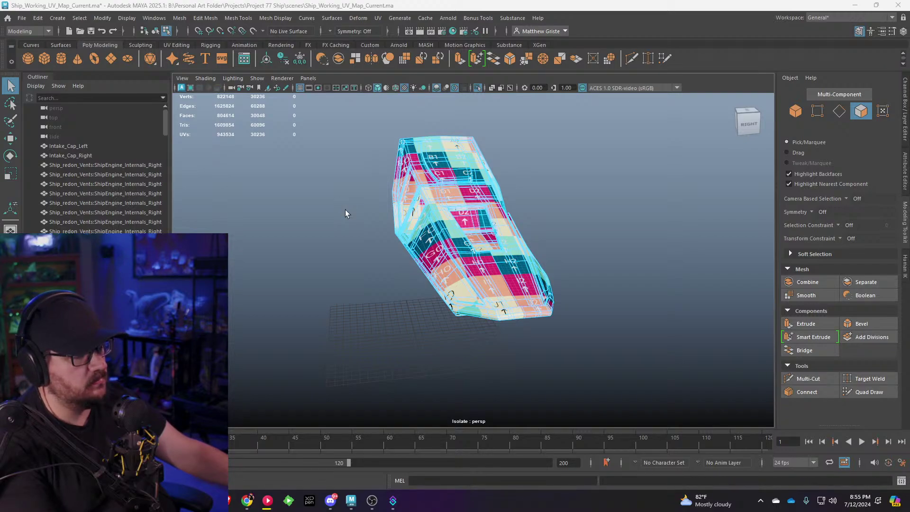
Step: Turn off isolation to show the whole ship together with the imported tree
scroll(345, 210, down, 10)
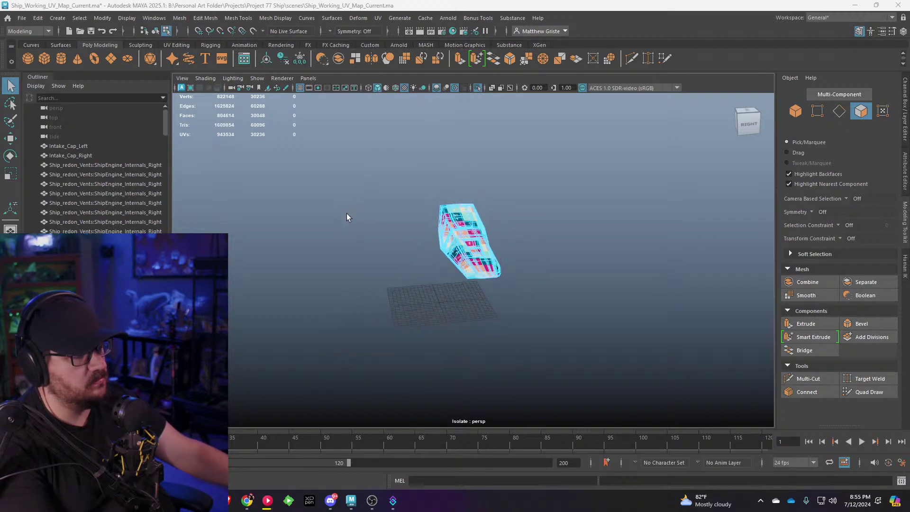
alt+drag(348, 217, 485, 324)
click(259, 79)
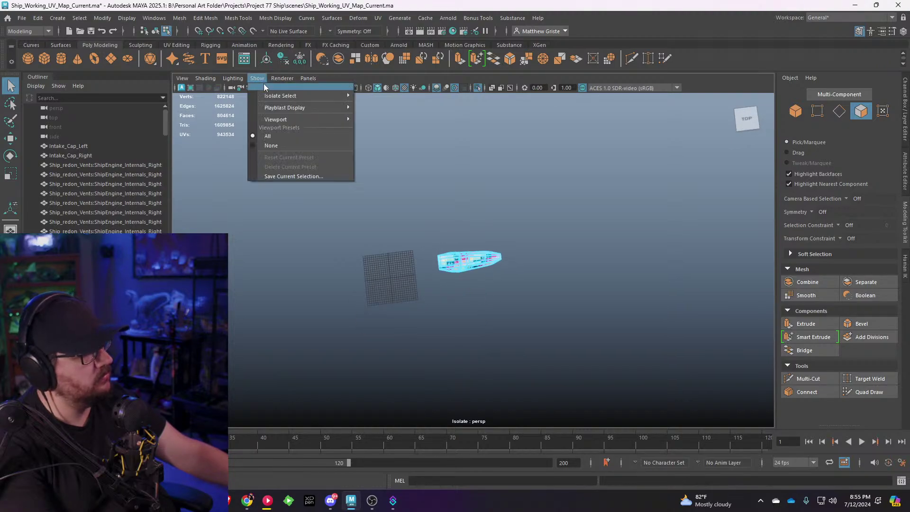
mouse_move(336, 97)
click(375, 97)
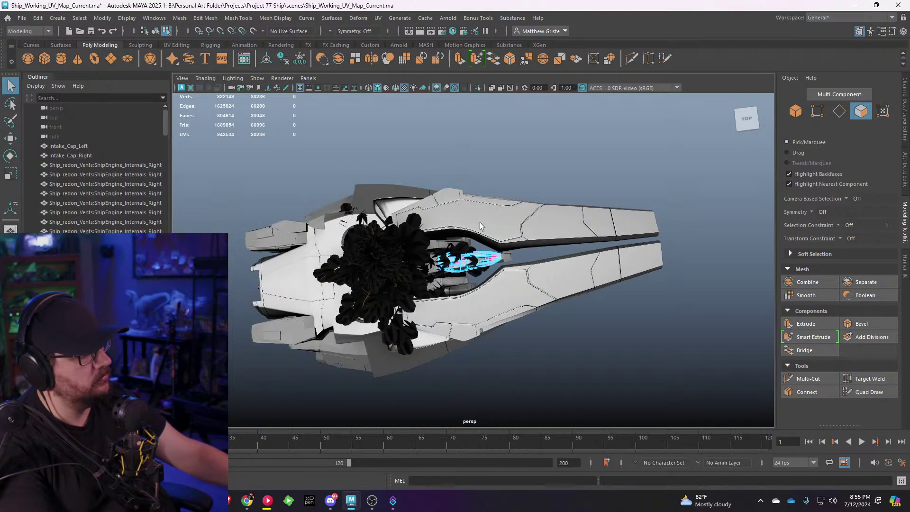
Step: Select the cherry blossom tree's foliage and trunk objects together and move them off the ship into empty space
alt+drag(455, 227, 481, 201)
scroll(490, 240, up, 5)
alt+middle_drag(481, 201, 469, 280)
alt+drag(469, 279, 532, 270)
click(522, 256)
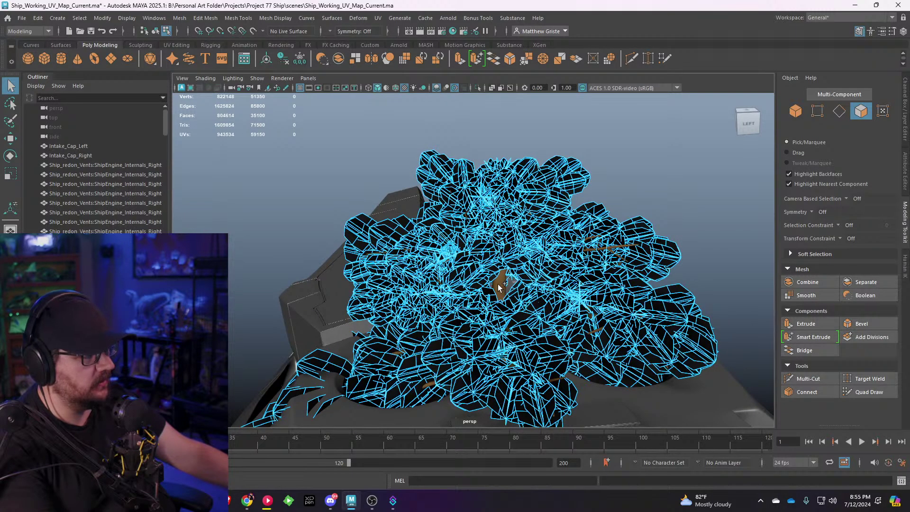
scroll(514, 287, up, 3)
right_drag(475, 241, 477, 217)
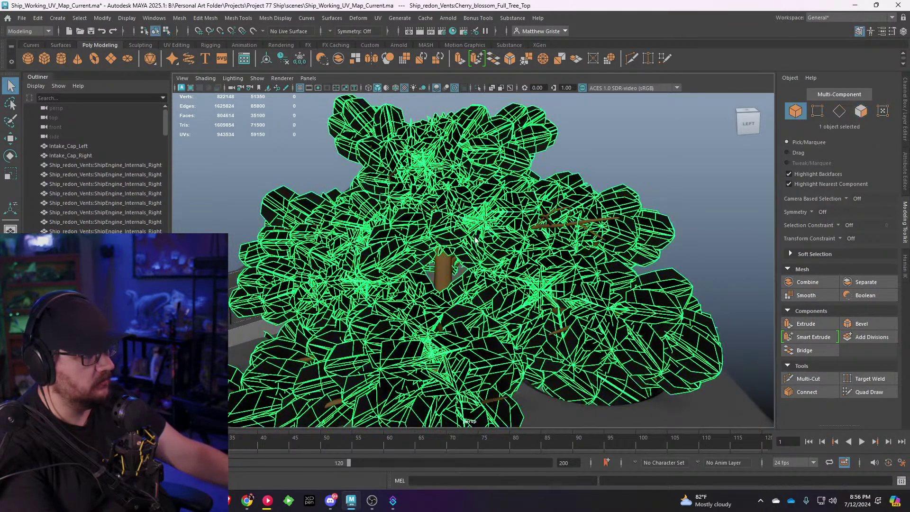
shift+click(454, 268)
scroll(425, 248, down, 10)
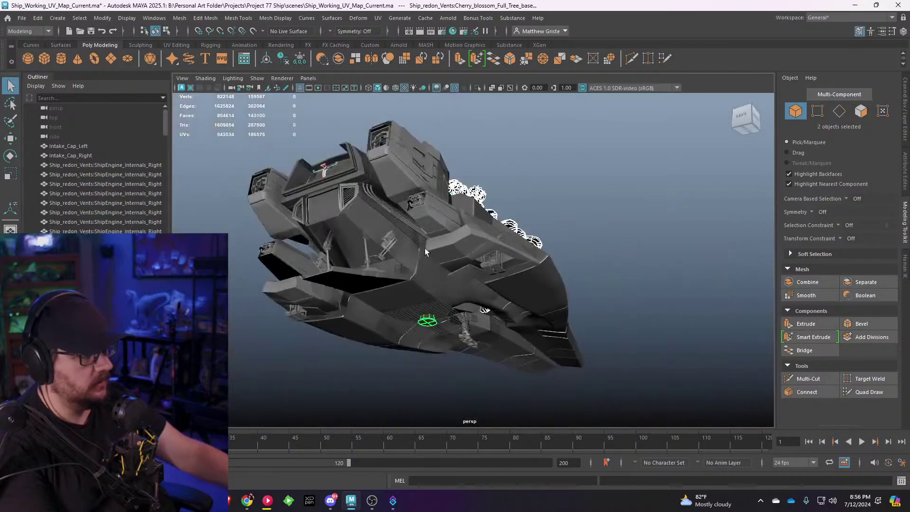
key(f)
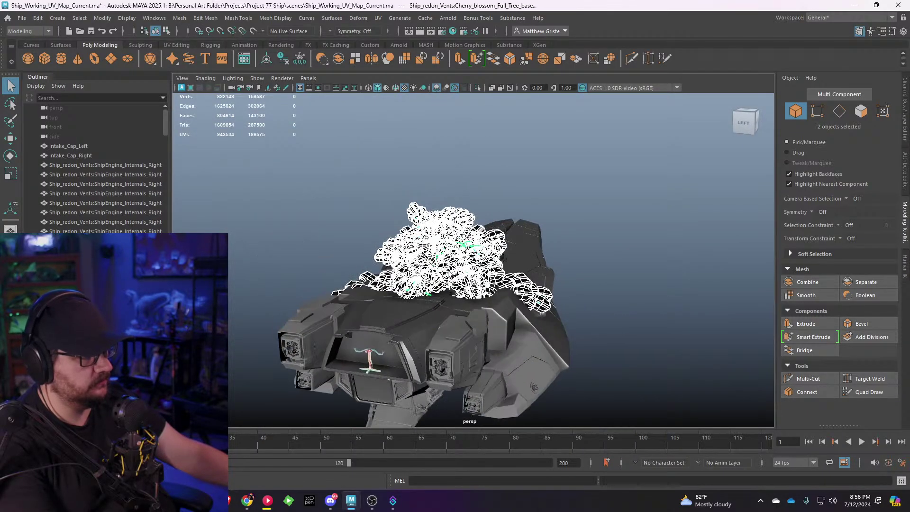
key(w)
drag(475, 272, 296, 254)
click(325, 247)
Step: Select the cherry blossom tree's foliage mesh beside the ship for a closer look
alt+middle_drag(325, 248, 451, 239)
scroll(451, 240, up, 5)
alt+drag(451, 240, 420, 242)
click(524, 246)
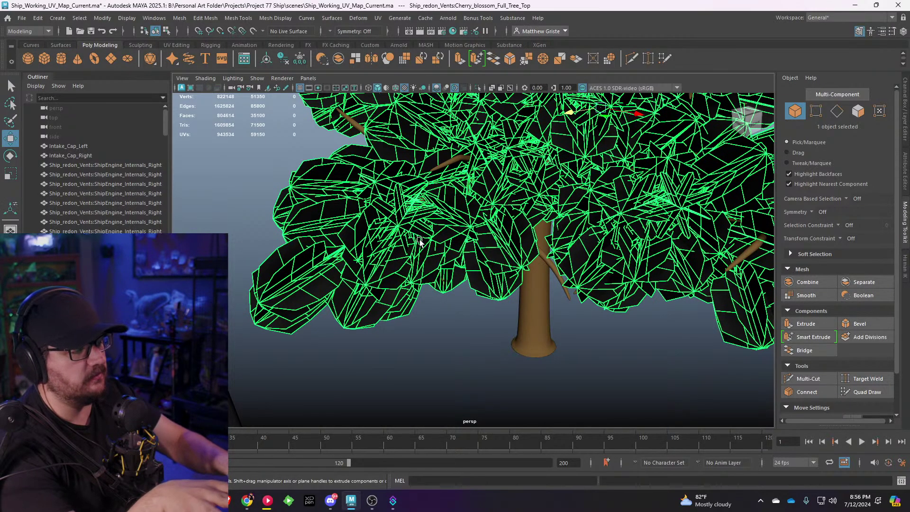
scroll(531, 232, up, 1)
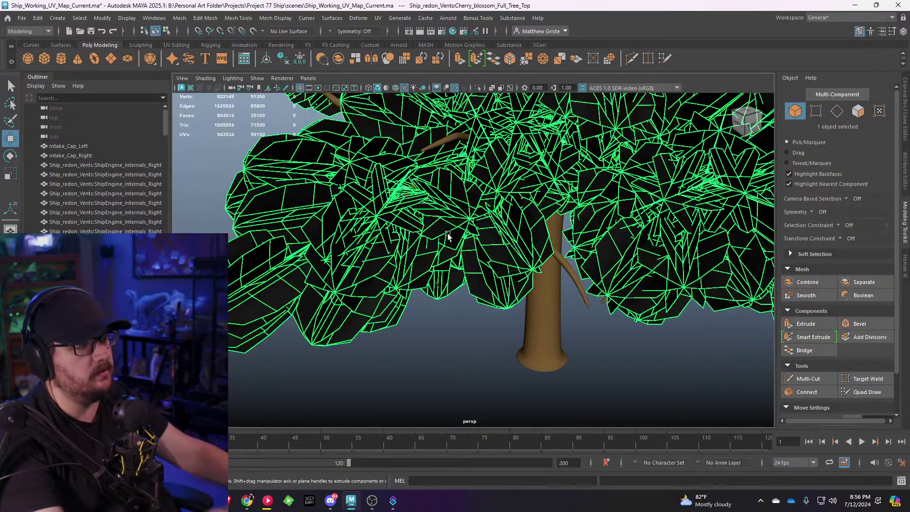
Step: Add the cherry blossom tree's trunk and branches to the foliage selection beside the ship
scroll(549, 229, down, 1)
alt+drag(574, 228, 550, 286)
scroll(480, 254, down, 10)
shift+click(483, 274)
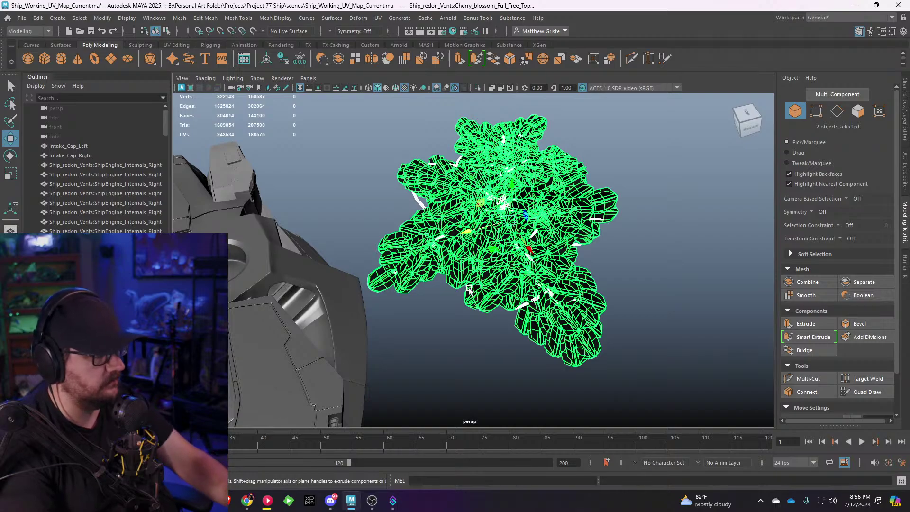
Step: Undo the latest selection changes and the cherry blossom tree's move off the ship
click(354, 172)
key(ctrl+z)
click(355, 172)
key(ctrl+z)
key(ctrl+z)
key(ctrl+z)
key(ctrl+z)
key(ctrl+z)
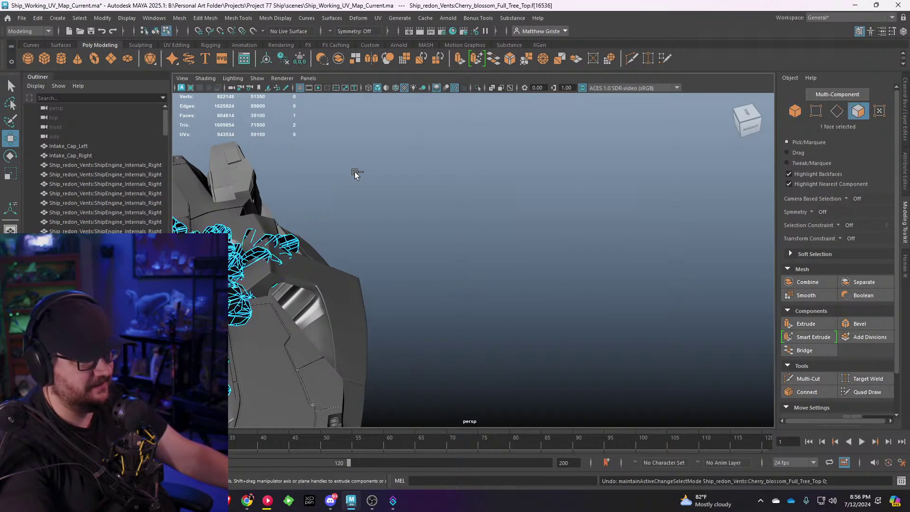
key(ctrl+1)
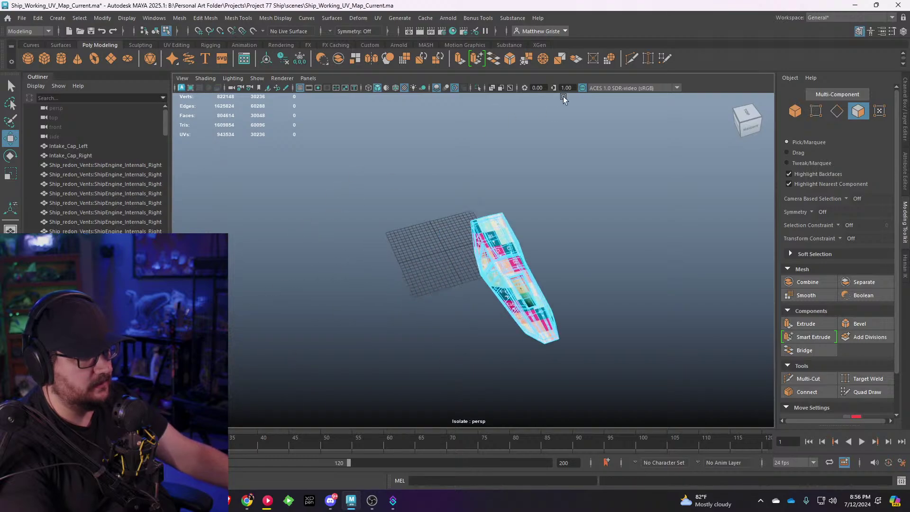
alt+middle_drag(519, 192, 373, 146)
key(ctrl+z)
click(258, 78)
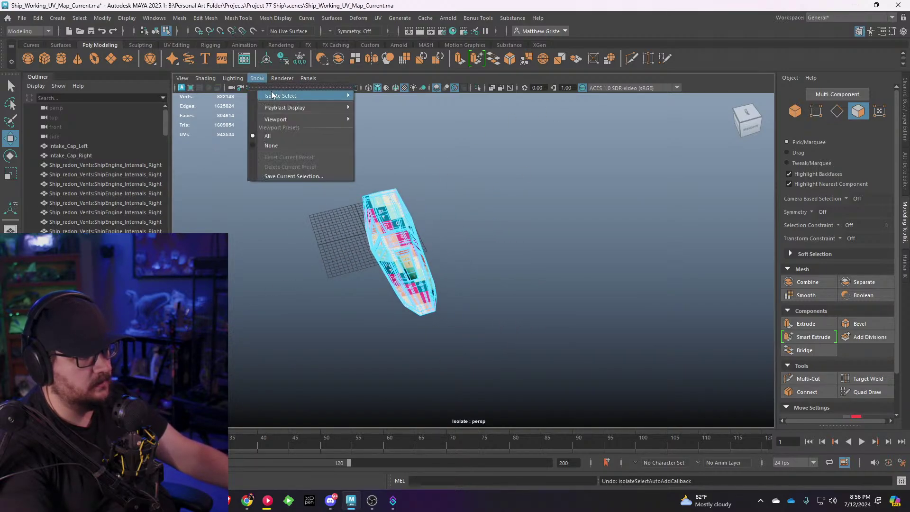
mouse_move(286, 96)
click(399, 96)
key(ctrl+z)
key(ctrl+z)
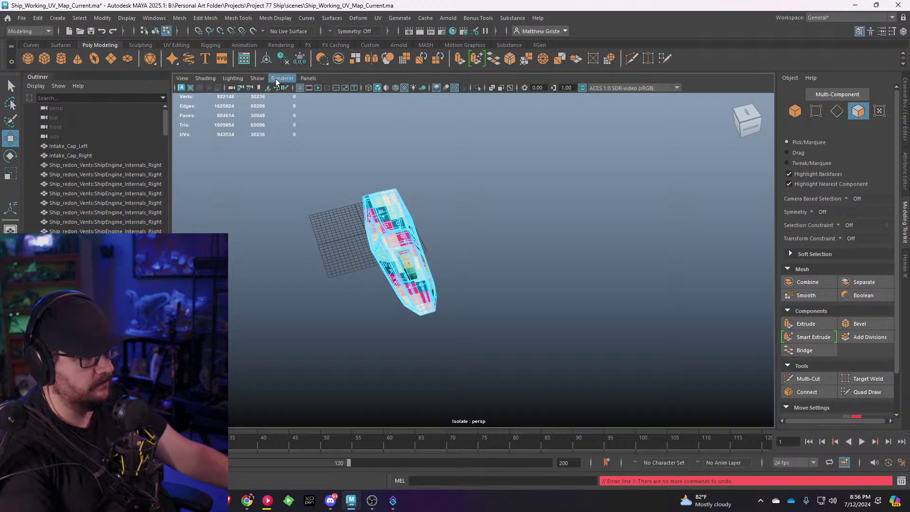
Step: Turn off isolation and delete the imported cherry blossom tree, both foliage and trunk, from the scene
click(258, 78)
mouse_move(286, 96)
click(363, 96)
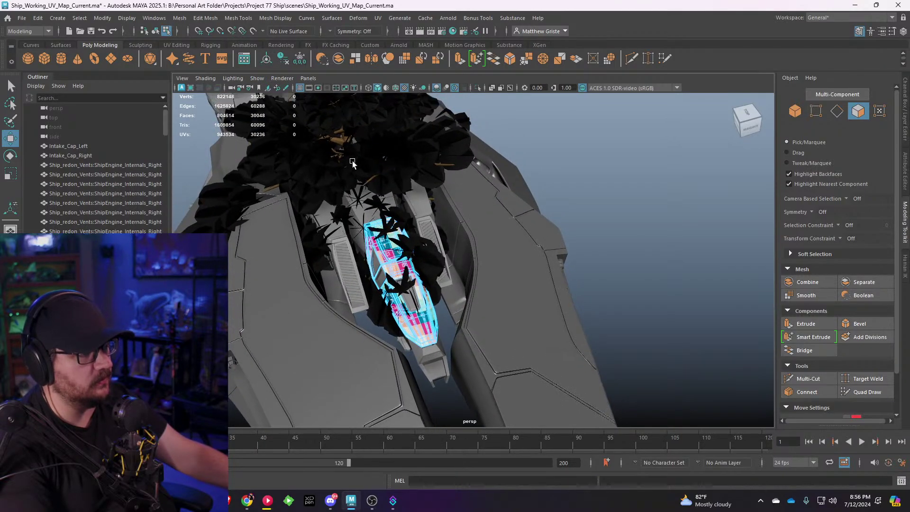
shift+click(351, 159)
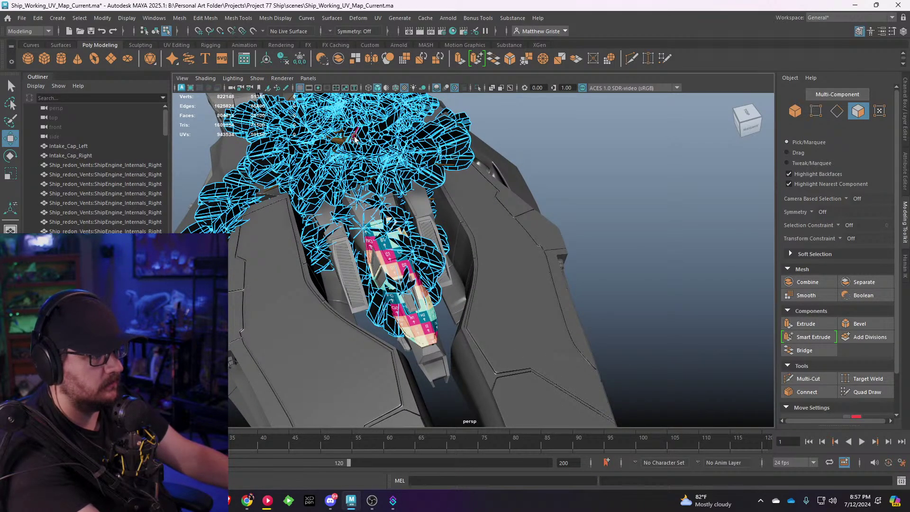
key(Delete)
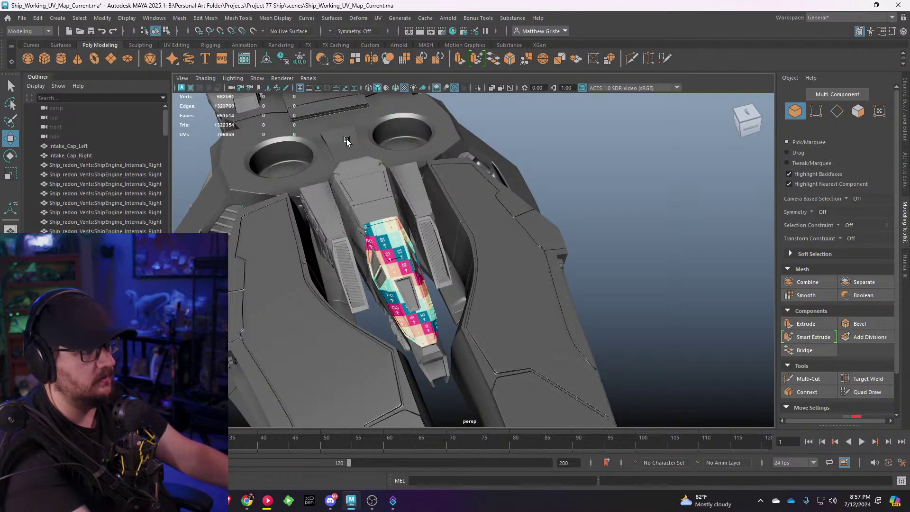
Step: Select the checker-textured center engine cover and isolate it
scroll(348, 142, up, 5)
scroll(370, 164, up, 3)
alt+drag(376, 165, 332, 149)
alt+middle_drag(331, 150, 442, 176)
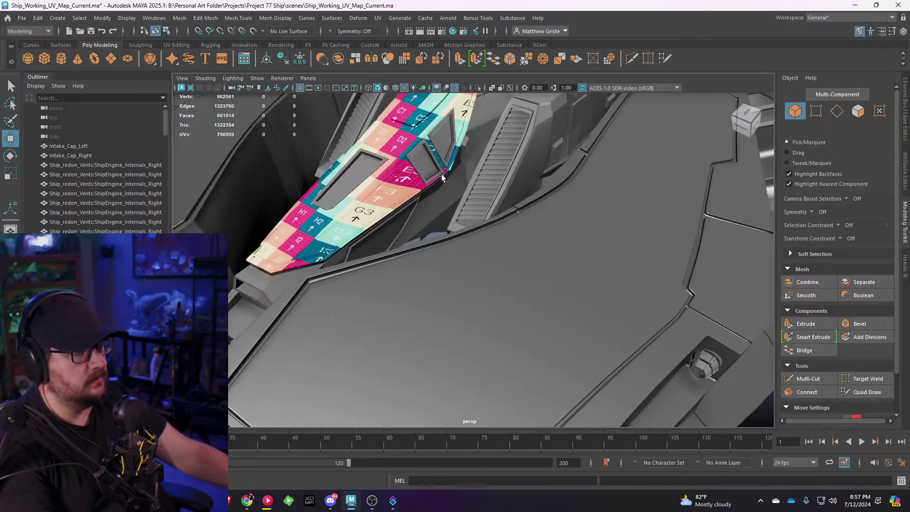
click(372, 148)
key(ctrl+1)
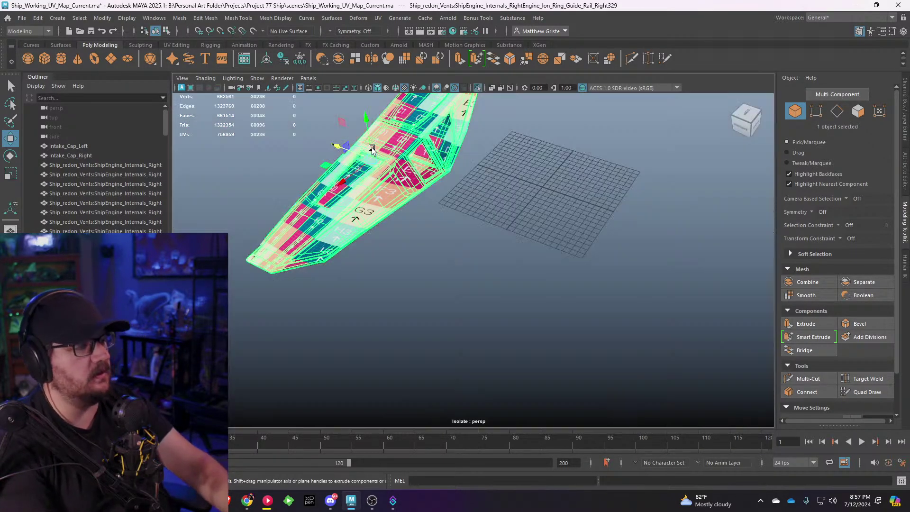
Step: Examine the isolated engine cover's shape and checker pattern from above and from the side
key(alt+Tab)
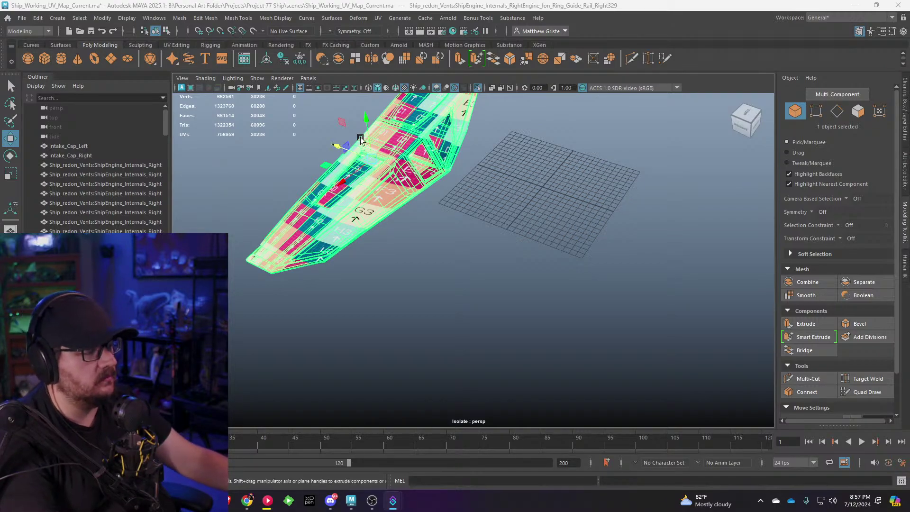
alt+drag(334, 164, 383, 172)
scroll(383, 172, up, 2)
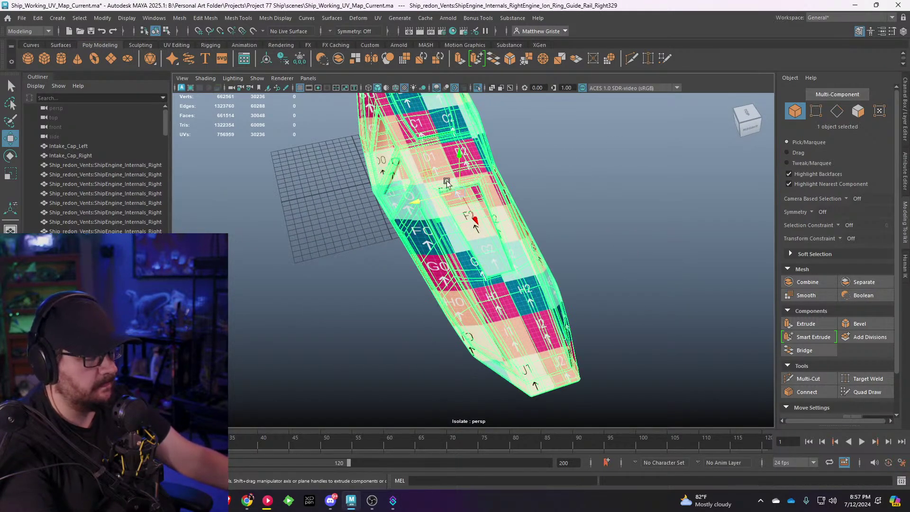
key(f)
alt+drag(457, 212, 460, 174)
alt+middle_drag(487, 256, 431, 256)
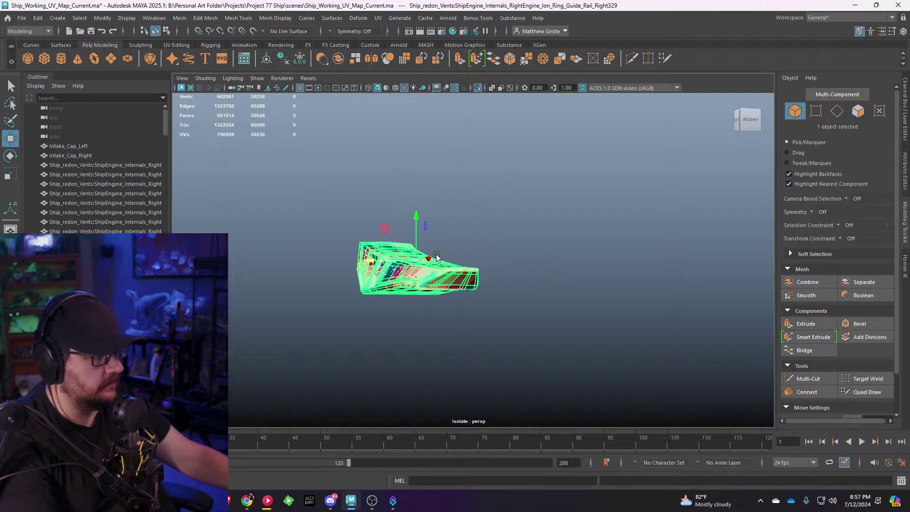
scroll(432, 256, up, 4)
alt+drag(433, 258, 476, 207)
scroll(460, 217, up, 3)
Step: Turn off isolation and inspect the engine cover's pointed end among the surrounding ship parts with smooth preview on
click(253, 78)
mouse_move(305, 95)
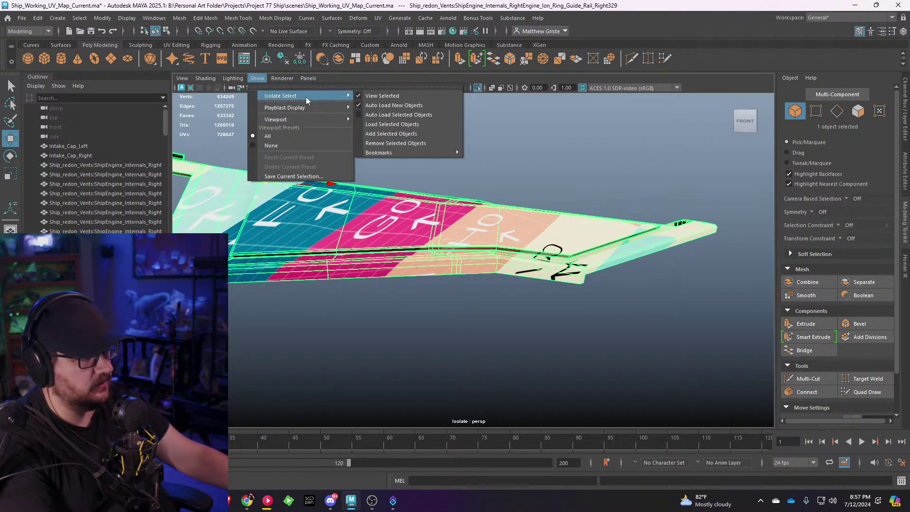
click(388, 94)
mouse_move(395, 196)
alt+mouse_down()
mouse_move(351, 207)
mouse_move(392, 183)
mouse_move(351, 179)
mouse_move(407, 198)
alt+mouse_up()
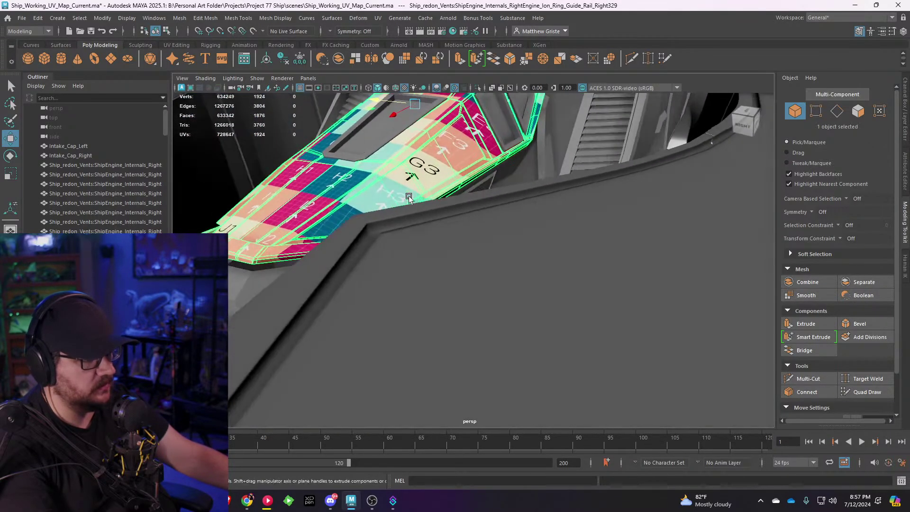
alt+middle_drag(408, 197, 490, 198)
scroll(490, 199, up, 3)
key(3)
mouse_move(471, 202)
alt+mouse_down()
mouse_move(534, 197)
mouse_move(524, 184)
mouse_move(470, 204)
alt+mouse_up()
alt+drag(392, 207, 338, 231)
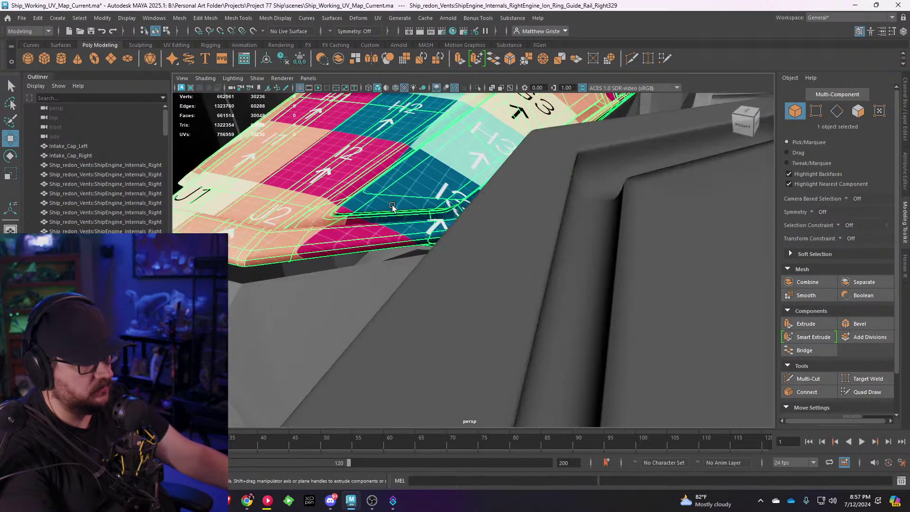
Step: Turn off the engine cover's smooth preview, isolate the cover again and switch it to face selection
key(1)
key(ctrl+1)
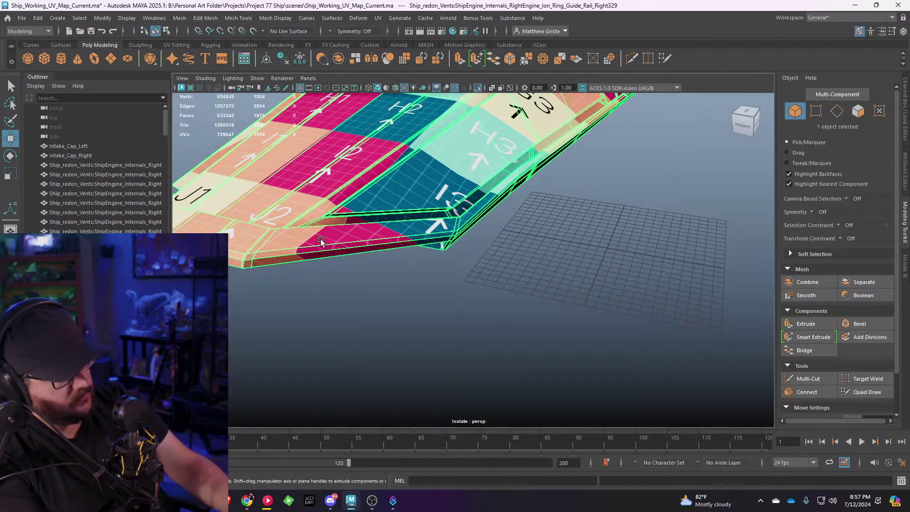
alt+drag(334, 228, 325, 305)
right_drag(299, 286, 298, 246)
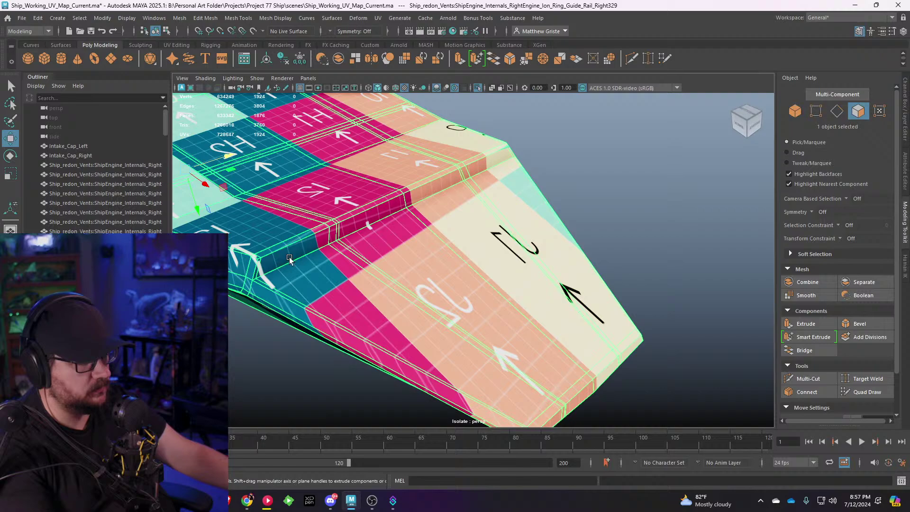
Step: Delete the panel faces on the underside of the engine cover's narrow end, including the small leftover faces near the rim
click(269, 286)
shift+click(349, 269)
shift+click(364, 264)
shift+click(374, 264)
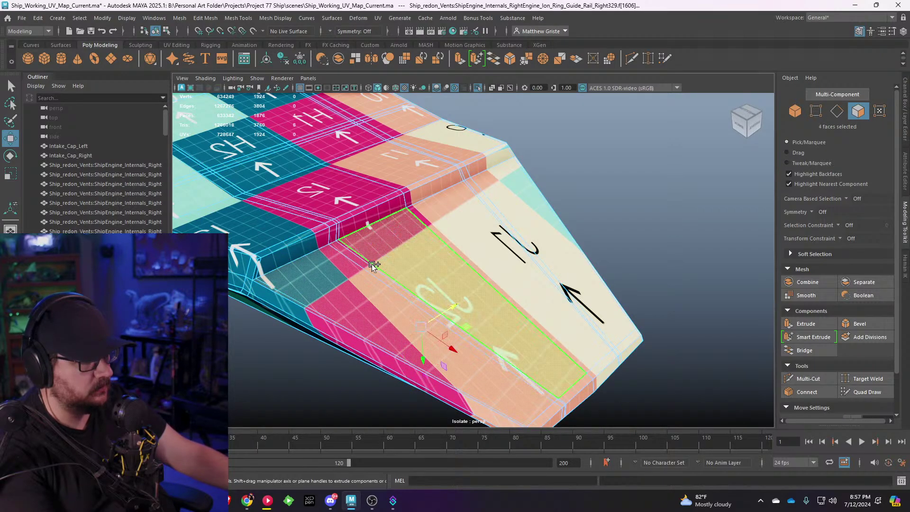
double_click(477, 235)
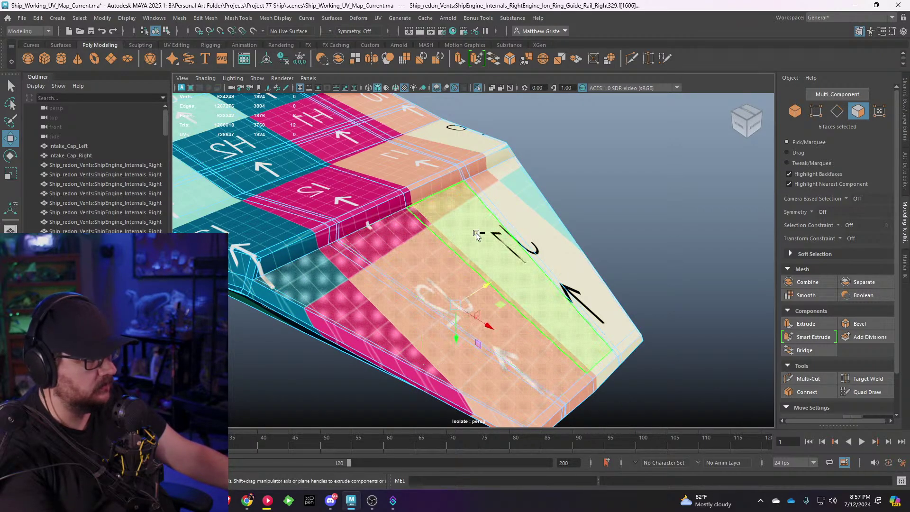
shift+click(503, 222)
shift+click(508, 223)
shift+click(541, 244)
alt+drag(543, 247, 268, 192)
shift+click(302, 275)
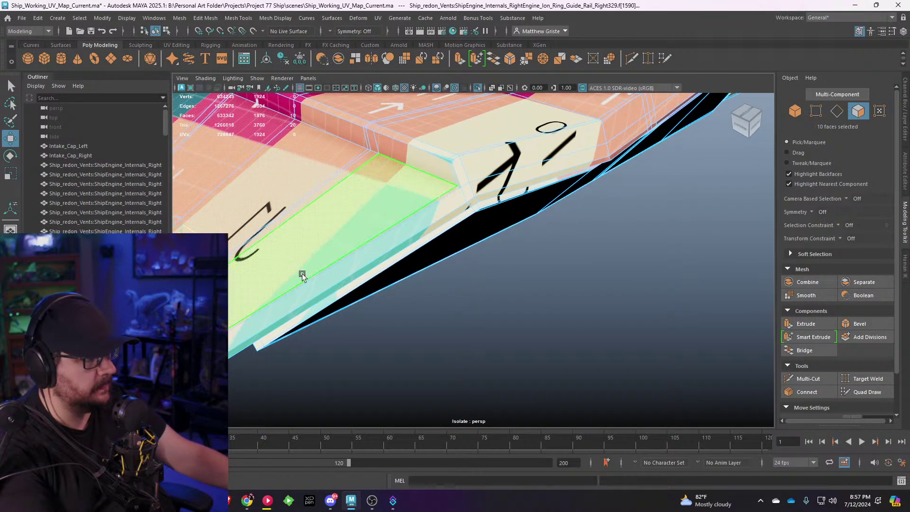
alt+drag(303, 275, 410, 249)
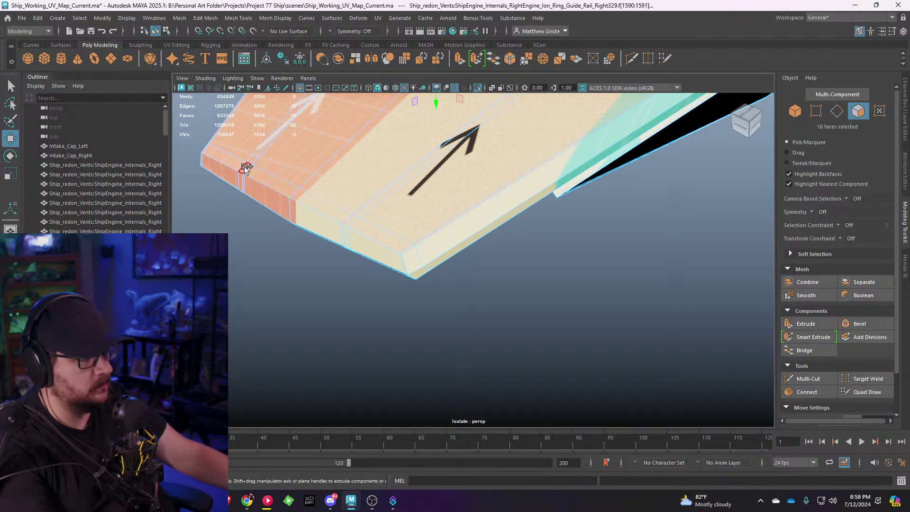
alt+drag(232, 204, 441, 207)
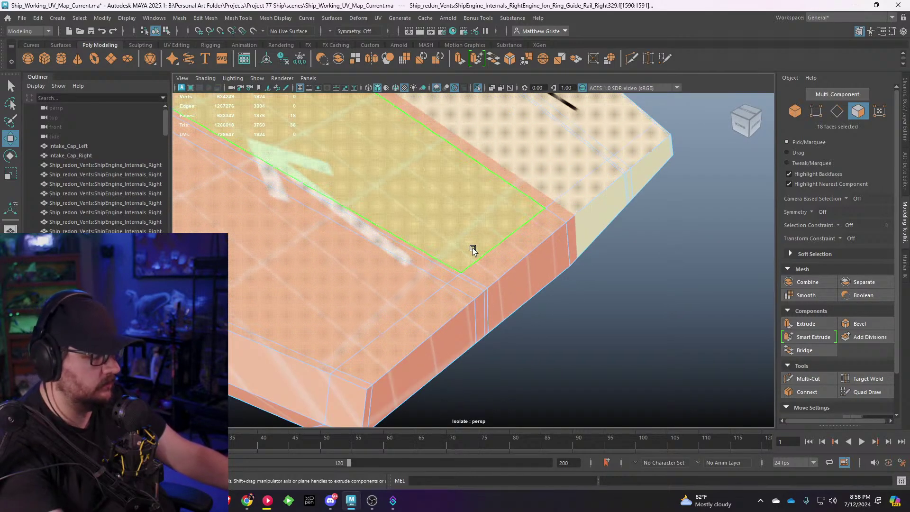
key(Delete)
click(472, 281)
key(Delete)
click(355, 379)
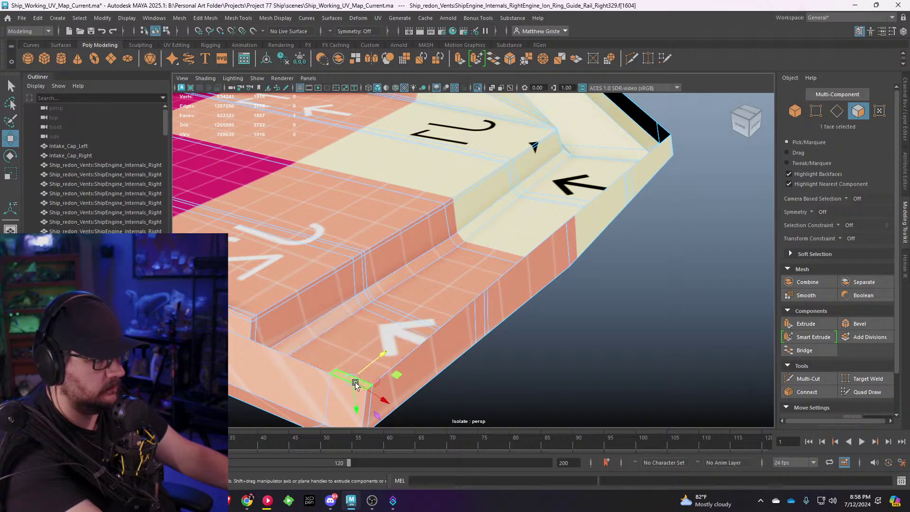
key(Delete)
Step: Delete the strip of narrow wall faces along the engine cover's stepped edge beside the opening
scroll(384, 300, down, 7)
alt+drag(384, 300, 501, 284)
scroll(399, 319, up, 4)
scroll(501, 284, up, 4)
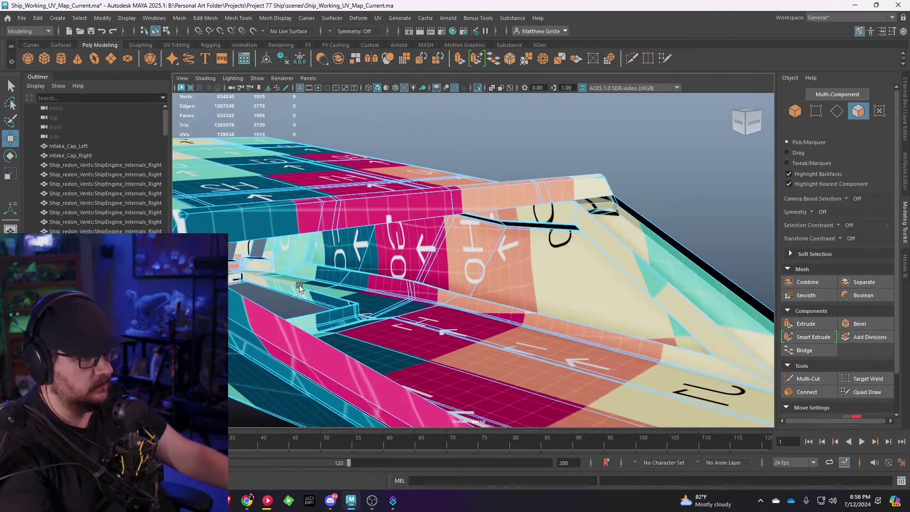
alt+drag(298, 284, 327, 303)
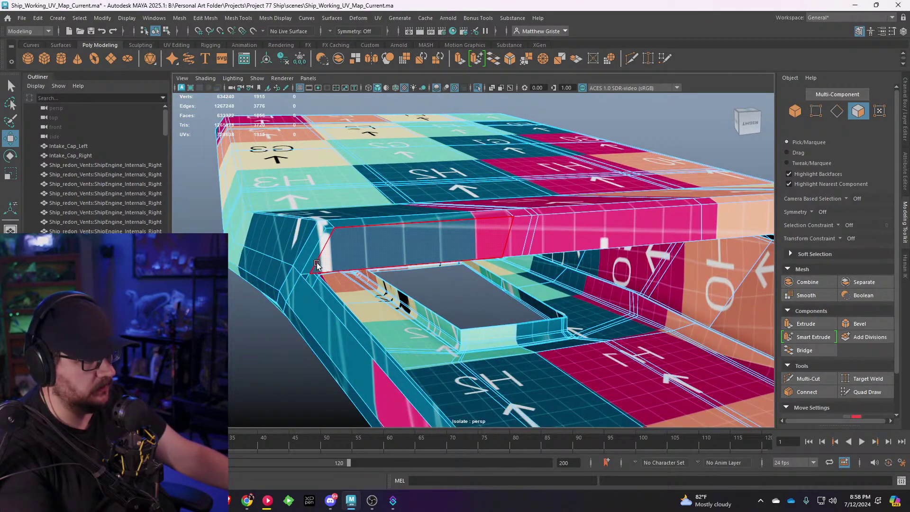
click(317, 258)
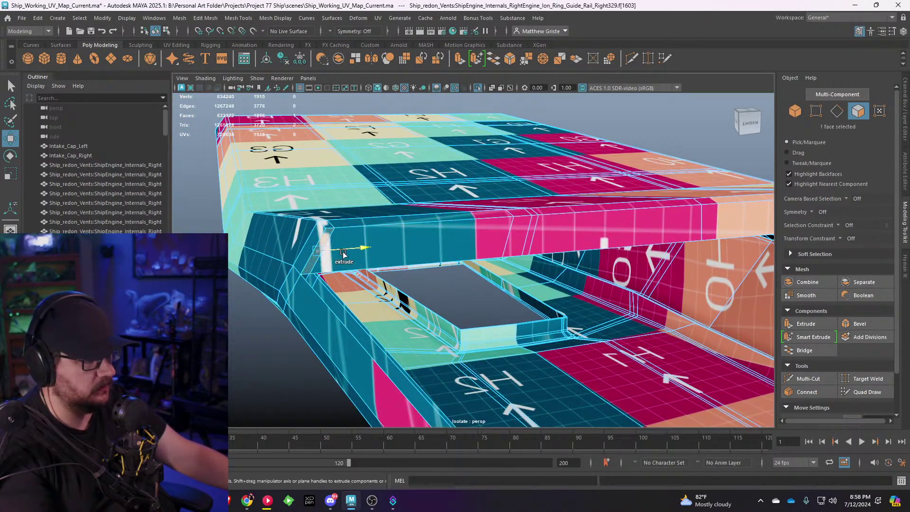
shift+double_click(508, 232)
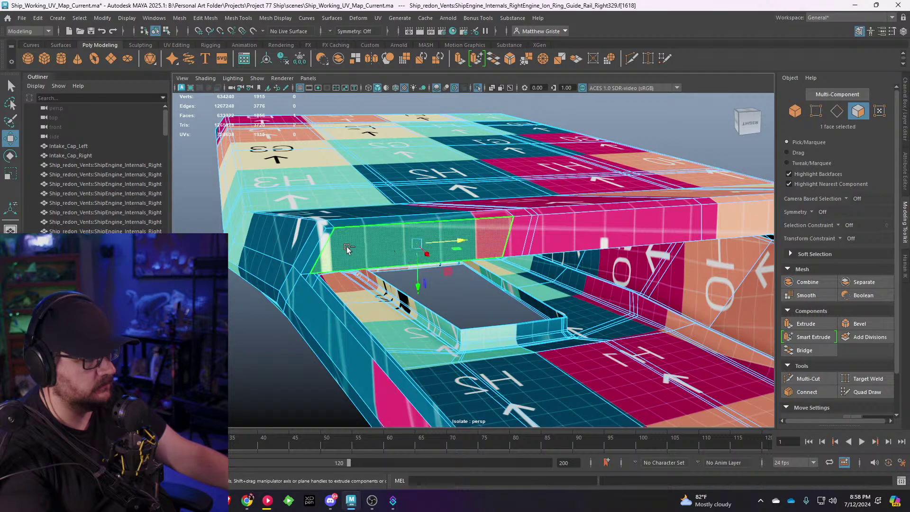
click(325, 249)
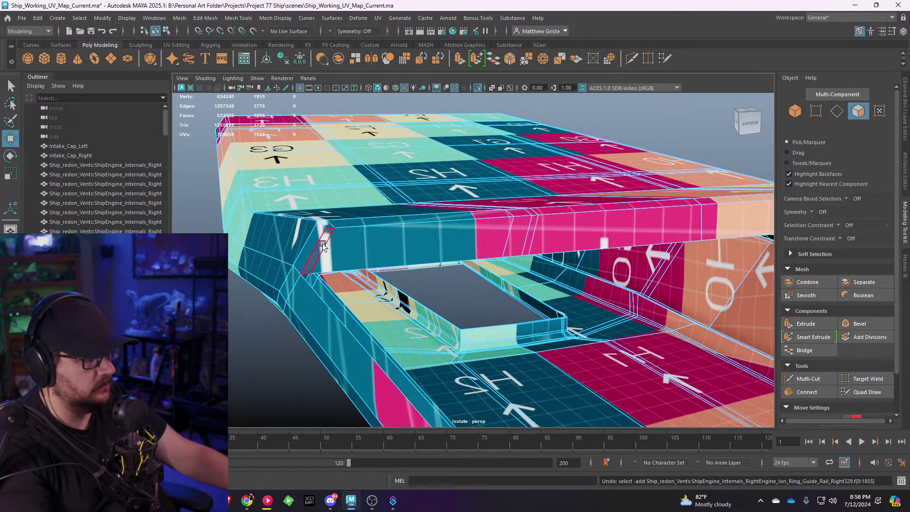
shift+click(422, 239)
shift+click(517, 232)
shift+click(532, 233)
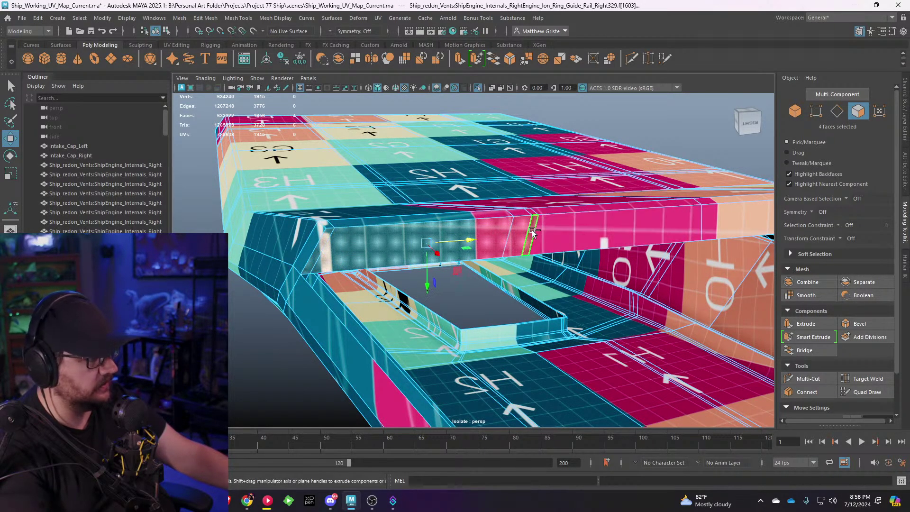
shift+click(665, 236)
alt+drag(668, 237, 579, 243)
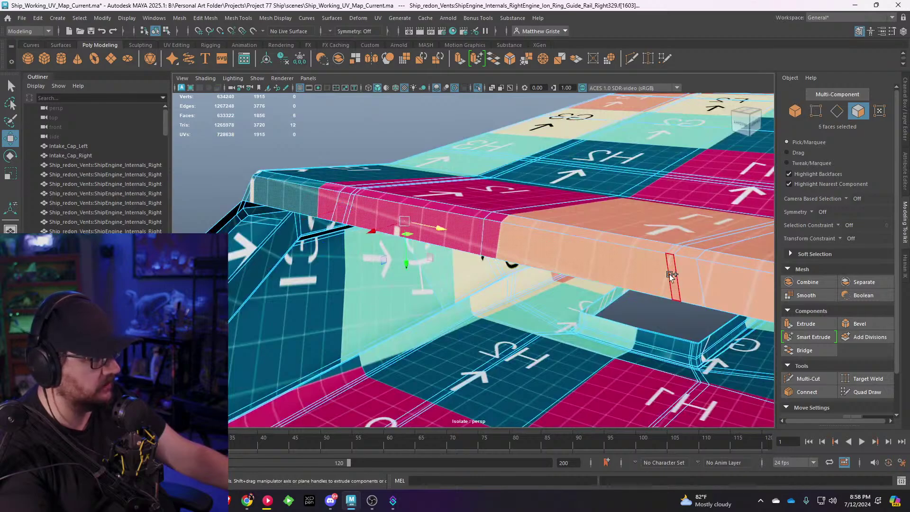
shift+click(682, 281)
shift+click(717, 285)
scroll(716, 285, down, 1)
alt+middle_drag(713, 286, 475, 292)
alt+drag(475, 292, 673, 313)
key(Delete)
Step: Extrude the open rim edges around the engine cover's narrow end into a wall, leaving the other border edges out
right_drag(709, 221, 709, 194)
double_click(685, 235)
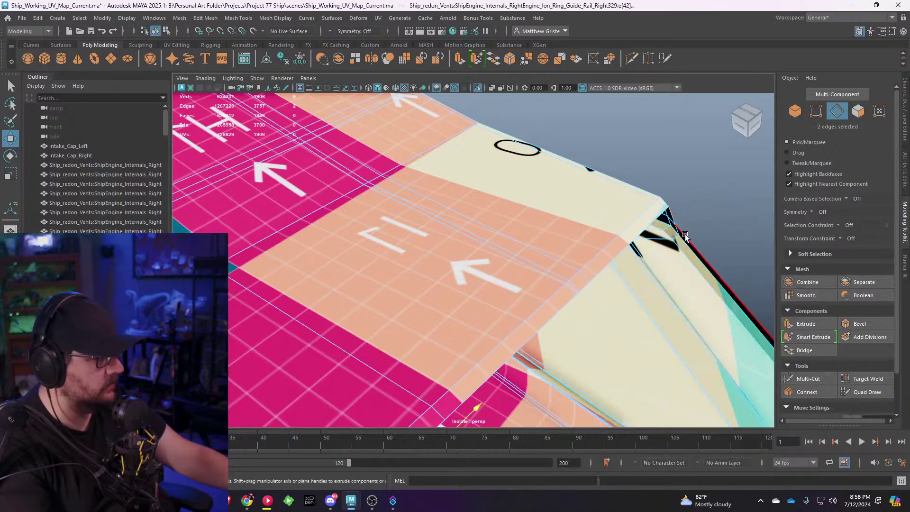
ctrl+drag(651, 211, 592, 275)
alt+drag(592, 275, 629, 214)
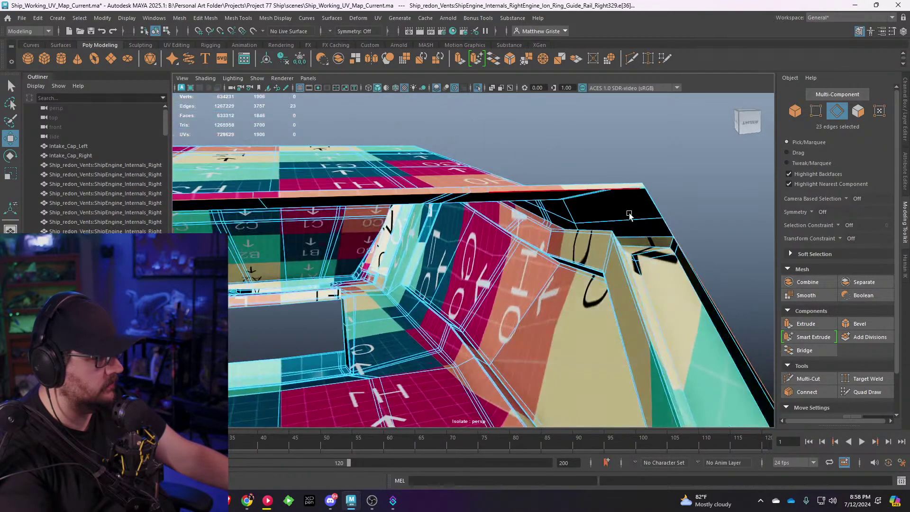
scroll(629, 213, down, 3)
alt+middle_drag(629, 213, 450, 225)
ctrl+drag(288, 232, 287, 233)
alt+drag(288, 232, 412, 204)
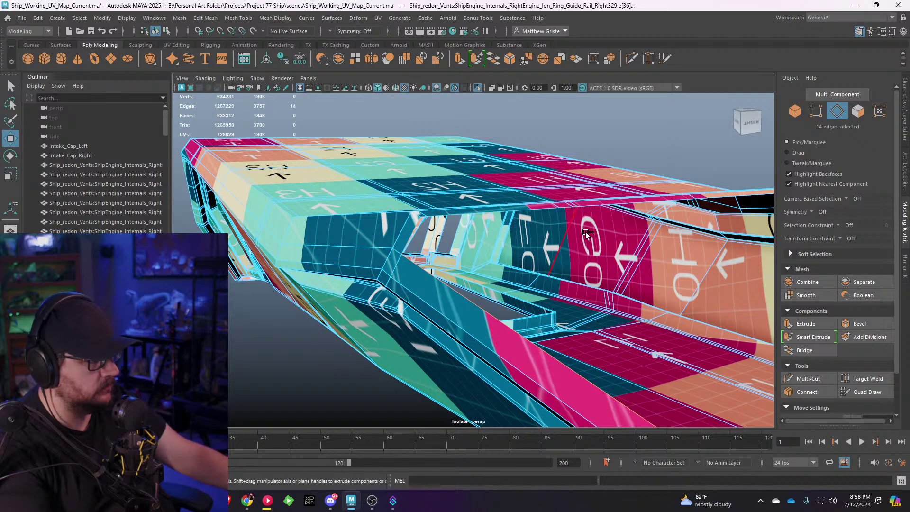
alt+drag(489, 248, 451, 73)
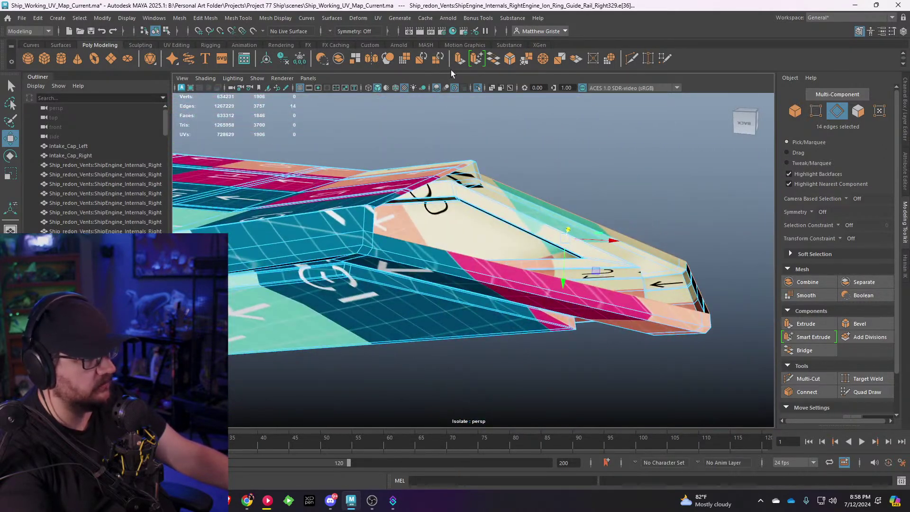
key(ctrl+e)
drag(685, 234, 386, 254)
Step: Target Weld the two end vertices of the extruded side walls onto the adjoining corners of the cover's main body
right_drag(385, 218, 347, 220)
alt+middle_drag(351, 228, 408, 230)
alt+right_drag(408, 230, 671, 304)
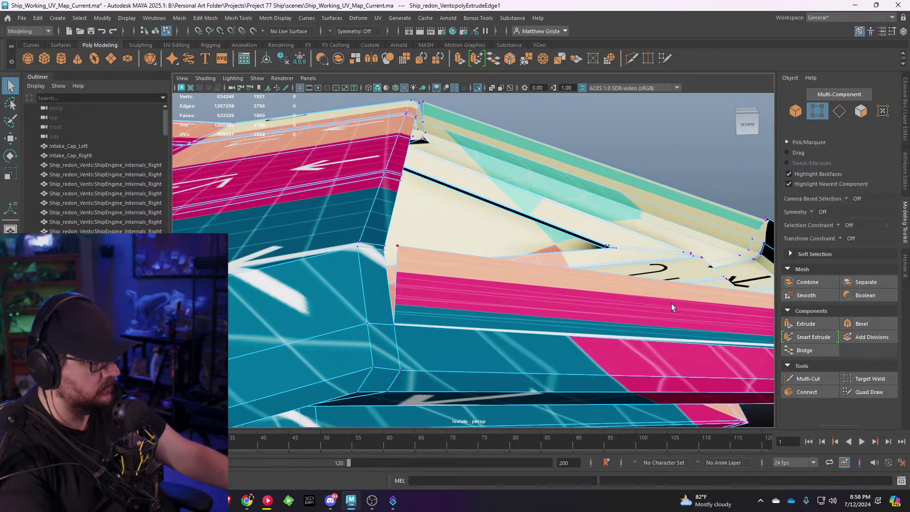
click(865, 379)
drag(394, 249, 382, 253)
alt+drag(547, 241, 428, 280)
alt+right_drag(428, 280, 502, 319)
alt+middle_drag(502, 319, 460, 291)
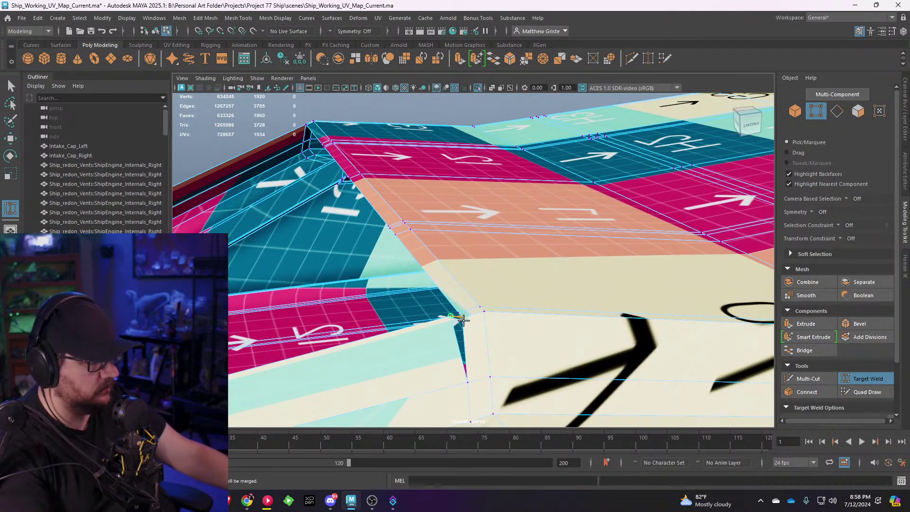
drag(464, 321, 464, 319)
right_drag(467, 312, 467, 196)
key(q)
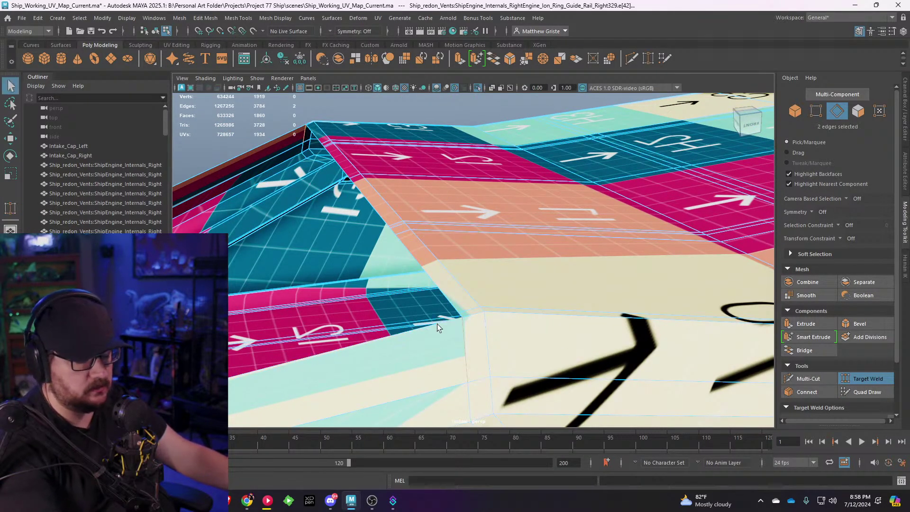
click(441, 325)
alt+right_drag(440, 325, 379, 348)
alt+drag(379, 348, 503, 281)
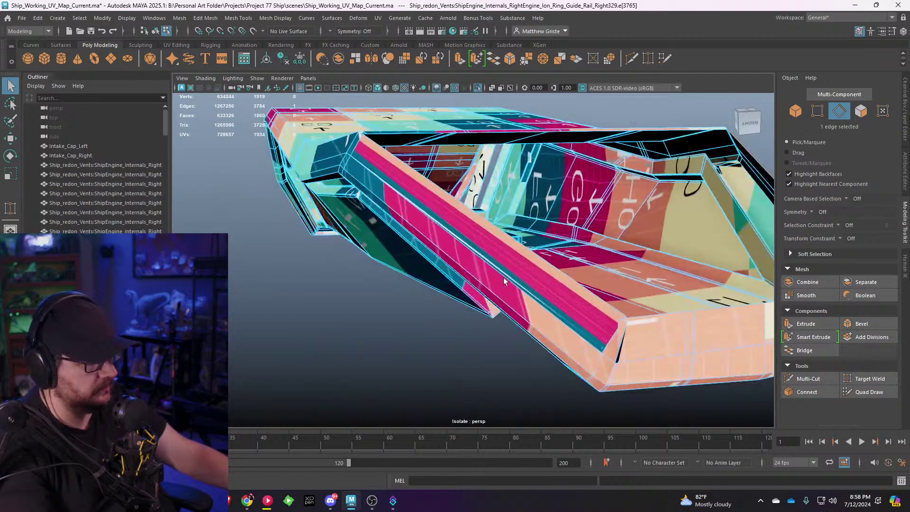
shift+click(466, 204)
alt+drag(466, 205, 385, 276)
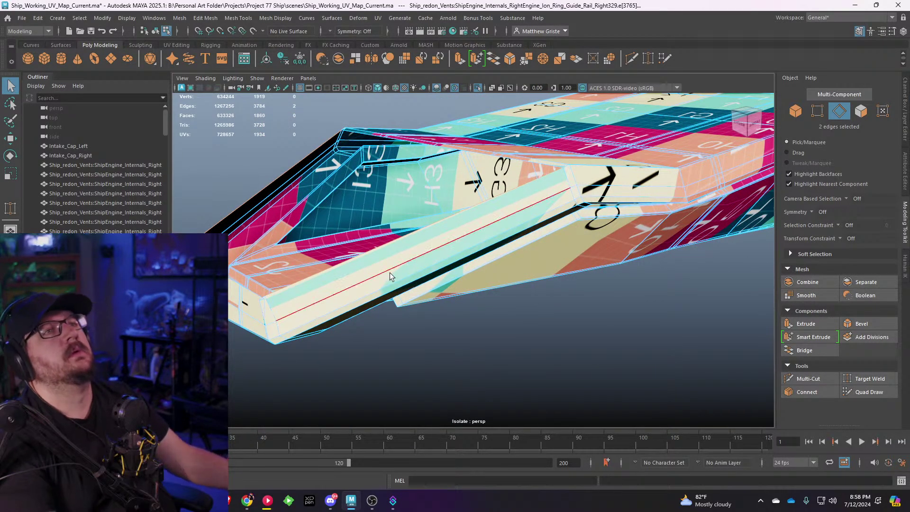
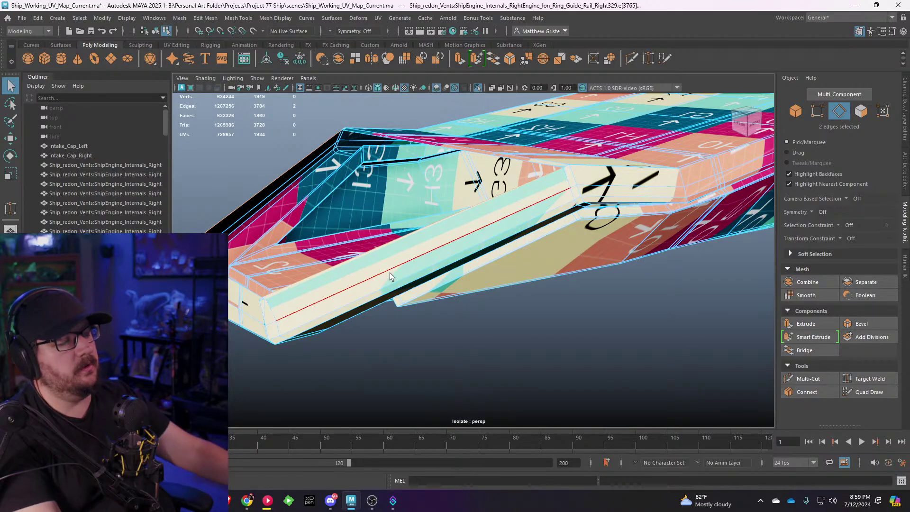
Step: Move the pair of upper corner vertices at the narrow end's new wall toward the cover's body and adjust their height
alt+drag(389, 272, 355, 222)
right_drag(315, 219, 265, 213)
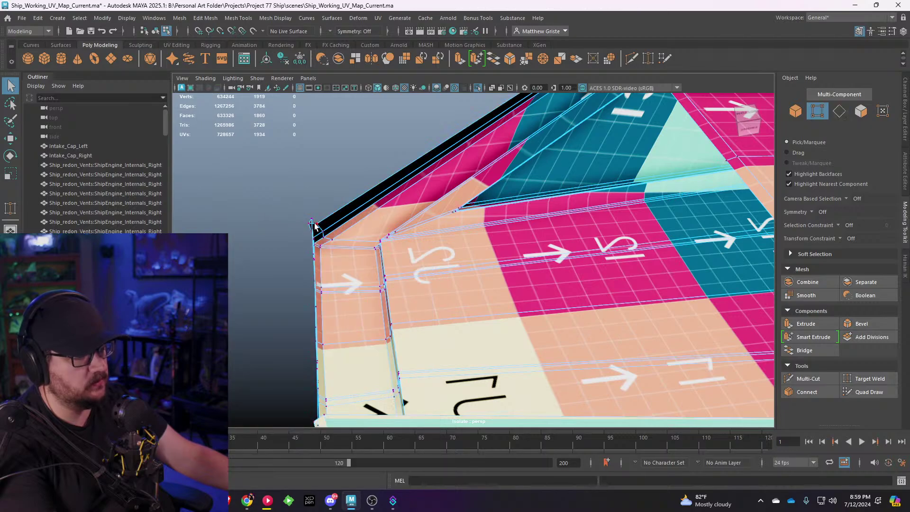
click(317, 223)
drag(591, 0, 595, 0)
alt+drag(317, 223, 492, 199)
shift+click(489, 176)
key(w)
drag(565, 205, 541, 203)
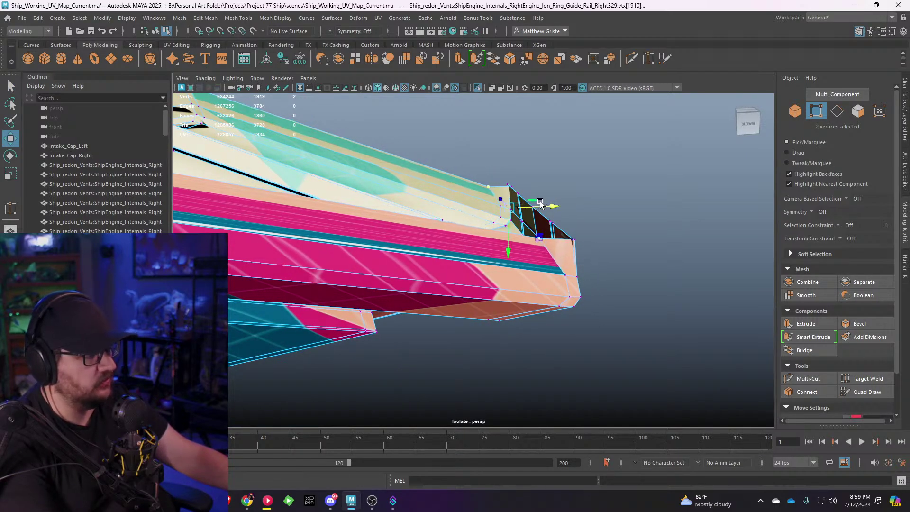
drag(506, 237, 505, 225)
Step: Move the outer pair of top corner vertices on the end wall slightly and scale them apart across the cover's width
alt+drag(573, 233, 430, 229)
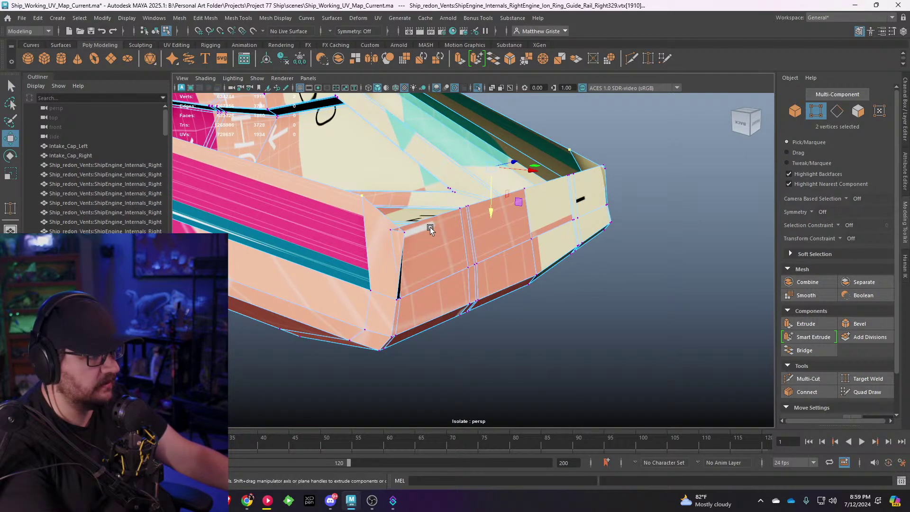
shift+click(605, 168)
alt+drag(611, 171, 599, 197)
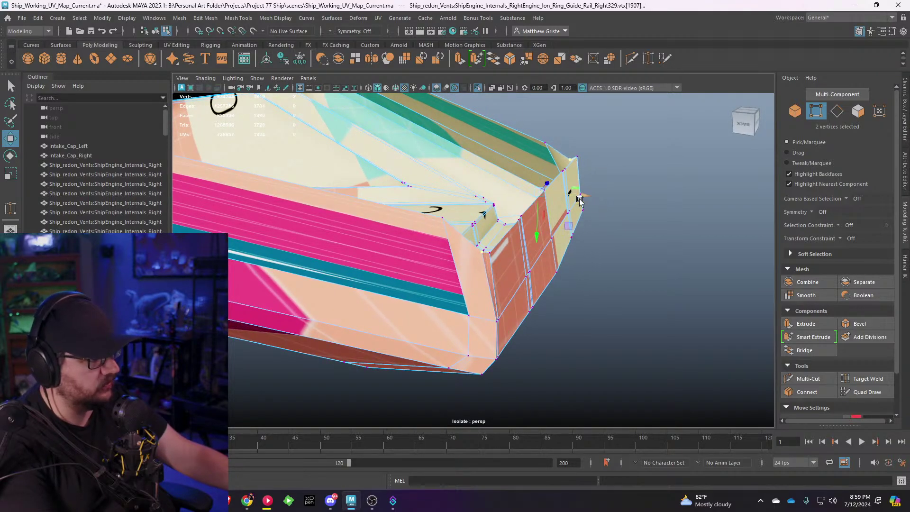
drag(538, 221, 535, 223)
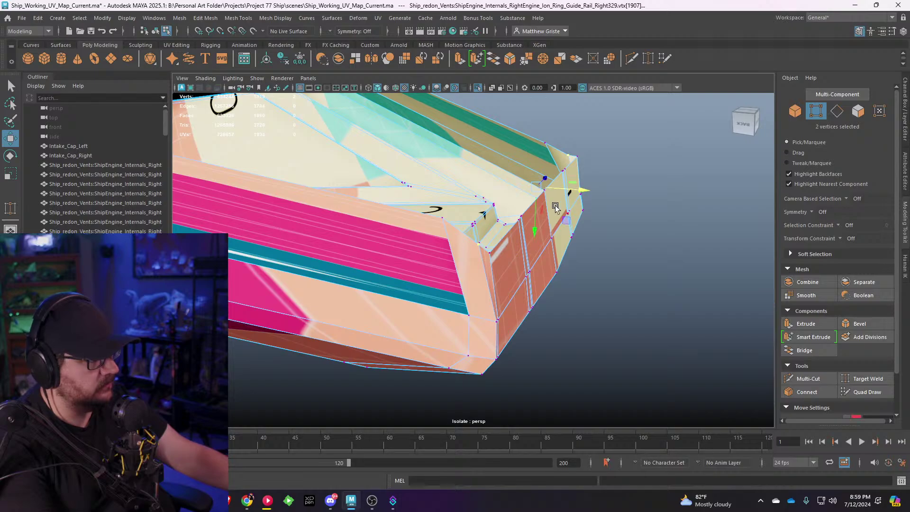
alt+drag(534, 223, 411, 270)
key(r)
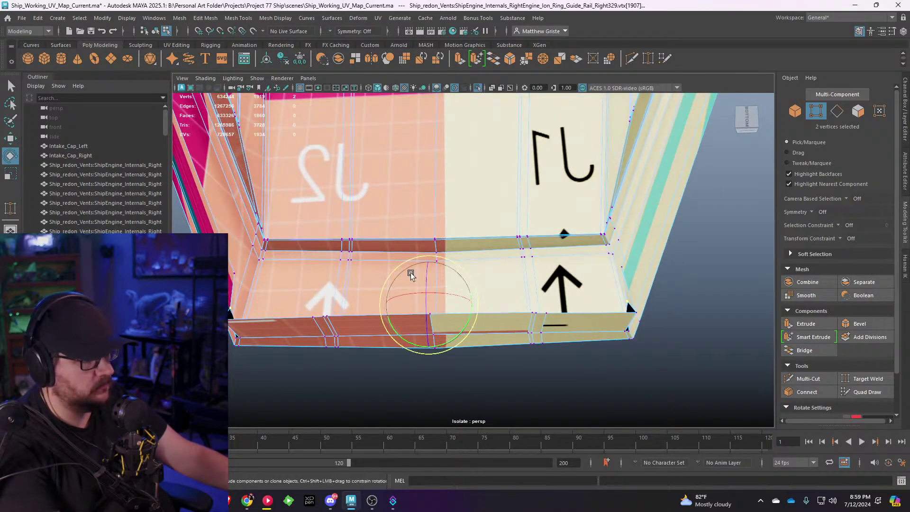
middle_drag(469, 301, 476, 303)
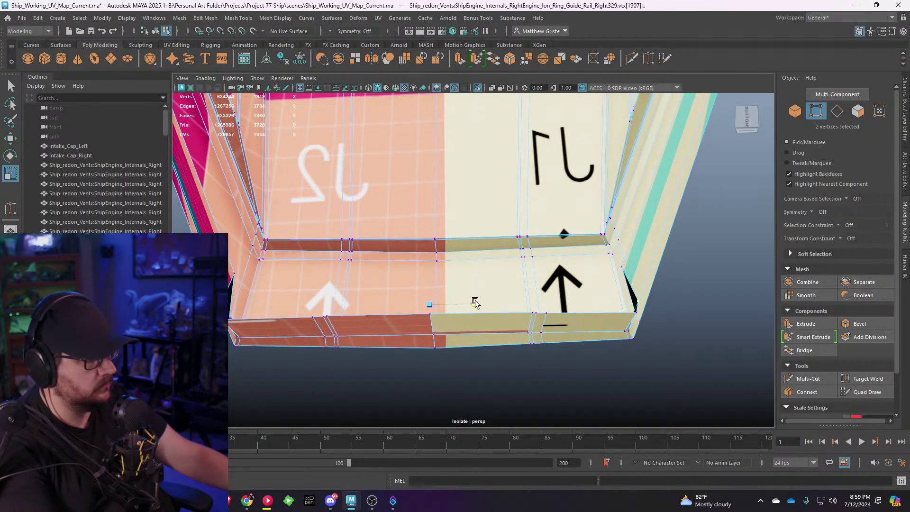
Step: Scale the neighbouring pair of upper side wall vertices near the narrow end slightly apart across the cover's width
alt+drag(474, 303, 603, 156)
alt+drag(519, 164, 406, 163)
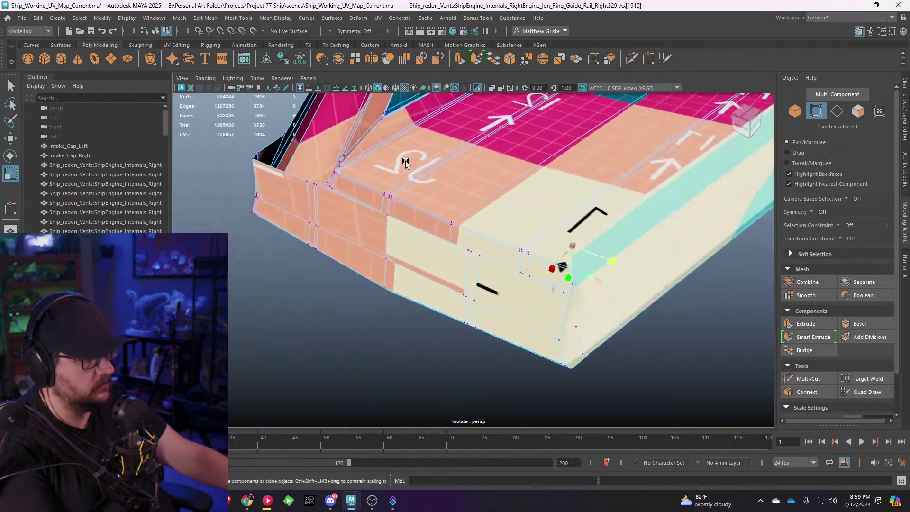
shift+click(287, 137)
alt+drag(290, 137, 423, 180)
drag(474, 211, 479, 212)
scroll(454, 196, down, 5)
mouse_move(408, 175)
alt+mouse_down()
mouse_move(489, 169)
mouse_move(420, 178)
alt+mouse_up()
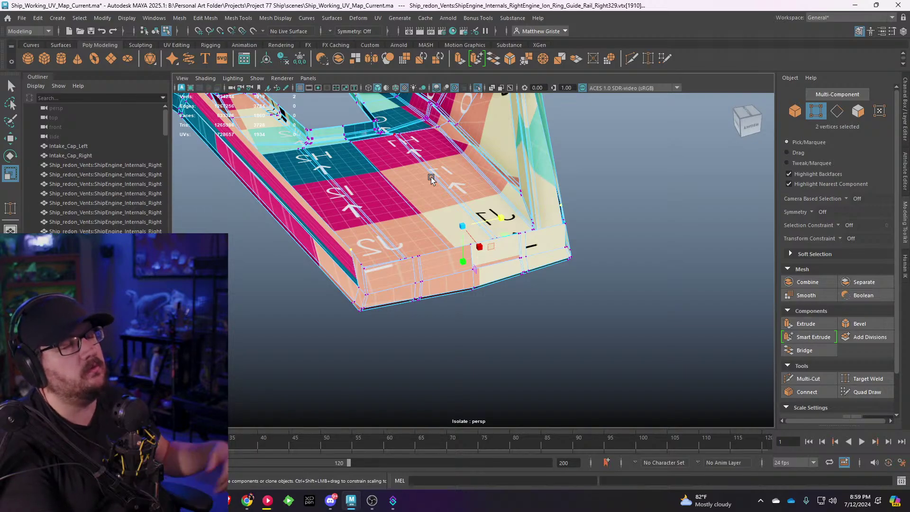
Step: Bridge the three matching pairs of top edges on the opposite side walls across the narrow end, with textured display turned off
alt+drag(455, 164, 538, 299)
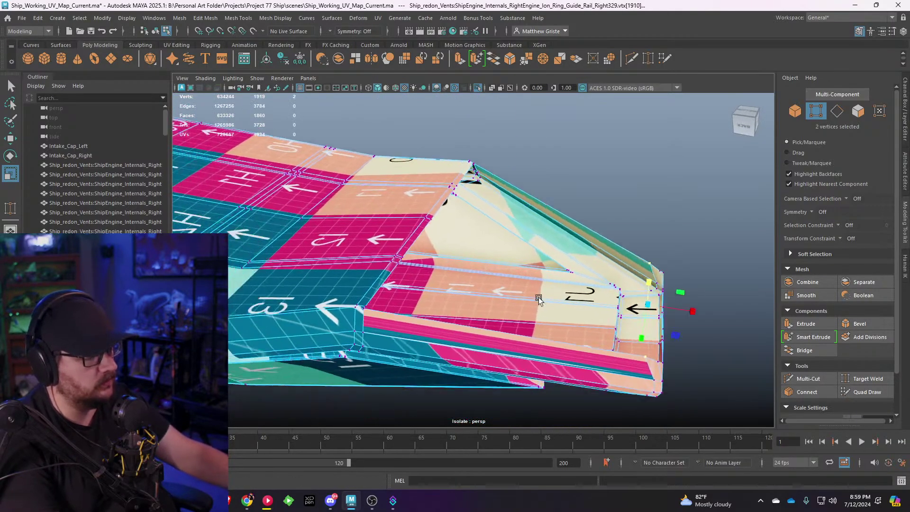
alt+right_drag(539, 299, 572, 278)
alt+drag(501, 300, 534, 289)
alt+right_drag(592, 247, 652, 246)
alt+middle_drag(652, 246, 425, 254)
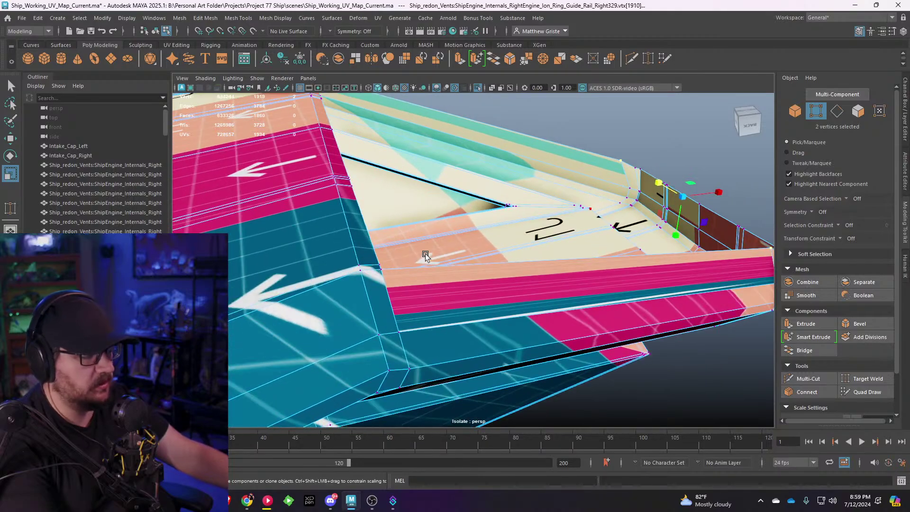
right_drag(423, 253, 420, 193)
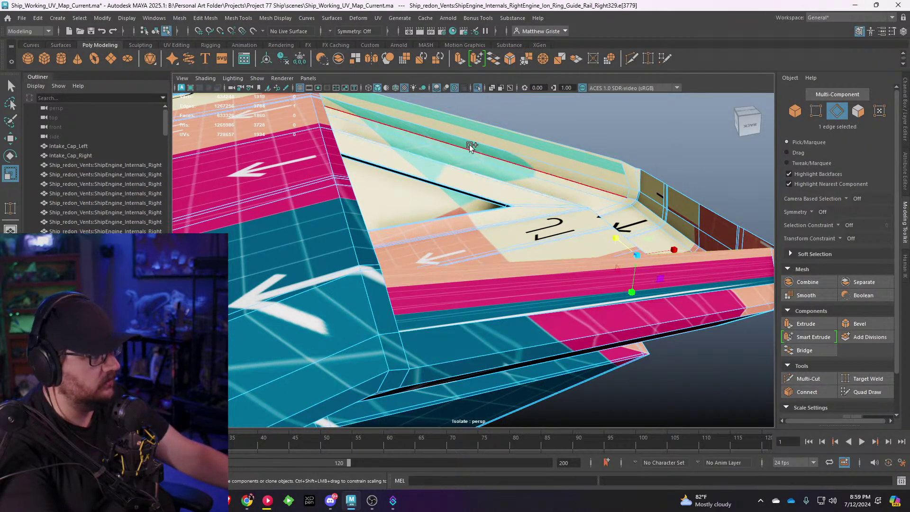
alt+drag(479, 127, 361, 202)
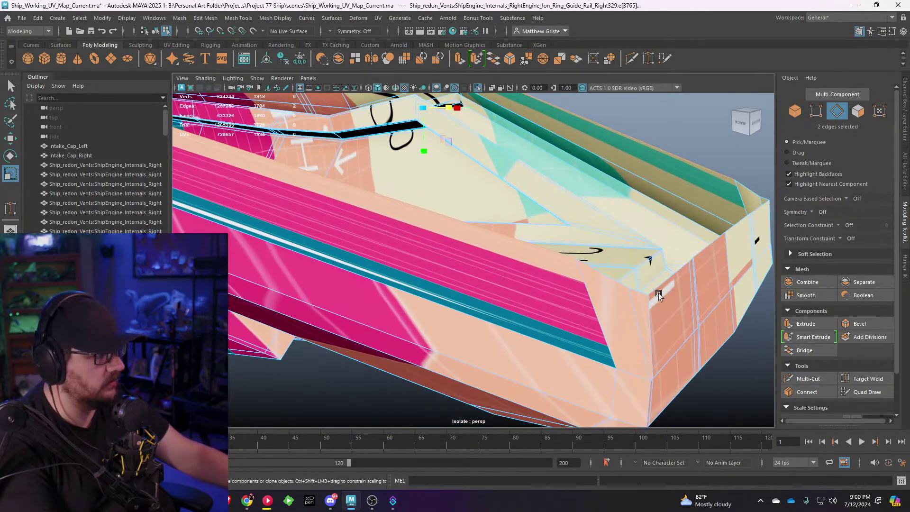
scroll(655, 289, up, 3)
shift+click(707, 308)
alt+drag(708, 309, 500, 331)
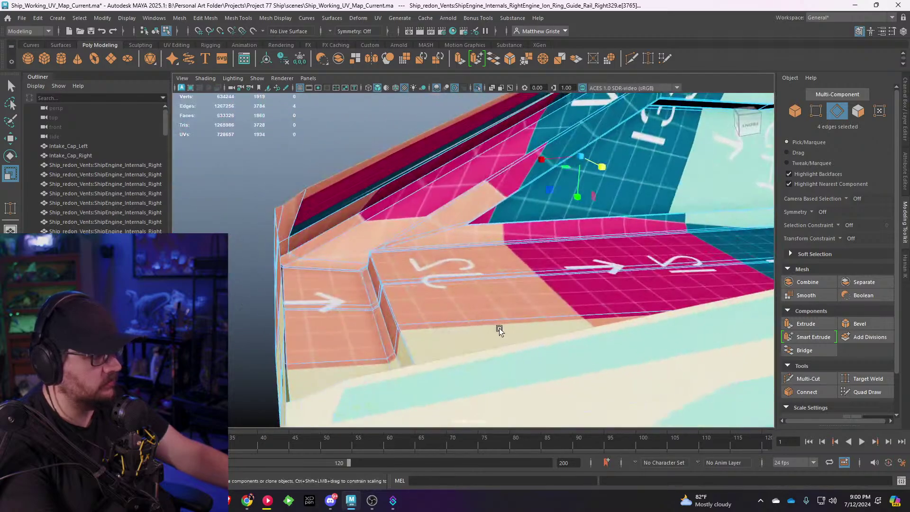
alt+drag(349, 365, 361, 327)
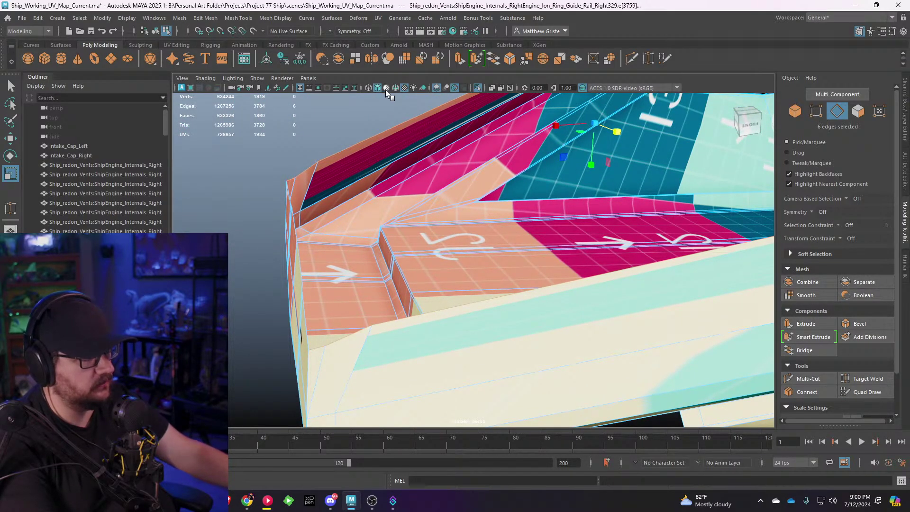
click(405, 88)
alt+drag(308, 288, 369, 244)
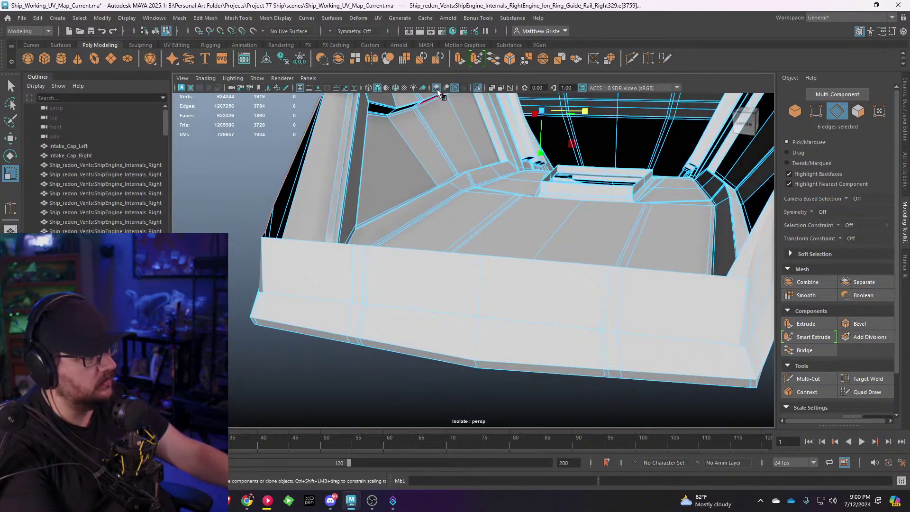
click(495, 61)
alt+drag(448, 134, 428, 152)
Step: Insert an edge loop down the middle of the bridged faces, lined up with the end wall's central edge
click(277, 21)
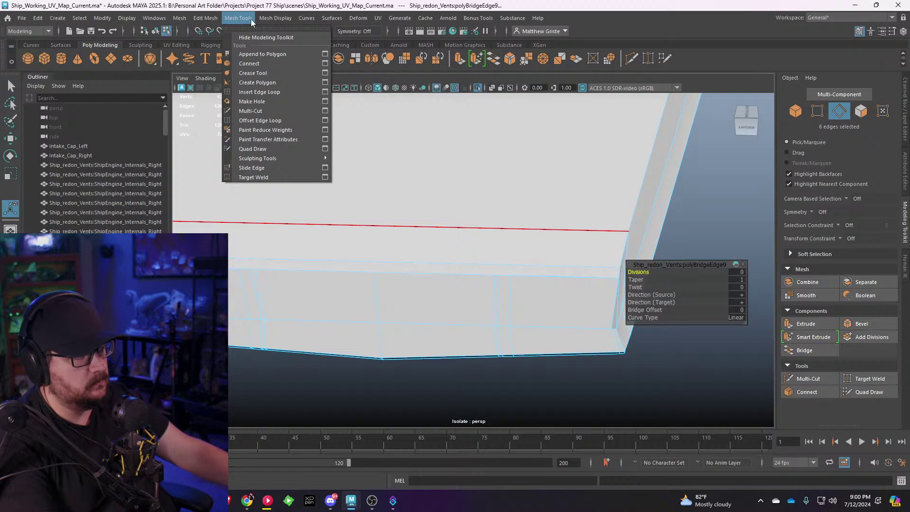
click(265, 101)
scroll(369, 216, up, 2)
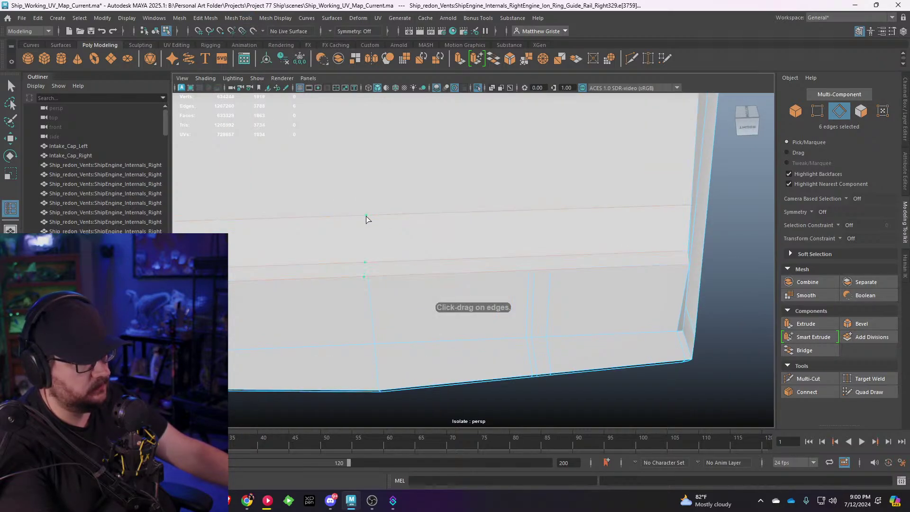
click(369, 216)
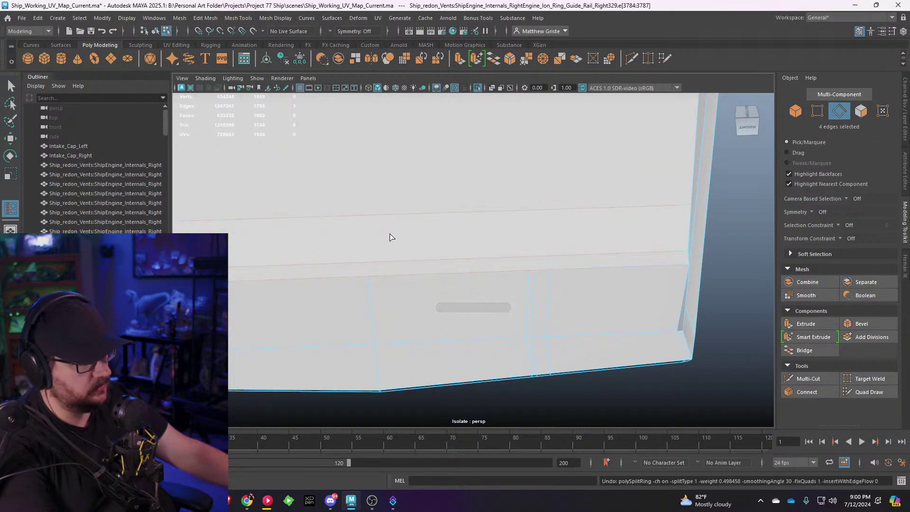
drag(367, 217, 366, 215)
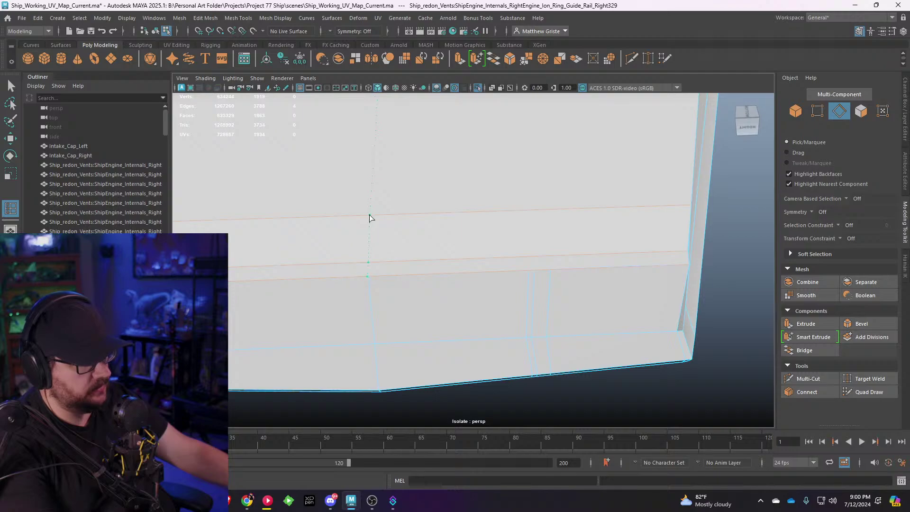
Step: Merge the vertices where the new central edge loop meets the end wall, with a distance threshold of 0.01
right_drag(372, 257, 351, 266)
click(370, 278)
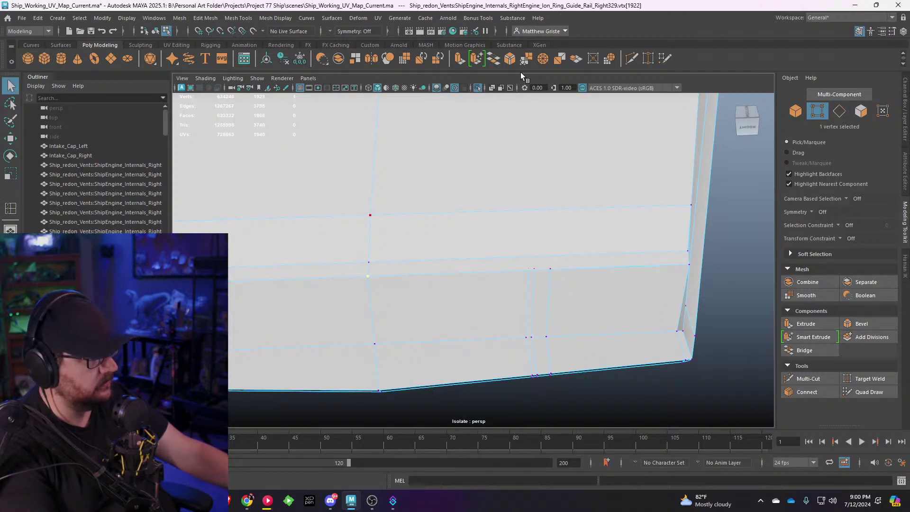
click(525, 59)
alt+middle_drag(551, 191, 560, 195)
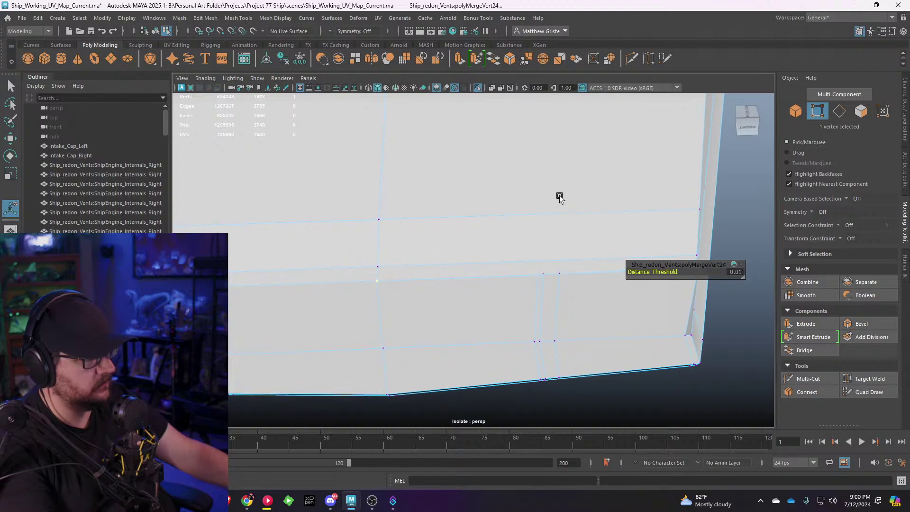
Step: Add offset edge loops on both sides of the bridged panel's central edge loop
click(246, 18)
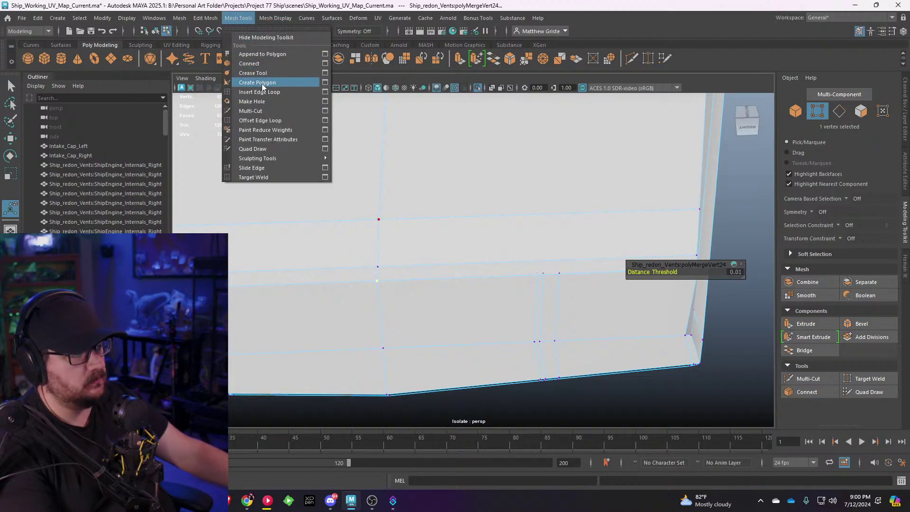
click(262, 120)
drag(381, 177, 380, 166)
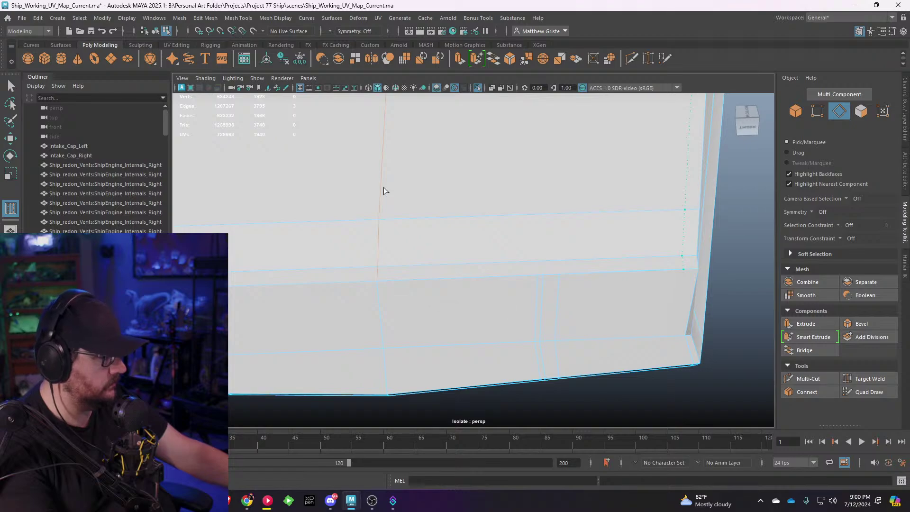
alt+drag(380, 203, 479, 221)
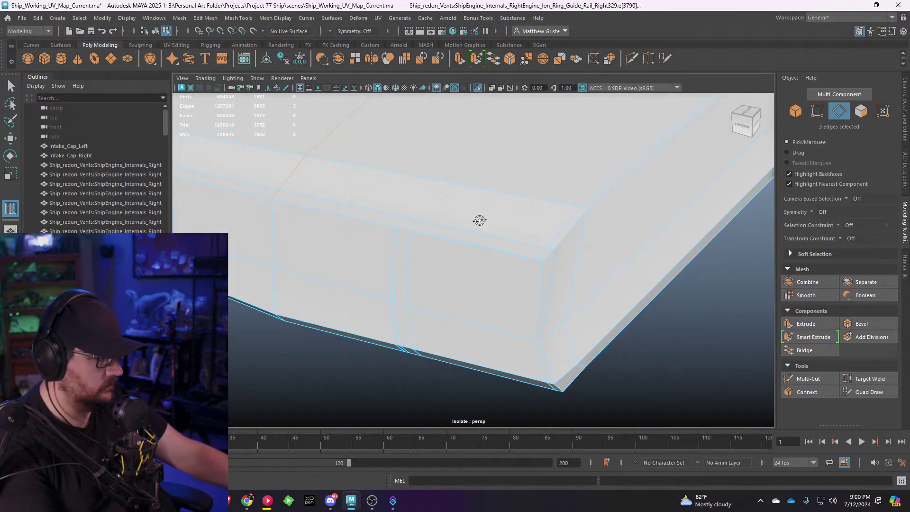
Step: Undo the last offset edge loops and re-add them beside the bridged panel's central edge, lined up with the end wall's paired vertical edges
alt+drag(479, 220, 476, 218)
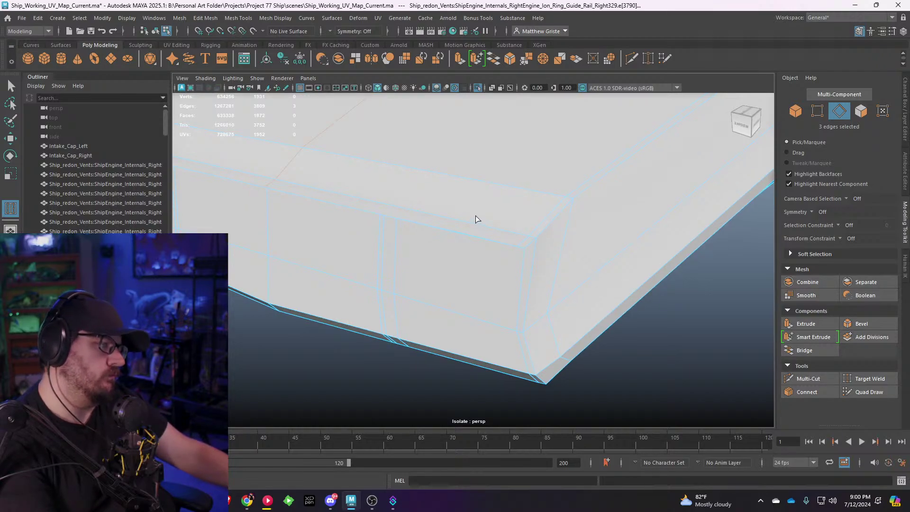
key(ctrl+z)
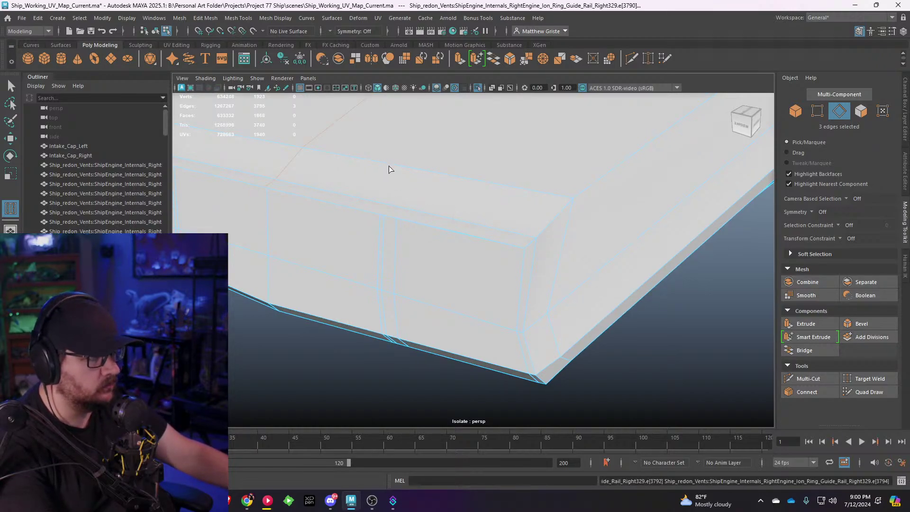
drag(322, 132, 331, 130)
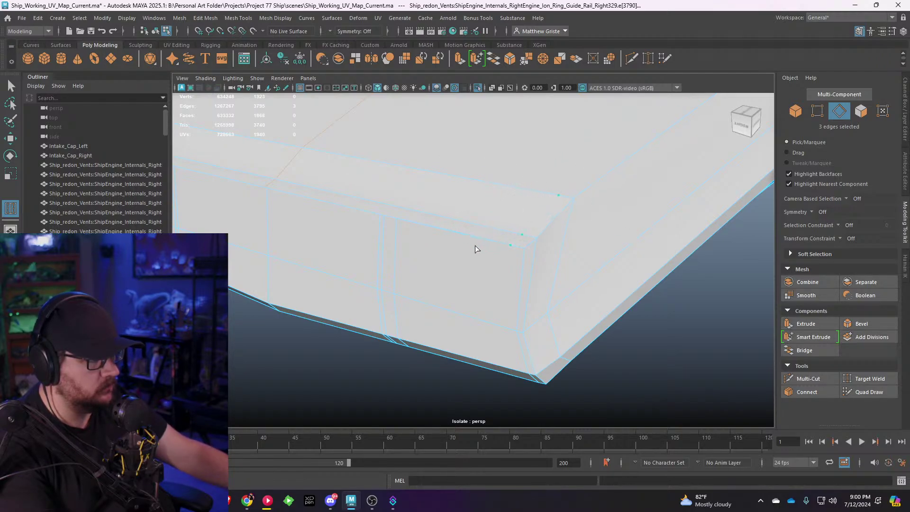
drag(535, 56, 535, 57)
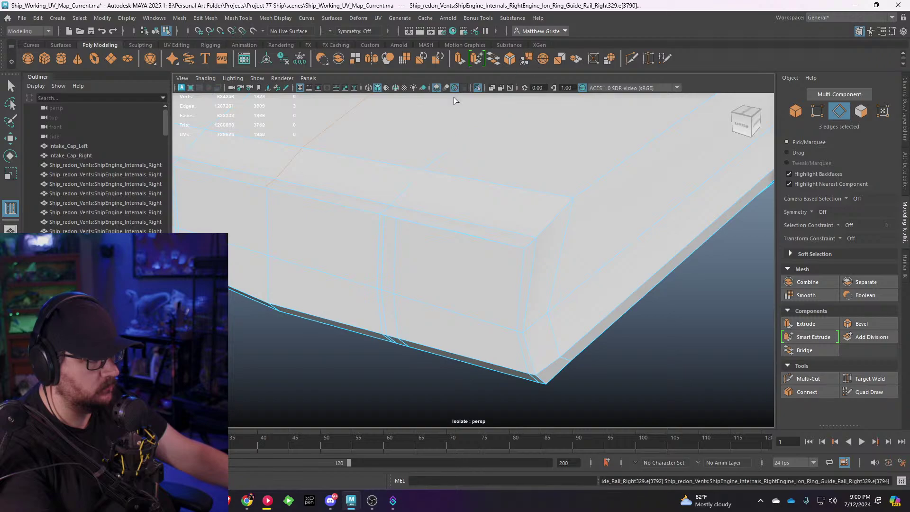
double_click(390, 126)
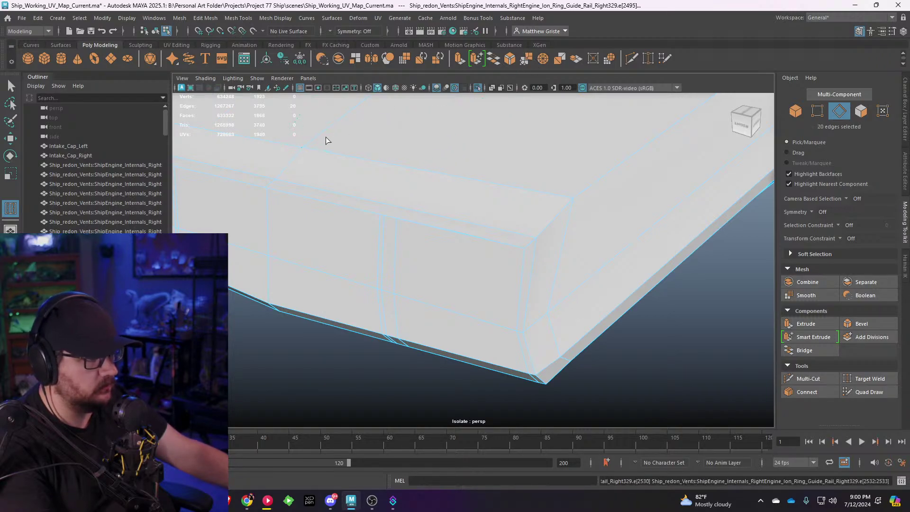
drag(461, 20, 467, 17)
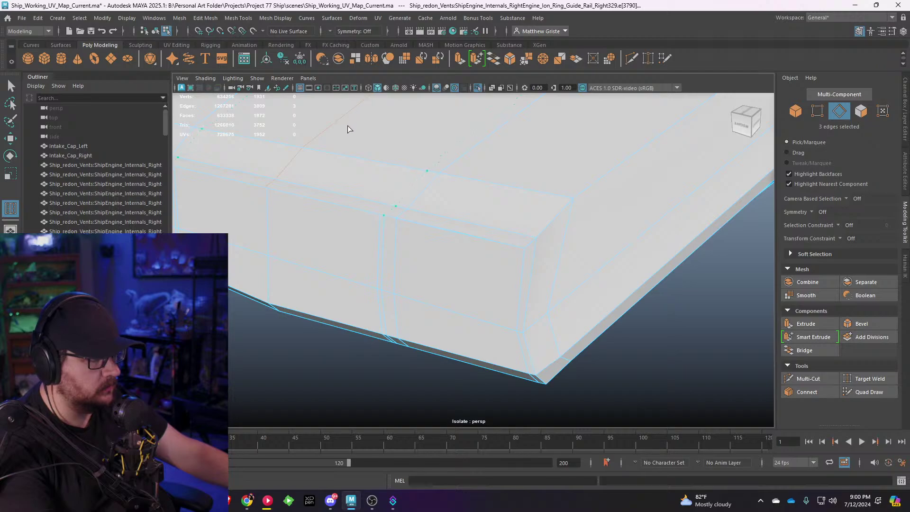
key(g)
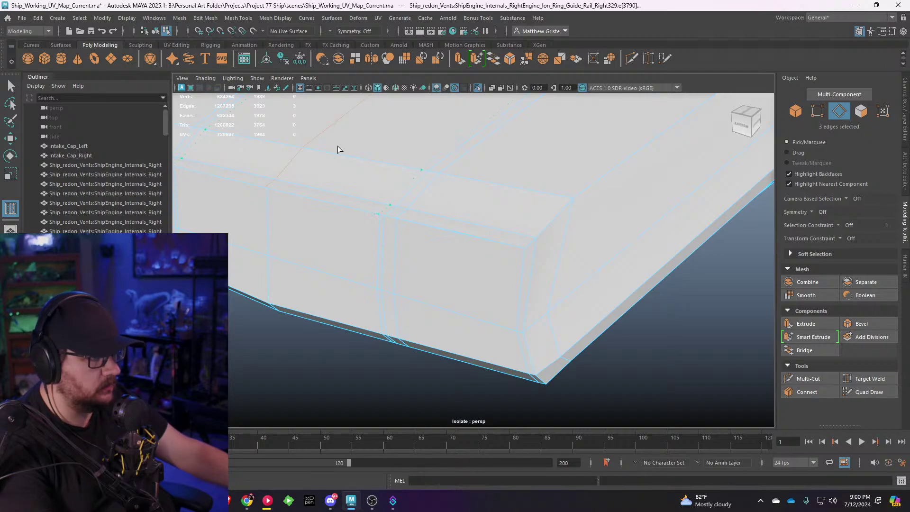
drag(338, 146, 336, 148)
alt+drag(402, 212, 392, 228)
alt+middle_drag(393, 227, 420, 228)
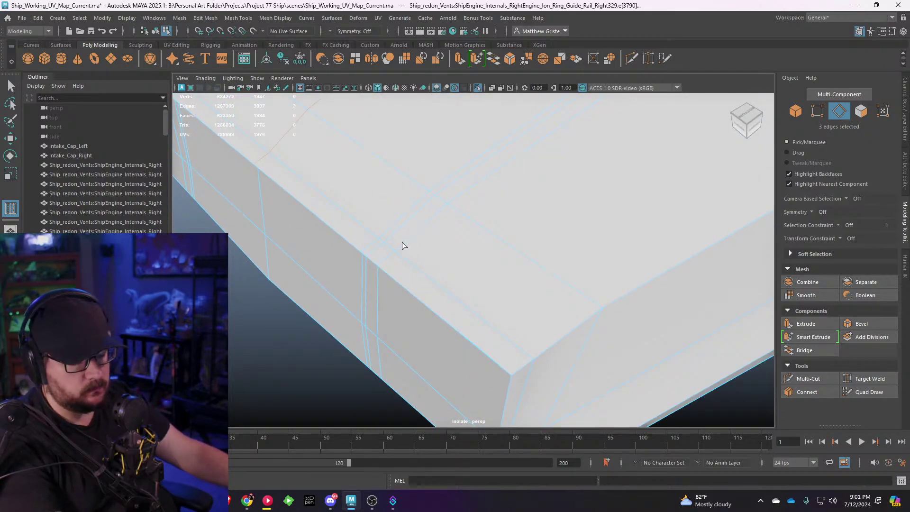
Step: Merge the overlapping vertex pairs where the new side edge loops meet the end wall on one side of the center
key(q)
right_drag(377, 217, 339, 216)
drag(342, 230, 363, 256)
scroll(334, 256, up, 3)
alt+drag(263, 253, 447, 246)
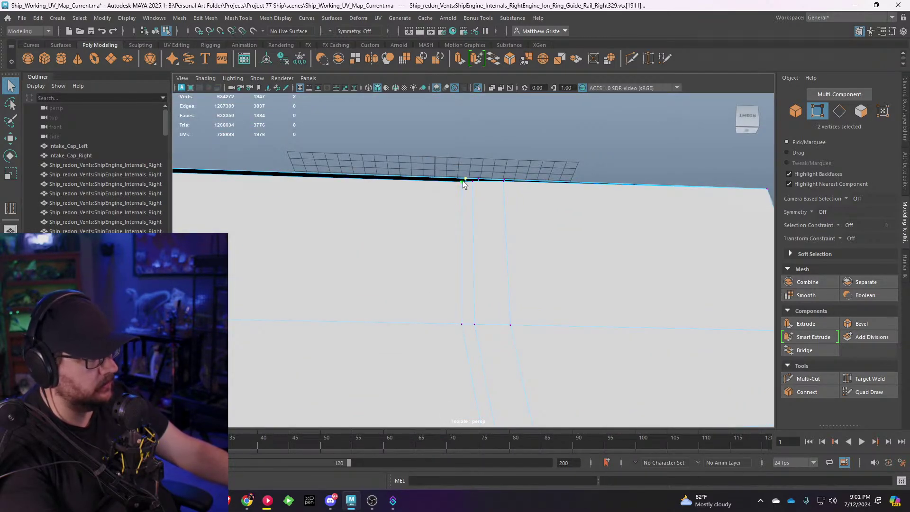
click(521, 59)
drag(484, 164, 500, 184)
key(g)
key(g)
Step: Merge the overlapping vertices at the end wall's center and along its other side, using a distance threshold of 0.01
scroll(382, 244, down, 5)
alt+drag(382, 243, 494, 241)
scroll(540, 212, up, 3)
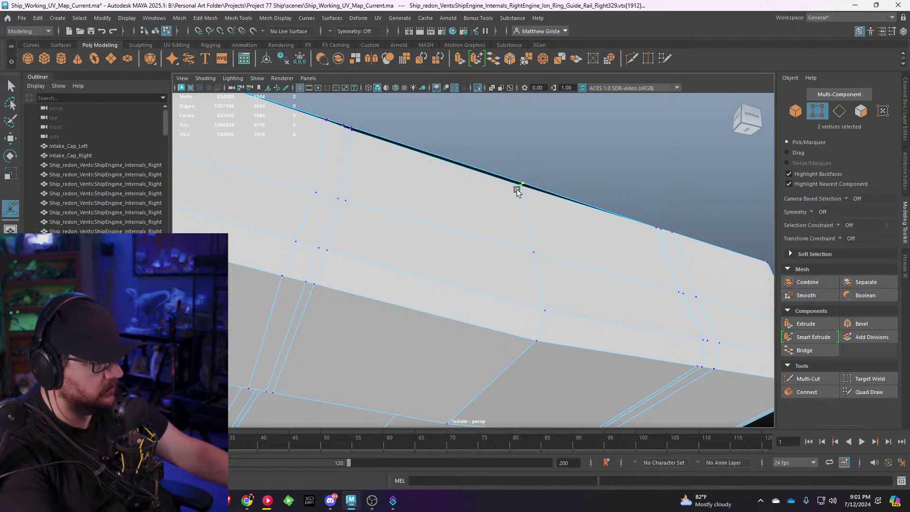
drag(518, 187, 522, 183)
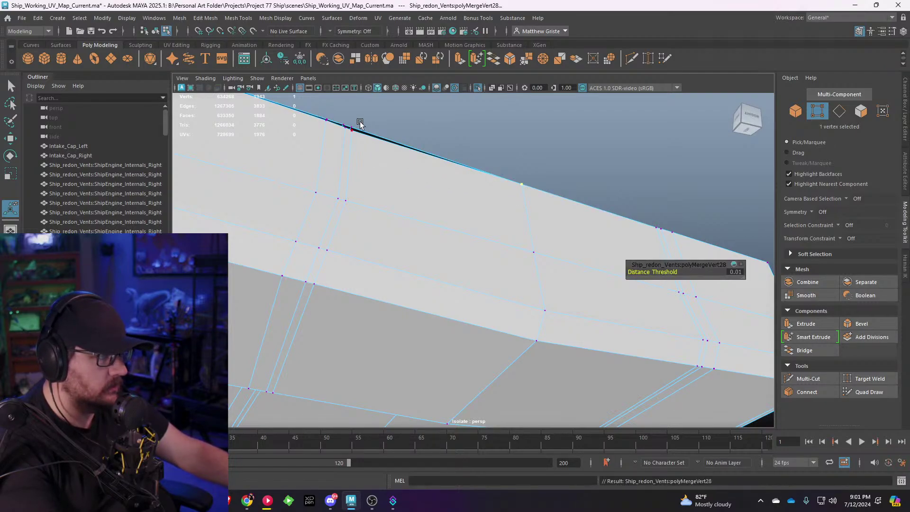
drag(360, 122, 405, 224)
key(g)
key(g)
key(g)
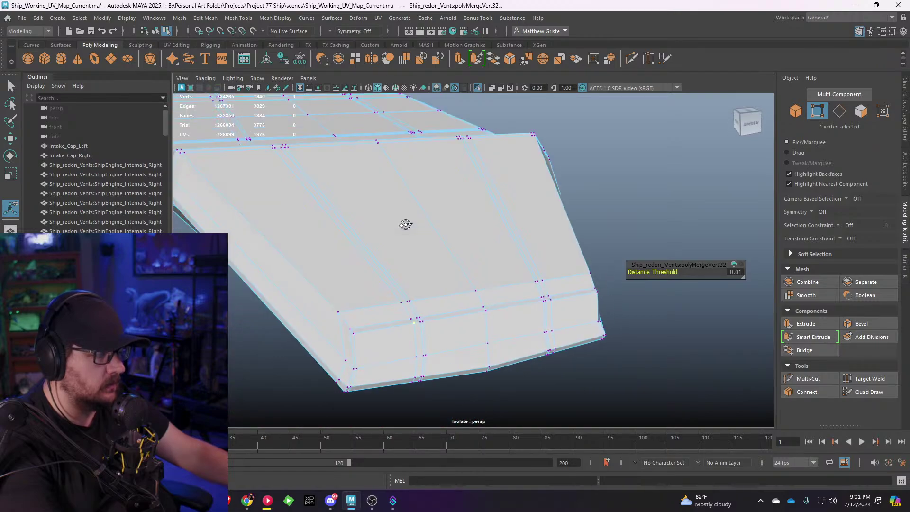
Step: Target-weld the mismatched vertices at the bend so one side's new edge loops join the existing paired loops
right_drag(405, 236, 444, 200)
alt+drag(445, 200, 341, 235)
right_drag(341, 218, 303, 218)
alt+drag(303, 219, 295, 200)
scroll(296, 206, up, 3)
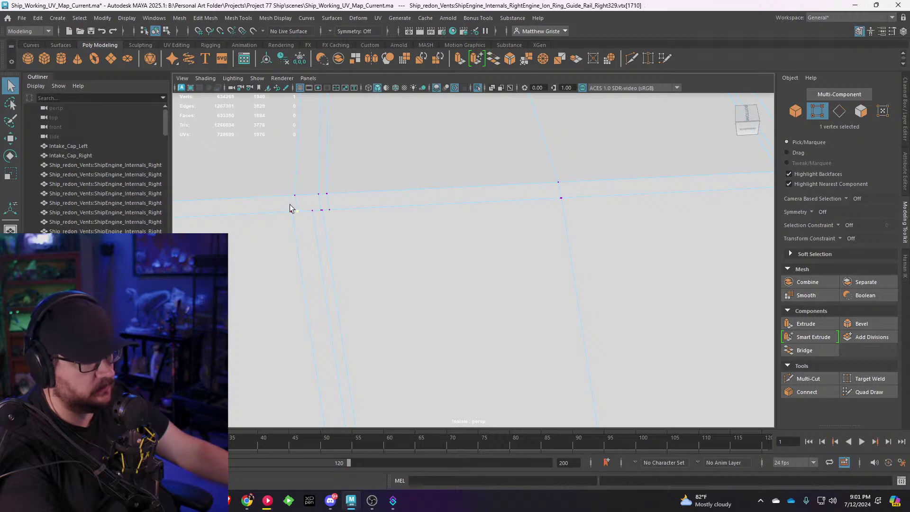
click(868, 379)
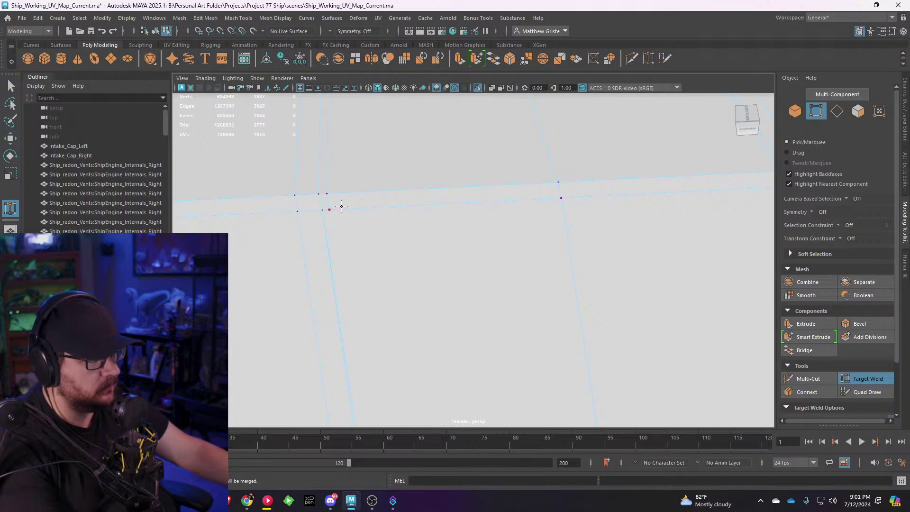
scroll(333, 210, down, 8)
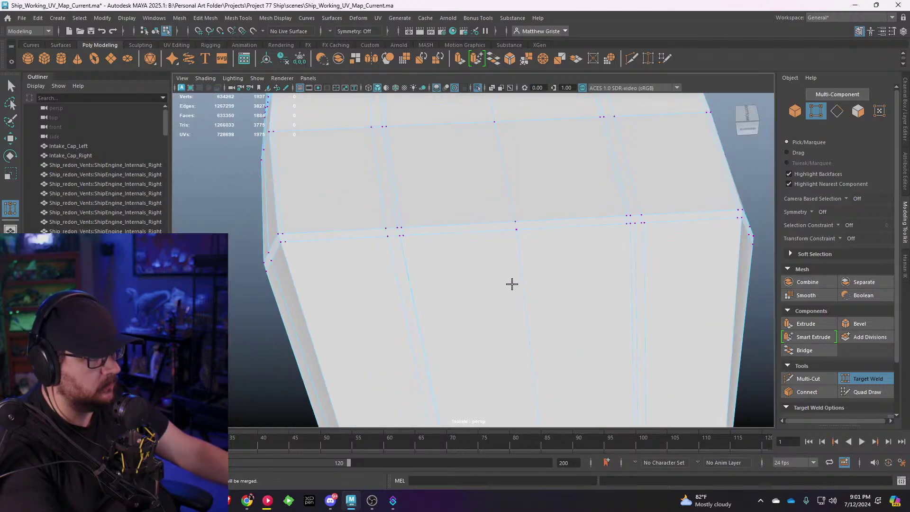
alt+middle_drag(513, 286, 479, 225)
scroll(479, 224, up, 6)
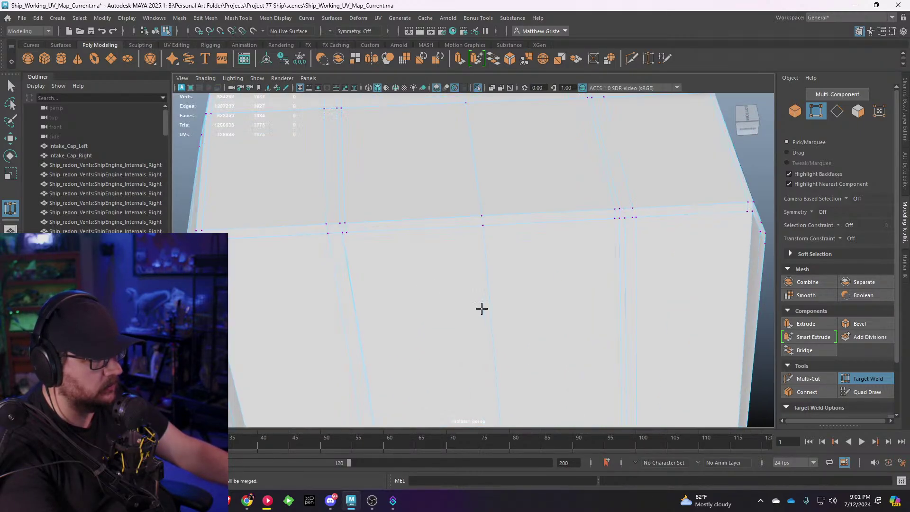
scroll(357, 246, up, 2)
alt+middle_drag(357, 246, 373, 263)
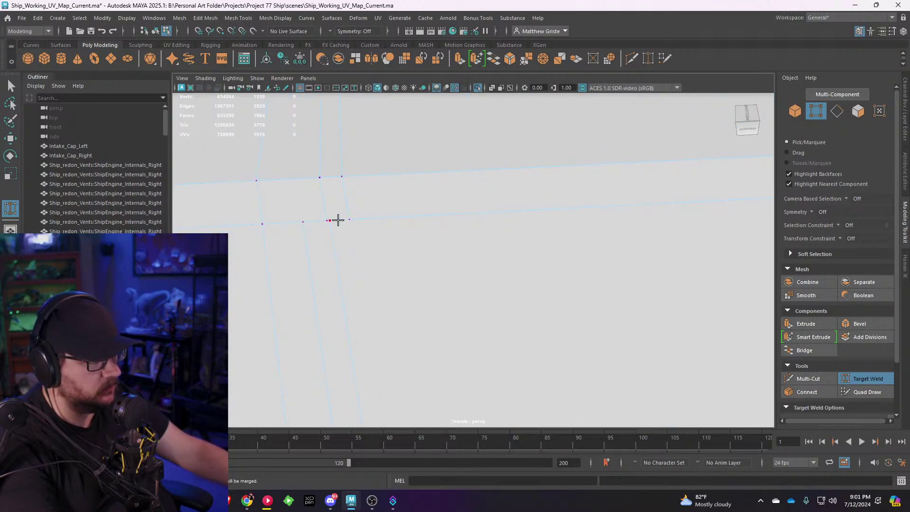
Step: Target-weld the mismatched vertices at the opposite end of the bend to the neighboring edge loops' vertices
scroll(406, 271, down, 3)
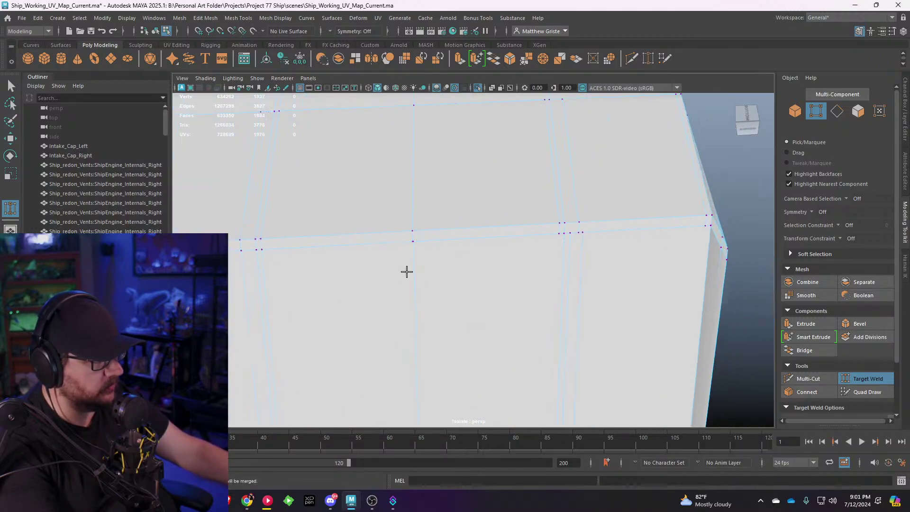
scroll(480, 253, up, 3)
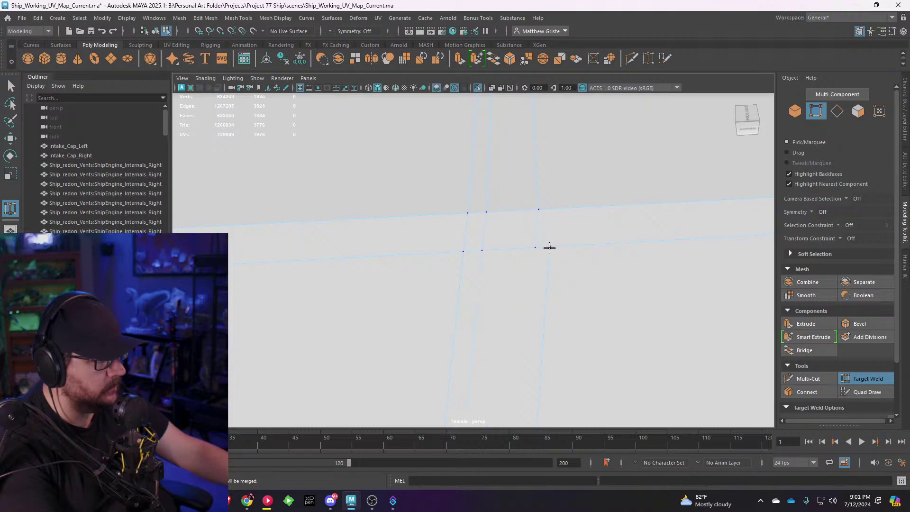
scroll(548, 247, down, 3)
key(q)
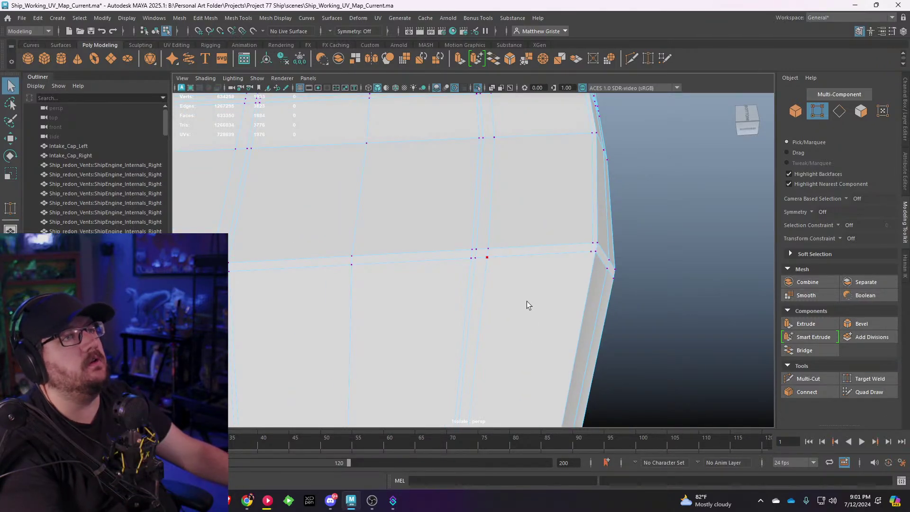
Step: Return to object mode and examine the rebuilt narrow end of the engine cover from several sides
scroll(527, 301, down, 5)
alt+drag(527, 301, 505, 299)
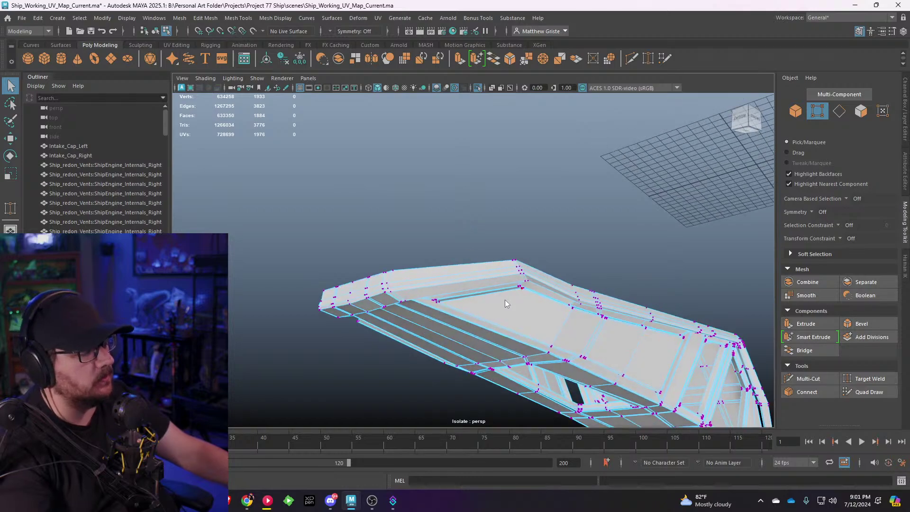
right_drag(505, 299, 544, 209)
right_drag(473, 266, 518, 206)
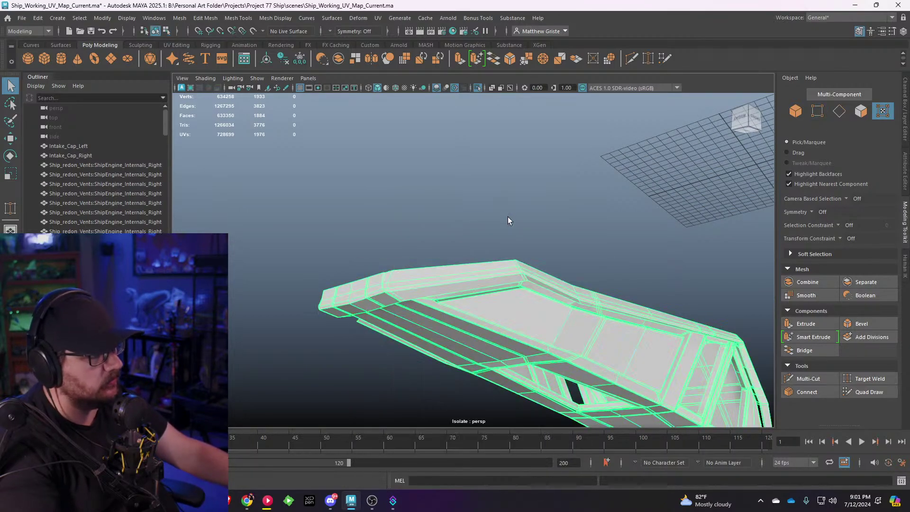
click(507, 217)
alt+drag(508, 217, 481, 261)
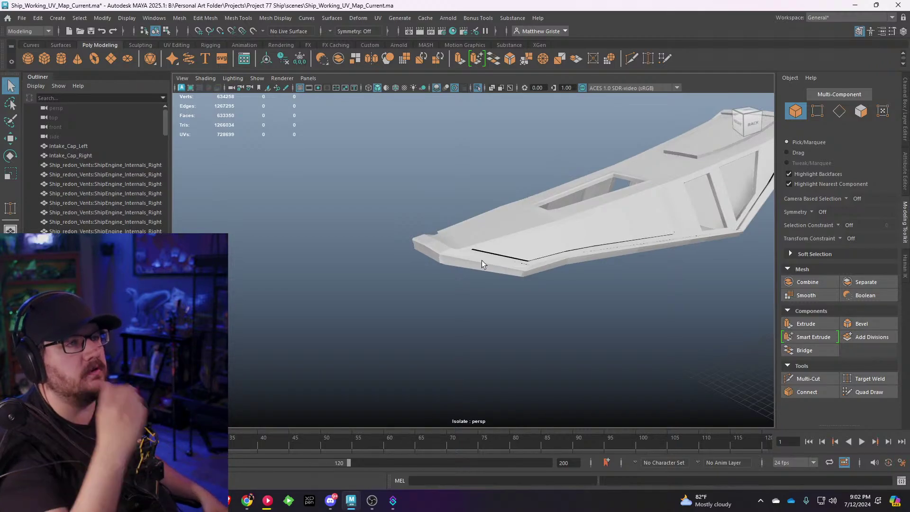
click(481, 260)
alt+drag(482, 260, 442, 239)
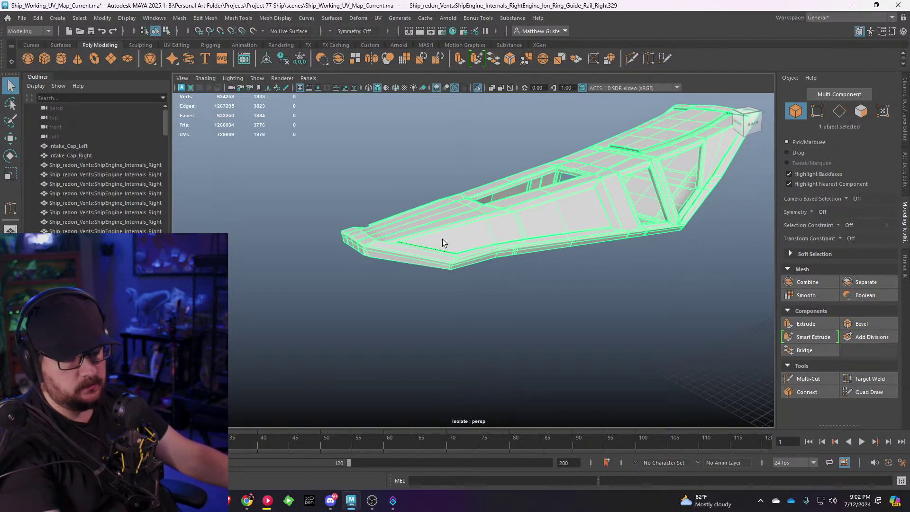
Step: Compare the engine cover's smoothed preview with the unsmoothed mesh, examining the bend, corners and inner edges of the narrow end
click(399, 193)
alt+drag(388, 203, 460, 166)
click(451, 185)
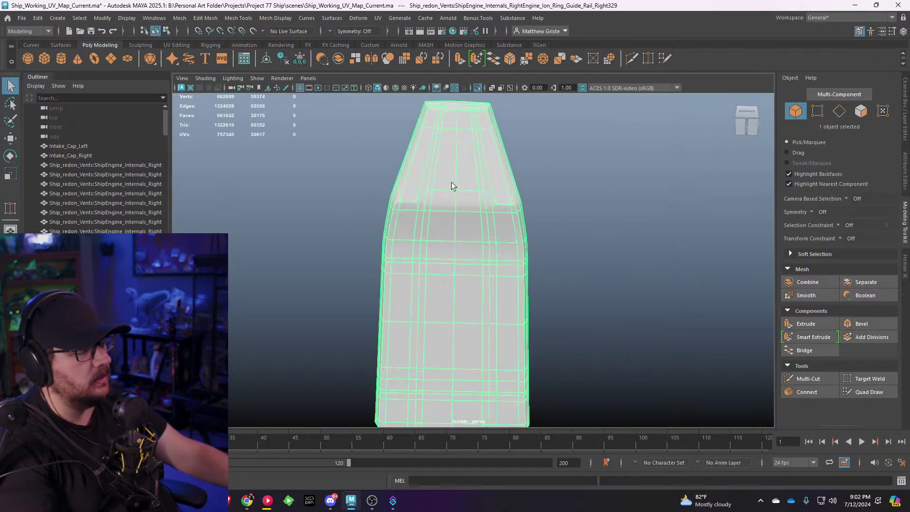
key(1)
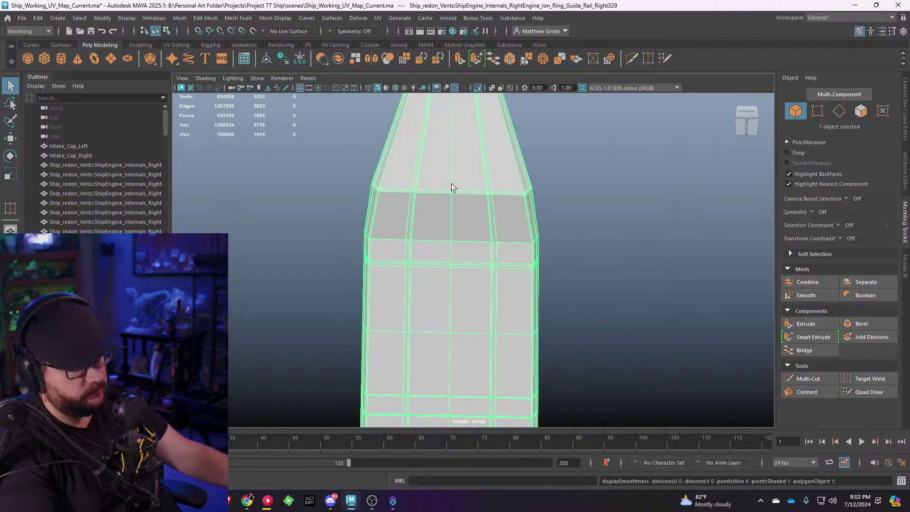
key(3)
alt+drag(433, 188, 584, 155)
scroll(584, 154, up, 5)
alt+drag(584, 279, 498, 244)
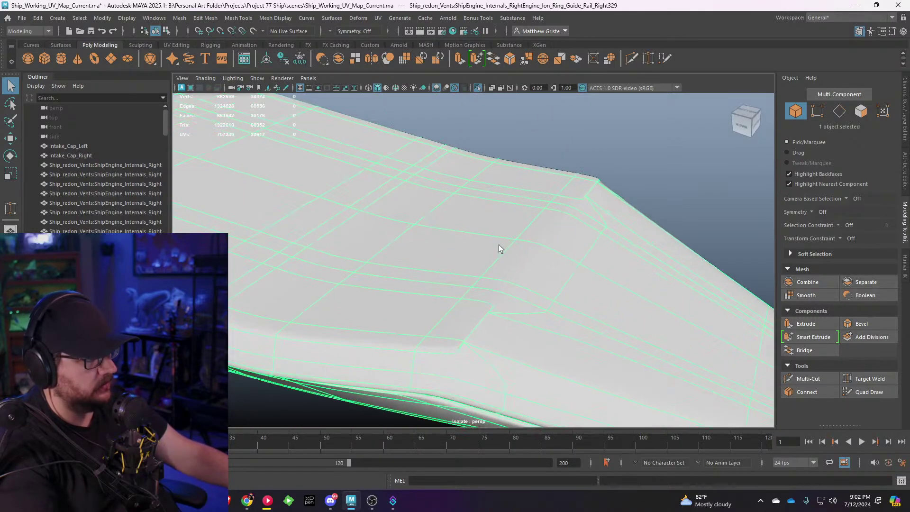
alt+middle_drag(474, 249, 437, 210)
alt+drag(437, 209, 376, 218)
key(1)
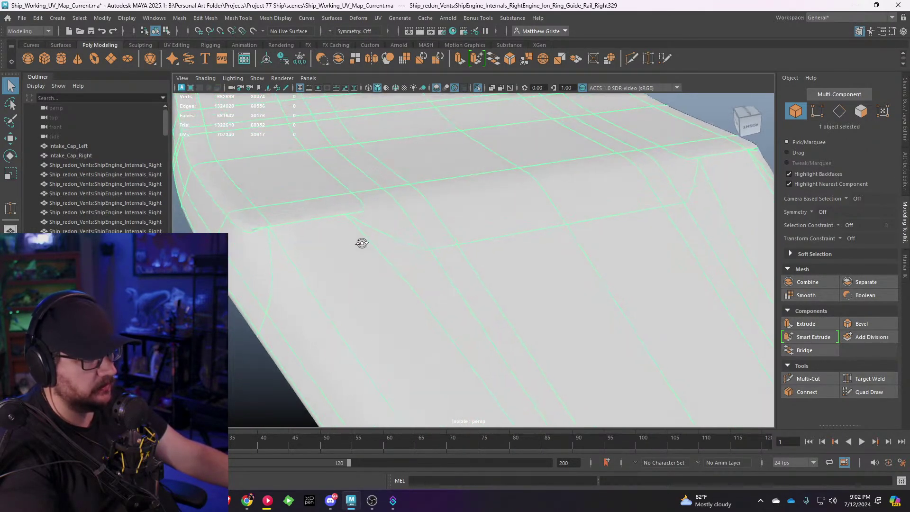
alt+drag(350, 252, 442, 148)
key(3)
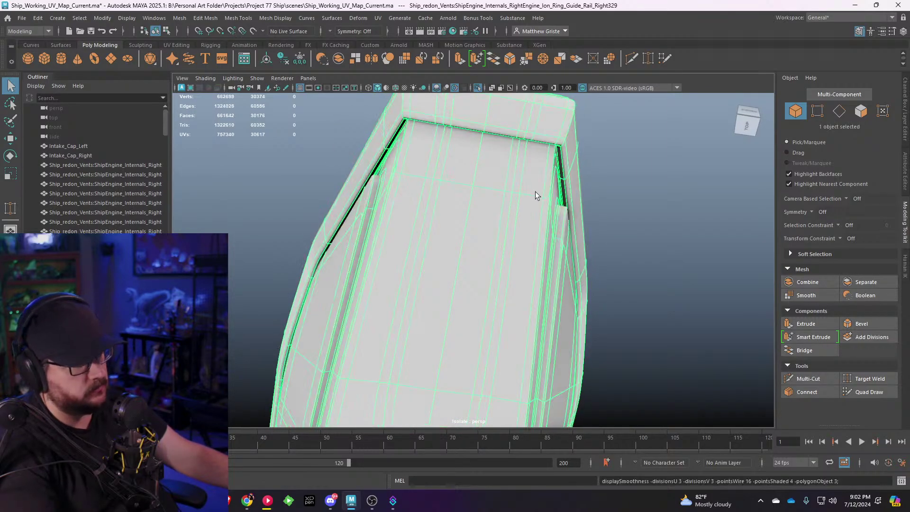
alt+drag(536, 192, 509, 306)
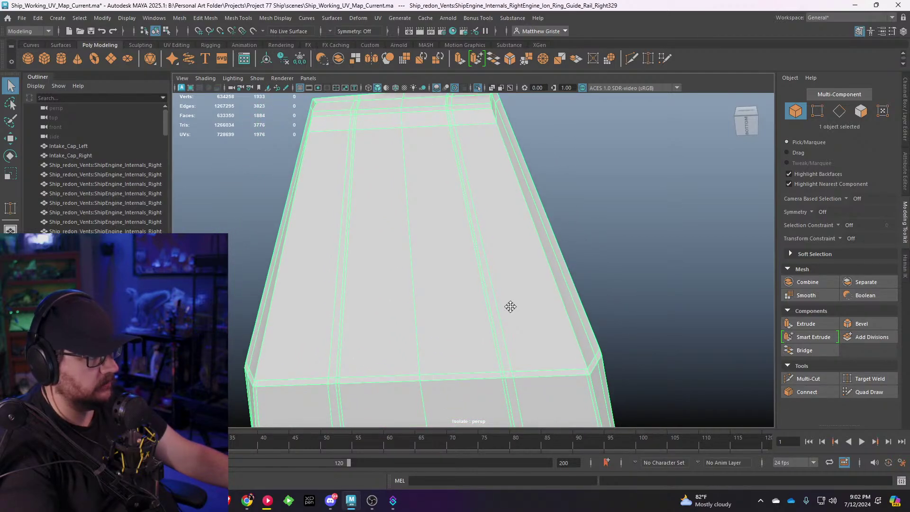
Step: Multi-cut a lengthwise edge across one outer strip of the cover's narrow-end panel, ending on the bend edge beside the inner corner
click(238, 18)
click(256, 110)
scroll(585, 368, up, 5)
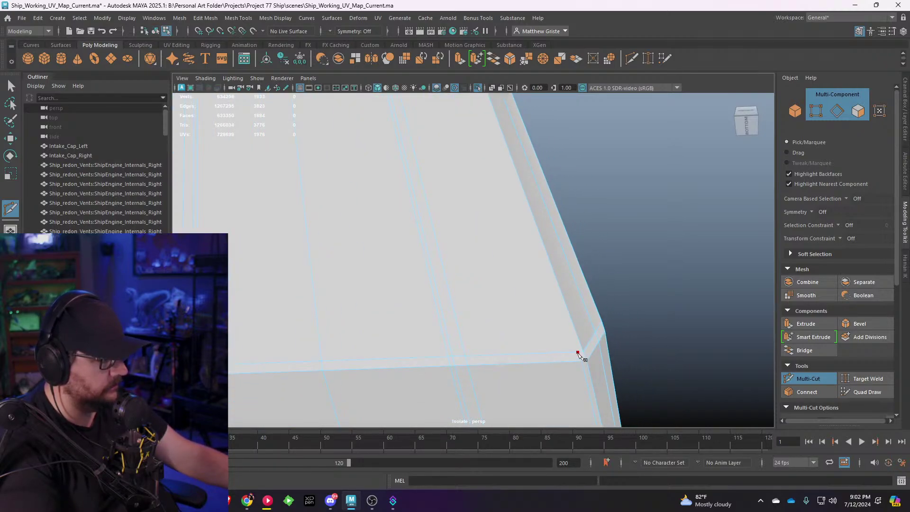
scroll(482, 218, down, 5)
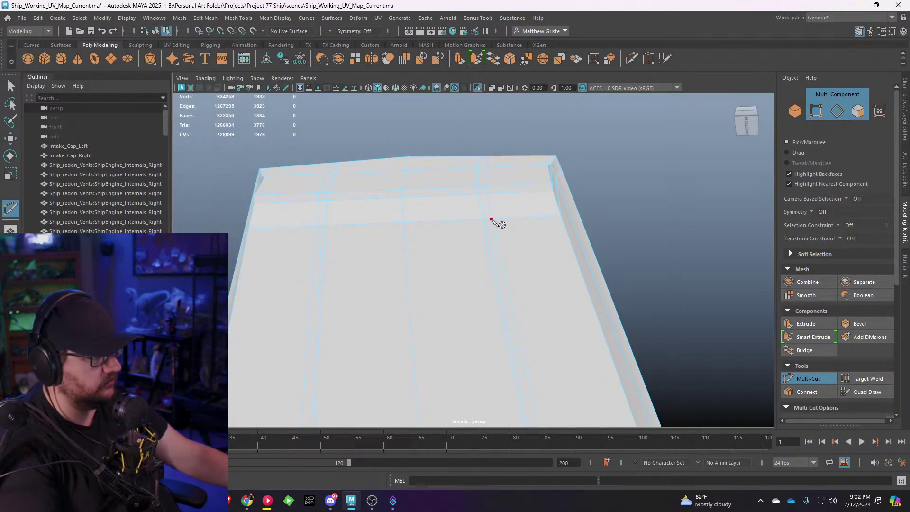
scroll(549, 265, down, 4)
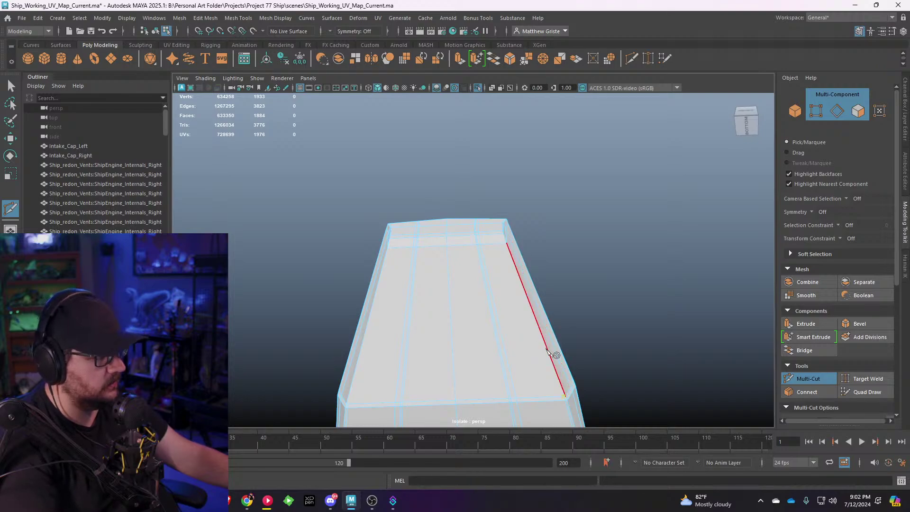
scroll(481, 211, up, 6)
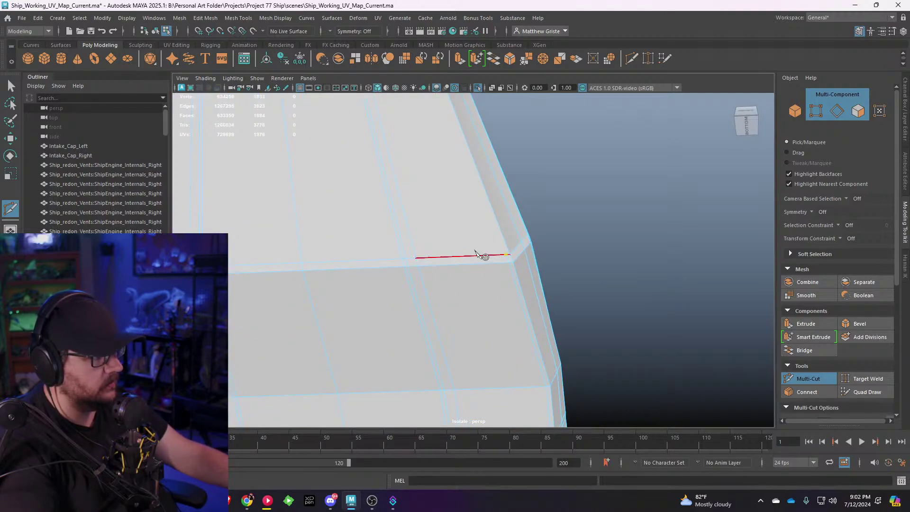
alt+middle_drag(458, 192, 467, 279)
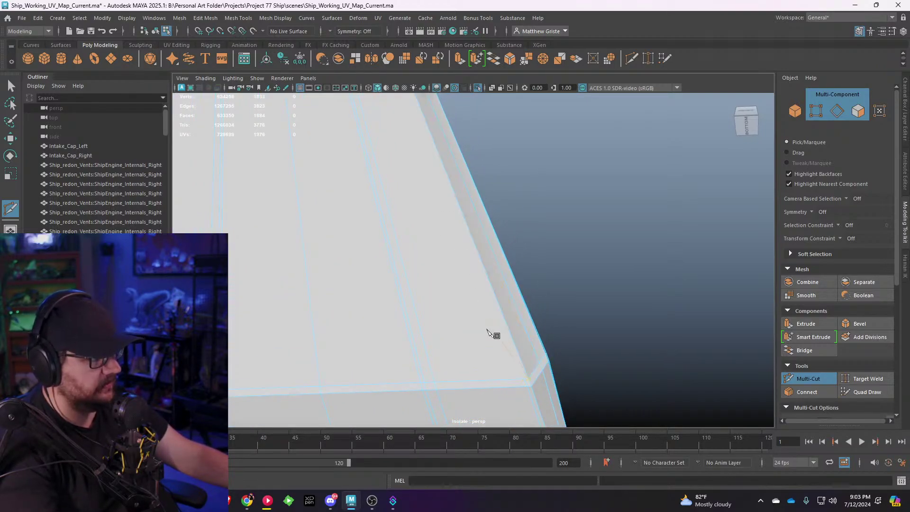
alt+middle_drag(430, 185, 410, 181)
scroll(411, 181, up, 4)
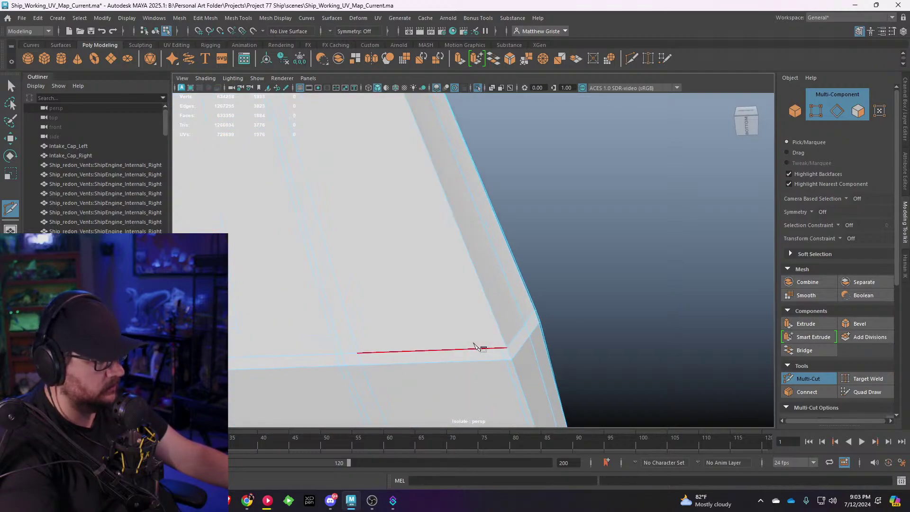
click(474, 347)
right_click(479, 318)
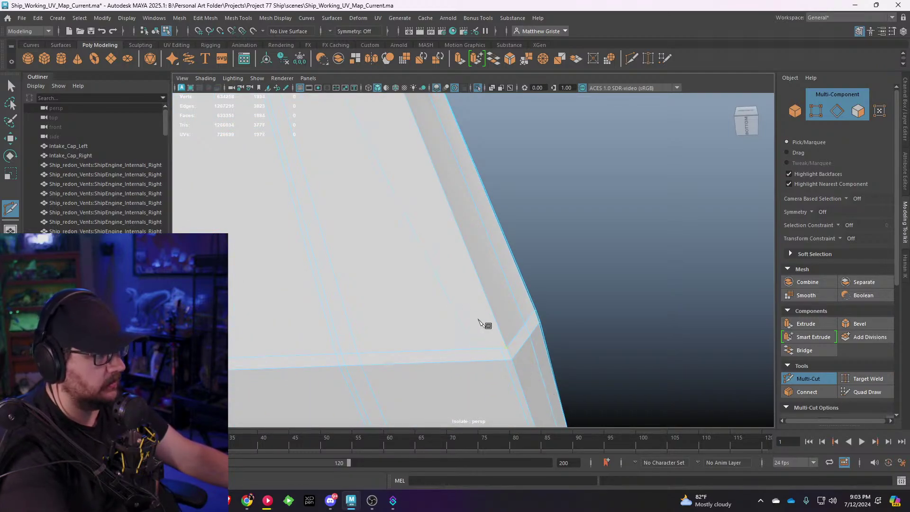
Step: Multi-cut a matching lengthwise edge across the opposite outer strip of the panel, from the far edge to the bend
scroll(478, 318, down, 4)
click(323, 310)
alt+middle_drag(331, 217, 509, 290)
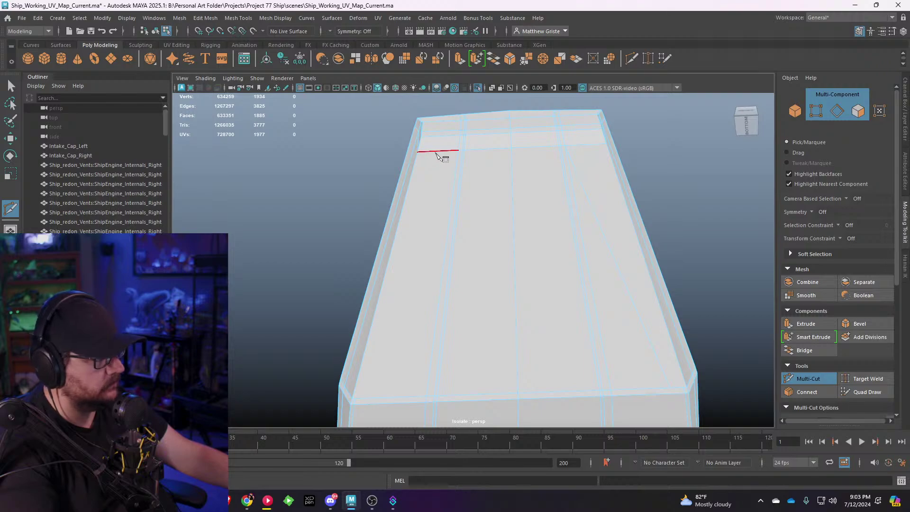
click(385, 396)
alt+middle_drag(418, 382, 408, 274)
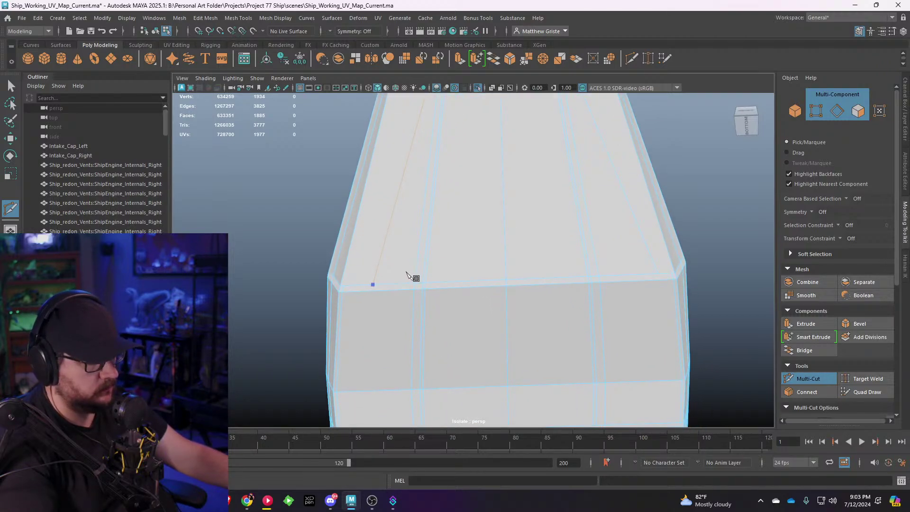
right_click(454, 253)
scroll(448, 256, up, 3)
click(413, 288)
scroll(437, 260, up, 1)
key(q)
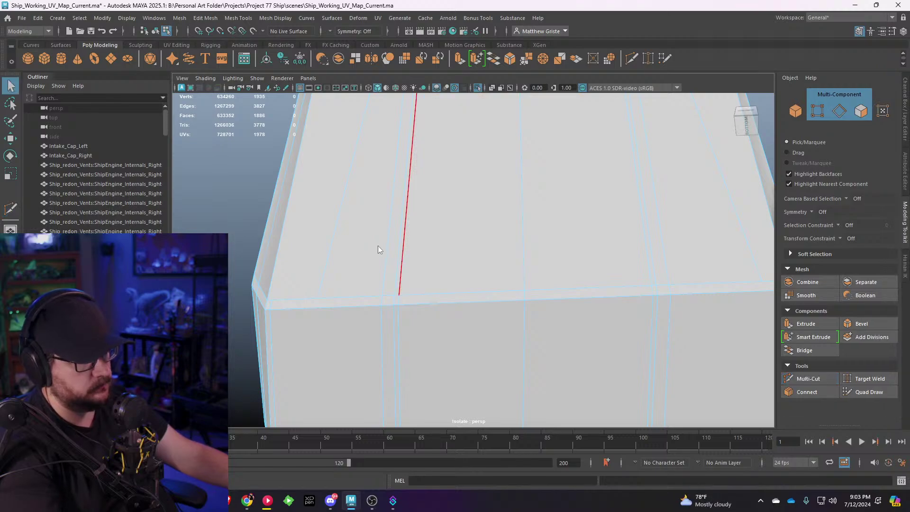
Step: Target-weld the end vertices of both new cuts at the bend to the neighboring corner vertices
right_drag(401, 218, 336, 237)
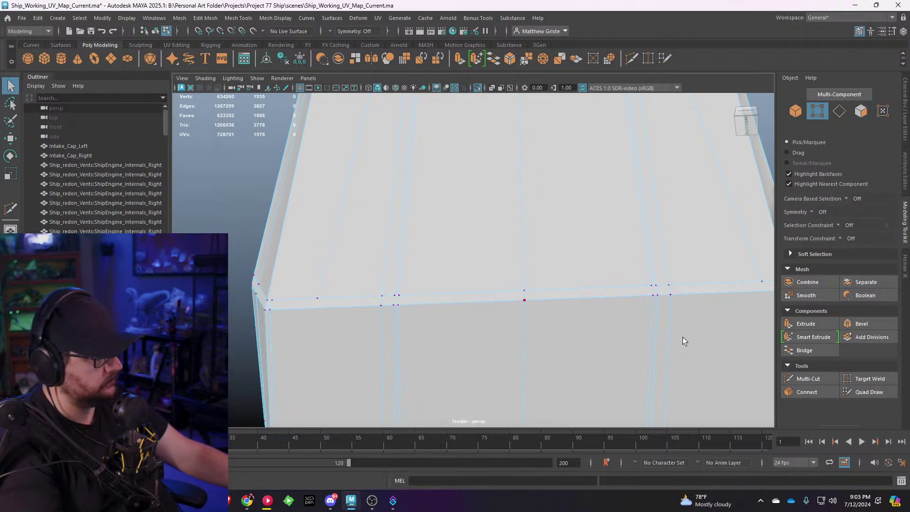
click(867, 379)
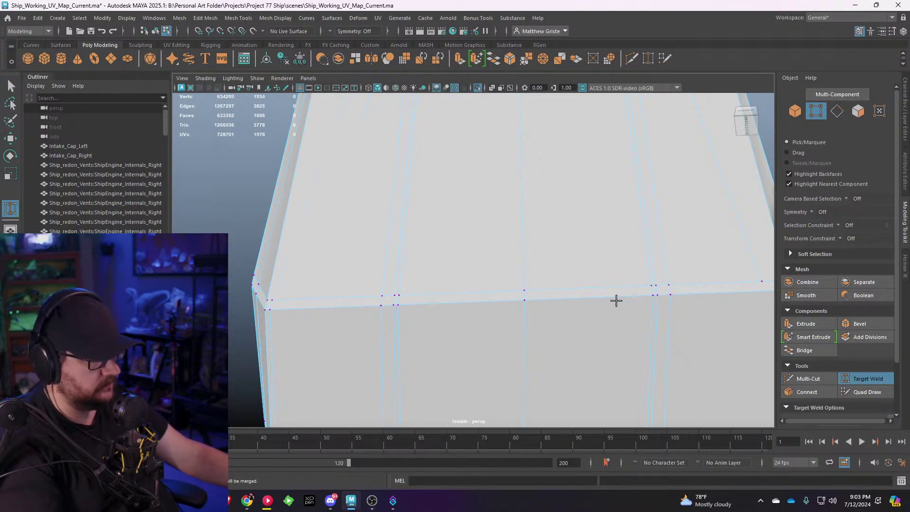
alt+middle_drag(615, 300, 570, 275)
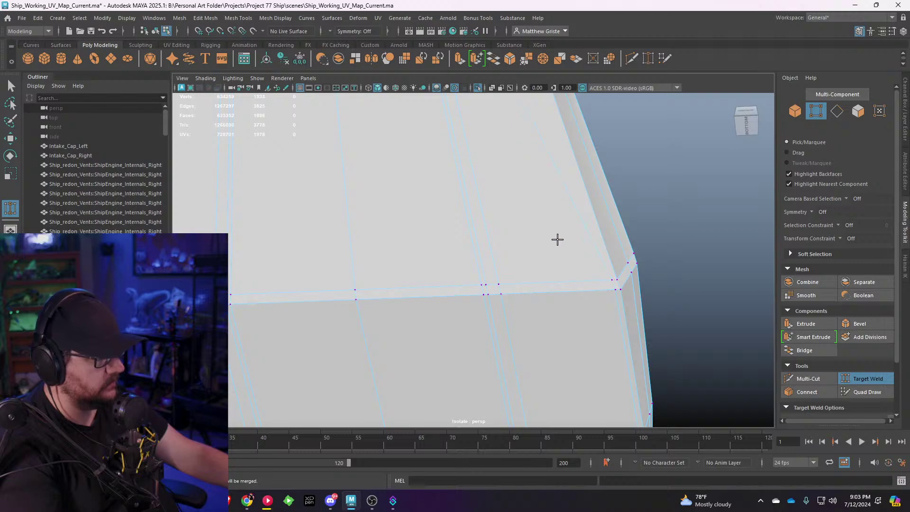
alt+right_drag(557, 239, 512, 201)
click(589, 175)
Step: Return to object mode and deselect the engine cover to examine its narrow end without the wireframe
alt+drag(588, 175, 527, 262)
key(q)
click(514, 223)
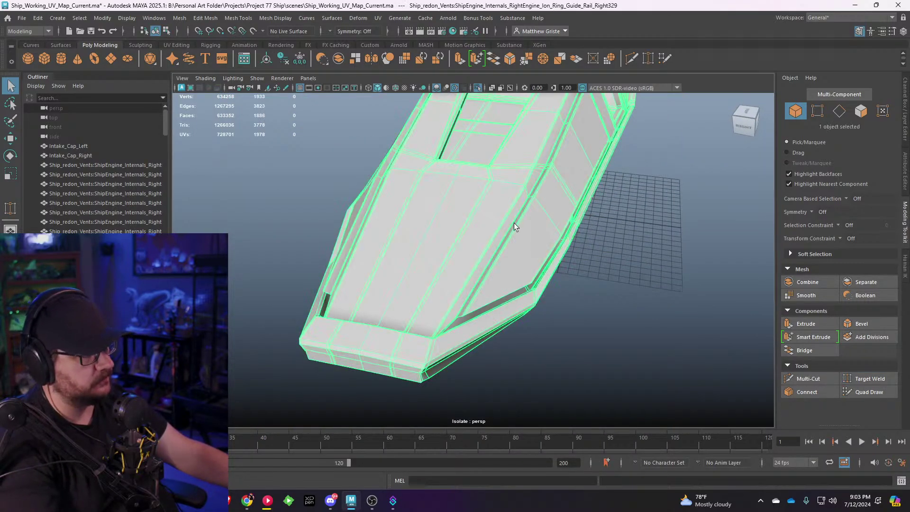
click(611, 277)
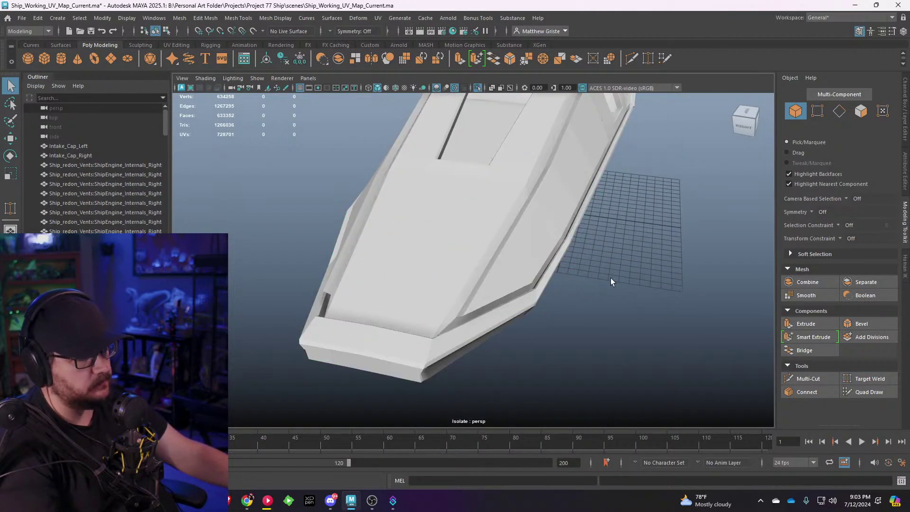
Step: Switch from Maya to Blender and dismiss the splash screen to reach the default cube scene
click(854, 6)
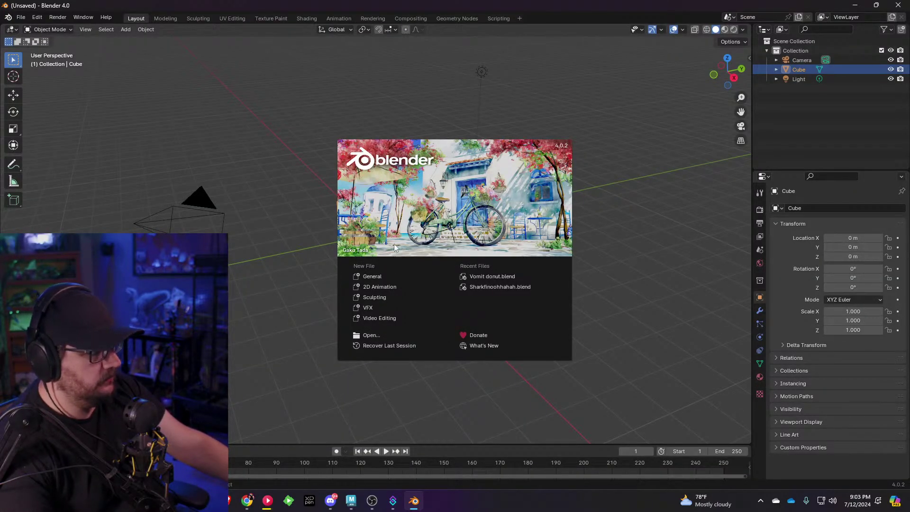
click(614, 238)
scroll(459, 231, down, 1)
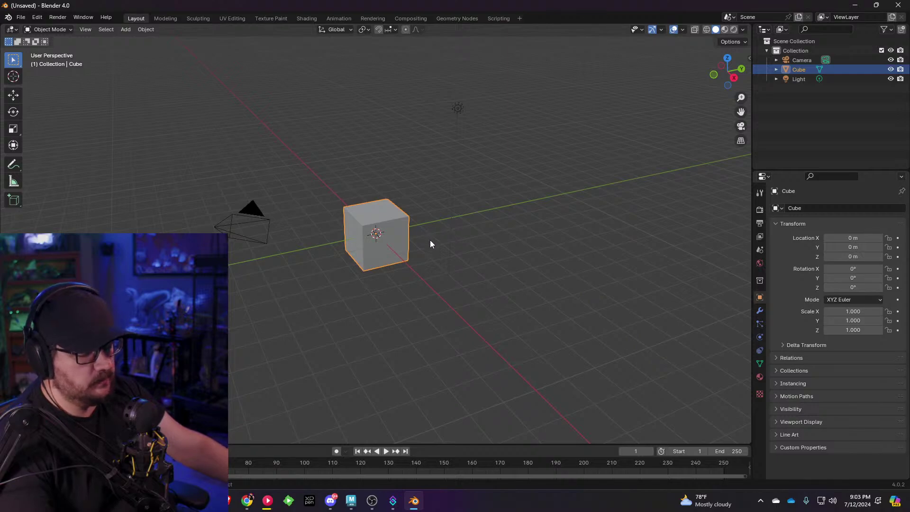
Step: Move the default cube with the Move tool to about X -3.11 m, Y -1.43 m, Z 0.46 m
middle_drag(431, 239, 387, 242)
key(w)
drag(407, 232, 365, 192)
middle_drag(478, 209, 378, 205)
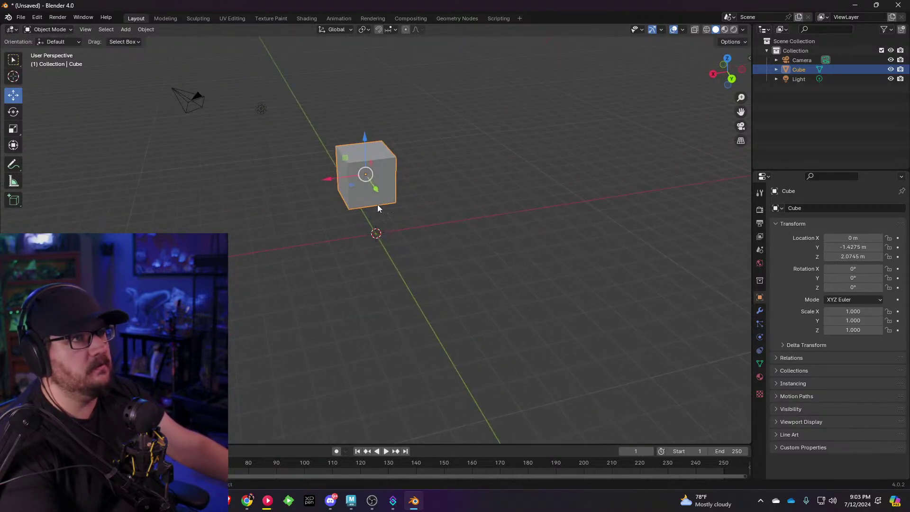
drag(362, 158, 408, 207)
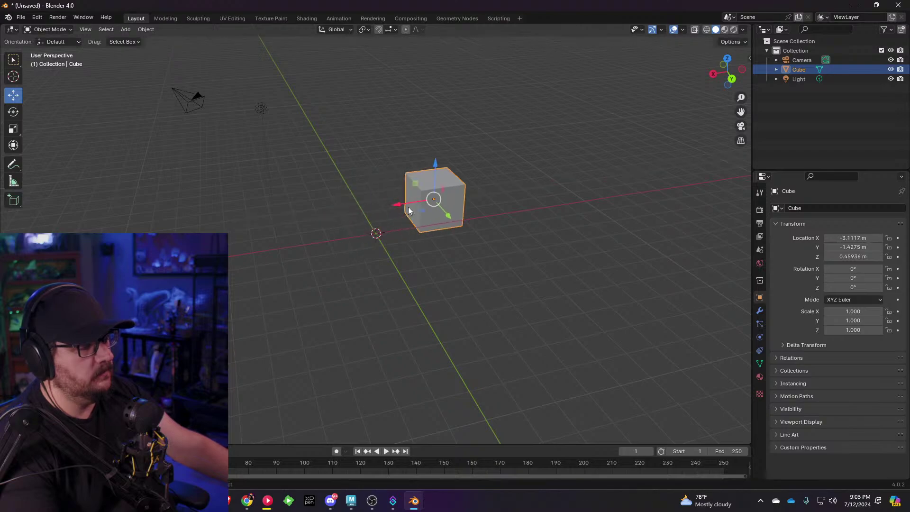
Step: Move the cube back near the world origin, to about X -0.14 m and Y 0.10 m
middle_drag(408, 206, 403, 239)
drag(402, 237, 423, 244)
middle_drag(418, 249, 389, 262)
drag(370, 260, 343, 296)
middle_drag(397, 296, 413, 287)
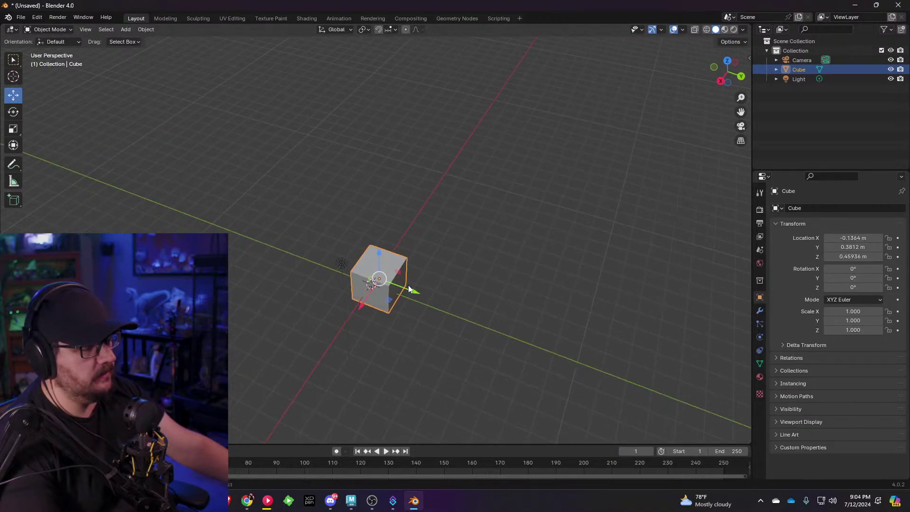
drag(408, 287, 403, 284)
Step: Try moving the cube separately along its Y, X and Z axes, undoing each move
middle_drag(390, 295, 374, 235)
scroll(446, 287, up, 2)
scroll(395, 236, up, 1)
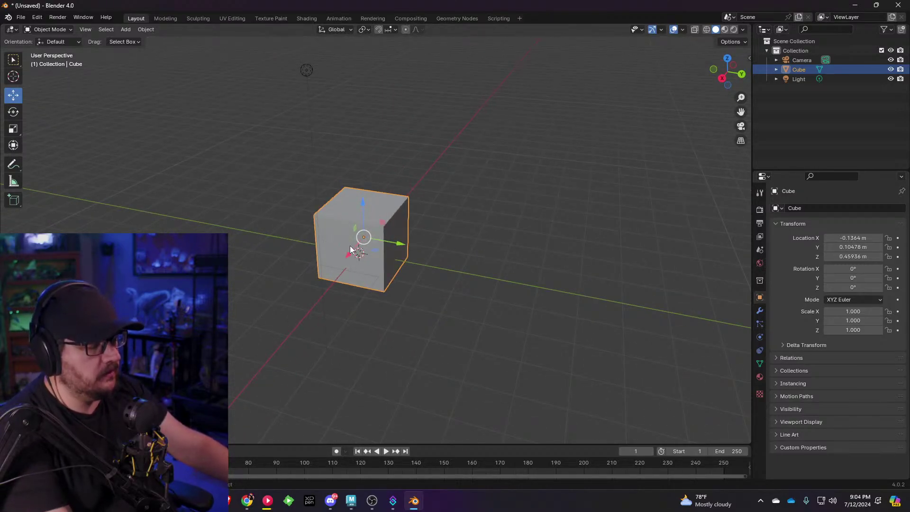
middle_drag(270, 411, 400, 319)
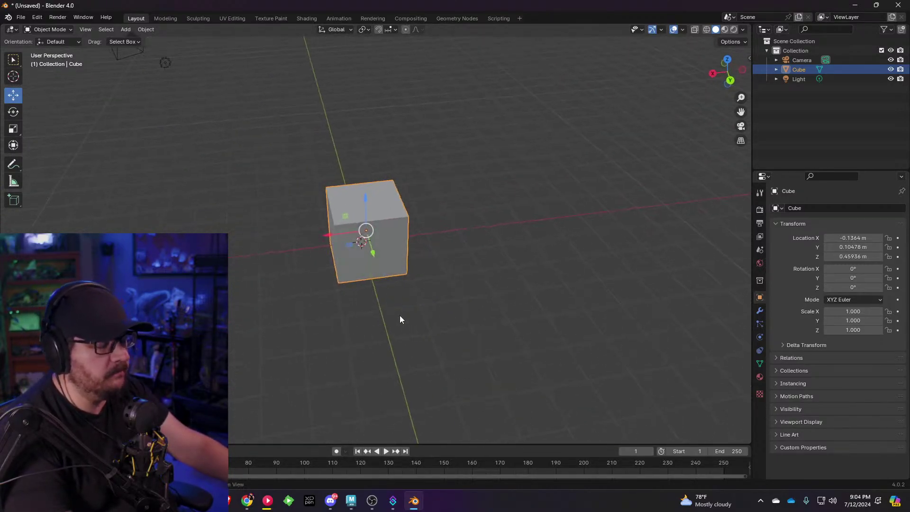
drag(372, 255, 385, 296)
key(ctrl+z)
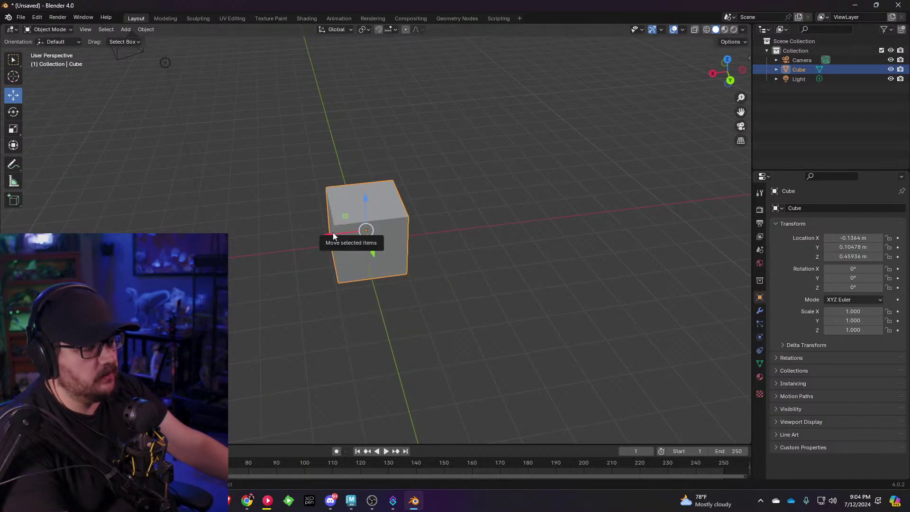
mouse_move(333, 233)
mouse_down()
mouse_move(290, 237)
mouse_move(321, 243)
mouse_up()
key(ctrl+z)
drag(364, 200, 365, 134)
key(ctrl+z)
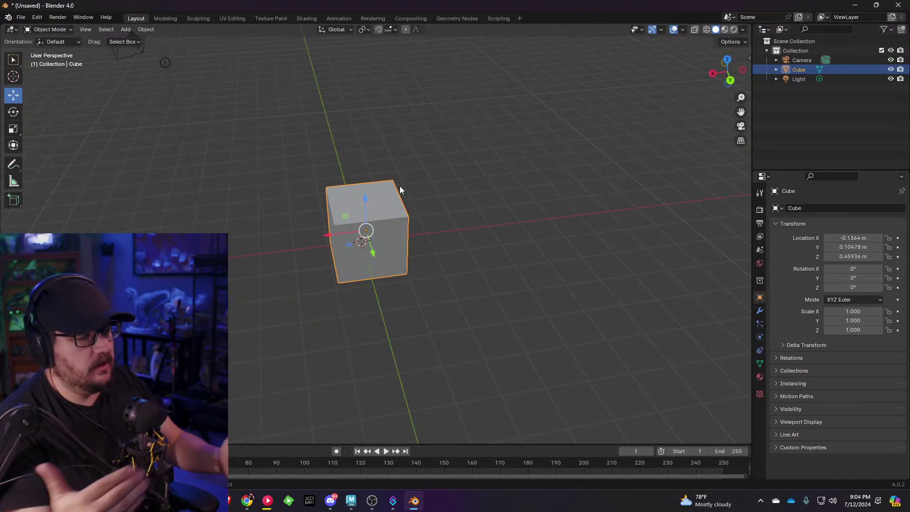
Step: Try moving the cube freely in the view plane and with a plane handle, and undo both moves
drag(372, 231, 353, 159)
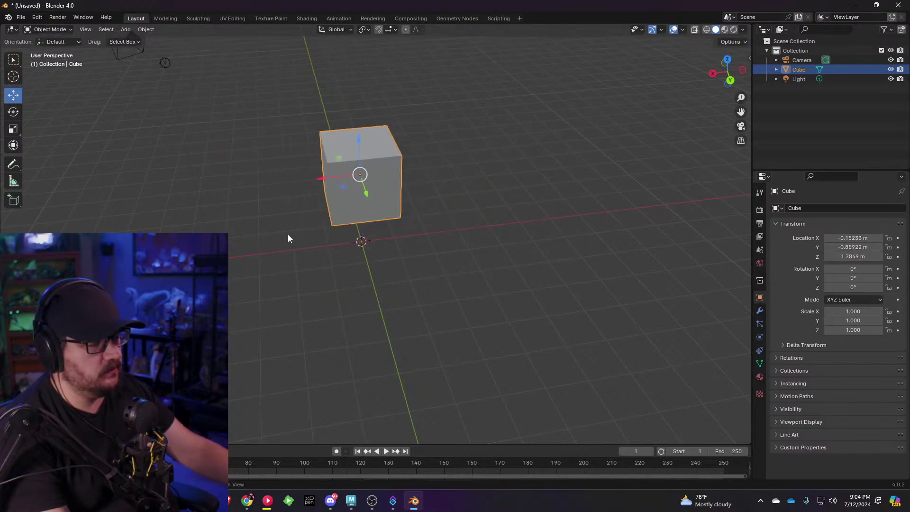
middle_drag(288, 237, 348, 181)
drag(347, 180, 356, 222)
key(ctrl+z)
key(ctrl+z)
Step: Try a large free move of the cube, examine its displacement from several angles, and undo it
middle_drag(431, 220, 374, 216)
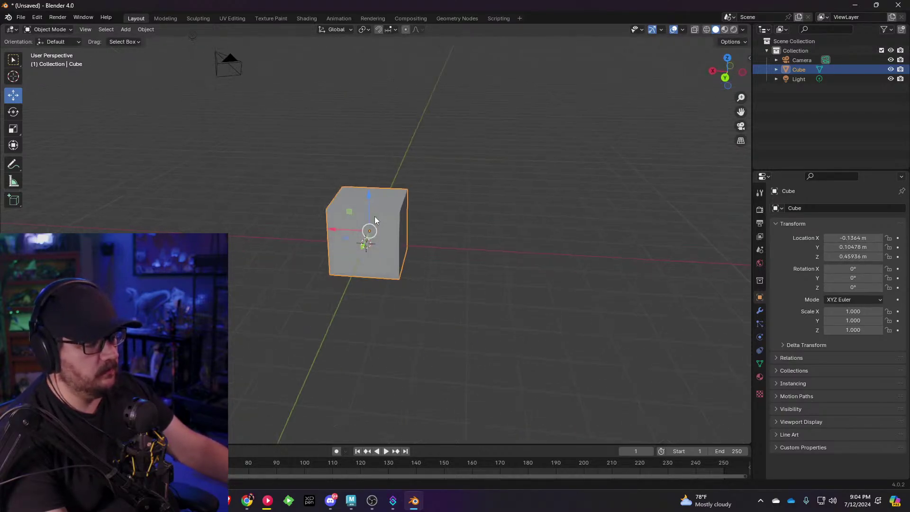
drag(370, 228, 507, 94)
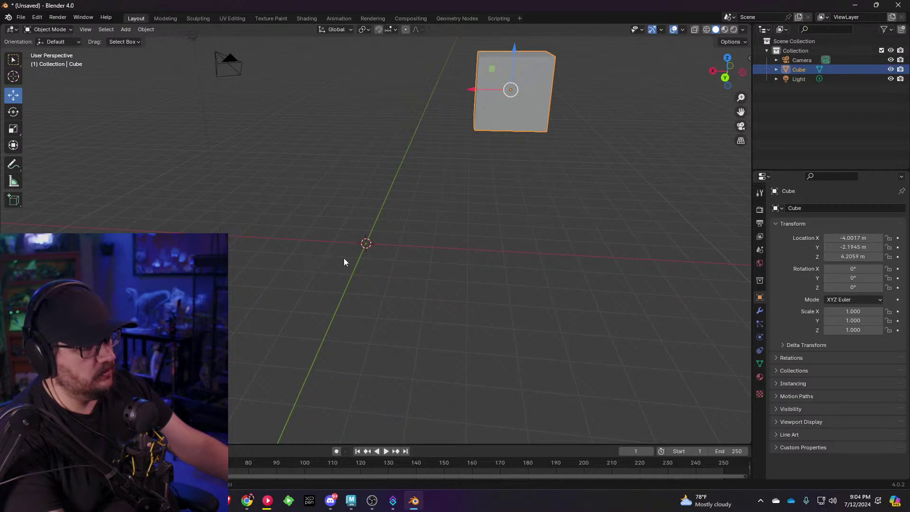
middle_drag(455, 207, 479, 212)
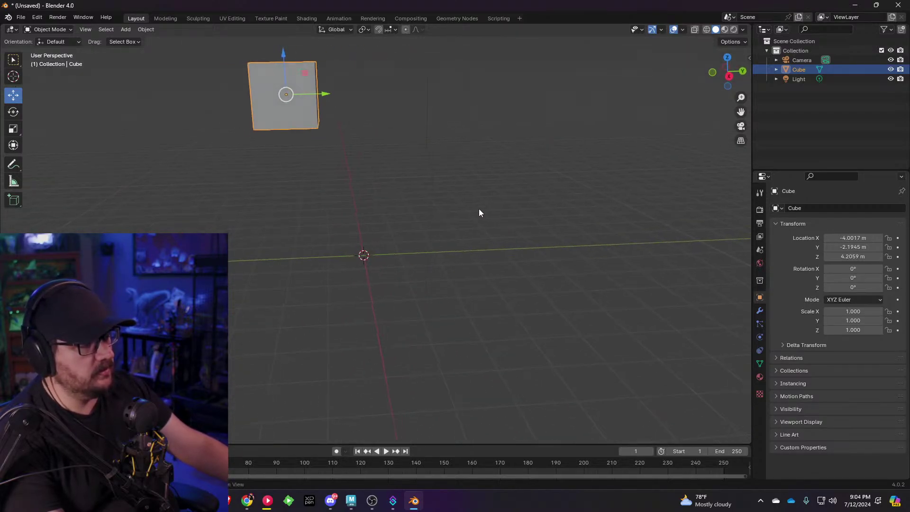
middle_drag(293, 100, 396, 155)
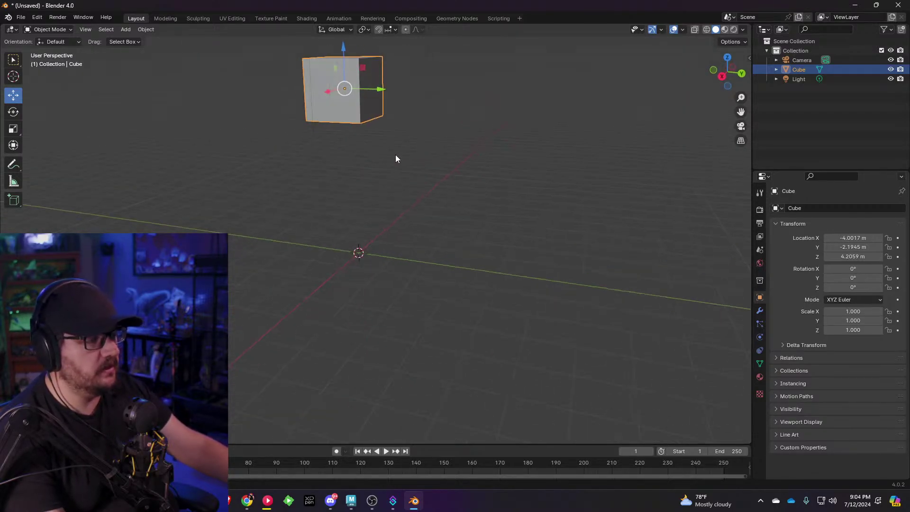
key(ctrl+z)
middle_drag(553, 269, 431, 270)
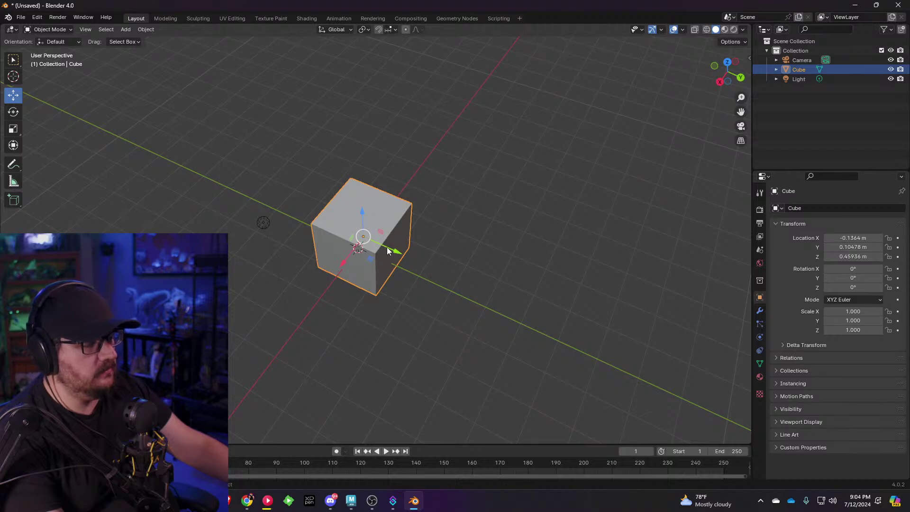
Step: Try single-axis moves of the cube along Y and Z, reverting each one
drag(386, 246, 349, 252)
key(ctrl+z)
key(ctrl+z)
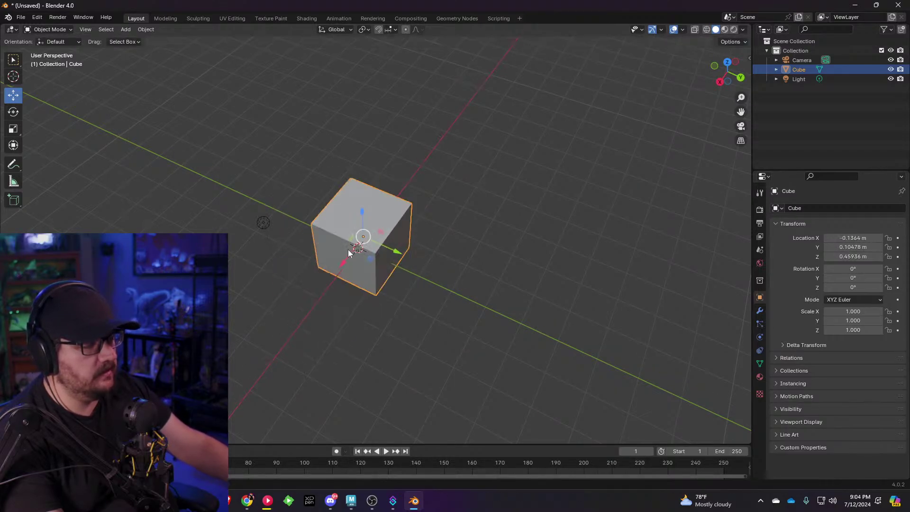
mouse_move(363, 217)
mouse_down()
mouse_move(363, 133)
mouse_move(373, 232)
mouse_up()
right_click(373, 233)
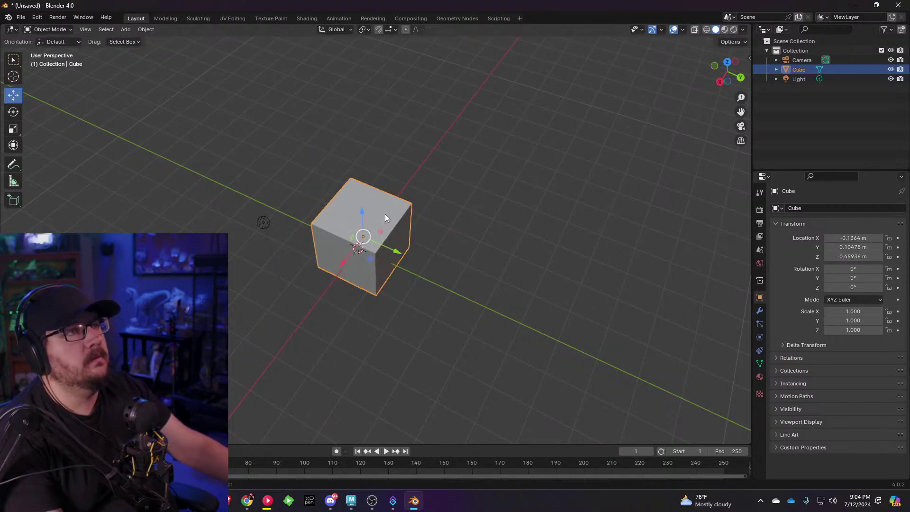
middle_drag(385, 214, 343, 200)
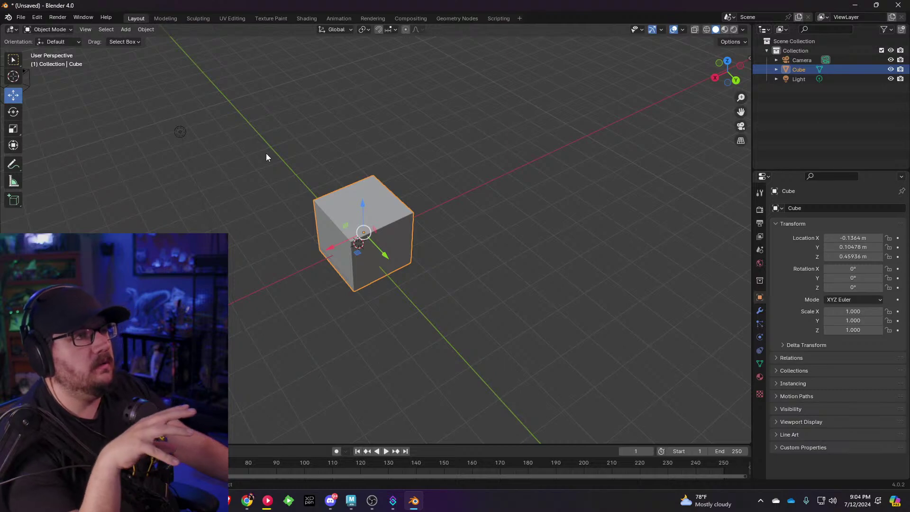
Step: Try rotating the cube with the Rotate tool and undo the rotation
click(13, 114)
drag(345, 214, 390, 204)
key(ctrl+z)
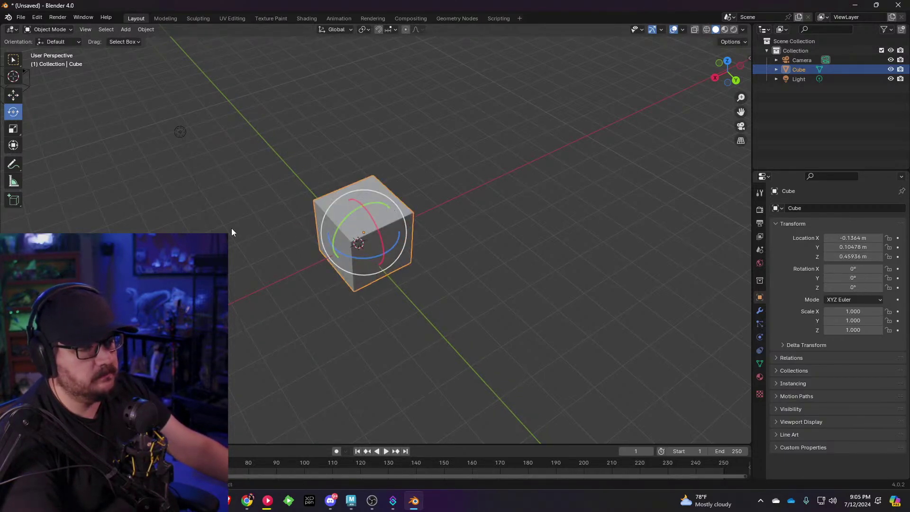
Step: Try scaling the cube along its Z and Y axes with the Scale tool, reverting both changes
click(14, 129)
drag(364, 204, 397, 162)
key(ctrl+z)
drag(383, 248, 424, 298)
key(Escape)
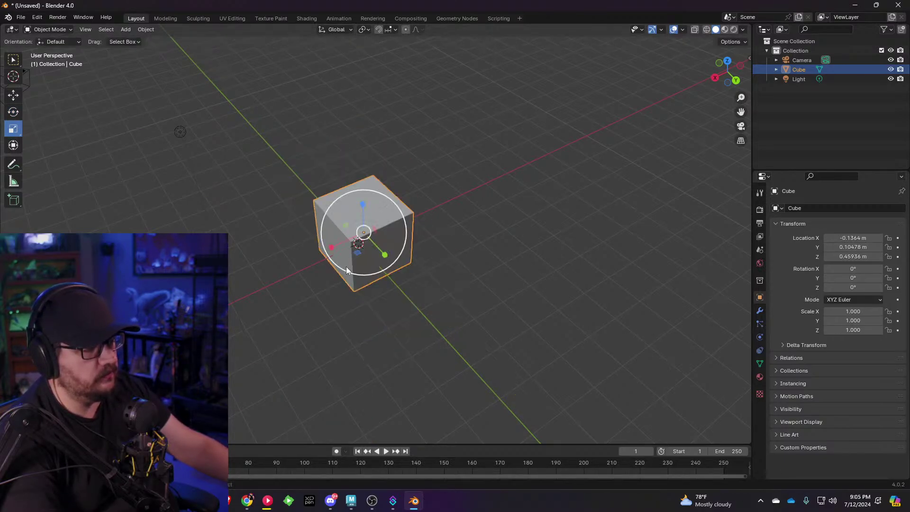
Step: Try scaling the cube along X and uniformly on all axes, reverting both changes
drag(333, 246, 290, 251)
key(ctrl+z)
drag(362, 227, 394, 237)
key(ctrl+z)
key(Escape)
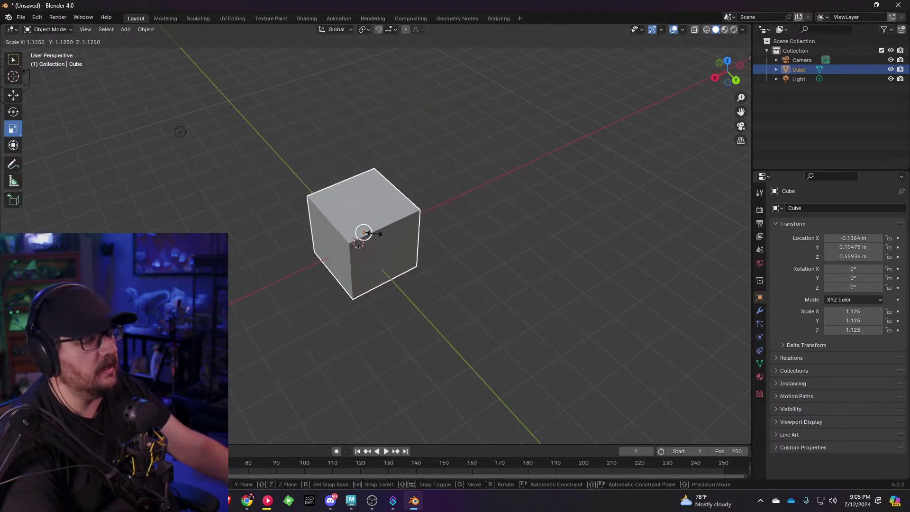
Step: Duplicate the cube with the Move tool active and place the copy beside it at about X -1.42 m, Y 3.16 m, Z 0.27 m
middle_drag(373, 232, 200, 232)
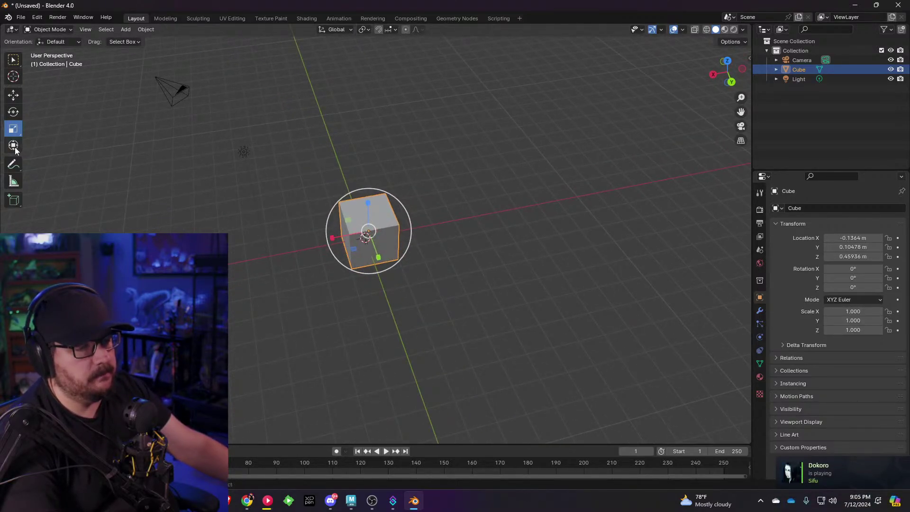
scroll(360, 251, up, 2)
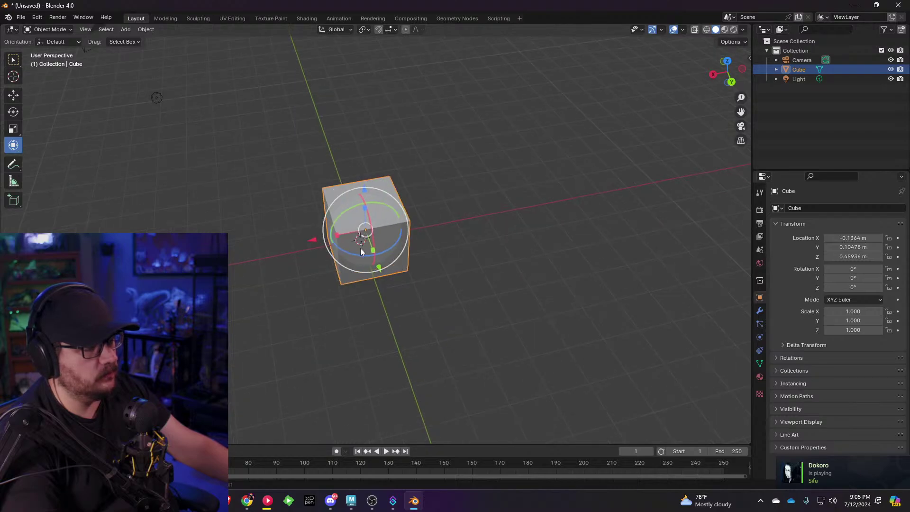
click(17, 97)
middle_drag(233, 209, 292, 202)
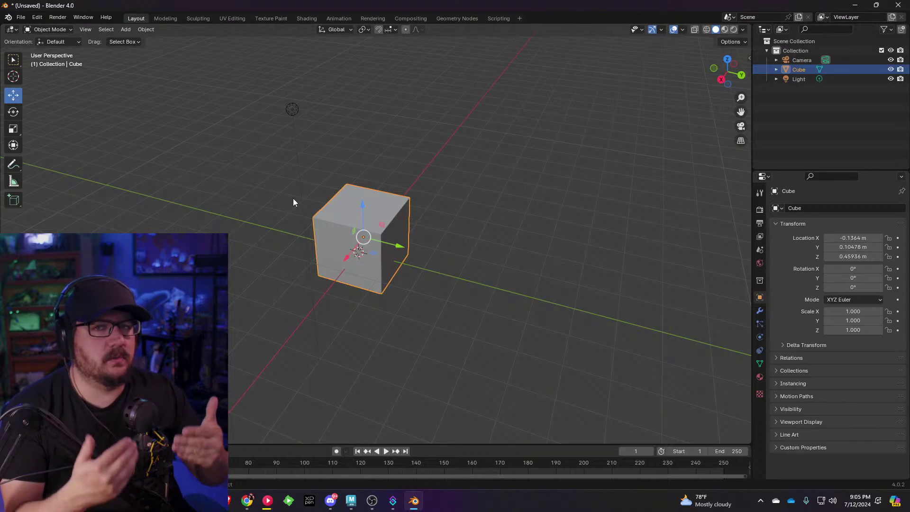
middle_drag(293, 201, 290, 236)
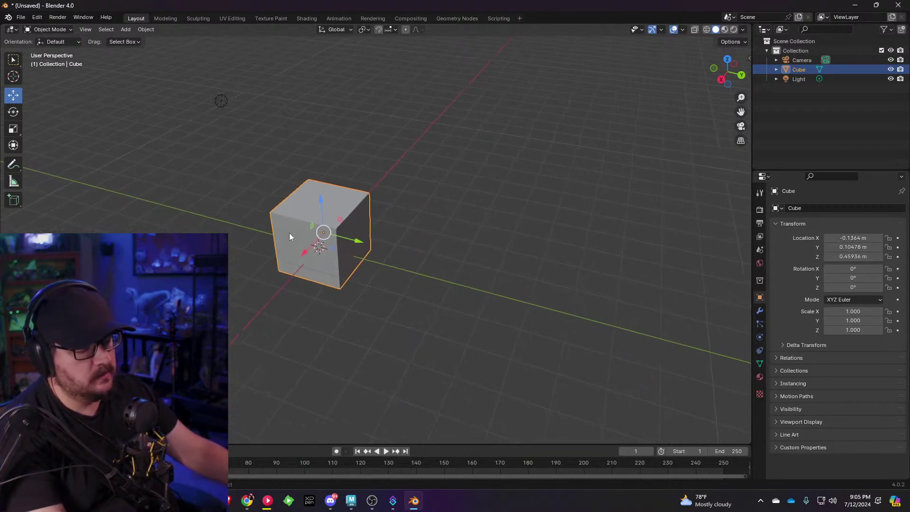
key(shift+d)
click(416, 279)
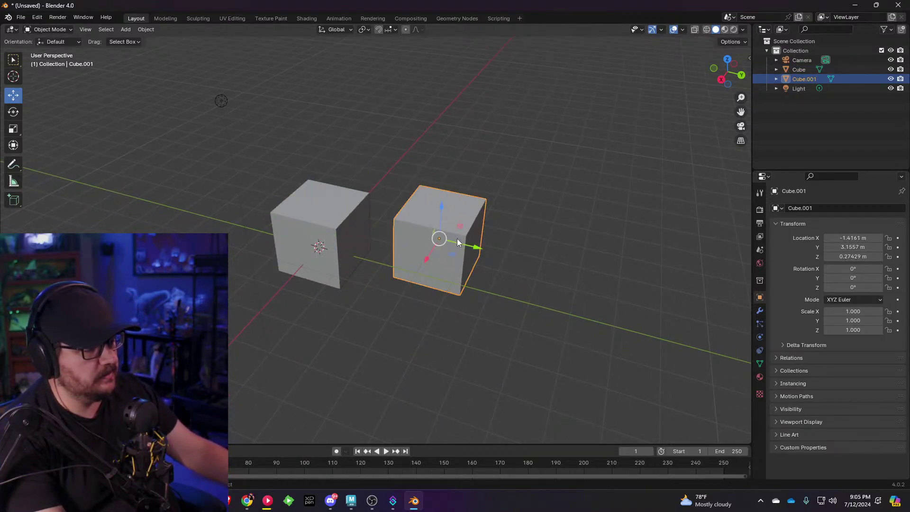
Step: Duplicate the second cube and stack the copy above the gap between the two lower cubes, at about X -0.80 m, Y 1.77 m
key(shift+d)
click(410, 152)
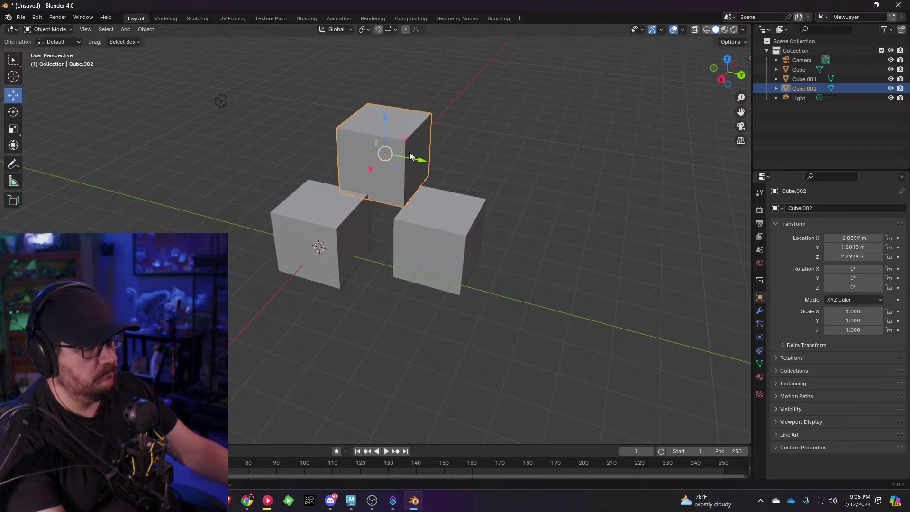
middle_drag(409, 152, 436, 166)
drag(374, 167, 338, 177)
drag(395, 183, 408, 191)
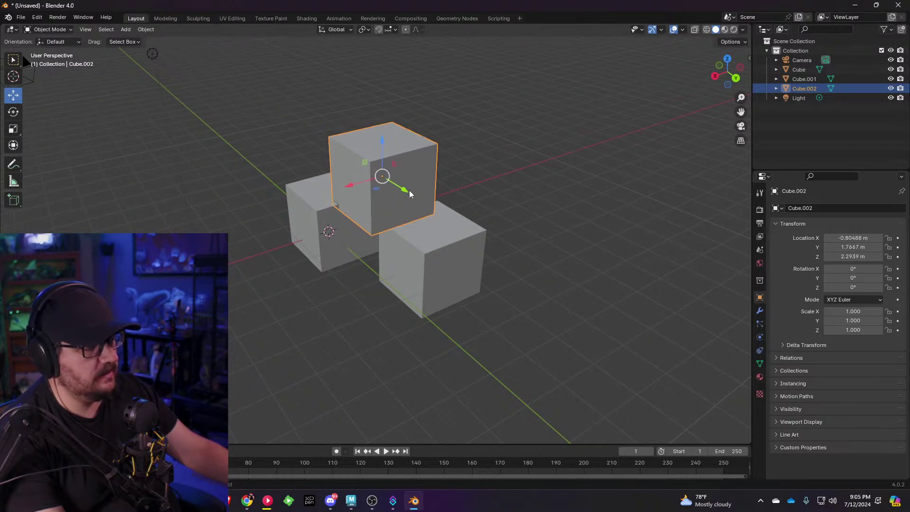
middle_drag(409, 194, 397, 172)
drag(381, 153, 382, 146)
Step: Move the second lower cube closer to the original, to about Y 2.77 m, and adjust its height beneath the upper cube
click(408, 213)
middle_drag(428, 215, 445, 236)
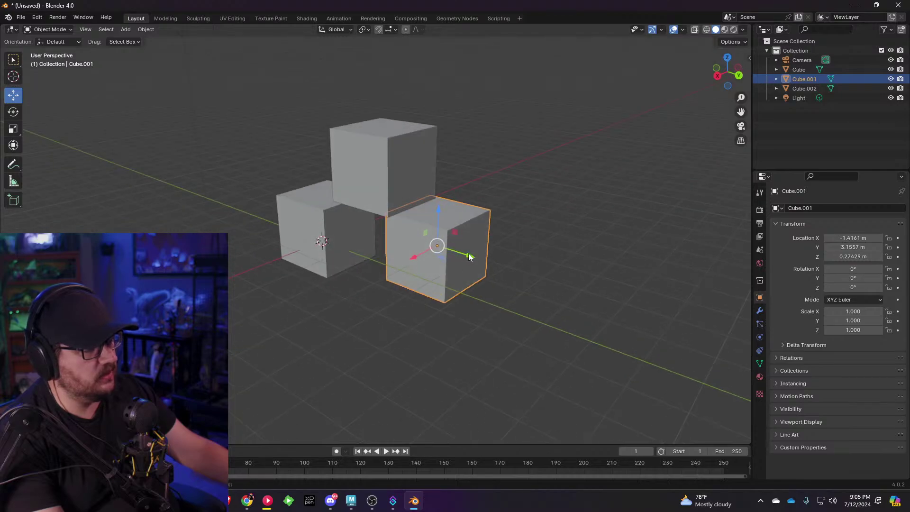
drag(423, 205, 426, 196)
middle_drag(425, 197, 429, 189)
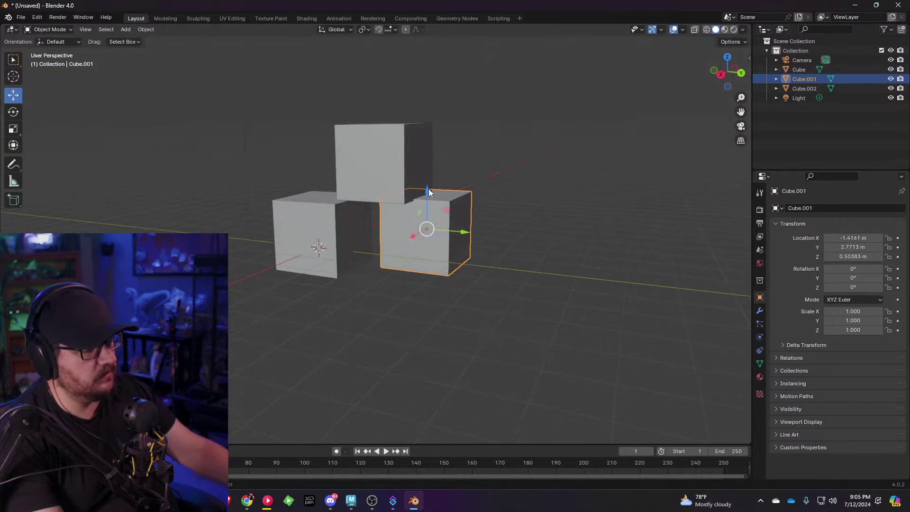
drag(428, 189, 427, 197)
Step: Duplicate the second lower cube and place the copy behind the stack at about X -3.92 m, Y 0.73 m, Z 0.04 m
middle_drag(426, 196, 286, 234)
key(shift+d)
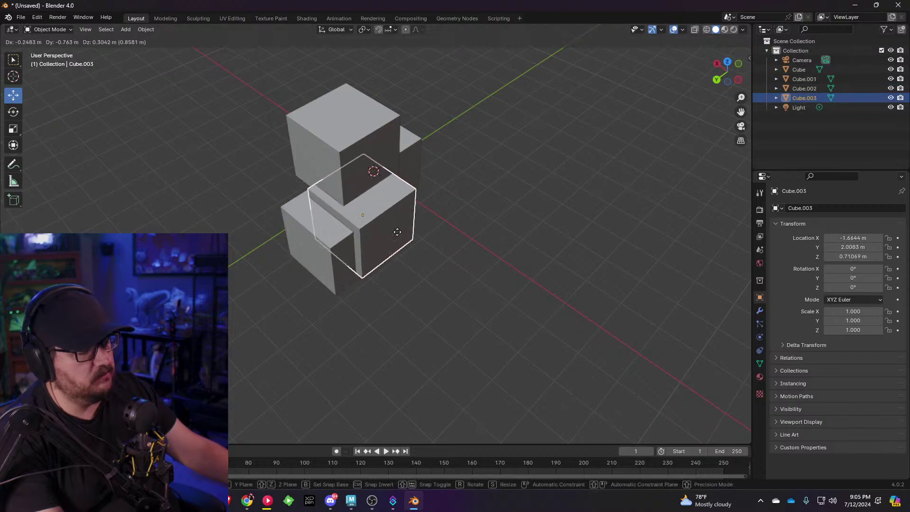
click(433, 272)
middle_drag(552, 191, 439, 148)
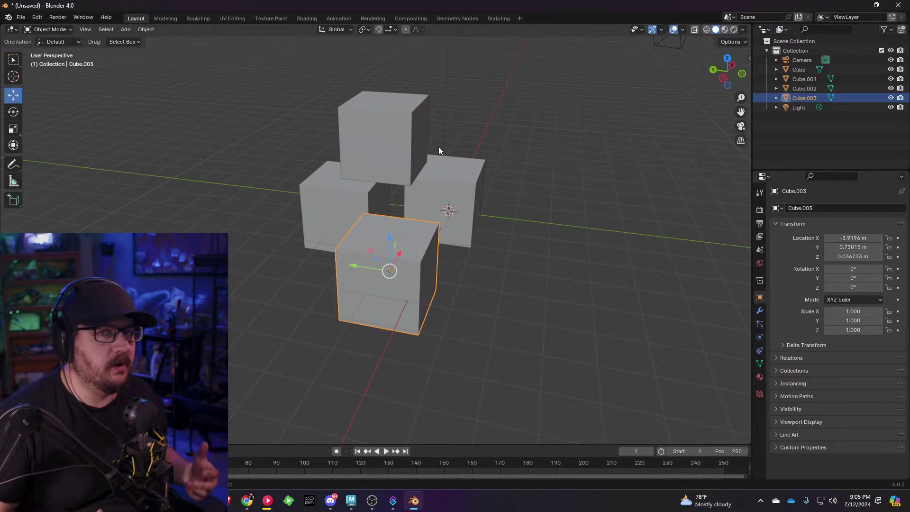
Step: Raise the newest cube to about Z 0.70 m and shift it towards the stack to about X -3.16 m
middle_drag(439, 146, 308, 189)
drag(293, 203, 290, 181)
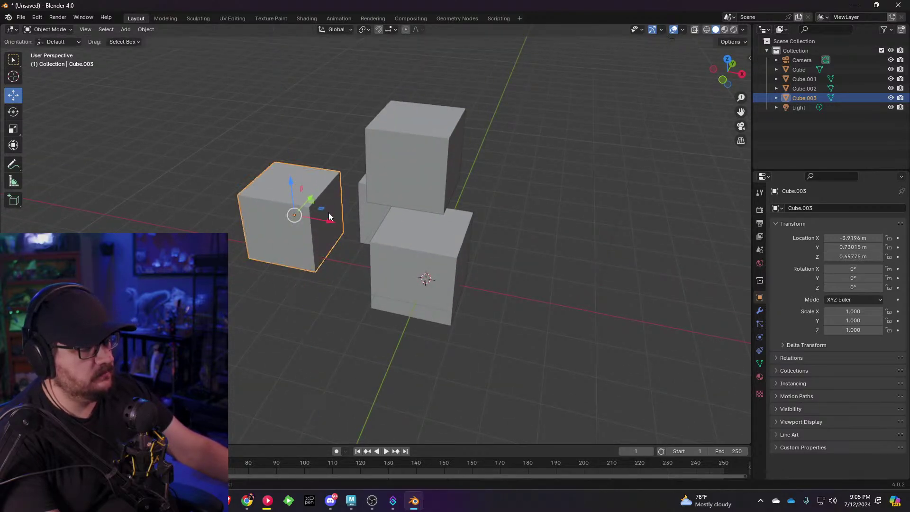
drag(329, 217, 356, 225)
middle_drag(359, 231, 408, 211)
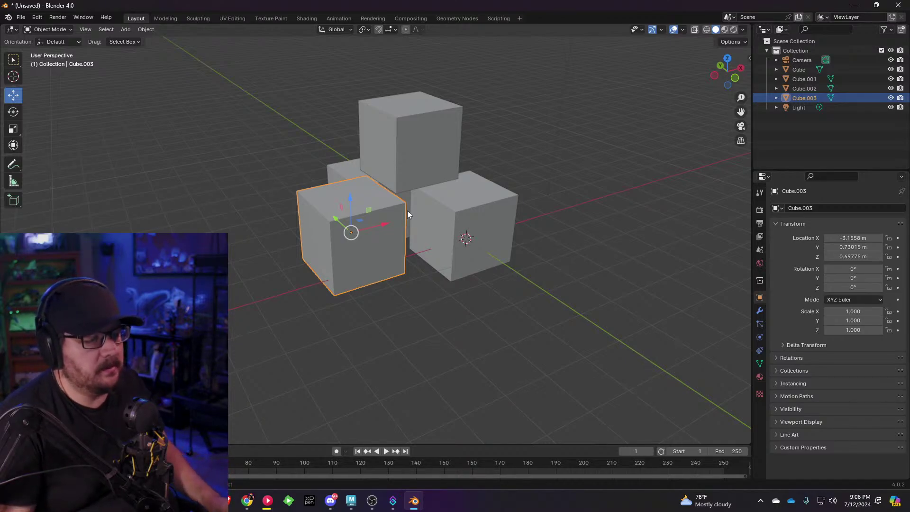
middle_drag(429, 197, 360, 195)
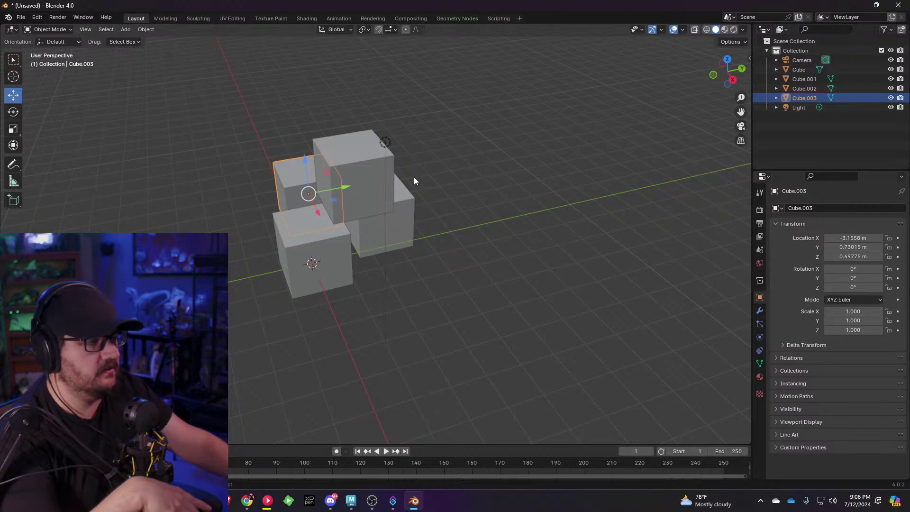
Step: Close the Blender cube scene without saving it and switch to the ship scene in Maya
click(895, 7)
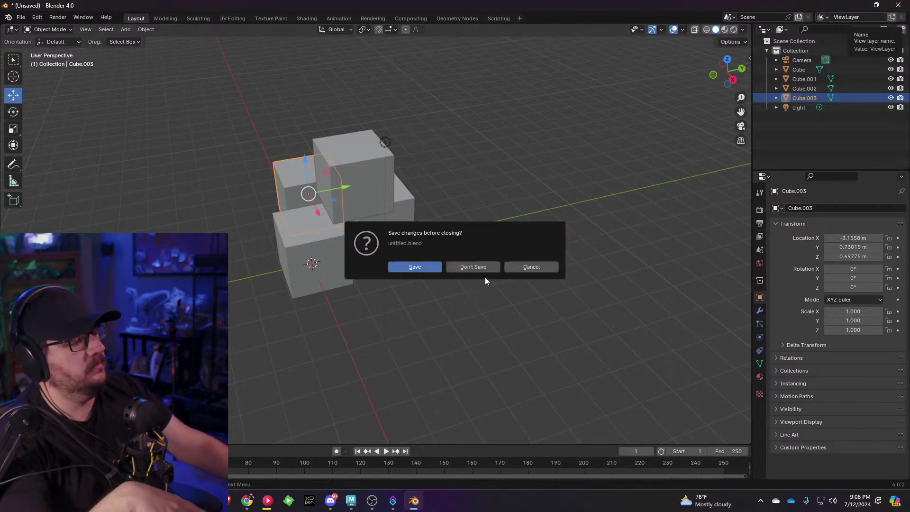
click(492, 267)
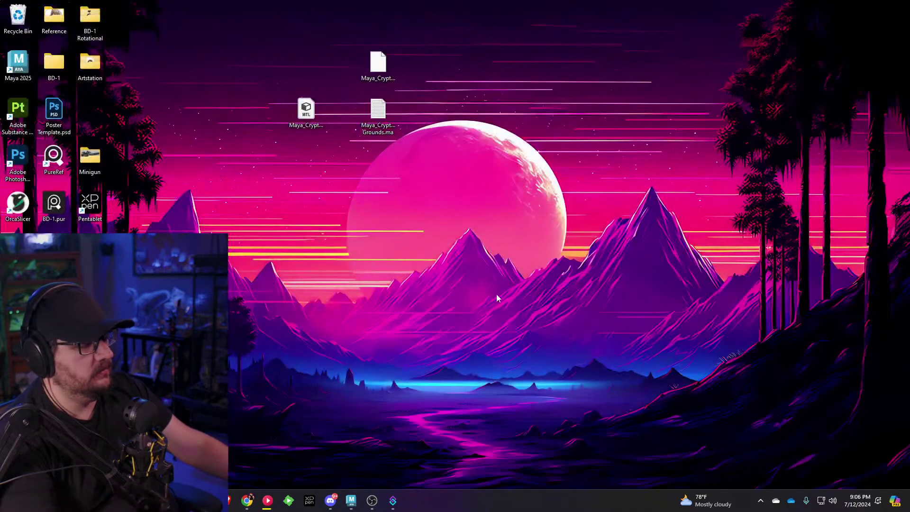
click(353, 501)
Step: Turn on the smooth mesh preview for the isolated hull body and view it unselected
alt+drag(479, 223, 410, 283)
alt+right_drag(410, 283, 468, 268)
click(467, 266)
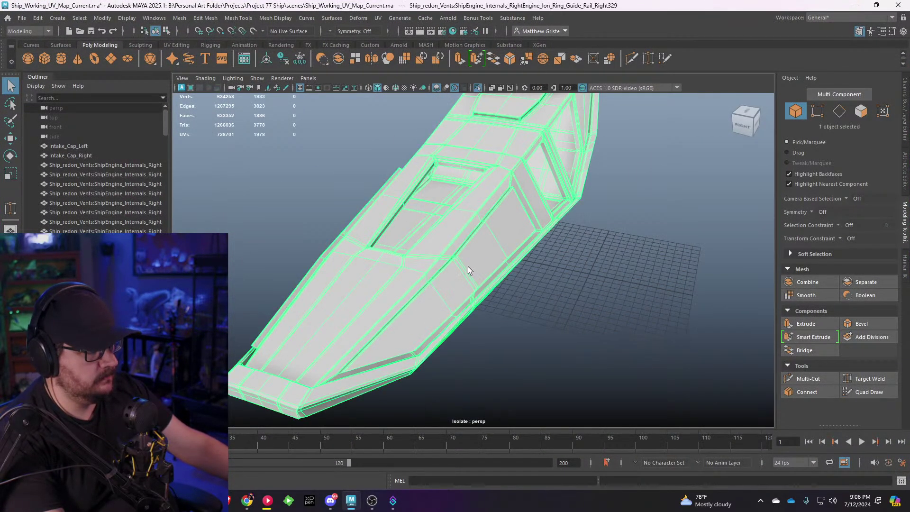
key(3)
alt+drag(481, 240, 448, 195)
right_drag(369, 218, 414, 200)
click(414, 198)
alt+drag(414, 198, 440, 258)
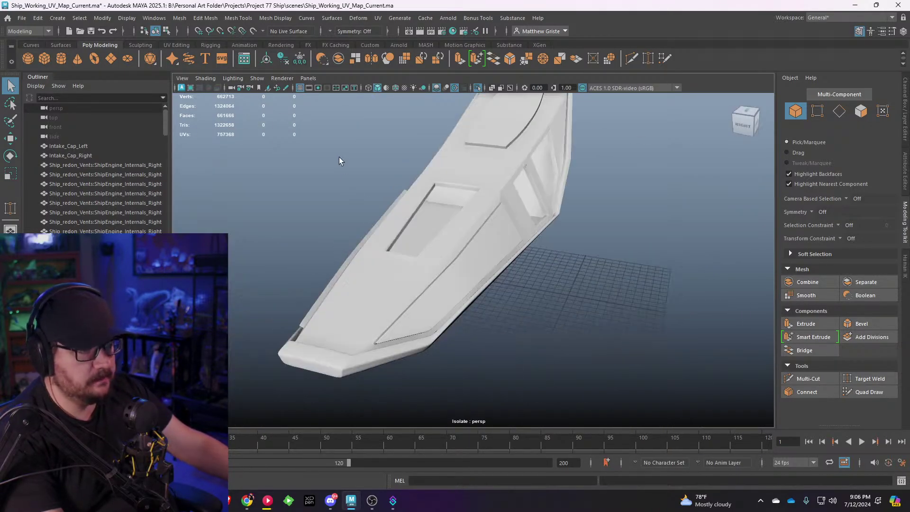
Step: Show the hull body with its checker texture and bring the rest of the ship back into view
click(422, 189)
click(262, 79)
click(275, 95)
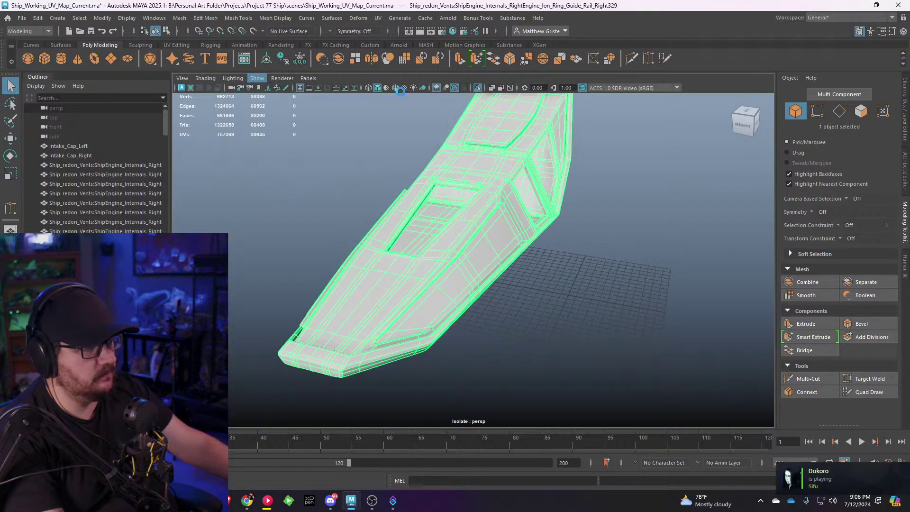
click(404, 88)
Step: Examine the checker pattern around the smoothed hull body, its recessed panels and corner bevels for UV distortion
alt+drag(400, 190, 355, 222)
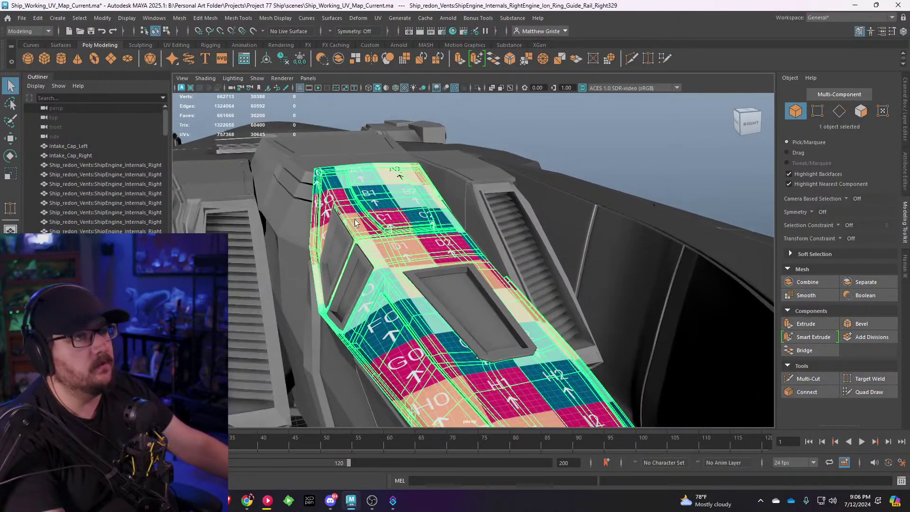
alt+drag(442, 220, 363, 256)
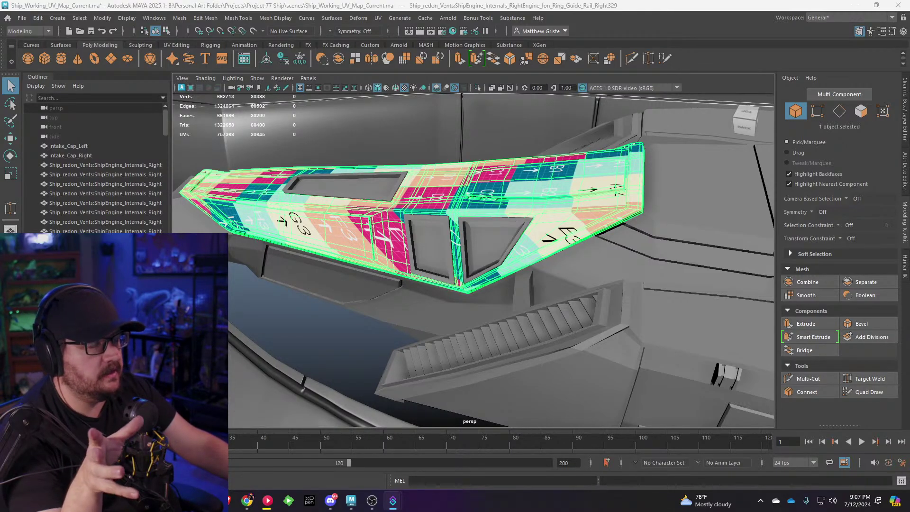
scroll(496, 164, up, 2)
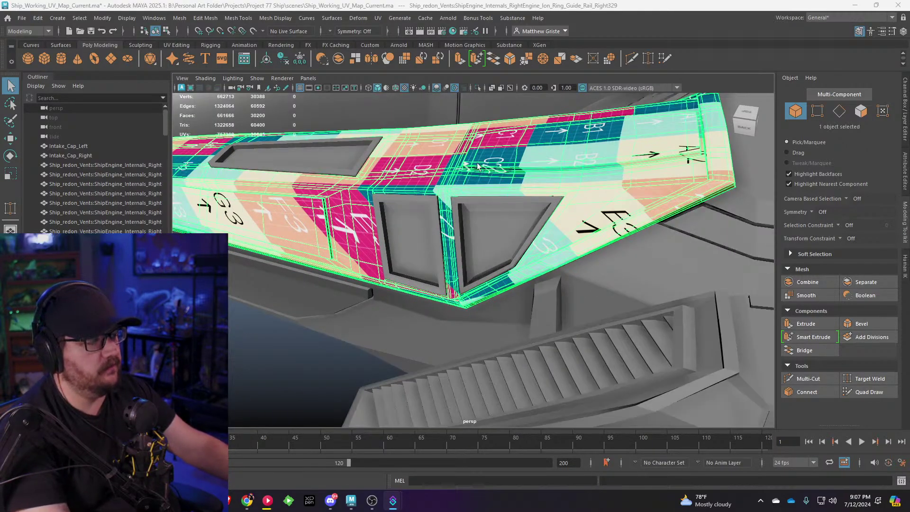
alt+drag(478, 167, 571, 191)
scroll(492, 184, up, 4)
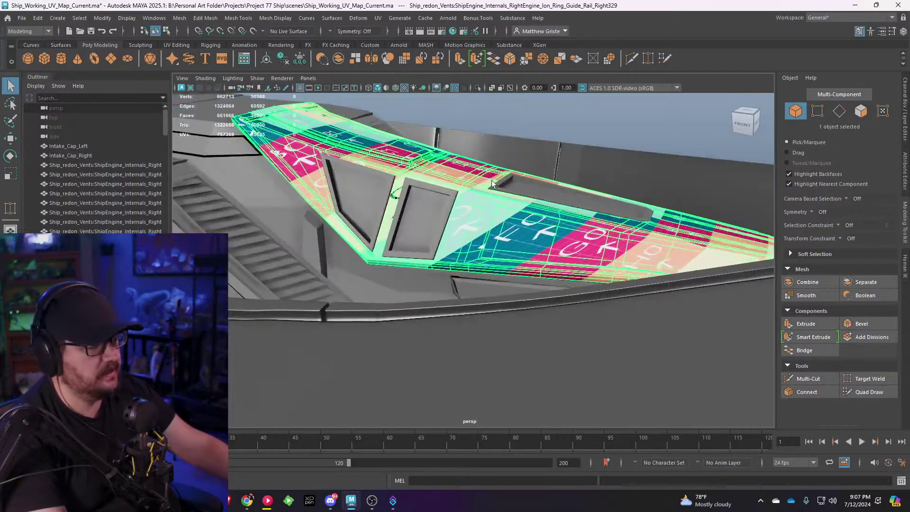
alt+drag(492, 184, 430, 189)
right_click(447, 173)
scroll(450, 171, down, 3)
alt+drag(466, 165, 421, 162)
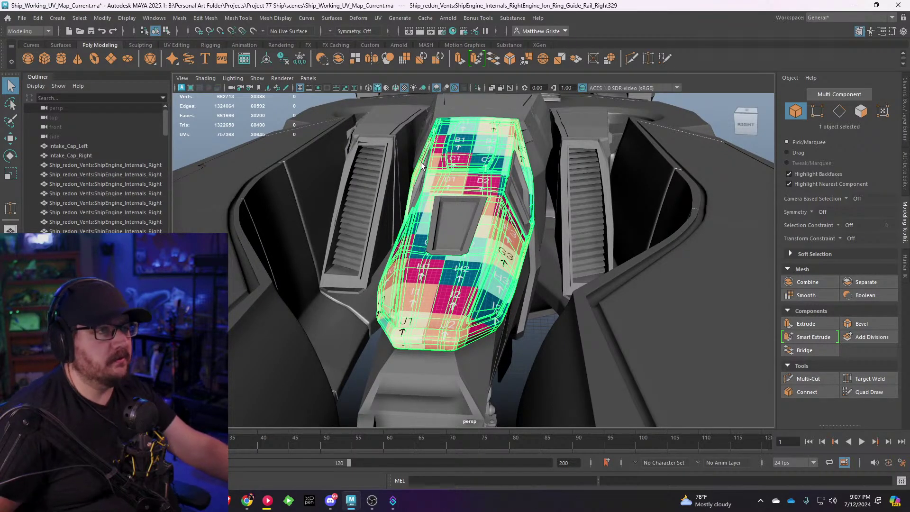
alt+drag(421, 164, 368, 213)
scroll(368, 209, up, 2)
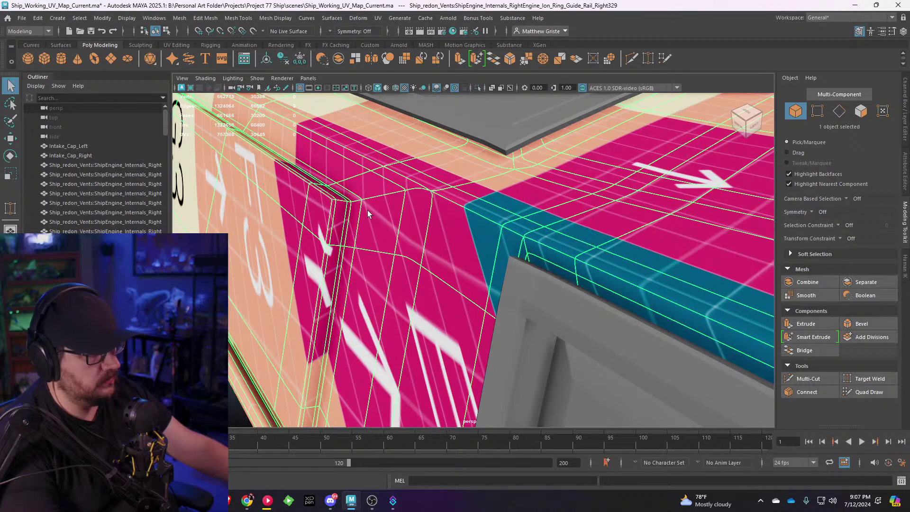
scroll(367, 209, down, 3)
Step: Switch to the UV Editing workspace and minimize the floating Channel Box window
click(834, 17)
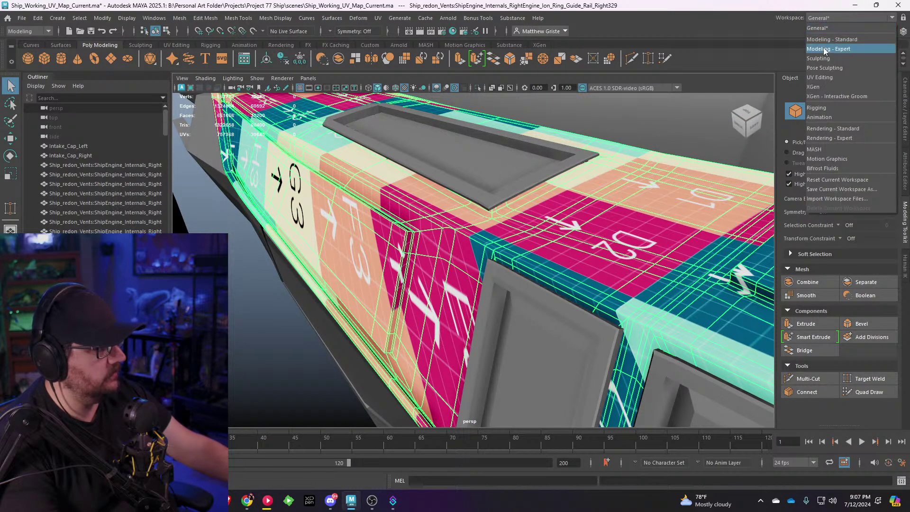
click(822, 73)
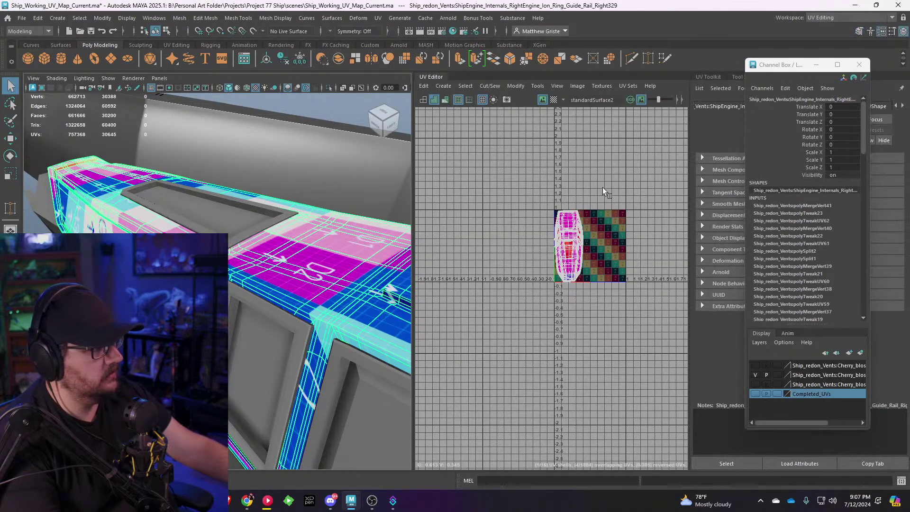
scroll(538, 272, up, 4)
scroll(537, 271, up, 2)
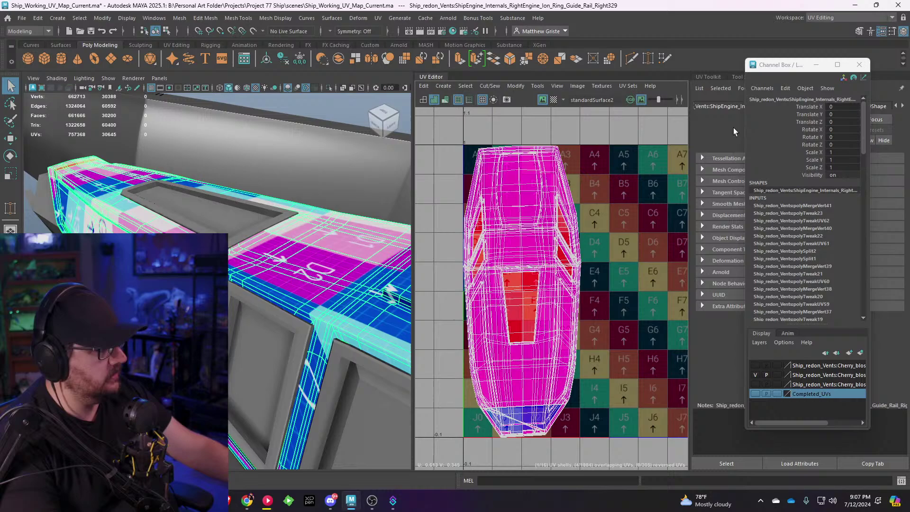
click(816, 65)
Step: Isolate the hull body in the 3D view and turn off its smooth mesh preview
key(f)
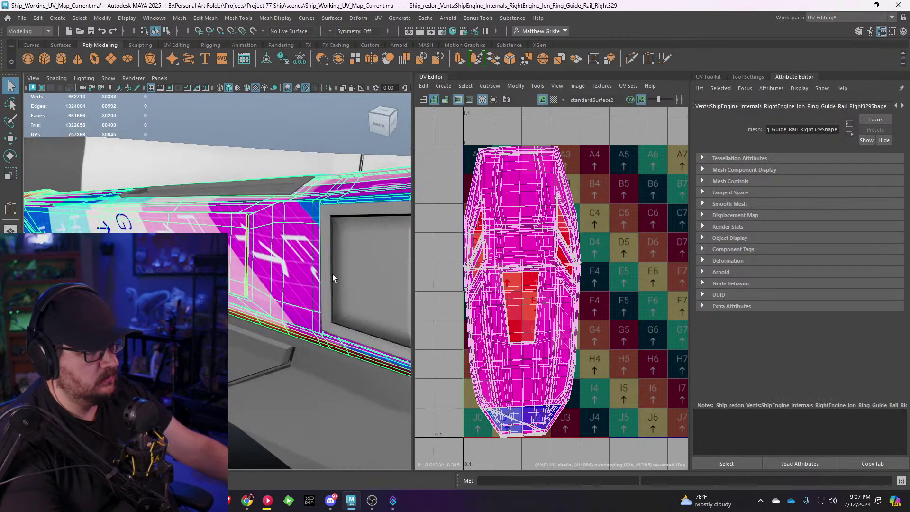
key(ctrl+1)
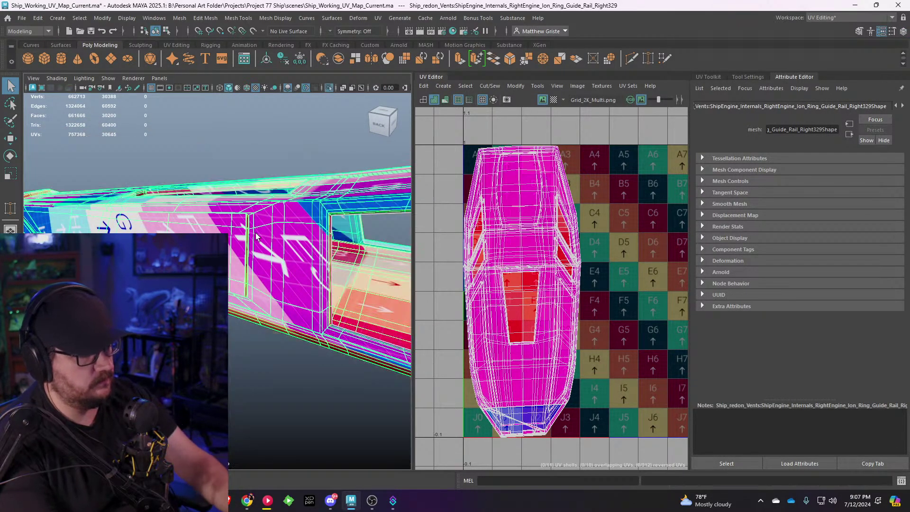
scroll(256, 237, down, 5)
alt+drag(256, 237, 289, 176)
alt+middle_drag(289, 176, 288, 331)
scroll(288, 332, up, 3)
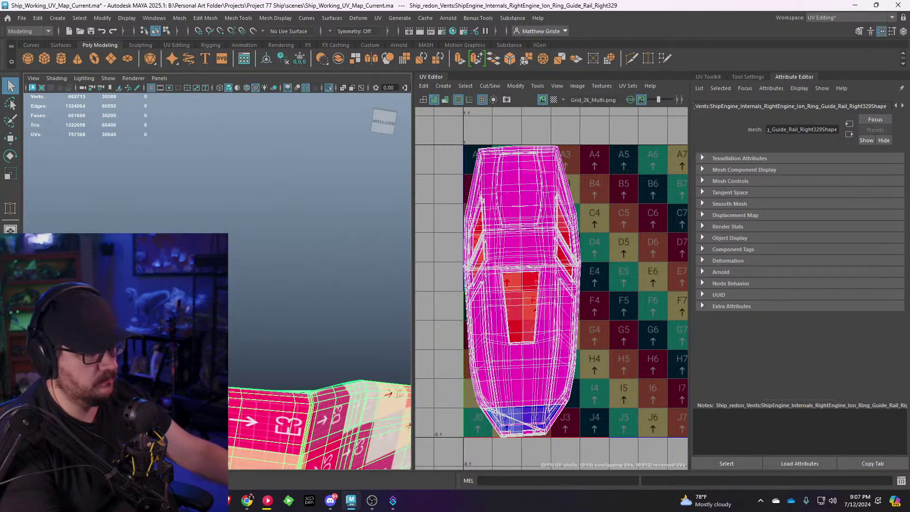
key(1)
Step: Select an edge loop along the hull's underside border
alt+drag(275, 379, 308, 379)
alt+middle_drag(308, 379, 279, 375)
scroll(303, 331, up, 4)
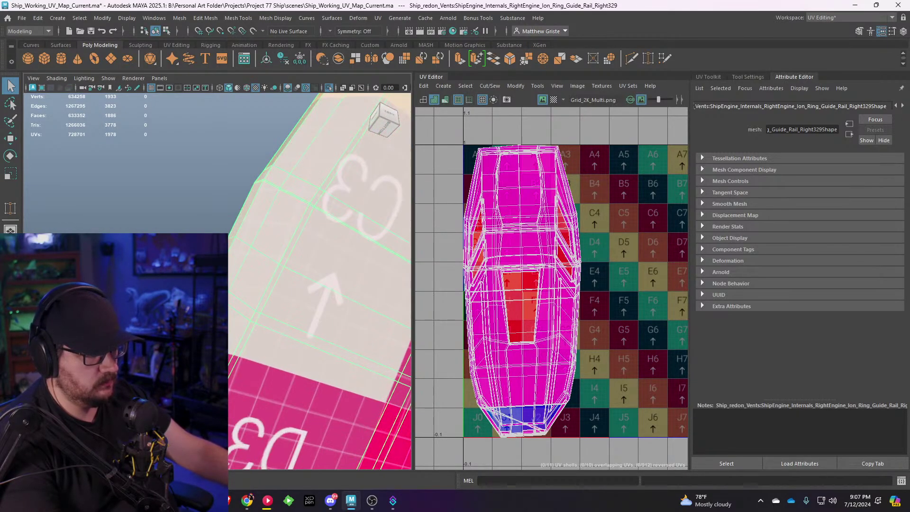
alt+drag(303, 332, 351, 284)
scroll(350, 284, down, 3)
alt+drag(270, 261, 244, 374)
scroll(241, 325, up, 4)
alt+drag(241, 325, 297, 282)
right_drag(298, 282, 327, 201)
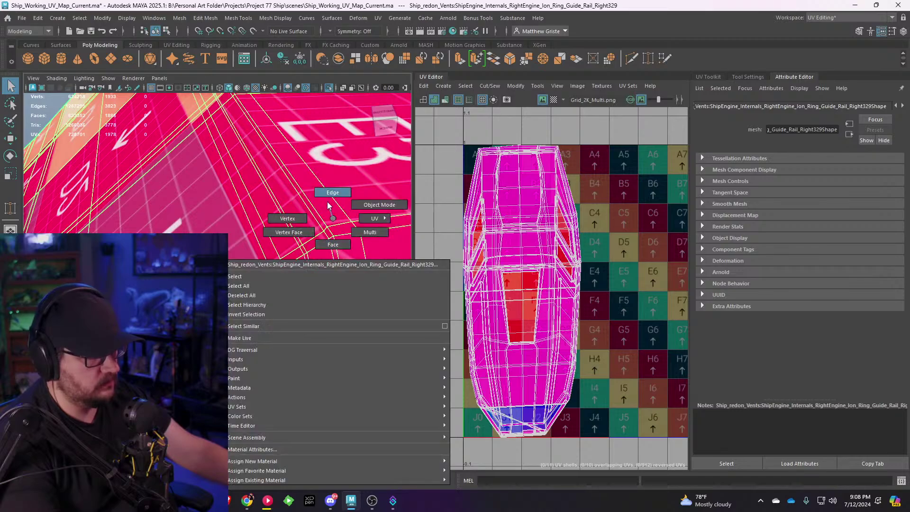
double_click(322, 241)
Step: Weld the closely spaced vertices at one upper corner of the hull's end face
alt+drag(322, 241, 256, 218)
alt+drag(244, 284, 192, 222)
scroll(259, 229, up, 3)
scroll(193, 223, up, 3)
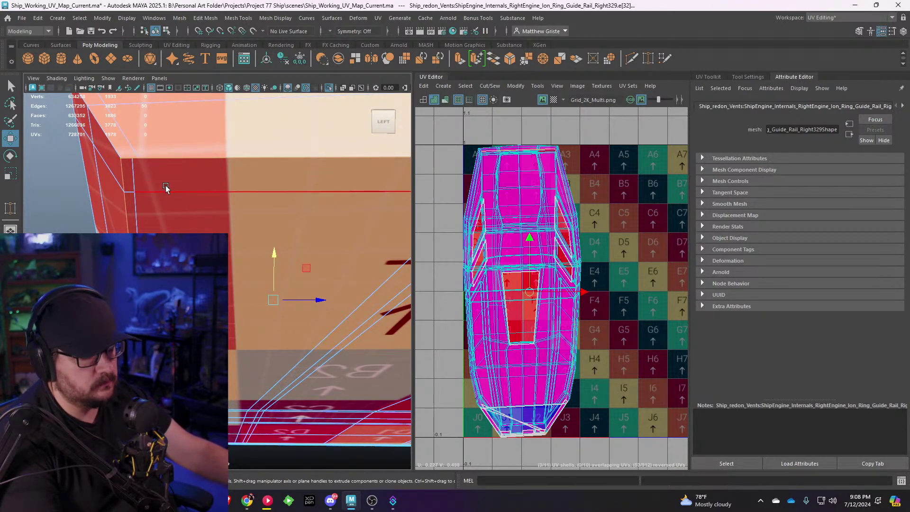
right_drag(147, 163, 143, 165)
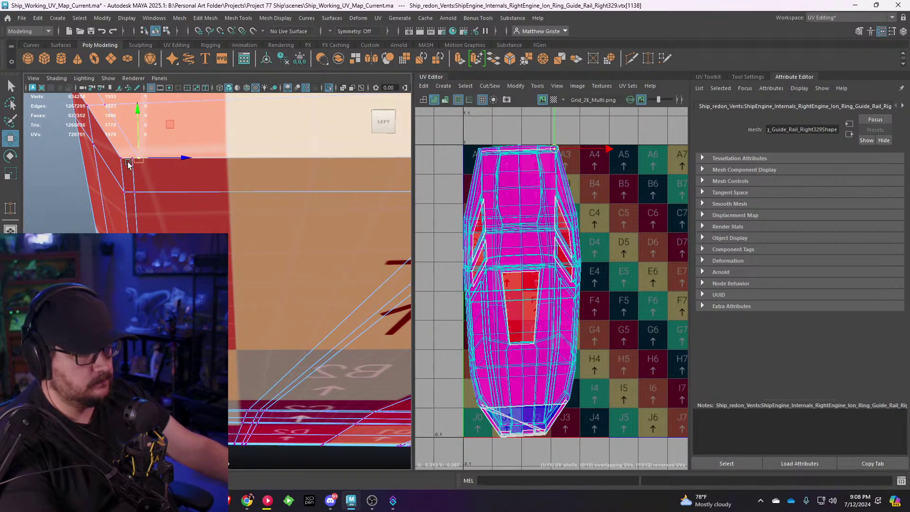
alt+middle_drag(130, 161, 197, 223)
mouse_move(197, 223)
alt+right_down()
mouse_move(365, 243)
mouse_move(322, 224)
mouse_move(204, 227)
alt+right_up()
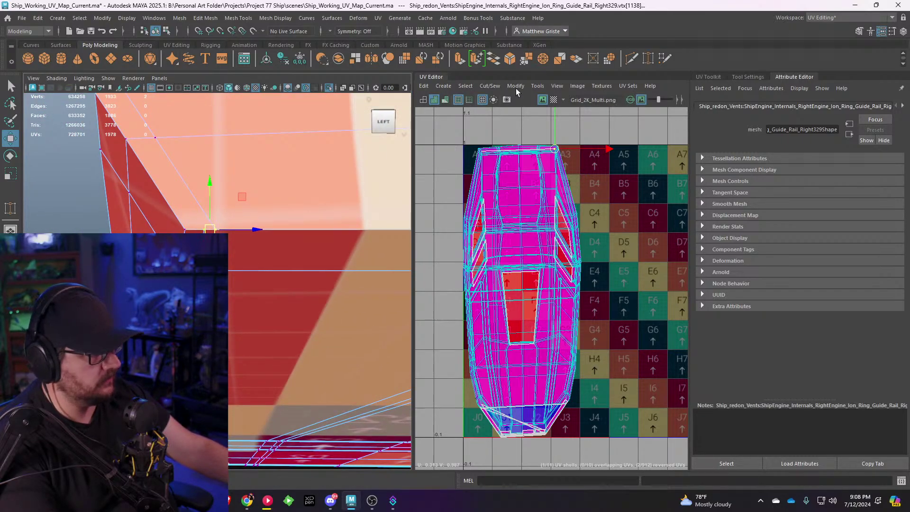
click(528, 65)
Step: Weld the matching pair of closely spaced vertices at the opposite upper corner of the hull's end face
alt+right_drag(288, 262, 190, 265)
alt+middle_drag(189, 266, 72, 267)
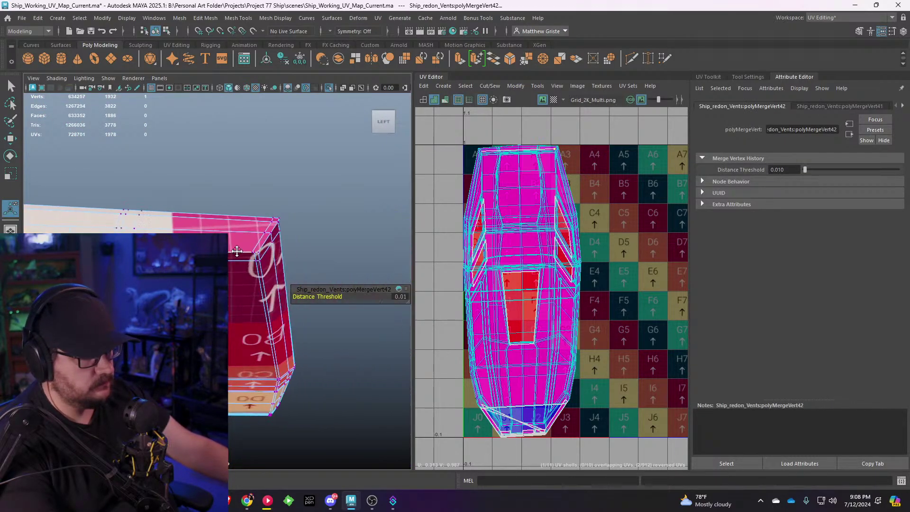
alt+right_drag(71, 267, 180, 280)
alt+drag(171, 242, 197, 203)
click(192, 157)
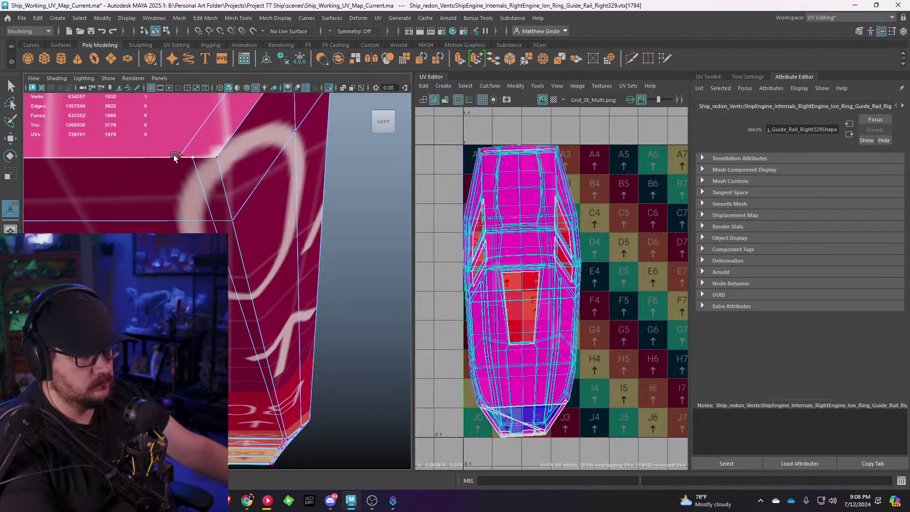
key(g)
Step: Select the edge loops that run from both corners of the hull's end face
right_drag(237, 182, 236, 151)
double_click(219, 172)
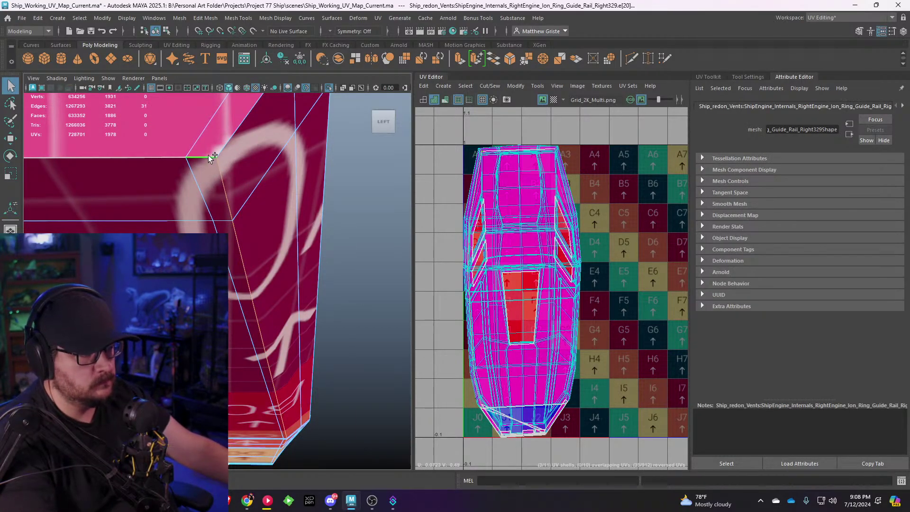
scroll(208, 158, down, 5)
alt+middle_drag(209, 158, 285, 243)
scroll(319, 215, up, 5)
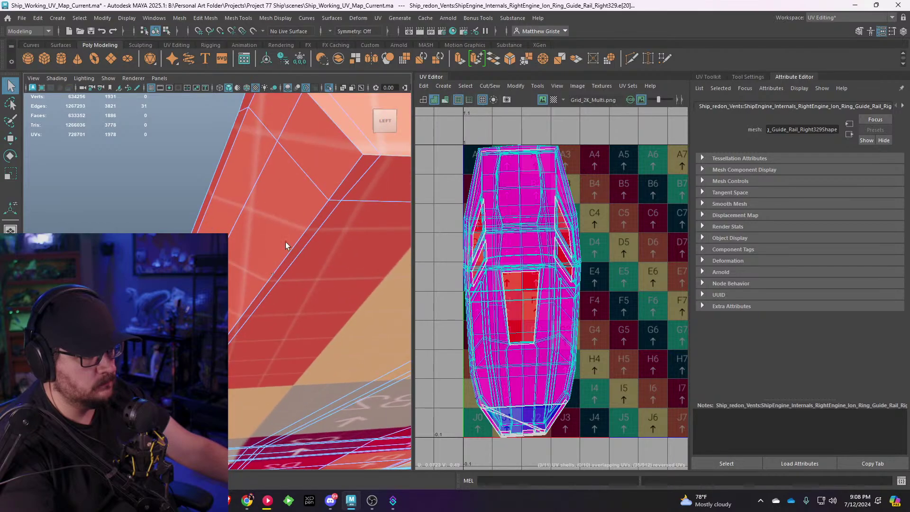
shift+double_click(344, 177)
Step: Add the short edge loop at the hull's other end to the edge selection
scroll(344, 178, down, 8)
alt+drag(344, 178, 257, 294)
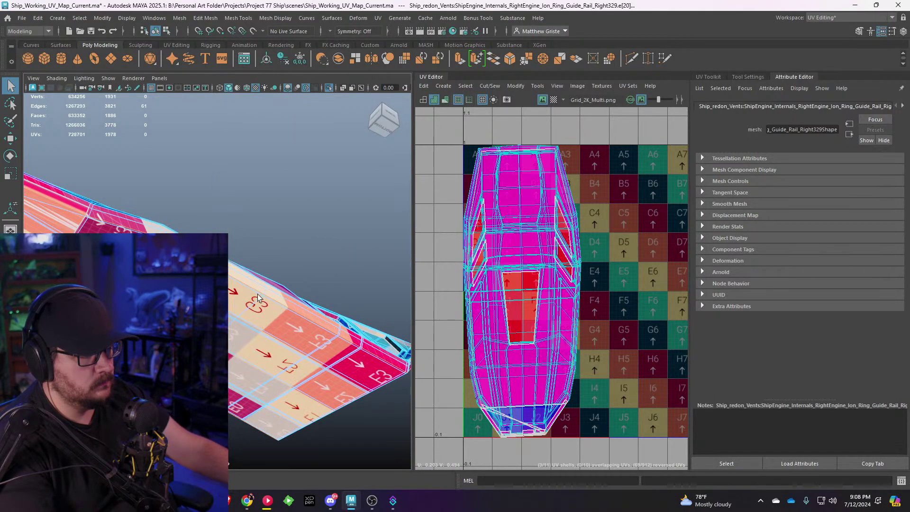
alt+middle_drag(257, 293, 304, 321)
scroll(303, 320, up, 6)
alt+middle_drag(223, 204, 265, 223)
scroll(242, 229, down, 4)
alt+drag(265, 223, 223, 201)
scroll(170, 195, up, 5)
shift+double_click(300, 232)
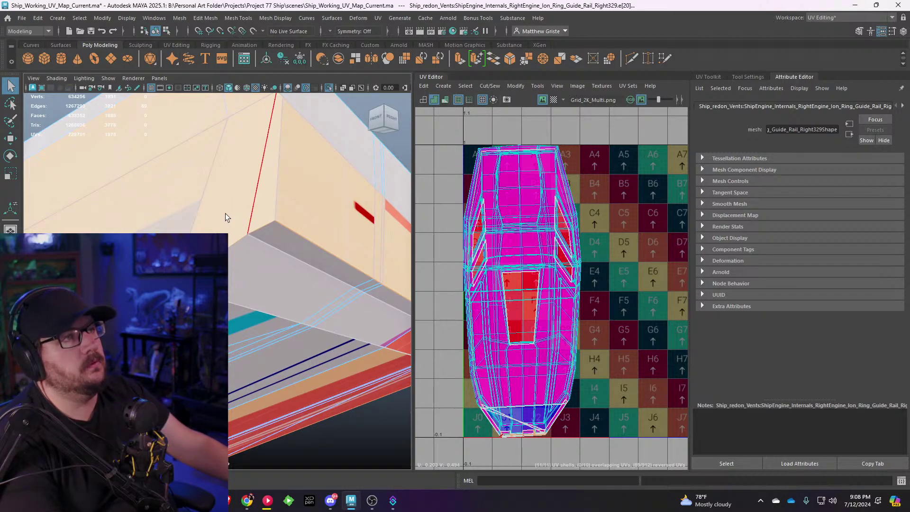
Step: Cut the hull's UVs along the selected edge loops and switch the UV layout to shell selection
scroll(226, 213, down, 8)
alt+drag(225, 213, 185, 240)
alt+middle_drag(185, 239, 272, 217)
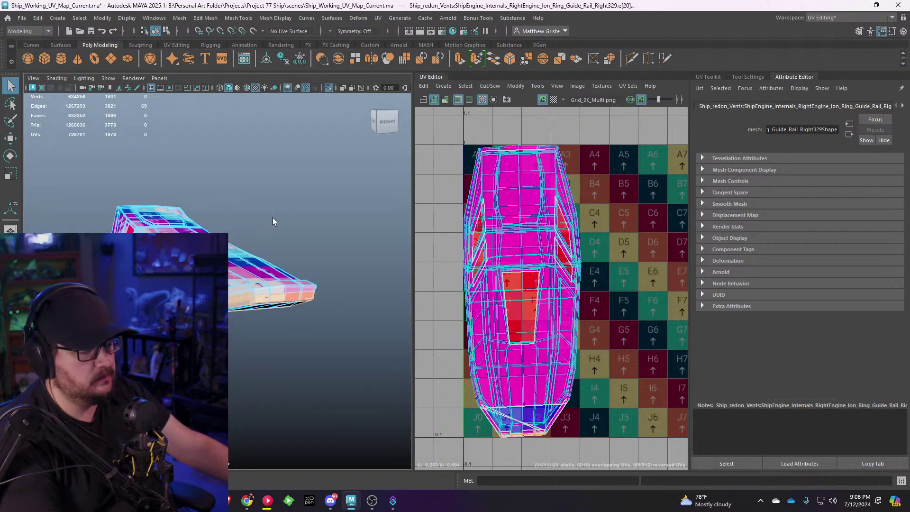
alt+drag(272, 218, 302, 183)
alt+middle_drag(508, 265, 534, 235)
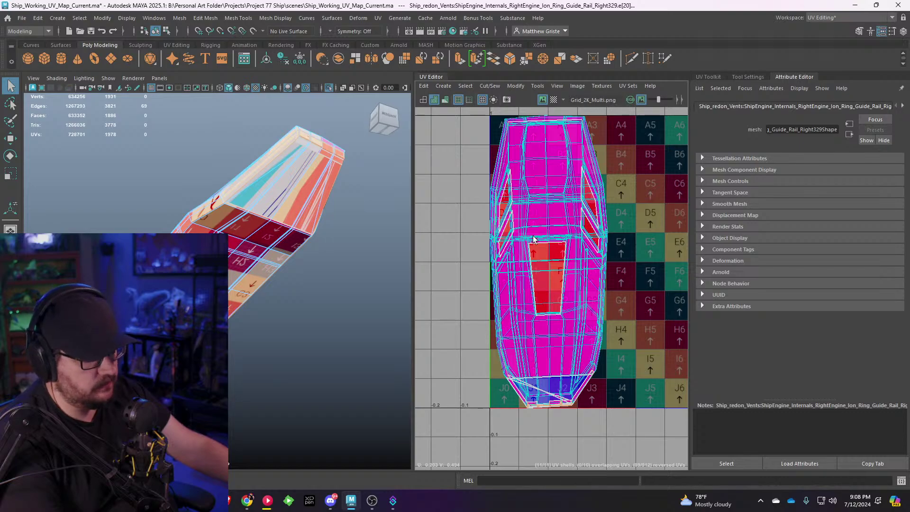
right_drag(554, 207, 534, 197)
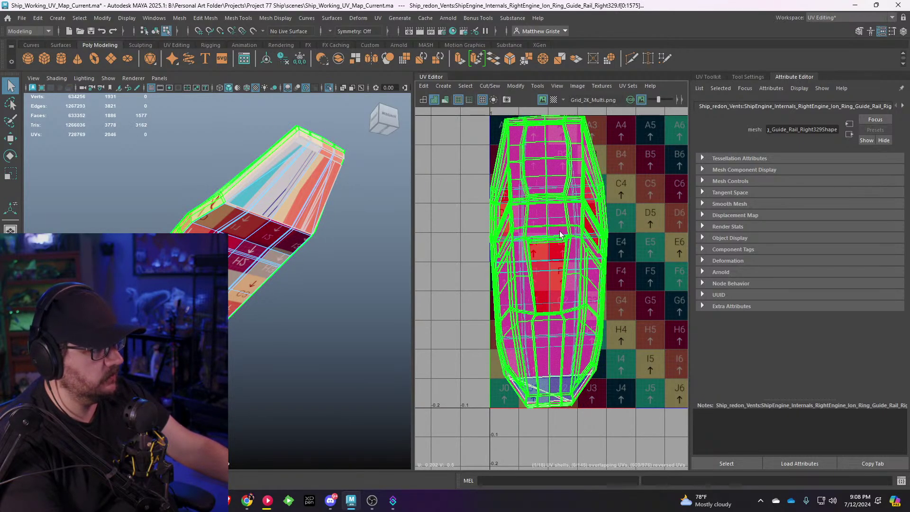
Step: Try to move the hull's main UV shell sideways, away from the other overlapping shells
click(535, 199)
key(w)
drag(602, 267, 493, 269)
key(ctrl+z)
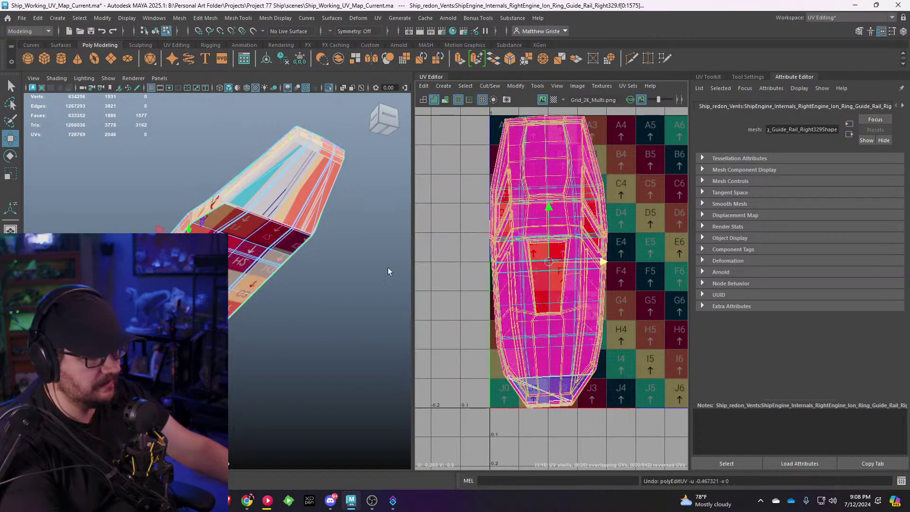
Step: Select the UV shell of the hull's large flat side and move it sideways off the overlapping shells
alt+drag(334, 212, 290, 280)
scroll(256, 195, up, 3)
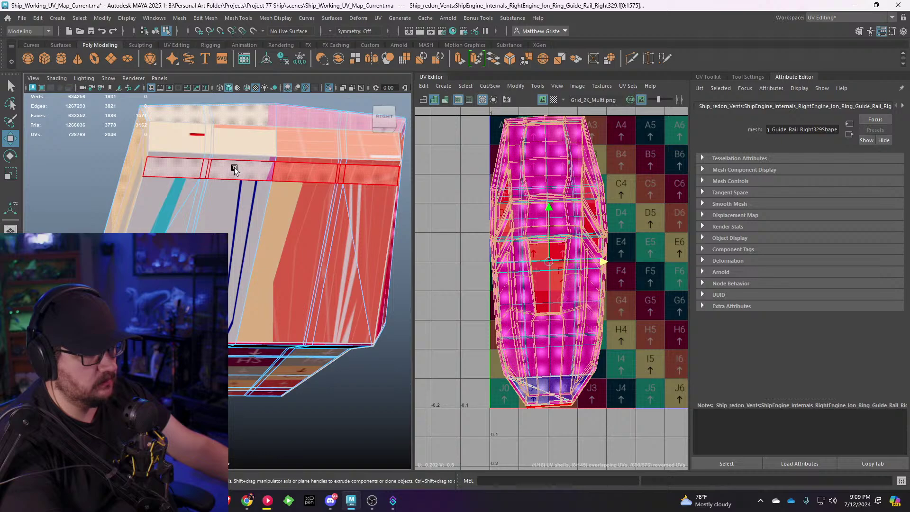
alt+drag(232, 200, 237, 234)
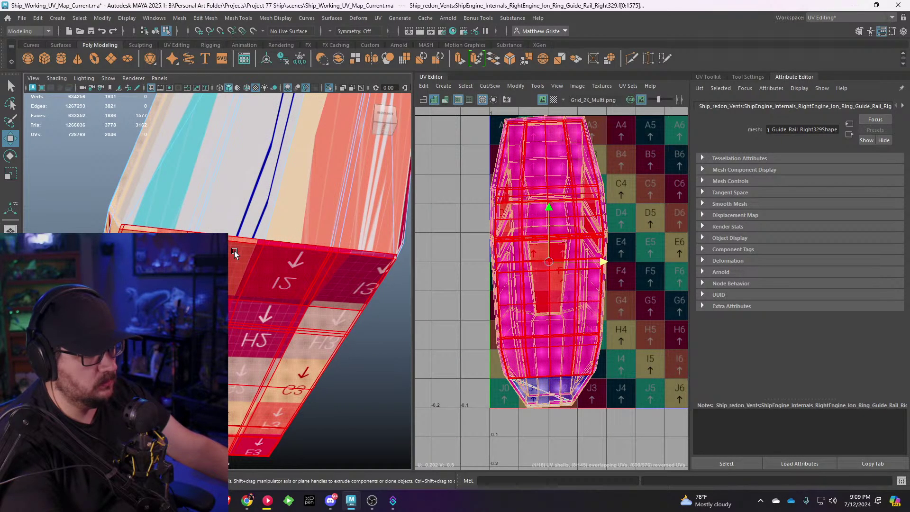
click(234, 251)
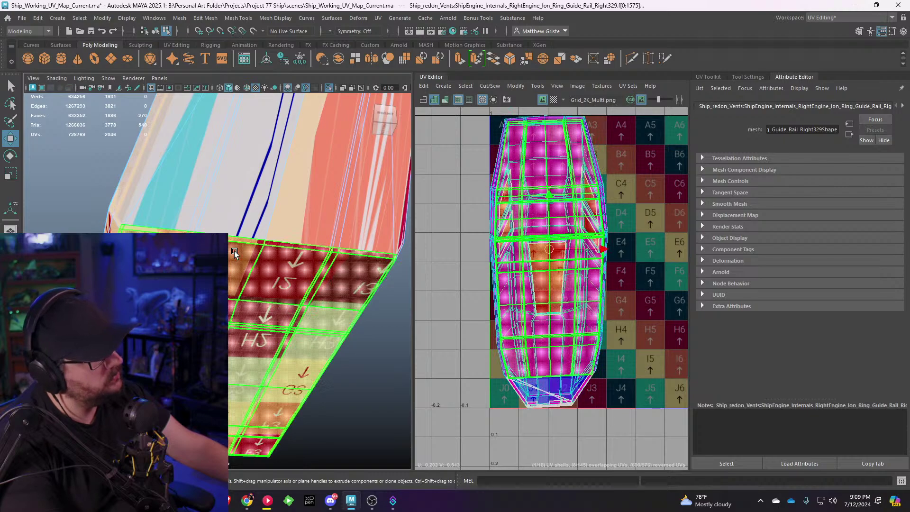
scroll(236, 252, down, 6)
drag(599, 247, 464, 245)
key(F8)
Step: Select the small end-face UV shell and move it sideways out of the main layout
alt+middle_drag(228, 249, 251, 277)
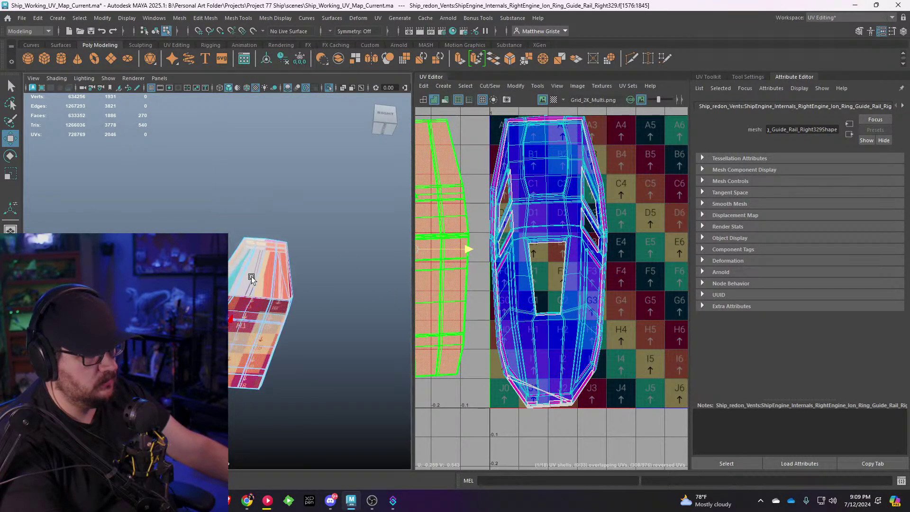
alt+right_drag(251, 277, 317, 301)
click(317, 302)
alt+middle_drag(317, 302, 291, 279)
scroll(291, 279, up, 5)
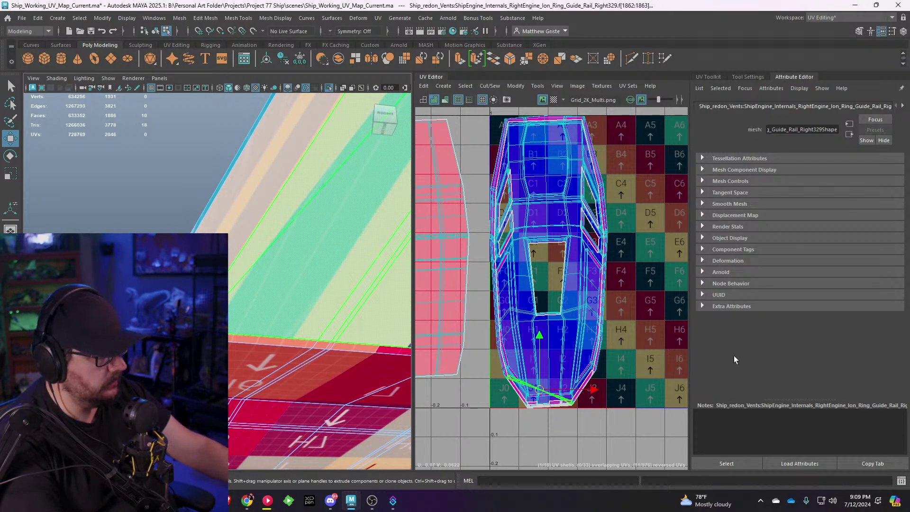
drag(584, 390, 516, 389)
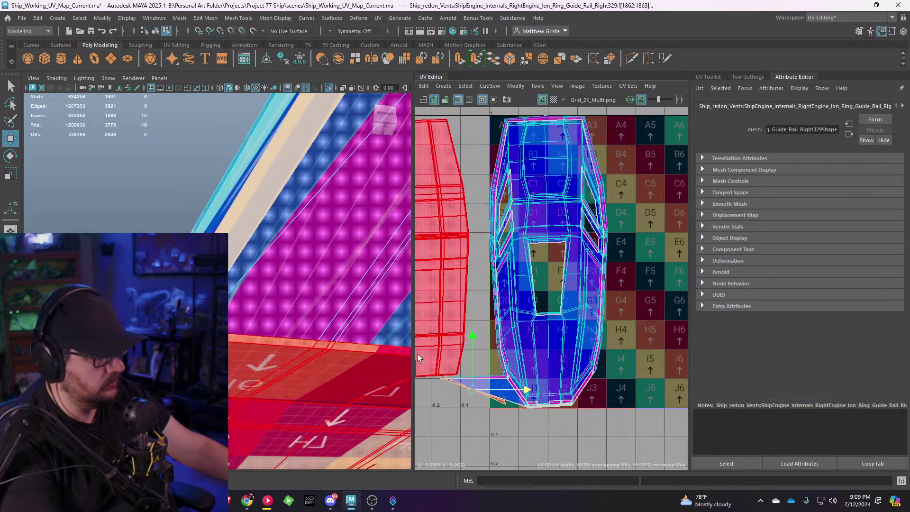
Step: Undo the two shell moves and the preceding UV cut
scroll(266, 334, down, 5)
key(ctrl+z)
key(ctrl+z)
key(ctrl+z)
key(ctrl+z)
key(ctrl+z)
key(ctrl+z)
key(ctrl+z)
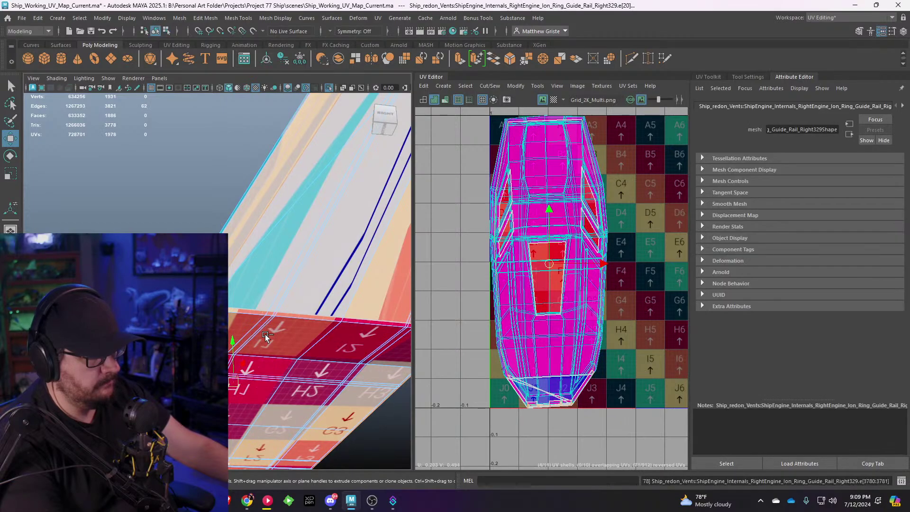
Step: Return to object mode, face the hull side-on, and project new camera-based UVs onto it
alt+drag(265, 335, 236, 309)
scroll(247, 323, down, 5)
right_drag(236, 310, 281, 209)
alt+drag(279, 218, 260, 276)
alt+drag(303, 324, 337, 285)
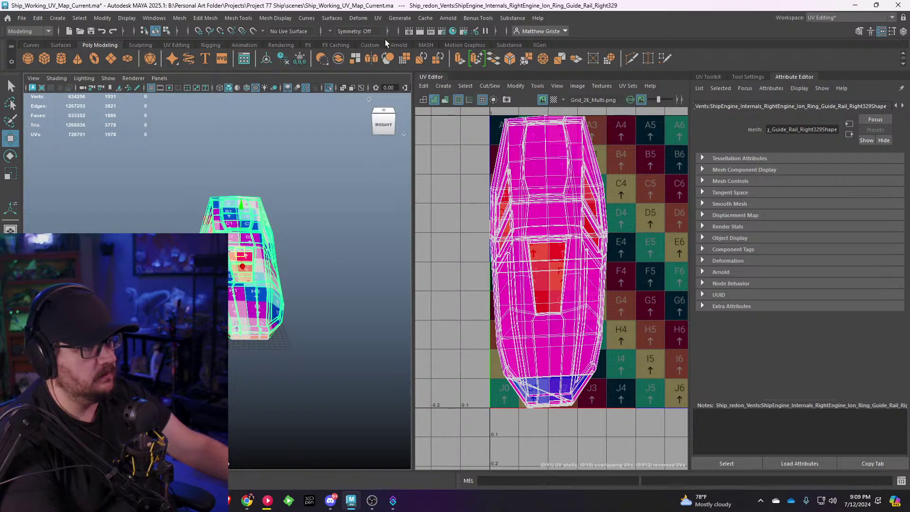
click(378, 18)
click(420, 95)
Step: Select the edge loops bordering the hull's flat side at its narrow end
scroll(284, 296, up, 4)
alt+drag(280, 299, 343, 197)
click(328, 229)
scroll(329, 247, up, 6)
alt+middle_drag(343, 197, 262, 294)
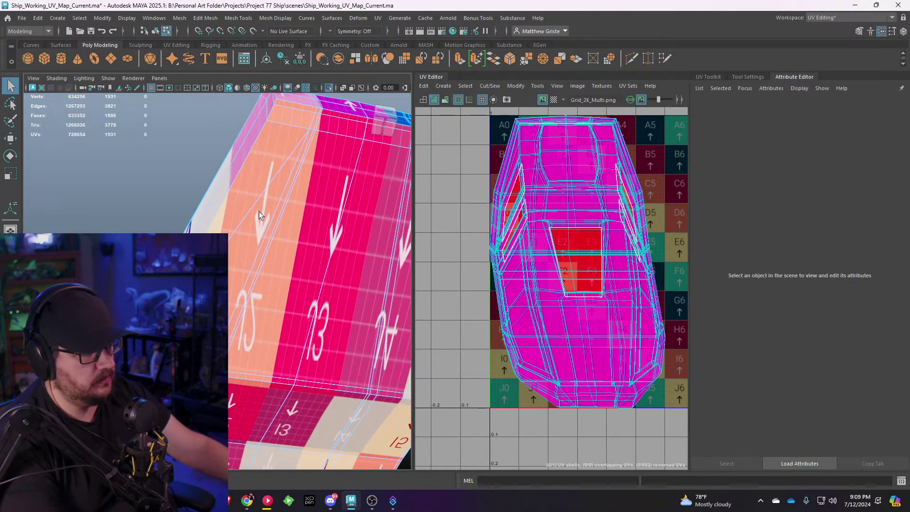
scroll(258, 223, up, 4)
right_drag(252, 189, 252, 166)
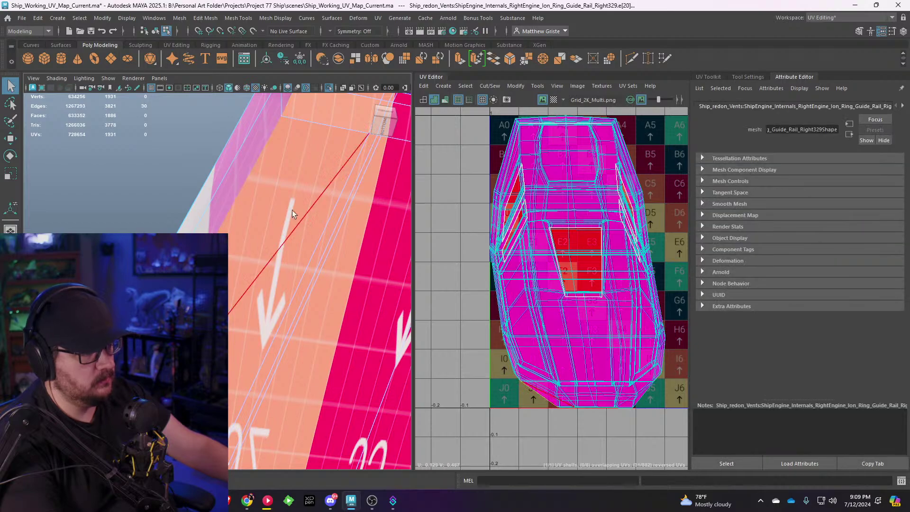
alt+drag(291, 209, 262, 215)
double_click(253, 192)
shift+double_click(252, 191)
Step: Add the edge loop at the opposite corner of the flat side and cut the UVs along the selection
alt+middle_drag(366, 252, 269, 229)
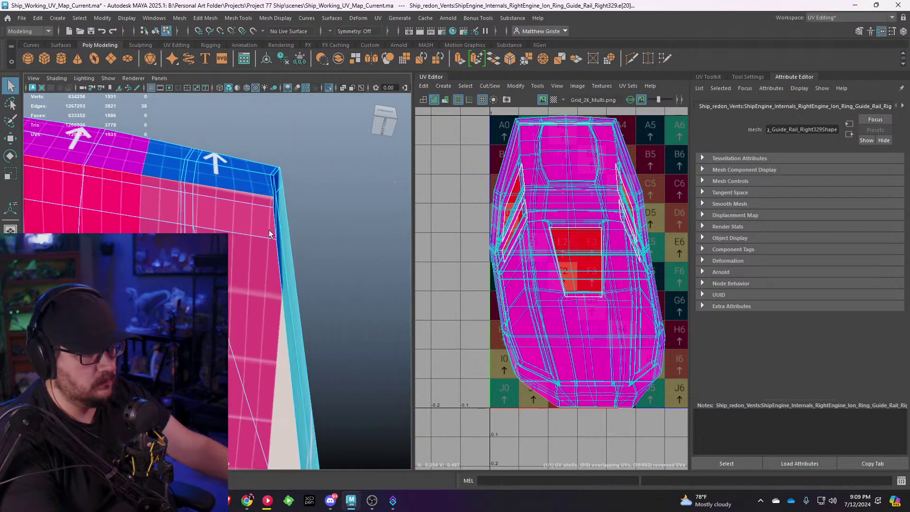
alt+drag(278, 264, 303, 285)
alt+drag(266, 327, 262, 279)
shift+double_click(289, 282)
scroll(288, 303, down, 6)
alt+middle_drag(601, 295, 606, 279)
key(shift+x)
Step: Try to move the hull's flat side as a separate UV shell, and undo the move
key(w)
right_drag(577, 237, 550, 224)
click(579, 232)
drag(587, 247, 620, 270)
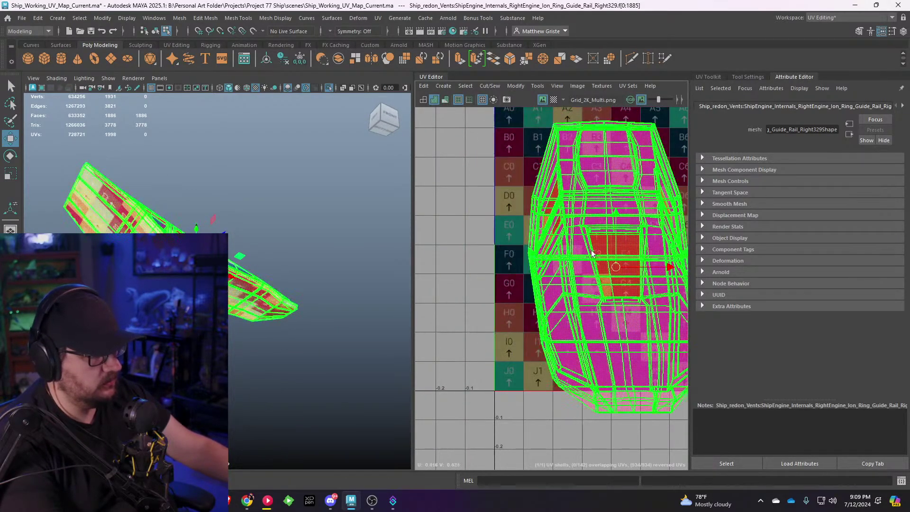
key(ctrl+z)
key(ctrl+z)
Step: Complete the seam edge selection at the hull's far end and cut the UVs along it again
right_drag(190, 218, 178, 202)
alt+drag(198, 233, 247, 280)
scroll(250, 289, up, 5)
alt+middle_drag(250, 288, 242, 318)
key(ctrl+z)
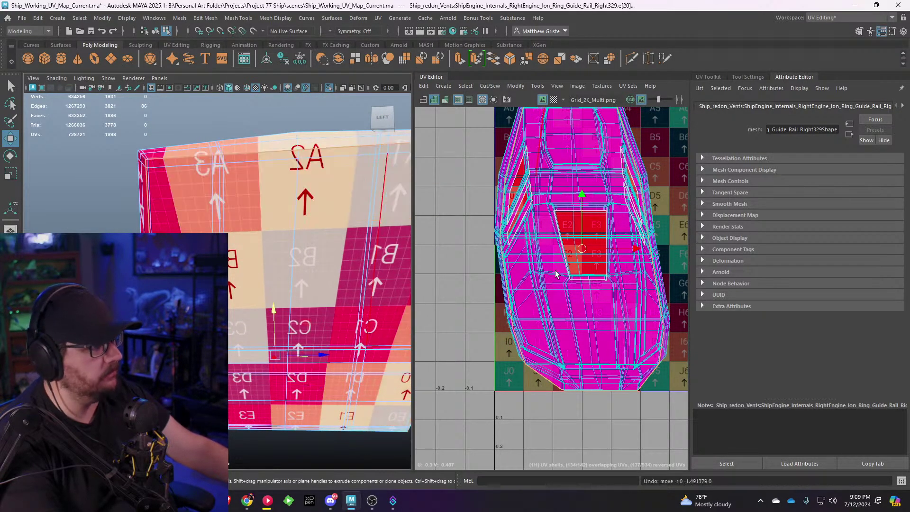
alt+middle_drag(555, 273, 543, 258)
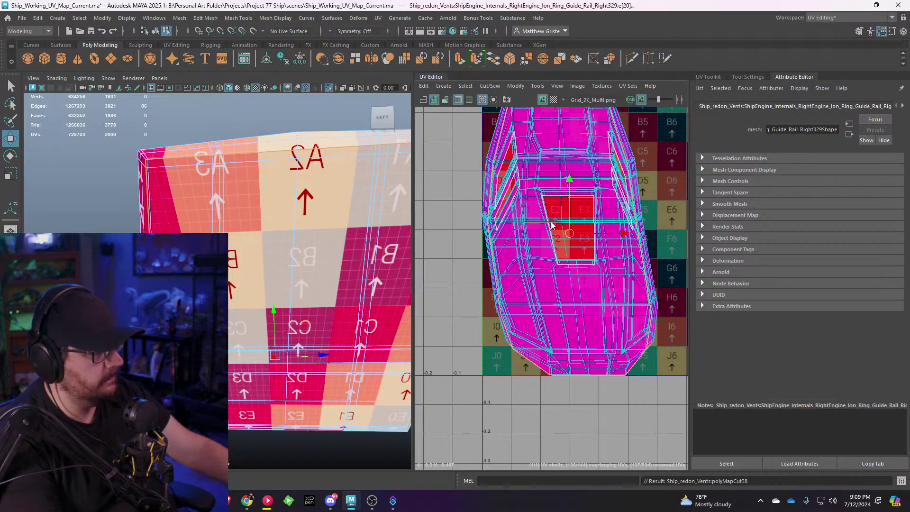
Step: Check in UV shell mode whether the flat side has separated, and undo back to the edge selection
right_drag(551, 222, 525, 212)
alt+middle_drag(587, 229, 541, 256)
key(ctrl+z)
key(ctrl+z)
key(ctrl+z)
key(ctrl+z)
Step: Try again to move the flat side's UV shell sideways, and undo the attempt
right_click(530, 231)
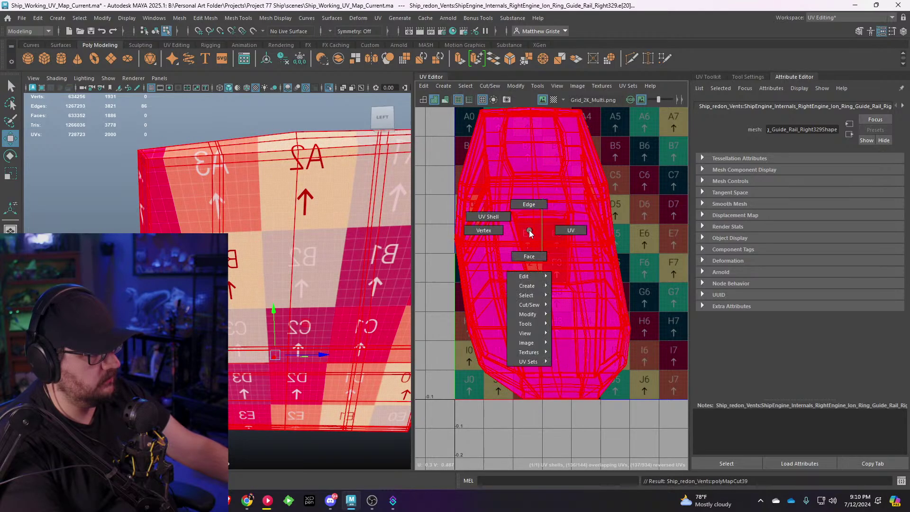
right_drag(512, 217, 511, 217)
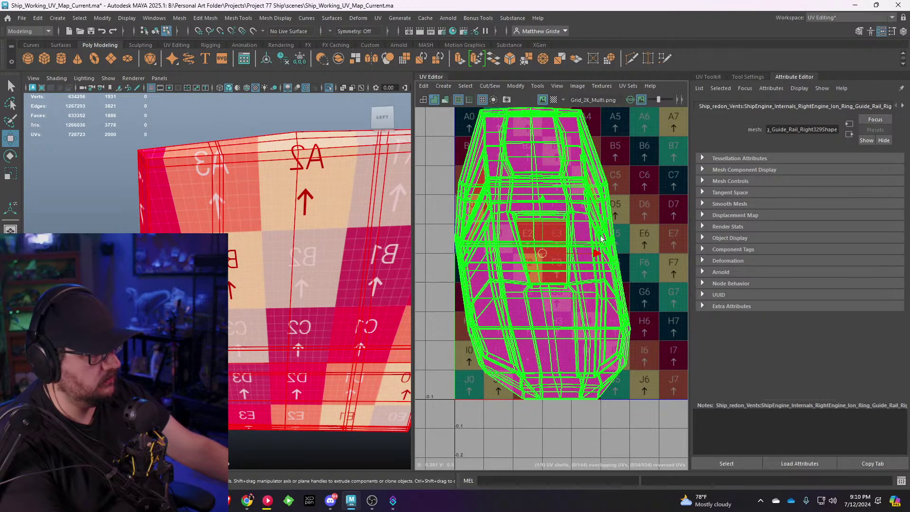
click(603, 236)
drag(598, 253, 728, 245)
key(ctrl+z)
key(ctrl+z)
key(ctrl+z)
key(ctrl+z)
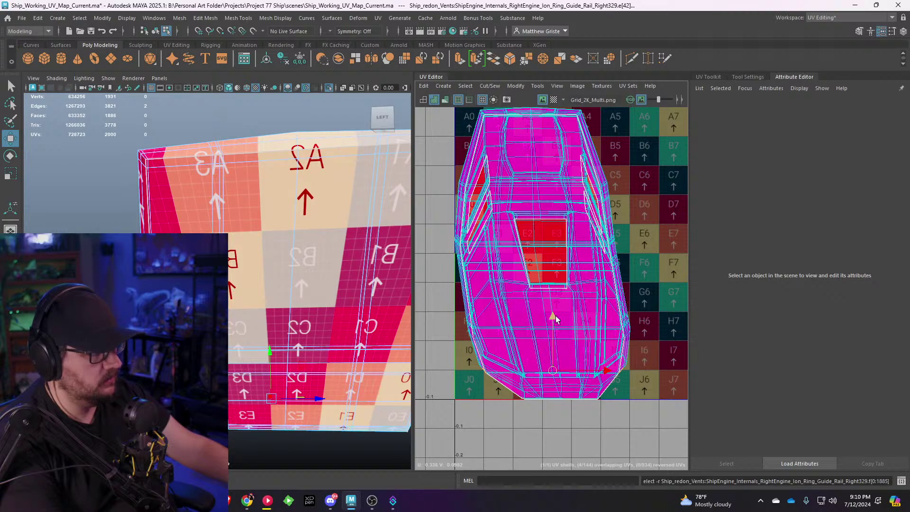
Step: Select the seam edges along the rim where the flat side meets the hull's narrow end
scroll(349, 365, down, 6)
alt+drag(350, 366, 324, 293)
key(ctrl+z)
scroll(324, 293, up, 5)
click(340, 337)
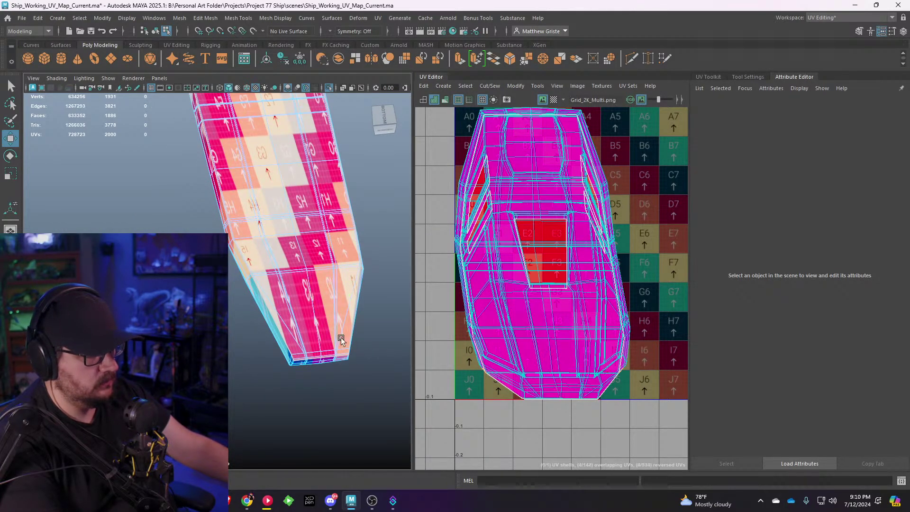
scroll(340, 337, up, 6)
alt+middle_drag(340, 338, 266, 279)
scroll(267, 279, up, 3)
scroll(266, 278, up, 3)
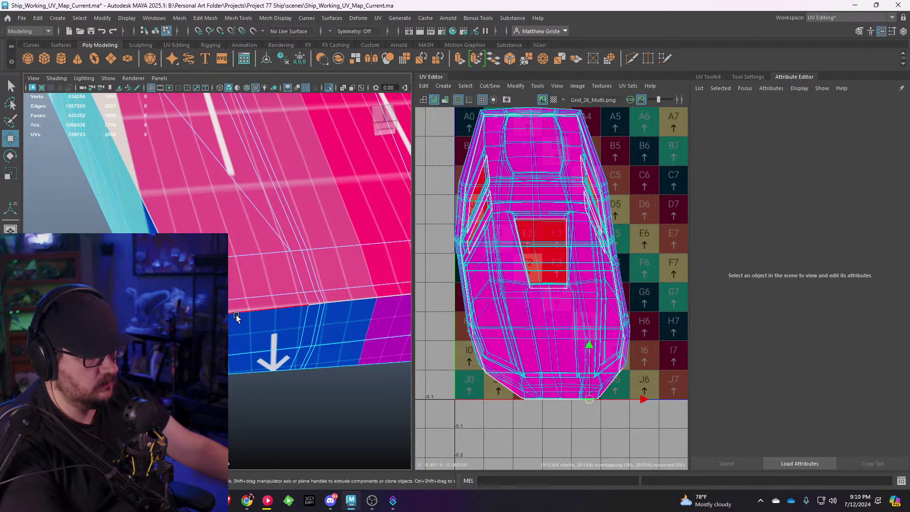
click(236, 315)
scroll(303, 265, down, 6)
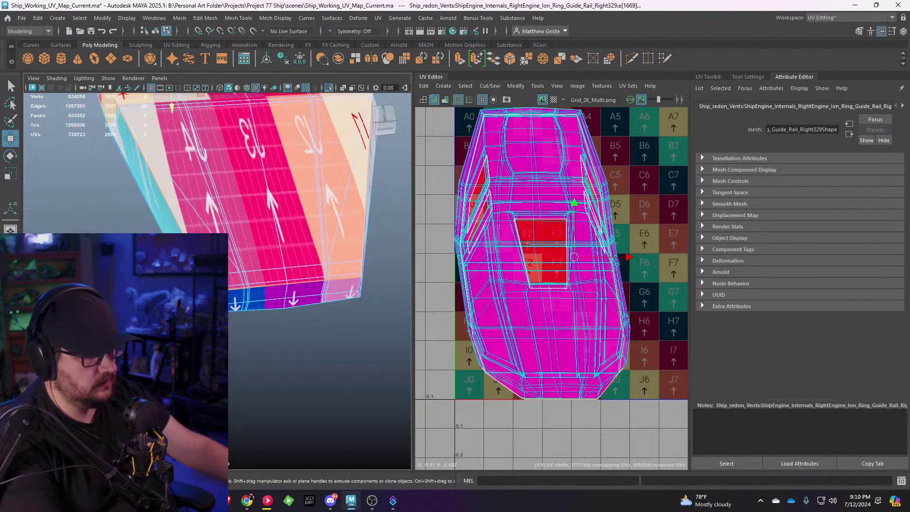
Step: Extend the seam edge selection along the long border of the hull's flat side toward the far end
alt+drag(342, 208, 289, 266)
scroll(289, 265, up, 4)
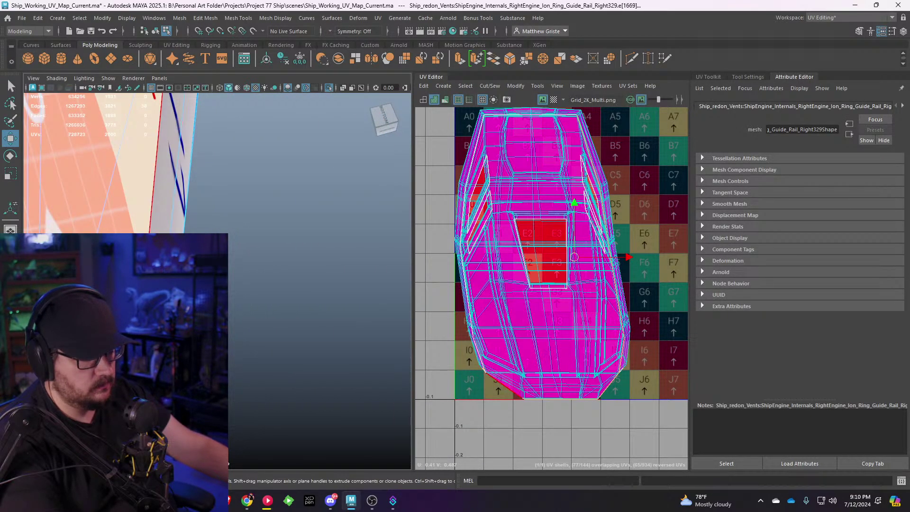
scroll(175, 251, down, 4)
alt+middle_drag(175, 256, 260, 406)
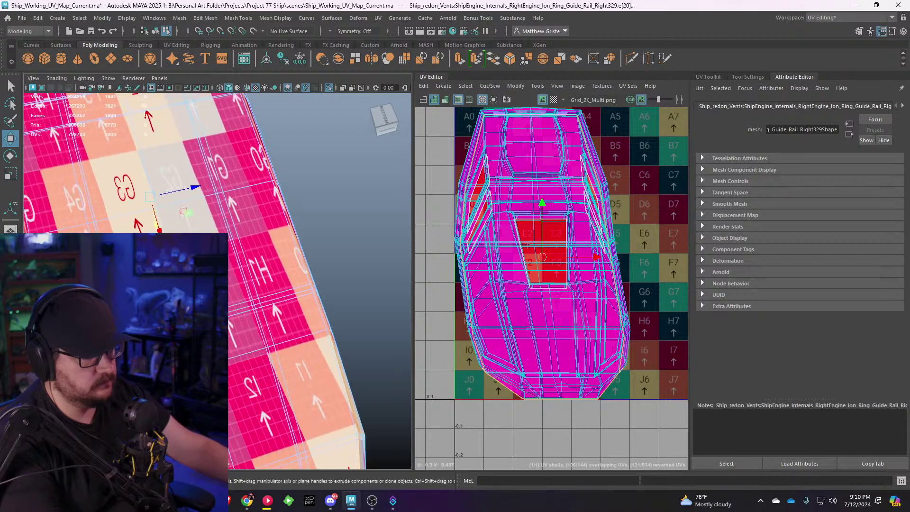
alt+middle_drag(214, 226, 267, 390)
alt+drag(267, 391, 268, 371)
scroll(278, 394, up, 1)
alt+middle_drag(268, 371, 284, 384)
scroll(284, 384, up, 2)
alt+middle_drag(137, 185, 235, 272)
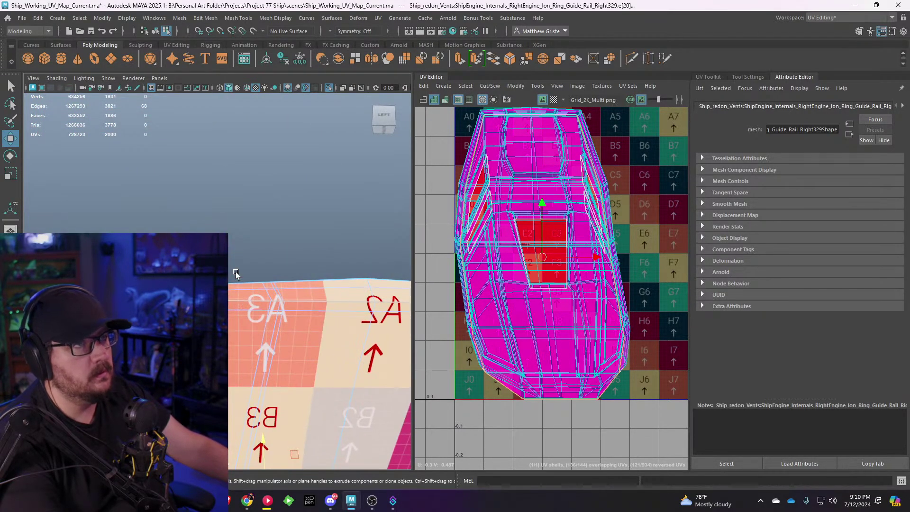
Step: Add the remaining seam edges across the far end to its corner and cut the UVs along the whole border
scroll(233, 325, up, 4)
scroll(233, 325, up, 4)
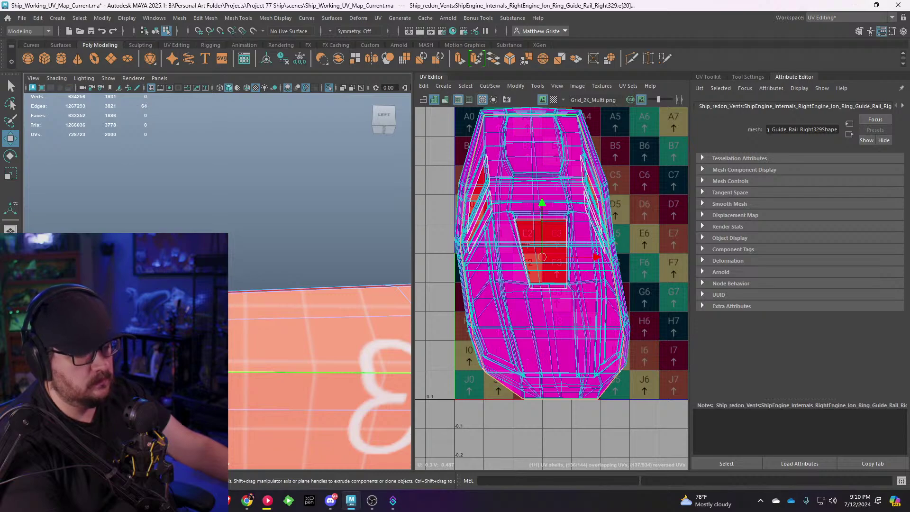
alt+middle_drag(237, 326, 201, 293)
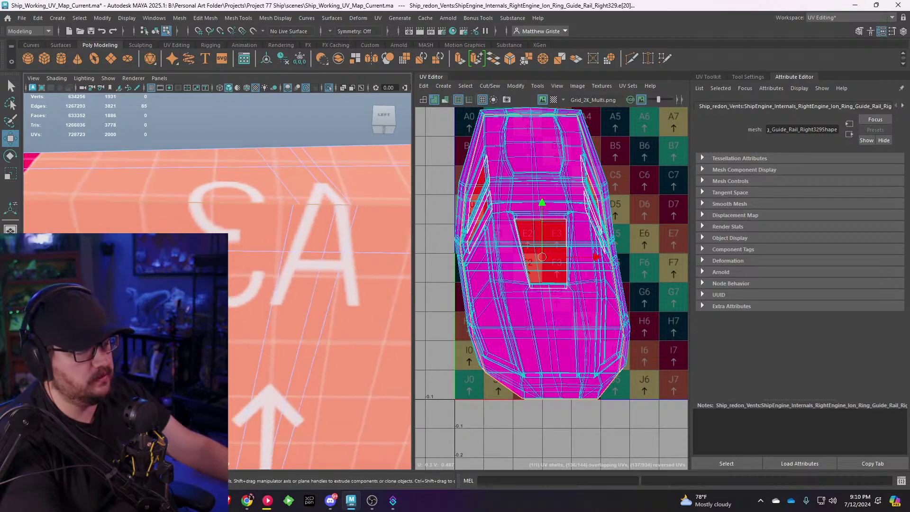
alt+middle_drag(334, 304, 219, 314)
alt+middle_drag(292, 307, 241, 303)
scroll(241, 303, down, 3)
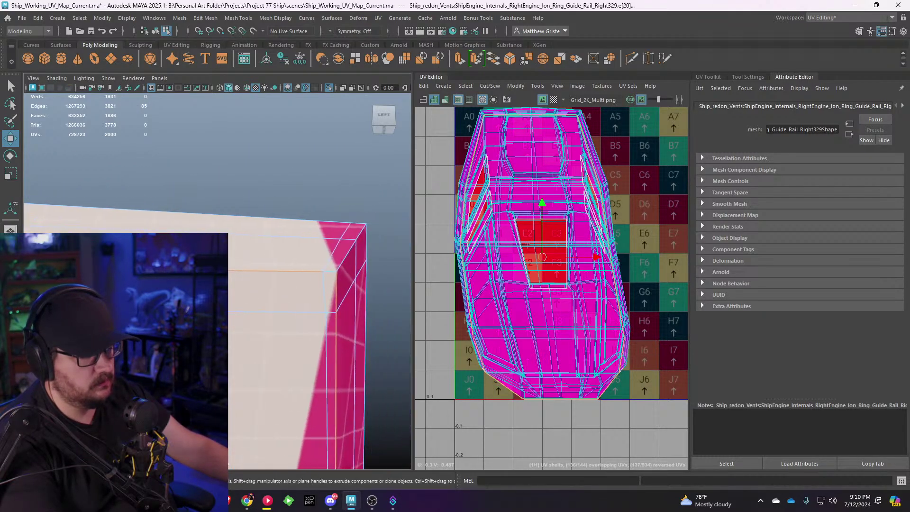
scroll(296, 305, down, 5)
alt+middle_drag(531, 271, 554, 259)
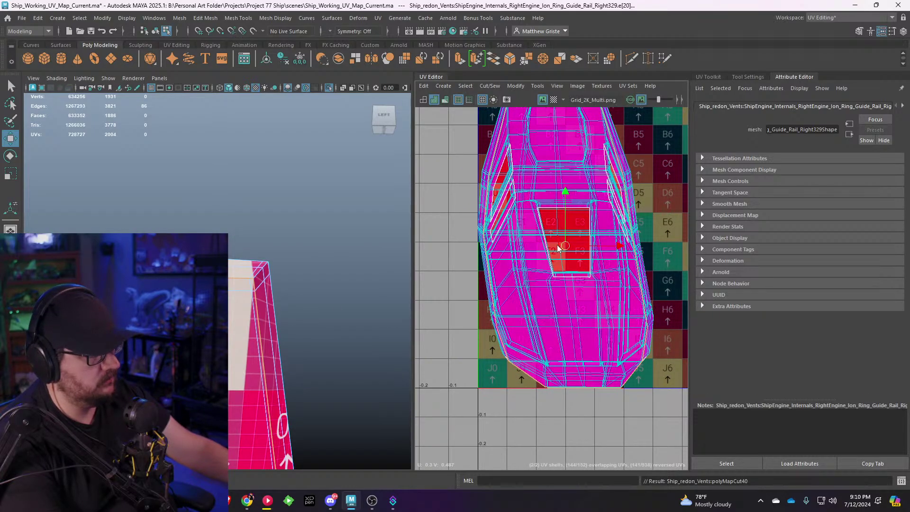
Step: Select the flat side's UV shell and move it sideways, clear of the rest of the hull's UVs
right_drag(558, 245, 557, 224)
scroll(552, 242, down, 2)
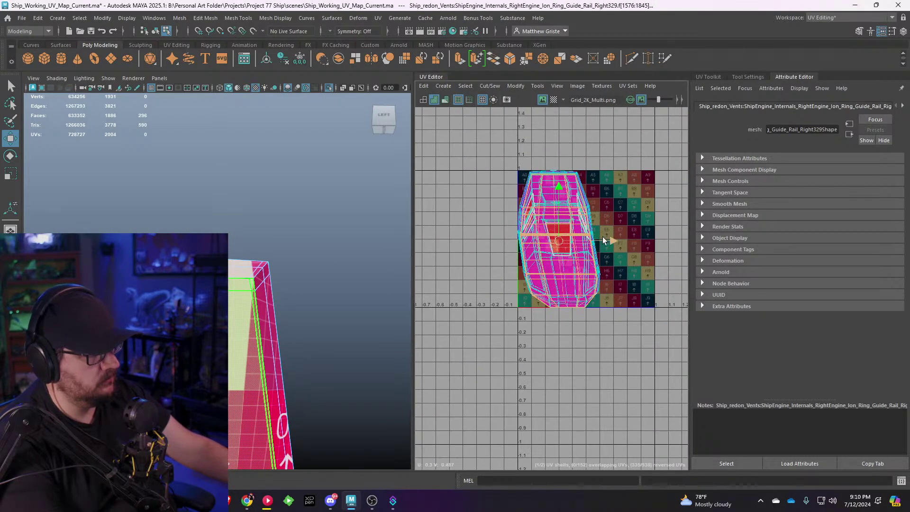
drag(603, 241, 505, 244)
scroll(497, 244, up, 4)
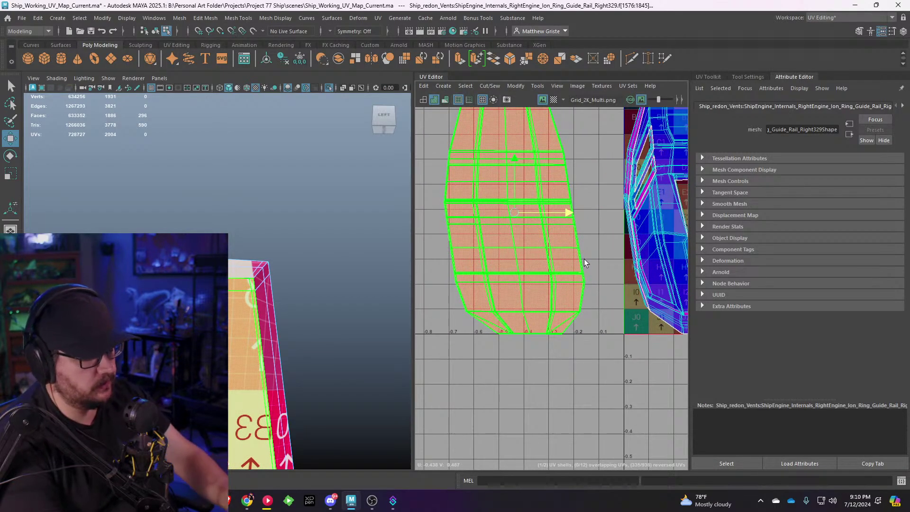
Step: Unfold the separated flat-side UV shell and rotate it upright
key(ctrl+u)
scroll(601, 252, down, 3)
key(e)
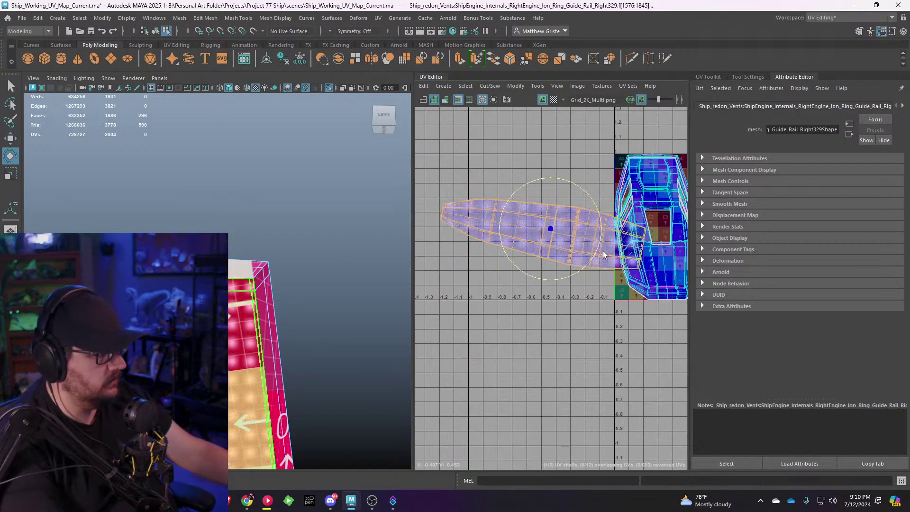
drag(600, 242, 482, 180)
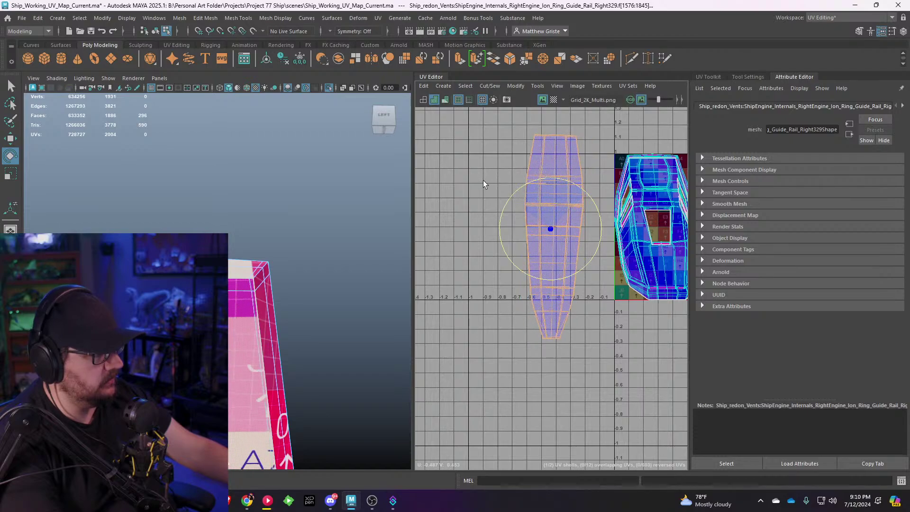
Step: Scale the unfolded shell down to about one UV tile in height, place it farther from the main shell, and deselect it
key(r)
drag(555, 229, 487, 218)
key(w)
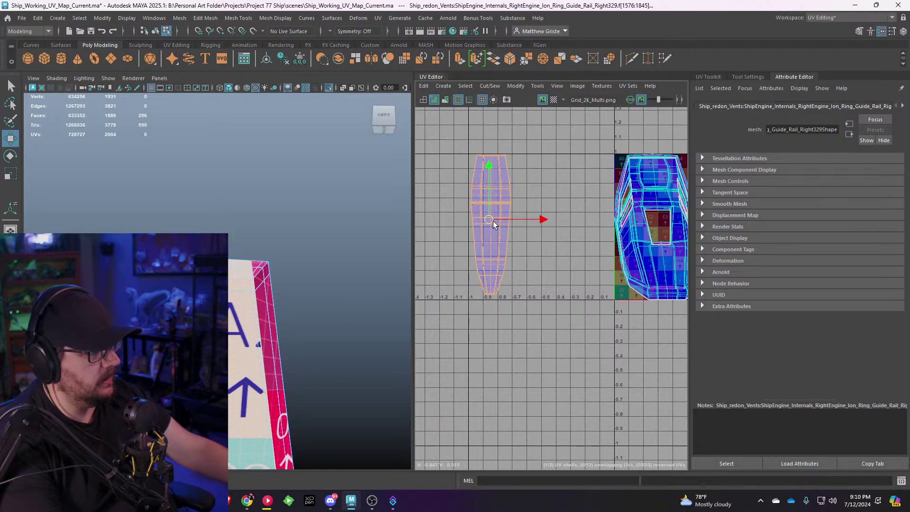
click(527, 317)
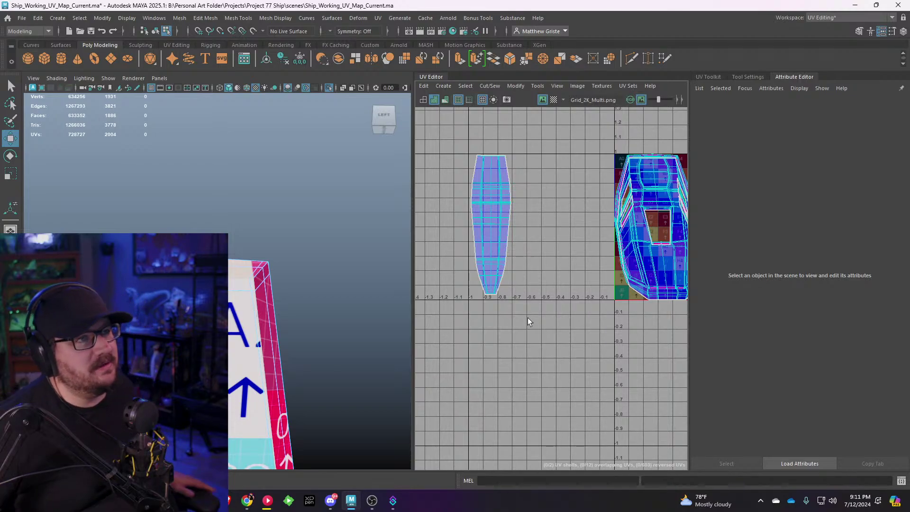
drag(528, 318, 467, 152)
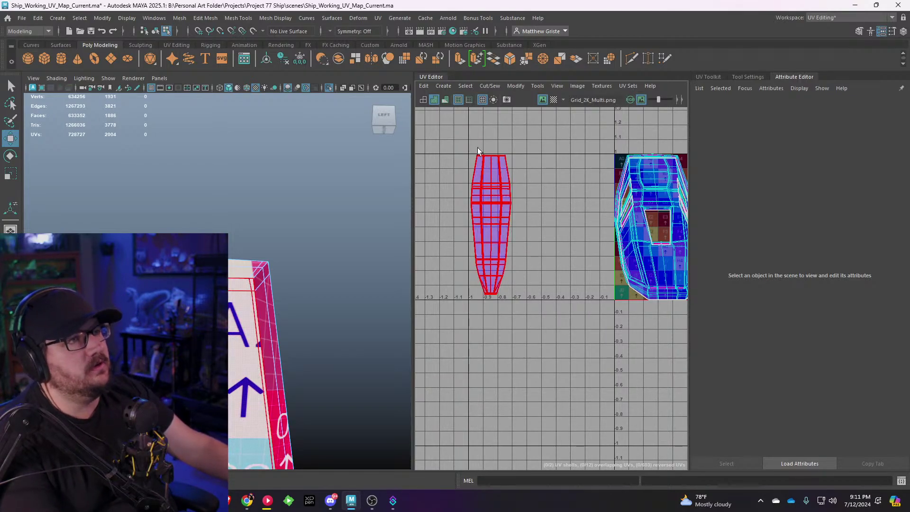
click(498, 122)
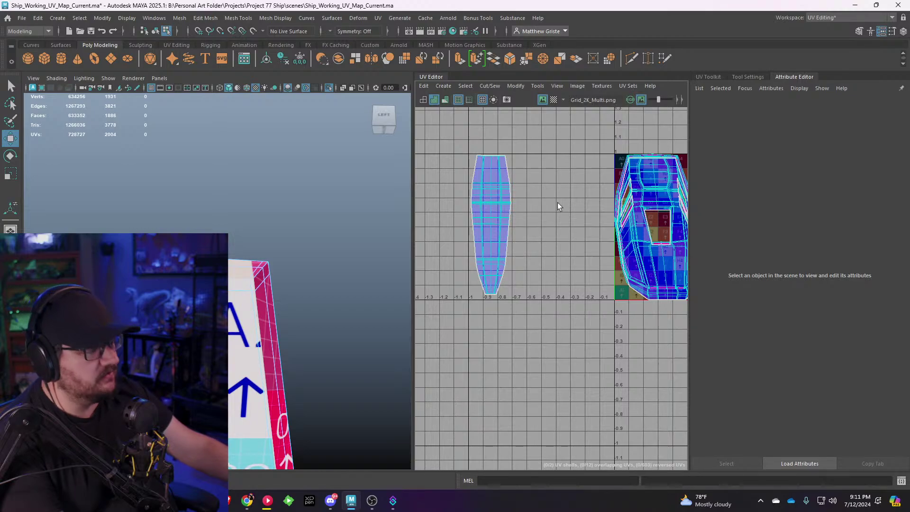
Step: Select the main hull UV shell and move it out of the 0–1 tile, beside the flat-side shell
alt+middle_drag(606, 190, 549, 177)
click(598, 196)
drag(601, 214, 509, 215)
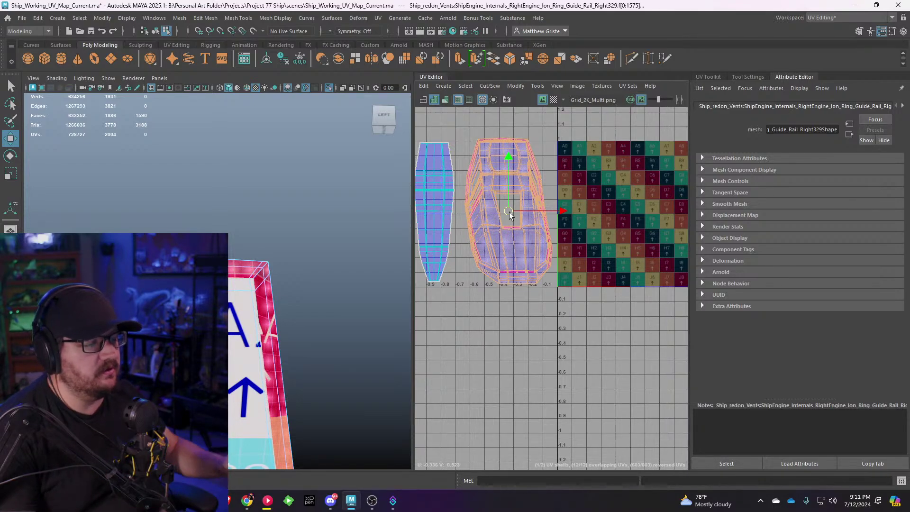
Step: Select the edge loop running around the base of the raised panel on the hull body
scroll(274, 311, down, 5)
alt+drag(274, 311, 208, 308)
scroll(213, 308, up, 2)
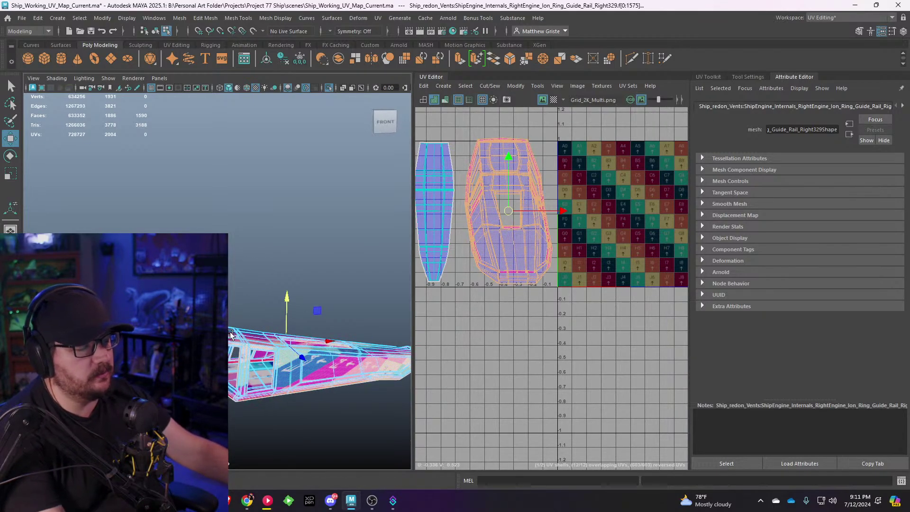
alt+middle_drag(209, 327, 218, 285)
scroll(218, 285, up, 3)
scroll(331, 308, up, 1)
alt+drag(339, 308, 306, 360)
scroll(256, 301, up, 3)
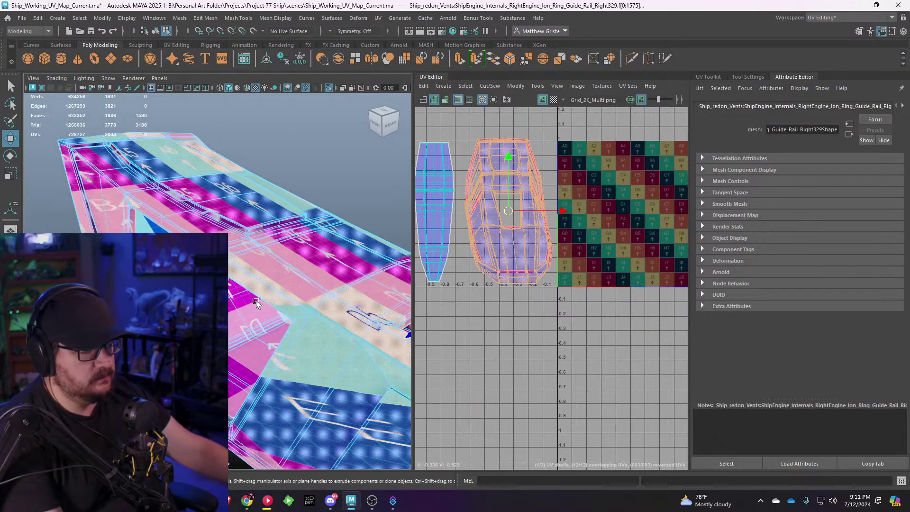
alt+middle_drag(256, 300, 278, 316)
scroll(278, 317, up, 3)
alt+drag(278, 317, 232, 317)
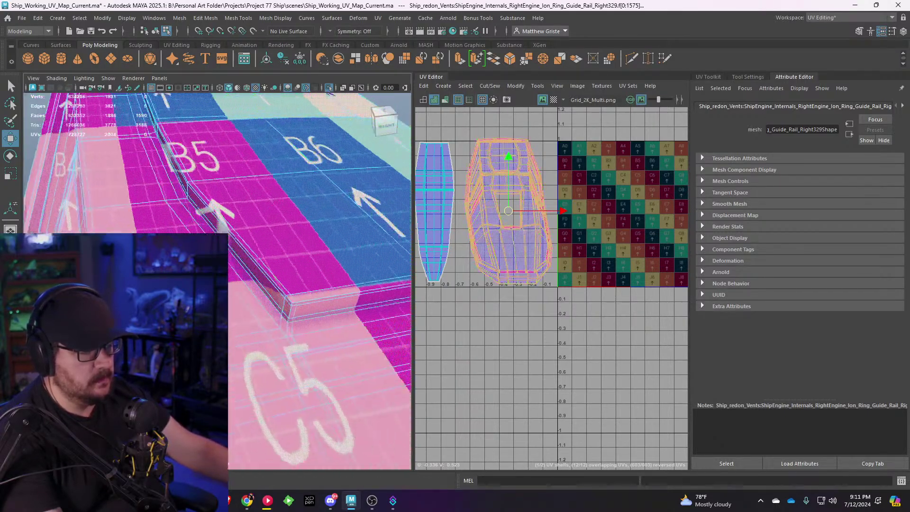
scroll(339, 342, up, 4)
alt+drag(339, 341, 241, 301)
right_drag(165, 218, 164, 195)
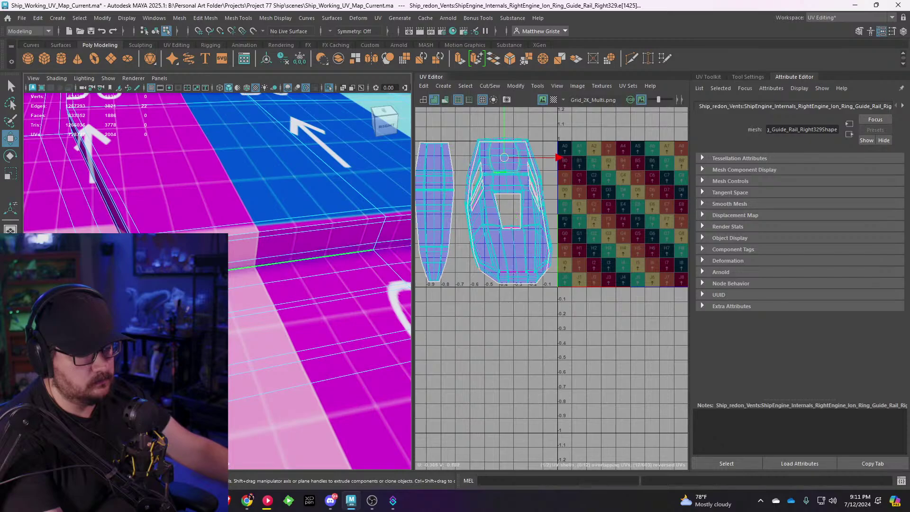
Step: Cut the UVs along the selected border around the base of the raised panel
alt+drag(256, 279, 285, 308)
scroll(284, 322, down, 8)
alt+drag(256, 355, 257, 236)
scroll(628, 239, up, 10)
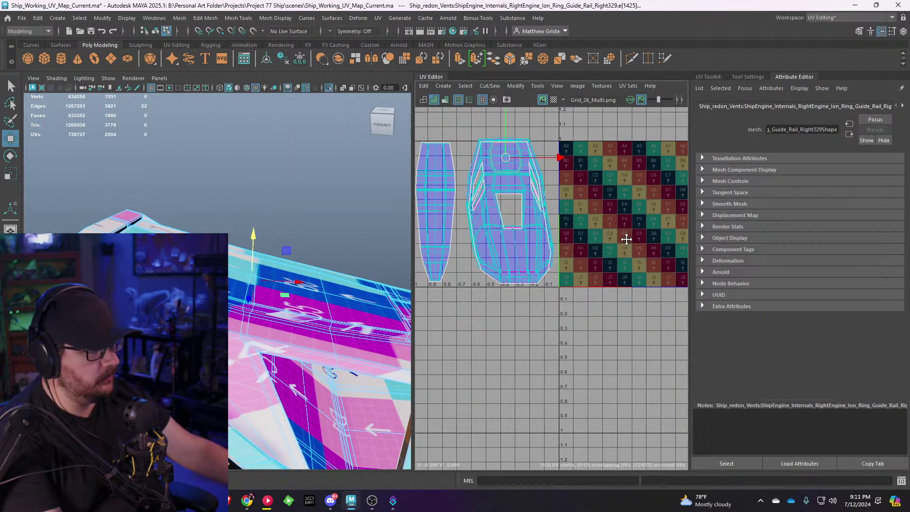
mouse_move(555, 301)
alt+middle_down()
mouse_move(594, 358)
mouse_move(551, 307)
mouse_move(559, 302)
alt+middle_up()
scroll(528, 294, up, 2)
scroll(542, 301, up, 2)
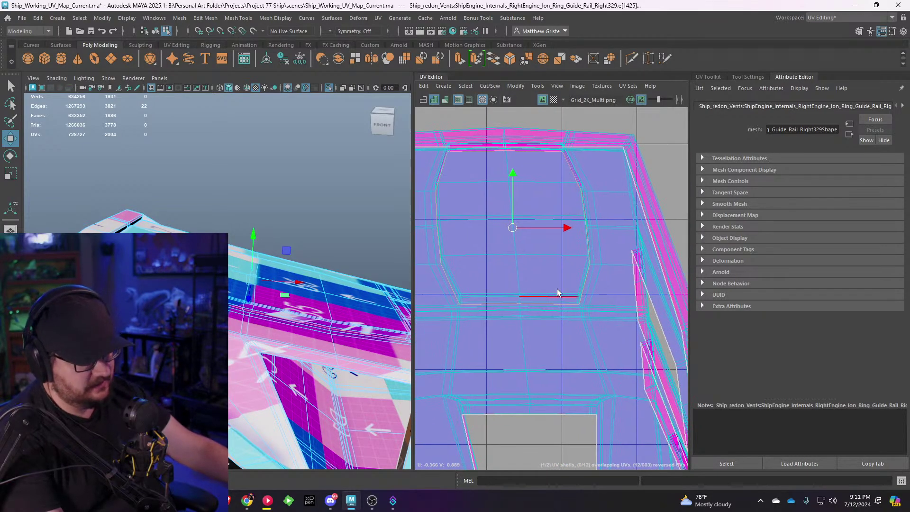
alt+middle_drag(334, 285, 321, 280)
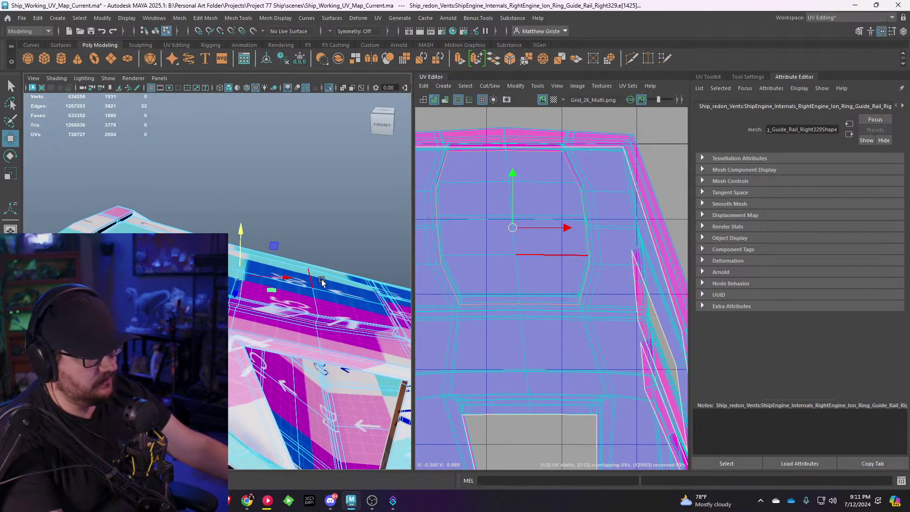
right_drag(539, 246, 476, 220)
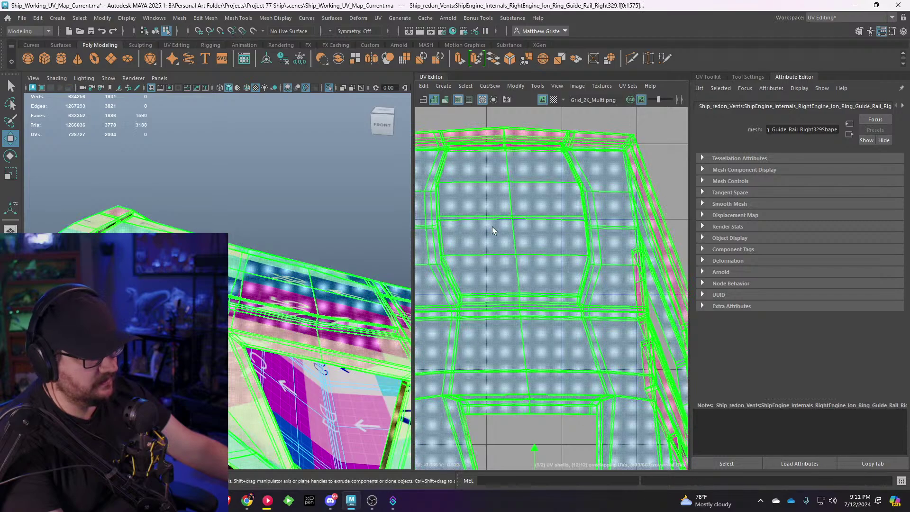
key(ctrl+z)
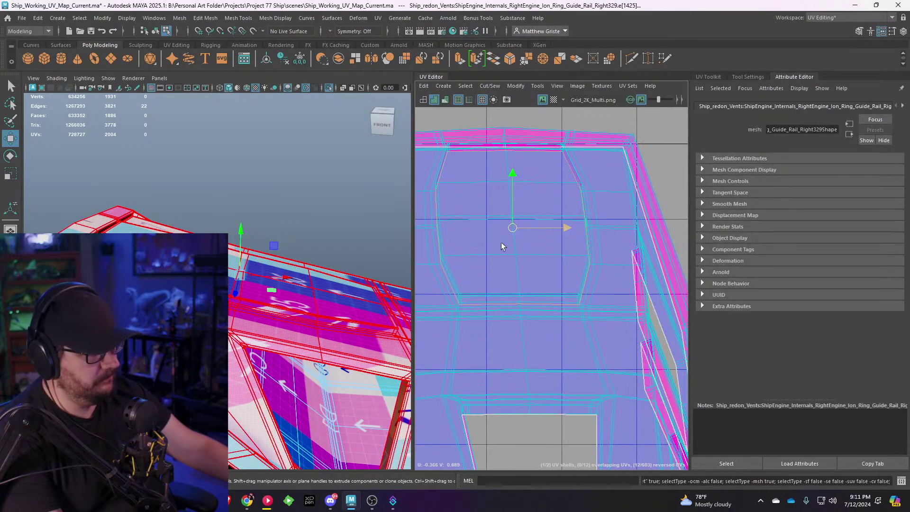
alt+drag(322, 301, 254, 325)
scroll(254, 326, up, 3)
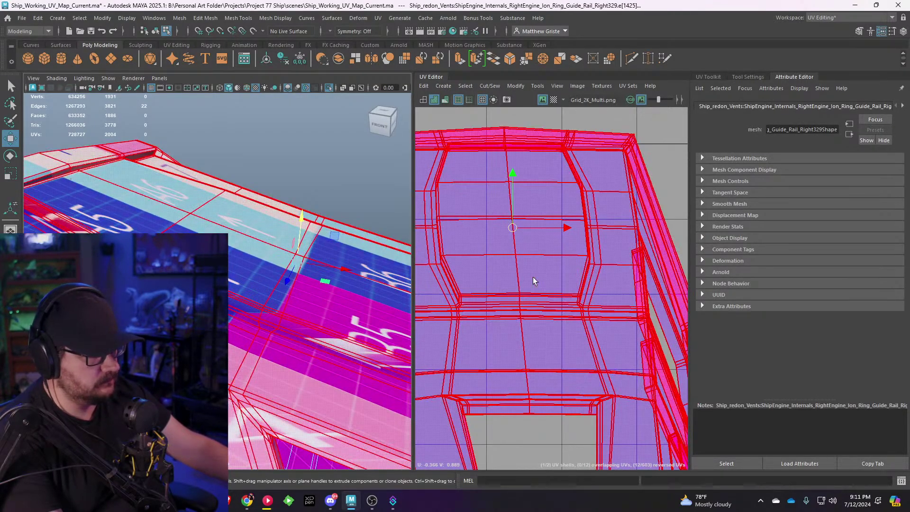
alt+middle_drag(537, 272, 544, 264)
key(shift+x)
Step: Select the separated raised-panel UV shell and move it to the far side of the flat-side shell
right_drag(513, 231, 477, 217)
click(477, 217)
scroll(495, 232, down, 4)
alt+middle_drag(515, 256, 618, 246)
scroll(446, 256, down, 3)
scroll(619, 247, down, 2)
drag(593, 245, 441, 274)
Step: Select the short vertical edges at the first two corners of the raised panel's side walls
alt+drag(365, 276, 290, 321)
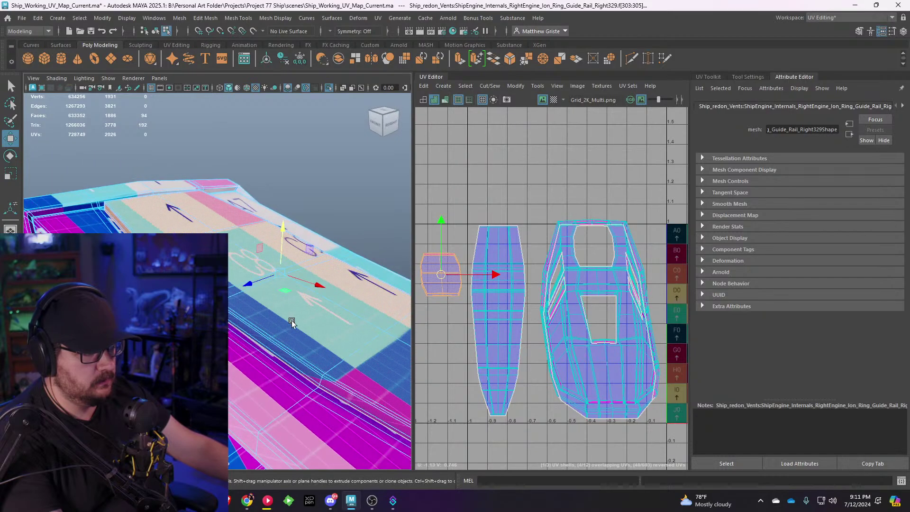
alt+middle_drag(290, 320, 204, 258)
scroll(204, 258, up, 2)
alt+middle_drag(232, 294, 157, 228)
scroll(157, 227, up, 3)
right_drag(306, 314, 308, 196)
click(299, 301)
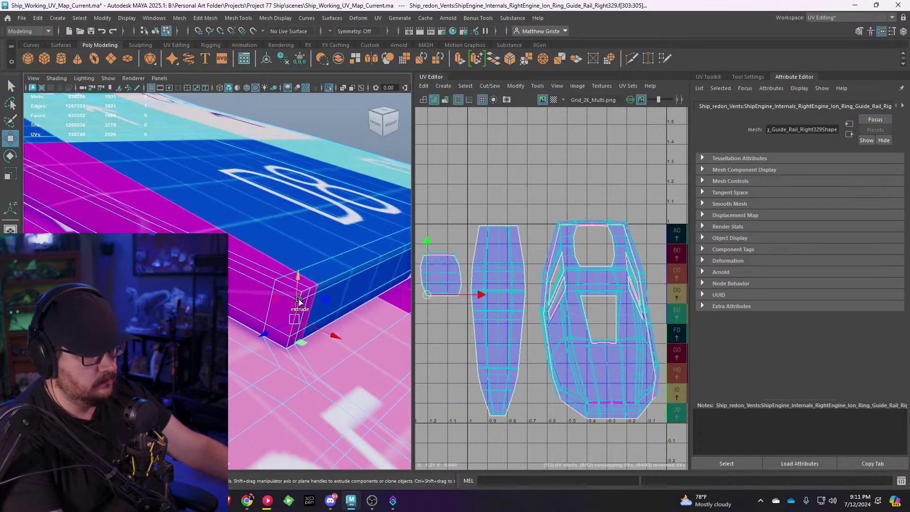
shift+click(286, 342)
scroll(261, 305, down, 3)
alt+drag(259, 305, 177, 270)
alt+middle_drag(237, 287, 156, 266)
scroll(189, 274, up, 3)
alt+drag(208, 285, 187, 288)
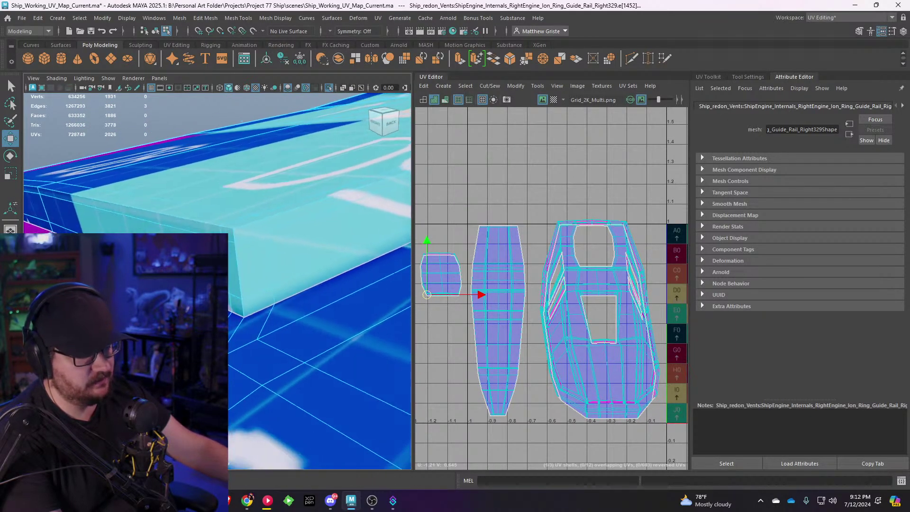
scroll(199, 284, up, 2)
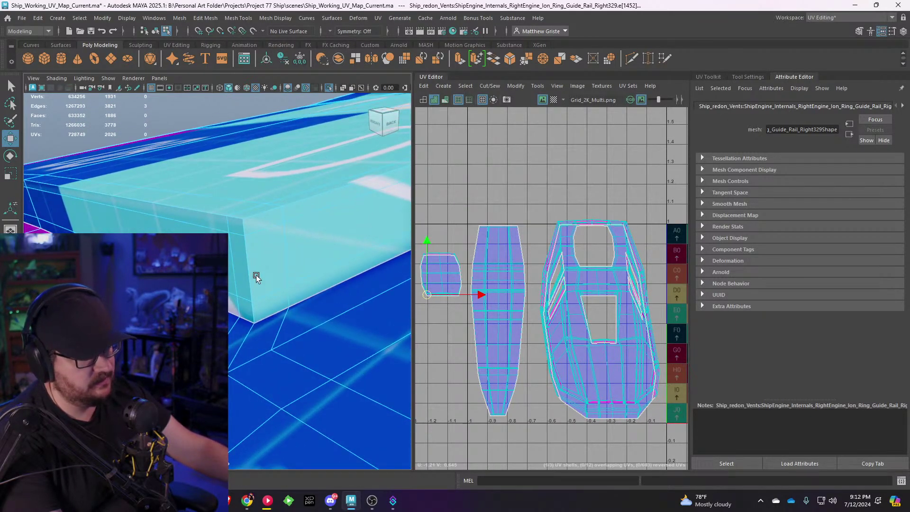
shift+click(250, 307)
Step: Add the short vertical edges at the raised panel's remaining two corners to the selection
scroll(251, 312, down, 4)
alt+drag(250, 327, 189, 303)
scroll(189, 303, up, 3)
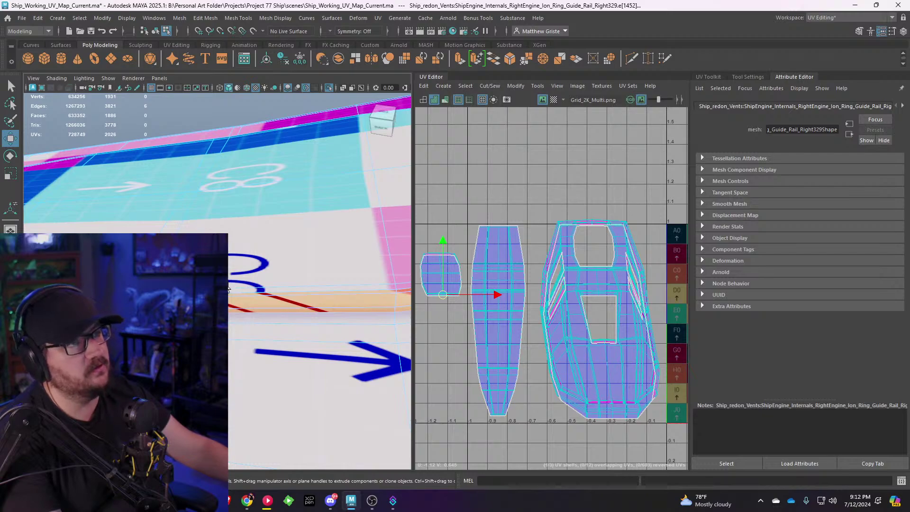
alt+middle_drag(228, 288, 80, 261)
scroll(80, 260, down, 4)
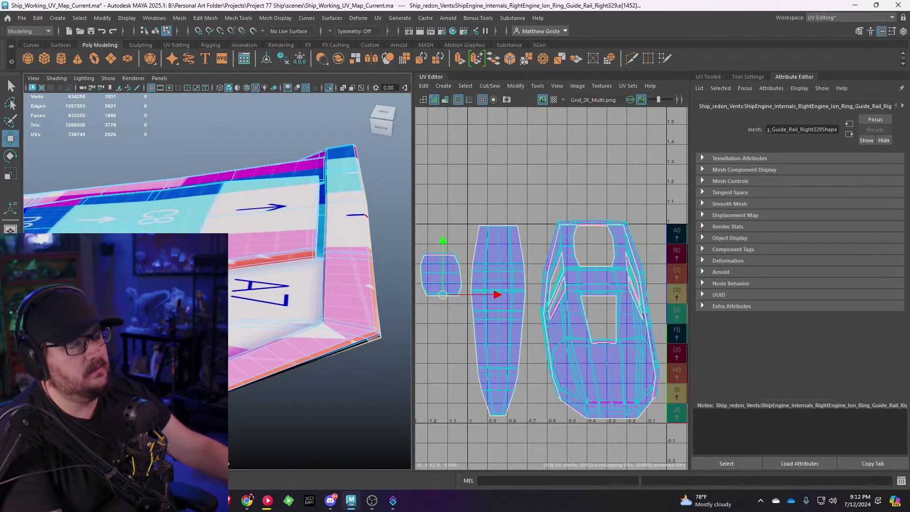
scroll(265, 265, up, 3)
alt+drag(284, 266, 218, 298)
scroll(237, 285, up, 4)
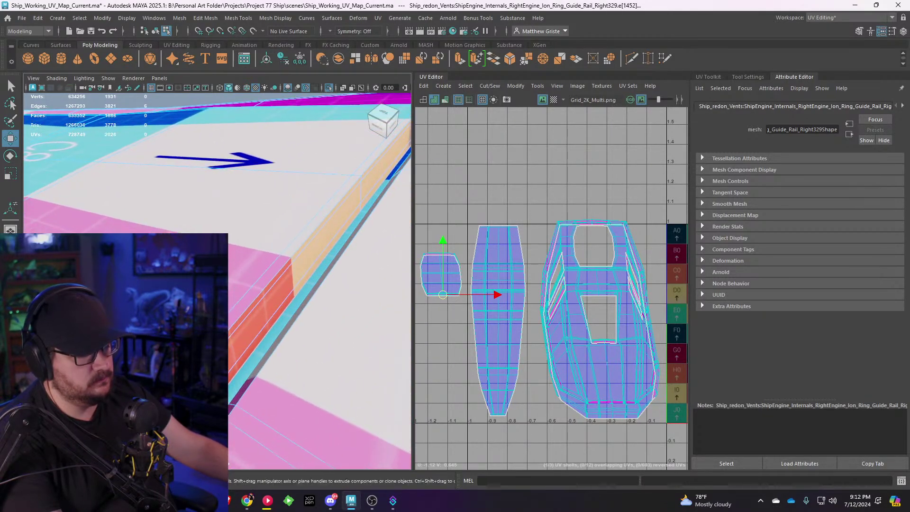
alt+middle_drag(237, 284, 241, 244)
scroll(240, 244, up, 2)
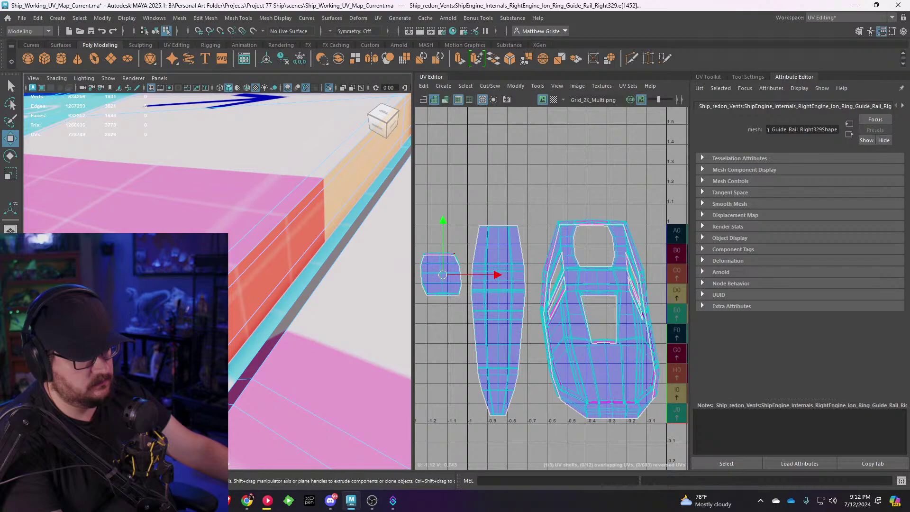
scroll(284, 255, down, 5)
alt+drag(331, 246, 256, 284)
scroll(265, 265, up, 5)
scroll(266, 285, up, 2)
alt+middle_drag(265, 284, 289, 242)
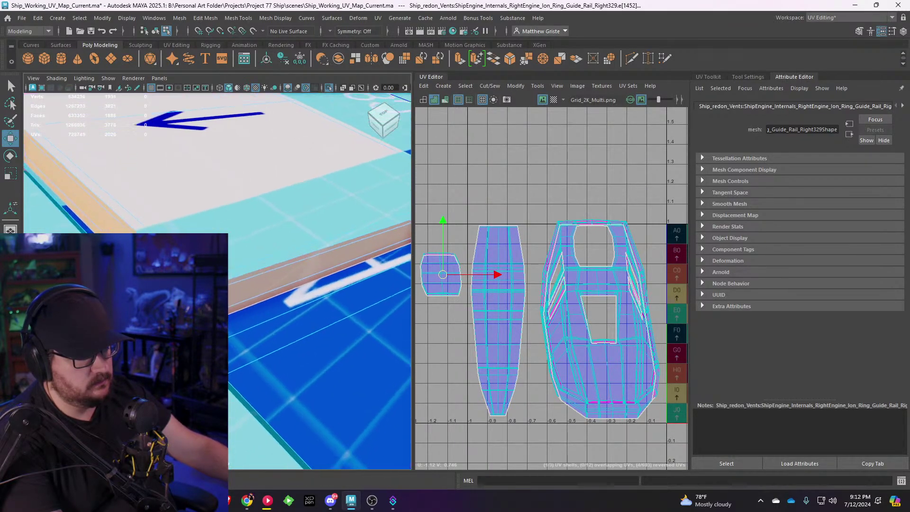
scroll(289, 241, up, 3)
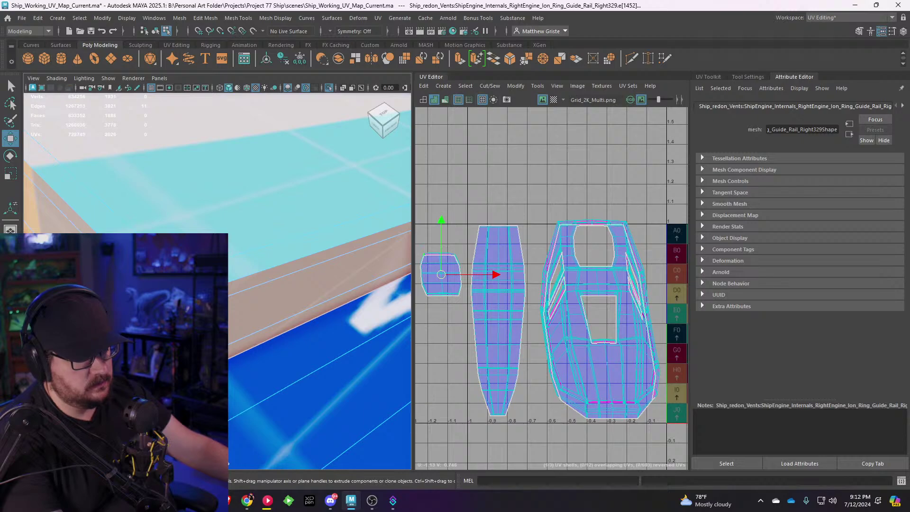
shift+click(303, 323)
Step: Cut the UVs along the raised panel's four corners and unfold its shell
scroll(303, 313, down, 5)
alt+drag(304, 304, 260, 266)
scroll(266, 275, up, 2)
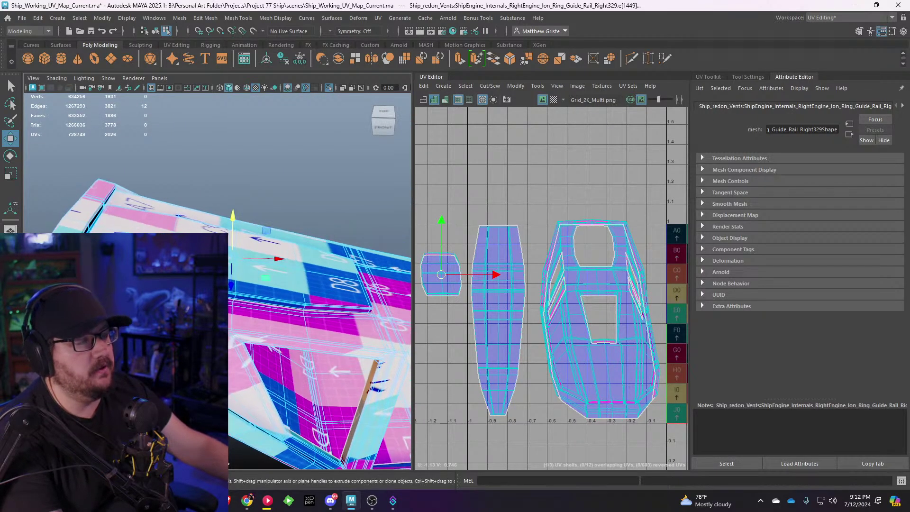
alt+middle_drag(346, 272, 377, 296)
alt+drag(376, 296, 361, 298)
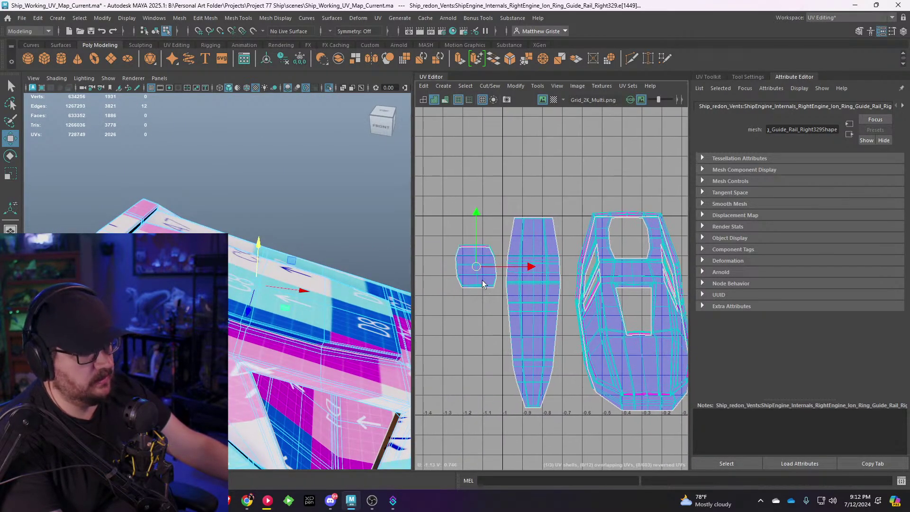
scroll(438, 298, up, 5)
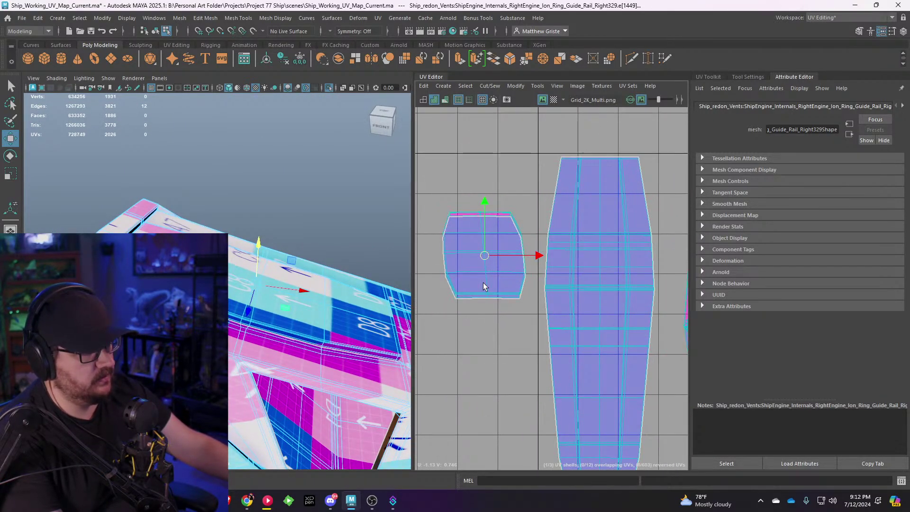
right_drag(499, 257, 481, 240)
click(497, 243)
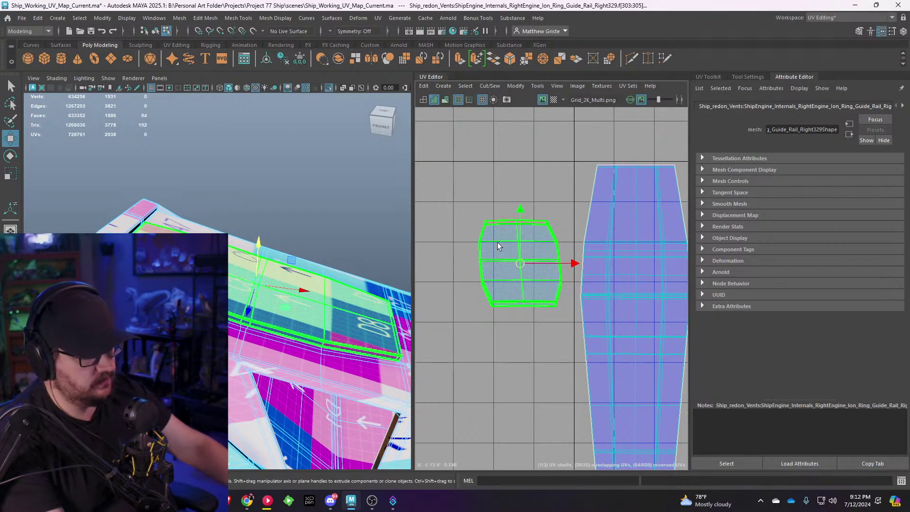
key(ctrl+u)
Step: Rotate the unfolded panel shell upright and line its upper edge up beside the flat-side shell
key(e)
drag(556, 226, 559, 227)
key(w)
scroll(571, 288, down, 4)
alt+middle_drag(571, 288, 508, 263)
scroll(458, 260, down, 3)
drag(484, 254, 492, 237)
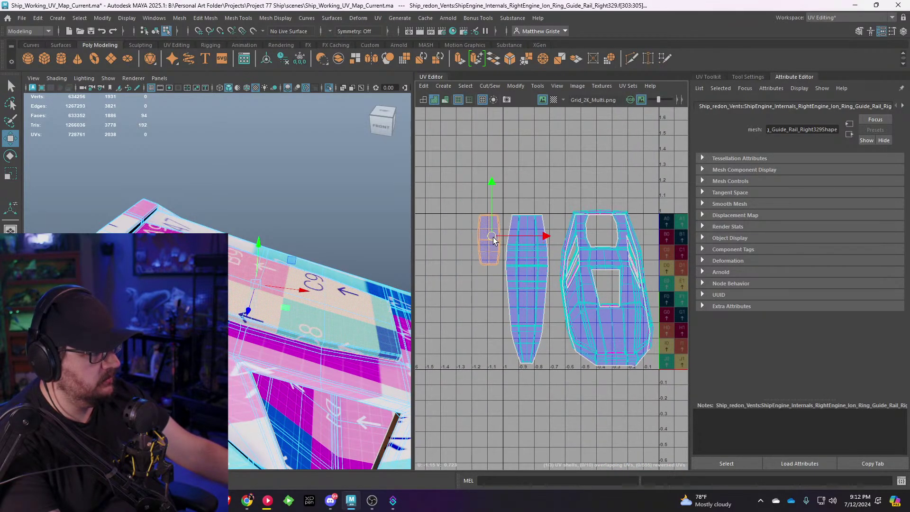
Step: Move the main hull shell back into the 0–1 UV tile and bring the two smaller shells next to it
click(597, 263)
drag(609, 288, 636, 272)
alt+middle_drag(636, 271, 562, 242)
drag(562, 243, 643, 258)
click(439, 214)
drag(494, 258, 598, 257)
Step: Select the corner edge loops at both corners of the main hull shell's blunt lower end
click(610, 244)
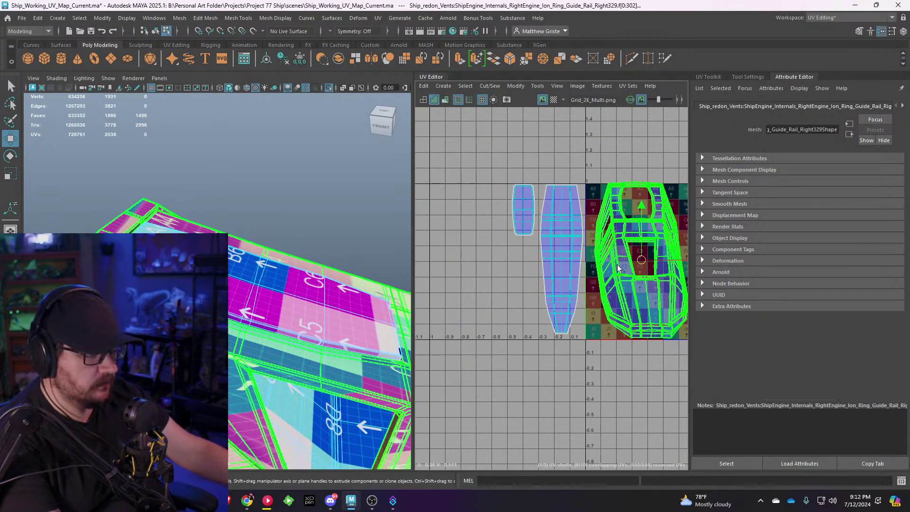
alt+middle_drag(357, 333, 332, 298)
scroll(332, 298, down, 5)
alt+drag(331, 299, 227, 306)
scroll(211, 268, down, 3)
scroll(215, 304, up, 3)
alt+drag(265, 275, 247, 268)
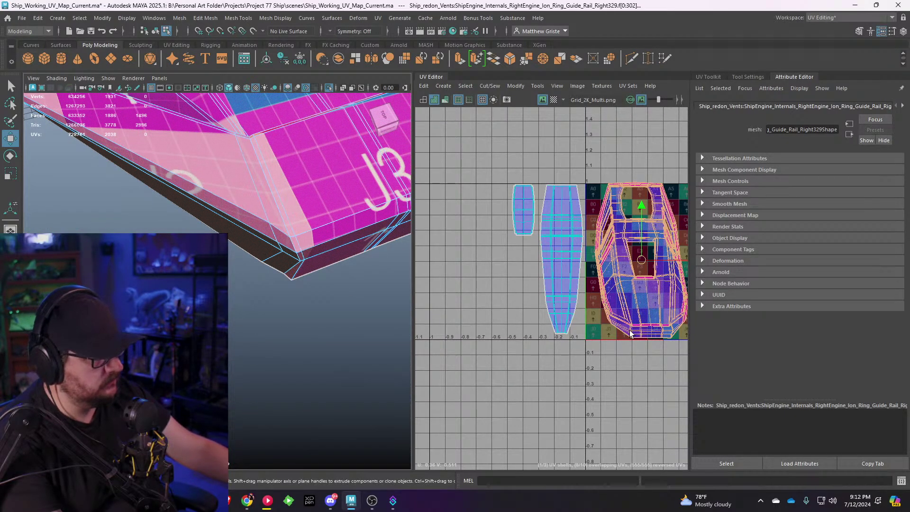
scroll(631, 333, up, 5)
alt+middle_drag(630, 333, 556, 317)
scroll(555, 317, up, 8)
right_drag(552, 341, 554, 320)
double_click(554, 327)
scroll(560, 332, down, 2)
alt+middle_drag(638, 359, 530, 339)
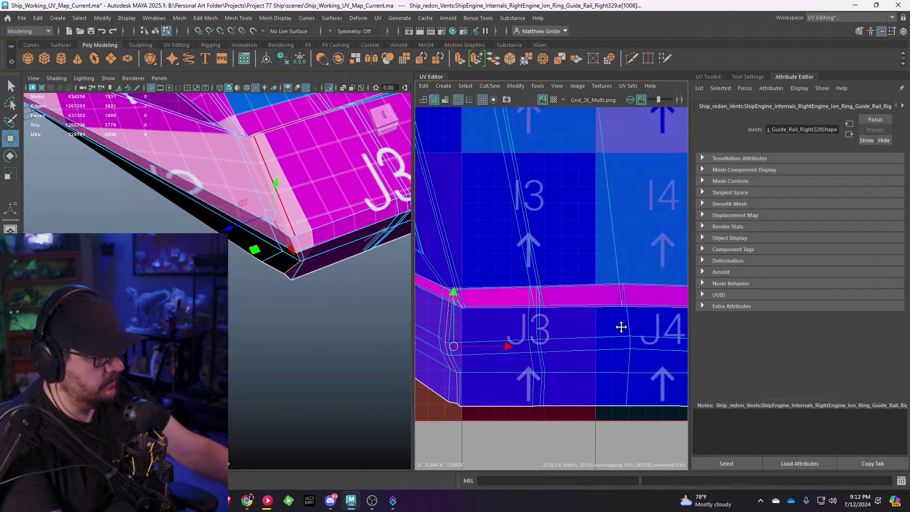
alt+middle_drag(643, 327, 469, 309)
scroll(596, 311, up, 2)
alt+middle_drag(598, 312, 533, 303)
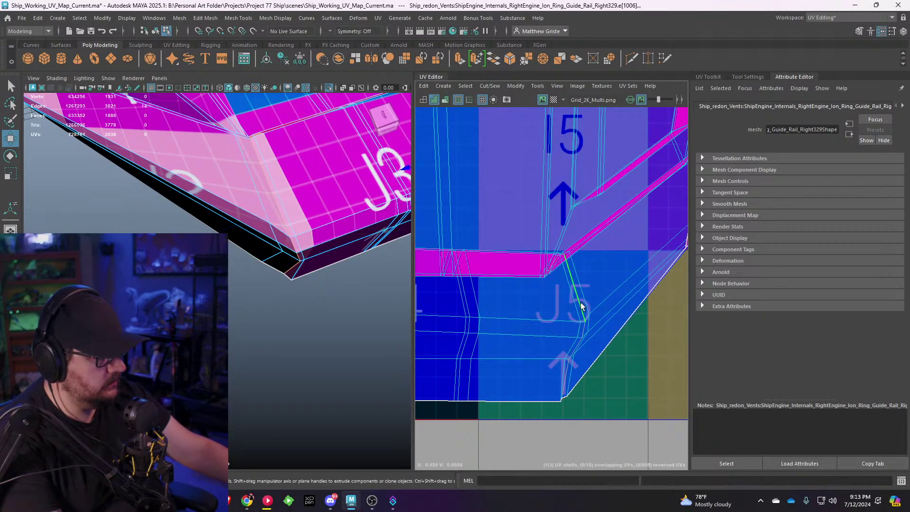
Step: Cut the UVs along the selected end-corner edges and unfold the main hull shell
scroll(582, 306, down, 8)
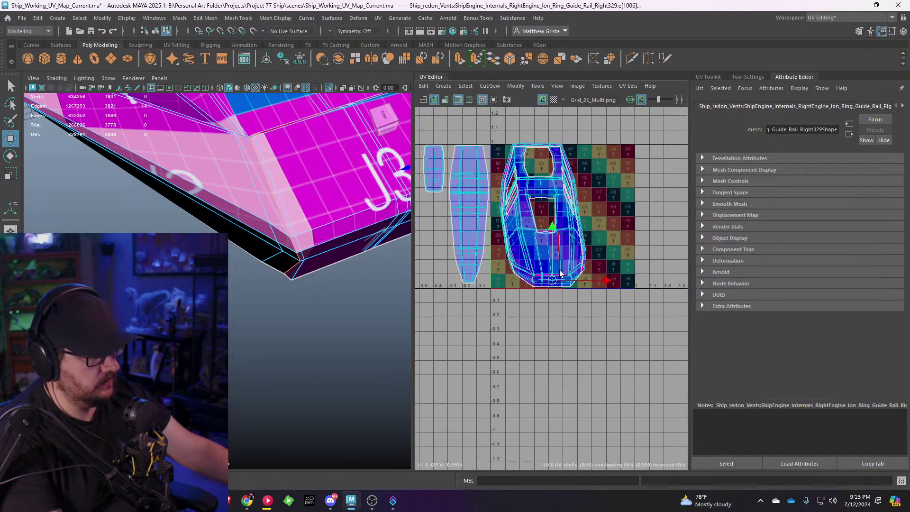
alt+middle_drag(546, 230, 533, 261)
alt+middle_drag(344, 228, 309, 240)
scroll(309, 240, down, 6)
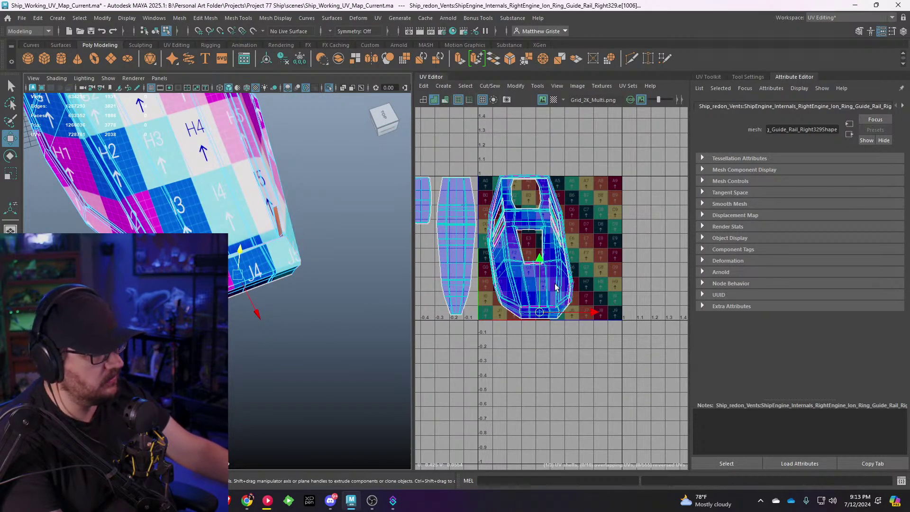
alt+middle_drag(555, 286, 574, 276)
right_drag(564, 247, 527, 231)
click(527, 240)
key(ctrl+u)
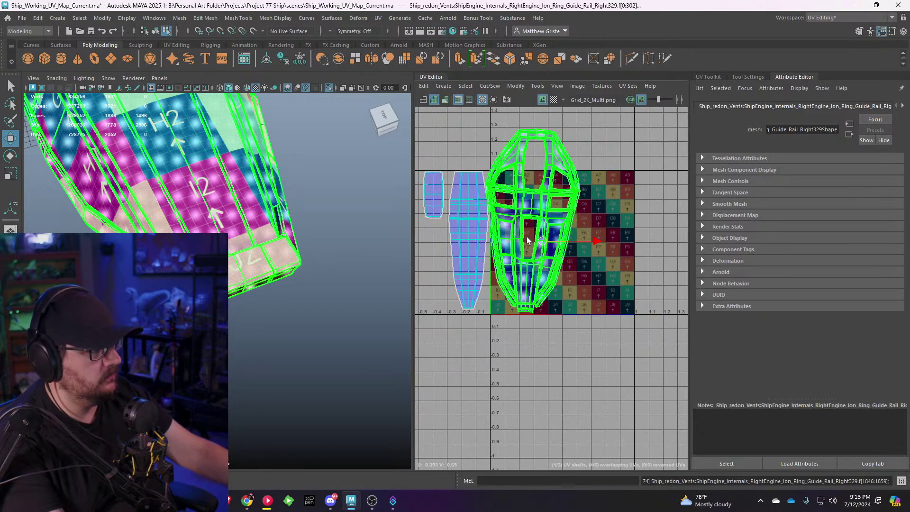
Step: Rotate the unfolded main hull shell upright and scale it down to fit inside the 0–1 UV tile
scroll(527, 240, up, 4)
key(e)
drag(591, 204, 588, 202)
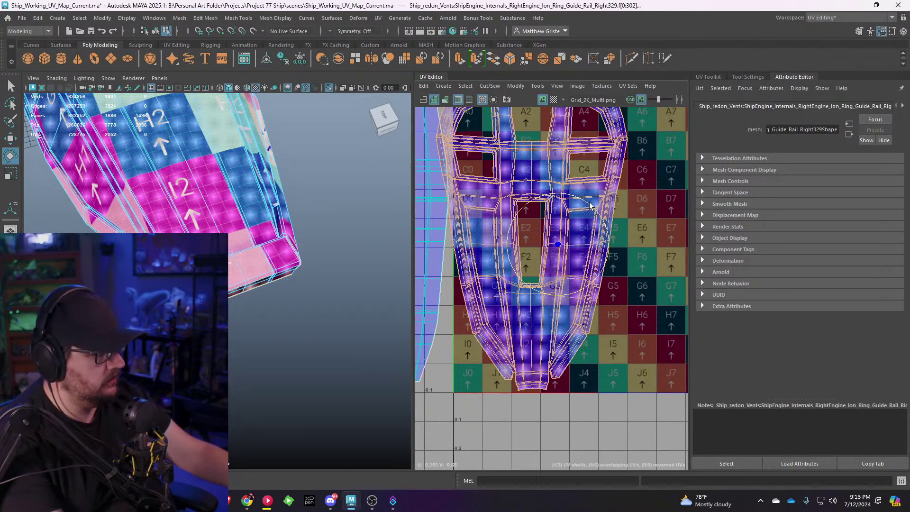
key(w)
key(e)
key(r)
drag(557, 244, 555, 277)
key(w)
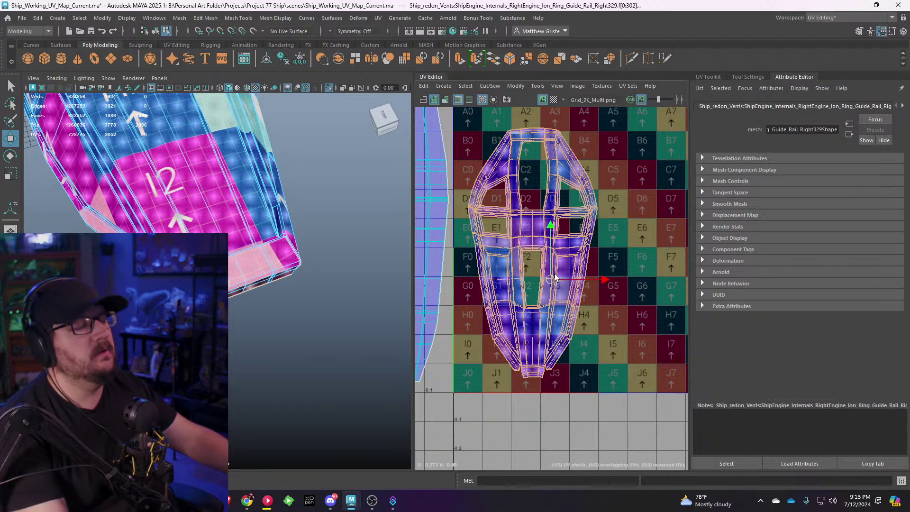
Step: Examine the hull's beveled frame and window openings on the model and in the main shell's UV layout
scroll(527, 218, up, 4)
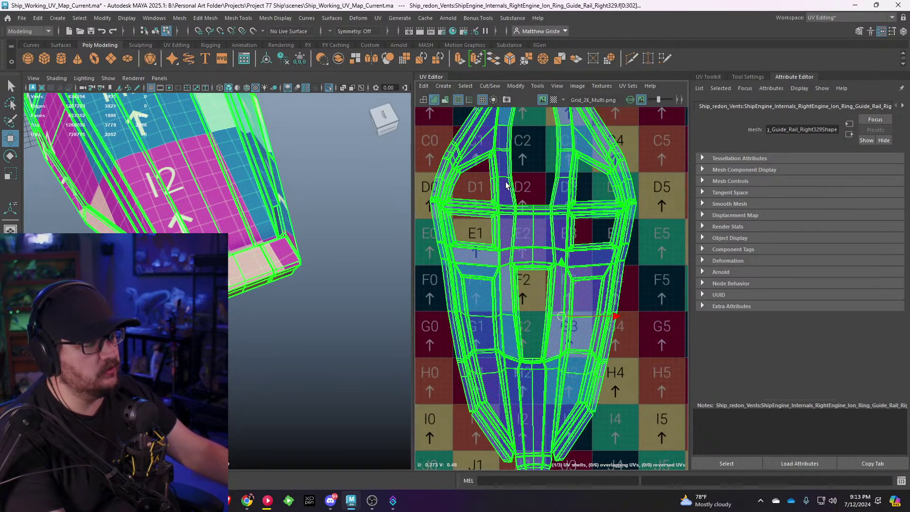
scroll(506, 185, up, 4)
alt+middle_drag(103, 181, 175, 334)
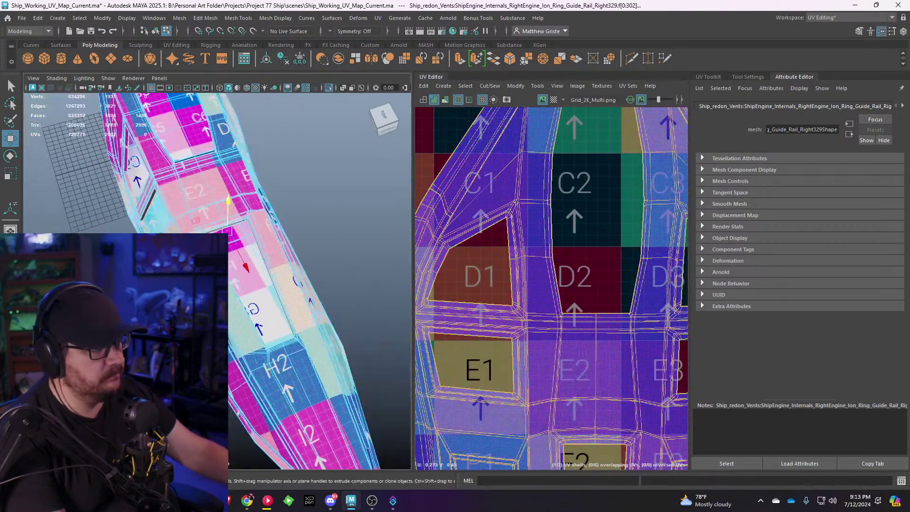
alt+drag(175, 334, 261, 286)
alt+middle_drag(185, 240, 237, 256)
alt+drag(253, 257, 211, 240)
alt+middle_drag(197, 218, 231, 296)
alt+drag(273, 287, 247, 275)
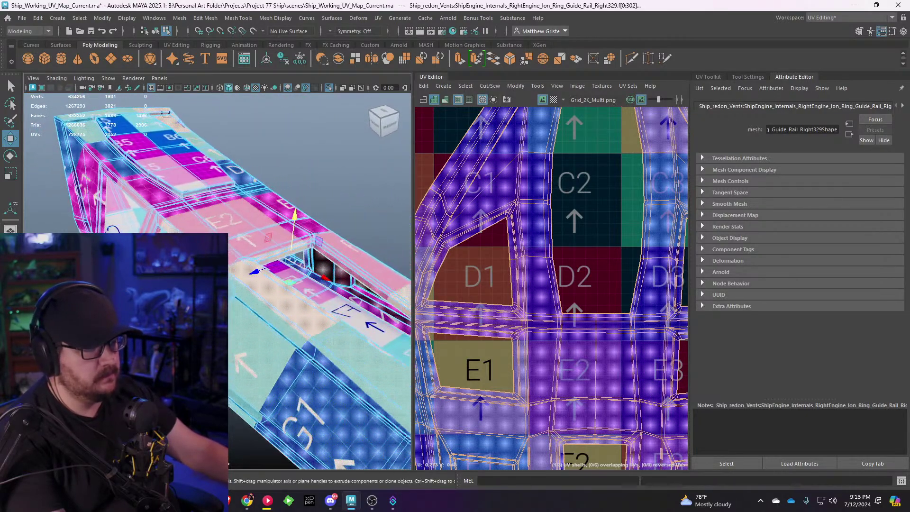
key(F8)
scroll(217, 279, up, 3)
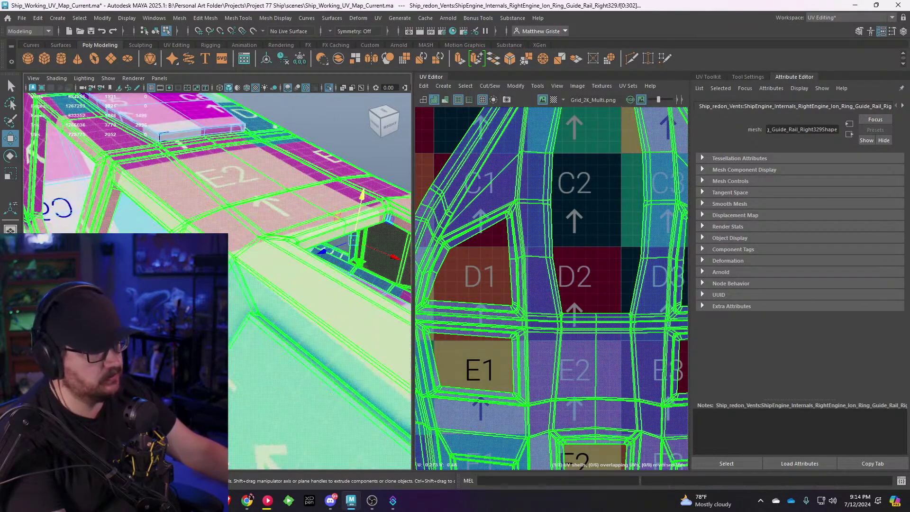
scroll(576, 277, down, 5)
scroll(576, 280, up, 3)
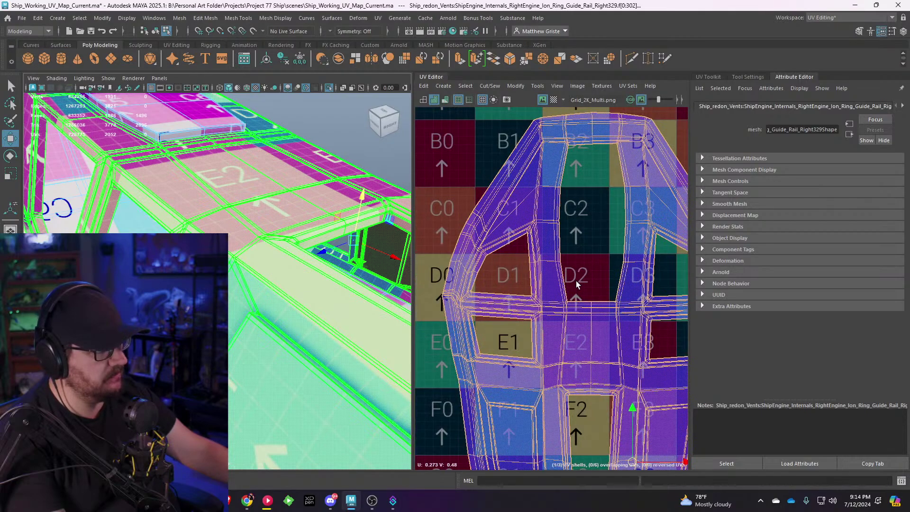
Step: Select the edges running across the frame from the main hull shell's outer border to its upper-left window opening
scroll(522, 285, up, 6)
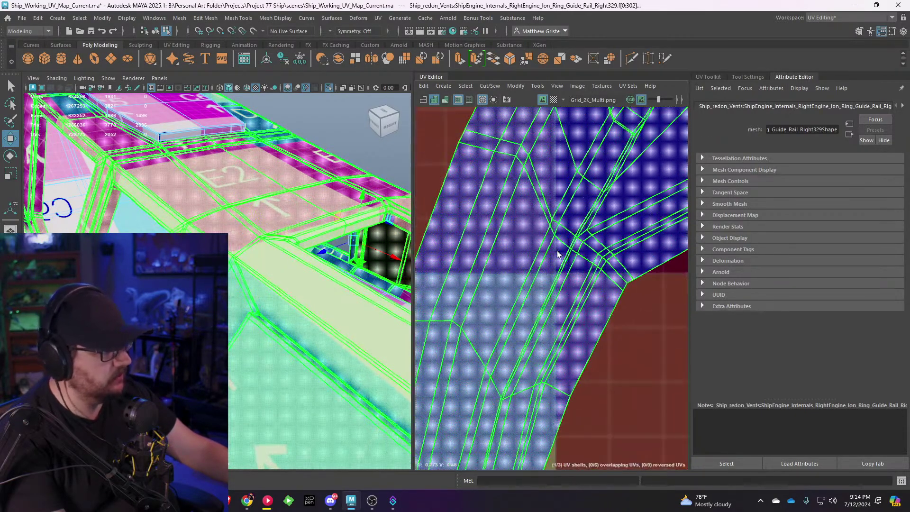
right_drag(552, 196, 551, 184)
click(521, 148)
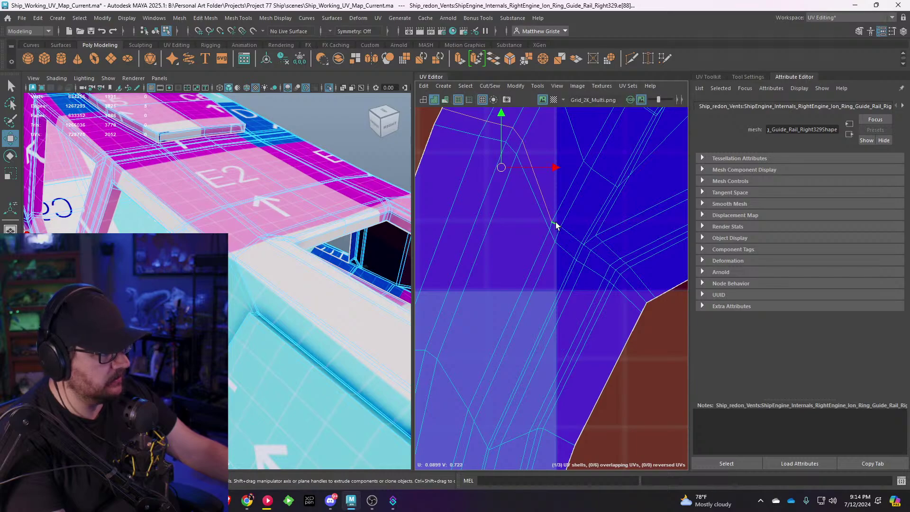
scroll(566, 237, down, 1)
scroll(569, 237, down, 3)
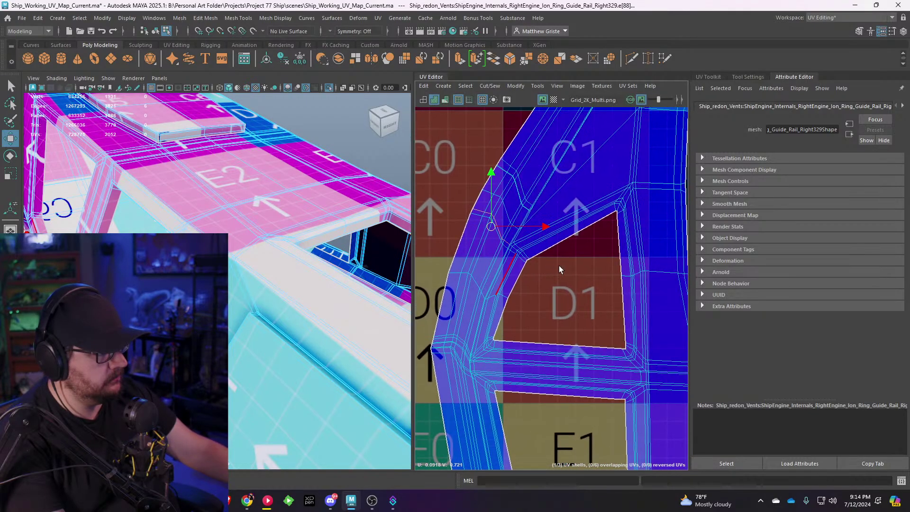
Step: Add the matching frame edges beside the upper-right window opening of the main hull shell to the selection
scroll(559, 267, down, 2)
alt+middle_drag(596, 273, 503, 265)
alt+middle_drag(664, 264, 547, 280)
scroll(661, 279, up, 4)
alt+middle_drag(663, 242, 521, 278)
scroll(521, 277, up, 4)
click(533, 271)
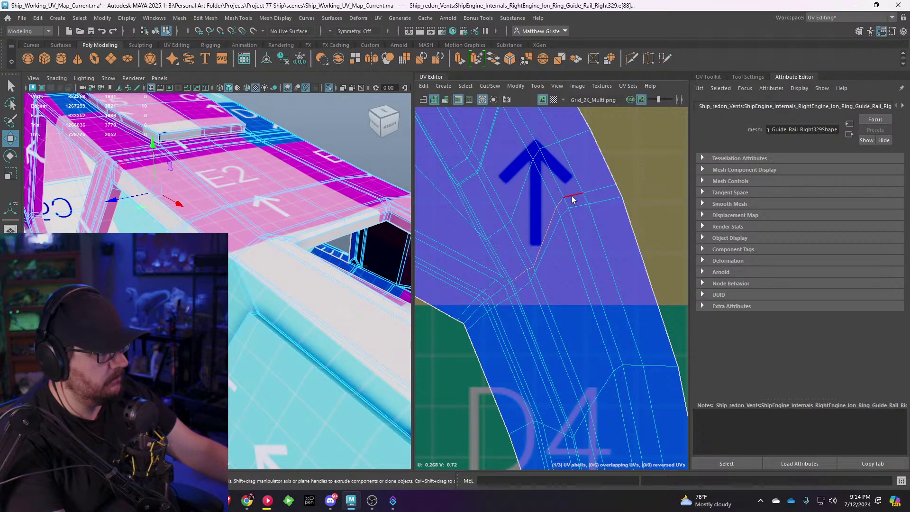
Step: Cut the UVs along the selected frame edges on both sides and unfold the main hull shell
scroll(587, 220, down, 8)
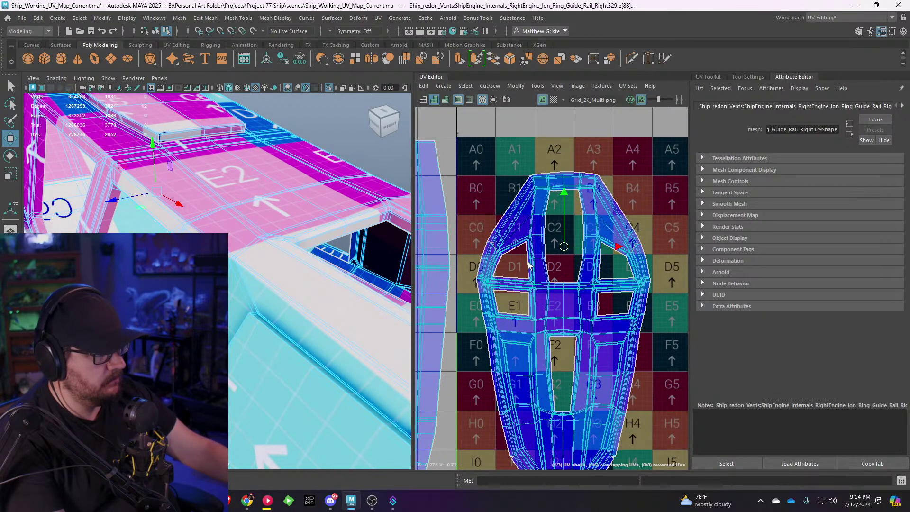
double_click(535, 202)
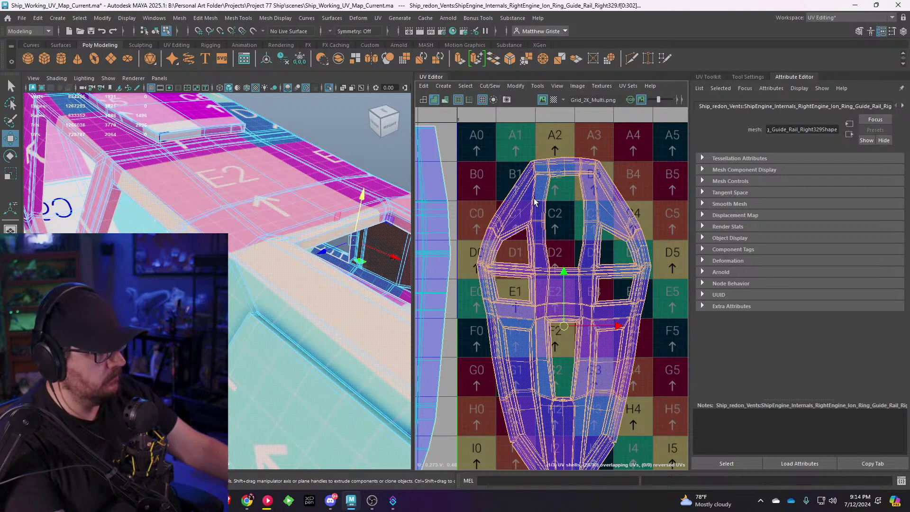
alt+middle_drag(541, 219, 530, 208)
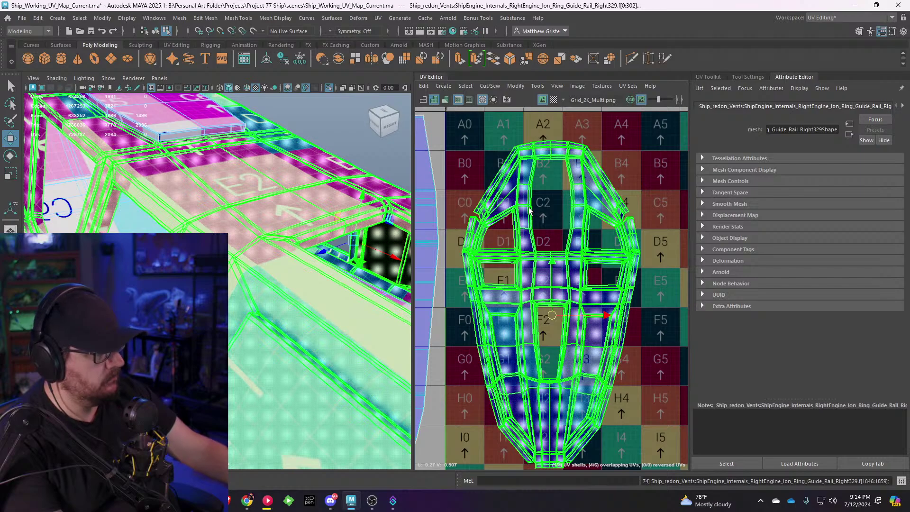
Step: Select the edge loop around the long recessed panel on one side of the hull's tapering lower half
click(633, 322)
alt+middle_drag(625, 317, 601, 269)
scroll(601, 269, up, 2)
scroll(278, 383, down, 4)
alt+drag(278, 383, 267, 302)
scroll(266, 295, up, 4)
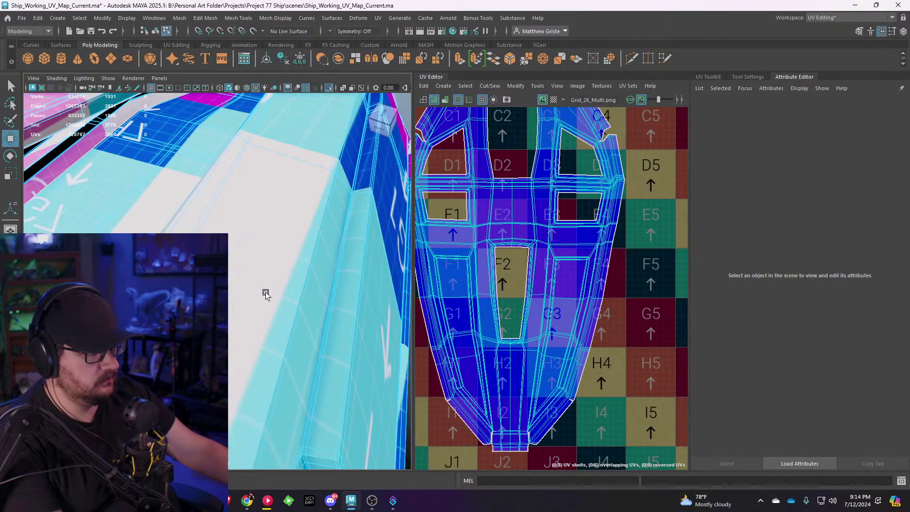
alt+middle_drag(266, 295, 218, 270)
scroll(213, 260, up, 2)
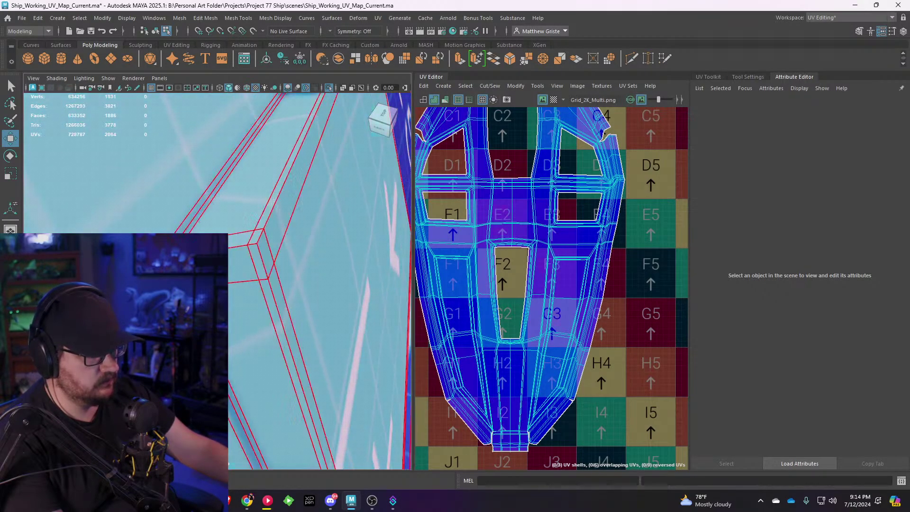
right_drag(189, 219, 191, 193)
double_click(223, 258)
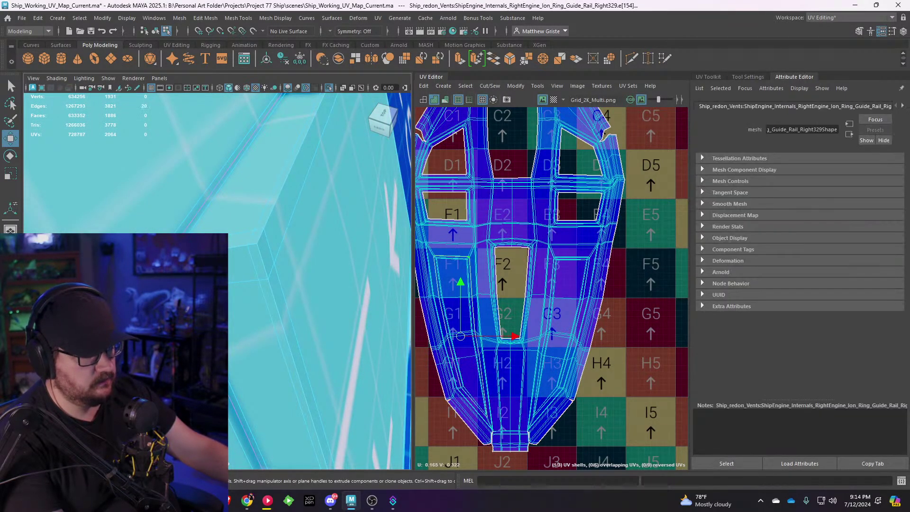
Step: Add the edge loop around the matching recessed panel on the hull's opposite side to the selection
scroll(240, 269, down, 5)
alt+drag(240, 268, 243, 249)
scroll(243, 250, up, 5)
scroll(244, 250, up, 2)
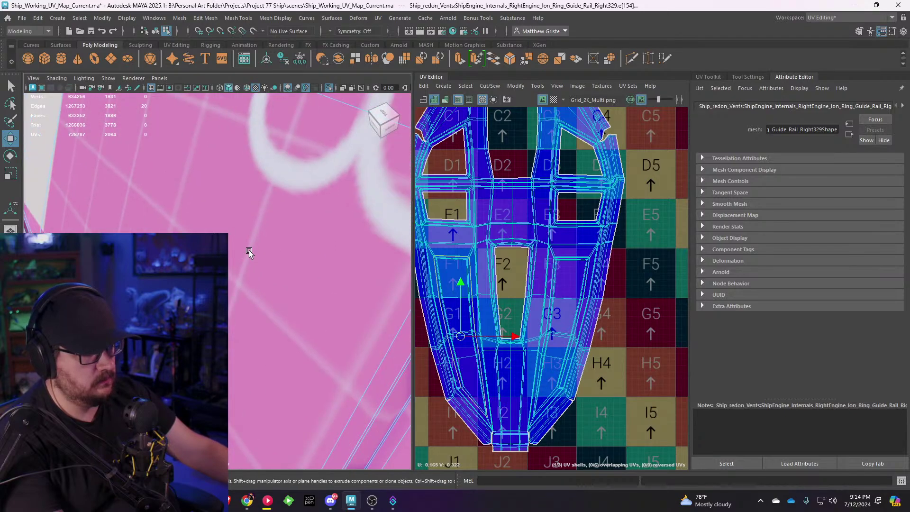
scroll(248, 251, down, 5)
alt+middle_drag(248, 251, 230, 238)
scroll(231, 239, up, 3)
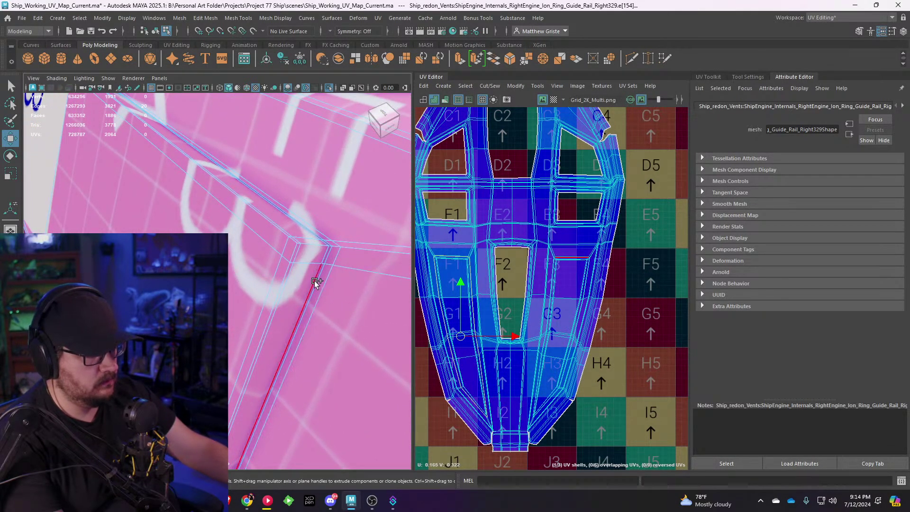
scroll(493, 222, down, 2)
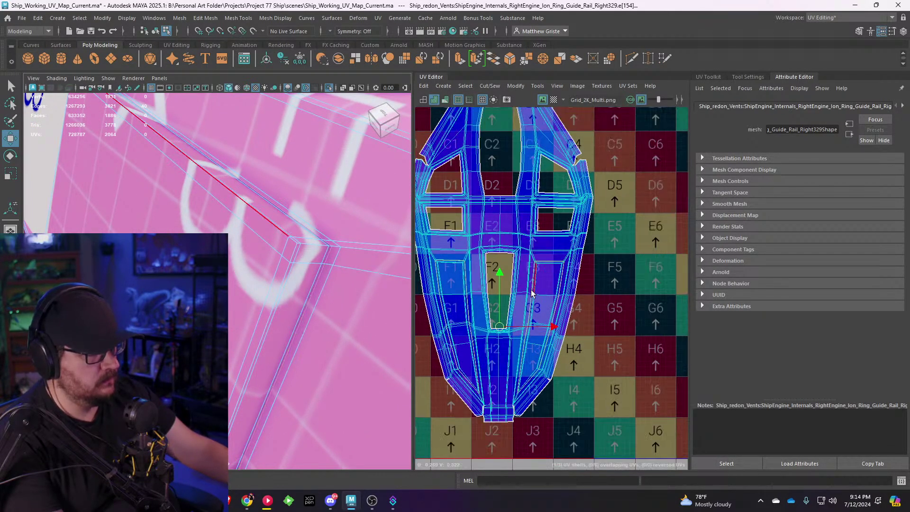
Step: Cut the UVs along both panel loops and move the two detached panel shells clear of the main hull shell
right_drag(557, 275, 516, 262)
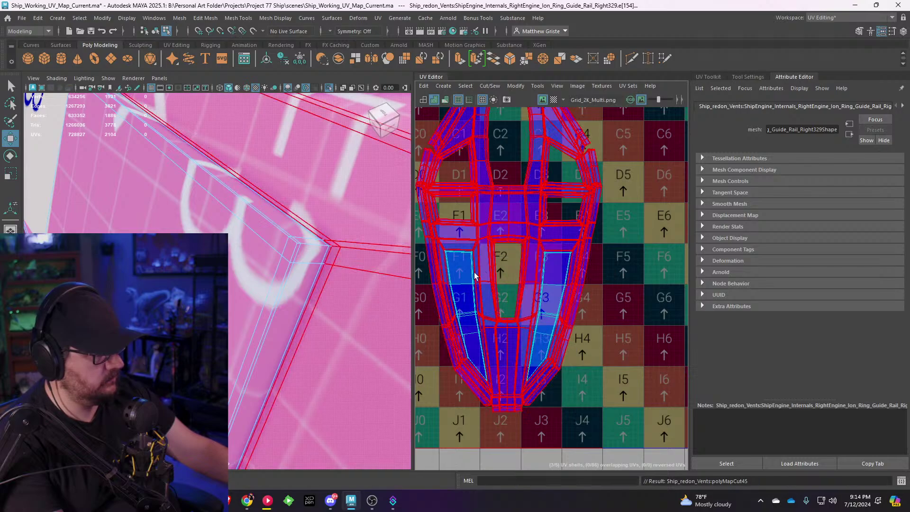
click(463, 281)
shift+click(551, 283)
scroll(538, 285, down, 2)
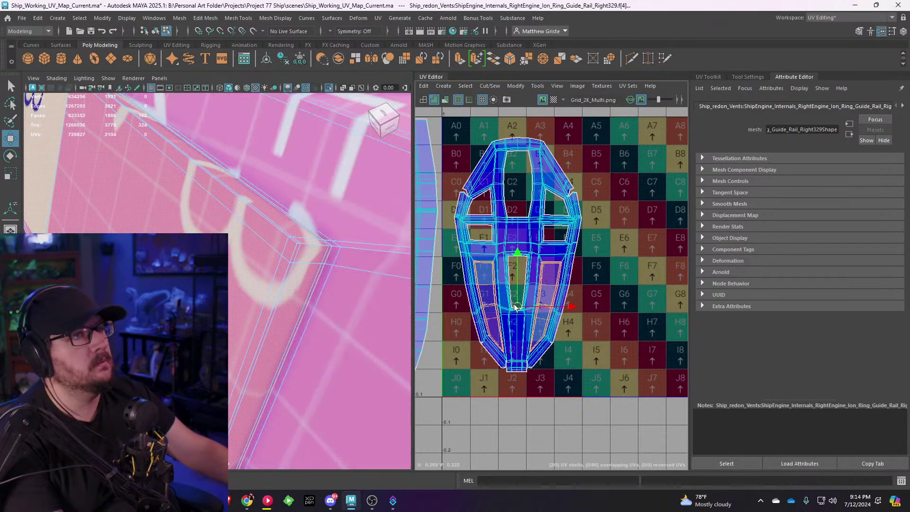
drag(516, 306, 652, 312)
Step: Select the corner edges at both upper corners of the left recessed panel shell
alt+middle_drag(652, 312, 546, 299)
scroll(521, 266, up, 5)
click(496, 181)
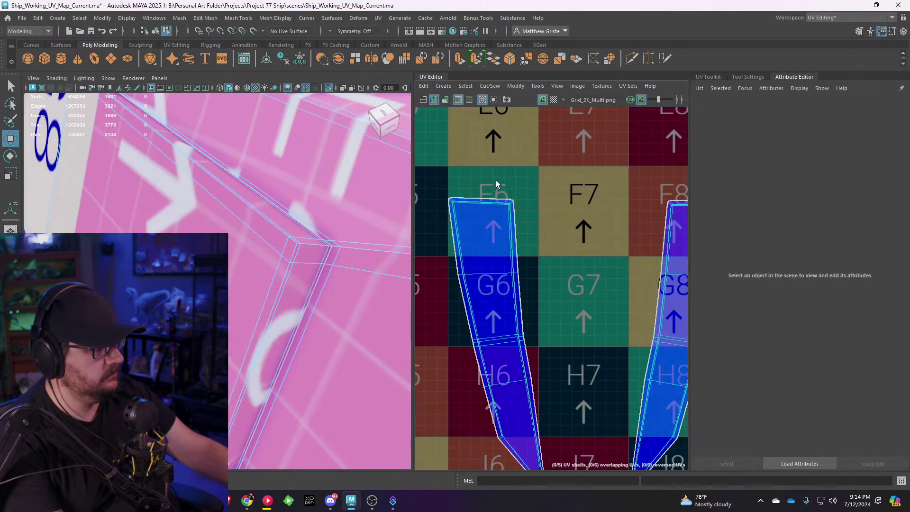
scroll(502, 218, up, 5)
click(533, 237)
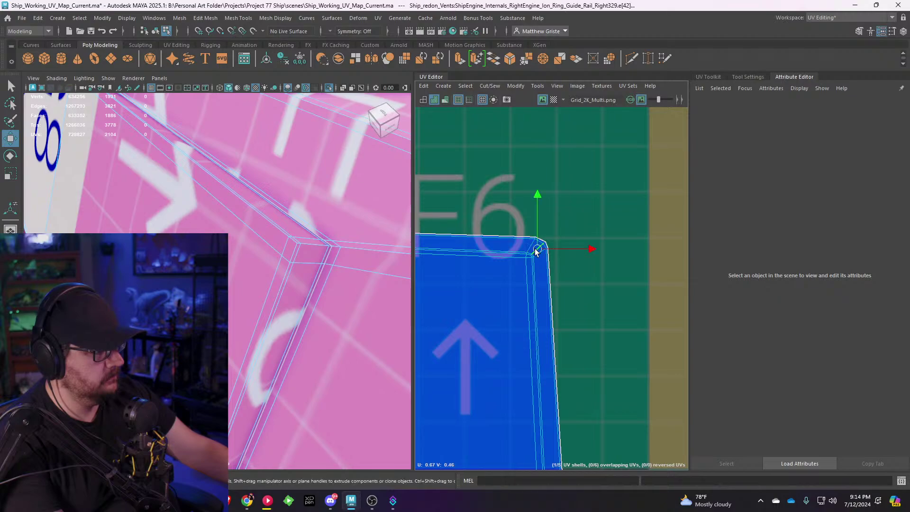
alt+middle_drag(471, 259, 683, 269)
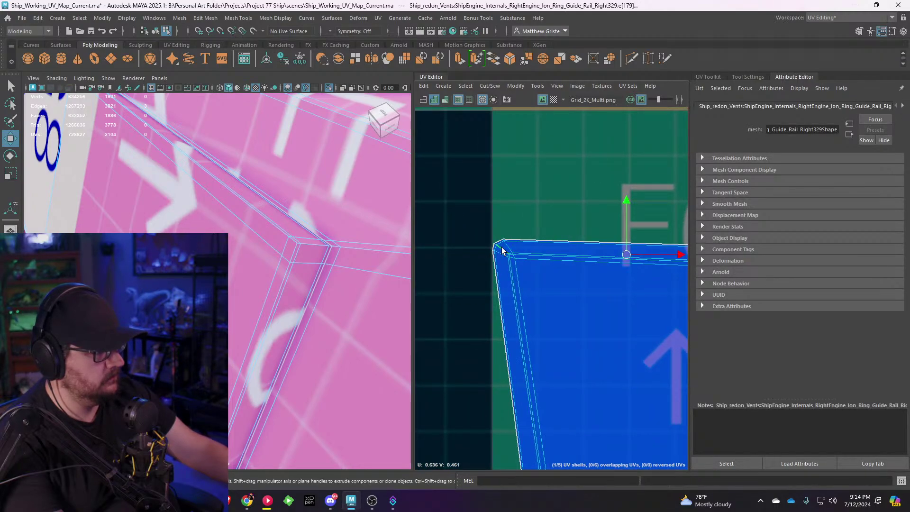
shift+double_click(501, 249)
Step: Add the corner edges at the left panel shell's lower bend and pointed tip to the selection
scroll(502, 251, down, 5)
alt+middle_drag(552, 307, 528, 142)
alt+middle_drag(542, 319, 499, 166)
alt+middle_drag(574, 450, 491, 206)
scroll(455, 214, up, 2)
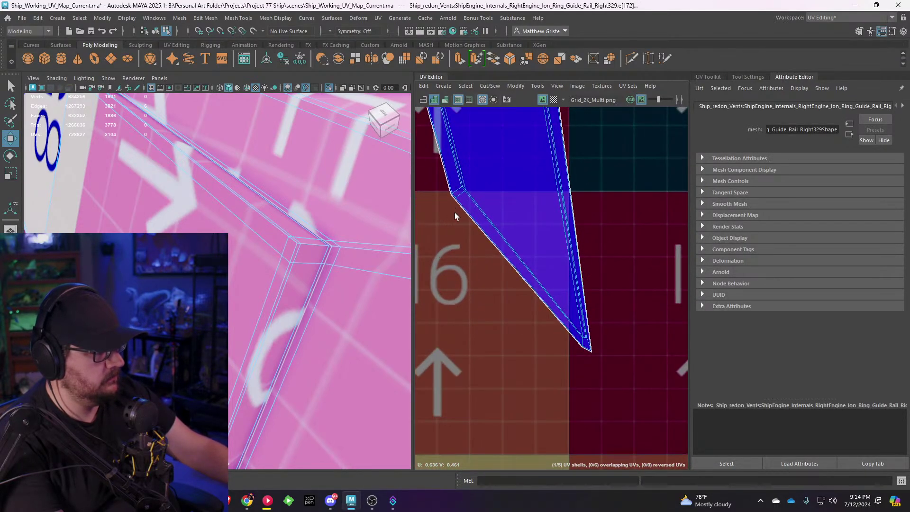
scroll(453, 216, up, 3)
scroll(537, 273, down, 1)
alt+middle_drag(663, 390, 498, 261)
scroll(532, 322, up, 3)
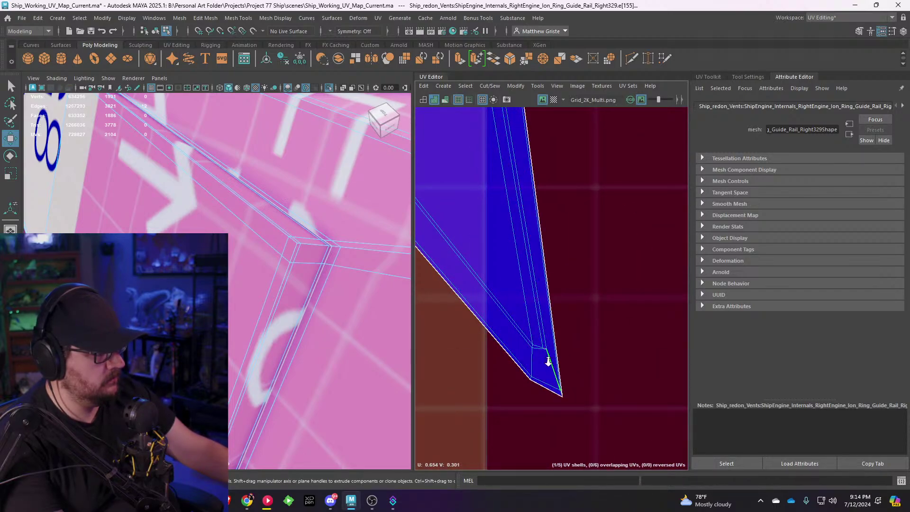
Step: Add the corner edges at the right panel shell's pointed tip and lower bend to the selection
scroll(549, 361, down, 3)
alt+middle_drag(590, 349, 453, 317)
alt+middle_drag(678, 327, 482, 269)
scroll(483, 269, up, 3)
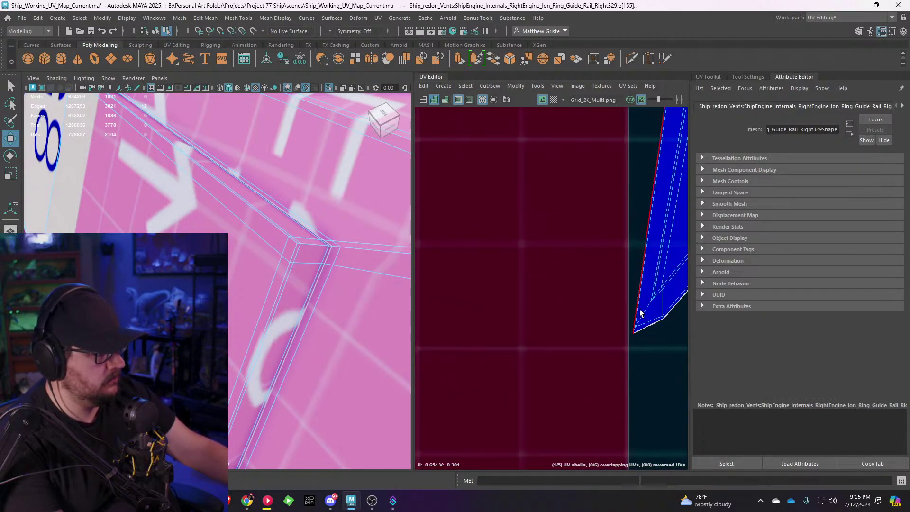
shift+double_click(646, 309)
scroll(646, 310, down, 8)
alt+drag(642, 314, 518, 335)
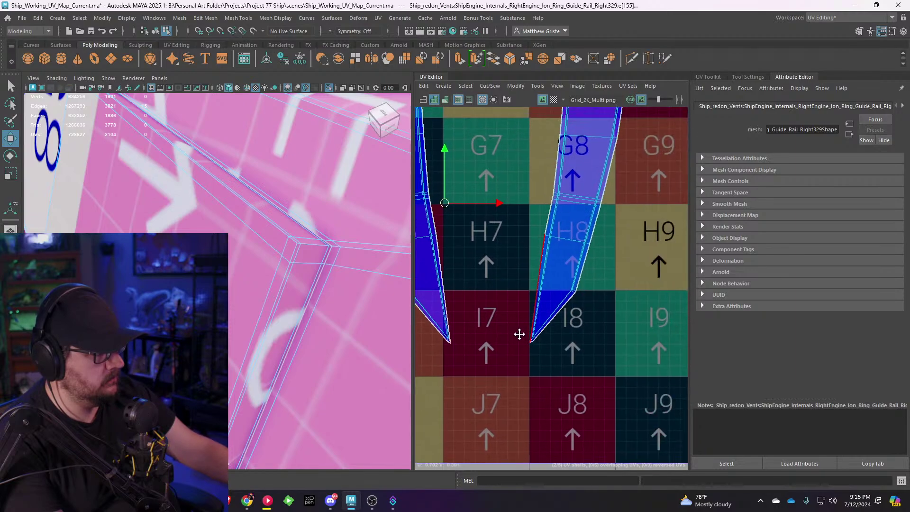
scroll(570, 311, up, 4)
scroll(598, 258, up, 3)
shift+double_click(587, 247)
scroll(589, 245, down, 4)
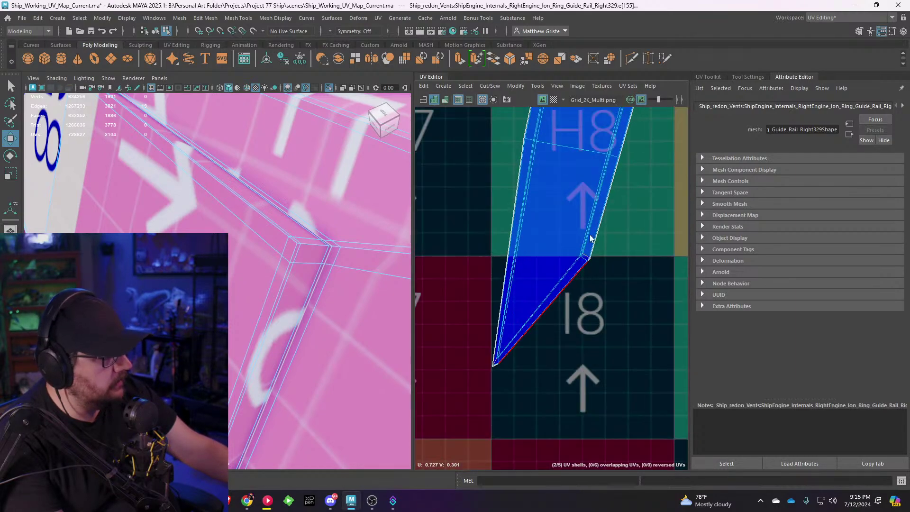
Step: Add the corner edges at both upper corners of the right panel shell to the selection
alt+middle_drag(591, 240, 540, 386)
alt+middle_drag(570, 277, 523, 454)
scroll(583, 194, up, 3)
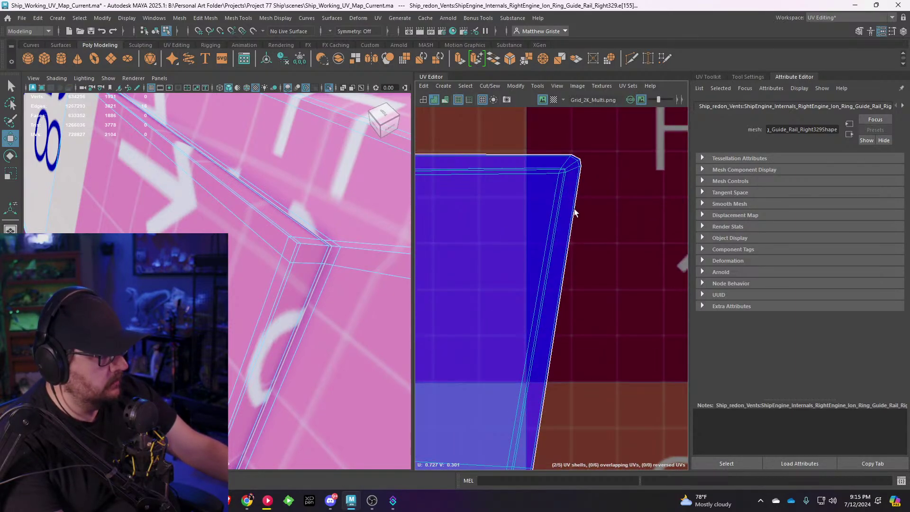
shift+click(569, 168)
scroll(569, 168, down, 3)
alt+middle_drag(630, 240, 526, 246)
scroll(526, 246, up, 3)
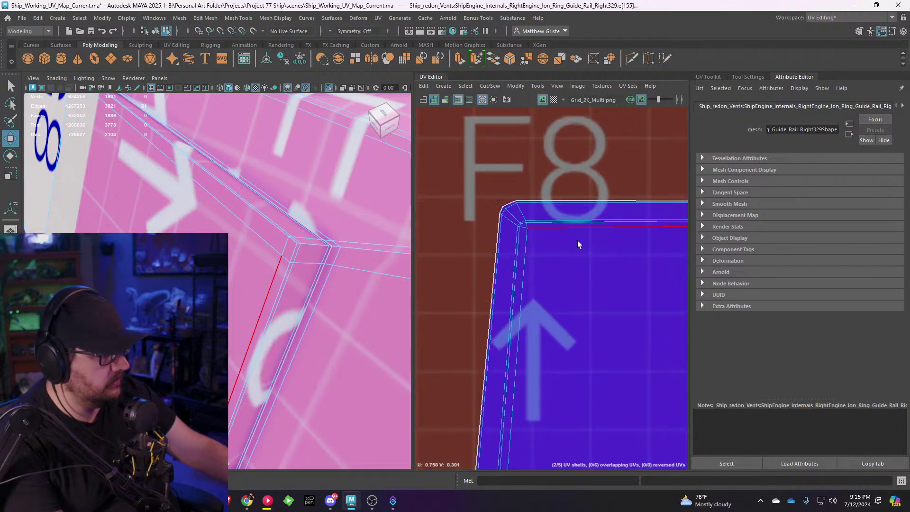
shift+double_click(512, 216)
Step: Cut the UVs along the selected corner edges of both panel shells
scroll(516, 240, down, 4)
alt+middle_drag(536, 281, 727, 264)
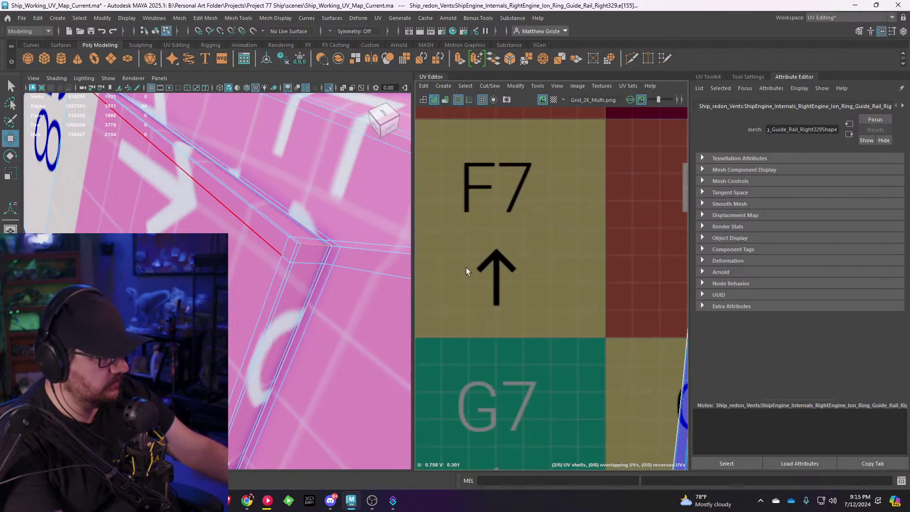
alt+middle_drag(466, 269, 694, 262)
scroll(563, 225, down, 6)
alt+middle_drag(601, 275, 495, 219)
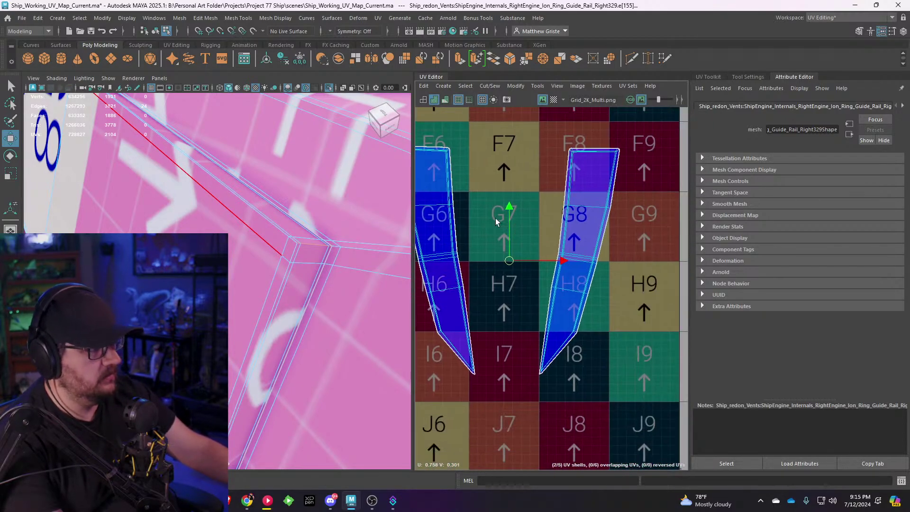
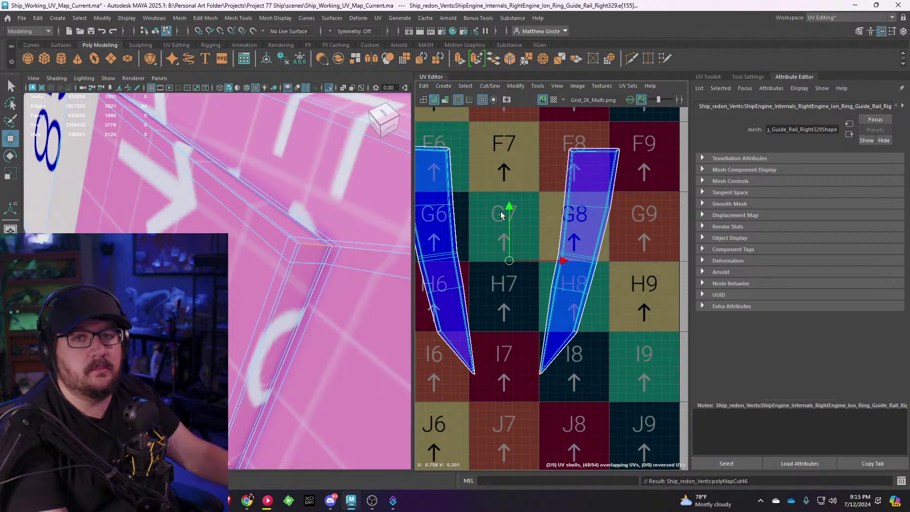
Step: Unfold the UV shells of both side panels of the hull body
scroll(505, 218, down, 1)
right_drag(409, 189, 408, 188)
click(428, 201)
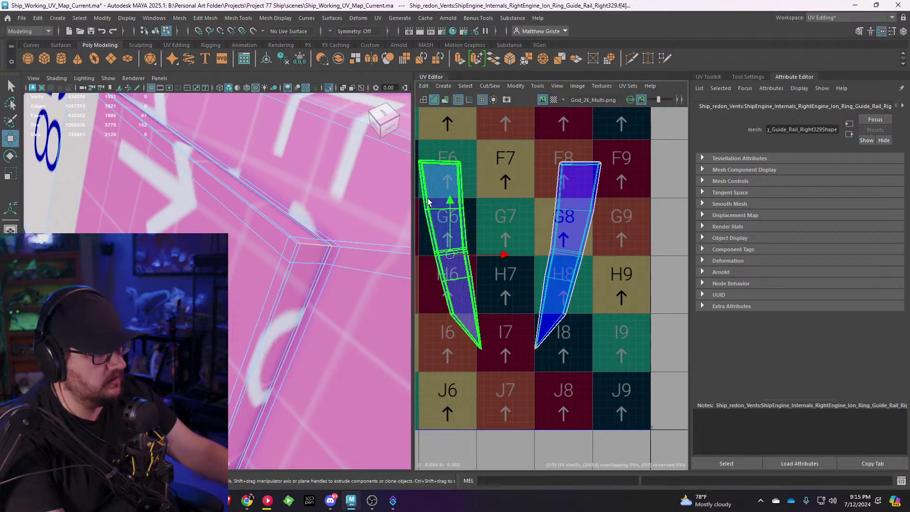
scroll(490, 171, down, 1)
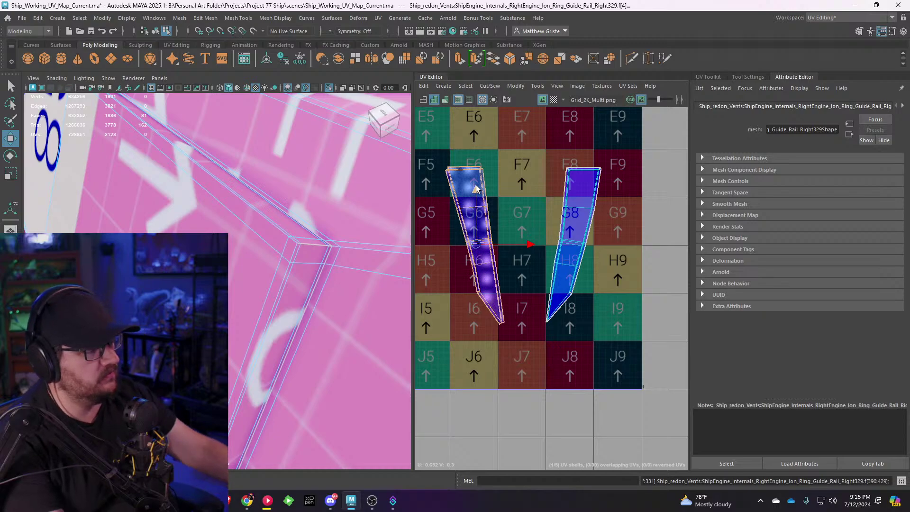
click(573, 216)
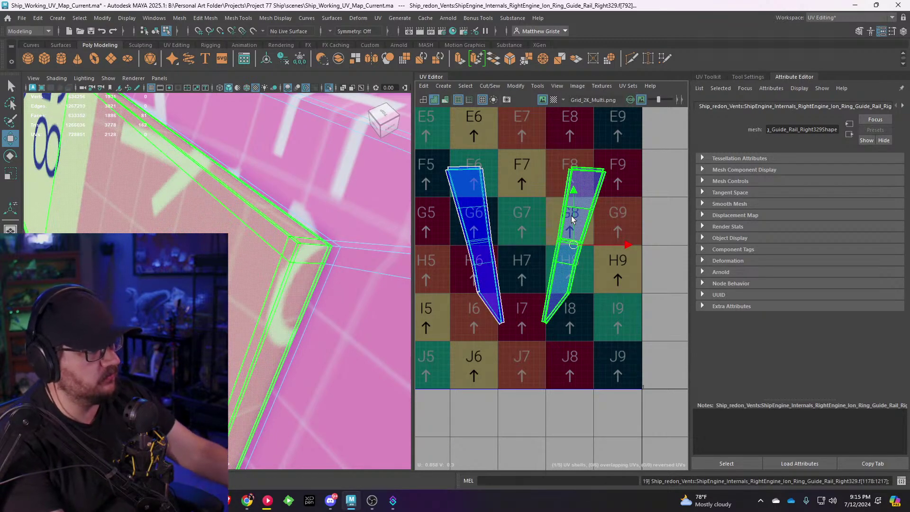
Step: Rotate the right and left panel shells so their facing inner edges stand vertical
drag(581, 193, 570, 189)
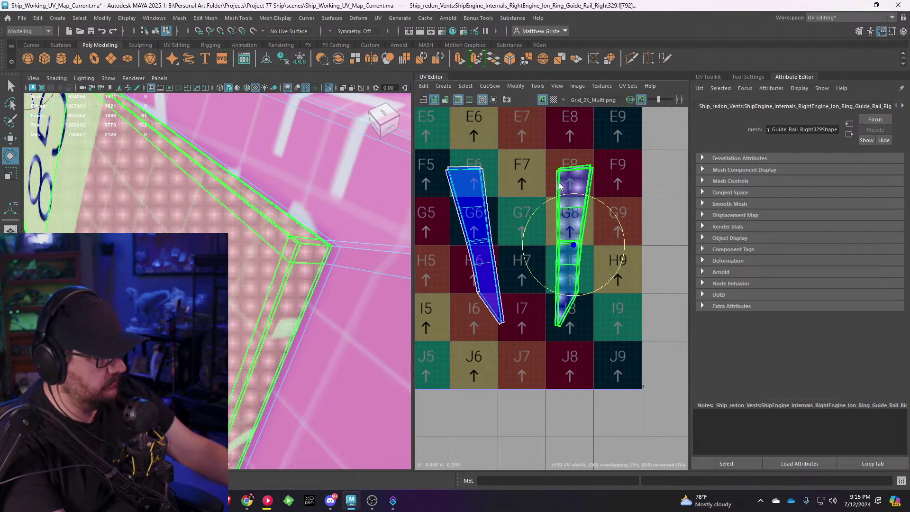
click(478, 201)
scroll(506, 214, down, 3)
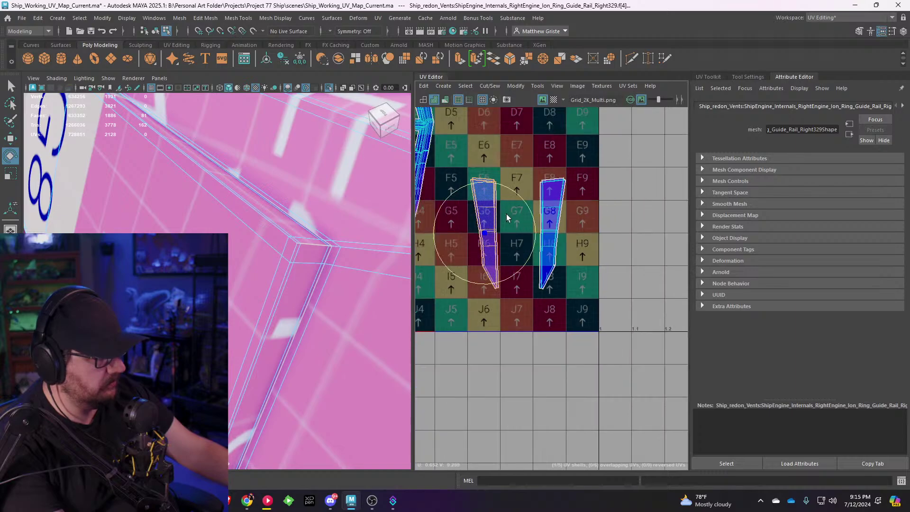
alt+middle_drag(476, 240, 547, 260)
Step: Shift the main hull shell slightly toward the two panel shells in the UV tile and clear the selection
click(539, 226)
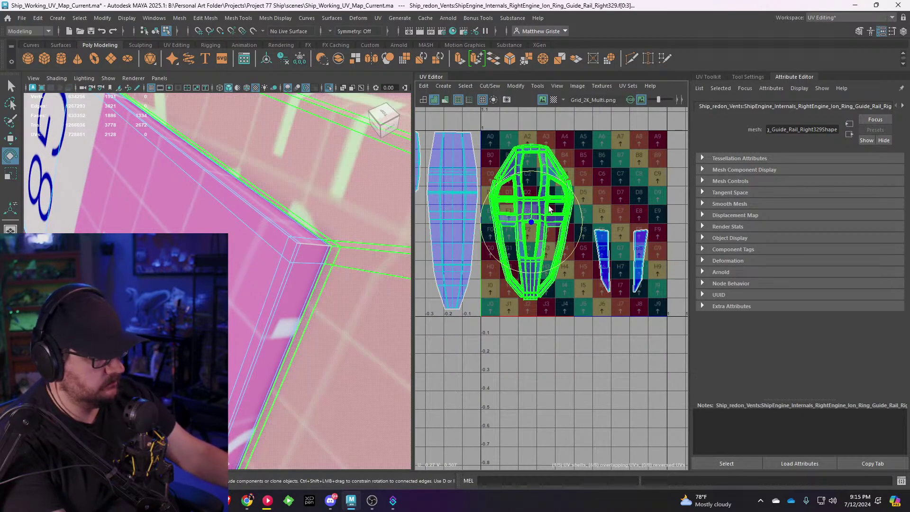
key(ctrl+z)
scroll(574, 202, up, 3)
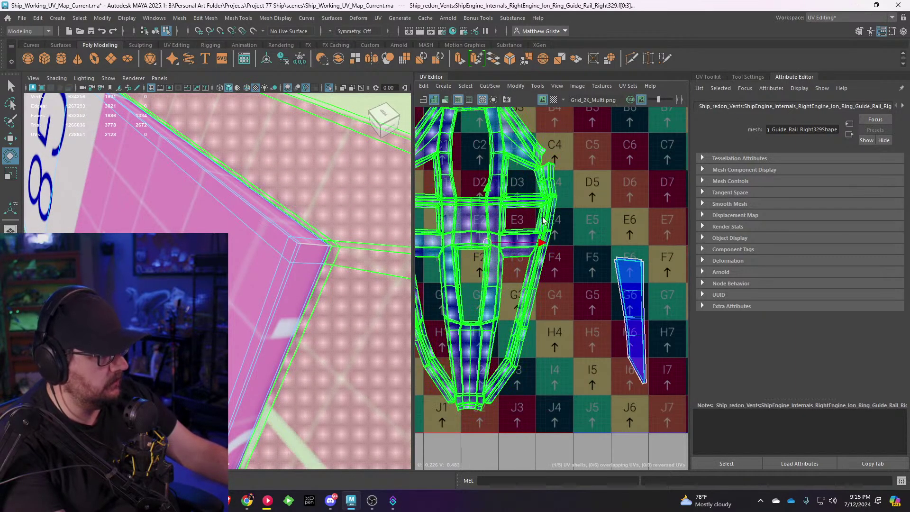
key(w)
click(574, 325)
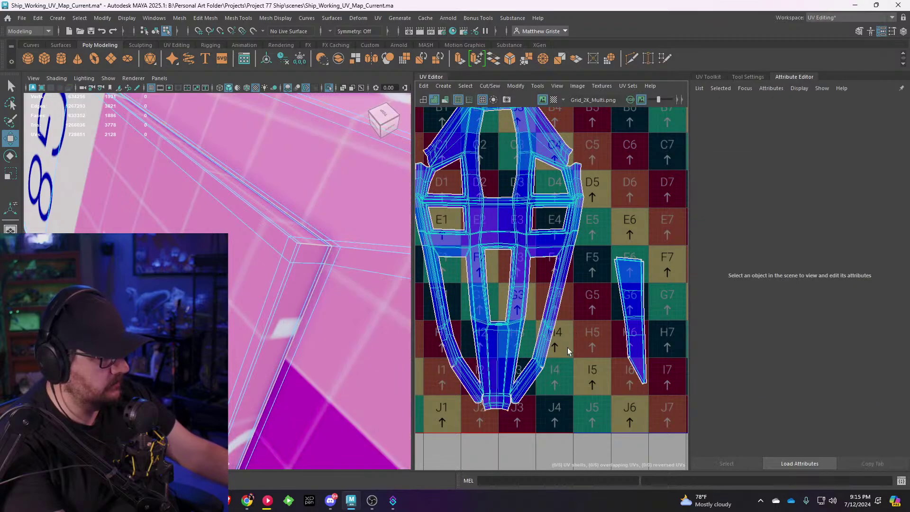
Step: Return the hull body to object mode, turn on its smooth mesh preview and inspect the checker pattern
scroll(217, 281, down, 5)
right_drag(217, 219, 270, 207)
click(270, 207)
click(247, 229)
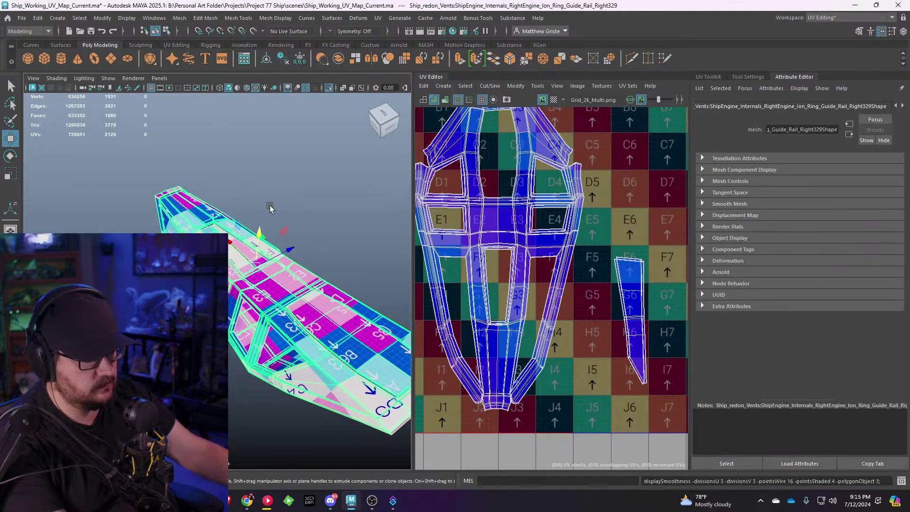
key(3)
click(272, 205)
alt+drag(287, 270, 230, 245)
scroll(229, 245, up, 5)
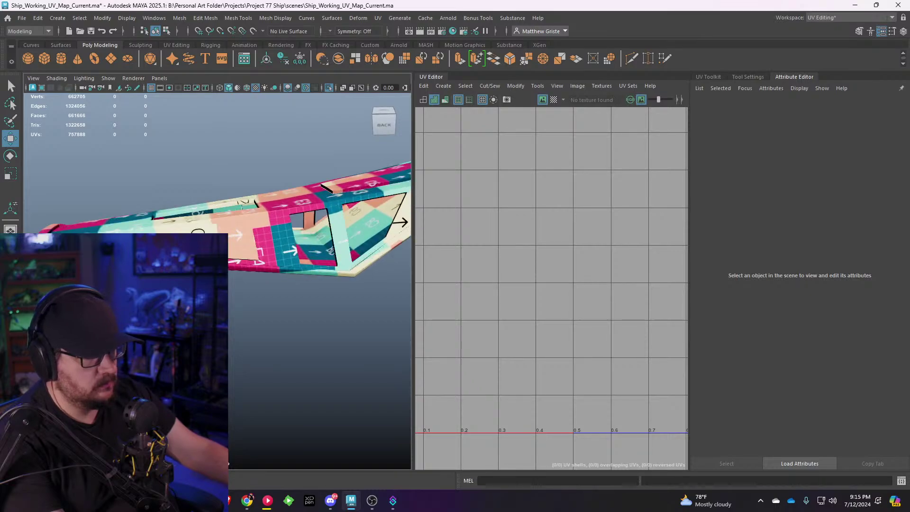
Step: Turn off two-sided lighting in the viewport and check the hull body from several angles
click(83, 77)
click(85, 149)
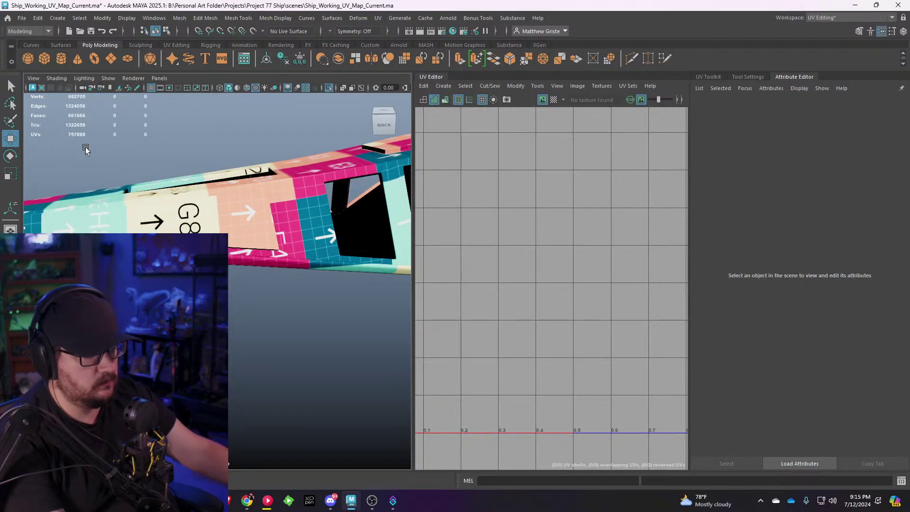
alt+drag(85, 150, 303, 185)
alt+drag(247, 245, 125, 161)
Step: Turn off the isolated view to show the whole ship around the hull body
click(106, 87)
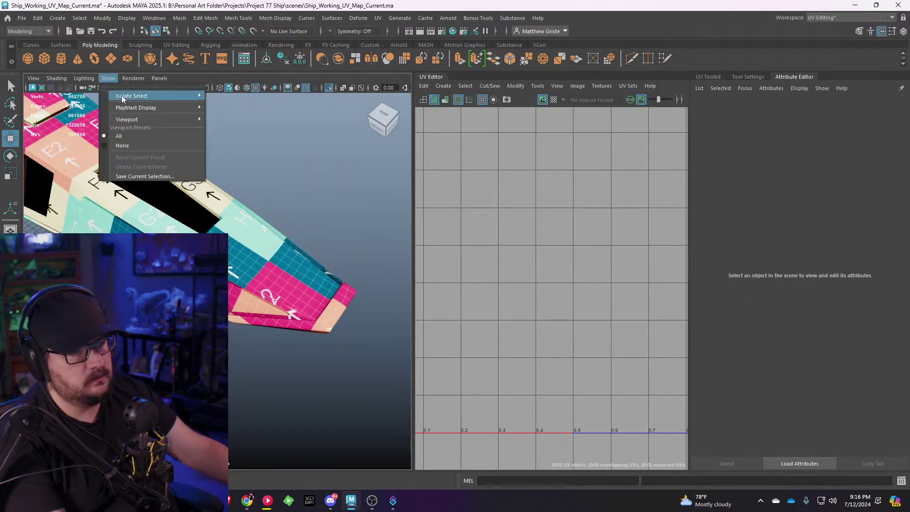
mouse_move(121, 95)
click(240, 99)
alt+drag(293, 195, 277, 234)
Step: Add the hull body to the Completed_UVs display layer
click(277, 233)
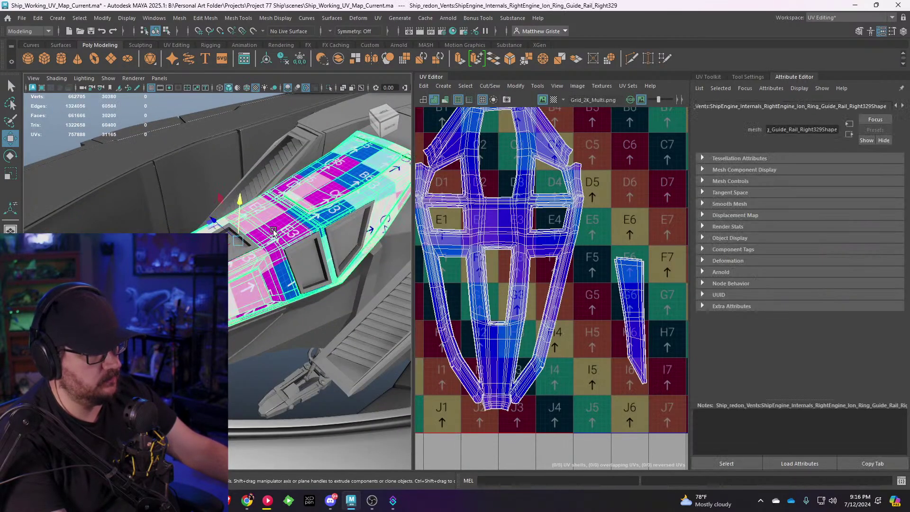
click(903, 35)
right_click(811, 392)
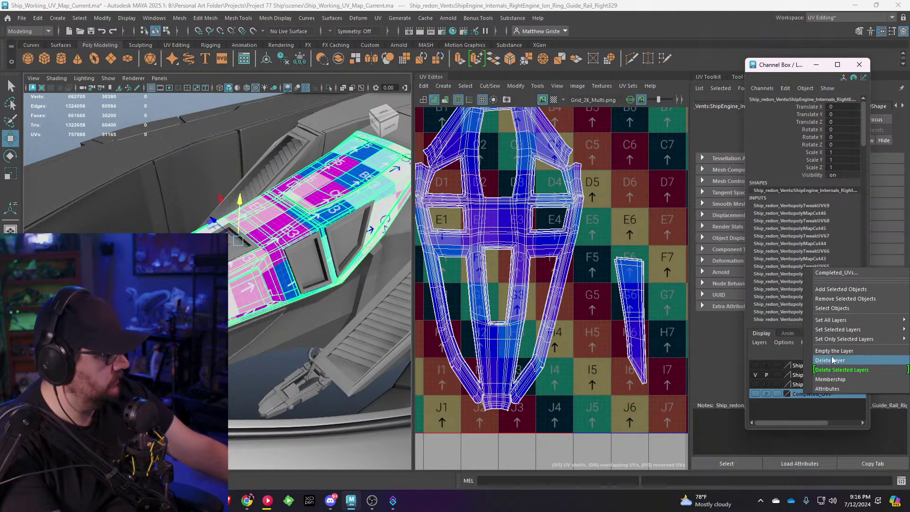
mouse_move(840, 342)
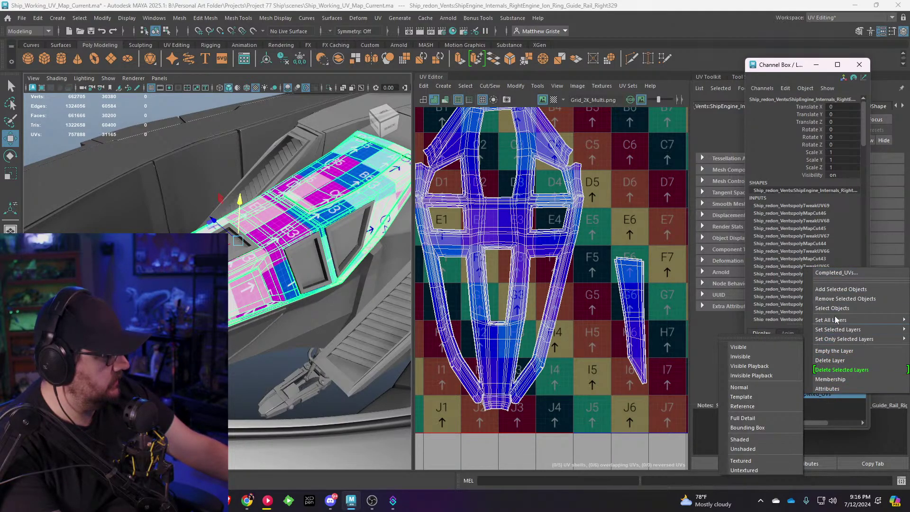
click(832, 289)
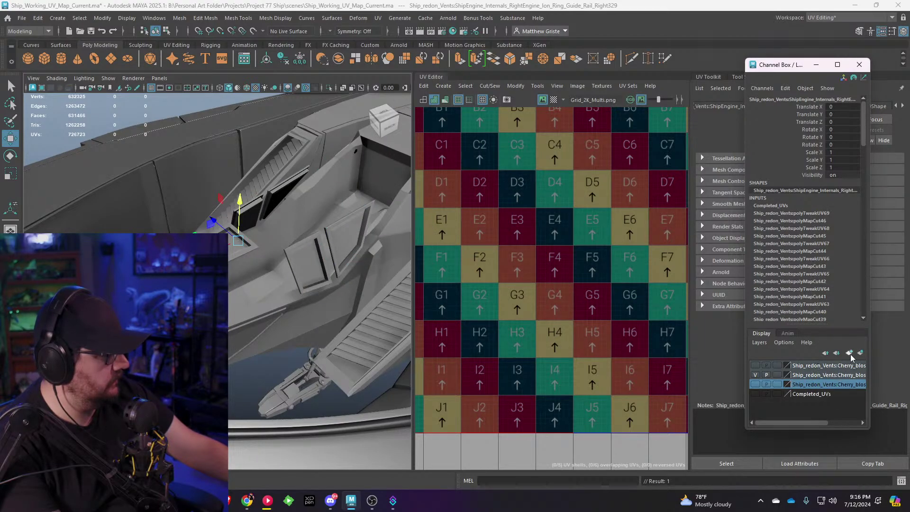
Step: Delete the three display layers Cherry_blossom_Full_layer2, Cherry_blossom_Full_layer1 and Cherry_blossom_Full_layer3
right_click(835, 375)
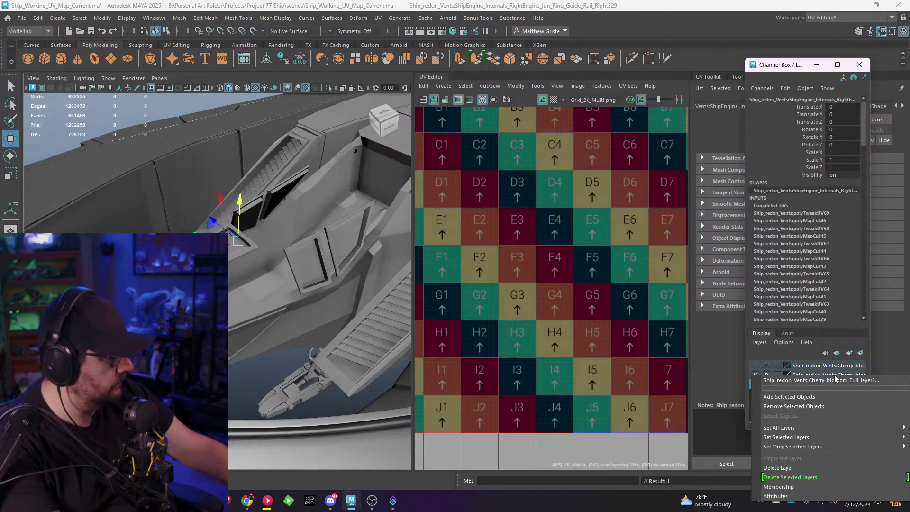
click(777, 468)
right_click(810, 378)
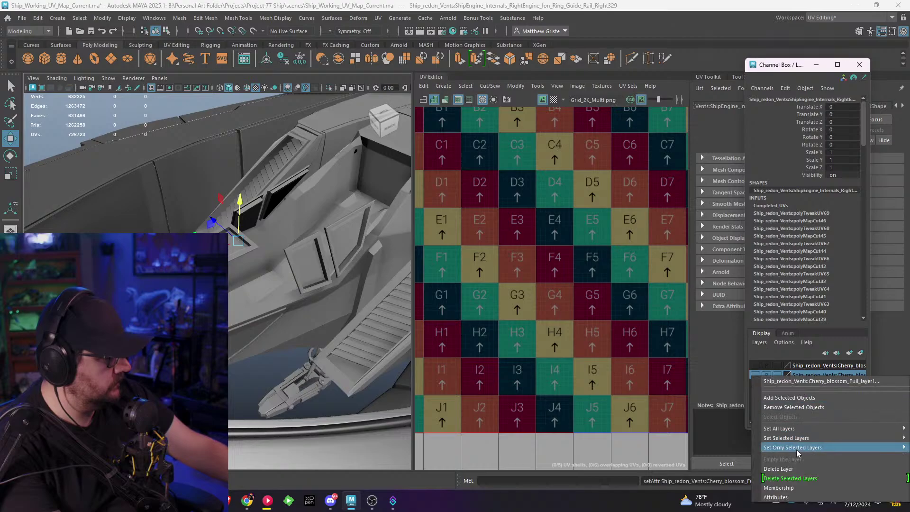
click(811, 468)
right_click(823, 367)
click(823, 458)
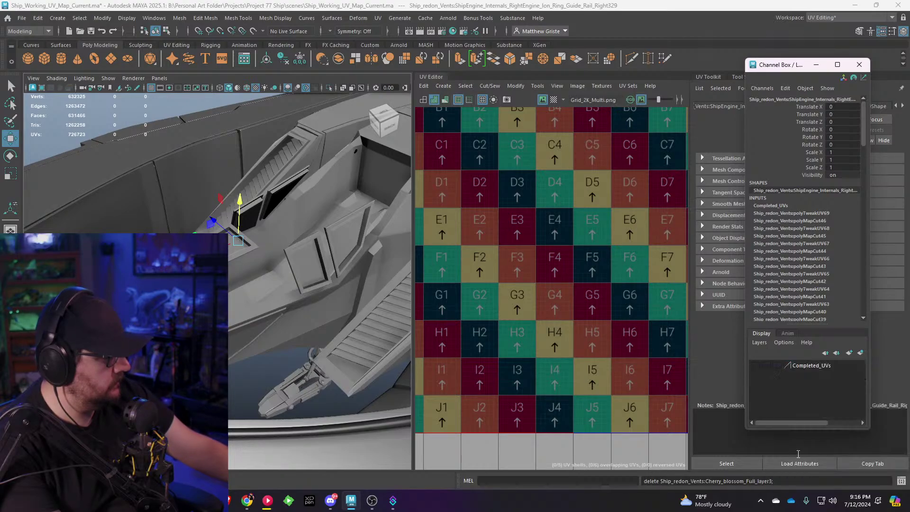
Step: Select the tapered, recessed panel frame and create camera-based UVs for it from a straight-on view
alt+drag(204, 275, 240, 270)
alt+right_drag(240, 270, 270, 271)
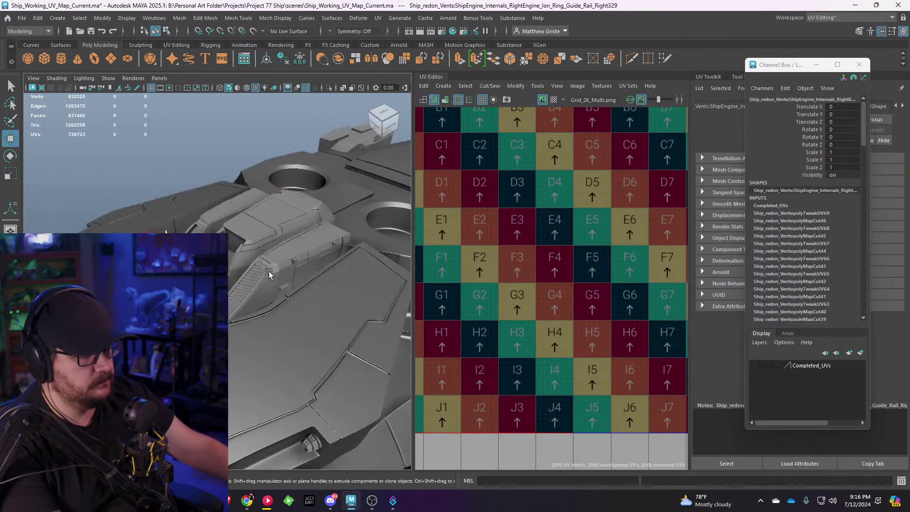
alt+drag(270, 270, 240, 264)
alt+right_drag(241, 264, 322, 277)
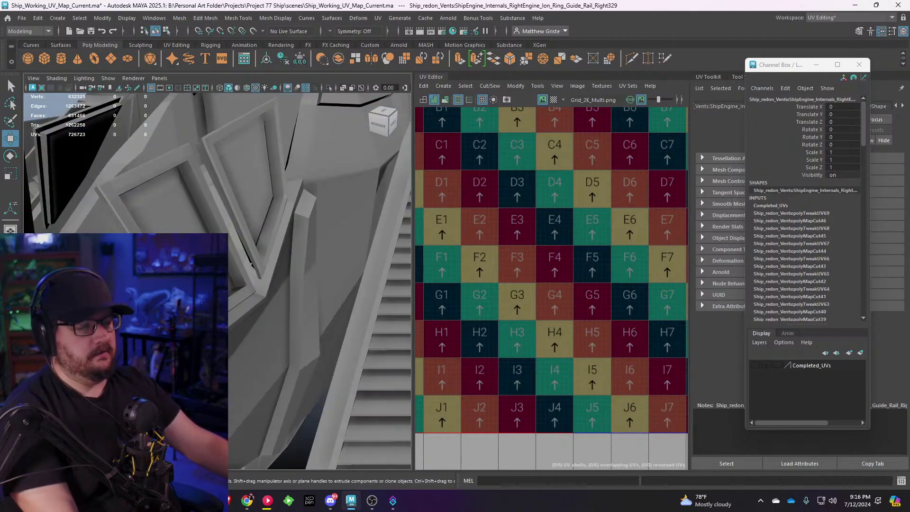
alt+drag(322, 277, 315, 251)
click(241, 234)
alt+drag(243, 234, 253, 213)
alt+right_drag(253, 213, 213, 216)
alt+drag(227, 203, 266, 240)
scroll(249, 272, down, 6)
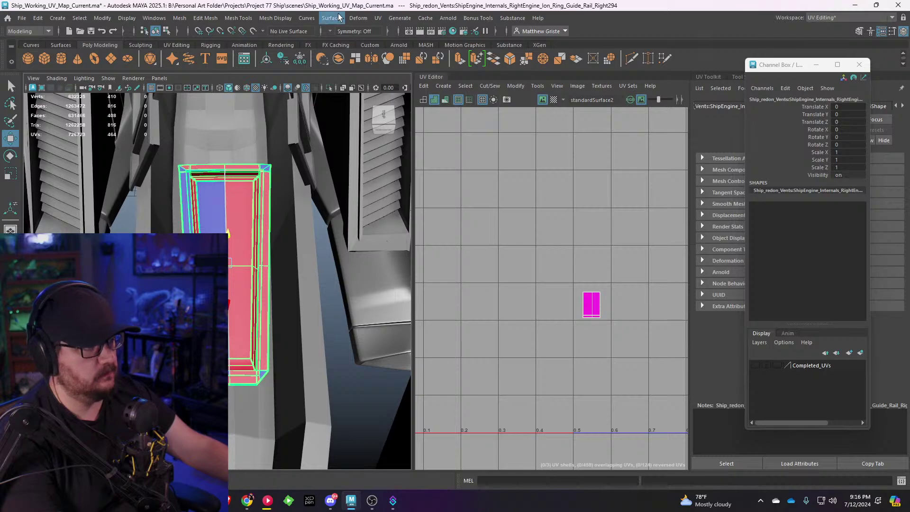
click(379, 19)
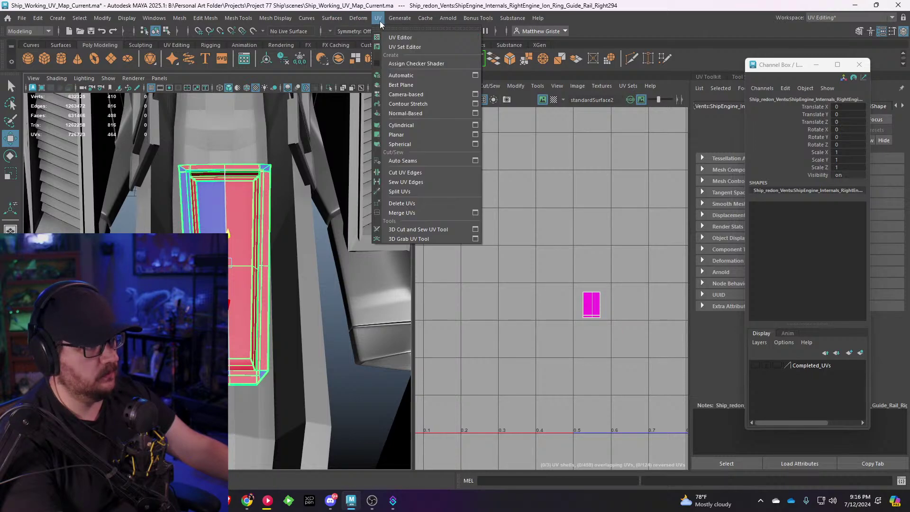
click(404, 94)
Step: Assign the existing UV_Grid_Map material to the recessed panel frame
right_drag(233, 221, 244, 228)
right_click(245, 218)
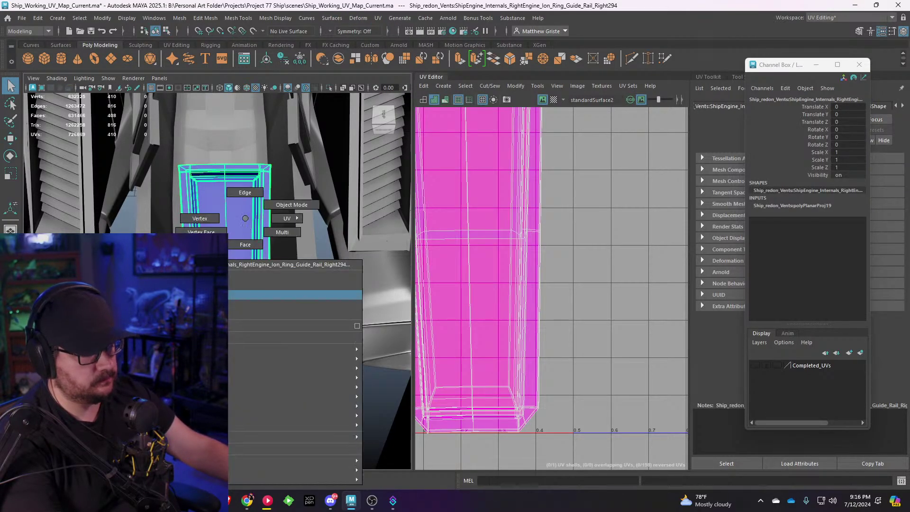
mouse_move(289, 481)
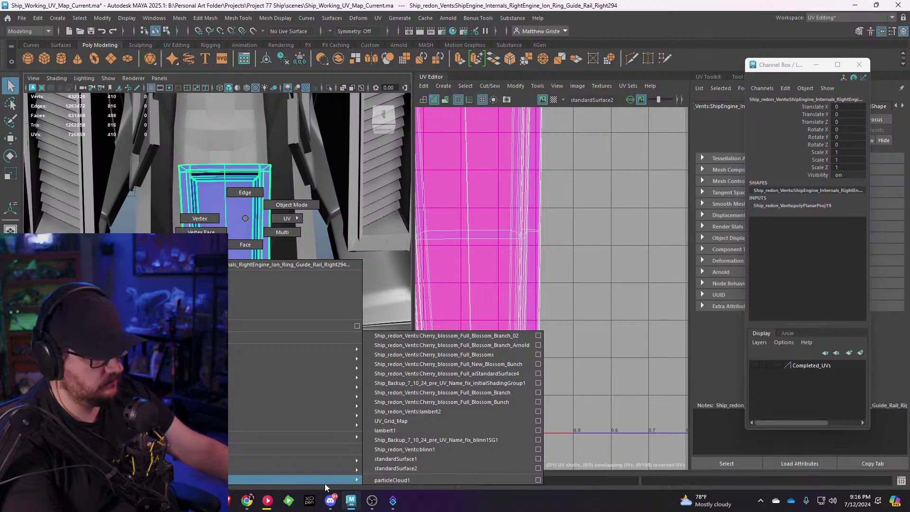
click(405, 421)
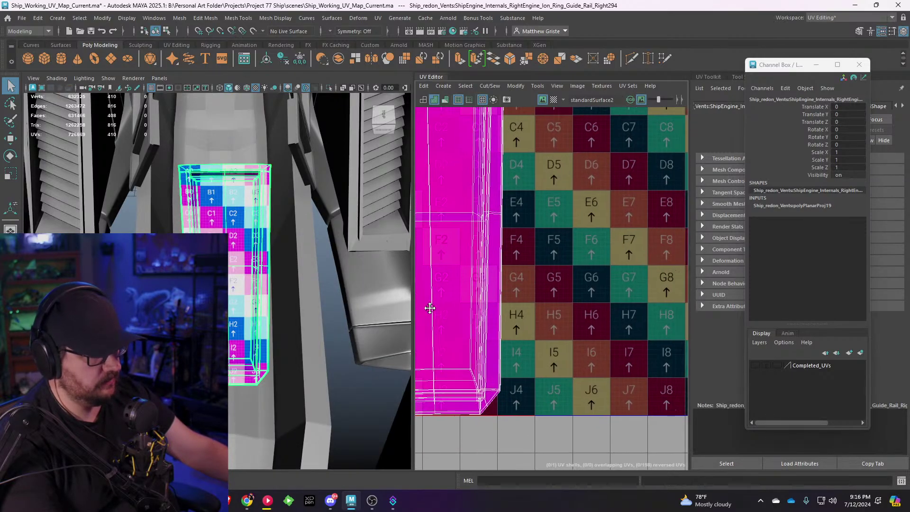
Step: Isolate the recessed panel frame in the viewport and turn it to show its side profile
mouse_move(295, 261)
alt+mouse_down()
mouse_move(204, 210)
mouse_move(300, 246)
alt+mouse_up()
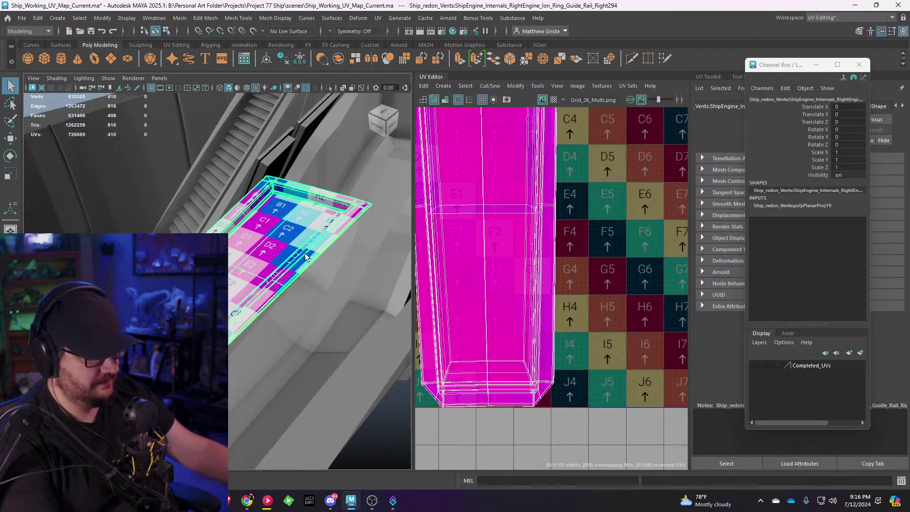
key(ctrl+1)
scroll(305, 253, up, 3)
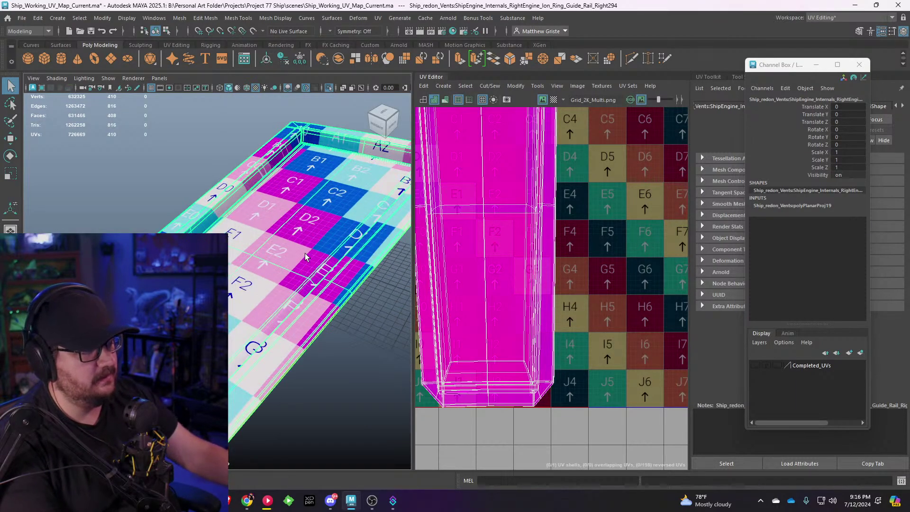
alt+drag(305, 253, 269, 246)
Step: Select the edge loop around the frame's outer rim and cut the UVs along it
right_drag(240, 211, 239, 189)
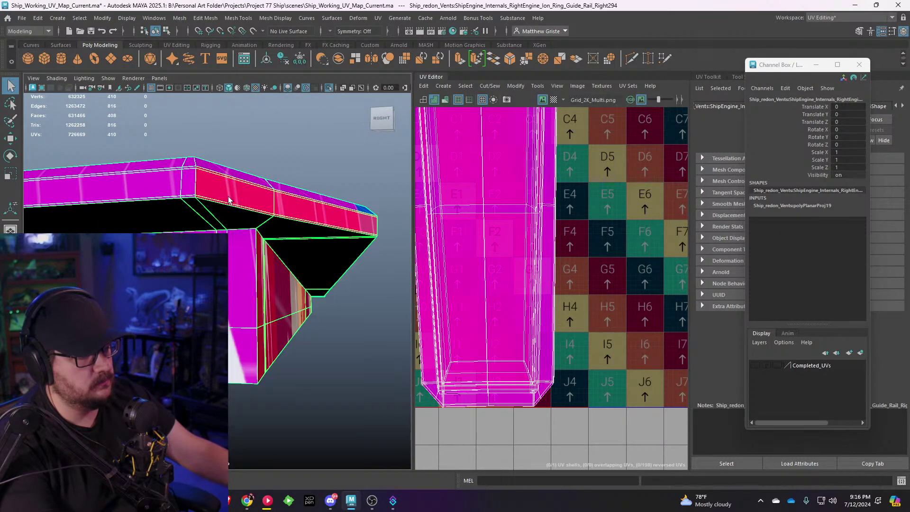
double_click(190, 201)
scroll(199, 211, down, 5)
alt+drag(199, 211, 118, 251)
alt+middle_drag(543, 243, 575, 276)
scroll(561, 287, down, 3)
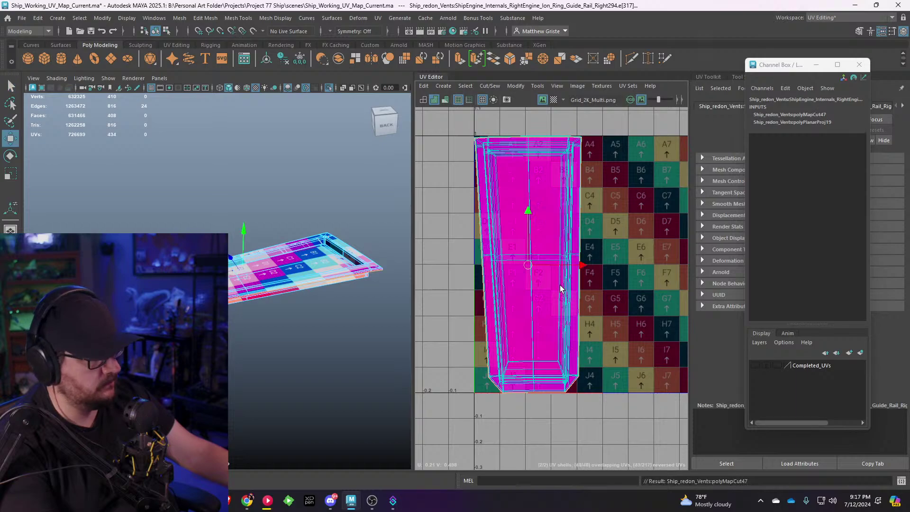
Step: Select the frame's underside as a UV shell and move it beside the UV tile, on the negative U side
right_click(286, 266)
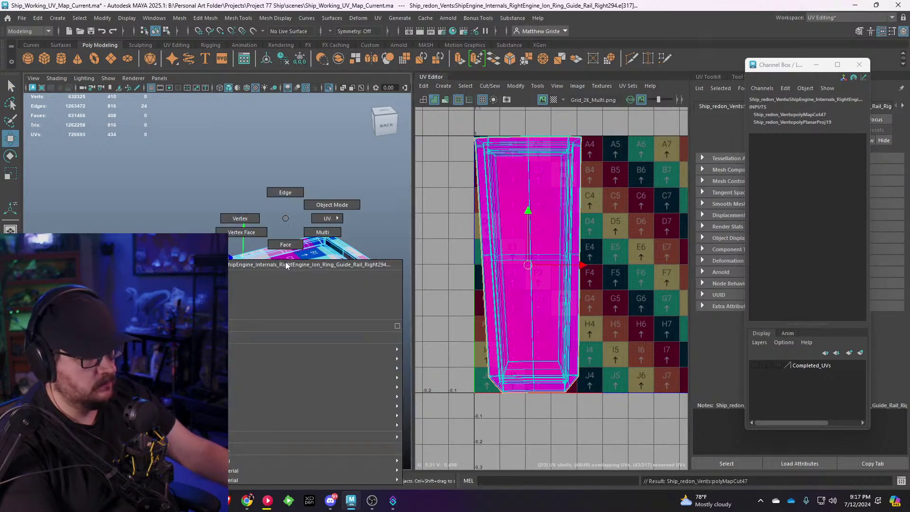
click(322, 218)
click(532, 254)
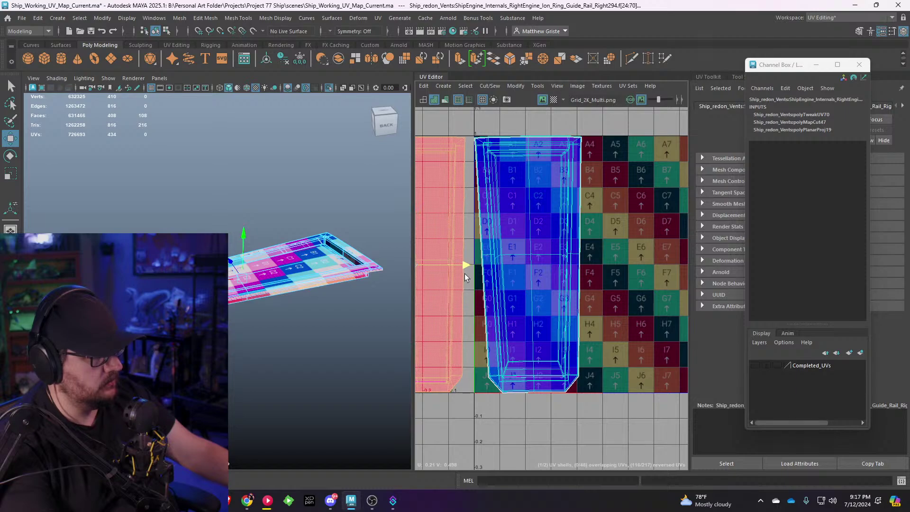
alt+middle_drag(464, 274, 587, 269)
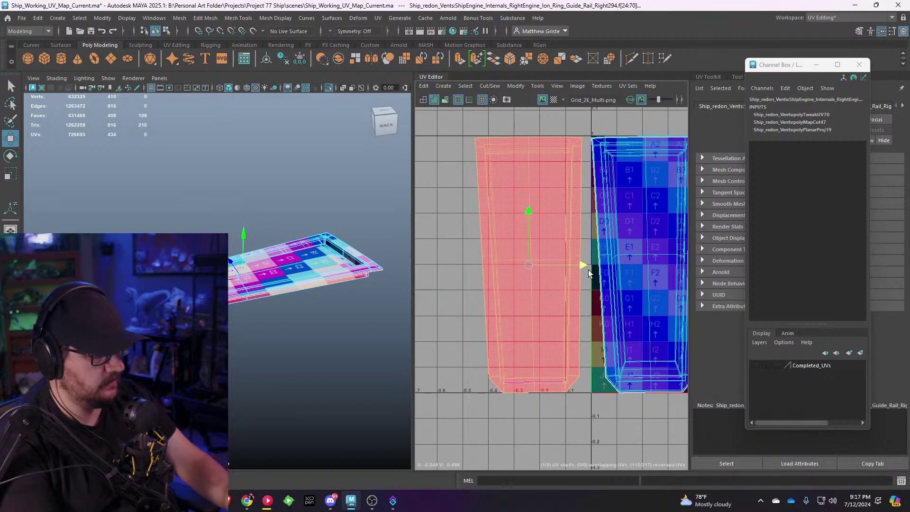
Step: Unfold the underside shell and rotate it upright beside the UV tile
alt+middle_drag(550, 202, 545, 206)
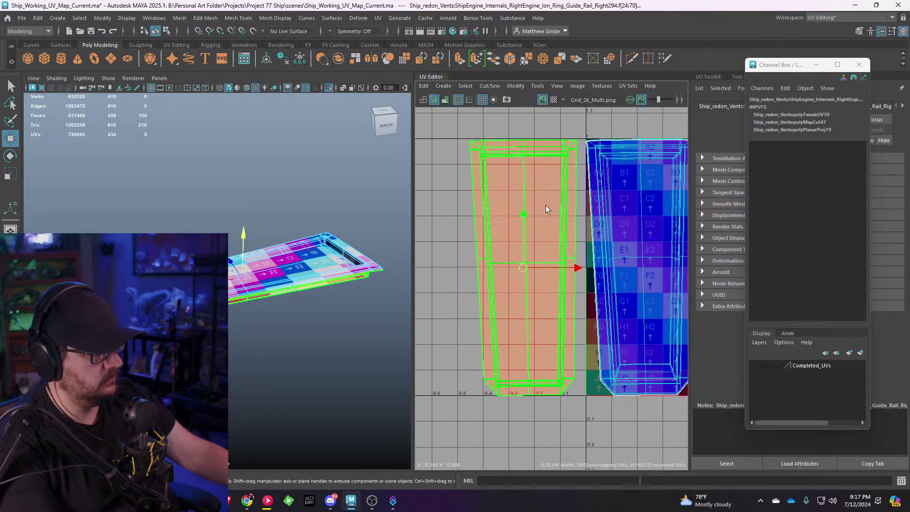
key(ctrl+u)
key(e)
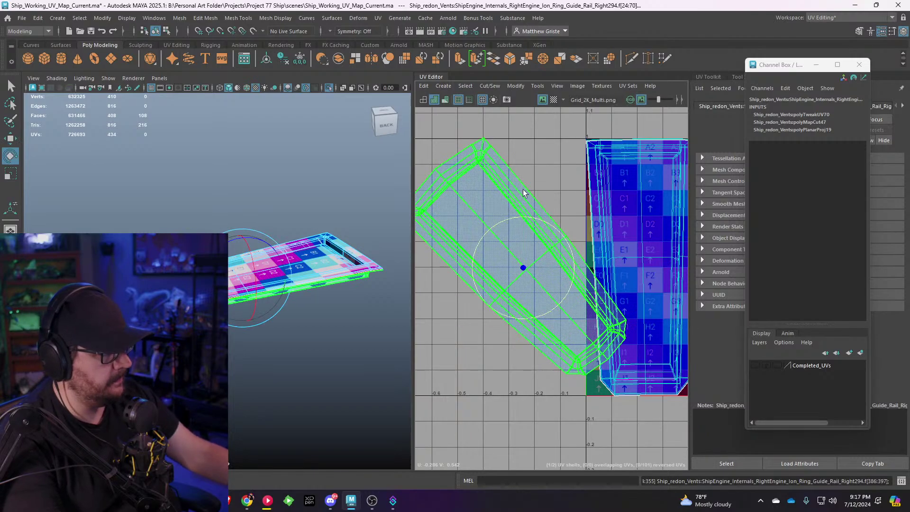
drag(538, 219, 575, 227)
scroll(565, 214, up, 6)
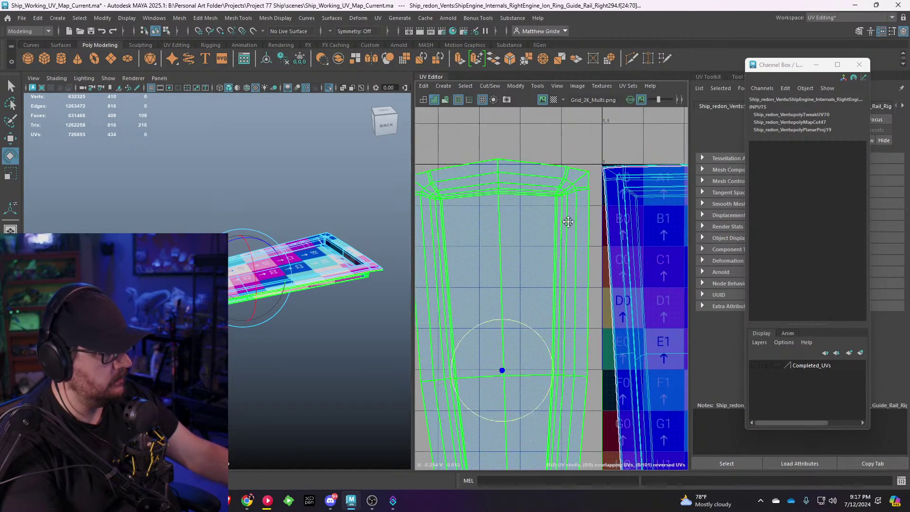
Step: Select the short edge runs at all four corners of the underside shell and cut the UVs along them
click(555, 210)
scroll(555, 211, down, 2)
alt+middle_drag(492, 239, 687, 258)
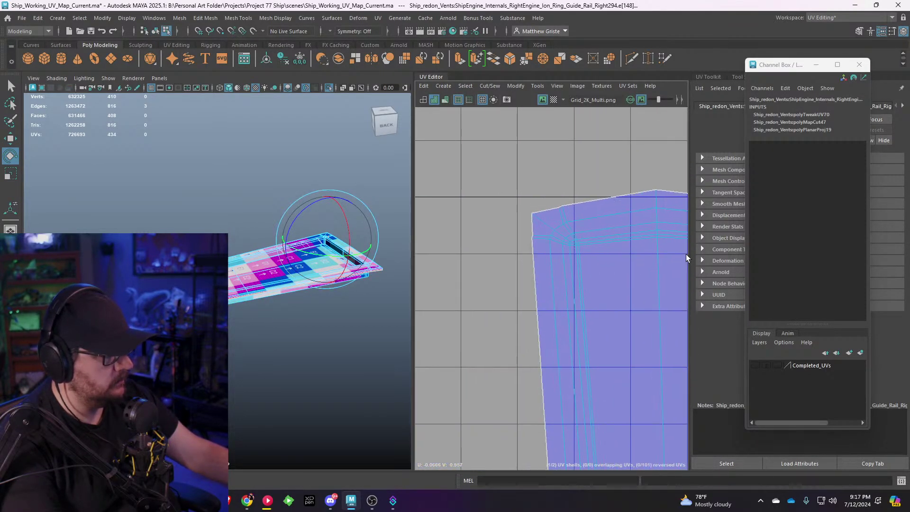
shift+click(538, 221)
scroll(538, 220, down, 2)
alt+middle_drag(503, 342, 558, 163)
scroll(558, 189, up, 3)
alt+middle_drag(530, 403, 497, 218)
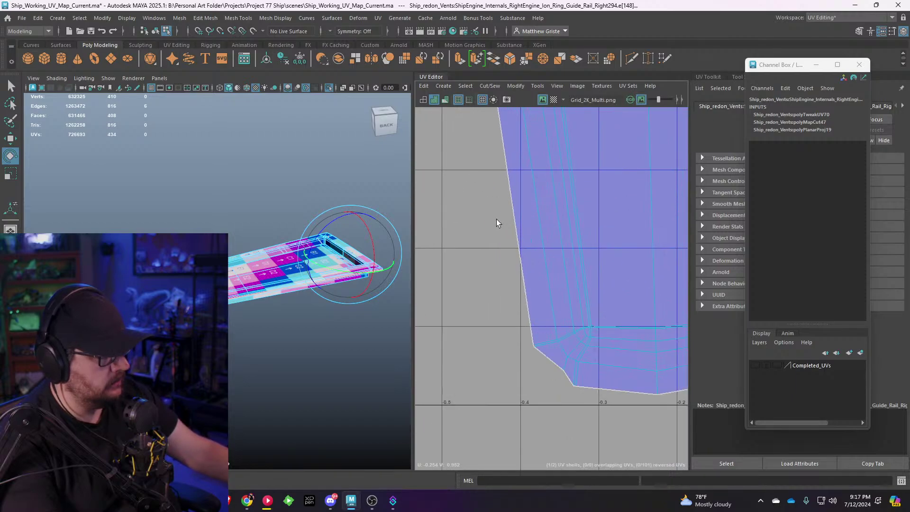
scroll(496, 218, up, 1)
alt+middle_drag(573, 353, 521, 276)
scroll(521, 277, up, 1)
shift+double_click(550, 304)
alt+middle_drag(622, 312, 445, 275)
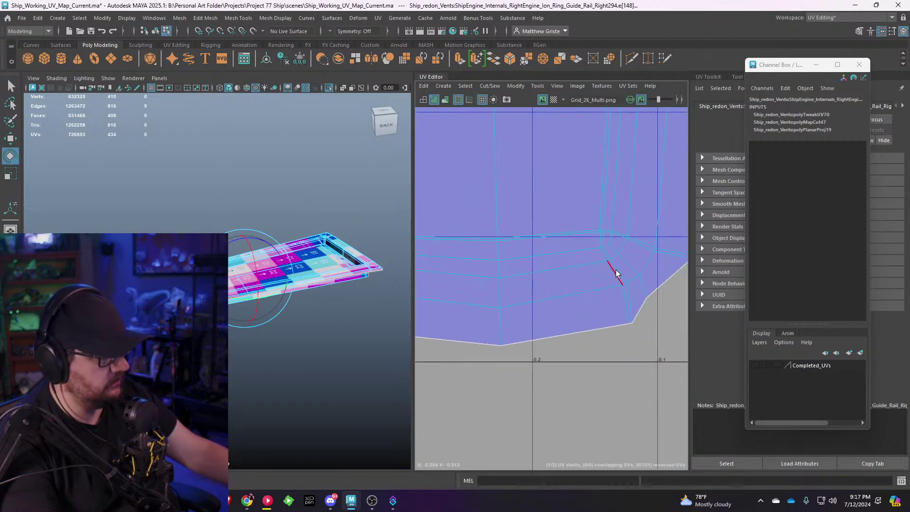
scroll(628, 272, down, 4)
alt+middle_drag(617, 304, 587, 319)
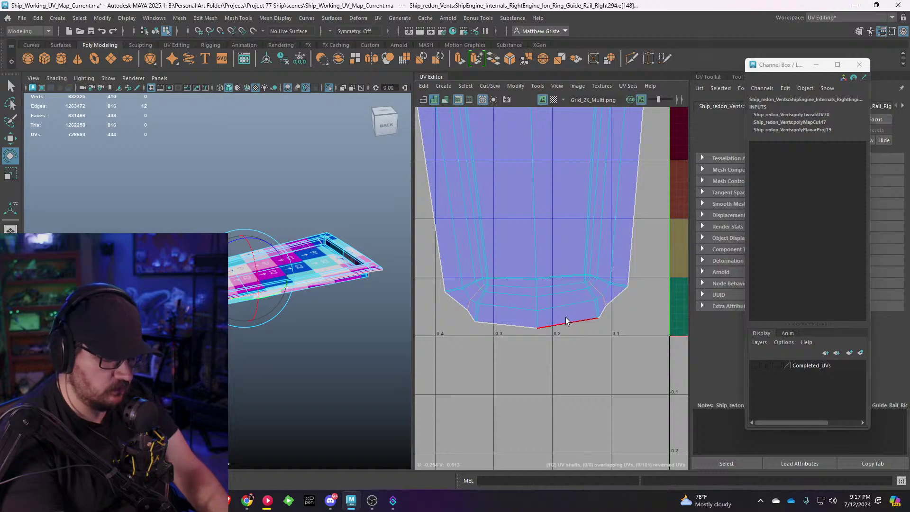
key(shift+x)
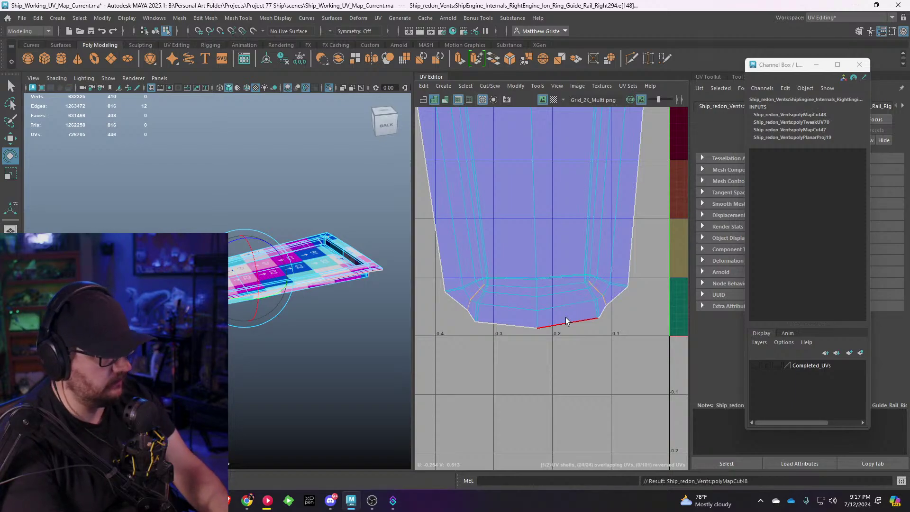
Step: Select the whole underside shell and unfold it with its corners cut open
scroll(566, 316, down, 2)
double_click(521, 228)
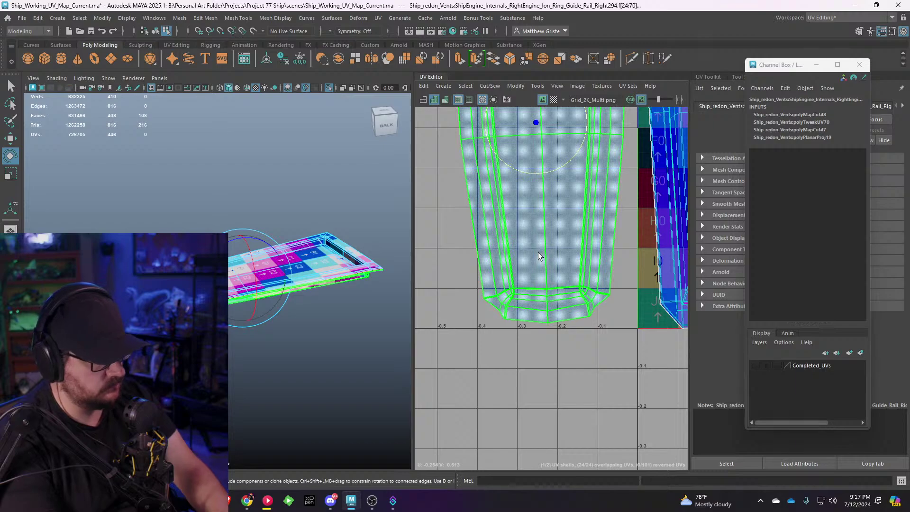
key(ctrl+u)
Step: Move the pointed corner UVs at the underside shell's lower end up to level them with the neighbouring border
click(610, 336)
scroll(610, 336, up, 5)
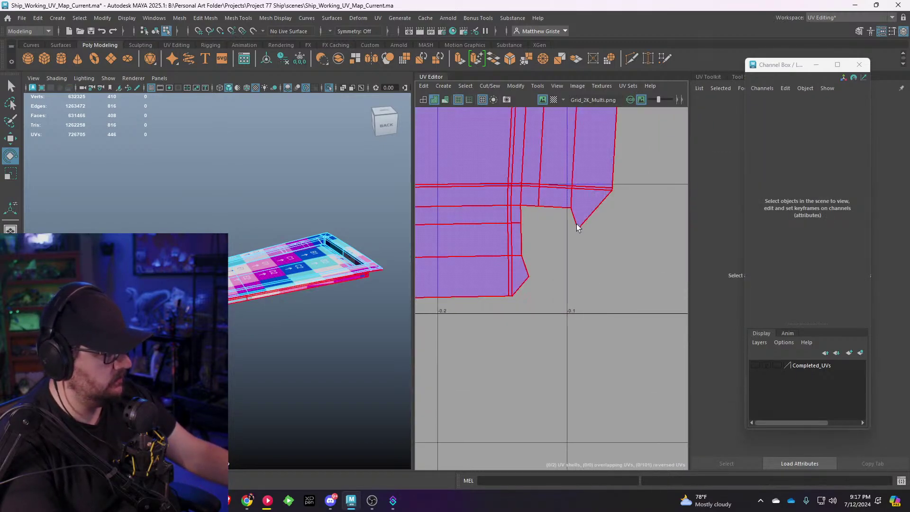
right_drag(577, 228, 634, 226)
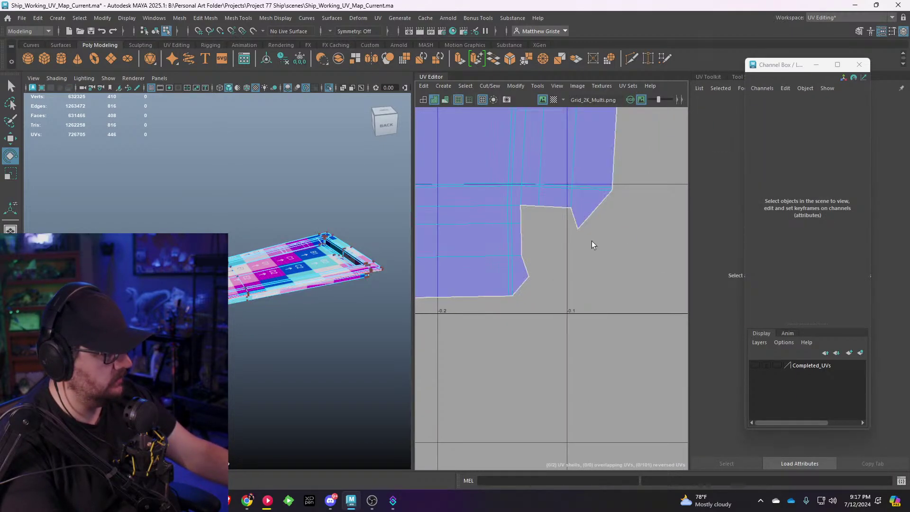
click(578, 224)
alt+middle_drag(554, 251, 703, 287)
alt+middle_drag(550, 285, 688, 292)
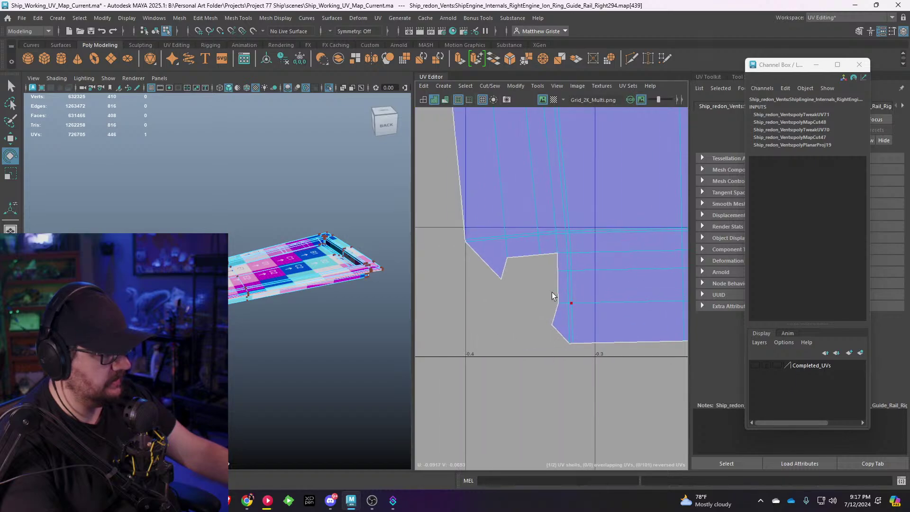
scroll(512, 293, down, 3)
key(w)
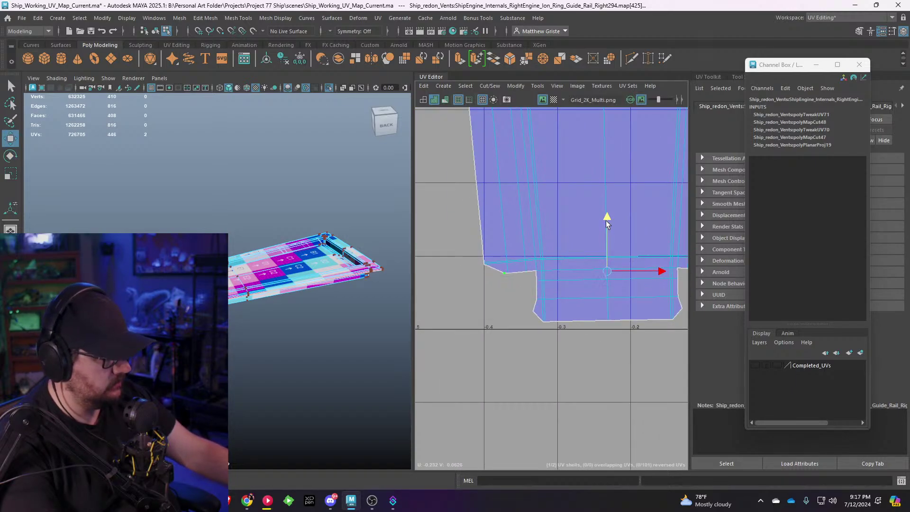
scroll(621, 242, down, 5)
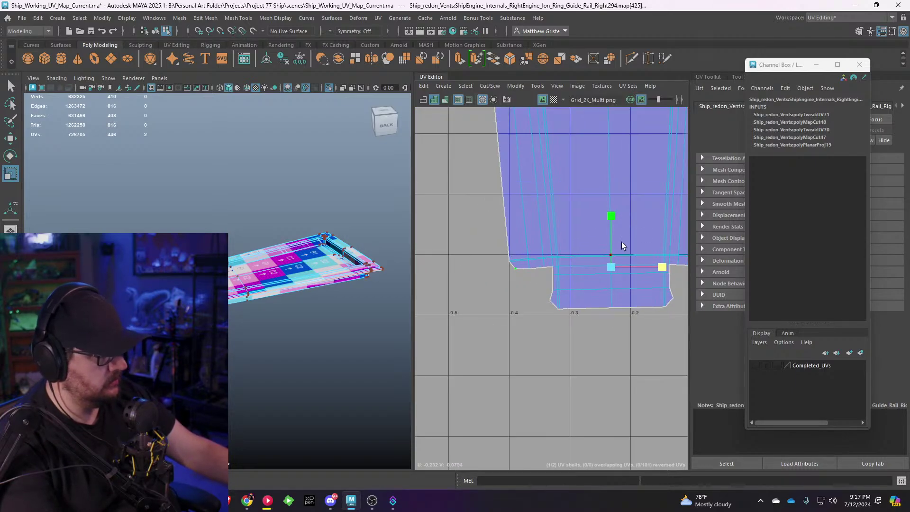
Step: Move the pointed corner UVs at the underside shell's upper end down to level them with the neighbouring border
alt+middle_drag(602, 230, 535, 447)
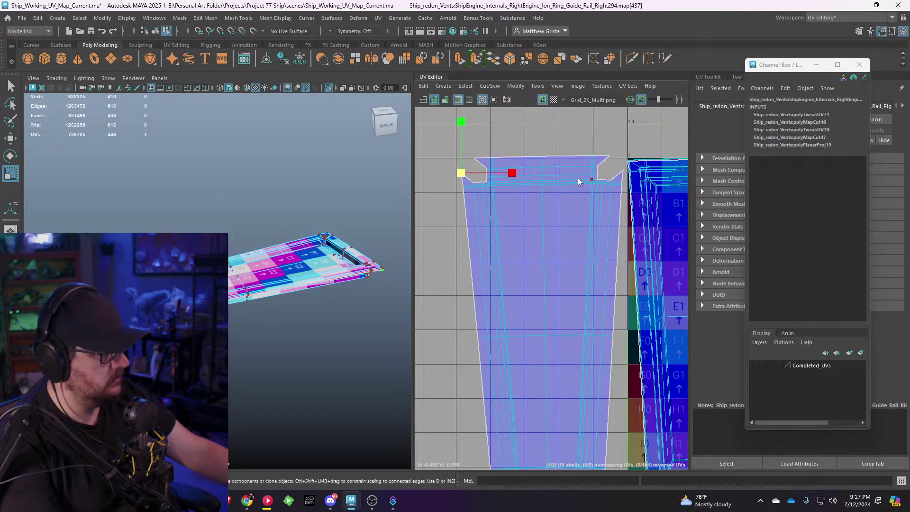
key(w)
drag(542, 126, 543, 140)
right_drag(528, 187, 555, 180)
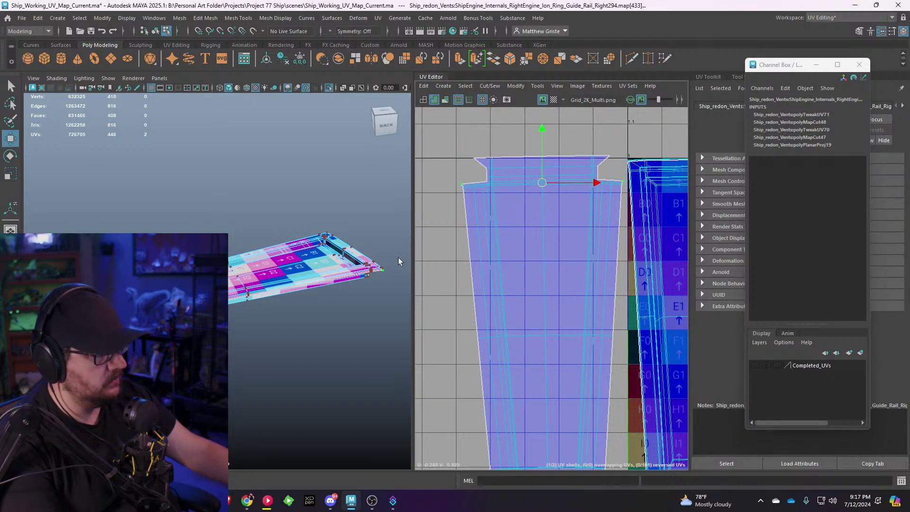
Step: Reselect the recessed frame as an object and unfold its front shell inside the UV tile
right_drag(306, 264, 347, 205)
click(347, 207)
alt+drag(347, 208, 364, 361)
scroll(584, 320, down, 10)
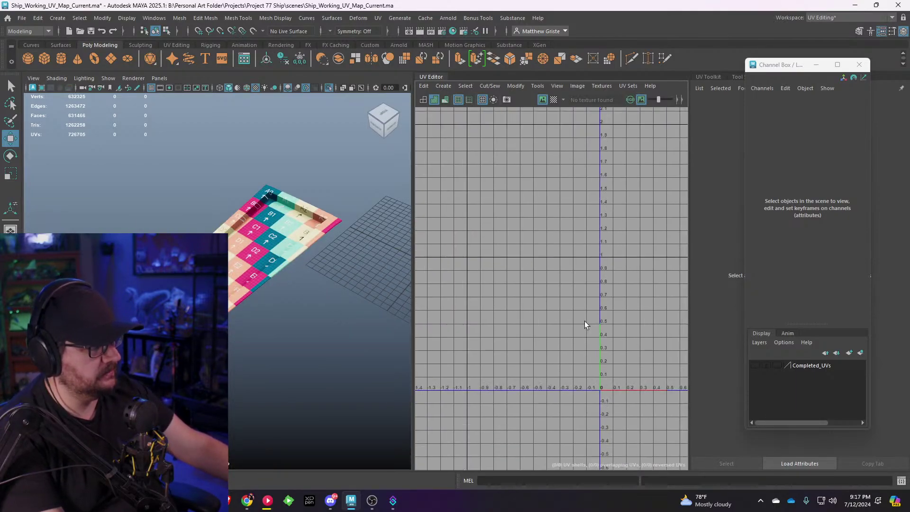
click(306, 238)
alt+drag(337, 279, 326, 267)
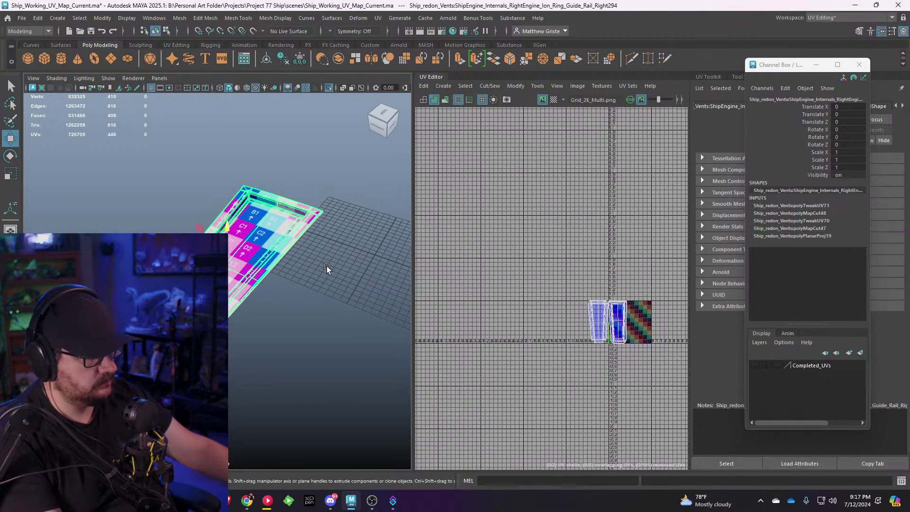
scroll(601, 324, up, 9)
alt+middle_drag(659, 306, 550, 351)
scroll(551, 346, up, 5)
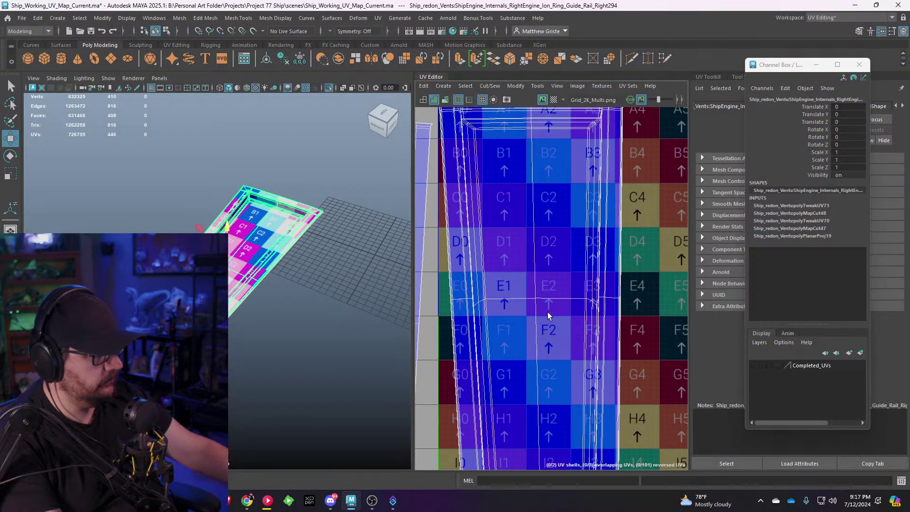
scroll(551, 317, down, 4)
alt+middle_drag(551, 317, 538, 289)
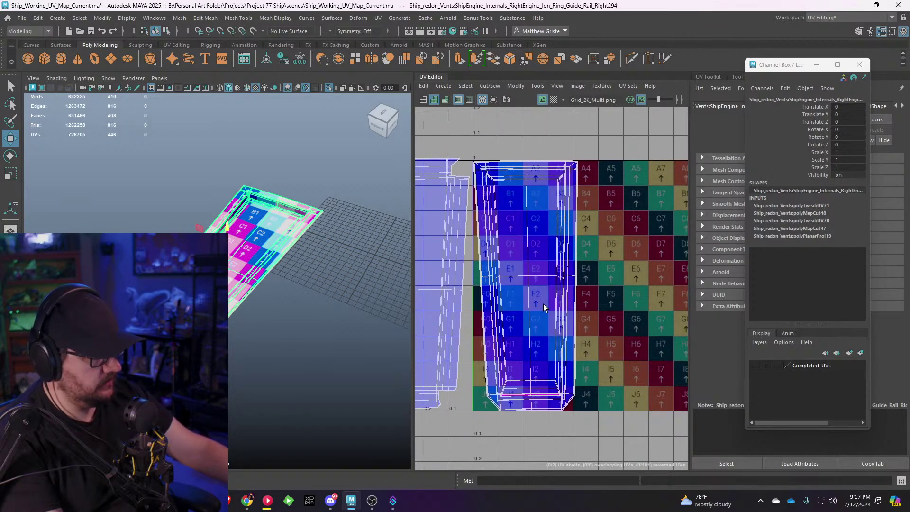
click(524, 279)
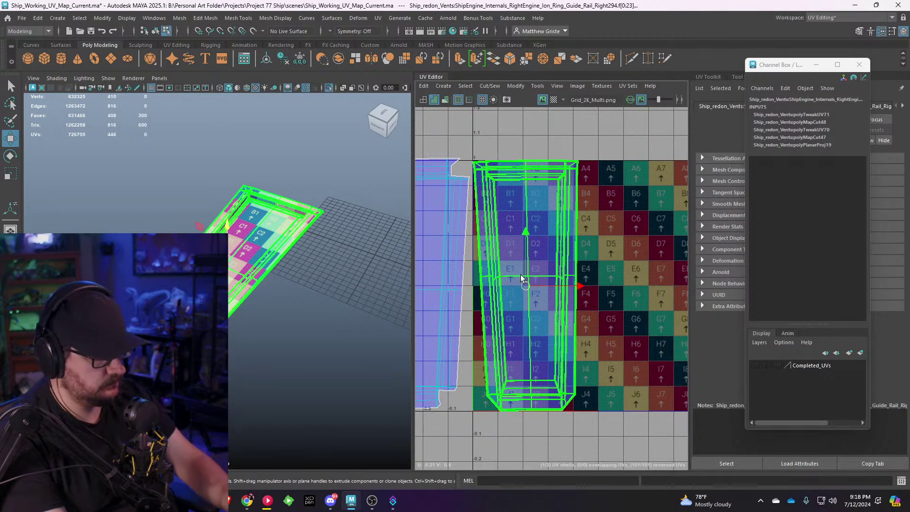
Step: Select the short edge runs crossing the outer border at all four corners of the front shell and cut the UVs along them
scroll(525, 283, up, 4)
alt+middle_drag(538, 219, 610, 364)
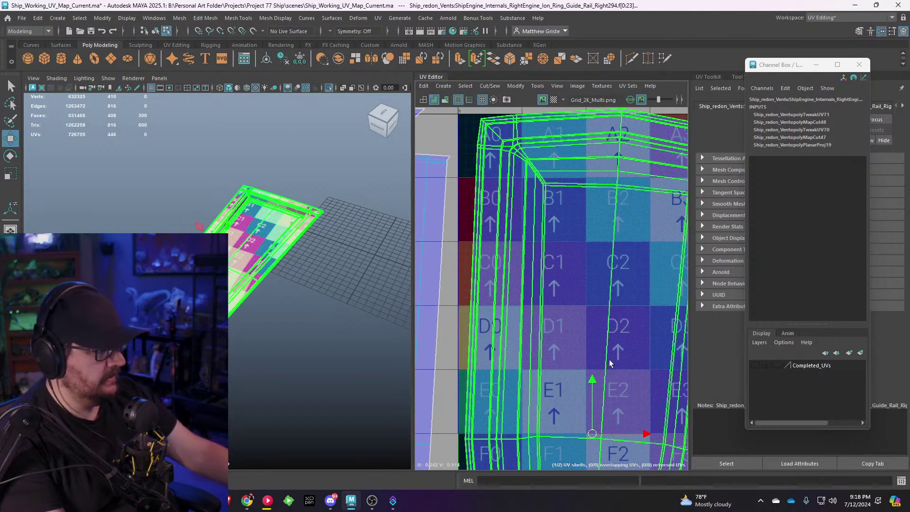
alt+middle_drag(497, 190, 524, 335)
scroll(525, 334, up, 1)
scroll(525, 334, up, 3)
alt+middle_drag(506, 207, 491, 229)
scroll(492, 230, up, 3)
right_drag(490, 228, 483, 201)
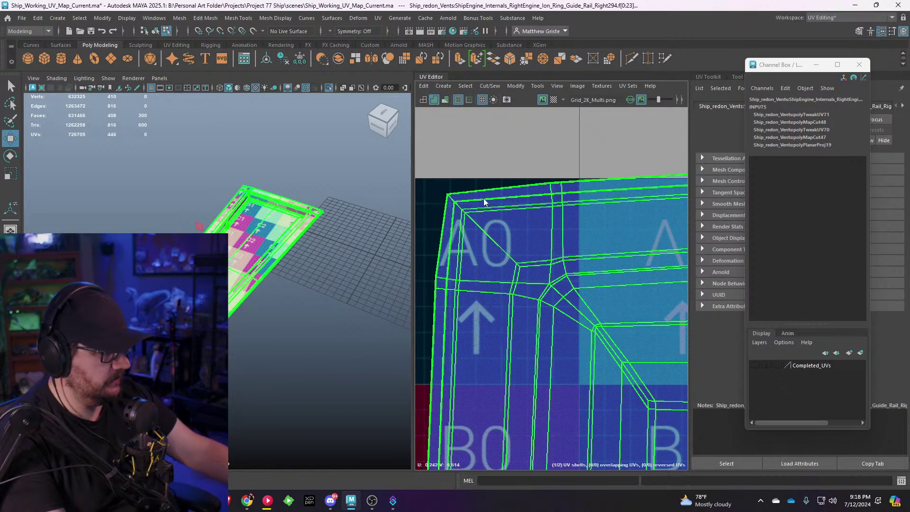
double_click(482, 229)
scroll(614, 304, down, 1)
alt+middle_drag(616, 306, 420, 292)
scroll(678, 301, down, 1)
alt+middle_drag(680, 302, 388, 273)
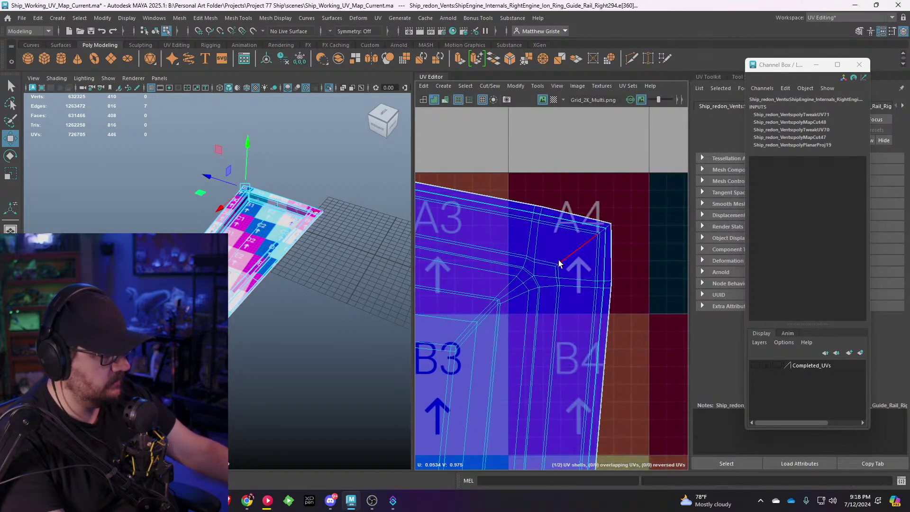
shift+double_click(569, 255)
scroll(569, 255, down, 4)
alt+middle_drag(554, 394, 578, 189)
alt+middle_drag(578, 315, 610, 121)
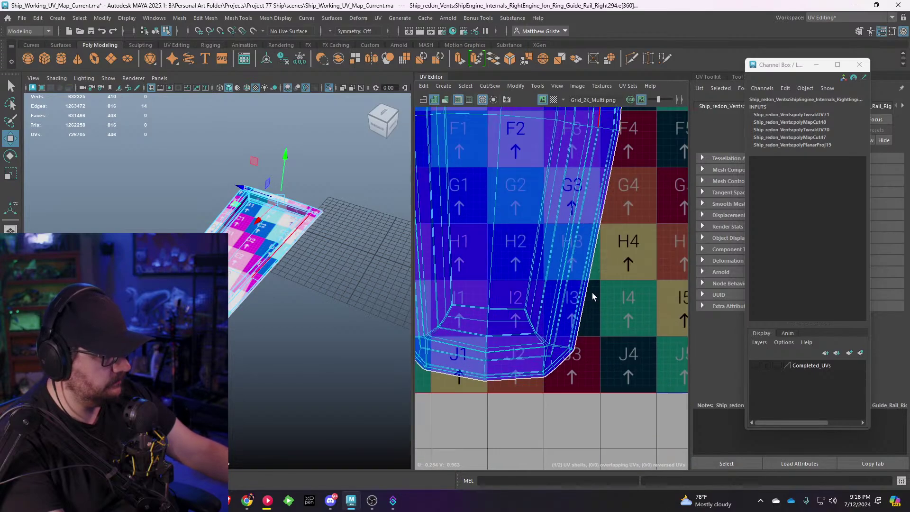
scroll(592, 292, up, 3)
scroll(601, 337, up, 3)
alt+middle_drag(467, 436, 598, 326)
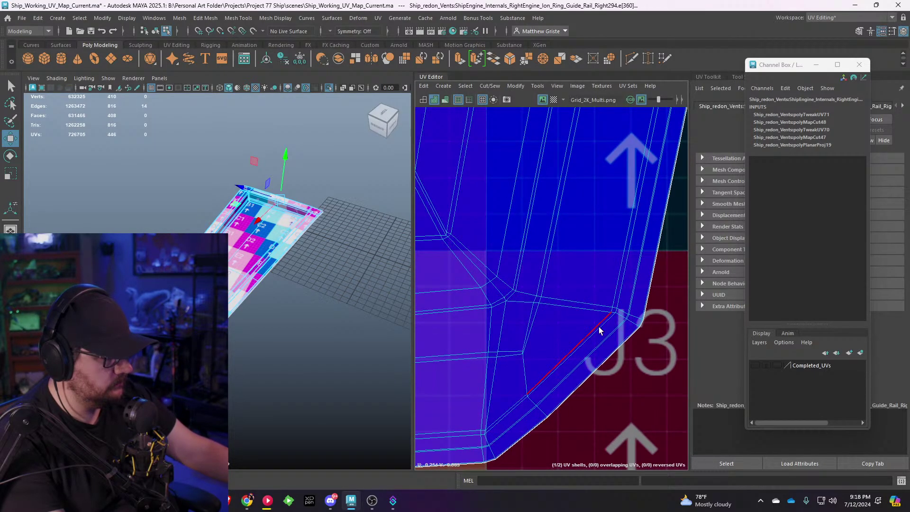
shift+double_click(525, 369)
scroll(525, 369, down, 3)
alt+middle_drag(507, 398, 819, 343)
shift+double_click(520, 299)
scroll(545, 339, down, 3)
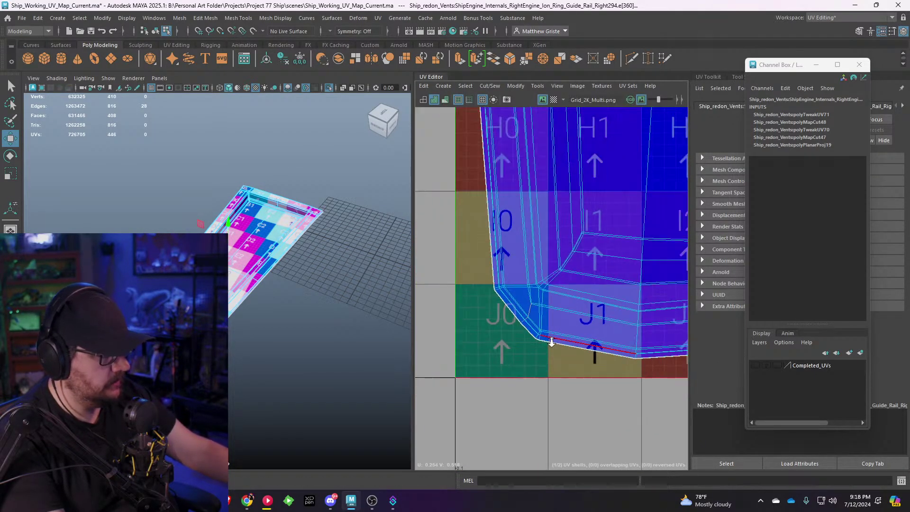
alt+middle_drag(550, 342, 520, 345)
key(shift+x)
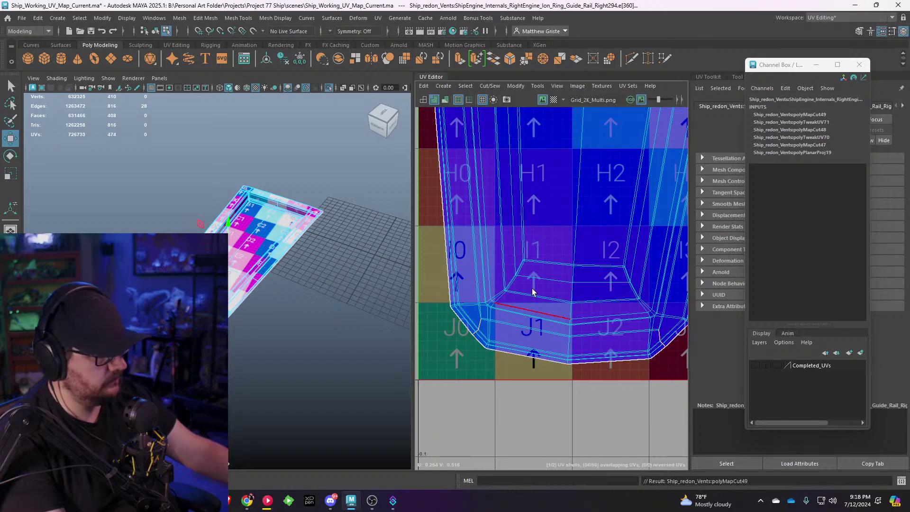
Step: Select the whole front shell, unfold it with its outer corners cut, and ready it for rotation
right_drag(532, 284, 508, 267)
click(509, 267)
key(ctrl+u)
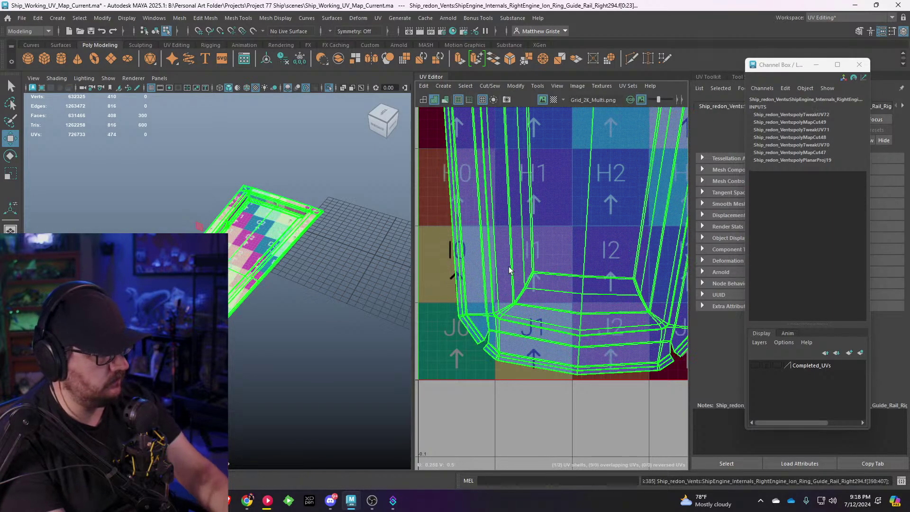
scroll(509, 267, down, 6)
alt+middle_drag(546, 214, 545, 363)
scroll(545, 366, up, 4)
key(e)
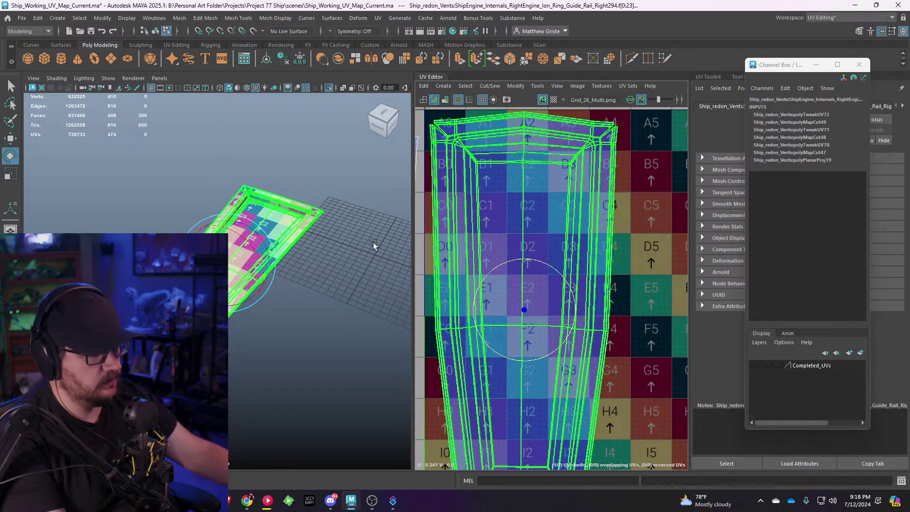
Step: Select the edges along the inner rim of the frame's recess at one of its corners in the viewport
alt+drag(373, 245, 327, 248)
alt+middle_drag(294, 242, 320, 287)
scroll(320, 287, up, 4)
alt+drag(309, 295, 223, 303)
alt+drag(216, 256, 275, 266)
alt+middle_drag(247, 256, 341, 303)
alt+drag(332, 313, 238, 316)
key(F8)
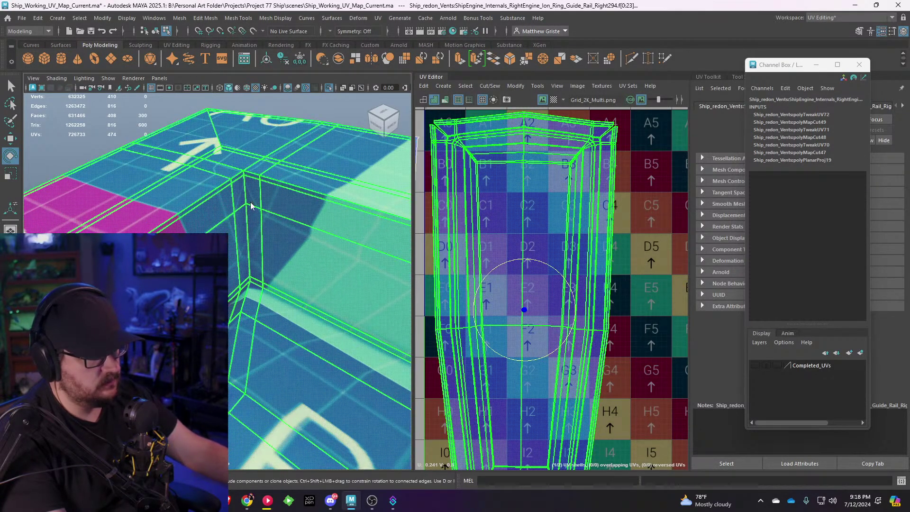
right_drag(250, 203, 248, 176)
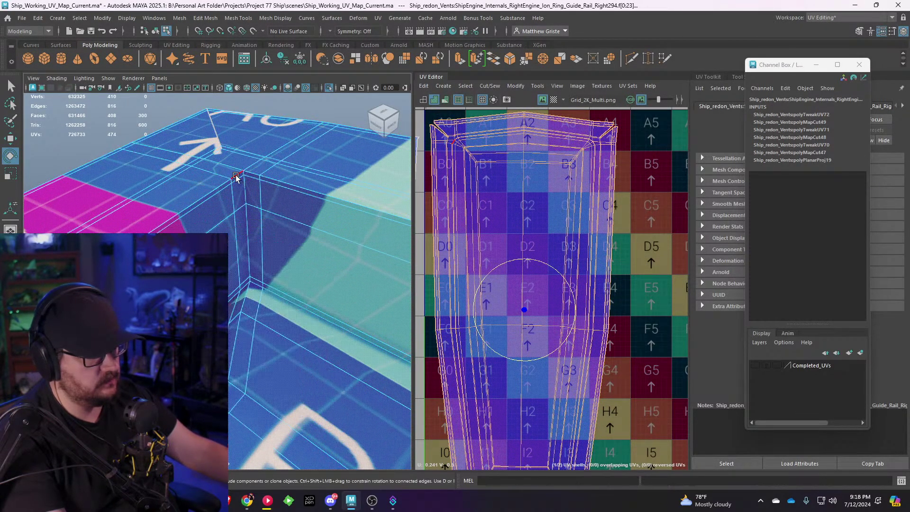
click(236, 177)
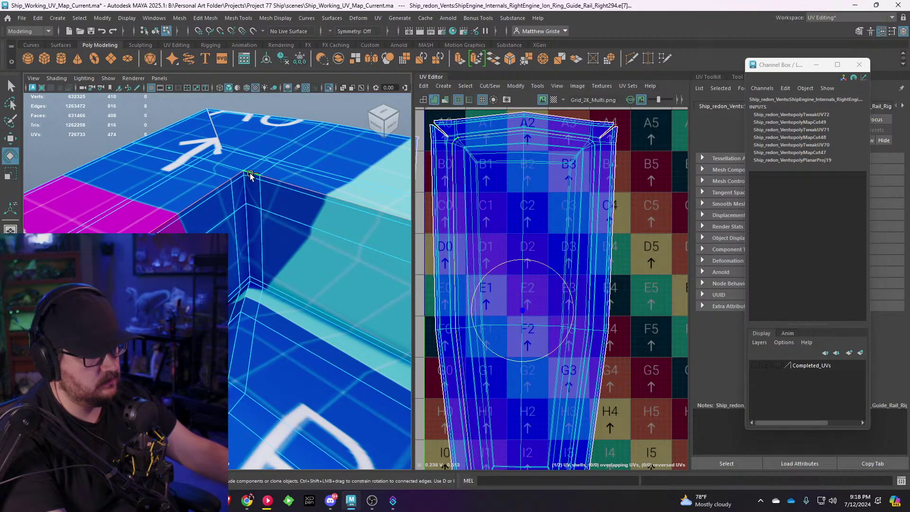
Step: Add the remaining inner rim edges around the frame's recess to the selection and cut the UVs along them
alt+drag(250, 174, 290, 205)
scroll(280, 284, up, 4)
alt+middle_drag(265, 306, 398, 303)
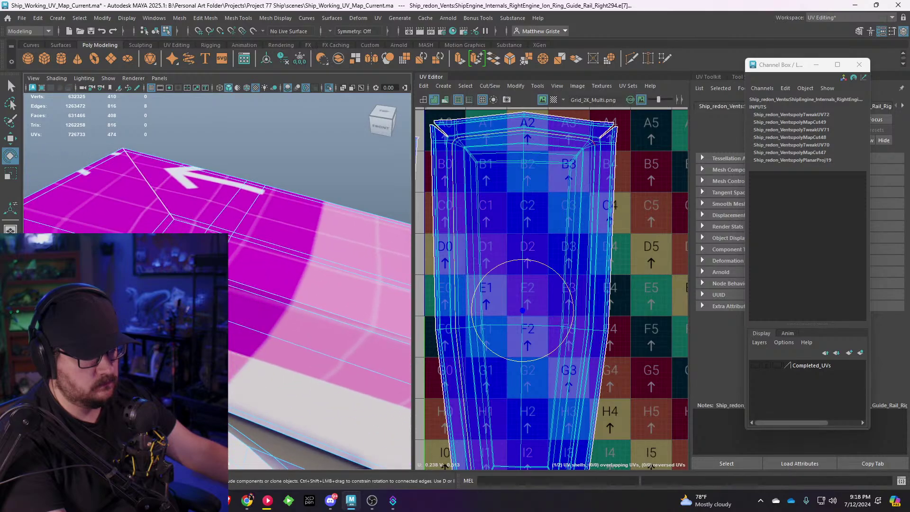
scroll(308, 349, down, 4)
alt+middle_drag(308, 349, 128, 251)
alt+drag(284, 251, 372, 282)
scroll(372, 282, up, 4)
alt+middle_drag(372, 281, 235, 251)
alt+drag(235, 251, 232, 230)
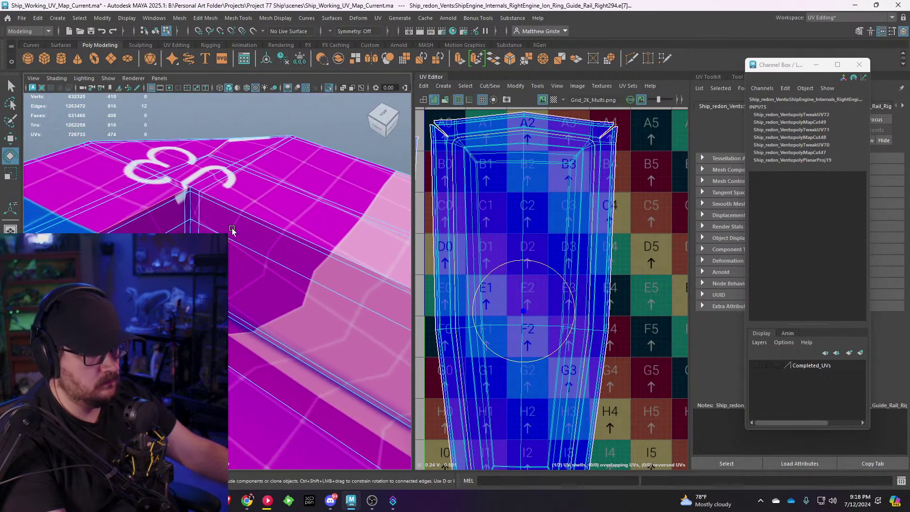
shift+double_click(223, 203)
scroll(223, 211, down, 8)
scroll(555, 282, down, 4)
alt+middle_drag(554, 283, 565, 251)
scroll(565, 251, down, 1)
key(shift+x)
Step: Select the separated recess shell and move it clear of the outer border shell toward the far side of the UV tile
right_drag(553, 232, 505, 216)
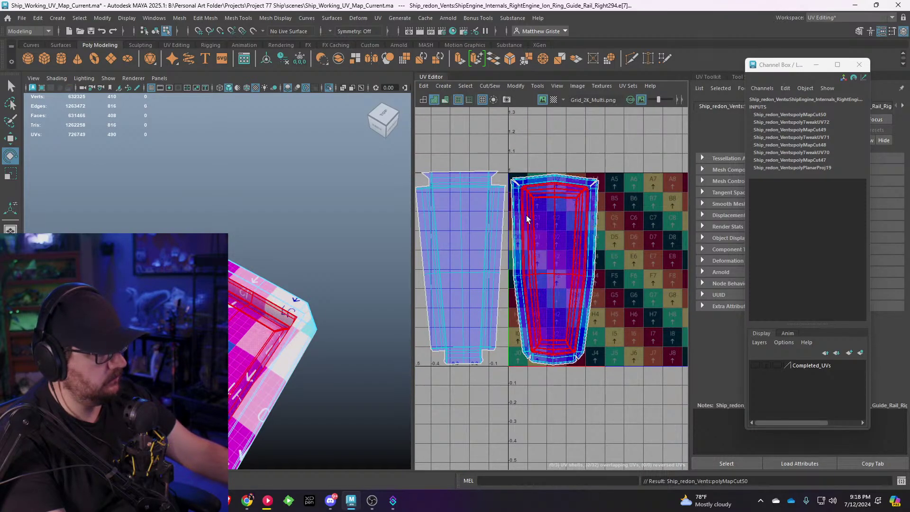
click(527, 215)
key(w)
middle_drag(566, 271, 690, 272)
Step: Unfold the outer border shell, scale it down and place it outside the UV tile beyond the underside shell
click(599, 204)
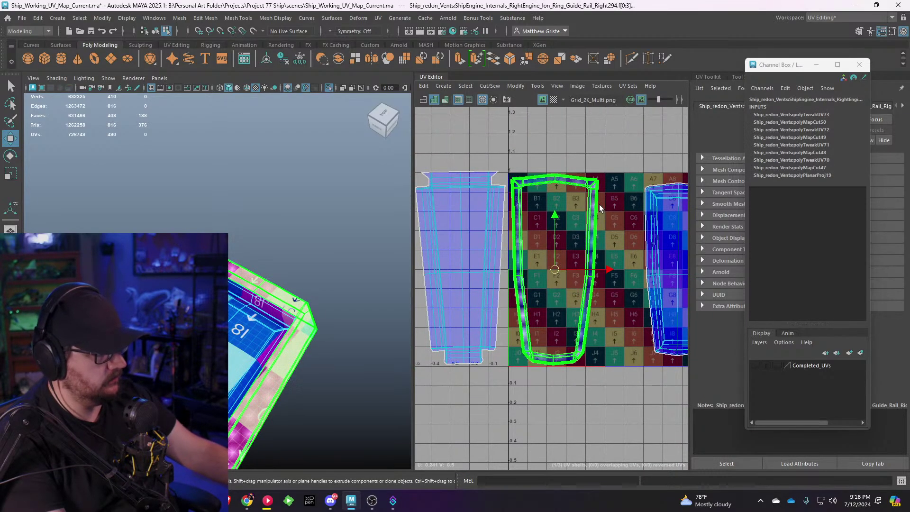
key(r)
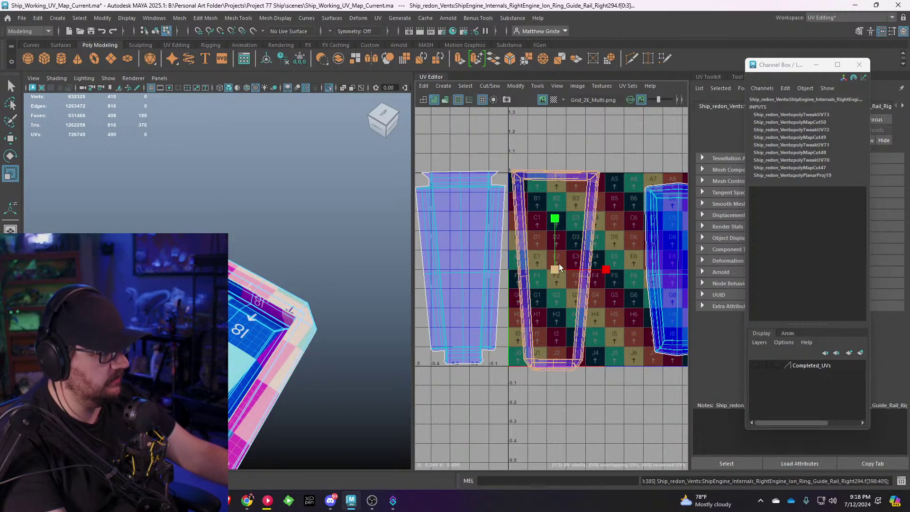
drag(557, 271, 431, 269)
alt+middle_drag(440, 262, 561, 252)
shift+click(555, 260)
key(r)
drag(601, 267, 513, 245)
key(w)
click(561, 271)
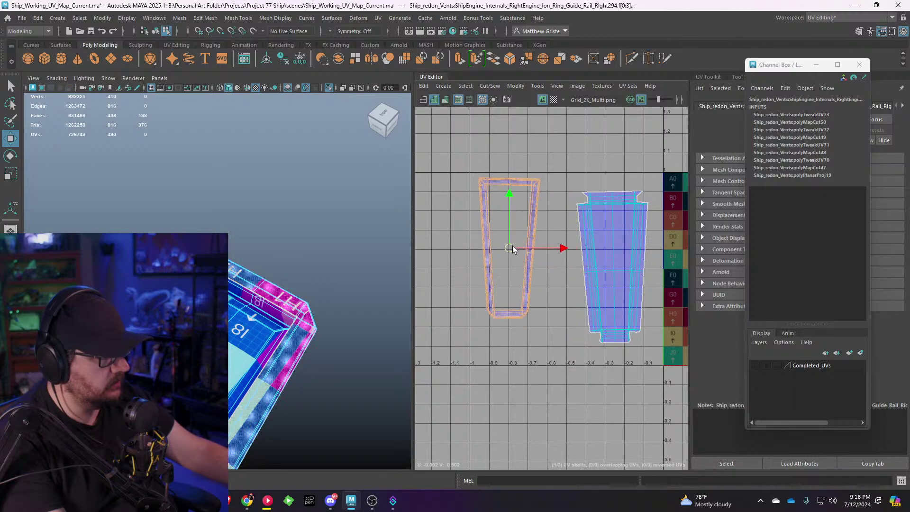
Step: Move the underside shell next to the outer border shell and adjust its scale
click(613, 234)
drag(607, 260, 575, 246)
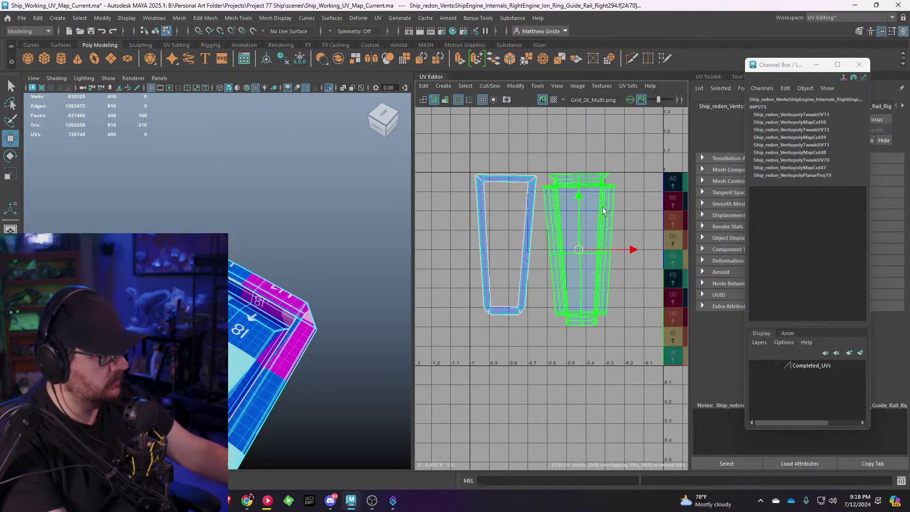
key(e)
drag(604, 207, 603, 207)
key(r)
drag(580, 249, 582, 249)
scroll(598, 270, down, 3)
alt+middle_drag(599, 272, 467, 258)
Step: Select the recess shell and move it back over columns 1 to 3 of the UV tile
click(608, 249)
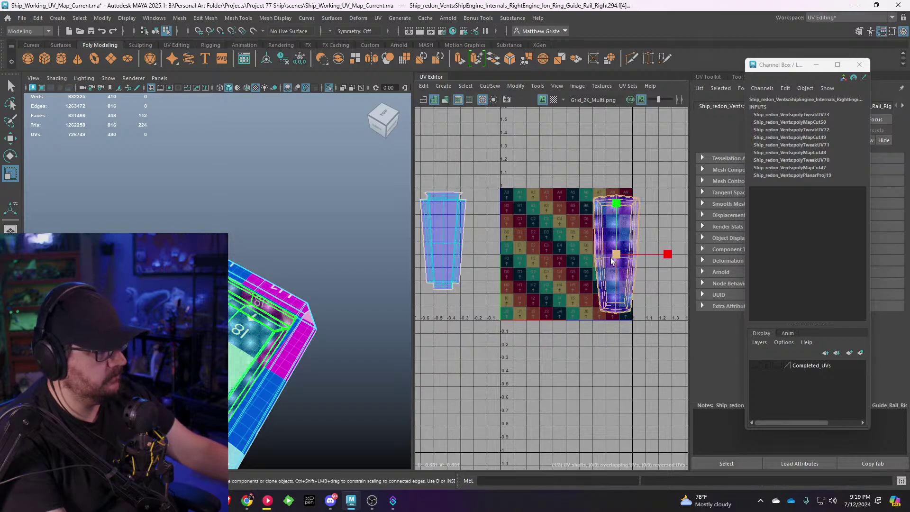
key(w)
drag(613, 255, 532, 262)
scroll(545, 265, up, 8)
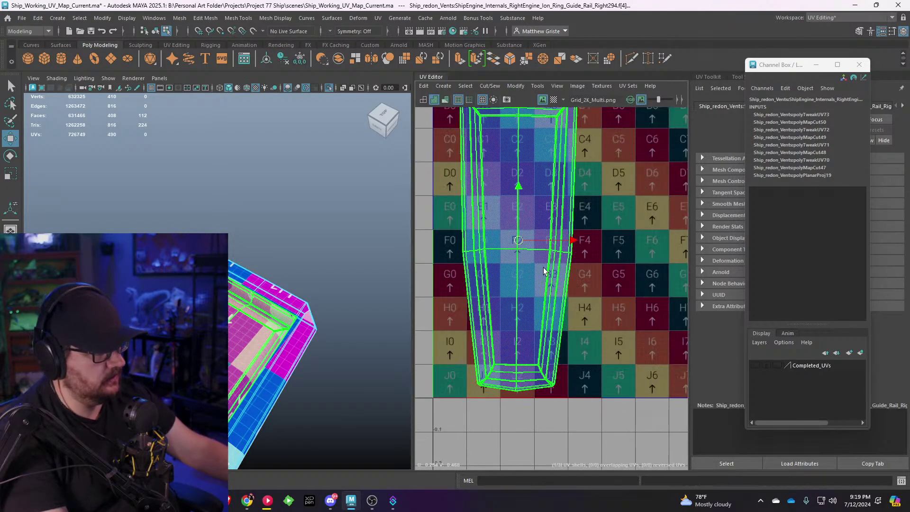
alt+middle_drag(583, 324, 546, 311)
scroll(575, 284, up, 3)
Step: Select the edge runs crossing the recess shell's walls at all four corners and cut the UVs along them
right_drag(575, 256, 574, 218)
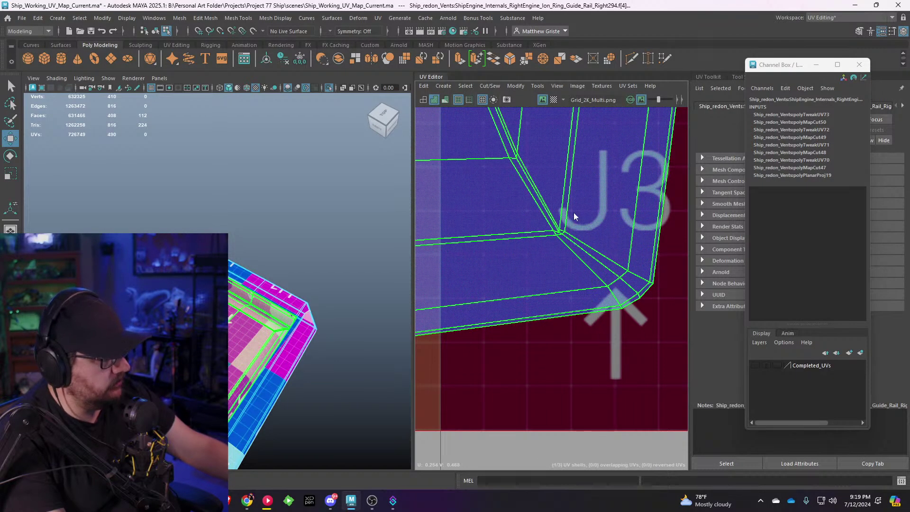
double_click(579, 246)
scroll(578, 247, down, 5)
alt+middle_drag(476, 242, 715, 271)
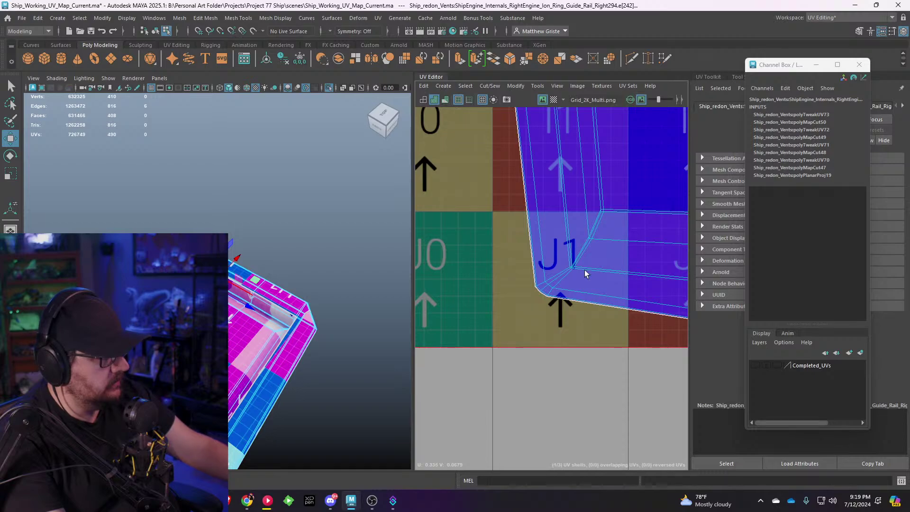
scroll(559, 290, up, 3)
shift+double_click(540, 283)
scroll(541, 293, down, 9)
alt+middle_drag(573, 182, 530, 310)
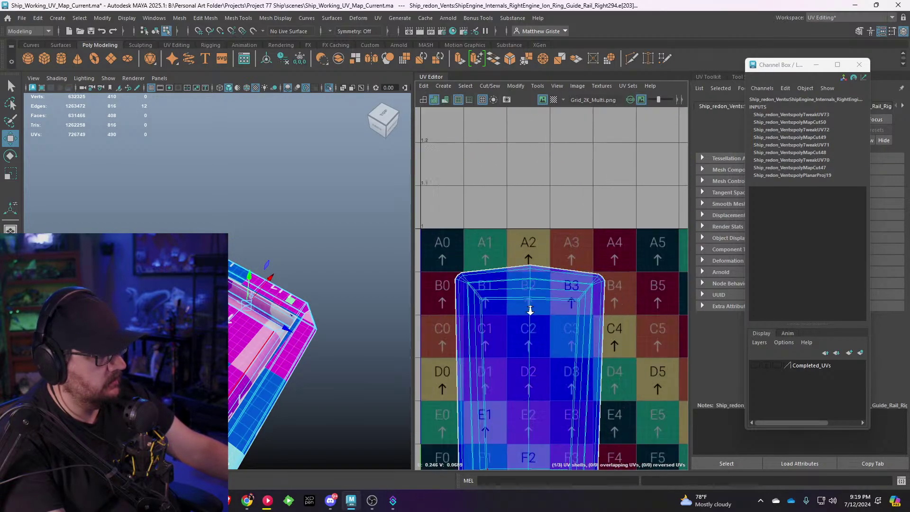
scroll(529, 310, up, 5)
scroll(492, 275, down, 3)
alt+middle_drag(637, 306, 450, 300)
scroll(544, 263, up, 3)
shift+double_click(601, 209)
scroll(595, 227, down, 3)
alt+middle_drag(531, 369, 575, 328)
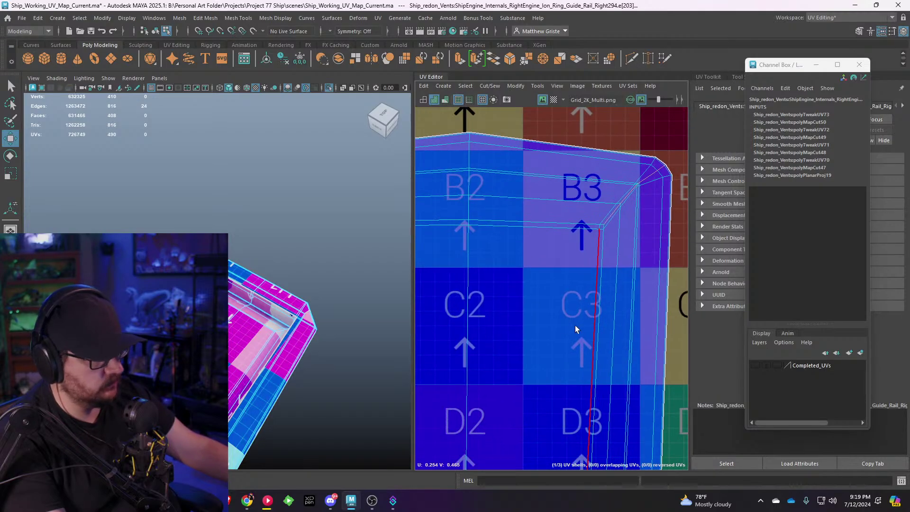
alt+middle_drag(628, 273, 644, 264)
scroll(639, 263, down, 1)
key(shift+x)
Step: Select the whole recess shell and unfold it with its corners cut
shift+right_drag(605, 245, 536, 211)
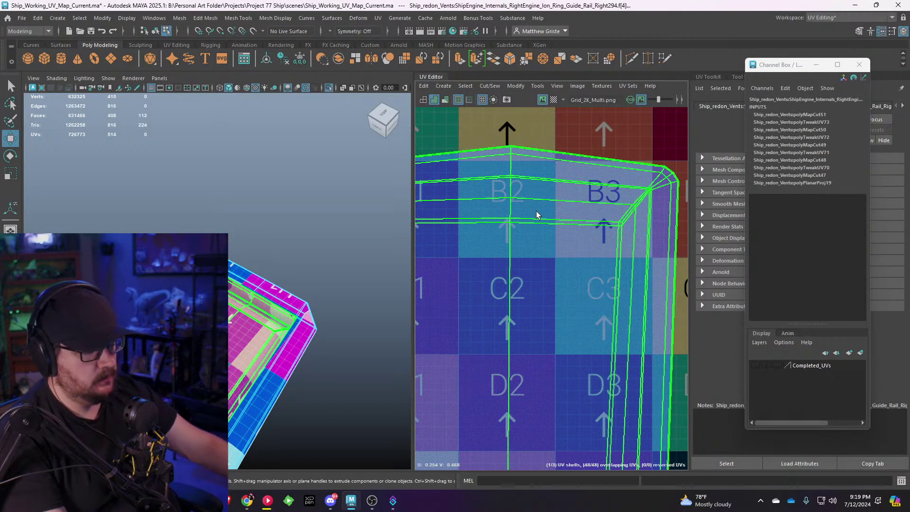
scroll(535, 211, down, 5)
scroll(539, 271, down, 2)
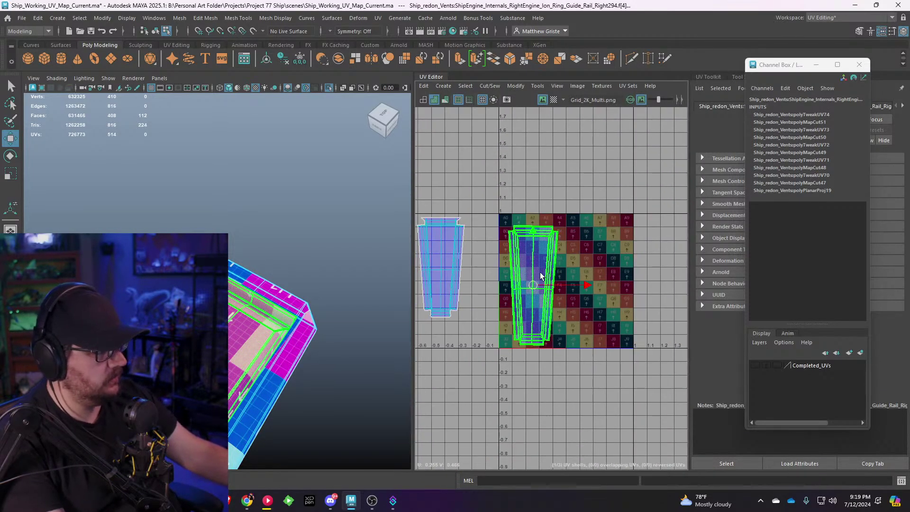
scroll(541, 270, up, 1)
key(e)
scroll(527, 293, down, 2)
alt+middle_drag(527, 293, 630, 283)
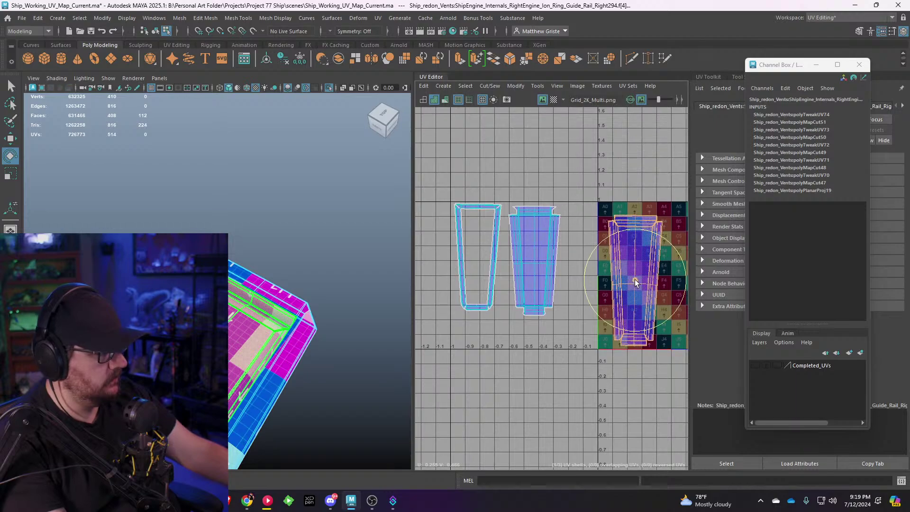
drag(634, 284, 615, 281)
key(ctrl+z)
Step: Resize and arrange the outer border, underside and recess shells in a row beside the UV tile
key(w)
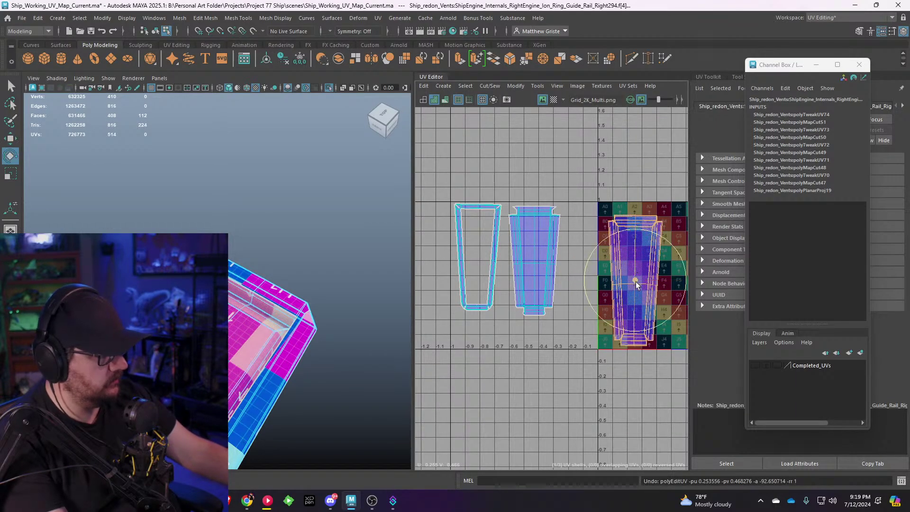
key(w)
drag(635, 283, 522, 266)
click(531, 217)
key(r)
key(w)
click(576, 281)
drag(576, 281, 568, 261)
key(e)
key(r)
key(w)
drag(554, 200, 491, 271)
scroll(584, 257, down, 4)
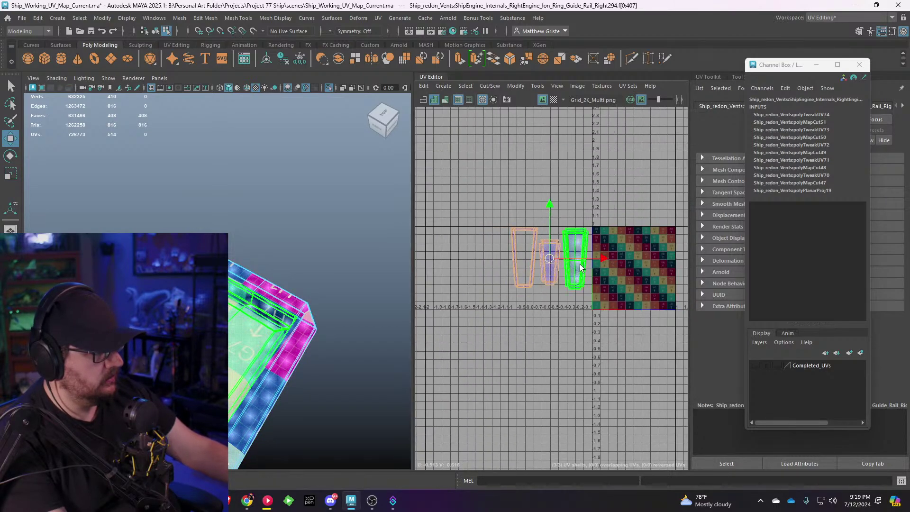
Step: Return to object mode, deselect the frame and examine the checker texture across its recess and border
scroll(245, 301, down, 5)
right_drag(218, 302, 300, 243)
click(254, 252)
alt+drag(247, 255, 290, 221)
scroll(279, 259, up, 4)
click(209, 277)
click(236, 262)
scroll(291, 237, up, 5)
mouse_move(308, 296)
alt+mouse_down()
mouse_move(292, 311)
mouse_move(247, 299)
mouse_move(242, 314)
mouse_move(339, 312)
mouse_move(303, 285)
alt+mouse_up()
alt+middle_drag(303, 285, 242, 201)
alt+drag(242, 200, 164, 129)
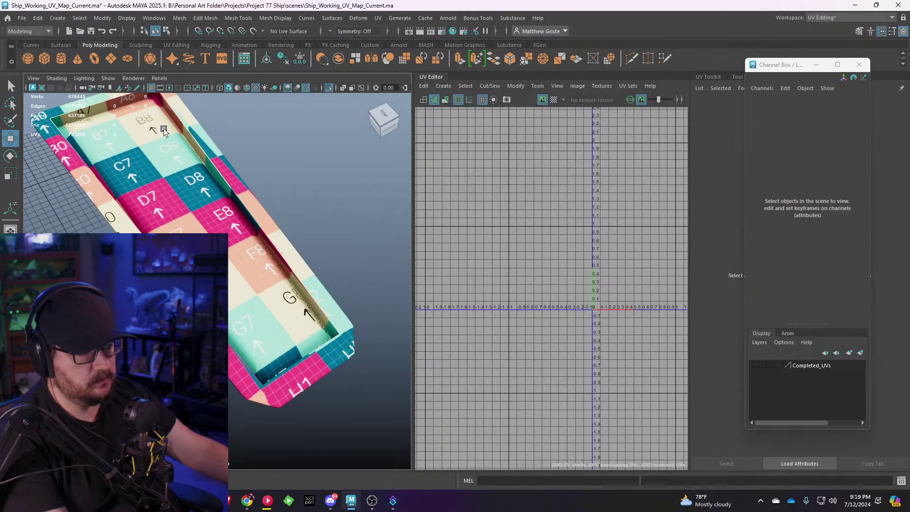
Step: Turn off the viewport's isolated view to display the rest of the ship
click(109, 78)
mouse_move(121, 95)
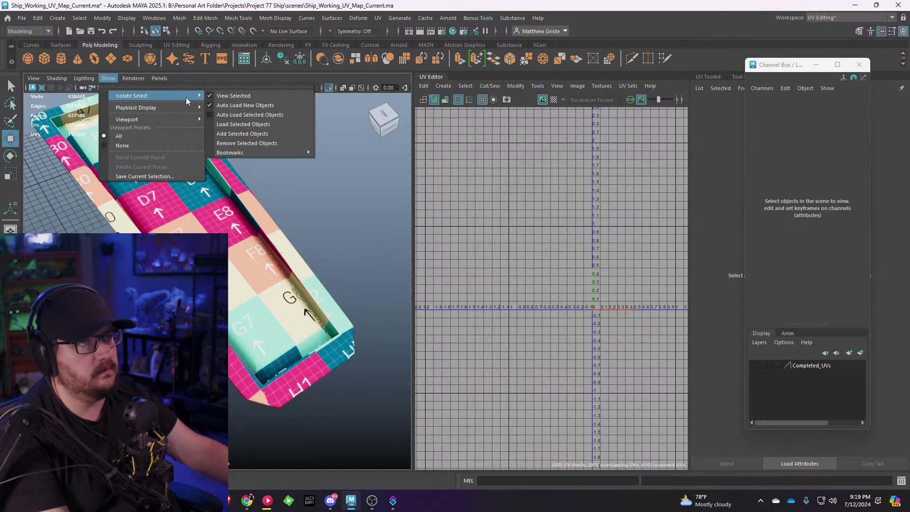
click(244, 98)
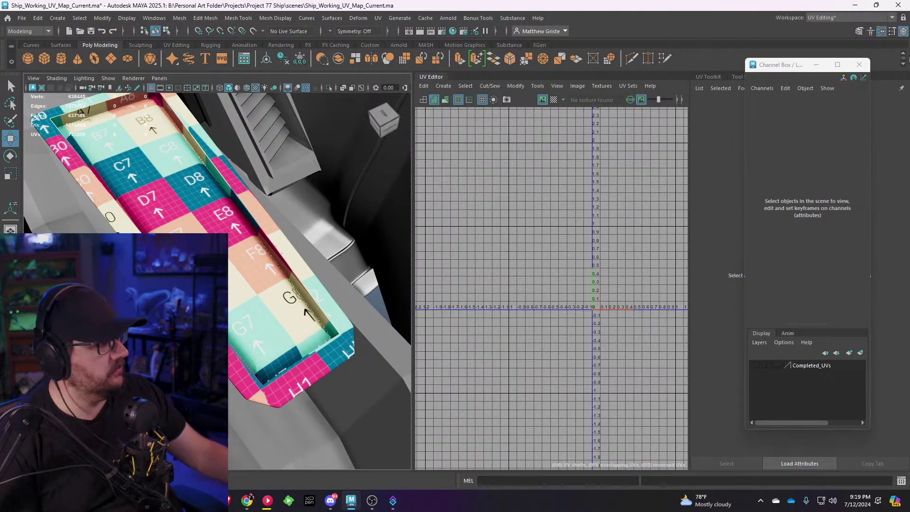
Step: Switch to Blender, dismiss the splash screen and view the default cube from another side
click(855, 5)
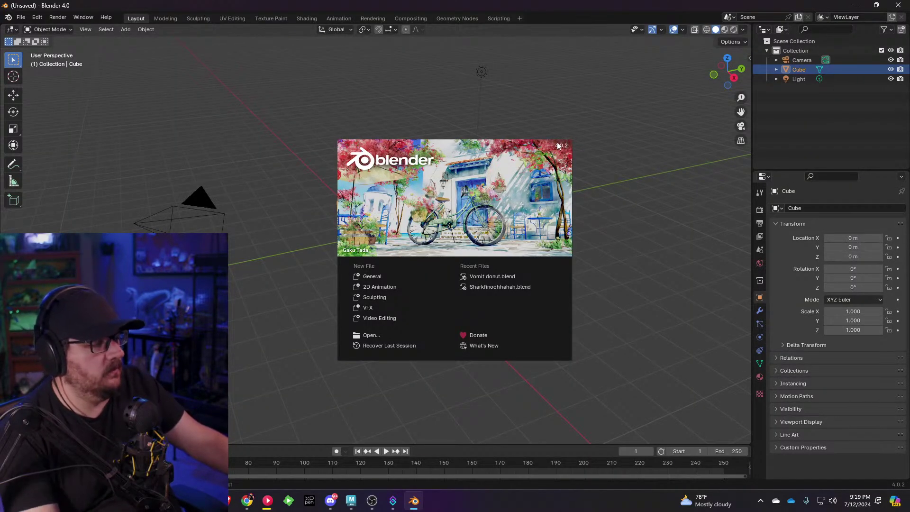
click(304, 263)
middle_drag(423, 203, 304, 204)
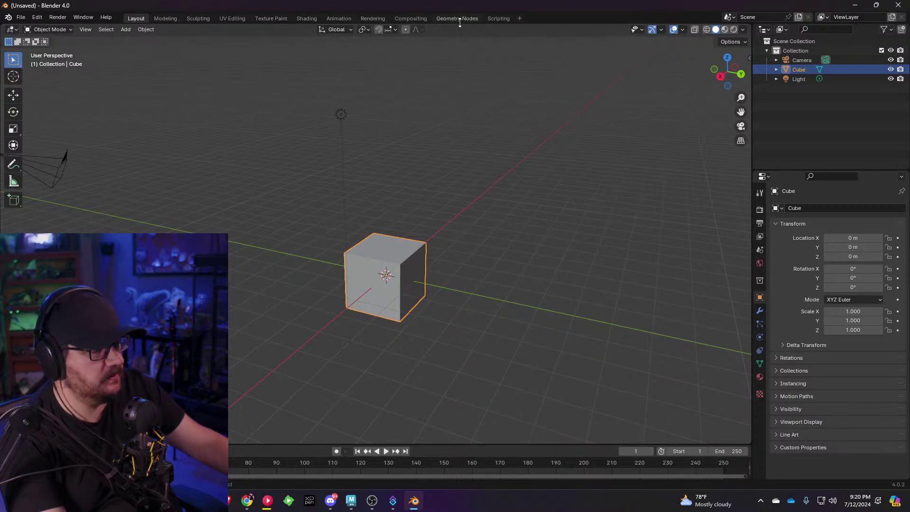
Step: Open the Modeling workspace and move one top corner vertex of the cube slightly outward along the X axis
click(172, 18)
scroll(383, 177, up, 3)
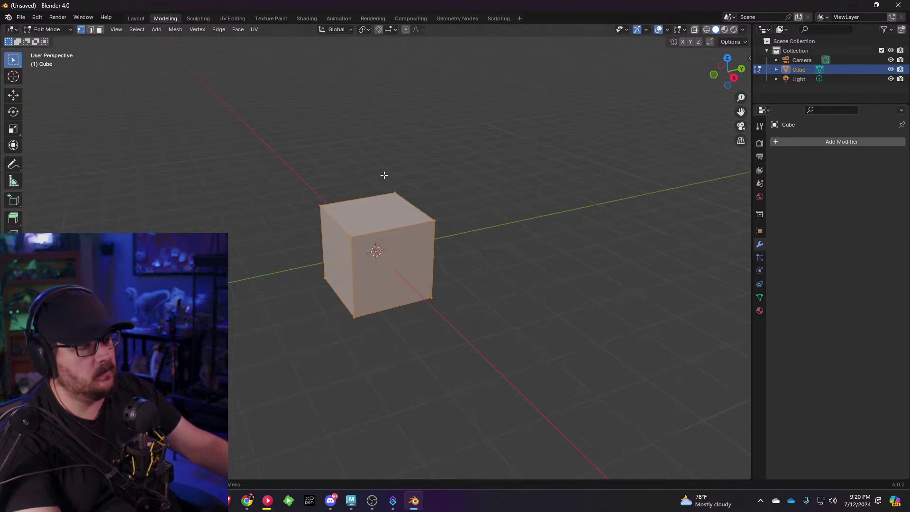
middle_drag(384, 177, 322, 190)
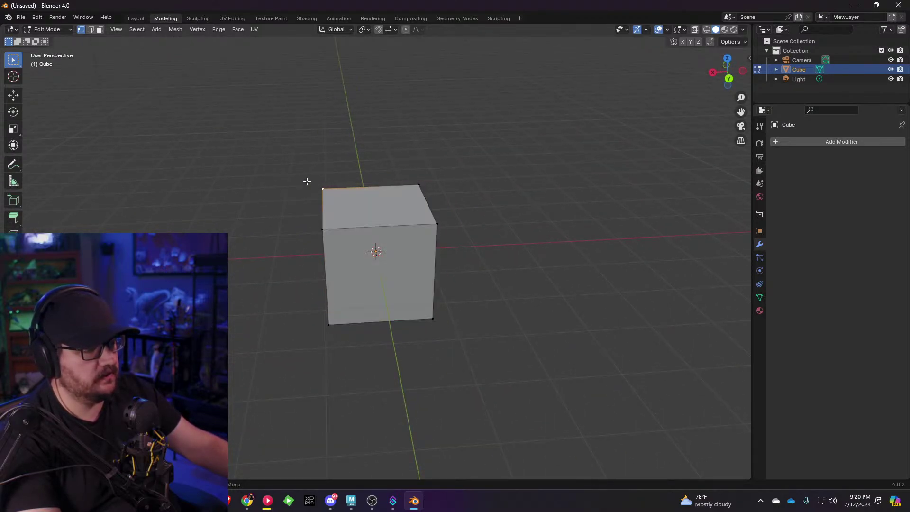
key(shift+space)
key(g)
drag(301, 189, 297, 188)
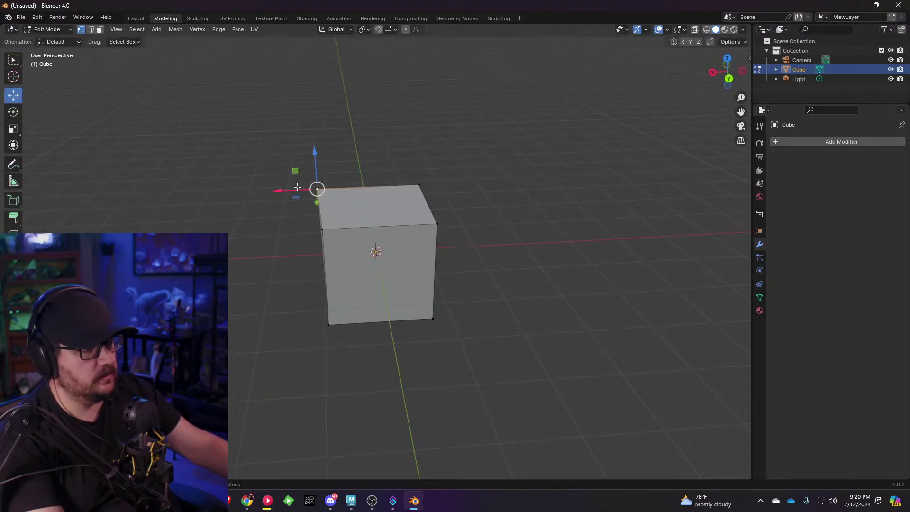
Step: Select both vertices of the cube's top side edge and move them inward along X to slant the side
drag(317, 228, 290, 211)
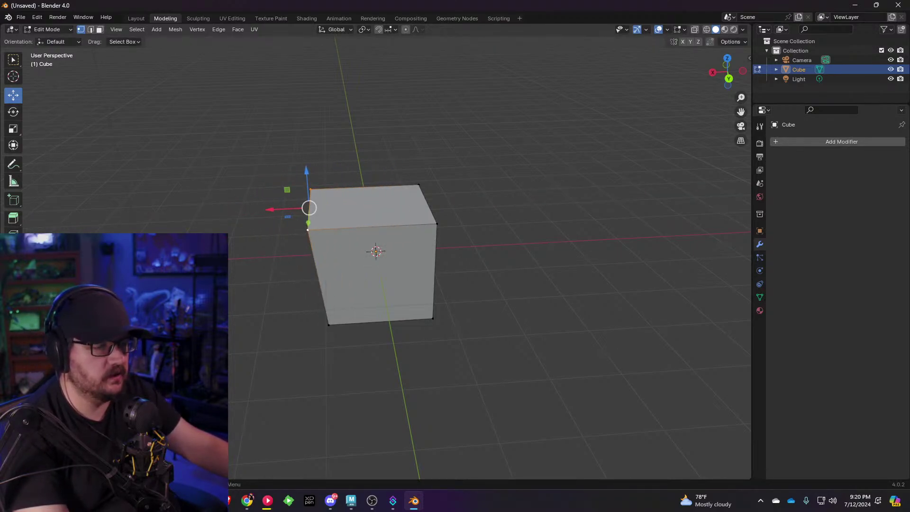
middle_drag(139, 218, 209, 170)
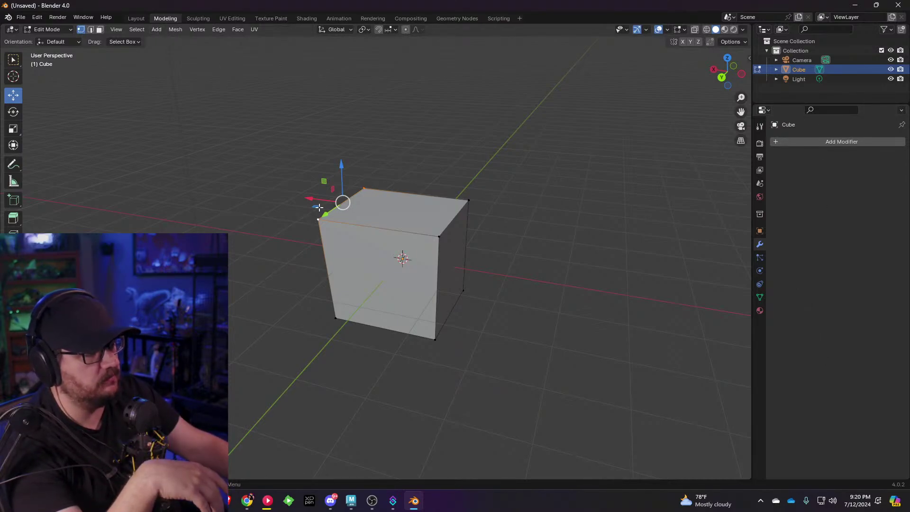
drag(311, 198, 346, 212)
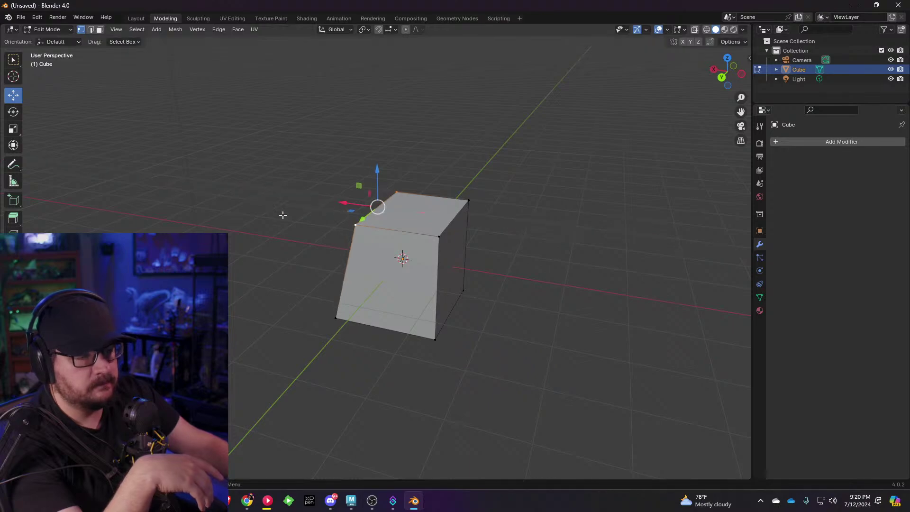
Step: Add two perpendicular single-cut loops around the cube with Loop Cut and view the result
click(13, 268)
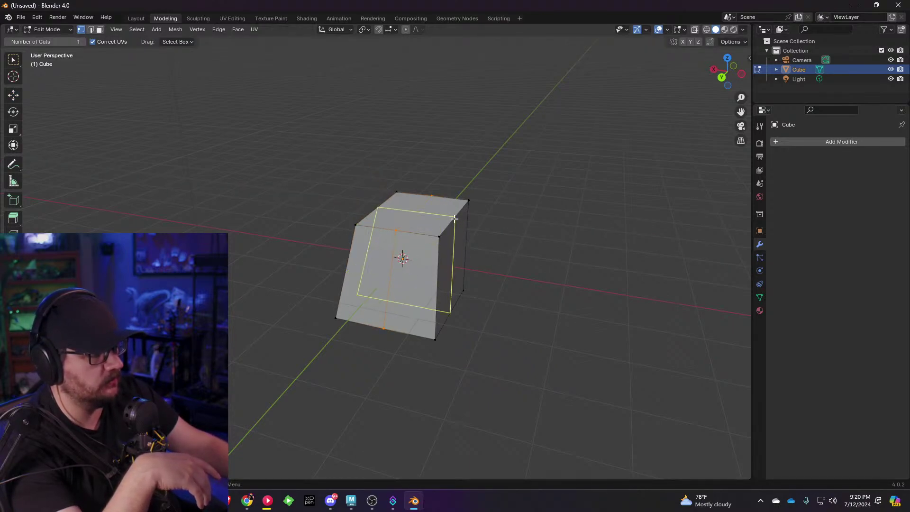
middle_drag(567, 232, 349, 241)
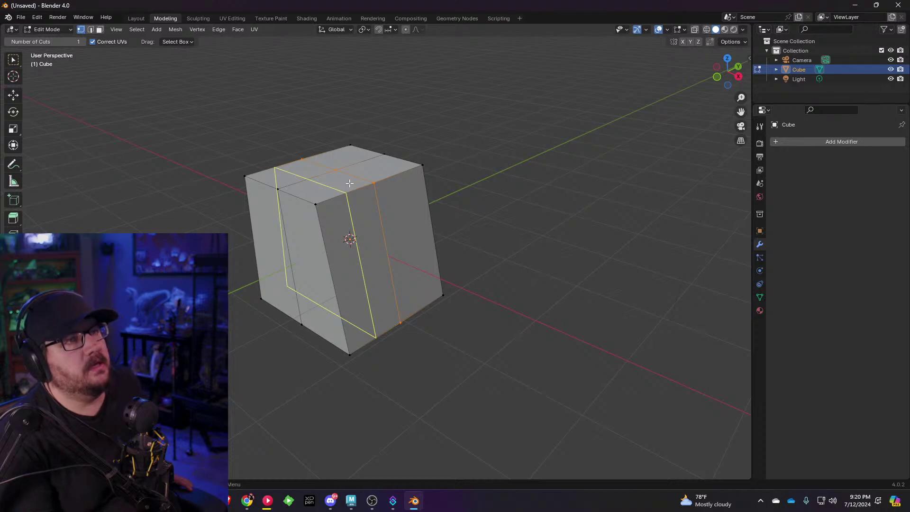
middle_drag(349, 183, 435, 222)
scroll(540, 223, down, 2)
middle_drag(509, 221, 410, 138)
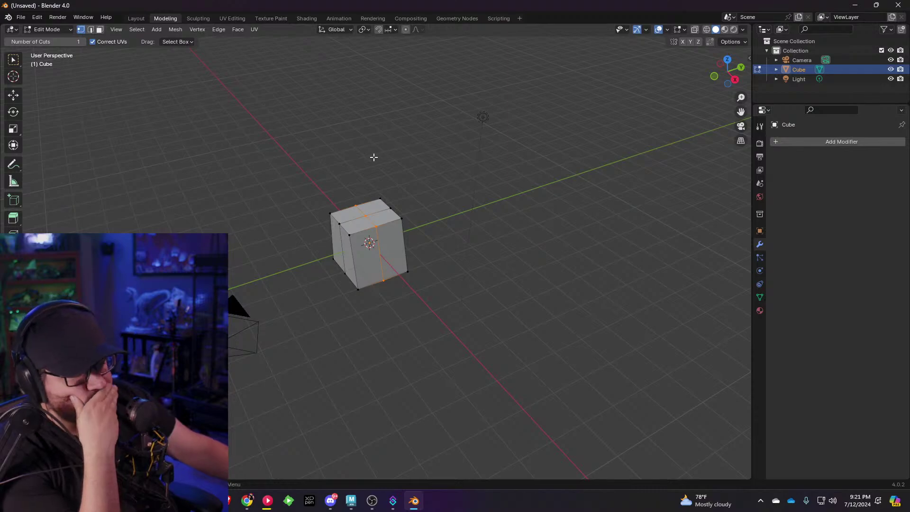
Step: Return to the Layout workspace and toggle the camera view on and off
click(132, 19)
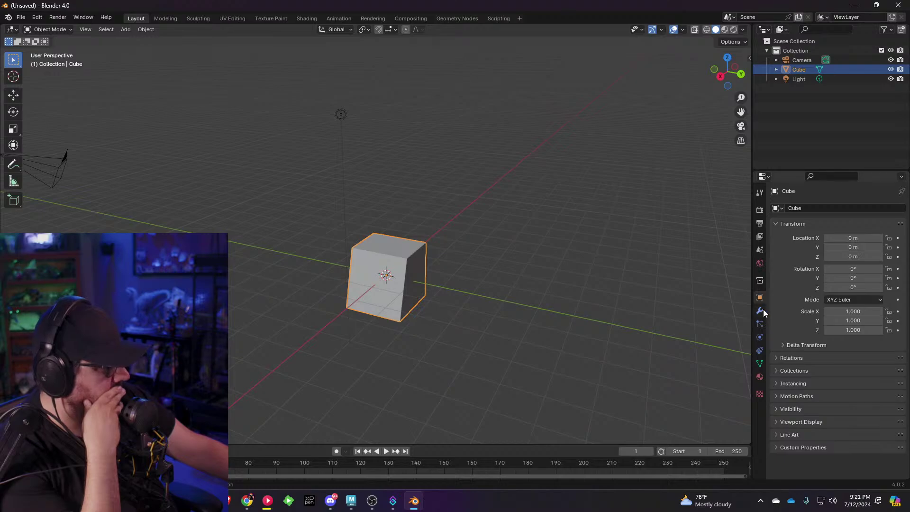
click(740, 126)
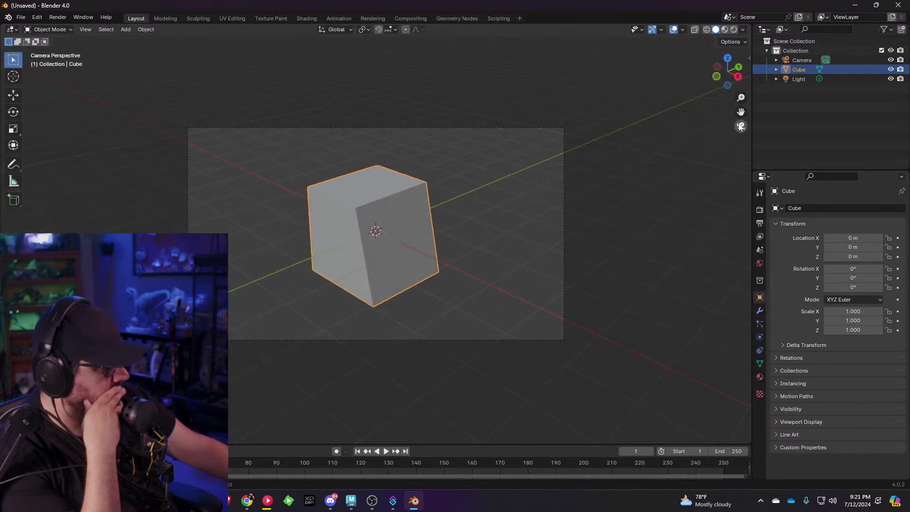
click(741, 127)
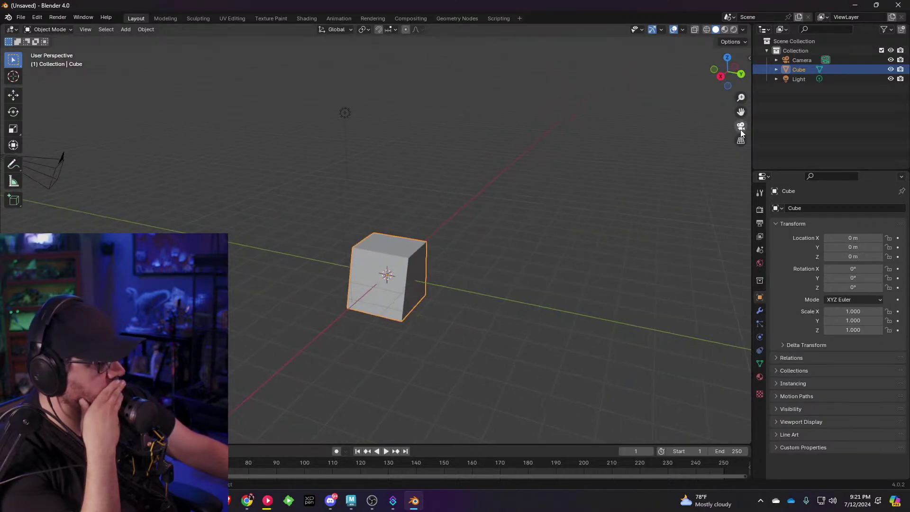
Step: Toggle the camera view several times, leave it, and look around the cube from different angles
click(741, 128)
click(740, 126)
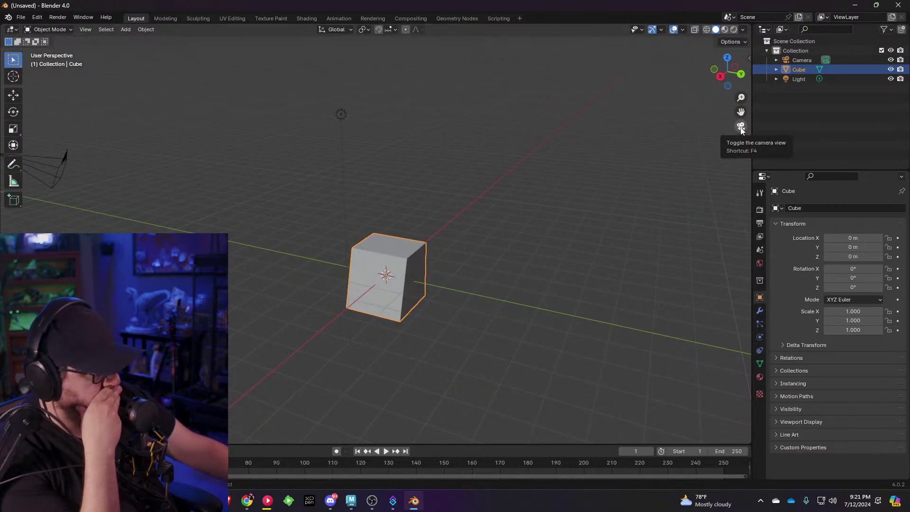
click(741, 128)
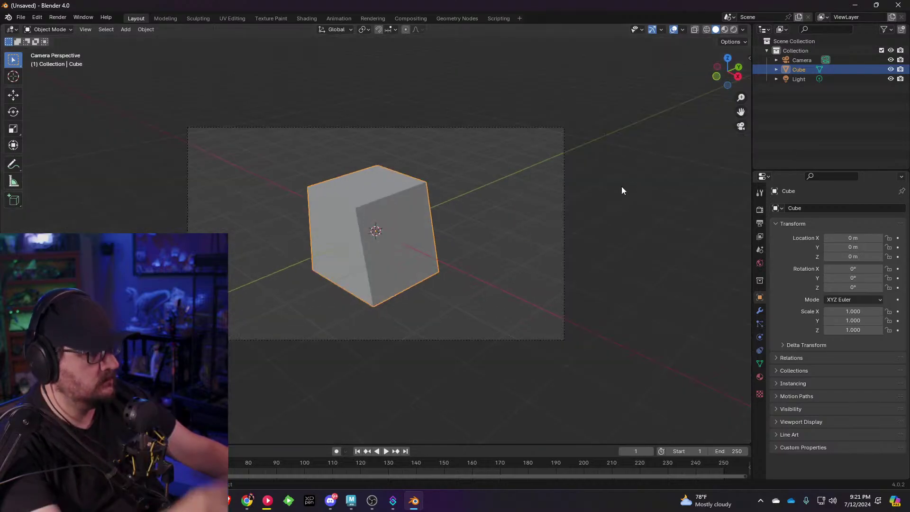
middle_drag(587, 256, 510, 257)
scroll(510, 257, down, 5)
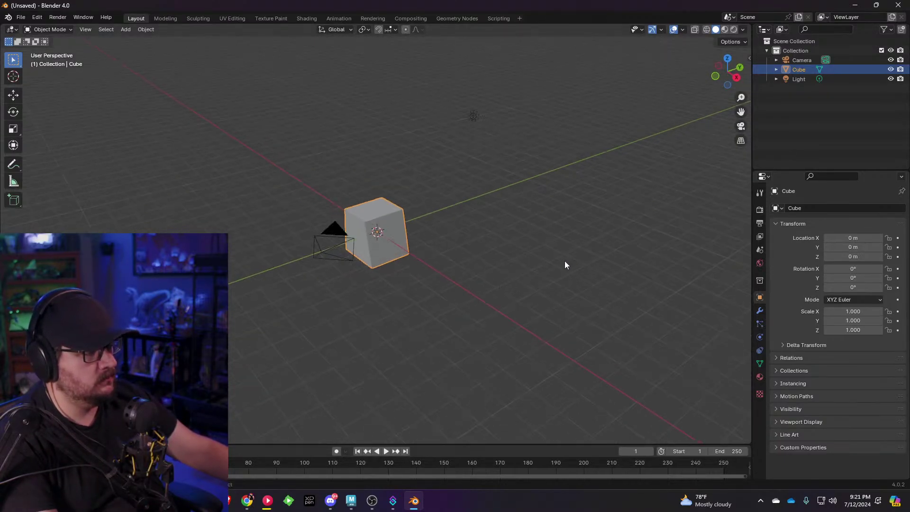
middle_drag(564, 264, 503, 267)
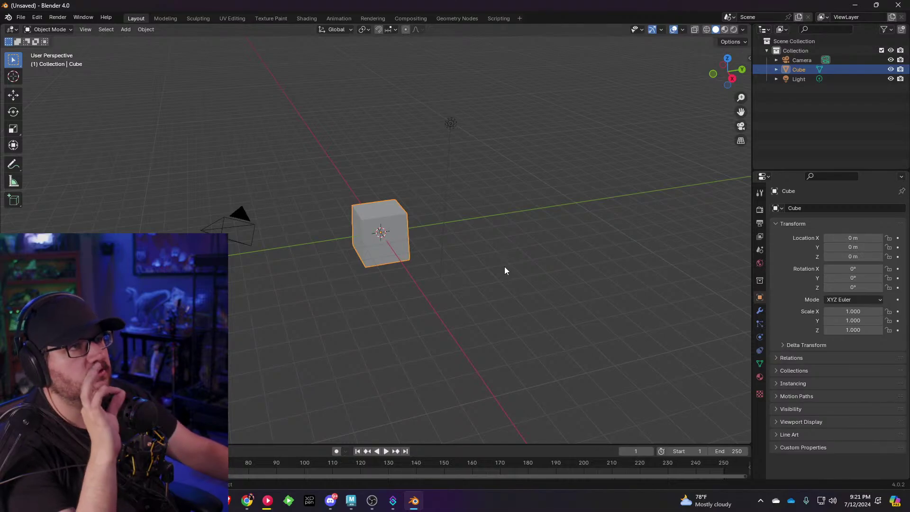
Step: Close Blender without saving and switch back to Maya
click(897, 5)
click(472, 268)
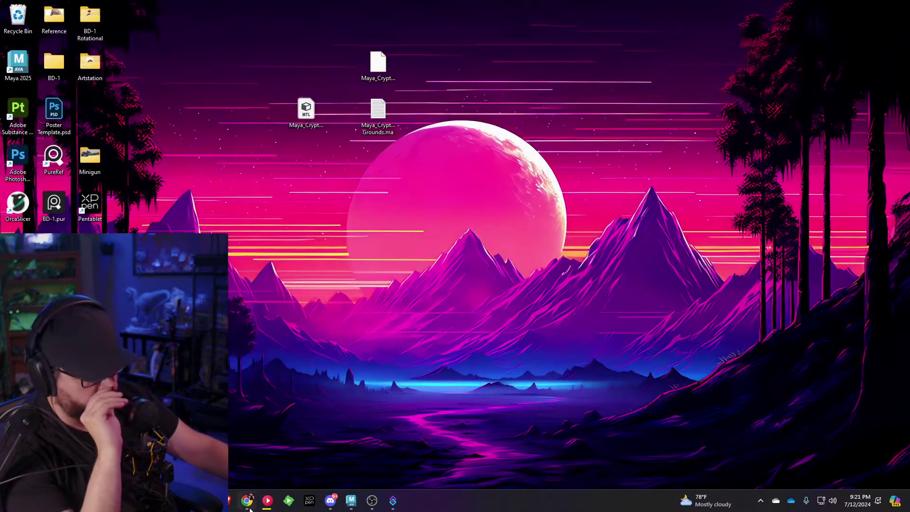
mouse_move(239, 509)
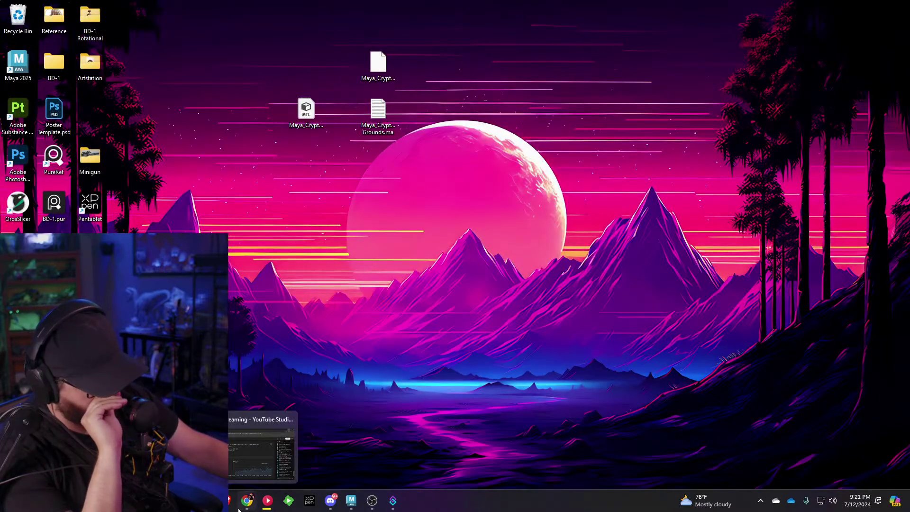
click(350, 501)
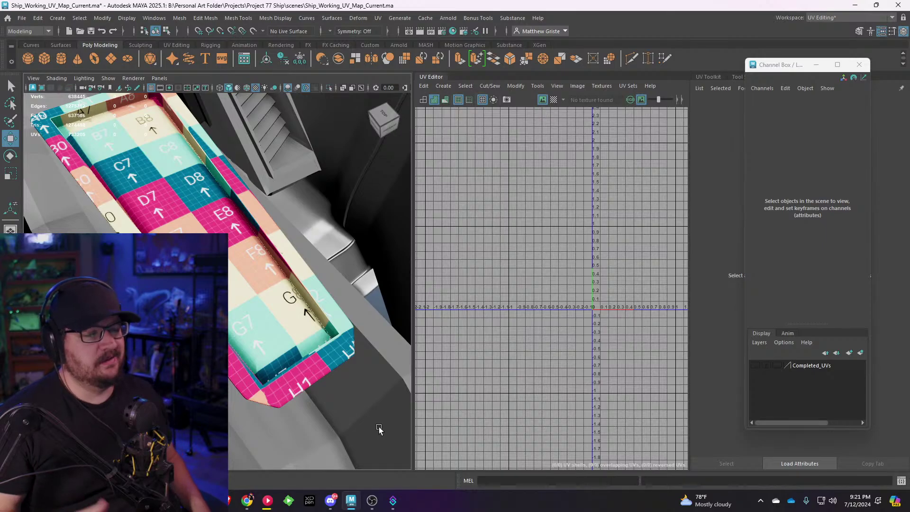
Step: Add the finished checkered frame to the Completed_UVs display layer
scroll(334, 354, down, 5)
alt+drag(334, 354, 312, 286)
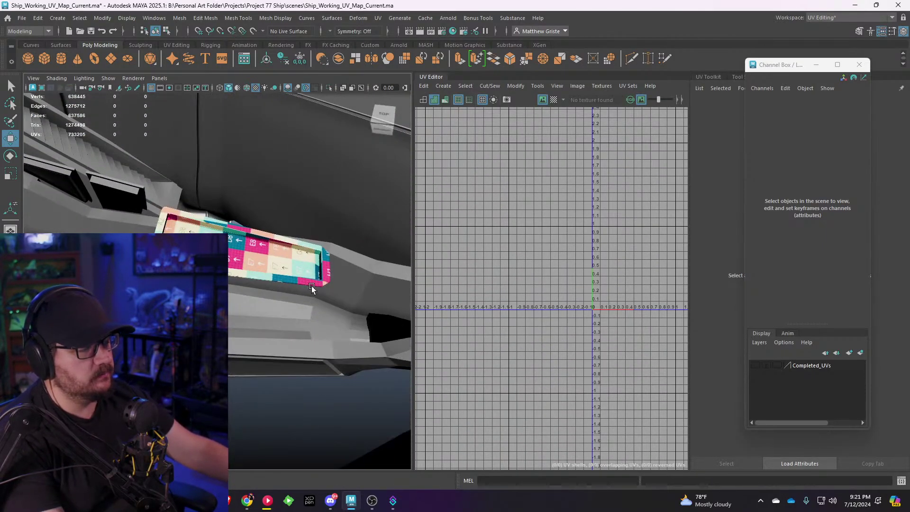
click(310, 286)
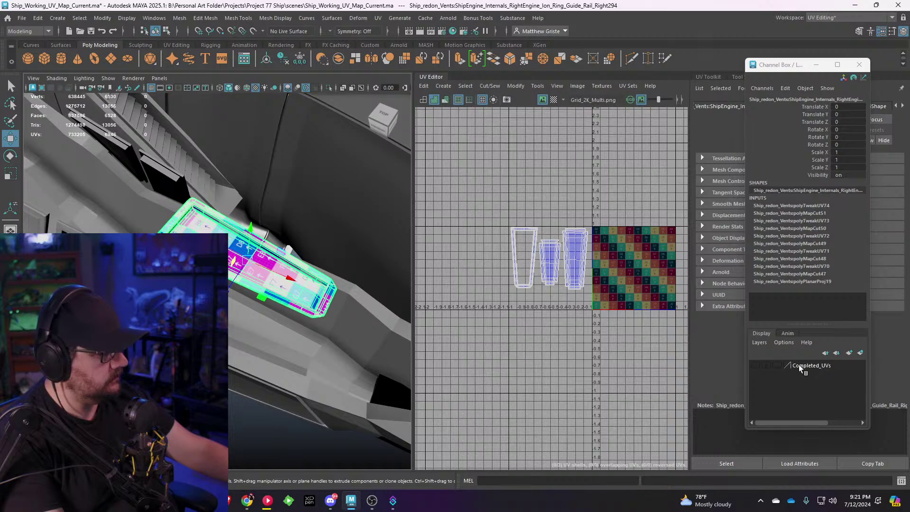
right_click(799, 365)
click(830, 387)
Step: Select the next recessed vent frame on the ship and assign it the existing Grid_2K_Multi checker material
scroll(257, 284, down, 5)
alt+drag(257, 284, 225, 297)
scroll(225, 296, up, 5)
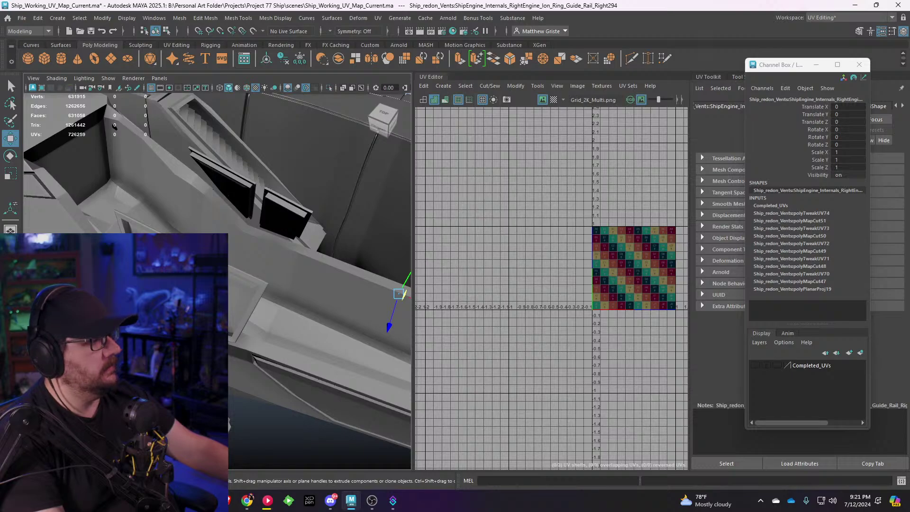
alt+drag(225, 296, 241, 218)
scroll(254, 256, up, 2)
click(251, 258)
scroll(255, 280, up, 5)
right_drag(240, 218, 221, 480)
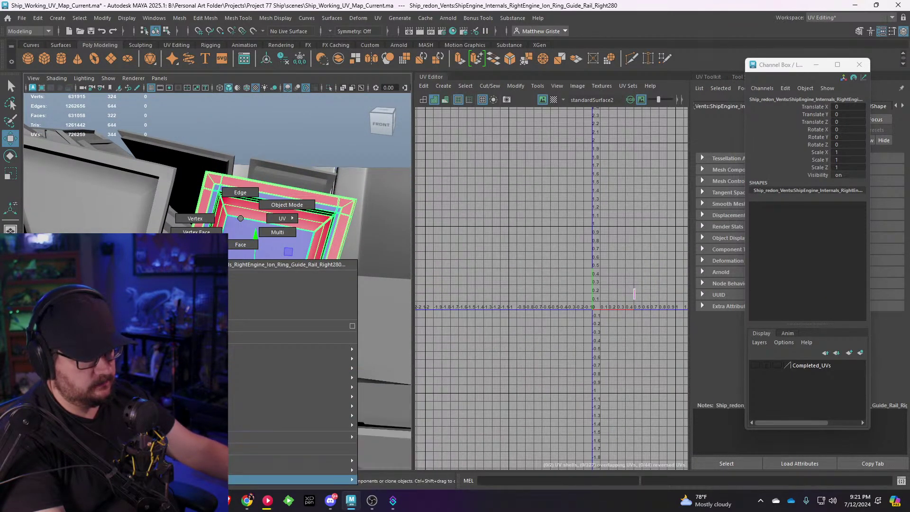
right_drag(284, 479, 398, 421)
alt+drag(291, 281, 289, 277)
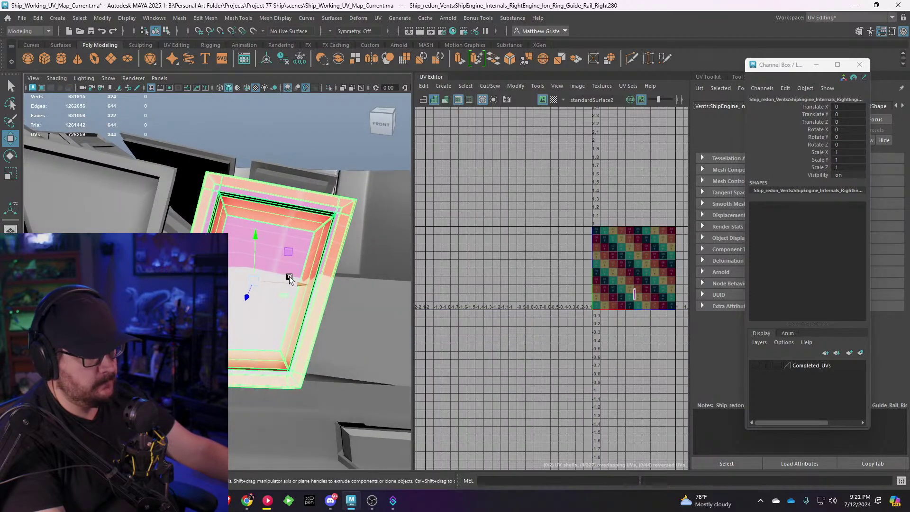
Step: Create a camera-based UV projection for the whole recessed frame from the near-front view
click(378, 17)
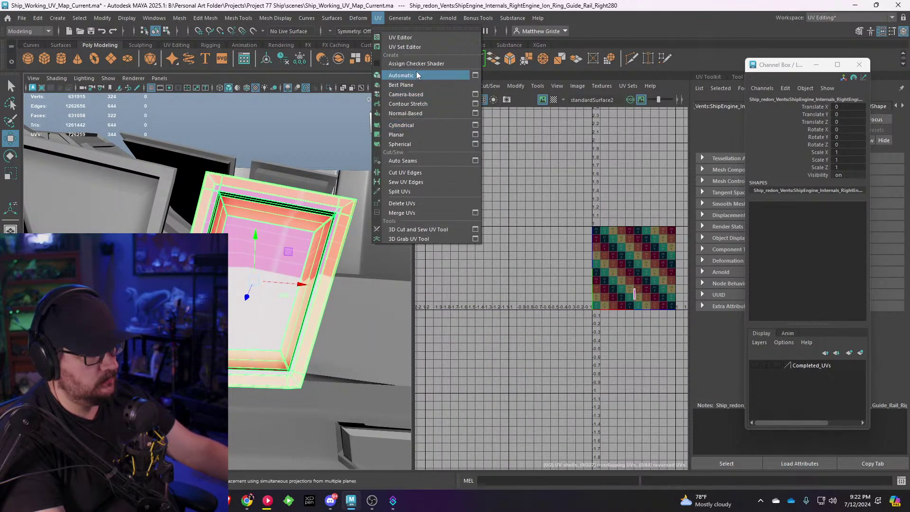
click(418, 95)
key(q)
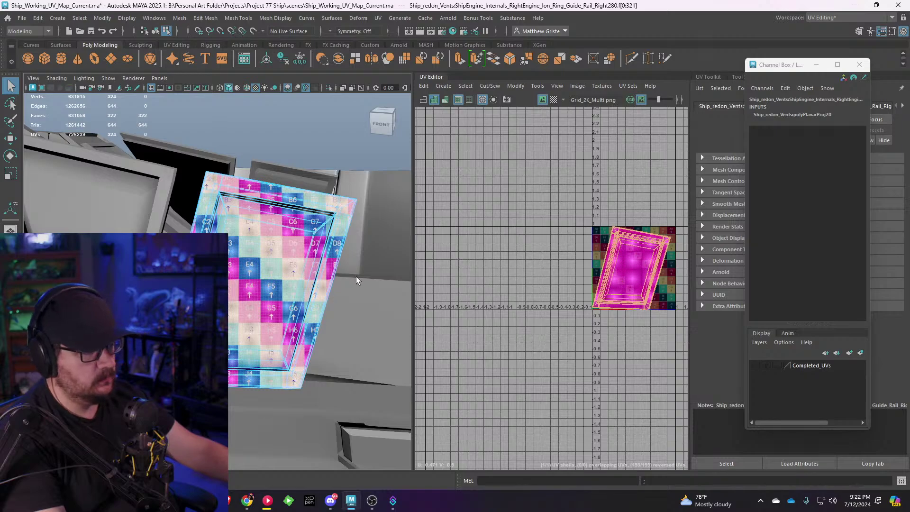
Step: Isolate the recessed frame and cut its UVs along the edge loop running around the outer rim
alt+drag(356, 279, 240, 224)
key(ctrl+1)
right_drag(204, 174, 214, 147)
alt+drag(216, 159, 258, 237)
scroll(258, 236, up, 5)
alt+middle_drag(304, 196, 230, 266)
double_click(220, 203)
scroll(269, 201, down, 8)
alt+drag(302, 263, 311, 272)
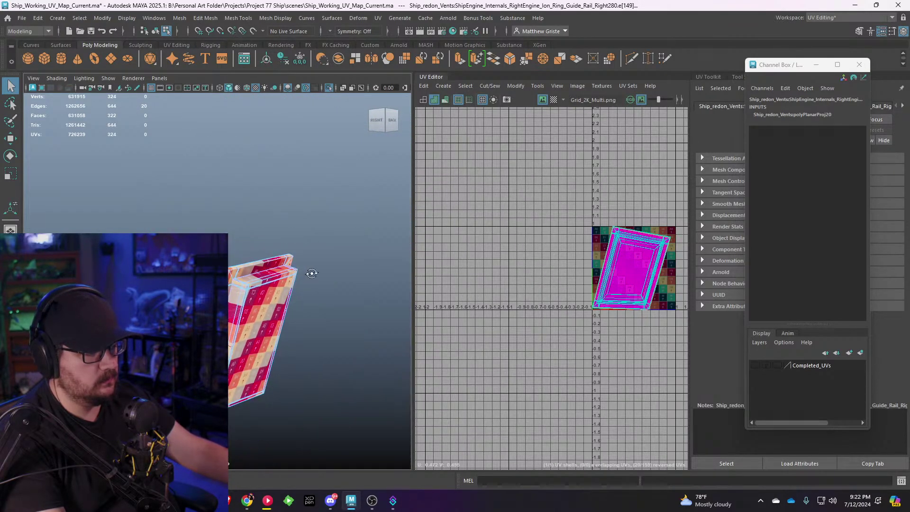
alt+middle_drag(311, 272, 288, 240)
key(shift+x)
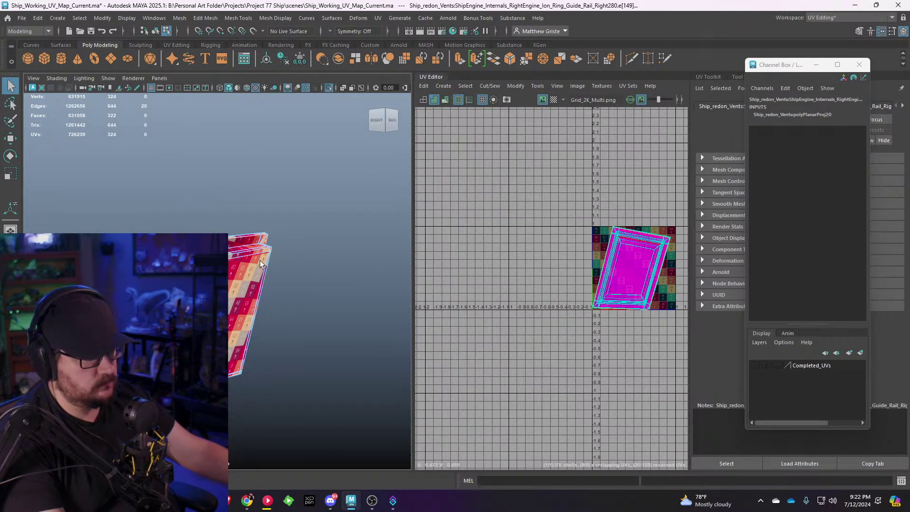
Step: Move the upper of the two overlapping UV shells sideways, out of the checker tile
alt+middle_drag(557, 282, 524, 261)
key(w)
right_drag(590, 242, 562, 226)
click(596, 246)
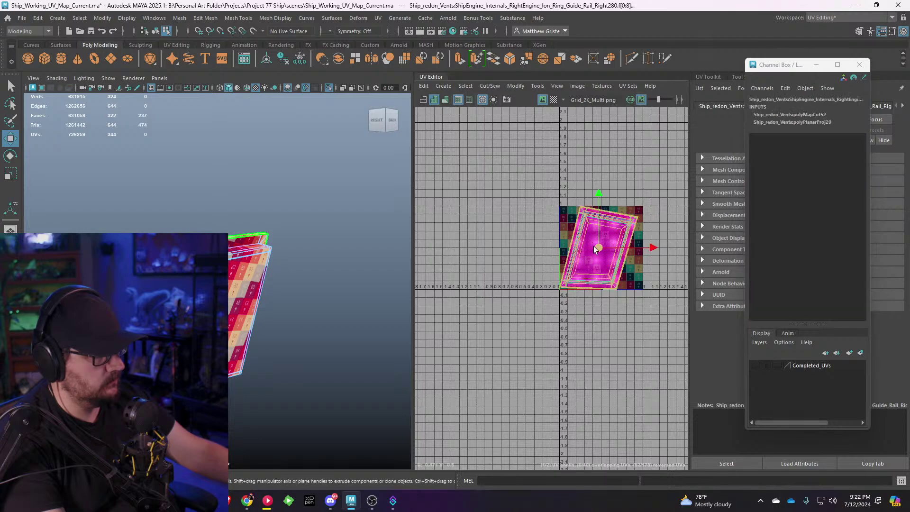
drag(598, 249, 497, 246)
Step: Unfold the UV shell remaining in the checker tile and rotate it until its long sides stand upright
click(592, 244)
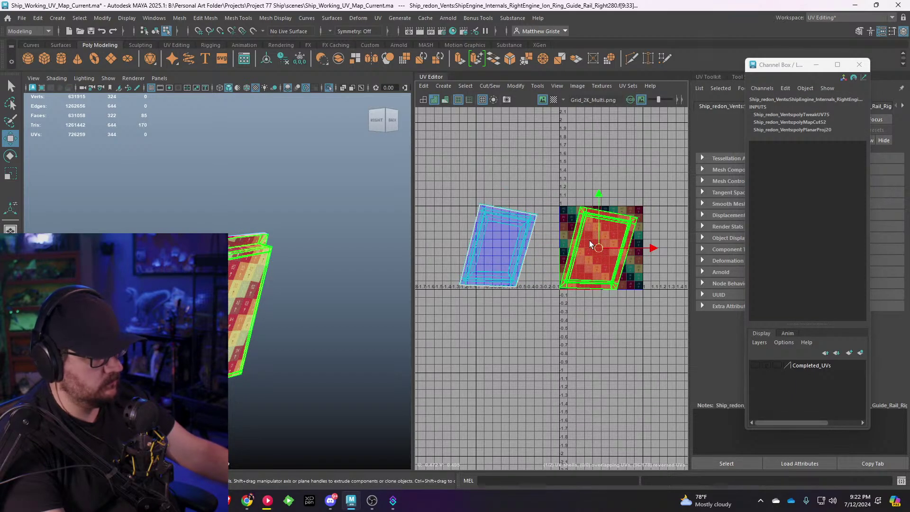
key(ctrl+u)
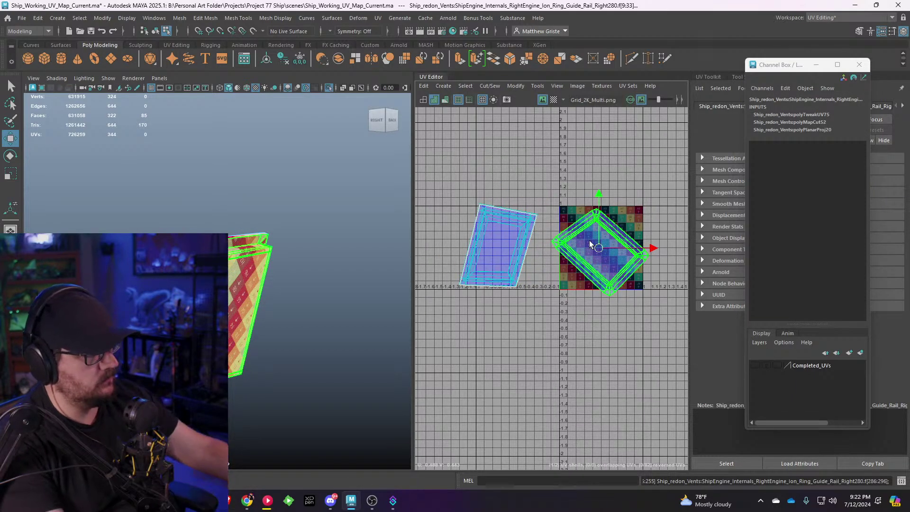
scroll(589, 244, up, 4)
key(e)
drag(605, 204, 553, 308)
scroll(553, 310, down, 3)
scroll(554, 309, down, 2)
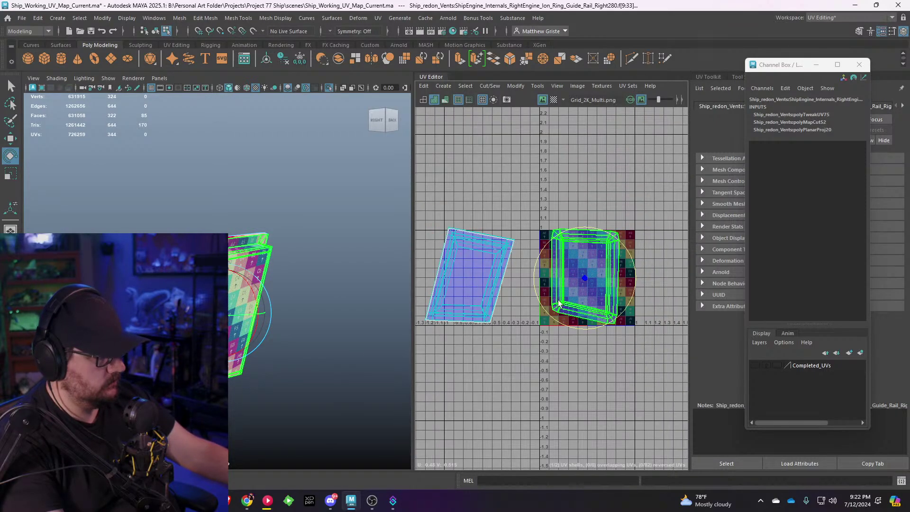
scroll(560, 301, up, 3)
scroll(560, 199, down, 2)
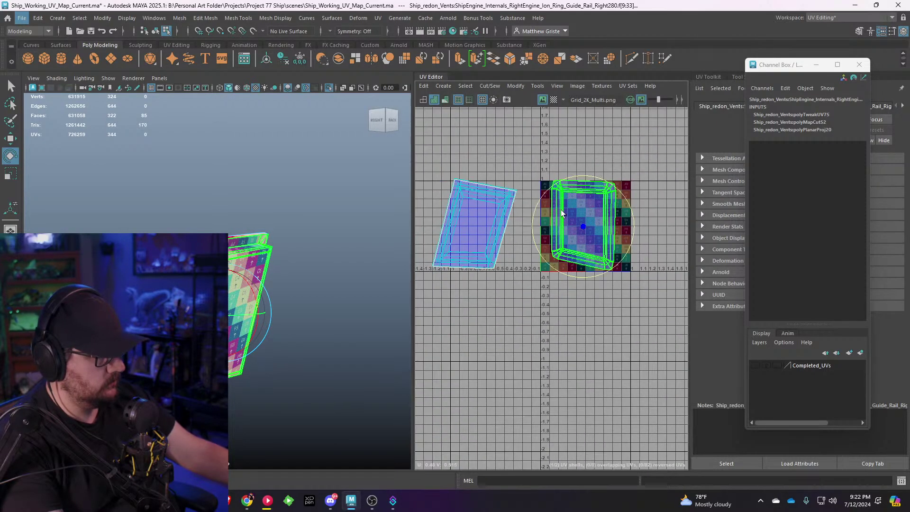
Step: Select the diagonal edges at all four corners of the unfolded shell and cut the UVs along them
scroll(531, 165, up, 6)
right_drag(530, 163, 527, 138)
double_click(529, 153)
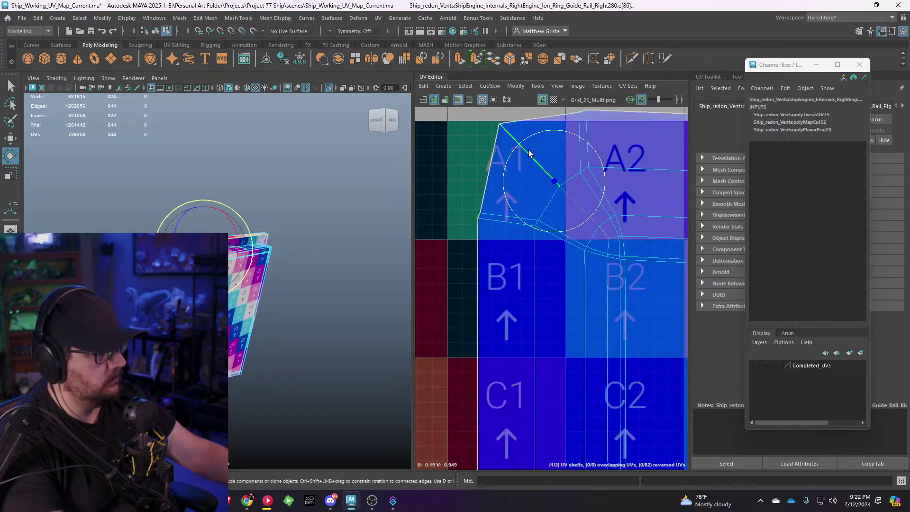
scroll(616, 227, down, 3)
alt+middle_drag(637, 241, 405, 243)
alt+middle_drag(652, 212, 486, 202)
shift+double_click(588, 198)
scroll(574, 265, down, 3)
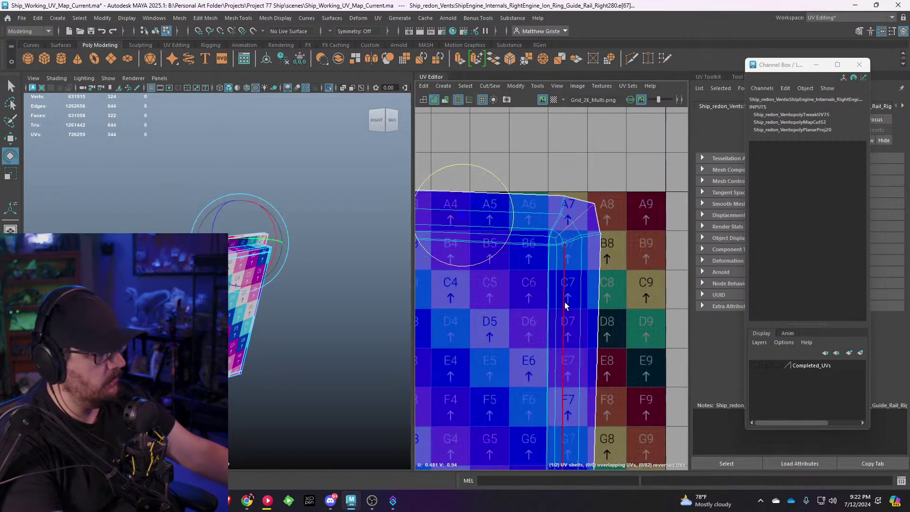
alt+middle_drag(569, 451, 562, 247)
scroll(566, 265, up, 3)
shift+click(547, 341)
shift+double_click(547, 345)
scroll(547, 344, down, 3)
alt+middle_drag(526, 336, 668, 335)
alt+middle_drag(506, 320, 601, 321)
scroll(557, 281, up, 1)
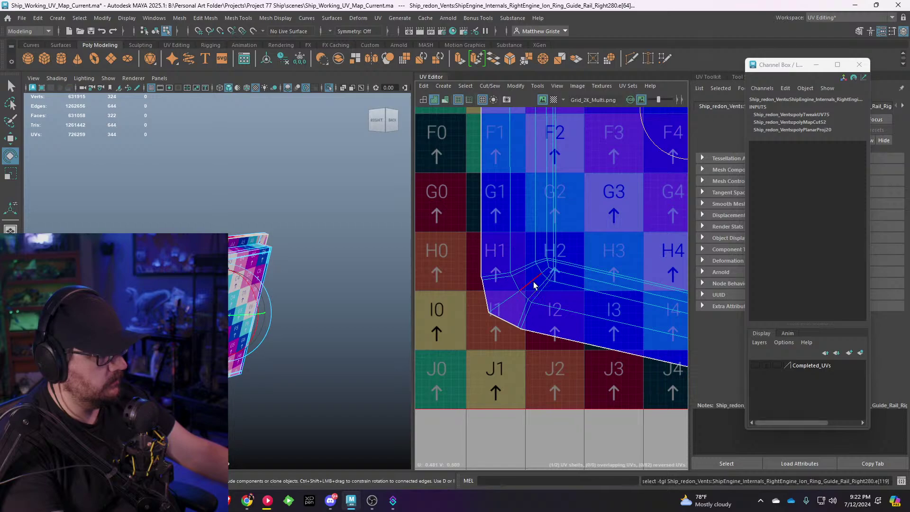
scroll(540, 293, down, 3)
scroll(550, 301, up, 4)
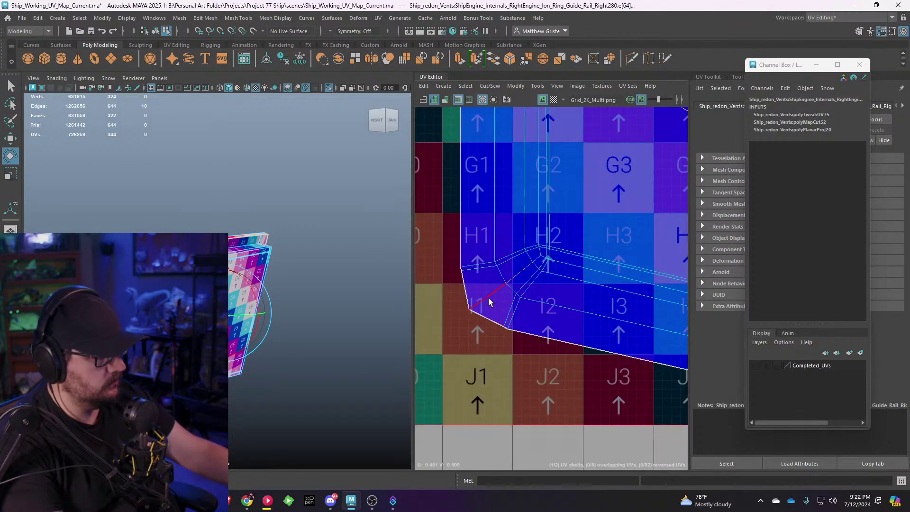
shift+click(503, 283)
shift+double_click(514, 281)
scroll(523, 282, down, 4)
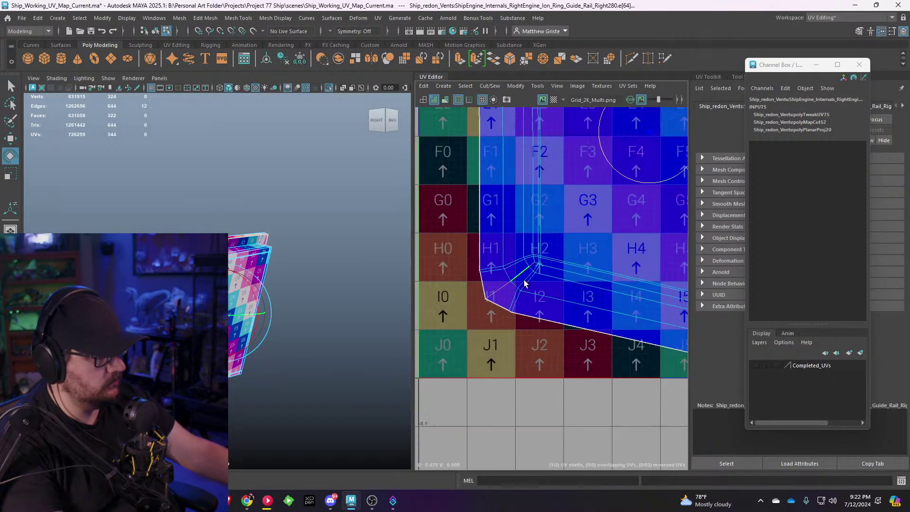
alt+middle_drag(576, 285, 528, 282)
Step: Unfold the corner-cut shell again so its four sides spread into flaps, and frame it for scaling
right_drag(526, 263, 496, 256)
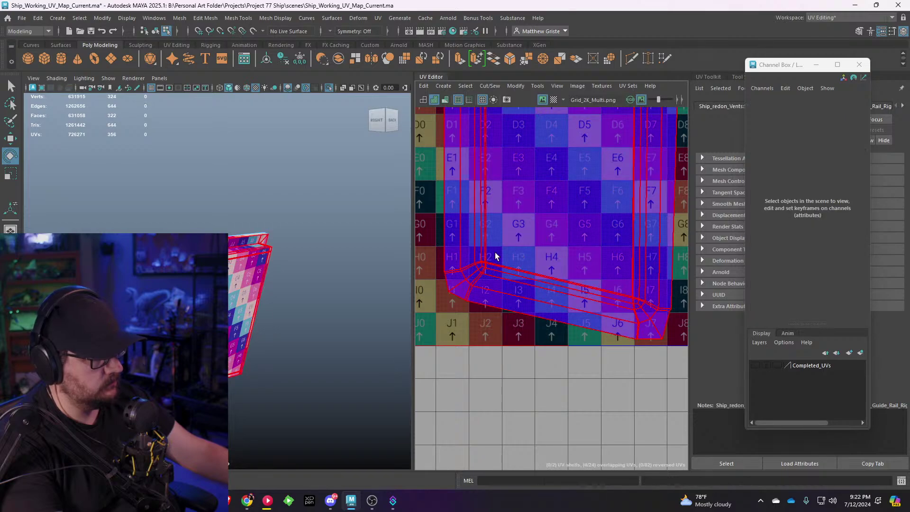
click(495, 256)
key(ctrl+u)
key(f)
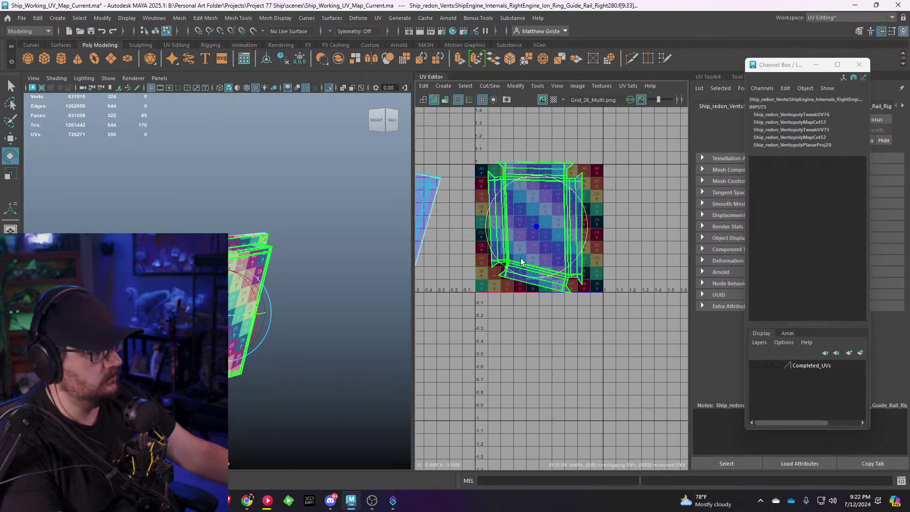
key(r)
key(F8)
key(f)
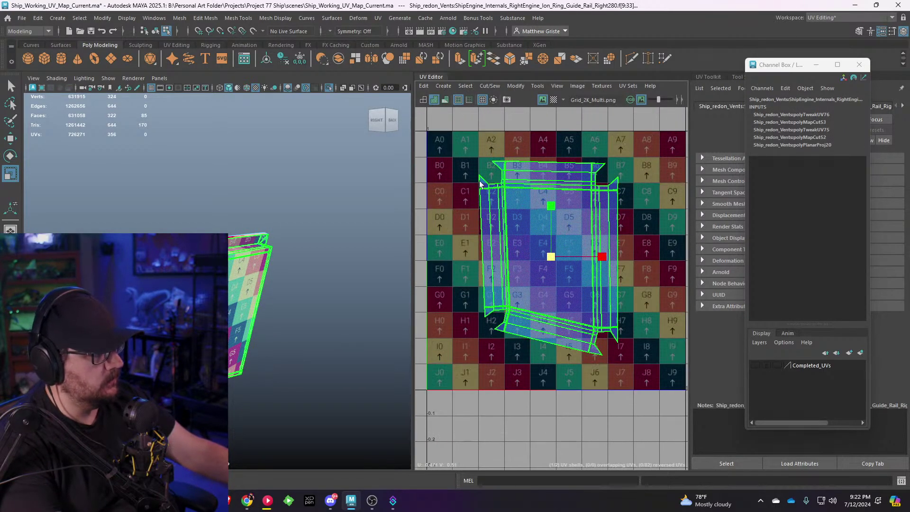
Step: Select the two upper outer corner UVs of the side flaps and move them down to square off the flap ends
right_drag(480, 182, 458, 183)
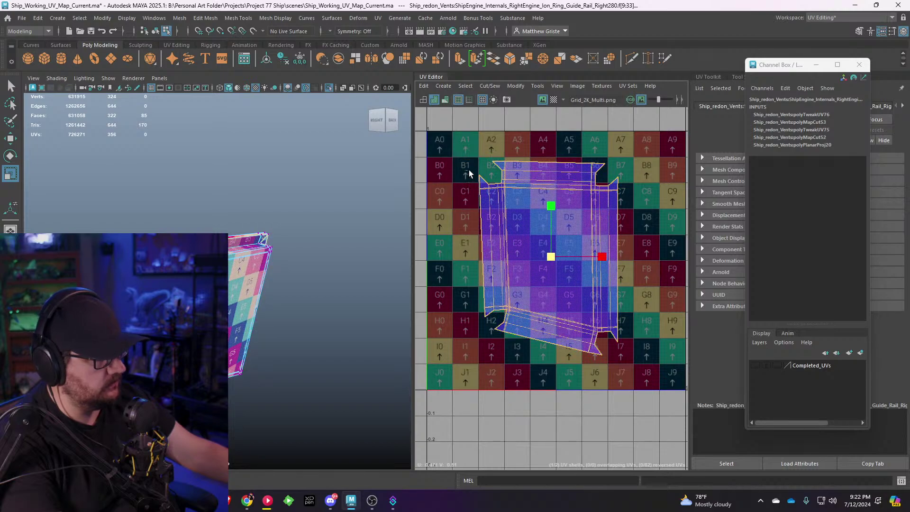
drag(466, 170, 482, 179)
right_drag(481, 180, 523, 179)
click(479, 175)
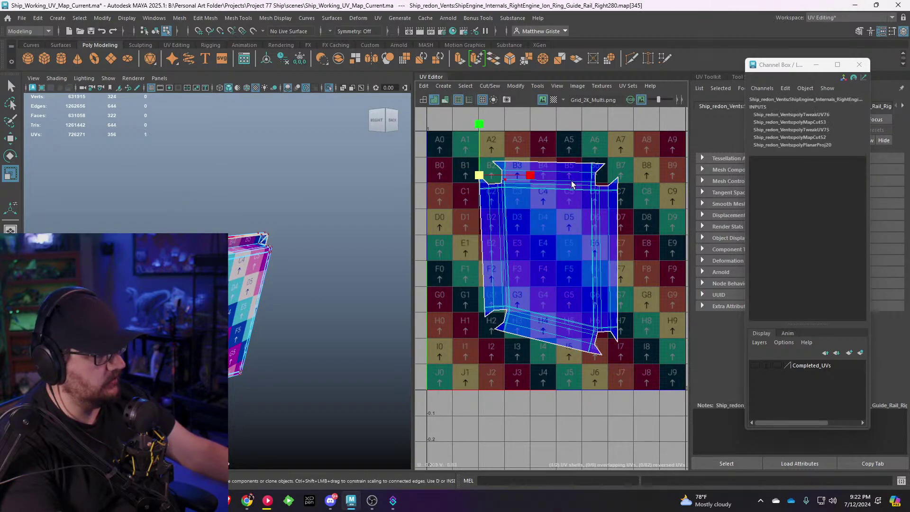
shift+click(615, 178)
key(w)
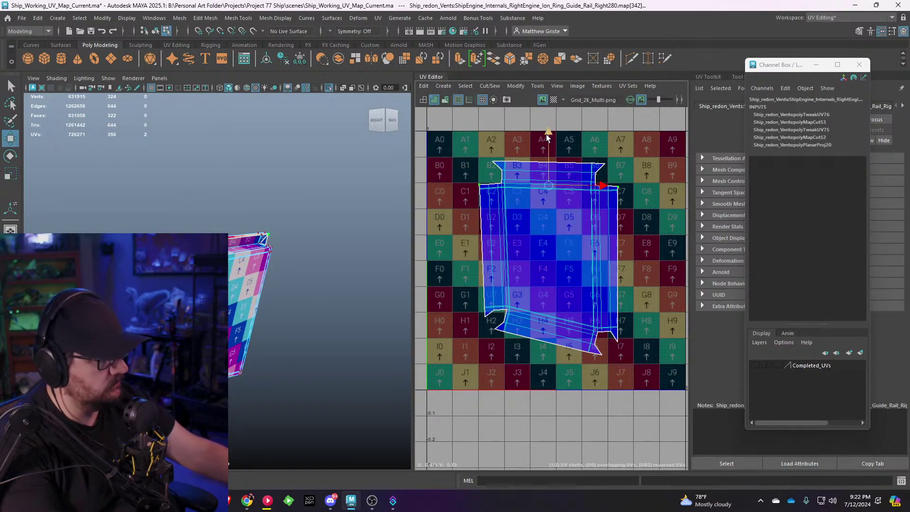
Step: Square off the remaining flap ends by scaling the upper and lower flaps' outer corner UVs inward and moving the side flaps' lower corner UVs up
key(r)
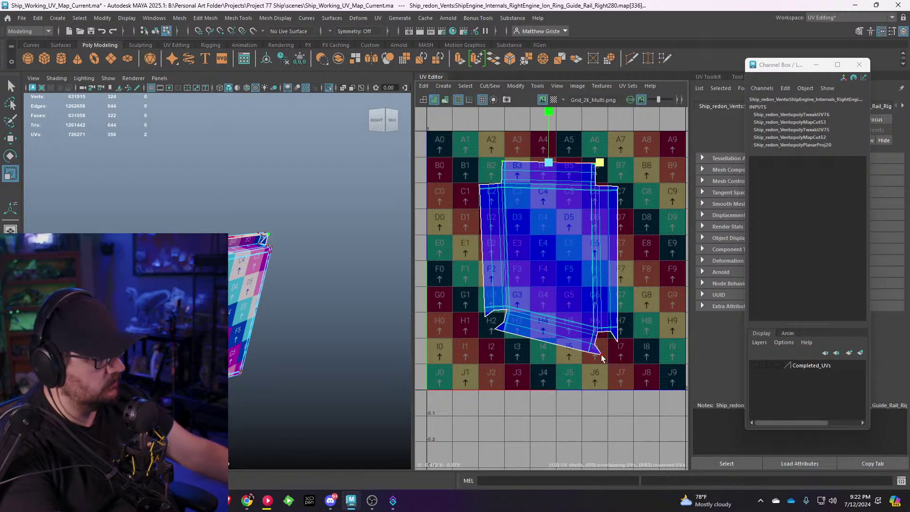
shift+click(496, 328)
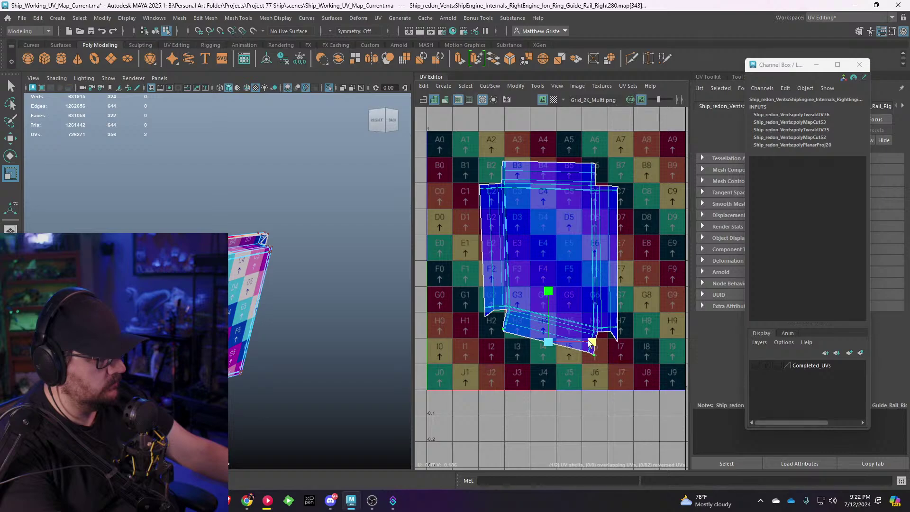
scroll(589, 343, up, 6)
key(w)
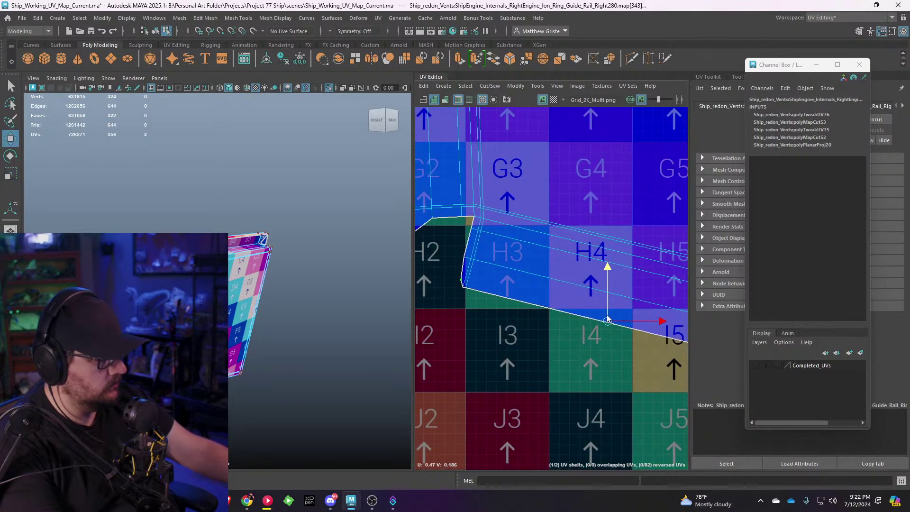
alt+middle_drag(625, 324, 537, 294)
scroll(536, 295, down, 1)
scroll(476, 291, down, 2)
alt+middle_drag(476, 291, 533, 301)
drag(498, 302, 466, 279)
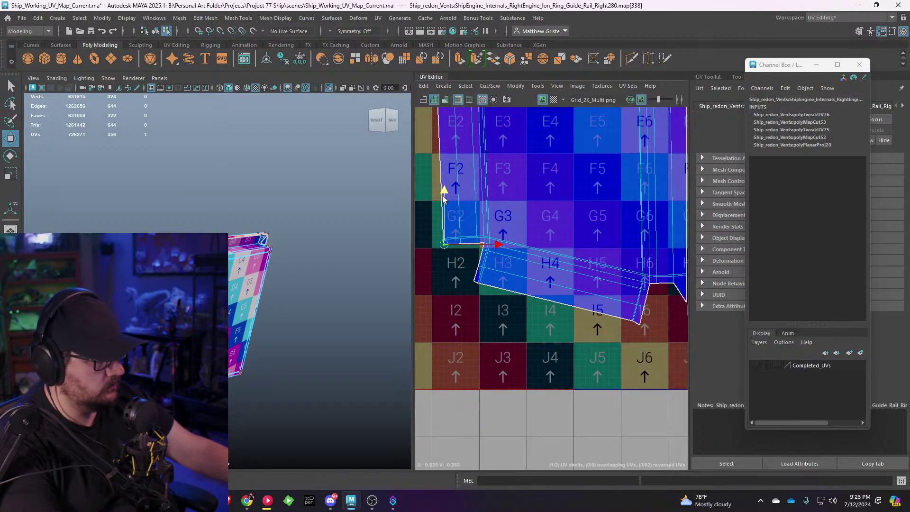
scroll(641, 294, up, 3)
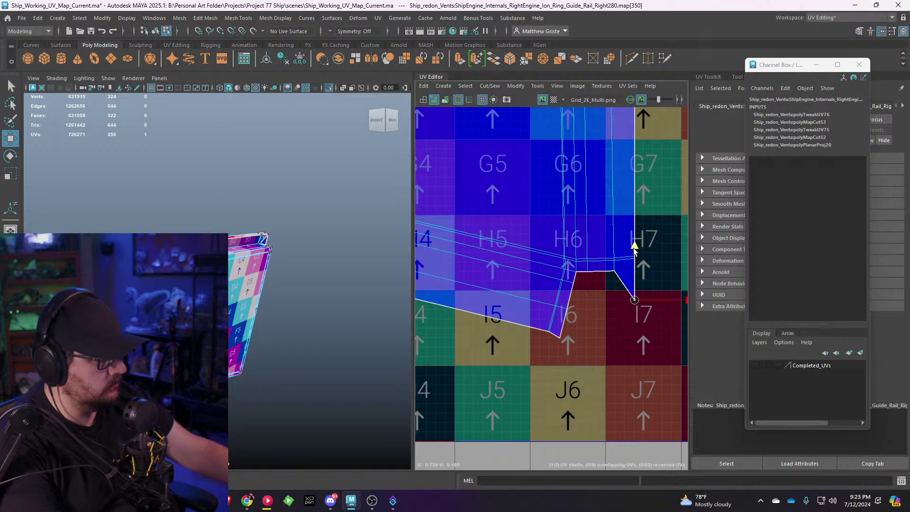
Step: Switch to UV shell selection and select the squared-off flap shell in the checker tile
right_drag(563, 221, 538, 204)
click(581, 237)
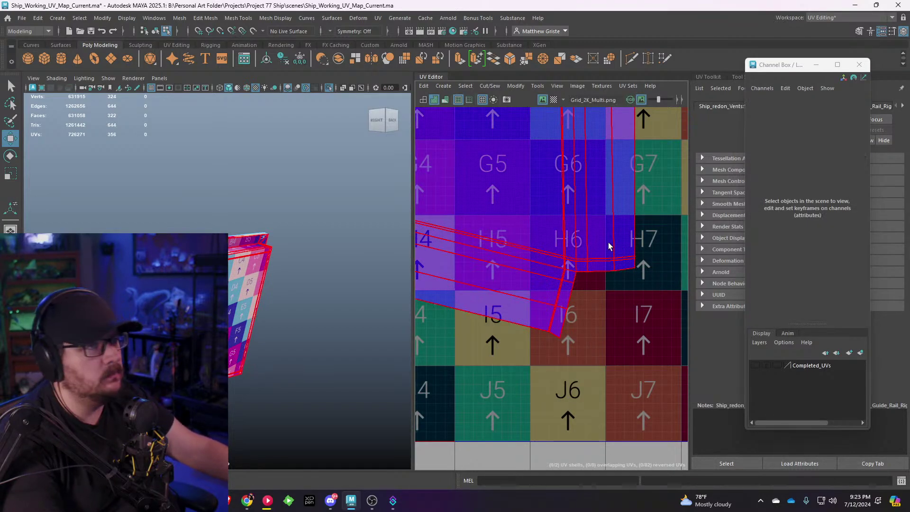
scroll(581, 235, down, 2)
scroll(528, 205, up, 1)
alt+middle_drag(528, 204, 641, 274)
scroll(565, 240, down, 4)
click(544, 234)
scroll(544, 234, down, 3)
scroll(545, 234, up, 2)
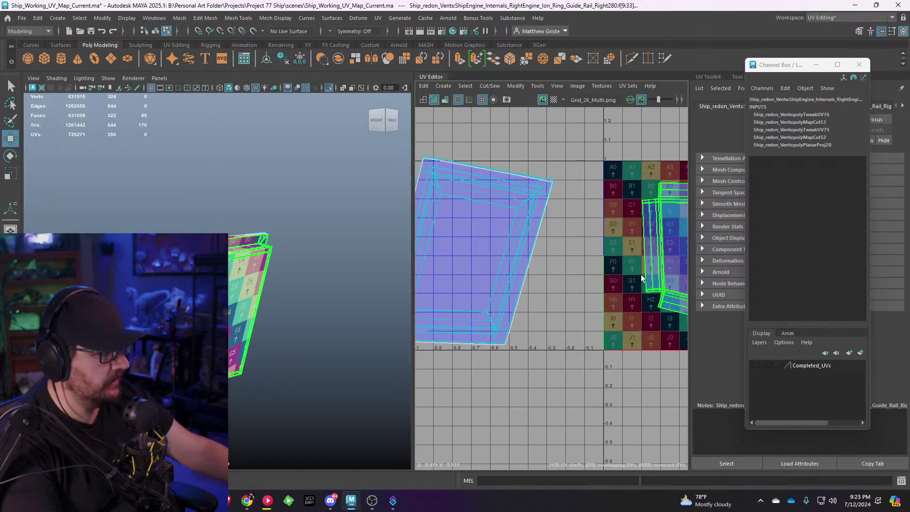
Step: Select the edge loop dividing the outer frame from the recessed inner faces on the next shell and cut the UVs along it
scroll(637, 272, up, 2)
alt+middle_drag(543, 260, 612, 276)
scroll(611, 264, down, 2)
alt+drag(251, 284, 247, 333)
scroll(291, 257, up, 3)
scroll(231, 283, up, 3)
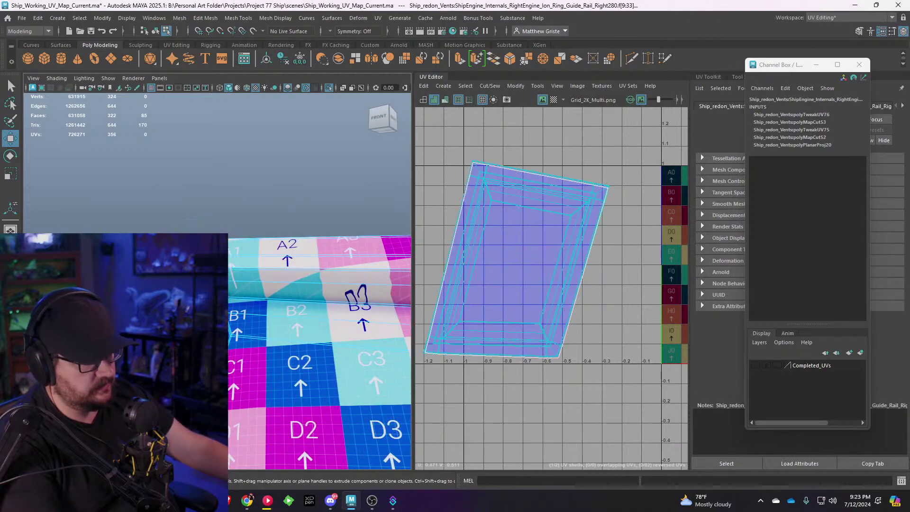
scroll(231, 283, up, 4)
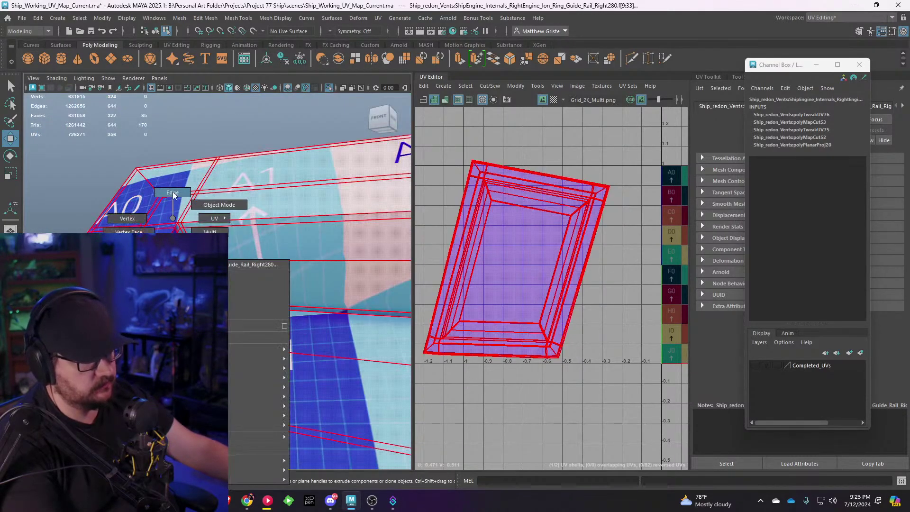
click(190, 217)
shift+double_click(174, 232)
alt+drag(174, 232, 280, 246)
alt+middle_drag(403, 247, 289, 304)
shift+double_click(285, 315)
scroll(285, 317, down, 4)
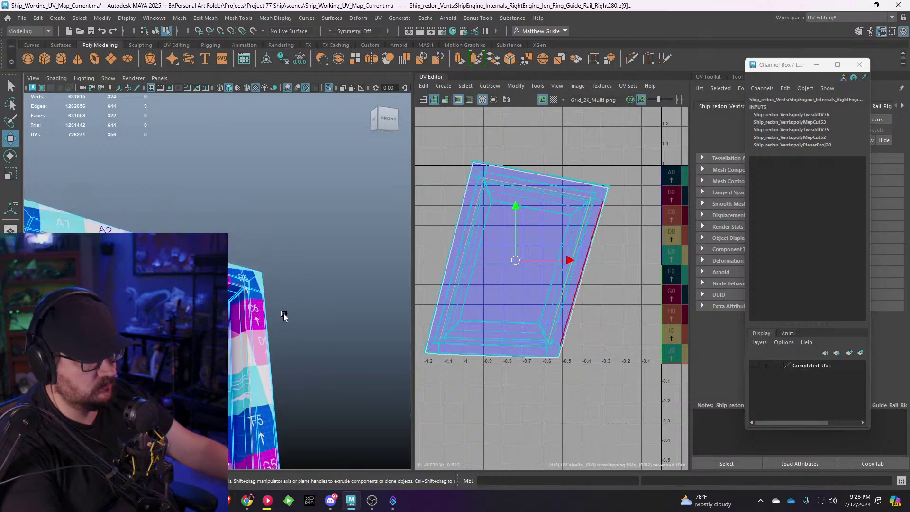
alt+drag(285, 317, 281, 353)
alt+middle_drag(280, 353, 268, 265)
scroll(265, 266, up, 6)
alt+drag(256, 272, 202, 216)
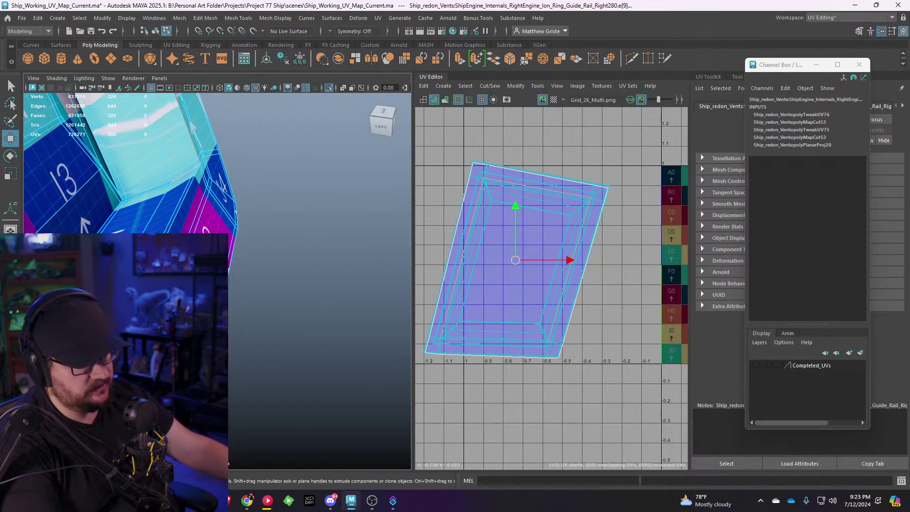
scroll(167, 238, down, 5)
alt+drag(304, 259, 254, 252)
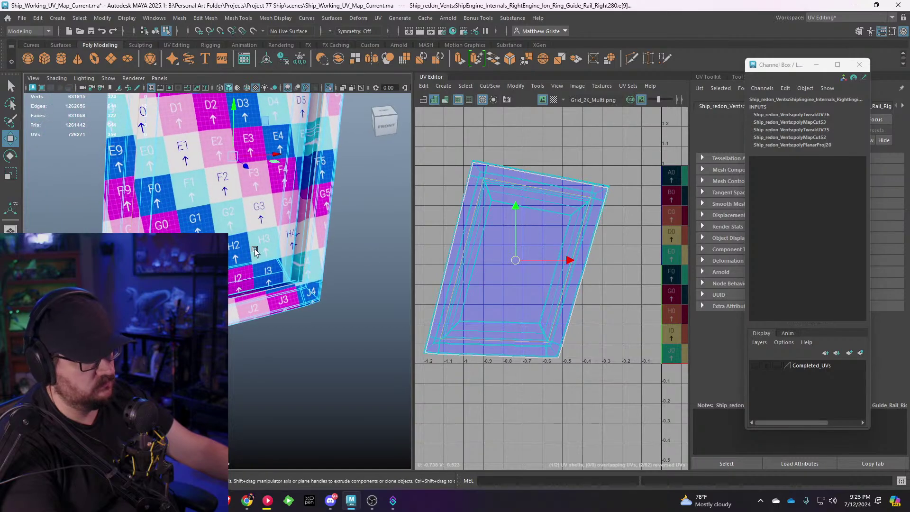
alt+middle_drag(506, 267, 537, 268)
key(shift+x)
Step: Select the separated inner recess shell and move it clear of the frame shell, farther from the checker tile
right_drag(544, 236, 507, 231)
click(532, 252)
scroll(532, 253, down, 5)
drag(541, 260, 447, 244)
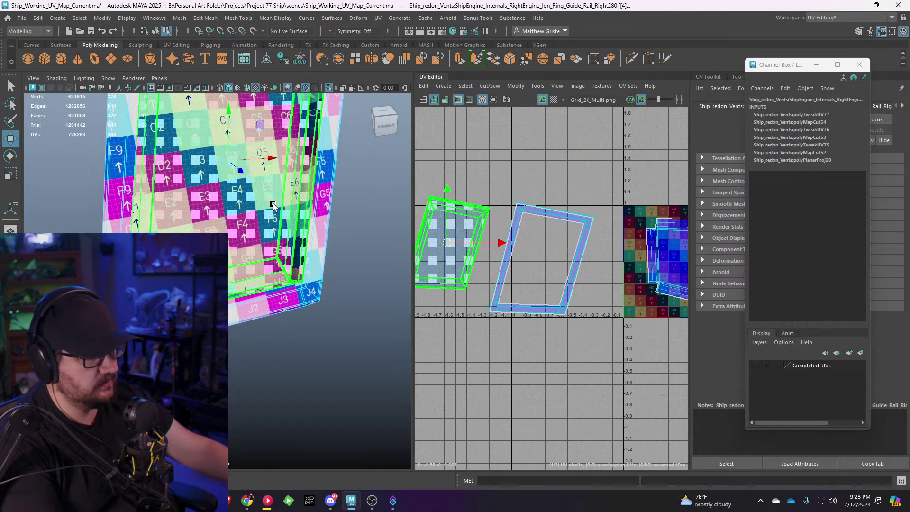
Step: Select the corner edges at all four corners of the hollow frame shell and cut the UVs along them
scroll(498, 305, up, 12)
alt+middle_drag(532, 292, 565, 280)
scroll(565, 280, up, 3)
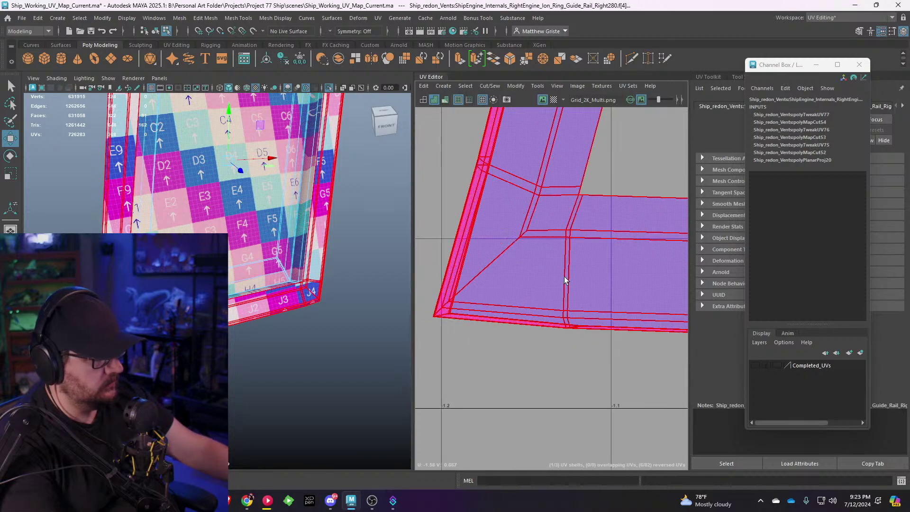
right_click(499, 256)
right_drag(498, 256, 498, 231)
double_click(471, 251)
scroll(475, 250, down, 7)
alt+middle_drag(584, 263, 422, 259)
alt+middle_drag(630, 277, 440, 248)
shift+double_click(537, 253)
scroll(538, 253, down, 7)
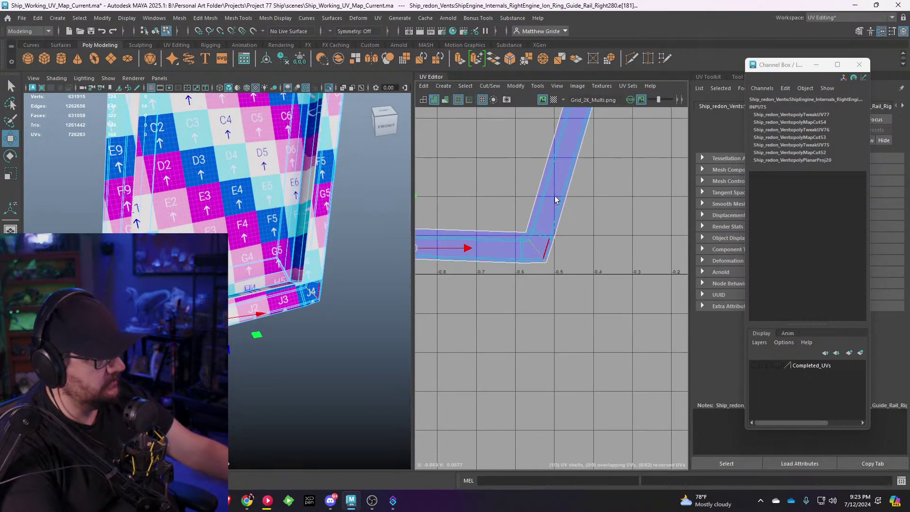
alt+middle_drag(559, 190, 502, 341)
alt+middle_drag(598, 186, 543, 323)
scroll(518, 222, up, 7)
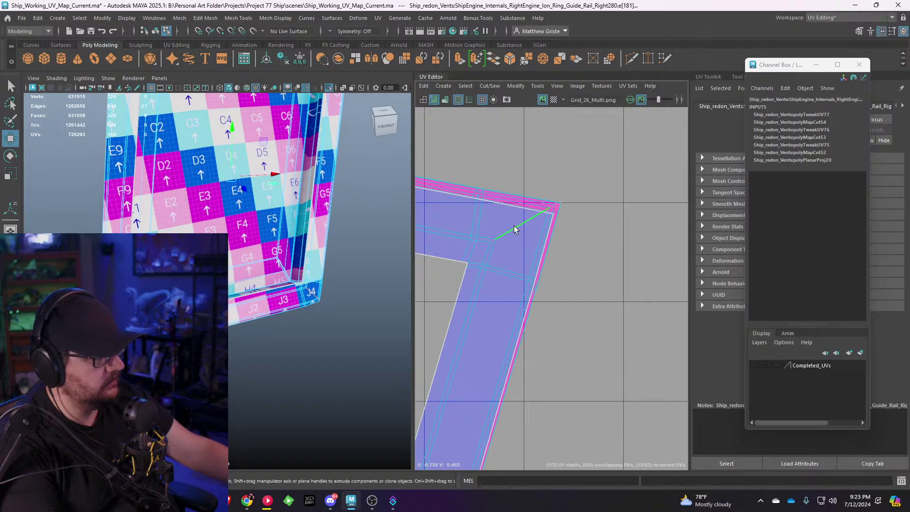
scroll(516, 230, down, 6)
alt+middle_drag(516, 229, 673, 269)
alt+middle_drag(443, 255, 631, 288)
scroll(621, 275, up, 7)
shift+double_click(518, 205)
scroll(521, 211, down, 4)
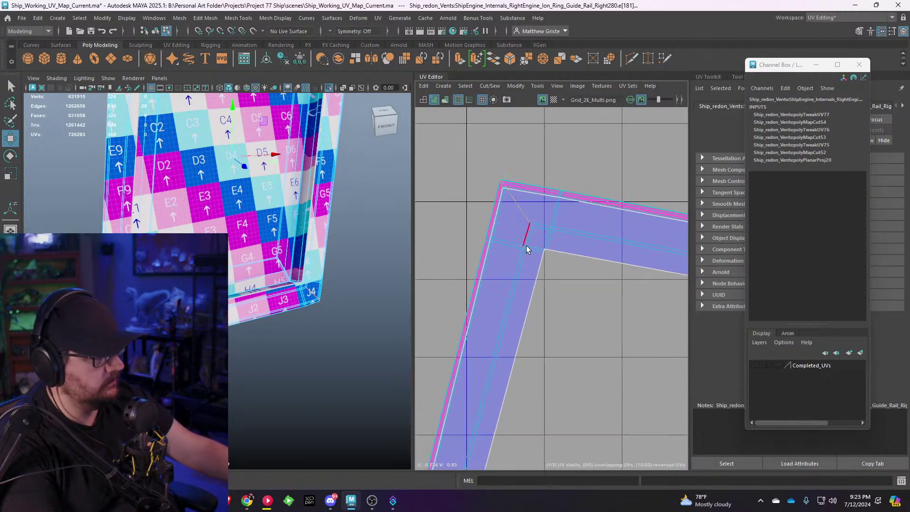
double_click(526, 244)
scroll(517, 248, down, 4)
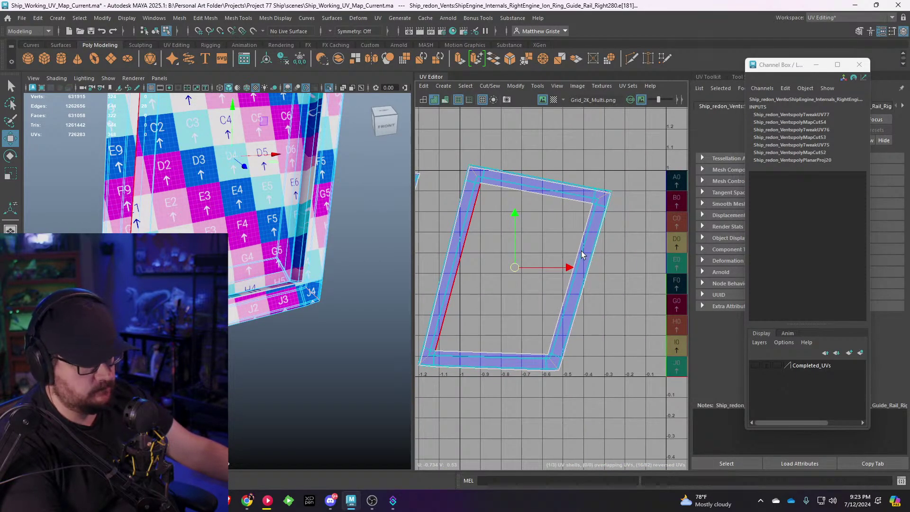
key(ctrl+x)
Step: Select the whole hollow frame shell and unfold it
click(511, 191)
key(F11)
double_click(484, 182)
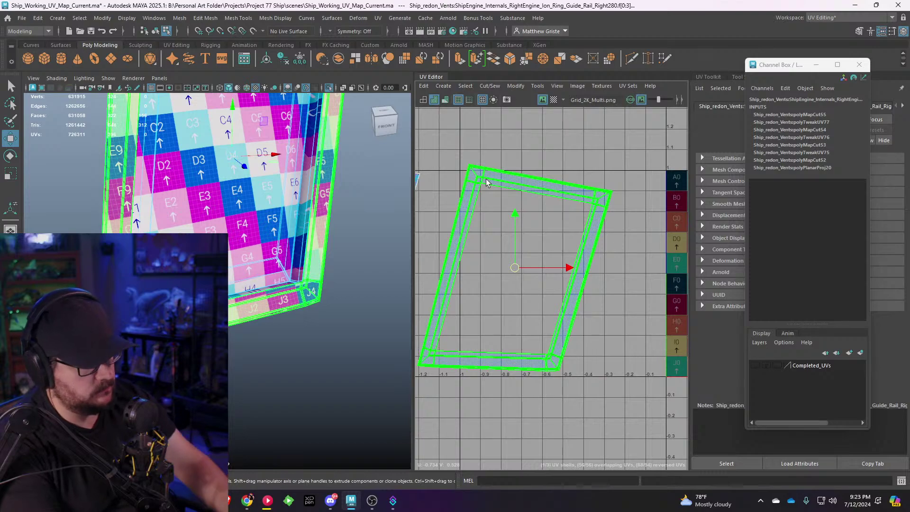
key(ctrl+u)
Step: Rotate the unfolded frame shell until its long sides stand upright, scale it down, and place it beside the checker tile
scroll(495, 181, down, 4)
scroll(518, 189, down, 2)
key(e)
drag(548, 192, 534, 182)
key(r)
drag(508, 222, 553, 201)
key(w)
Step: Scale down the squared-off flap shell and move it out of the checker tile to the far side of the frame shell
click(624, 225)
key(r)
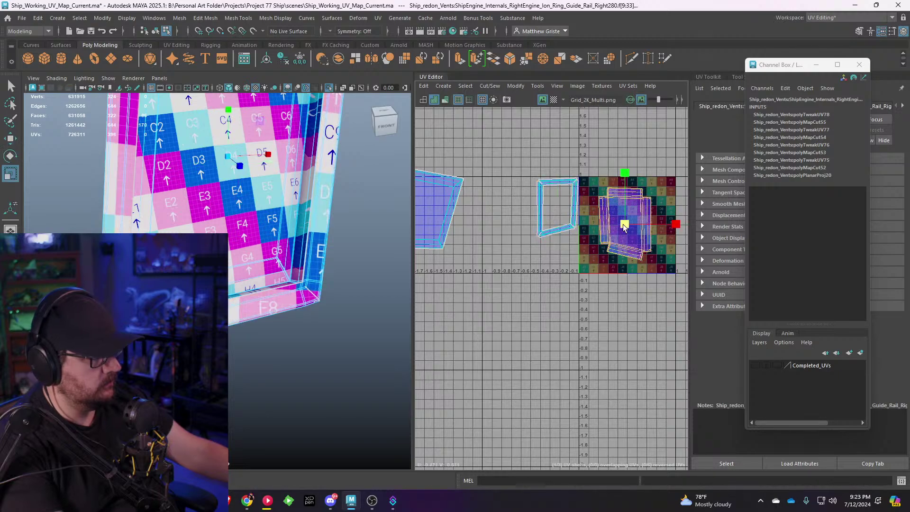
drag(624, 223, 517, 245)
key(w)
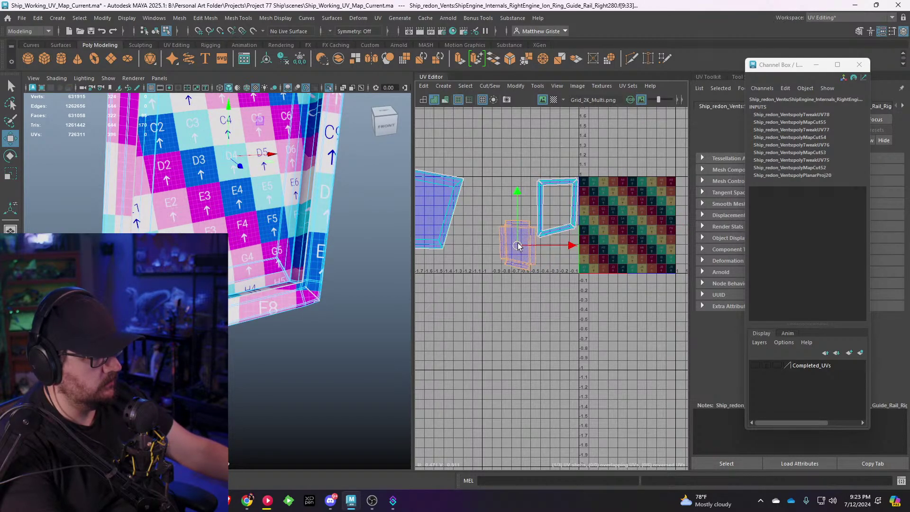
key(r)
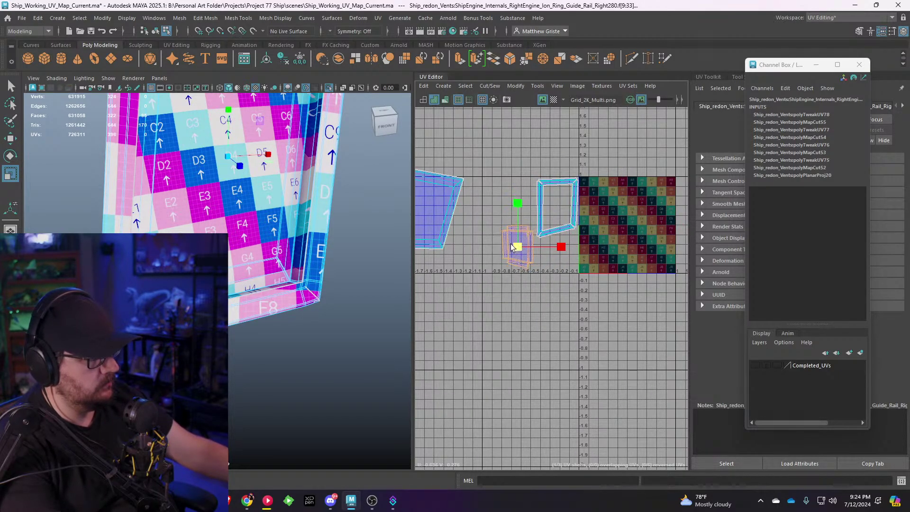
key(w)
mouse_move(516, 247)
mouse_down()
mouse_move(552, 202)
mouse_move(515, 248)
mouse_move(499, 247)
mouse_up()
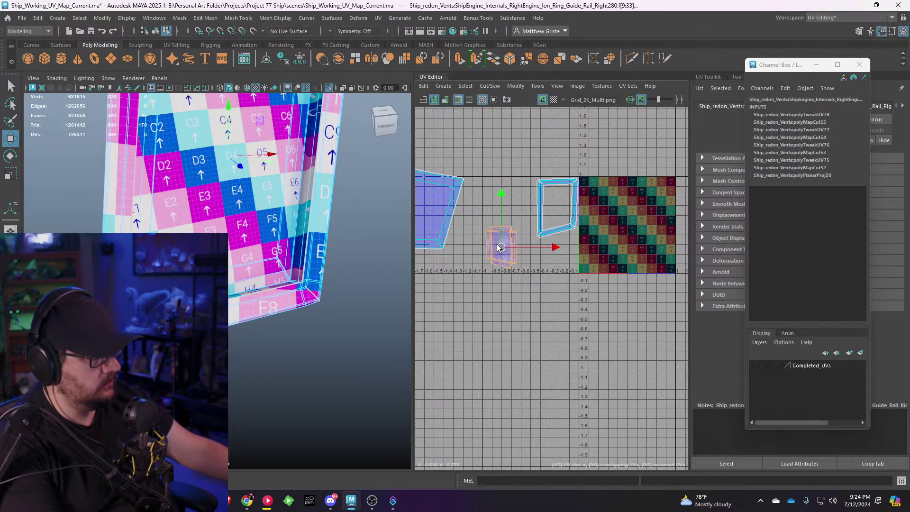
Step: Select the diagonal edges at all four corners of the inner recess shell and cut the UVs along them
click(424, 224)
alt+middle_drag(432, 244, 535, 349)
scroll(535, 349, up, 3)
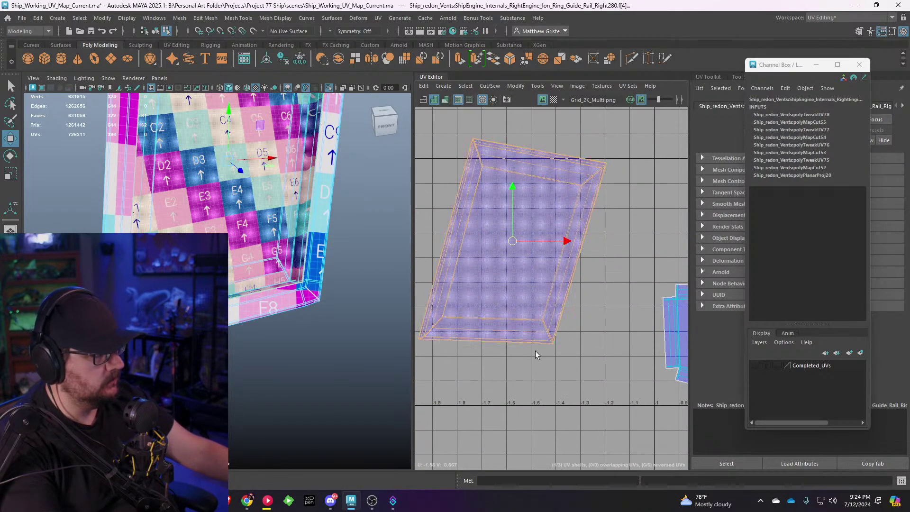
scroll(536, 349, up, 4)
right_drag(594, 281, 592, 255)
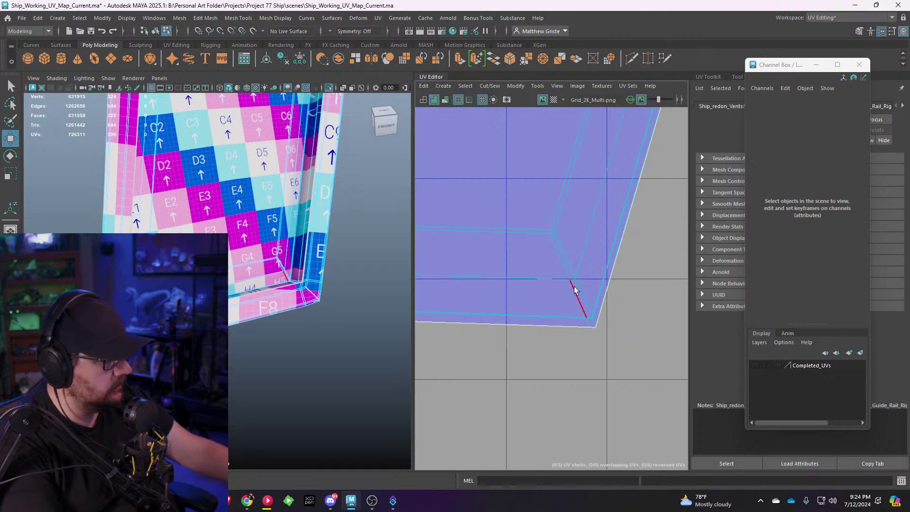
click(575, 290)
double_click(591, 316)
scroll(557, 323, down, 3)
alt+middle_drag(439, 320, 647, 332)
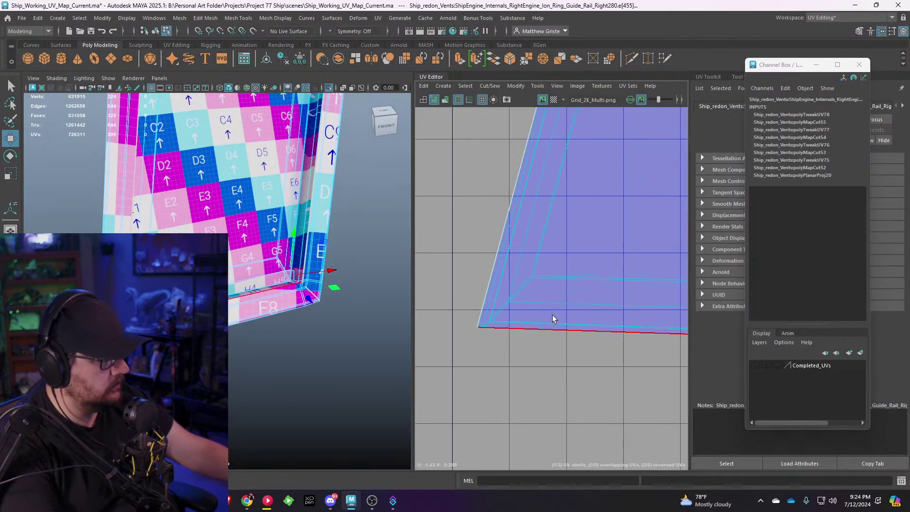
shift+double_click(502, 309)
scroll(514, 308, up, 5)
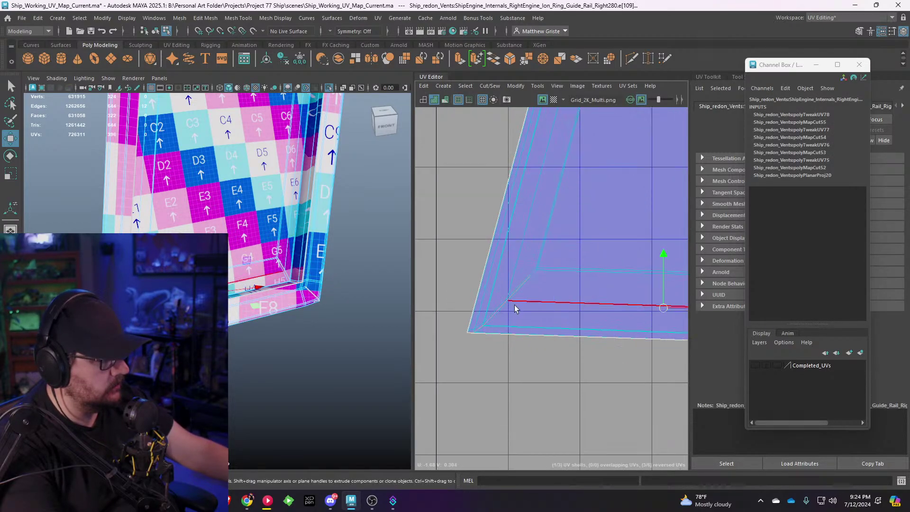
scroll(516, 307, down, 5)
scroll(559, 261, down, 4)
alt+middle_drag(588, 157, 517, 329)
scroll(518, 329, up, 5)
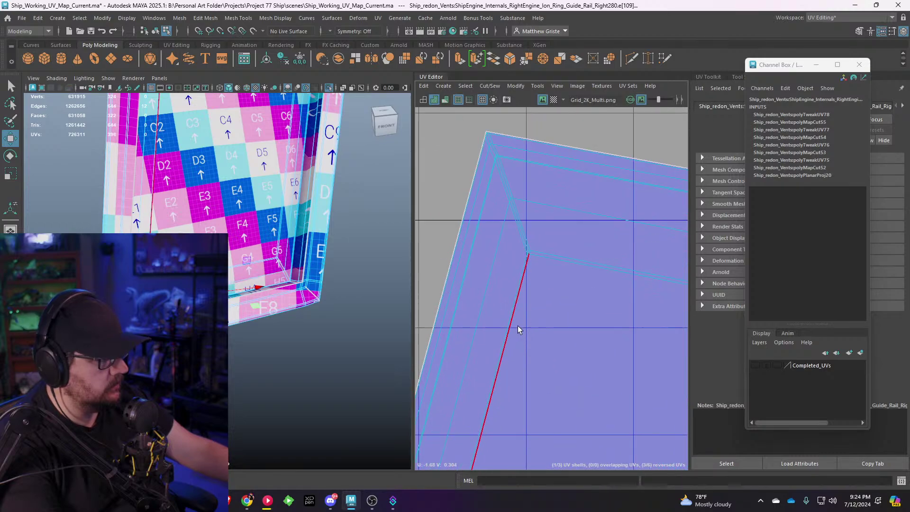
shift+double_click(529, 203)
scroll(556, 266, down, 4)
alt+middle_drag(556, 268, 400, 266)
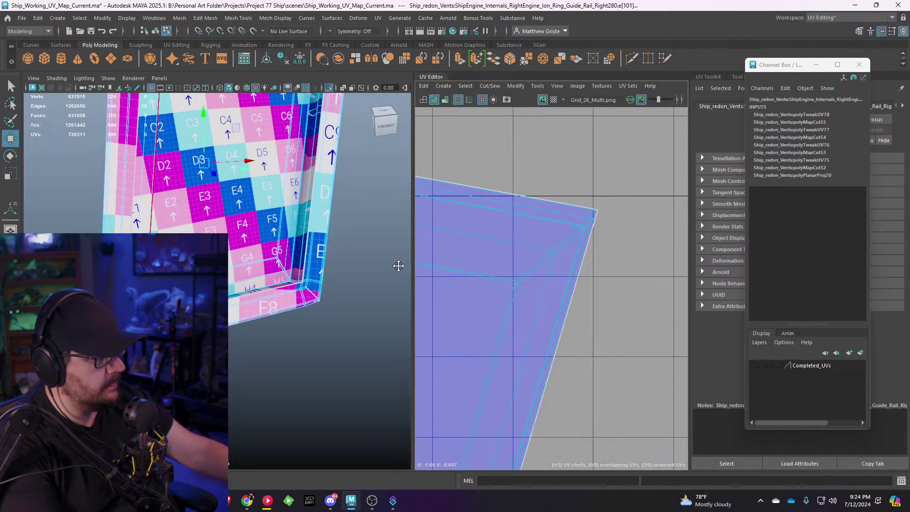
scroll(576, 262, up, 5)
shift+double_click(485, 196)
scroll(484, 256, down, 6)
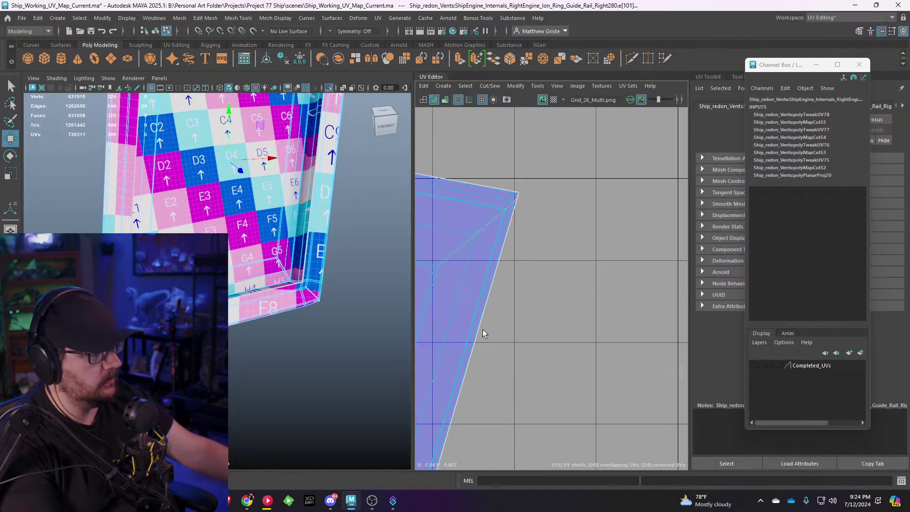
alt+middle_drag(483, 333, 602, 298)
scroll(561, 340, down, 3)
alt+middle_drag(529, 267, 504, 265)
key(shift+x)
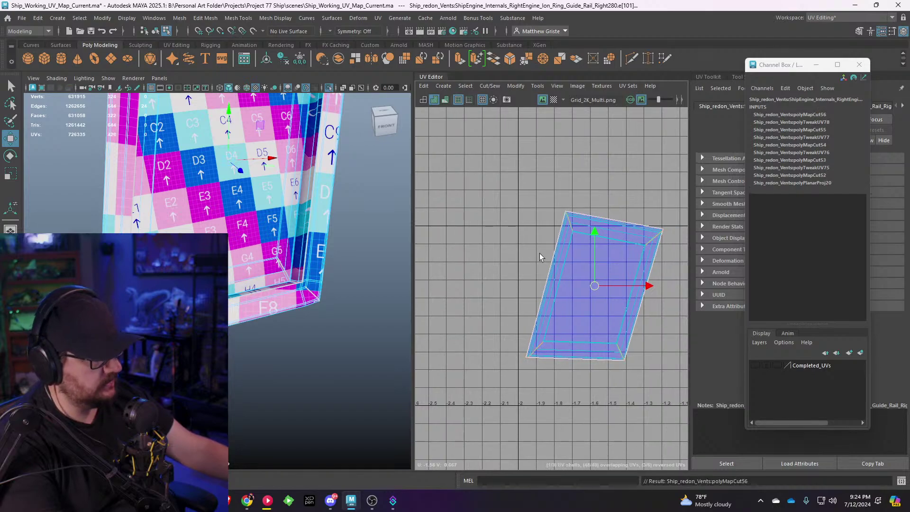
Step: Unfold the corner-cut recess shell so its sides spread into flaps, and rotate it until its long sides stand upright
scroll(595, 281, up, 2)
right_drag(596, 276, 568, 258)
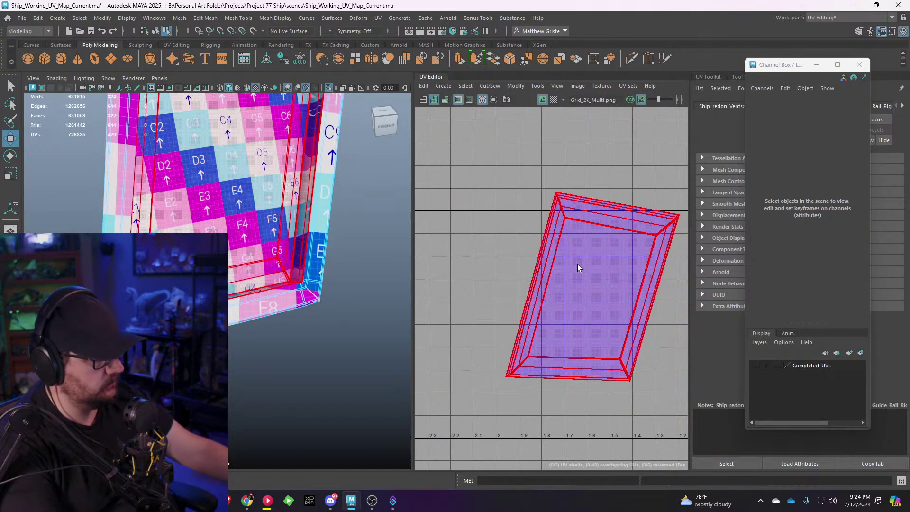
click(577, 264)
key(e)
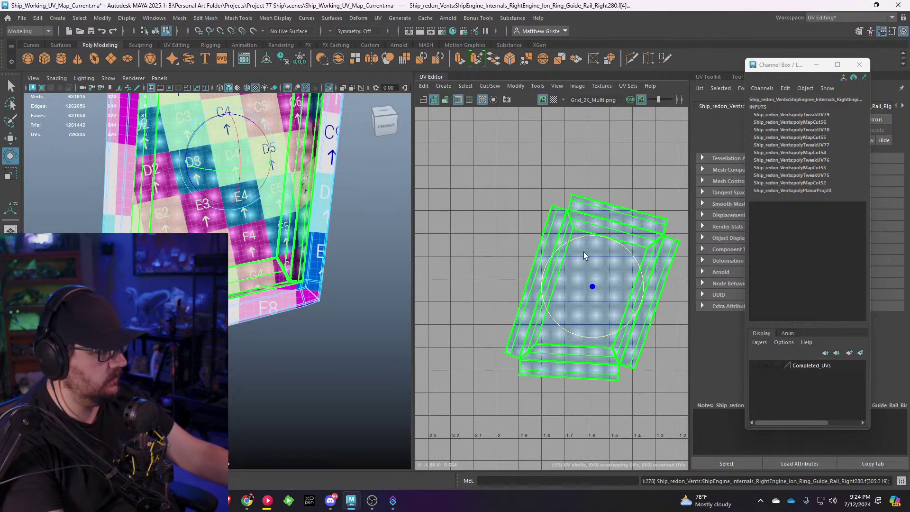
drag(584, 252, 567, 233)
Step: Scale down the unfolded recess shell and move it directly above the squared-off flap shell
key(r)
drag(592, 286, 573, 279)
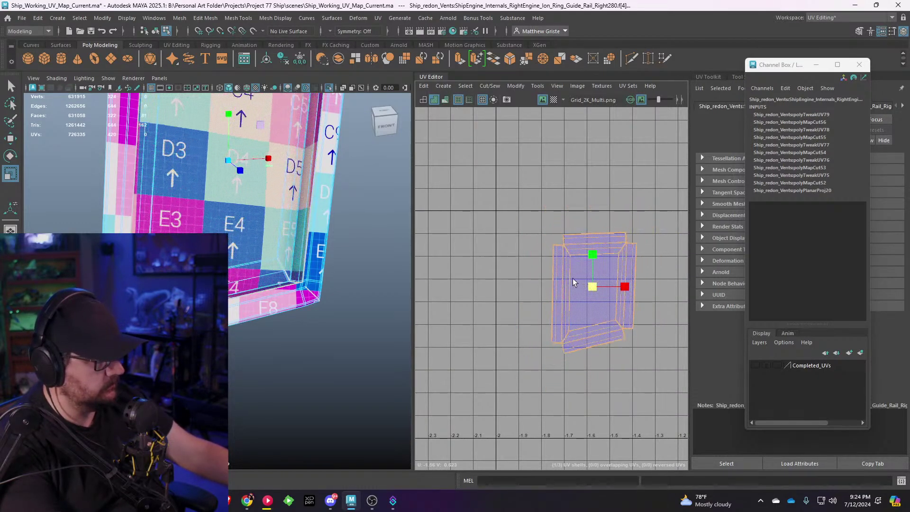
key(w)
scroll(573, 280, down, 5)
alt+middle_drag(613, 283, 496, 277)
scroll(496, 282, up, 2)
drag(457, 317, 562, 306)
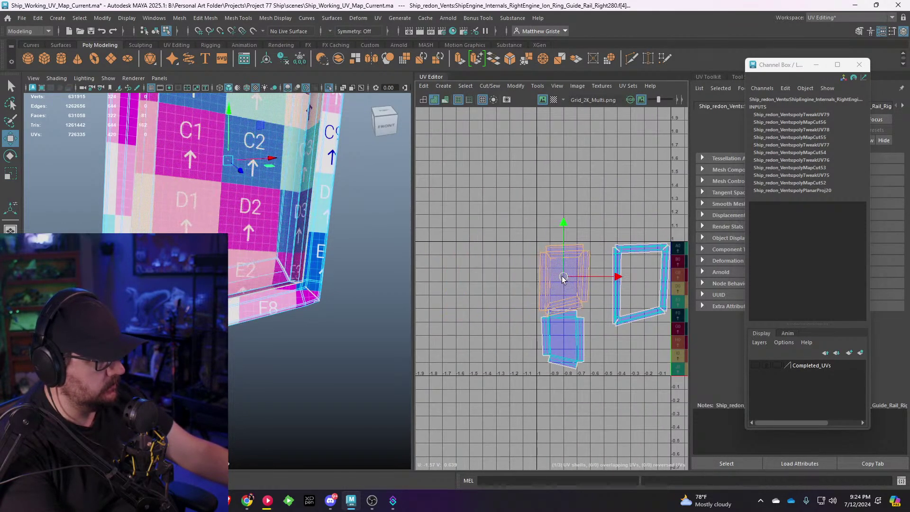
Step: Shift the squared-off flap shell horizontally so it sits closer to the frame shell, and clear the selection
click(583, 338)
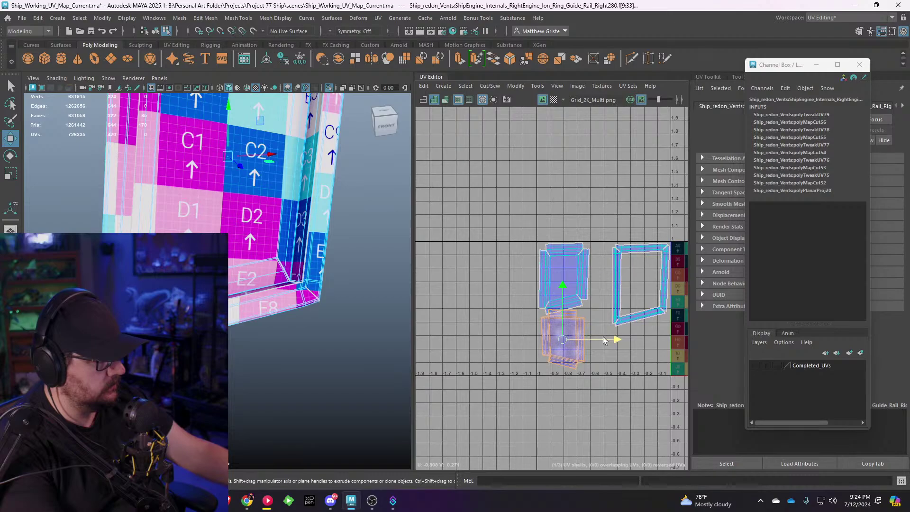
drag(603, 339, 633, 341)
click(633, 377)
scroll(633, 376, down, 4)
alt+middle_drag(632, 376, 548, 334)
scroll(545, 312, up, 1)
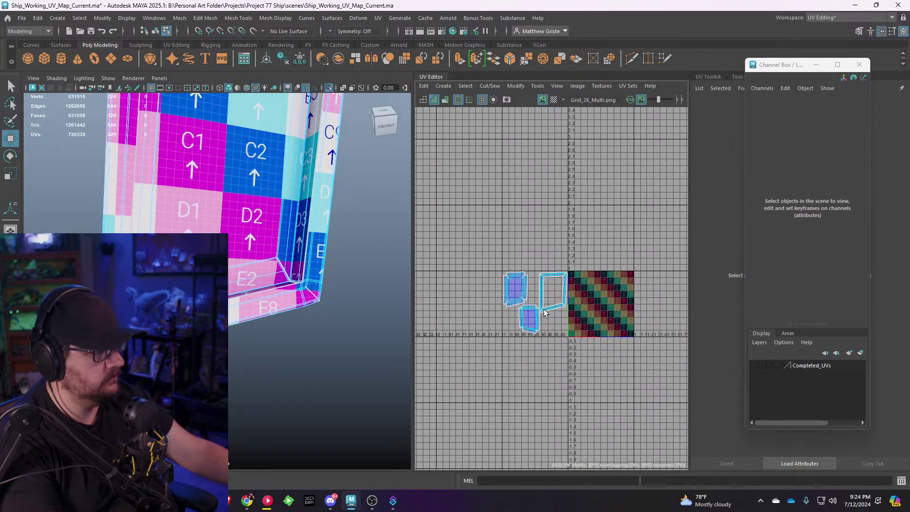
scroll(260, 197, down, 3)
Step: Examine the vent frame's corners with the smooth mesh preview turned on, and return it to the unsmoothed display
right_drag(261, 197, 297, 176)
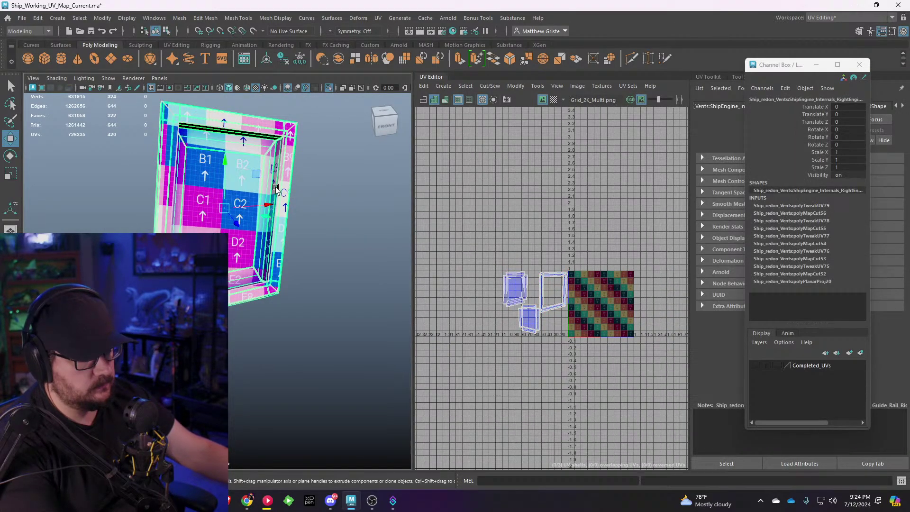
click(310, 209)
scroll(309, 201, up, 3)
mouse_move(309, 199)
alt+mouse_down()
mouse_move(335, 200)
mouse_move(322, 199)
alt+mouse_up()
alt+middle_drag(322, 199, 341, 302)
scroll(341, 302, up, 3)
alt+drag(340, 299, 261, 290)
alt+middle_drag(261, 290, 195, 303)
alt+drag(194, 303, 256, 261)
click(257, 261)
scroll(328, 253, up, 3)
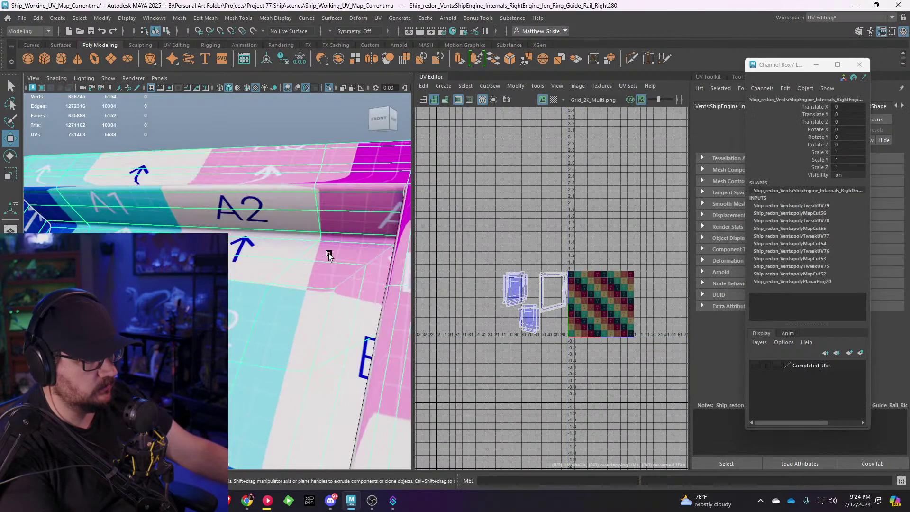
alt+middle_drag(362, 252, 242, 244)
scroll(242, 244, up, 2)
key(1)
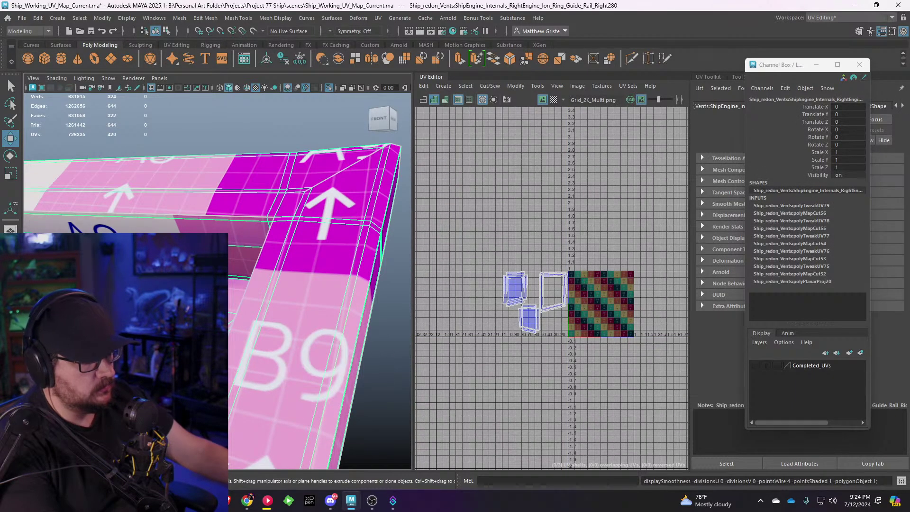
Step: Insert three supporting edge loops into the vent frame around its upper inner corner
alt+drag(206, 297, 232, 310)
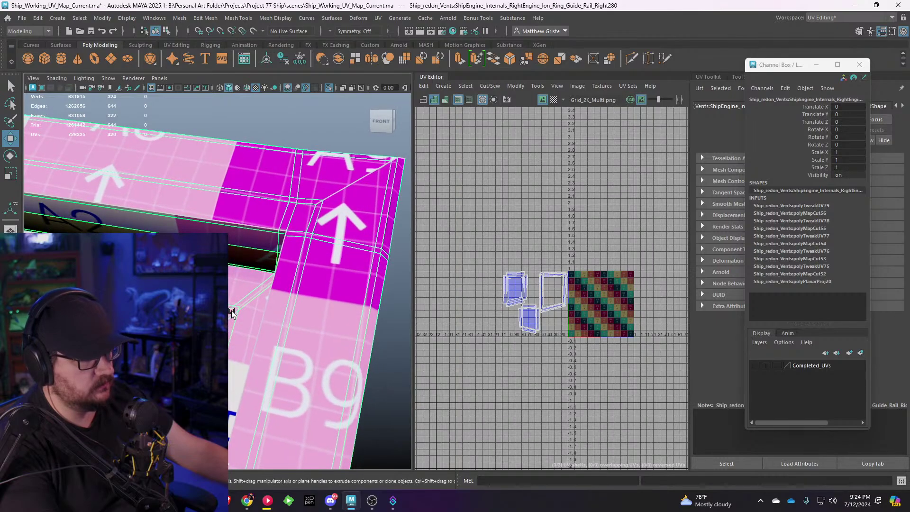
click(229, 18)
click(252, 92)
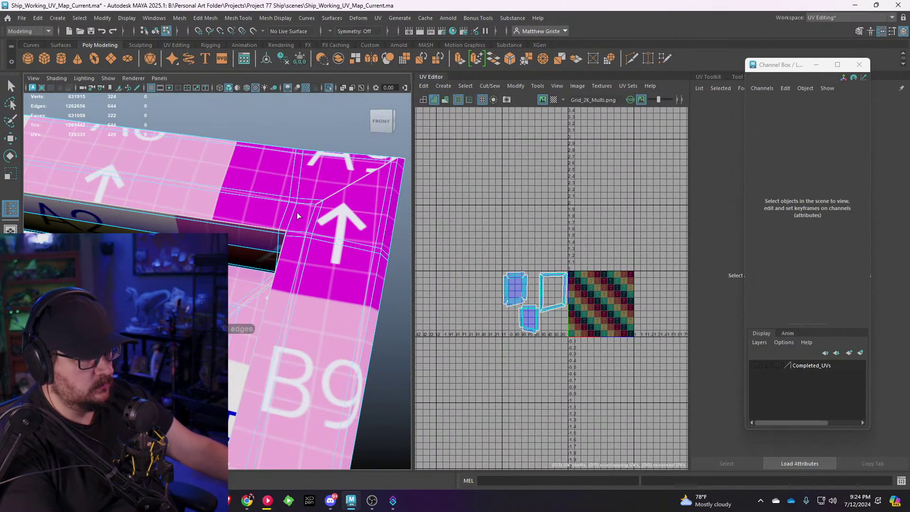
click(293, 216)
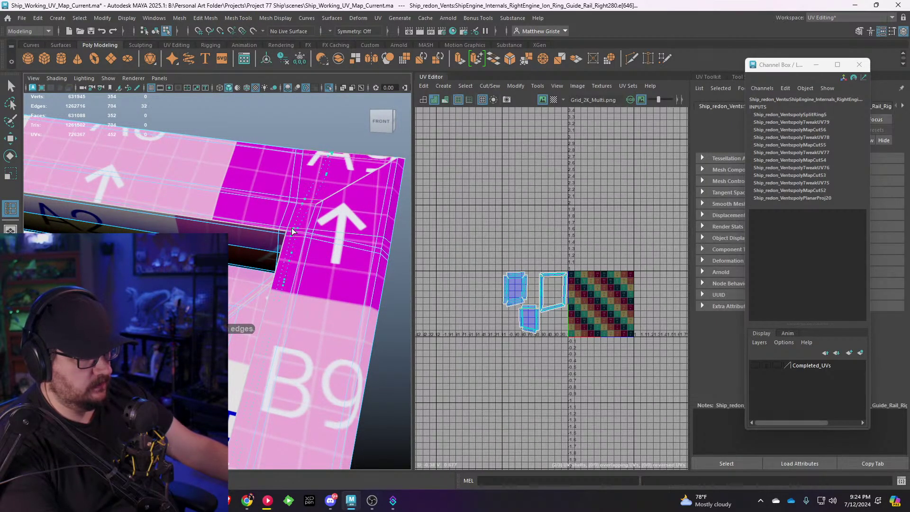
click(290, 230)
alt+drag(290, 230, 215, 272)
click(118, 223)
Step: Insert another supporting edge loop beside the lower inner corner of the vent frame and leave the edge loop tool
scroll(237, 227, down, 6)
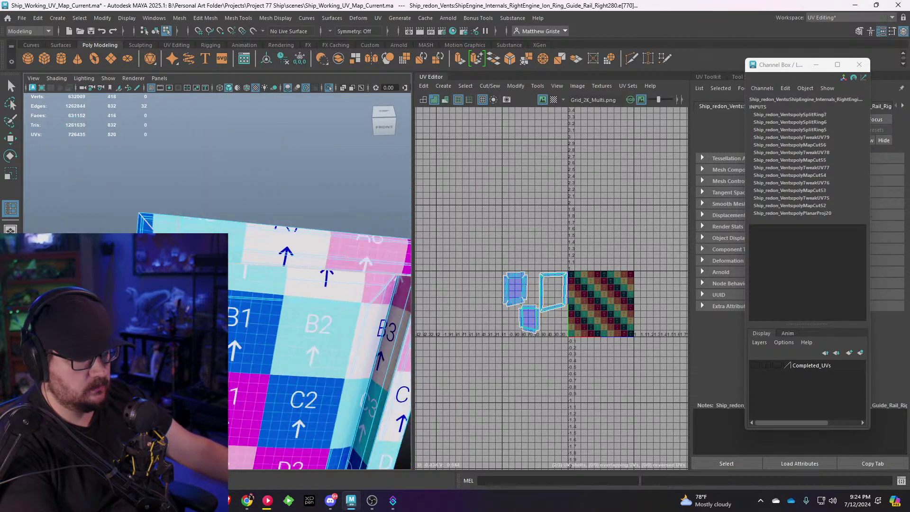
alt+middle_drag(245, 242, 241, 185)
alt+drag(242, 184, 285, 265)
alt+middle_drag(285, 265, 266, 235)
scroll(279, 213, up, 6)
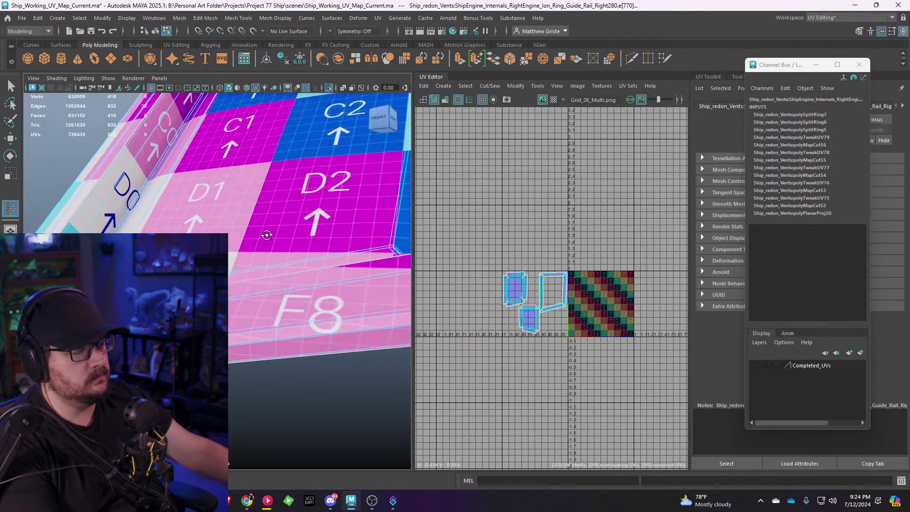
alt+drag(266, 236, 208, 242)
scroll(230, 296, up, 5)
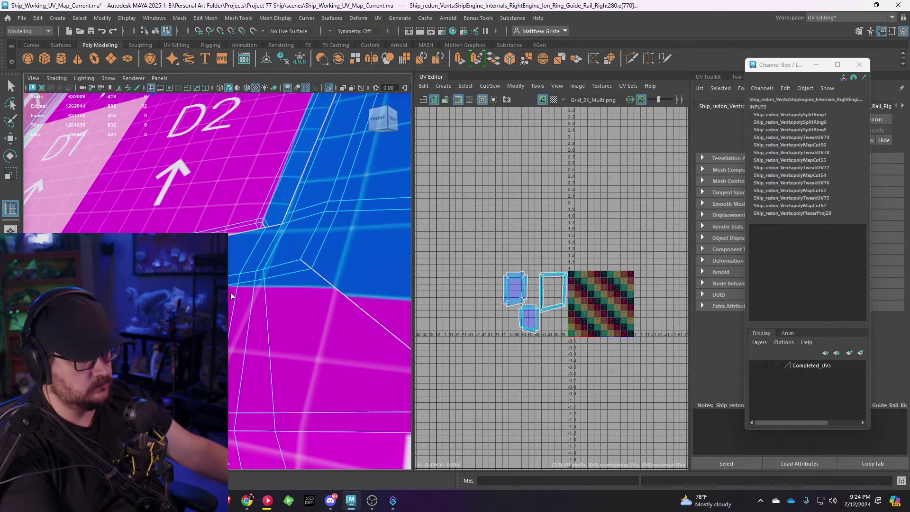
click(324, 219)
key(q)
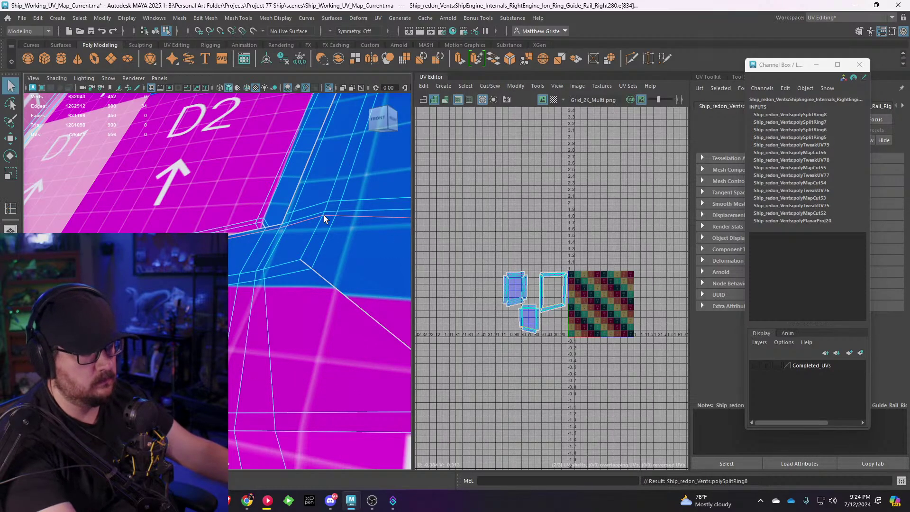
Step: Return the vent frame to object mode, deselect it, and turn off isolation so the whole ship is displayed
key(f)
right_drag(264, 201, 297, 185)
click(296, 182)
alt+drag(297, 182, 284, 203)
click(108, 78)
mouse_move(123, 96)
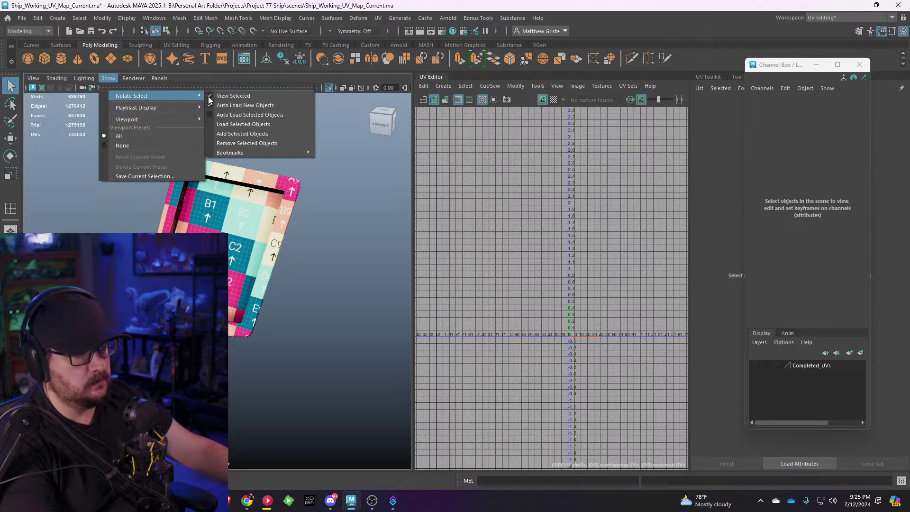
click(209, 95)
Step: Select the vent frame and examine its position relative to the ship's center line and opposite side
alt+drag(339, 211, 232, 296)
click(232, 251)
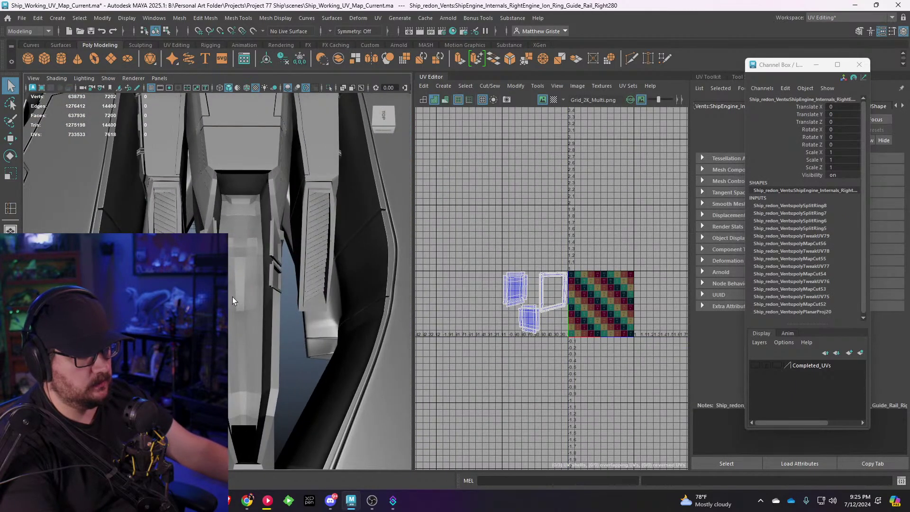
key(w)
scroll(254, 265, down, 5)
alt+drag(254, 264, 276, 130)
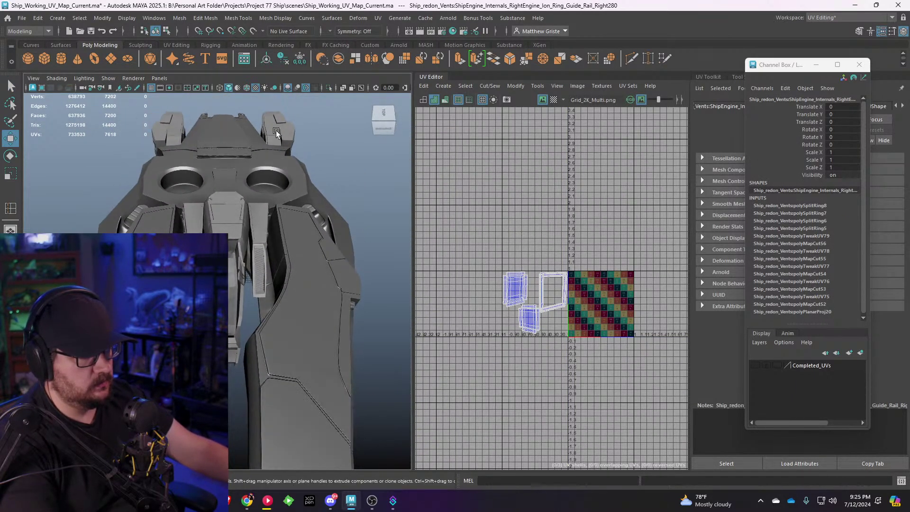
scroll(252, 246, up, 5)
alt+middle_drag(252, 246, 254, 277)
alt+drag(254, 277, 322, 190)
alt+drag(191, 222, 245, 244)
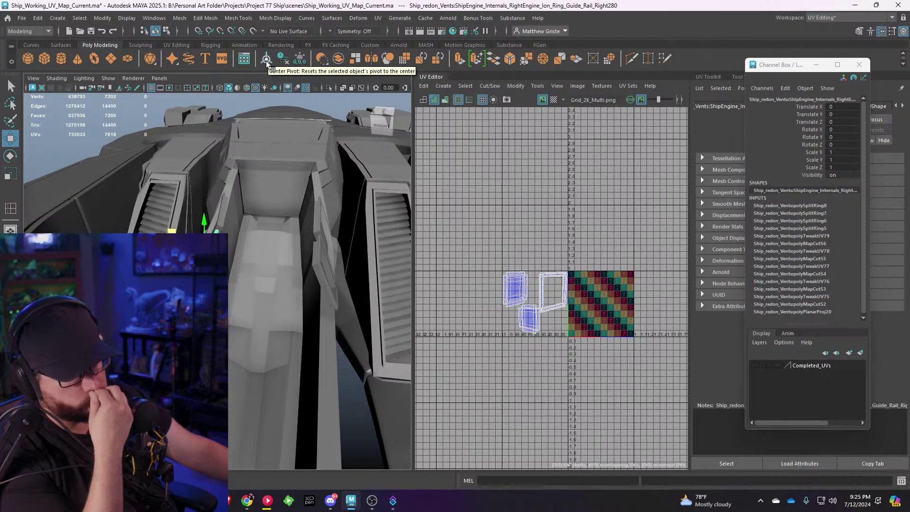
alt+drag(270, 123, 292, 207)
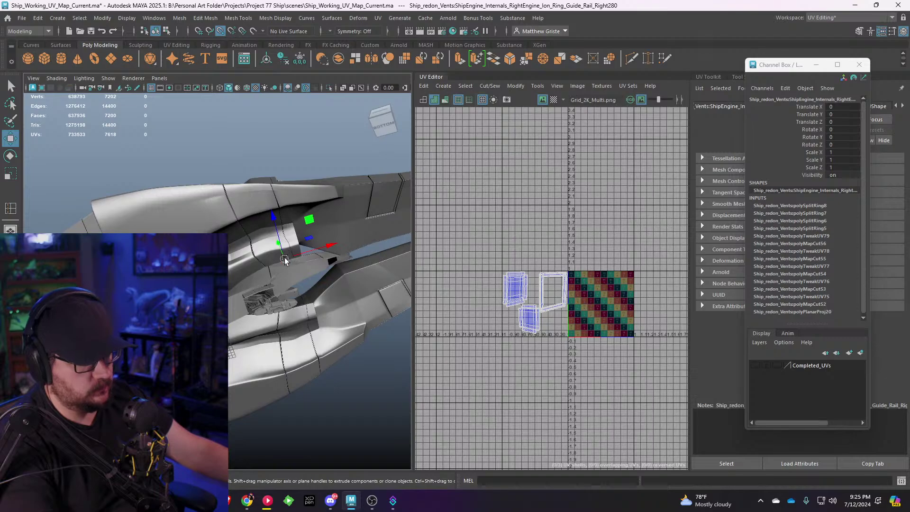
Step: Snap the vent frame's pivot onto the hull near the ship's center line, undoing the last vertical pivot shift
key(d)
drag(285, 259, 240, 304)
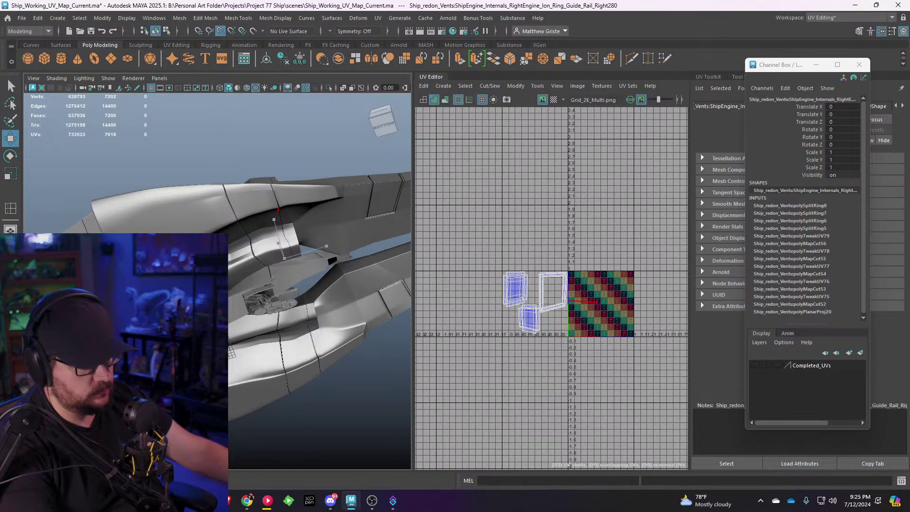
scroll(319, 300, up, 8)
alt+drag(319, 300, 369, 320)
key(d)
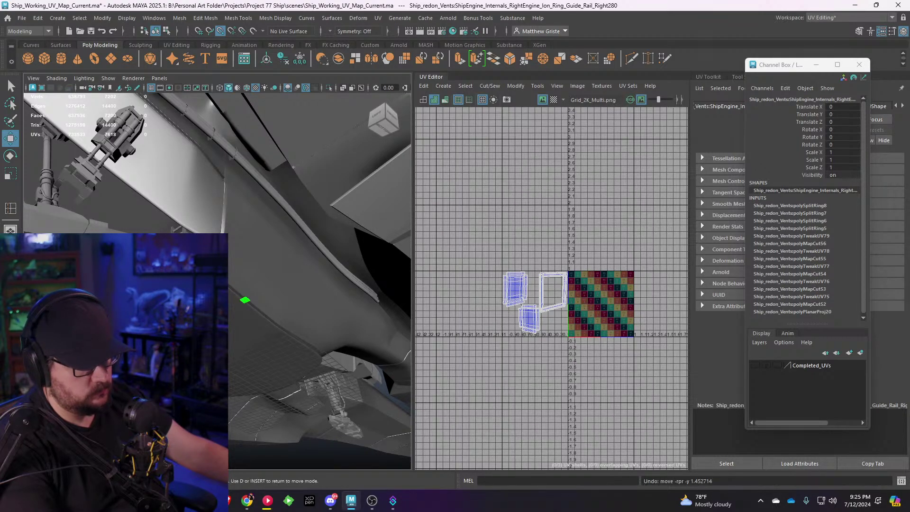
key(ctrl+z)
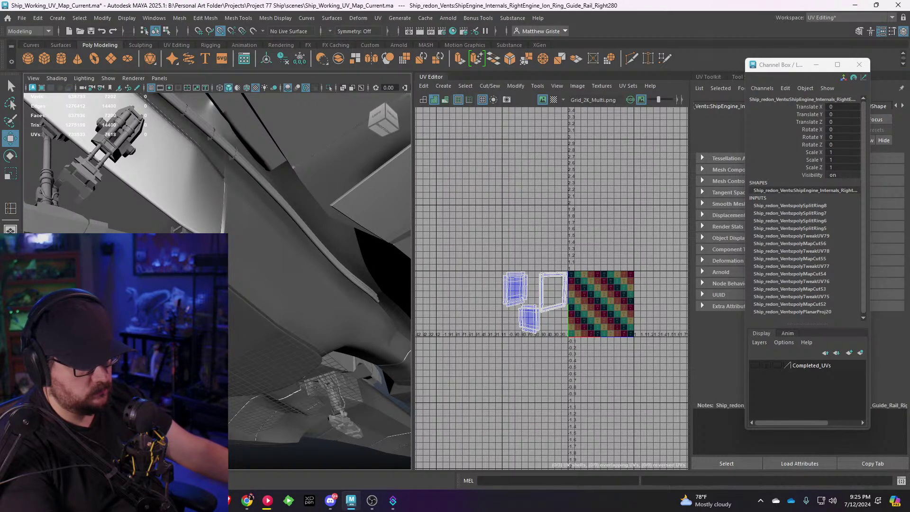
click(332, 320)
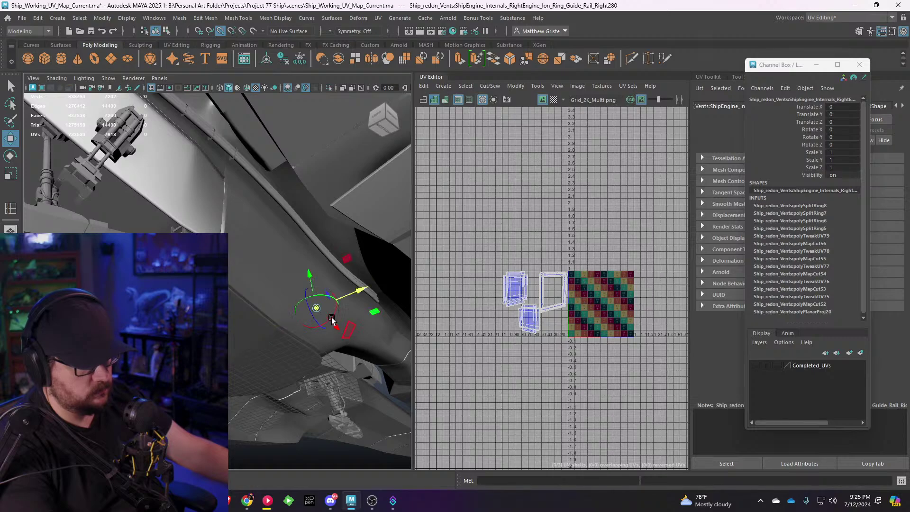
Step: Move the vent frame's pivot along the vertical axis toward the grid and shift it along X
alt+drag(335, 351, 307, 275)
alt+middle_drag(306, 275, 175, 225)
alt+drag(175, 226, 280, 290)
key(d)
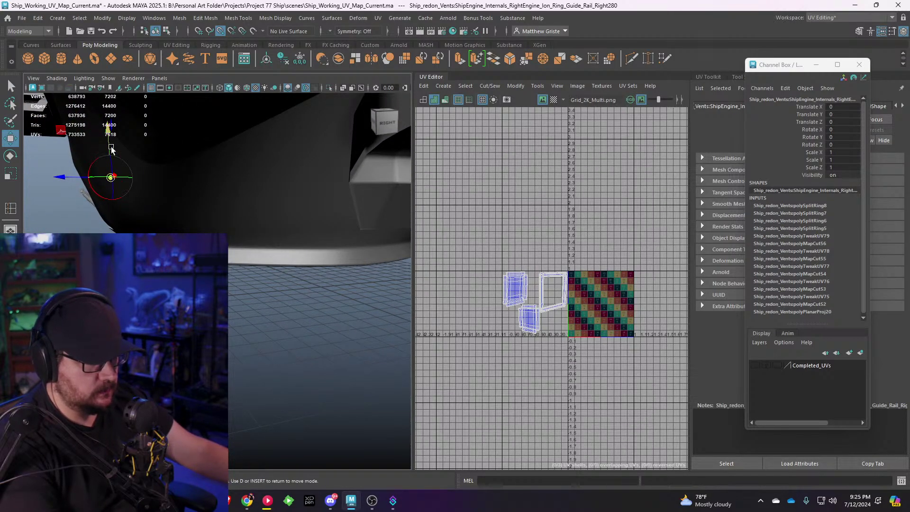
drag(111, 148, 122, 233)
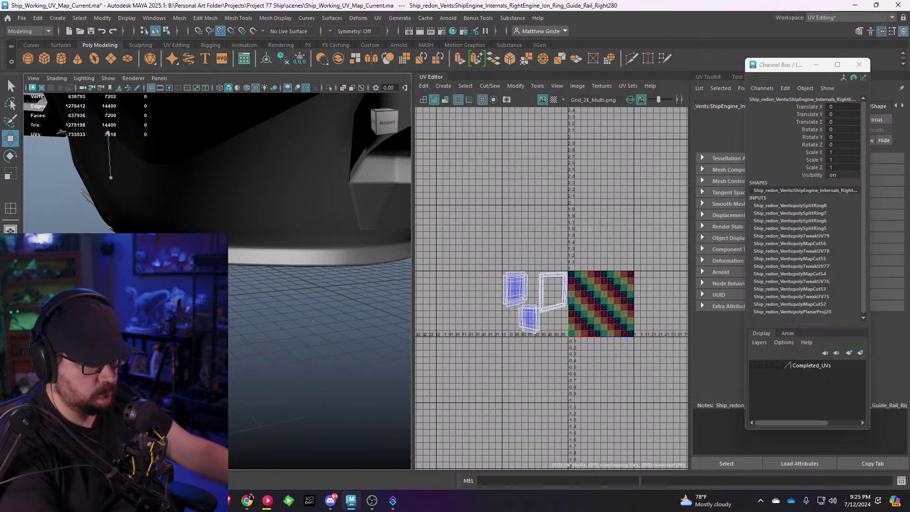
drag(230, 300, 145, 214)
key(d)
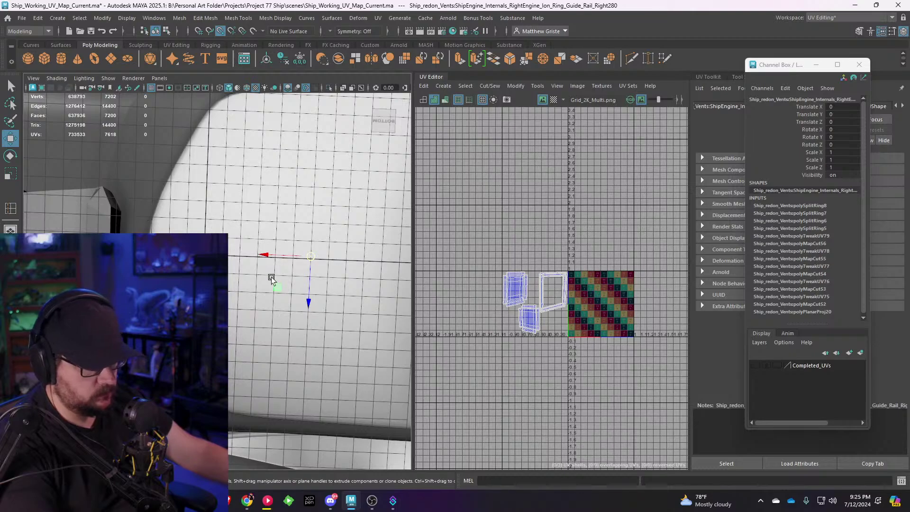
key(d)
drag(265, 255, 246, 252)
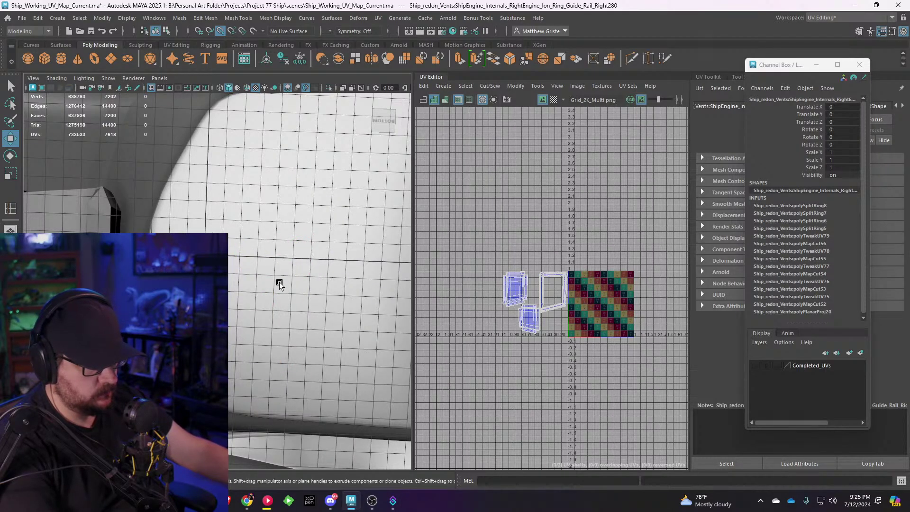
Step: Duplicate the vent frame and mirror the copy to the opposite side of the ship with a Scale Z of -1
alt+drag(280, 282, 370, 363)
alt+right_drag(371, 362, 294, 303)
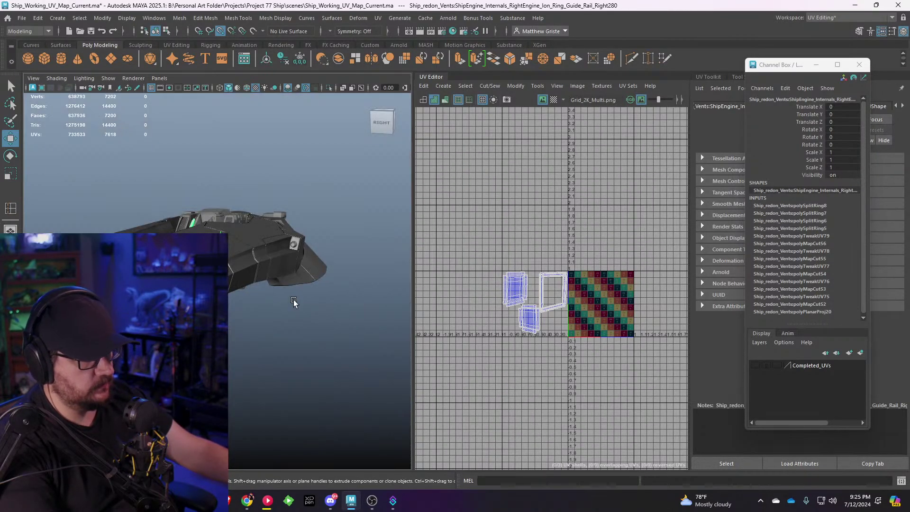
alt+drag(294, 303, 258, 346)
alt+right_drag(259, 346, 312, 360)
alt+drag(313, 360, 223, 365)
alt+drag(279, 358, 316, 349)
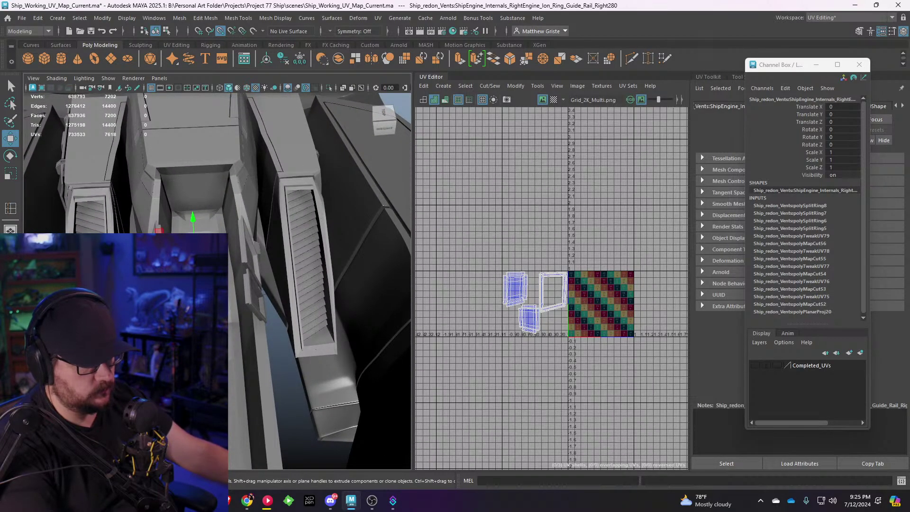
key(ctrl+d)
click(842, 167)
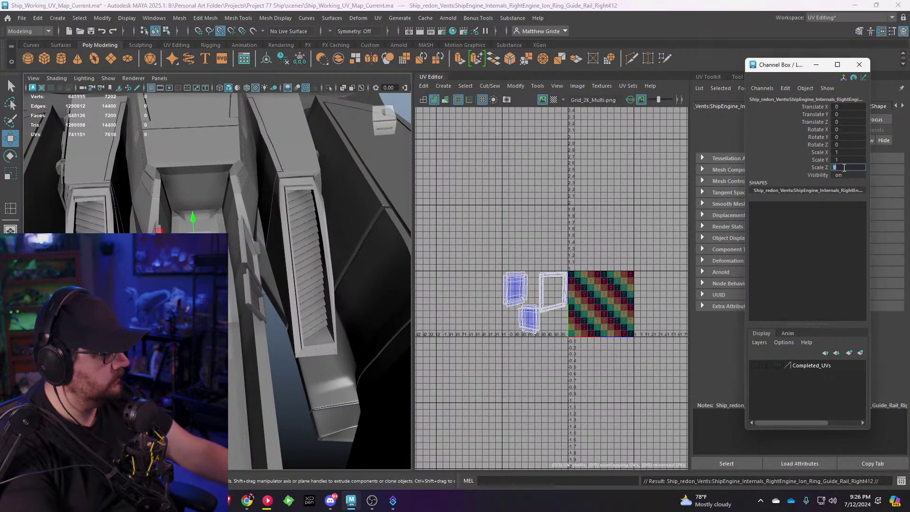
text(-1)
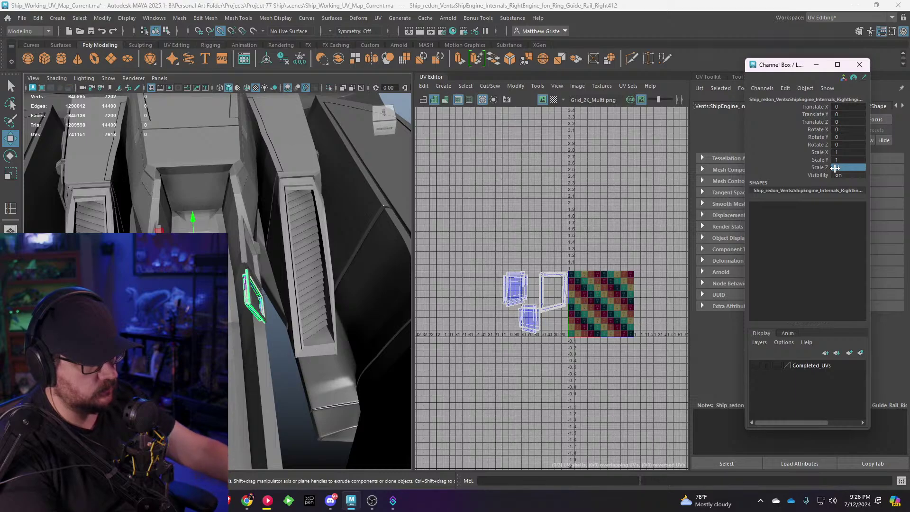
key(Return)
key(f)
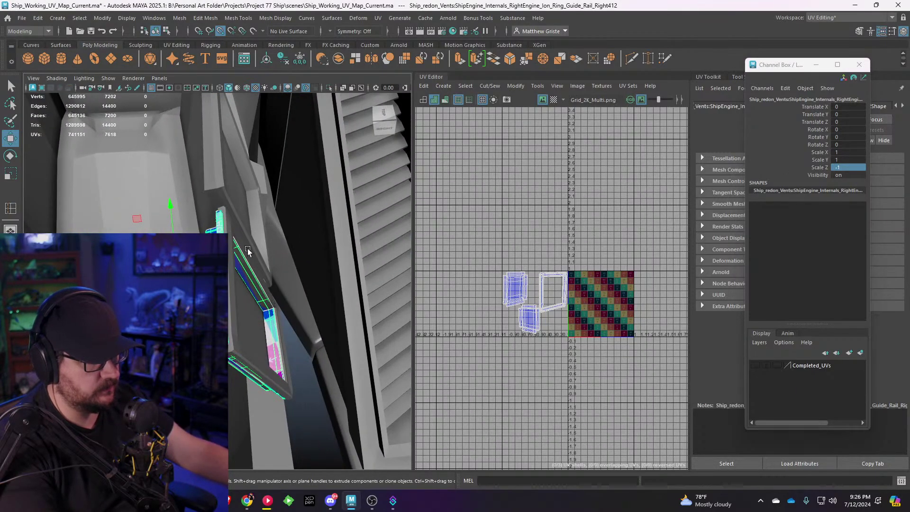
Step: Delete the old vent frame without finished UVs that overlaps the mirrored copy
click(247, 249)
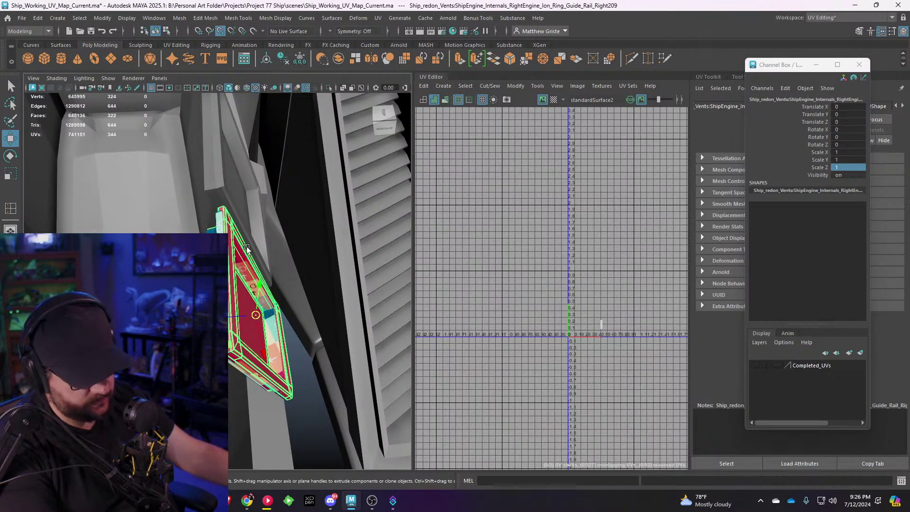
alt+drag(247, 249, 341, 252)
key(3)
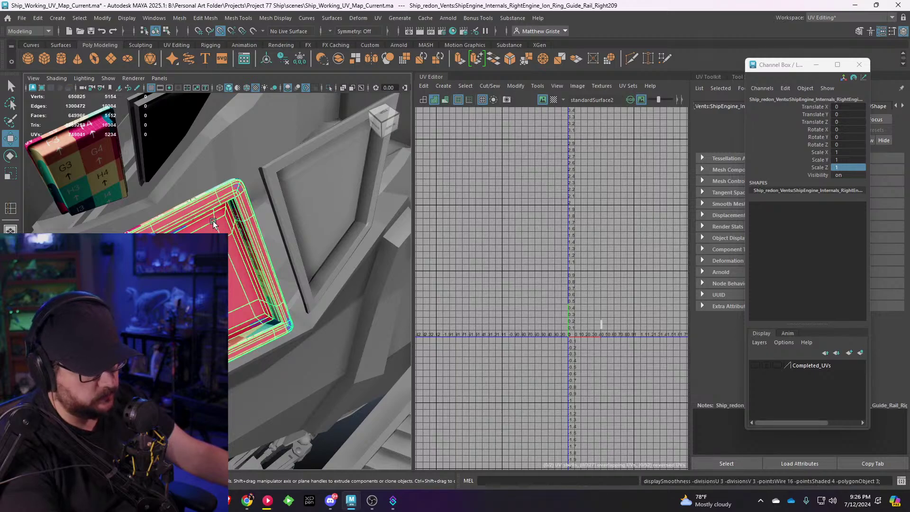
key(Delete)
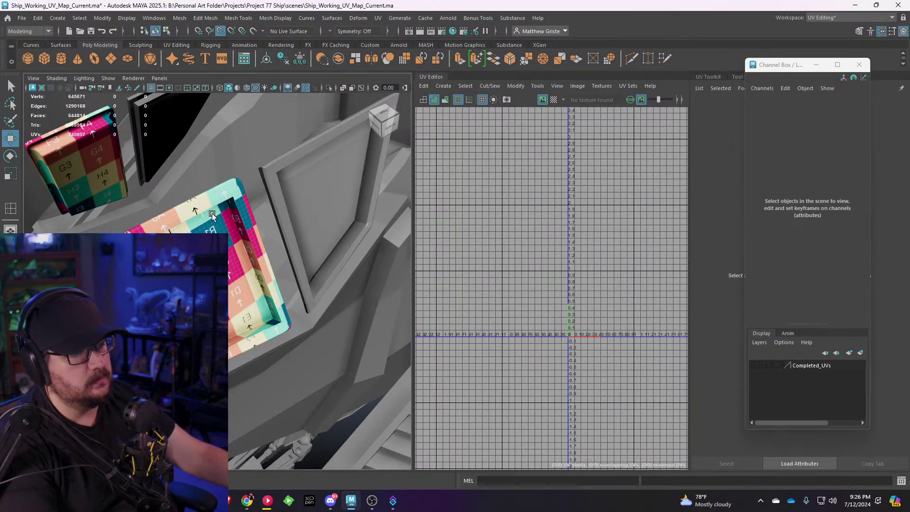
Step: Turn off the smooth preview on both the mirrored and the original vent frames, and switch the original to component selection
scroll(213, 214, down, 5)
alt+drag(213, 214, 219, 258)
click(223, 265)
key(1)
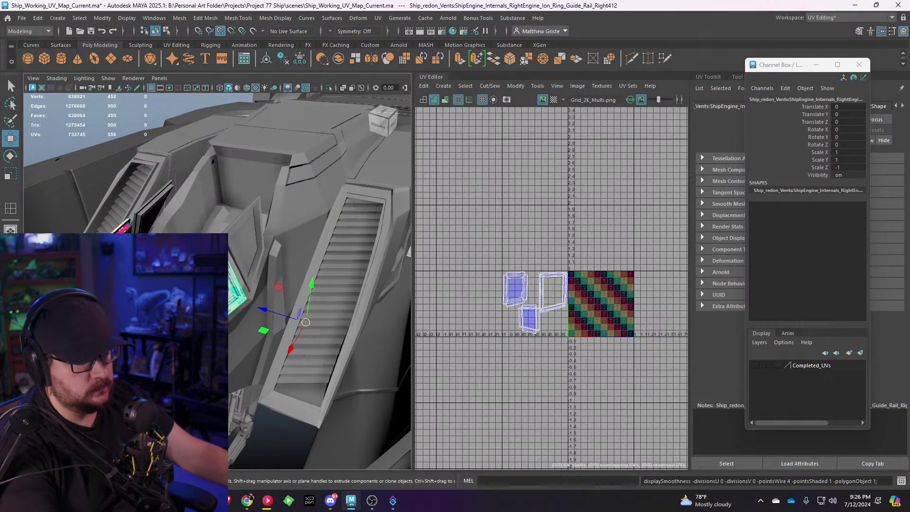
click(119, 234)
key(1)
right_drag(124, 232, 124, 259)
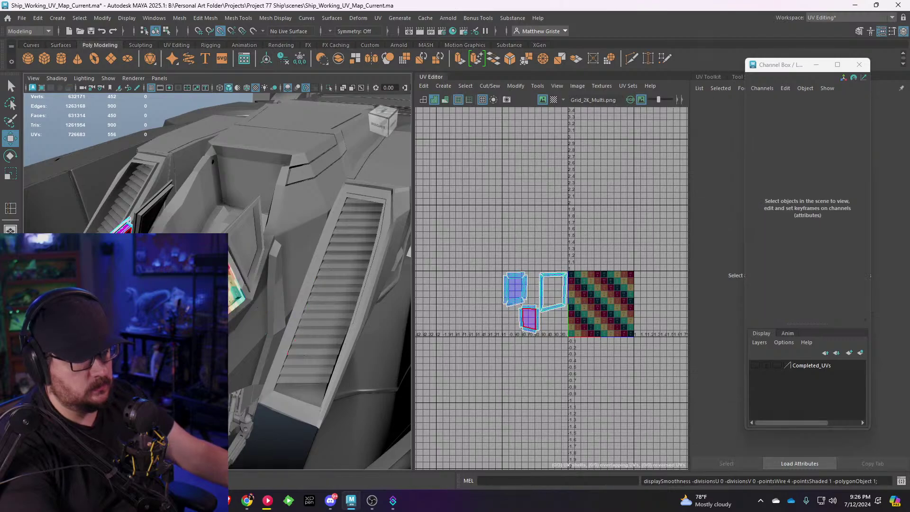
Step: Add both the original vent frame and its mirrored copy to the Completed_UVs display layer
click(116, 243)
right_drag(210, 251, 255, 206)
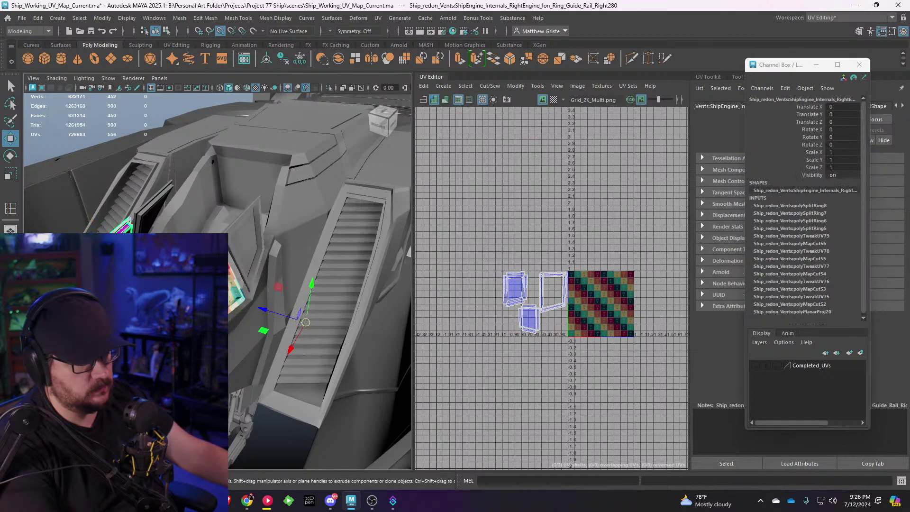
shift+click(223, 267)
alt+drag(190, 256, 223, 221)
mouse_move(217, 218)
right_down()
mouse_move(216, 469)
mouse_move(221, 223)
right_up()
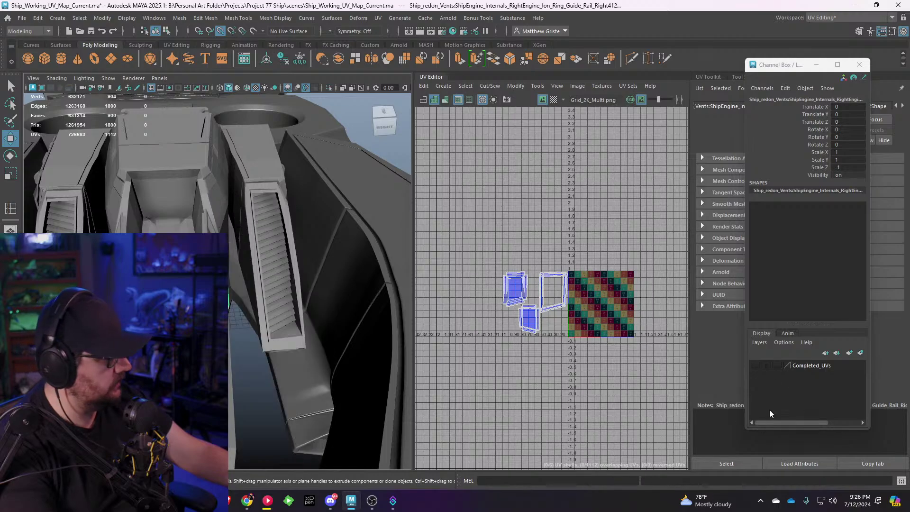
right_click(809, 365)
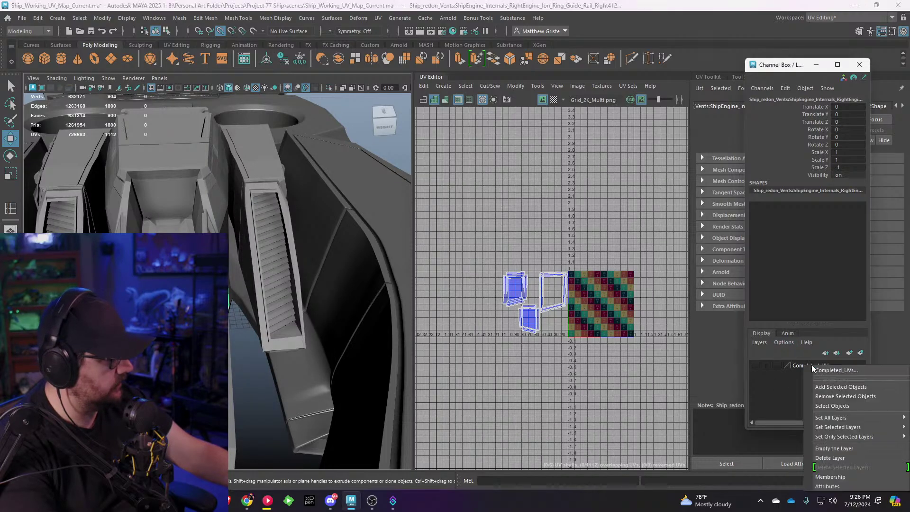
click(838, 389)
Step: Clear the selection and save the scene under its existing file name
alt+drag(368, 348, 316, 331)
click(325, 198)
alt+drag(325, 198, 277, 200)
click(24, 19)
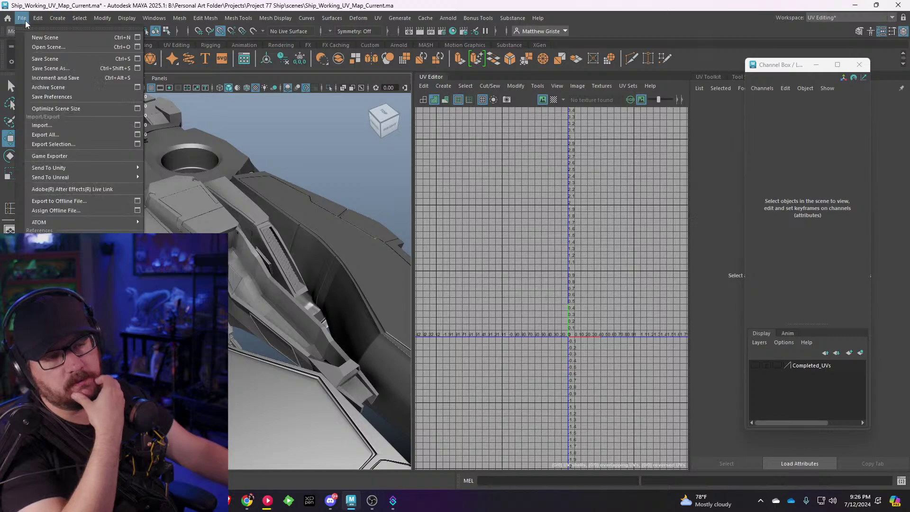
click(45, 59)
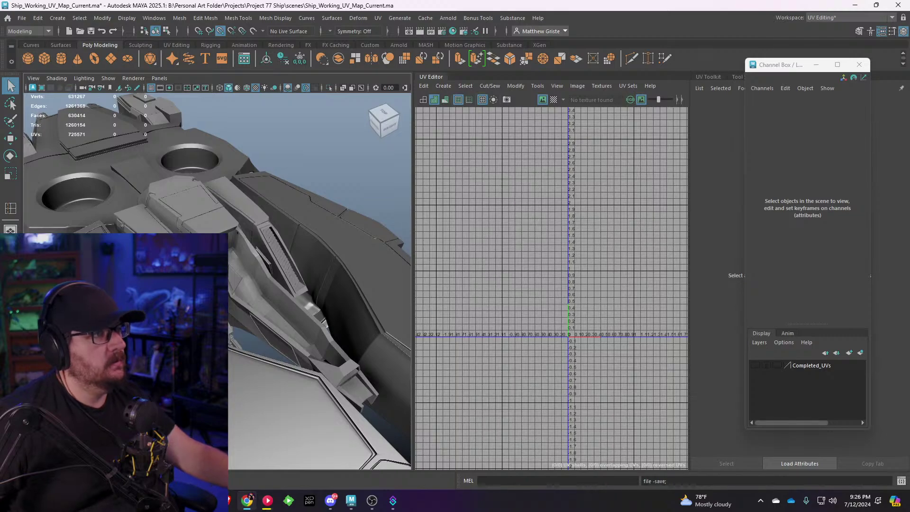
key(w)
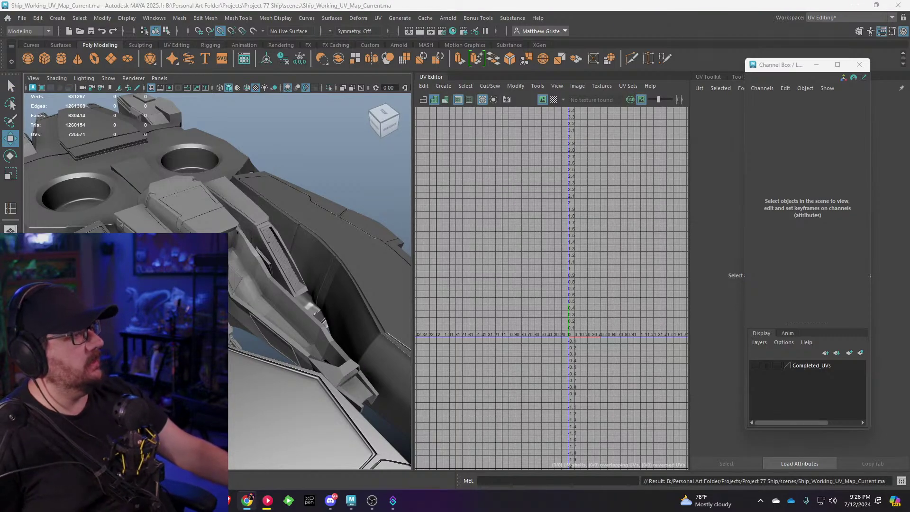